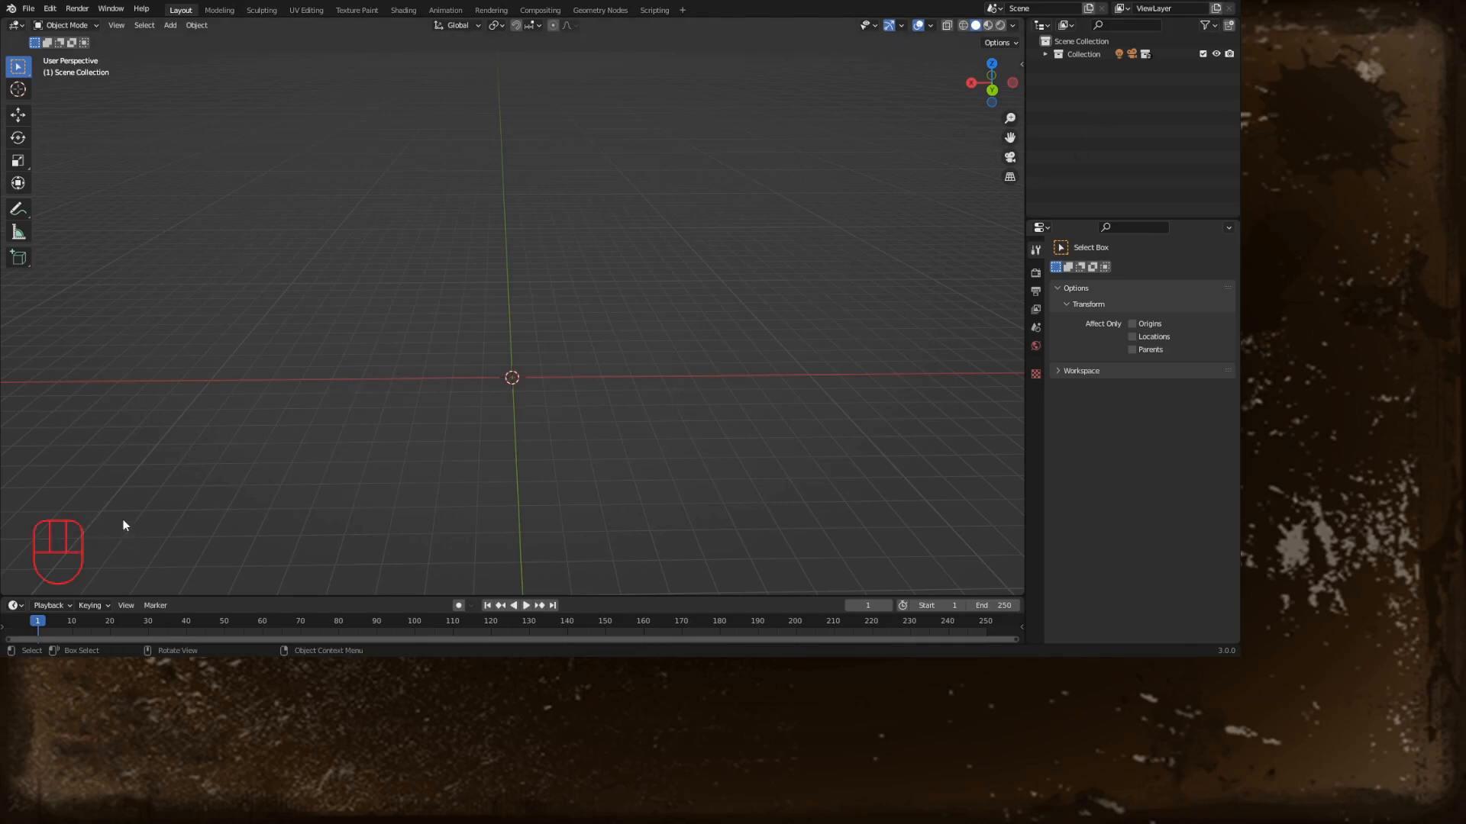
pyautogui.press('a')
pyautogui.press('s')
pyautogui.press('d')
pyautogui.press('f')
pyautogui.press('g')
pyautogui.click(584, 374)
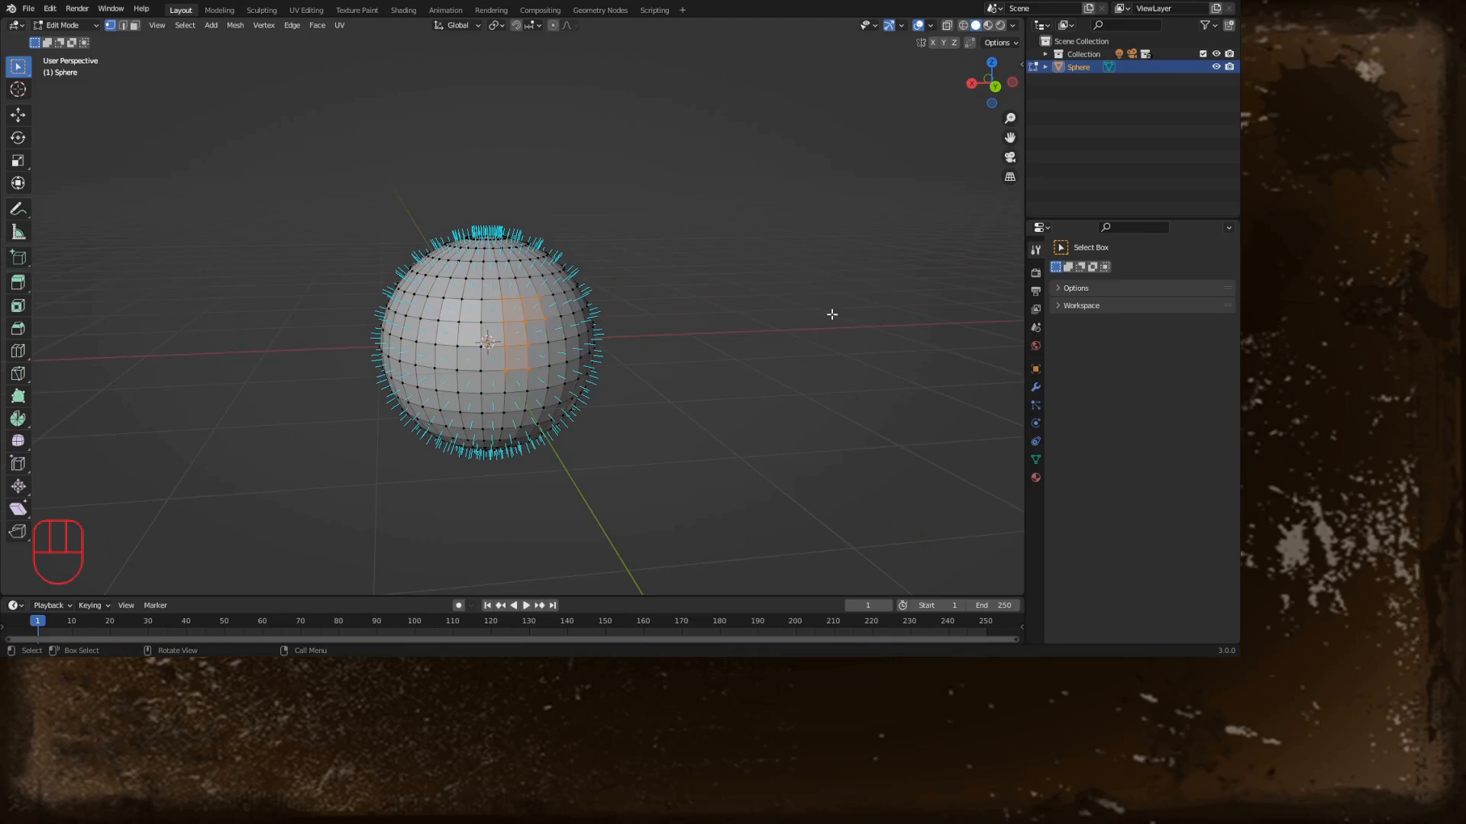
# Try pulling a single vertex about 2.3 m out of the sphere's side, and undo the move
pyautogui.click(951, 297)
pyautogui.click(544, 318)
pyautogui.press('g')
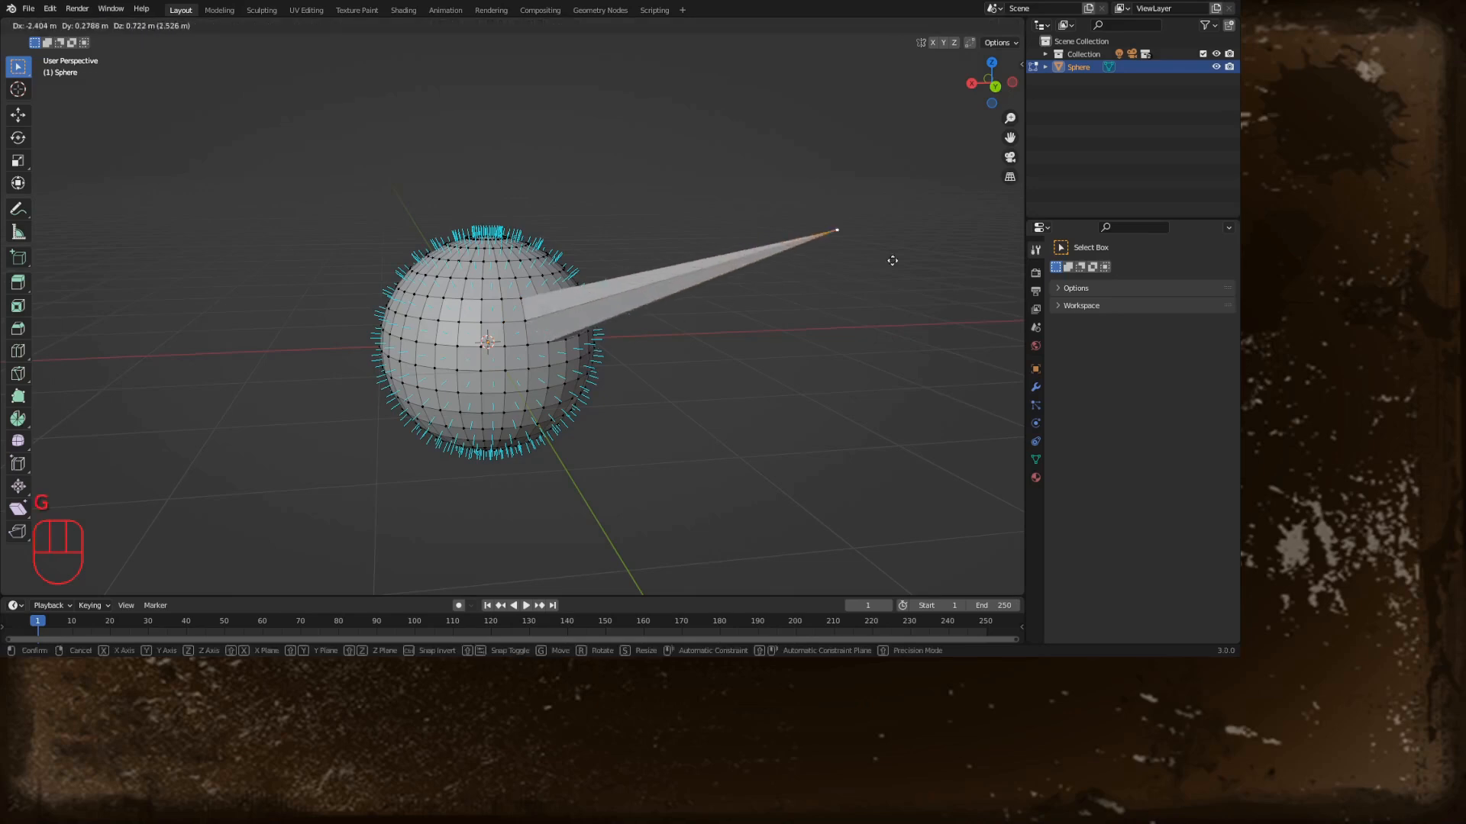
pyautogui.click(877, 342)
pyautogui.press('ctrl')
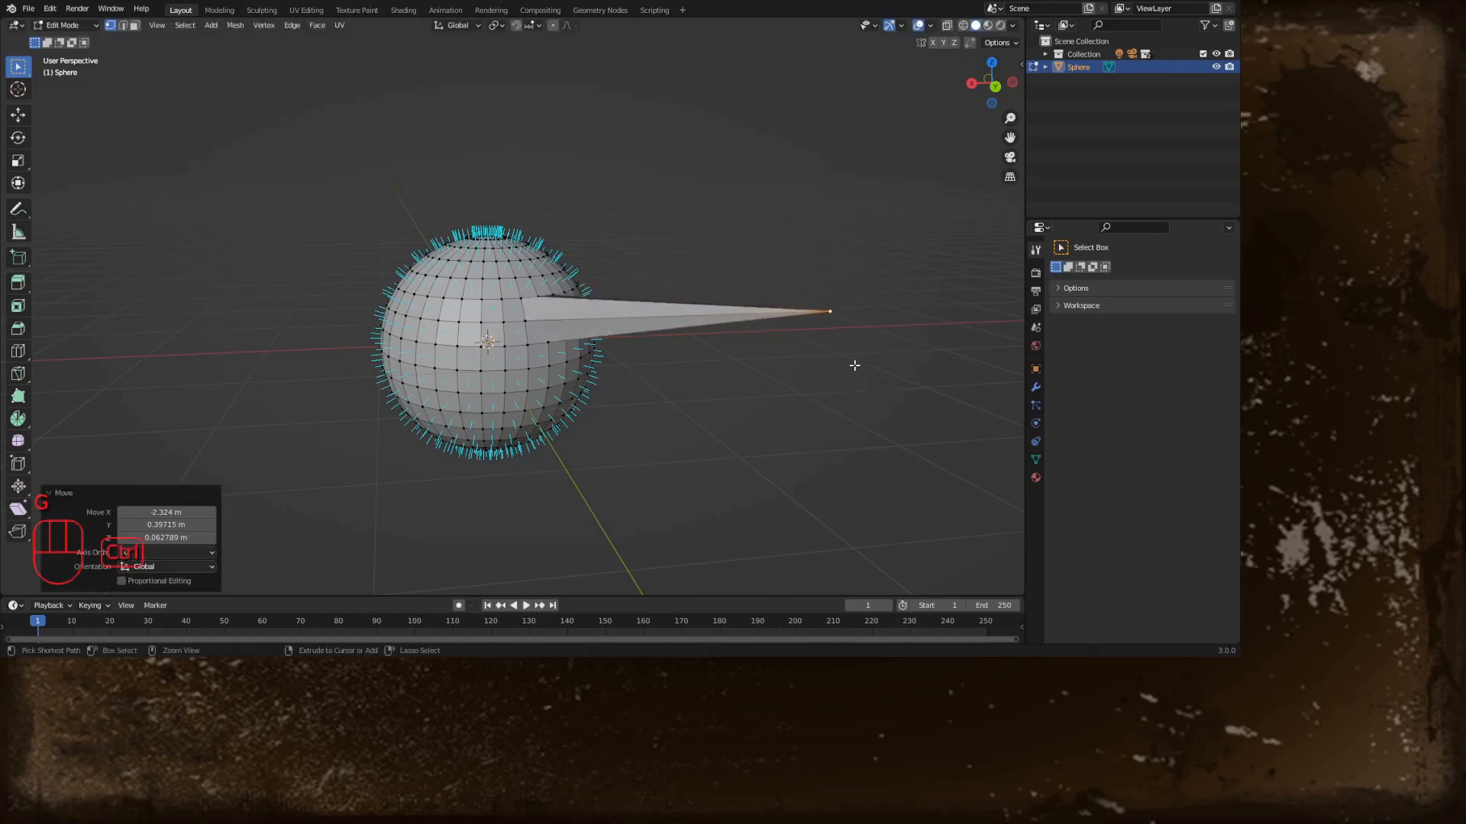
pyautogui.hotkey('ctrl', 'z')
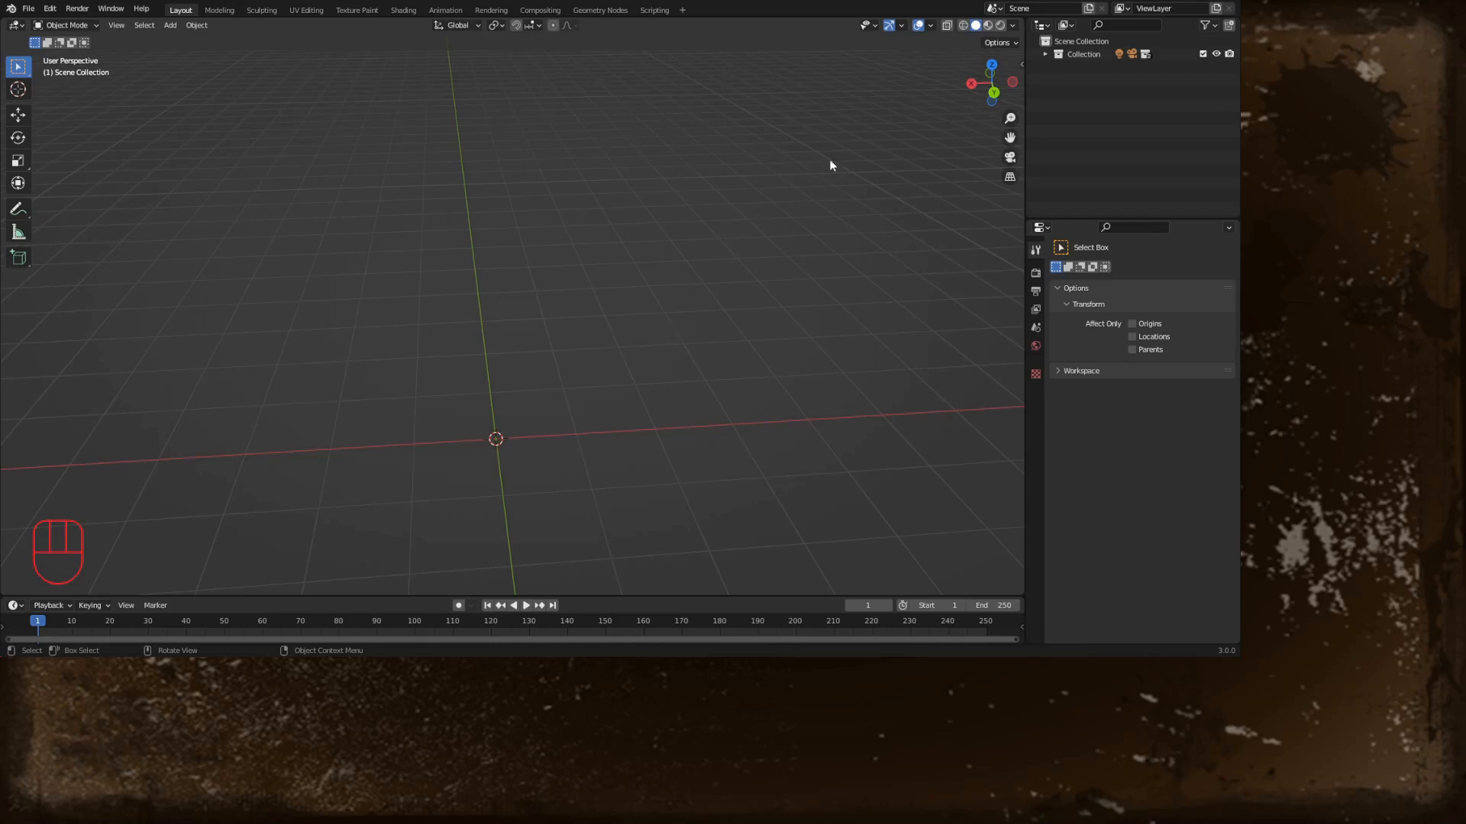
pyautogui.click(992, 83)
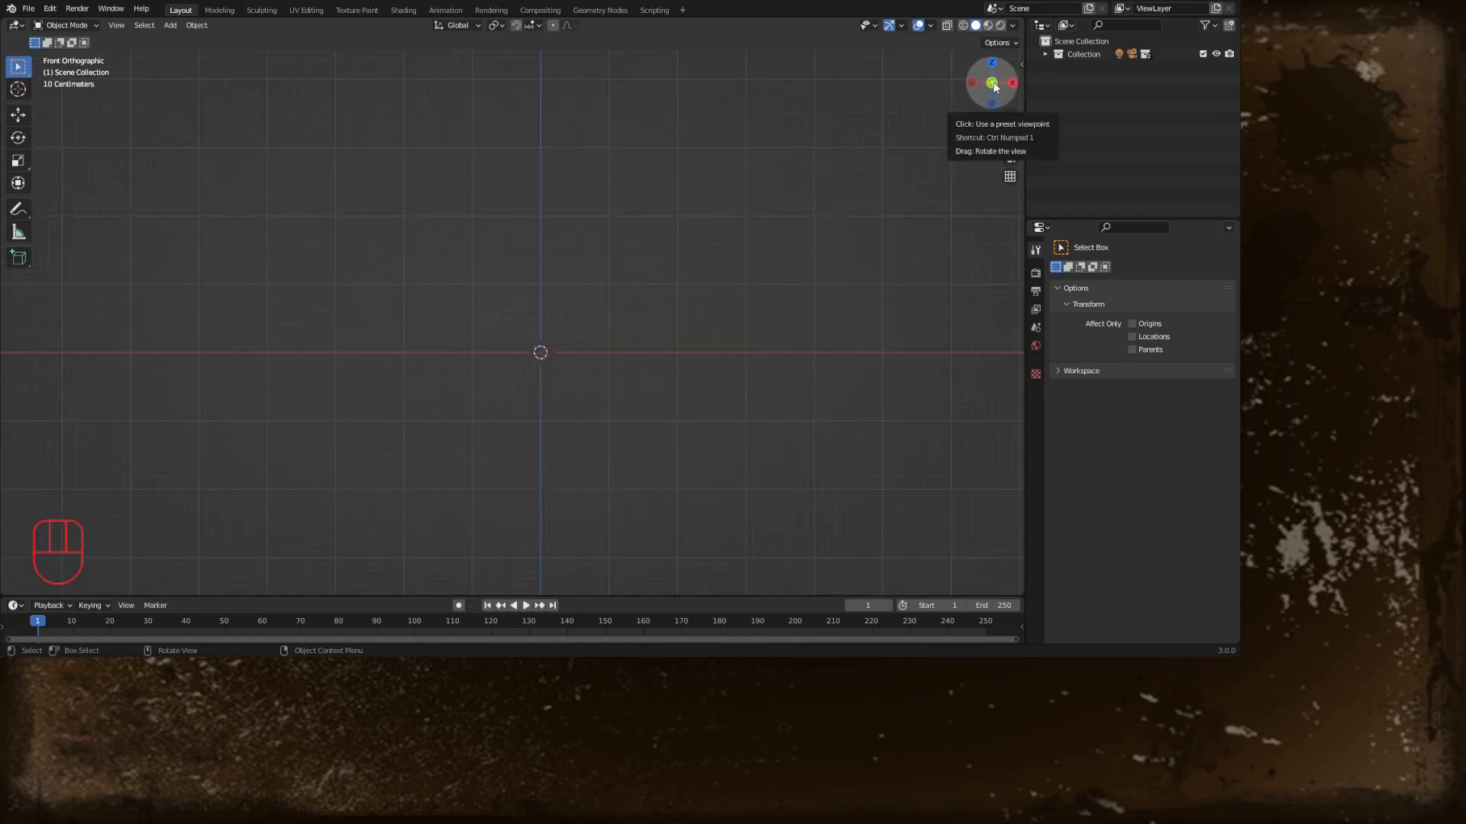
pyautogui.click(992, 83)
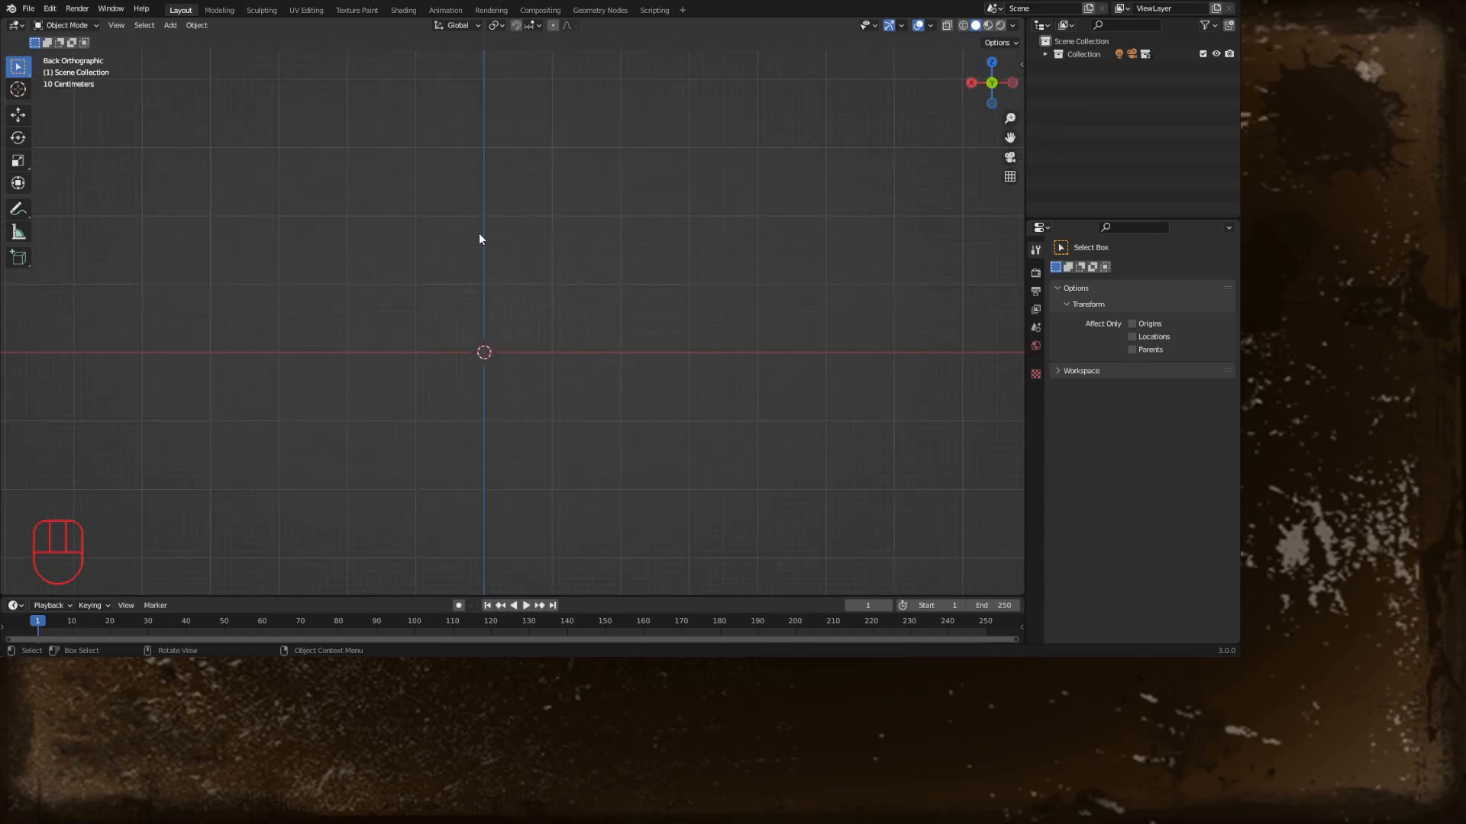
pyautogui.keyDown('alt'); pyautogui.moveTo(650, 206); pyautogui.dragTo(729, 276); pyautogui.keyUp('alt')
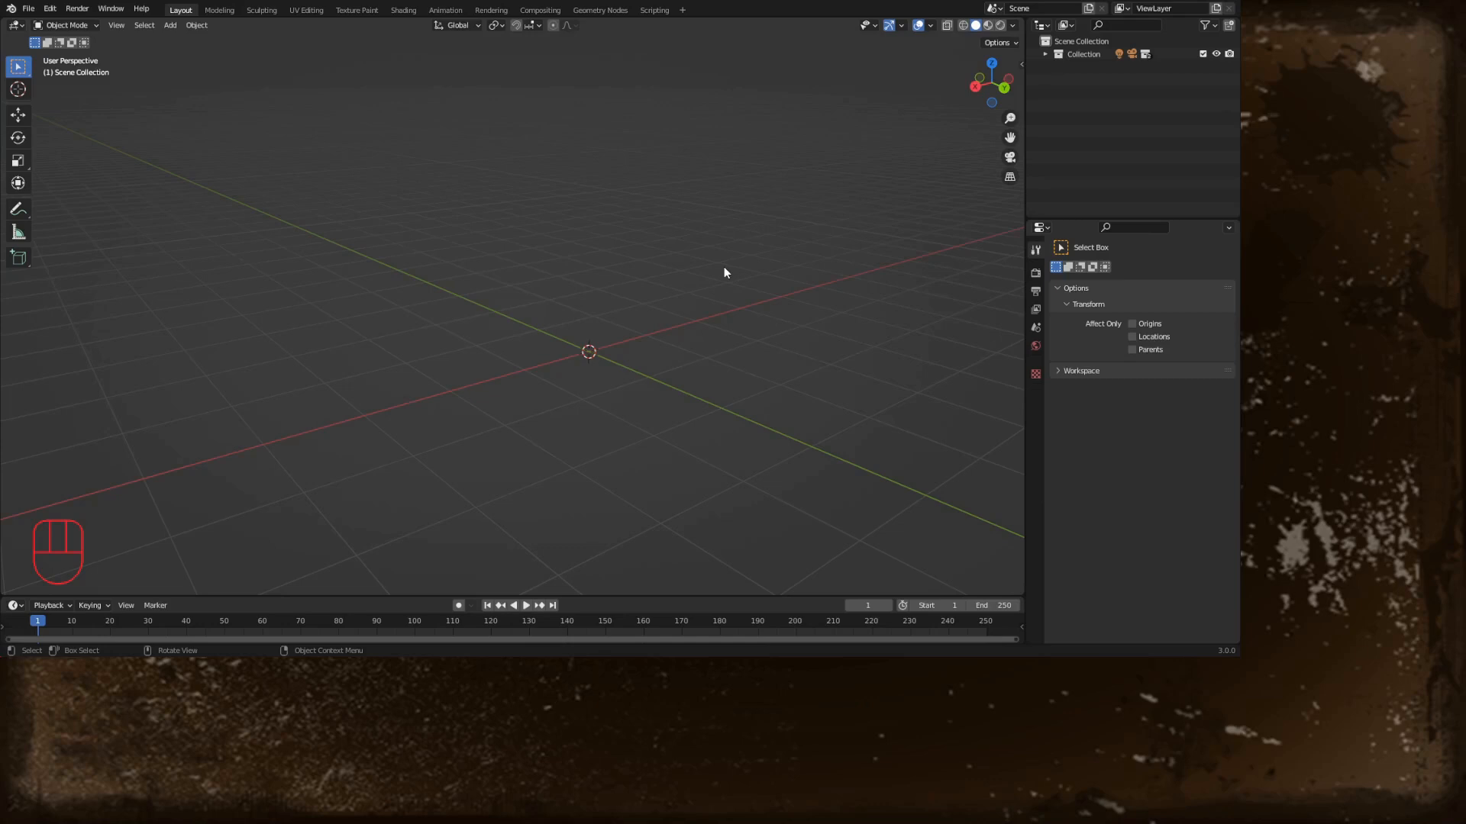
pyautogui.moveTo(724, 268); pyautogui.dragTo(683, 317, button='middle')
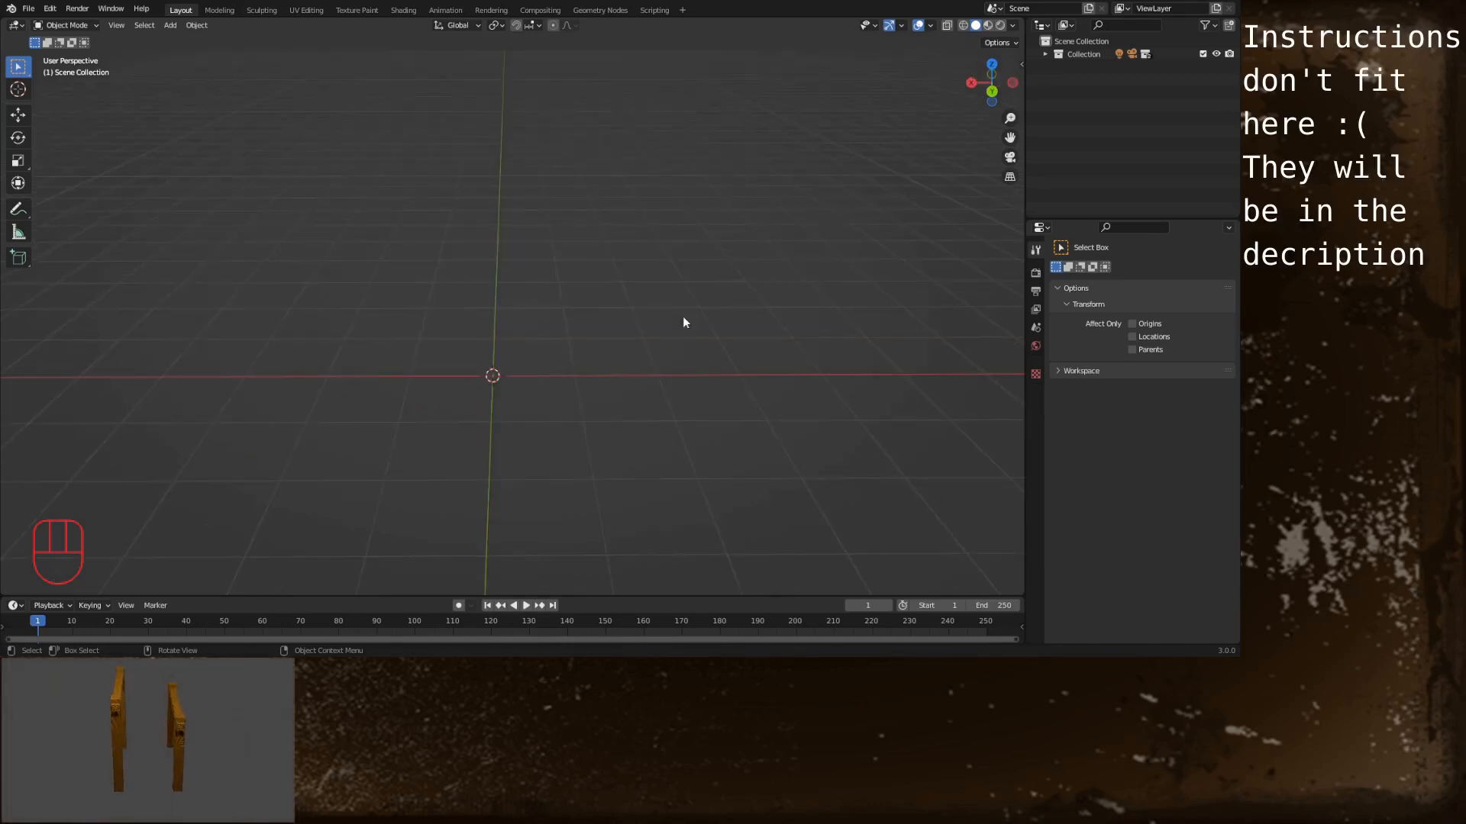
# Add a cube mesh at the world origin of the empty scene
pyautogui.press('shift')
pyautogui.hotkey('shift', 'a')
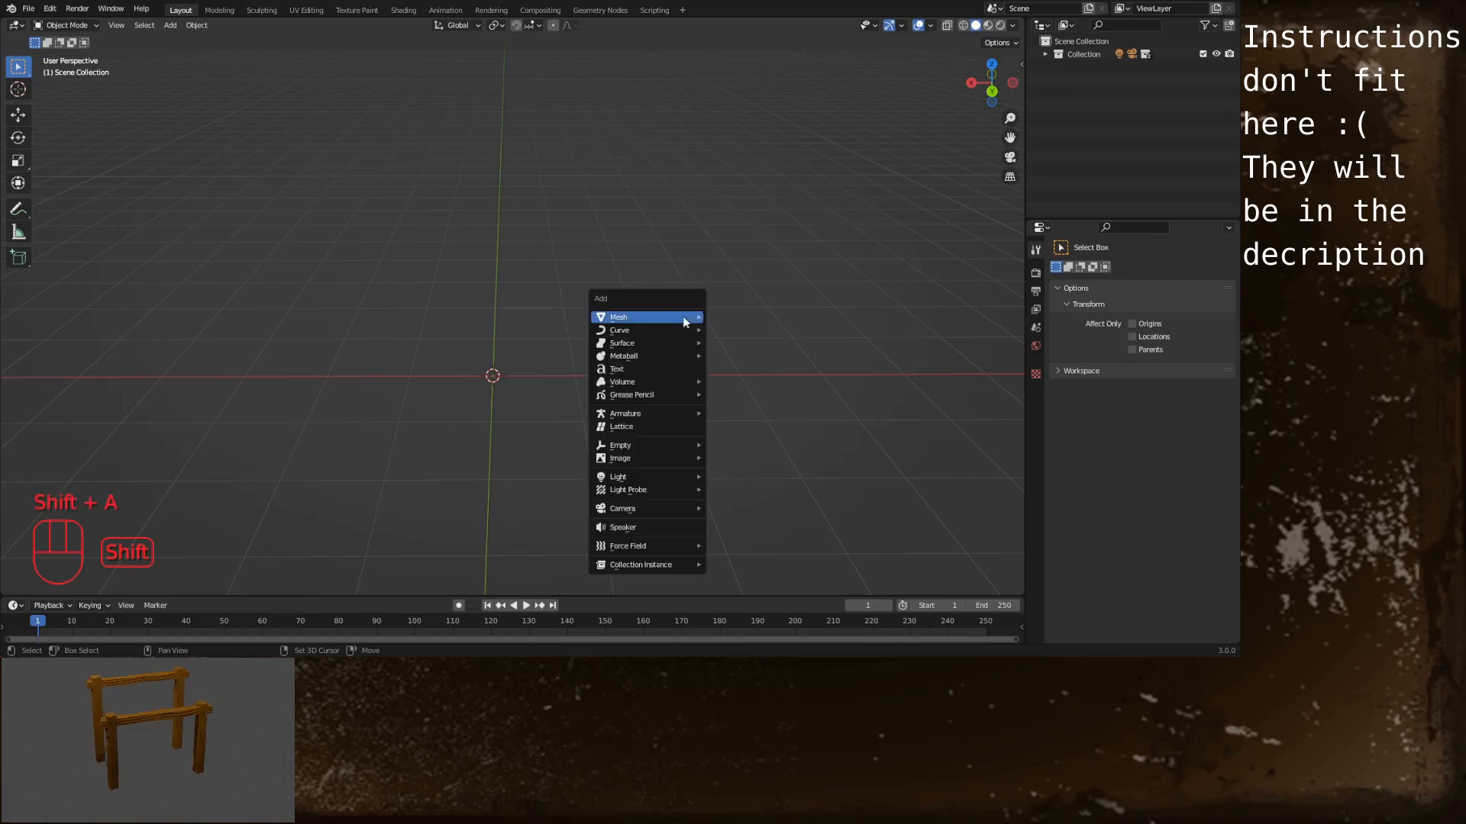
pyautogui.moveTo(684, 321)
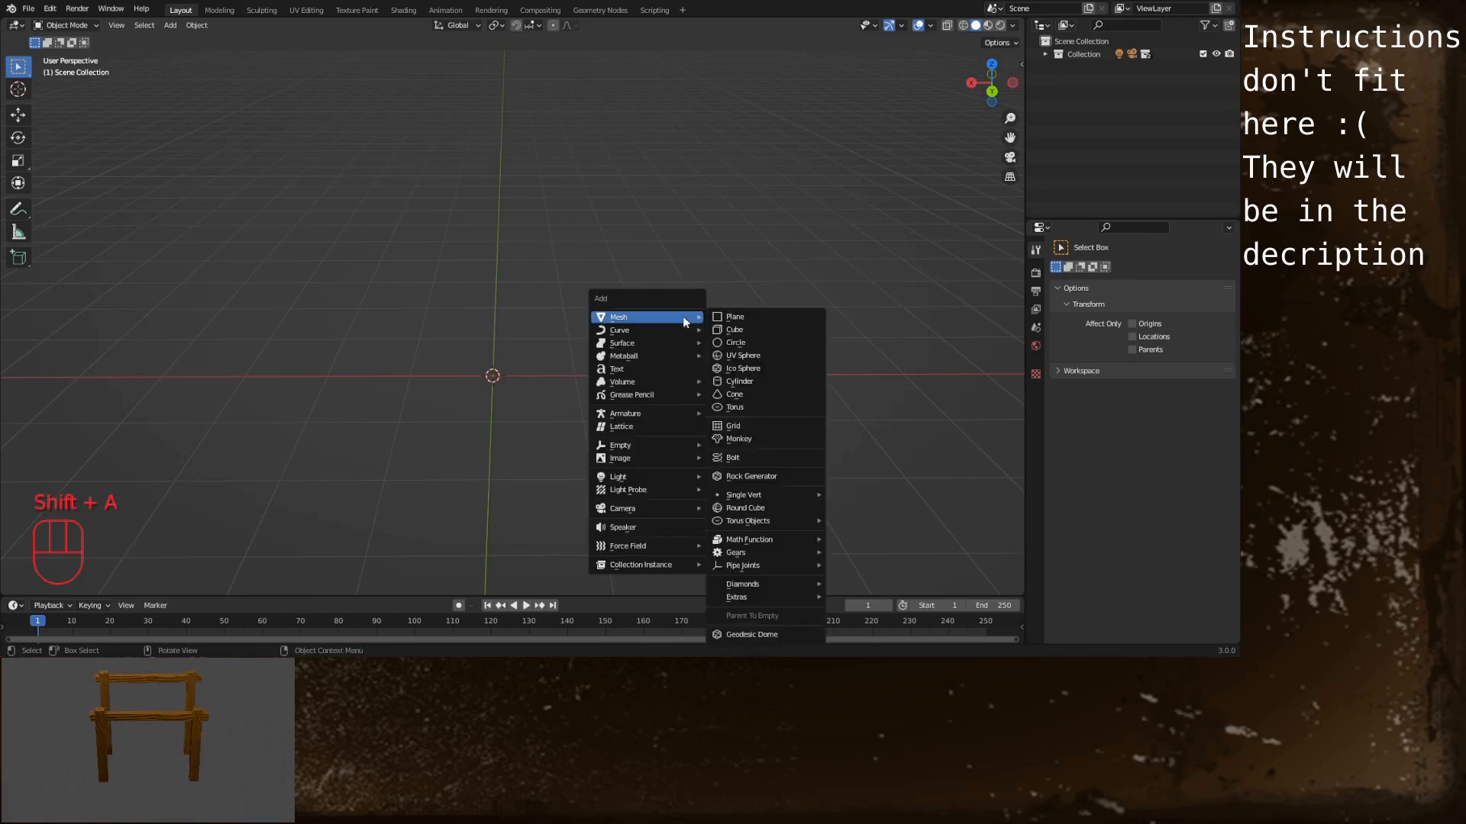
pyautogui.click(747, 336)
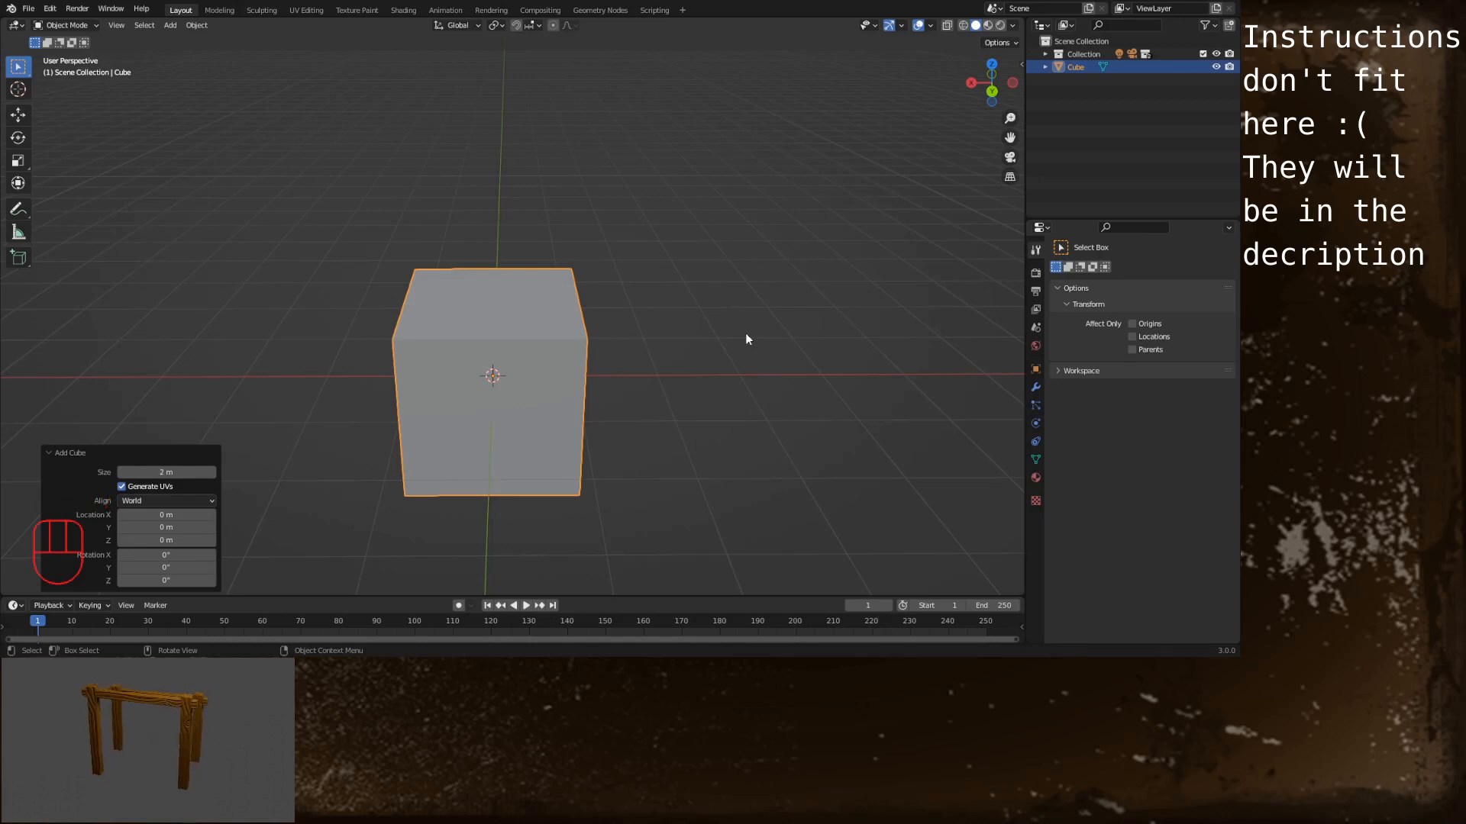
# In Edit Mode, scale the whole cube mesh by 11 along the Z axis to form a tall post
pyautogui.press('Tab')
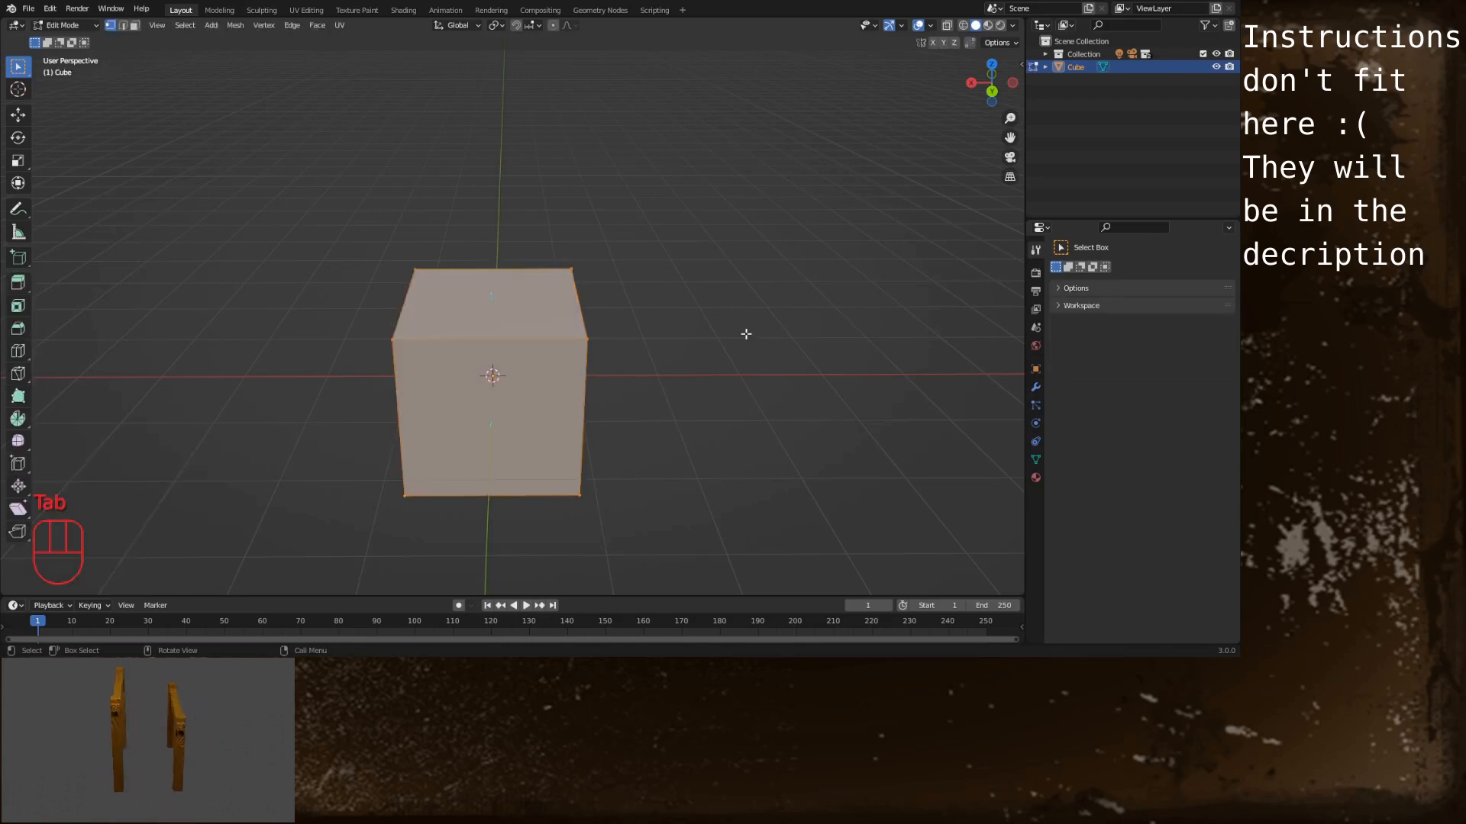
pyautogui.press('s')
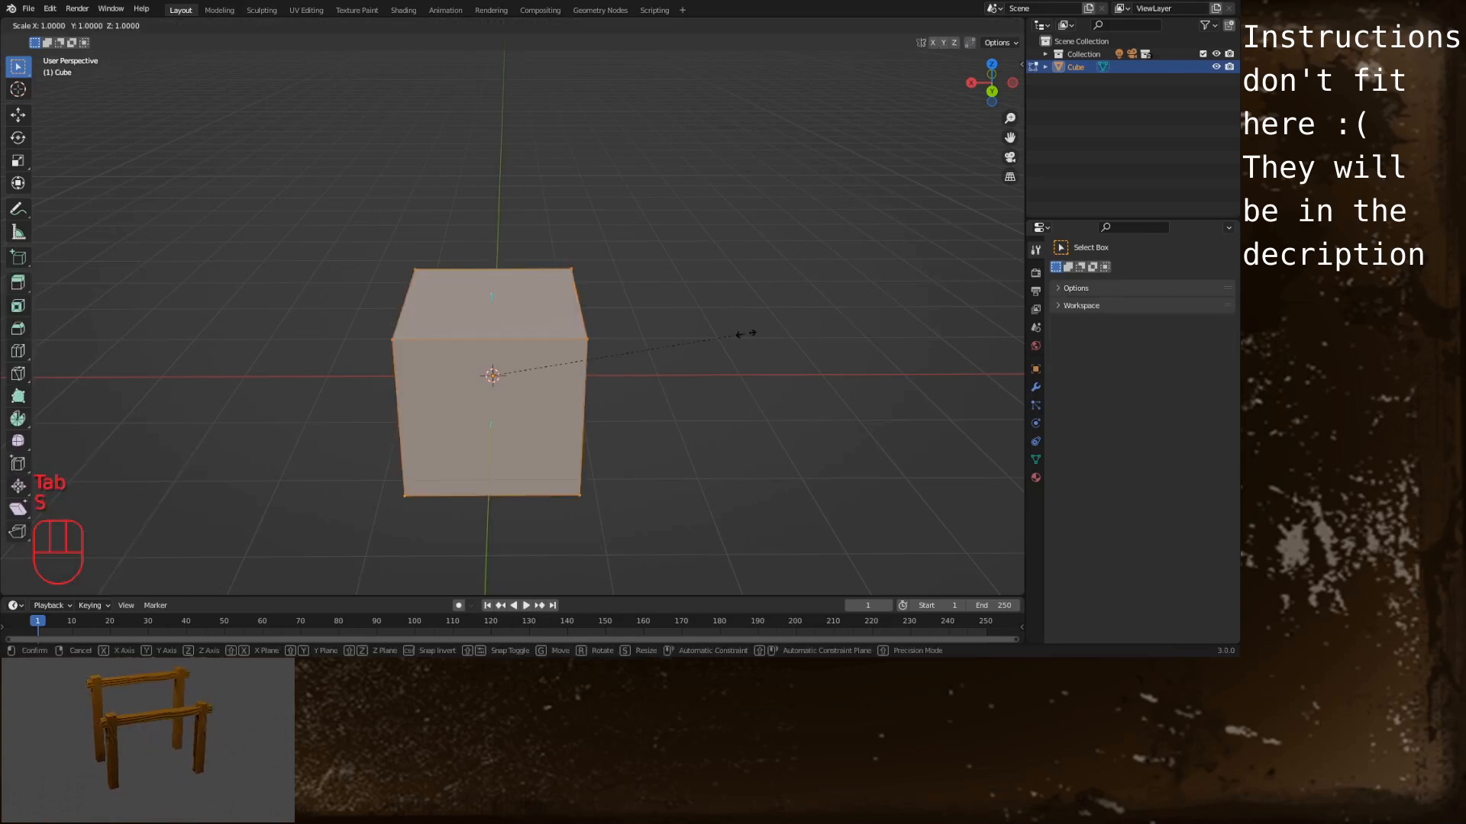
pyautogui.press('z')
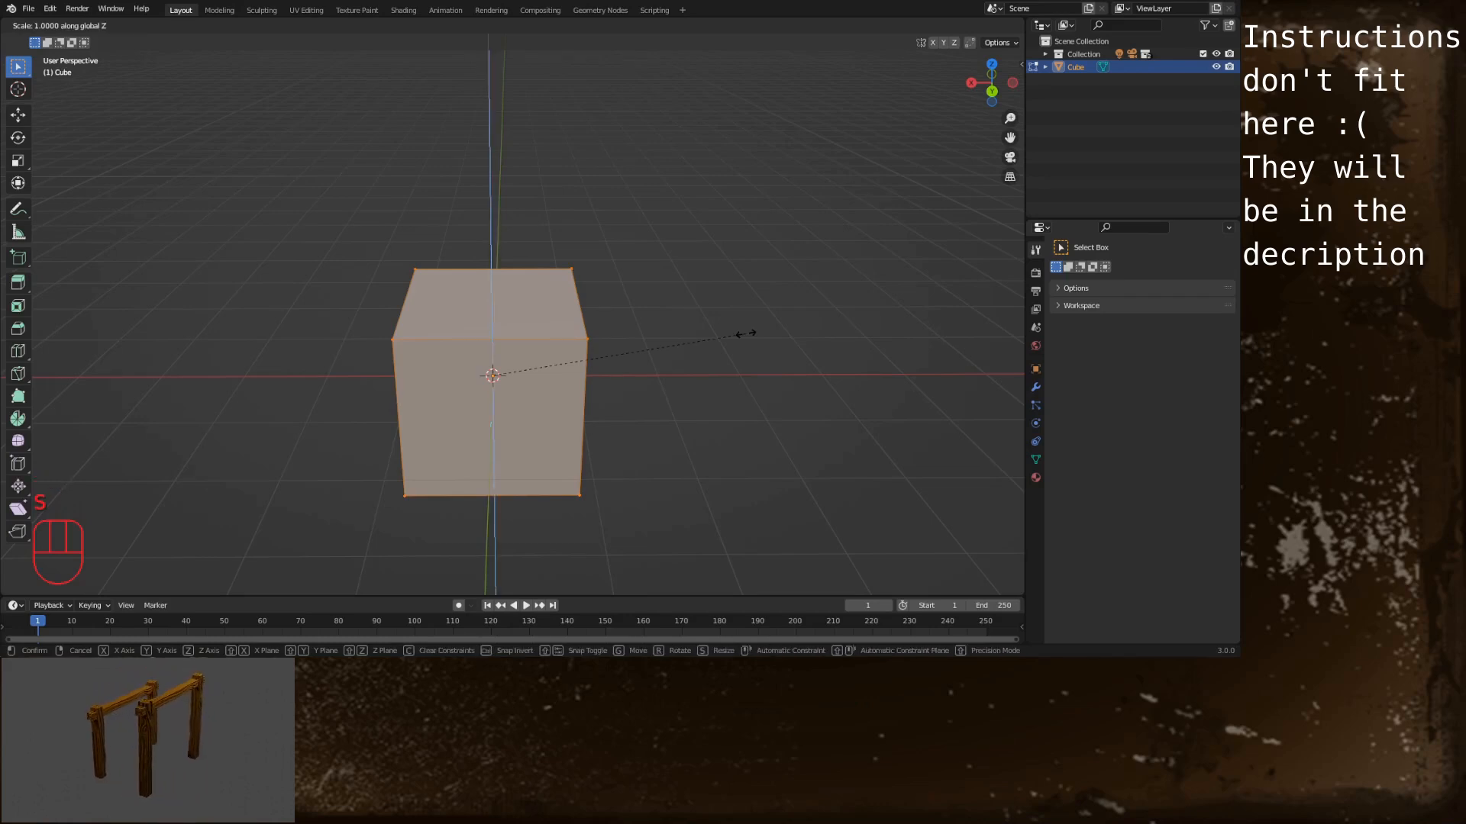
pyautogui.write('11')
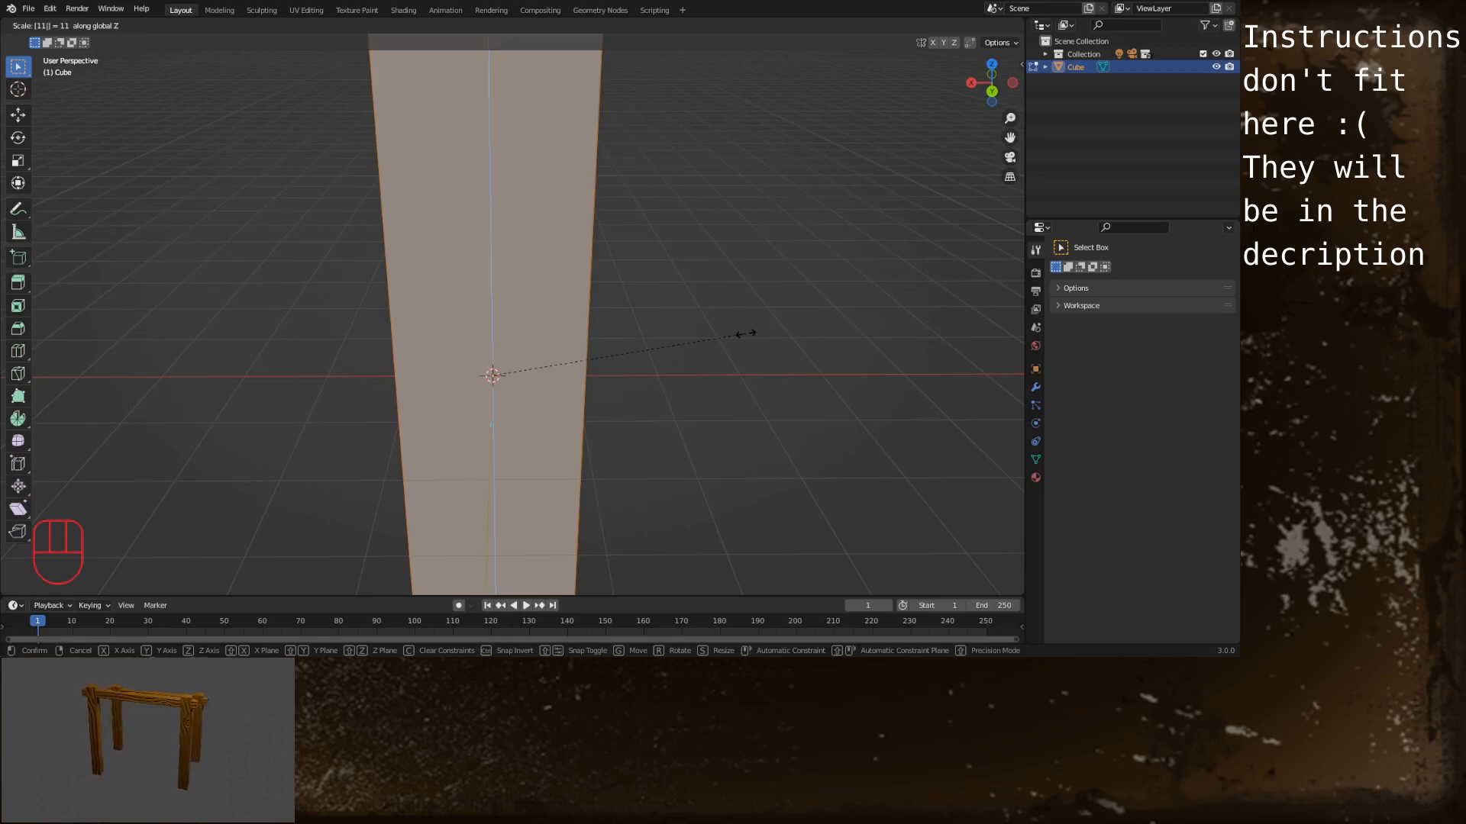
pyautogui.press('Return')
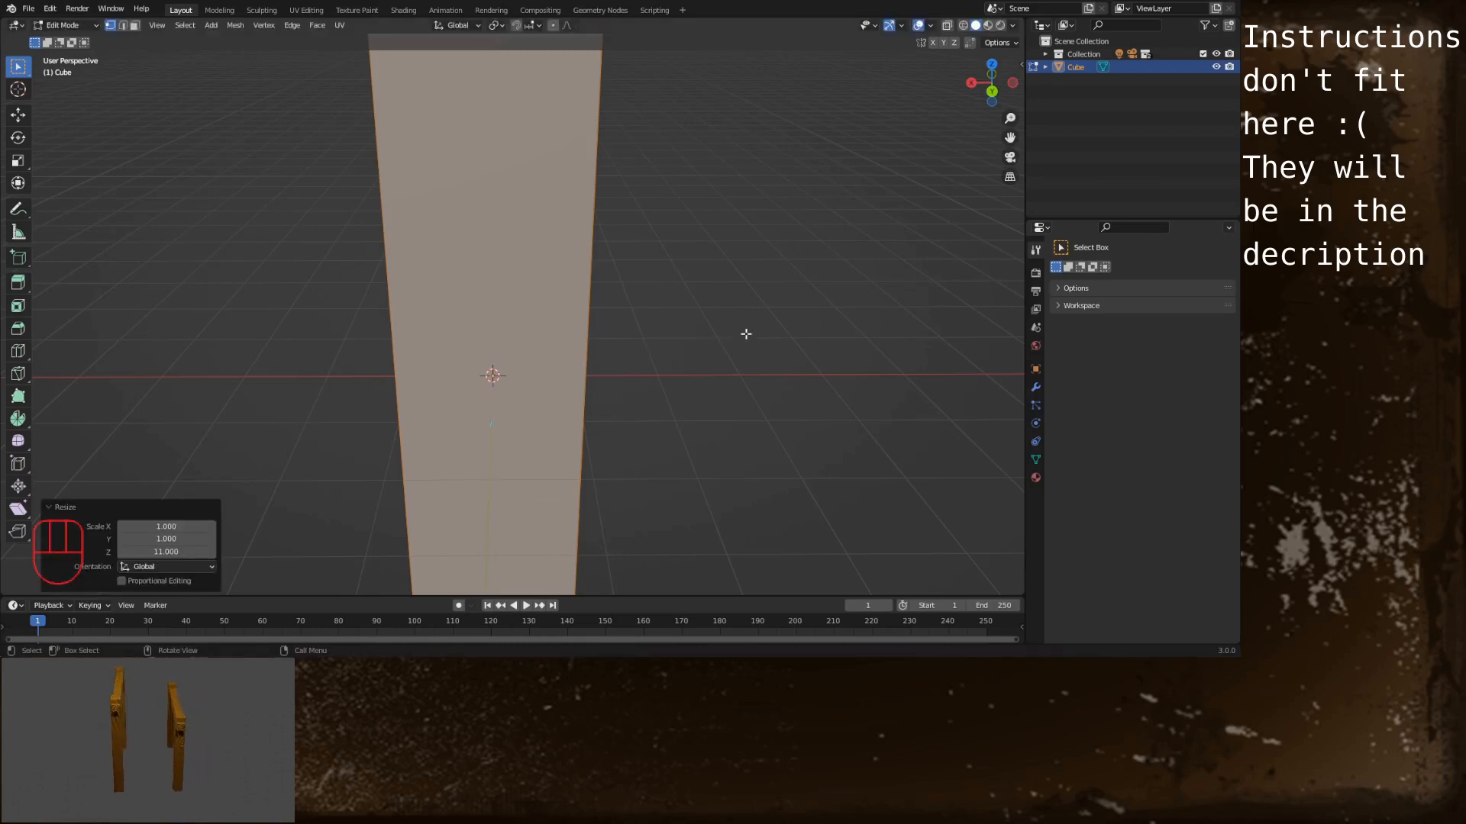
# Scale the post's mesh uniformly by 2 and return to Object Mode
pyautogui.scroll(-6, 746, 334)
pyautogui.keyDown('alt'); pyautogui.moveTo(736, 331); pyautogui.dragTo(651, 335, button='middle'); pyautogui.keyUp('alt')
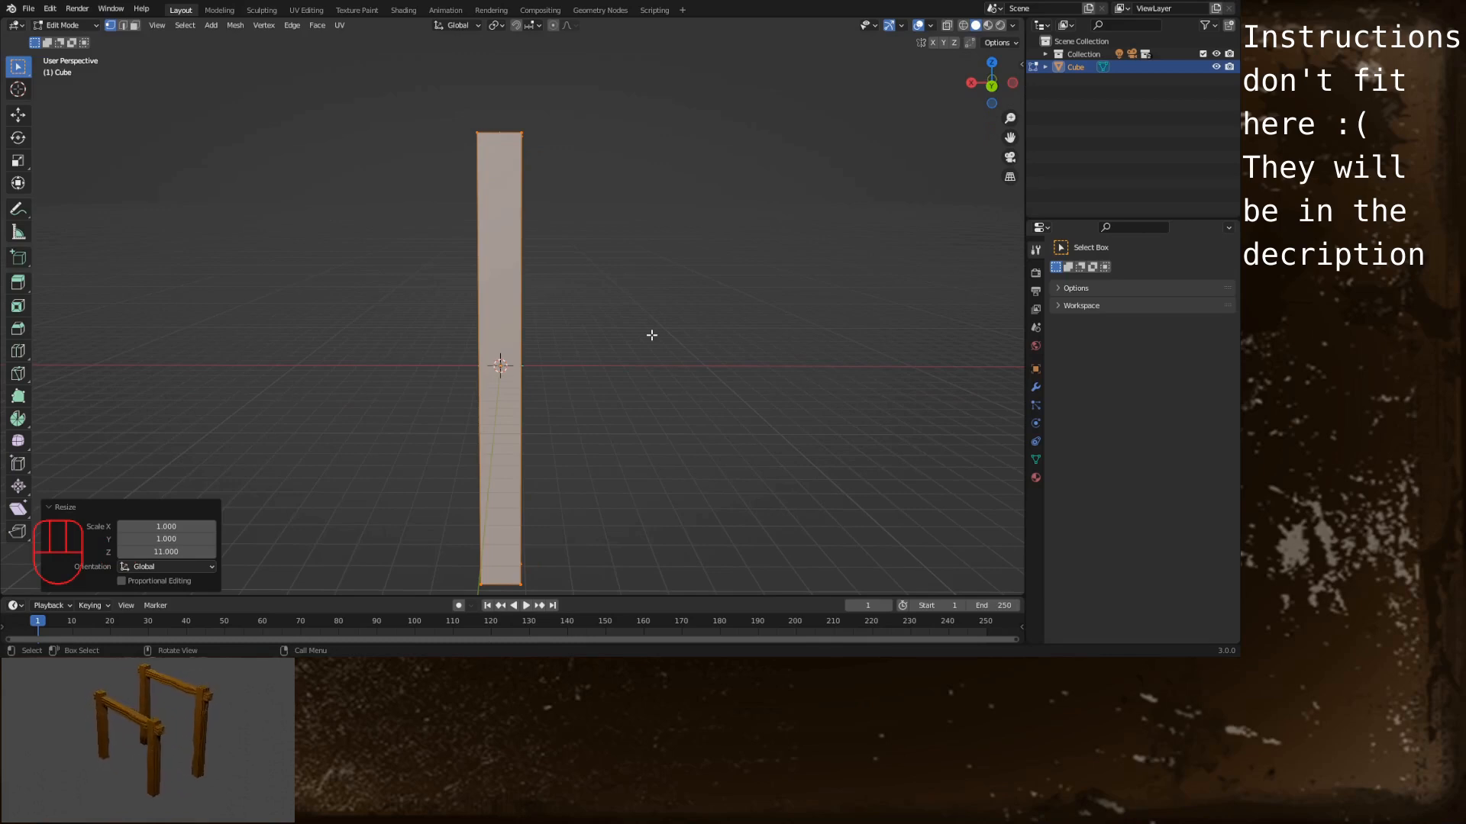
pyautogui.write('s')
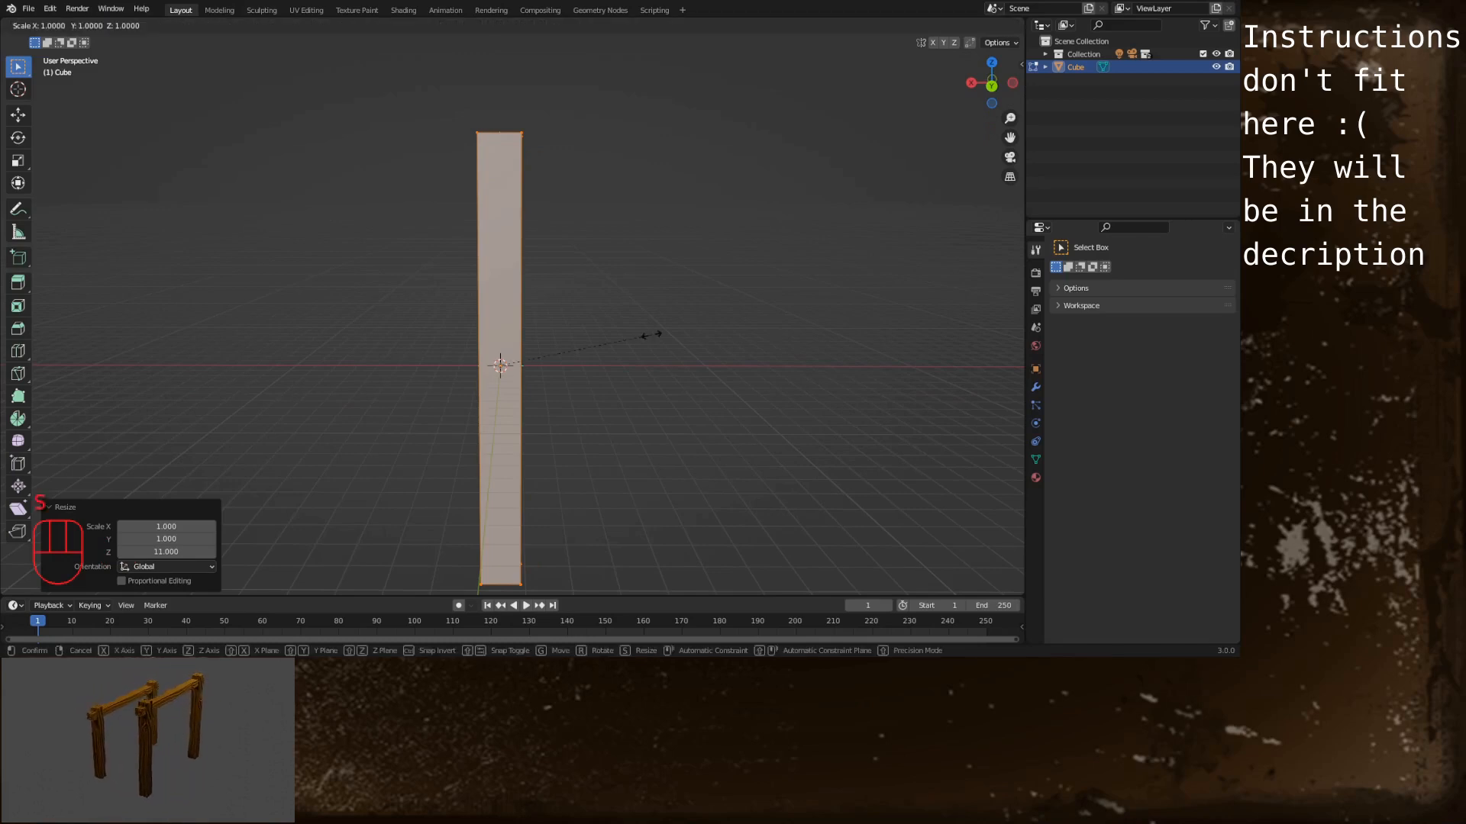
pyautogui.write('2')
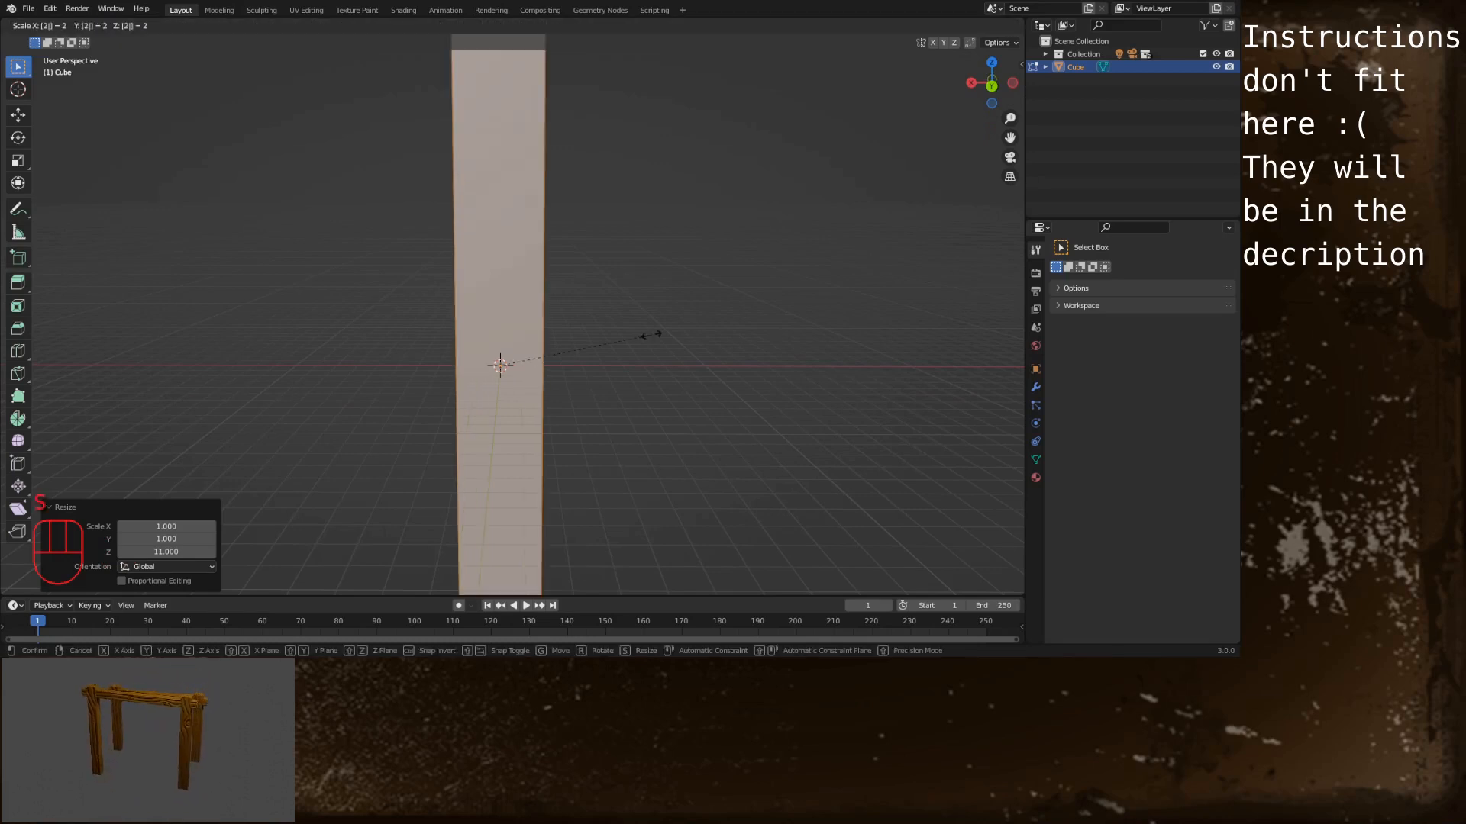
pyautogui.press('Return')
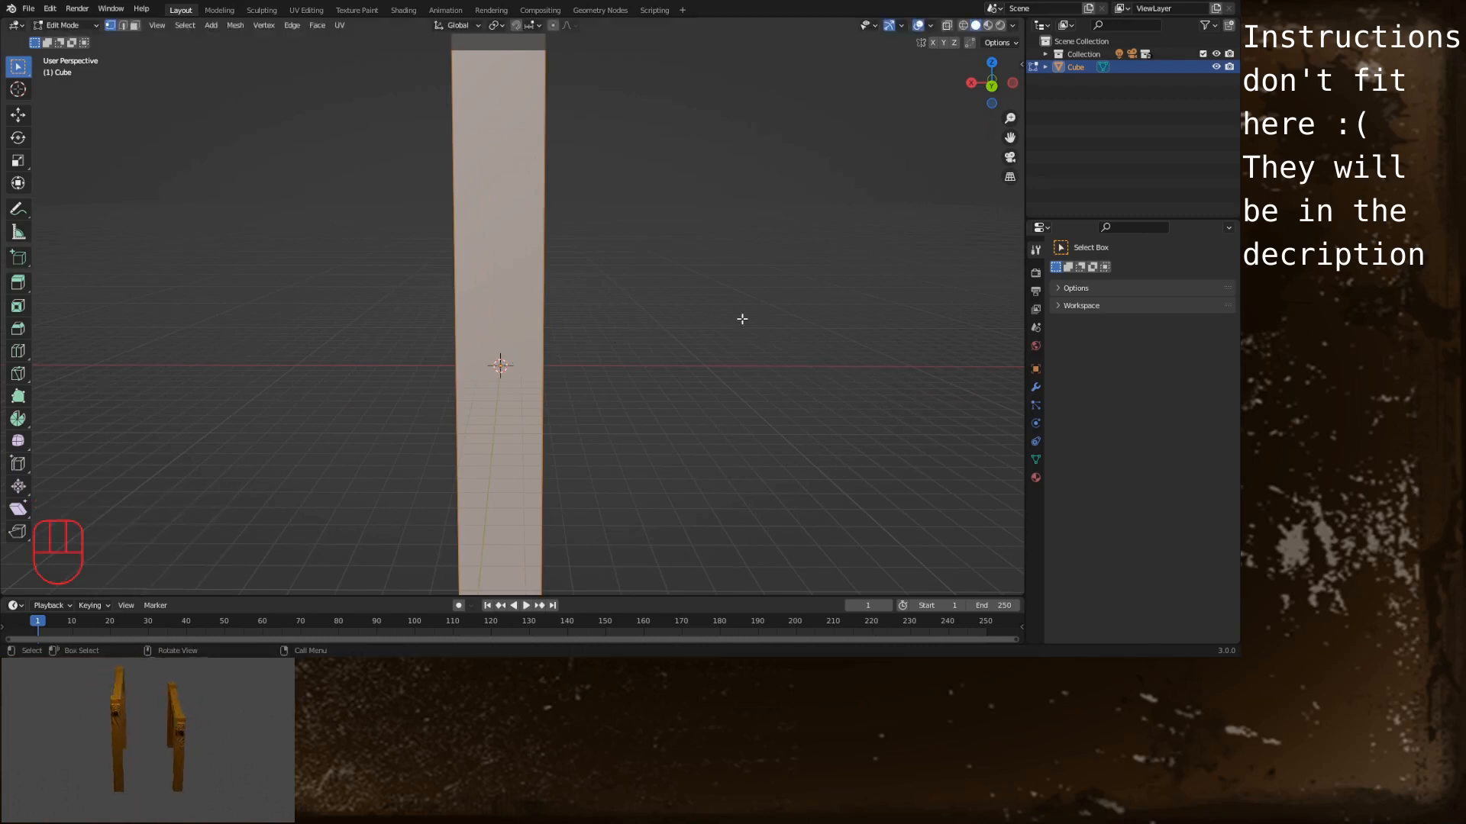
pyautogui.press('Tab')
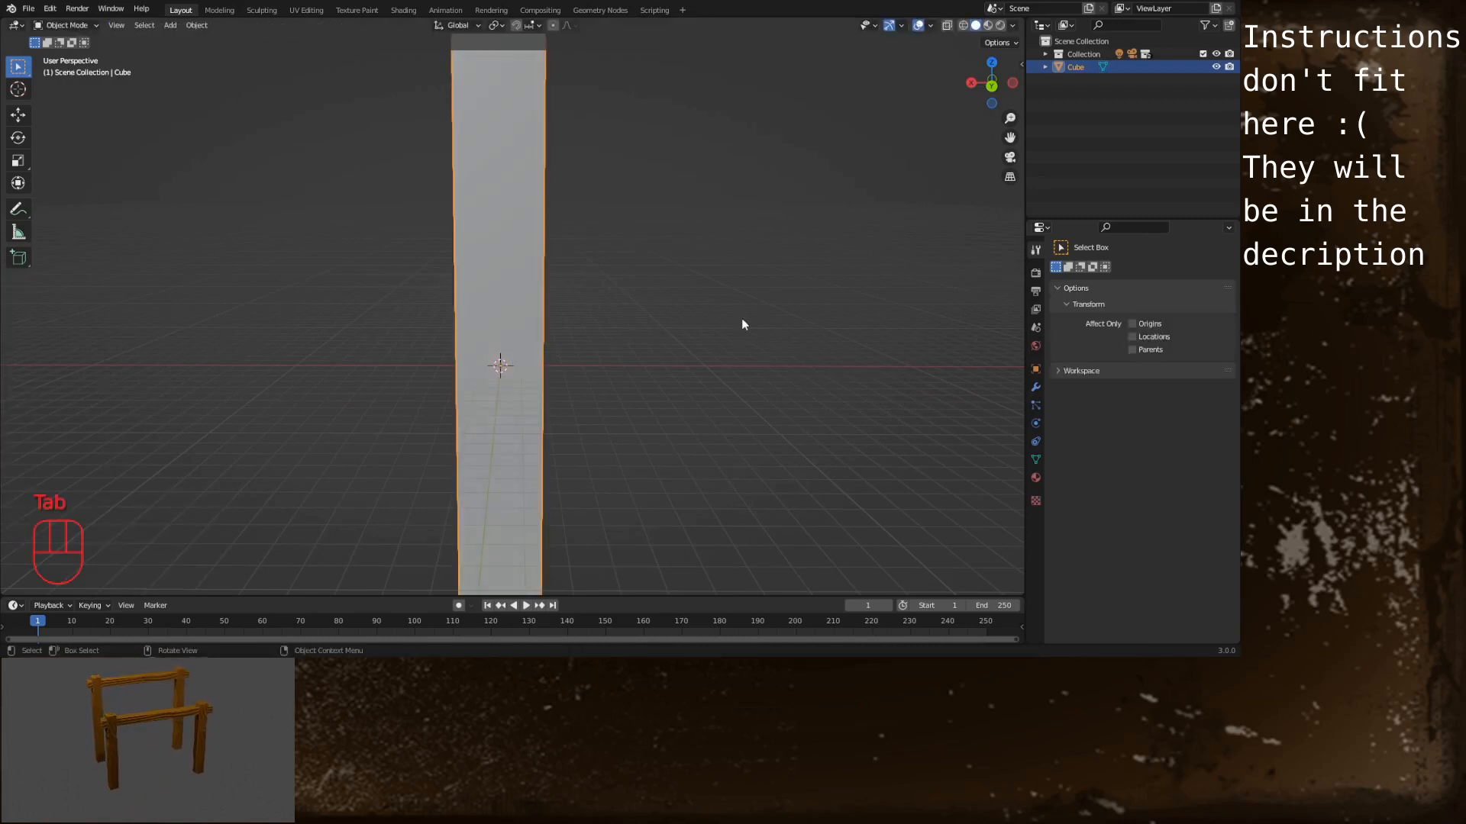
# Add a Remesh modifier in Voxel mode to the post with a voxel size of 0.05 m, and apply it
pyautogui.click(1036, 388)
pyautogui.click(1118, 271)
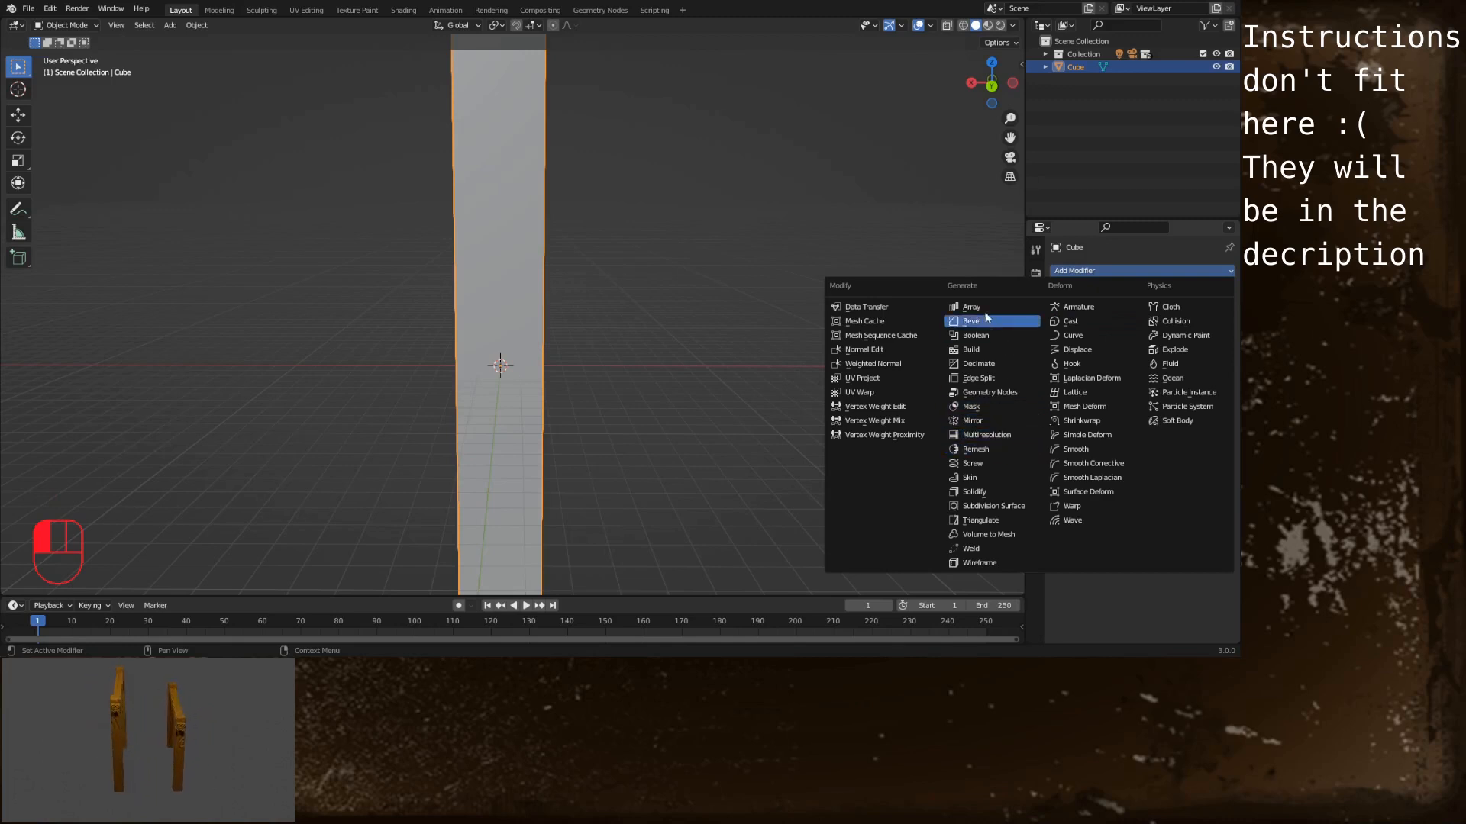
pyautogui.click(979, 450)
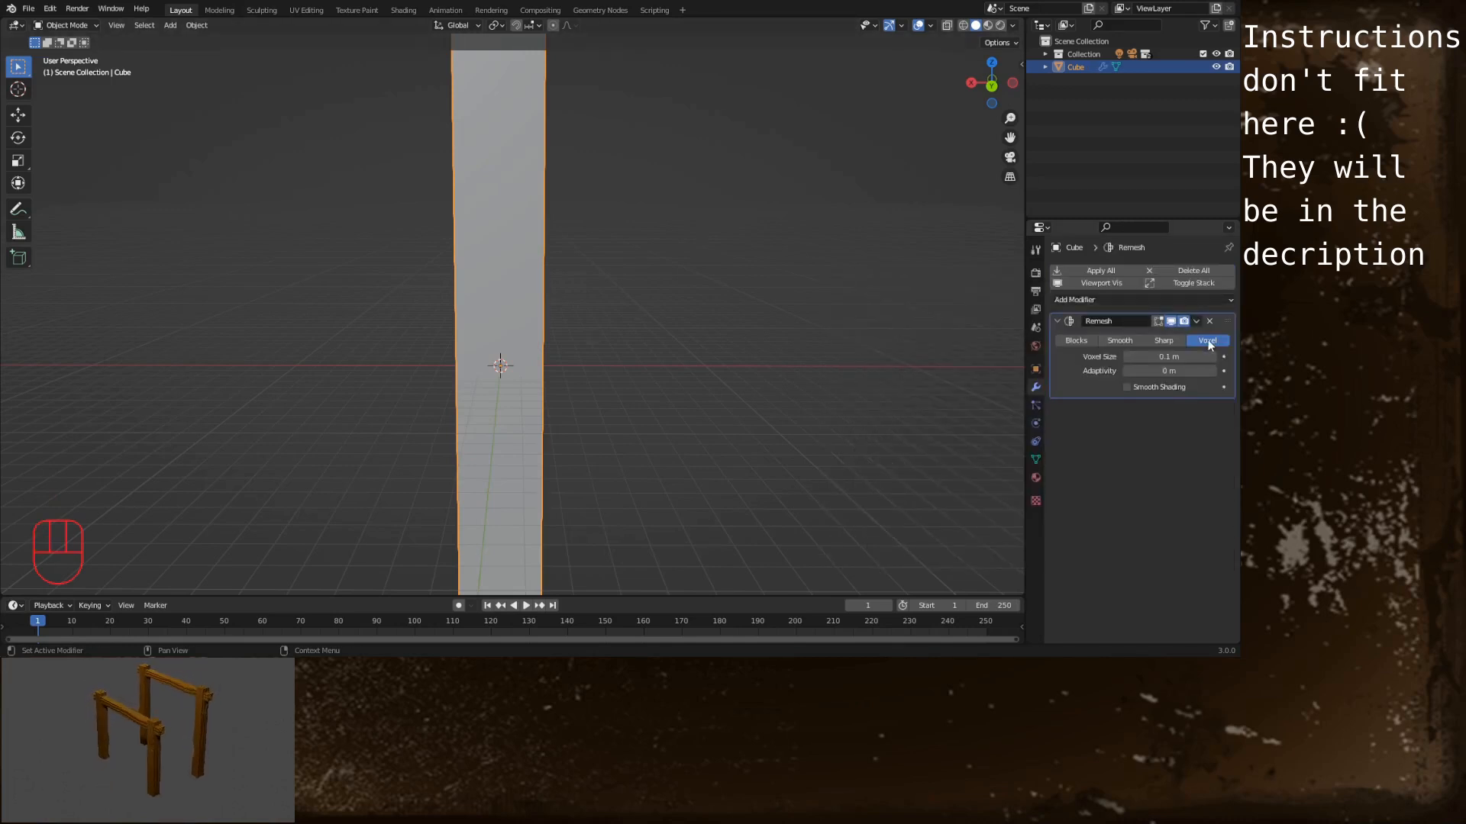
pyautogui.click(1184, 357)
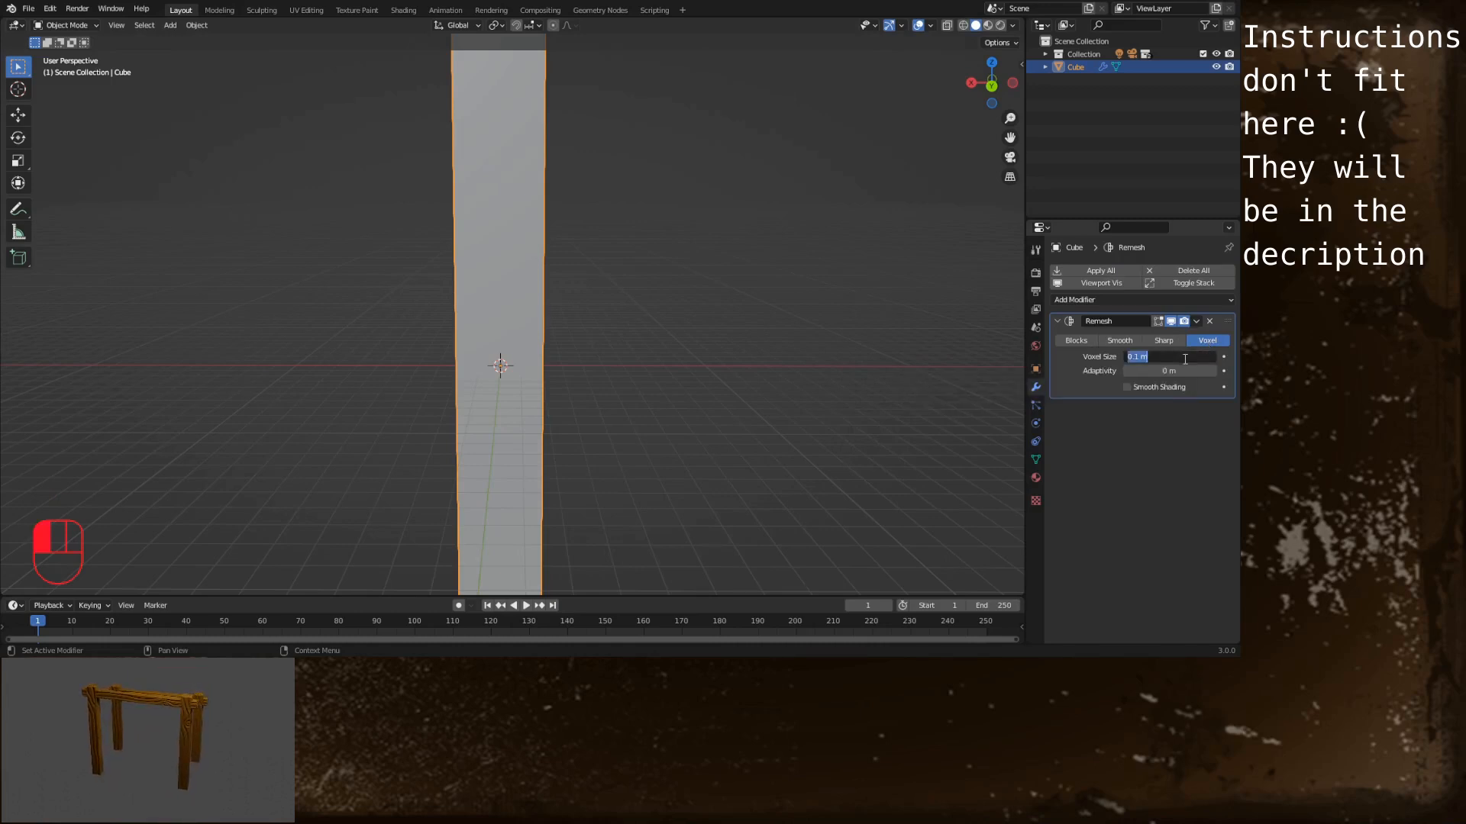
pyautogui.write('0')
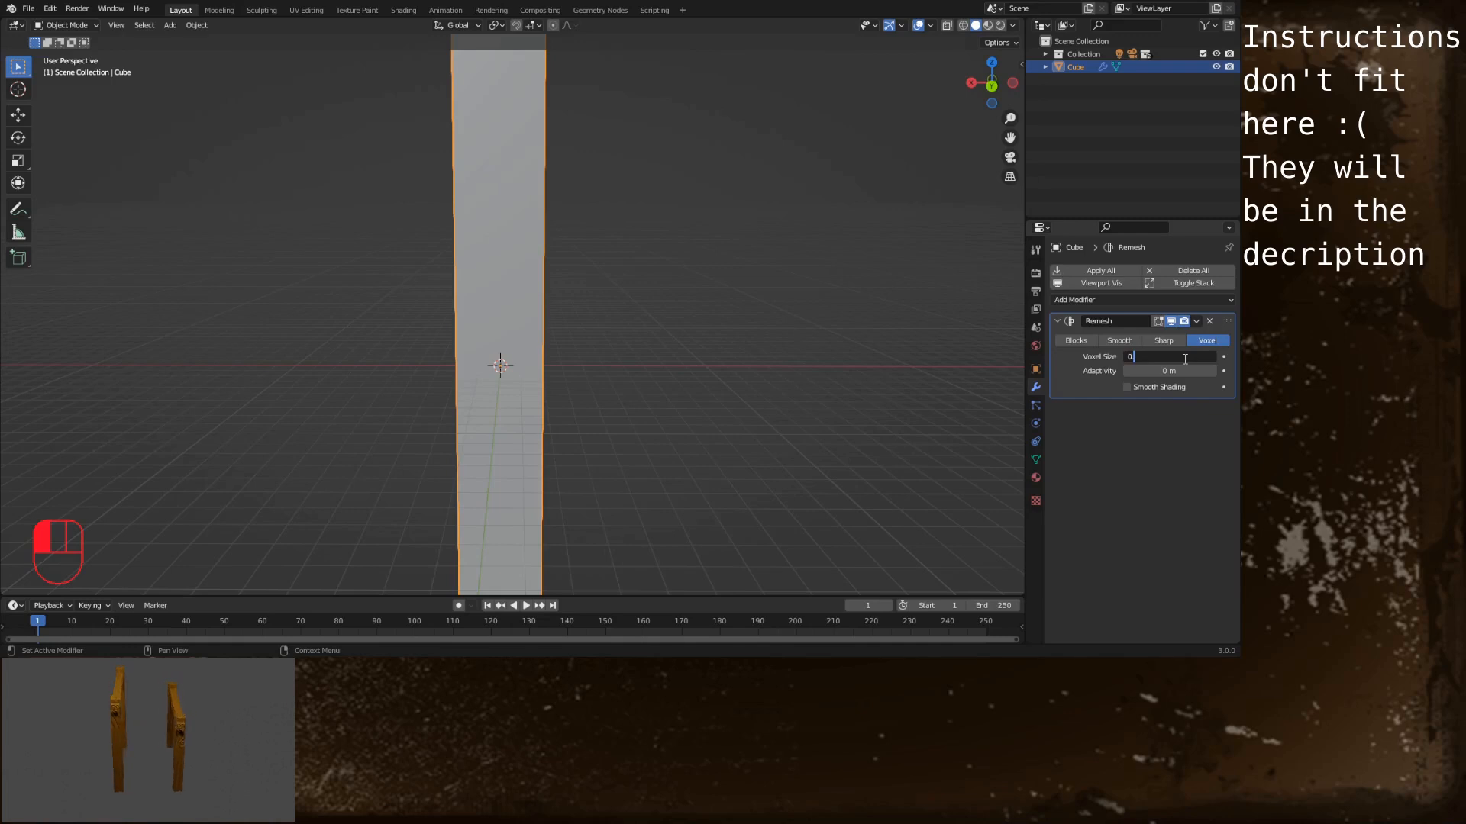
pyautogui.write('.05')
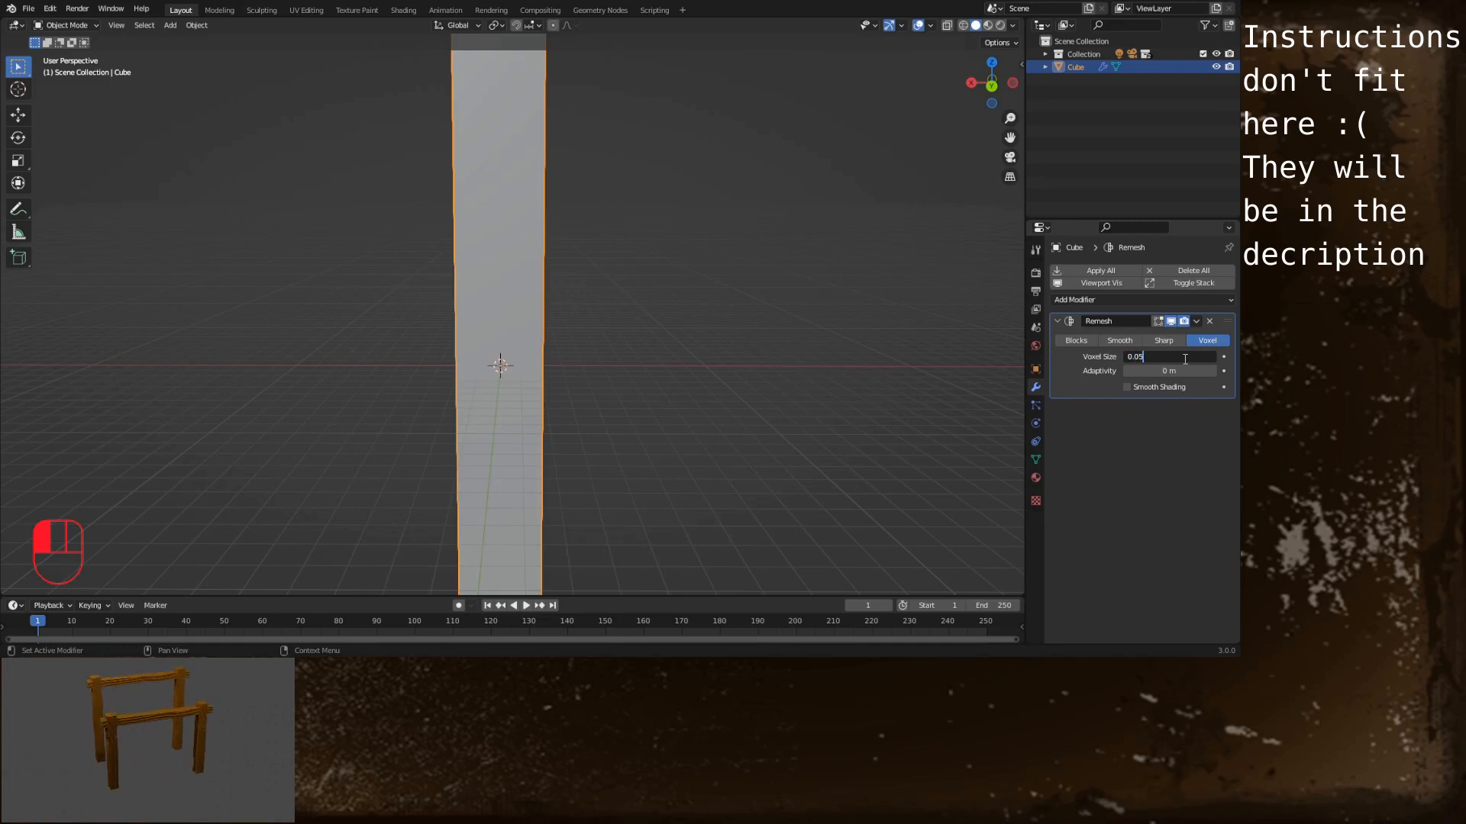
pyautogui.press('Return')
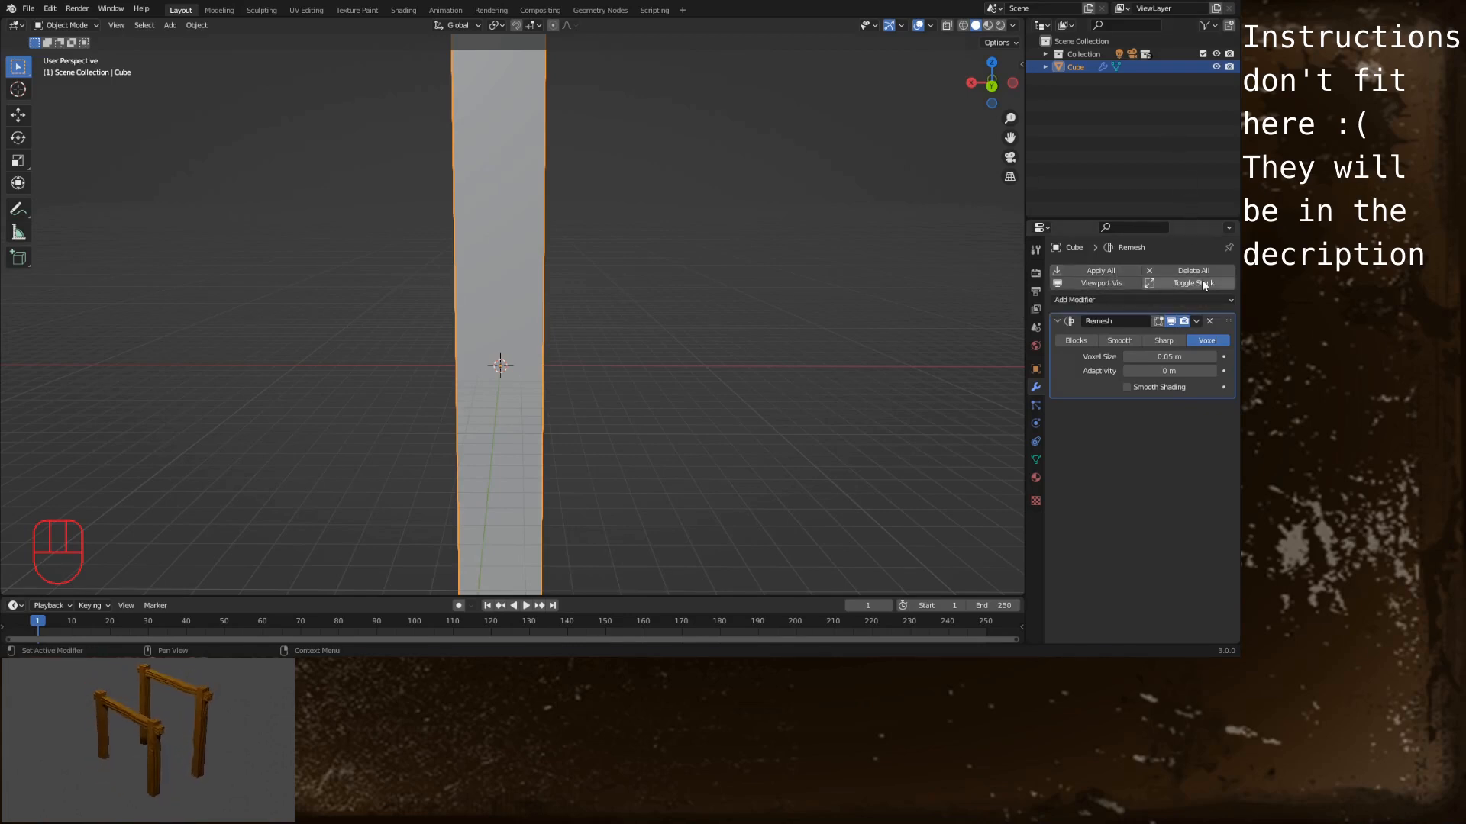
pyautogui.click(1197, 321)
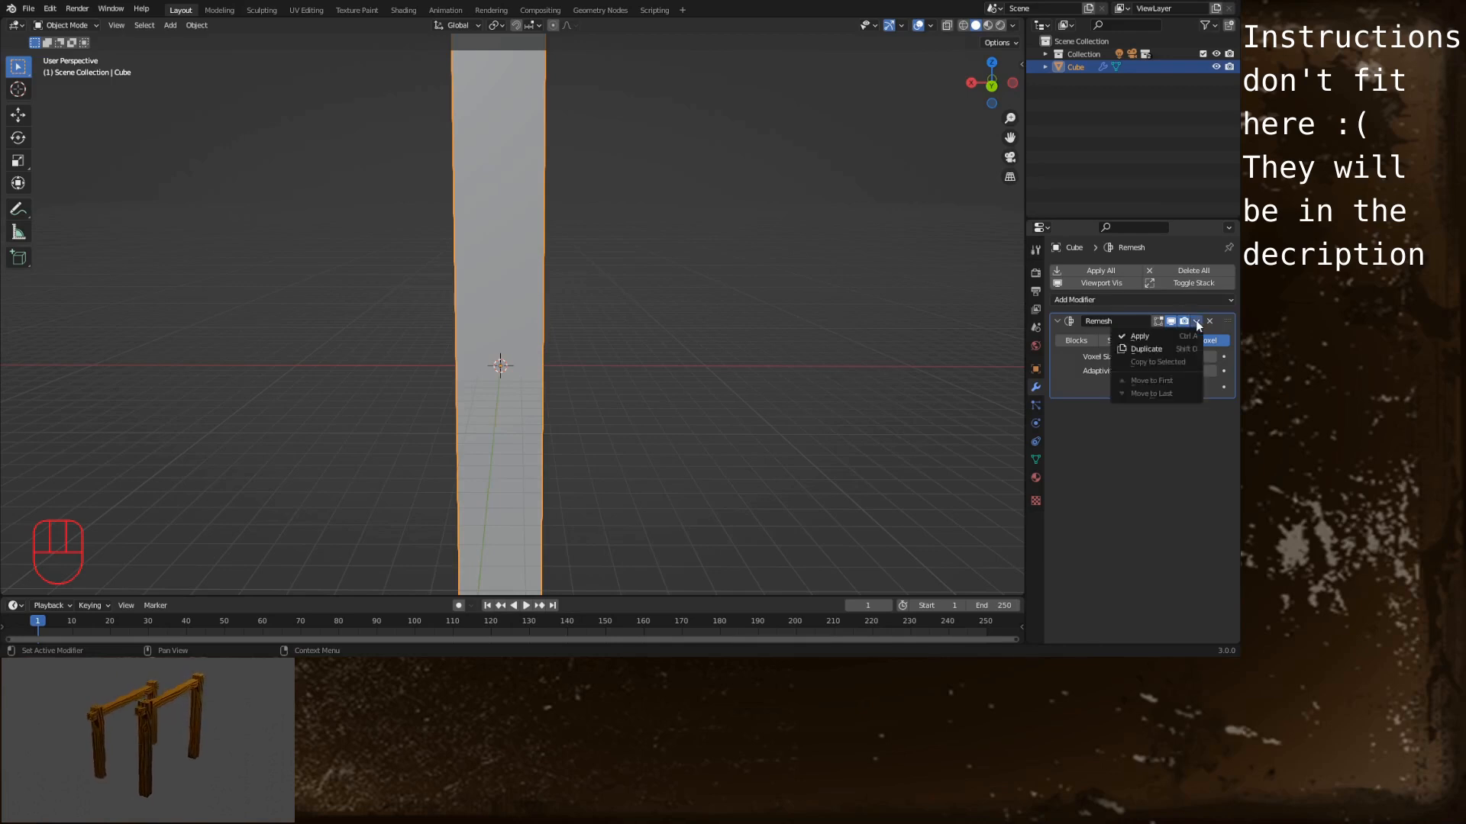
pyautogui.click(1159, 337)
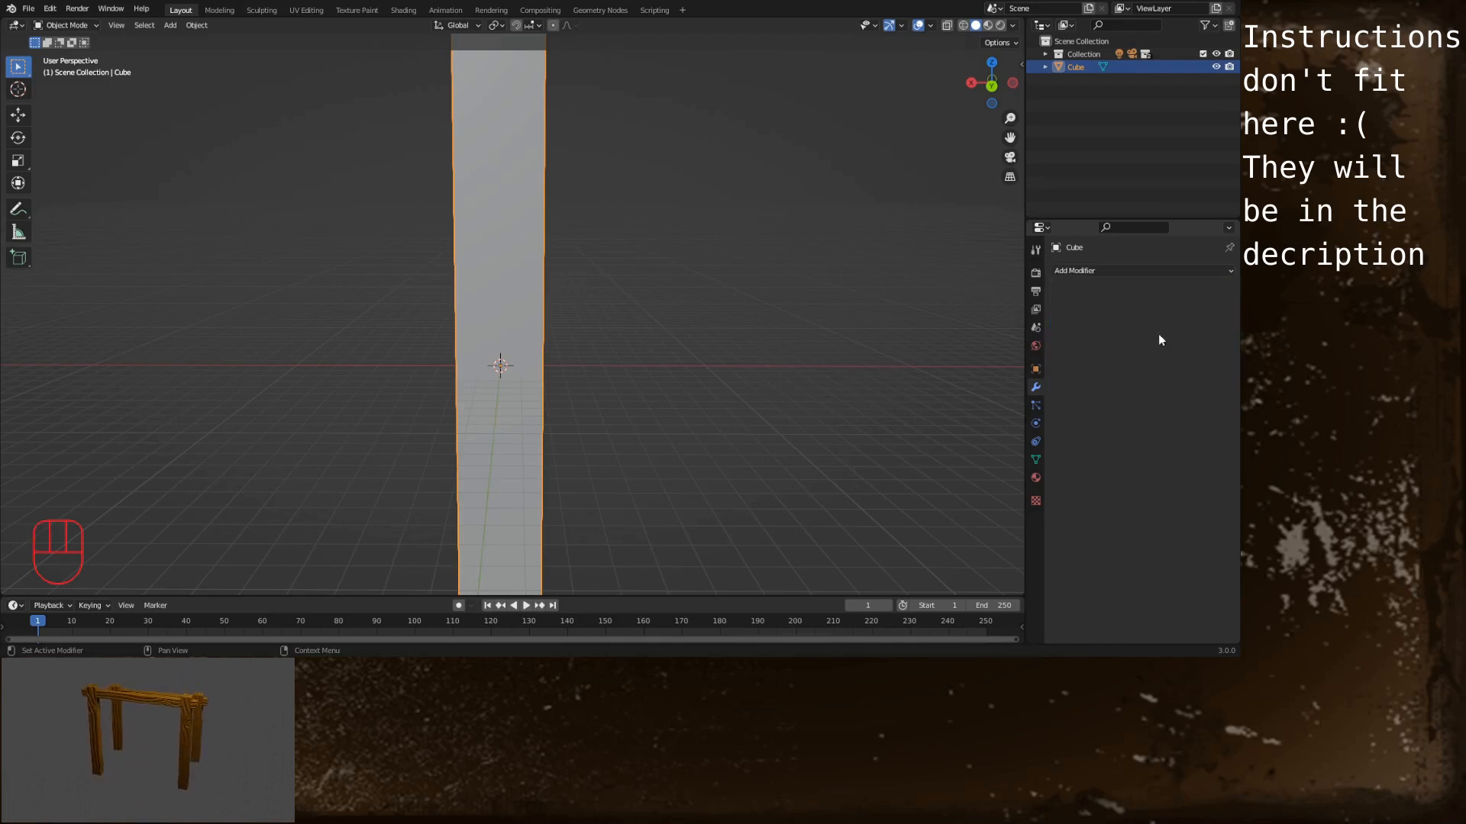
# Enter Sculpt Mode on the post and set up the Mask brush with a 20 px radius in the back orthographic view
pyautogui.click(89, 25)
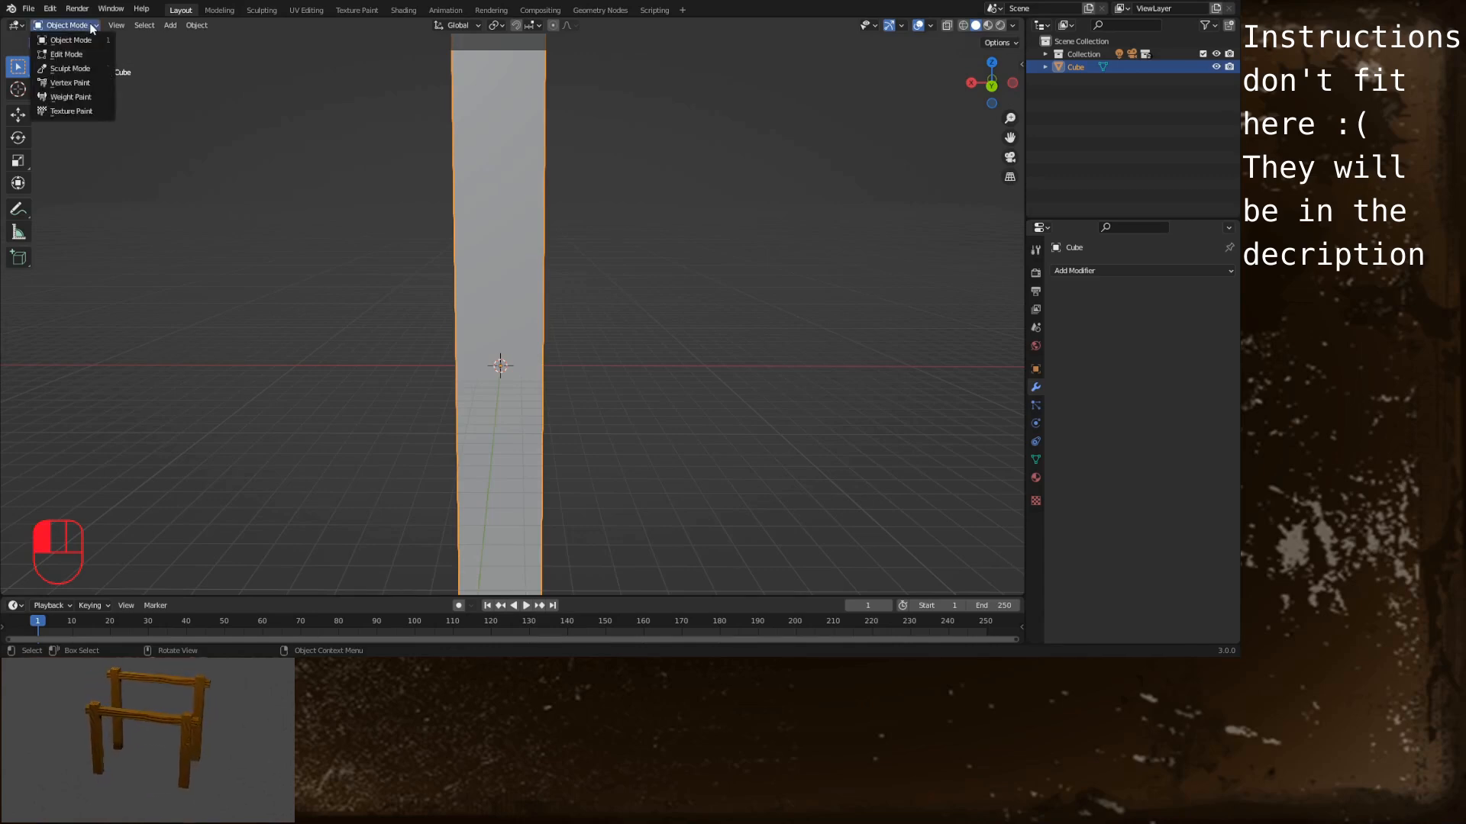
pyautogui.click(79, 71)
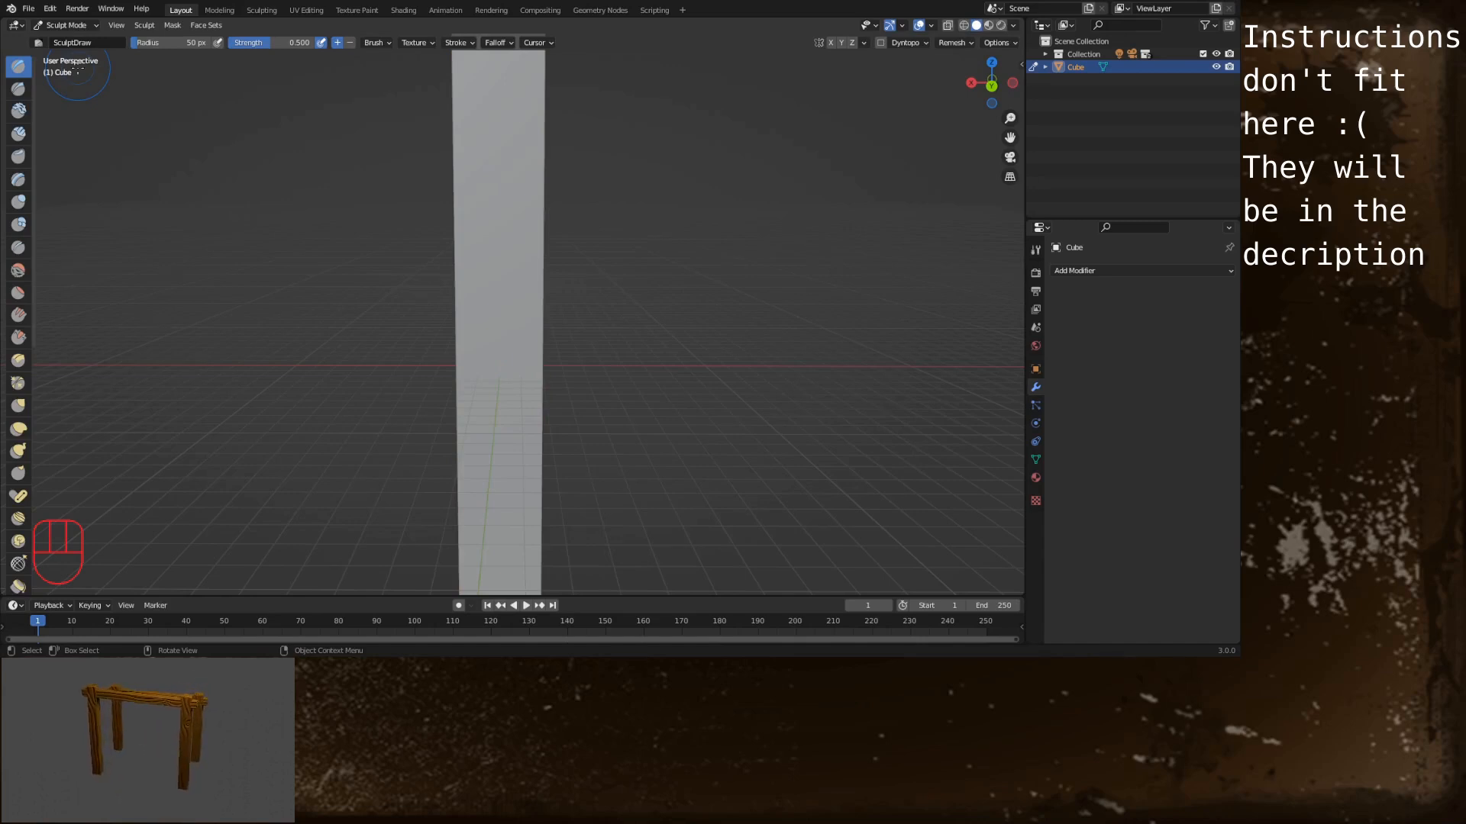
pyautogui.press('m')
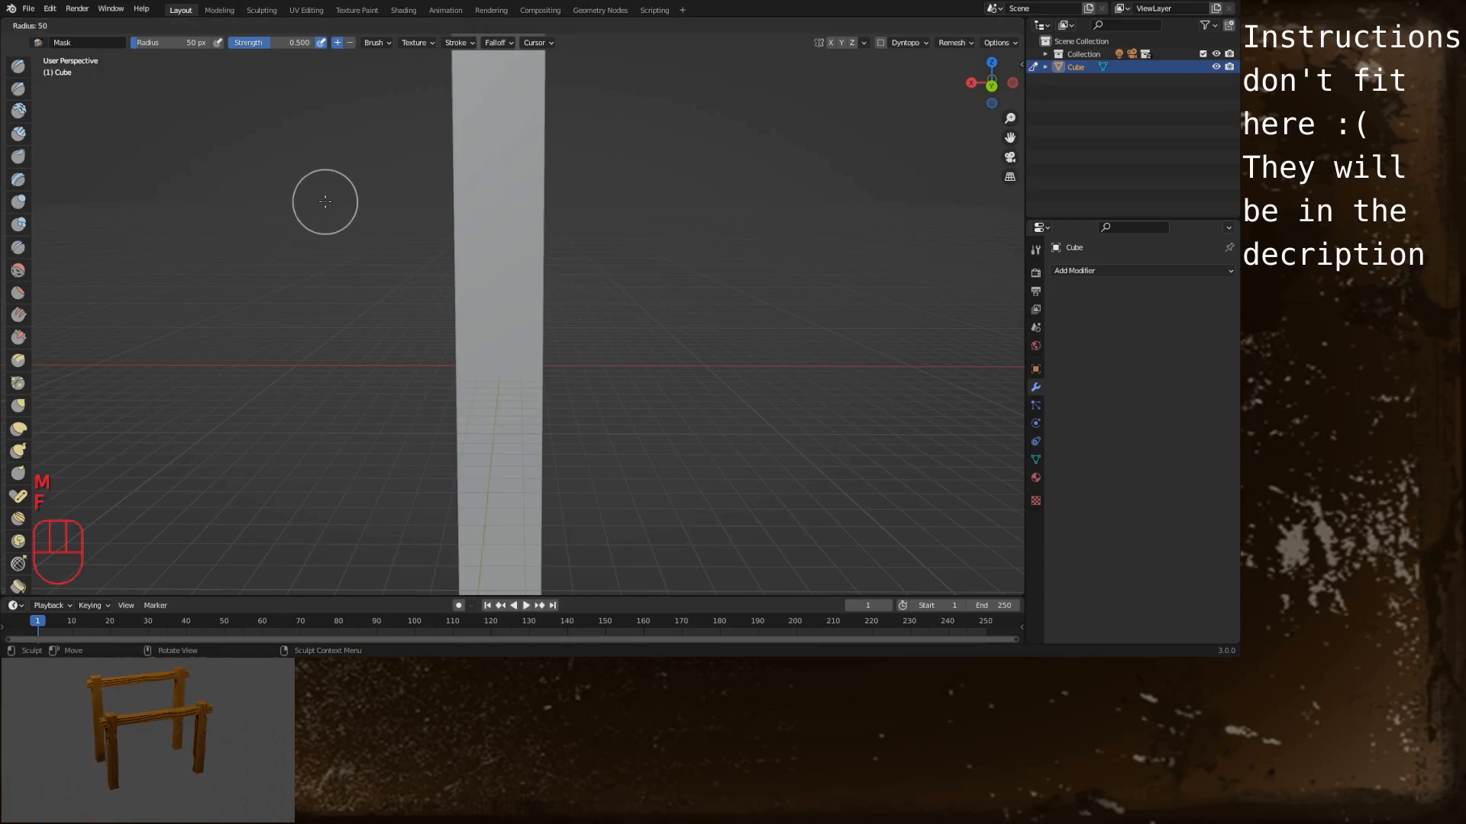
pyautogui.press('f')
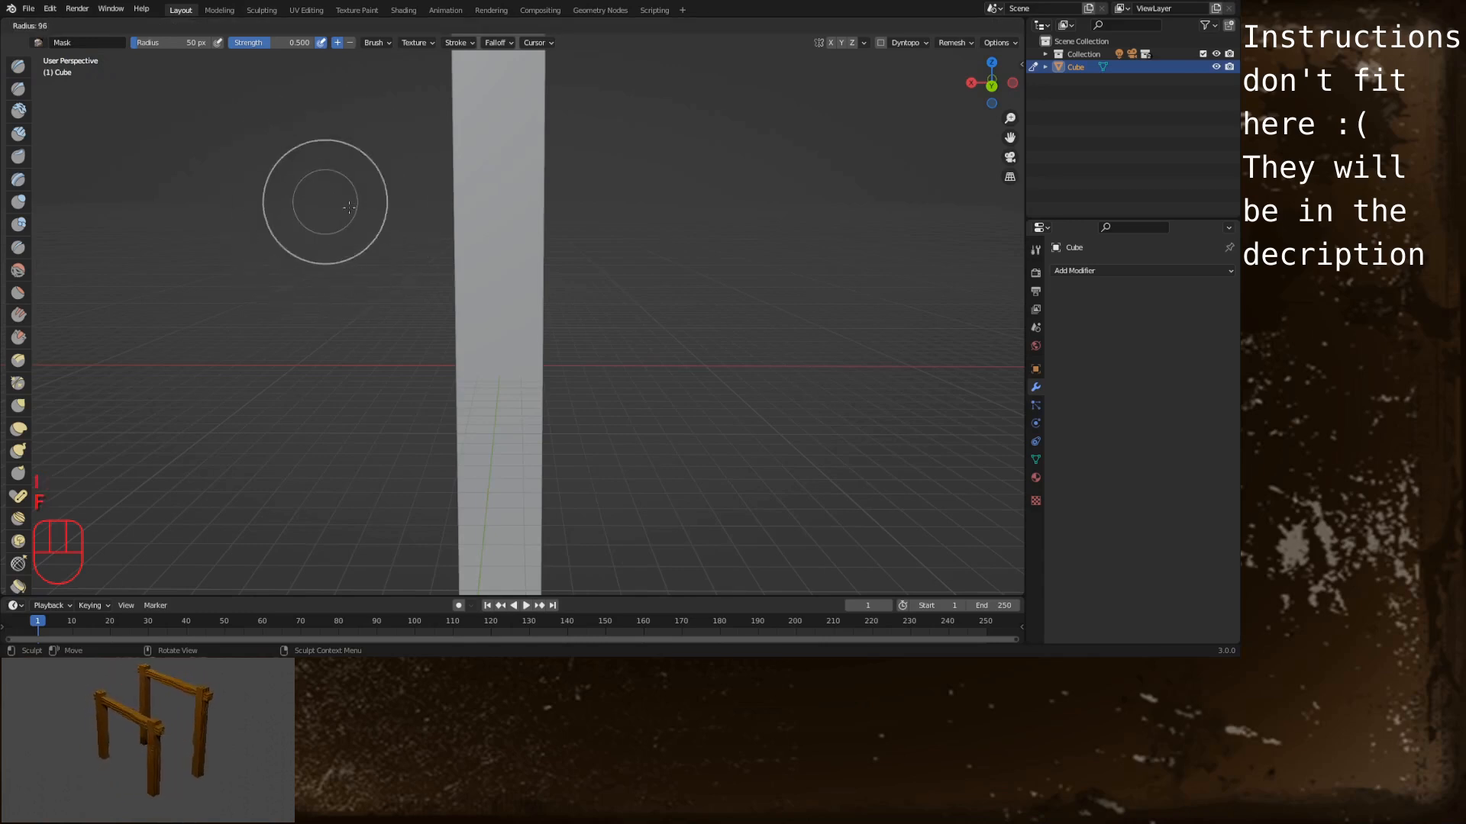
pyautogui.click(306, 216)
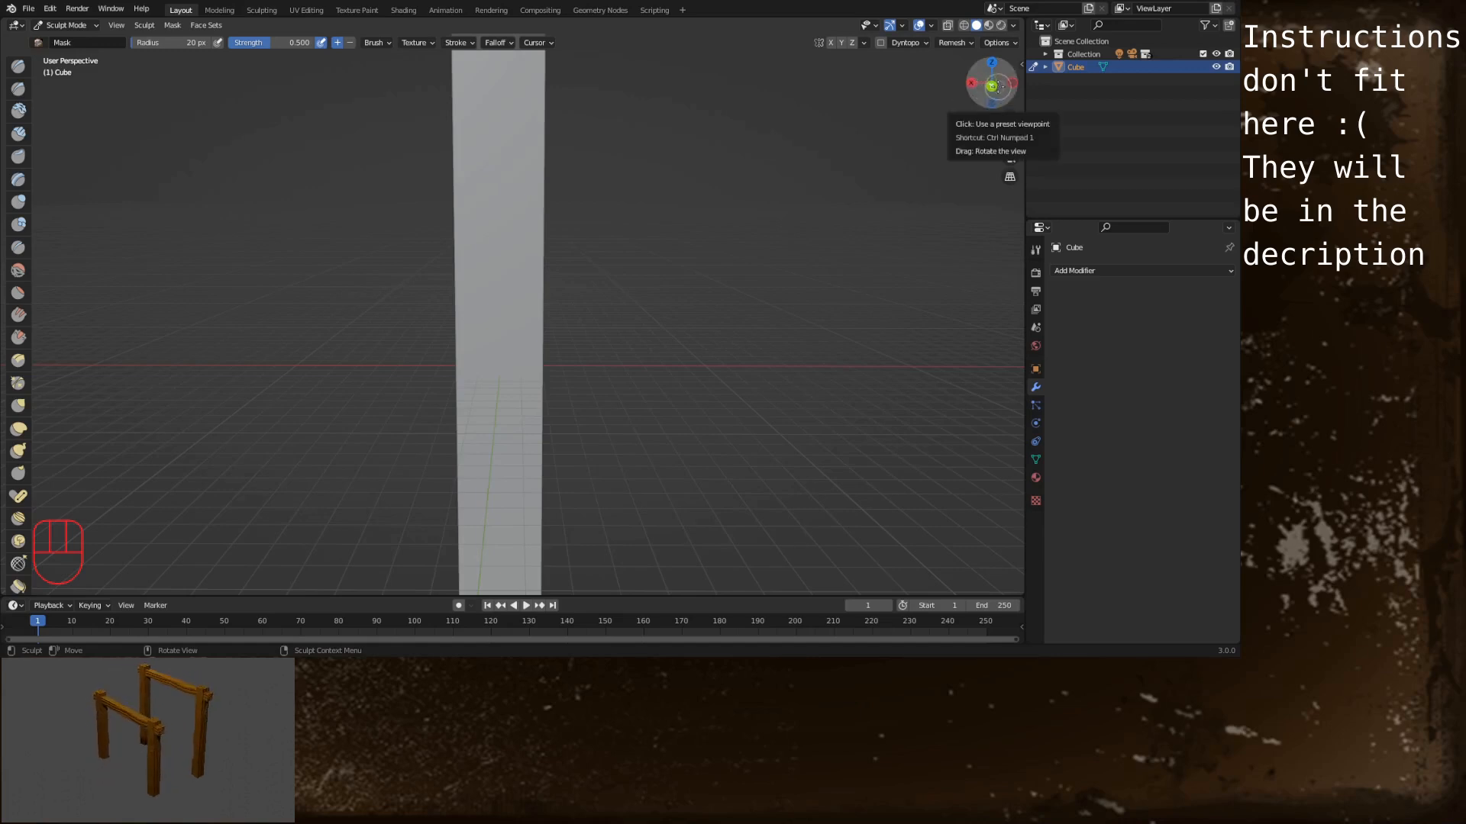
pyautogui.click(991, 85)
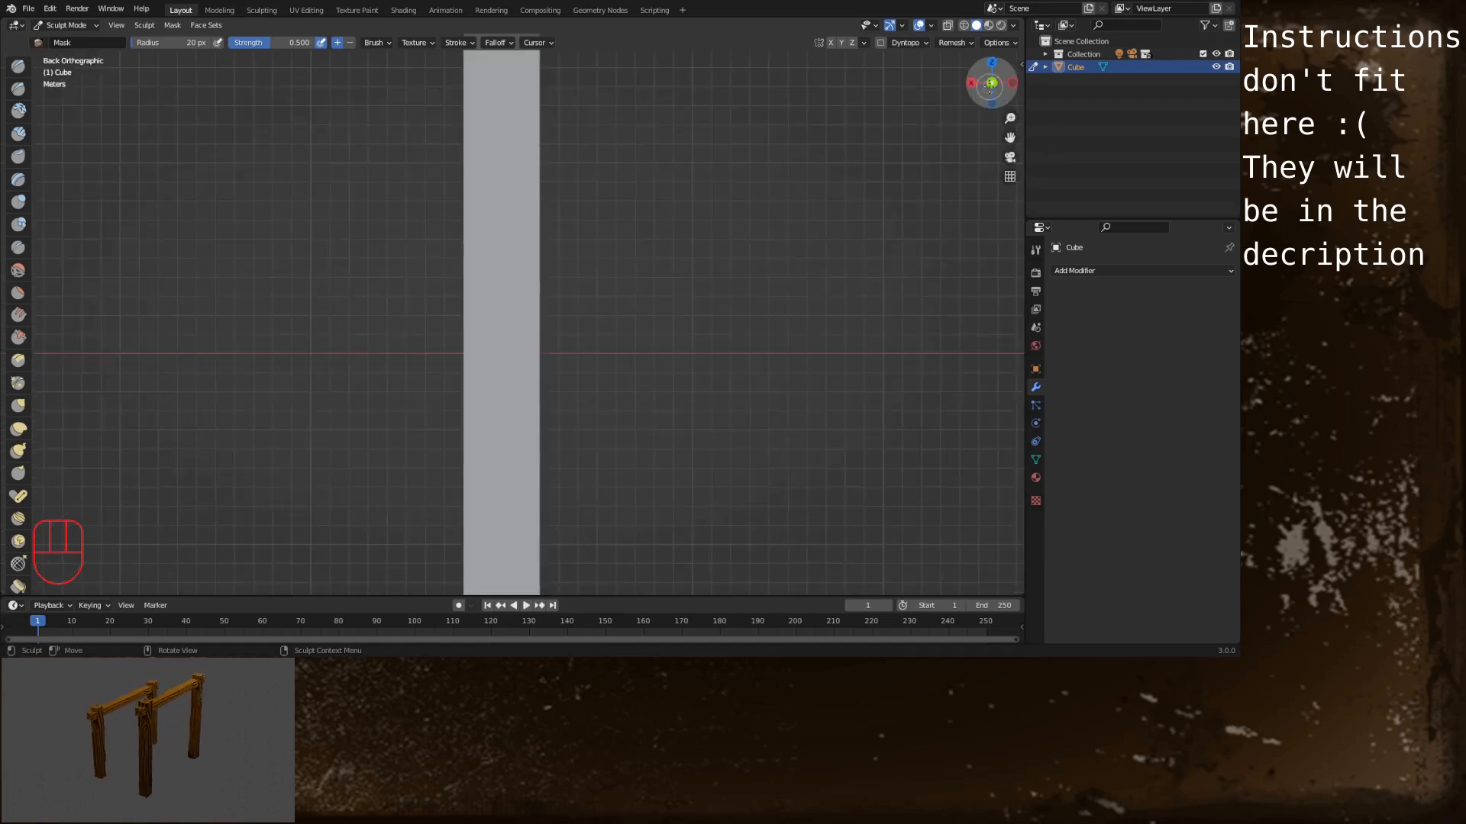
# Set the Mask brush to a 9 px radius and full strength of 1.000, with the whole post in view
pyautogui.scroll(-1, 600, 211)
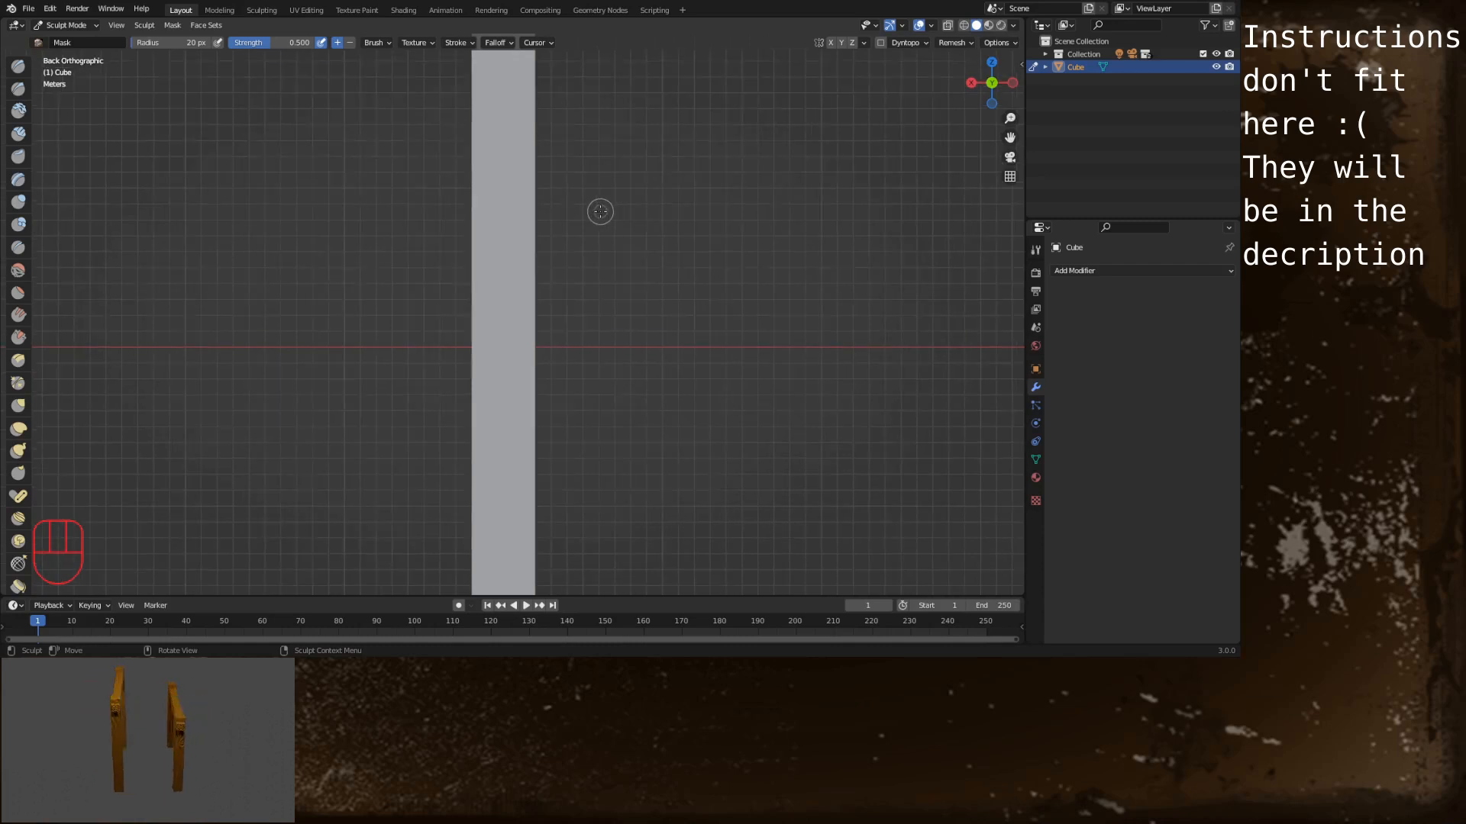
pyautogui.keyDown('alt'); pyautogui.keyDown('shift'); pyautogui.moveTo(589, 167); pyautogui.dragTo(612, 257, button='middle'); pyautogui.keyUp('shift'); pyautogui.keyUp('alt')
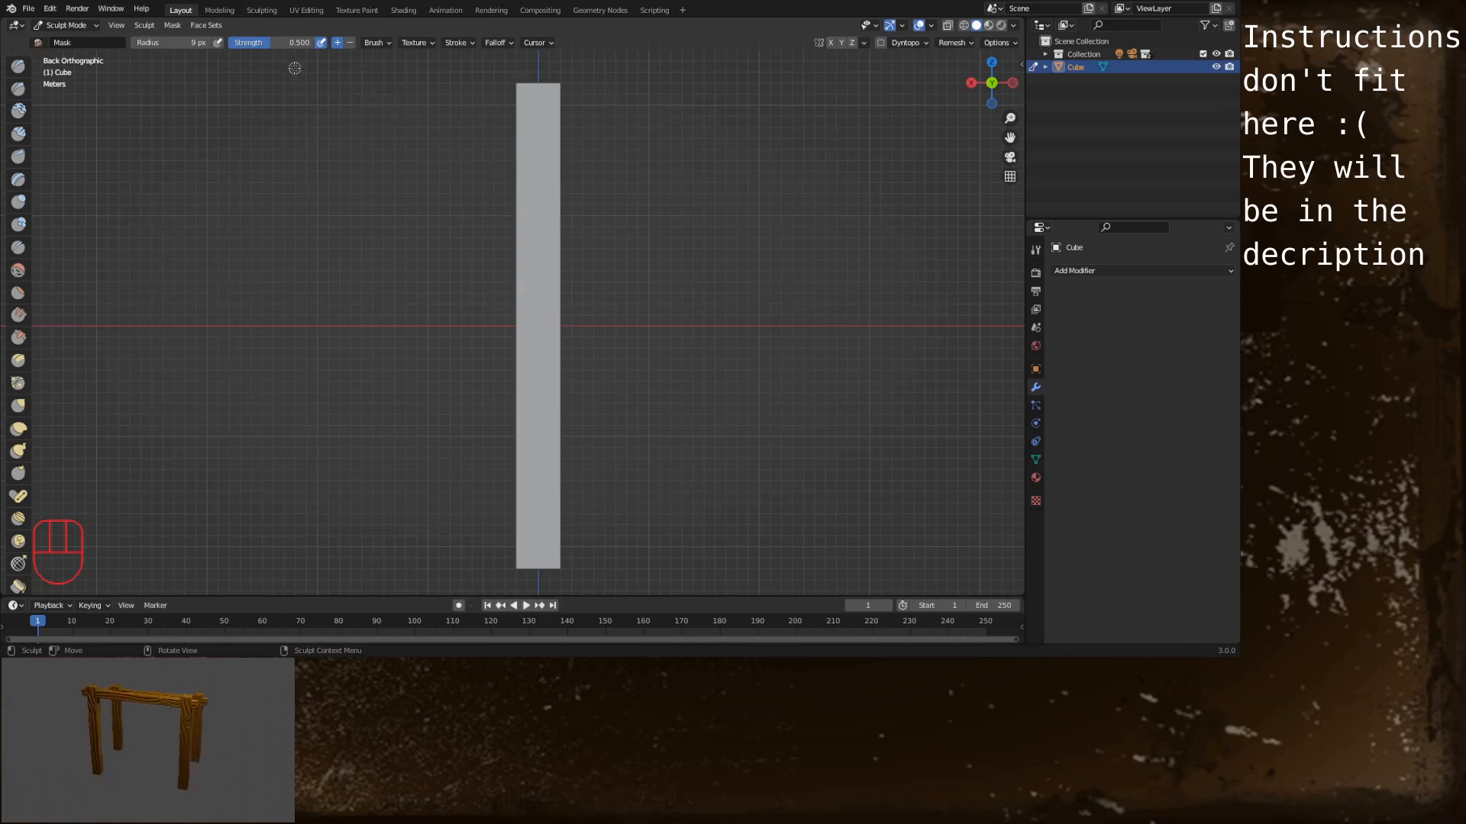
pyautogui.moveTo(272, 44); pyautogui.dragTo(352, 46)
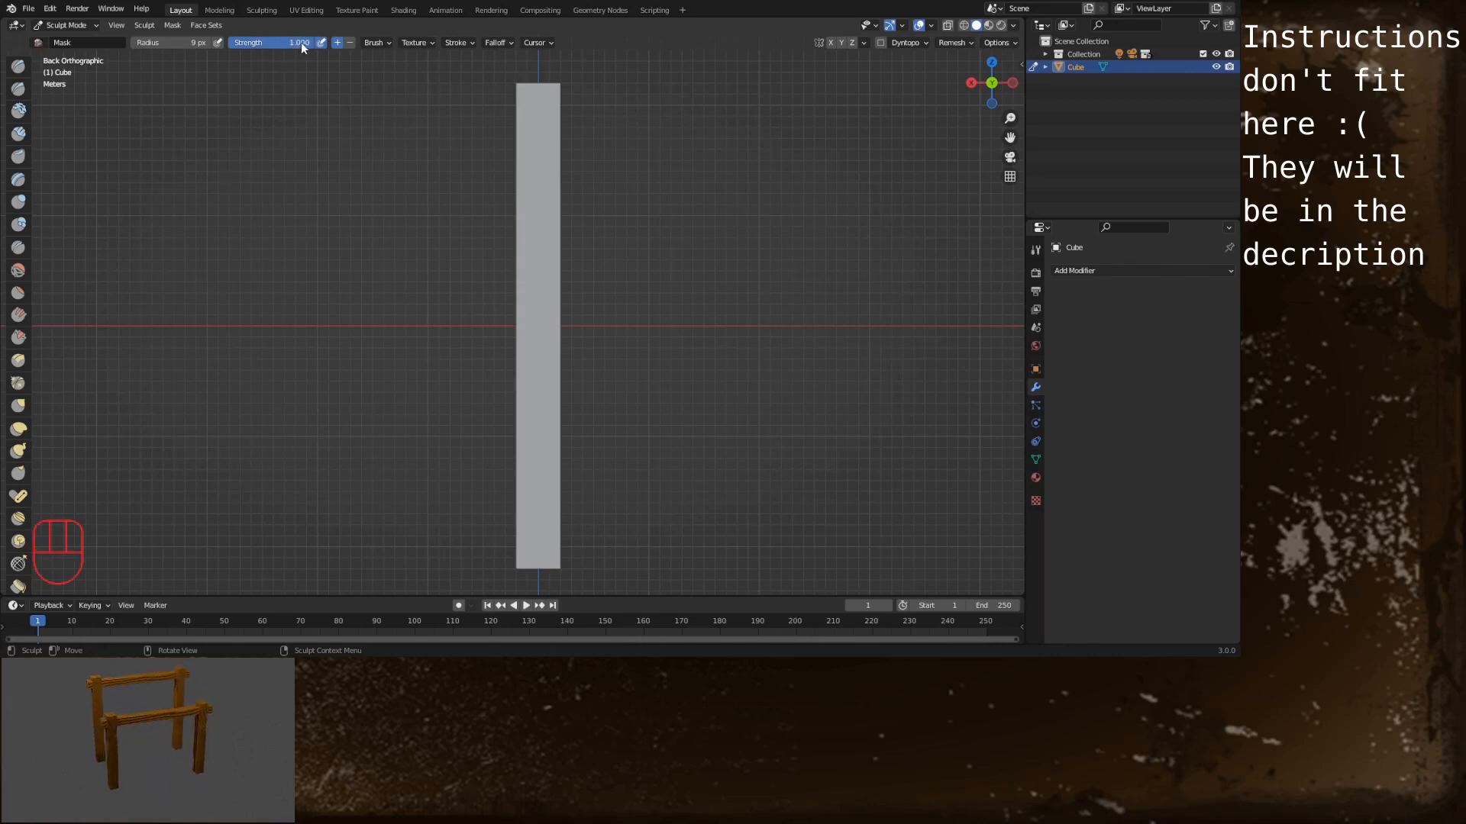
pyautogui.moveTo(528, 113); pyautogui.dragTo(533, 88)
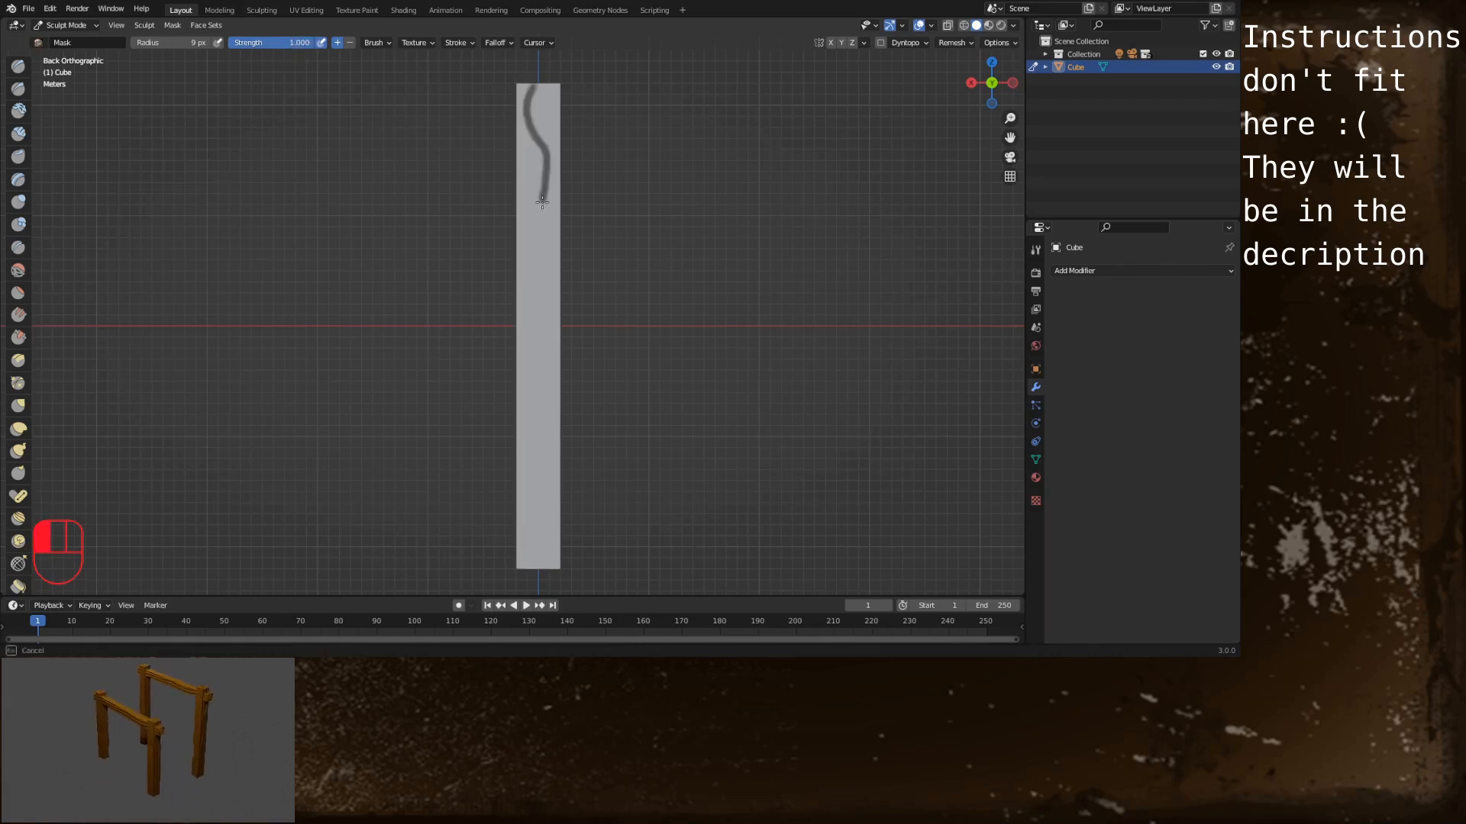
pyautogui.moveTo(542, 202); pyautogui.dragTo(540, 297)
pyautogui.hotkey('ctrl', 'z')
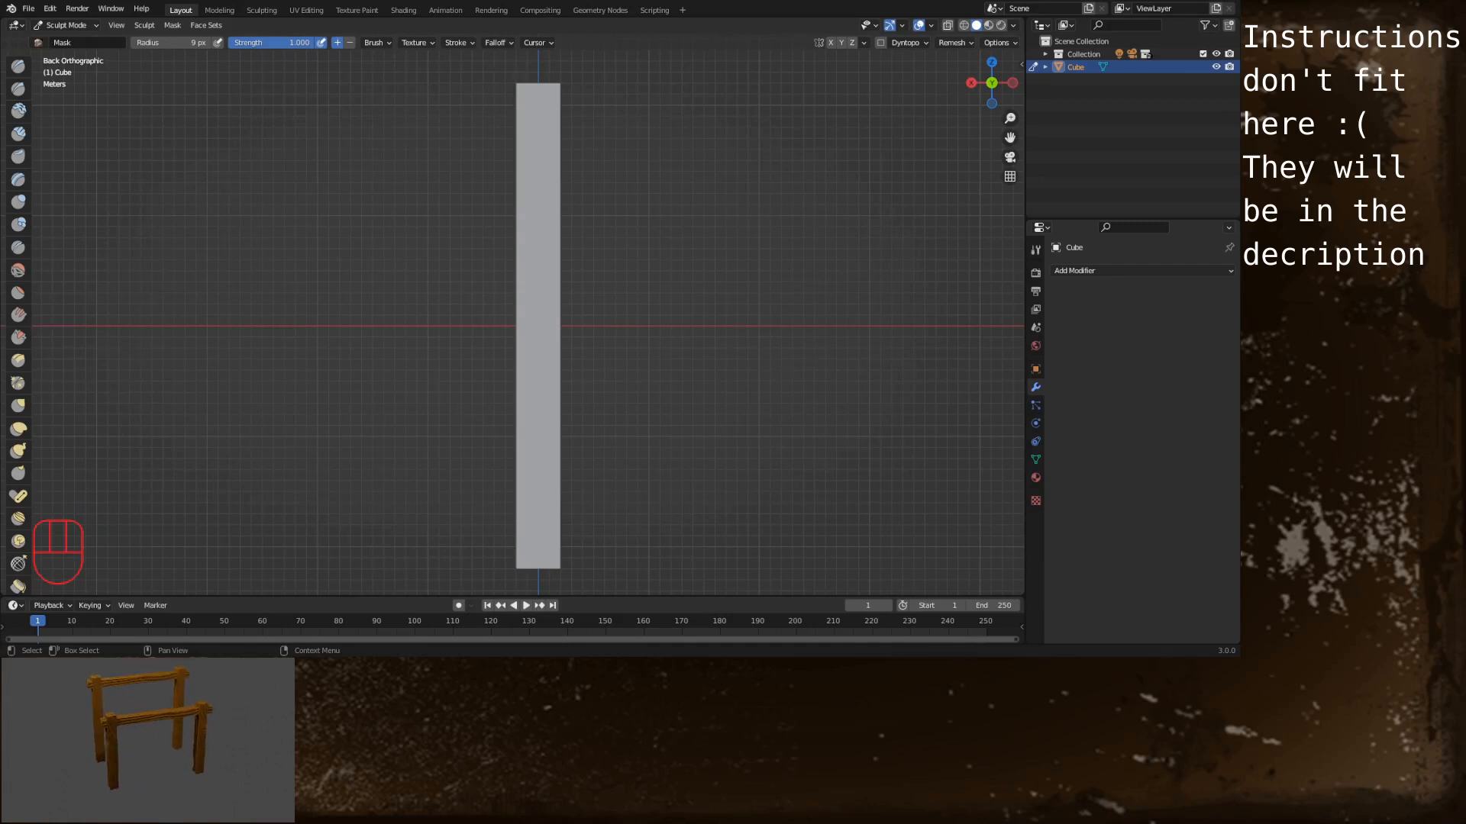
pyautogui.moveTo(539, 81)
pyautogui.mouseDown()
pyautogui.moveTo(538, 569)
pyautogui.moveTo(529, 449)
pyautogui.mouseUp()
pyautogui.hotkey('ctrl', 'z')
pyautogui.hotkey('ctrl', 'z')
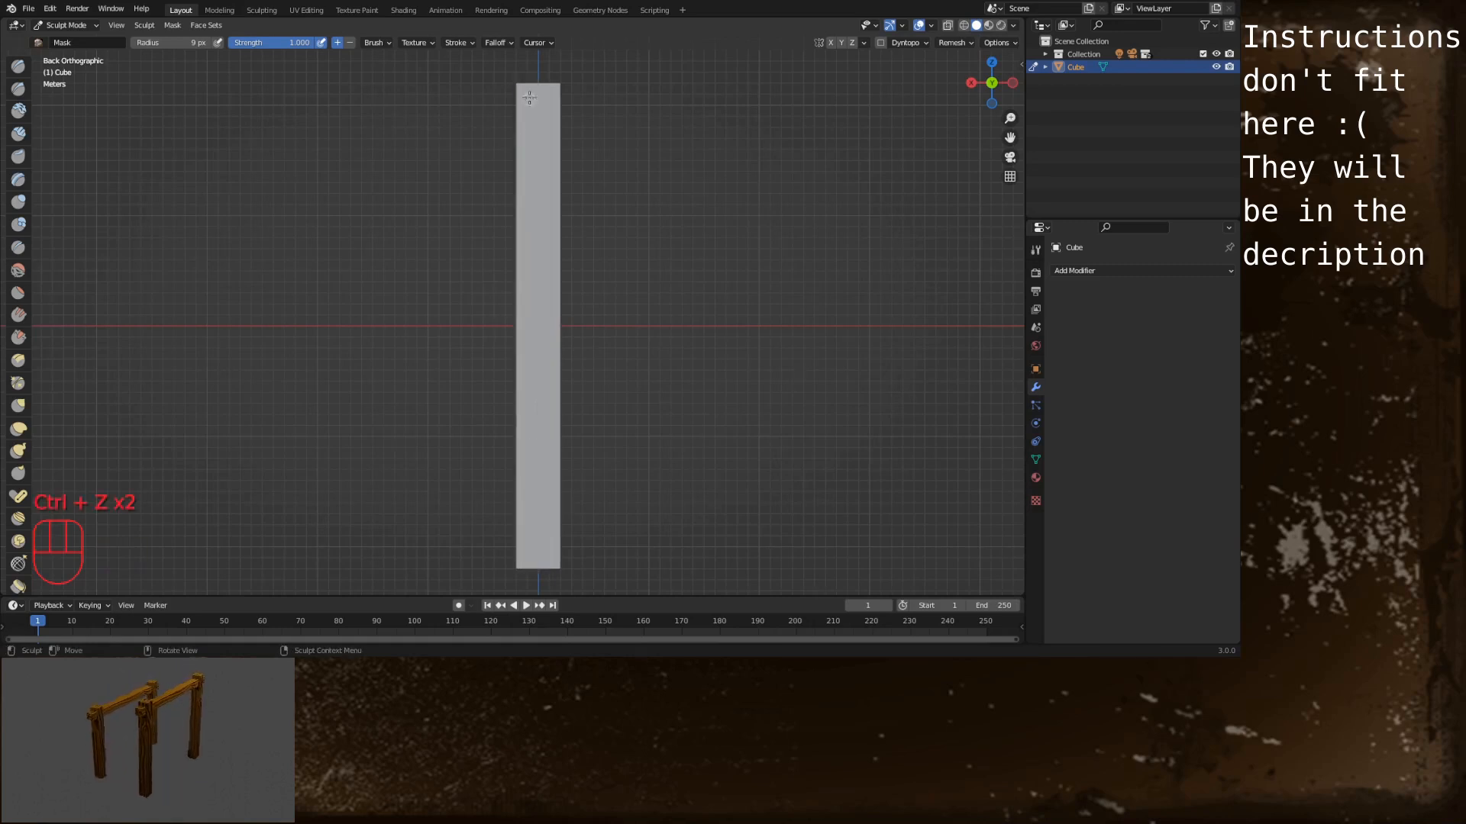
# Paint wavy lengthwise wood-grain mask lines down the post's back face and its right face
pyautogui.moveTo(519, 79)
pyautogui.mouseDown()
pyautogui.moveTo(549, 569)
pyautogui.moveTo(547, 124)
pyautogui.moveTo(556, 455)
pyautogui.mouseUp()
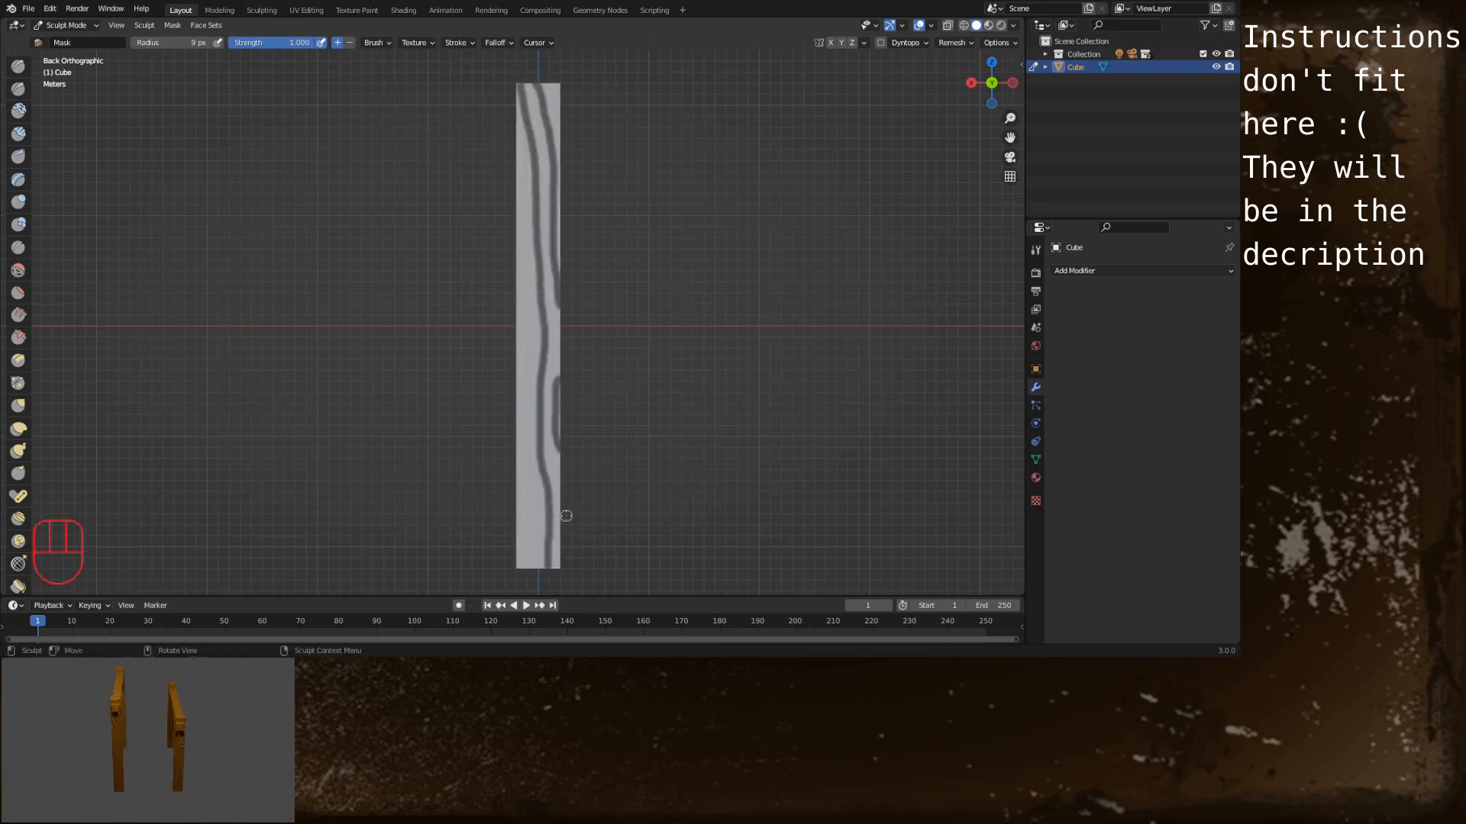
pyautogui.moveTo(539, 572)
pyautogui.mouseDown()
pyautogui.moveTo(523, 87)
pyautogui.moveTo(564, 168)
pyautogui.mouseUp()
pyautogui.press('KP_3')
pyautogui.keyDown('alt'); pyautogui.moveTo(645, 188); pyautogui.dragTo(578, 200, button='middle'); pyautogui.keyUp('alt')
pyautogui.scroll(4, 577, 183)
pyautogui.keyDown('shift'); pyautogui.moveTo(596, 130); pyautogui.dragTo(535, 244, button='middle'); pyautogui.keyUp('shift')
pyautogui.moveTo(528, 189); pyautogui.dragTo(529, 208)
pyautogui.moveTo(553, 256)
pyautogui.keyDown('alt'); pyautogui.mouseDown(button='middle')
pyautogui.moveTo(621, 274)
pyautogui.moveTo(623, 179)
pyautogui.mouseUp(button='middle'); pyautogui.keyUp('alt')
pyautogui.scroll(-1, 621, 275)
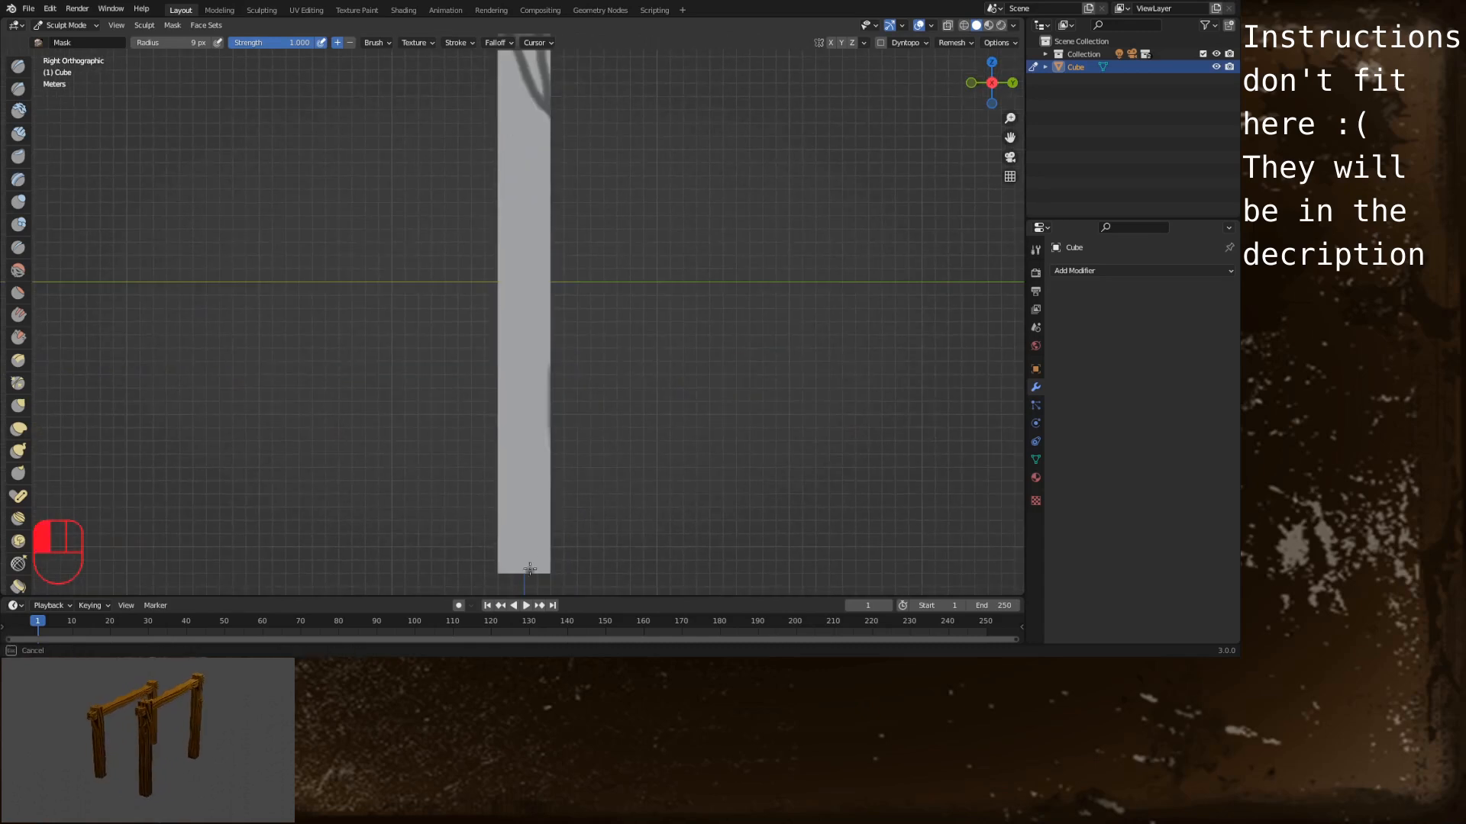
pyautogui.moveTo(529, 573); pyautogui.dragTo(534, 190)
pyautogui.moveTo(500, 69); pyautogui.dragTo(499, 65)
pyautogui.moveTo(498, 119); pyautogui.dragTo(519, 574)
# Paint a small ring-shaped knot mask in the upper part of the post, at the corner between the right and front faces
pyautogui.keyDown('alt'); pyautogui.moveTo(458, 336); pyautogui.dragTo(576, 320, button='middle'); pyautogui.keyUp('alt')
pyautogui.keyDown('shift'); pyautogui.moveTo(549, 138); pyautogui.dragTo(551, 217, button='middle'); pyautogui.keyUp('shift')
pyautogui.moveTo(541, 216)
pyautogui.mouseDown()
pyautogui.moveTo(530, 233)
pyautogui.moveTo(562, 207)
pyautogui.mouseUp()
pyautogui.scroll(5, 544, 214)
pyautogui.scroll(-5, 562, 207)
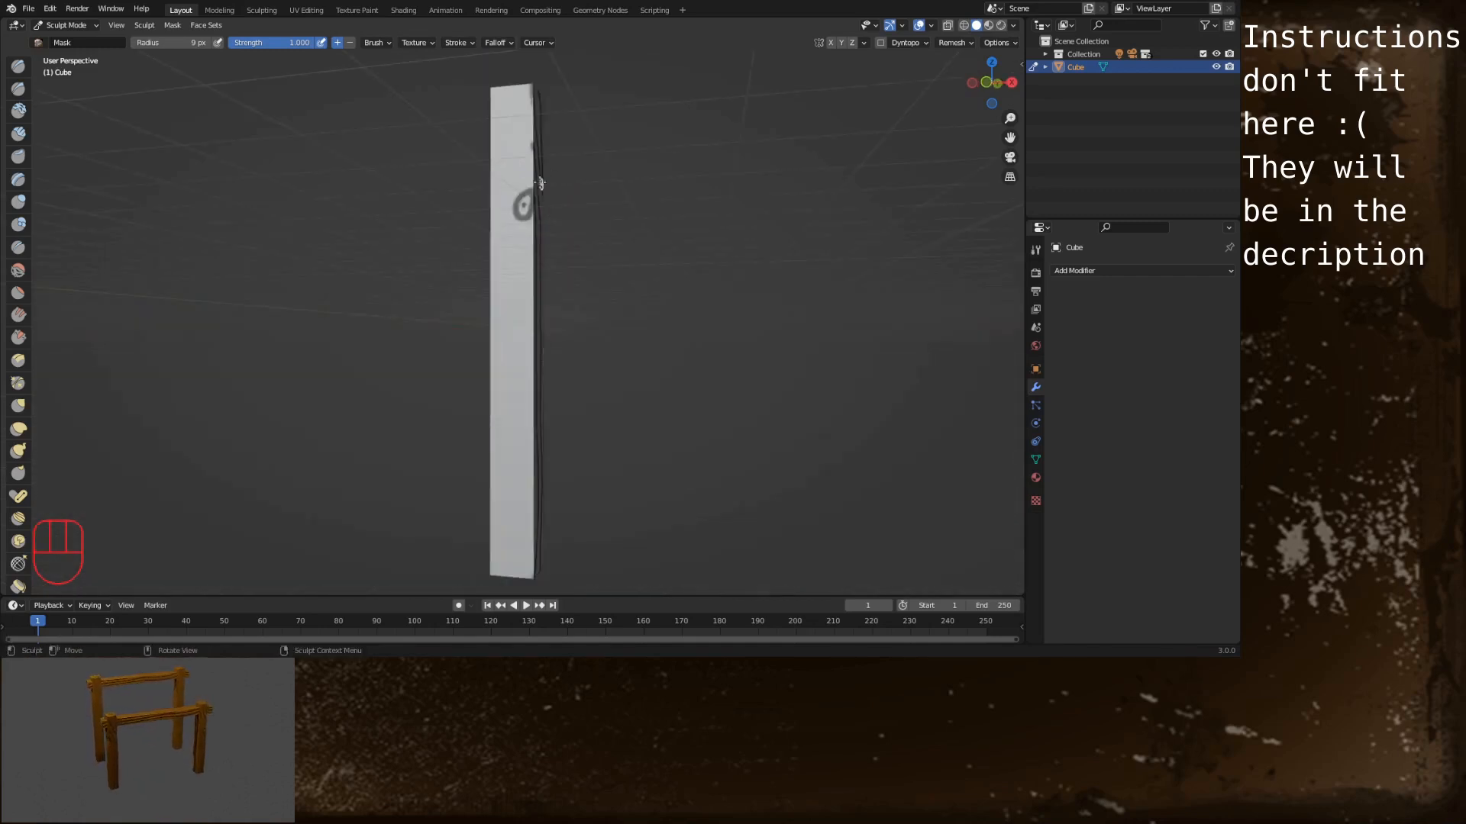
pyautogui.keyDown('alt'); pyautogui.keyDown('shift'); pyautogui.moveTo(537, 183); pyautogui.dragTo(540, 290, button='middle'); pyautogui.keyUp('shift'); pyautogui.keyUp('alt')
pyautogui.moveTo(522, 194); pyautogui.dragTo(534, 254)
# Paint wavy wood-grain mask lines down the post's front face, from the top end to the bottom
pyautogui.moveTo(554, 264)
pyautogui.keyDown('alt'); pyautogui.mouseDown(button='middle')
pyautogui.moveTo(629, 275)
pyautogui.moveTo(628, 218)
pyautogui.mouseUp(button='middle'); pyautogui.keyUp('alt')
pyautogui.moveTo(510, 137); pyautogui.dragTo(525, 179)
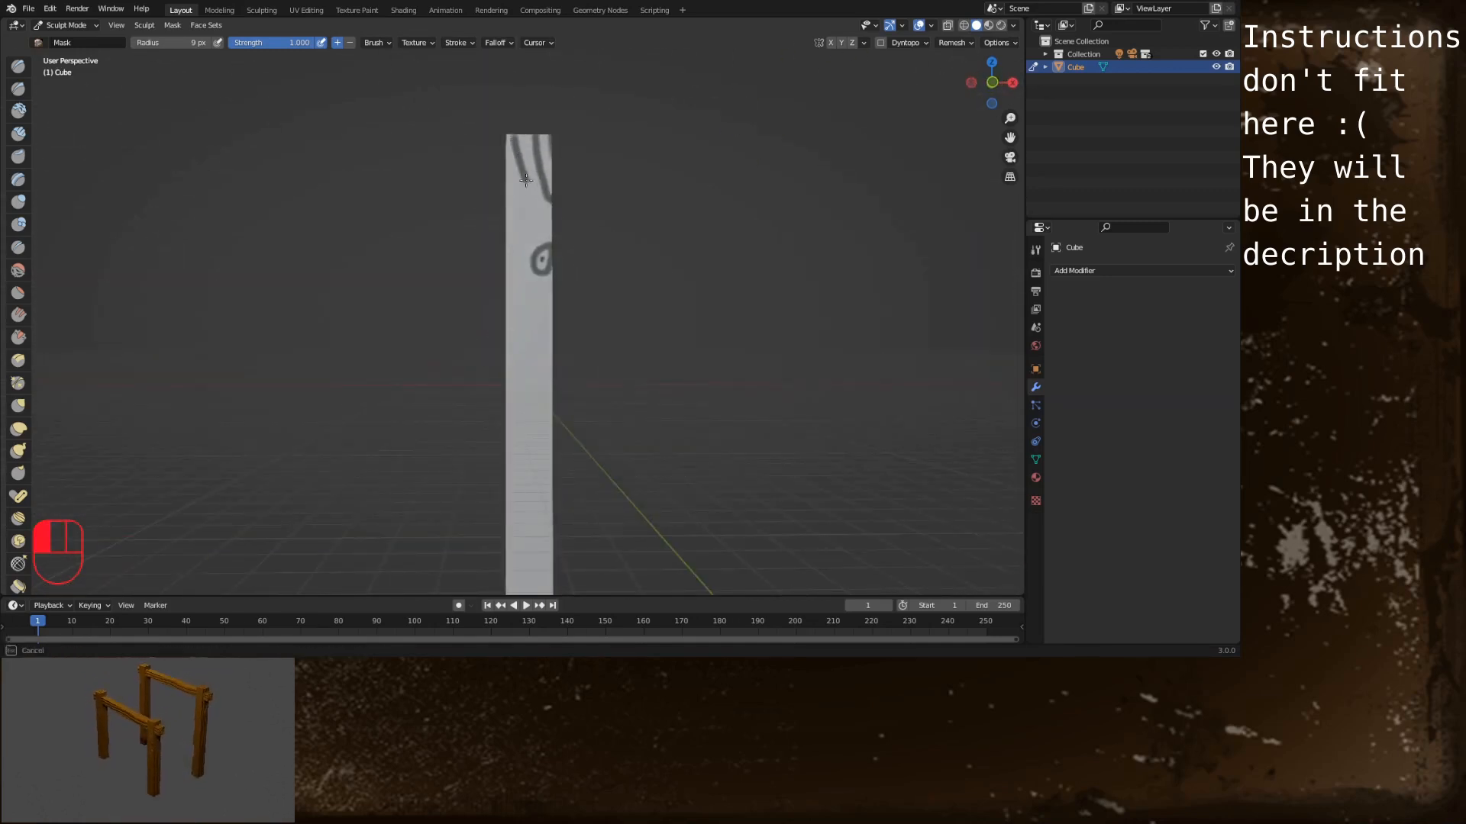
pyautogui.moveTo(528, 283); pyautogui.dragTo(541, 582)
pyautogui.keyDown('alt'); pyautogui.keyDown('shift'); pyautogui.moveTo(636, 532); pyautogui.dragTo(645, 291, button='middle'); pyautogui.keyUp('shift'); pyautogui.keyUp('alt')
pyautogui.moveTo(550, 349); pyautogui.dragTo(556, 401)
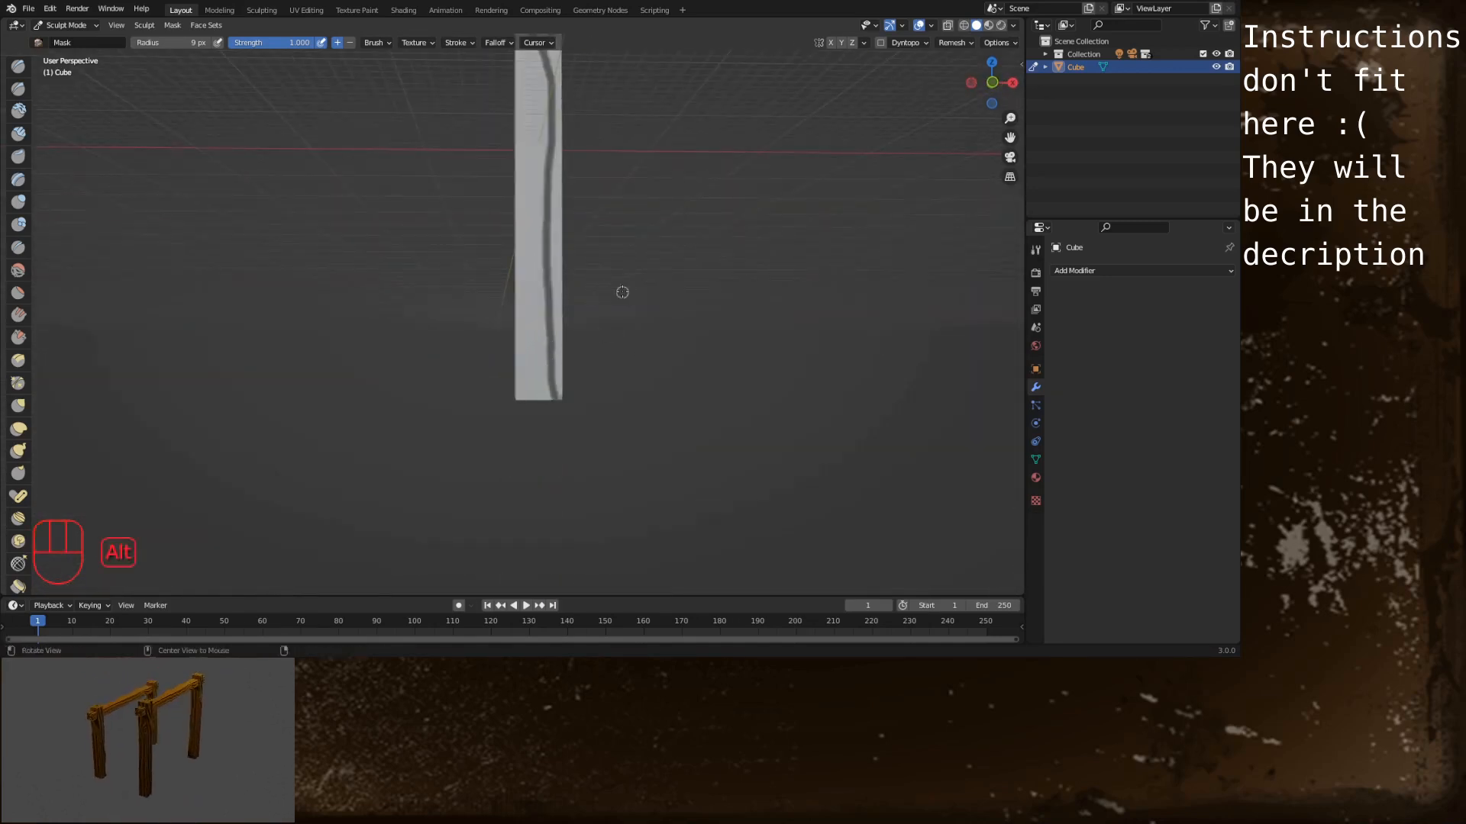
pyautogui.click(991, 82)
pyautogui.moveTo(551, 123); pyautogui.dragTo(569, 571)
# Continue the wood-grain mask lines around the corner and down the post's remaining side face
pyautogui.keyDown('alt'); pyautogui.moveTo(527, 229); pyautogui.dragTo(629, 199, button='middle'); pyautogui.keyUp('alt')
pyautogui.moveTo(574, 136); pyautogui.dragTo(553, 92)
pyautogui.keyDown('alt'); pyautogui.moveTo(569, 206); pyautogui.dragTo(649, 206, button='middle'); pyautogui.keyUp('alt')
pyautogui.moveTo(510, 91)
pyautogui.mouseDown()
pyautogui.moveTo(538, 349)
pyautogui.moveTo(531, 550)
pyautogui.mouseUp()
# Paint an elongated knot ring on the lower part of the post's corner and add grain lines above and below it
pyautogui.keyDown('alt'); pyautogui.moveTo(652, 342); pyautogui.dragTo(708, 347, button='middle'); pyautogui.keyUp('alt')
pyautogui.moveTo(493, 380); pyautogui.dragTo(494, 449)
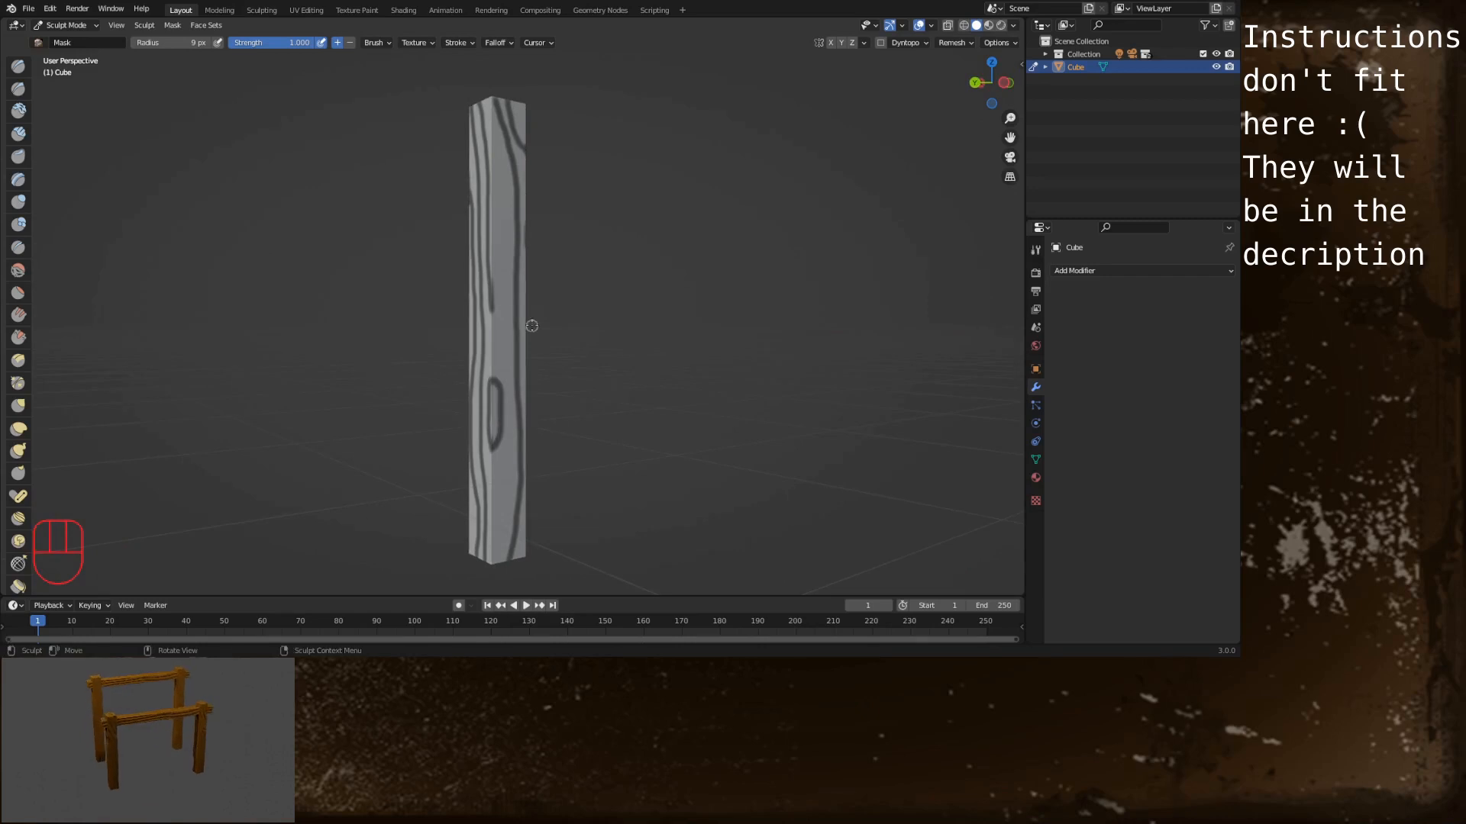
pyautogui.moveTo(494, 307); pyautogui.dragTo(504, 360)
pyautogui.moveTo(507, 494); pyautogui.dragTo(499, 565)
pyautogui.keyDown('alt'); pyautogui.moveTo(637, 292); pyautogui.dragTo(592, 290, button='middle'); pyautogui.keyUp('alt')
pyautogui.moveTo(511, 344); pyautogui.dragTo(495, 92)
# Set the Mask brush radius to 19 px and paint concentric growth rings on the post's top end
pyautogui.moveTo(578, 142)
pyautogui.keyDown('alt'); pyautogui.mouseDown(button='middle')
pyautogui.moveTo(659, 119)
pyautogui.moveTo(648, 291)
pyautogui.moveTo(786, 389)
pyautogui.mouseUp(button='middle'); pyautogui.keyUp('alt')
pyautogui.click(992, 77)
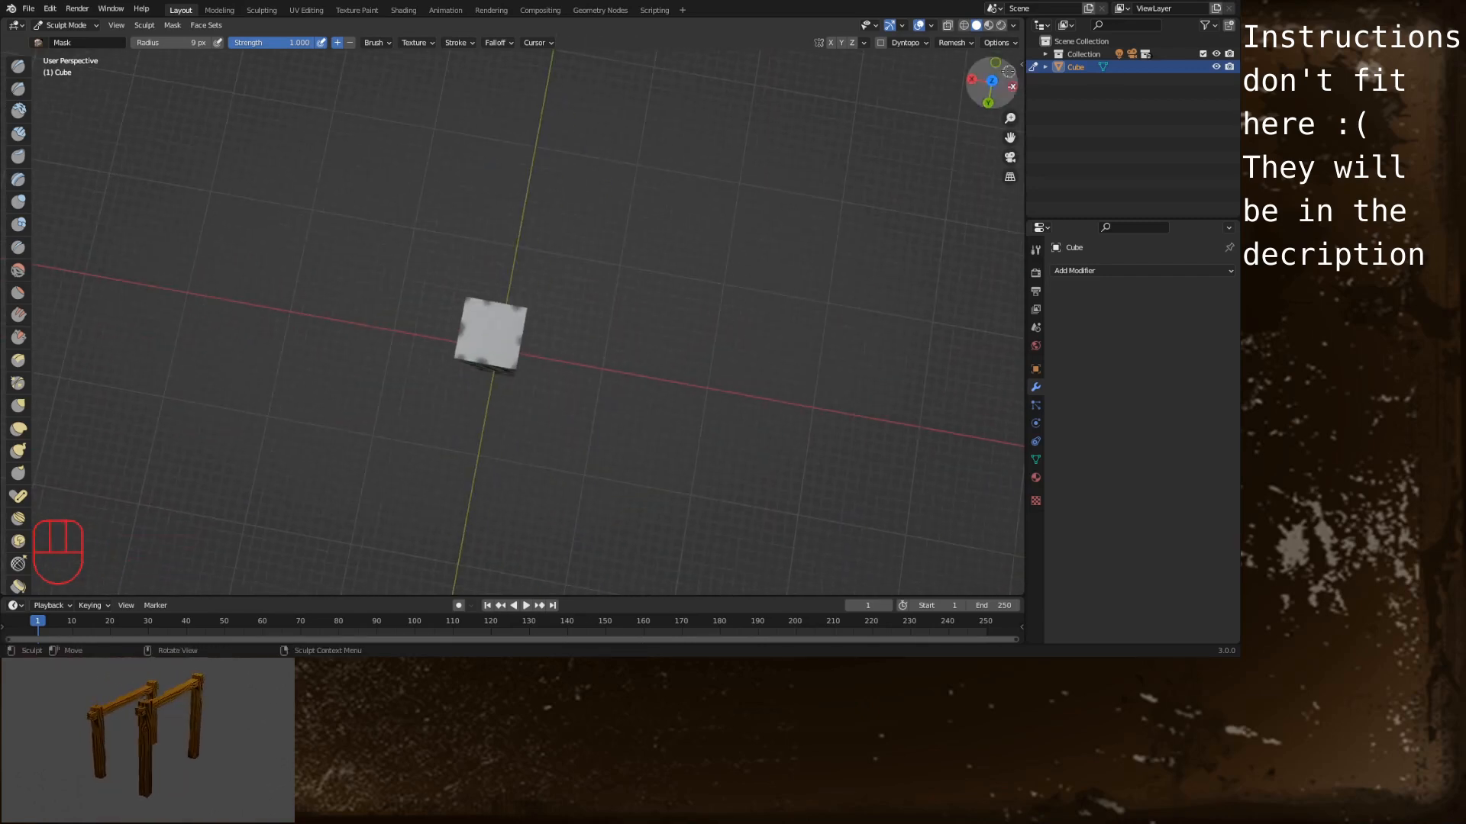
pyautogui.scroll(8, 589, 325)
pyautogui.moveTo(590, 295)
pyautogui.mouseDown()
pyautogui.moveTo(609, 255)
pyautogui.moveTo(643, 278)
pyautogui.moveTo(626, 260)
pyautogui.mouseUp()
pyautogui.press('f')
pyautogui.click(633, 268)
pyautogui.moveTo(622, 207)
pyautogui.mouseDown()
pyautogui.moveTo(540, 399)
pyautogui.moveTo(614, 200)
pyautogui.moveTo(523, 200)
pyautogui.moveTo(604, 435)
pyautogui.moveTo(704, 210)
pyautogui.moveTo(614, 182)
pyautogui.mouseUp()
pyautogui.moveTo(691, 188); pyautogui.dragTo(695, 181)
pyautogui.moveTo(700, 405)
pyautogui.mouseDown()
pyautogui.moveTo(711, 432)
pyautogui.moveTo(710, 378)
pyautogui.mouseUp()
pyautogui.moveTo(507, 434); pyautogui.dragTo(492, 440)
pyautogui.moveTo(463, 186); pyautogui.dragTo(486, 179)
# Paint short mask strokes on the top end that link the outer growth ring to the side grain lines
pyautogui.moveTo(487, 183)
pyautogui.mouseDown(button='middle')
pyautogui.moveTo(497, 147)
pyautogui.moveTo(550, 359)
pyautogui.mouseUp(button='middle')
pyautogui.scroll(-5, 497, 147)
pyautogui.moveTo(550, 359); pyautogui.dragTo(612, 428, button='middle')
pyautogui.scroll(3, 534, 259)
pyautogui.moveTo(513, 224); pyautogui.dragTo(501, 301)
pyautogui.moveTo(441, 219); pyautogui.dragTo(457, 263)
pyautogui.moveTo(575, 220); pyautogui.dragTo(555, 284)
# Paint concentric growth rings around a central dot on the post's bottom end, using a 24 px brush radius
pyautogui.scroll(-3, 561, 267)
pyautogui.moveTo(603, 183); pyautogui.dragTo(586, 210, button='middle')
pyautogui.moveTo(656, 252); pyautogui.dragTo(561, 263, button='middle')
pyautogui.moveTo(617, 355); pyautogui.dragTo(549, 343, button='middle')
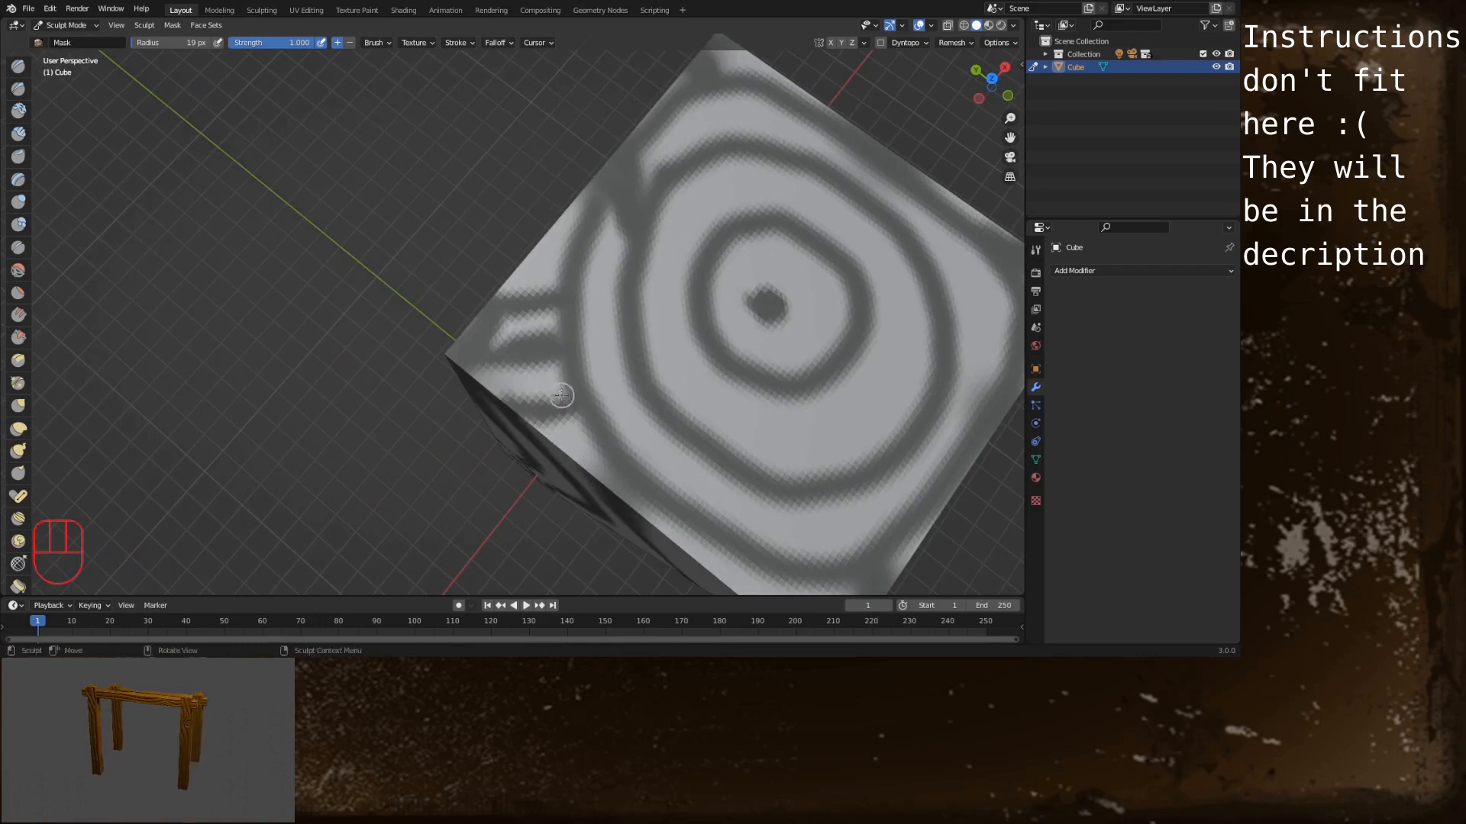
pyautogui.press('ctrl+KP_7')
pyautogui.scroll(4, 542, 300)
pyautogui.scroll(1, 542, 301)
pyautogui.click(537, 271)
pyautogui.moveTo(527, 229)
pyautogui.mouseDown()
pyautogui.moveTo(405, 164)
pyautogui.moveTo(605, 142)
pyautogui.moveTo(640, 412)
pyautogui.moveTo(561, 427)
pyautogui.moveTo(409, 342)
pyautogui.moveTo(391, 230)
pyautogui.moveTo(645, 141)
pyautogui.moveTo(695, 145)
pyautogui.mouseUp()
pyautogui.press('f')
pyautogui.click(413, 343)
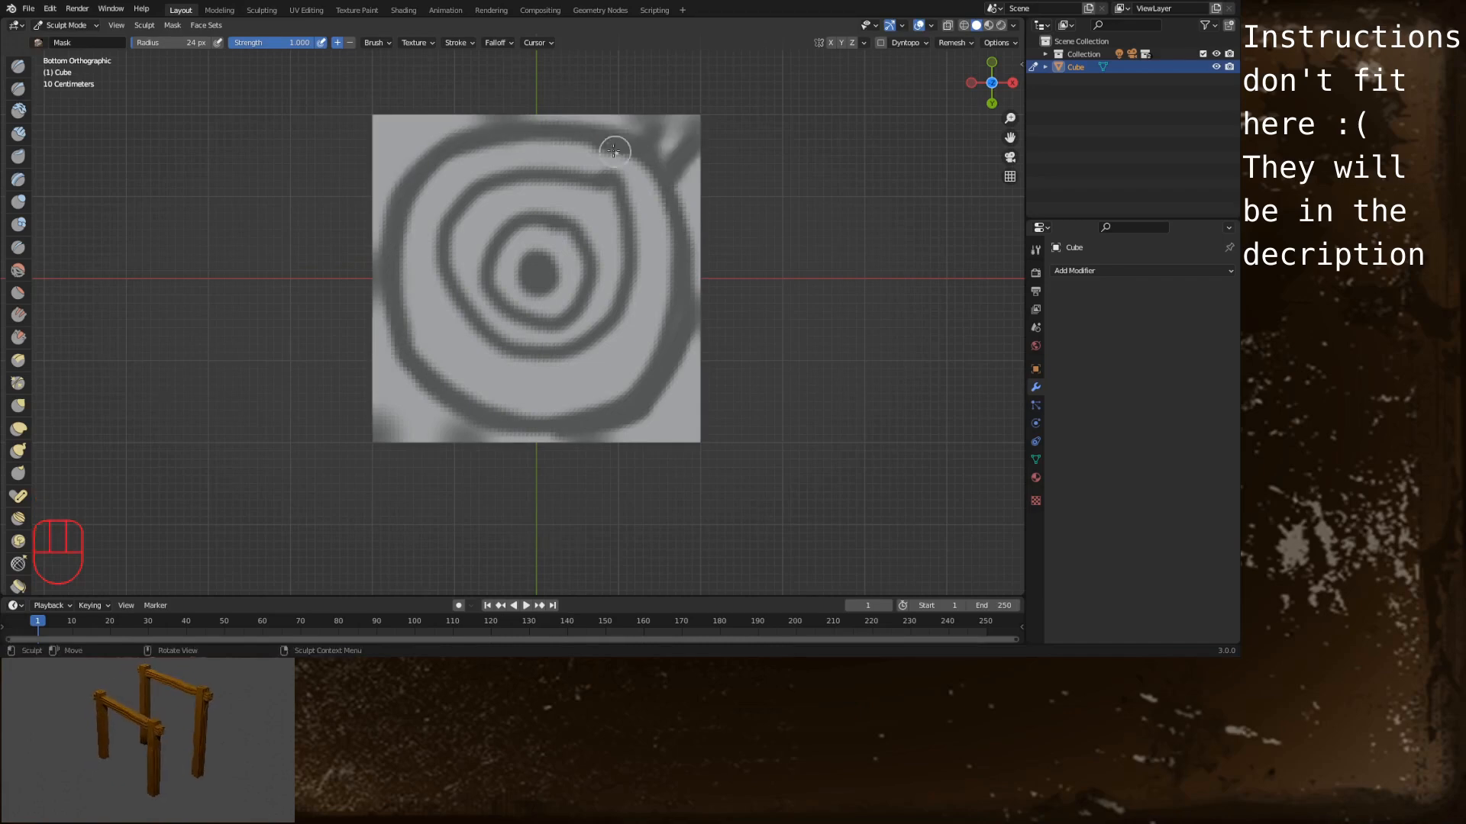
pyautogui.moveTo(579, 357)
pyautogui.mouseDown()
pyautogui.moveTo(478, 327)
pyautogui.moveTo(614, 192)
pyautogui.moveTo(475, 336)
pyautogui.moveTo(449, 210)
pyautogui.mouseUp()
# Add mask strokes around the edges of the bottom end to connect its rings with the side grain
pyautogui.moveTo(549, 336)
pyautogui.mouseDown(button='middle')
pyautogui.moveTo(566, 242)
pyautogui.moveTo(565, 327)
pyautogui.mouseUp(button='middle')
pyautogui.scroll(-4, 566, 328)
pyautogui.moveTo(461, 316)
pyautogui.mouseDown()
pyautogui.moveTo(445, 338)
pyautogui.moveTo(472, 330)
pyautogui.mouseUp()
pyautogui.moveTo(361, 316); pyautogui.dragTo(415, 285)
pyautogui.moveTo(415, 285)
pyautogui.keyDown('alt'); pyautogui.mouseDown(button='middle')
pyautogui.moveTo(449, 285)
pyautogui.moveTo(415, 287)
pyautogui.moveTo(323, 352)
pyautogui.mouseUp(button='middle'); pyautogui.keyUp('alt')
pyautogui.keyDown('alt'); pyautogui.keyDown('shift'); pyautogui.moveTo(322, 352); pyautogui.dragTo(393, 286); pyautogui.keyUp('shift'); pyautogui.keyUp('alt')
pyautogui.keyDown('alt'); pyautogui.moveTo(399, 501); pyautogui.dragTo(664, 397); pyautogui.keyUp('alt')
# Invert the mask and carve the painted grain lines inward using the Mesh Filter with type Inflate and strength 1.000
pyautogui.hotkey('ctrl', 'i')
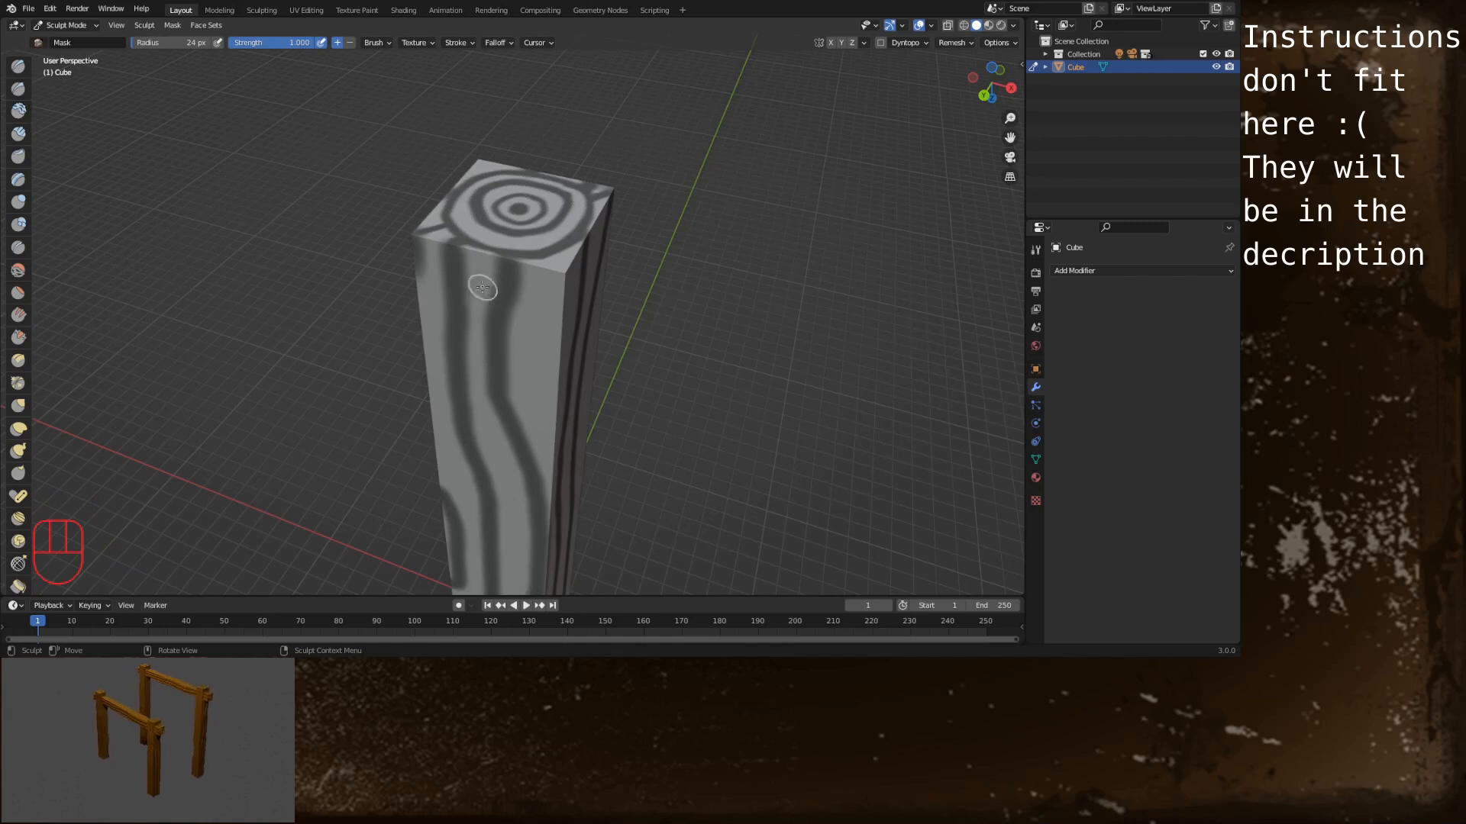
pyautogui.scroll(-10, 26, 336)
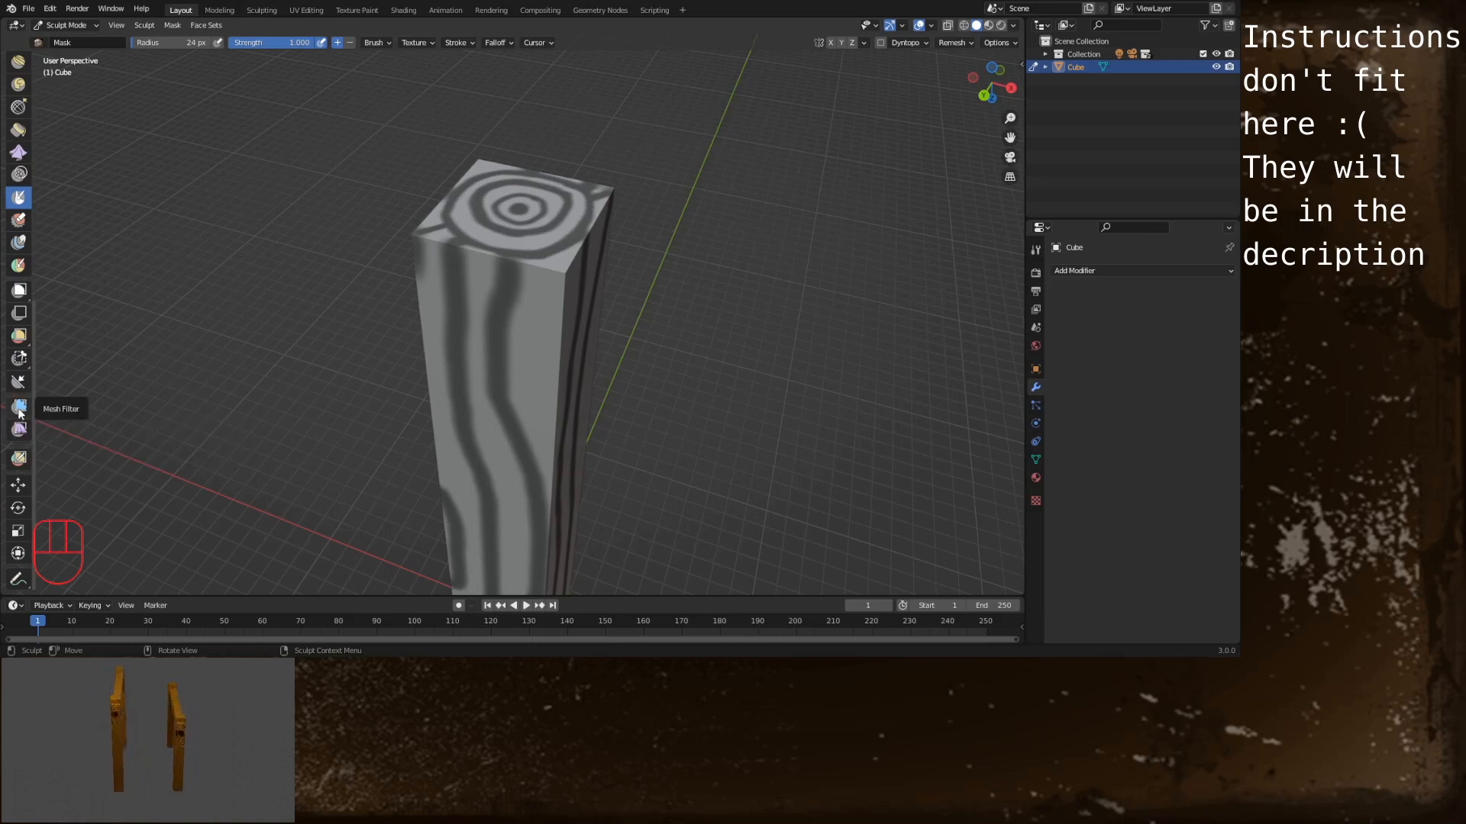
pyautogui.click(19, 409)
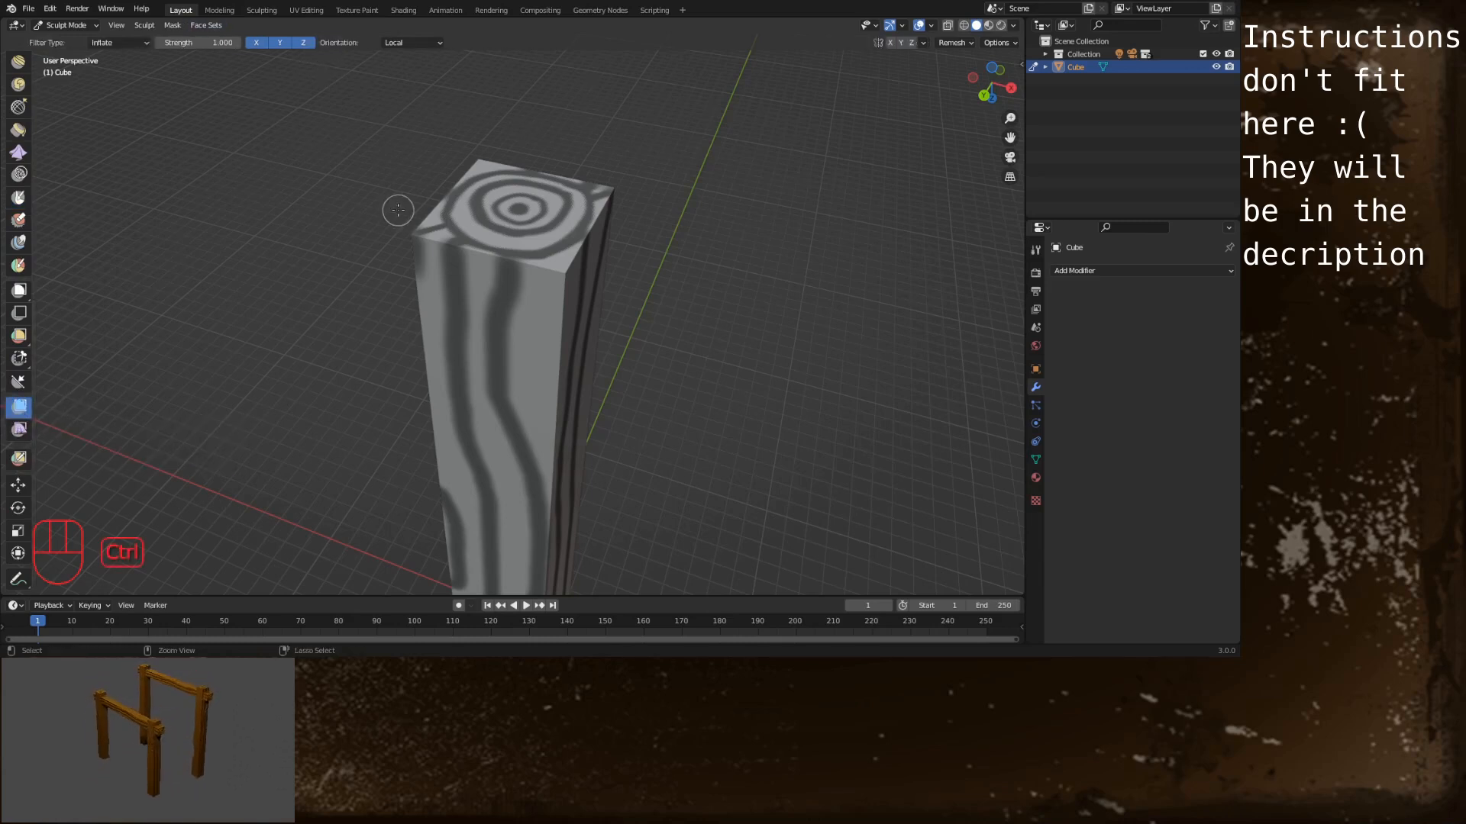
pyautogui.hotkey('ctrl', 'i')
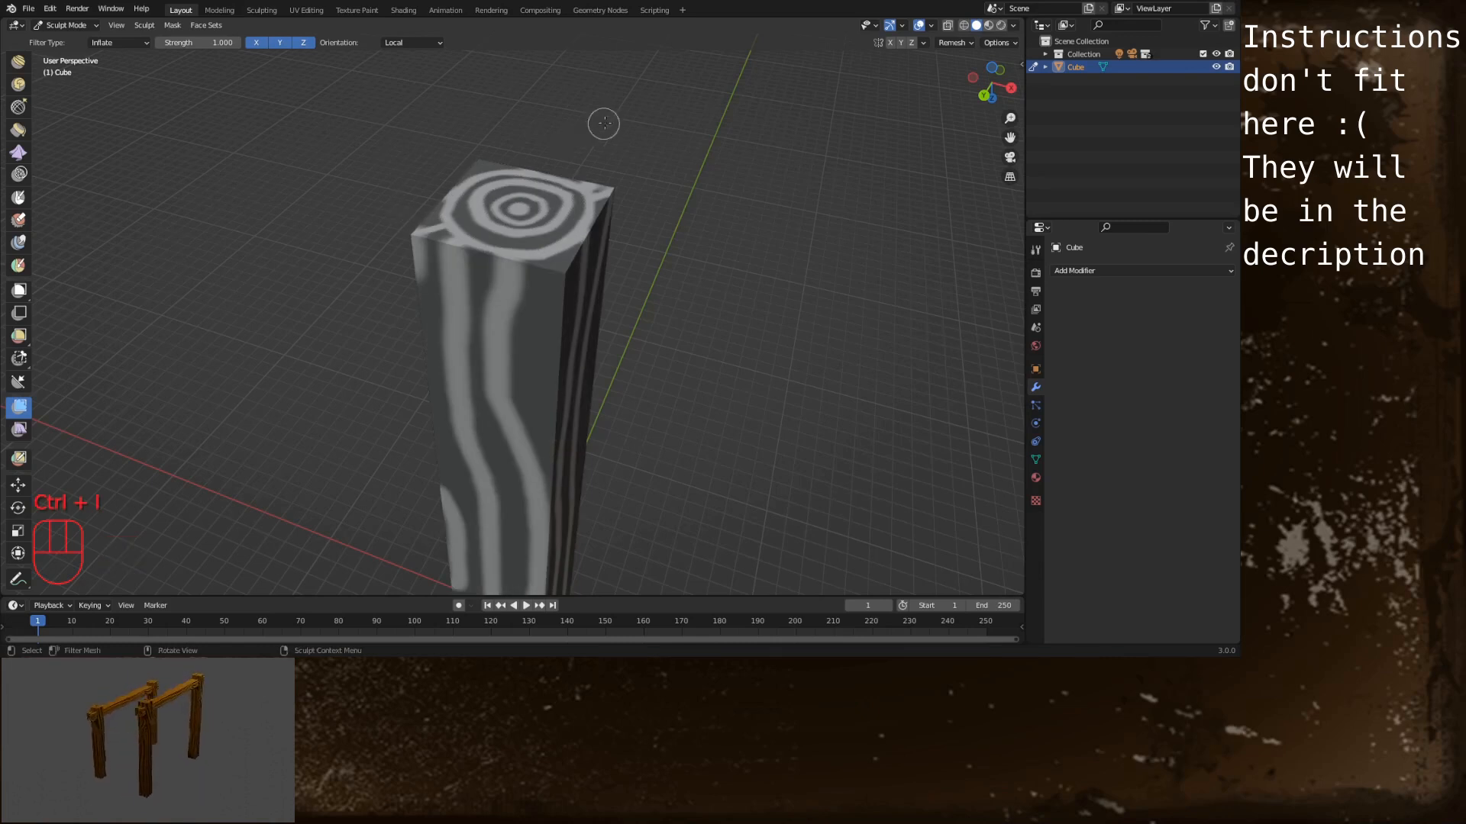
pyautogui.moveTo(847, 223); pyautogui.dragTo(665, 264)
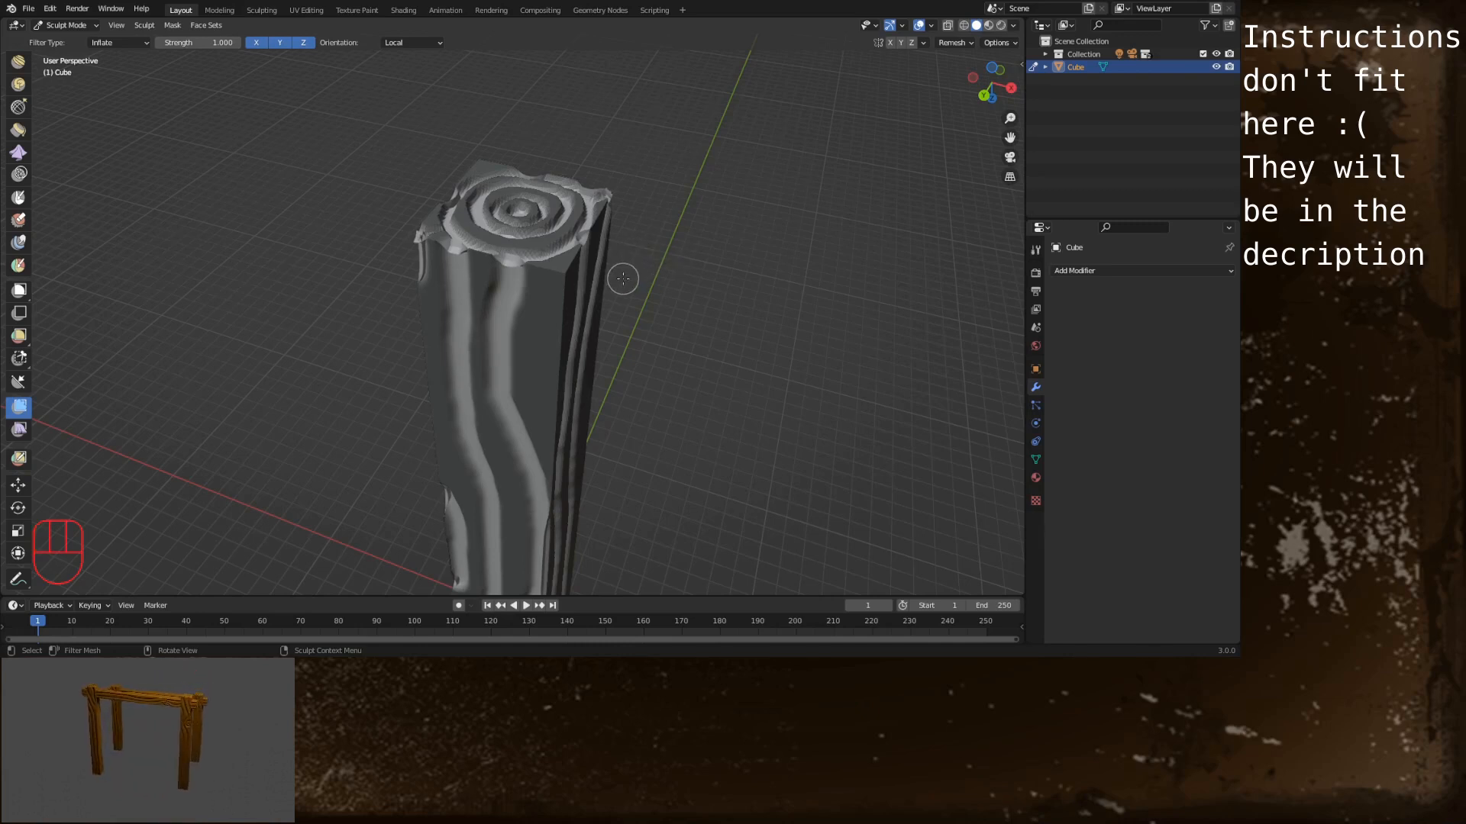
# Clear the mask from the post and activate the Smooth brush
pyautogui.press('F3')
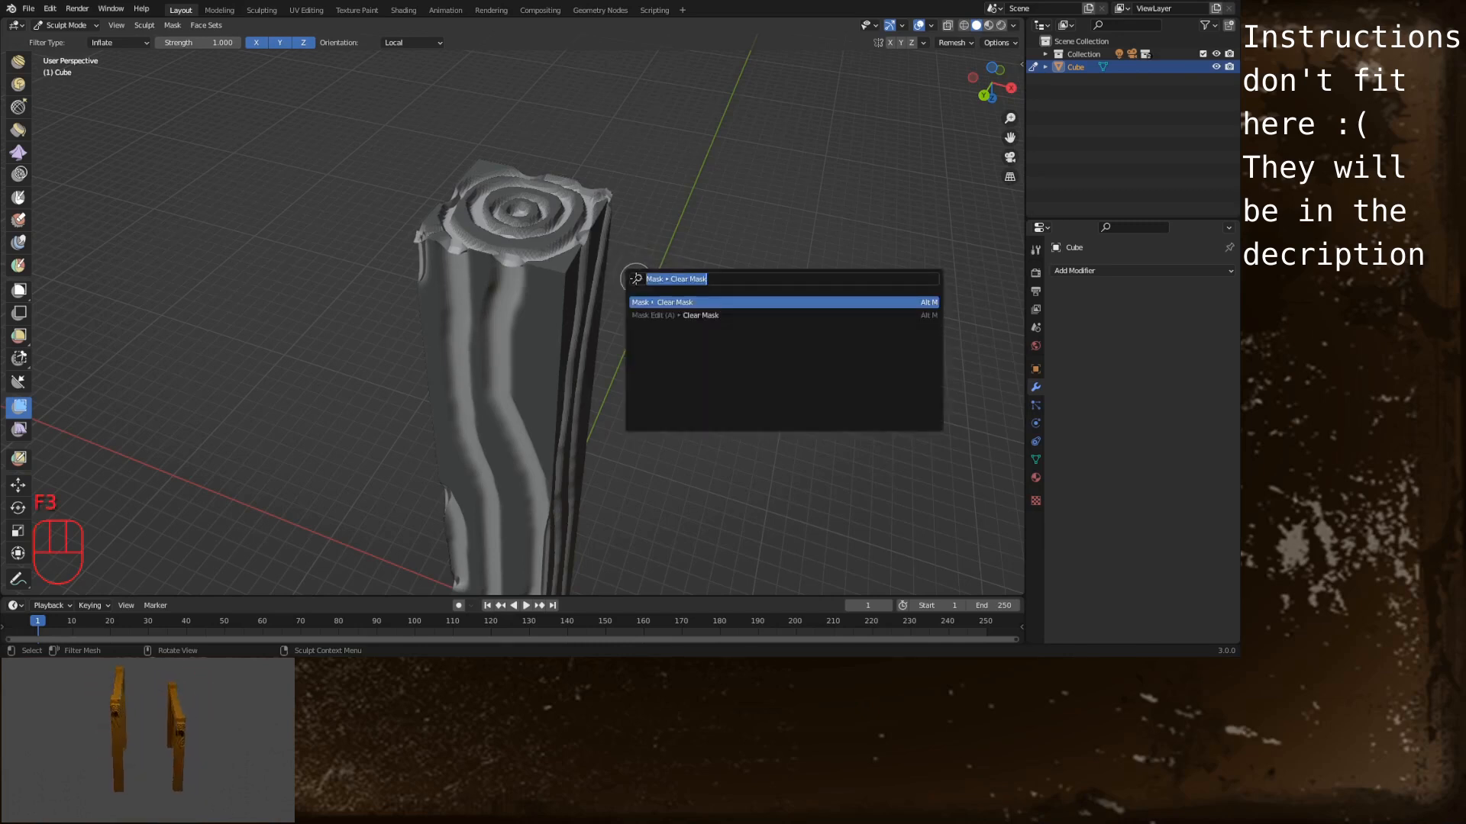
pyautogui.press('Return')
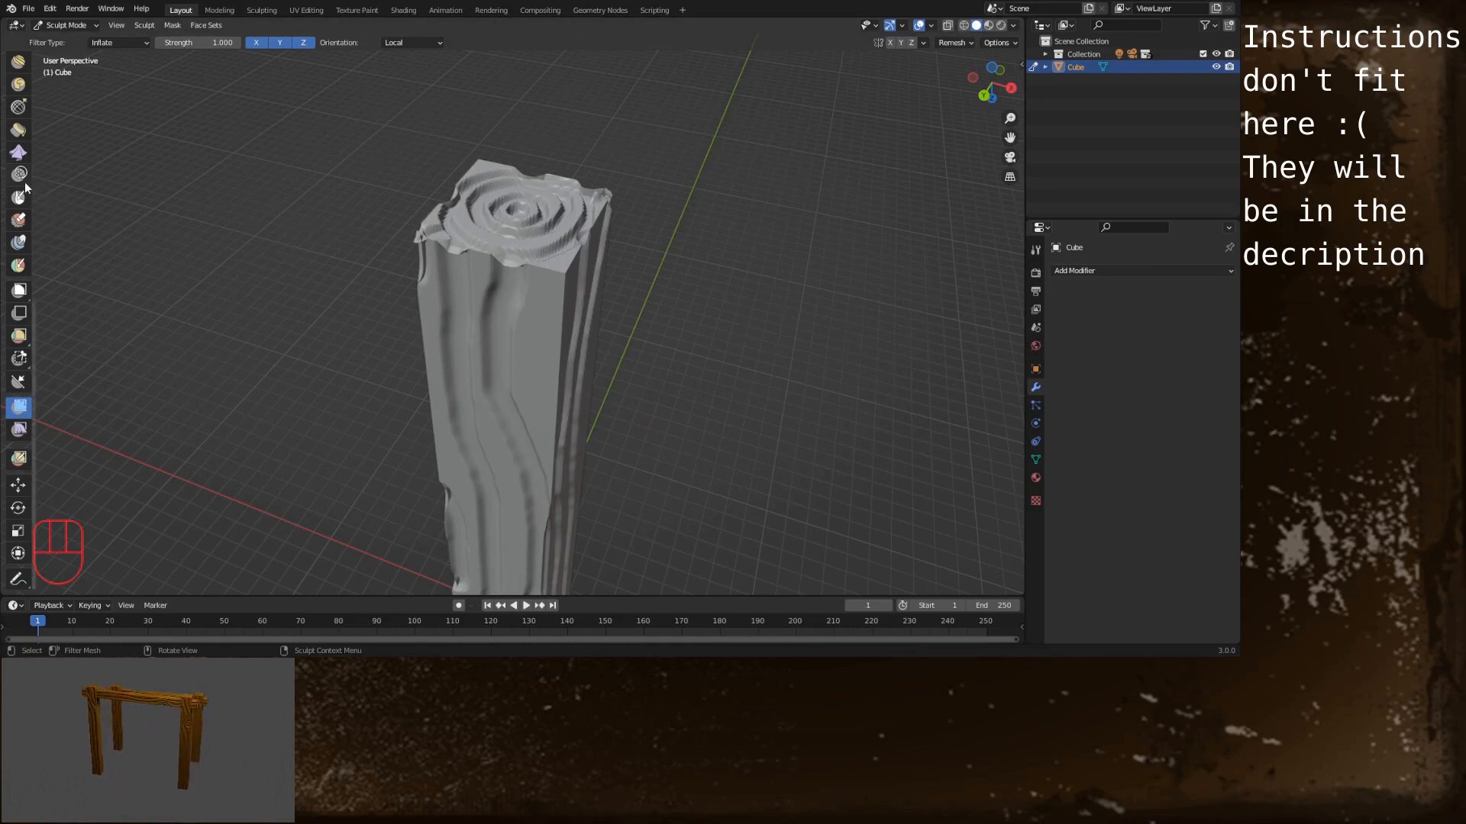
pyautogui.scroll(10, 25, 188)
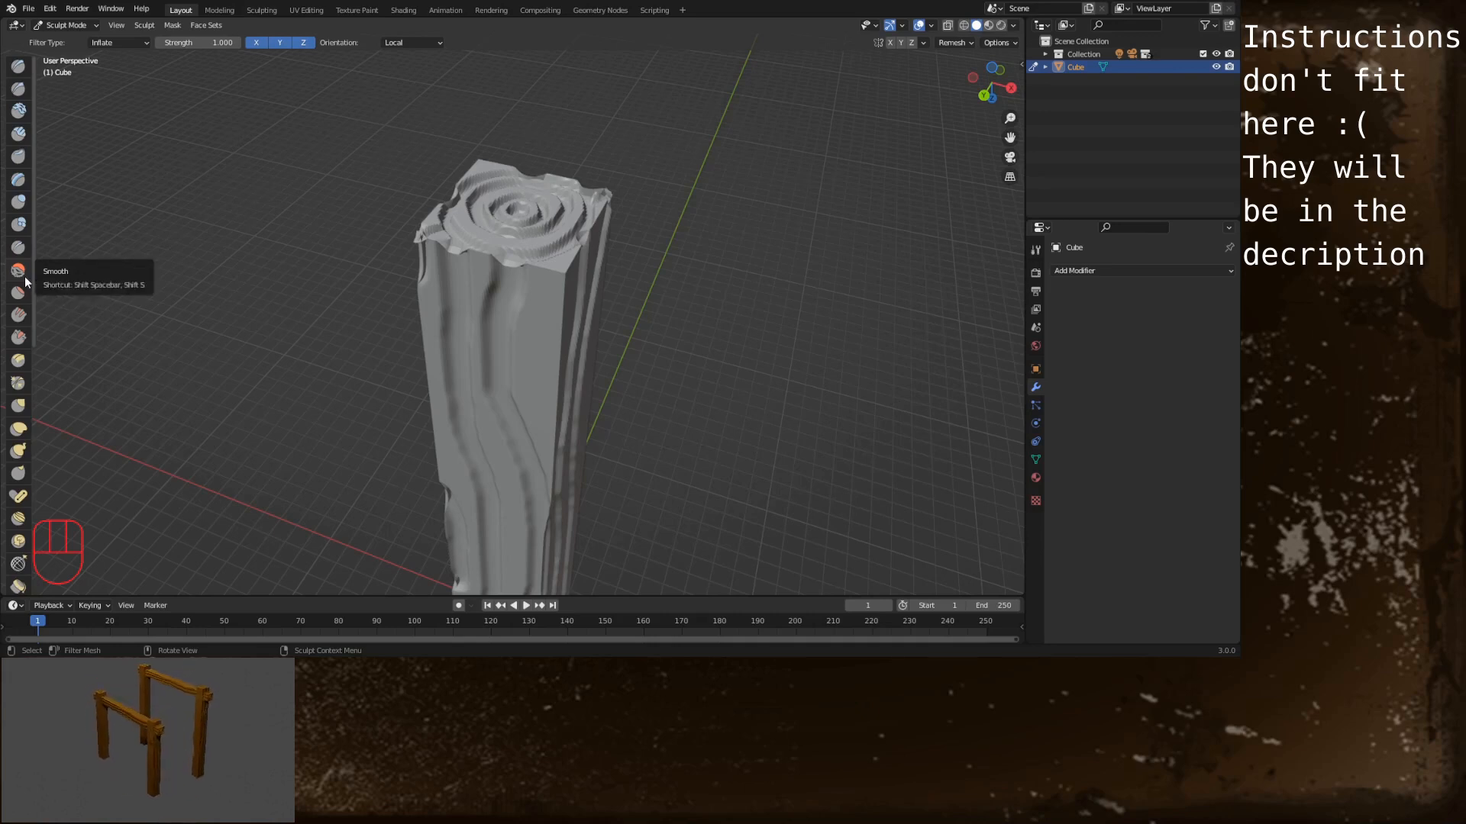
pyautogui.hotkey('shift', 'd')
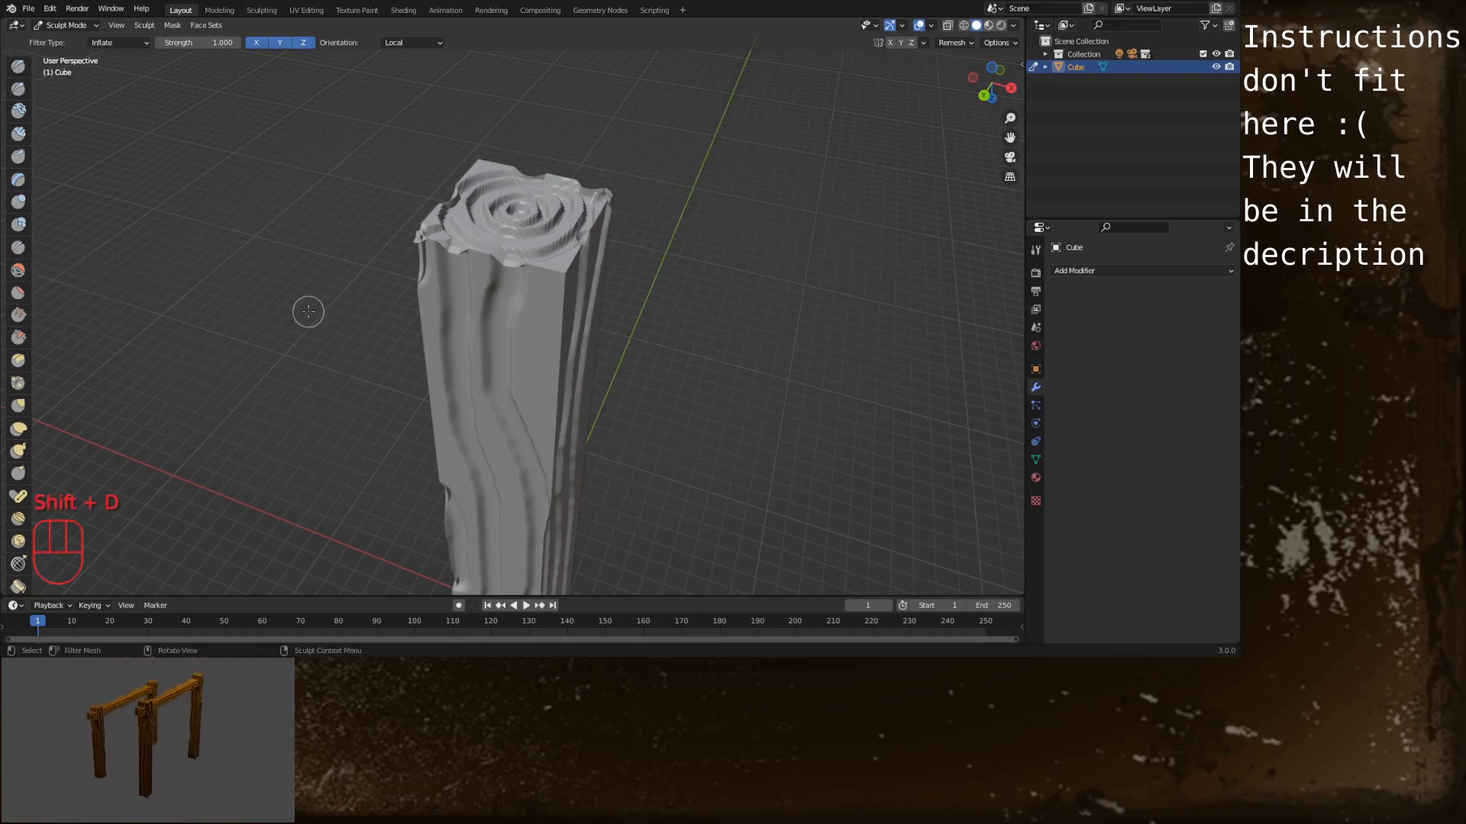
pyautogui.hotkey('shift', 's')
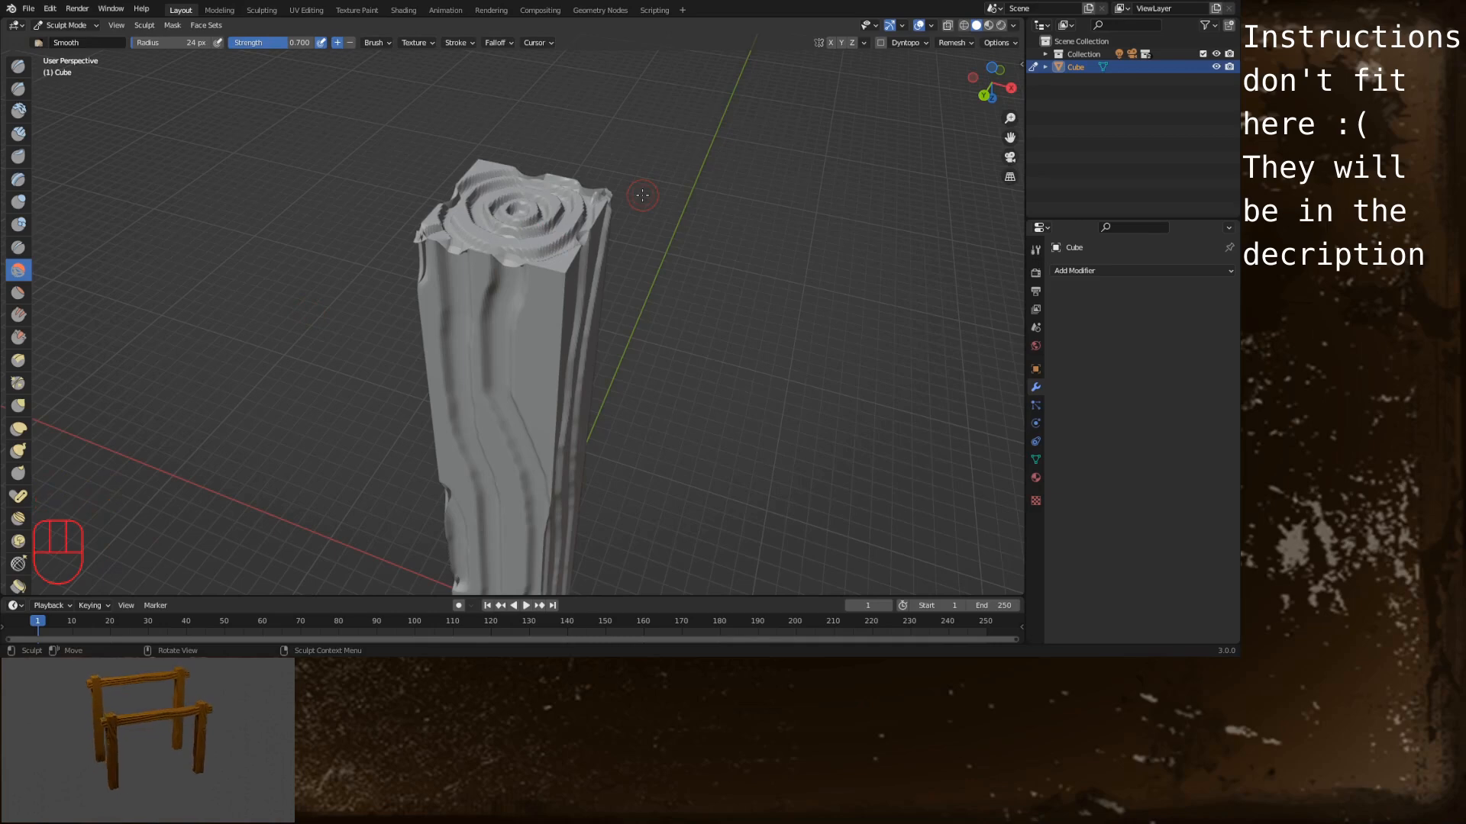
# Smooth the jagged lip where a side groove meets the post's top edge, using the Smooth brush at 0.700 strength
pyautogui.scroll(5, 642, 197)
pyautogui.keyDown('alt'); pyautogui.moveTo(599, 184); pyautogui.dragTo(595, 237, button='middle'); pyautogui.keyUp('alt')
pyautogui.keyDown('alt'); pyautogui.keyDown('shift'); pyautogui.moveTo(594, 241); pyautogui.dragTo(589, 163, button='middle'); pyautogui.keyUp('shift'); pyautogui.keyUp('alt')
pyautogui.keyDown('alt'); pyautogui.moveTo(529, 244); pyautogui.dragTo(537, 212, button='middle'); pyautogui.keyUp('alt')
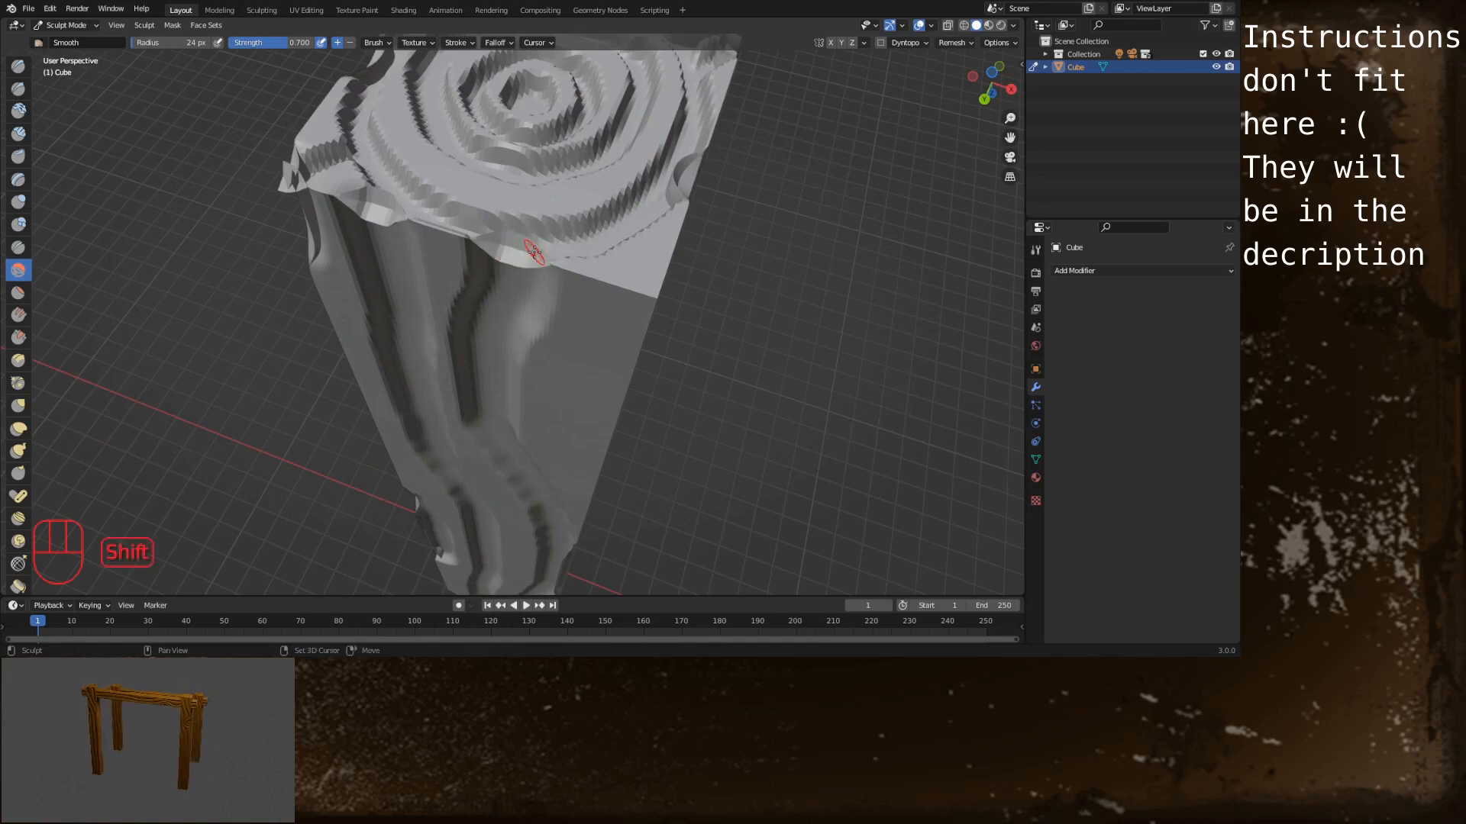
pyautogui.moveTo(534, 245); pyautogui.dragTo(531, 258)
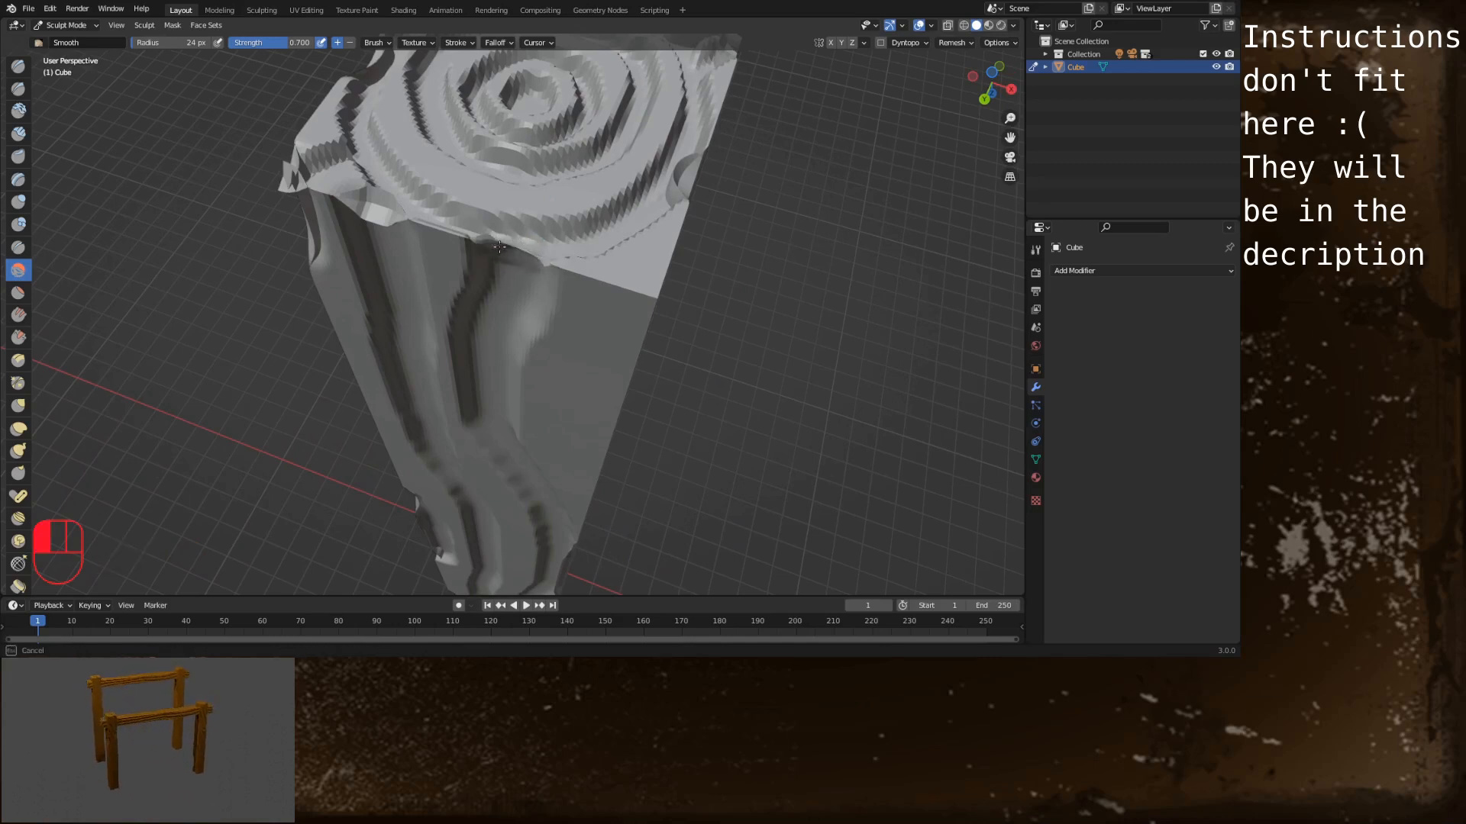
pyautogui.moveTo(523, 244); pyautogui.dragTo(502, 252)
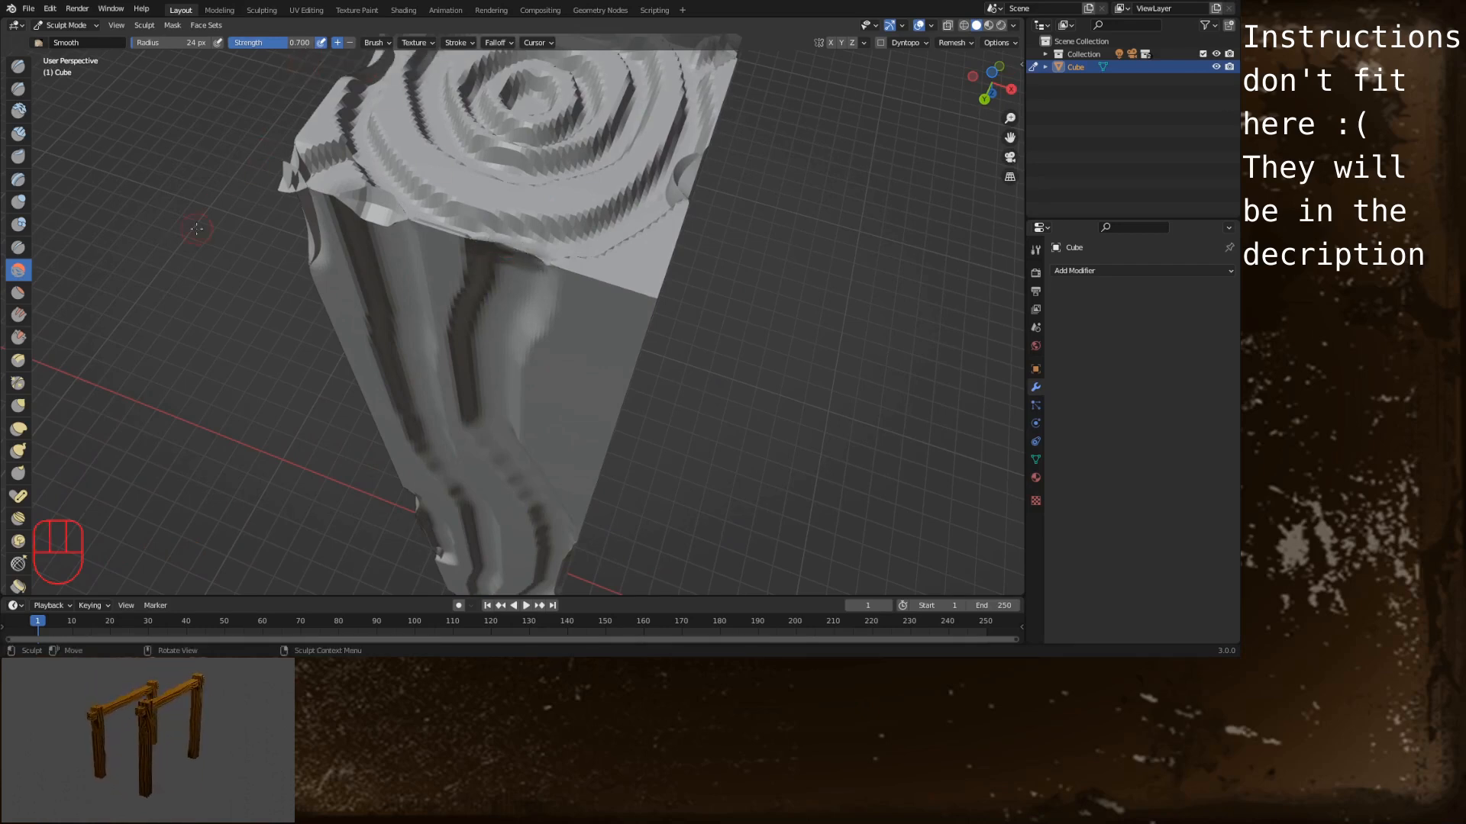
# Deflate the protruding lip on the top edge with the Inflate/Deflate brush and smooth the spot
pyautogui.click(19, 203)
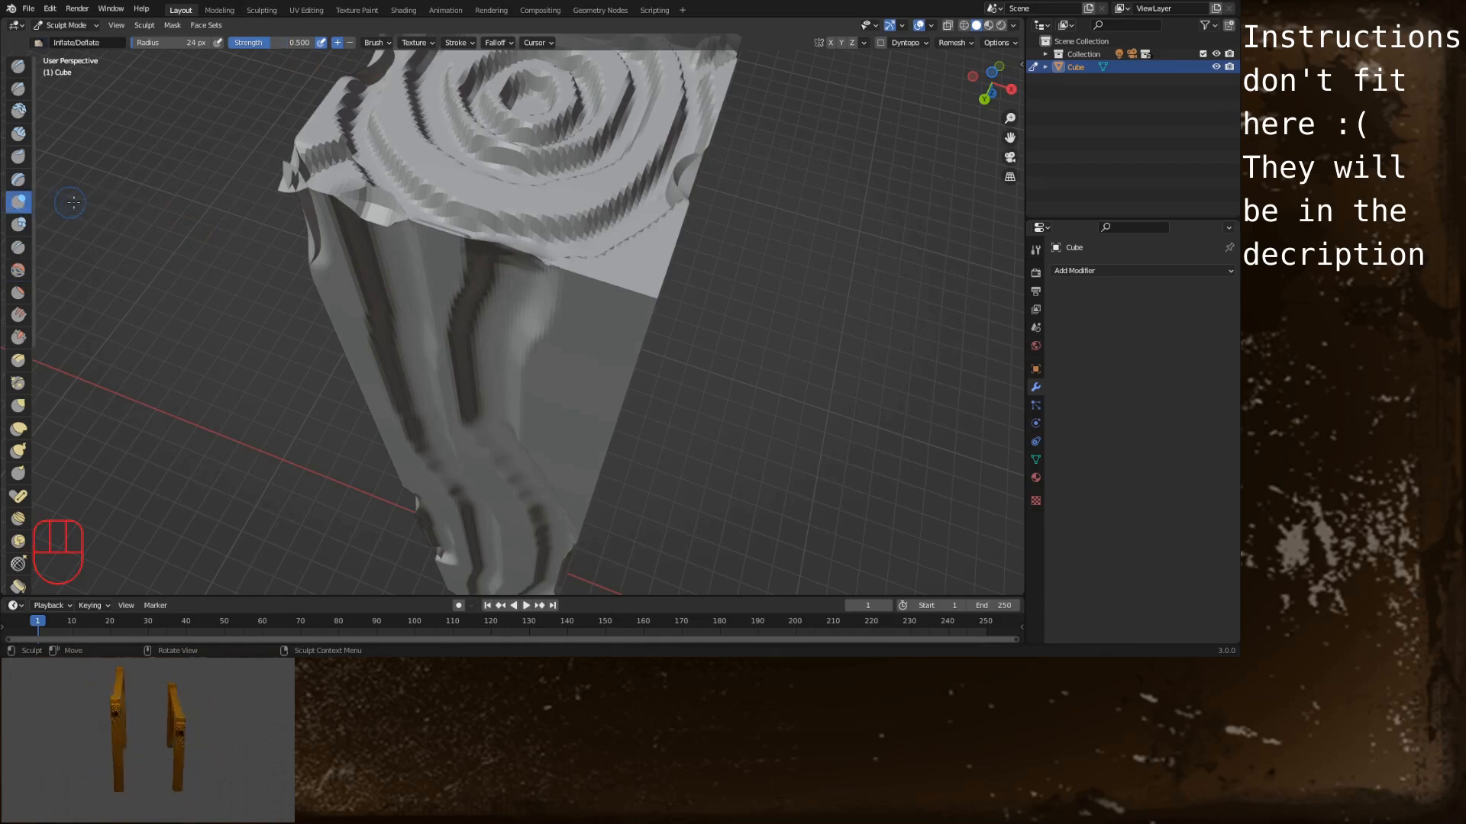
pyautogui.keyDown('ctrl'); pyautogui.moveTo(533, 253); pyautogui.dragTo(532, 255); pyautogui.keyUp('ctrl')
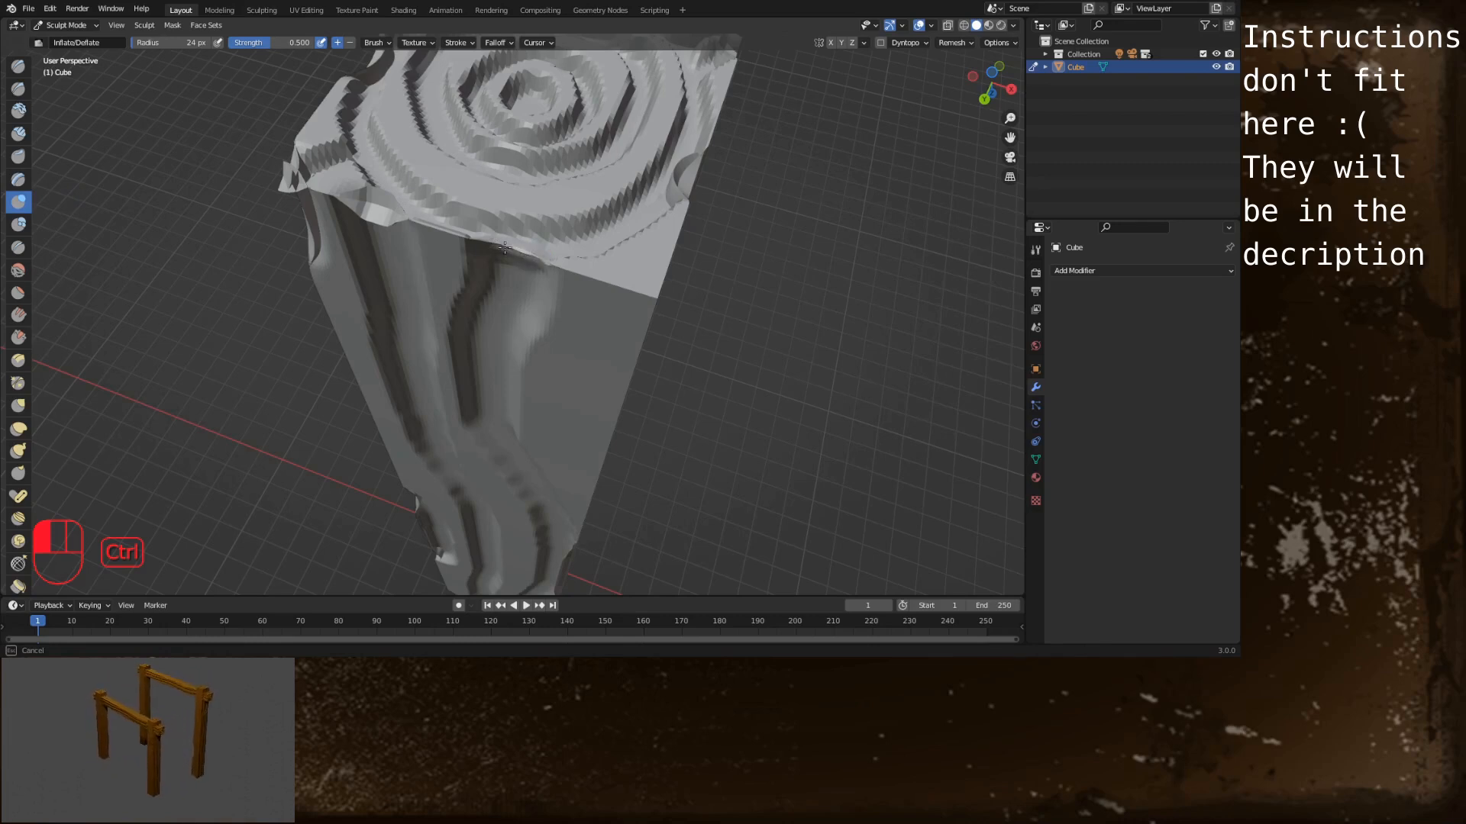
pyautogui.keyDown('ctrl'); pyautogui.moveTo(516, 255); pyautogui.dragTo(527, 252); pyautogui.keyUp('ctrl')
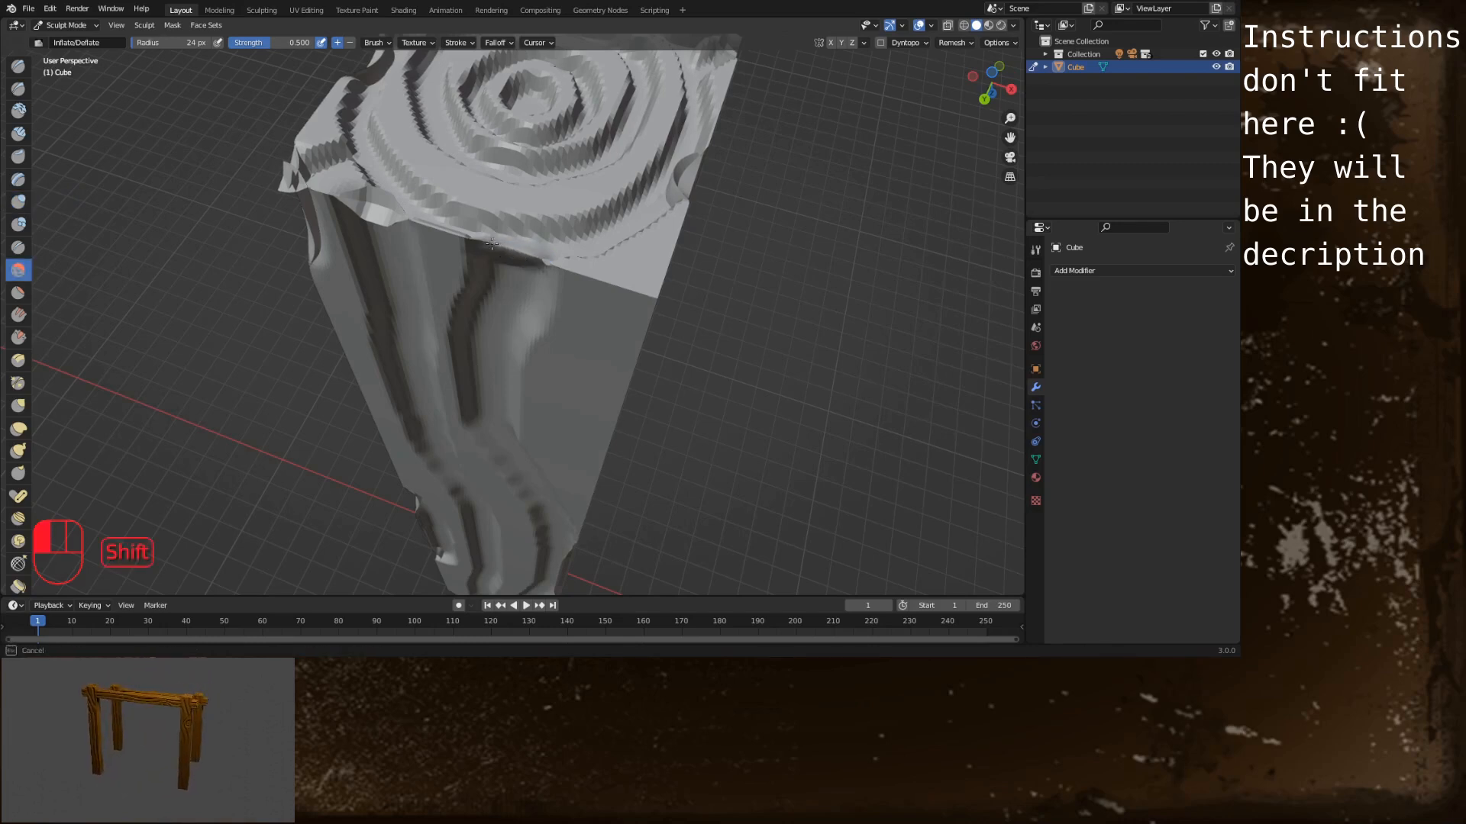
pyautogui.keyDown('shift'); pyautogui.moveTo(506, 252); pyautogui.dragTo(514, 262); pyautogui.keyUp('shift')
# Smooth the rough, jagged spots on the neighbouring sides of the post
pyautogui.moveTo(514, 261)
pyautogui.mouseDown(button='middle')
pyautogui.moveTo(419, 272)
pyautogui.moveTo(457, 250)
pyautogui.moveTo(330, 254)
pyautogui.mouseUp(button='middle')
pyautogui.moveTo(429, 425)
pyautogui.keyDown('shift'); pyautogui.mouseDown()
pyautogui.moveTo(396, 399)
pyautogui.moveTo(458, 363)
pyautogui.mouseUp(); pyautogui.keyUp('shift')
pyautogui.moveTo(458, 362)
pyautogui.mouseDown(button='middle')
pyautogui.moveTo(362, 359)
pyautogui.moveTo(374, 344)
pyautogui.mouseUp(button='middle')
pyautogui.keyDown('shift'); pyautogui.moveTo(351, 292); pyautogui.dragTo(409, 291); pyautogui.keyUp('shift')
pyautogui.moveTo(408, 290); pyautogui.dragTo(279, 283, button='middle')
pyautogui.keyDown('alt'); pyautogui.keyDown('shift'); pyautogui.moveTo(279, 283); pyautogui.dragTo(387, 262); pyautogui.keyUp('shift'); pyautogui.keyUp('alt')
# Enlarge the Inflate/Deflate brush radius to 57 px, then deflate and smooth further sharp areas of the post
pyautogui.press('f')
pyautogui.click(413, 263)
pyautogui.moveTo(450, 296)
pyautogui.keyDown('shift'); pyautogui.mouseDown()
pyautogui.moveTo(473, 296)
pyautogui.moveTo(458, 294)
pyautogui.mouseUp(); pyautogui.keyUp('shift')
pyautogui.keyDown('ctrl'); pyautogui.moveTo(458, 294); pyautogui.dragTo(462, 295); pyautogui.keyUp('ctrl')
pyautogui.keyDown('shift'); pyautogui.moveTo(454, 296); pyautogui.dragTo(460, 294); pyautogui.keyUp('shift')
pyautogui.keyDown('alt'); pyautogui.moveTo(504, 298); pyautogui.dragTo(447, 306, button='middle'); pyautogui.keyUp('alt')
pyautogui.keyDown('shift'); pyautogui.moveTo(445, 313); pyautogui.dragTo(414, 307); pyautogui.keyUp('shift')
# Deflate and smooth the corner inside the elongated knot to round off its sharp edge
pyautogui.keyDown('alt'); pyautogui.moveTo(519, 267); pyautogui.dragTo(416, 283, button='middle'); pyautogui.keyUp('alt')
pyautogui.moveTo(385, 92)
pyautogui.mouseDown(button='middle')
pyautogui.moveTo(412, 305)
pyautogui.moveTo(434, 221)
pyautogui.mouseUp(button='middle')
pyautogui.moveTo(434, 221); pyautogui.dragTo(451, 298, button='middle')
pyautogui.moveTo(455, 366)
pyautogui.keyDown('shift'); pyautogui.mouseDown()
pyautogui.moveTo(454, 157)
pyautogui.moveTo(452, 267)
pyautogui.mouseUp(); pyautogui.keyUp('shift')
pyautogui.keyDown('ctrl'); pyautogui.moveTo(453, 167); pyautogui.dragTo(453, 320); pyautogui.keyUp('ctrl')
pyautogui.moveTo(453, 306)
pyautogui.keyDown('shift'); pyautogui.mouseDown()
pyautogui.moveTo(452, 213)
pyautogui.moveTo(456, 382)
pyautogui.mouseUp(); pyautogui.keyUp('shift')
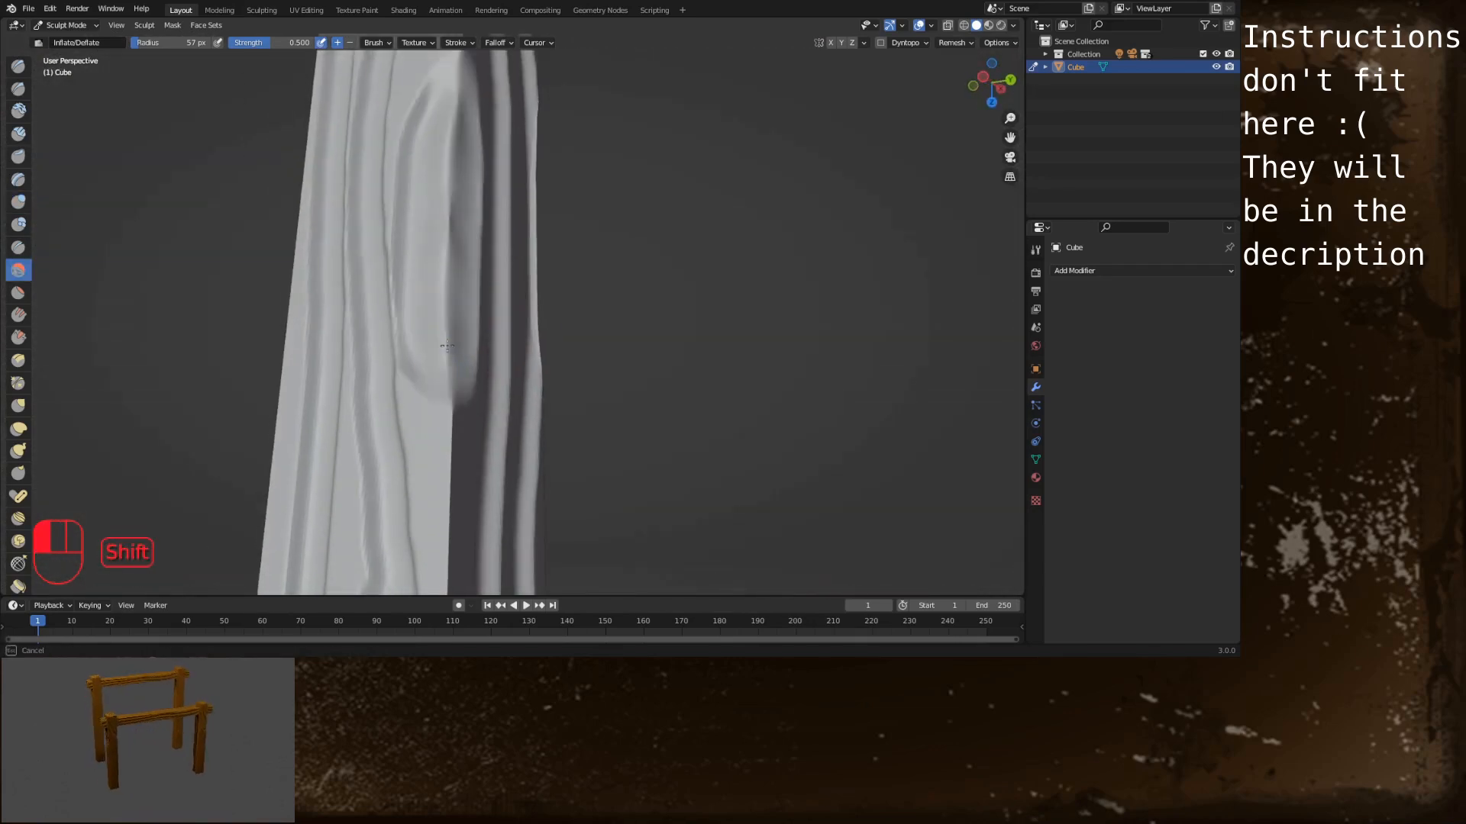
# Smooth the post's sharp corner edge from below the elongated knot down toward the base
pyautogui.moveTo(450, 401); pyautogui.dragTo(457, 403, button='middle')
pyautogui.keyDown('shift'); pyautogui.moveTo(449, 407); pyautogui.dragTo(444, 282, button='middle'); pyautogui.keyUp('shift')
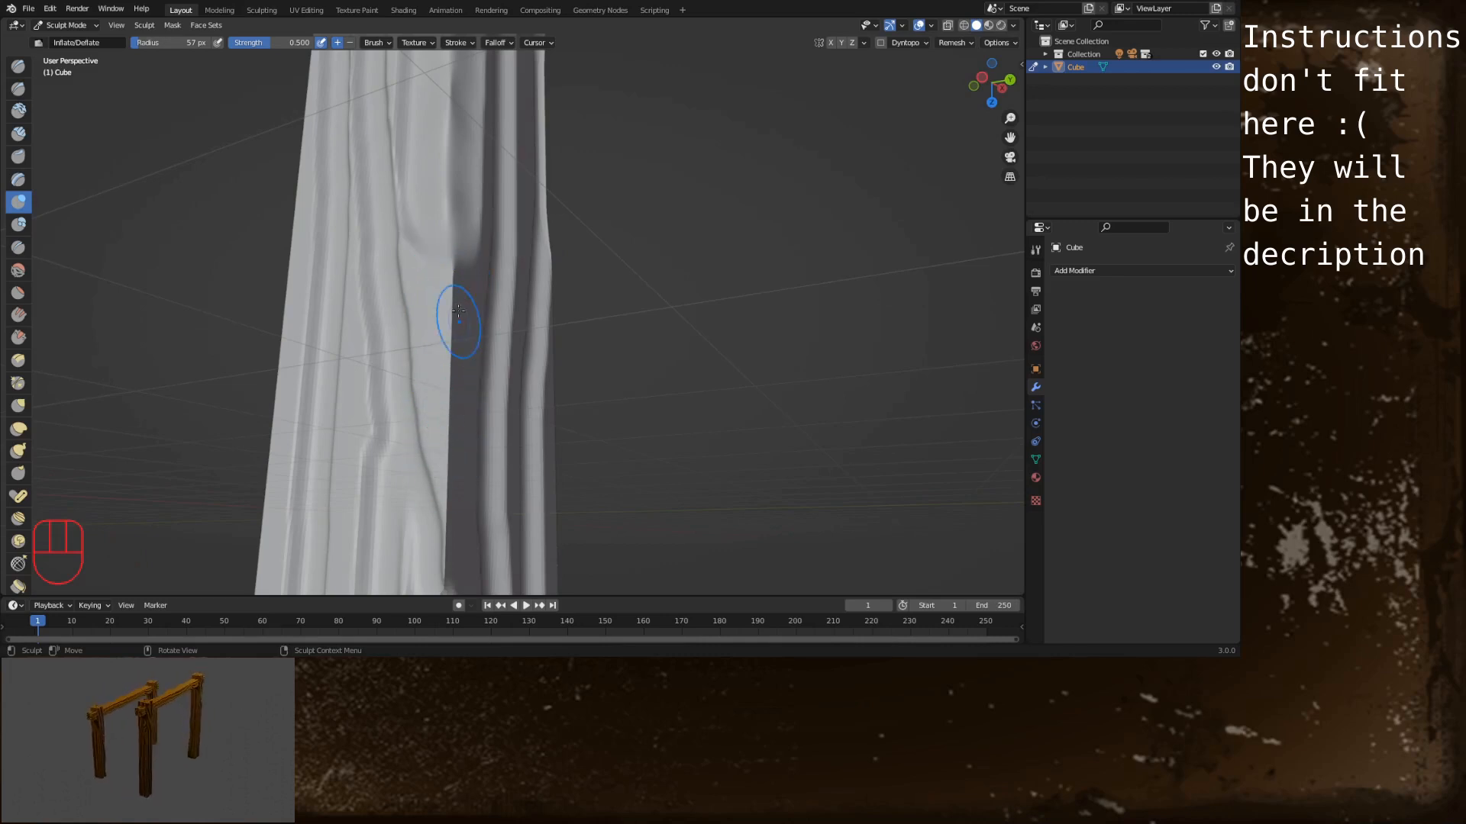
pyautogui.keyDown('shift'); pyautogui.moveTo(459, 310); pyautogui.dragTo(443, 569); pyautogui.keyUp('shift')
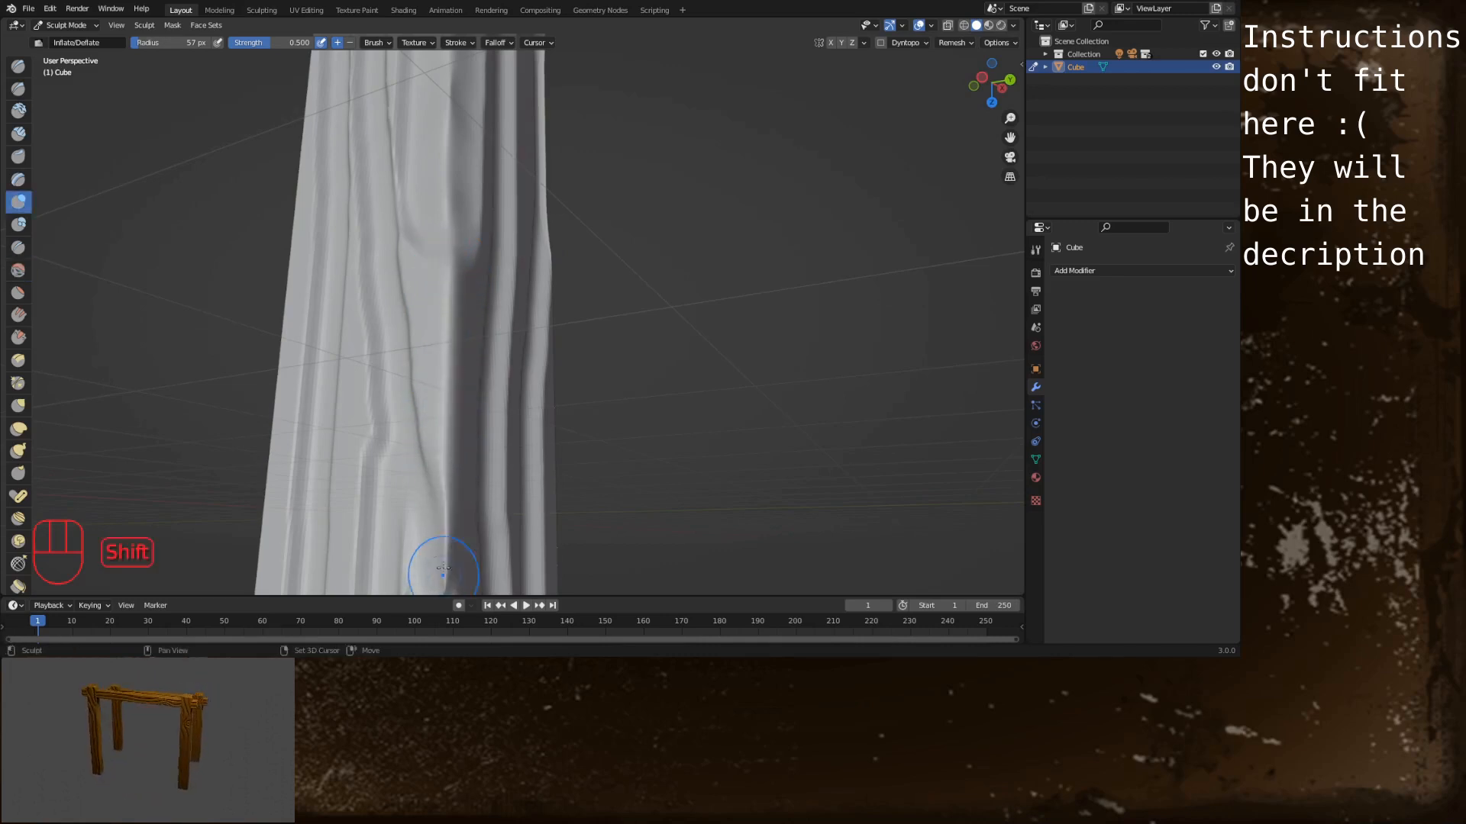
pyautogui.keyDown('alt'); pyautogui.keyDown('shift'); pyautogui.moveTo(442, 569); pyautogui.dragTo(429, 162, button='middle'); pyautogui.keyUp('shift'); pyautogui.keyUp('alt')
pyautogui.keyDown('shift'); pyautogui.moveTo(428, 162); pyautogui.dragTo(416, 340); pyautogui.keyUp('shift')
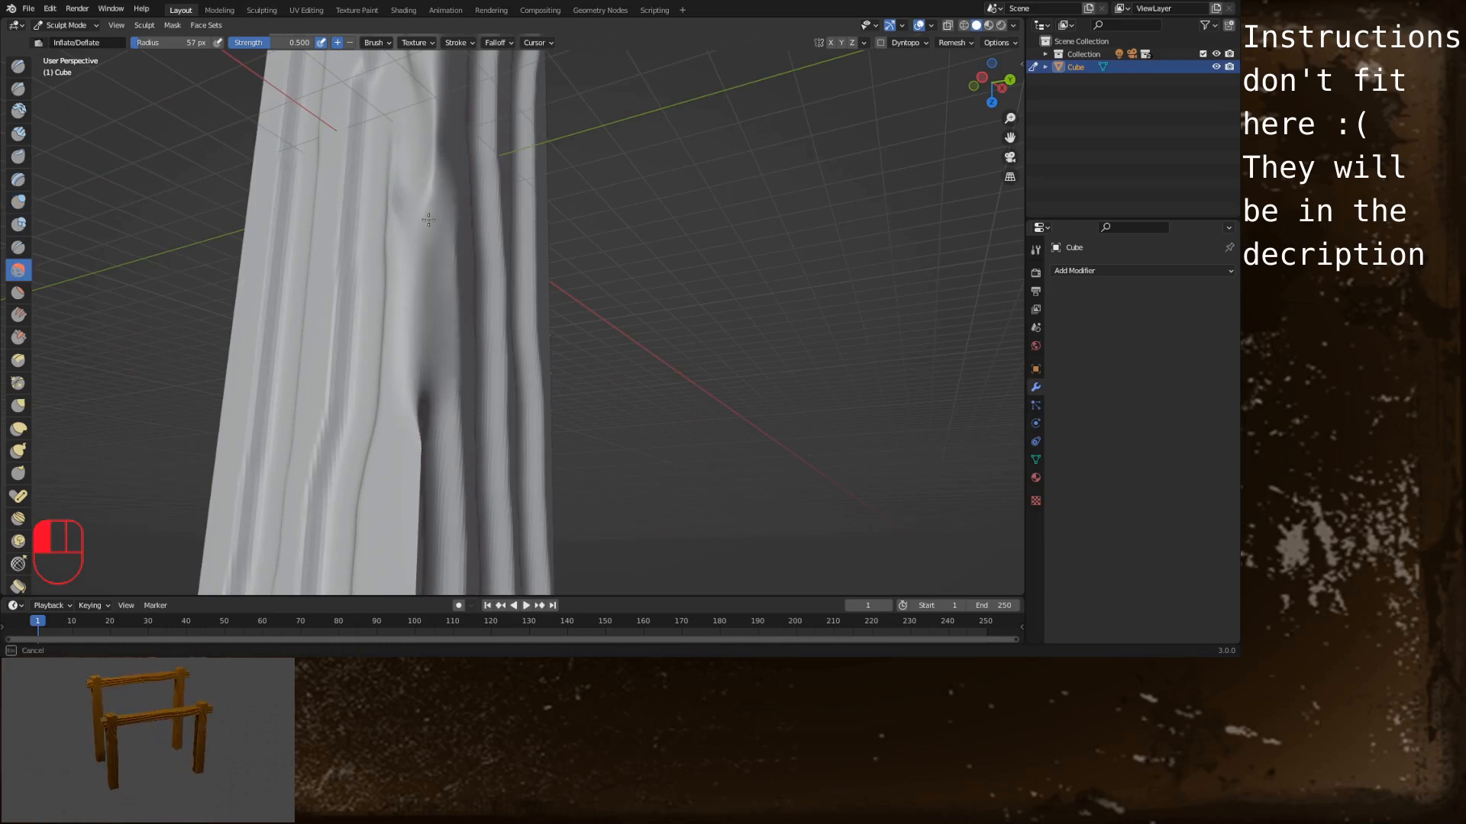
pyautogui.keyDown('shift'); pyautogui.moveTo(428, 220); pyautogui.dragTo(425, 367); pyautogui.keyUp('shift')
pyautogui.scroll(-3, 438, 321)
pyautogui.moveTo(421, 538)
pyautogui.keyDown('alt'); pyautogui.keyDown('shift'); pyautogui.mouseDown(button='middle')
pyautogui.moveTo(427, 321)
pyautogui.moveTo(412, 290)
pyautogui.mouseUp(button='middle'); pyautogui.keyUp('shift'); pyautogui.keyUp('alt')
pyautogui.keyDown('shift'); pyautogui.moveTo(409, 320); pyautogui.dragTo(413, 559); pyautogui.keyUp('shift')
pyautogui.keyDown('alt'); pyautogui.keyDown('shift'); pyautogui.moveTo(412, 559); pyautogui.dragTo(415, 400, button='middle'); pyautogui.keyUp('shift'); pyautogui.keyUp('alt')
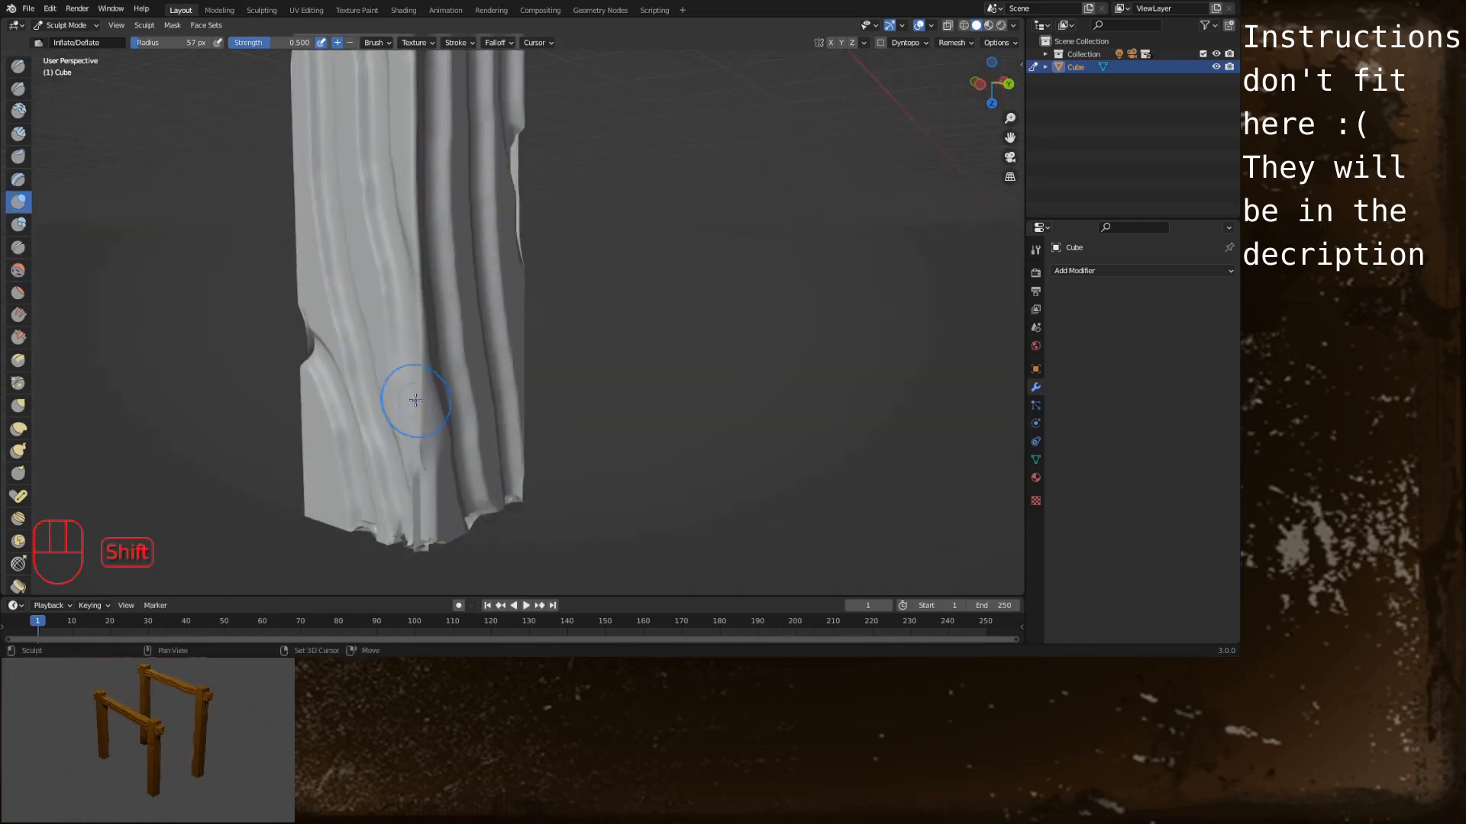
# Smooth the jagged bottom rim of the post on its adjoining sides
pyautogui.moveTo(415, 400)
pyautogui.keyDown('shift'); pyautogui.mouseDown()
pyautogui.moveTo(443, 534)
pyautogui.moveTo(513, 492)
pyautogui.mouseUp(); pyautogui.keyUp('shift')
pyautogui.keyDown('alt'); pyautogui.moveTo(513, 492); pyautogui.dragTo(343, 412); pyautogui.keyUp('alt')
pyautogui.keyDown('alt'); pyautogui.keyDown('shift'); pyautogui.moveTo(305, 366); pyautogui.dragTo(389, 412); pyautogui.keyUp('shift'); pyautogui.keyUp('alt')
pyautogui.moveTo(389, 412)
pyautogui.keyDown('shift'); pyautogui.mouseDown()
pyautogui.moveTo(391, 485)
pyautogui.moveTo(449, 458)
pyautogui.mouseUp(); pyautogui.keyUp('shift')
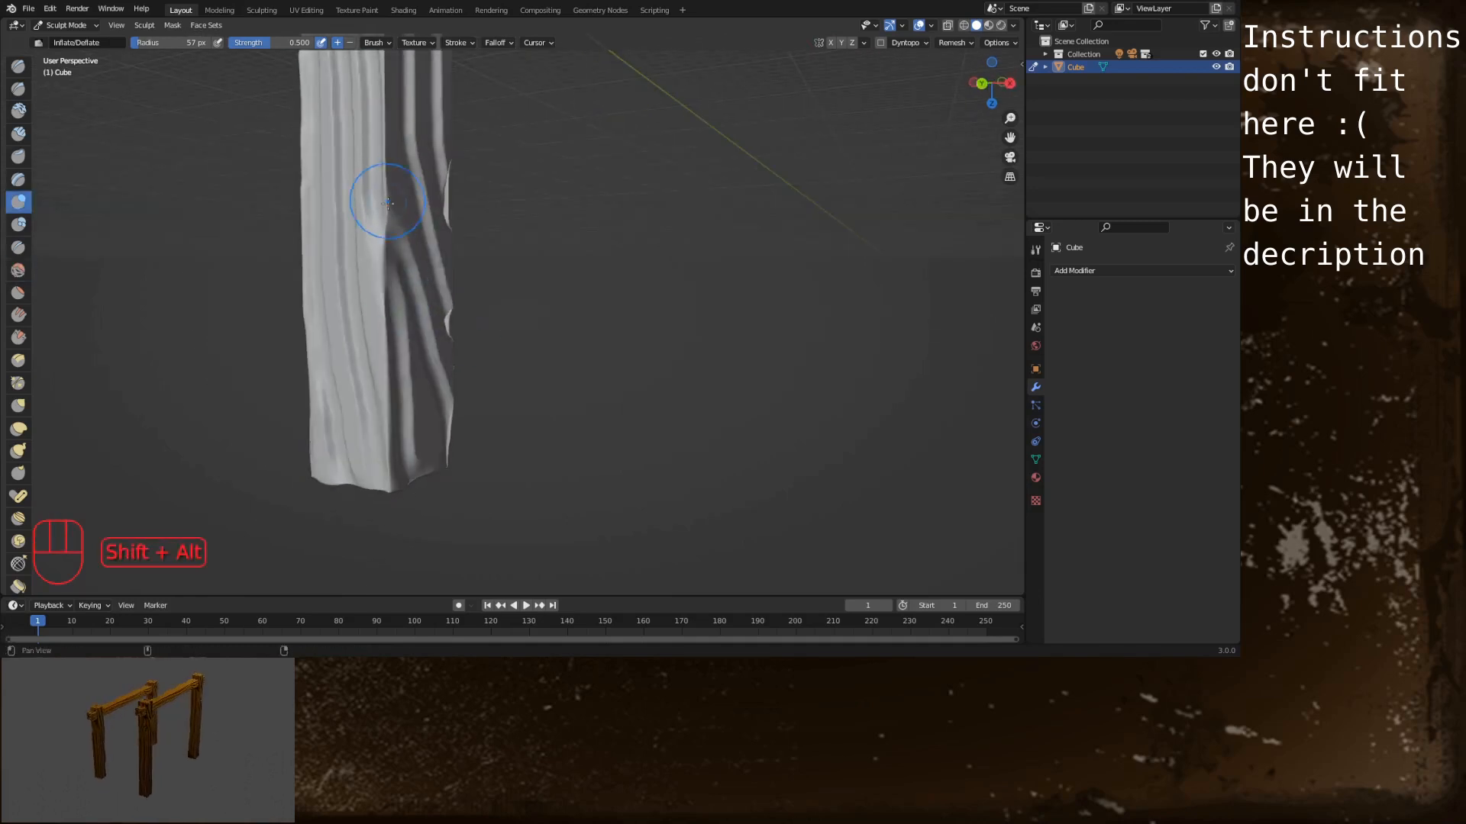
# Smooth the sharp edge of the next corner along the lower part of the post
pyautogui.keyDown('alt'); pyautogui.keyDown('shift'); pyautogui.moveTo(388, 203); pyautogui.dragTo(416, 557); pyautogui.keyUp('shift'); pyautogui.keyUp('alt')
pyautogui.keyDown('shift'); pyautogui.moveTo(416, 558); pyautogui.dragTo(418, 252); pyautogui.keyUp('shift')
pyautogui.scroll(2, 412, 305)
pyautogui.moveTo(374, 557)
pyautogui.keyDown('shift'); pyautogui.mouseDown()
pyautogui.moveTo(380, 268)
pyautogui.moveTo(421, 565)
pyautogui.mouseUp(); pyautogui.keyUp('shift')
pyautogui.moveTo(422, 565)
pyautogui.keyDown('shift'); pyautogui.mouseDown()
pyautogui.moveTo(426, 122)
pyautogui.moveTo(421, 244)
pyautogui.mouseUp(); pyautogui.keyUp('shift')
pyautogui.moveTo(279, 256)
pyautogui.keyDown('shift'); pyautogui.mouseDown()
pyautogui.moveTo(366, 287)
pyautogui.moveTo(517, 203)
pyautogui.moveTo(351, 145)
pyautogui.mouseUp(); pyautogui.keyUp('shift')
pyautogui.keyDown('shift'); pyautogui.moveTo(468, 141); pyautogui.dragTo(468, 412); pyautogui.keyUp('shift')
# Smooth the remaining rough spots along the neighbouring side of the post
pyautogui.keyDown('alt'); pyautogui.keyDown('shift'); pyautogui.moveTo(467, 412); pyautogui.dragTo(460, 54); pyautogui.keyUp('shift'); pyautogui.keyUp('alt')
pyautogui.moveTo(477, 488)
pyautogui.keyDown('shift'); pyautogui.mouseDown()
pyautogui.moveTo(460, 337)
pyautogui.moveTo(399, 340)
pyautogui.moveTo(584, 351)
pyautogui.mouseUp(); pyautogui.keyUp('shift')
pyautogui.keyDown('shift'); pyautogui.moveTo(587, 260); pyautogui.dragTo(600, 424); pyautogui.keyUp('shift')
pyautogui.keyDown('alt'); pyautogui.keyDown('shift'); pyautogui.moveTo(564, 220); pyautogui.dragTo(555, 152); pyautogui.keyUp('shift'); pyautogui.keyUp('alt')
pyautogui.moveTo(574, 343)
pyautogui.keyDown('shift'); pyautogui.mouseDown()
pyautogui.moveTo(572, 498)
pyautogui.moveTo(657, 343)
pyautogui.mouseUp(); pyautogui.keyUp('shift')
pyautogui.keyDown('alt'); pyautogui.moveTo(662, 401); pyautogui.dragTo(569, 389); pyautogui.keyUp('alt')
# Orbit to the following corner and smooth its hard edge progressively up to the top of the post
pyautogui.moveTo(992, 353)
pyautogui.keyDown('alt'); pyautogui.keyDown('shift'); pyautogui.mouseDown()
pyautogui.moveTo(579, 350)
pyautogui.moveTo(507, 321)
pyautogui.mouseUp(); pyautogui.keyUp('shift'); pyautogui.keyUp('alt')
pyautogui.keyDown('alt'); pyautogui.keyDown('shift'); pyautogui.moveTo(527, 134); pyautogui.dragTo(523, 336); pyautogui.keyUp('shift'); pyautogui.keyUp('alt')
pyautogui.moveTo(522, 194)
pyautogui.keyDown('shift'); pyautogui.mouseDown()
pyautogui.moveTo(515, 289)
pyautogui.moveTo(526, 115)
pyautogui.mouseUp(); pyautogui.keyUp('shift')
pyautogui.keyDown('alt'); pyautogui.keyDown('shift'); pyautogui.moveTo(526, 107); pyautogui.dragTo(551, 313); pyautogui.keyUp('shift'); pyautogui.keyUp('alt')
pyautogui.keyDown('shift'); pyautogui.moveTo(556, 240); pyautogui.dragTo(550, 287); pyautogui.keyUp('shift')
pyautogui.keyDown('alt'); pyautogui.keyDown('shift'); pyautogui.moveTo(551, 107); pyautogui.dragTo(580, 294); pyautogui.keyUp('shift'); pyautogui.keyUp('alt')
pyautogui.keyDown('shift'); pyautogui.moveTo(582, 263); pyautogui.dragTo(581, 288); pyautogui.keyUp('shift')
pyautogui.keyDown('alt'); pyautogui.keyDown('shift'); pyautogui.moveTo(578, 161); pyautogui.dragTo(571, 321); pyautogui.keyUp('shift'); pyautogui.keyUp('alt')
pyautogui.moveTo(574, 217)
pyautogui.keyDown('shift'); pyautogui.mouseDown()
pyautogui.moveTo(564, 122)
pyautogui.moveTo(473, 199)
pyautogui.mouseUp(); pyautogui.keyUp('shift')
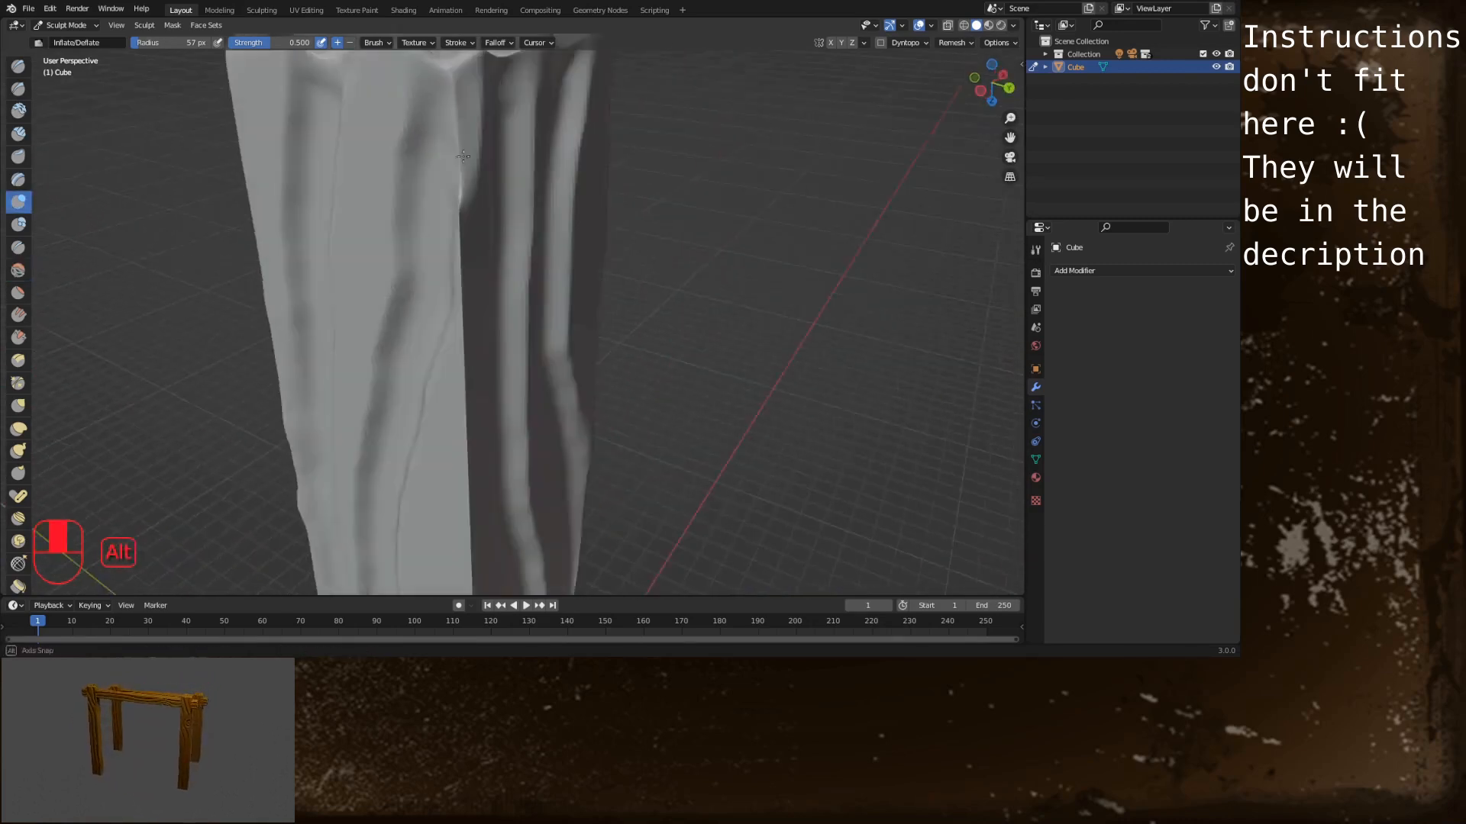
# Deflate the sharp ridge inside the elongated knot on this corner, then smooth it
pyautogui.keyDown('alt'); pyautogui.keyDown('shift'); pyautogui.moveTo(478, 344); pyautogui.dragTo(500, 222); pyautogui.keyUp('shift'); pyautogui.keyUp('alt')
pyautogui.keyDown('alt'); pyautogui.keyDown('shift'); pyautogui.moveTo(500, 153); pyautogui.dragTo(506, 367); pyautogui.keyUp('shift'); pyautogui.keyUp('alt')
pyautogui.keyDown('alt'); pyautogui.moveTo(505, 367); pyautogui.dragTo(507, 340); pyautogui.keyUp('alt')
pyautogui.keyDown('ctrl'); pyautogui.moveTo(509, 214); pyautogui.dragTo(511, 275); pyautogui.keyUp('ctrl')
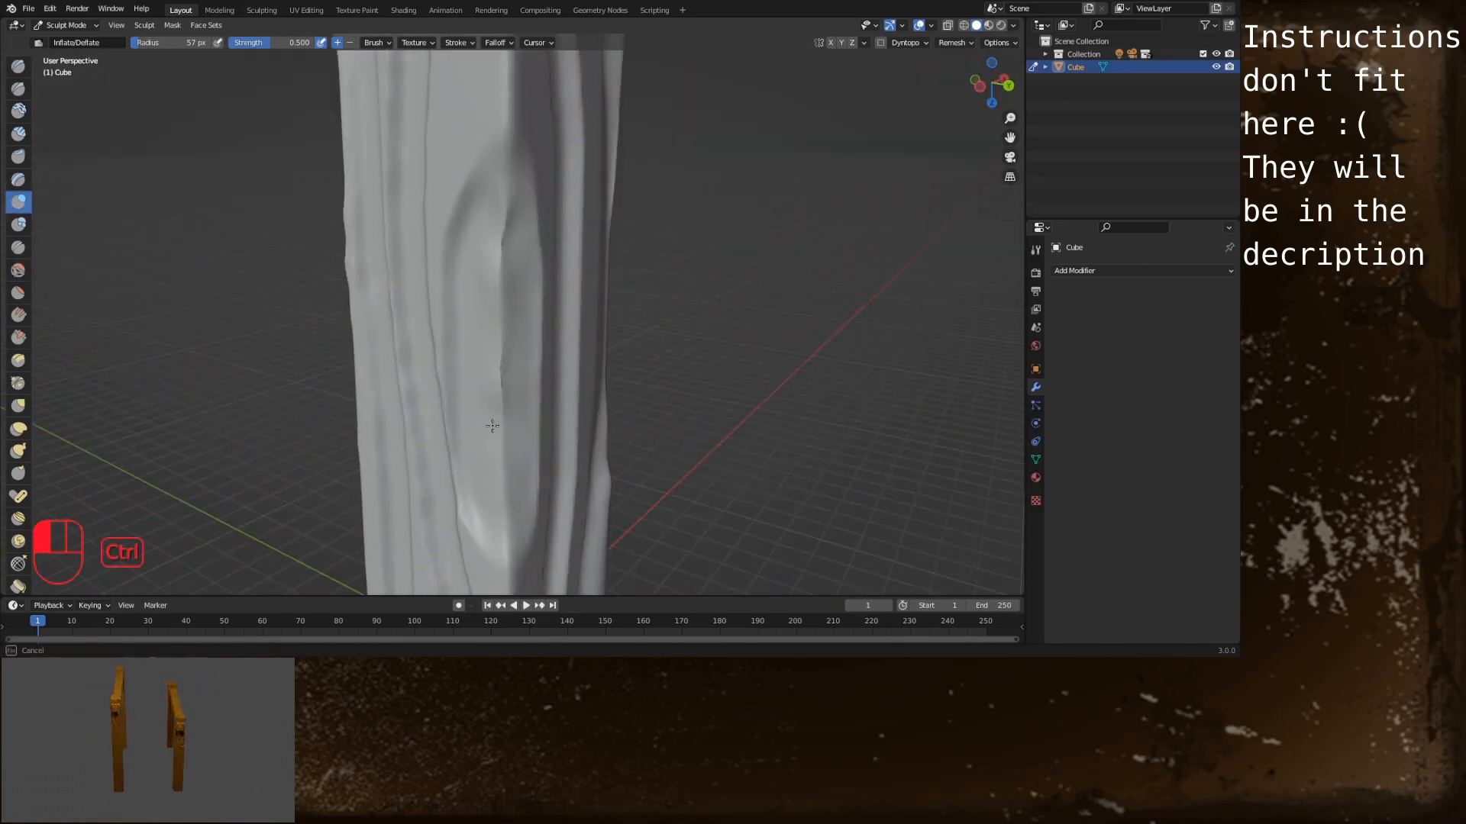
pyautogui.keyDown('ctrl'); pyautogui.moveTo(492, 426); pyautogui.dragTo(496, 473); pyautogui.keyUp('ctrl')
pyautogui.keyDown('shift'); pyautogui.moveTo(500, 229); pyautogui.dragTo(502, 473); pyautogui.keyUp('shift')
pyautogui.keyDown('alt'); pyautogui.moveTo(534, 344); pyautogui.dragTo(489, 328); pyautogui.keyUp('alt')
# Smooth the rest of the corner edge around the knot to soften the remaining hard spots
pyautogui.moveTo(491, 239)
pyautogui.keyDown('alt'); pyautogui.keyDown('shift'); pyautogui.mouseDown()
pyautogui.moveTo(478, 438)
pyautogui.moveTo(526, 367)
pyautogui.mouseUp(); pyautogui.keyUp('shift'); pyautogui.keyUp('alt')
pyautogui.moveTo(527, 306)
pyautogui.keyDown('alt'); pyautogui.keyDown('shift'); pyautogui.mouseDown()
pyautogui.moveTo(532, 435)
pyautogui.moveTo(534, 328)
pyautogui.mouseUp(); pyautogui.keyUp('shift'); pyautogui.keyUp('alt')
pyautogui.keyDown('alt'); pyautogui.keyDown('shift'); pyautogui.moveTo(536, 458); pyautogui.dragTo(543, 244); pyautogui.keyUp('shift'); pyautogui.keyUp('alt')
pyautogui.moveTo(543, 252)
pyautogui.keyDown('shift'); pyautogui.mouseDown()
pyautogui.moveTo(560, 267)
pyautogui.moveTo(534, 283)
pyautogui.mouseUp(); pyautogui.keyUp('shift')
pyautogui.moveTo(527, 168)
pyautogui.keyDown('alt'); pyautogui.keyDown('shift'); pyautogui.mouseDown()
pyautogui.moveTo(523, 360)
pyautogui.moveTo(473, 321)
pyautogui.mouseUp(); pyautogui.keyUp('shift'); pyautogui.keyUp('alt')
pyautogui.moveTo(473, 305)
pyautogui.keyDown('alt'); pyautogui.keyDown('shift'); pyautogui.mouseDown()
pyautogui.moveTo(532, 347)
pyautogui.moveTo(459, 221)
pyautogui.mouseUp(); pyautogui.keyUp('shift'); pyautogui.keyUp('alt')
pyautogui.keyDown('shift'); pyautogui.moveTo(510, 351); pyautogui.dragTo(515, 378); pyautogui.keyUp('shift')
# Deflate and smooth the remaining sharp spots near the top end of the post
pyautogui.keyDown('alt'); pyautogui.moveTo(504, 367); pyautogui.dragTo(672, 389); pyautogui.keyUp('alt')
pyautogui.keyDown('alt'); pyautogui.keyDown('shift'); pyautogui.moveTo(244, 488); pyautogui.dragTo(649, 321); pyautogui.keyUp('shift'); pyautogui.keyUp('alt')
pyautogui.keyDown('shift'); pyautogui.moveTo(638, 404); pyautogui.dragTo(637, 423); pyautogui.keyUp('shift')
pyautogui.keyDown('ctrl'); pyautogui.moveTo(380, 381); pyautogui.dragTo(364, 386); pyautogui.keyUp('ctrl')
pyautogui.moveTo(370, 382)
pyautogui.keyDown('shift'); pyautogui.mouseDown()
pyautogui.moveTo(385, 404)
pyautogui.moveTo(527, 359)
pyautogui.mouseUp(); pyautogui.keyUp('shift')
pyautogui.scroll(-4, 527, 359)
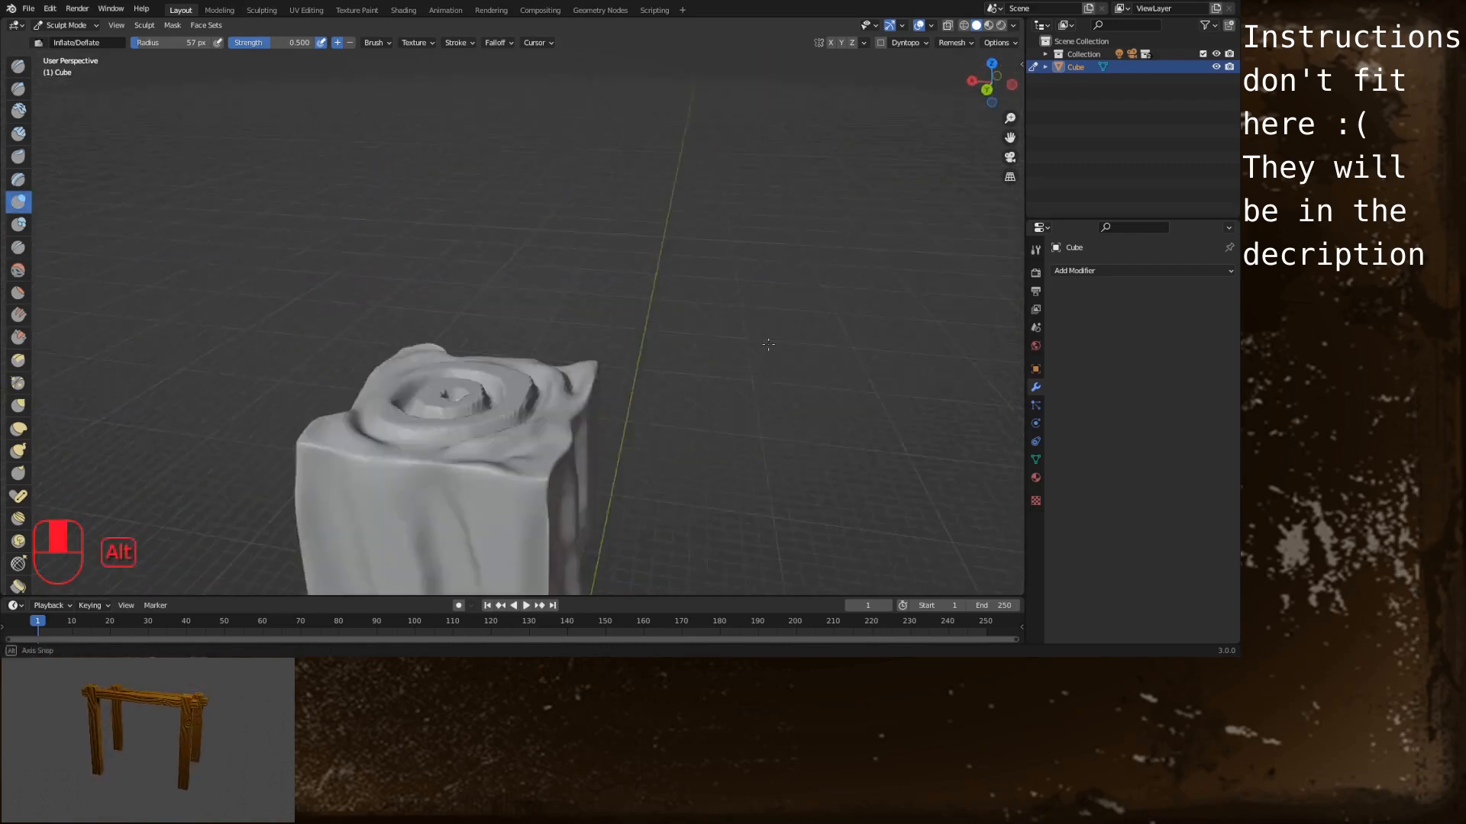
# Return to Object Mode and add a Decimate modifier to the post, set to Un-Subdivide
pyautogui.scroll(-8, 535, 381)
pyautogui.moveTo(535, 427)
pyautogui.keyDown('alt'); pyautogui.mouseDown()
pyautogui.moveTo(553, 389)
pyautogui.moveTo(598, 381)
pyautogui.moveTo(522, 426)
pyautogui.mouseUp(); pyautogui.keyUp('alt')
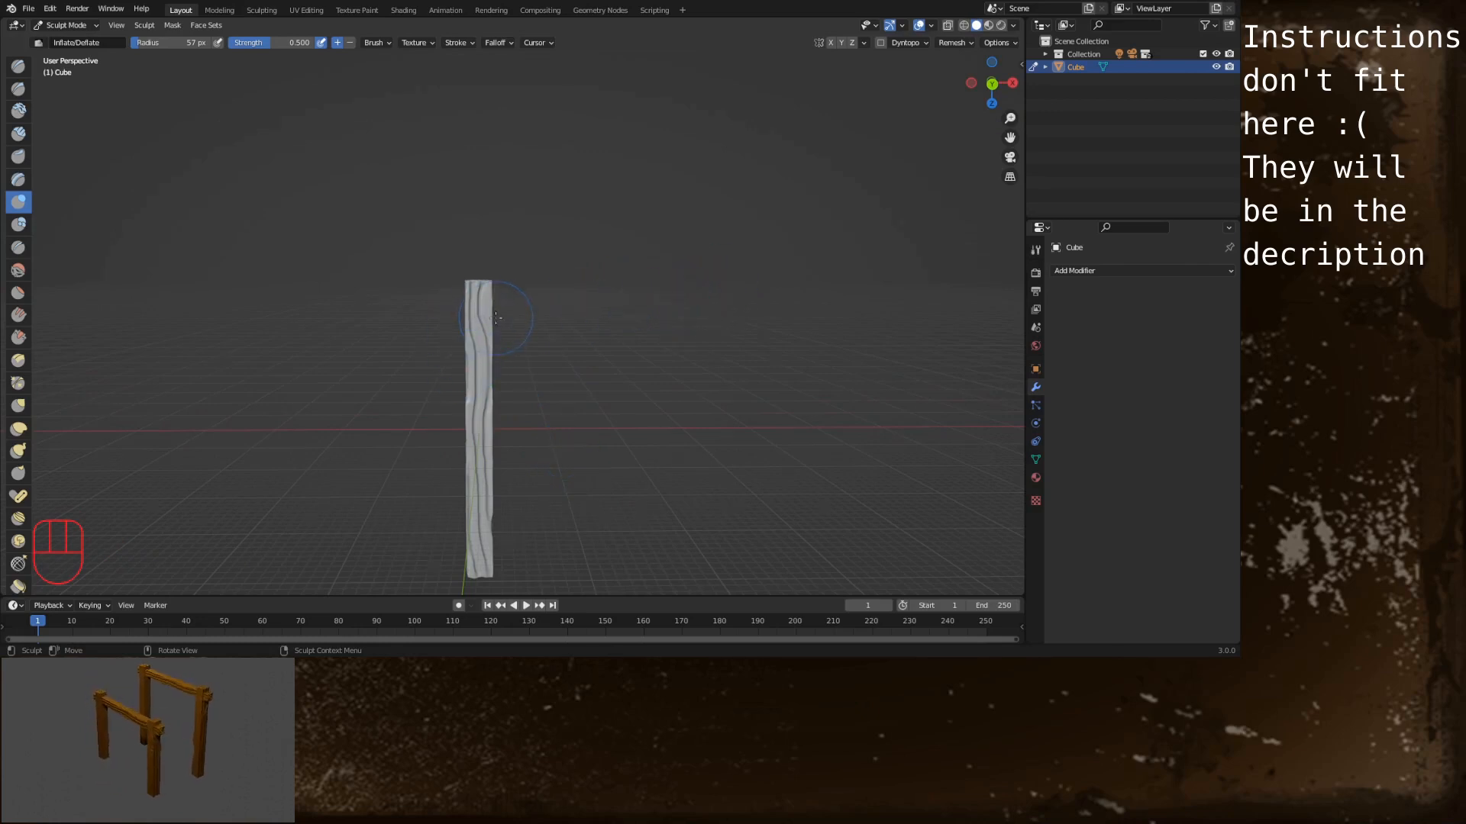
pyautogui.click(76, 28)
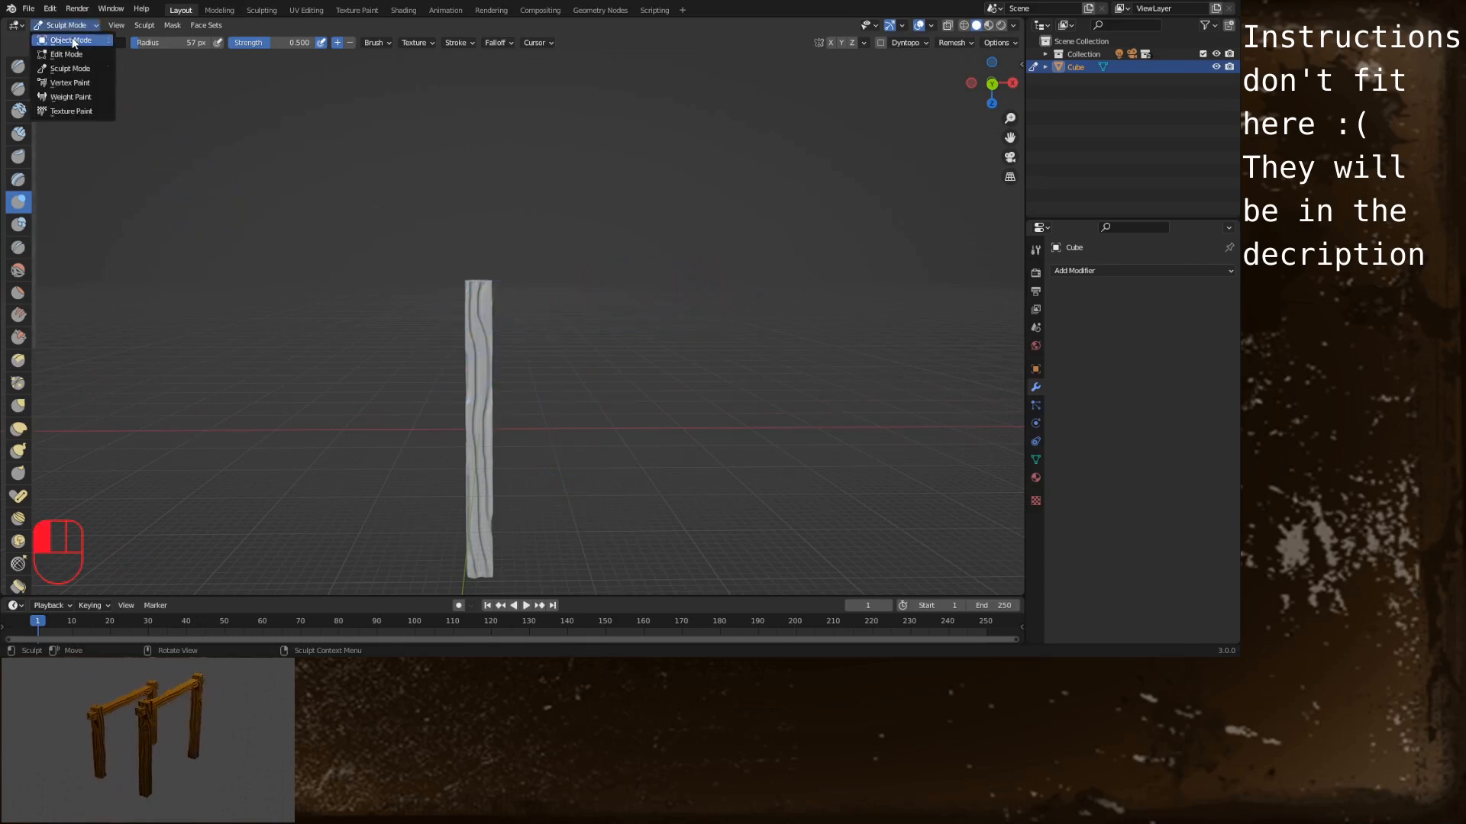
pyautogui.click(72, 40)
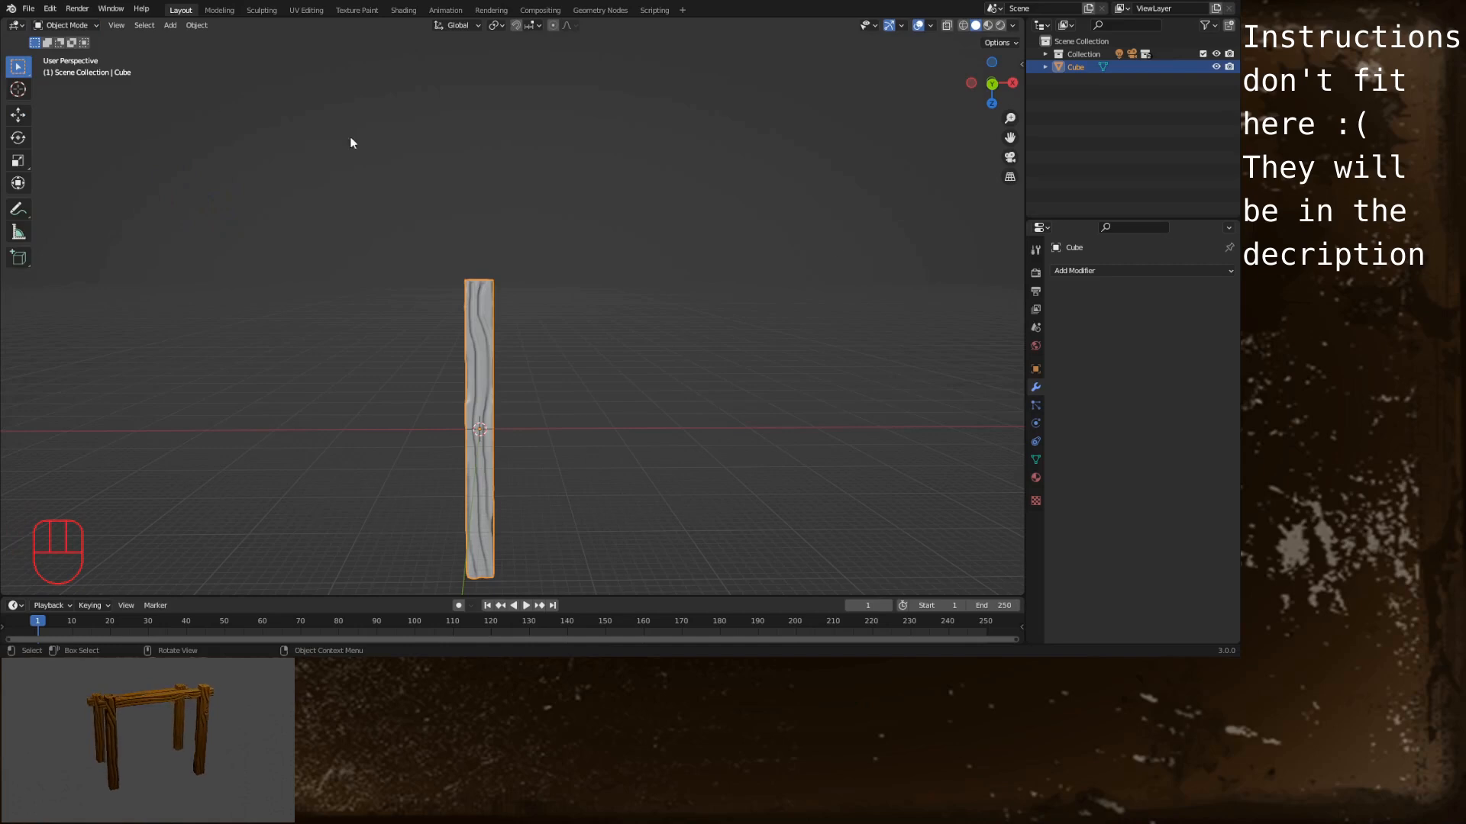
pyautogui.click(1102, 271)
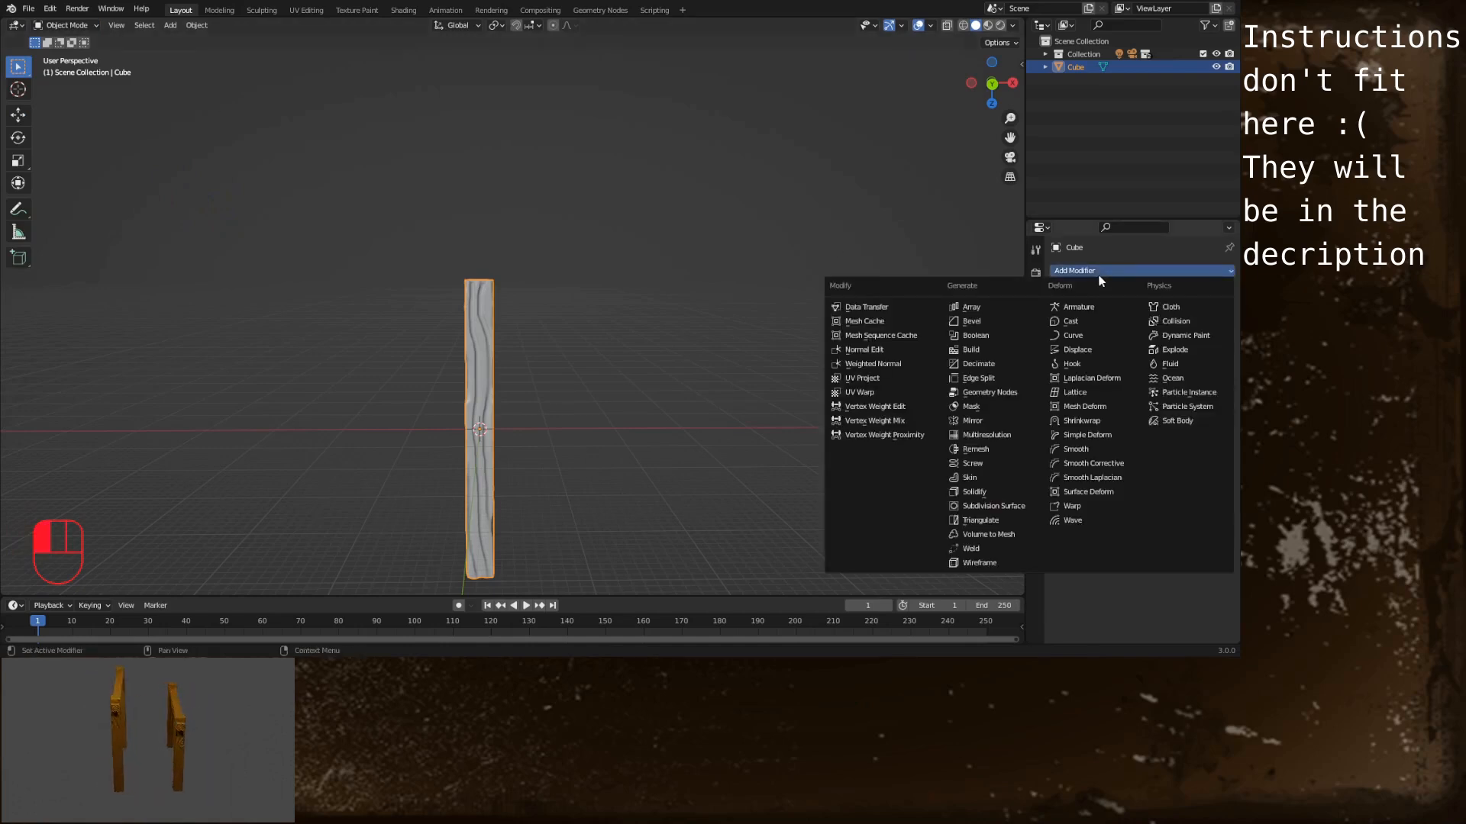
pyautogui.click(993, 364)
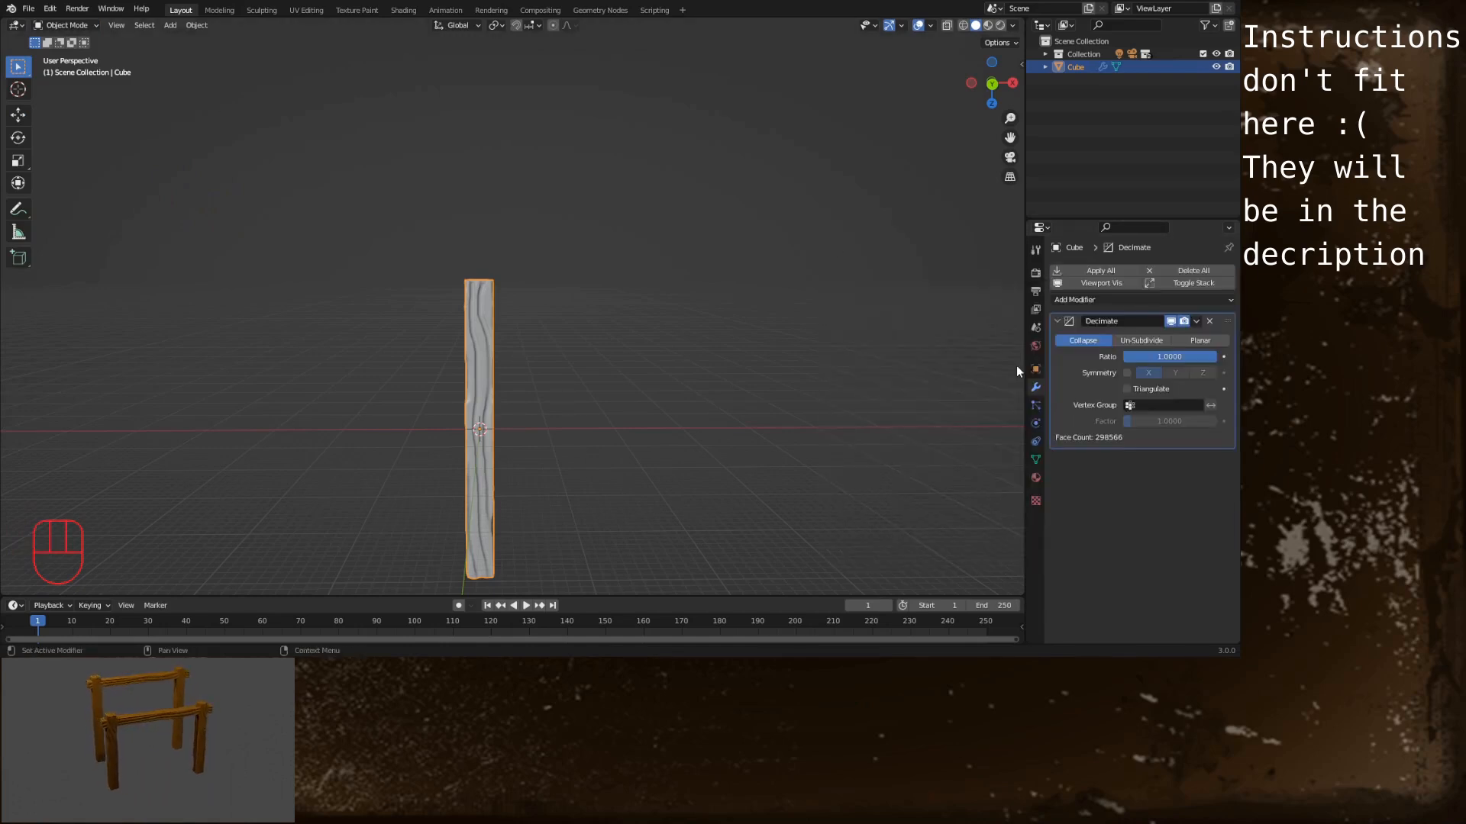
pyautogui.click(1142, 345)
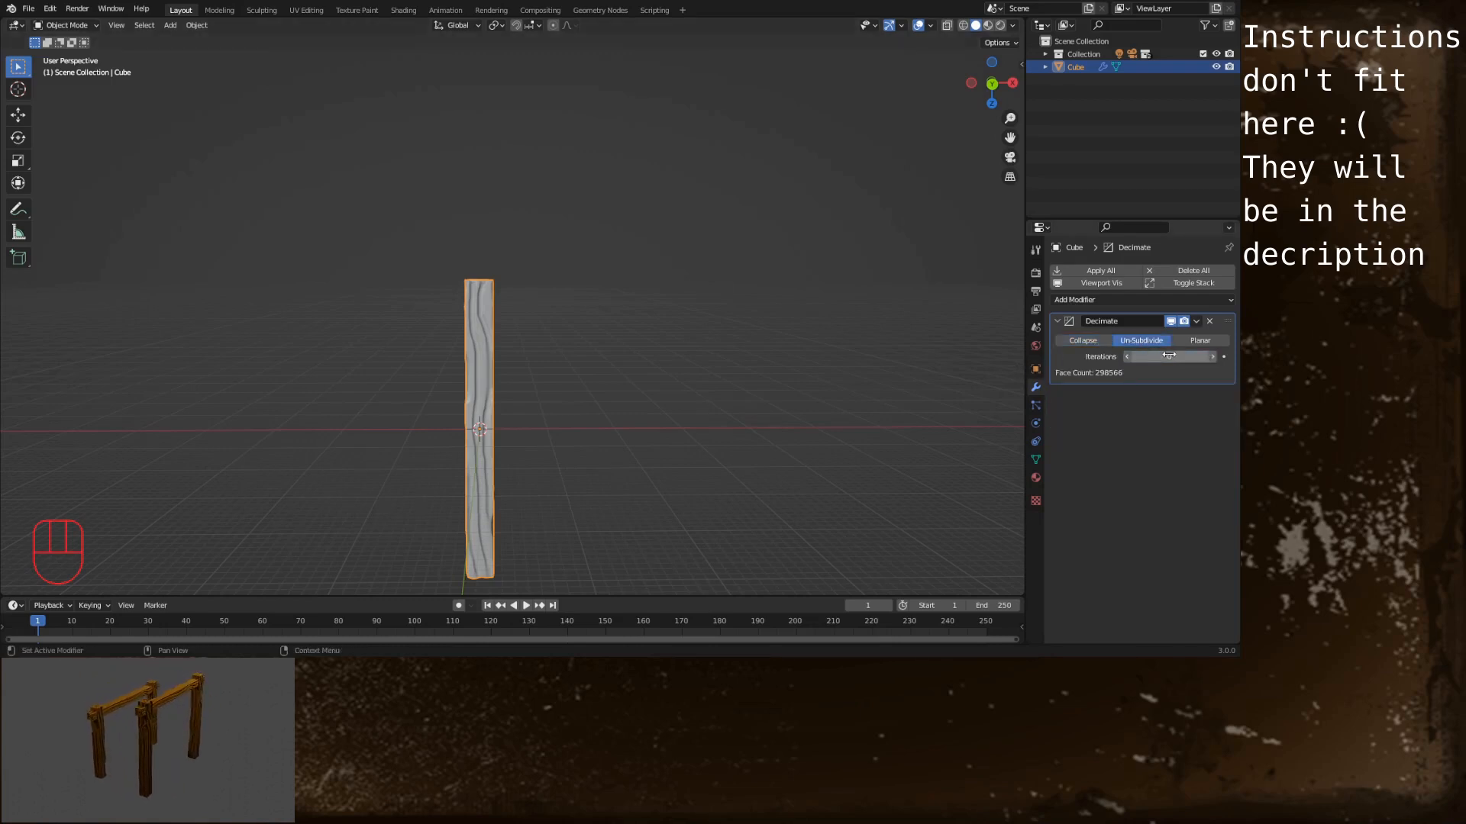
# Set the Decimate iterations to 3 and apply the modifier
pyautogui.click(1168, 356)
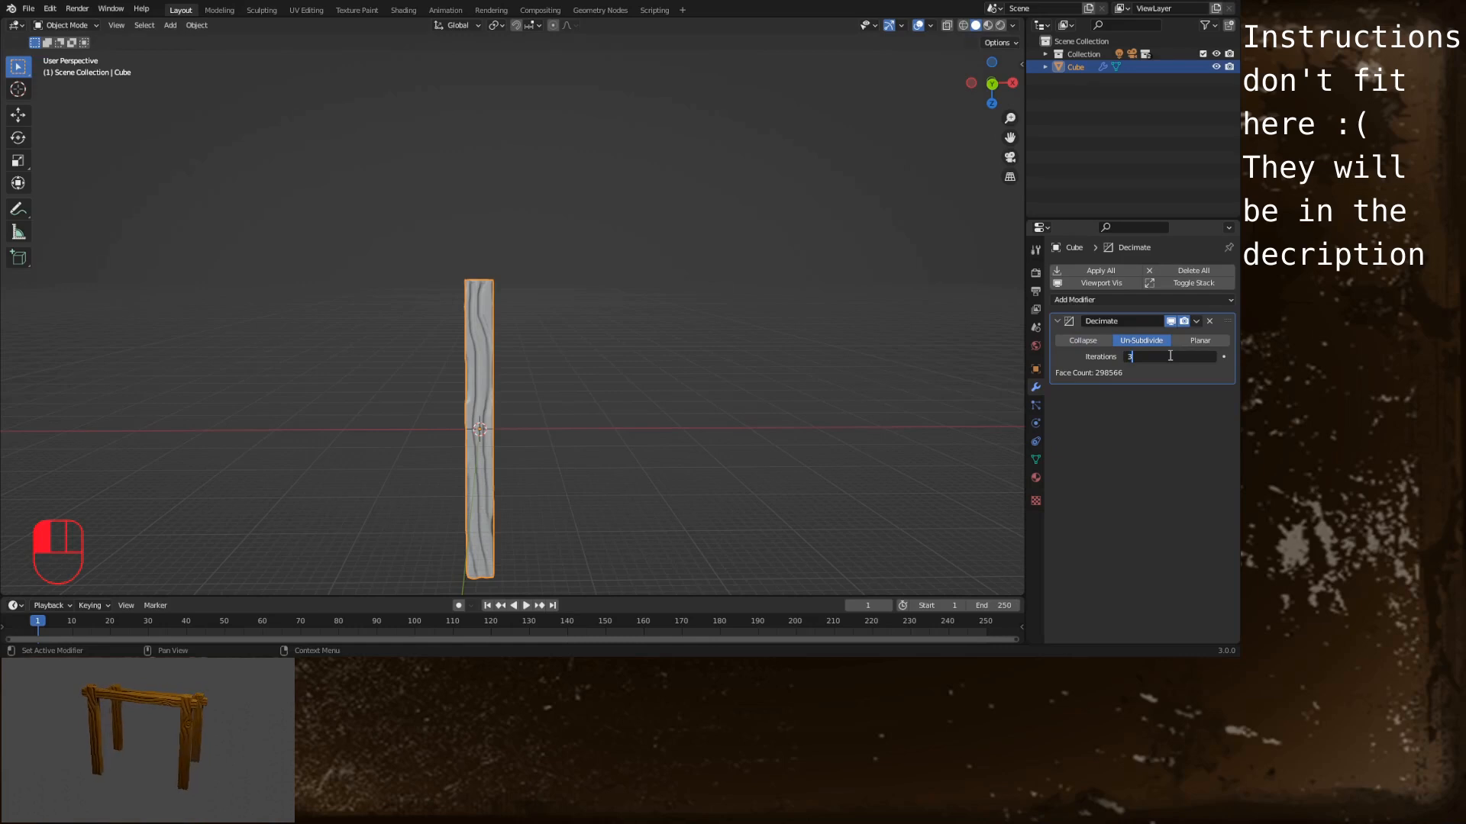
pyautogui.write('3')
pyautogui.click(1195, 324)
pyautogui.click(1197, 321)
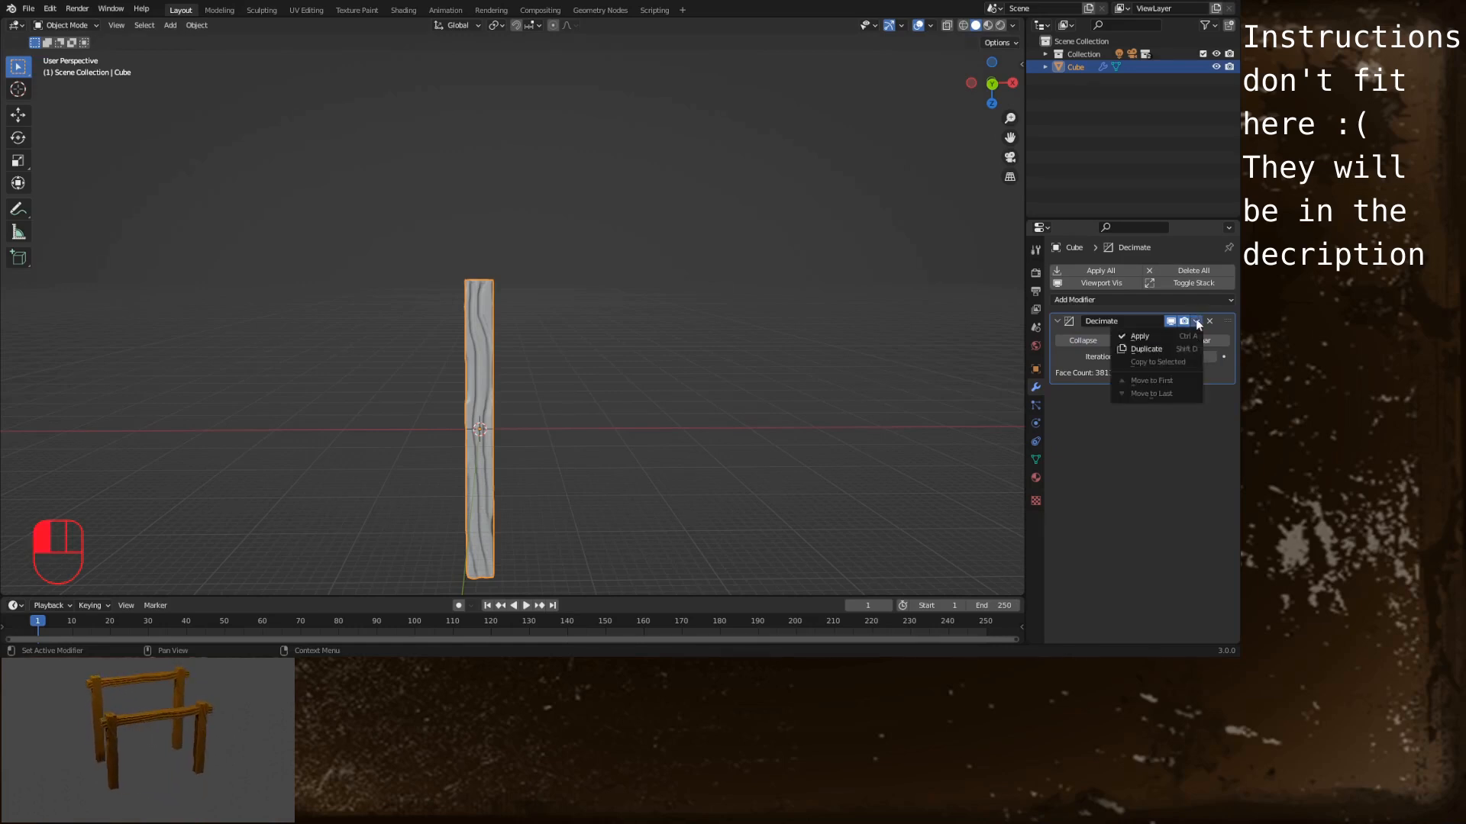
pyautogui.click(1159, 337)
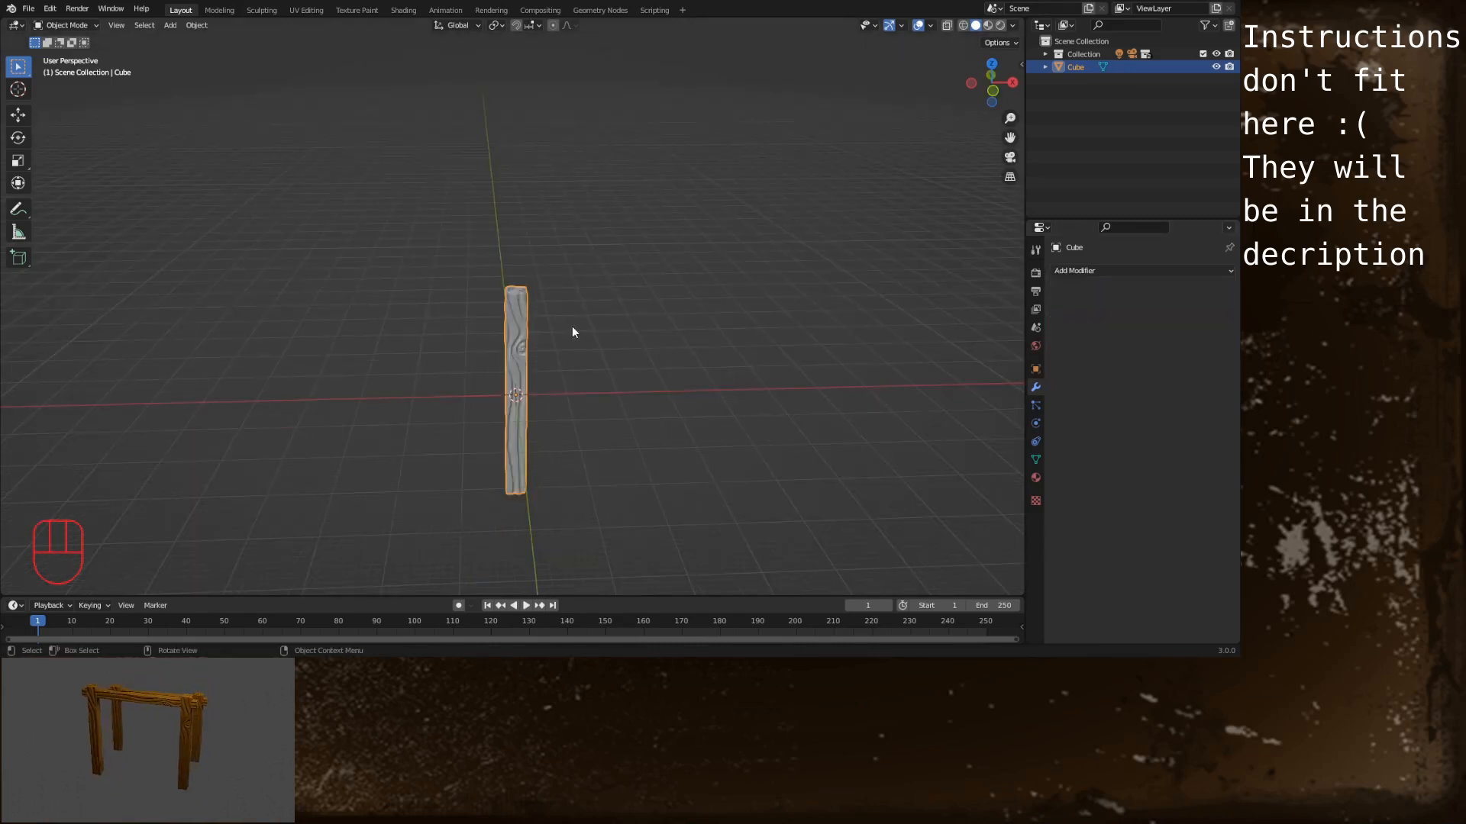
# In Edit Mode, duplicate the whole post mesh and offset the copy 20 m along X
pyautogui.press('Tab')
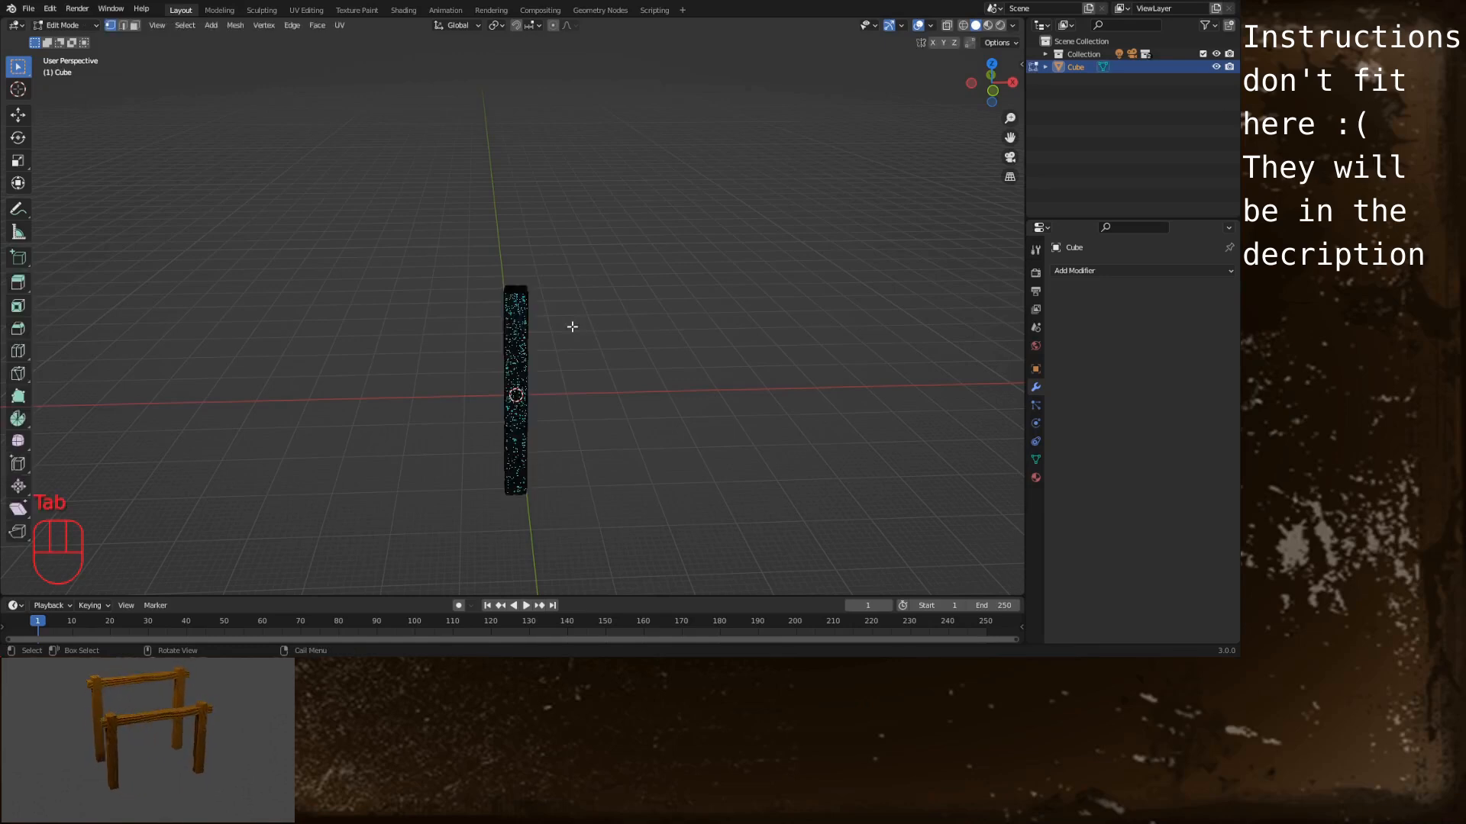
pyautogui.press('a')
pyautogui.press('shift')
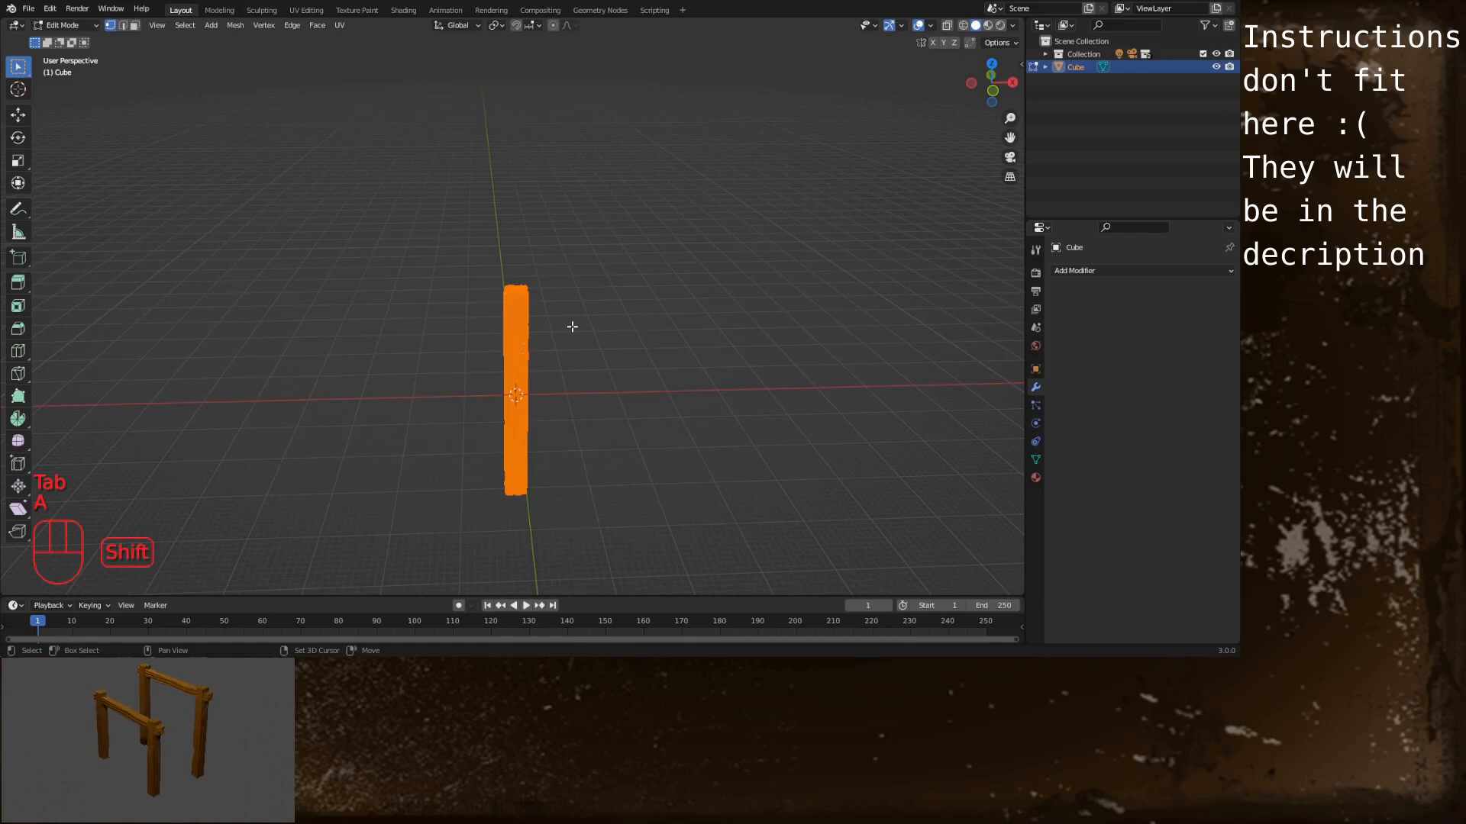
pyautogui.hotkey('shift', 'd')
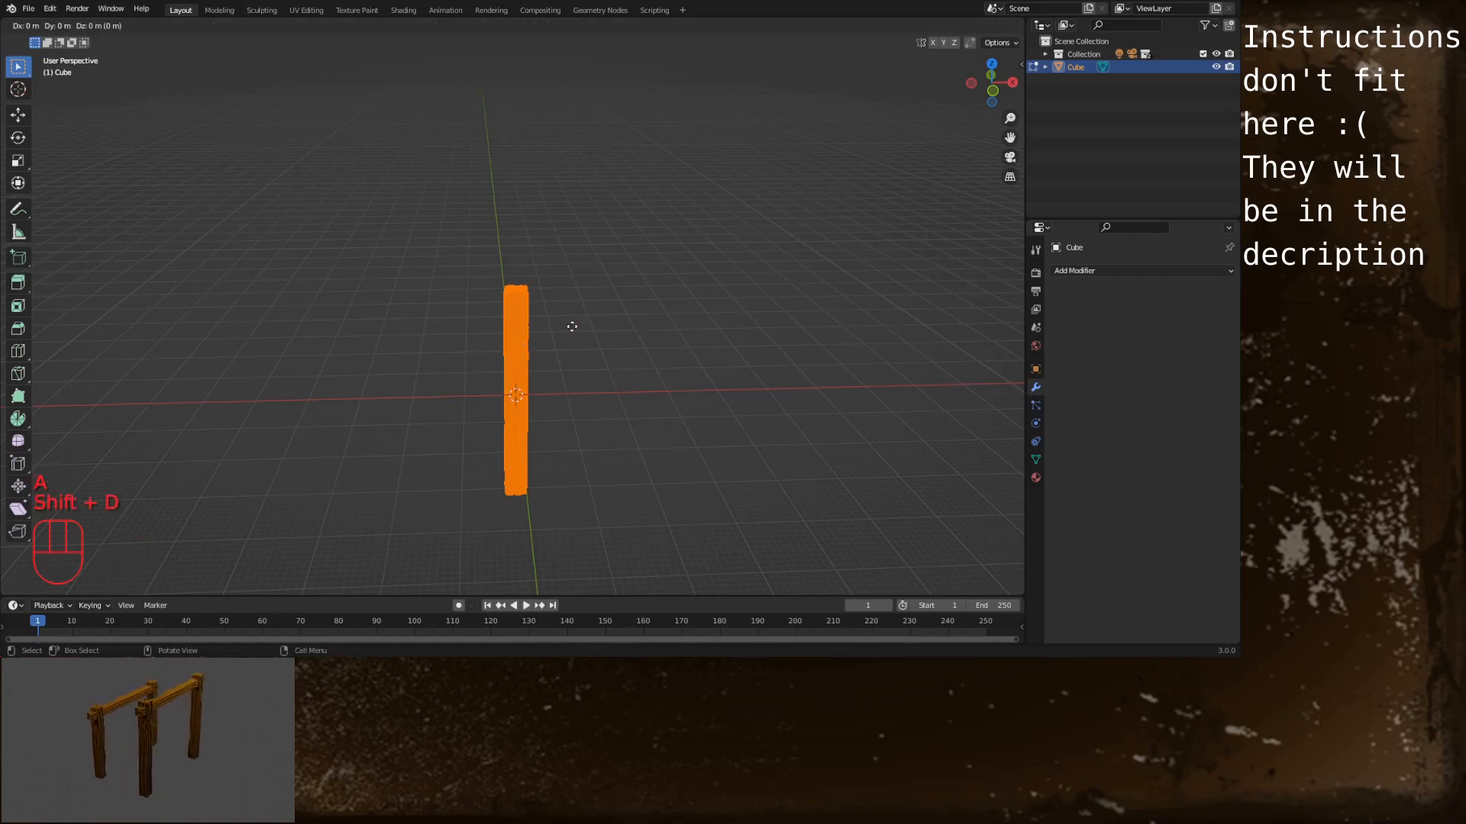
pyautogui.write('x')
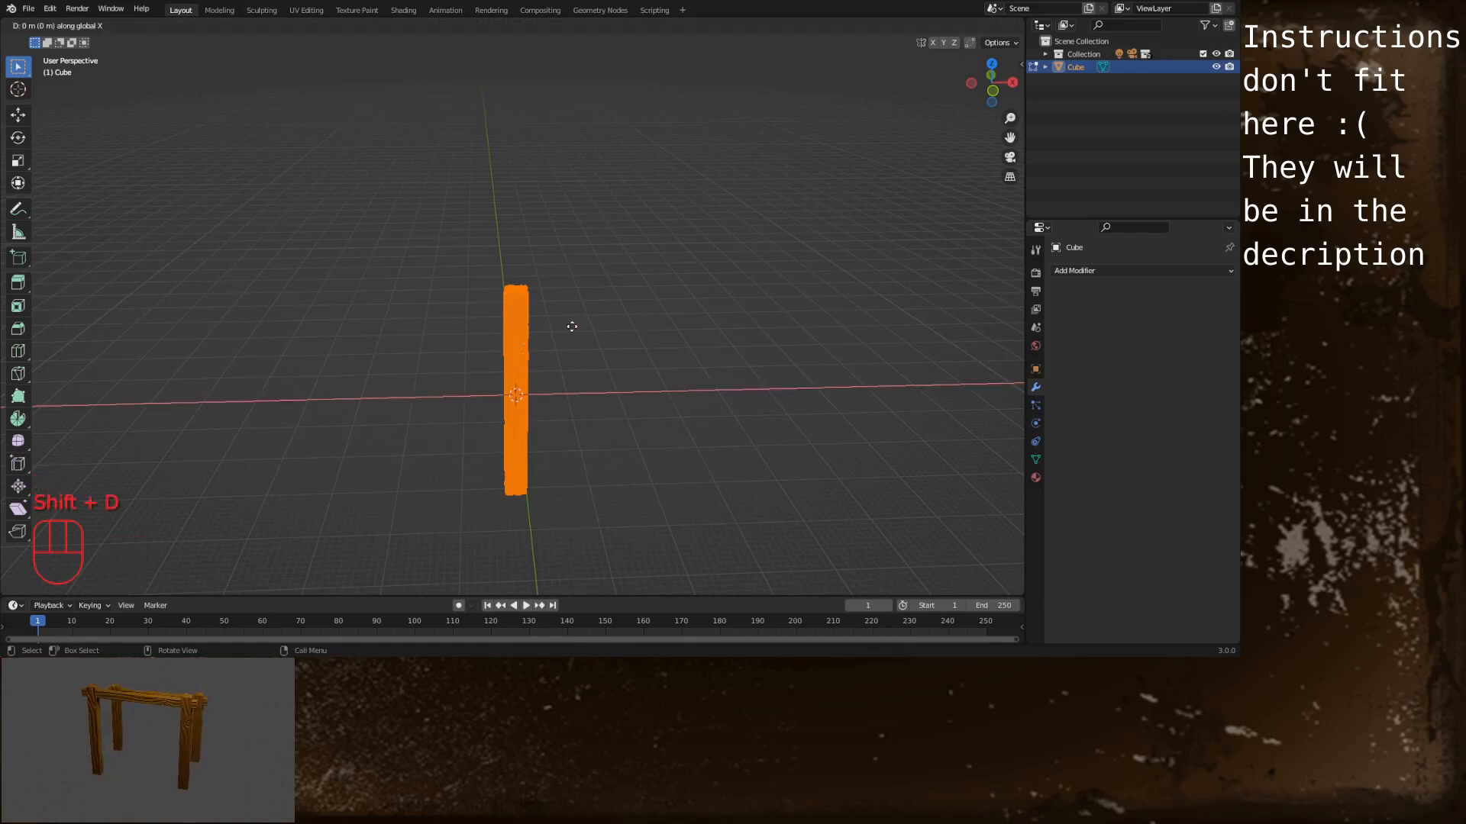
pyautogui.write('20')
pyautogui.press('Return')
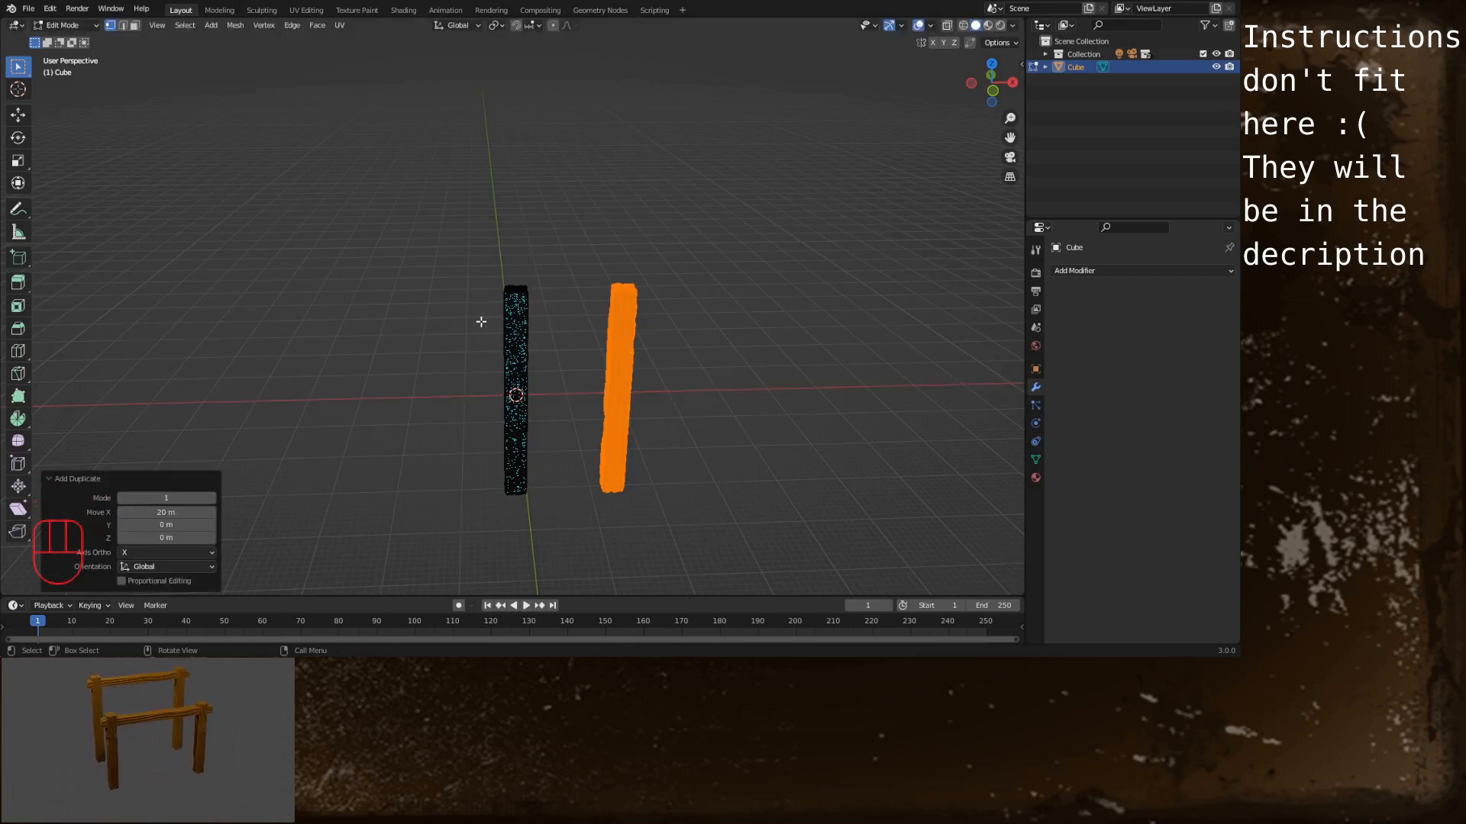
# Select only the original post's linked geometry and move it -20 m along X
pyautogui.hotkey('alt', 'a')
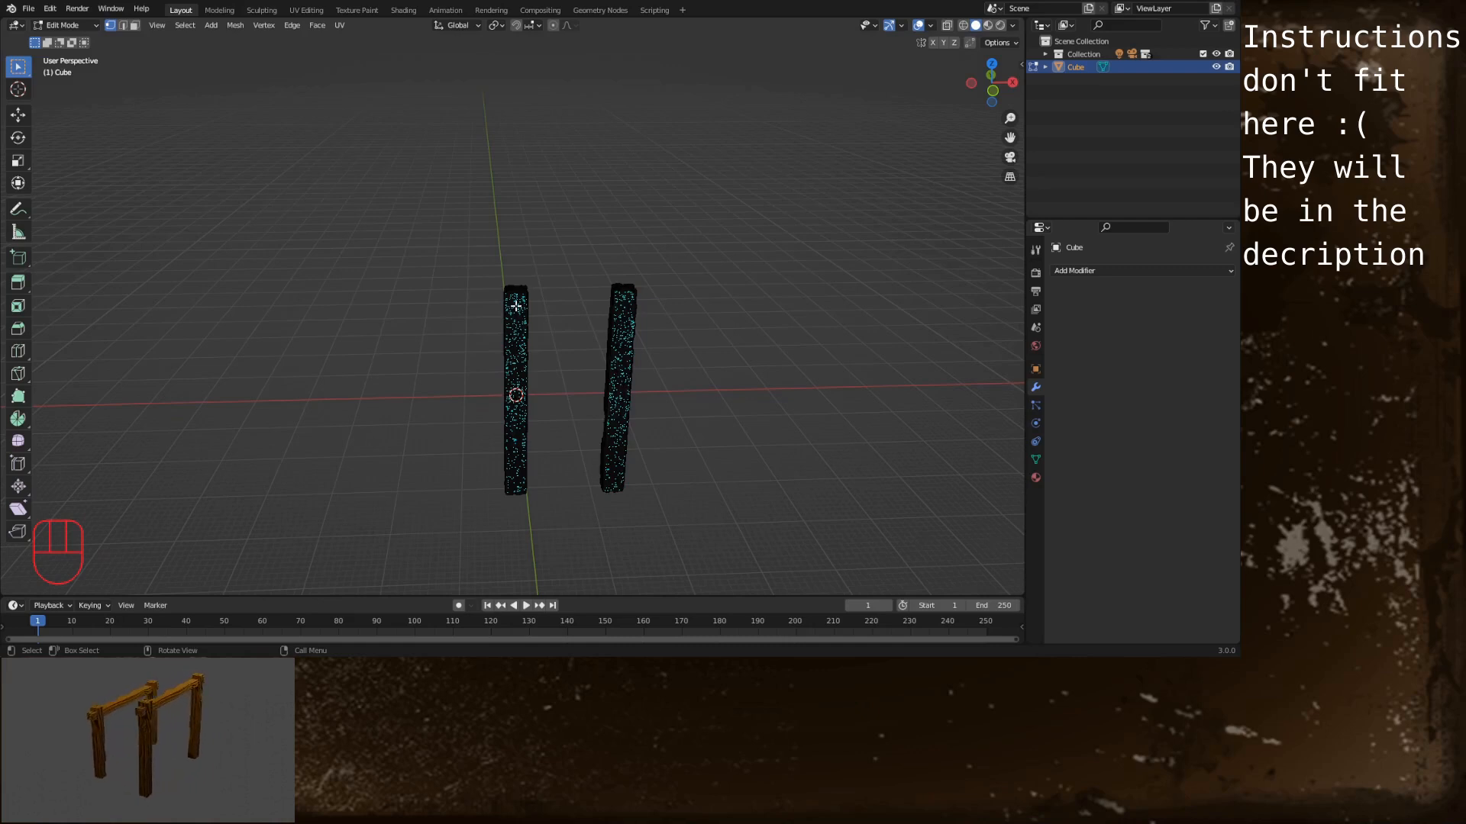
pyautogui.press('l')
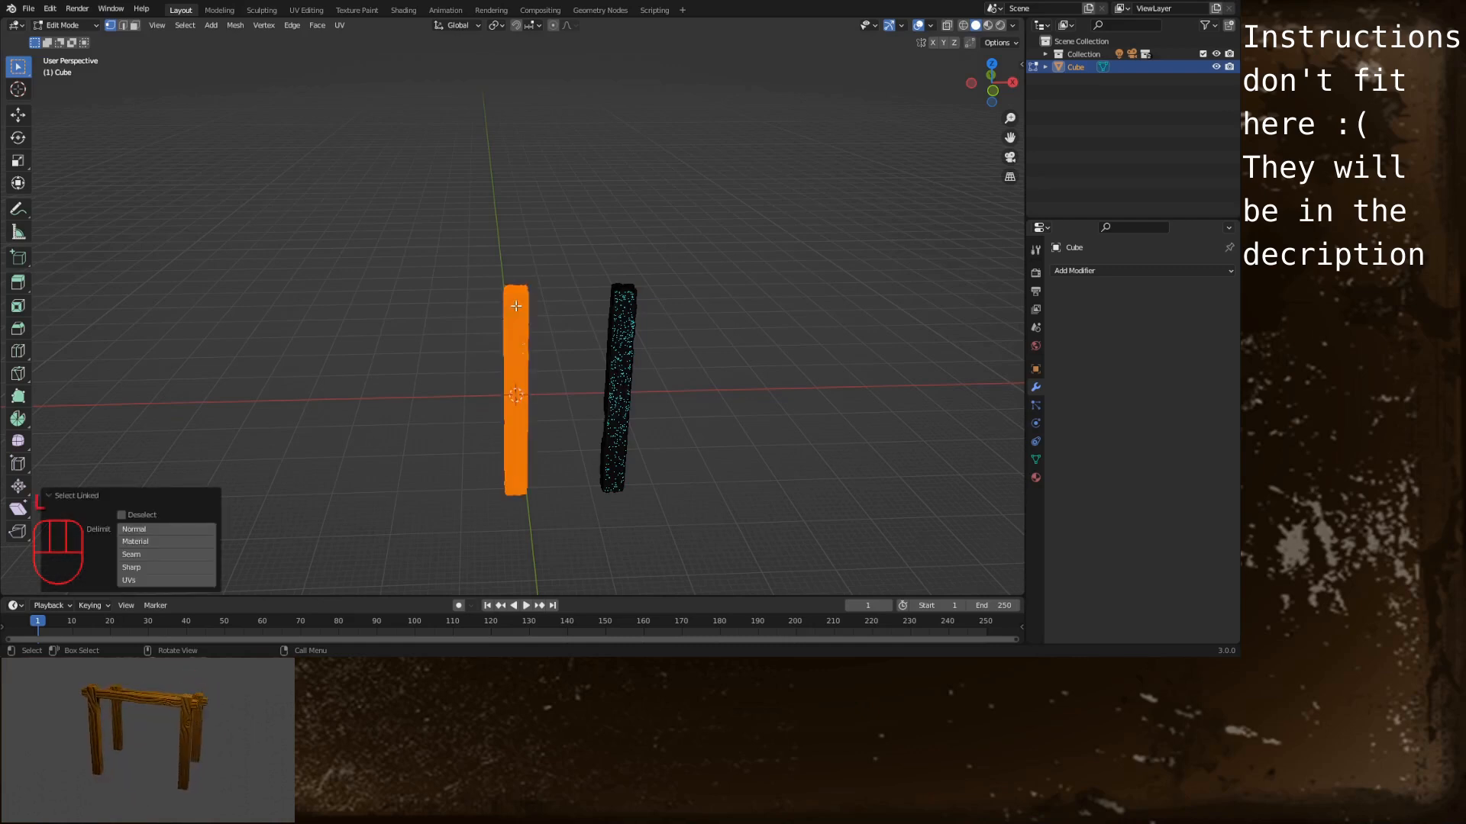
pyautogui.press('g')
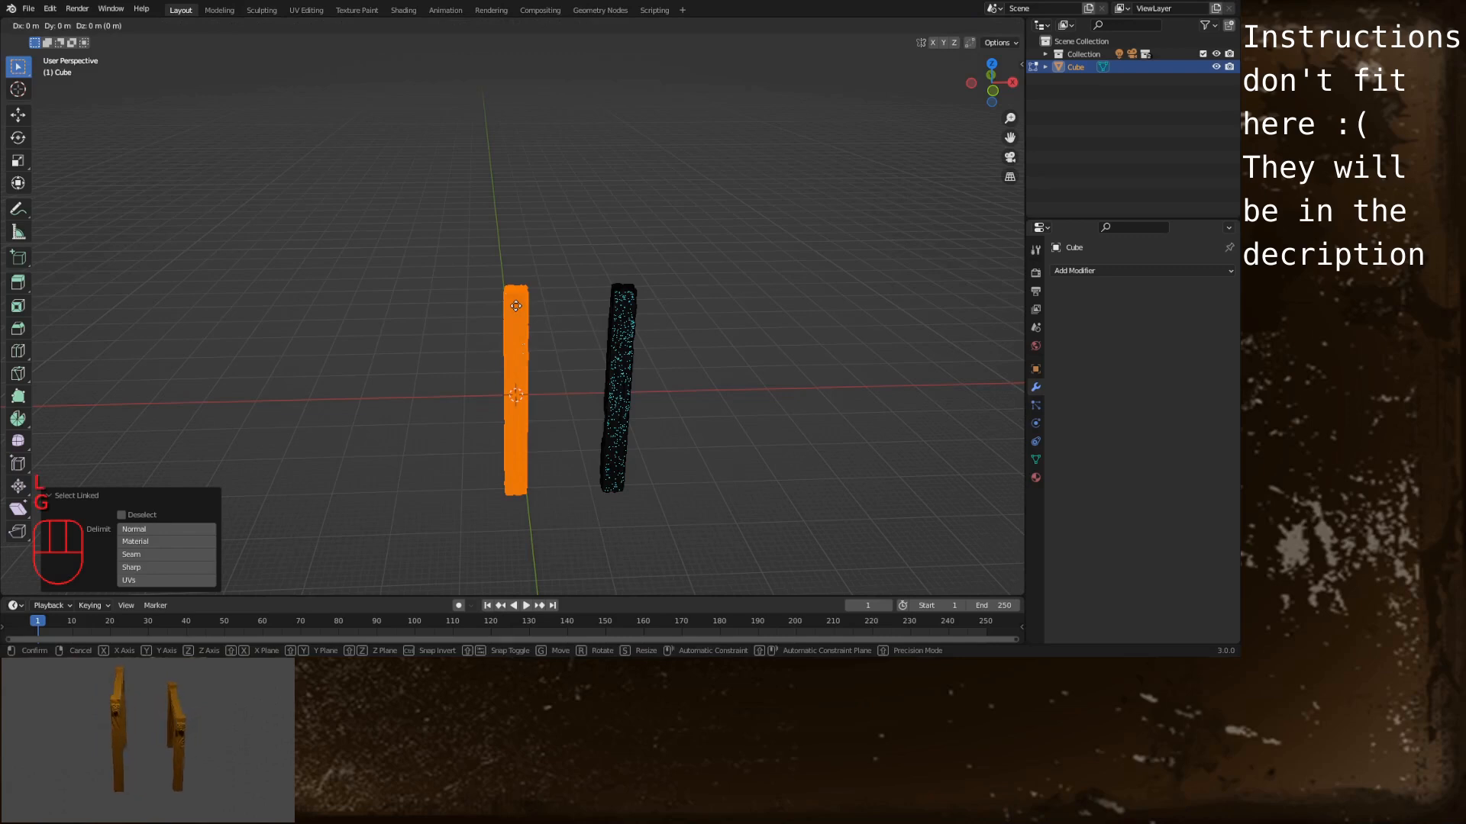
pyautogui.press('x')
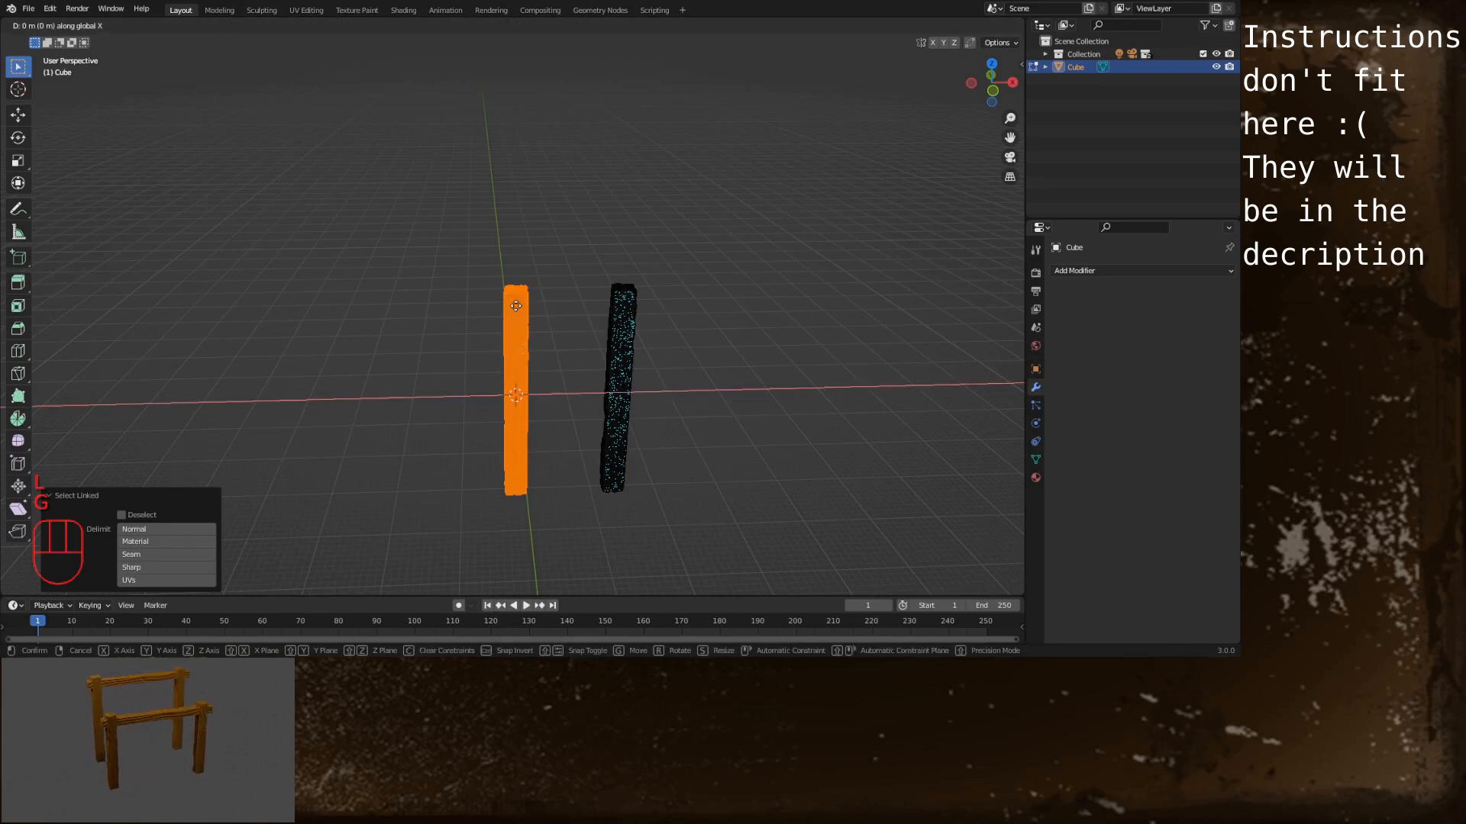
pyautogui.write('-20')
pyautogui.press('Return')
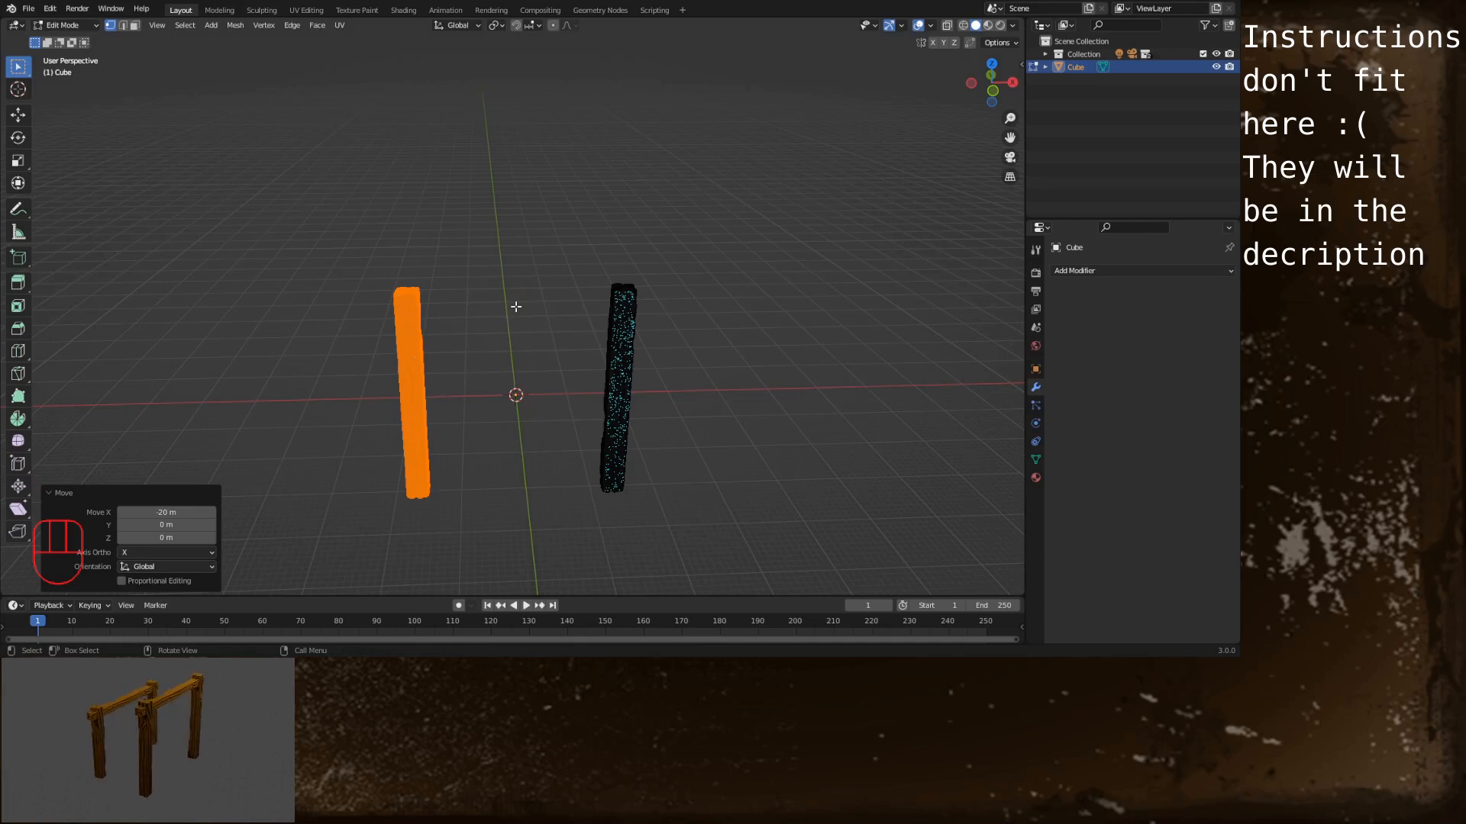
# In the front view, select both posts and raise them 20 m along Z
pyautogui.click(993, 90)
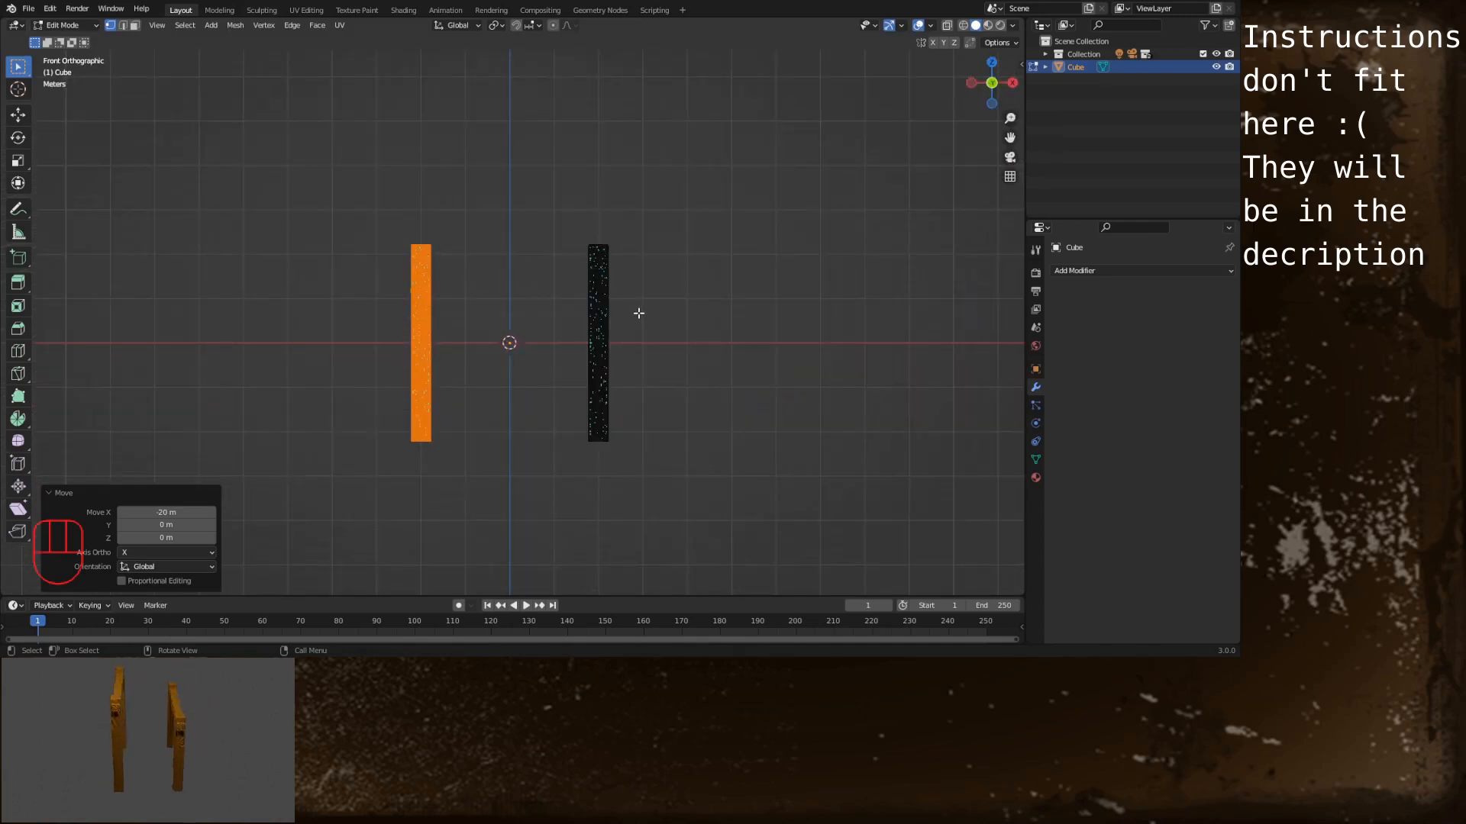
pyautogui.press('a')
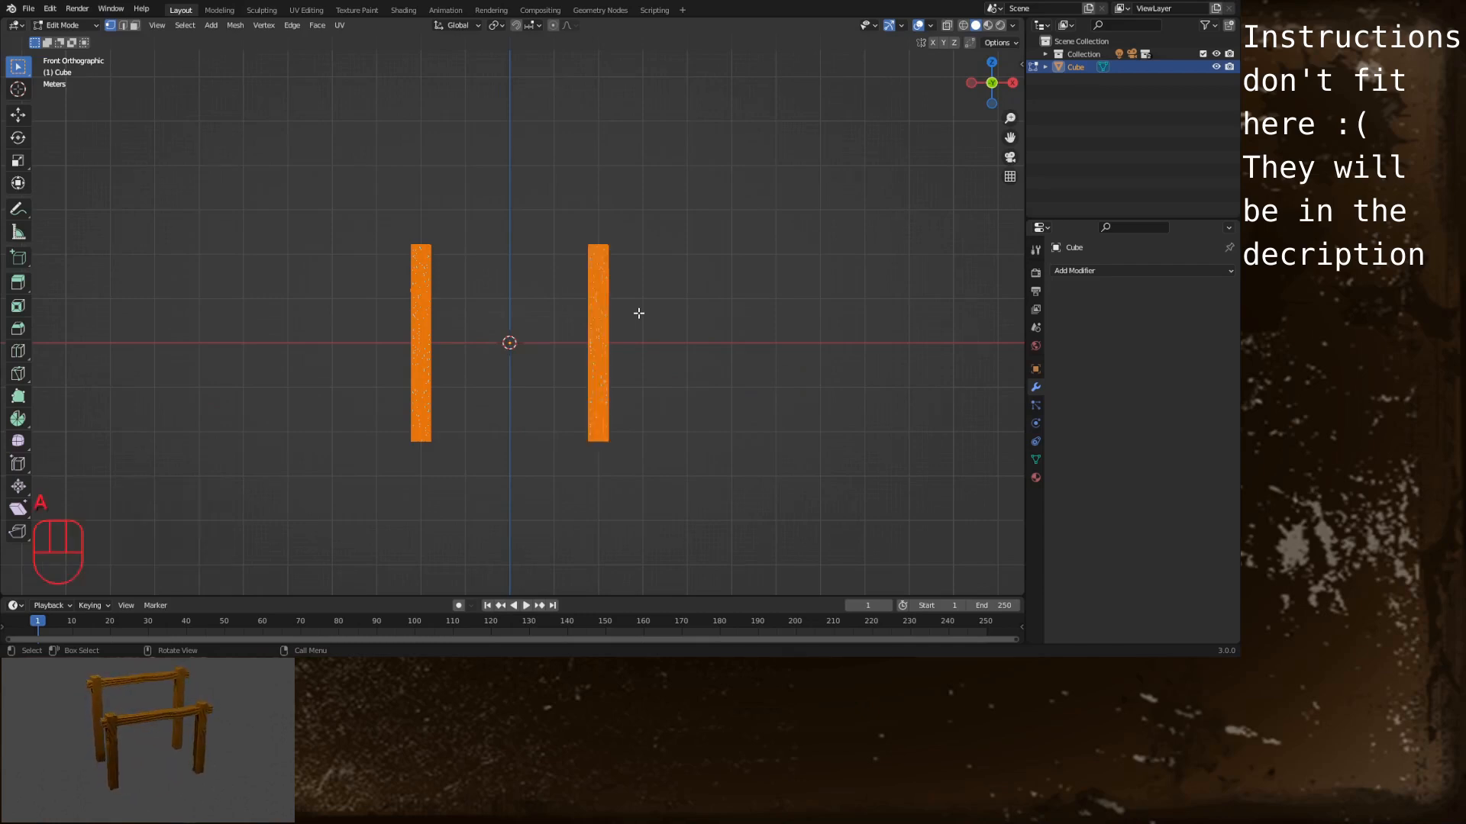
pyautogui.press('g')
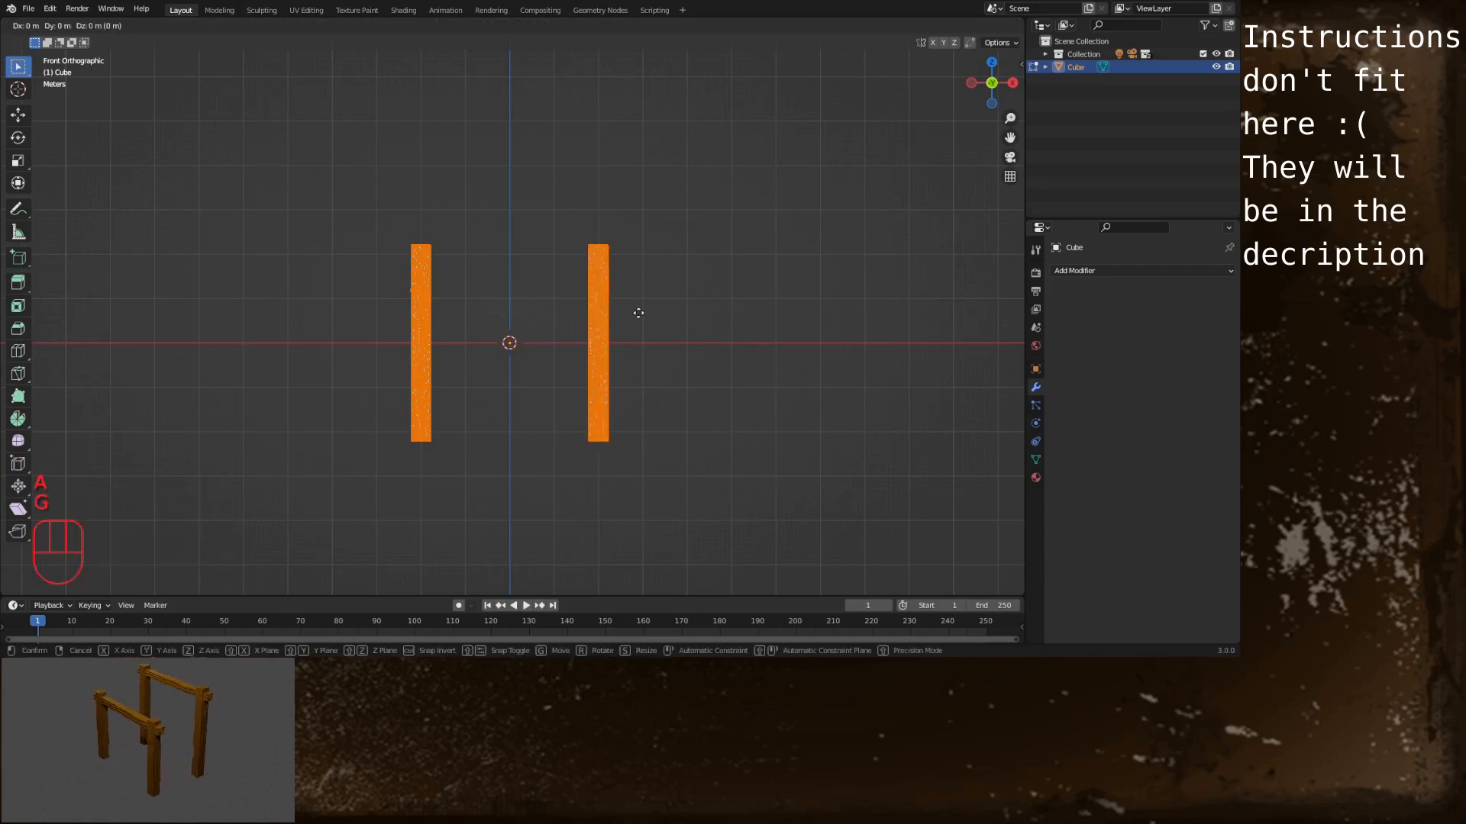
pyautogui.write('z')
pyautogui.write('20')
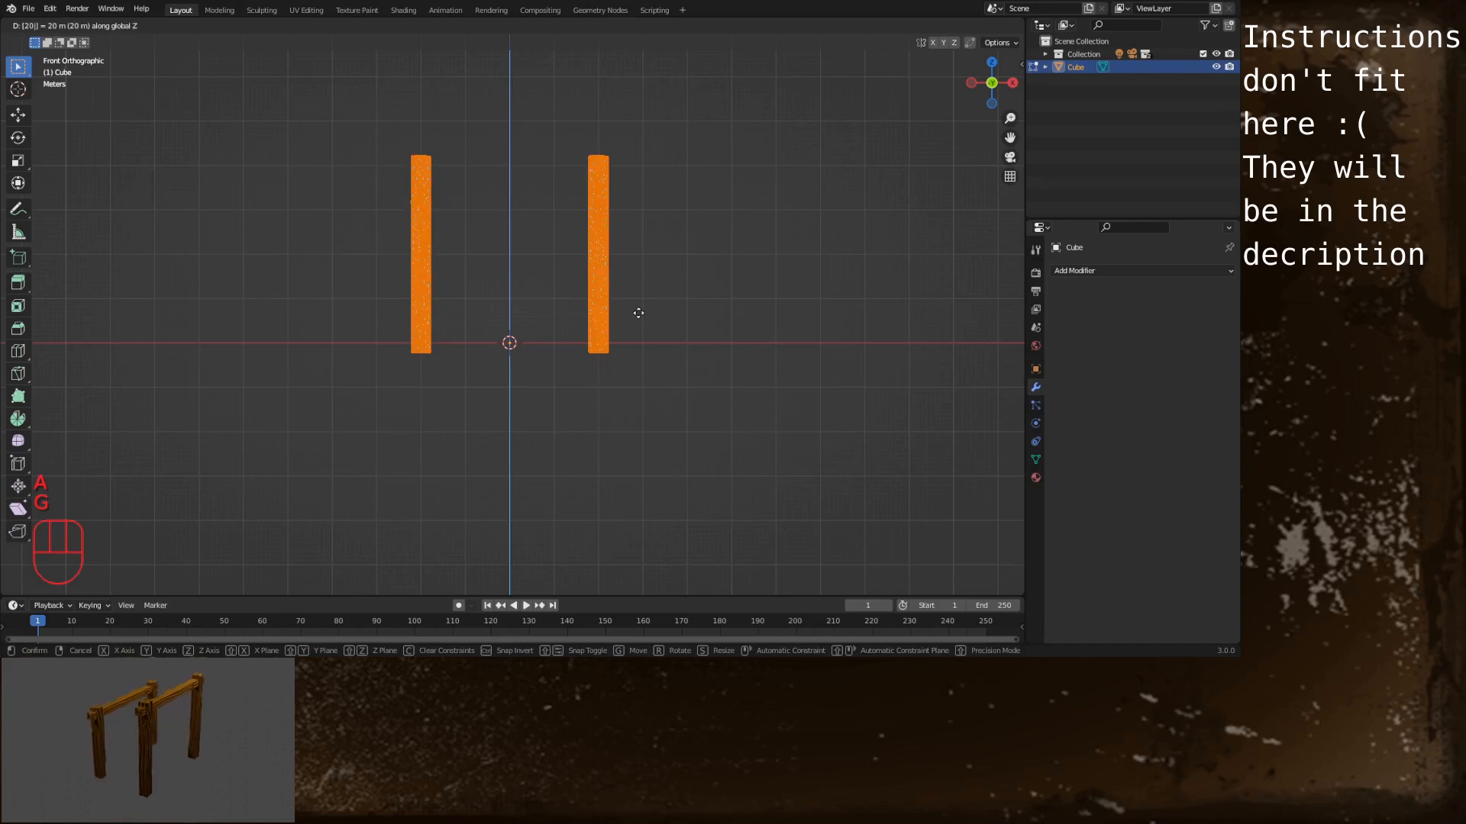
pyautogui.press('Return')
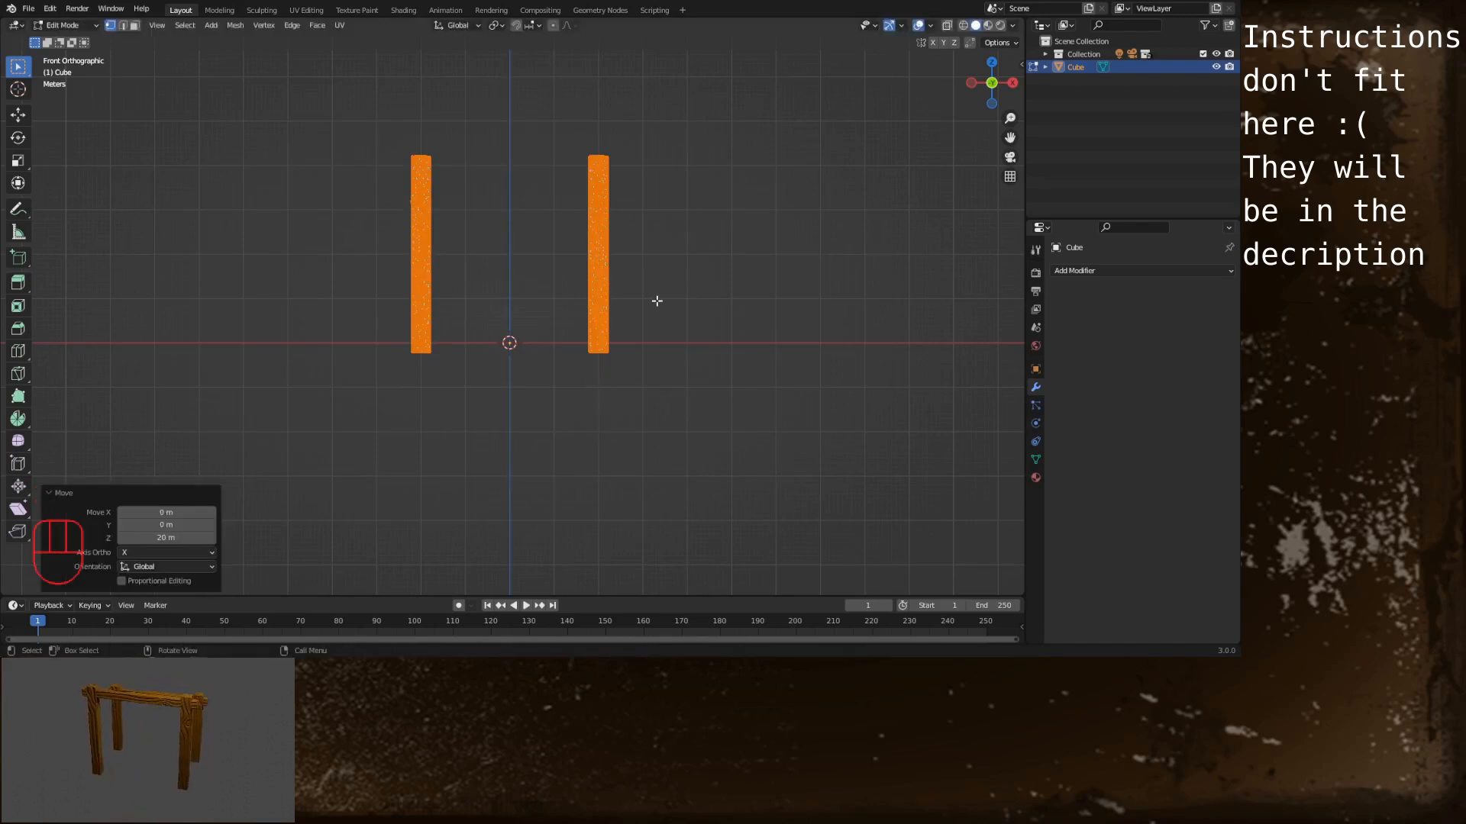
# In the top view, duplicate both posts and offset the copies 25 m along Y
pyautogui.click(992, 63)
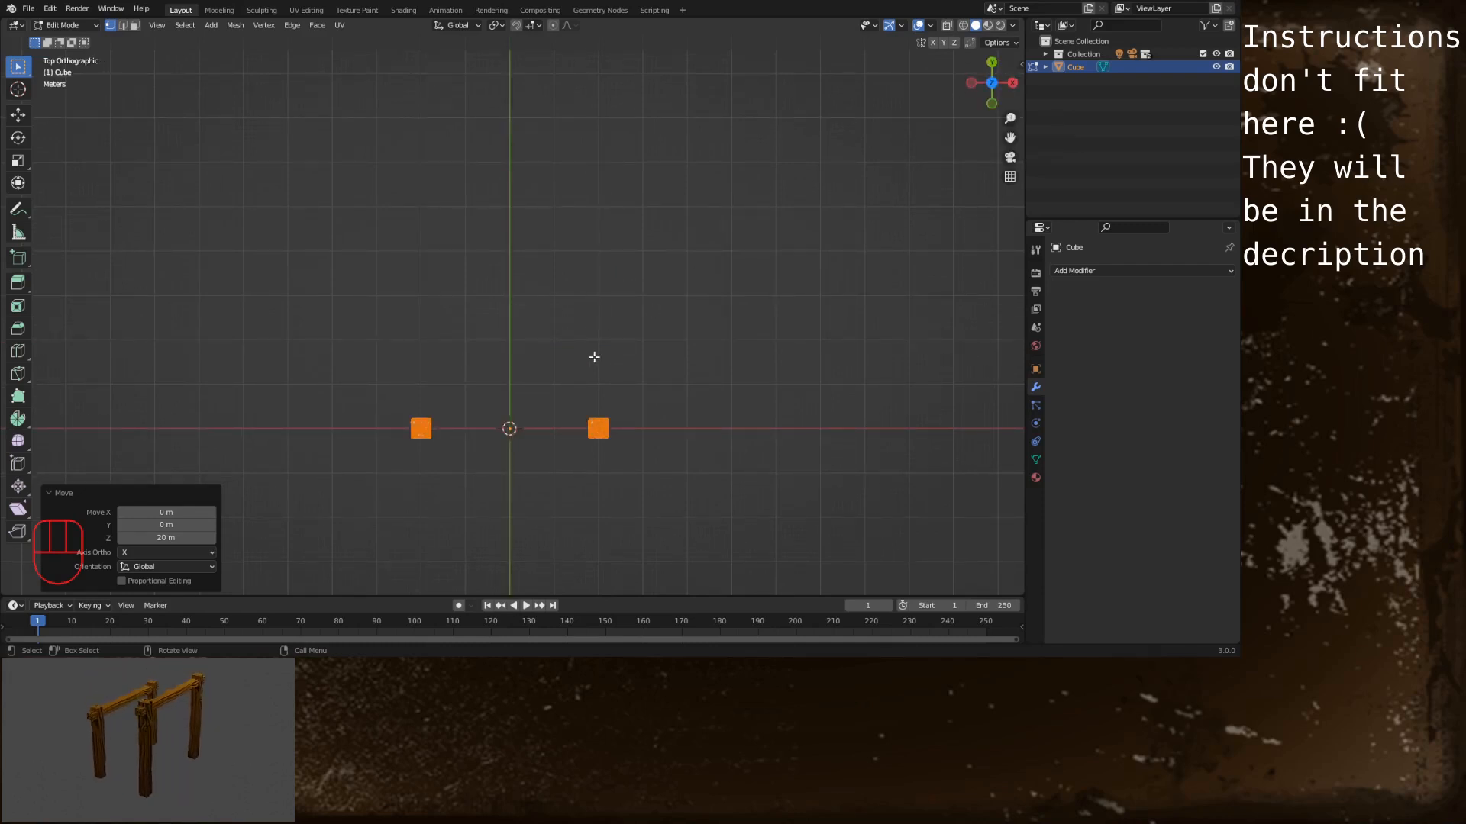
pyautogui.press('a')
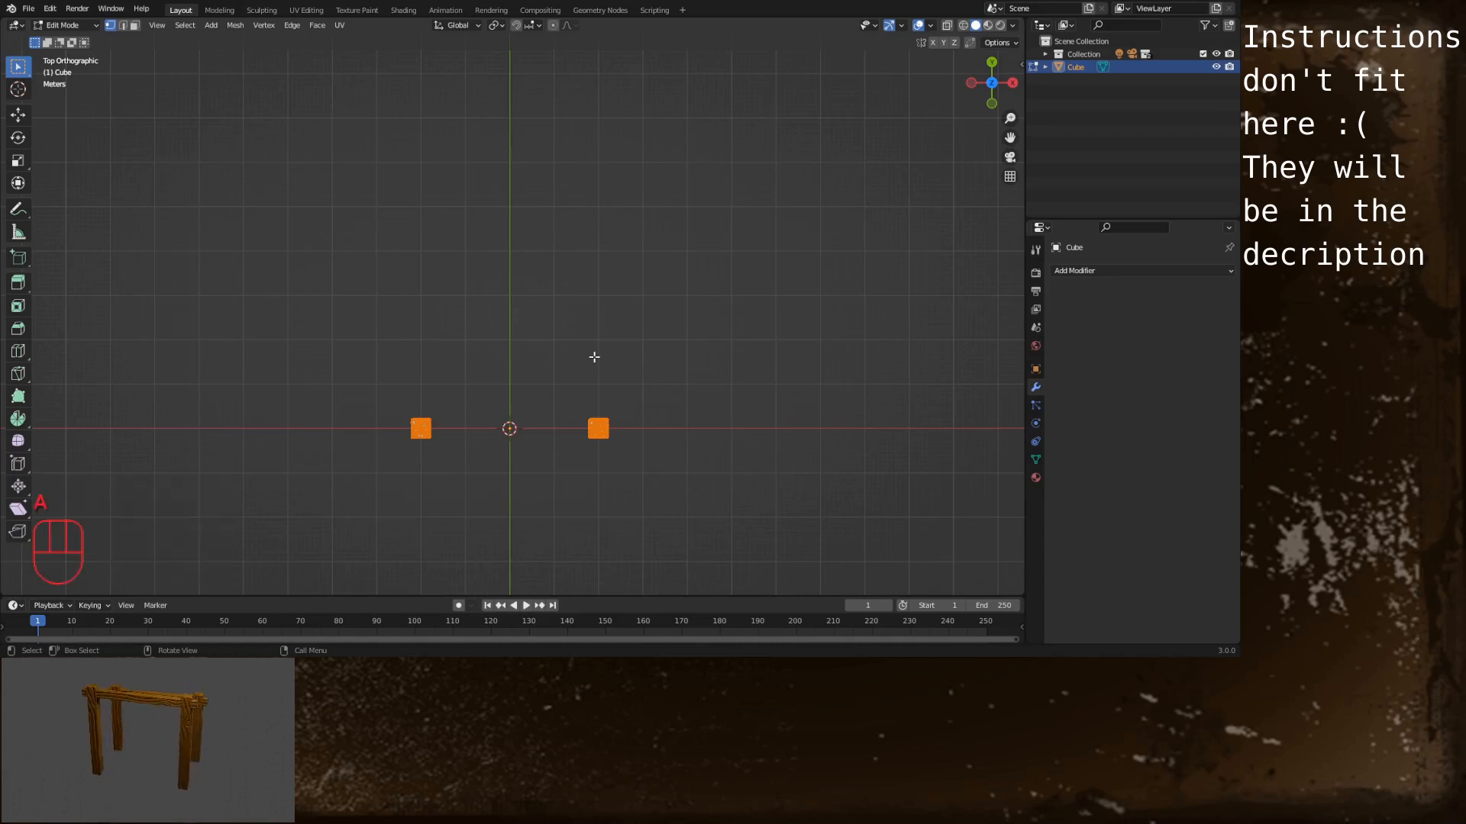
pyautogui.press('shift')
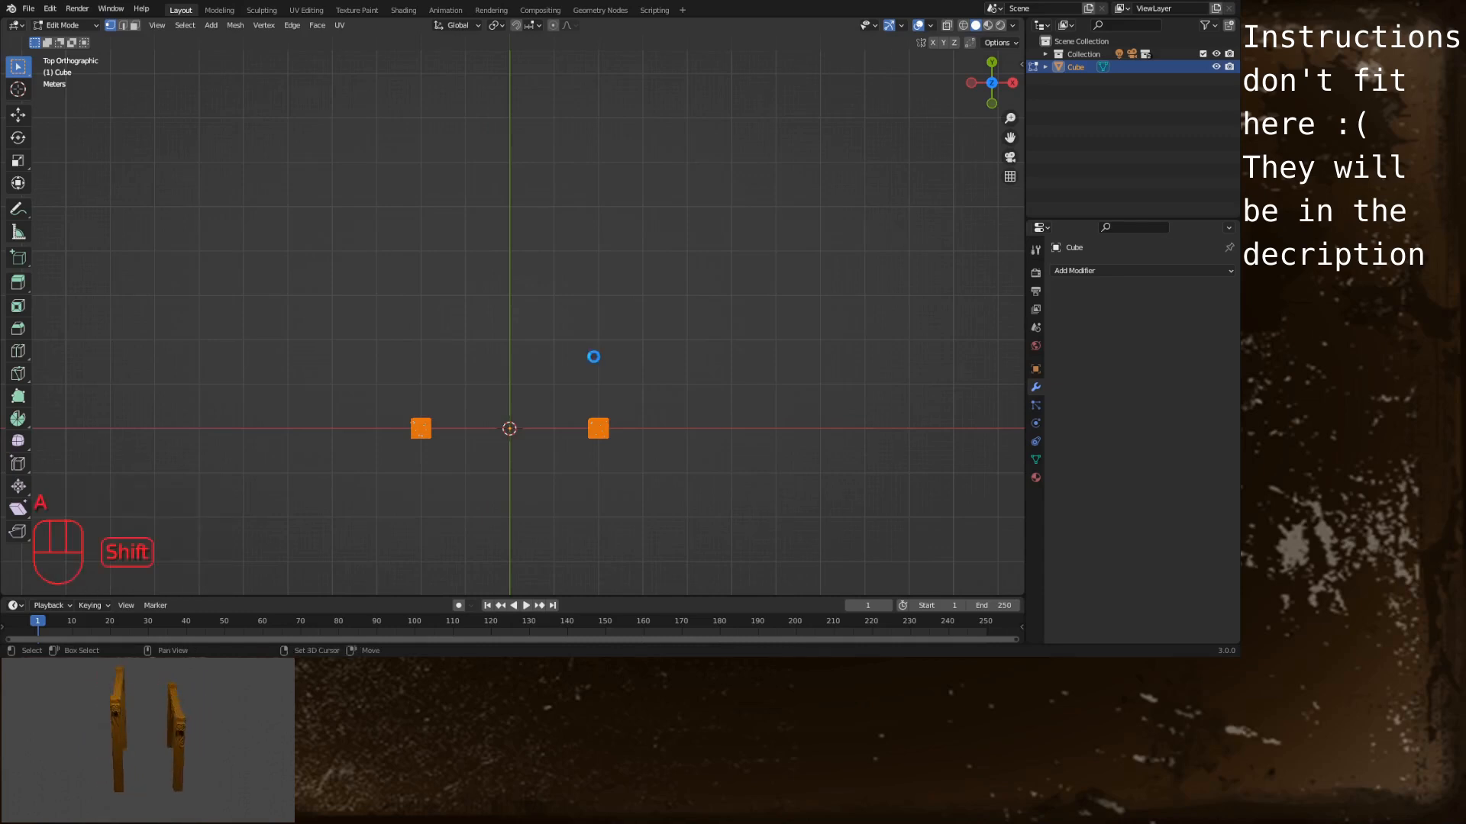
pyautogui.hotkey('shift', 'd')
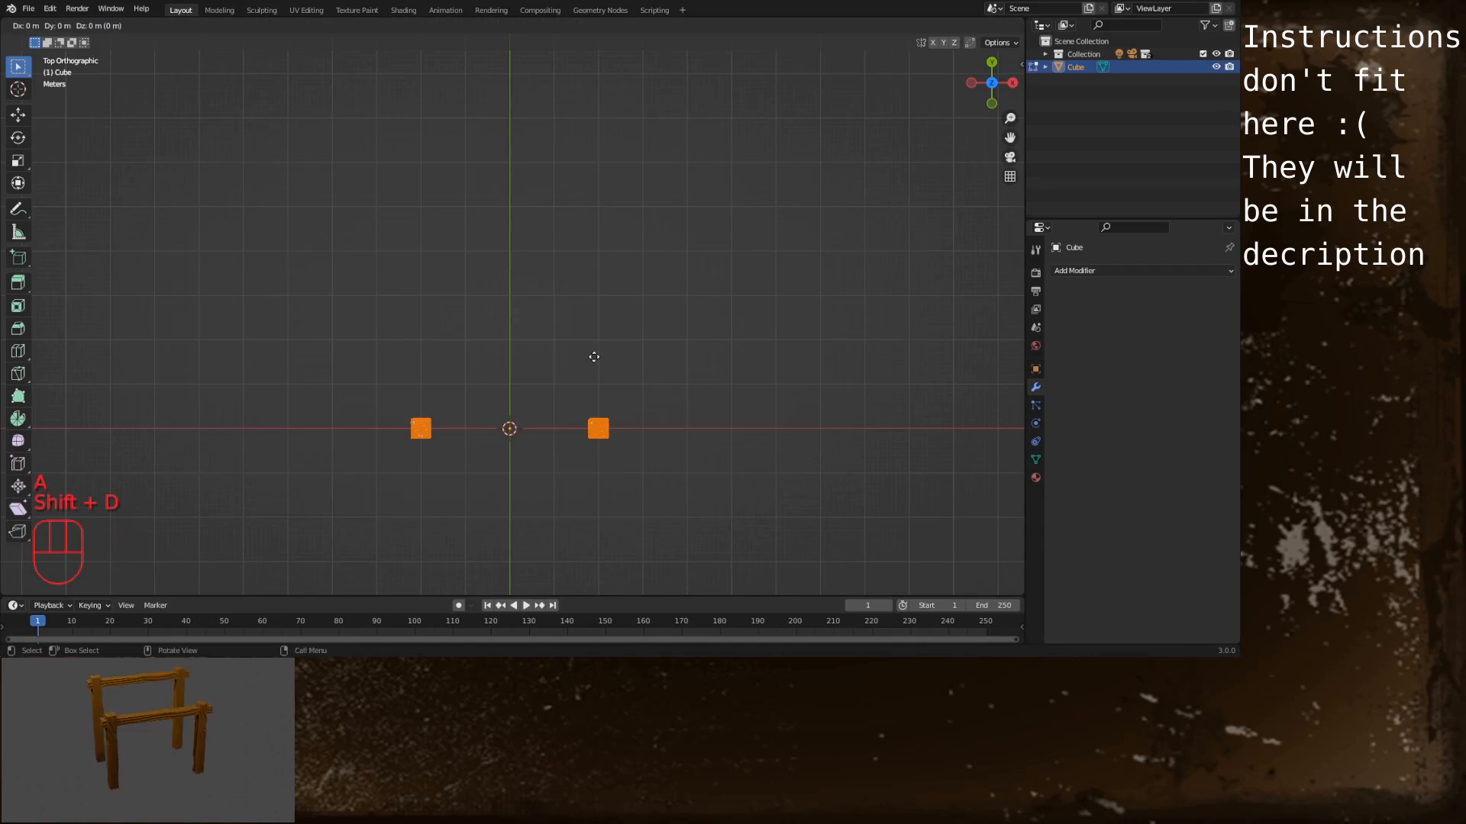
pyautogui.write('y')
pyautogui.write('25')
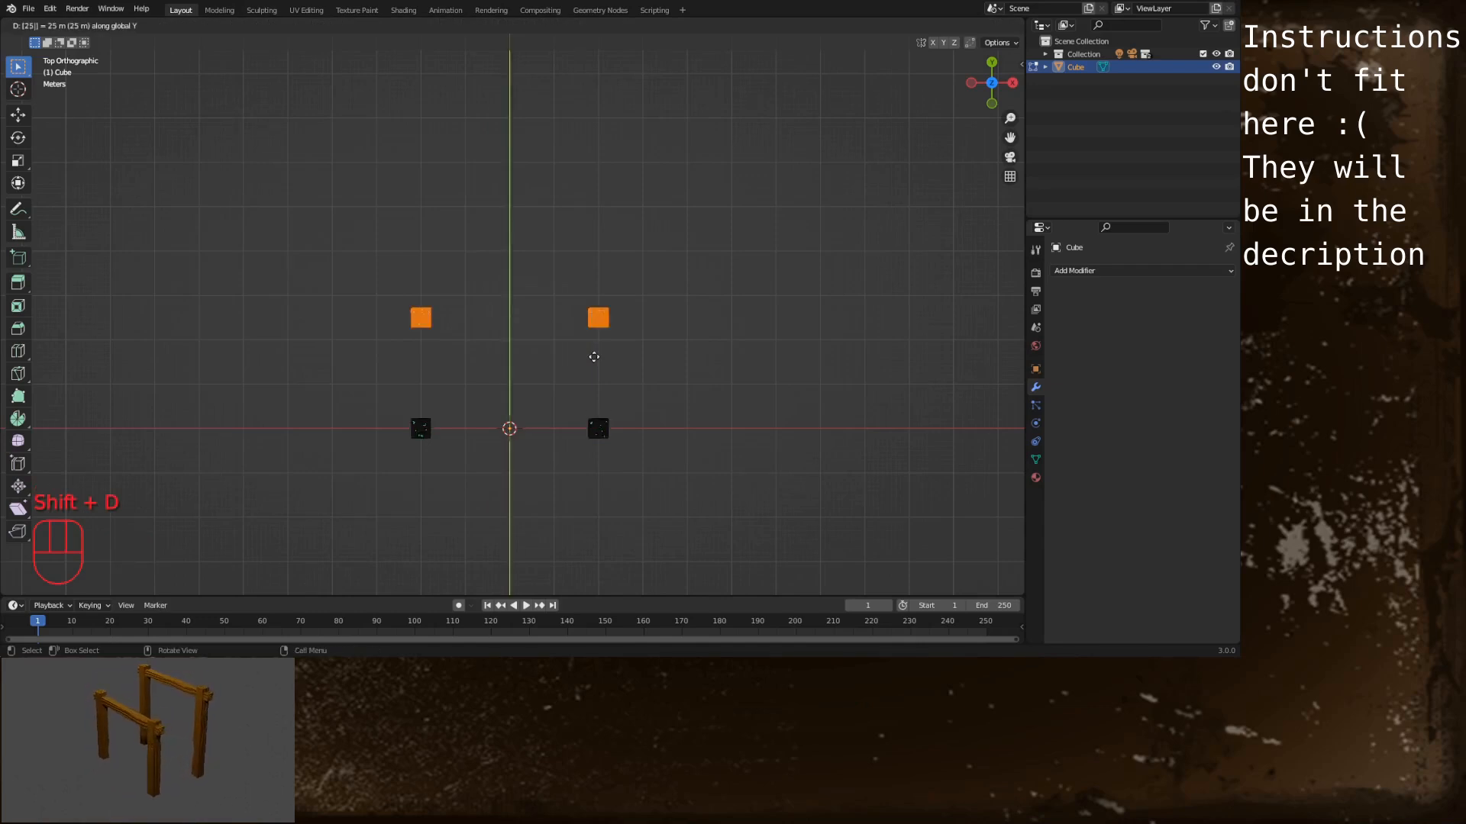
pyautogui.press('Return')
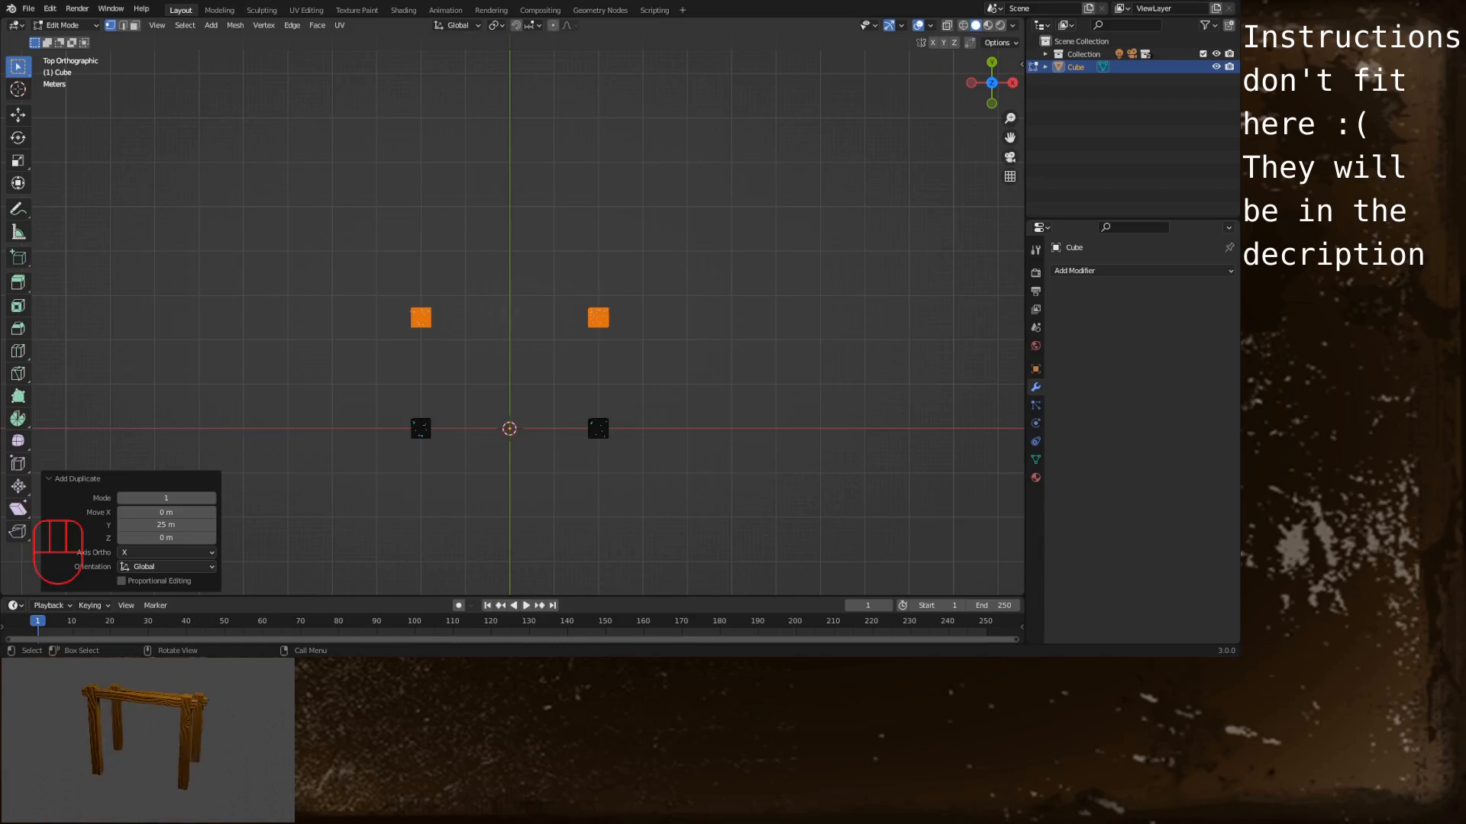
# Select only the linked geometry of the front post on the negative X side and rotate it 90° about the vertical axis
pyautogui.click(706, 278)
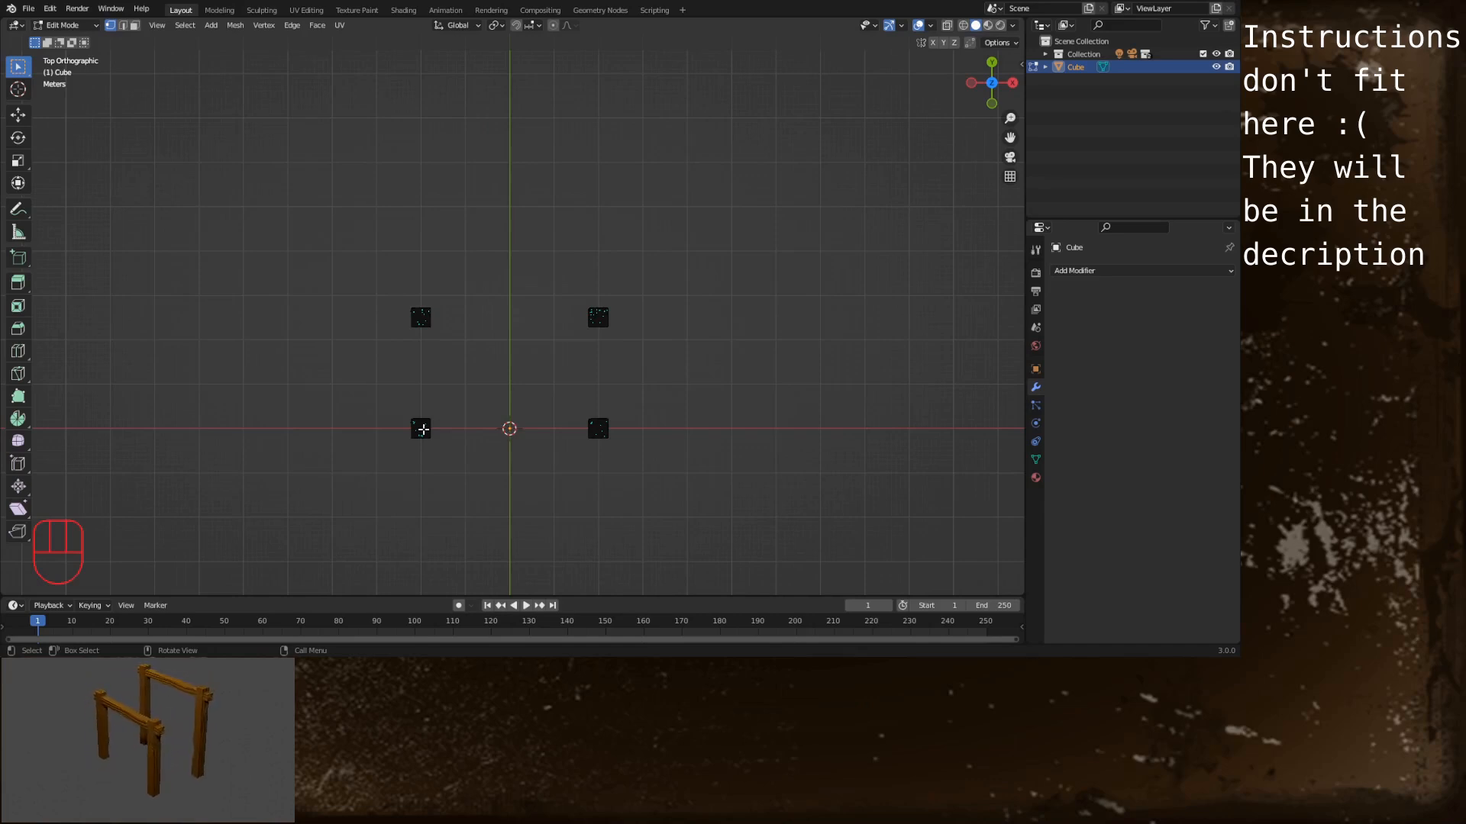
pyautogui.press('l')
pyautogui.press('r')
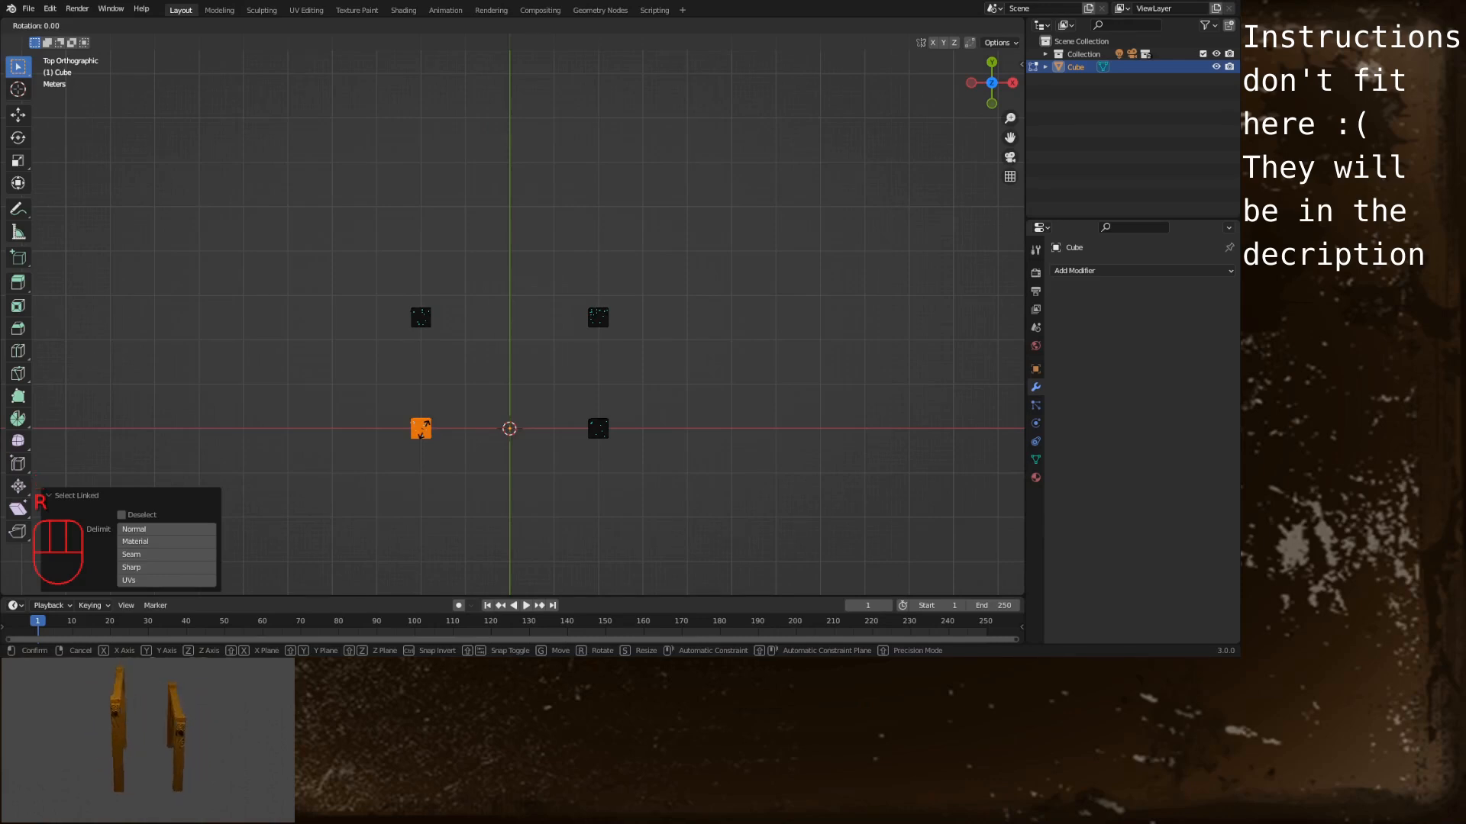
pyautogui.write('90')
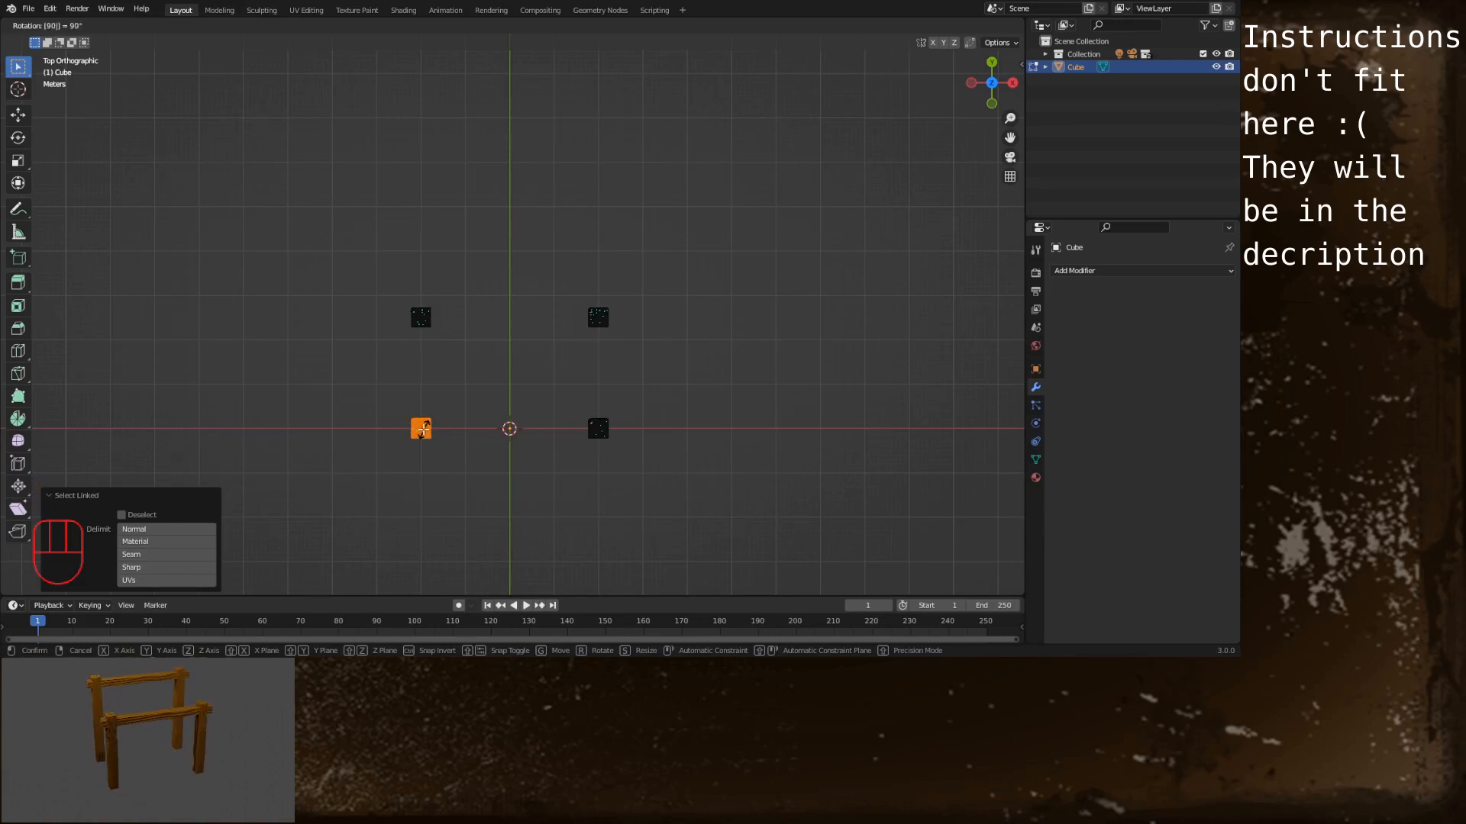
pyautogui.press('Return')
# Select only the rear post on the negative X side and rotate it 180° about the vertical axis
pyautogui.click(494, 242)
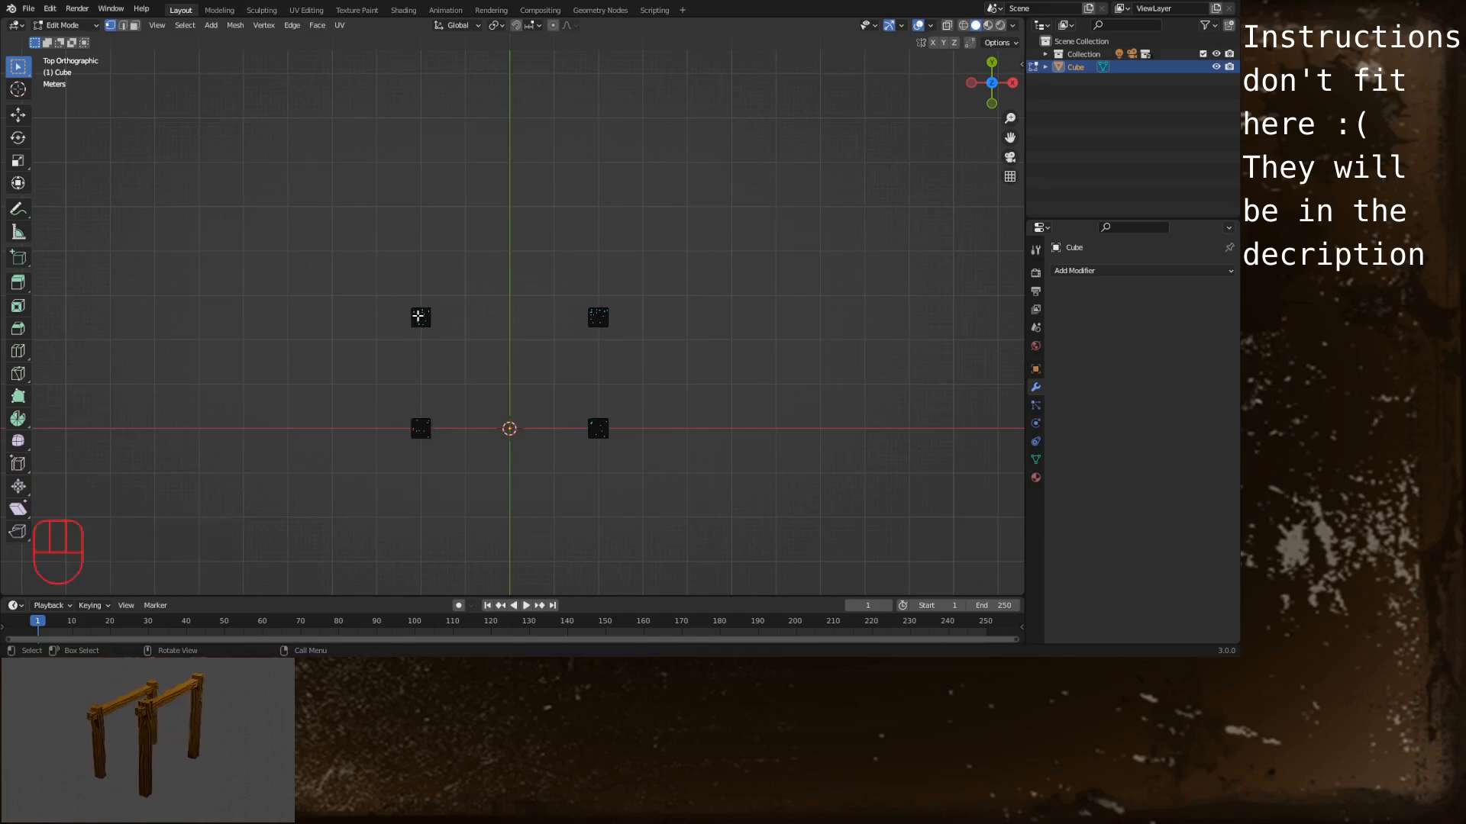
pyautogui.press('l')
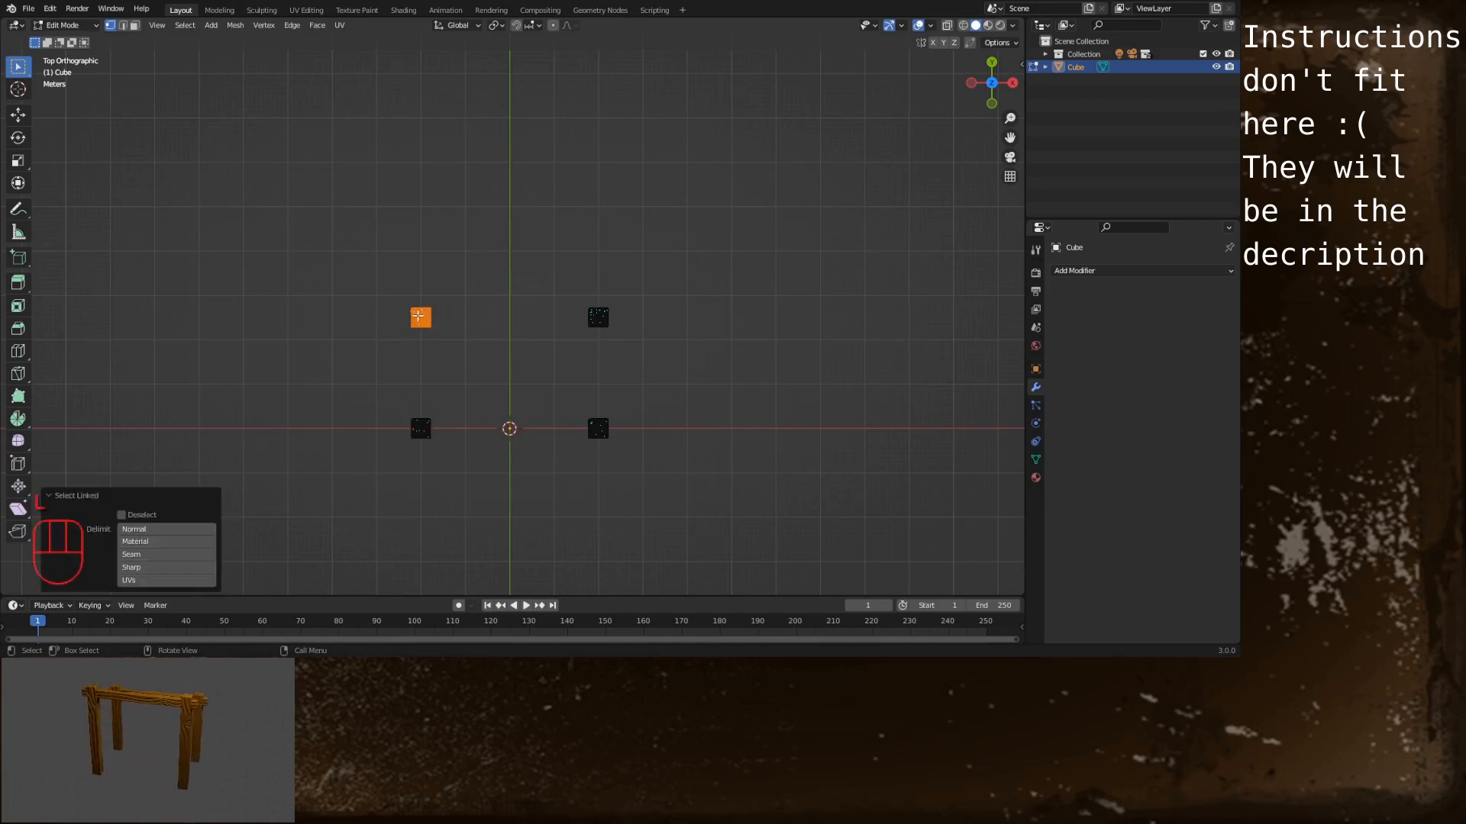
pyautogui.write('r180')
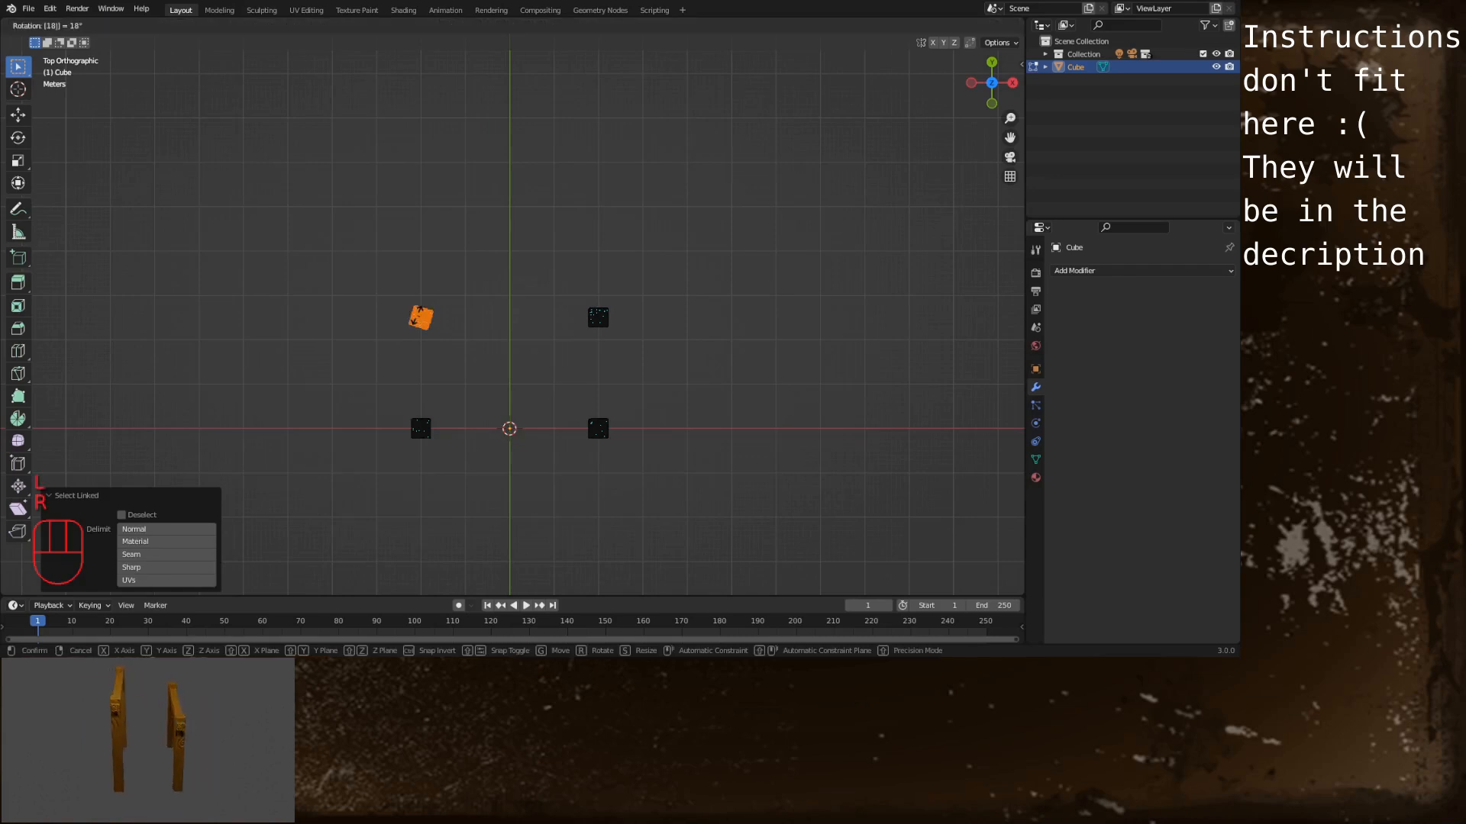
pyautogui.press('Return')
# Select only the rear post on the positive X side and rotate it 270° about the vertical axis
pyautogui.click(554, 208)
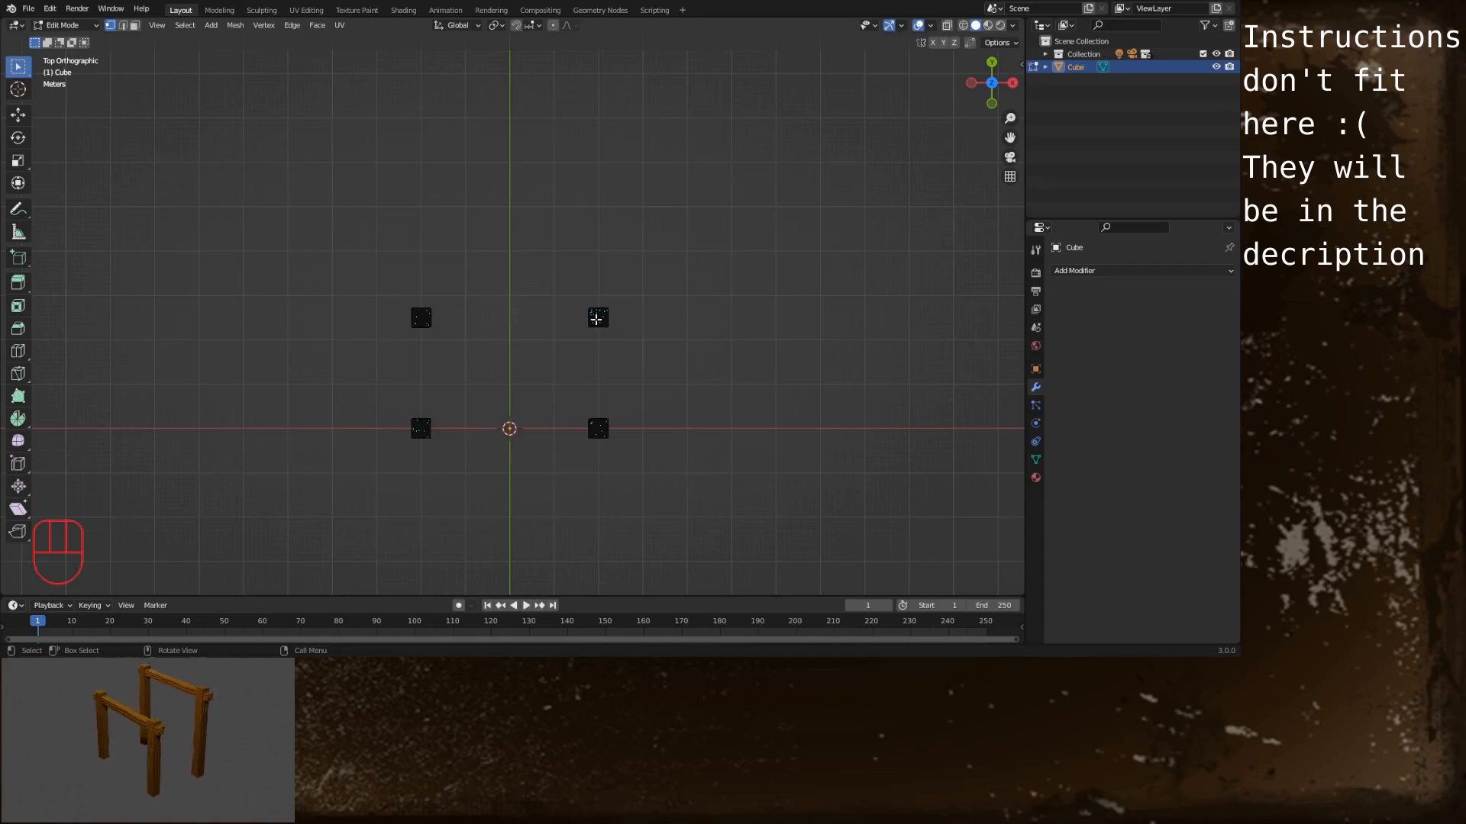
pyautogui.press('l')
pyautogui.write('r')
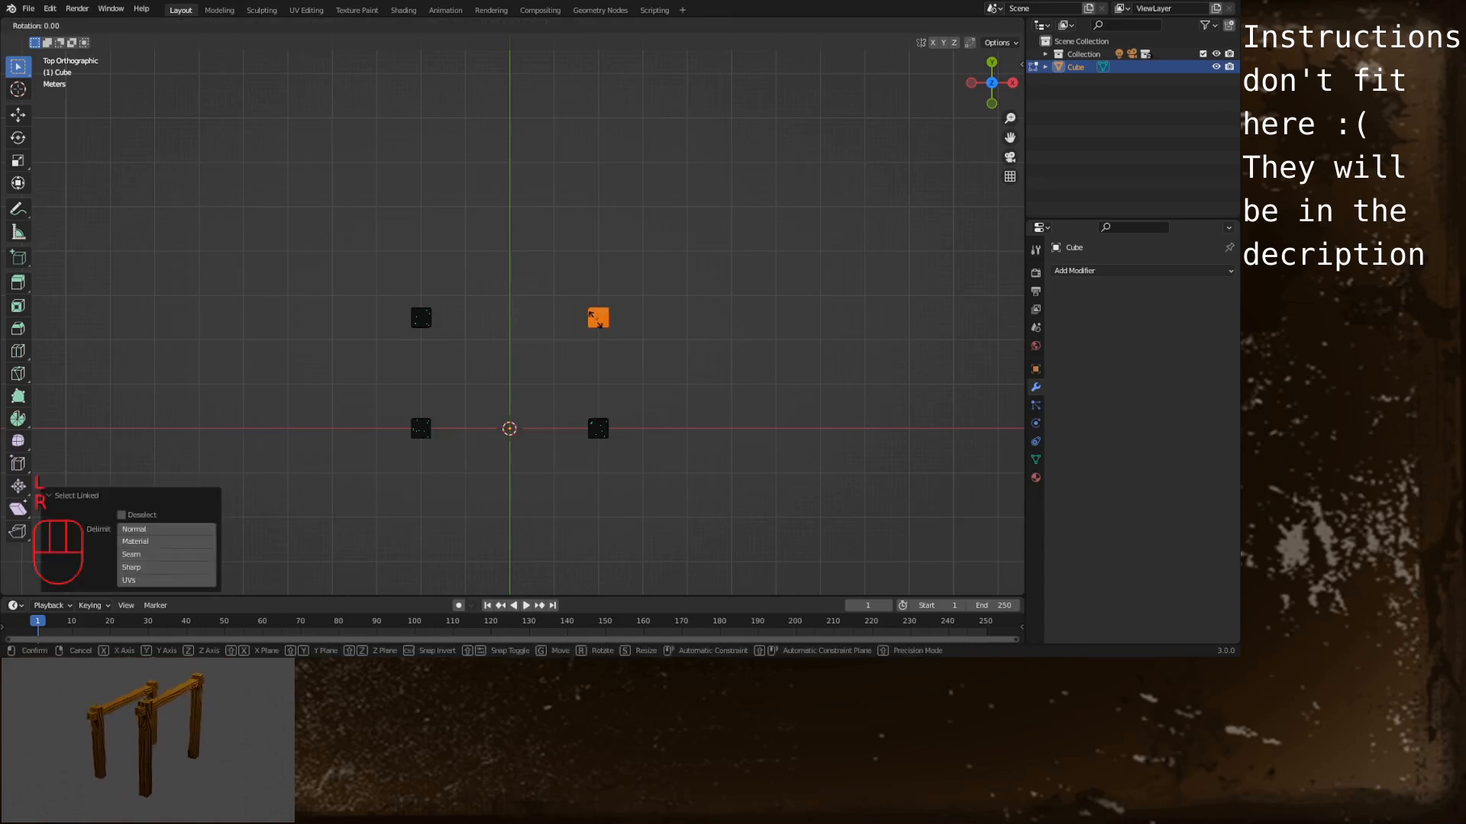
pyautogui.write('27')
pyautogui.write('0')
pyautogui.press('Return')
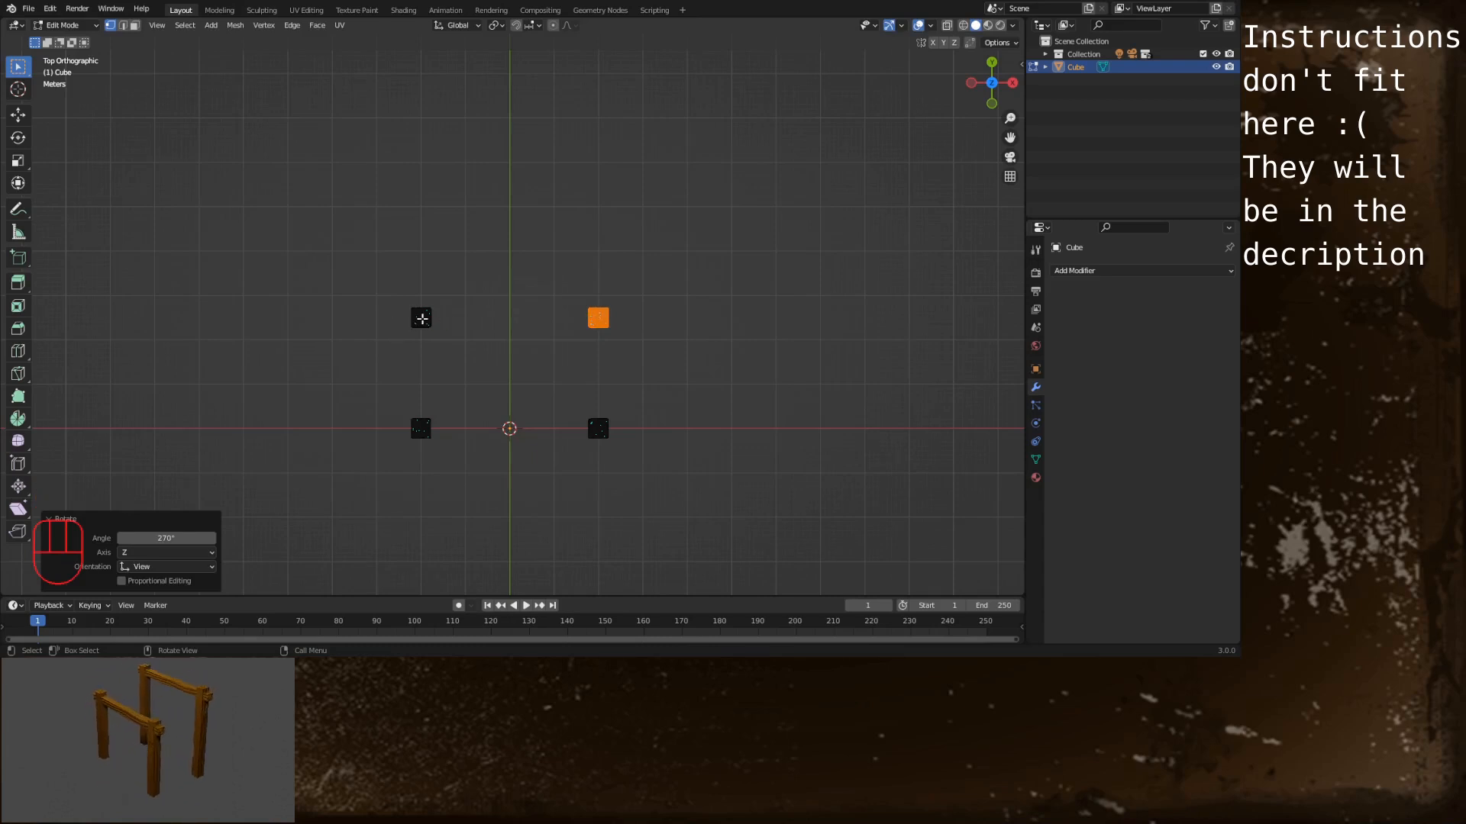
# Add the other rear post to the selection and, in the right view, move both rear posts -8 m along Z
pyautogui.press('l')
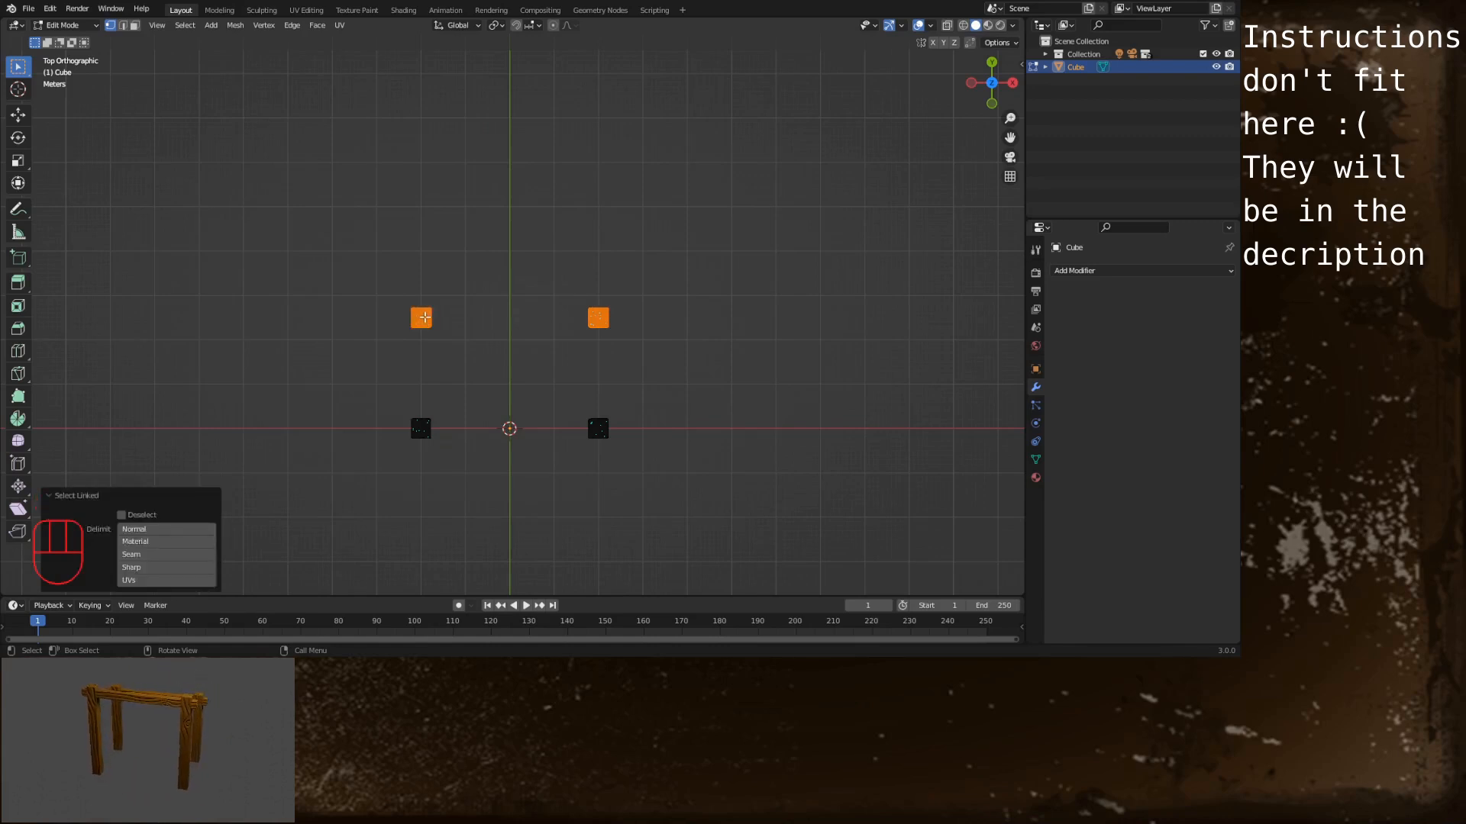
pyautogui.click(1012, 83)
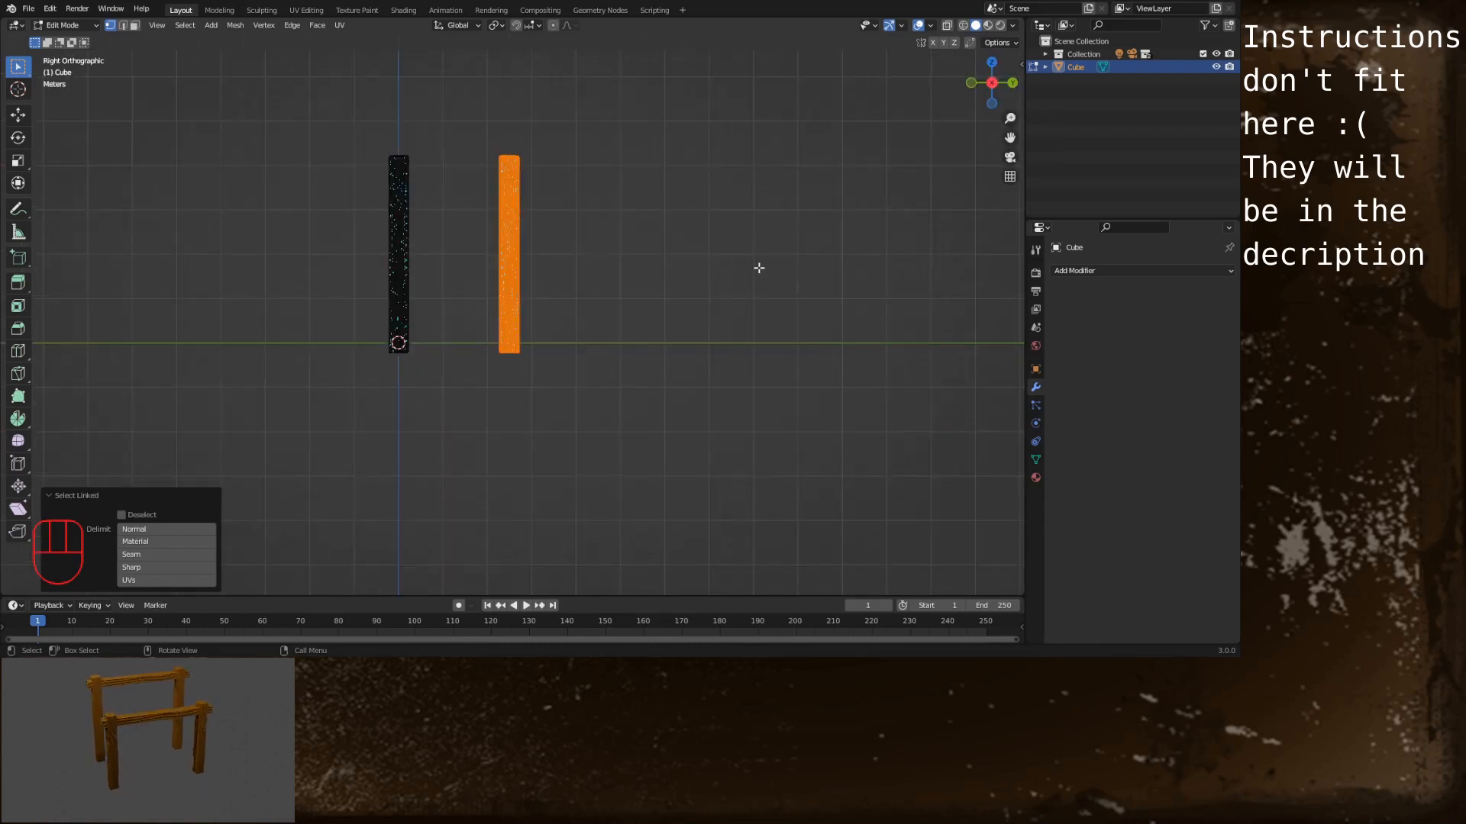
pyautogui.press('g')
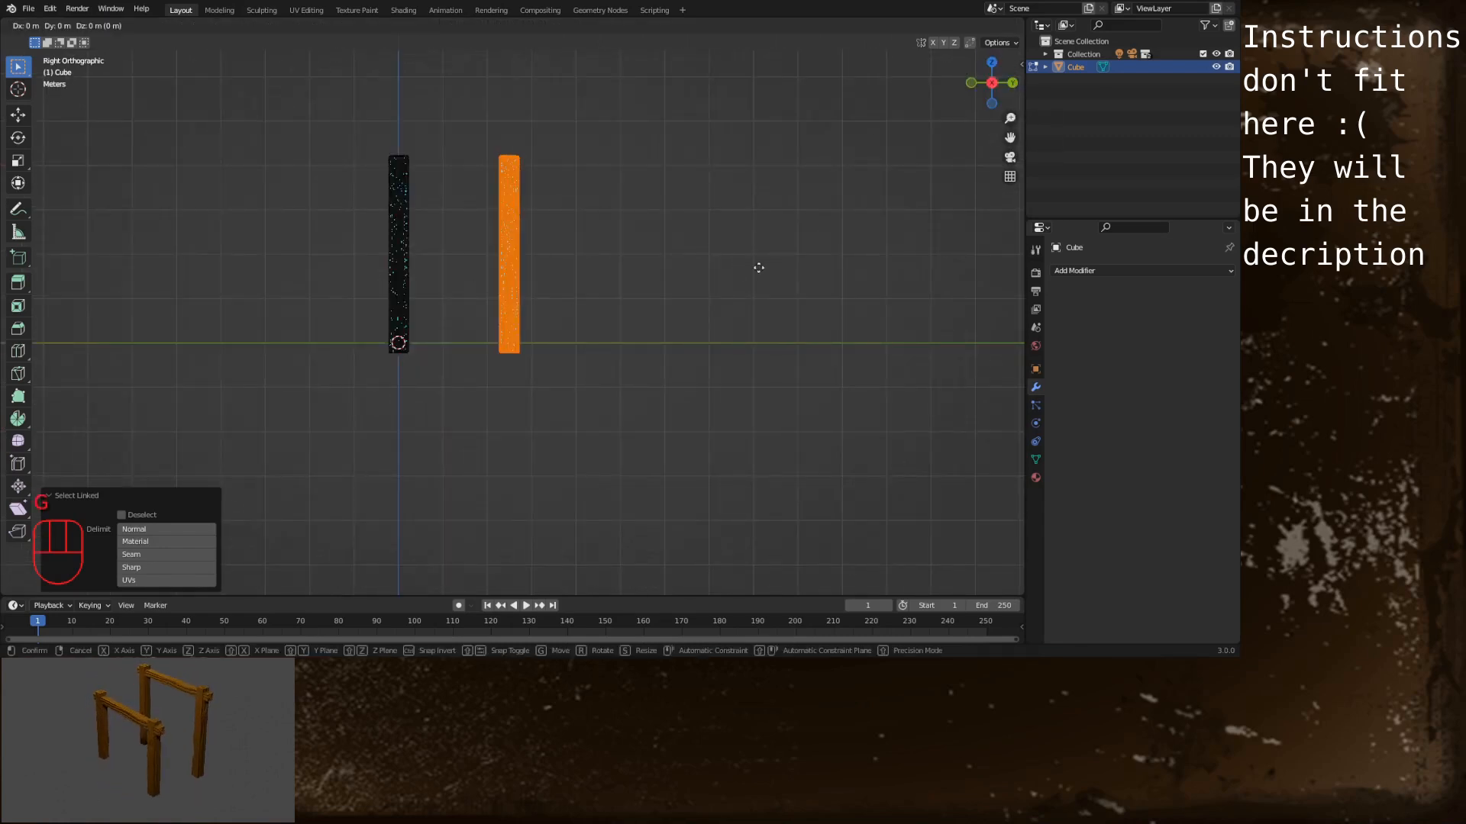
pyautogui.press('z')
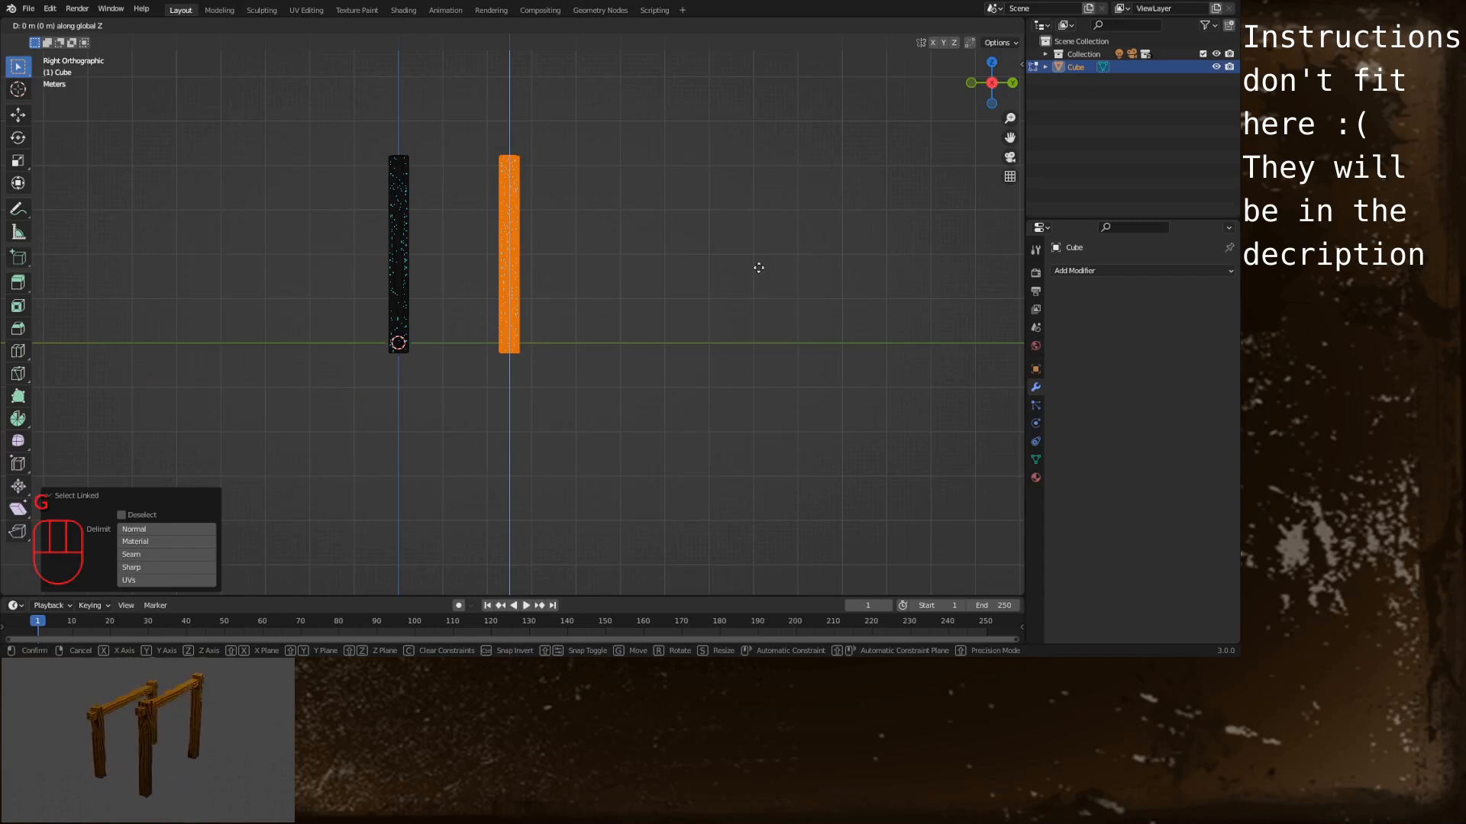
pyautogui.write('-8')
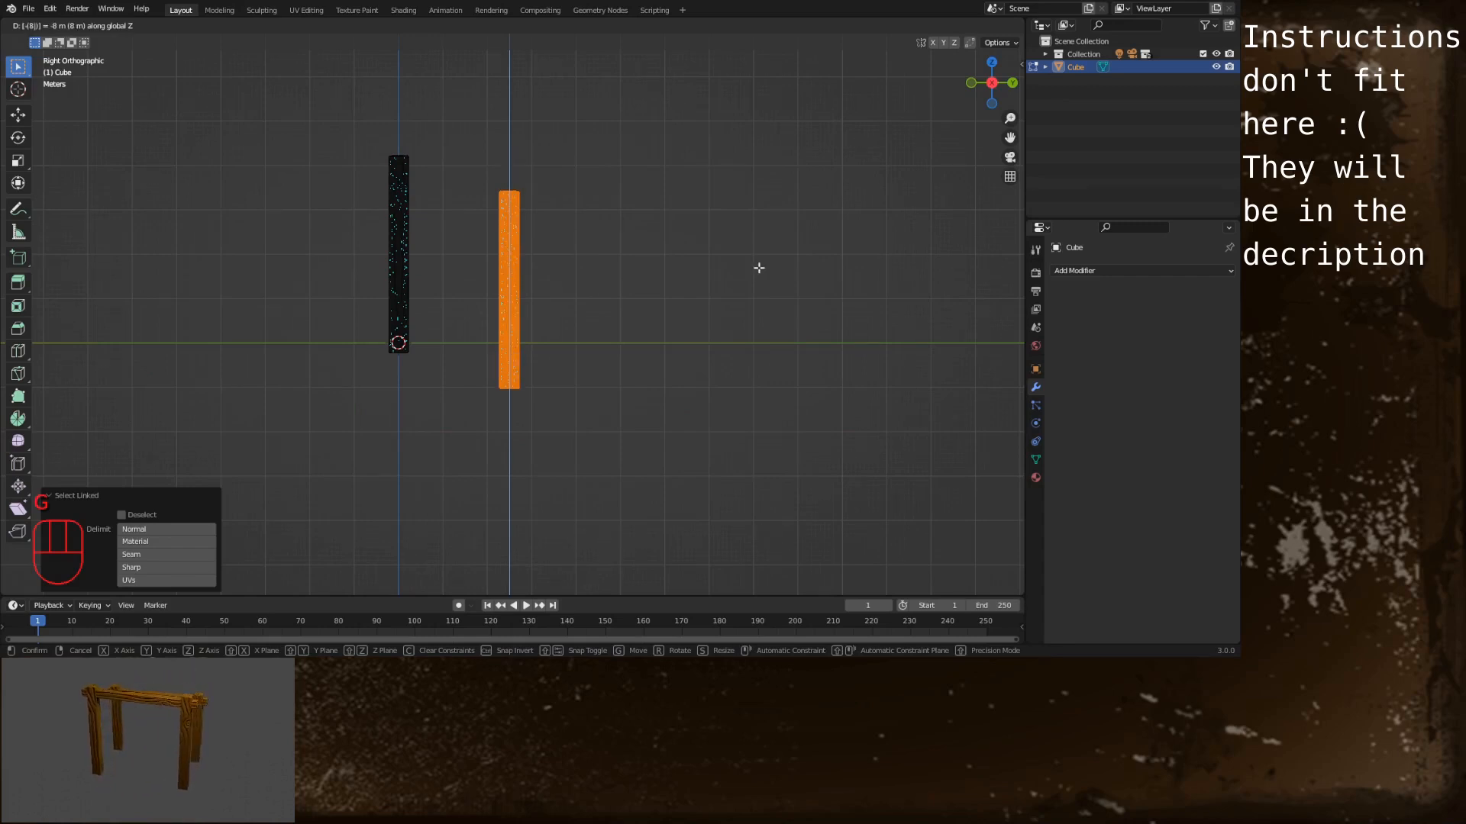
pyautogui.press('Return')
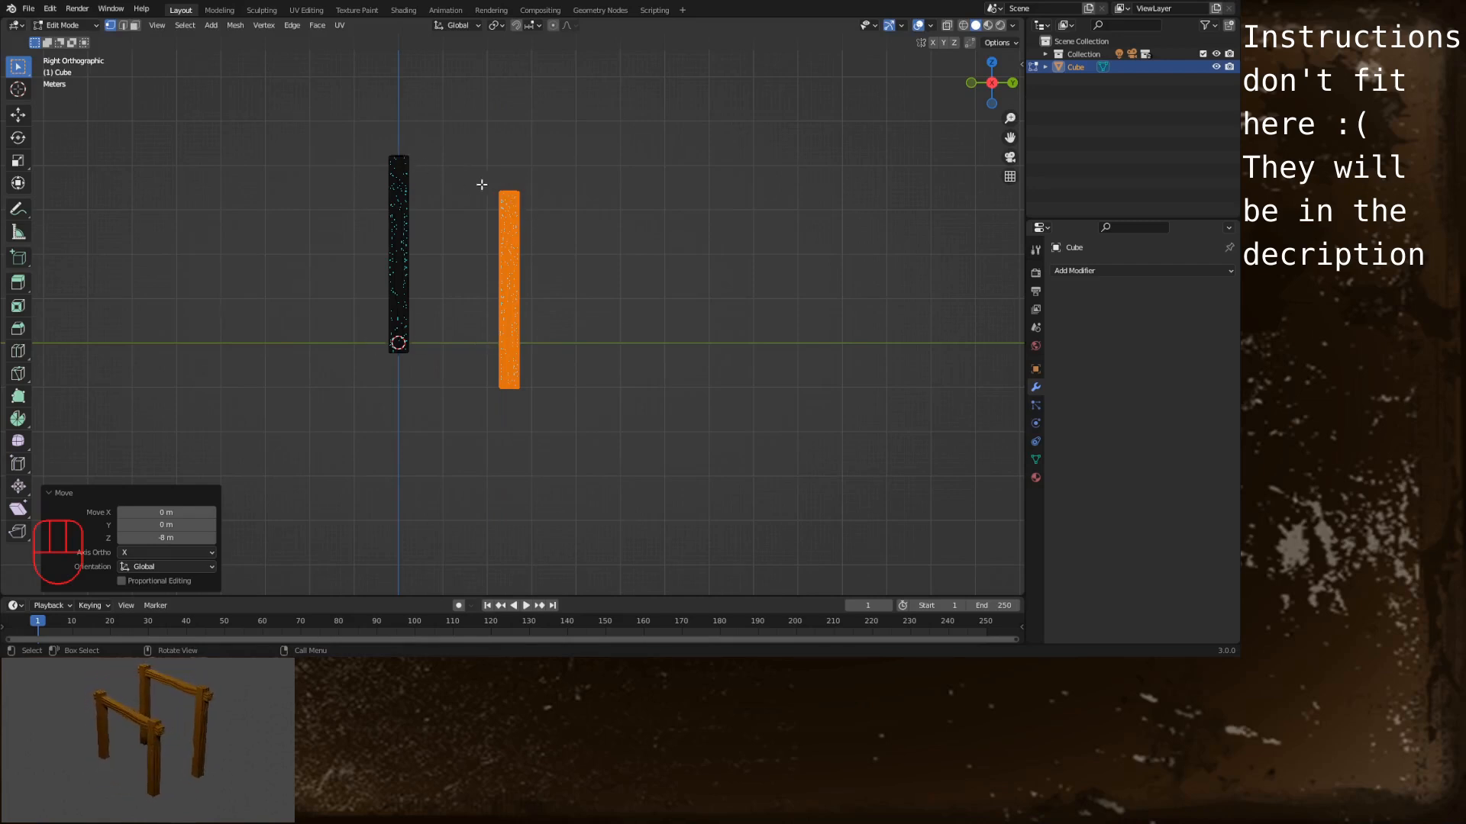
# Duplicate the front post on the positive X side in place, separate the copy into its own object, and return to Object Mode
pyautogui.moveTo(496, 231); pyautogui.dragTo(694, 359, button='middle')
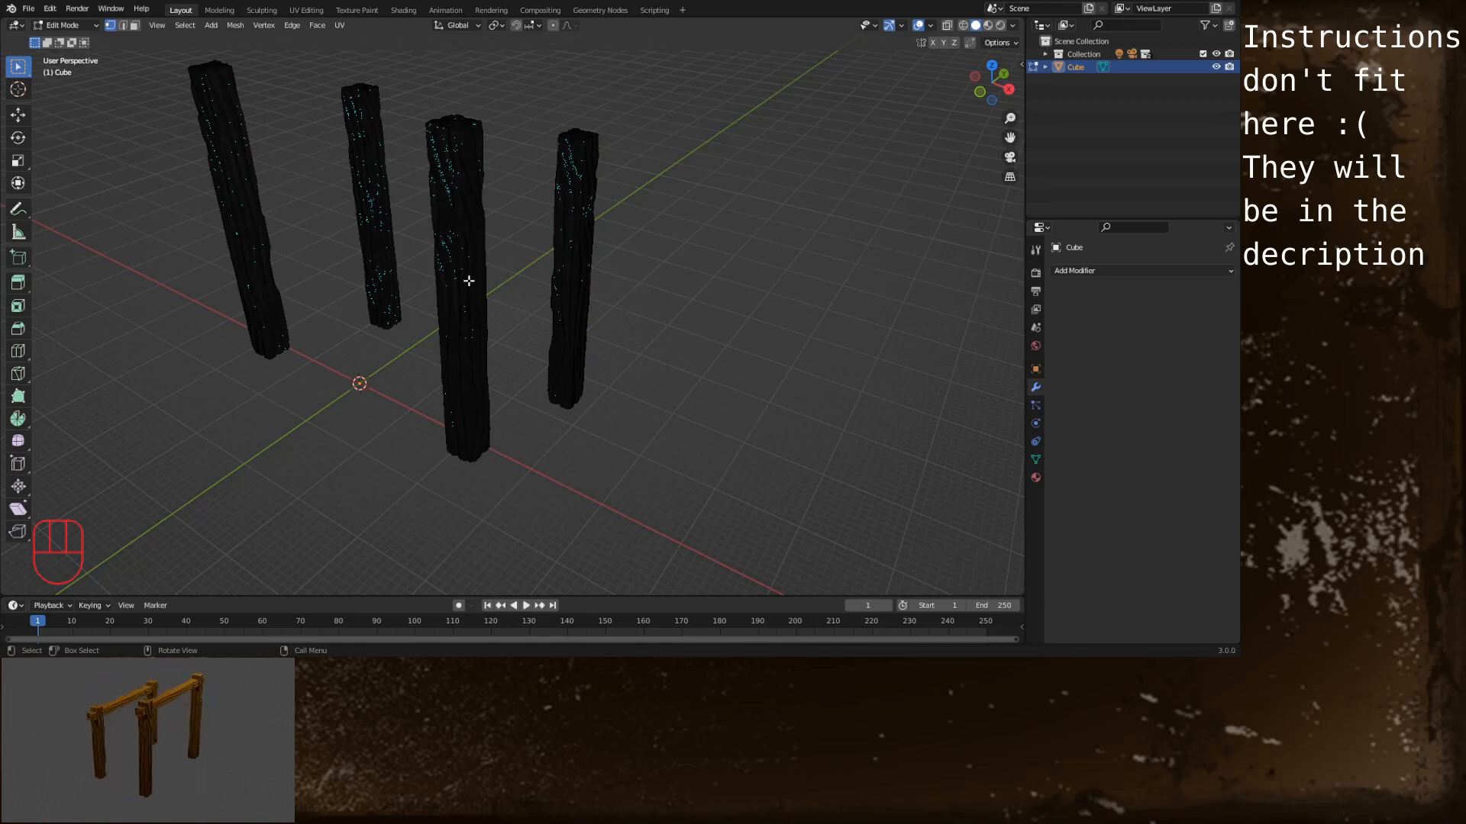
pyautogui.press('l')
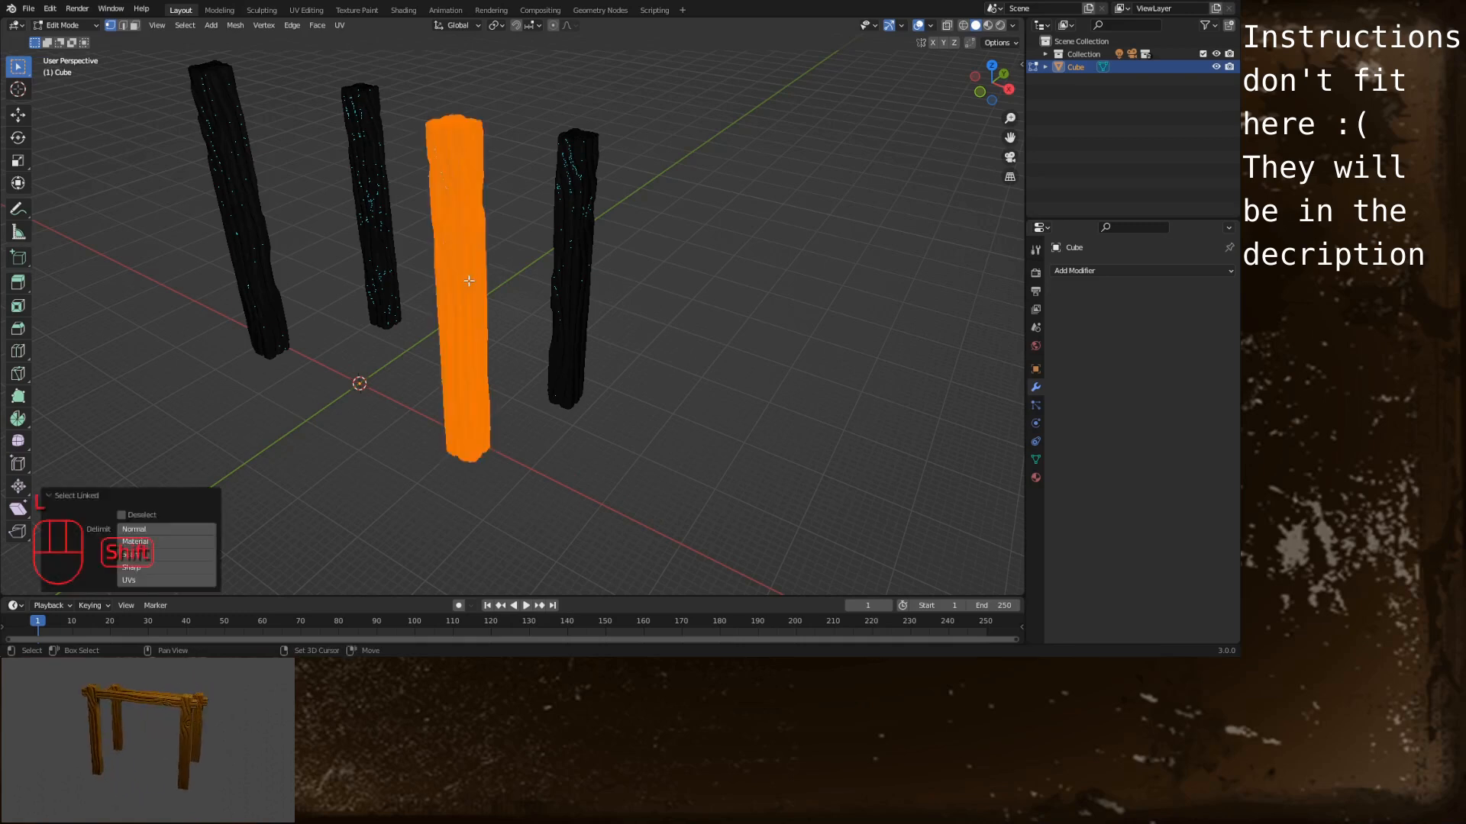
pyautogui.hotkey('shift', 'd')
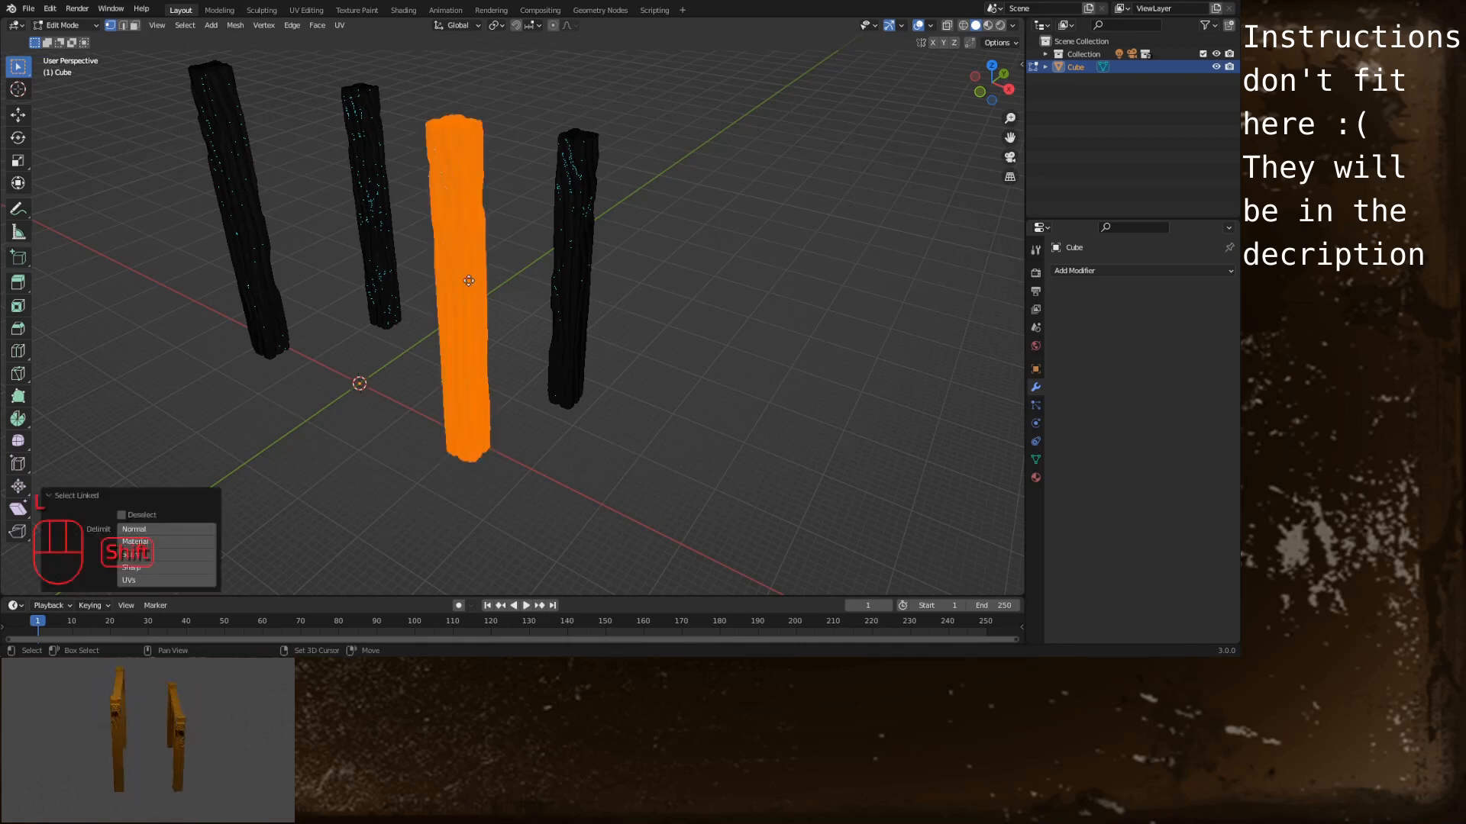
pyautogui.hotkey('shift', 'd')
pyautogui.rightClick(469, 281)
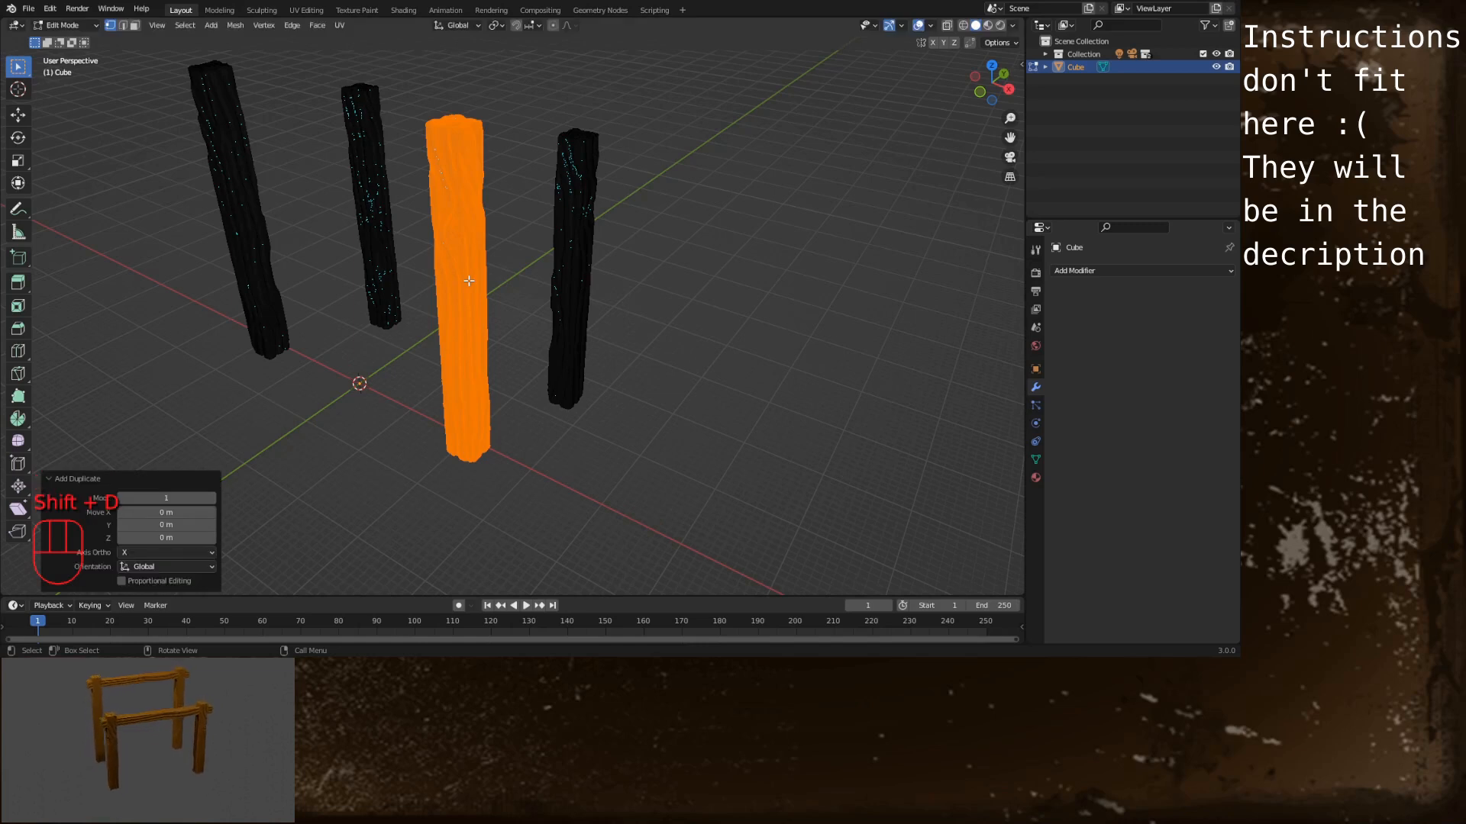
pyautogui.press('p')
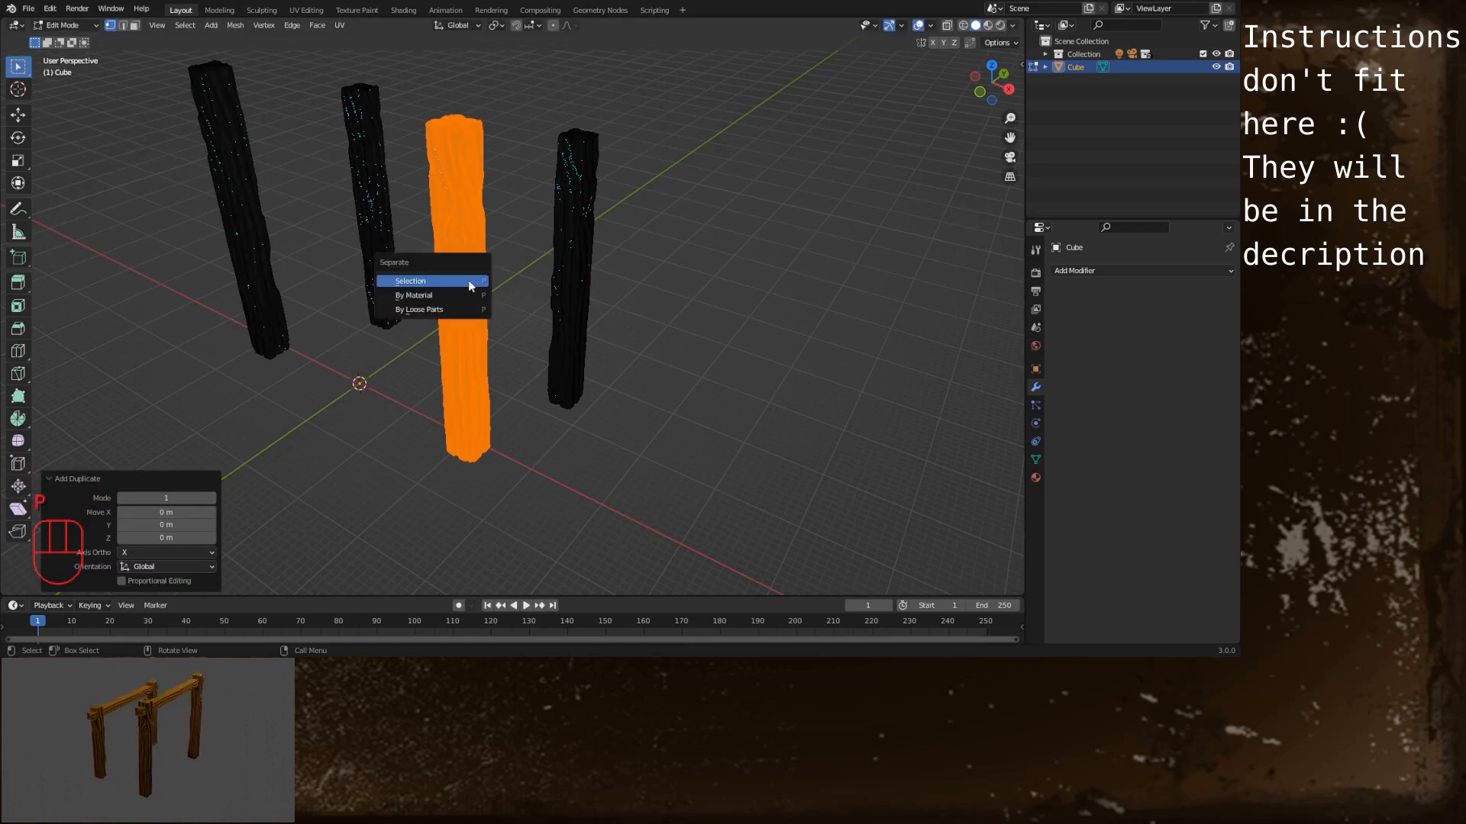
pyautogui.click(469, 282)
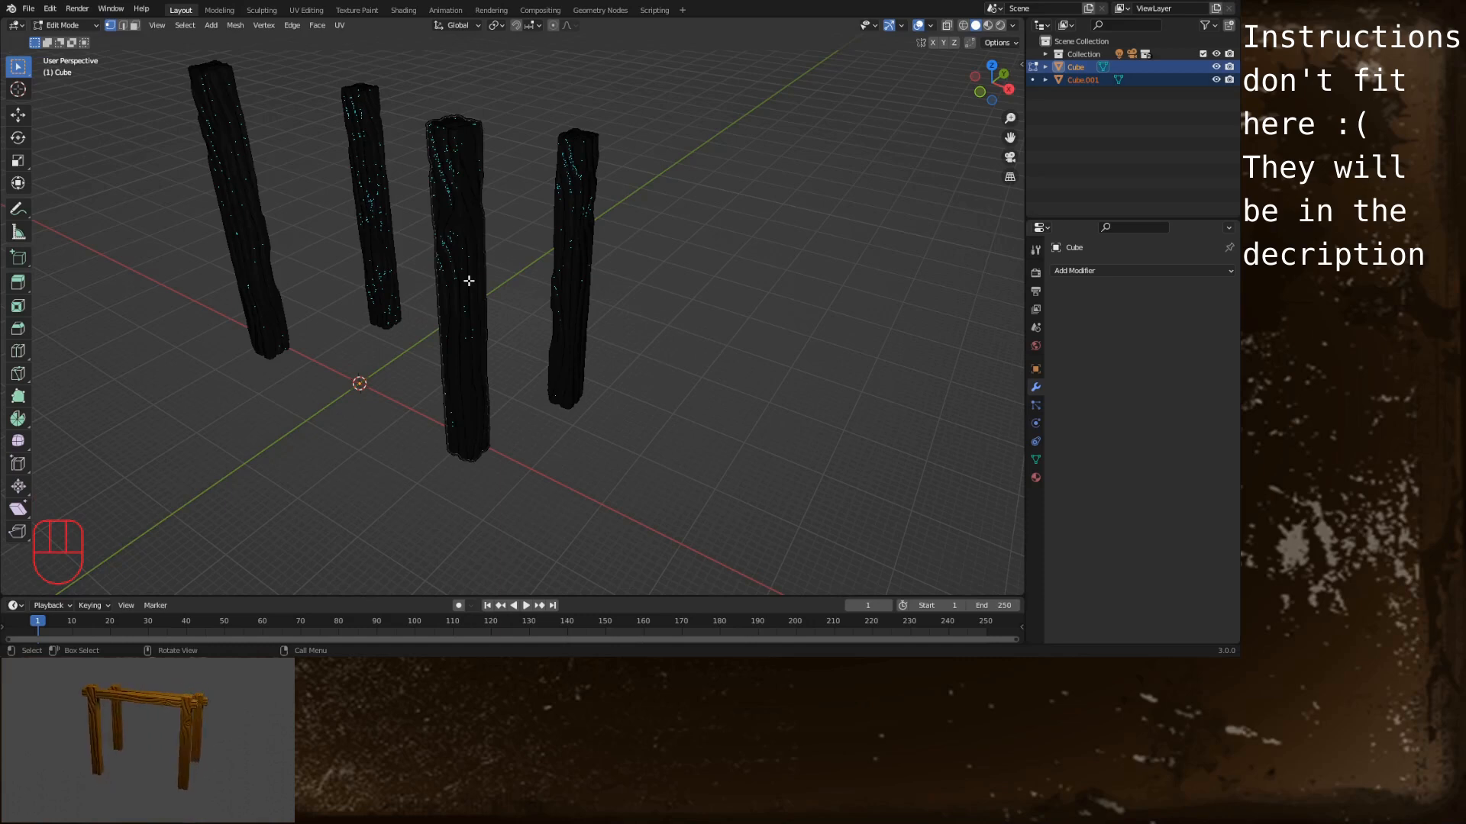
pyautogui.press('Tab')
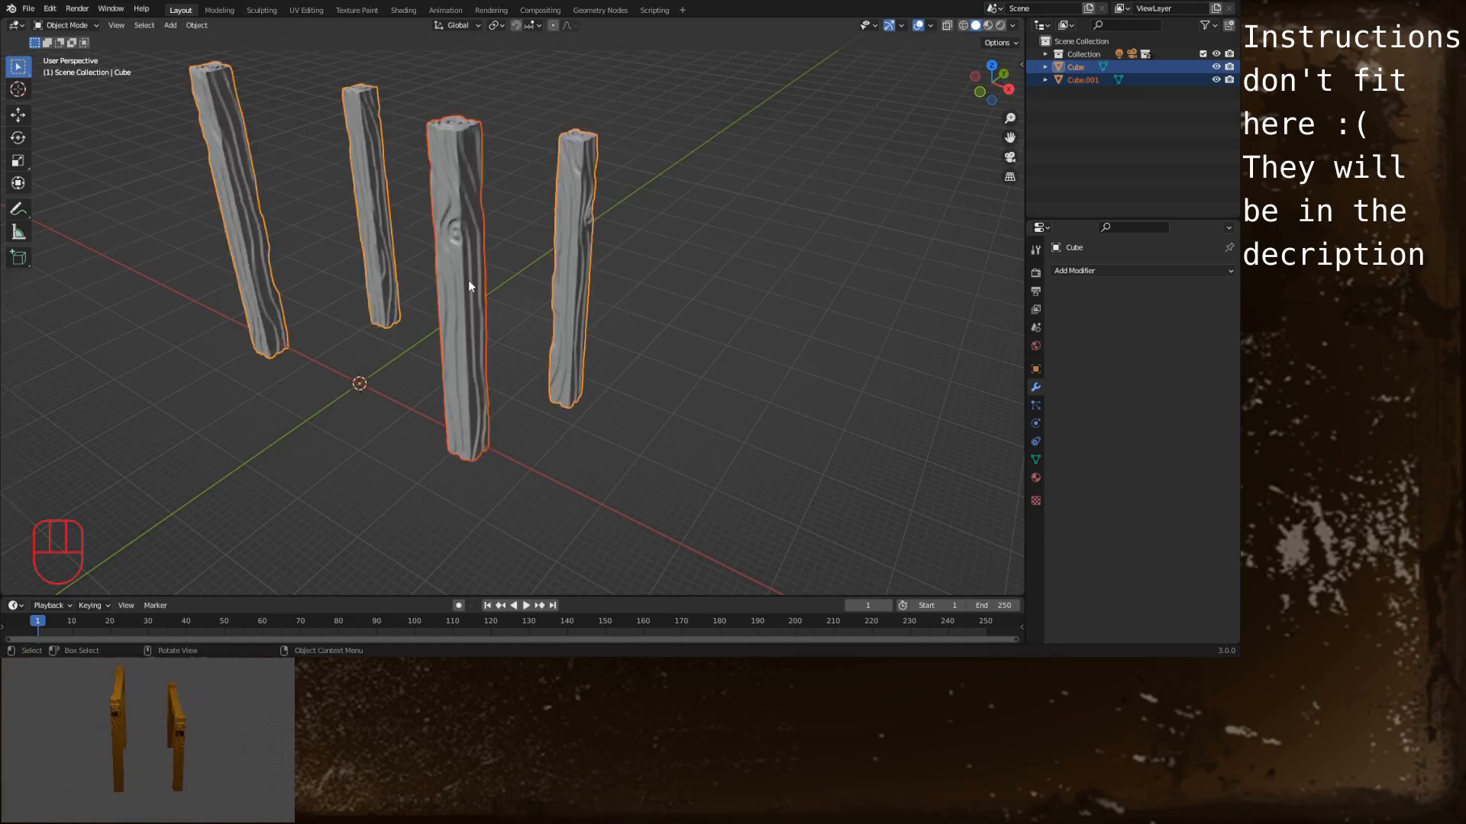
# In the front view, rotate the separated post 90° and move it about -20.2 m in X and 58.7 m in Z to span the front post tops
pyautogui.click(980, 92)
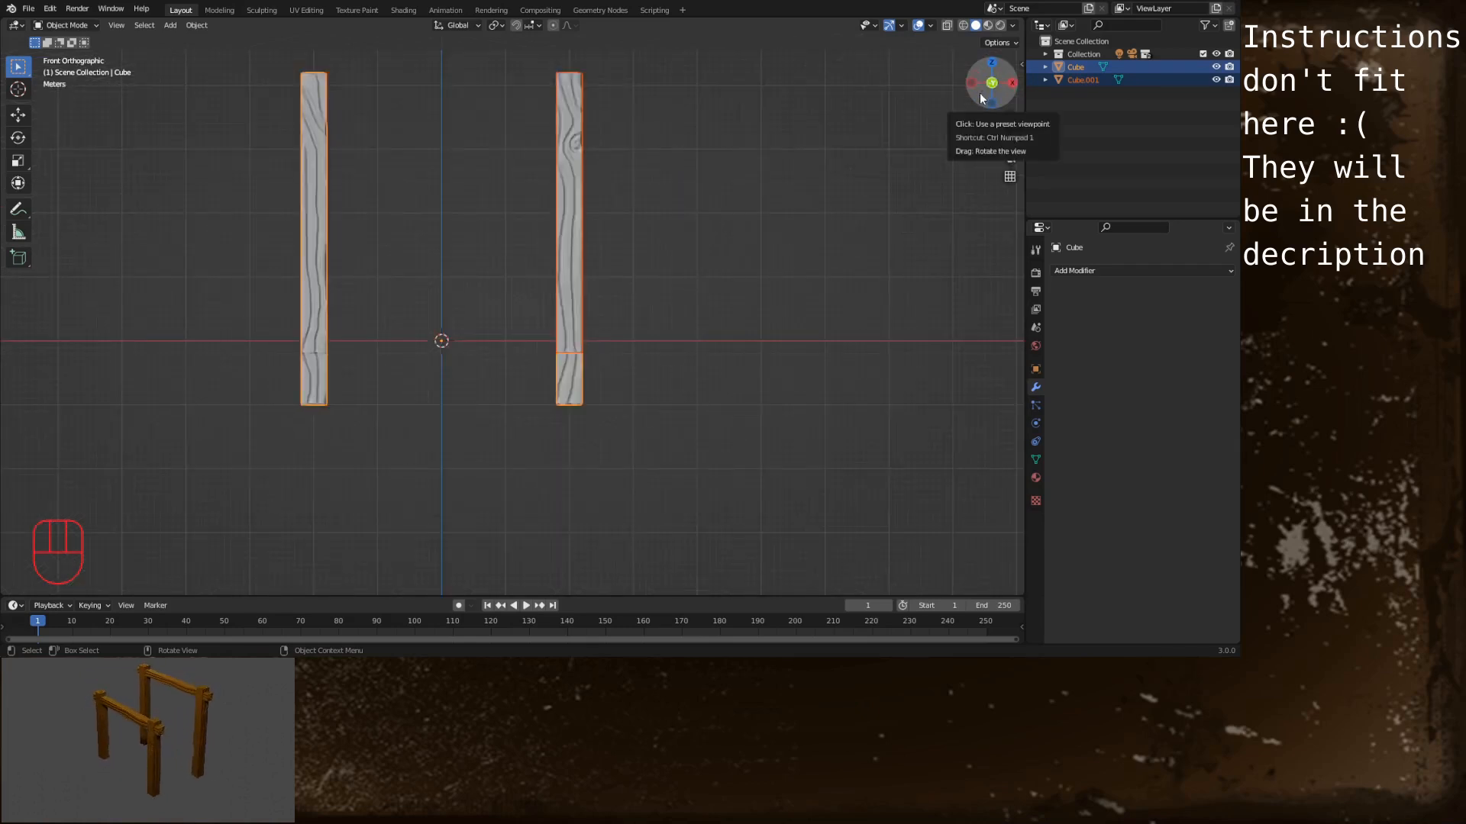
pyautogui.click(570, 93)
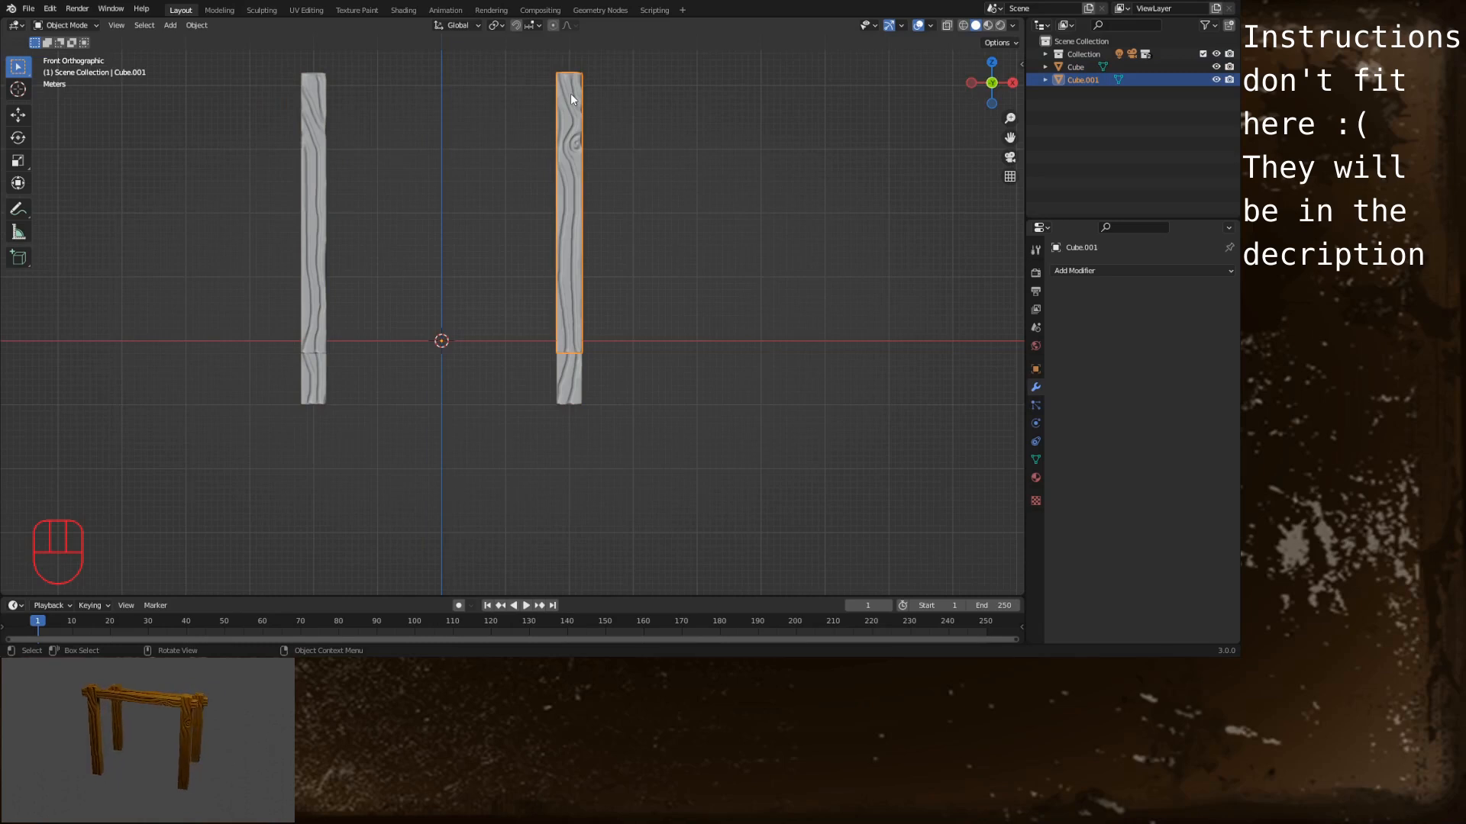
pyautogui.write('r')
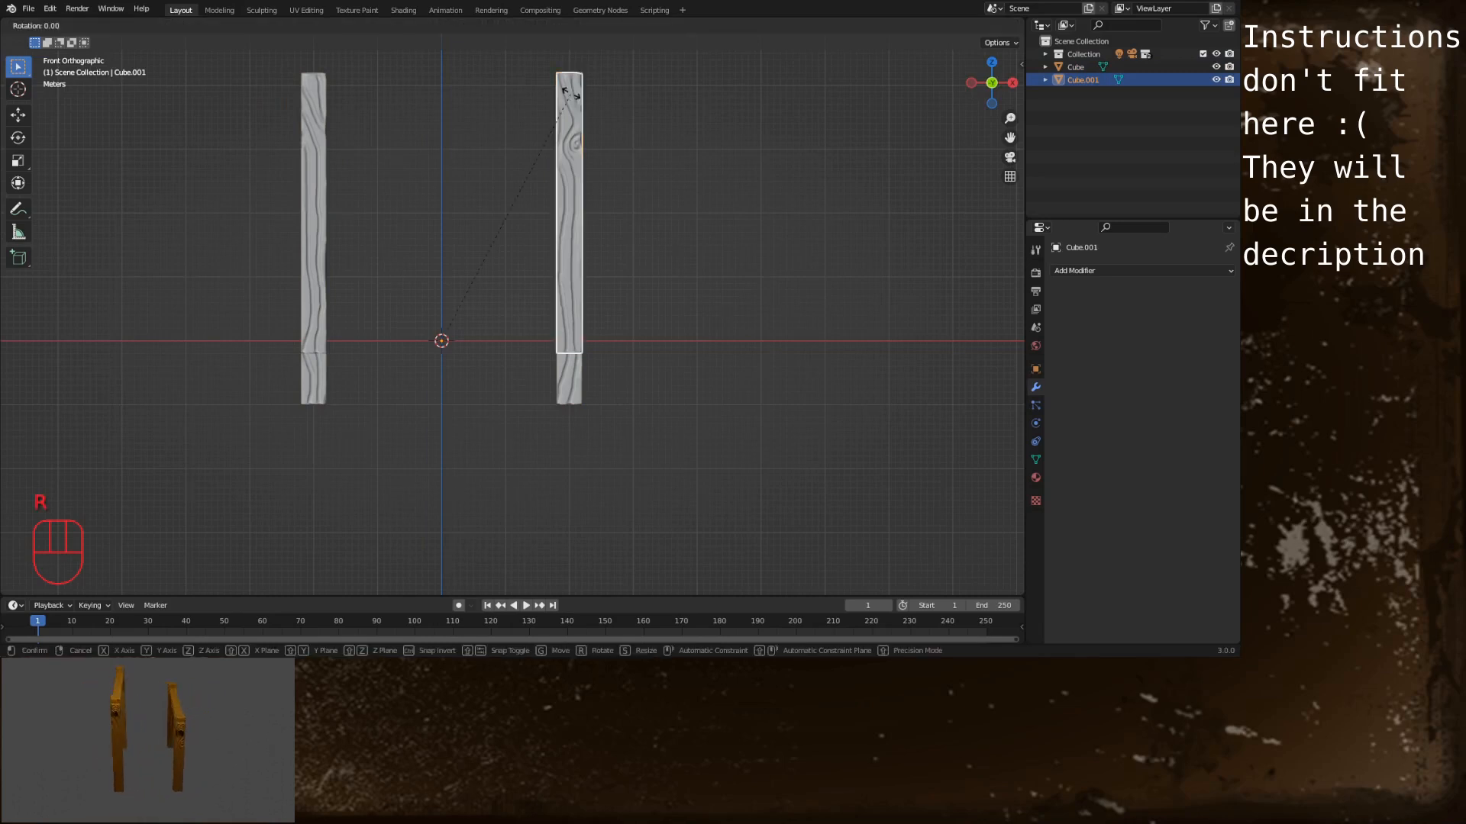
pyautogui.write('90')
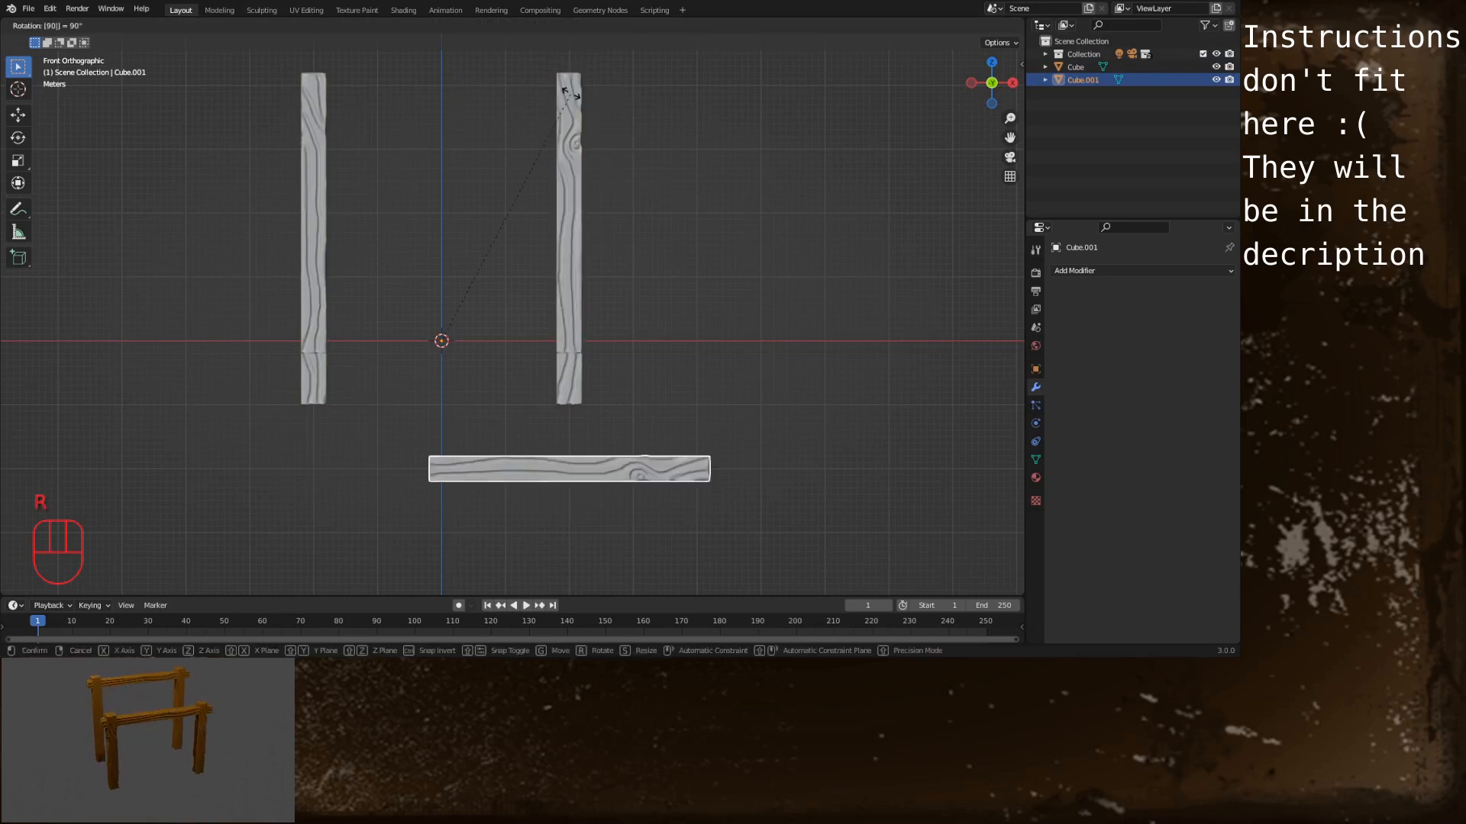
pyautogui.press('Return')
pyautogui.press('g')
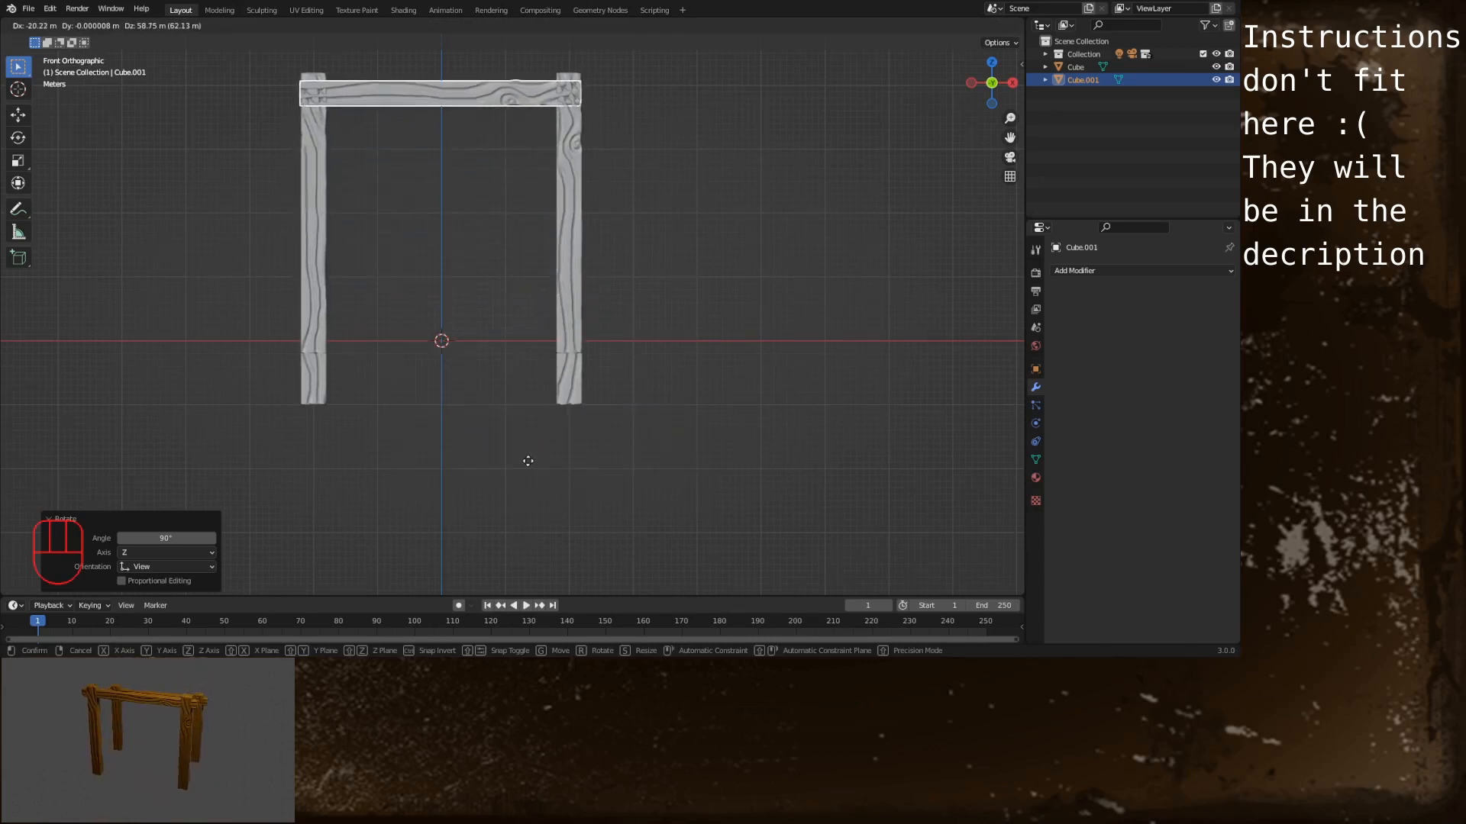
pyautogui.click(528, 461)
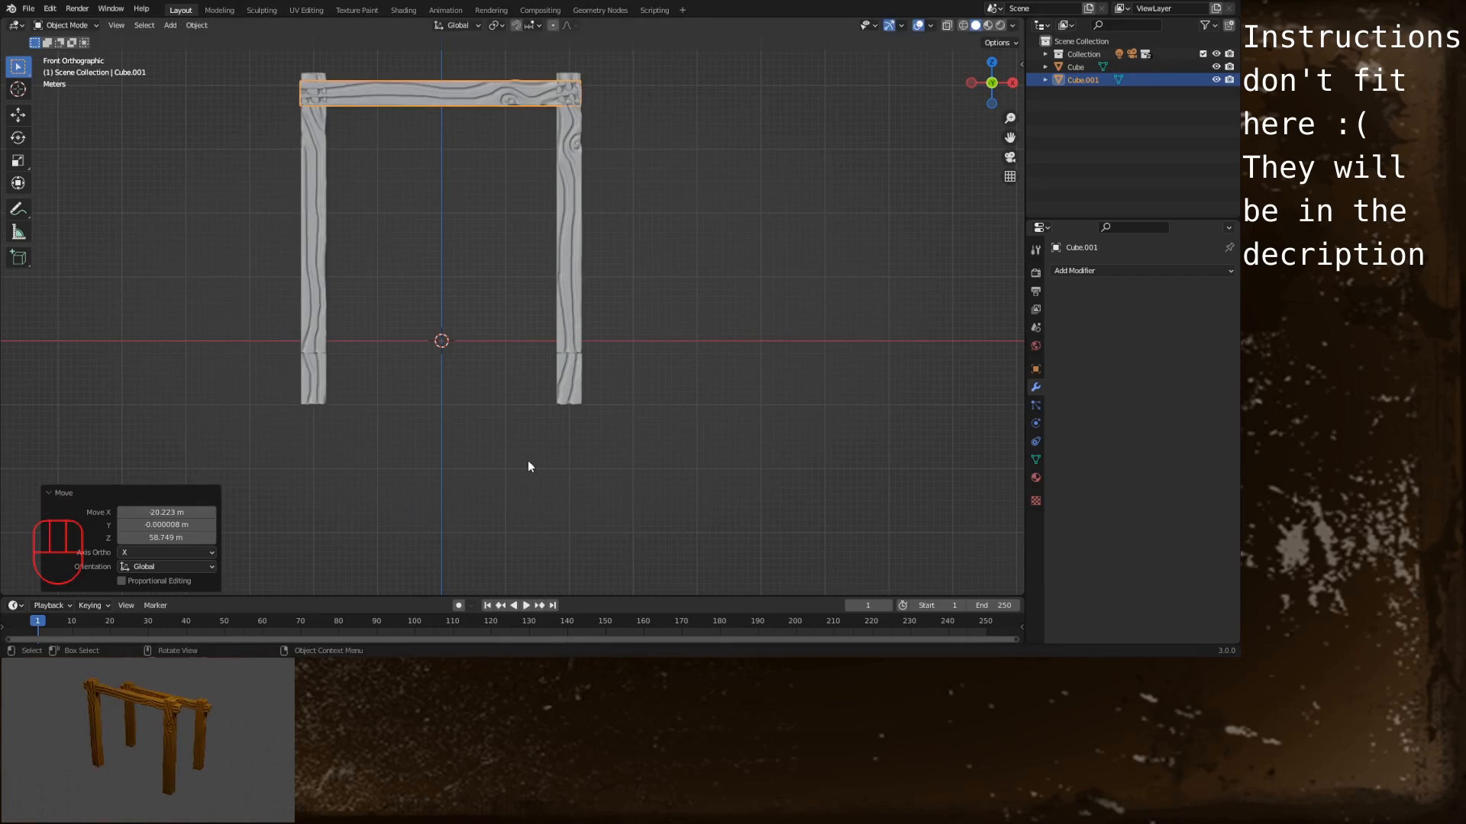
# Set the horizontal beam's origin to its geometry and scale the beam uniformly by 0.92
pyautogui.rightClick(690, 264)
pyautogui.moveTo(683, 251)
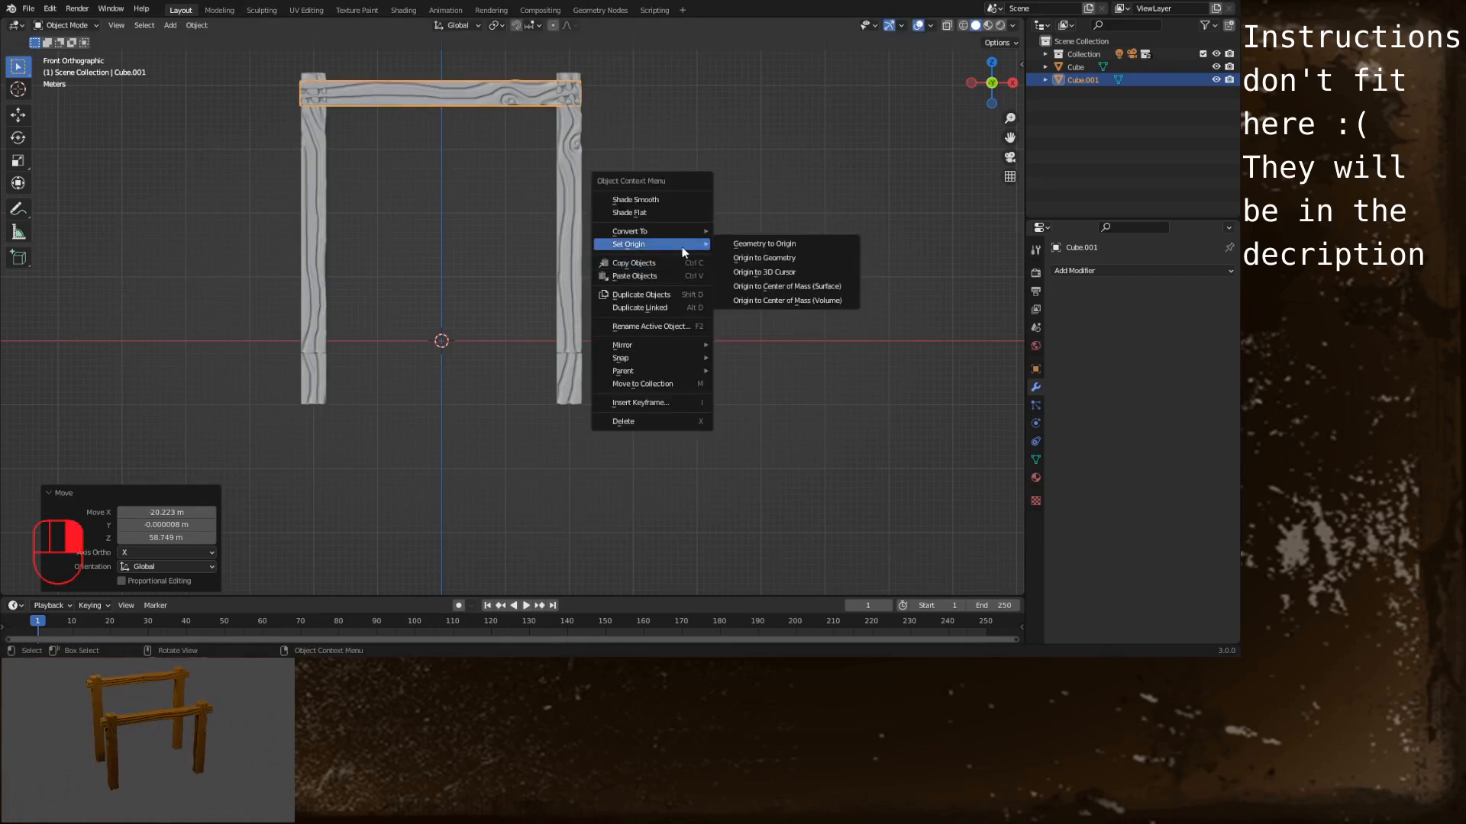
pyautogui.click(744, 260)
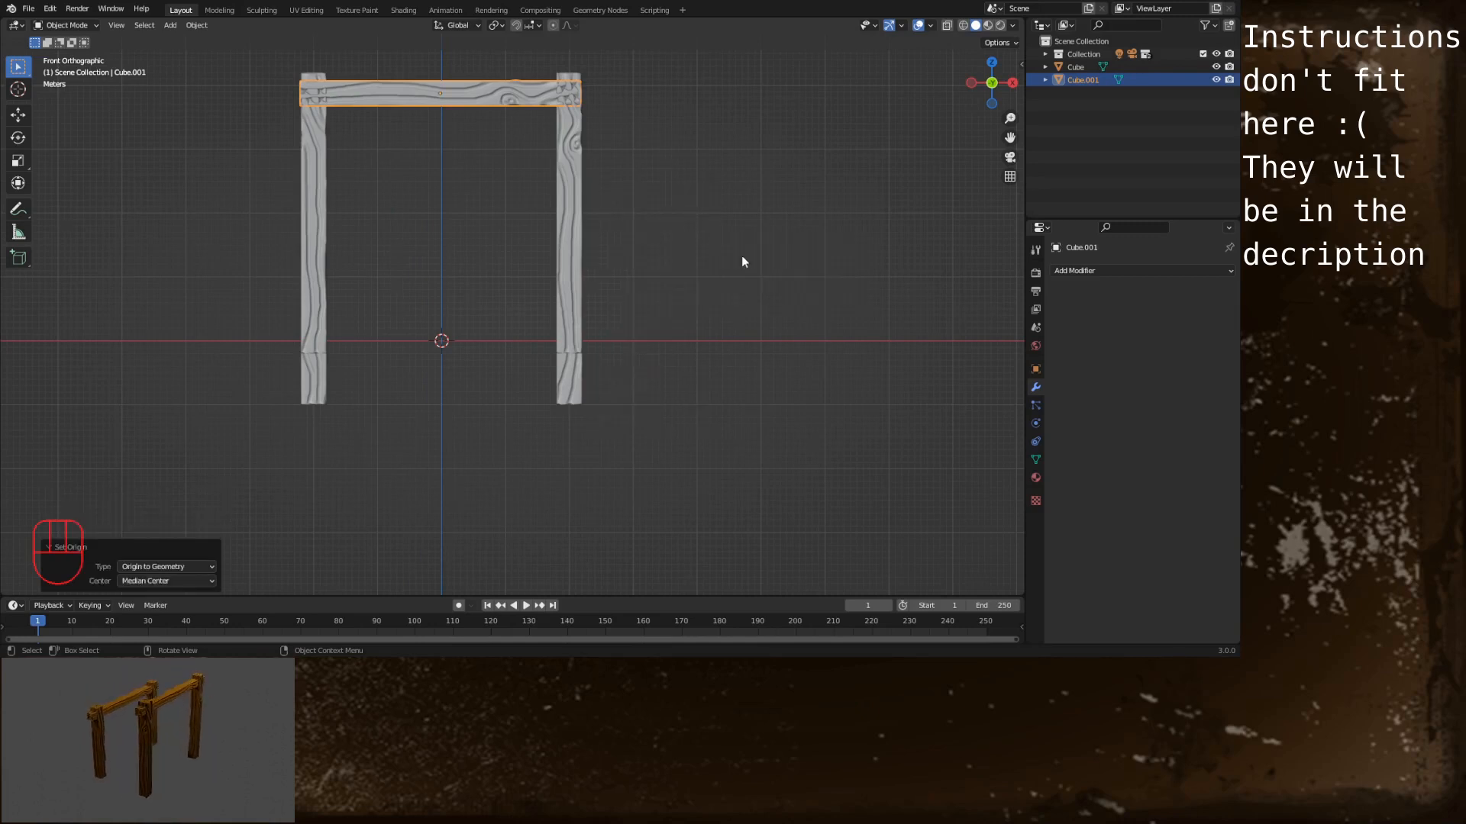
pyautogui.press('s')
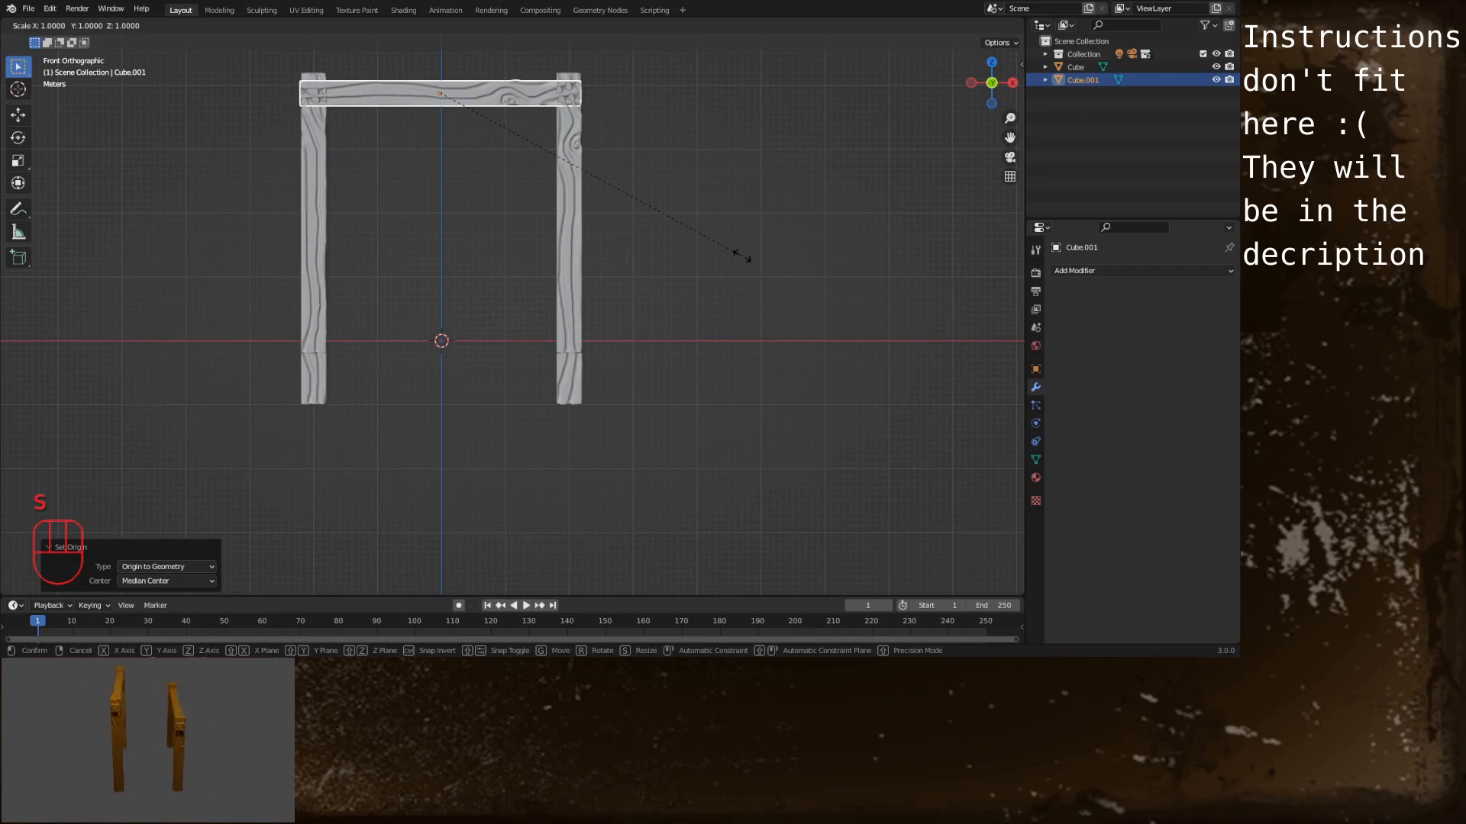
pyautogui.press('=')
pyautogui.write('92')
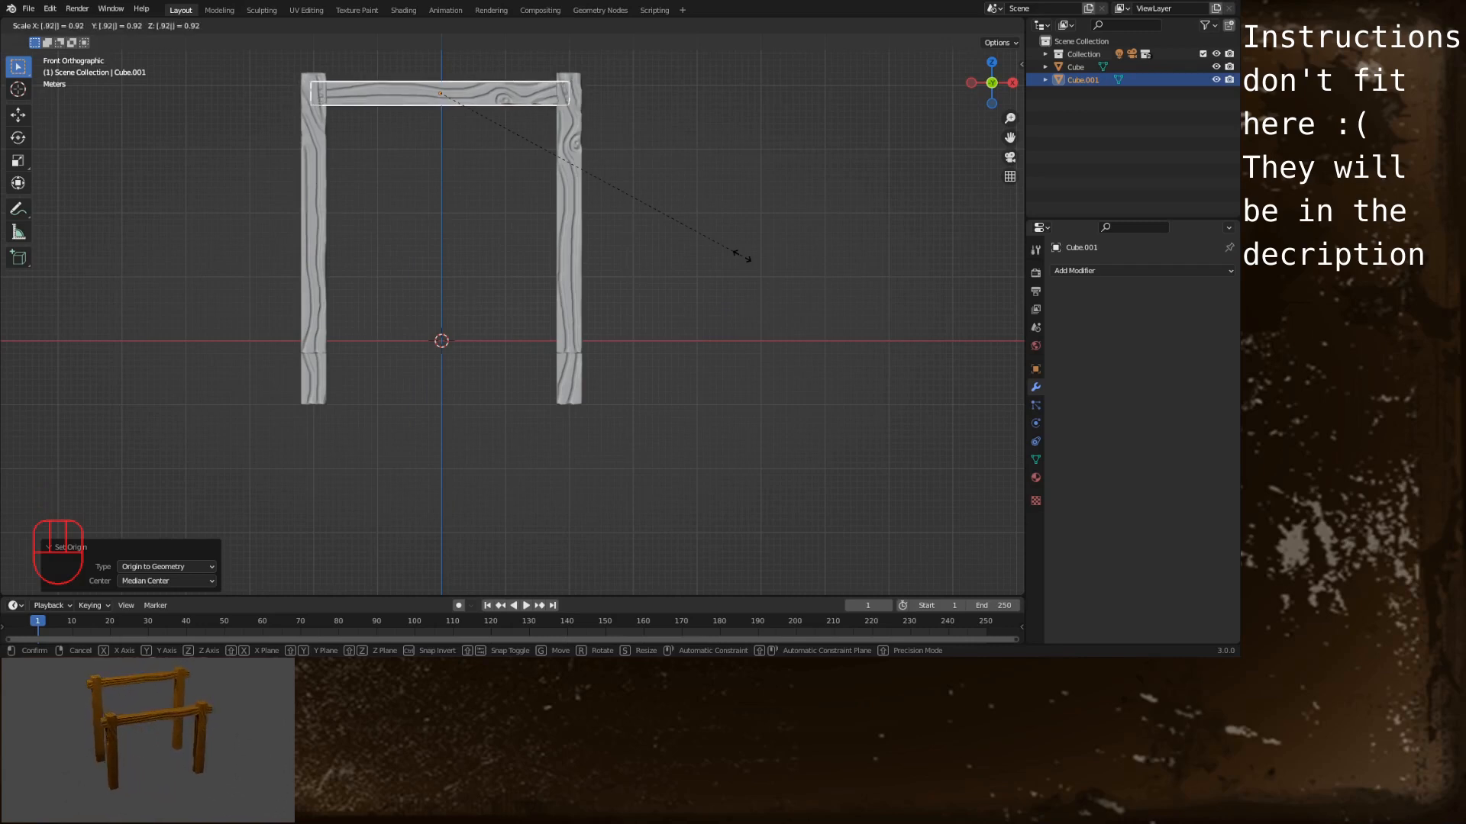
pyautogui.press('Return')
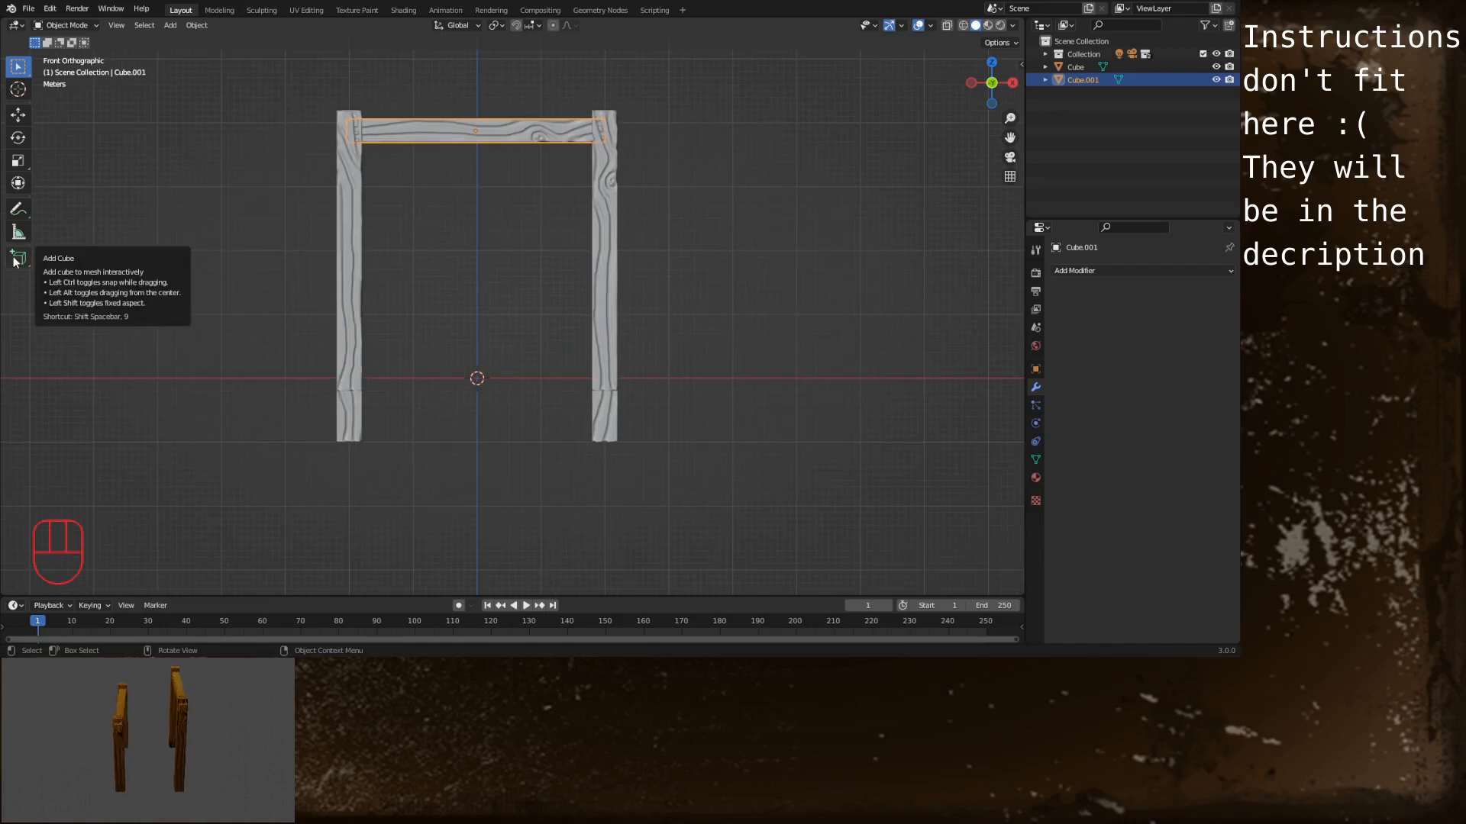
# Lengthen the beam by scaling it 1.2 along the X axis
pyautogui.press('s')
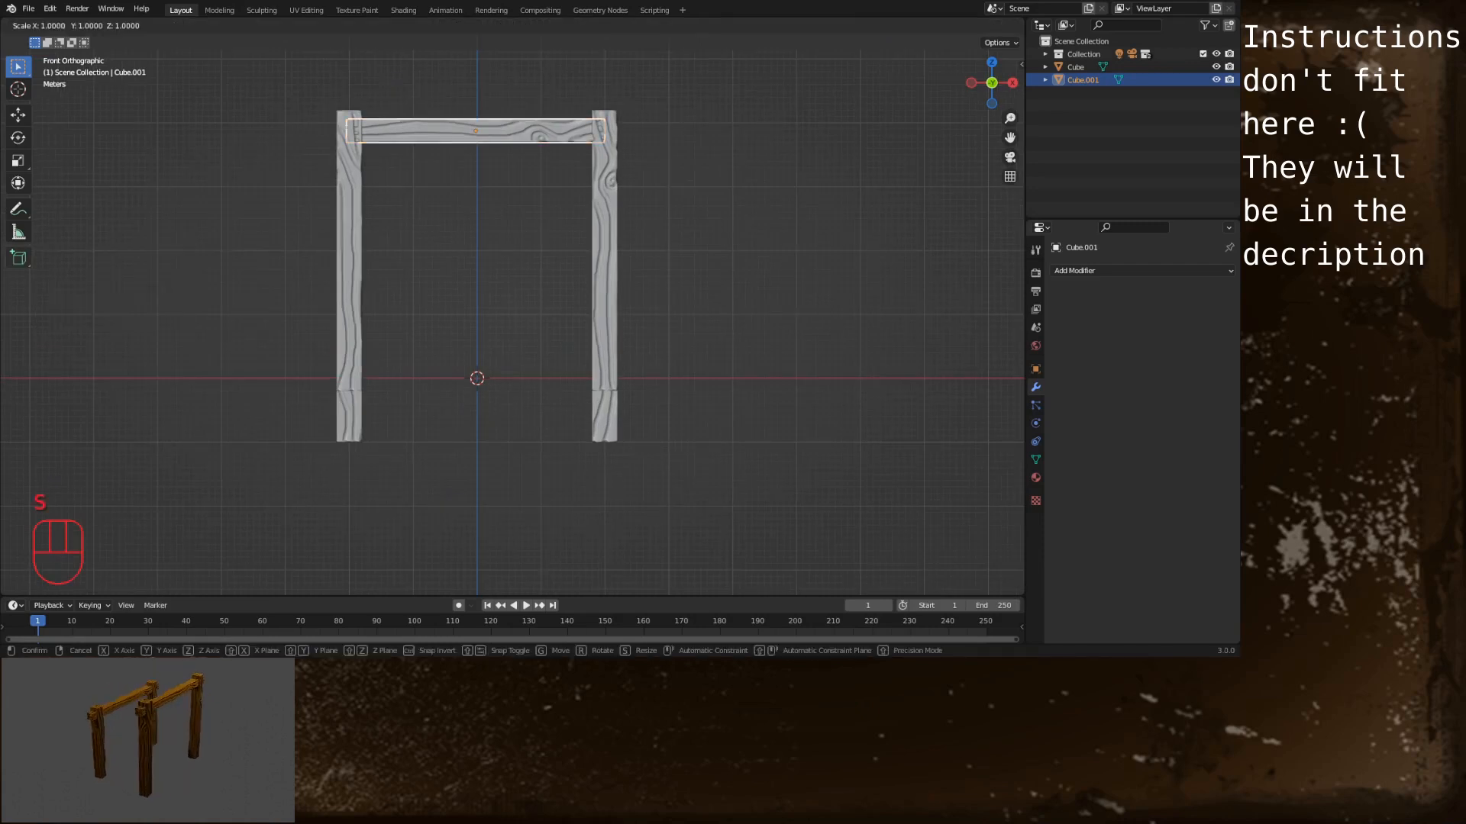
pyautogui.press('x')
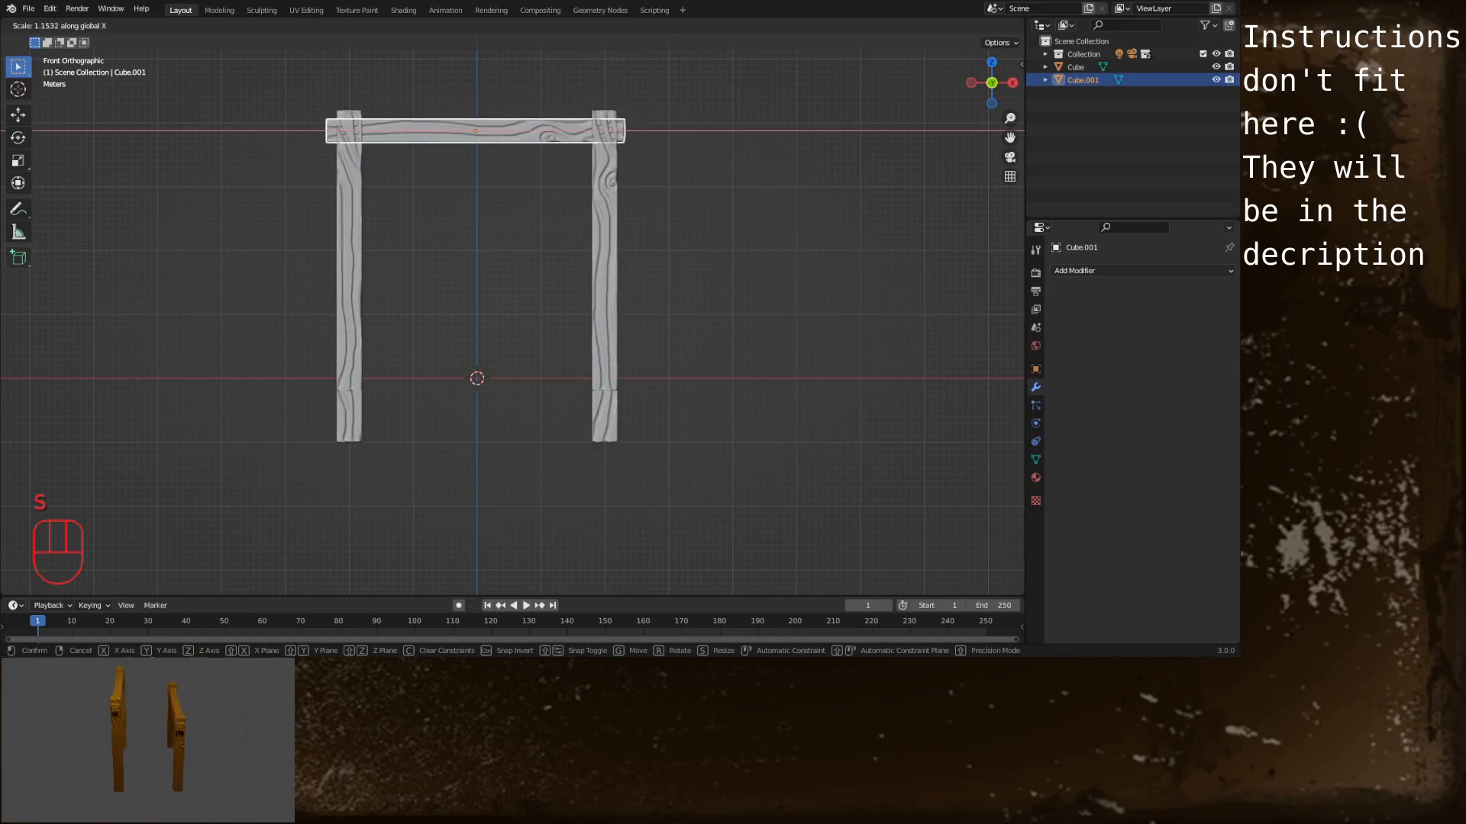
pyautogui.write('1.2')
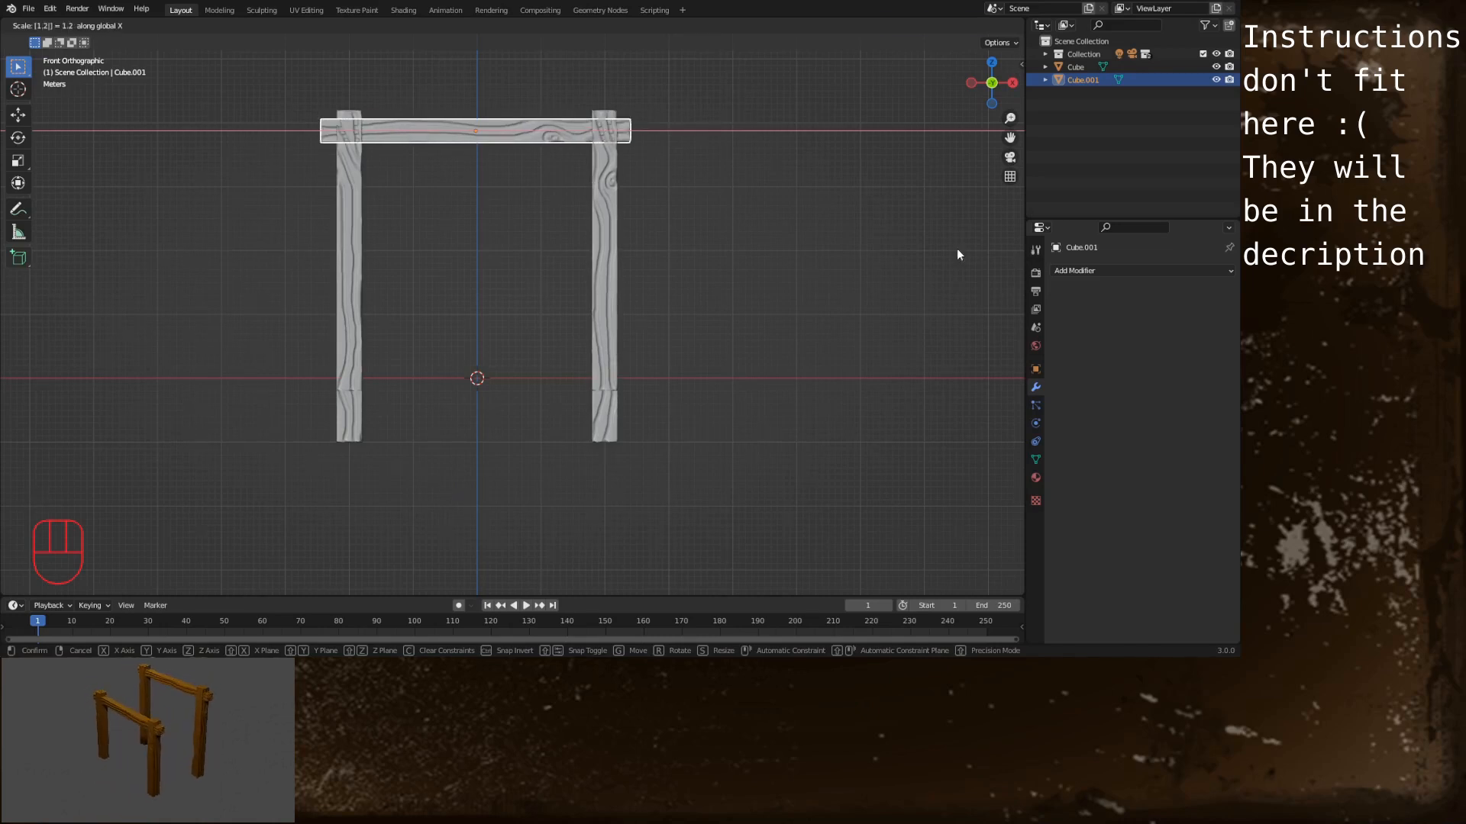
pyautogui.press('Return')
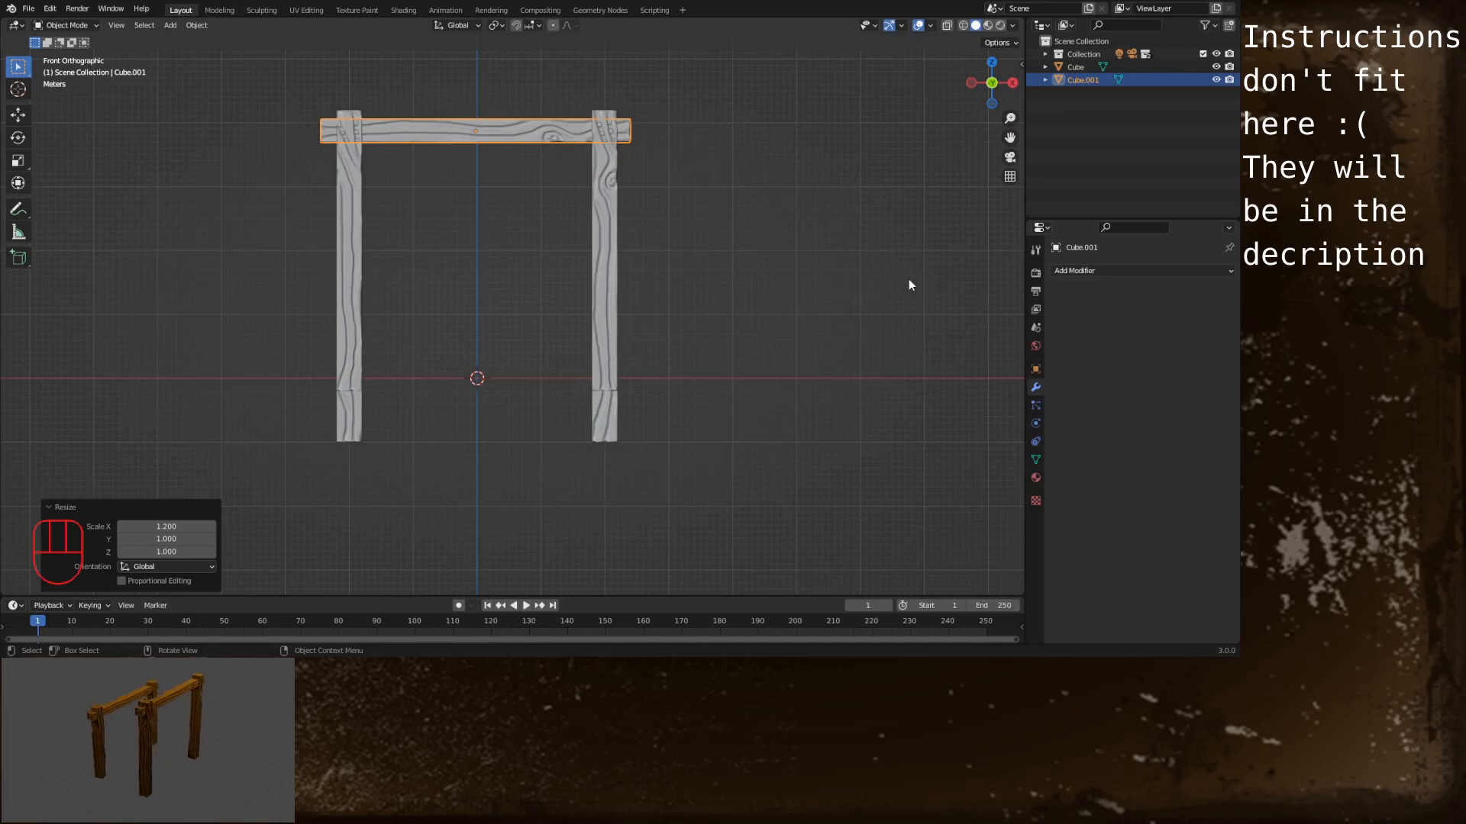
# In the right view, duplicate the beam 25 m along Y and lower the copy along Z onto the rear post tops
pyautogui.click(1012, 83)
pyautogui.press('shift')
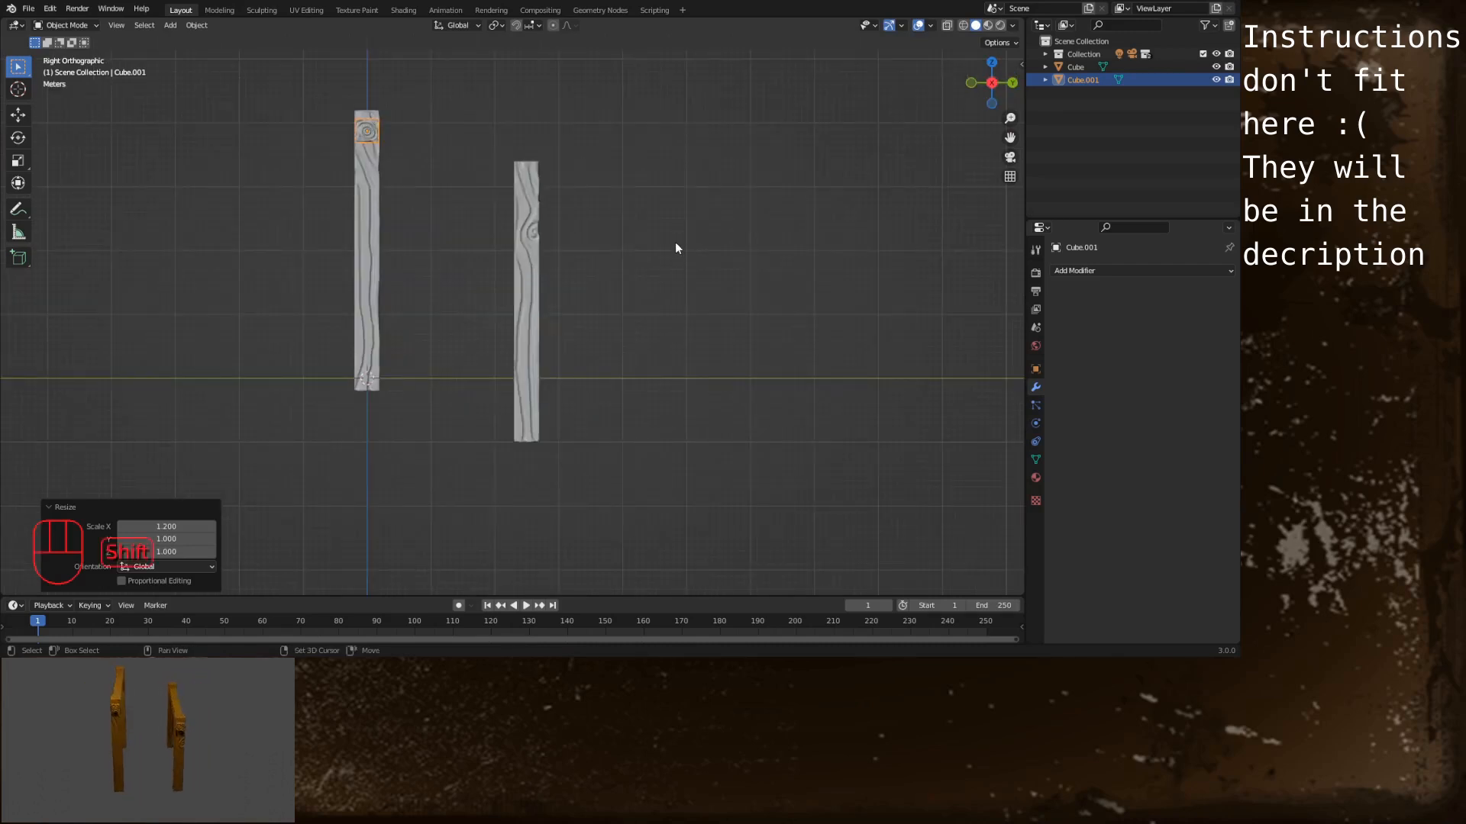
pyautogui.hotkey('shift', 'd')
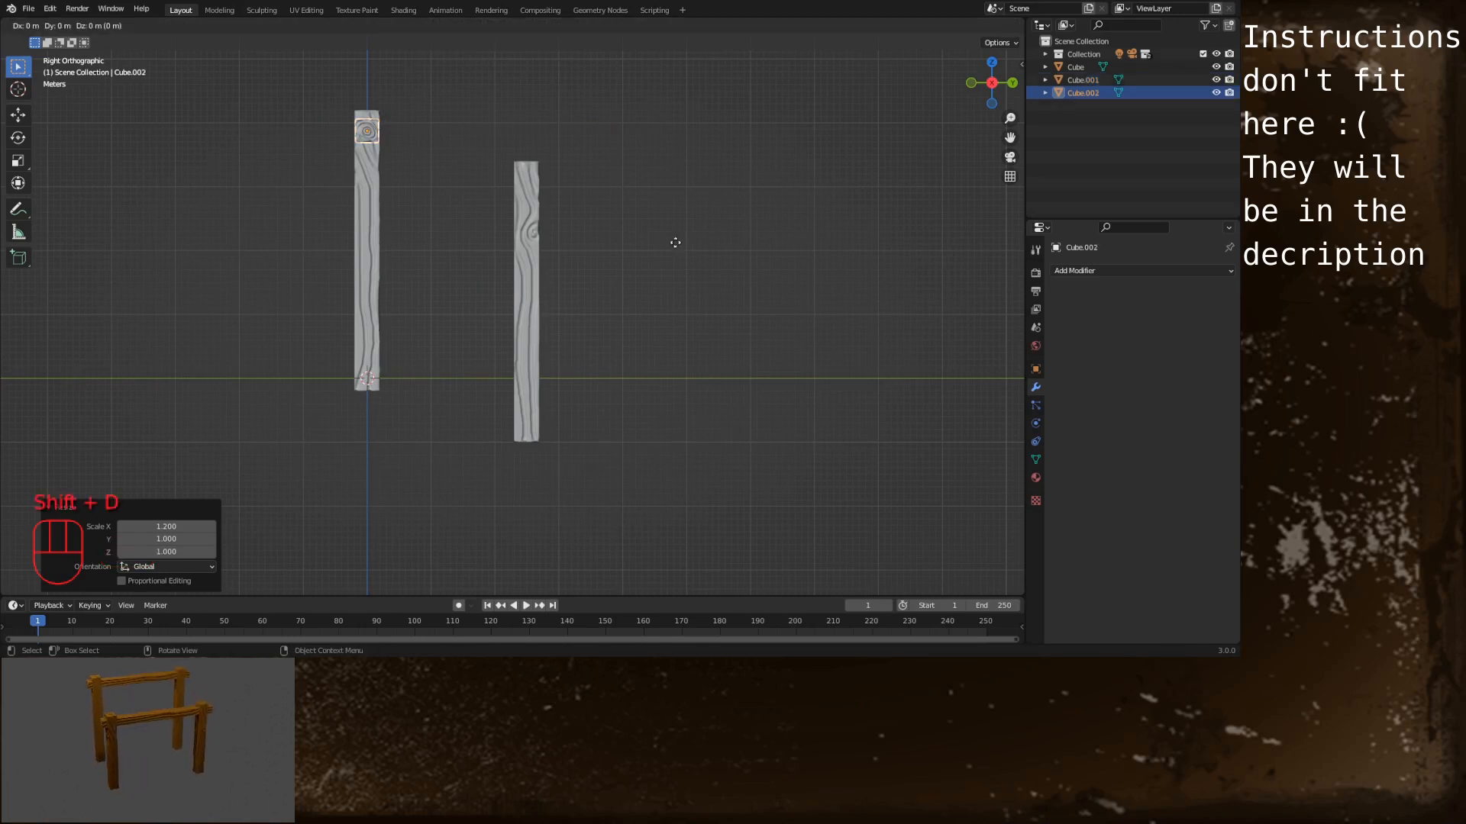
pyautogui.write('y')
pyautogui.write('25')
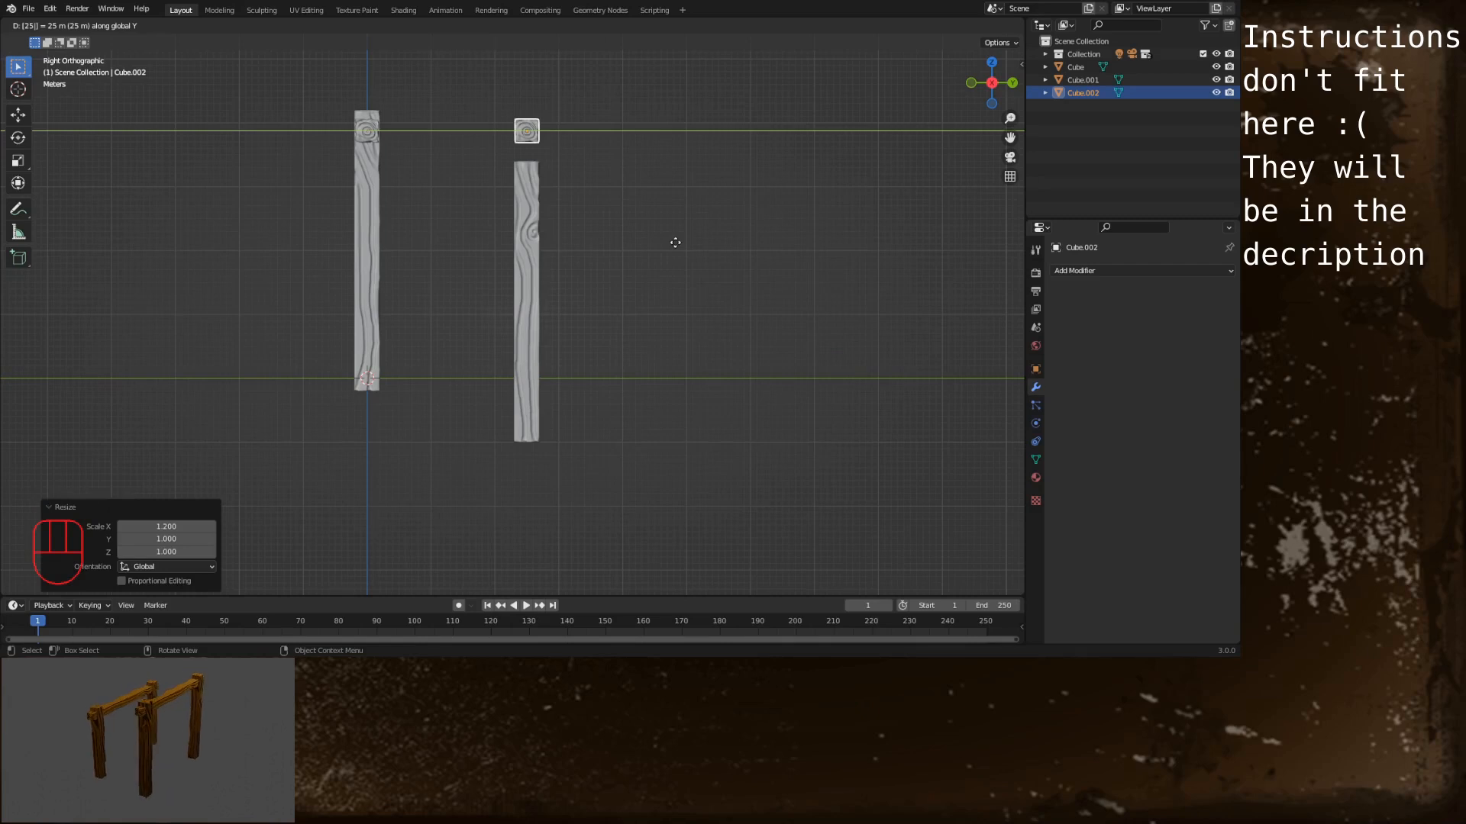
pyautogui.press('Return')
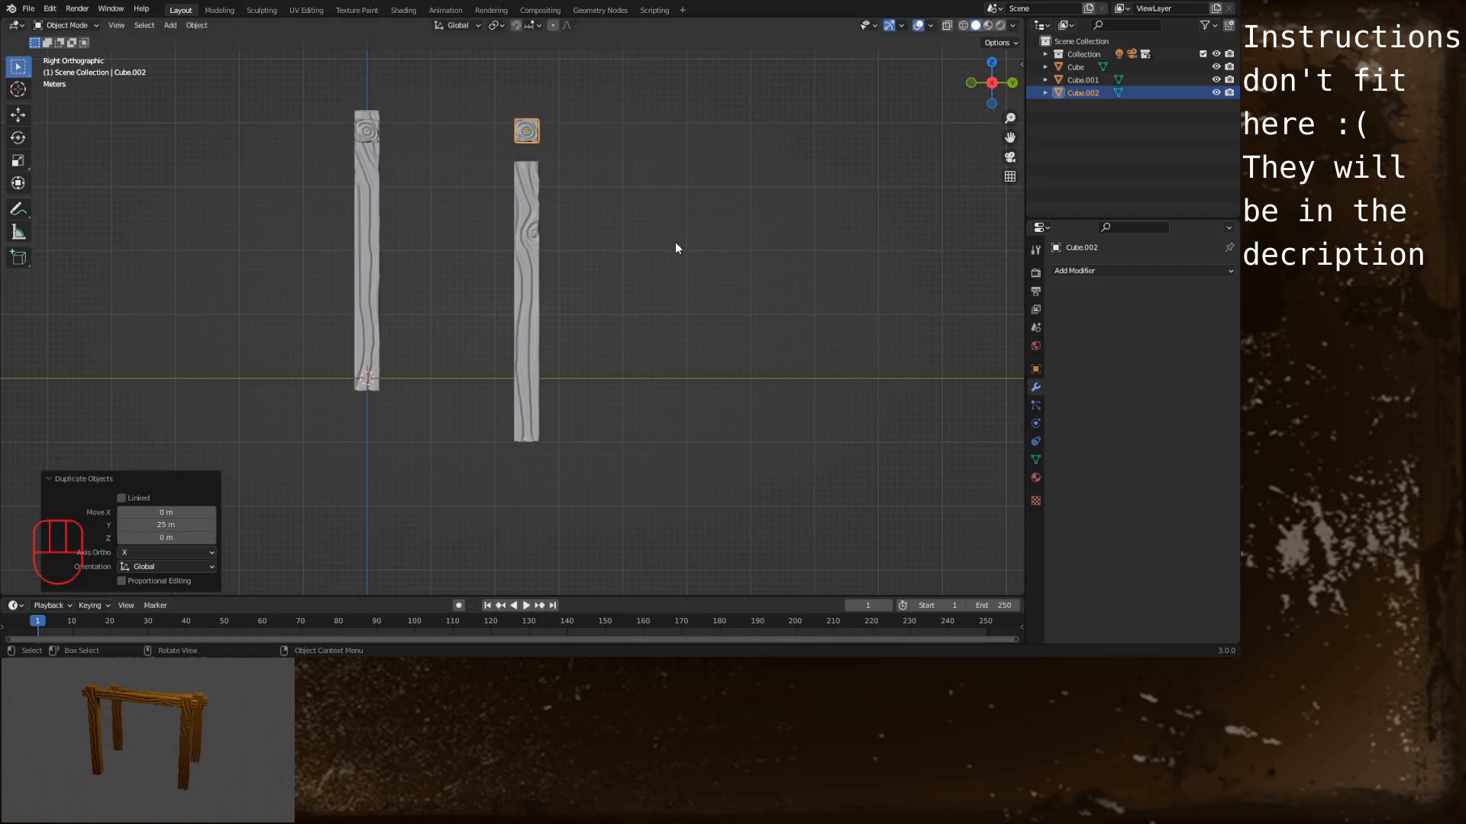
pyautogui.press('g')
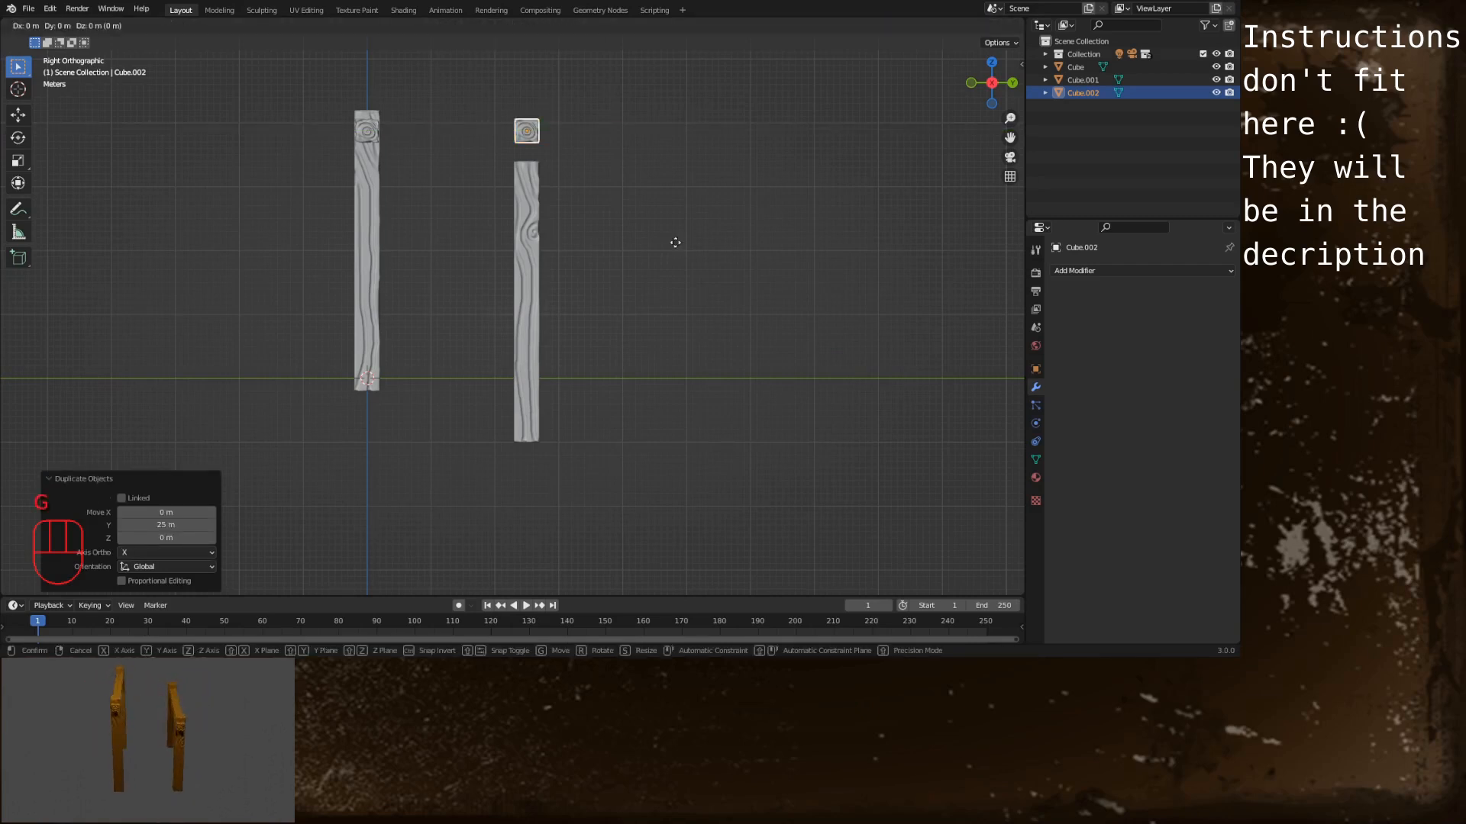
pyautogui.press('z')
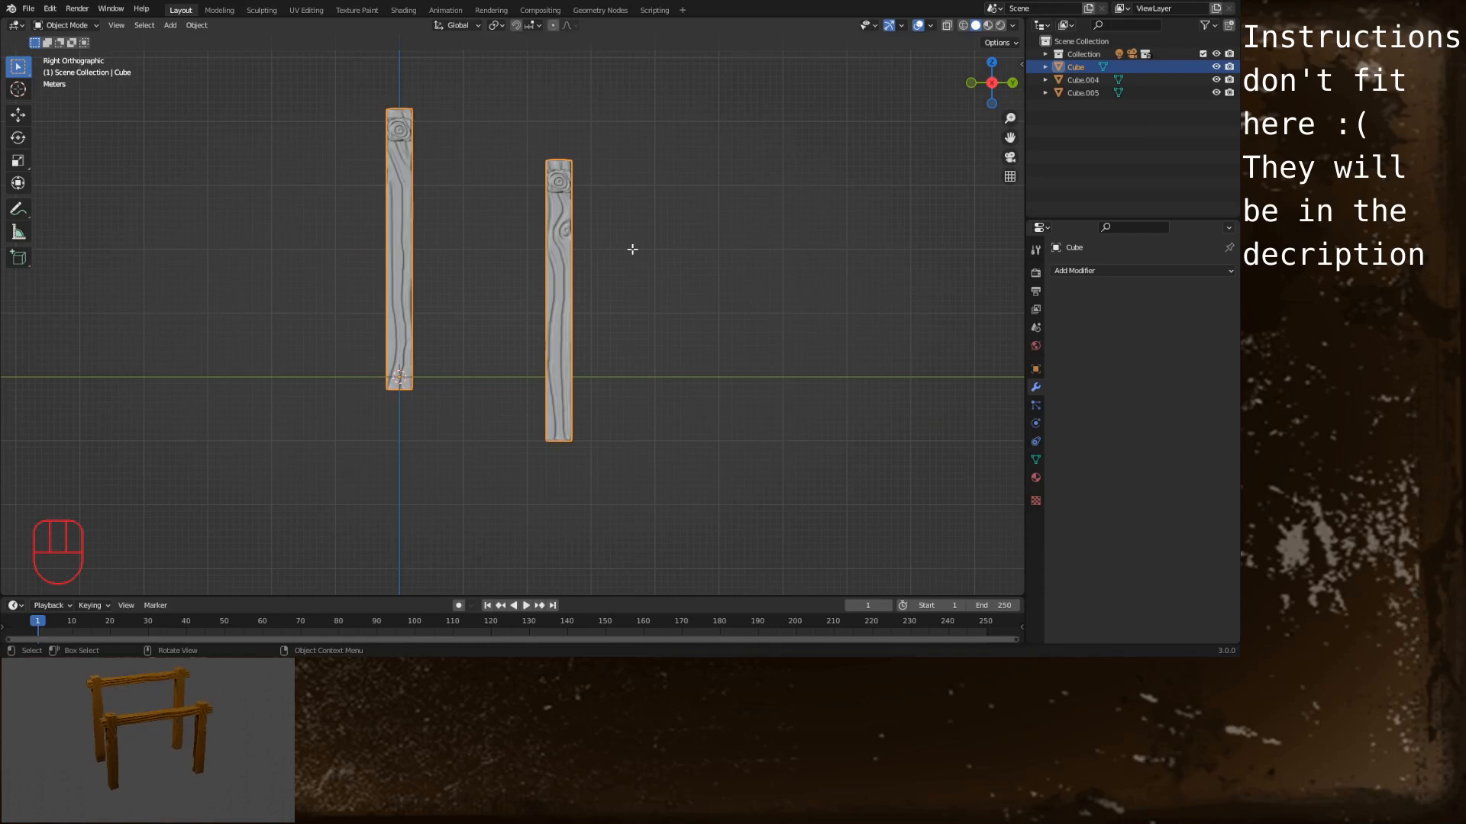
# Enter Edit Mode on the posts, select all their geometry and bisect it from the right view near ground level
pyautogui.press('Tab')
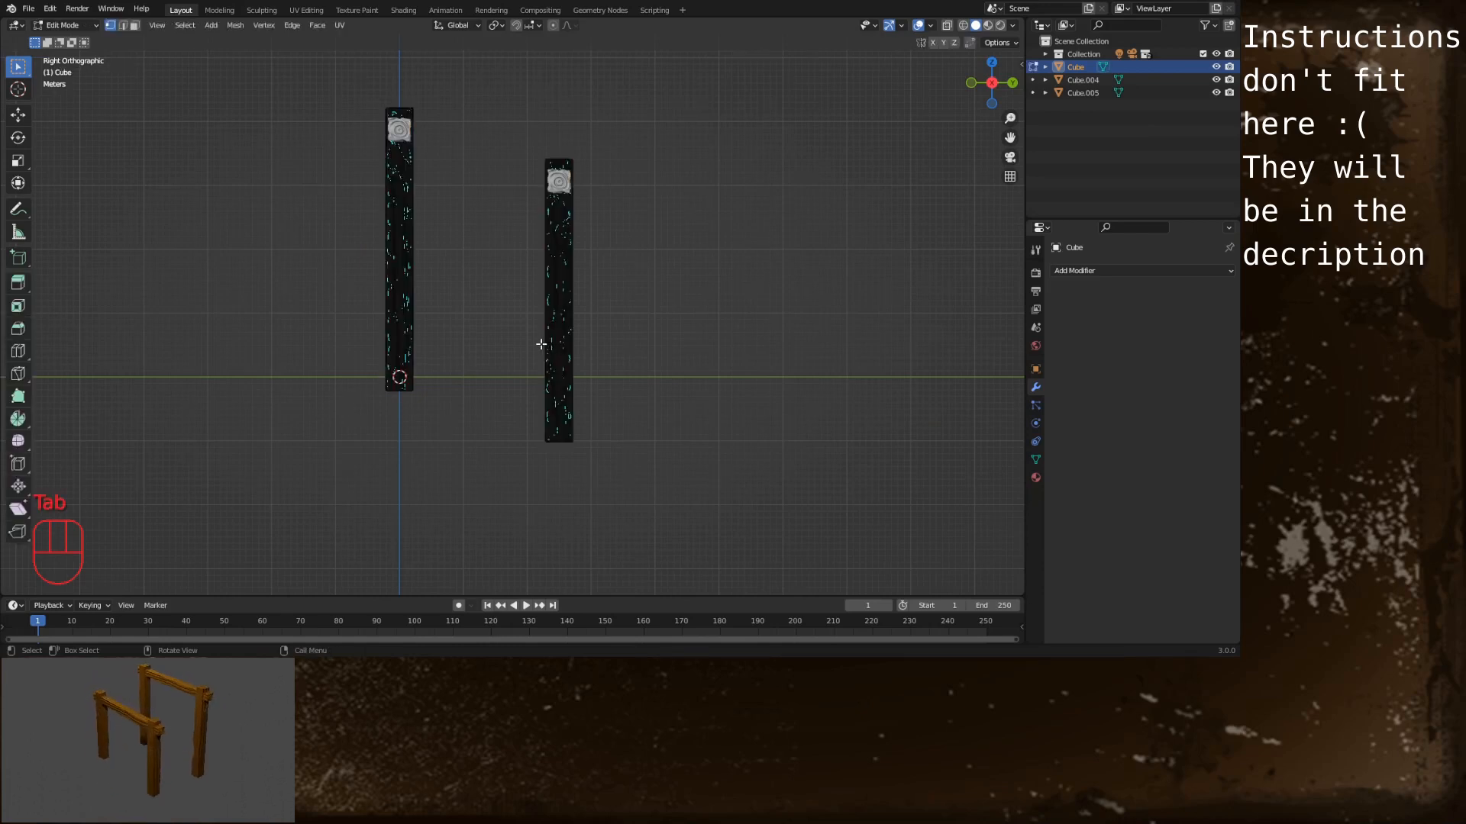
pyautogui.press('a')
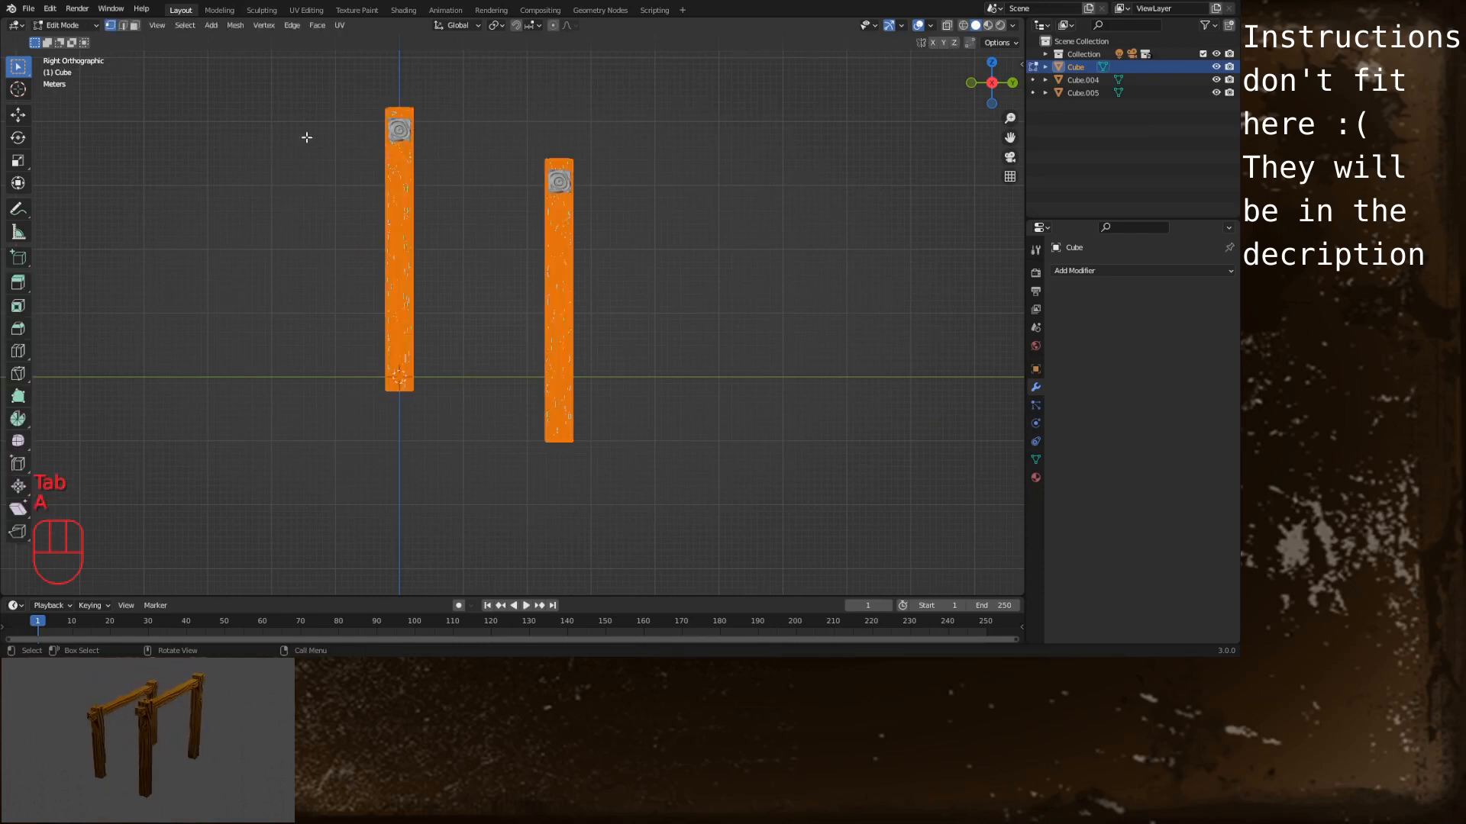
pyautogui.click(235, 26)
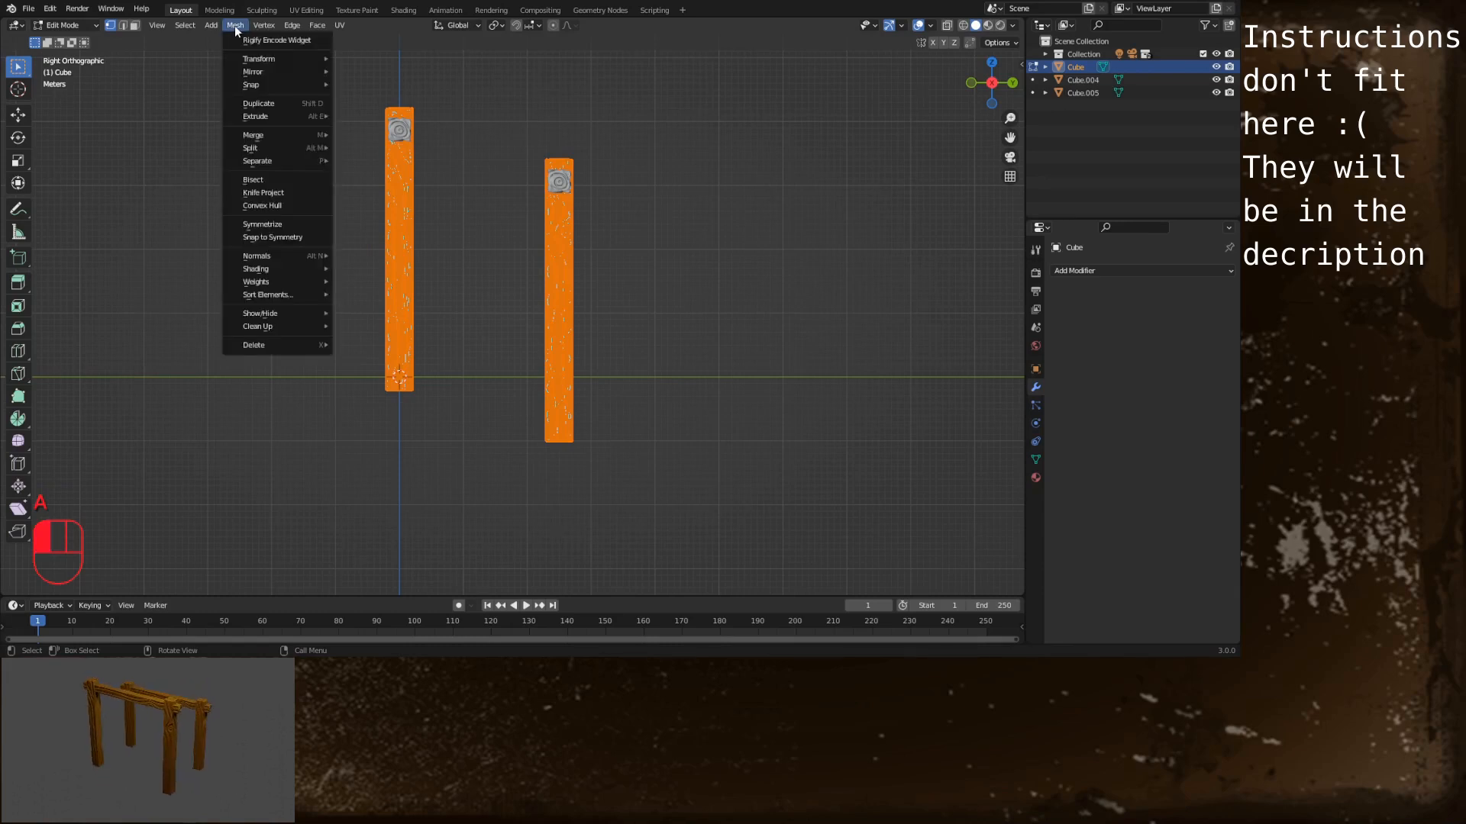
pyautogui.click(280, 179)
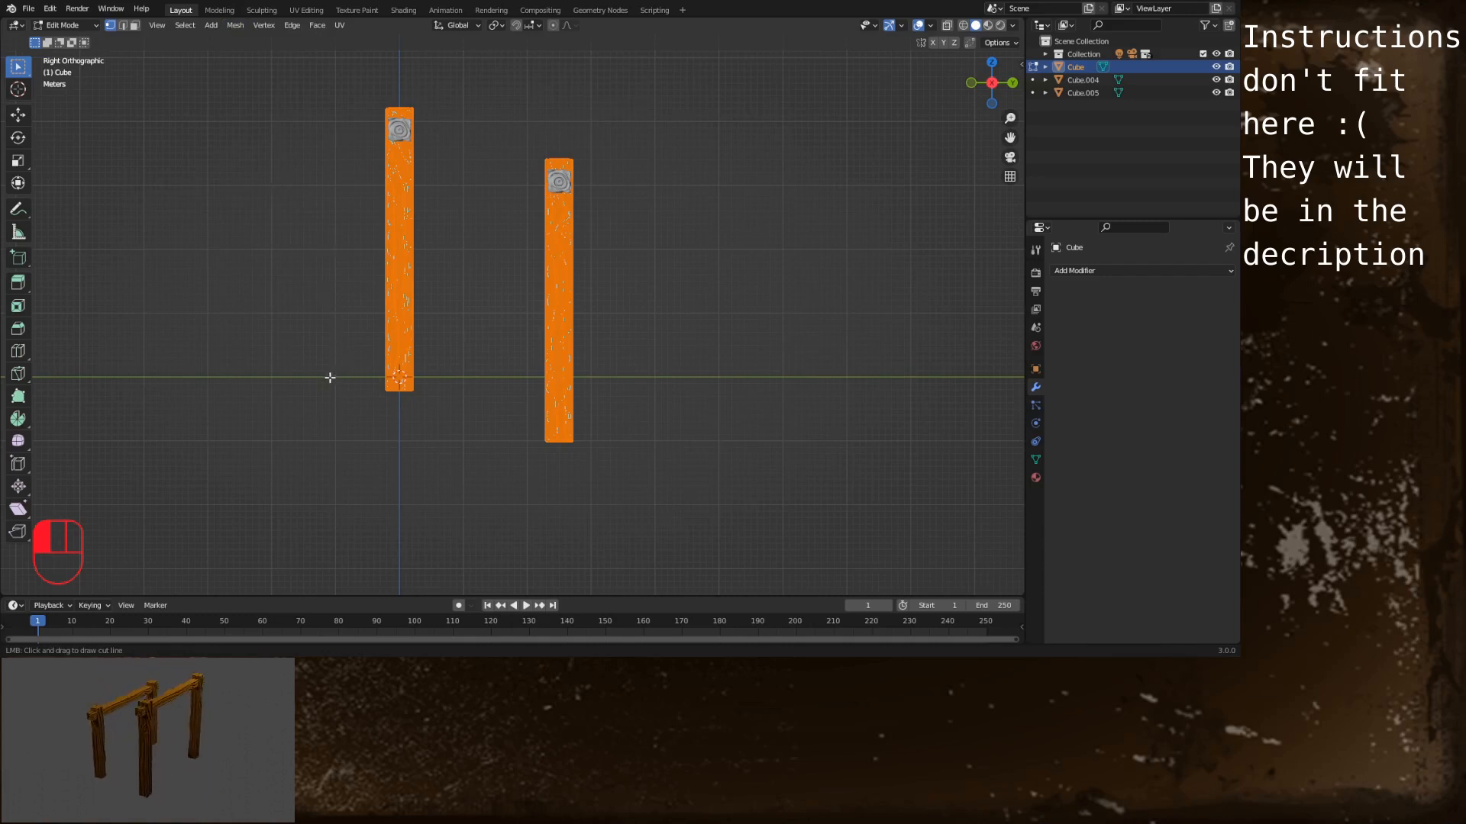
pyautogui.moveTo(330, 377); pyautogui.dragTo(333, 378)
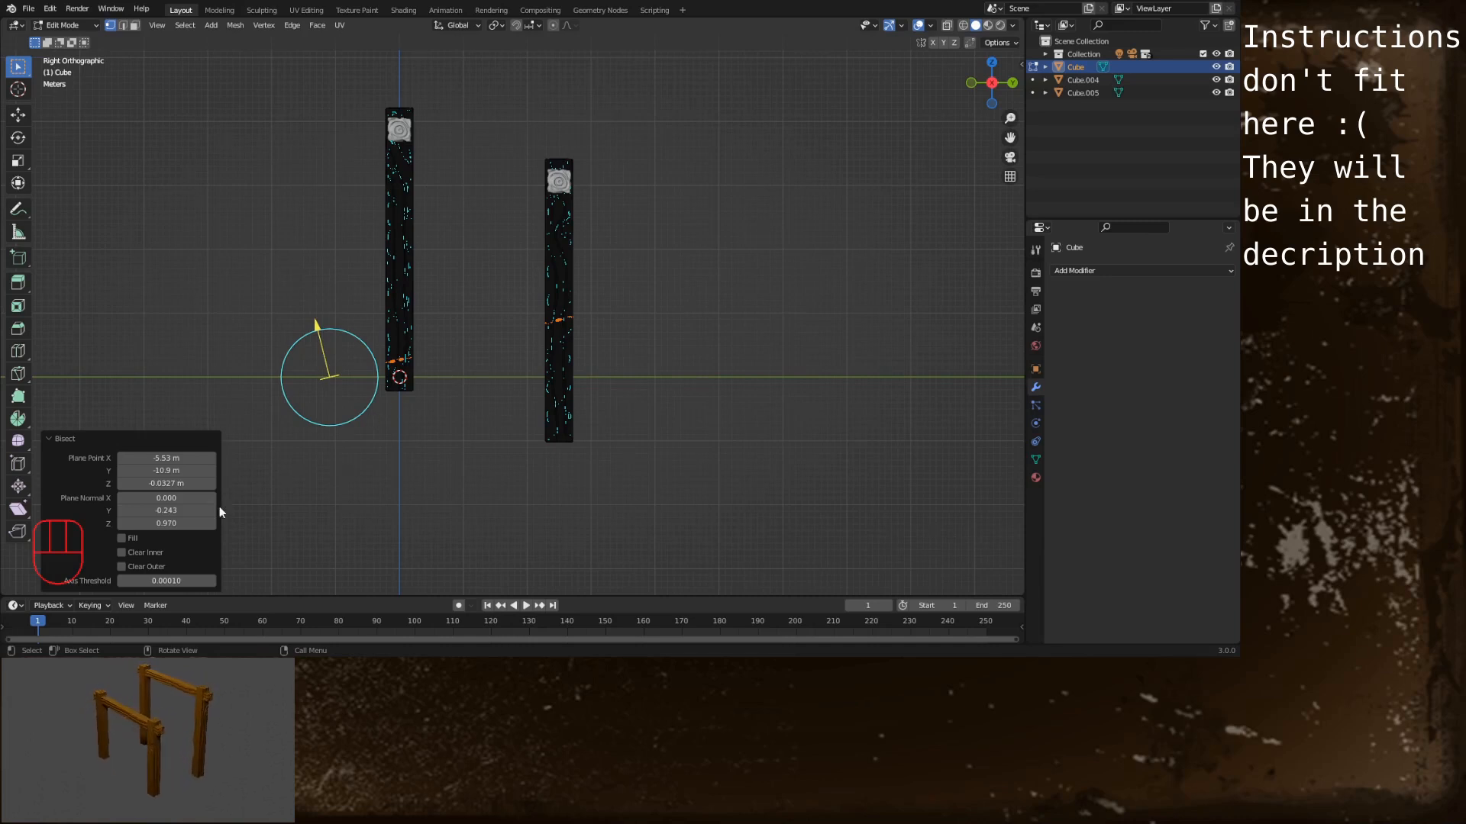
# Level the bisect plane with normal Y 0 and Z 1, enable Clear Inner and Fill, and return to Object Mode
pyautogui.click(161, 513)
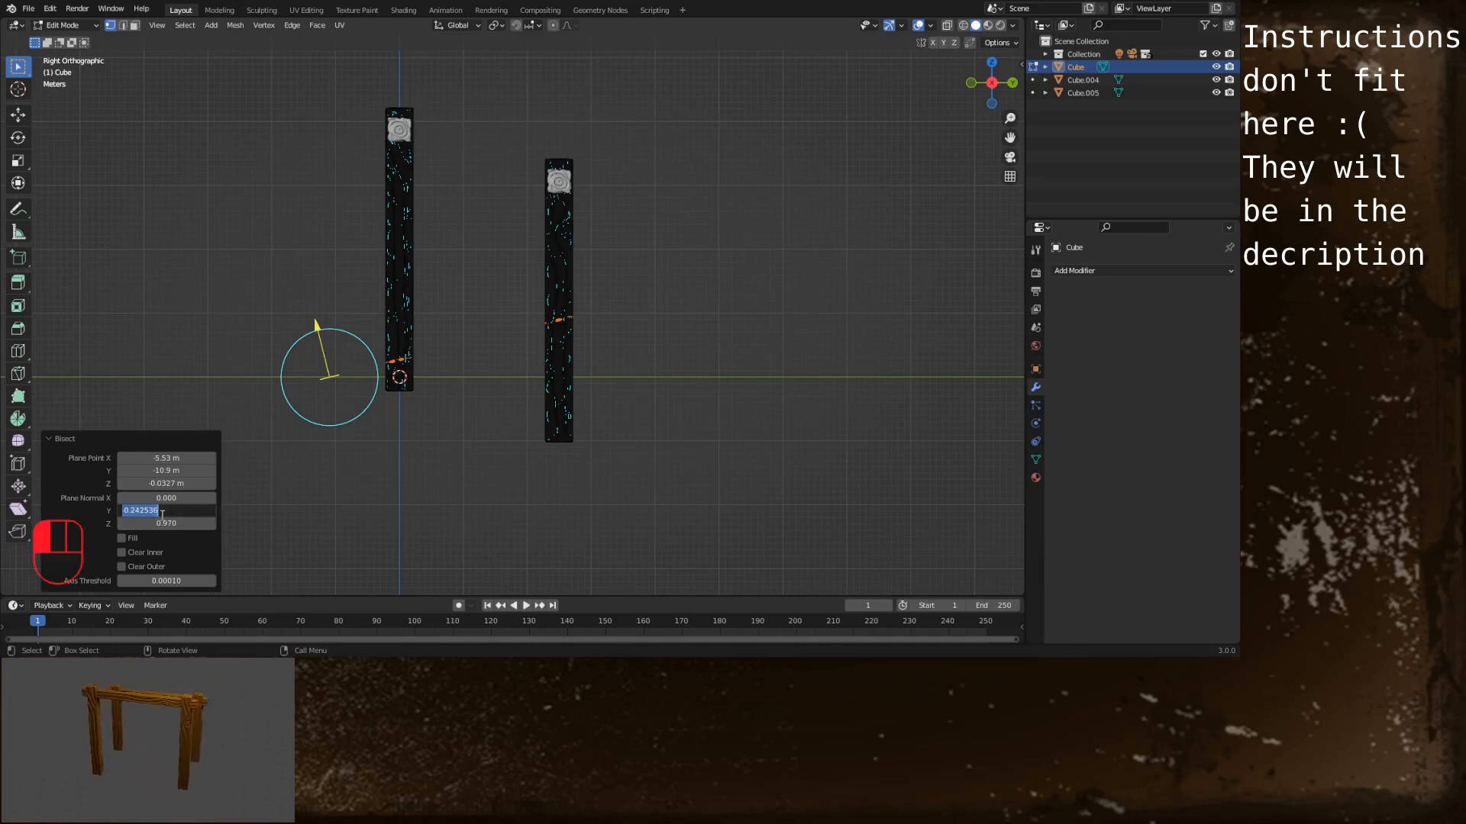
pyautogui.write('0')
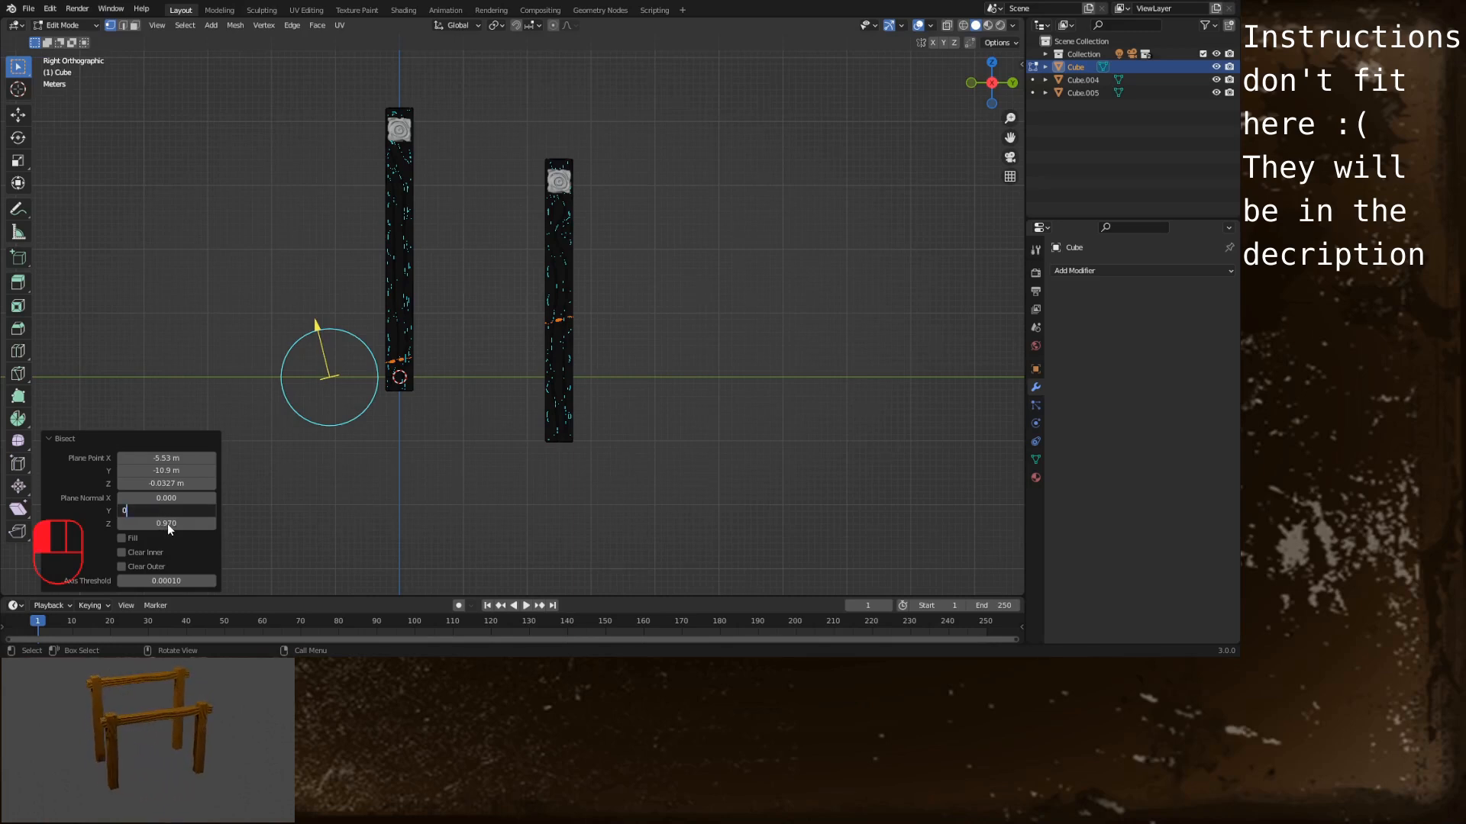
pyautogui.click(167, 524)
pyautogui.write('1')
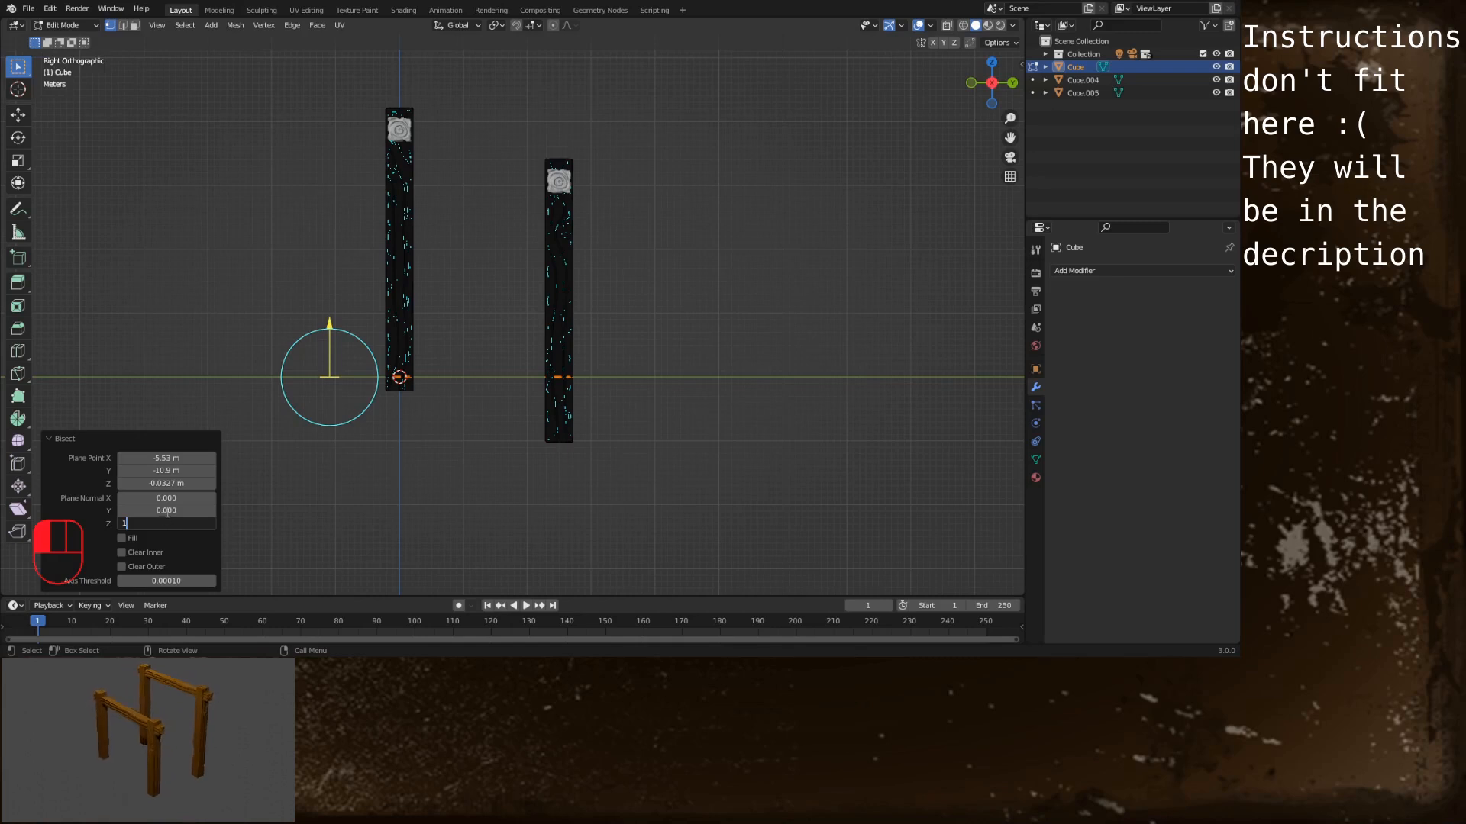
pyautogui.click(167, 510)
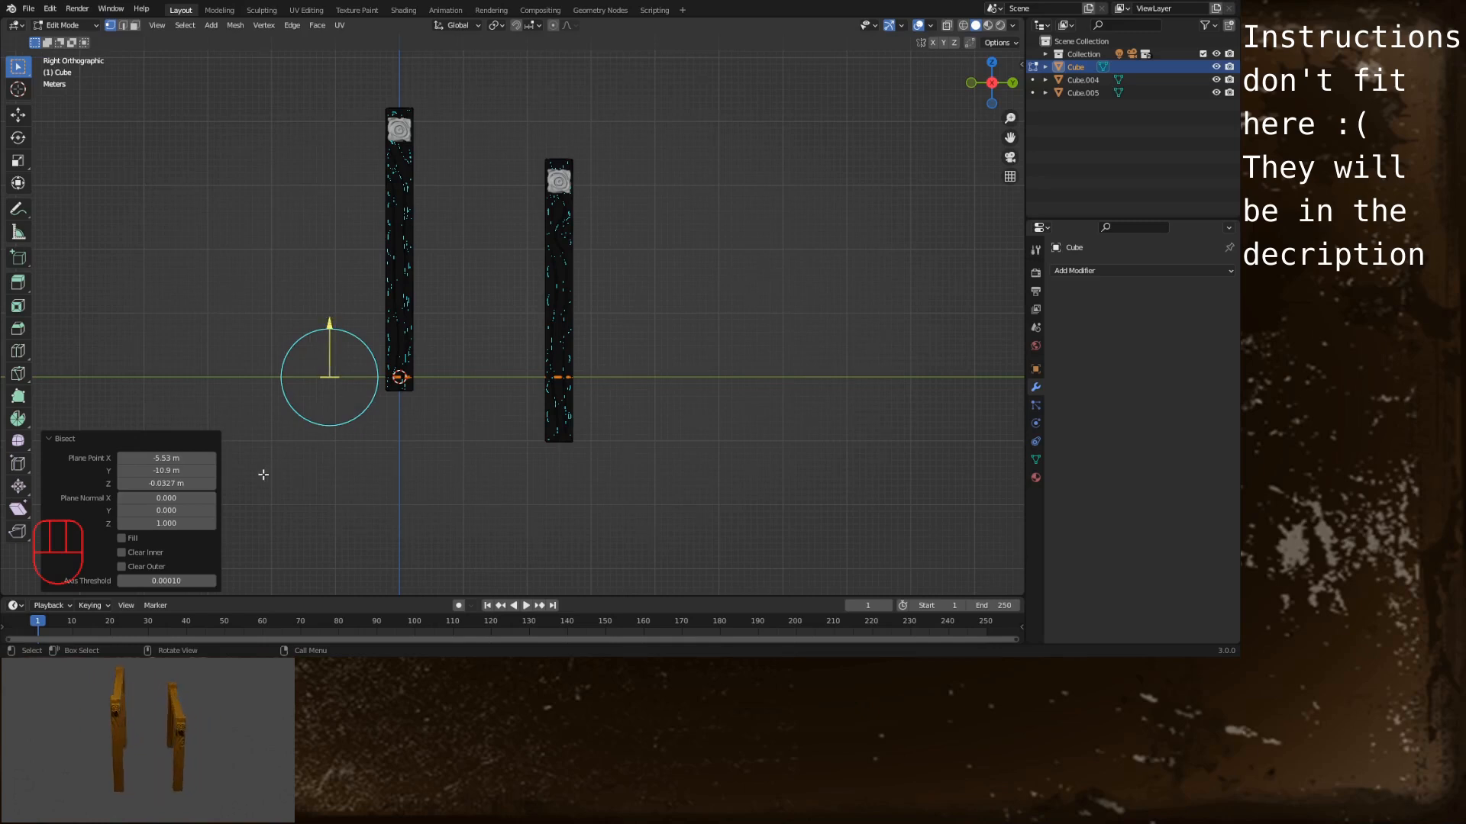
pyautogui.click(121, 553)
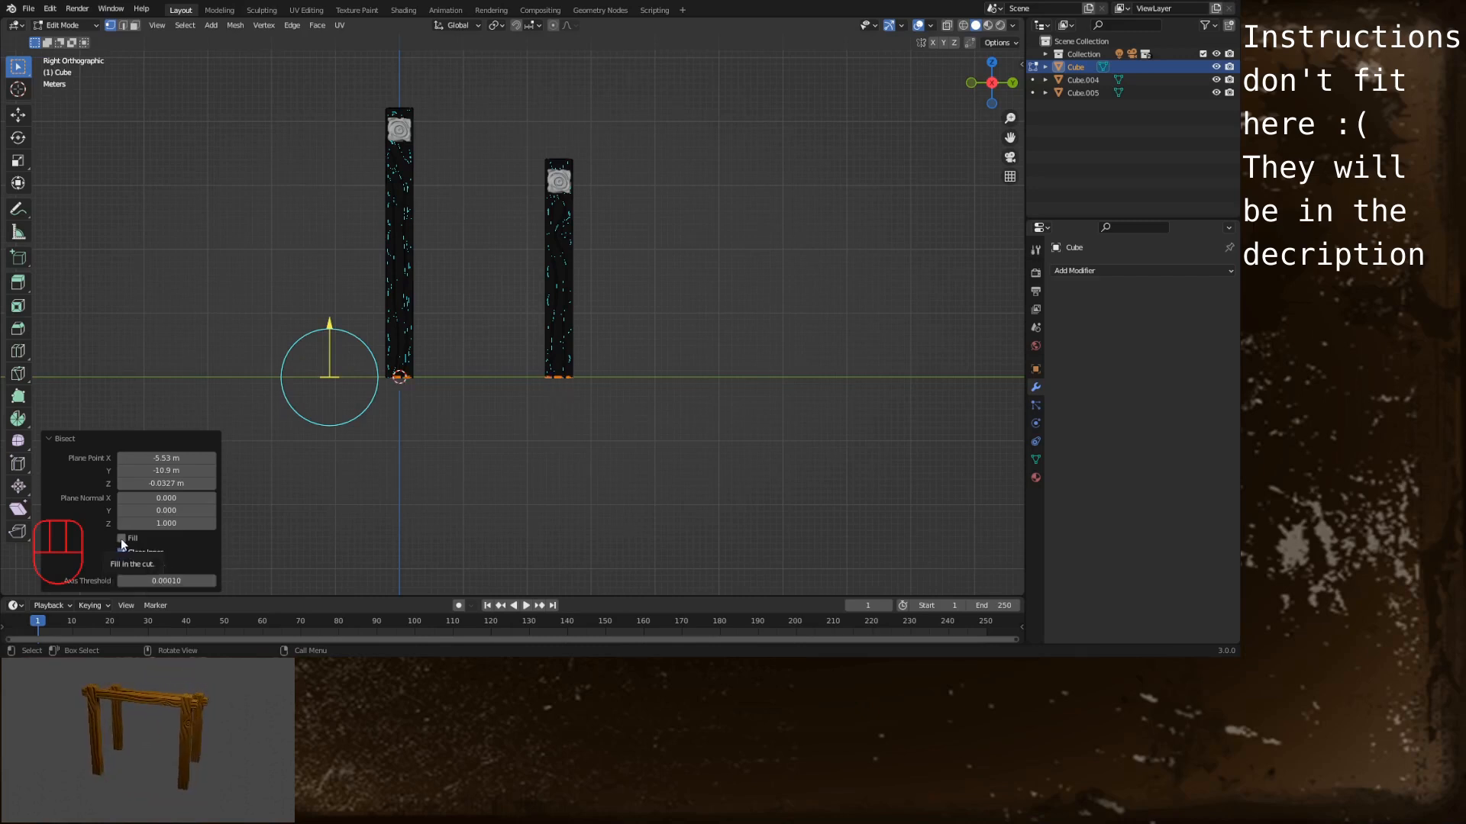
pyautogui.click(121, 539)
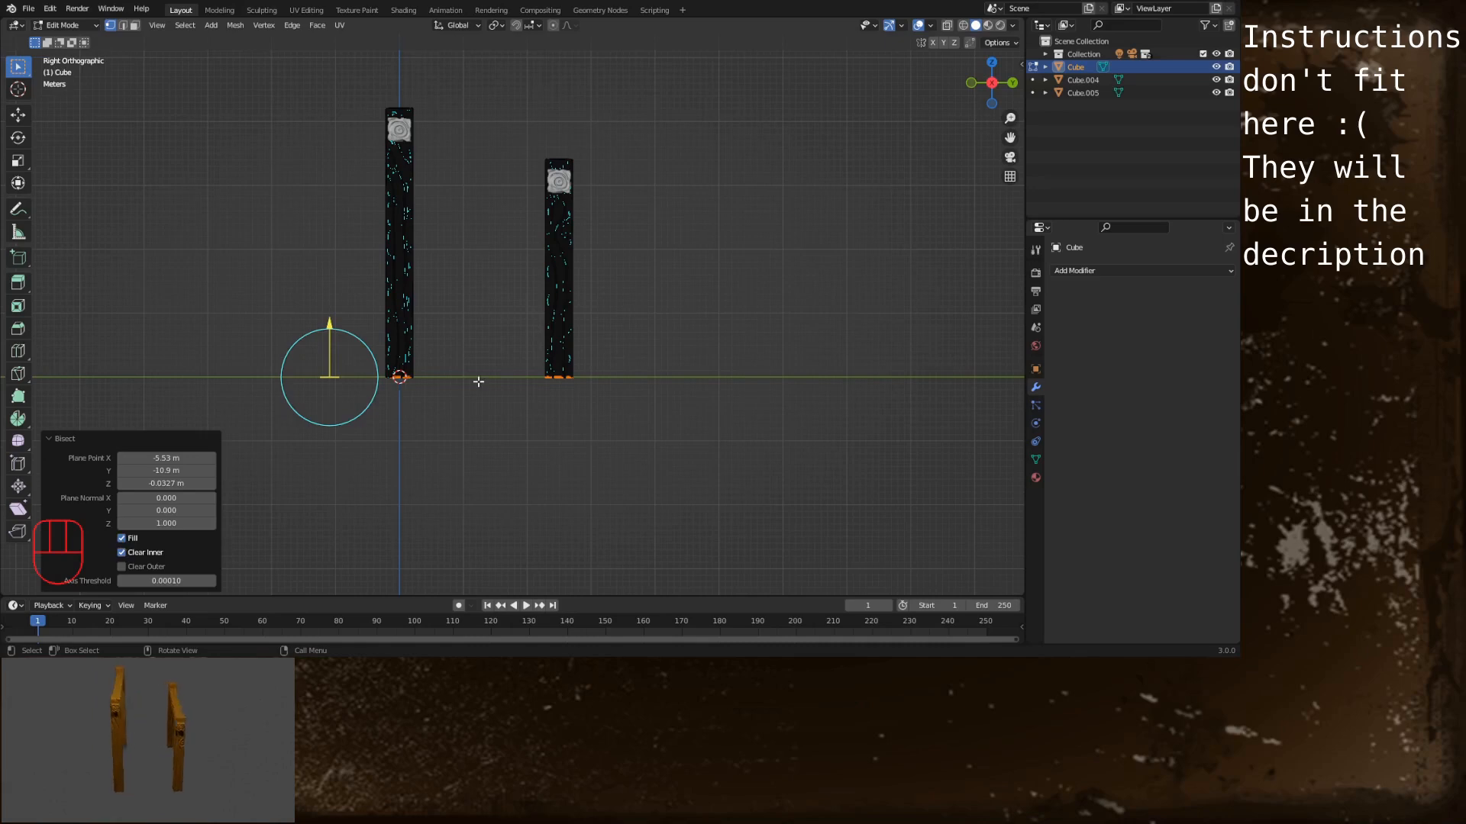
pyautogui.moveTo(507, 432)
pyautogui.mouseDown(button='middle')
pyautogui.moveTo(491, 400)
pyautogui.moveTo(501, 336)
pyautogui.moveTo(519, 359)
pyautogui.moveTo(488, 369)
pyautogui.moveTo(580, 438)
pyautogui.moveTo(498, 441)
pyautogui.mouseUp(button='middle')
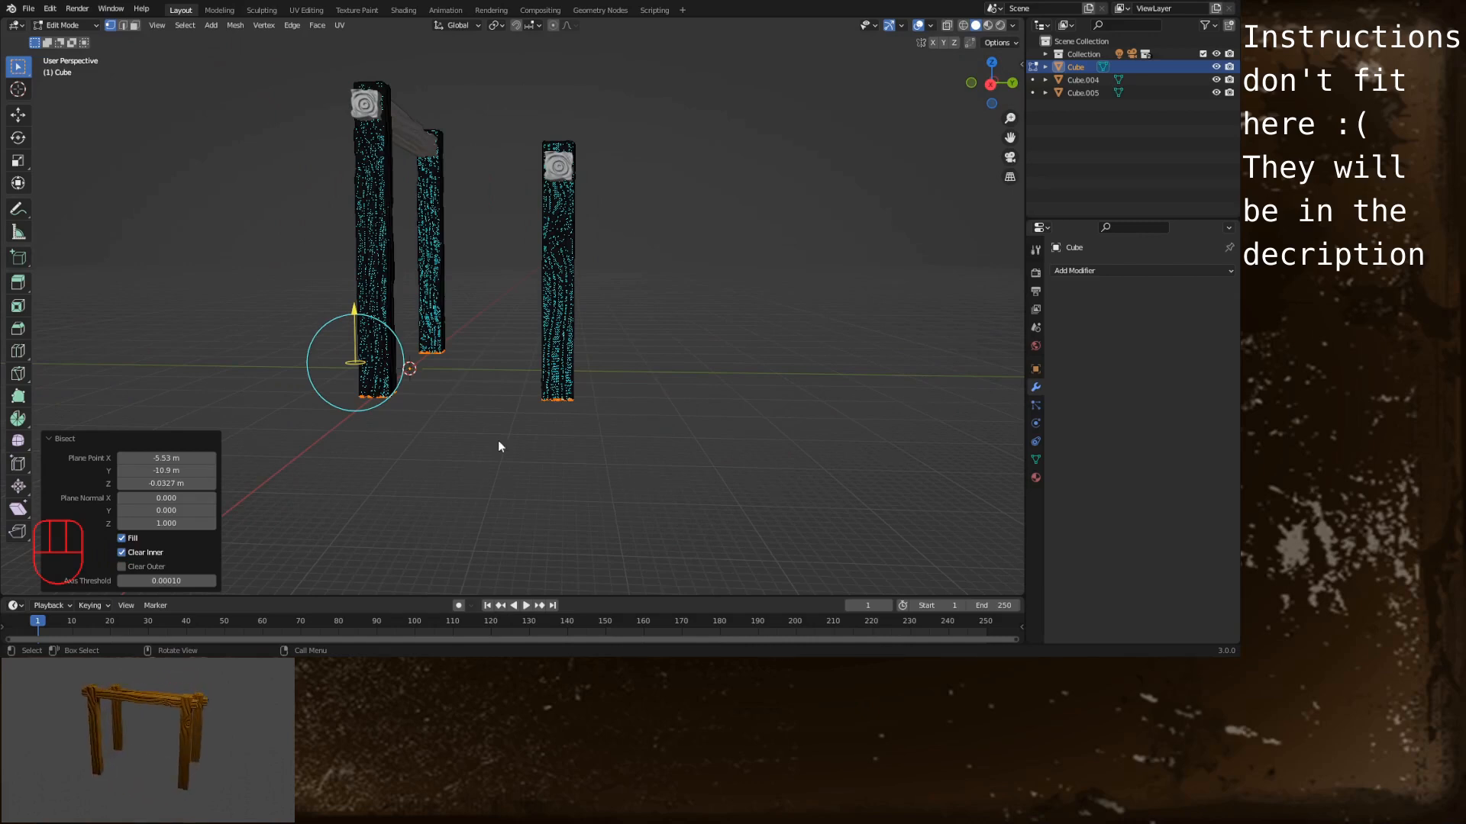
pyautogui.press('Tab')
# Set the front beam's origin to its geometry and thin the beam to about 0.855 in Y and Z, excluding X
pyautogui.keyDown('alt'); pyautogui.moveTo(455, 327); pyautogui.dragTo(585, 367, button='middle'); pyautogui.keyUp('alt')
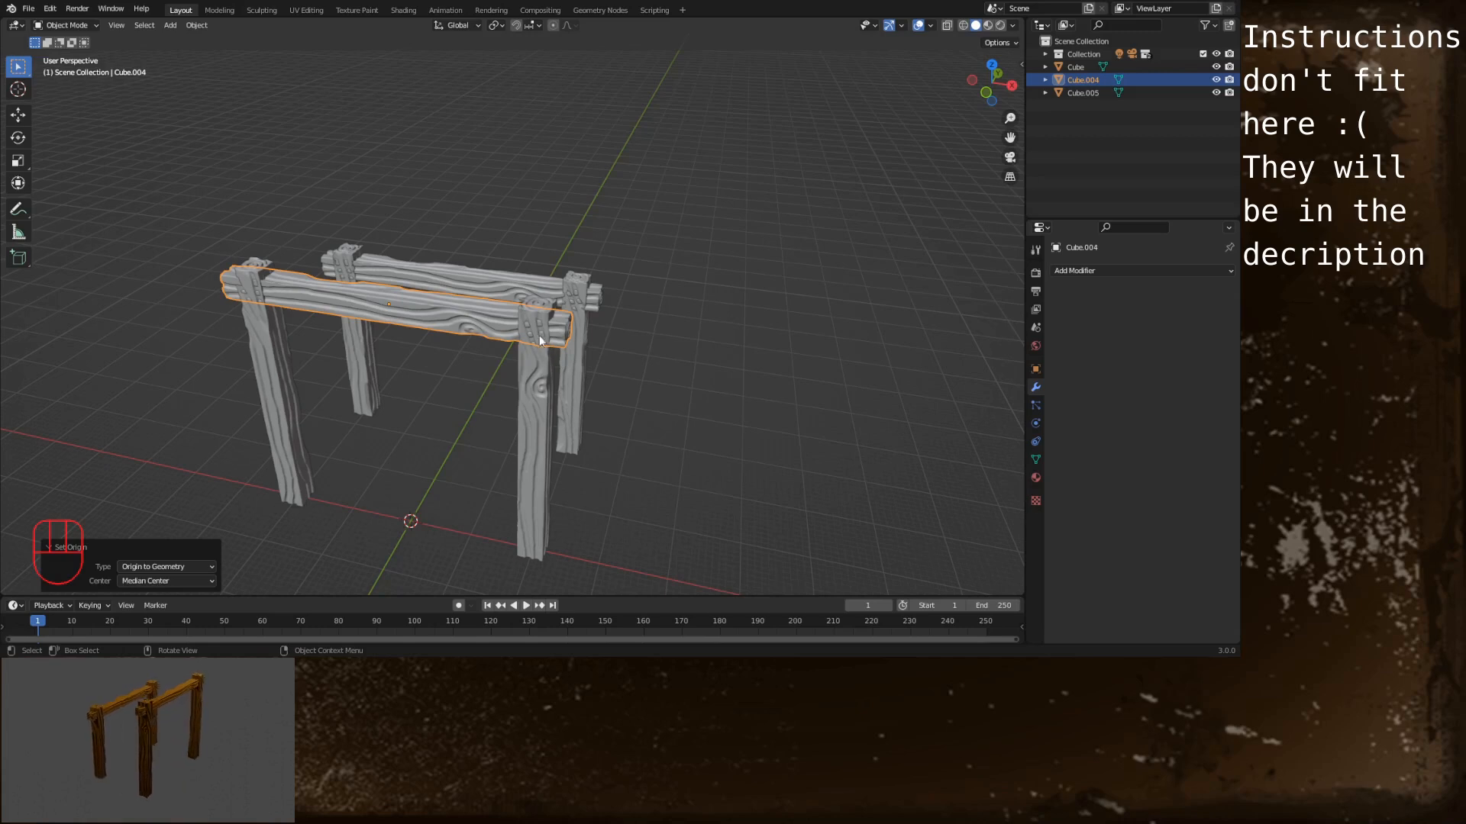
pyautogui.press('s')
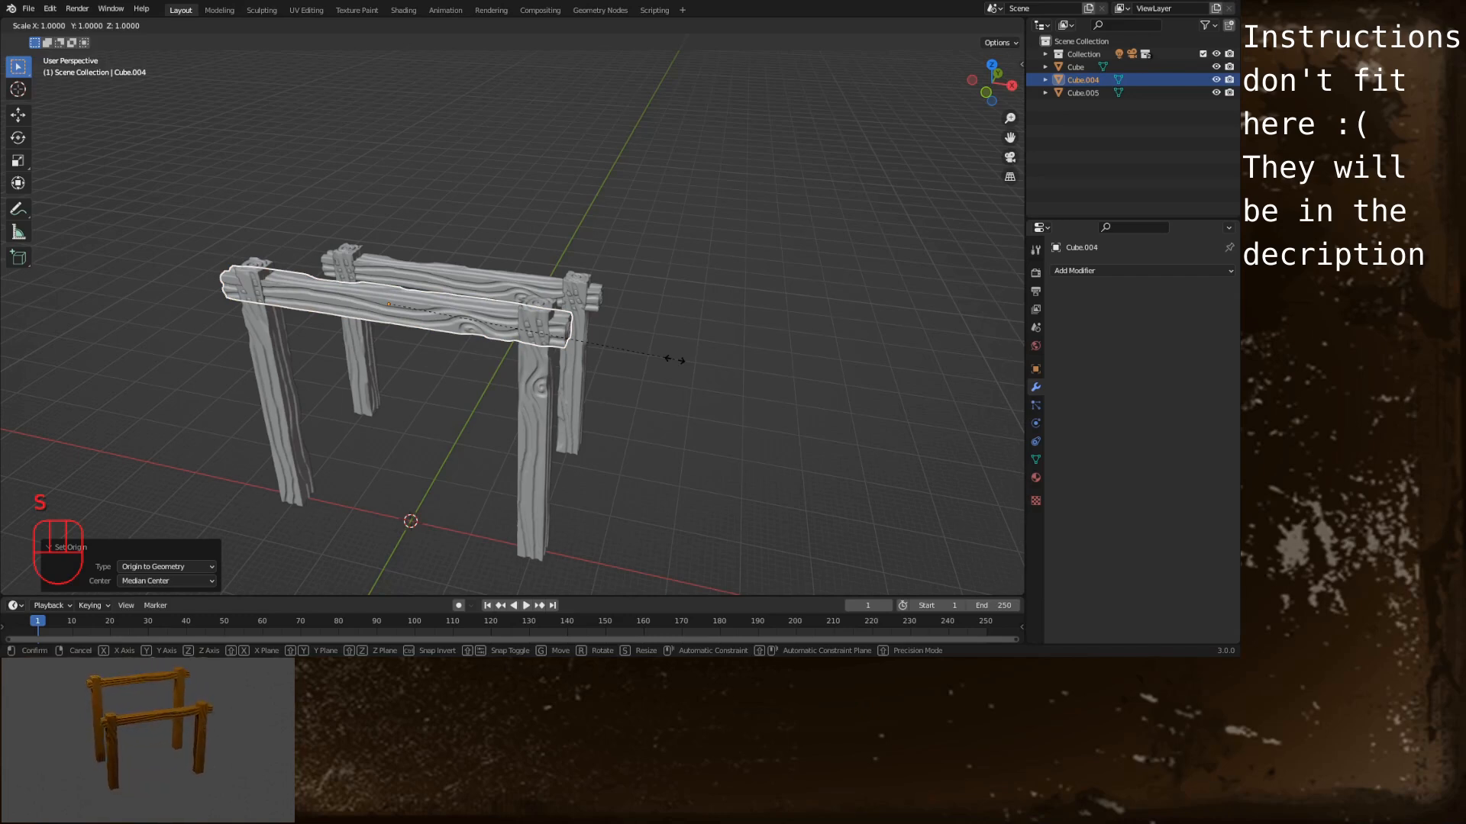
pyautogui.press('shift')
pyautogui.hotkey('shift', 'x')
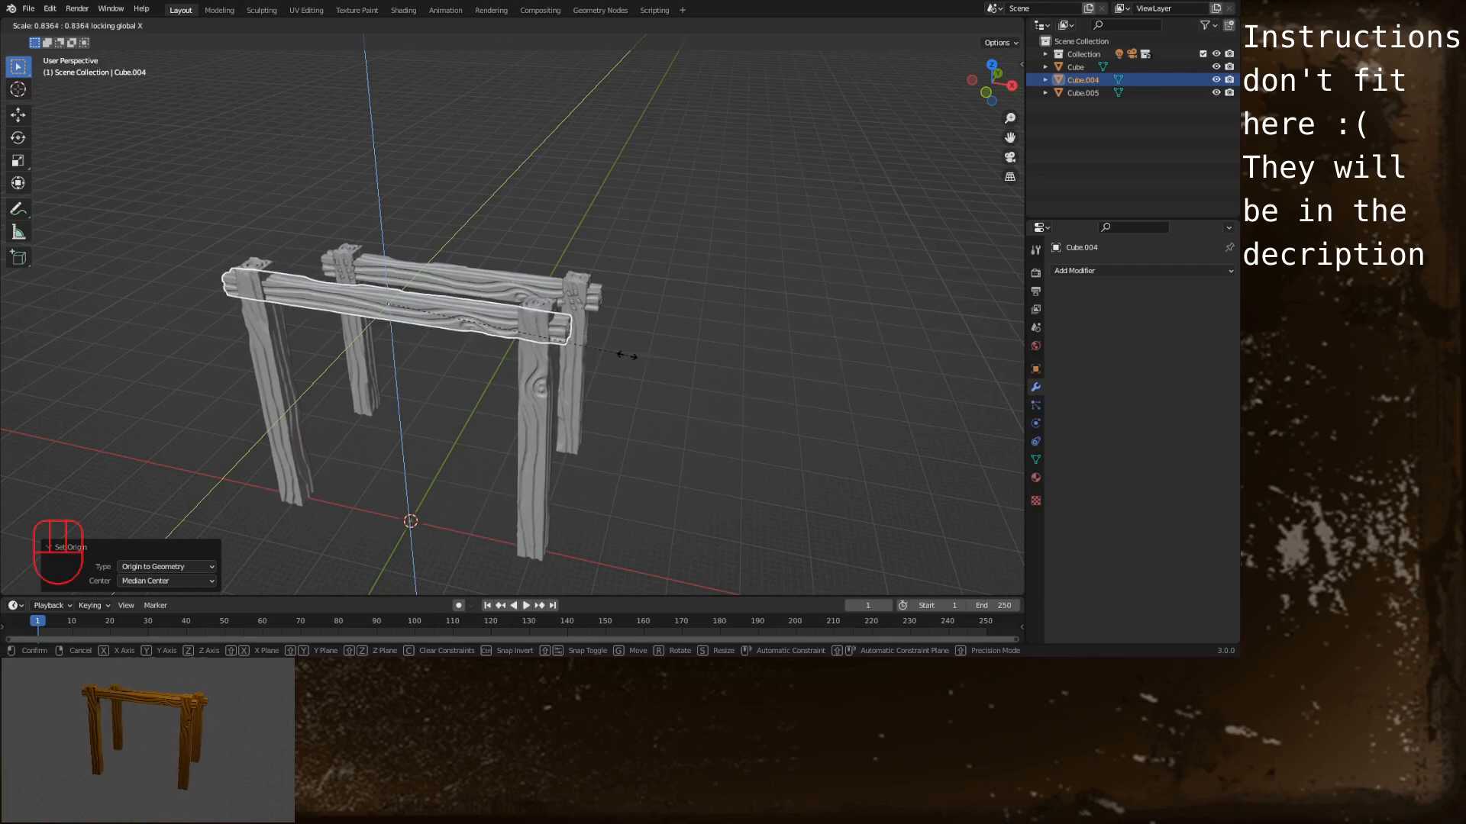
pyautogui.click(633, 355)
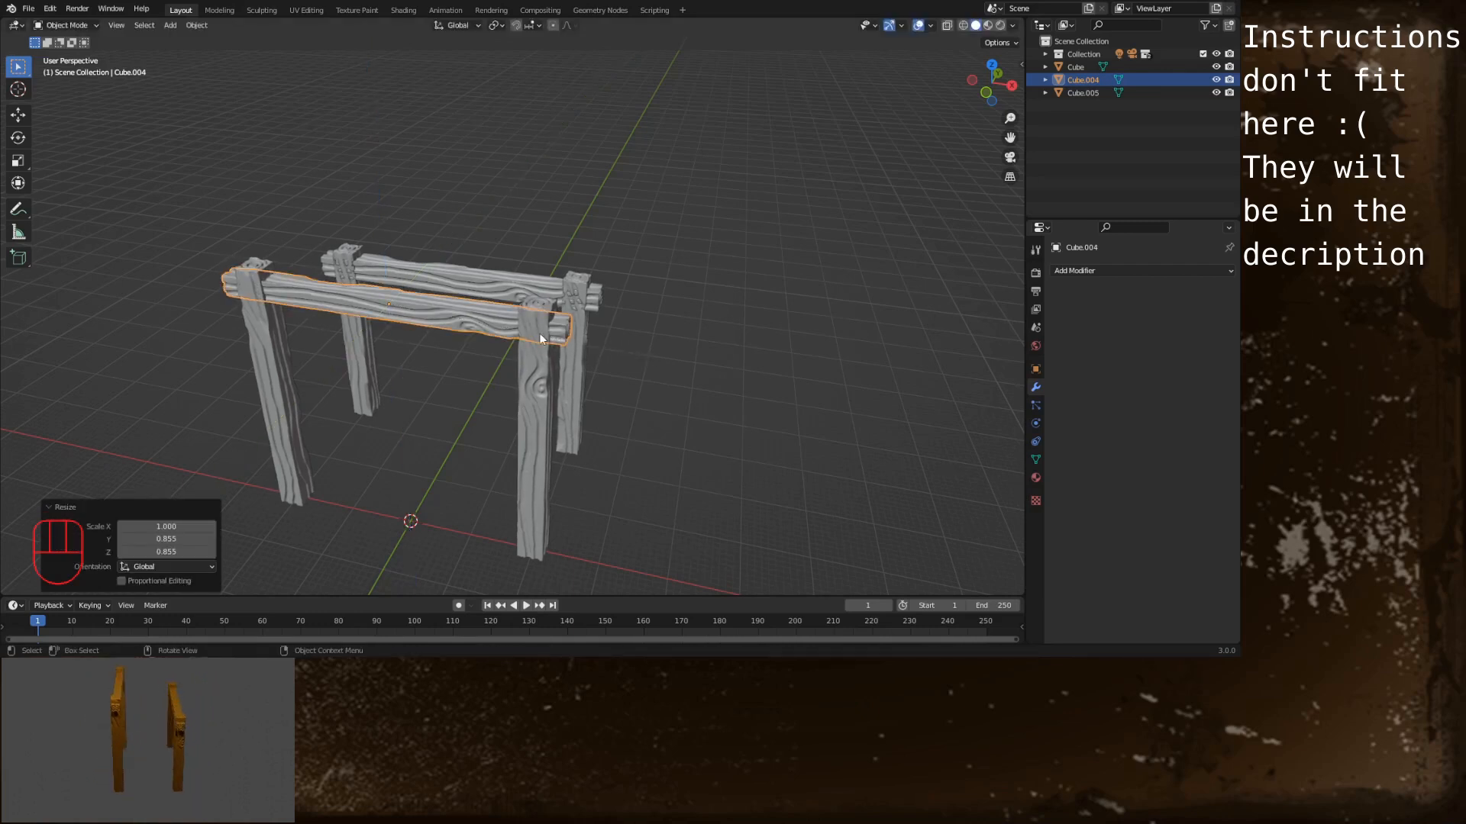
# Select the rear horizontal beam
pyautogui.moveTo(667, 331); pyautogui.dragTo(557, 301, button='middle')
pyautogui.click(569, 312)
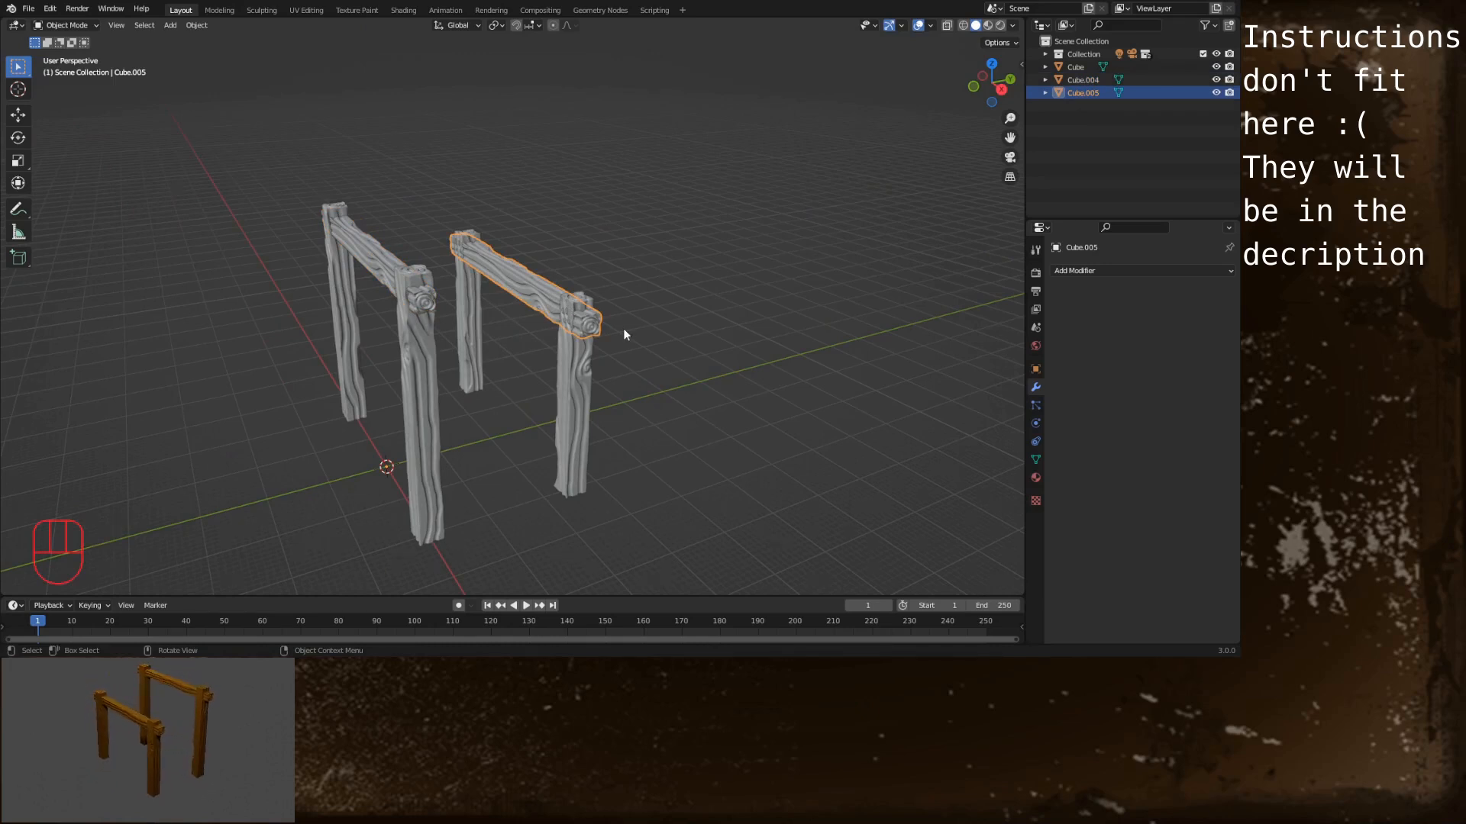
pyautogui.press('s')
pyautogui.hotkey('shift', 'z')
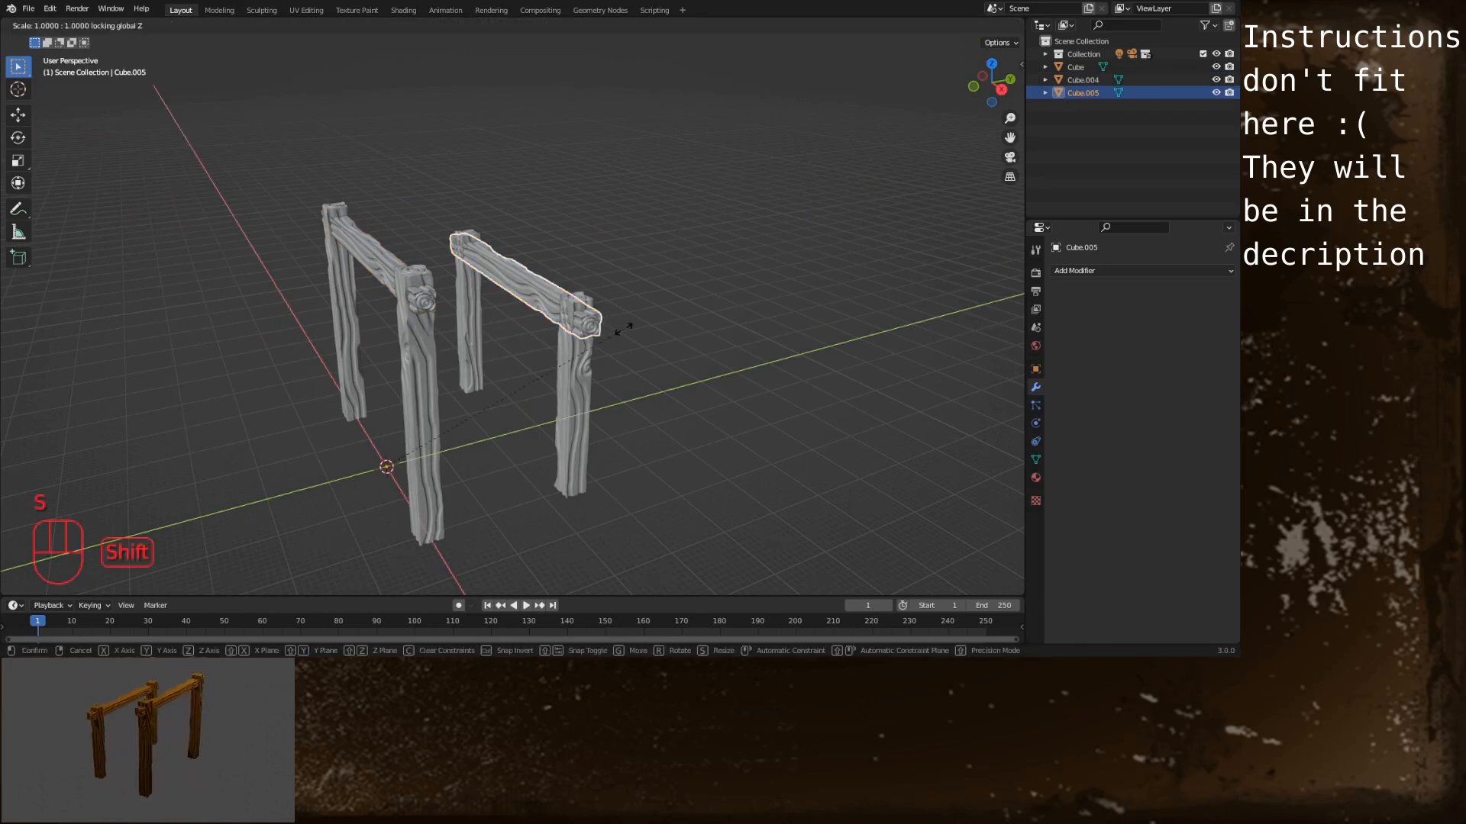
pyautogui.hotkey('shift', 'x')
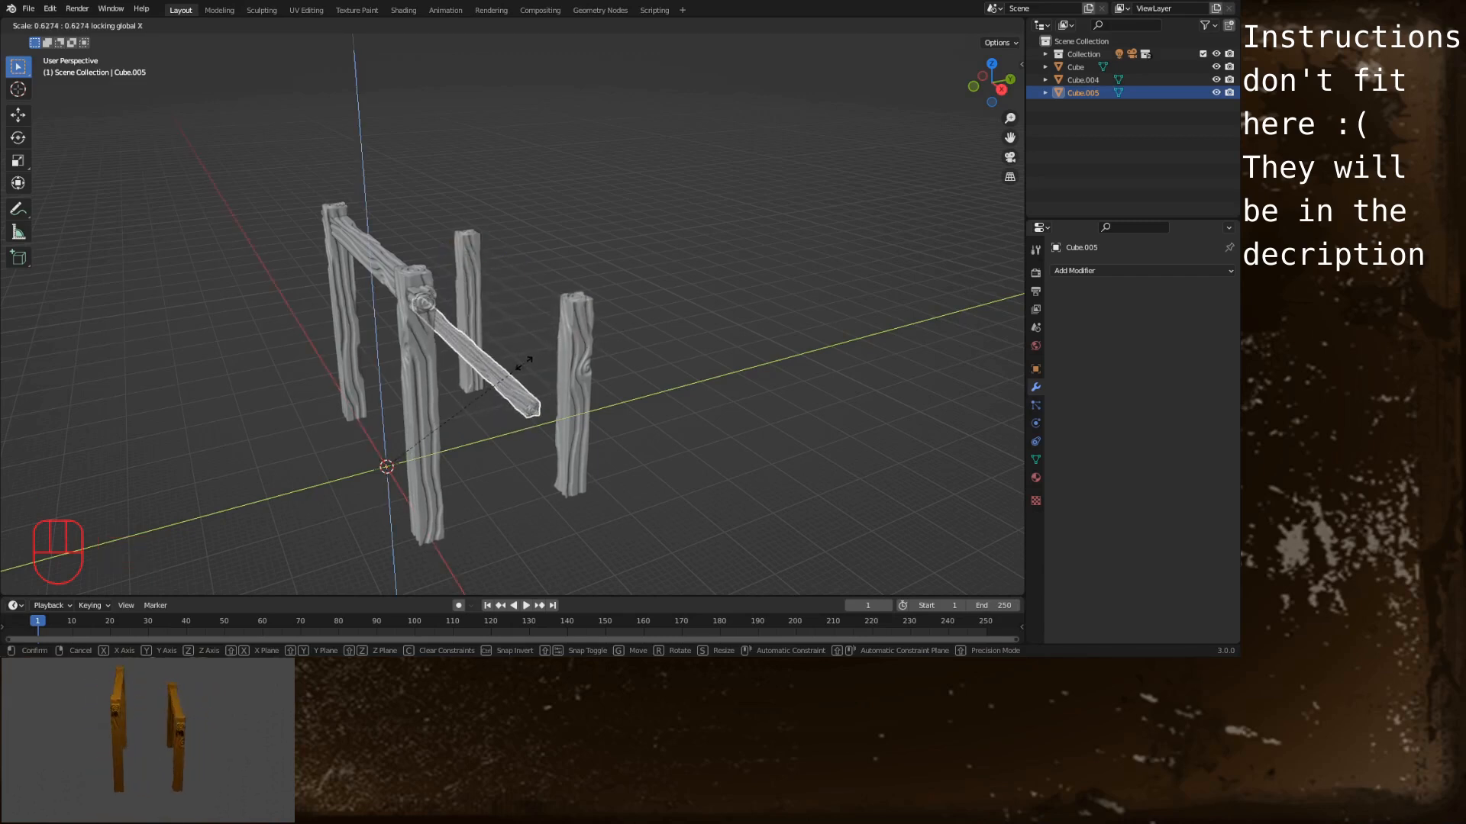
pyautogui.rightClick(523, 364)
# Set the rear beam's origin to its geometry and thin the beam to about 0.879 in Y and Z, excluding X
pyautogui.rightClick(593, 333)
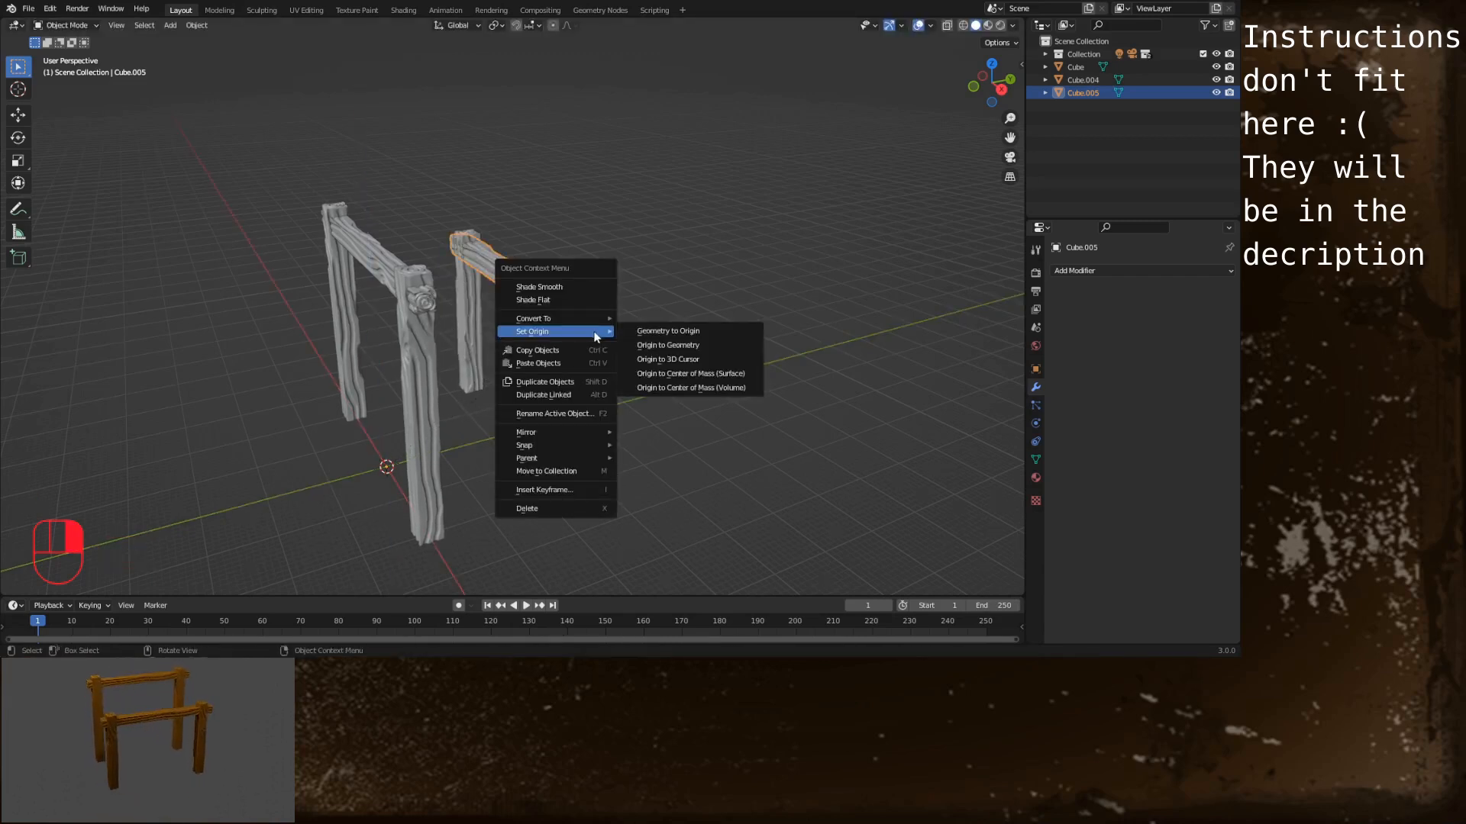
pyautogui.click(652, 348)
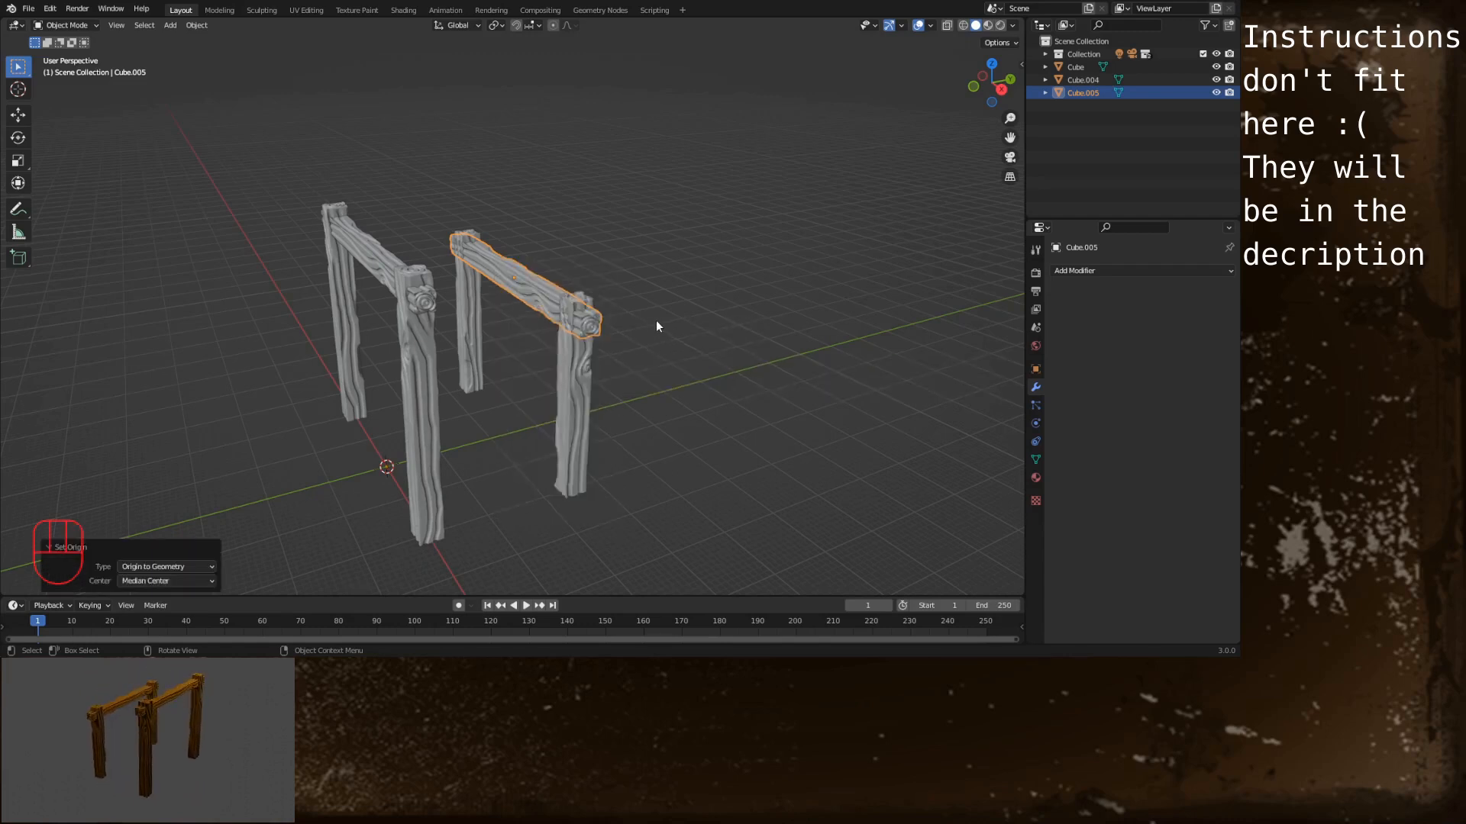
pyautogui.press('s')
pyautogui.hotkey('shift', 'x')
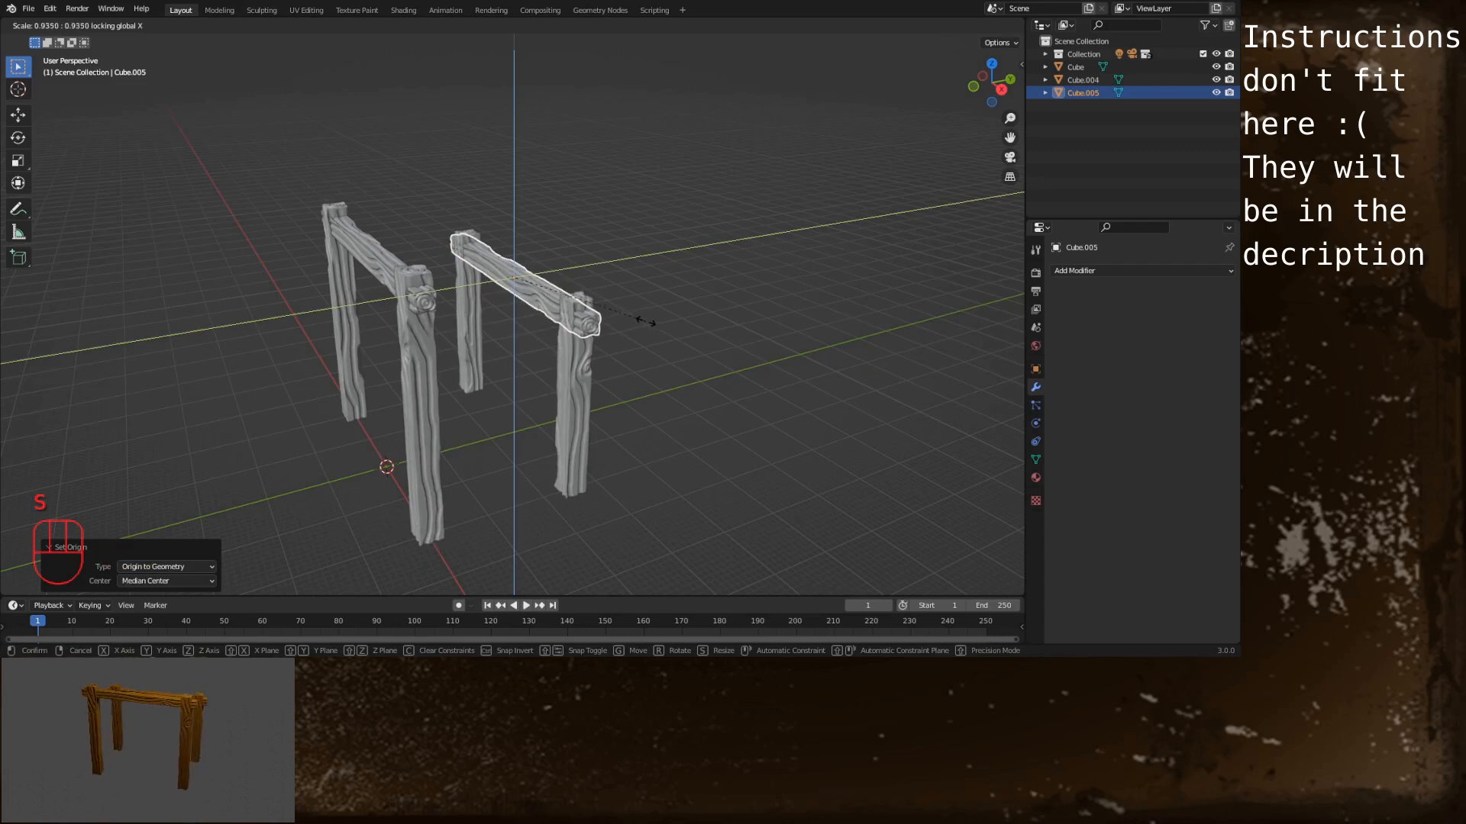
pyautogui.click(636, 319)
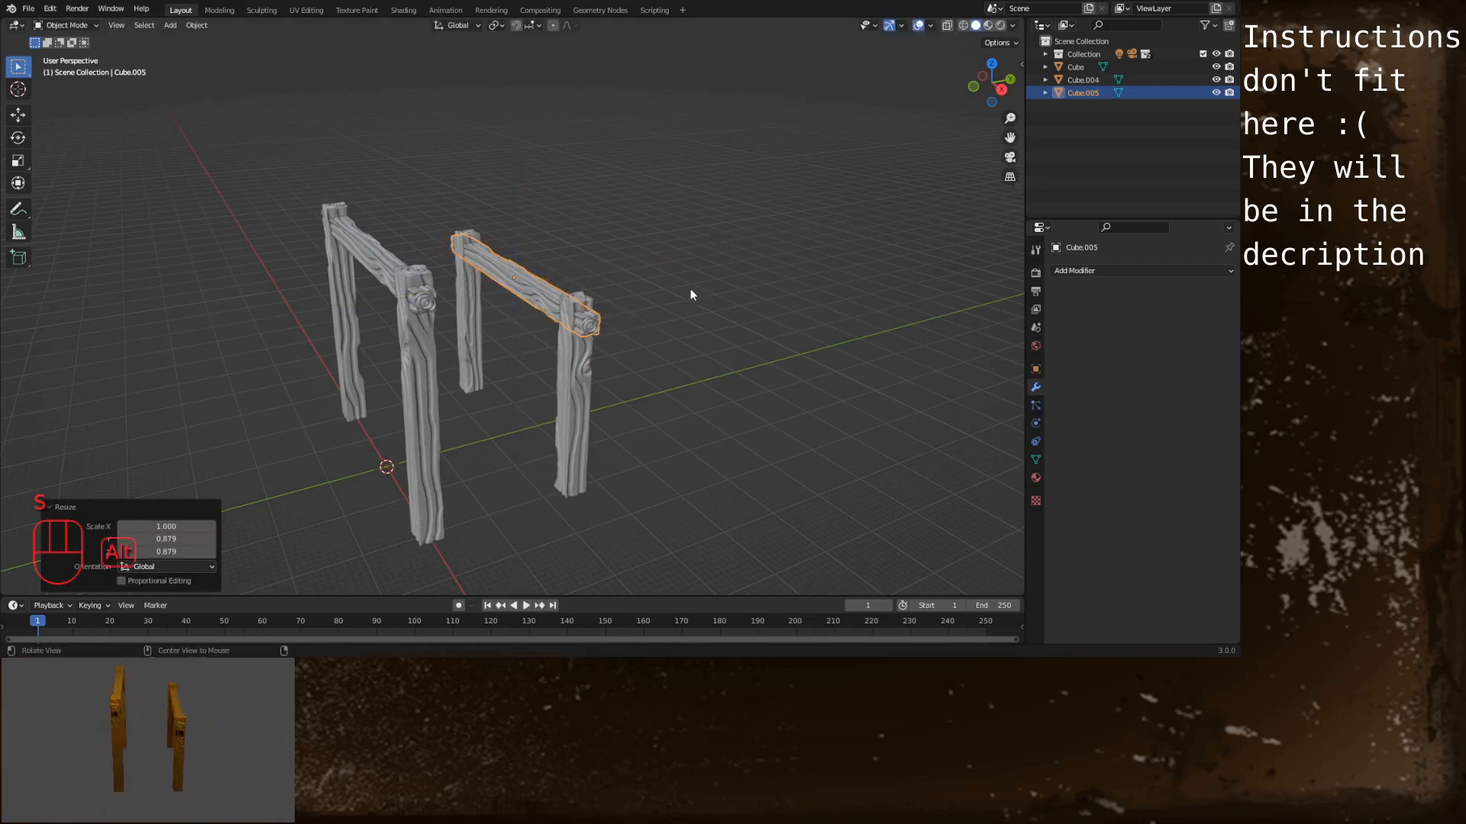
# Try to join the four posts and both horizontal beams into one object
pyautogui.moveTo(690, 295); pyautogui.dragTo(656, 290, button='middle')
pyautogui.keyDown('shift'); pyautogui.click(562, 386); pyautogui.keyUp('shift')
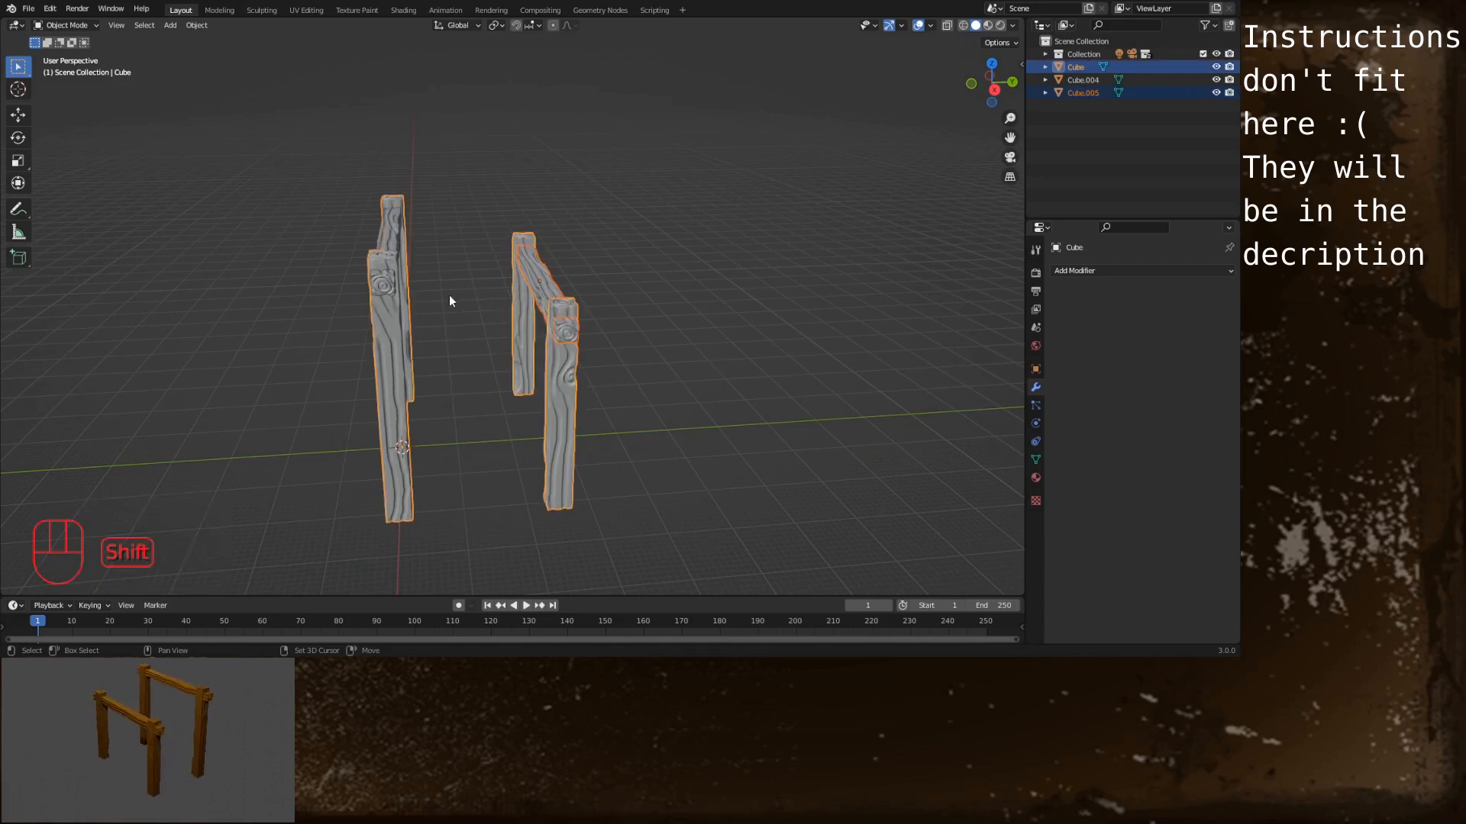
pyautogui.keyDown('shift'); pyautogui.click(381, 285); pyautogui.keyUp('shift')
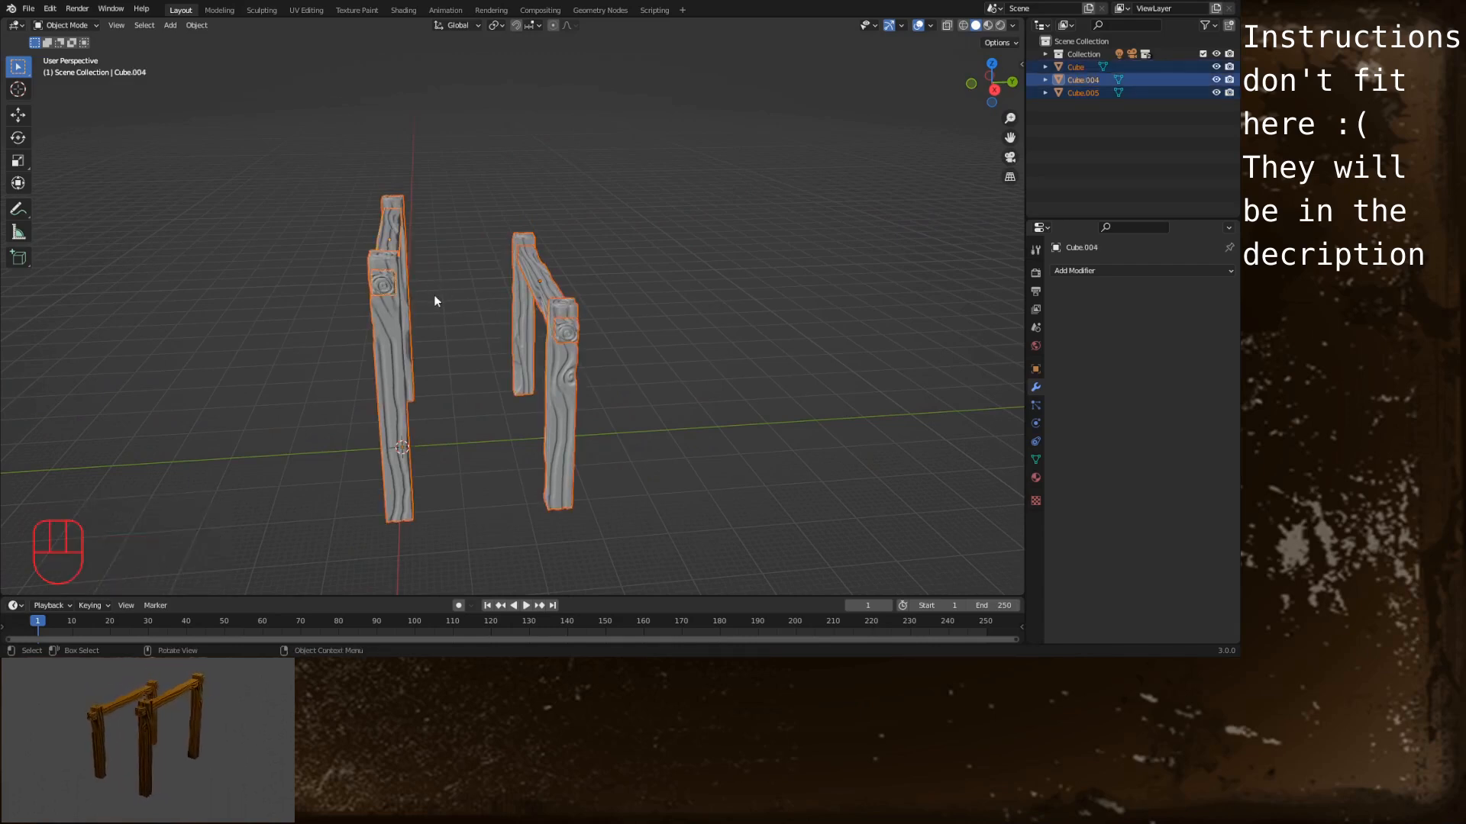
pyautogui.rightClick(434, 296)
pyautogui.click(419, 268)
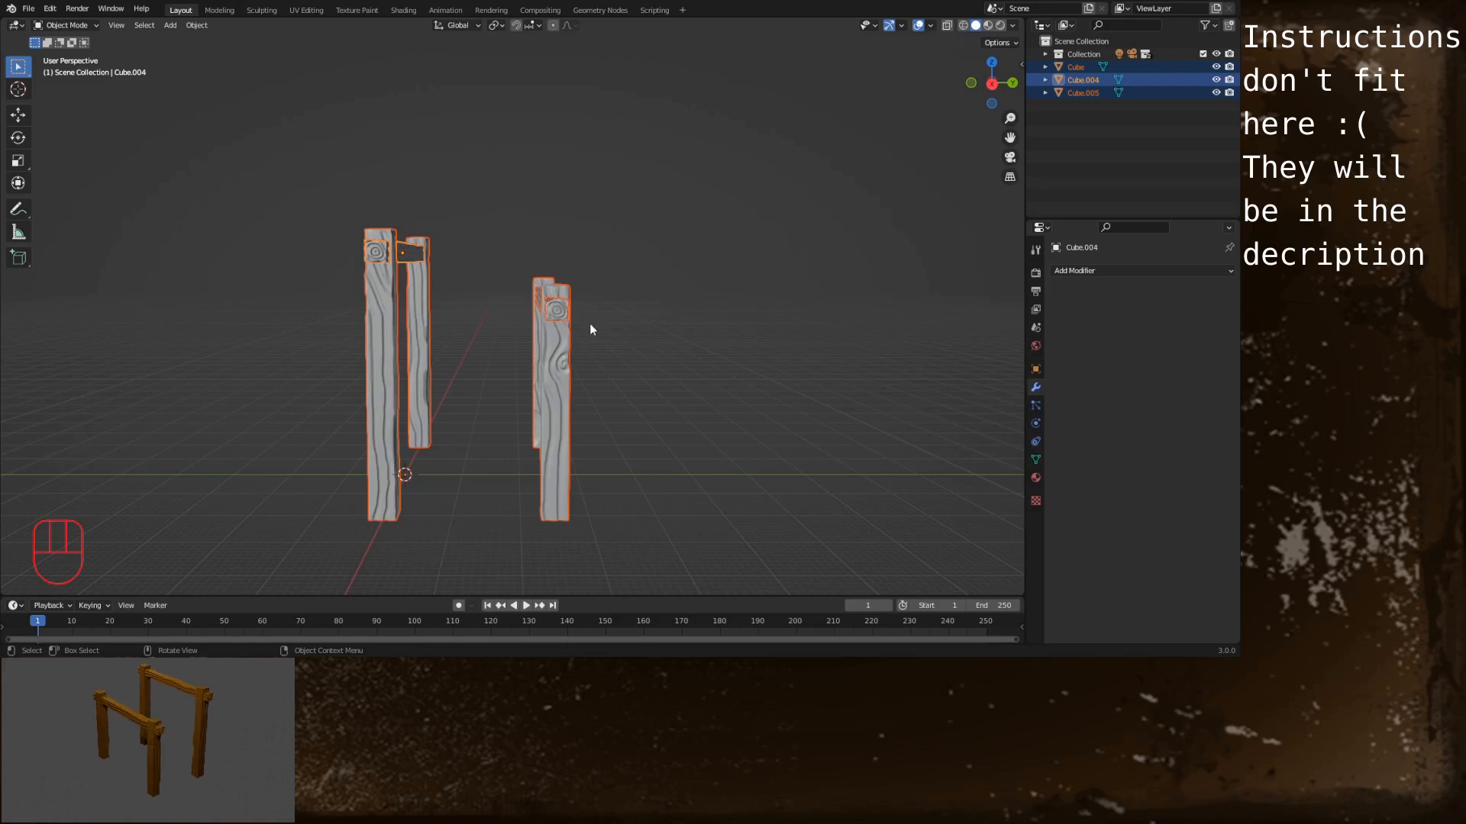
pyautogui.moveTo(481, 261); pyautogui.dragTo(463, 313, button='middle')
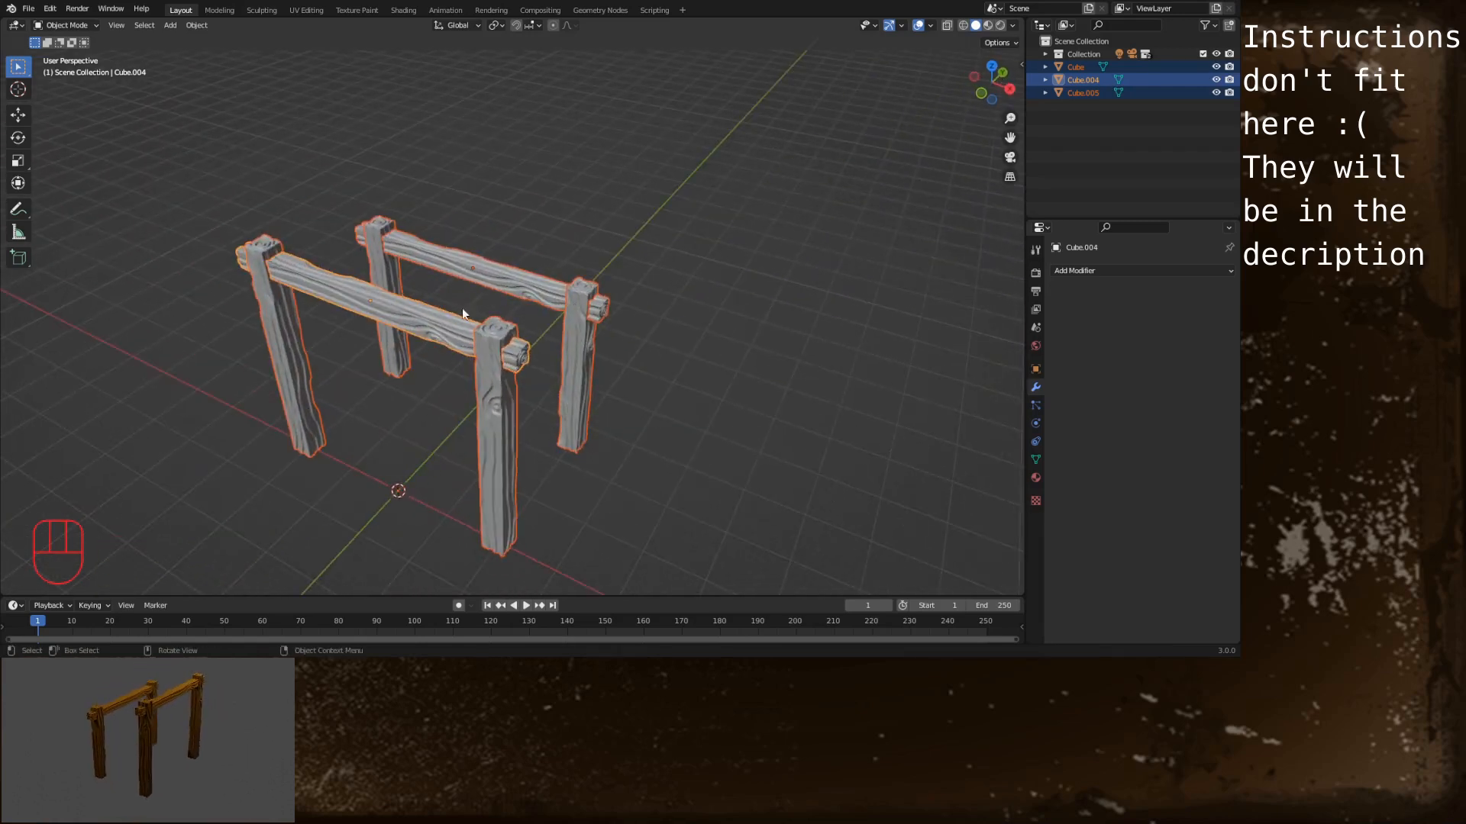
# Duplicate the front beam and place the copy about 49.8 m along X, clear of the posts
pyautogui.click(425, 326)
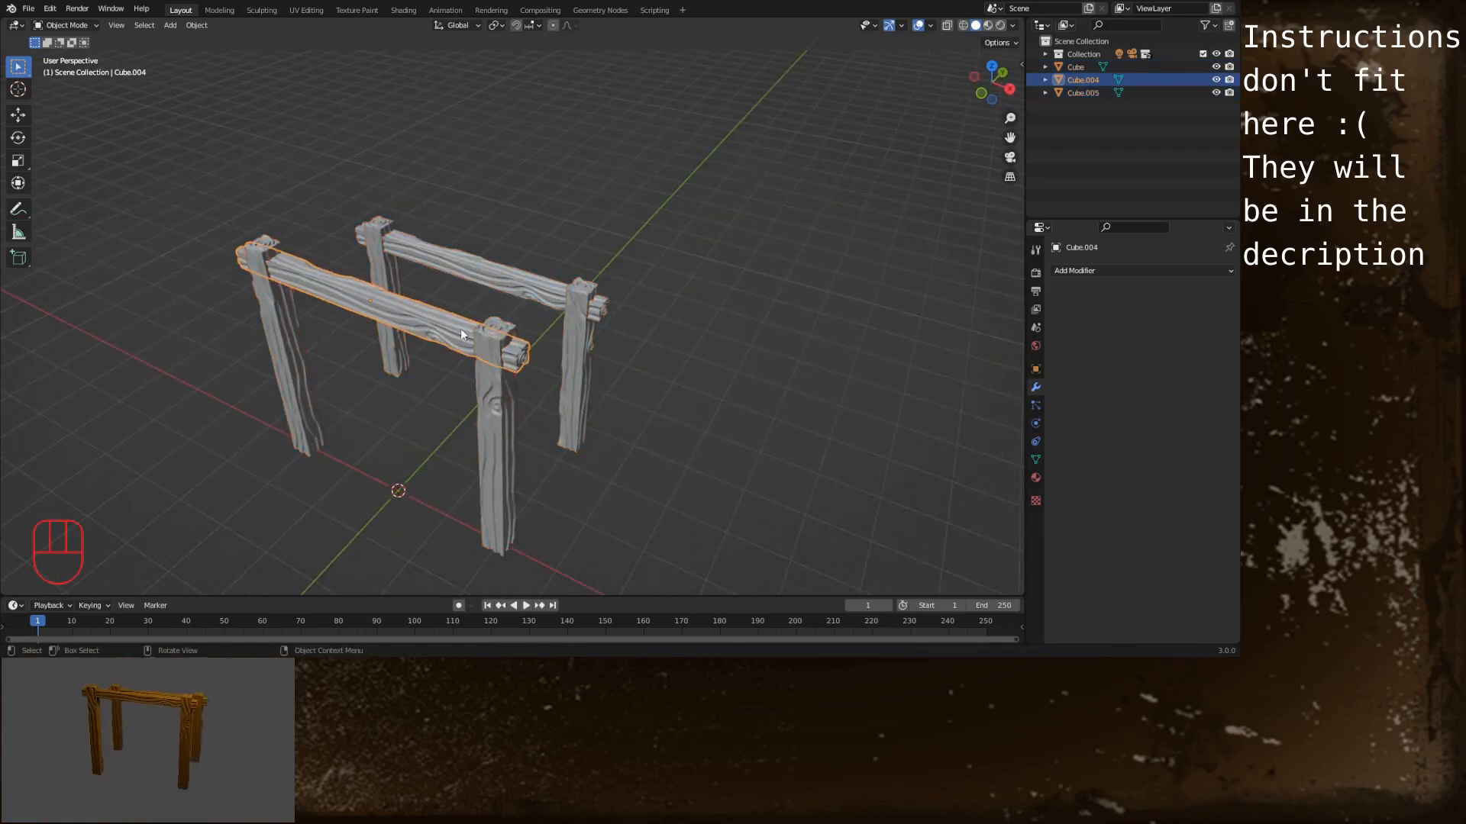
pyautogui.press('shift')
pyautogui.hotkey('shift', 'd')
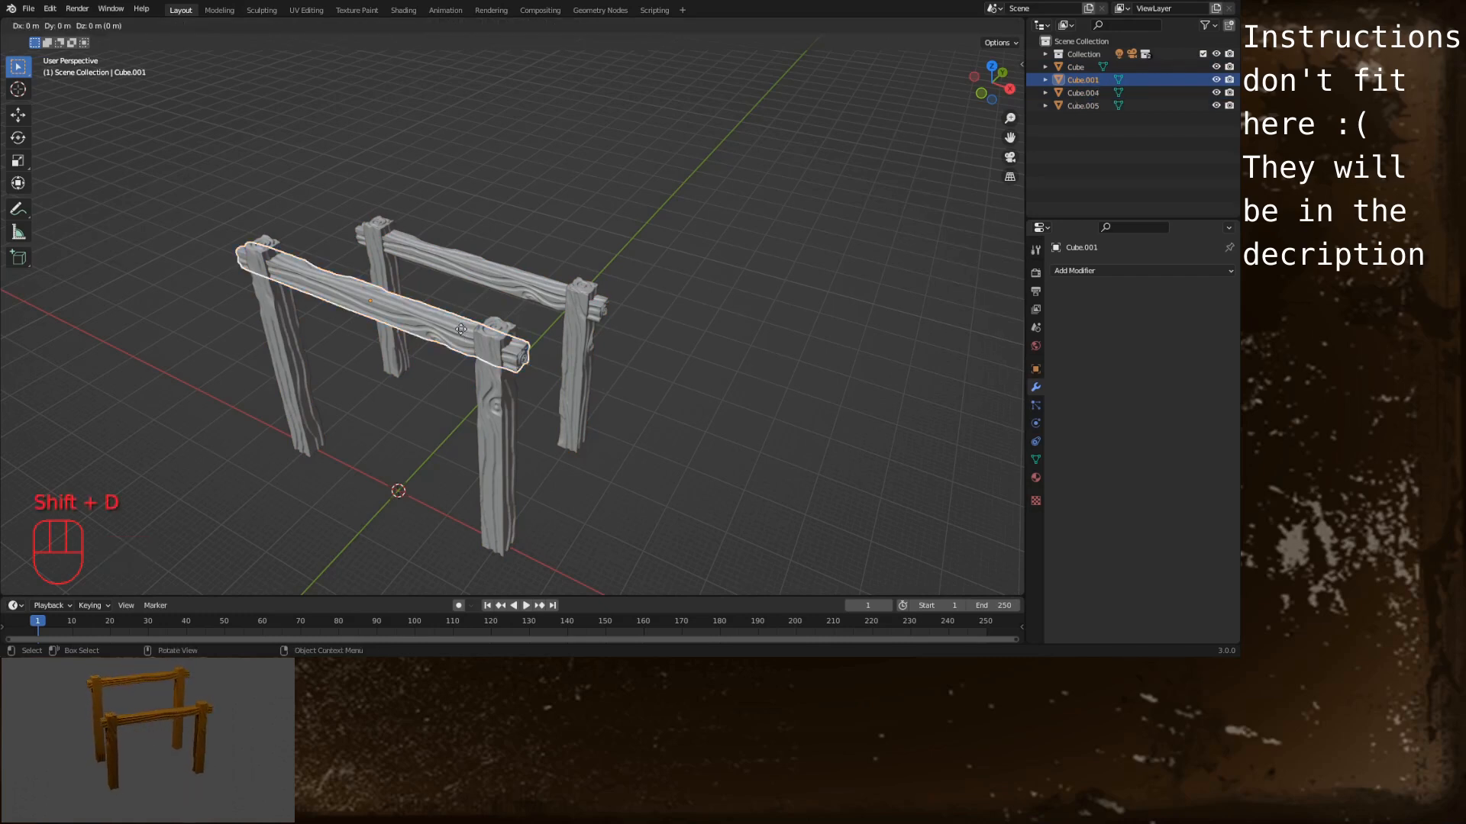
pyautogui.press('x')
pyautogui.click(832, 430)
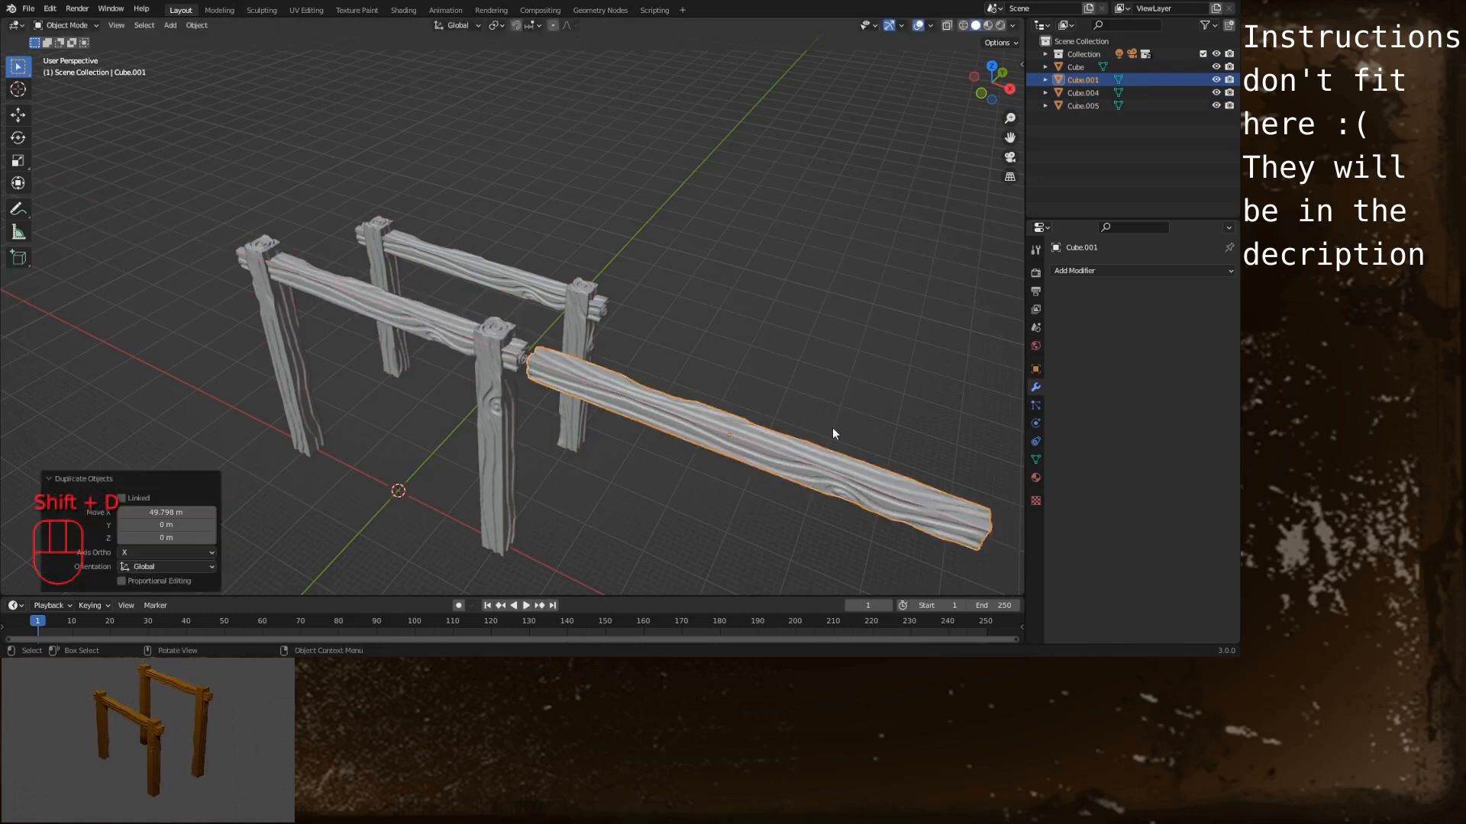
# Rotate the beam copy 90° about Z and tilt it about 19.3° in the right view to slope towards the shorter posts
pyautogui.press('r')
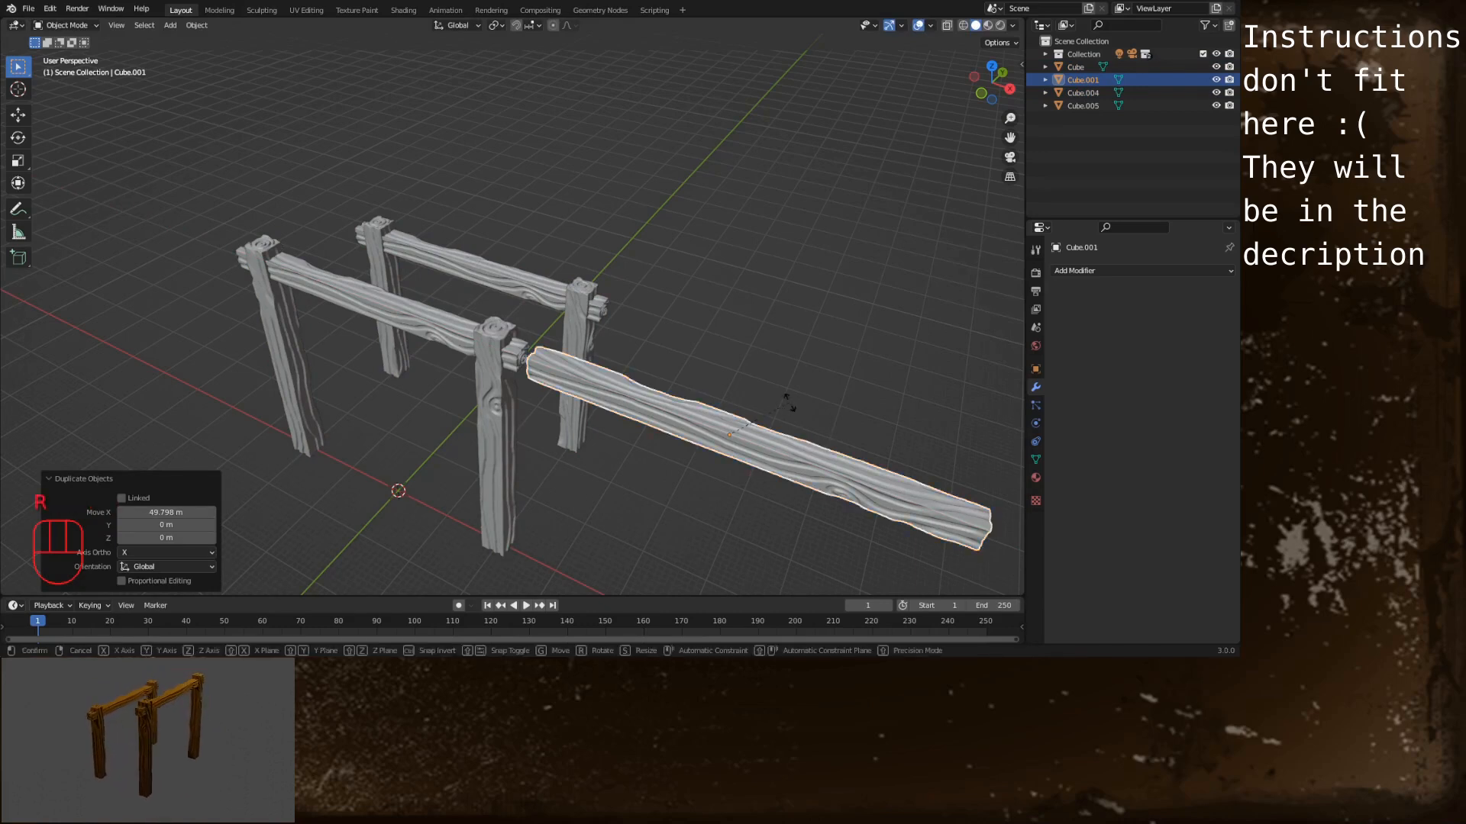
pyautogui.write('z90')
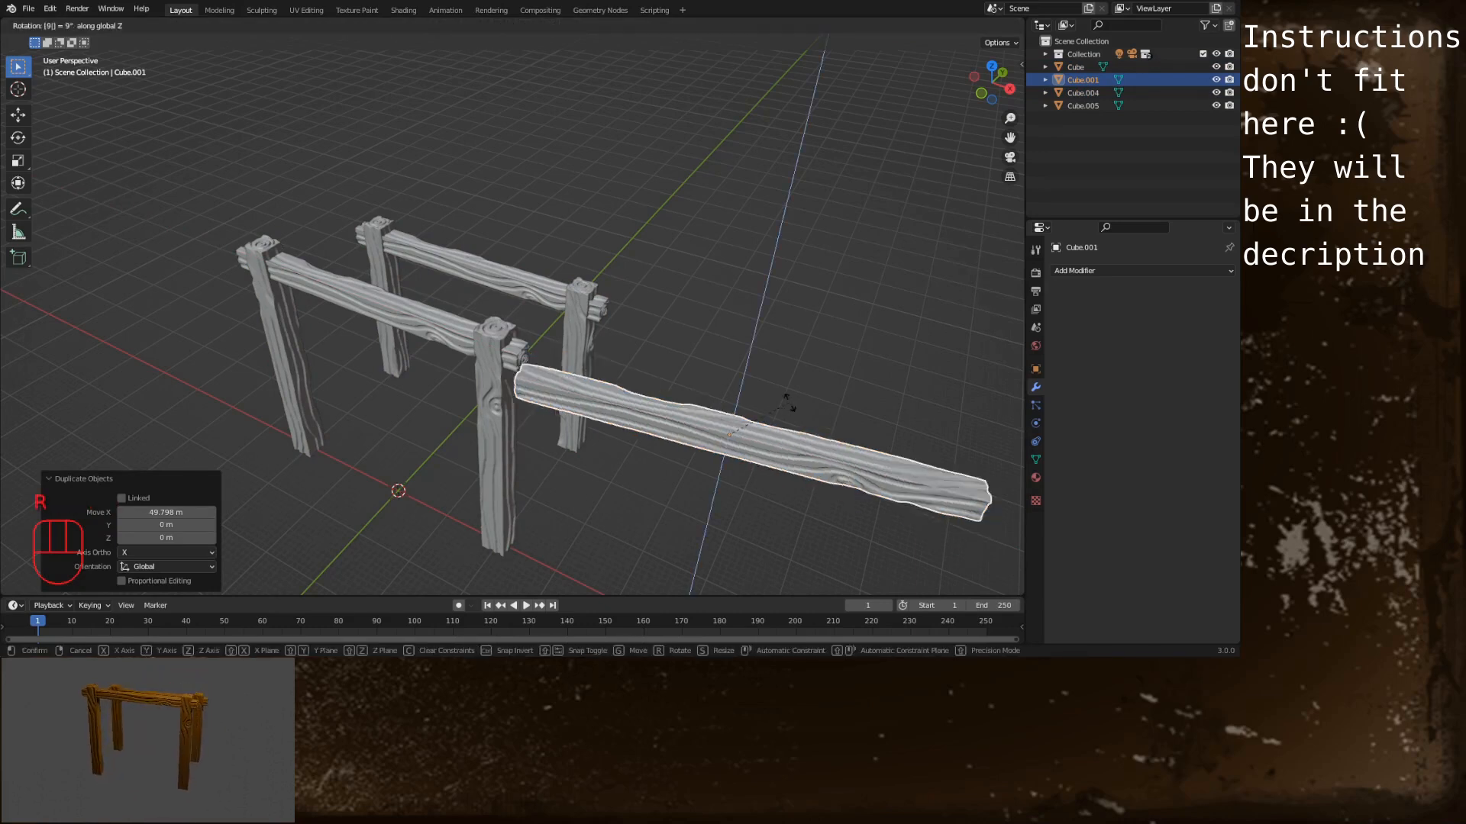
pyautogui.press('Return')
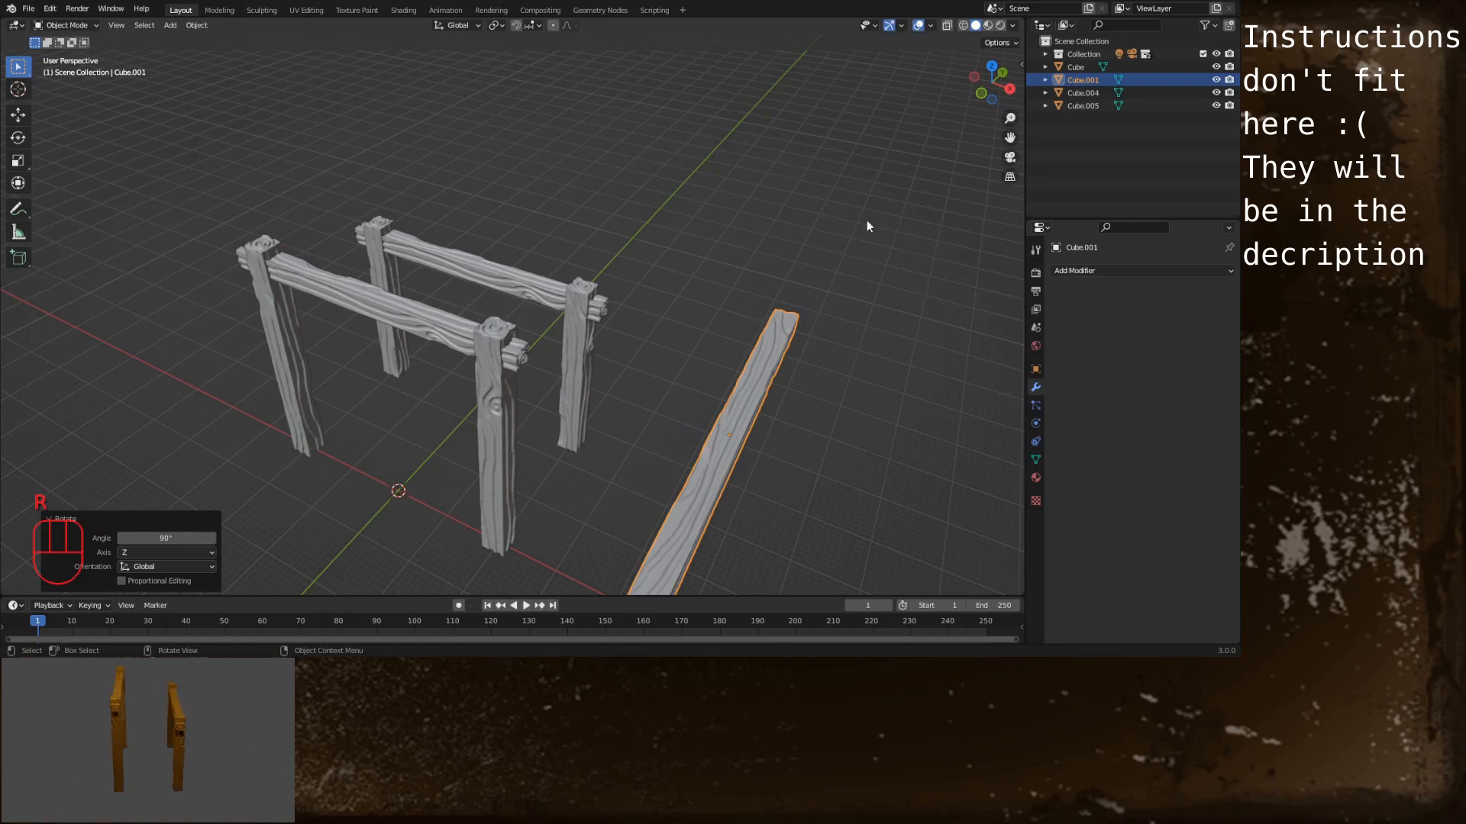
pyautogui.click(1007, 91)
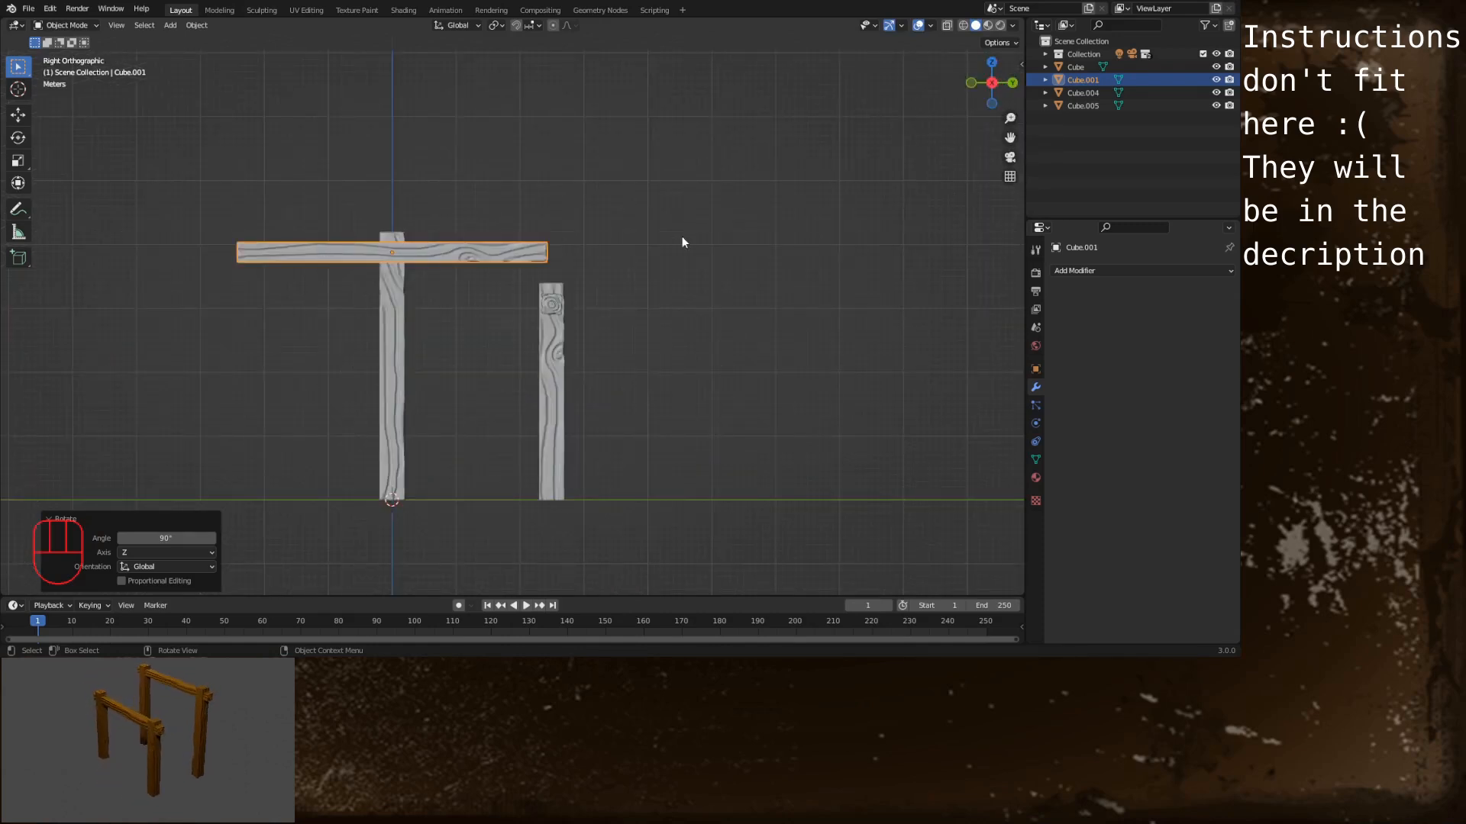
pyautogui.press('r')
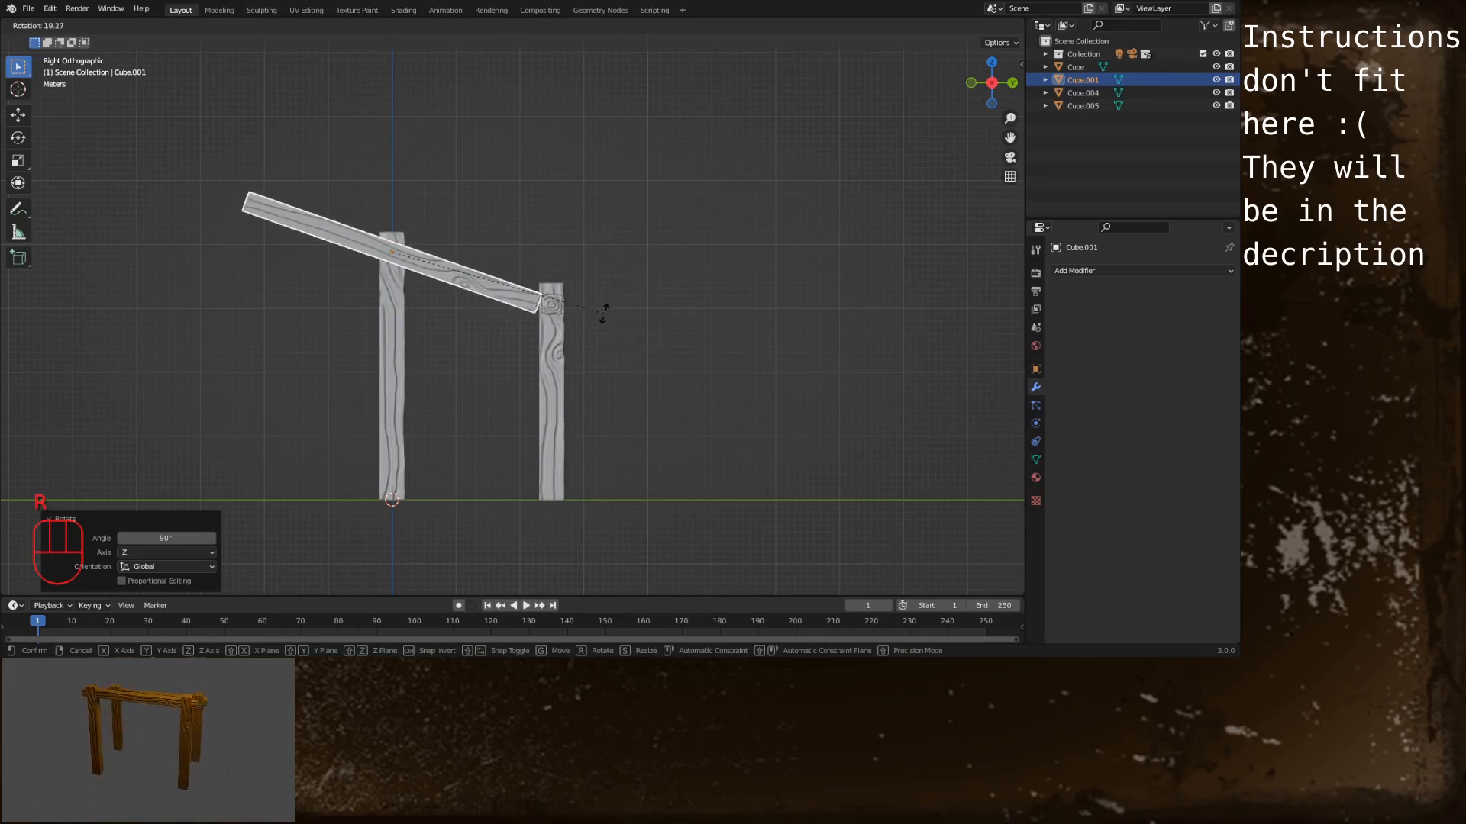
pyautogui.click(603, 313)
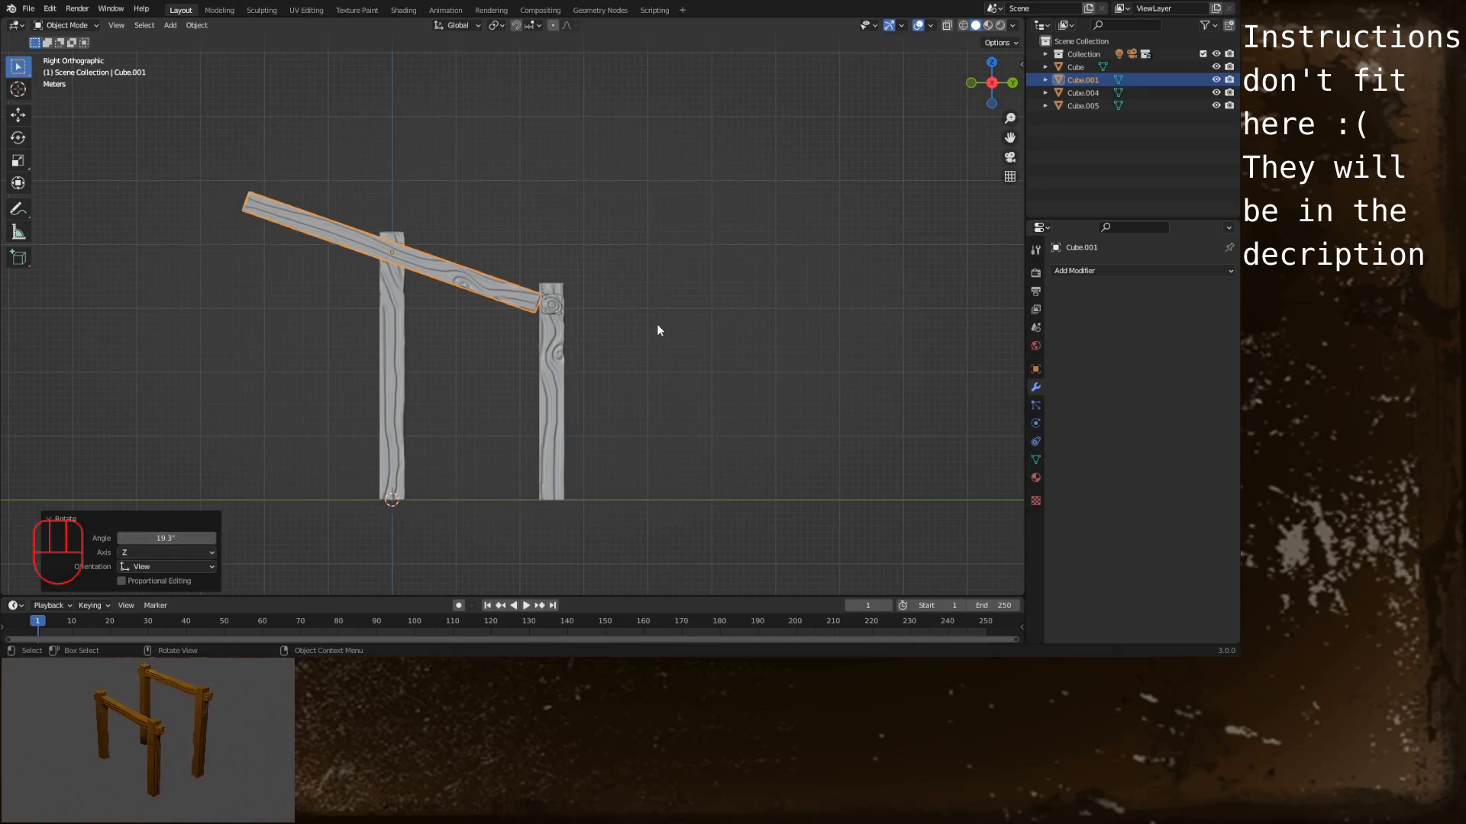
# Shorten the sloped beam to about 0.552 along its local X and move it about 12.3 m in Y and -4.75 m in Z
pyautogui.press('s')
pyautogui.press('x')
pyautogui.press('x')
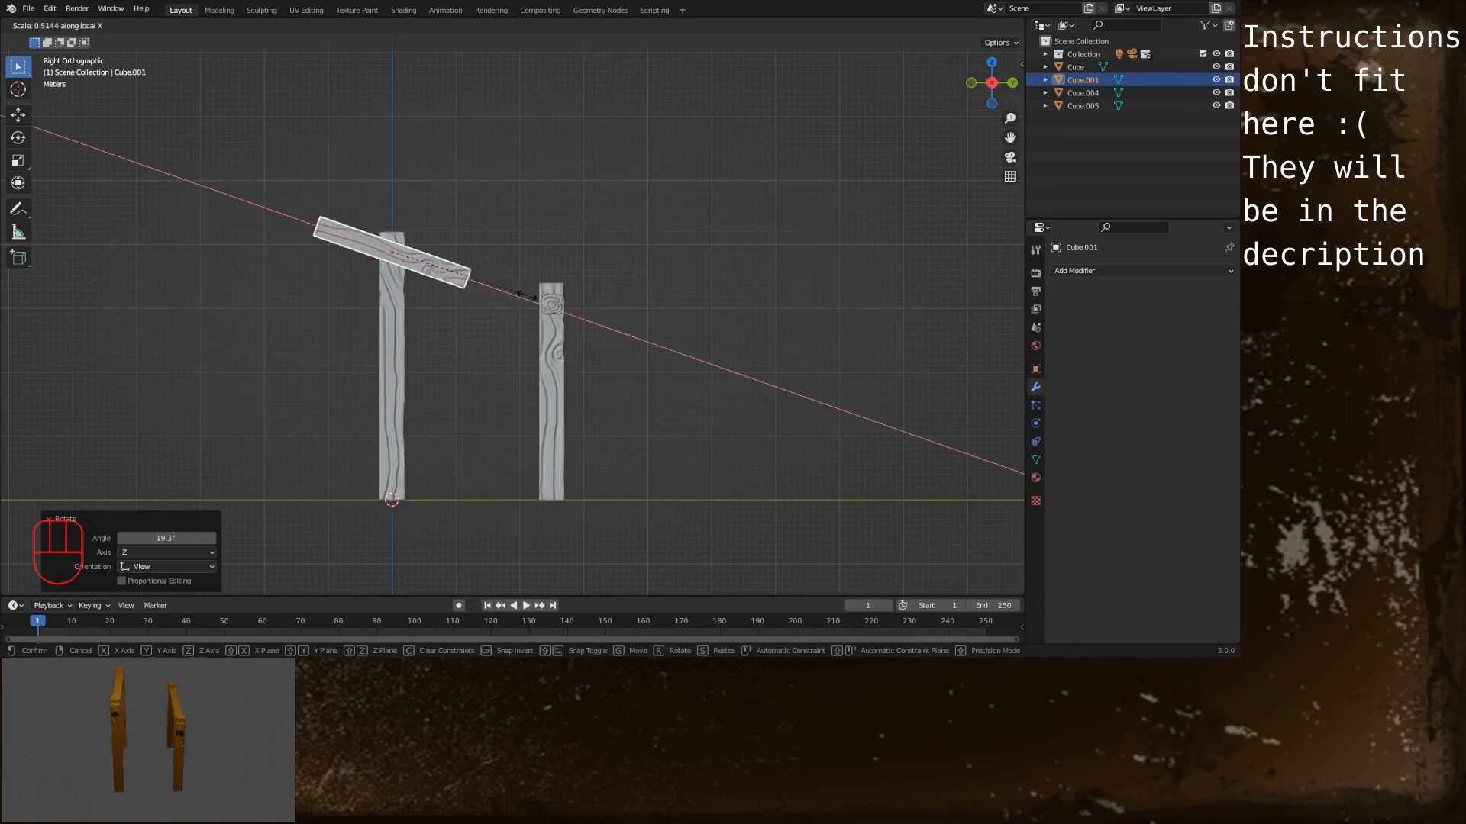
pyautogui.click(487, 290)
pyautogui.press('g')
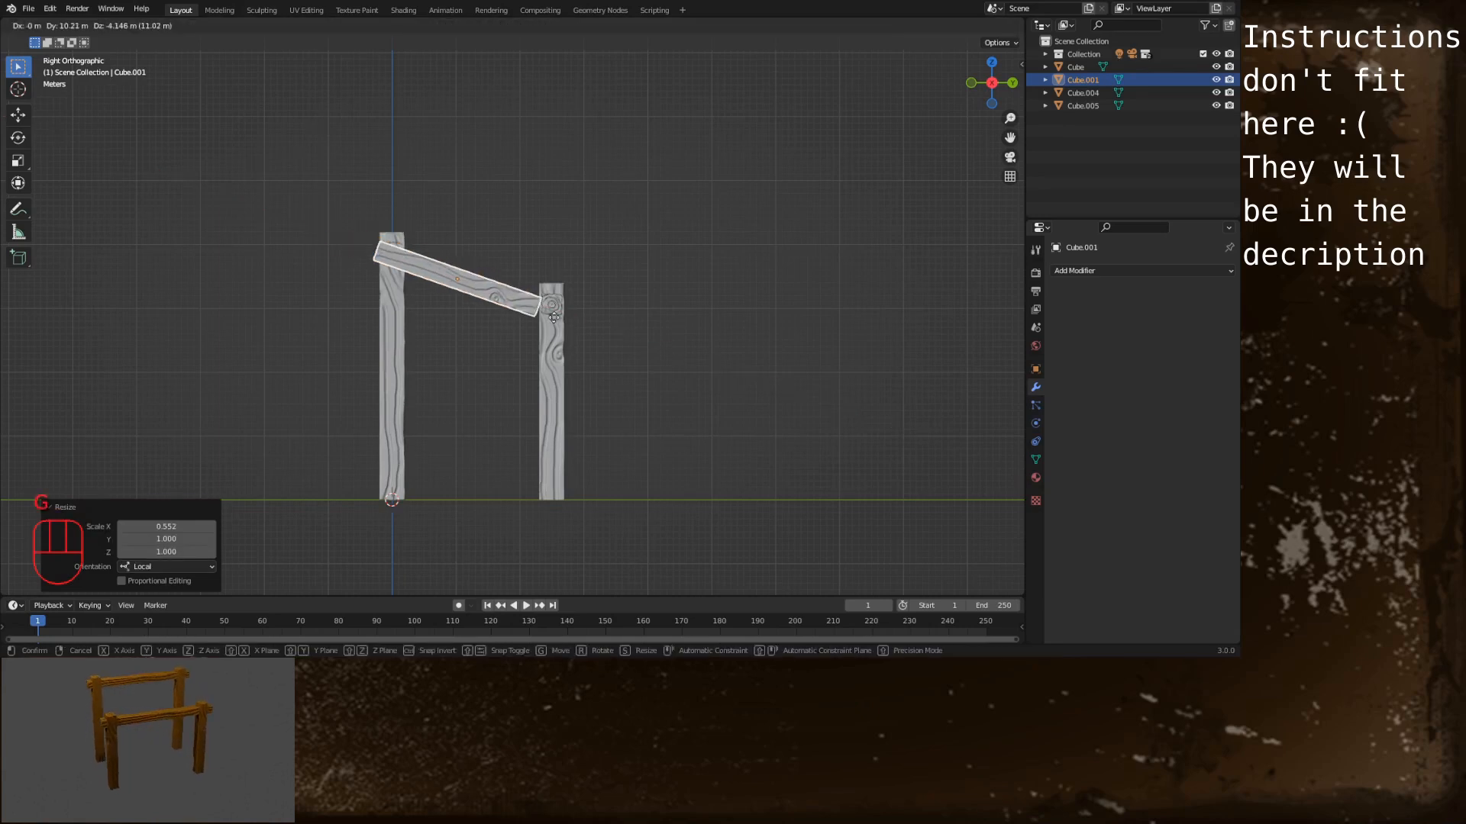
pyautogui.click(566, 321)
pyautogui.moveTo(565, 321); pyautogui.dragTo(629, 313, button='middle')
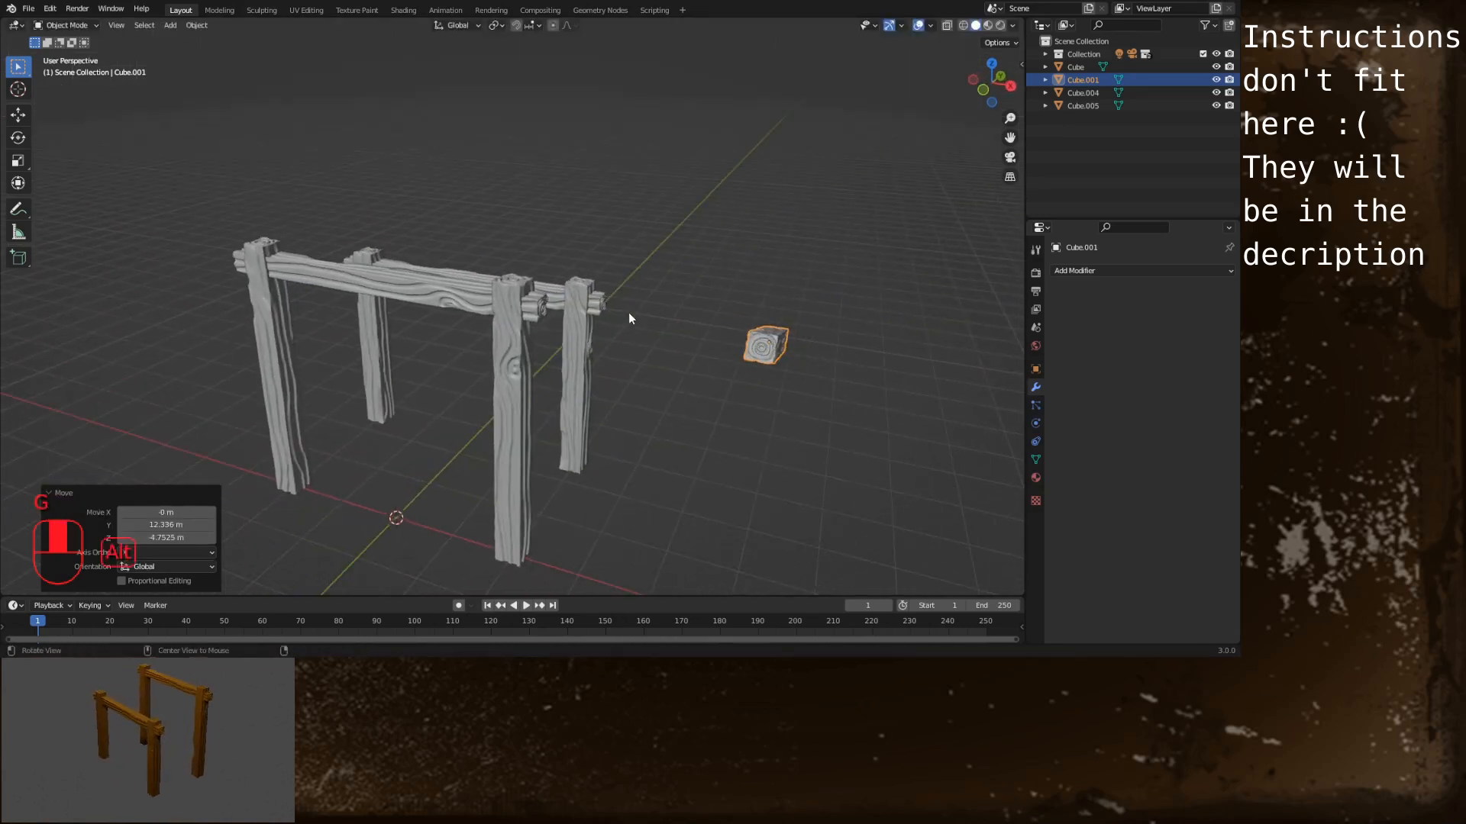
# Move the sloped beam about -29.8 m along X onto the posts at the positive X end, and delete it
pyautogui.press('g')
pyautogui.press('x')
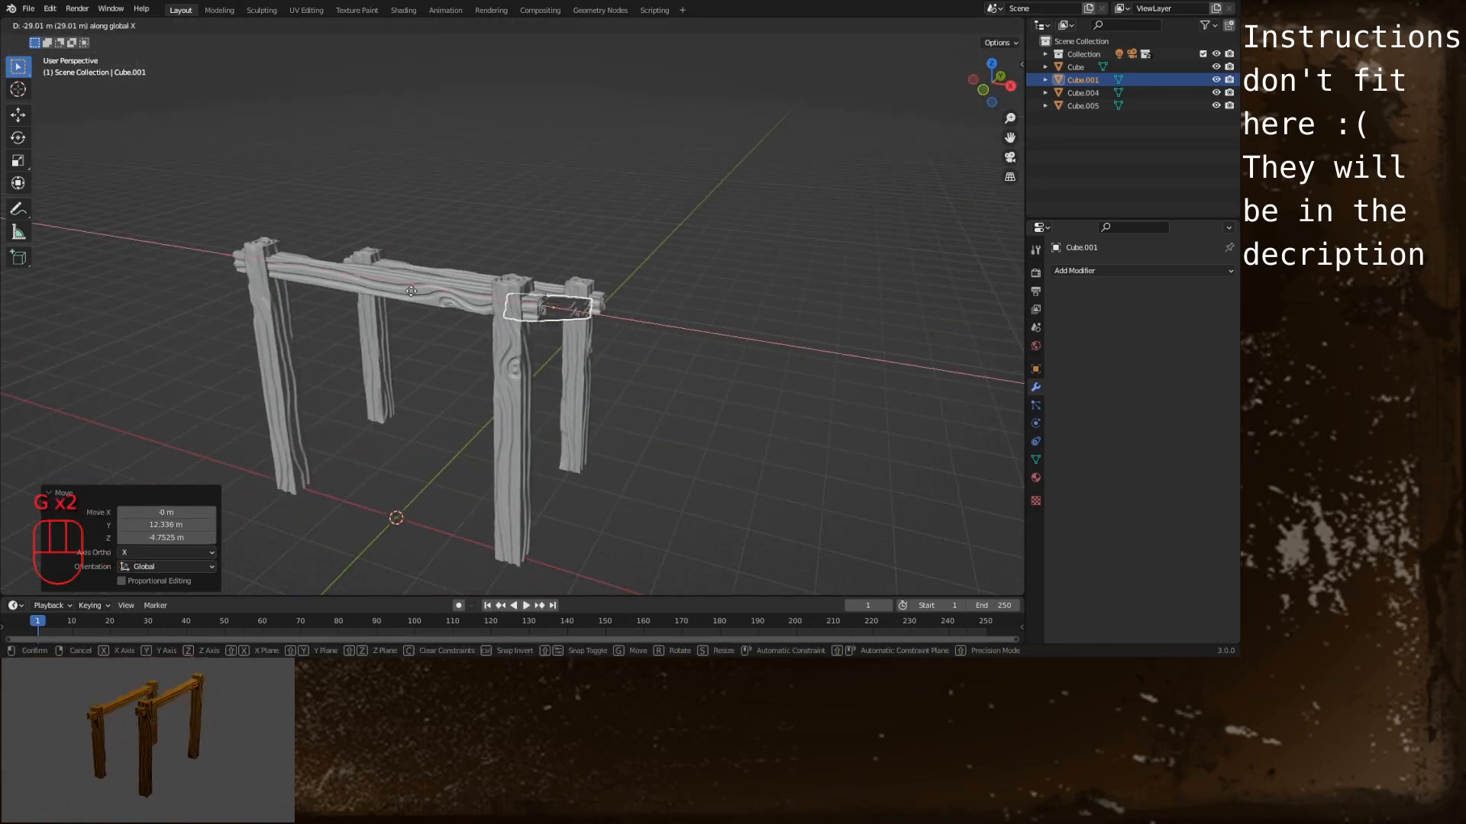
pyautogui.click(405, 290)
pyautogui.moveTo(406, 289); pyautogui.dragTo(604, 323, button='middle')
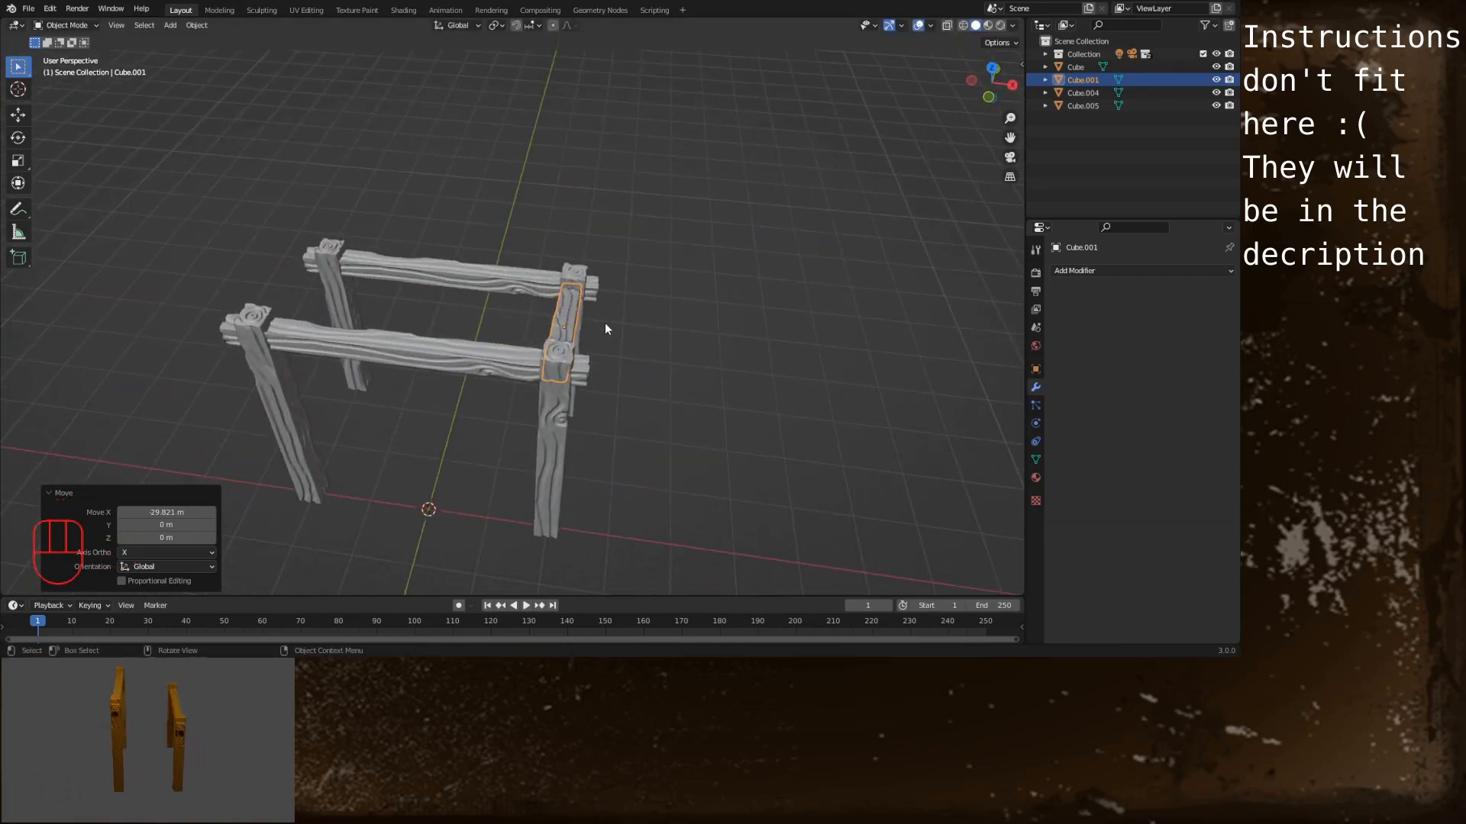
pyautogui.press('Delete')
# Select the posts and both horizontal beams and join them into one object
pyautogui.press('a')
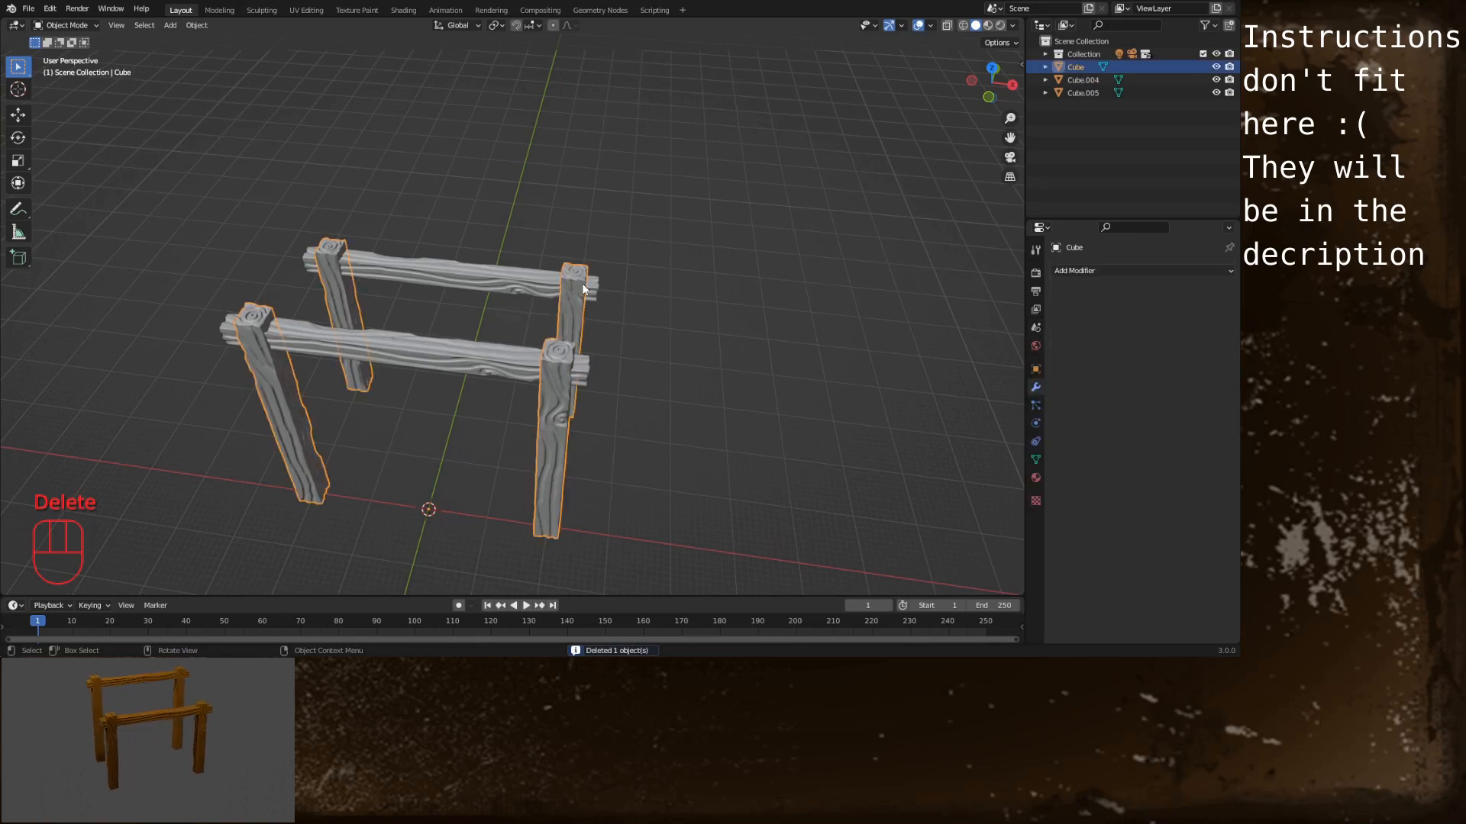
pyautogui.moveTo(241, 217); pyautogui.dragTo(778, 435)
pyautogui.rightClick(578, 372)
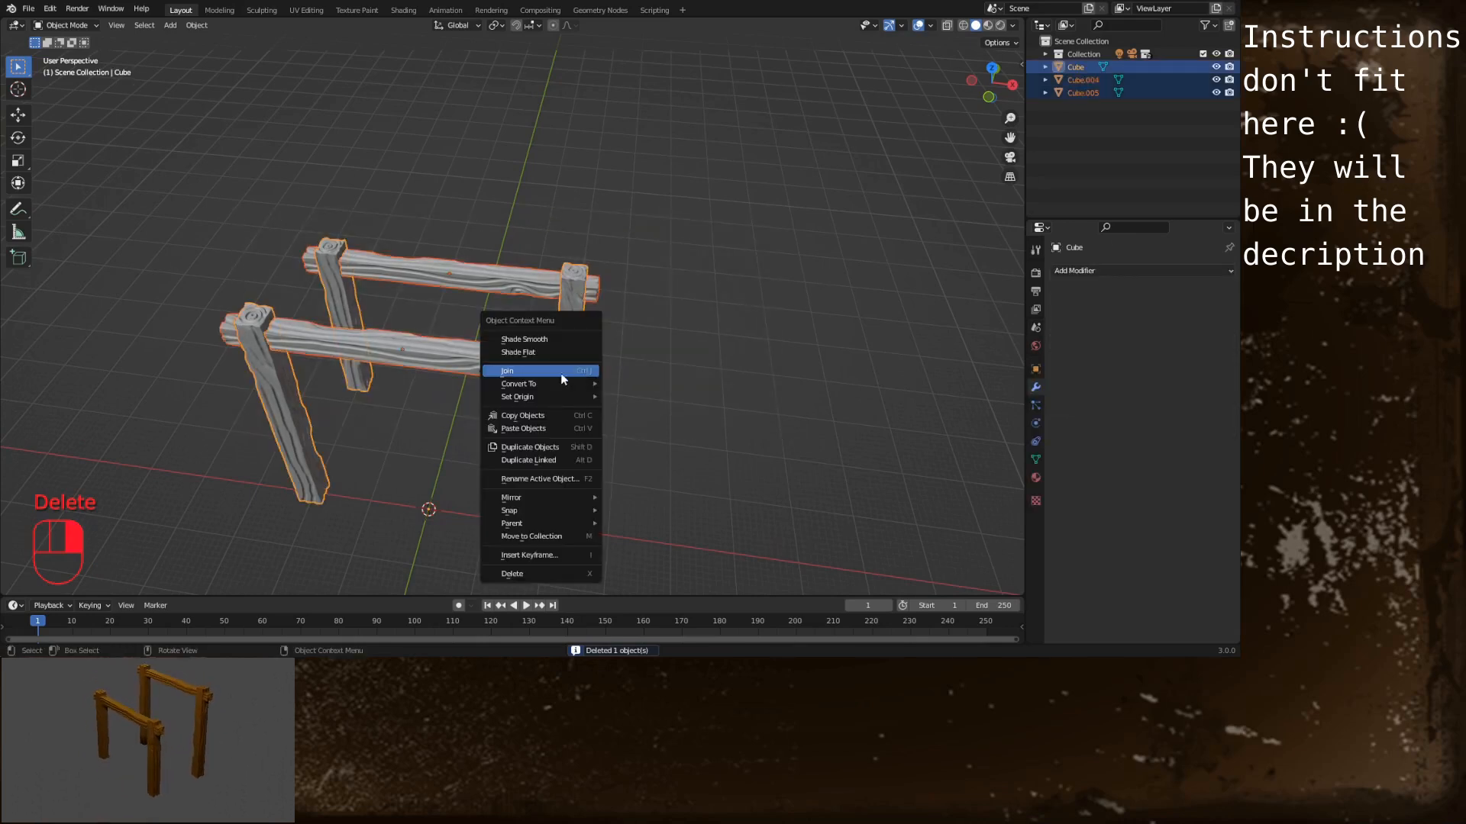
pyautogui.click(577, 370)
# Add a 2 m cube at the world origin between the posts and enter Edit Mode on it
pyautogui.keyDown('alt'); pyautogui.moveTo(403, 423); pyautogui.dragTo(435, 355, button='middle'); pyautogui.keyUp('alt')
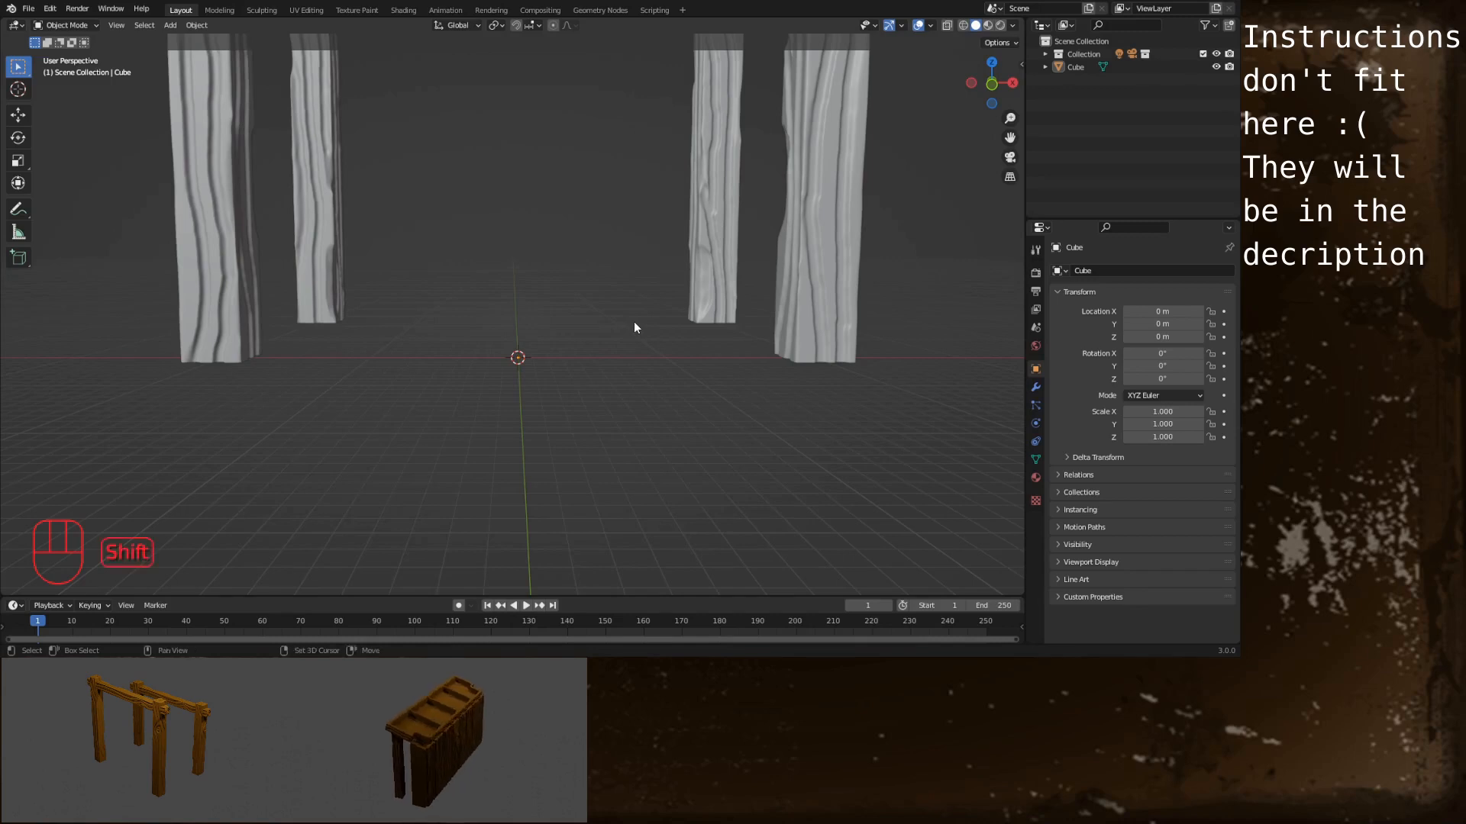
pyautogui.hotkey('shift', 'a')
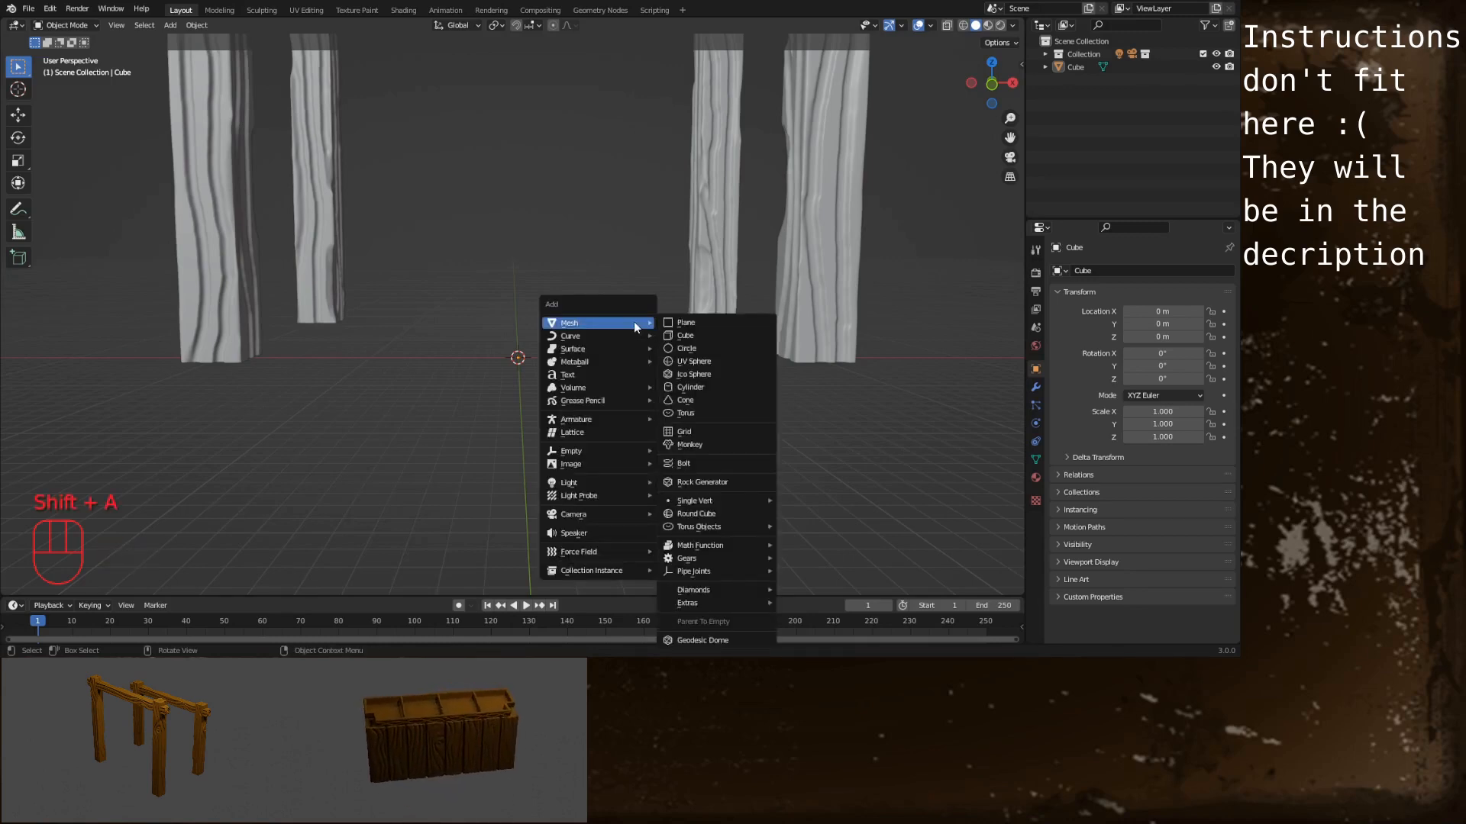
pyautogui.click(683, 336)
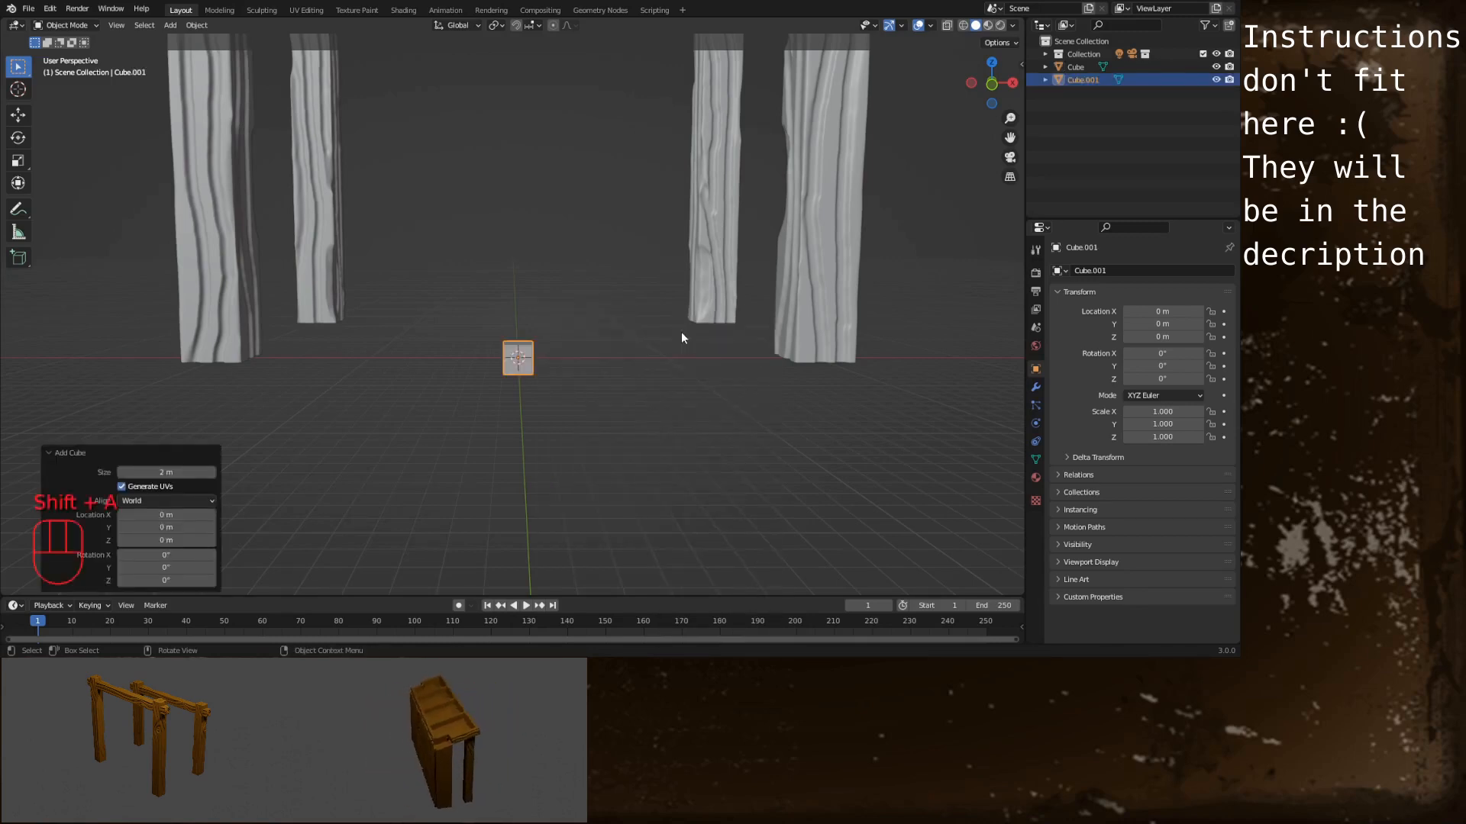
pyautogui.press('Tab')
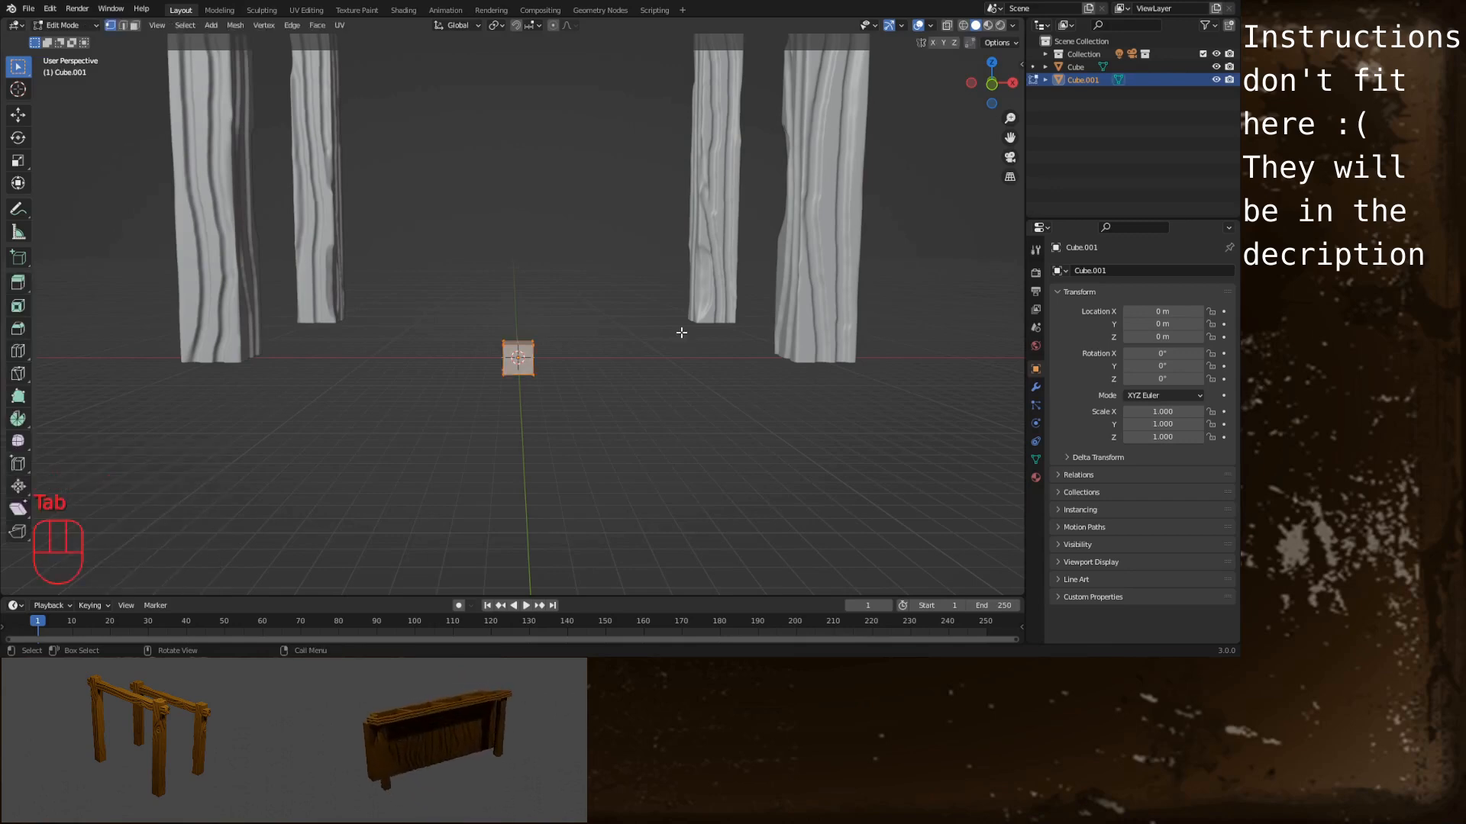
# Scale the new cube's geometry by 20 along X and by 8 along Z
pyautogui.press('s')
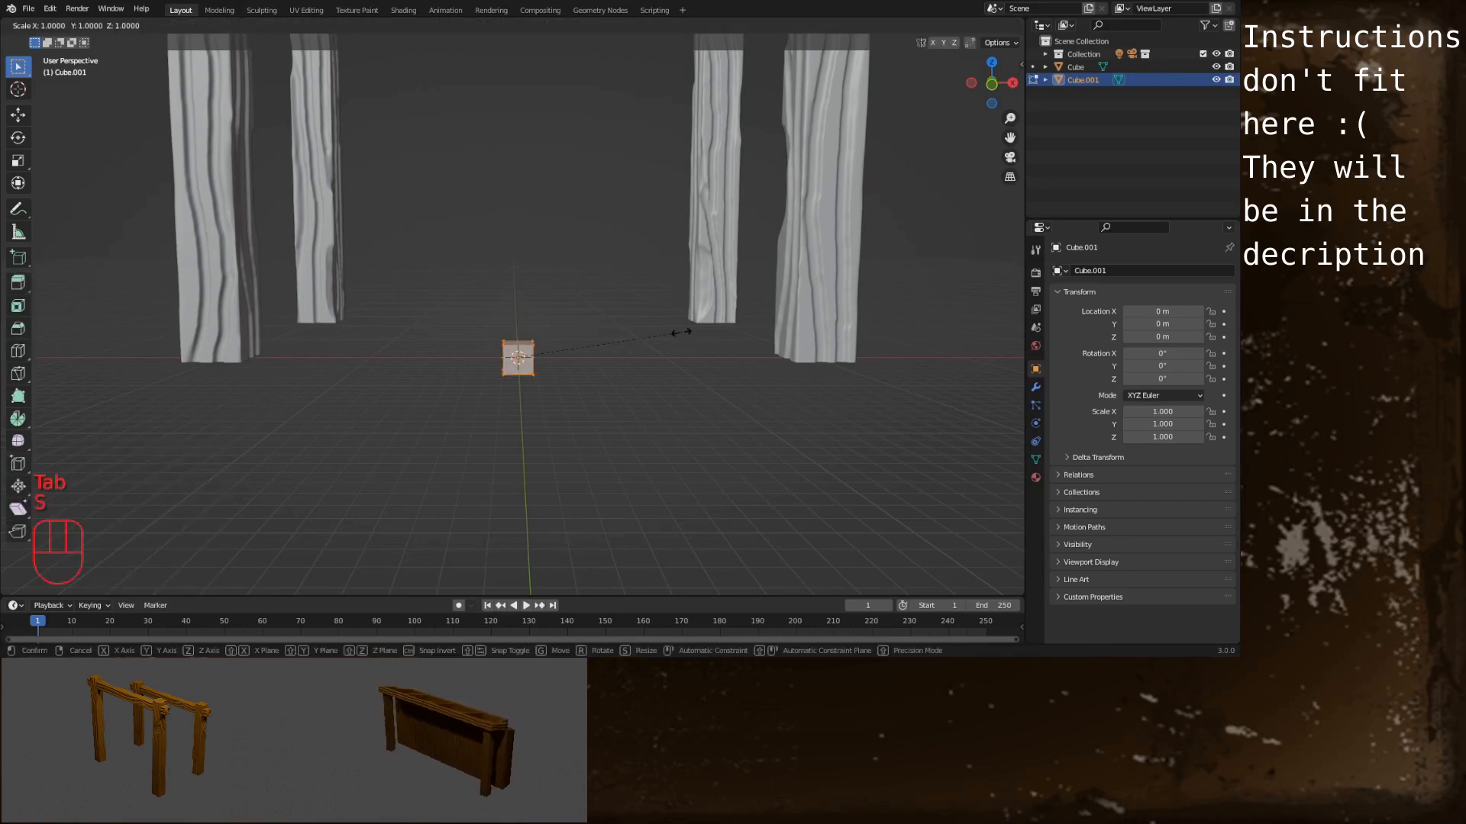
pyautogui.write('x')
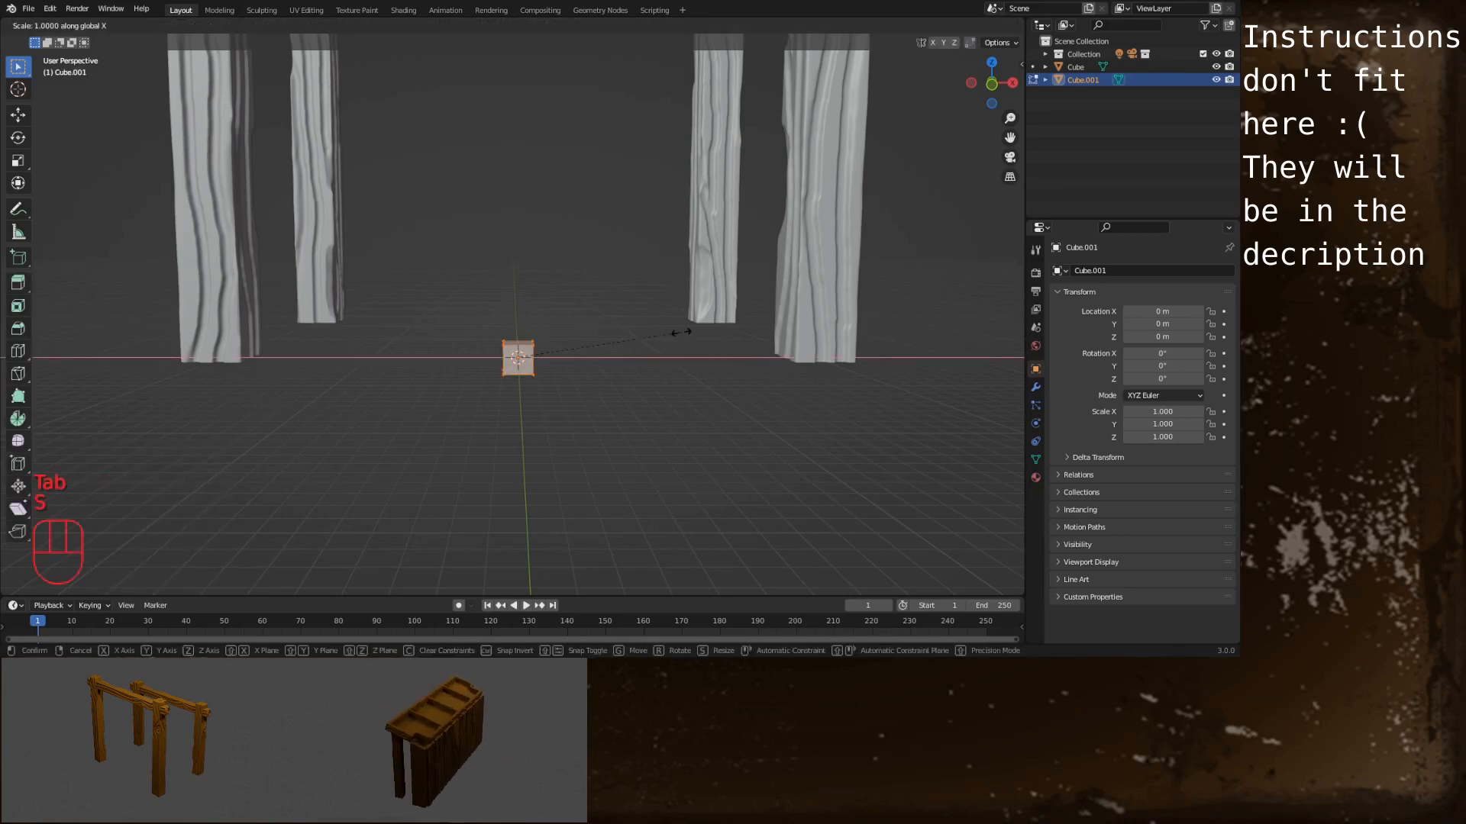
pyautogui.write('20')
pyautogui.press('Return')
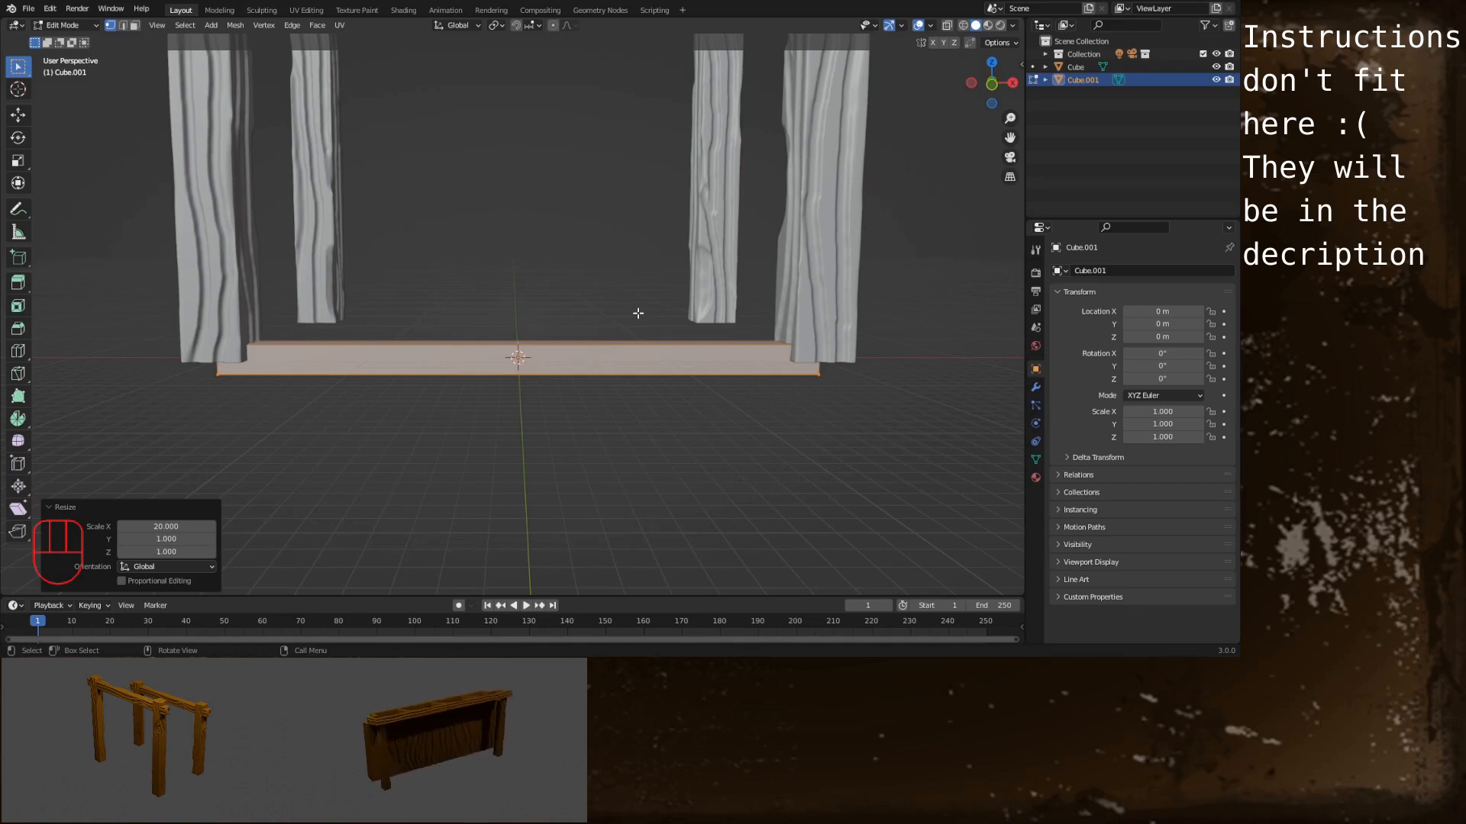
pyautogui.press('s')
pyautogui.press('z')
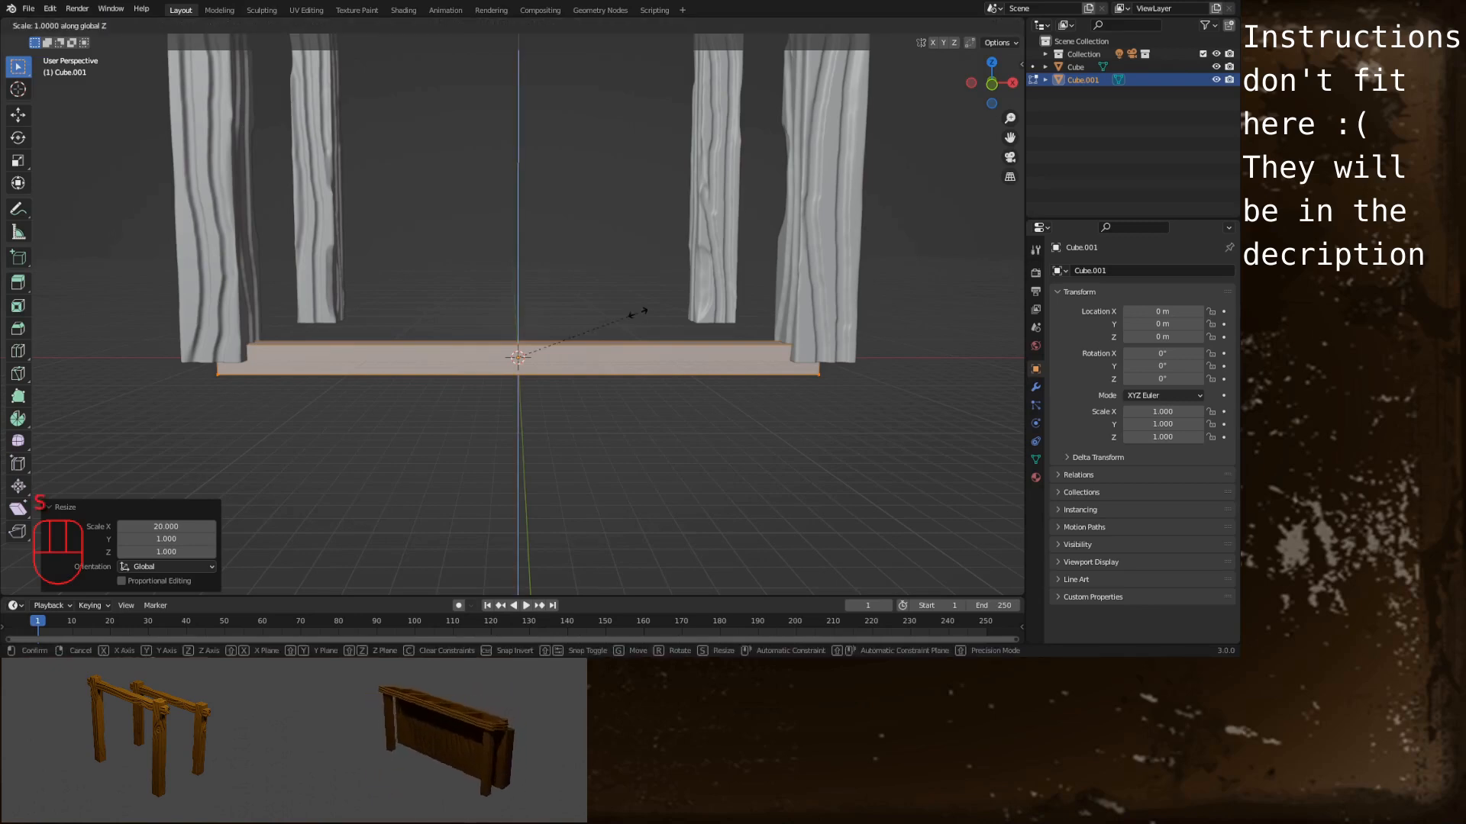
pyautogui.write('8')
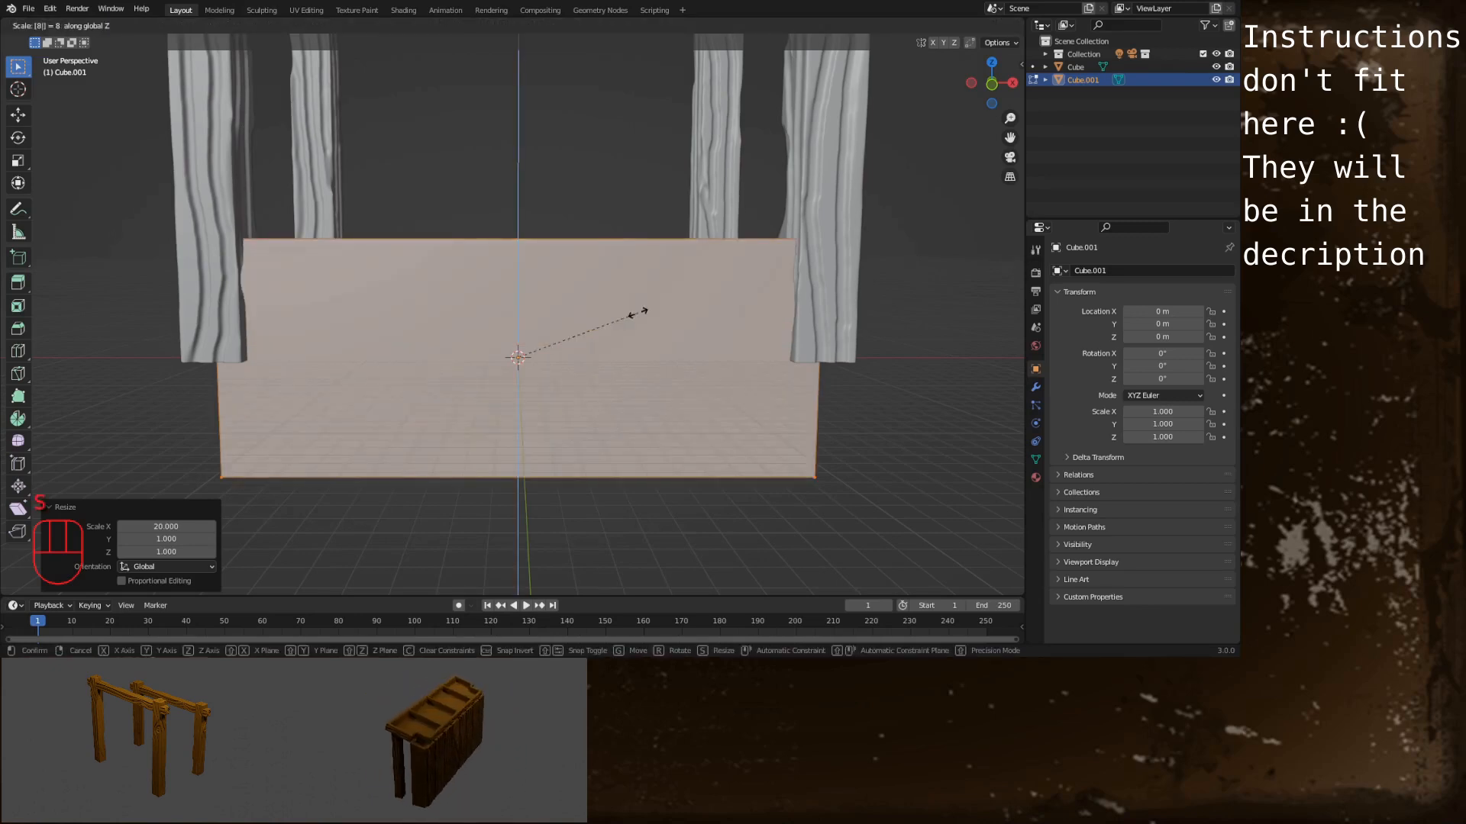
pyautogui.press('Return')
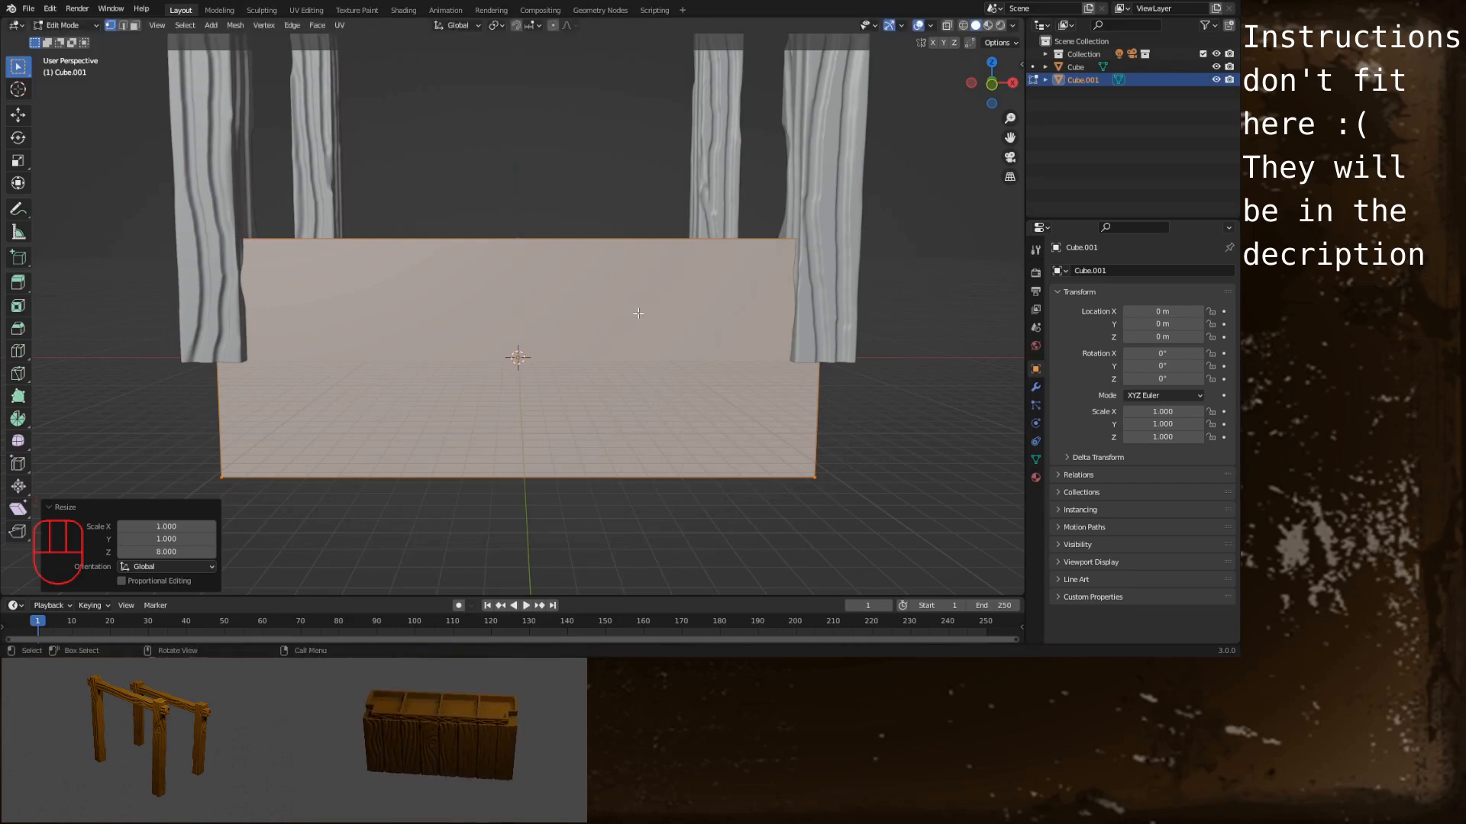
# Move the scaled cube's geometry up about 7.8 m along Z so its base nears the bottom of the posts
pyautogui.press('g')
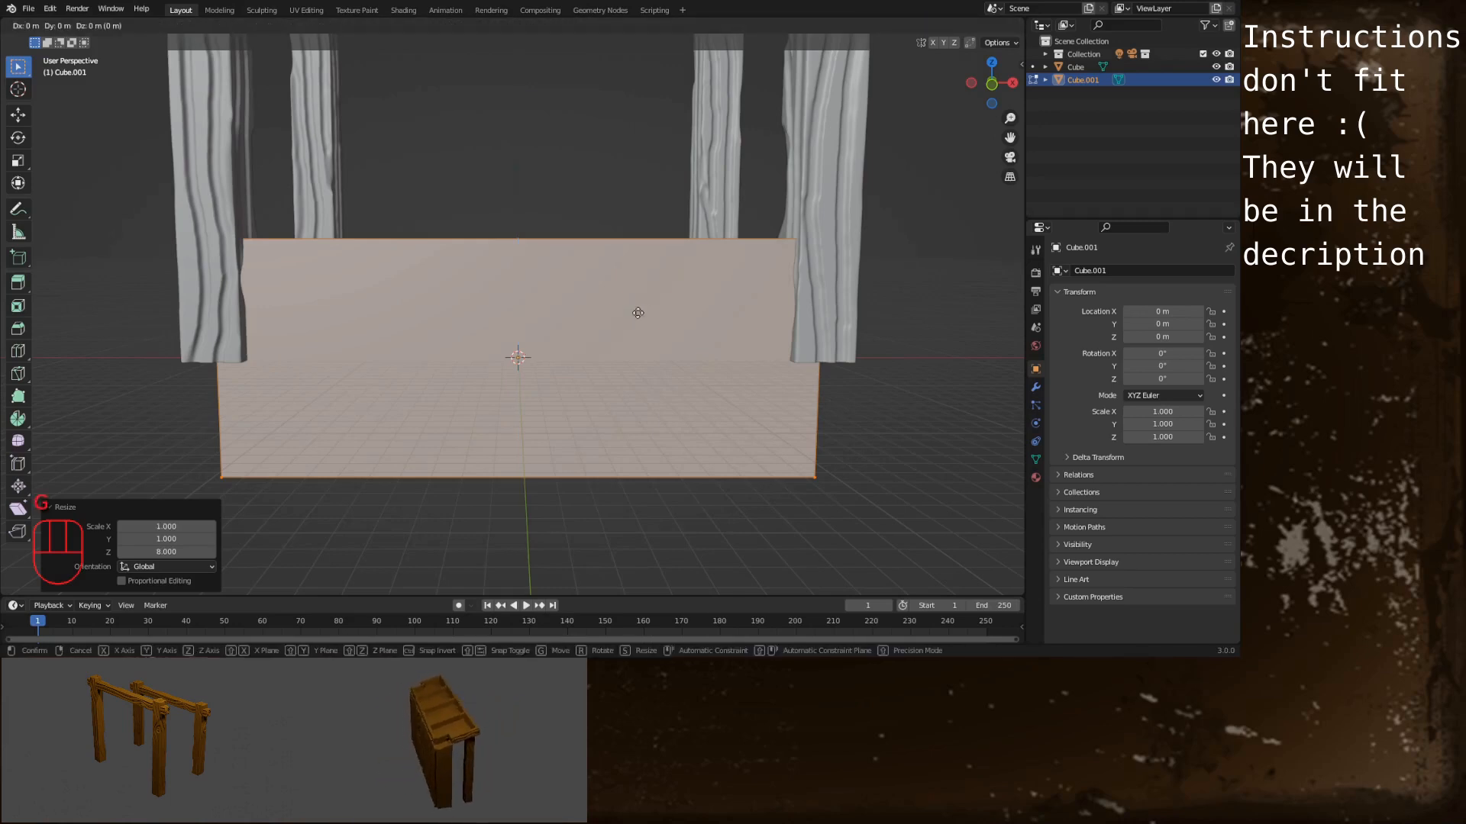
pyautogui.press('z')
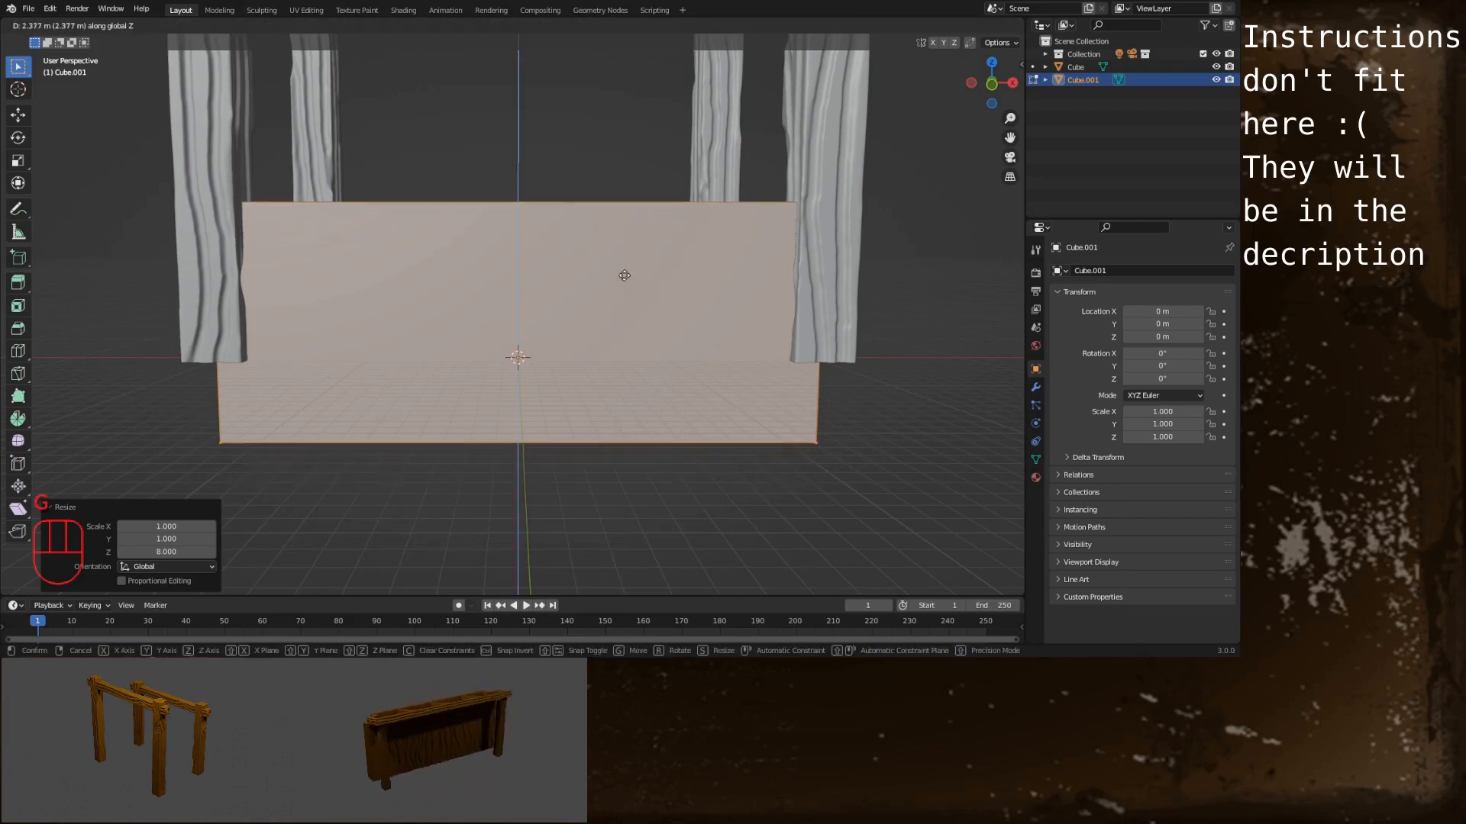
pyautogui.click(632, 198)
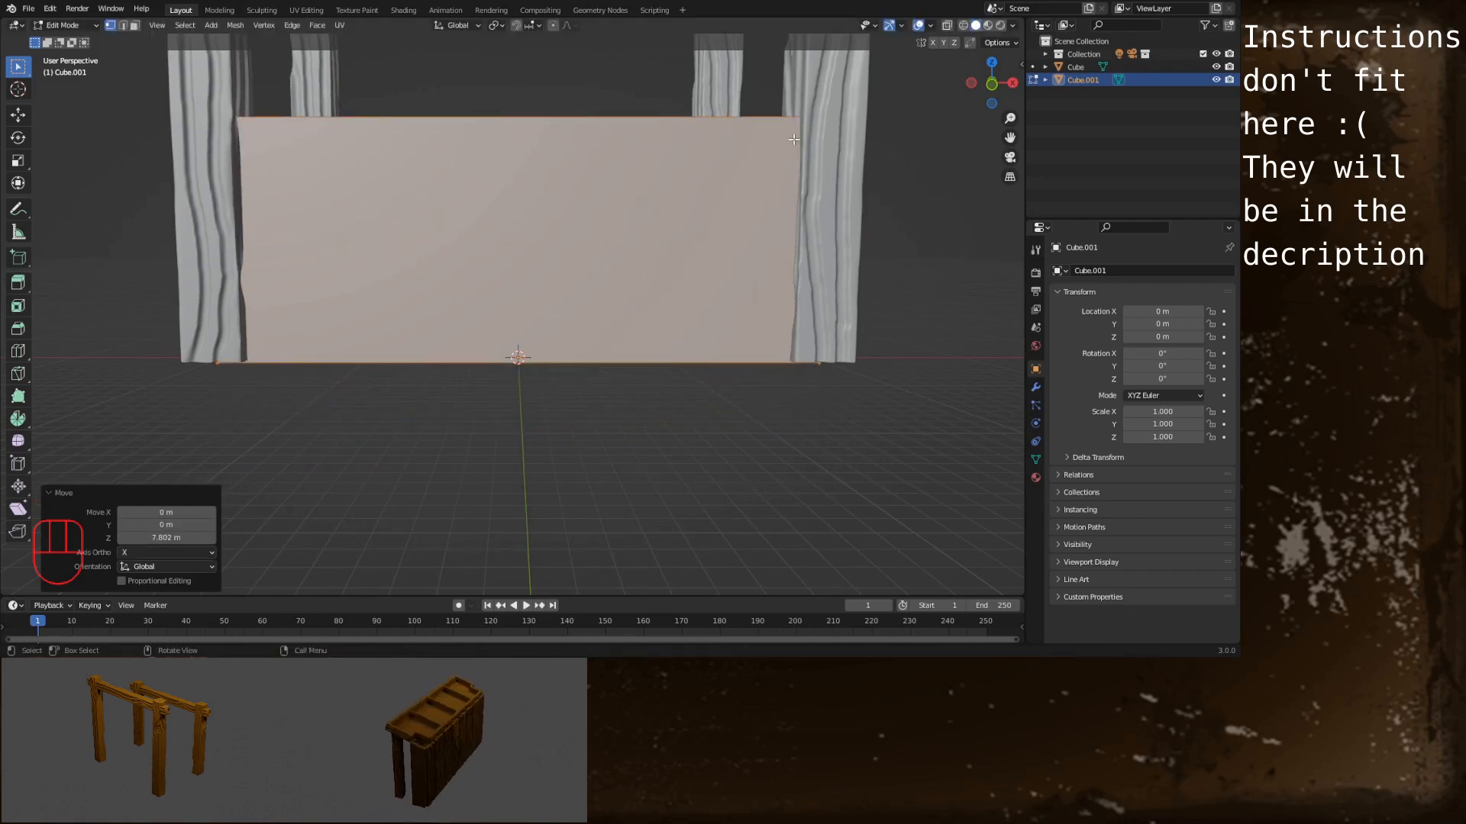
# In front orthographic view, raise the panel geometry about 0.171 m along Z to align its lower edge with the post's base
pyautogui.click(992, 86)
pyautogui.scroll(6, 599, 344)
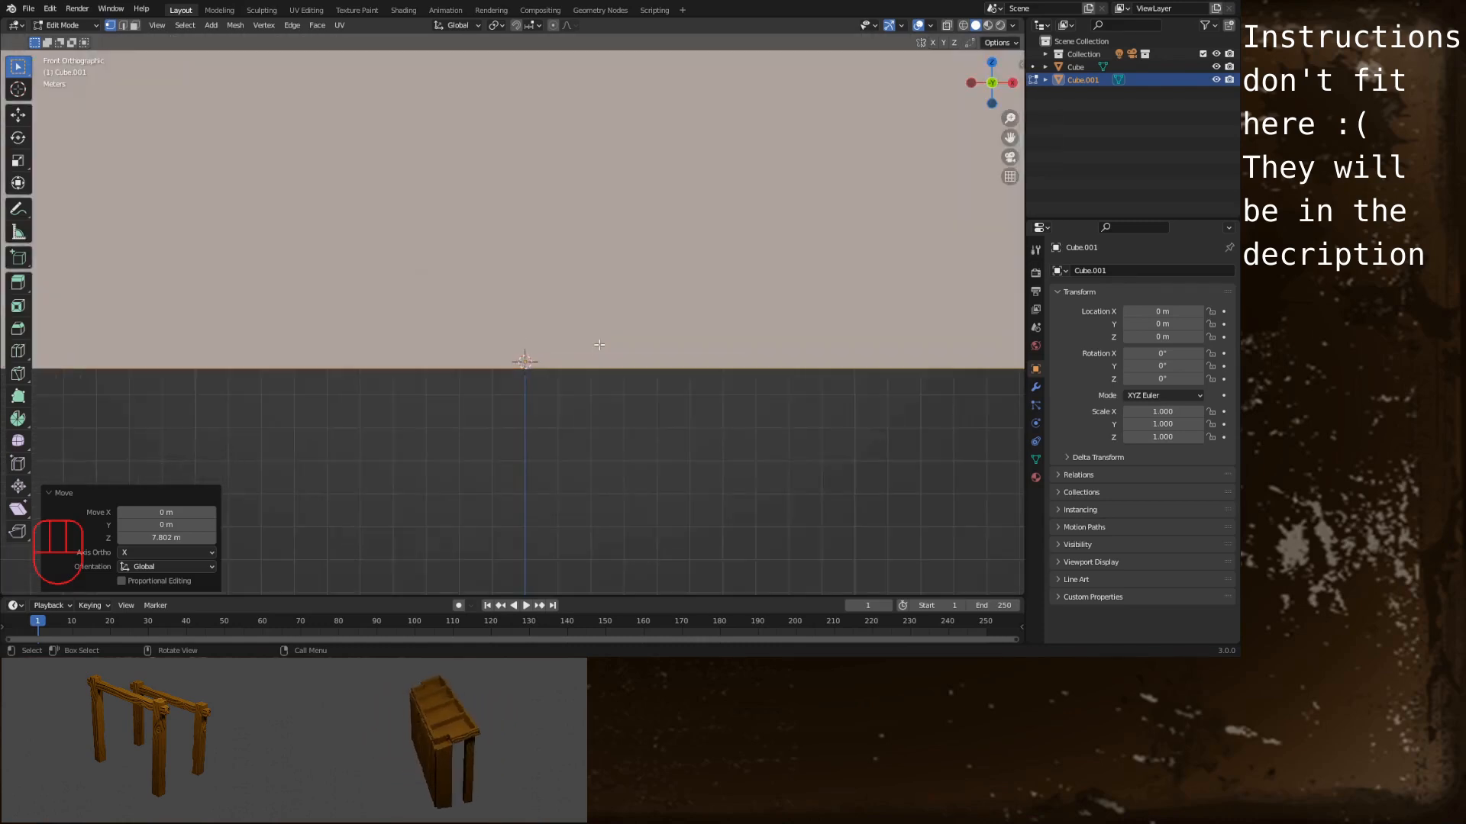
pyautogui.keyDown('alt'); pyautogui.keyDown('shift'); pyautogui.moveTo(361, 307); pyautogui.dragTo(761, 294); pyautogui.keyUp('shift'); pyautogui.keyUp('alt')
pyautogui.keyDown('alt'); pyautogui.keyDown('shift'); pyautogui.moveTo(459, 290); pyautogui.dragTo(624, 293); pyautogui.keyUp('shift'); pyautogui.keyUp('alt')
pyautogui.scroll(5, 624, 293)
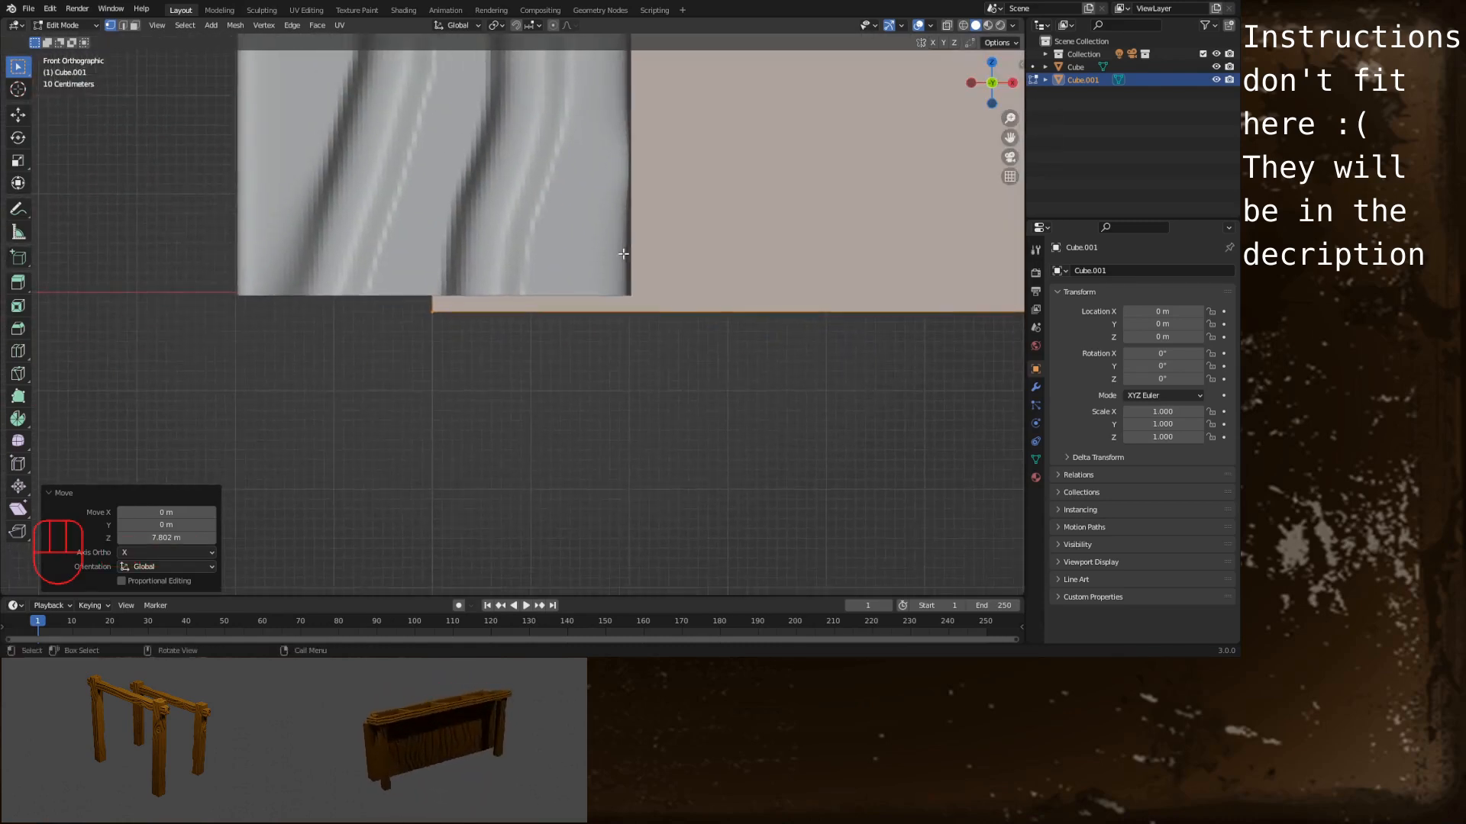
pyautogui.press('g')
pyautogui.press('z')
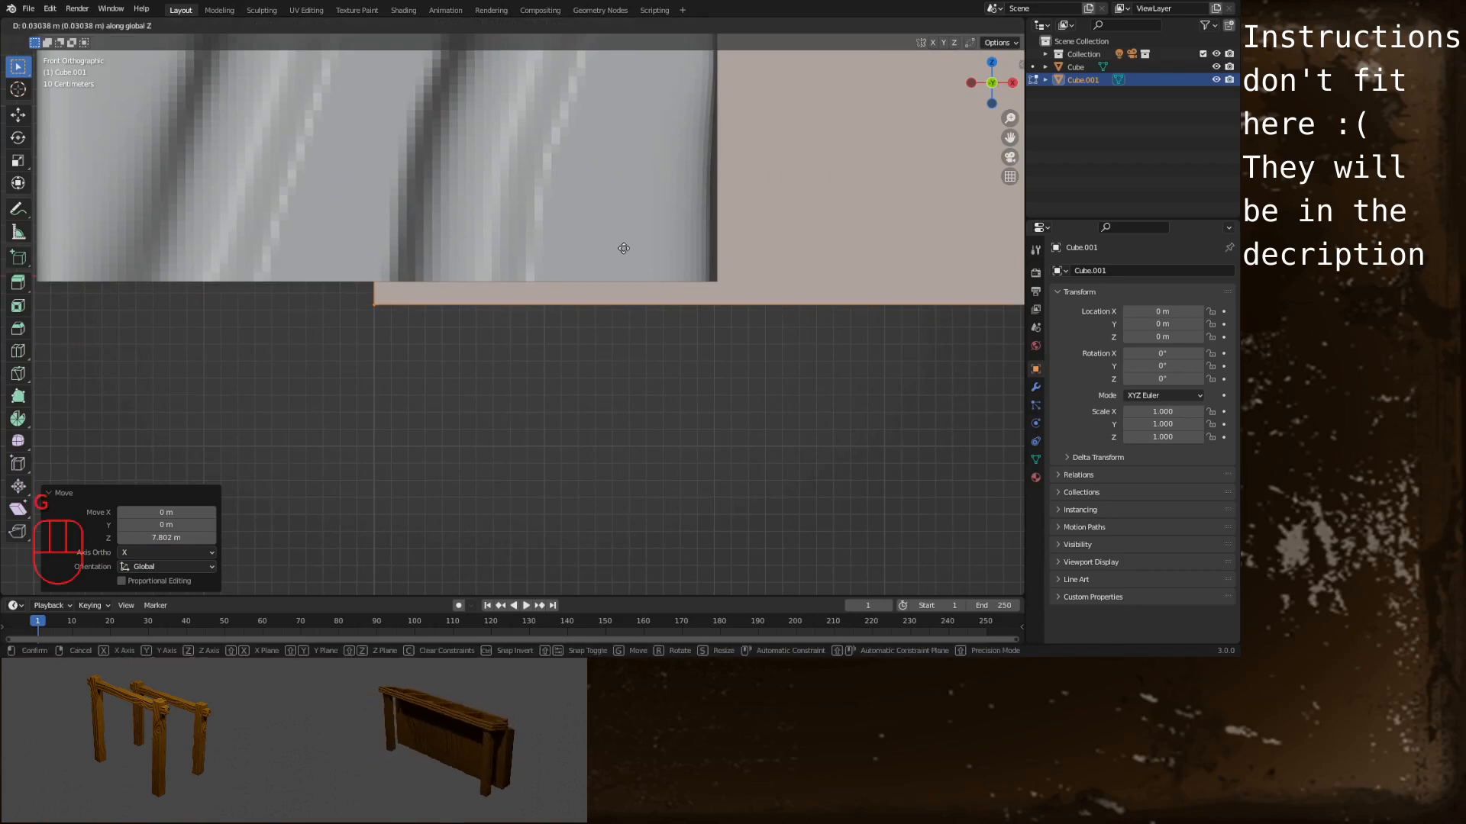
pyautogui.click(624, 227)
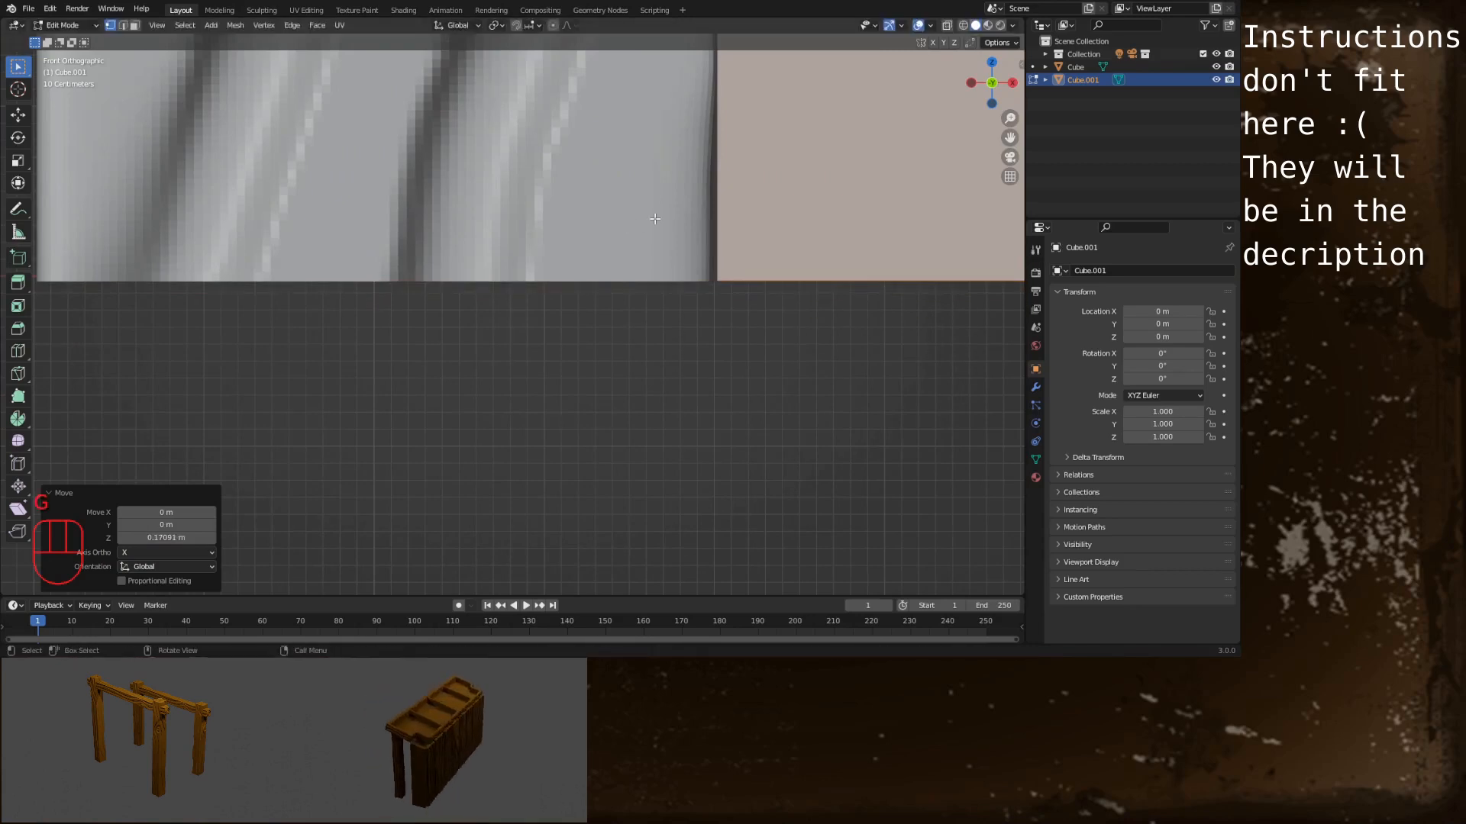
pyautogui.scroll(-5, 625, 227)
pyautogui.keyDown('shift'); pyautogui.moveTo(762, 196); pyautogui.dragTo(536, 269, button='middle'); pyautogui.keyUp('shift')
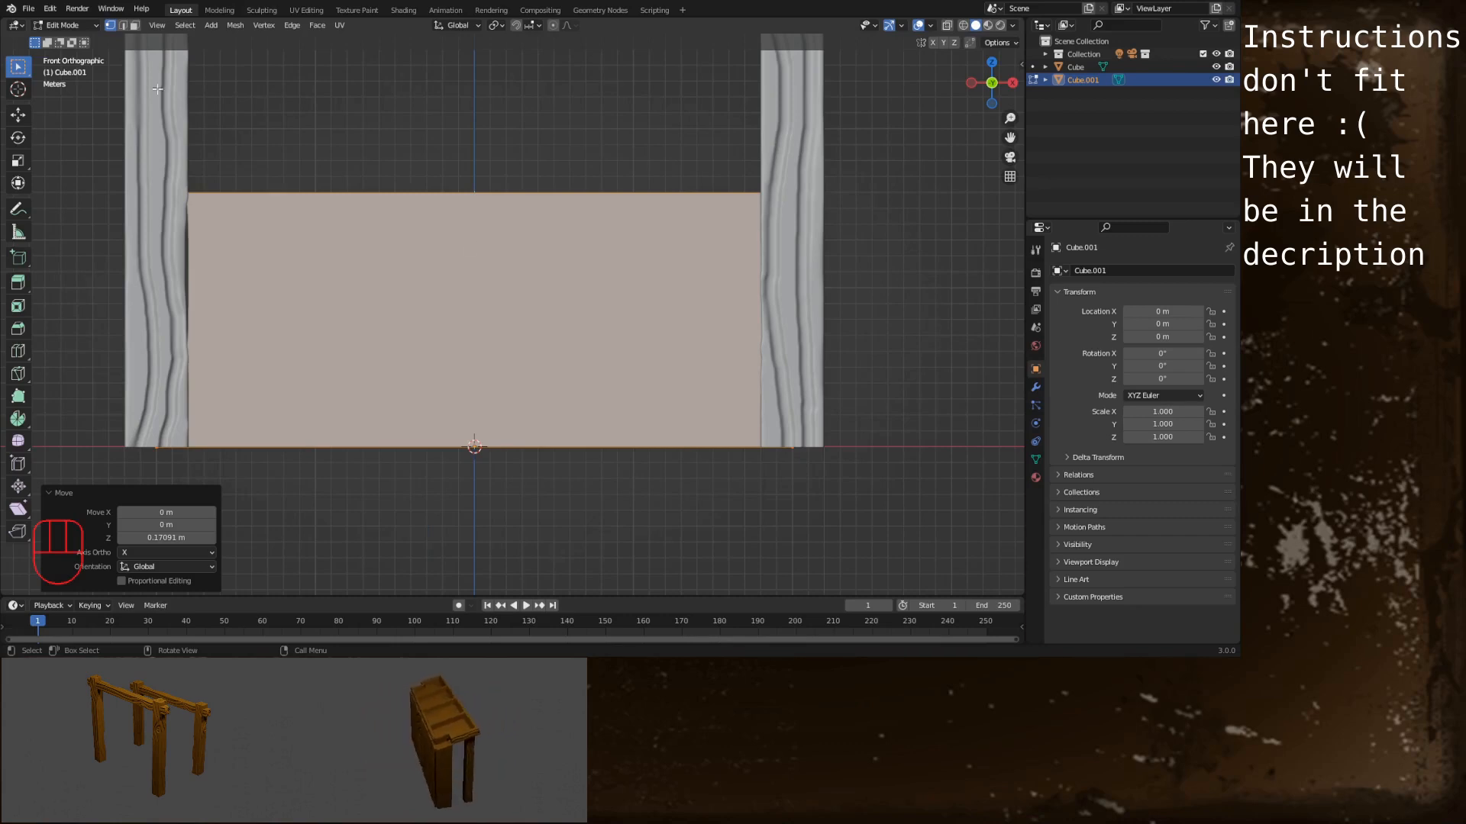
# Move the panel's large face on the positive Y side 8 m along Y to deepen it into a box
pyautogui.press('3')
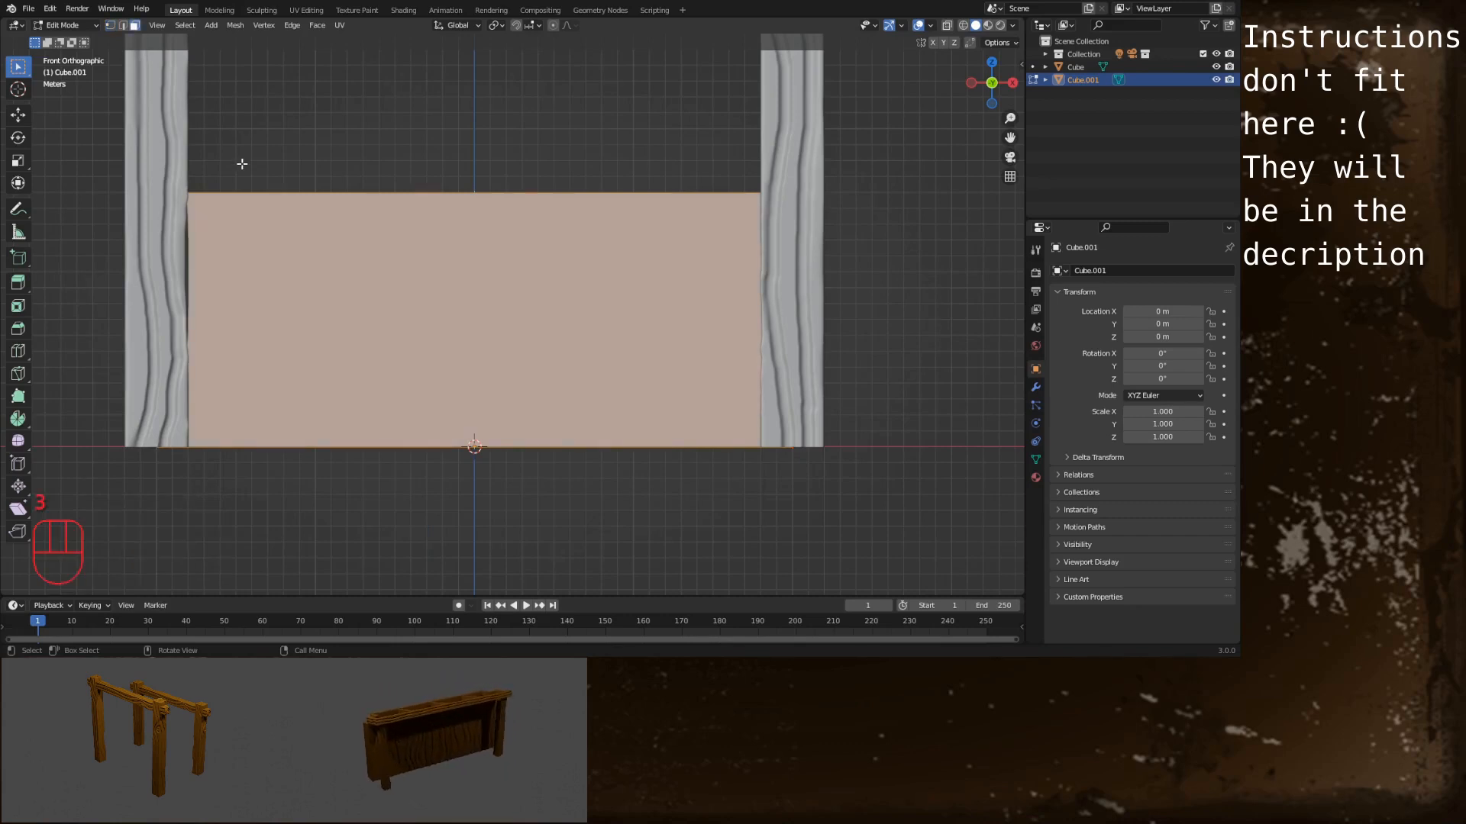
pyautogui.keyDown('alt'); pyautogui.moveTo(331, 151); pyautogui.dragTo(379, 183, button='middle'); pyautogui.keyUp('alt')
pyautogui.scroll(-4, 380, 183)
pyautogui.keyDown('alt'); pyautogui.keyDown('shift'); pyautogui.moveTo(396, 235); pyautogui.dragTo(367, 202, button='middle'); pyautogui.keyUp('shift'); pyautogui.keyUp('alt')
pyautogui.keyDown('alt'); pyautogui.moveTo(366, 202); pyautogui.dragTo(603, 239, button='middle'); pyautogui.keyUp('alt')
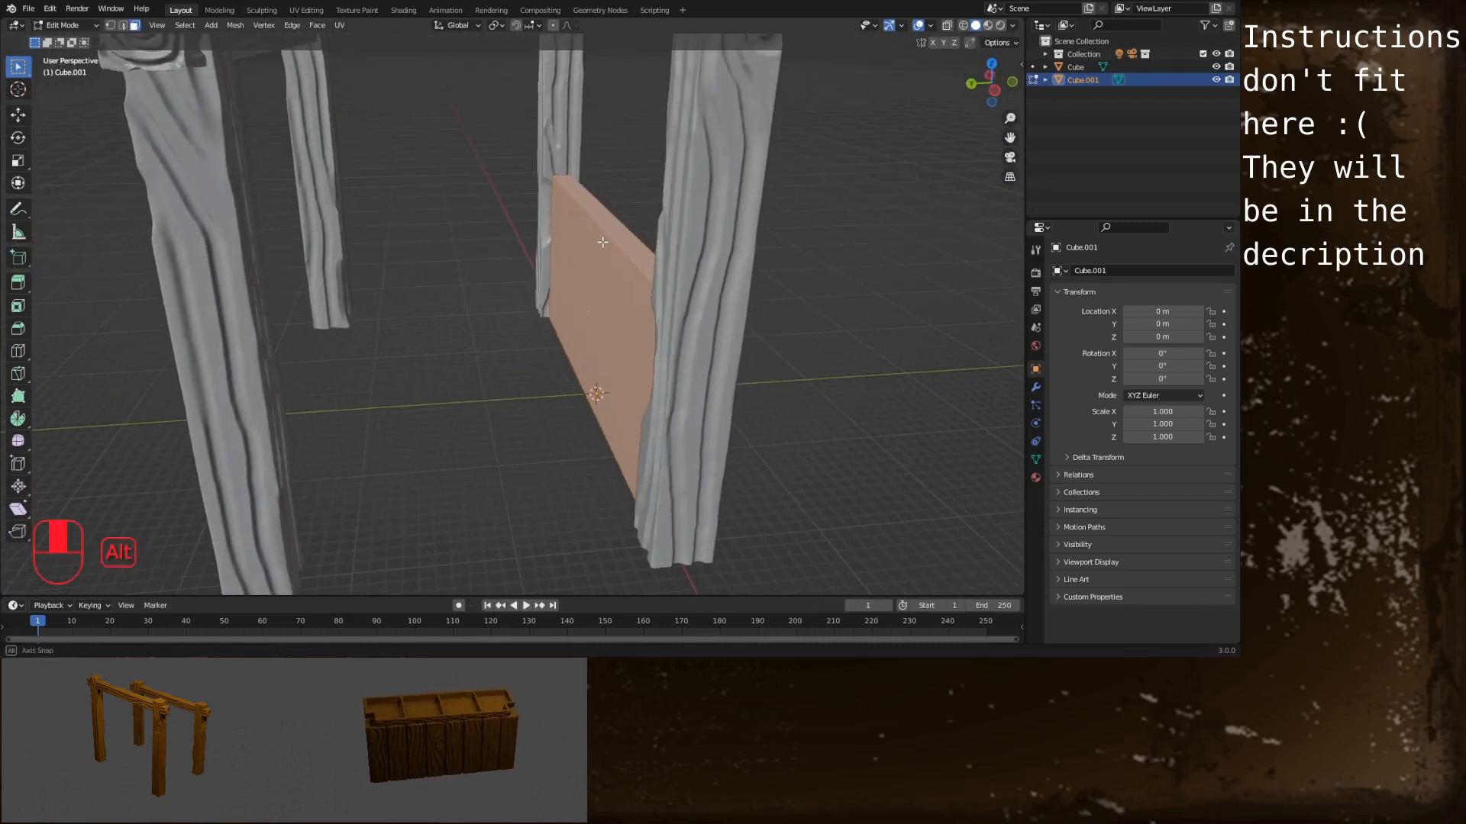
pyautogui.click(603, 287)
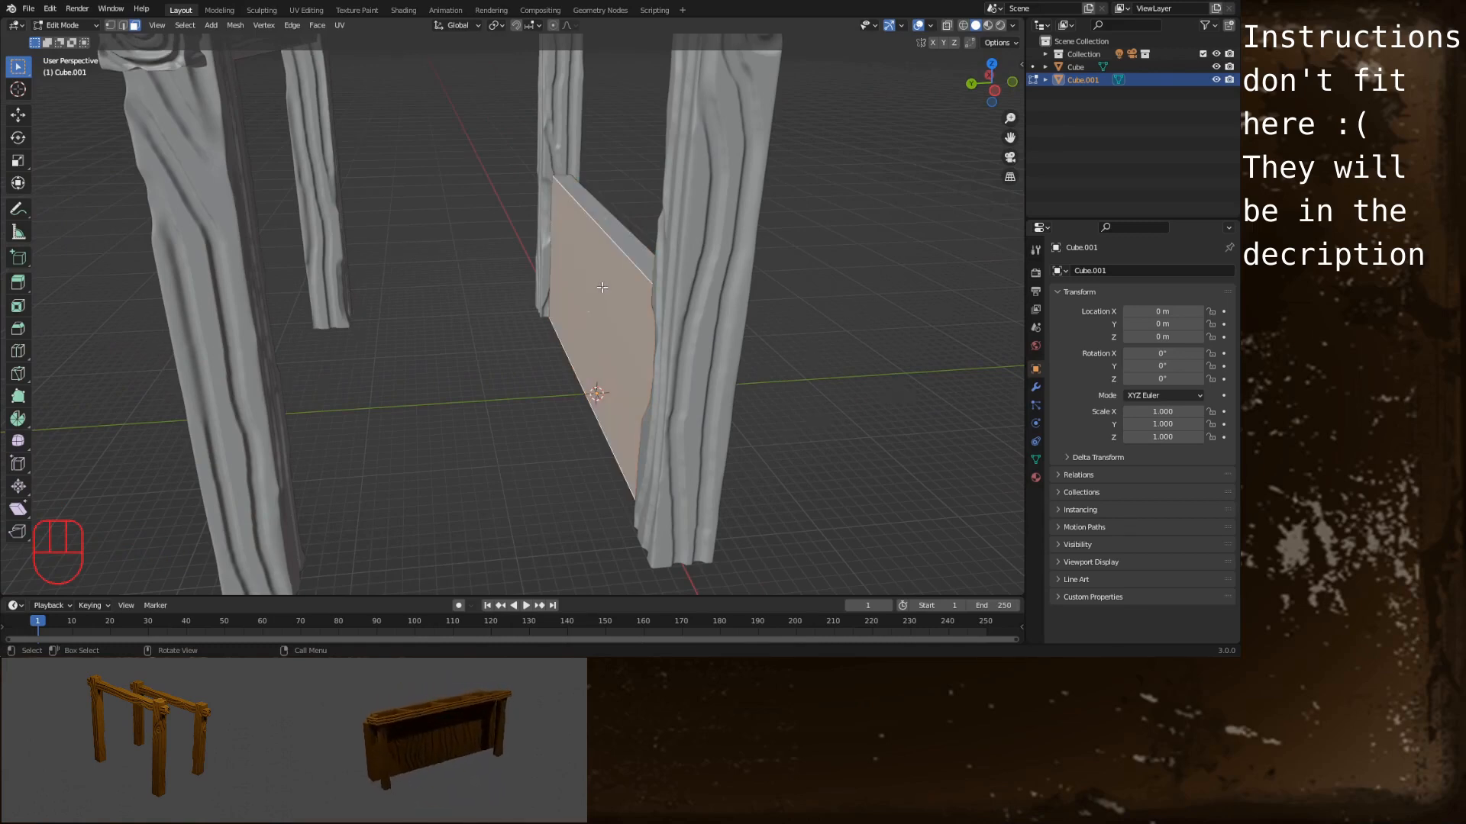
pyautogui.press('g')
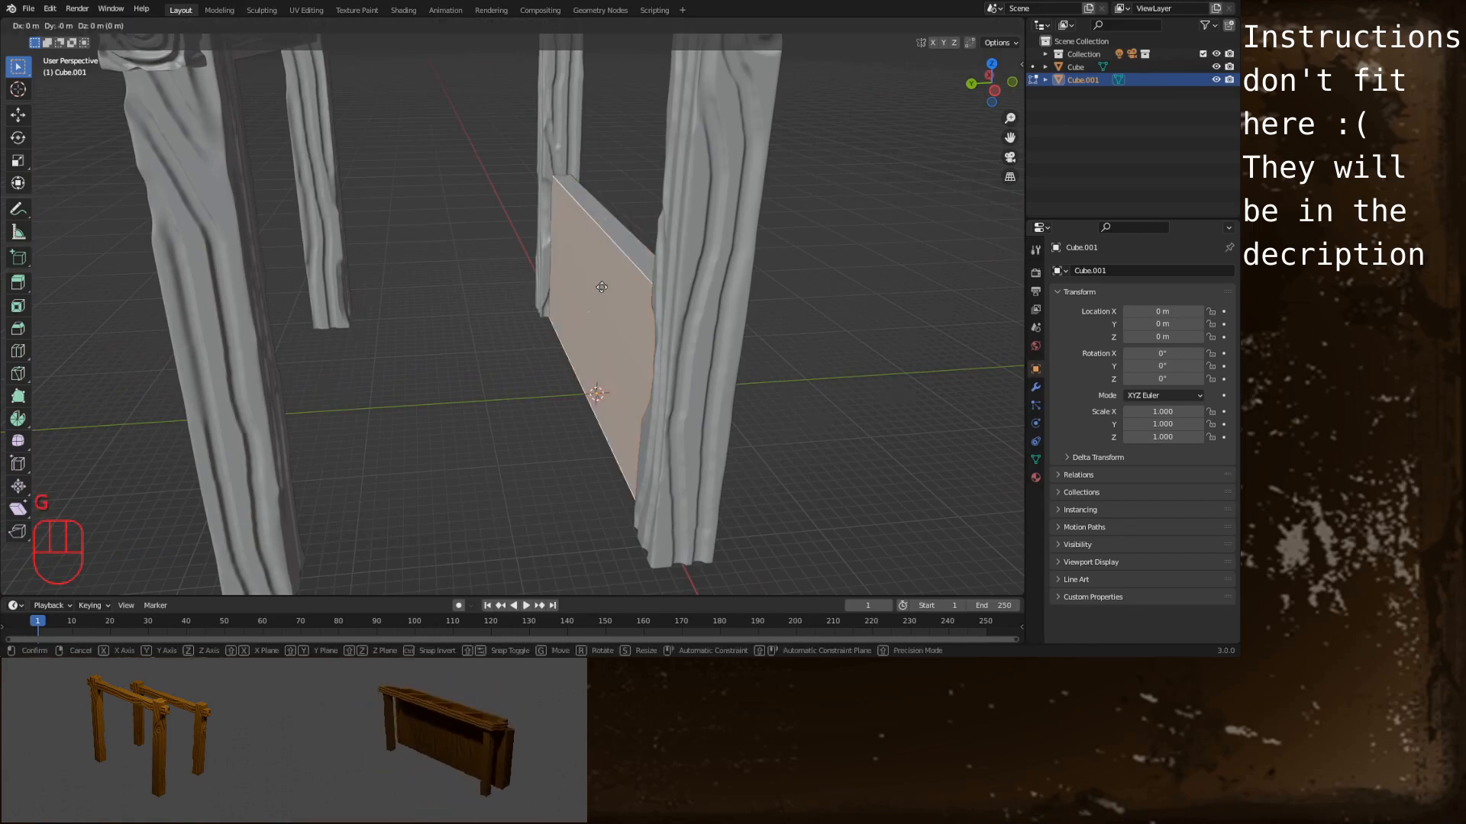
pyautogui.press('y')
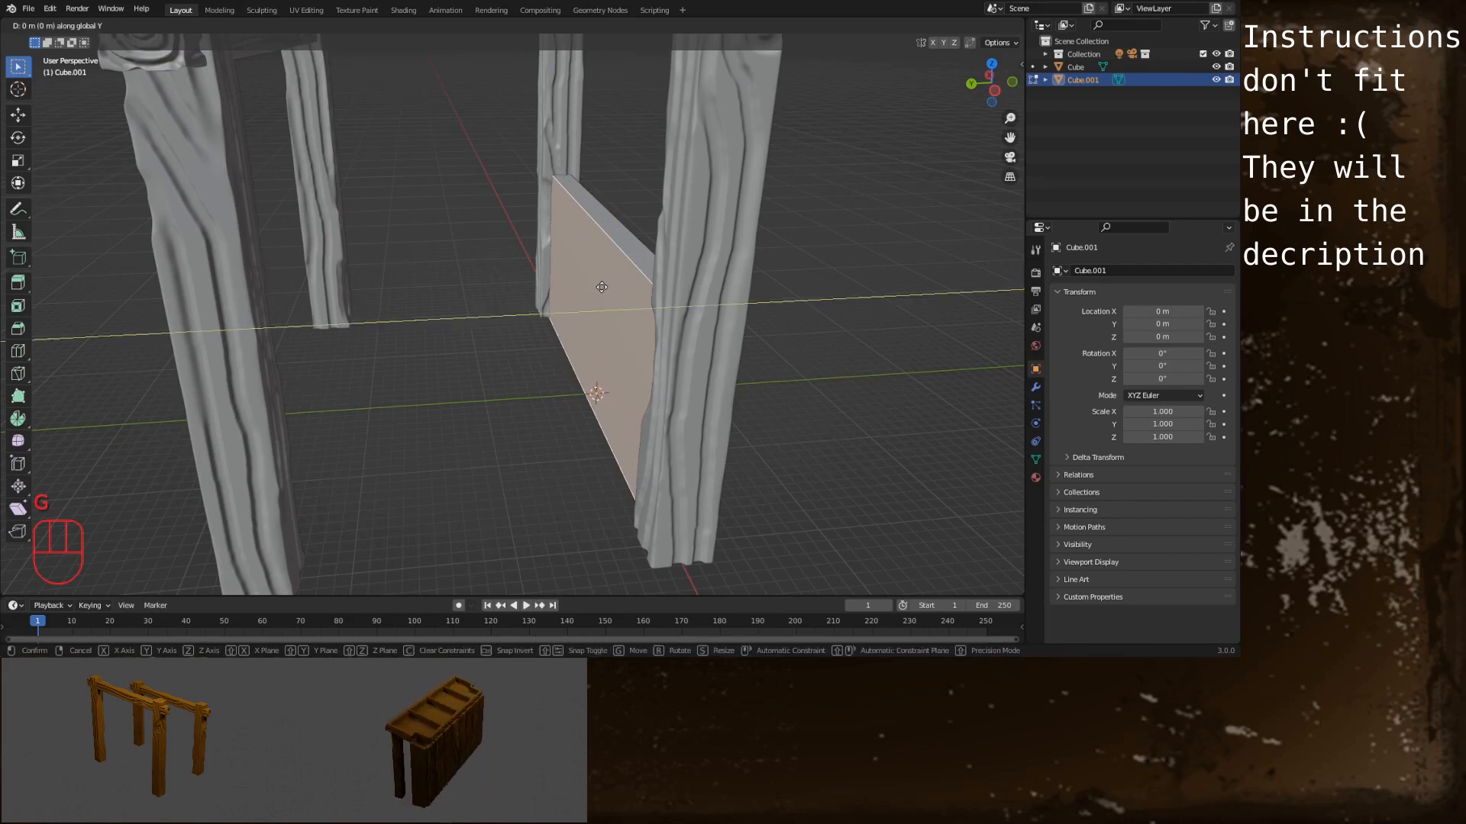
pyautogui.write('8')
pyautogui.press('Return')
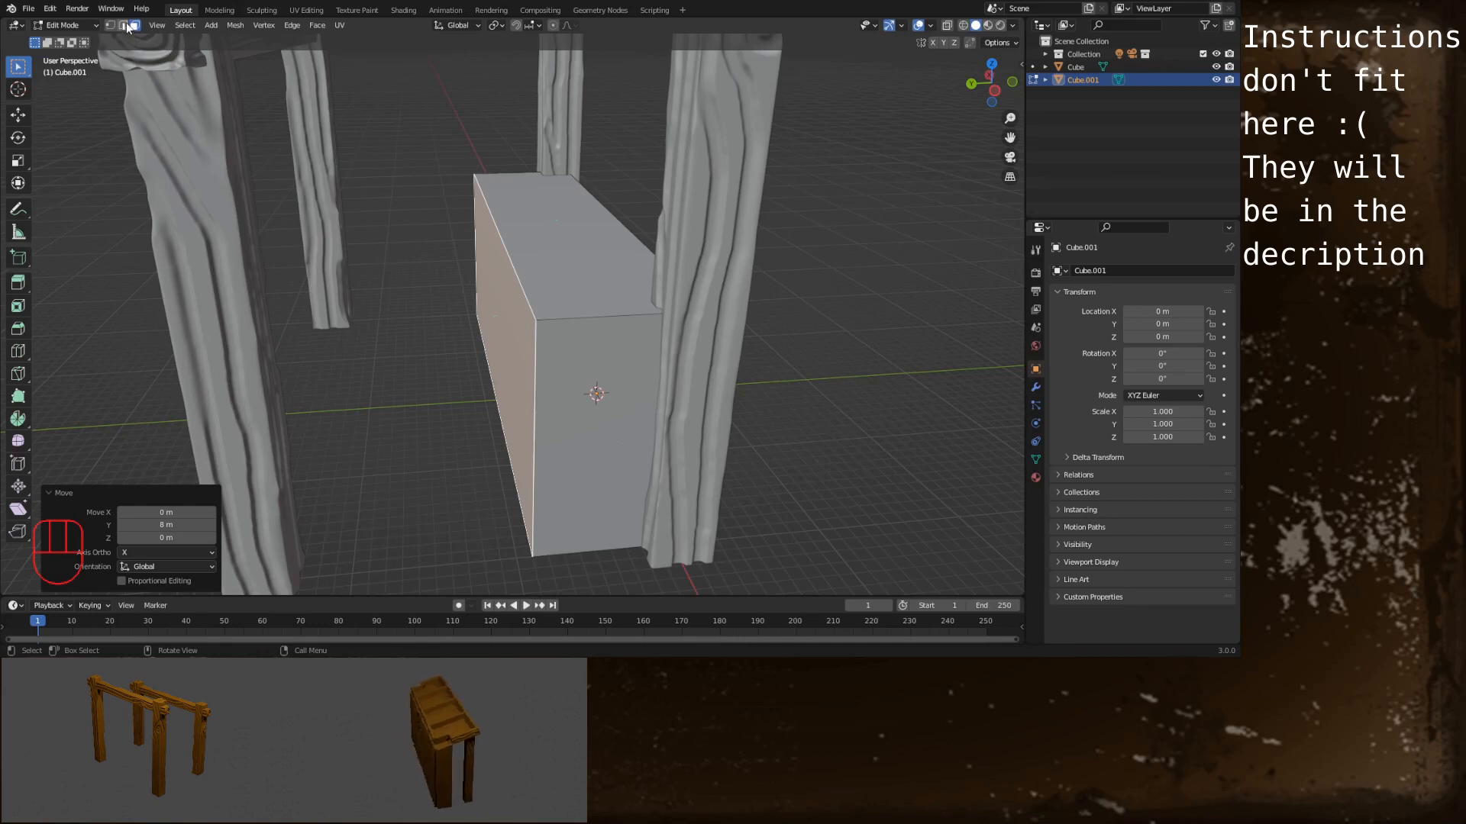
# Raise the box's long upper edge on the positive Y side 3 m along Z to slope the top
pyautogui.press('2')
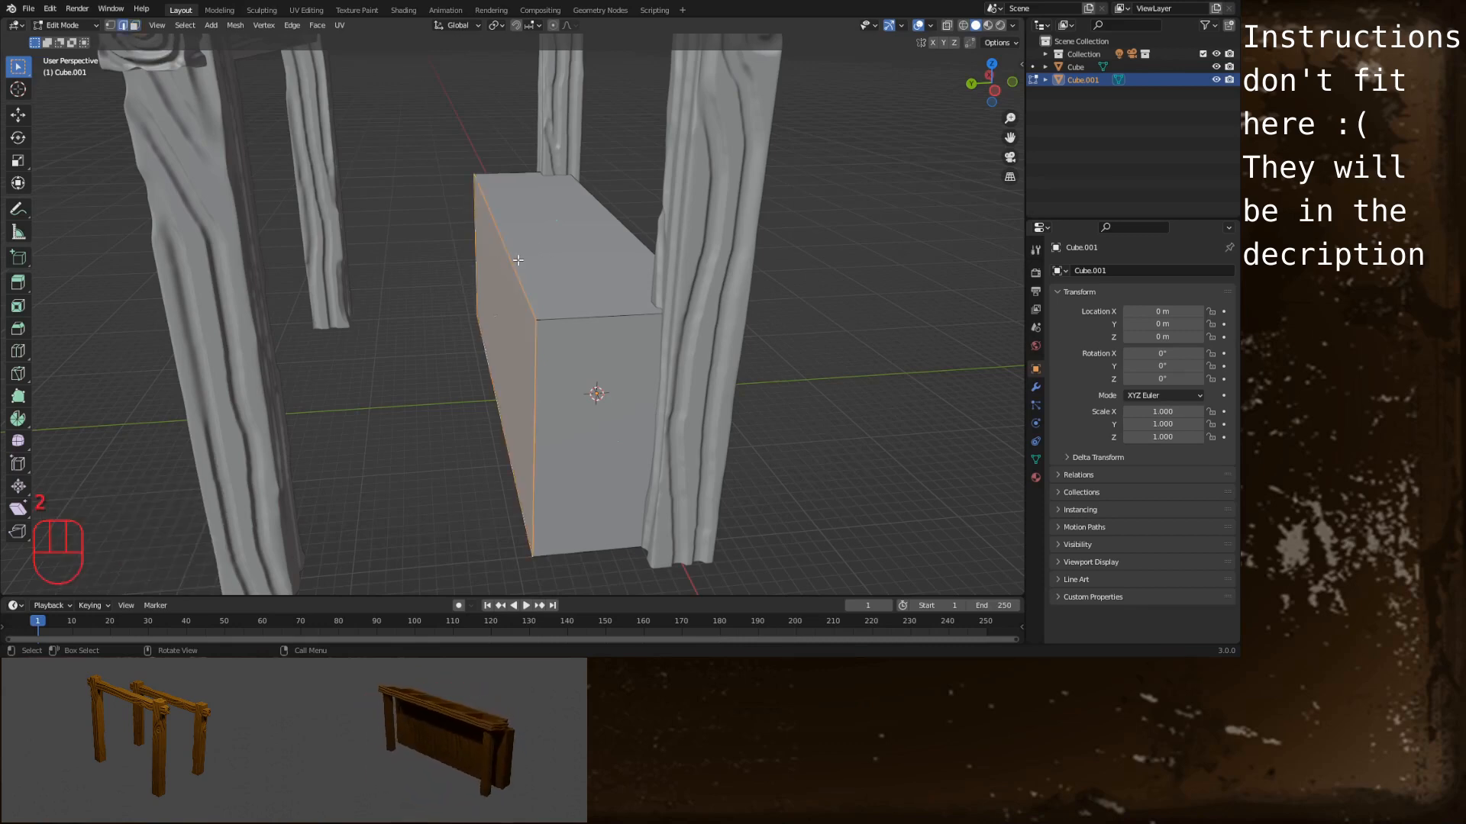
pyautogui.click(516, 259)
pyautogui.press('g')
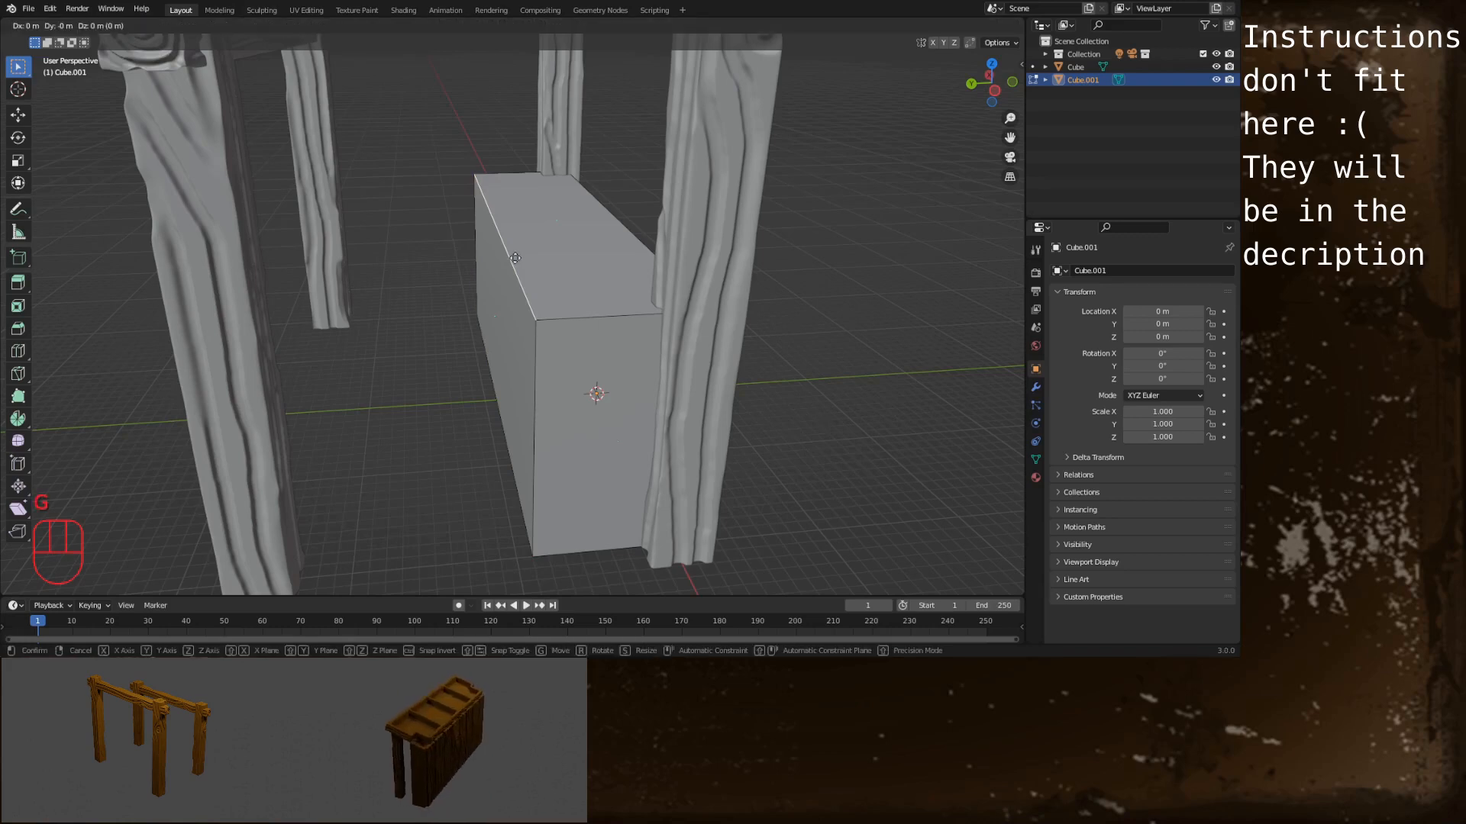
pyautogui.write('z')
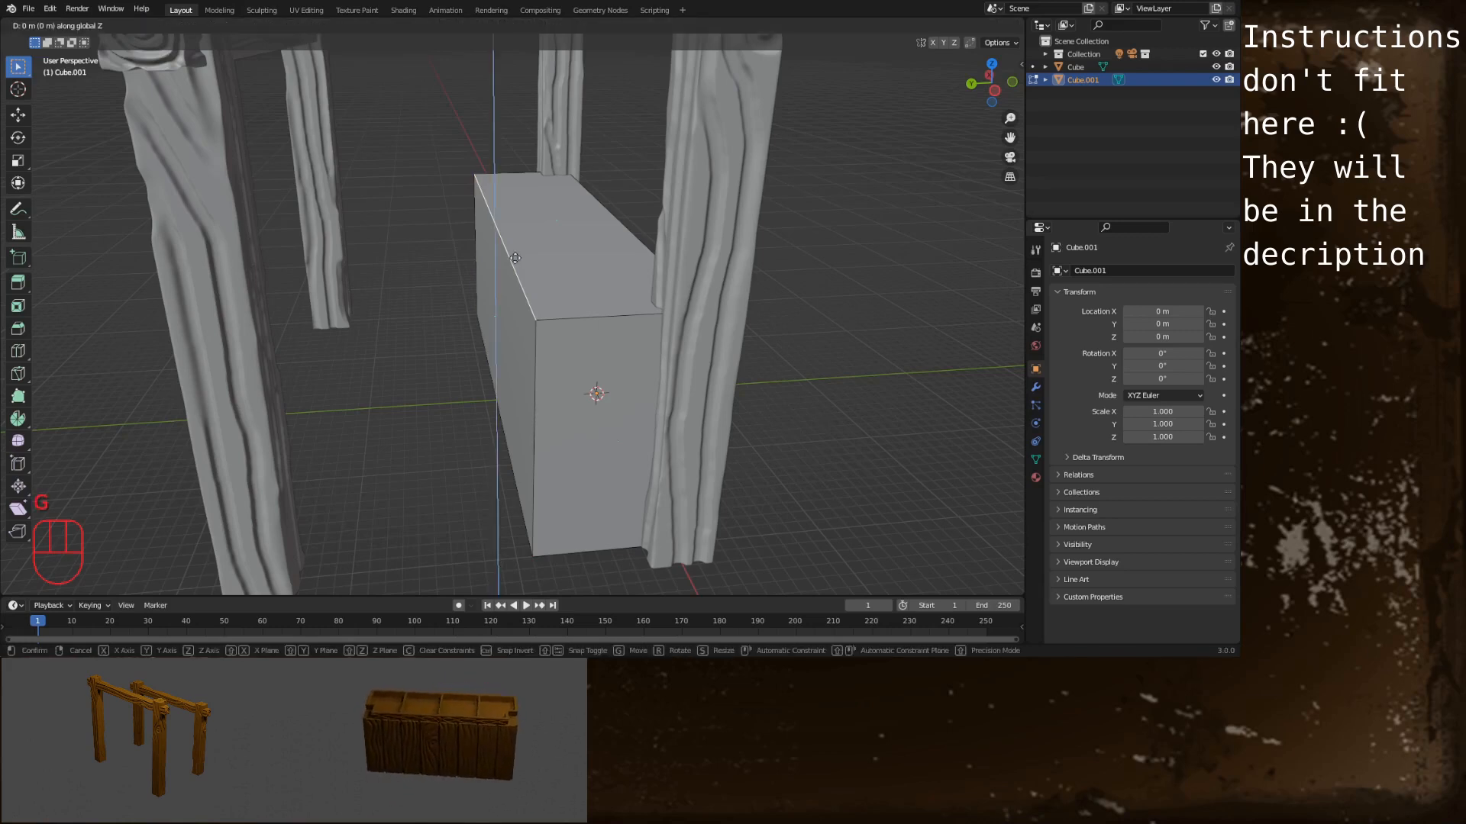
pyautogui.write('3')
pyautogui.press('Return')
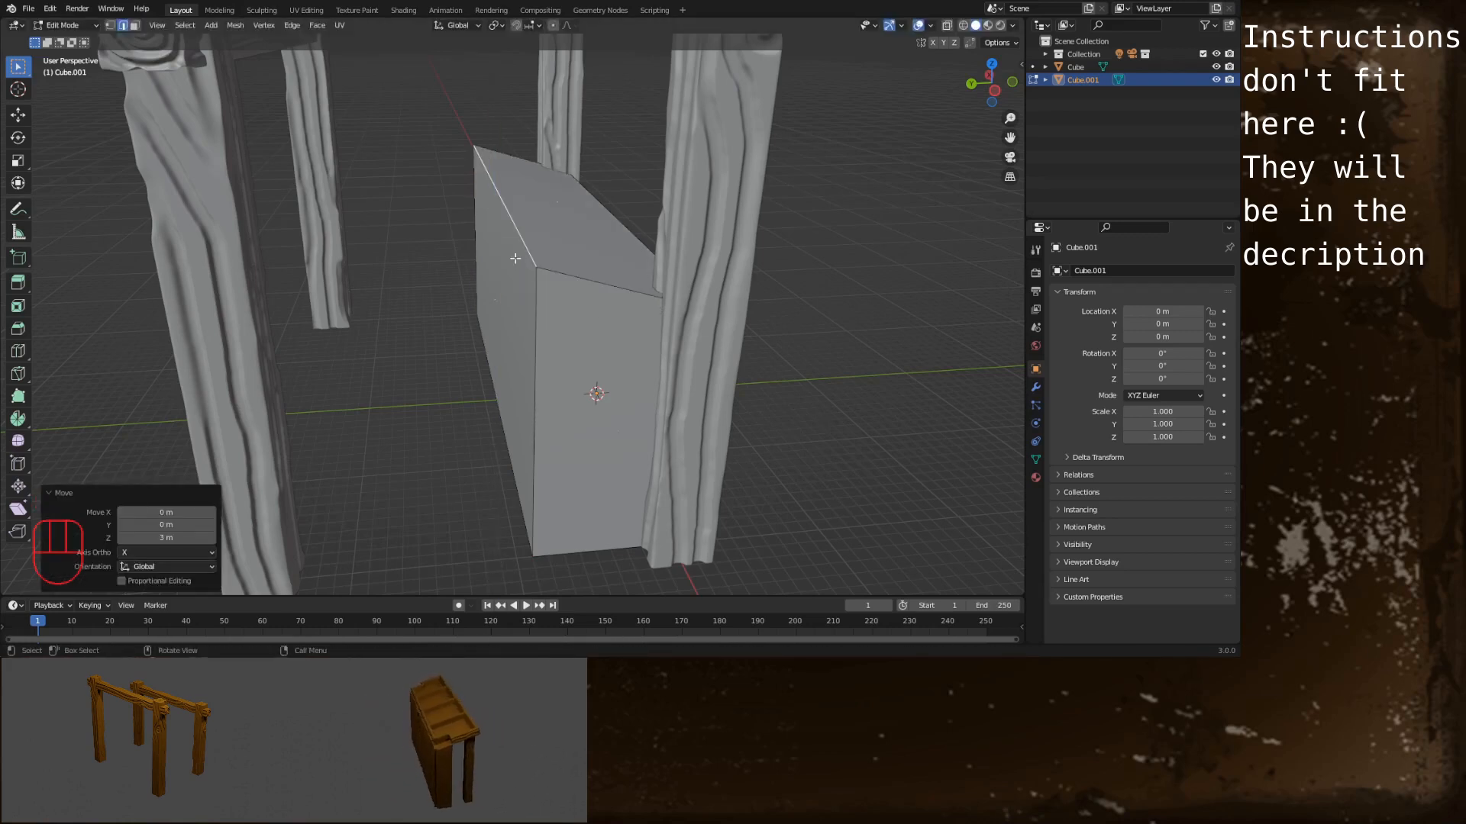
# Add seven evenly spaced crosswise loop cuts along the length of the box, without sliding them
pyautogui.press('ctrl')
pyautogui.hotkey('ctrl', 'r')
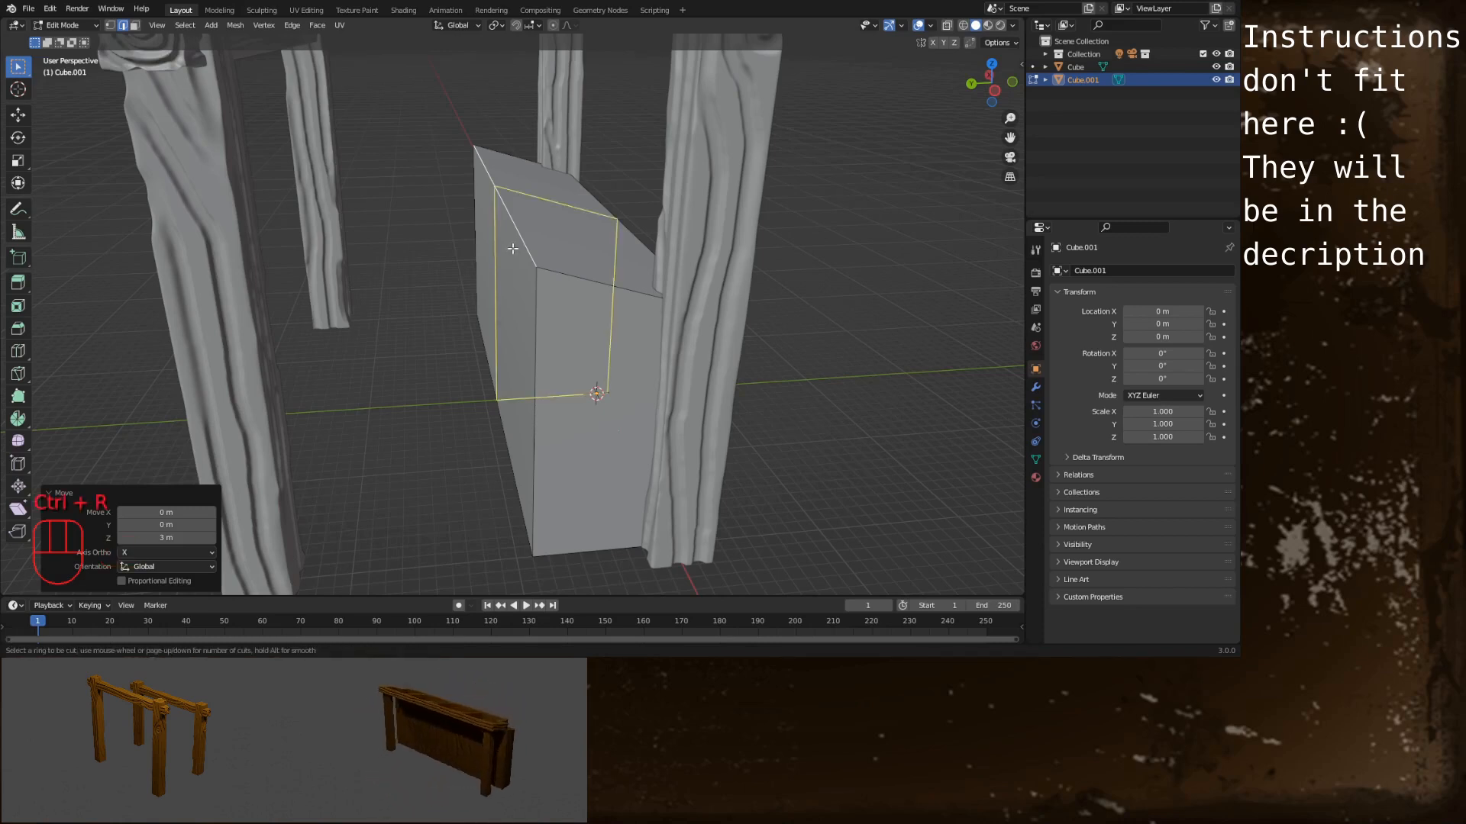
pyautogui.click(549, 231)
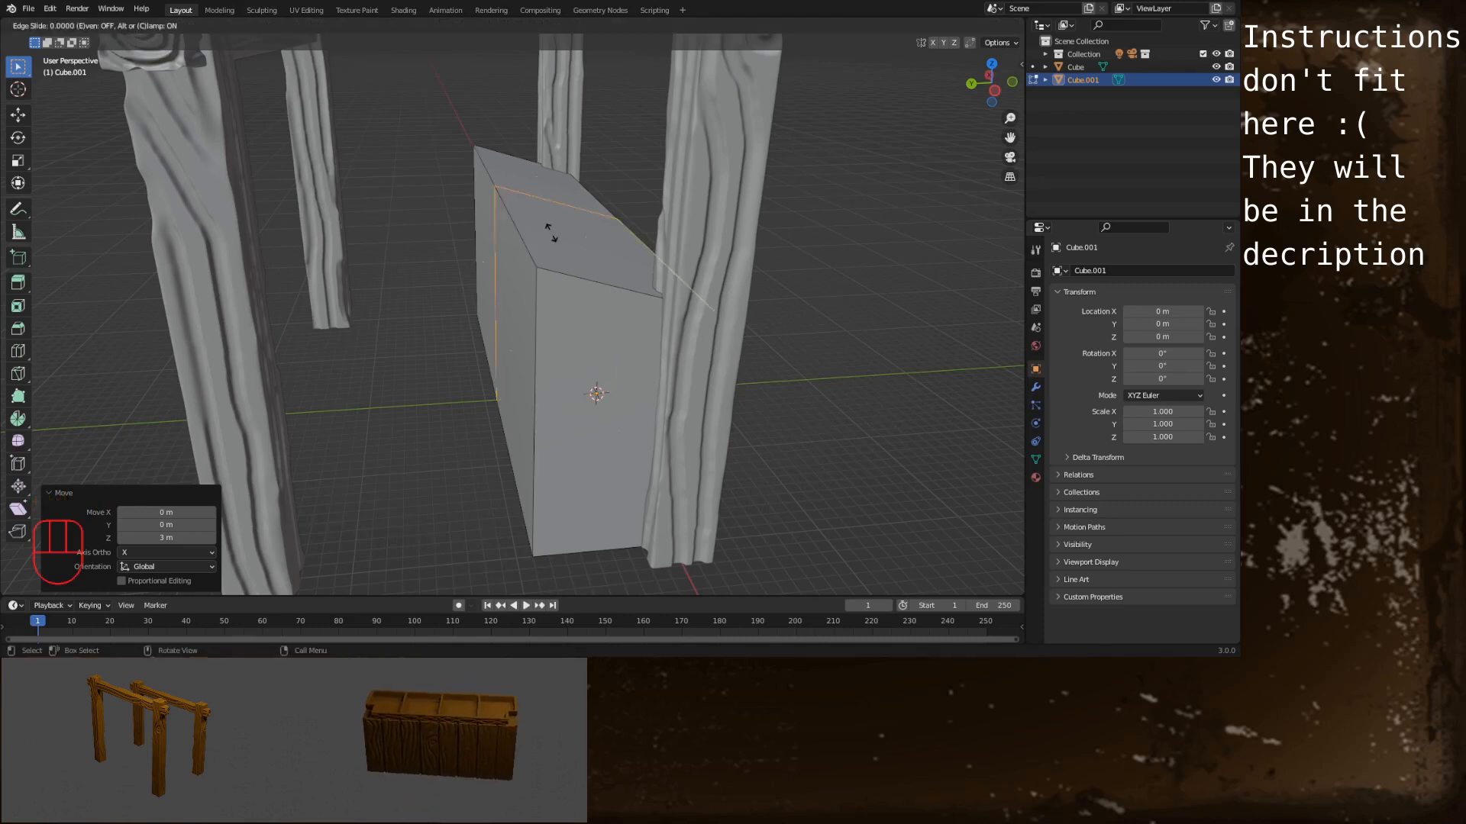
pyautogui.rightClick(550, 233)
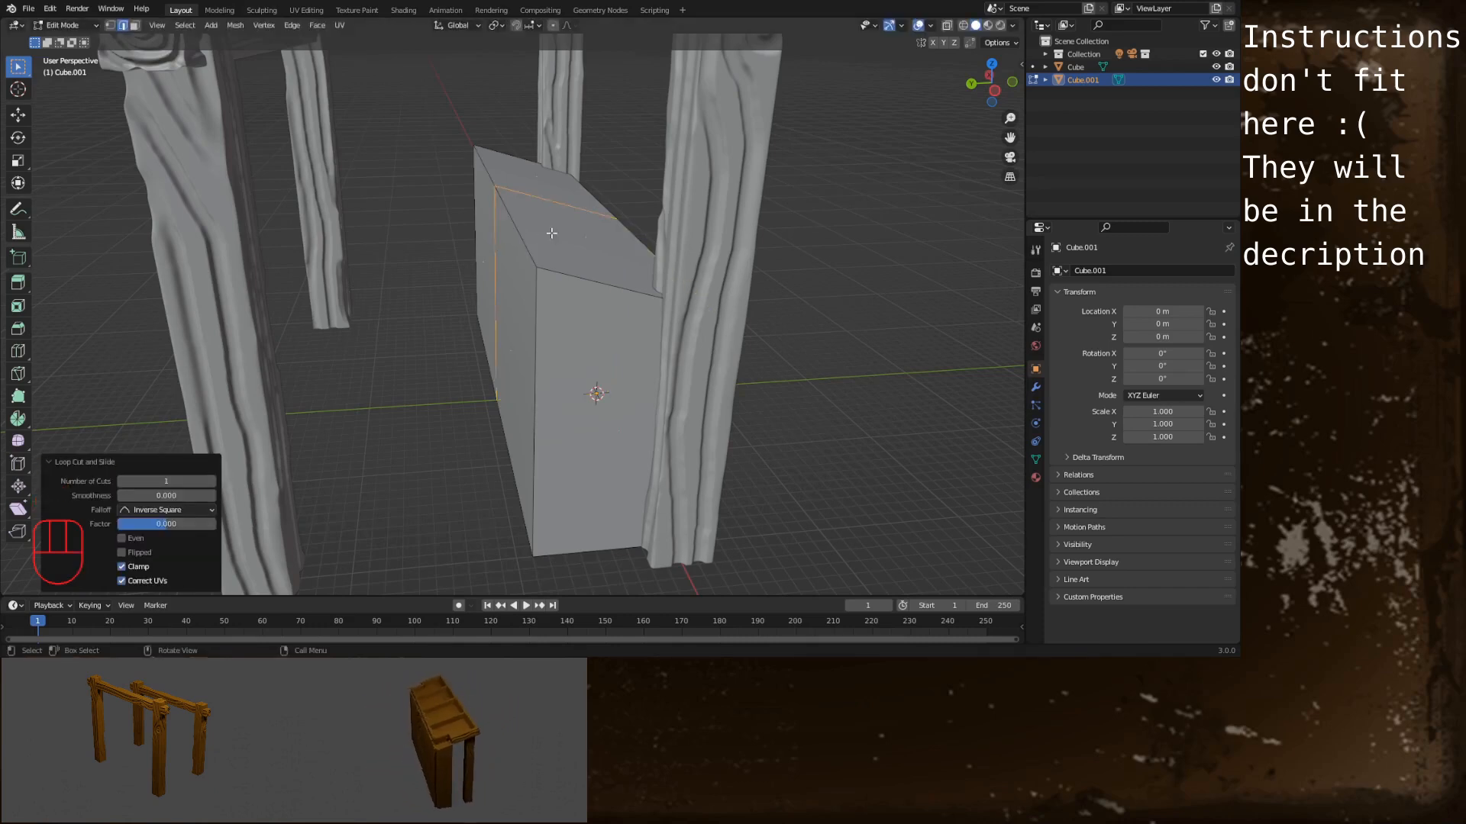
pyautogui.click(184, 482)
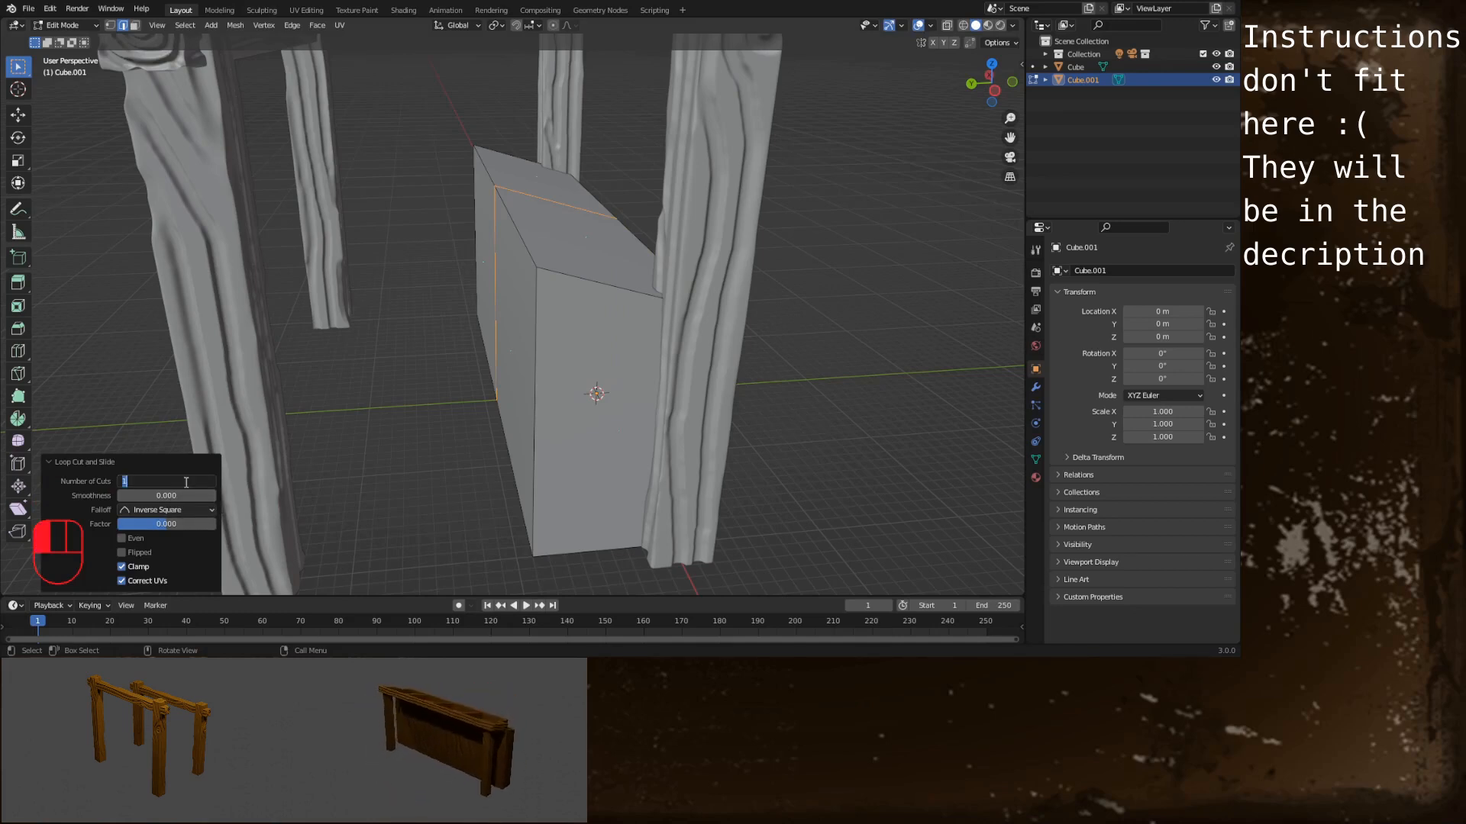
pyautogui.press('Return')
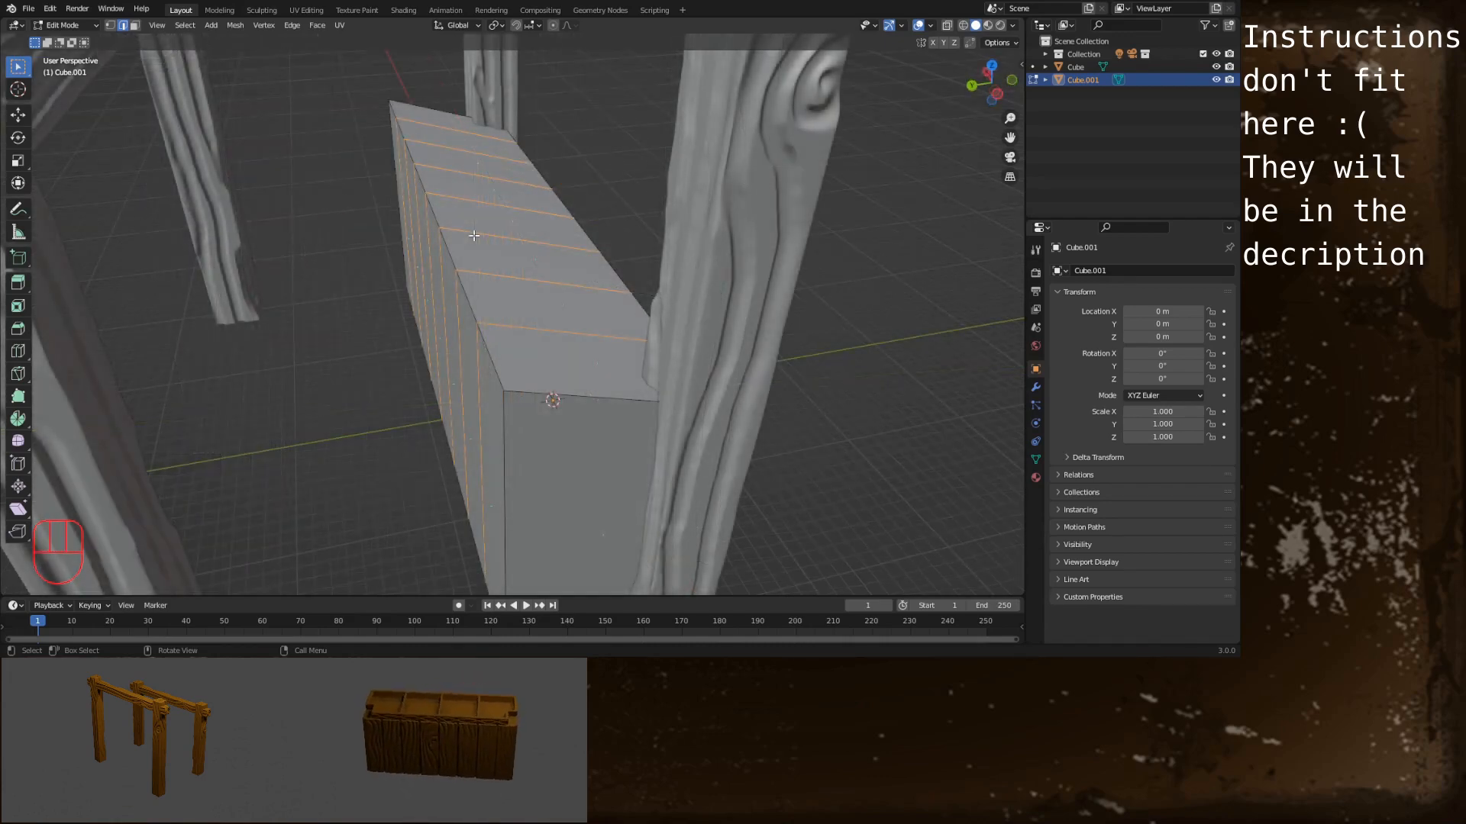
# Bevel the seven crosswise loop cuts with a width of 0.3 m and one segment
pyautogui.press('ctrl')
pyautogui.hotkey('ctrl', 'b')
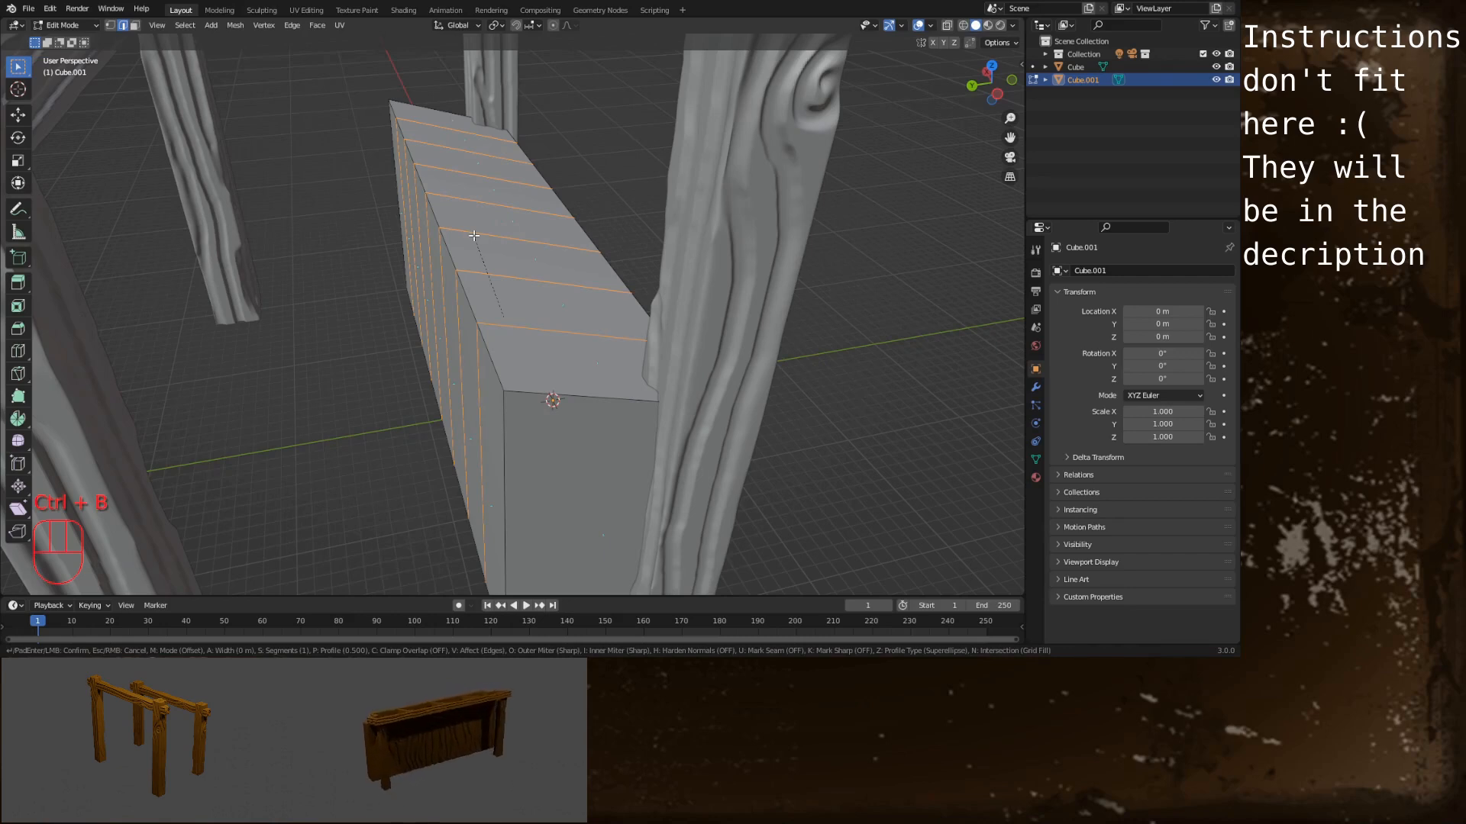
pyautogui.write('0.3')
pyautogui.press('Return')
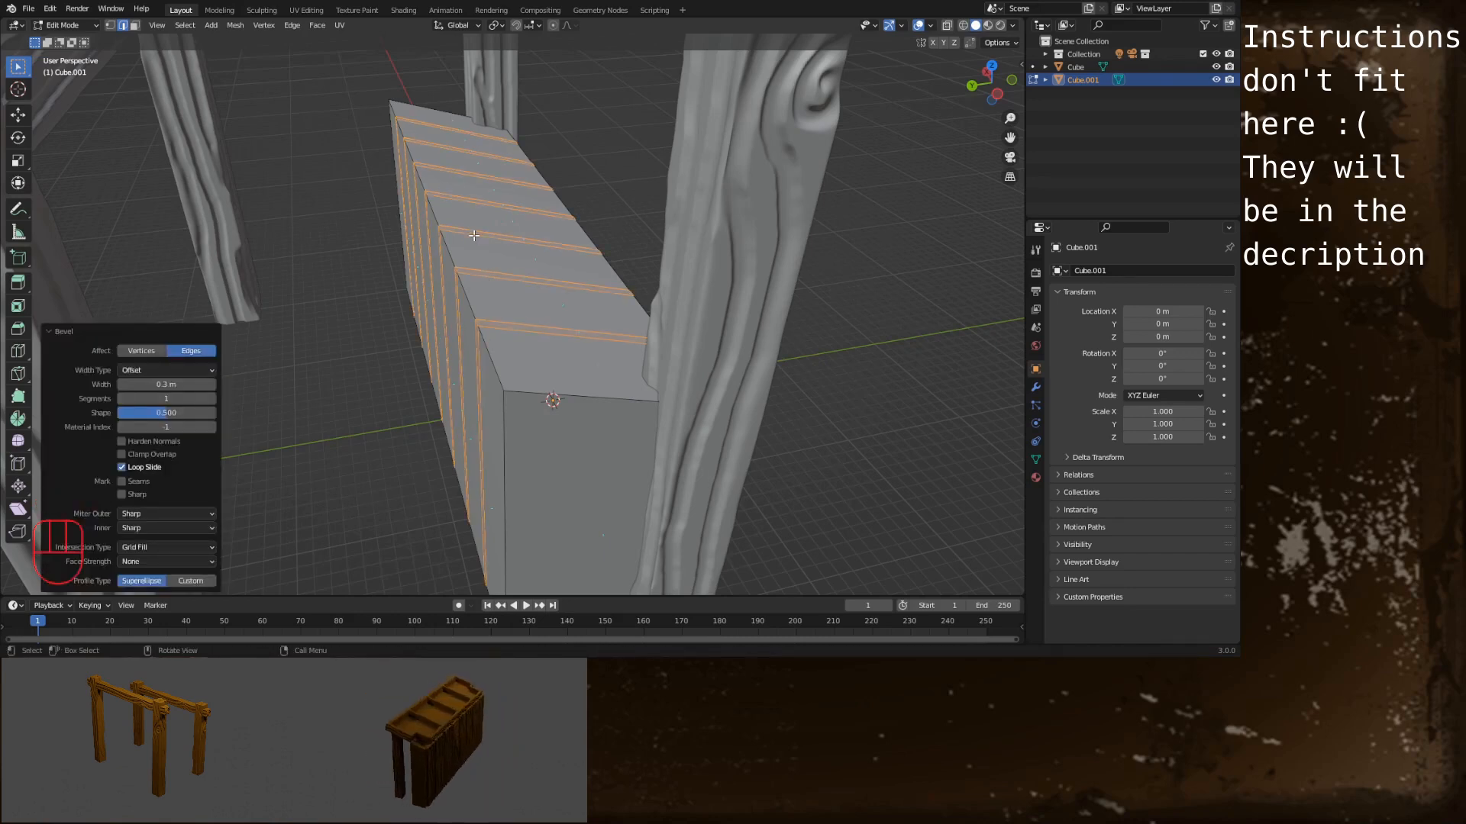
pyautogui.hotkey('ctrl', 'z')
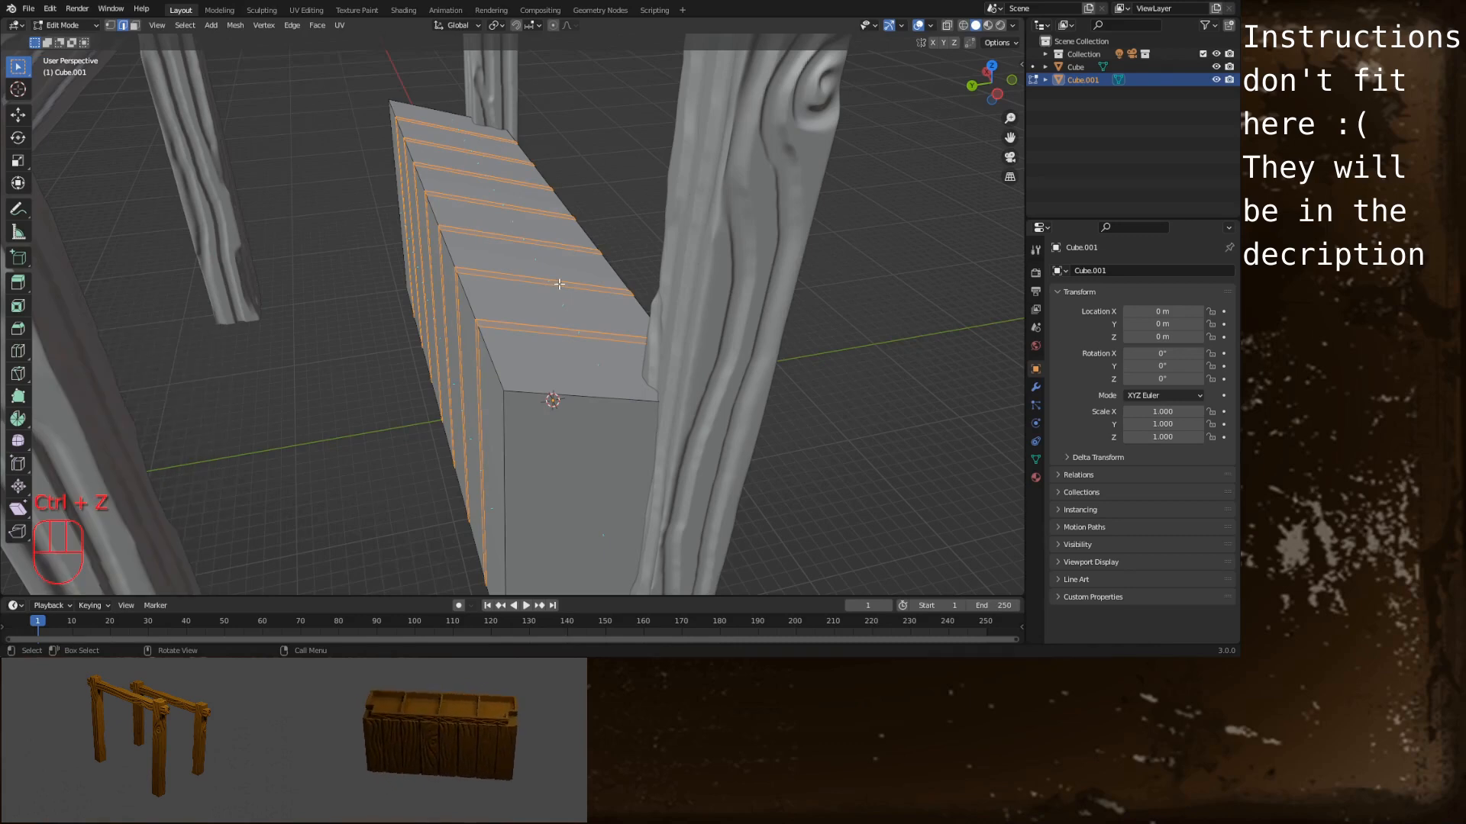
# Add one lengthwise loop cut around the box, slid by a factor of 0.85 toward the side at the posts
pyautogui.hotkey('ctrl', 'r')
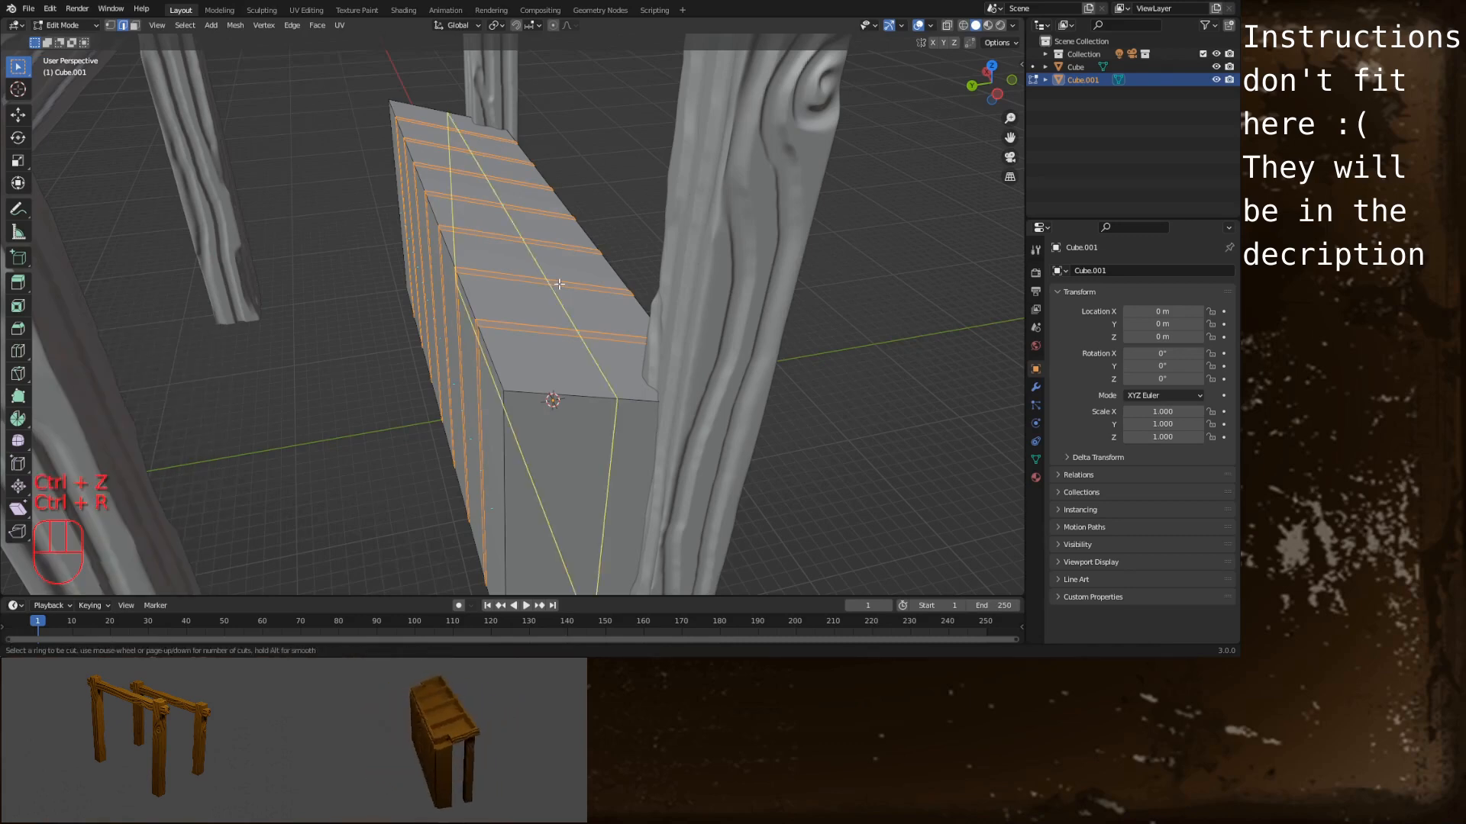
pyautogui.click(560, 284)
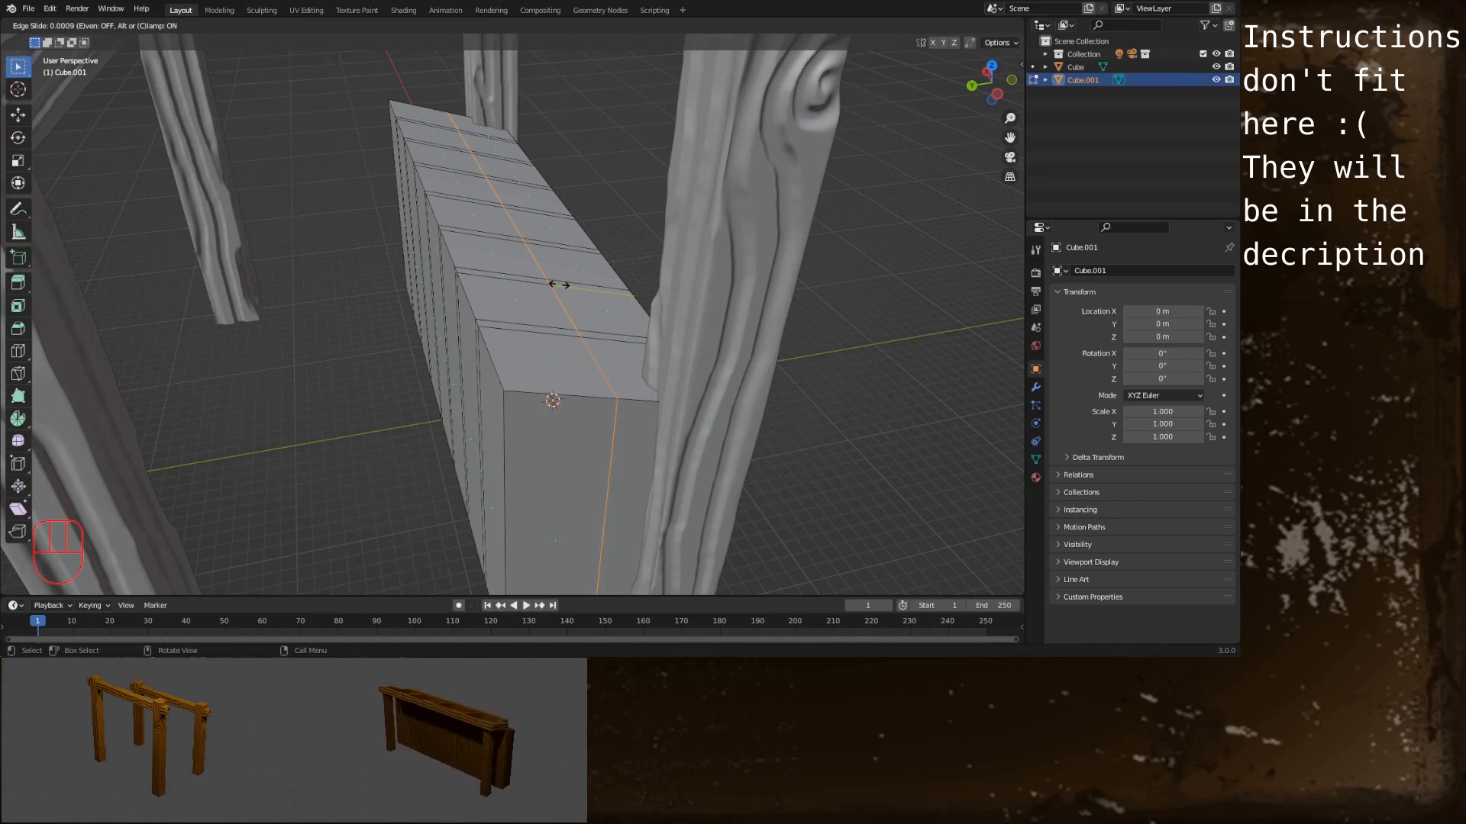
pyautogui.write('.85')
pyautogui.press('Return')
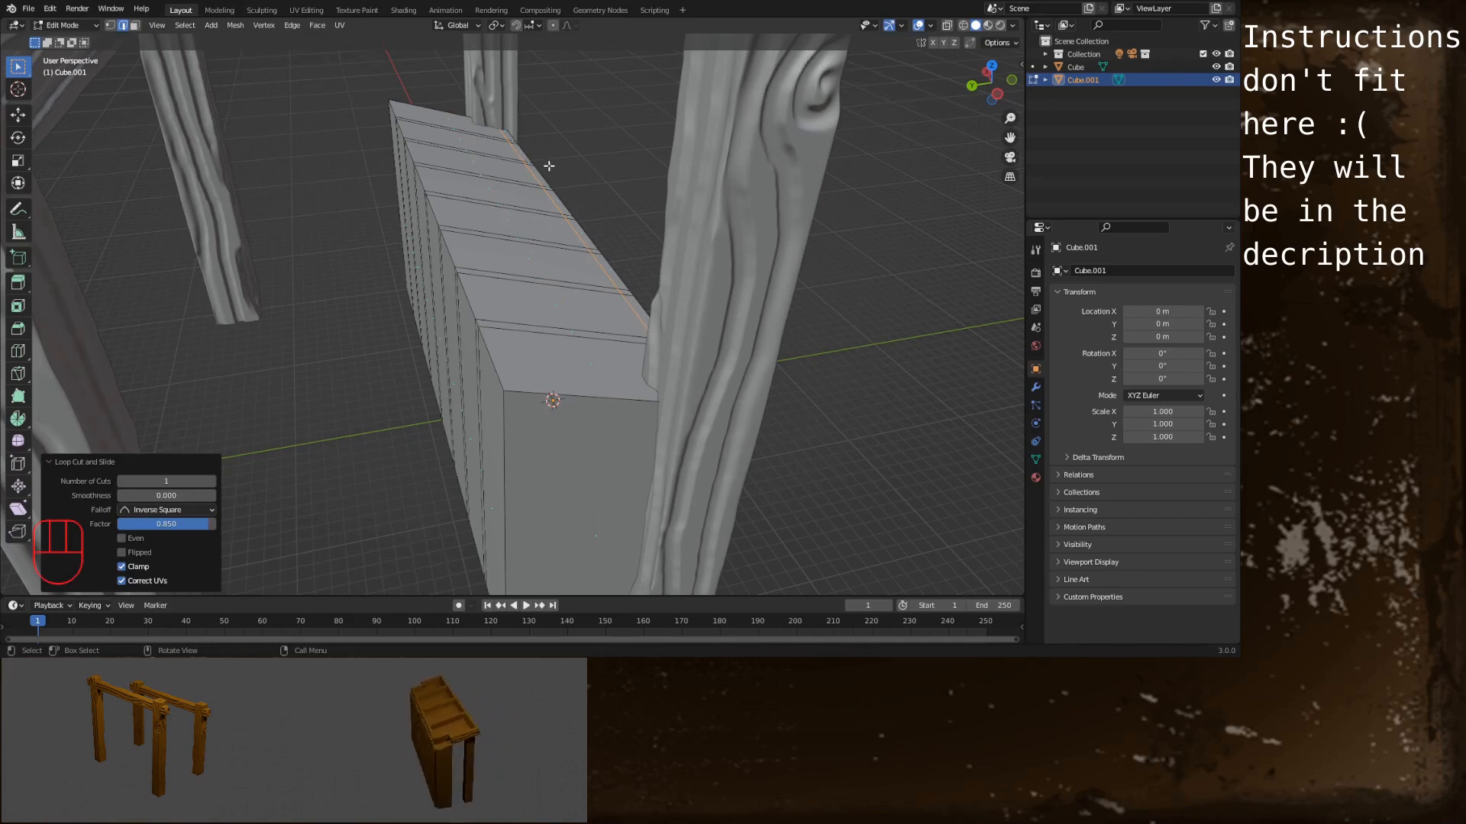
# Add one crosswise loop cut in each of the two end planks of the box, without sliding them
pyautogui.moveTo(604, 274); pyautogui.dragTo(455, 327, button='middle')
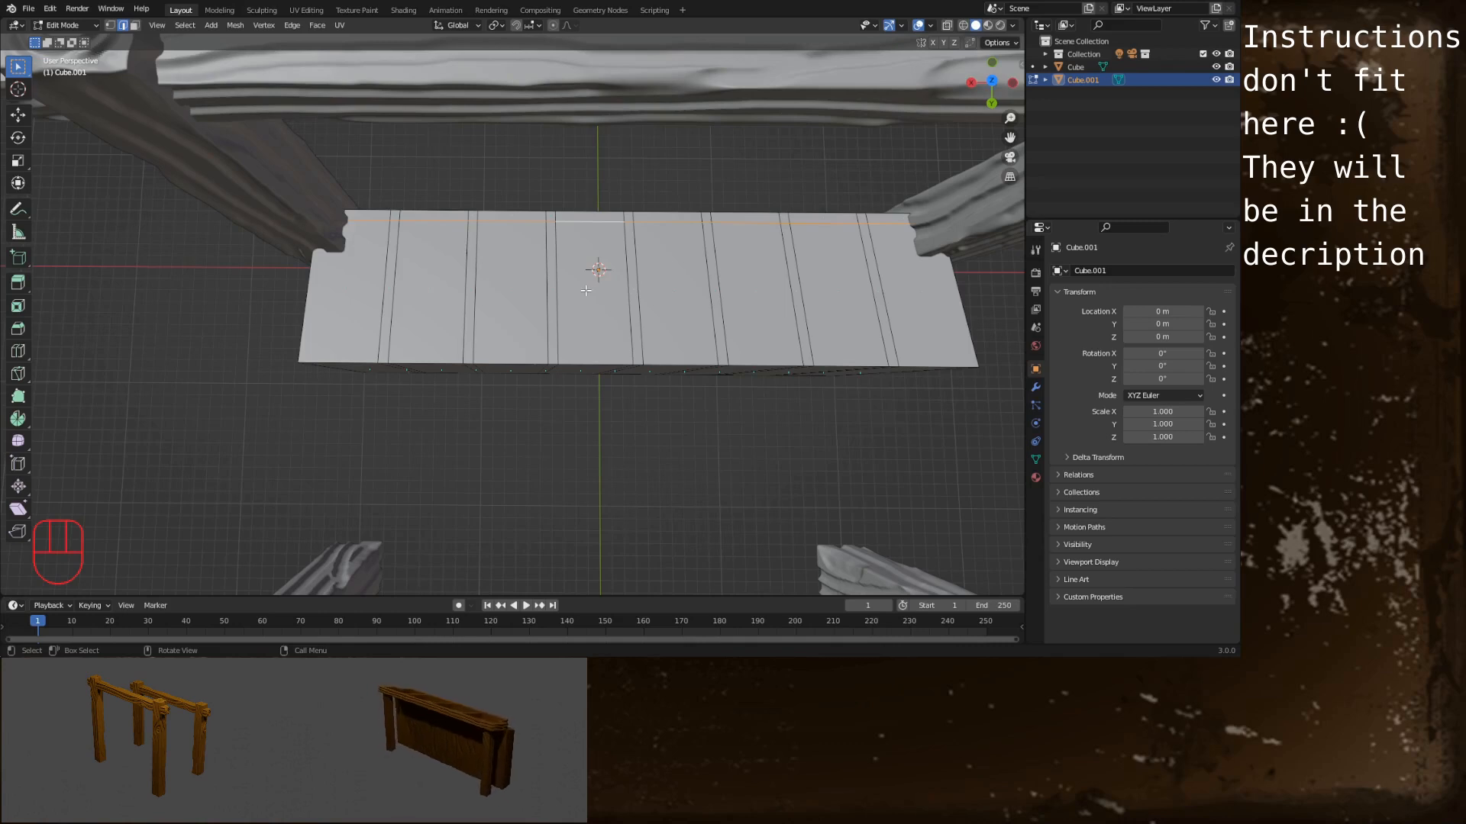
pyautogui.press('ctrl')
pyautogui.hotkey('ctrl', 'r')
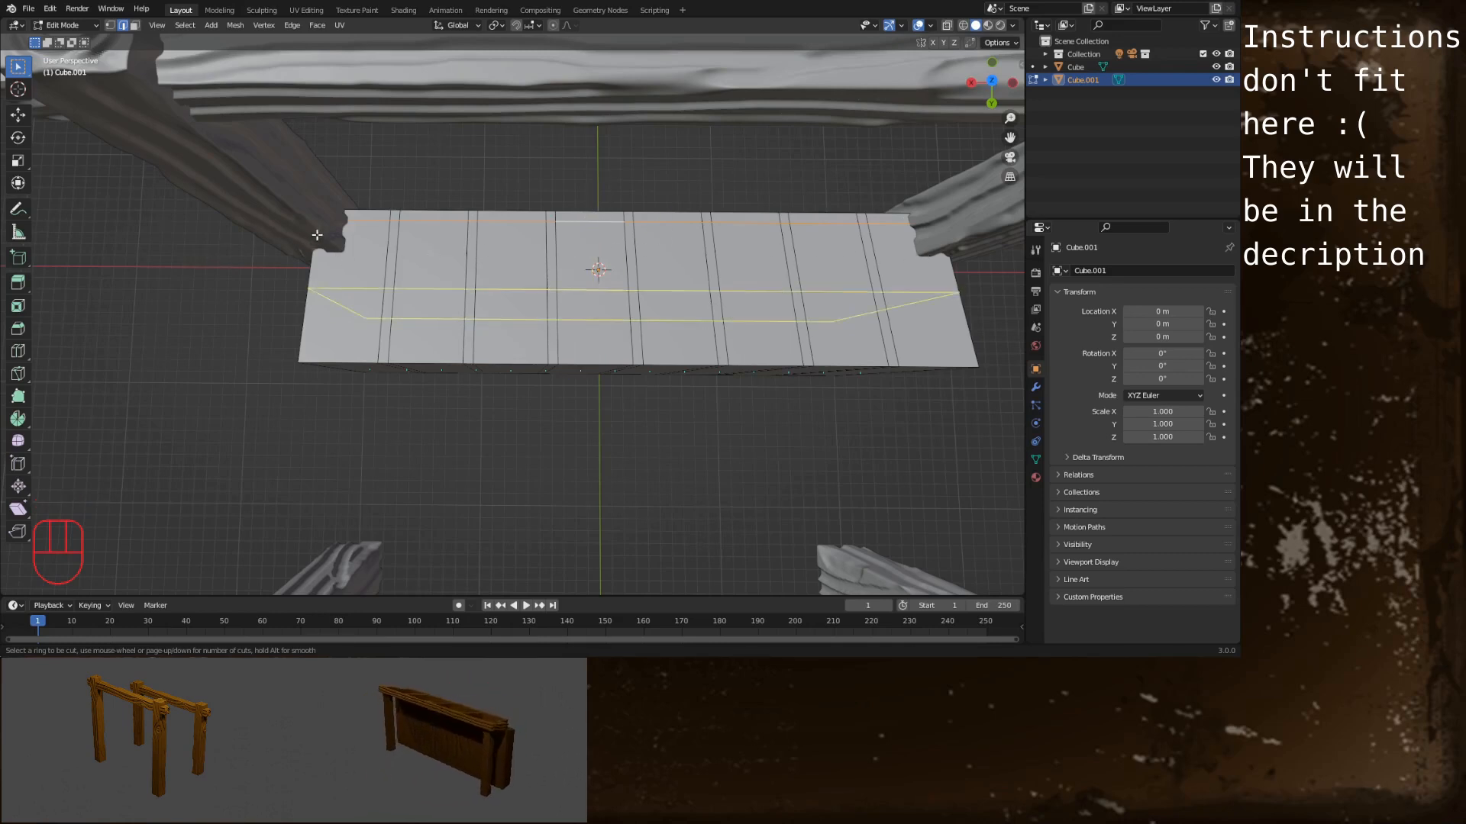
pyautogui.click(353, 234)
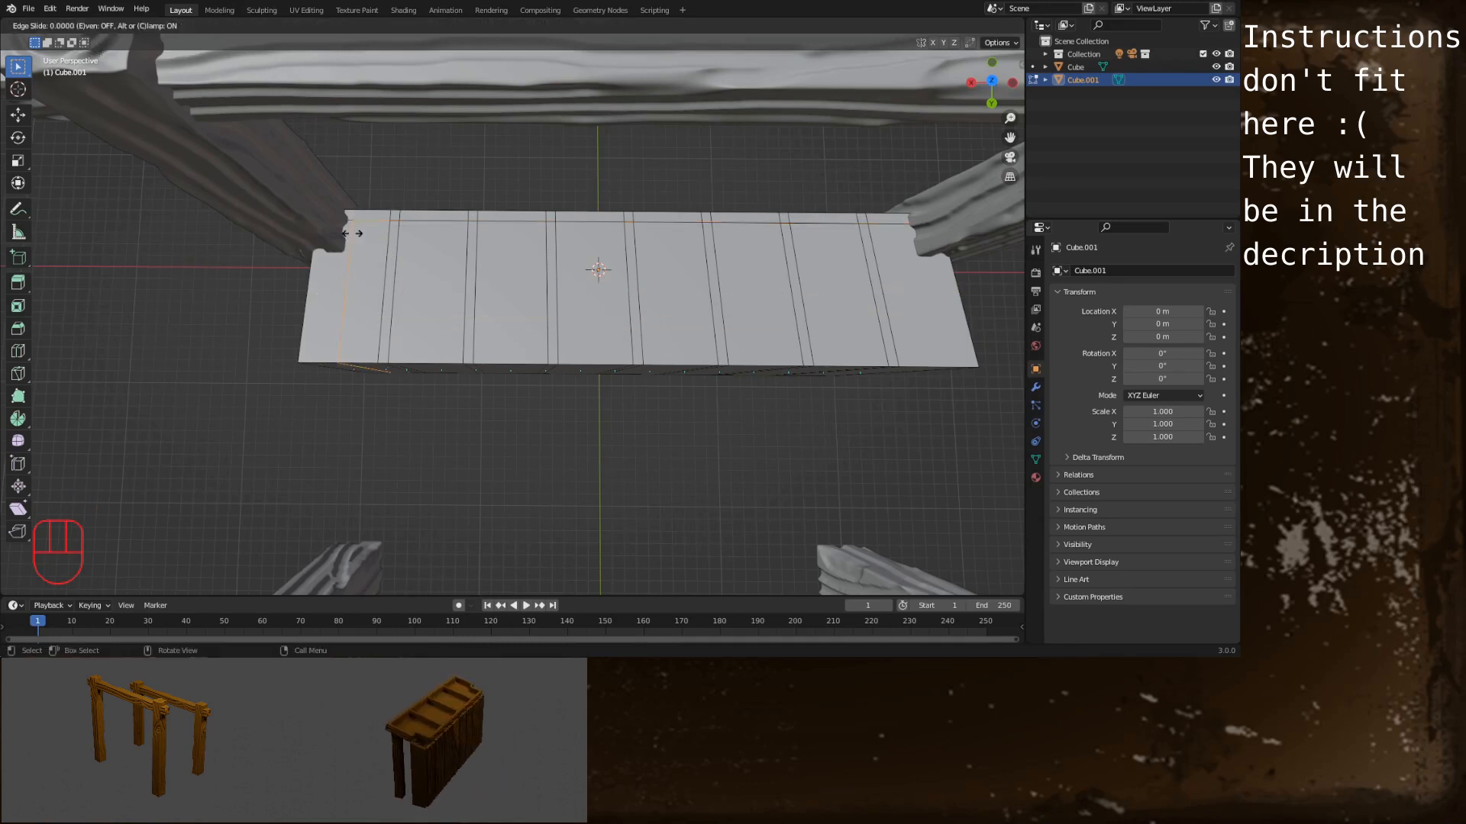
pyautogui.click(352, 233)
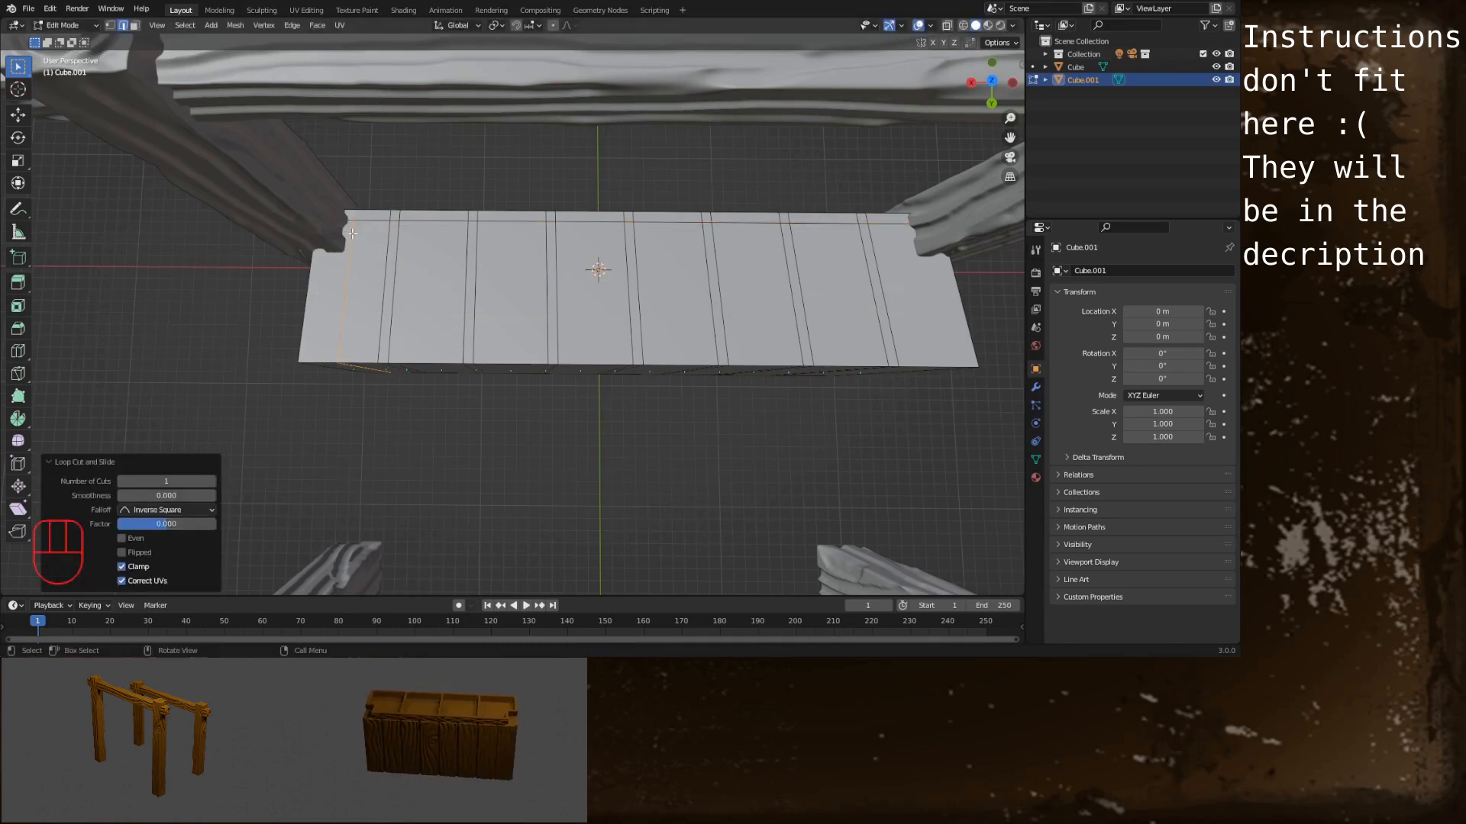
pyautogui.hotkey('ctrl', 'r')
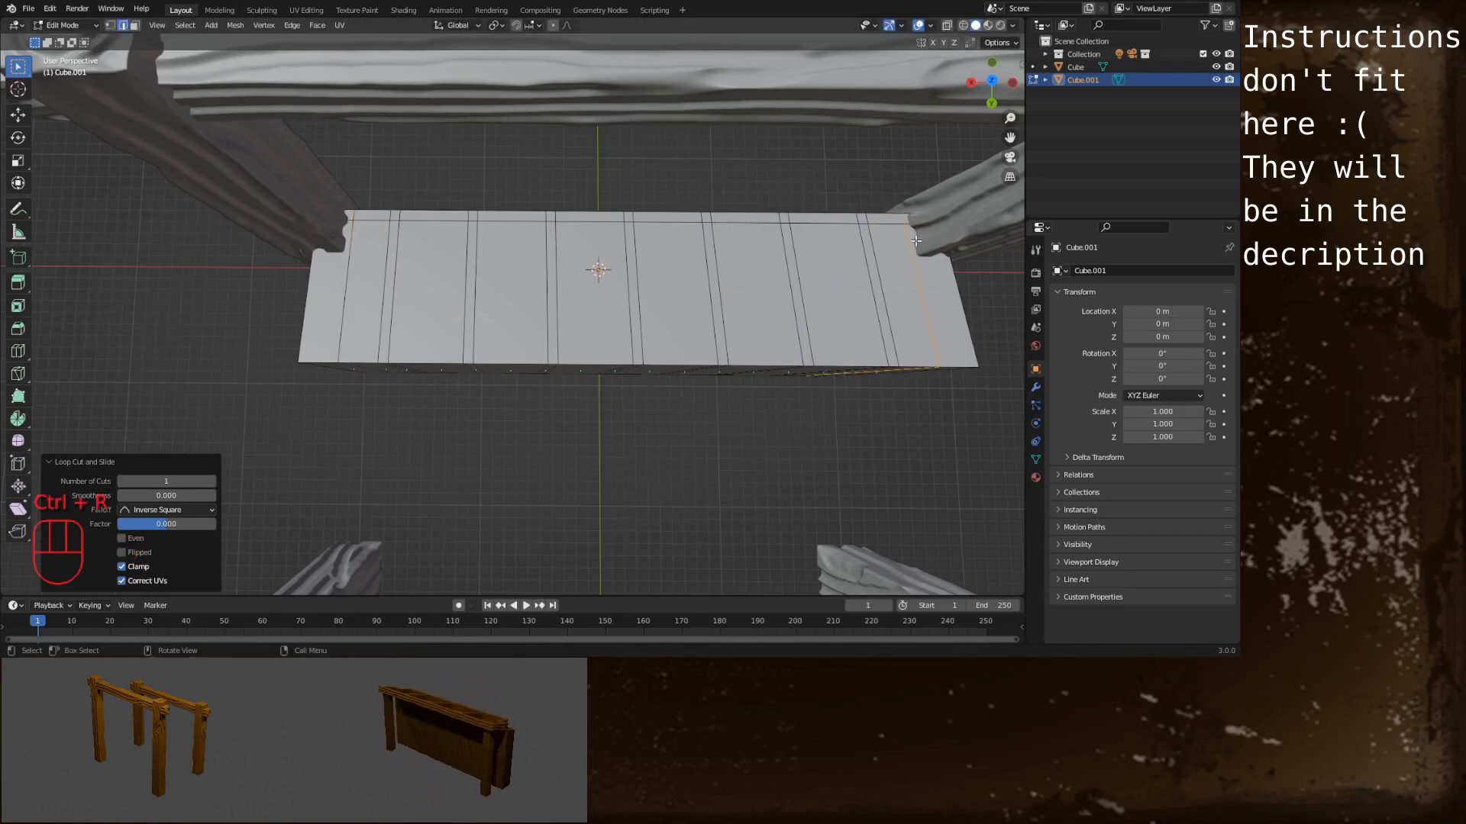
# Add two lengthwise loop cuts between the existing lengthwise cut and the raised edge, slid toward the posts by factors of 0.4 and 0.8
pyautogui.hotkey('ctrl', 'r')
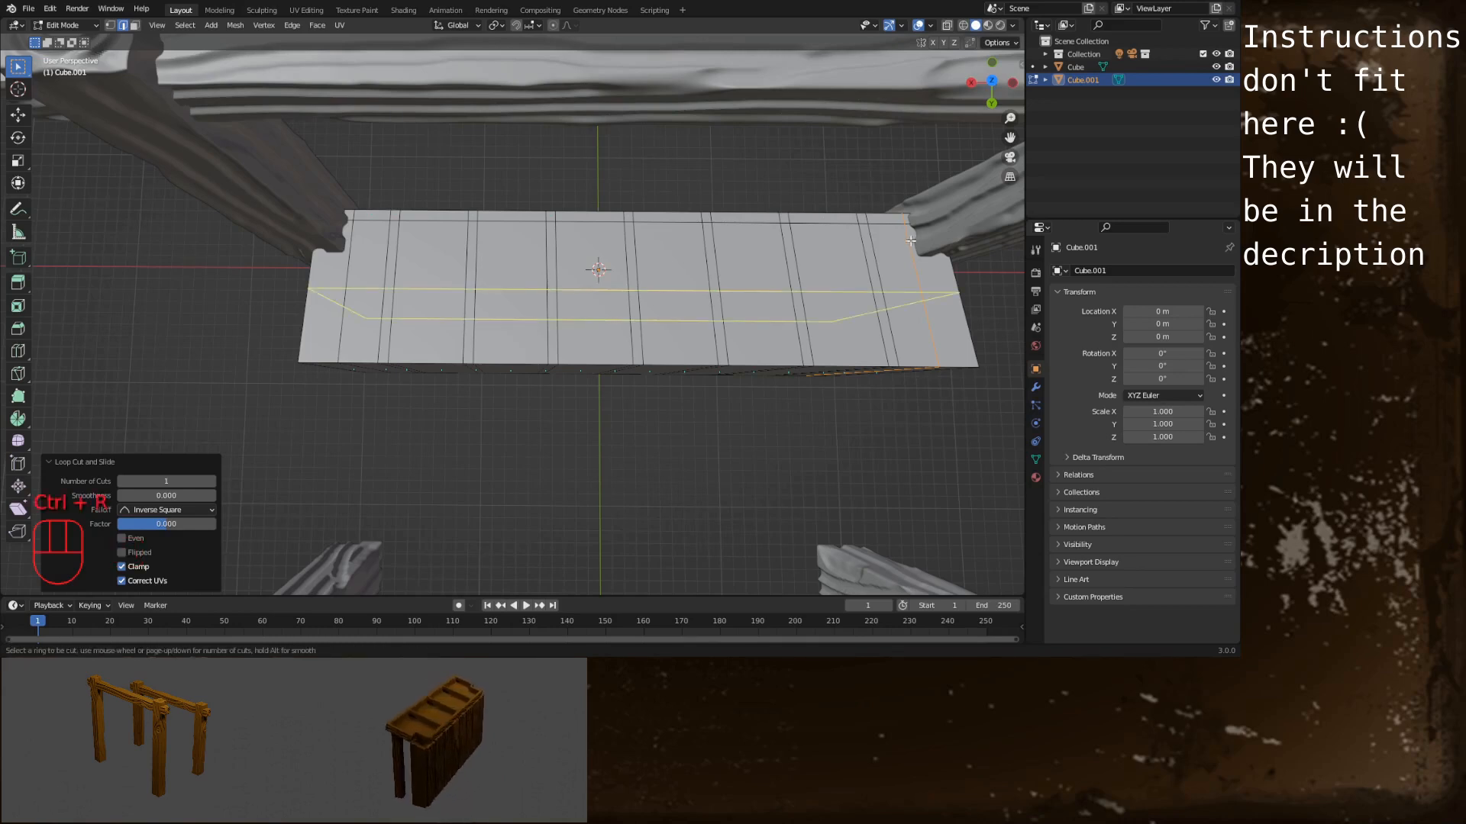
pyautogui.click(730, 269)
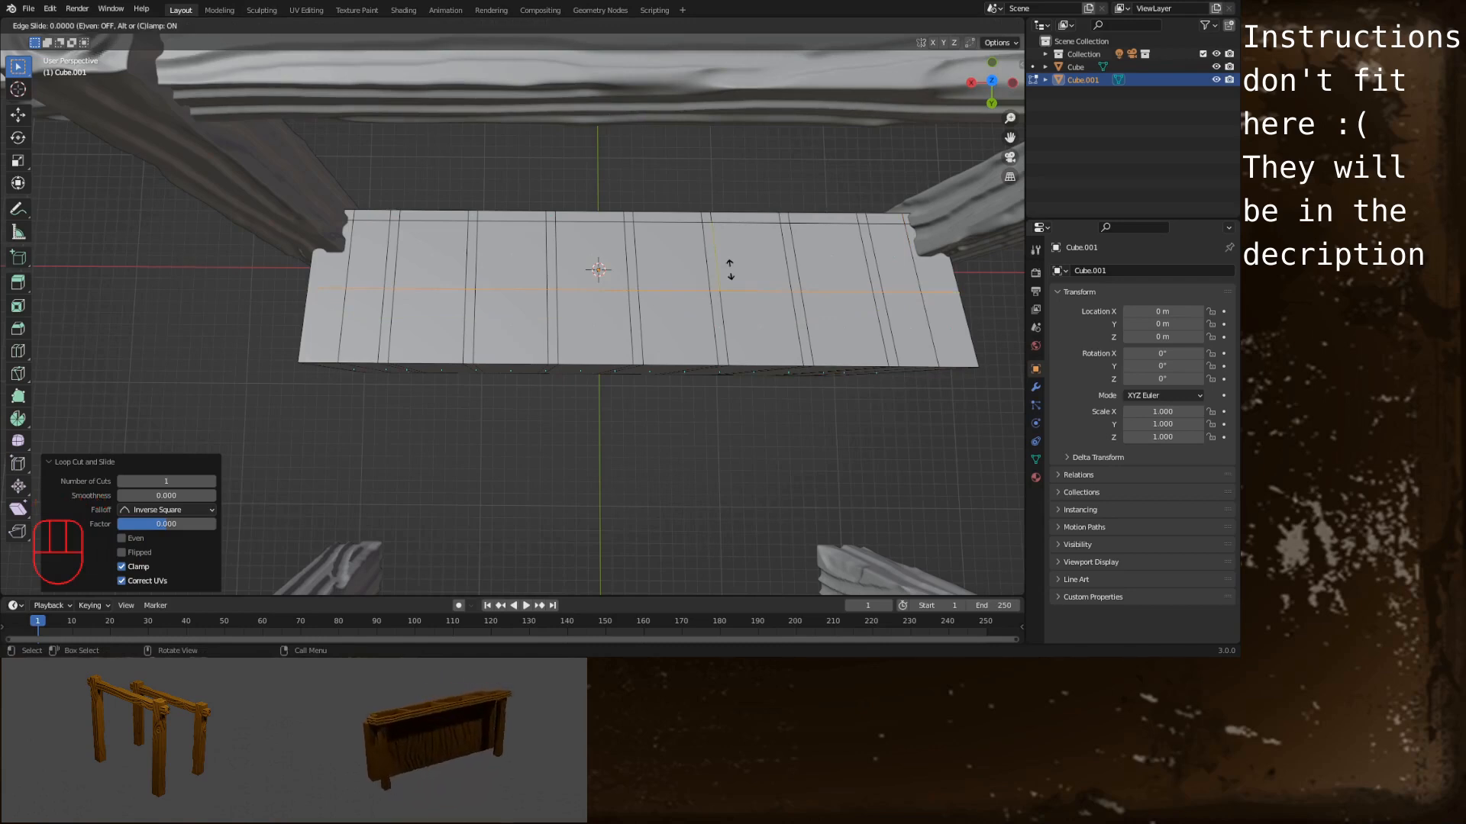
pyautogui.write('.4')
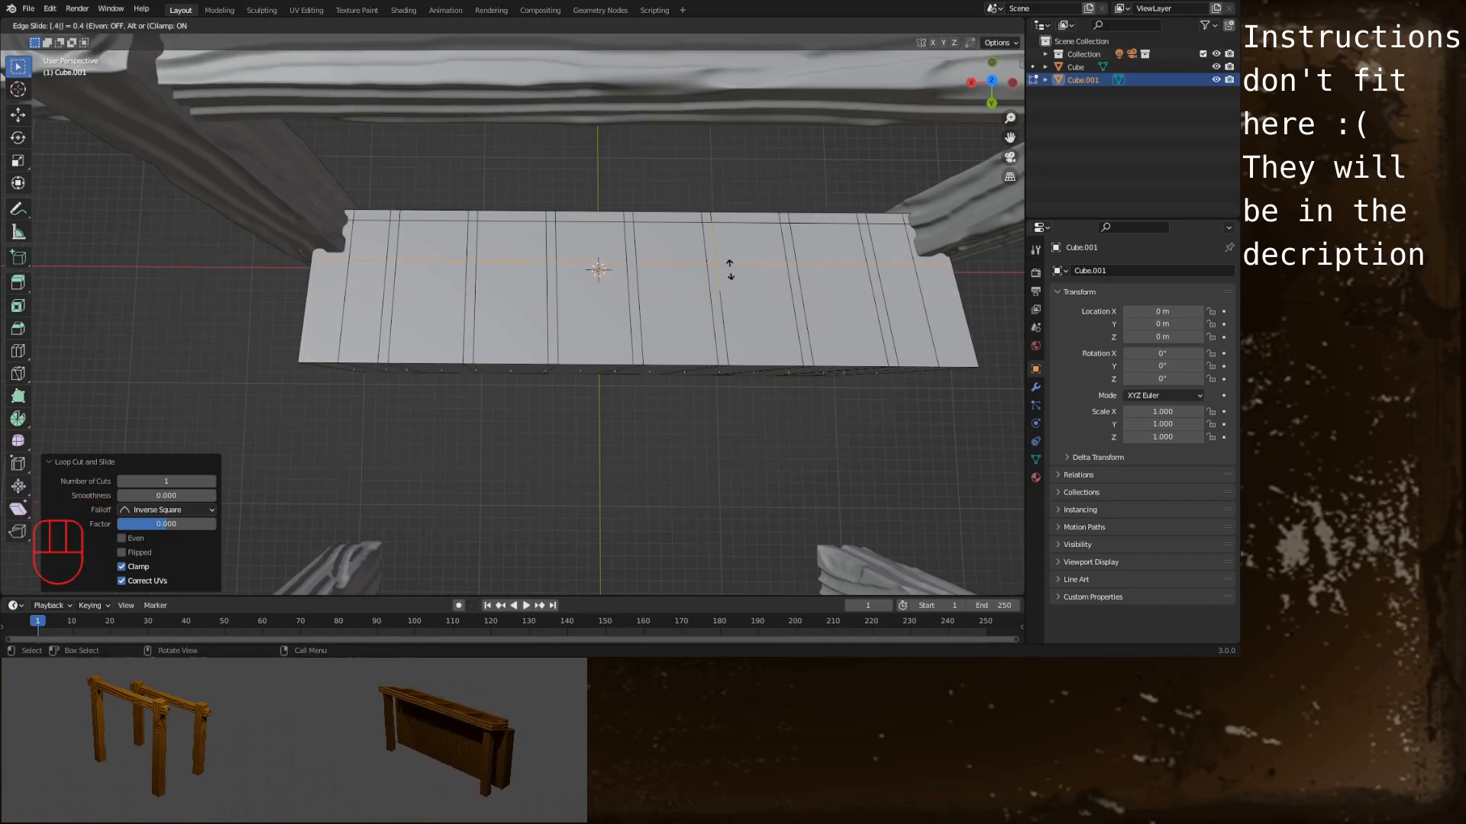
pyautogui.press('Return')
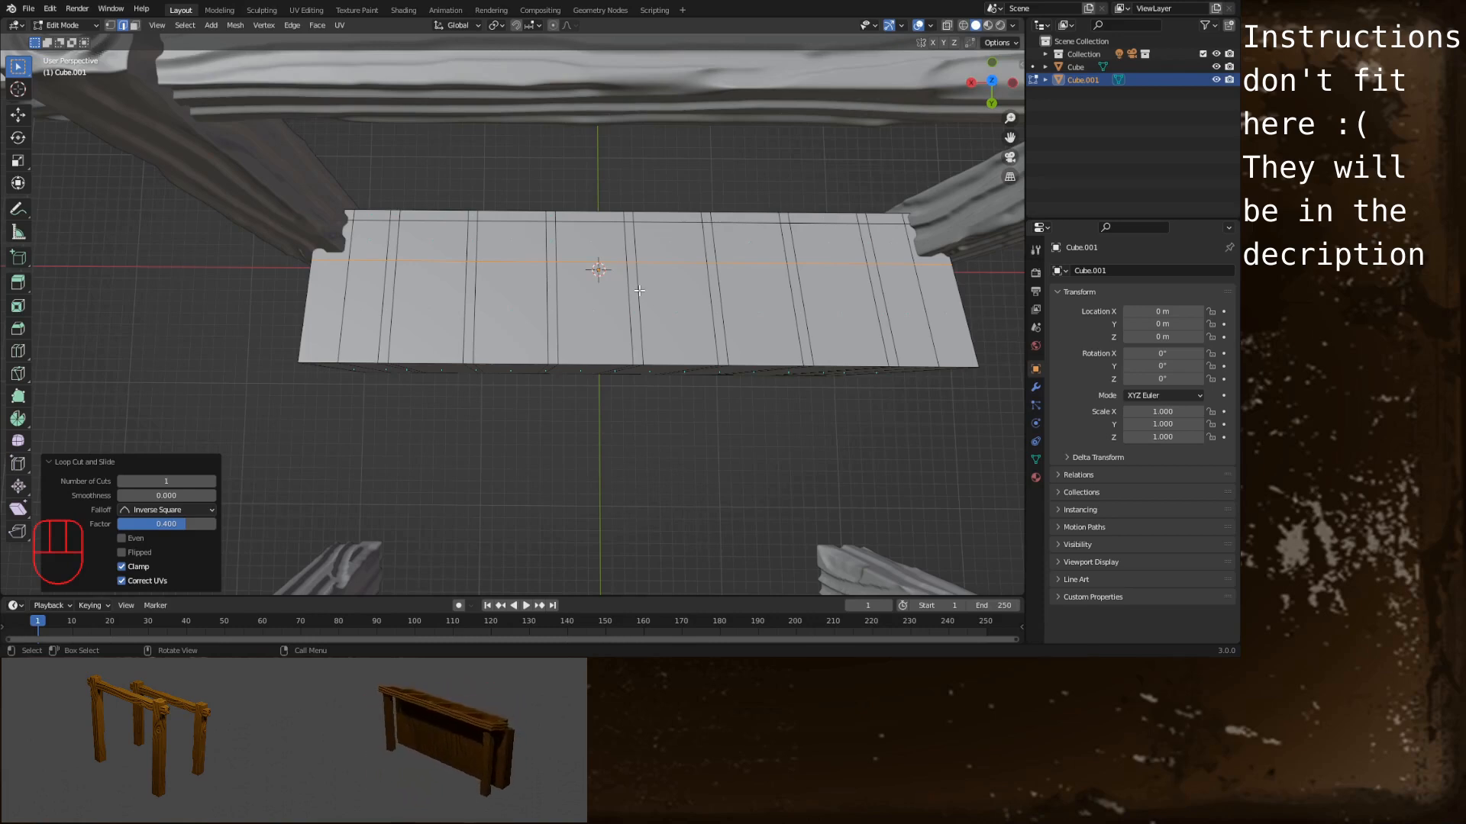
pyautogui.hotkey('ctrl', 'r')
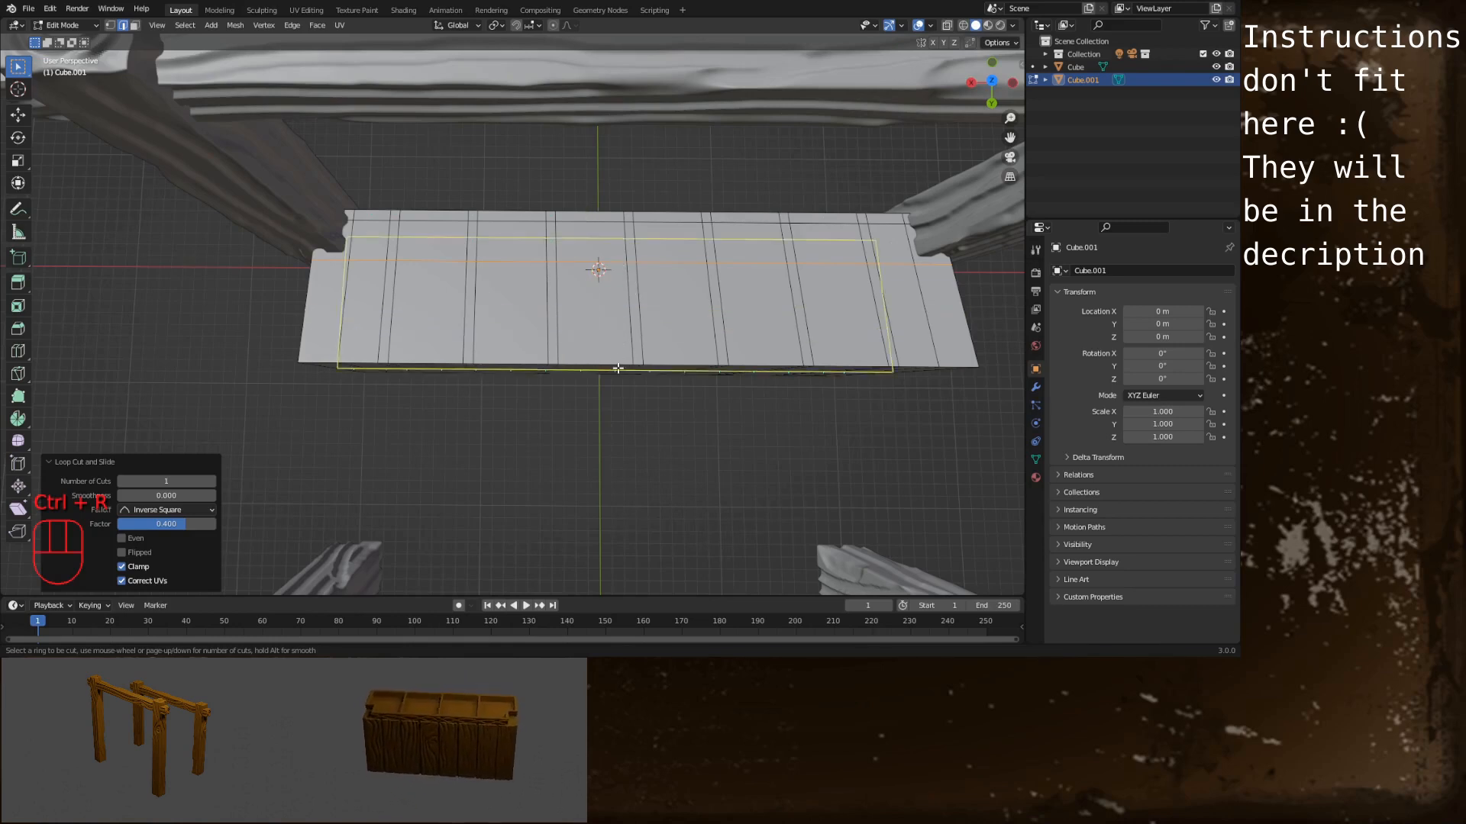
pyautogui.click(624, 295)
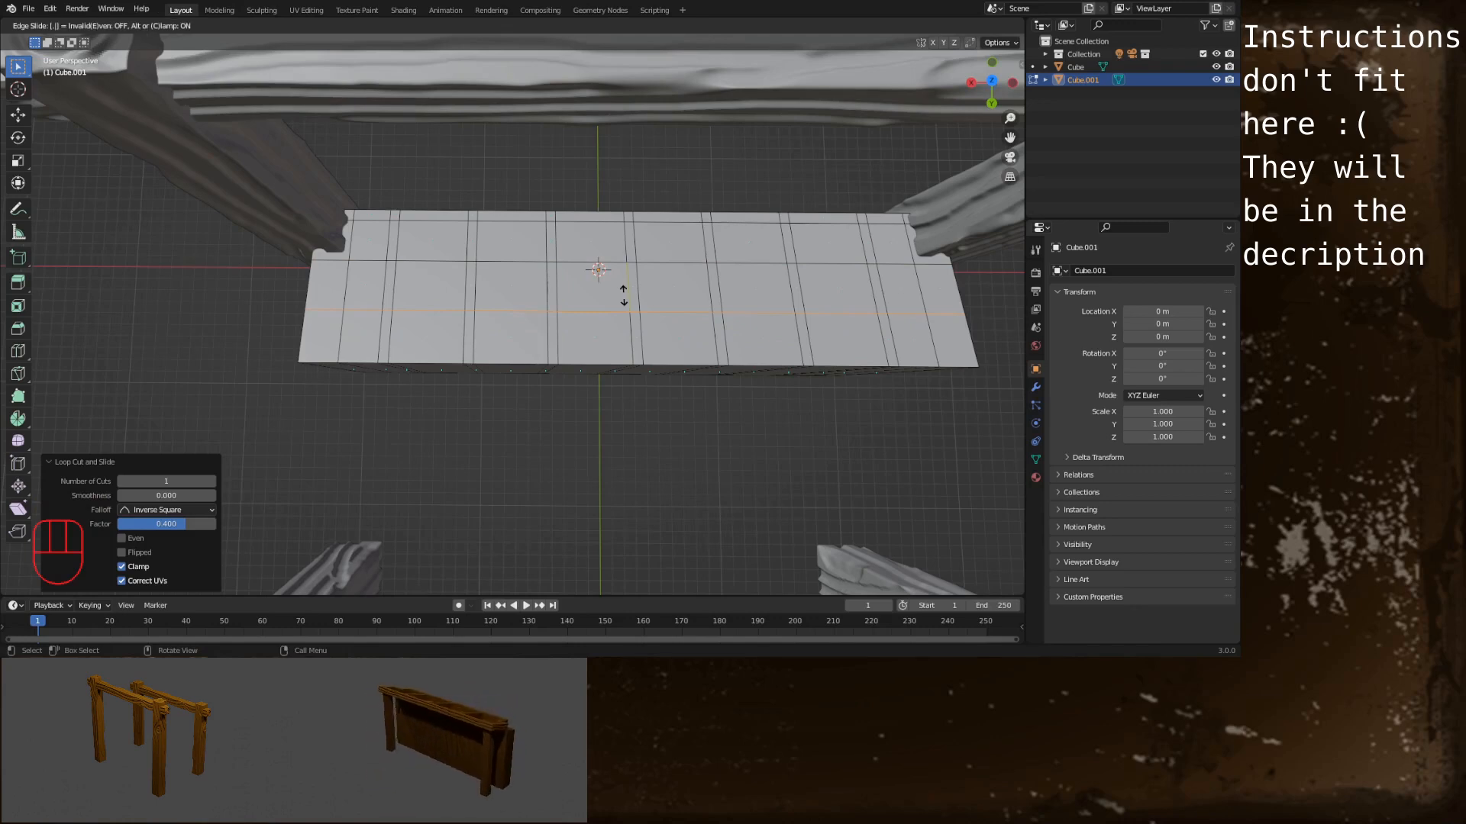
pyautogui.click(686, 309)
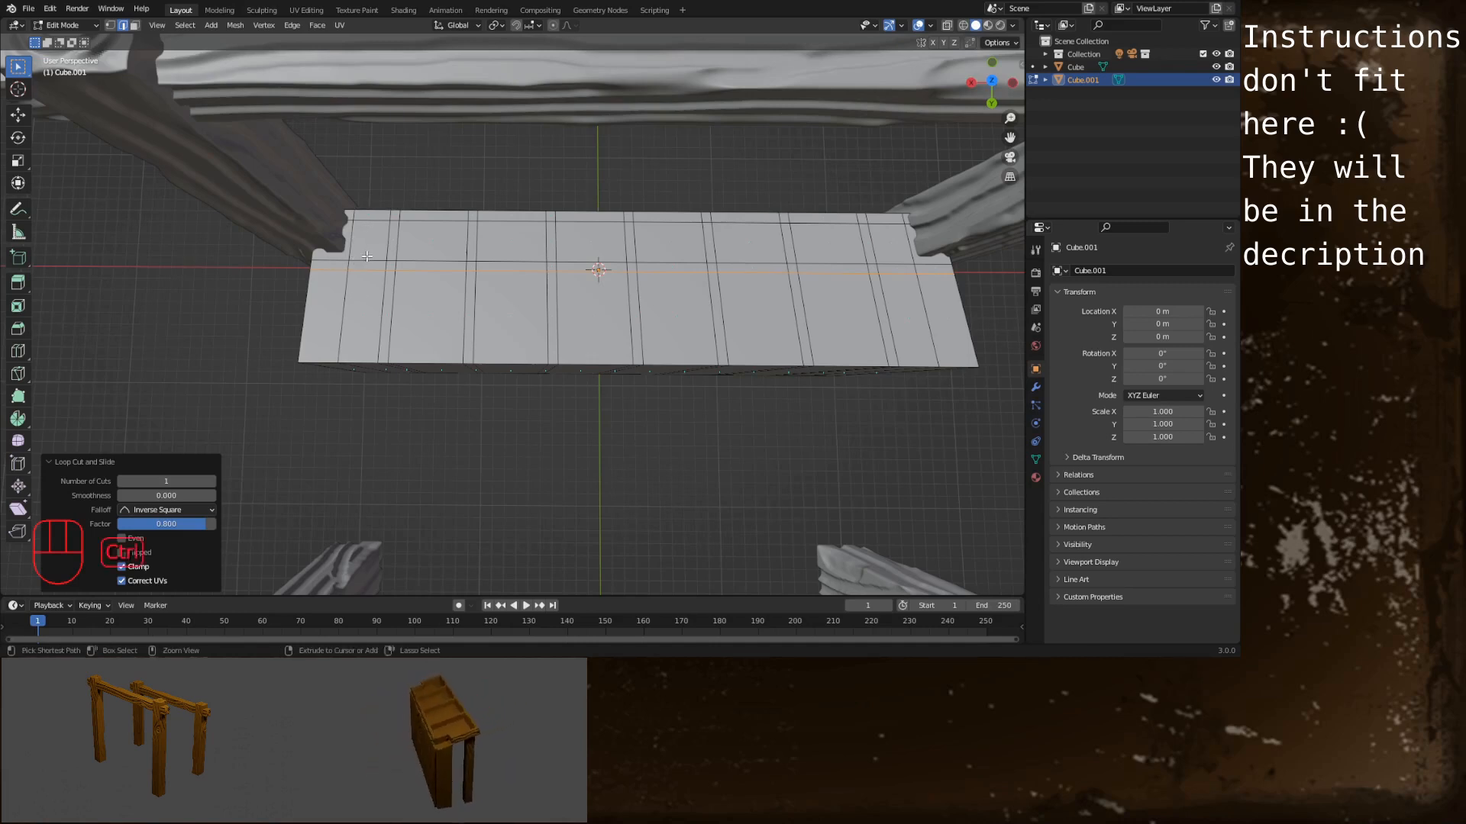
# Add a crosswise loop cut on the inner side of each end plank's middle cut, both slid 0.3 toward the box's ends
pyautogui.hotkey('ctrl', 'r')
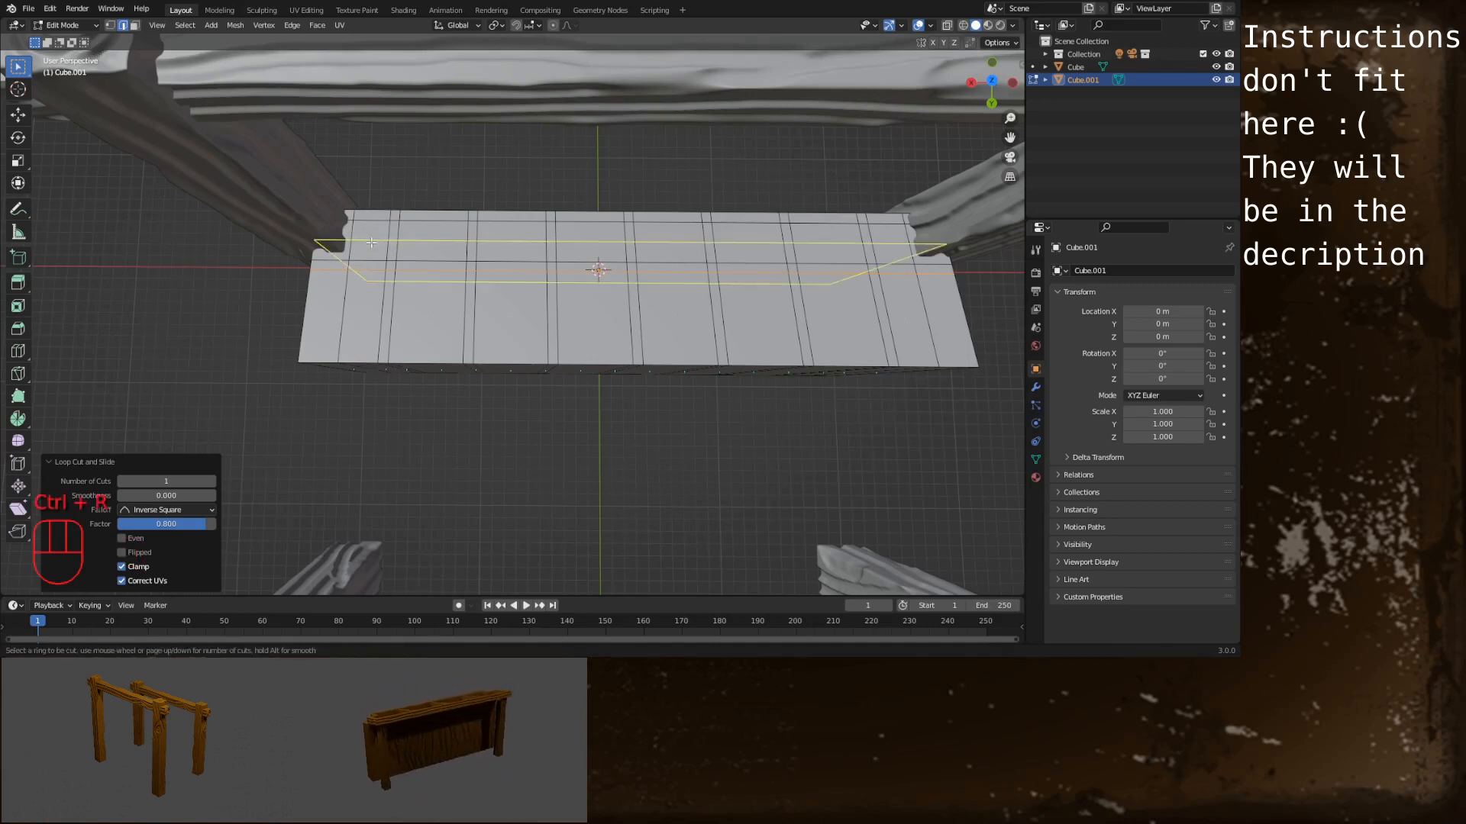
pyautogui.click(371, 245)
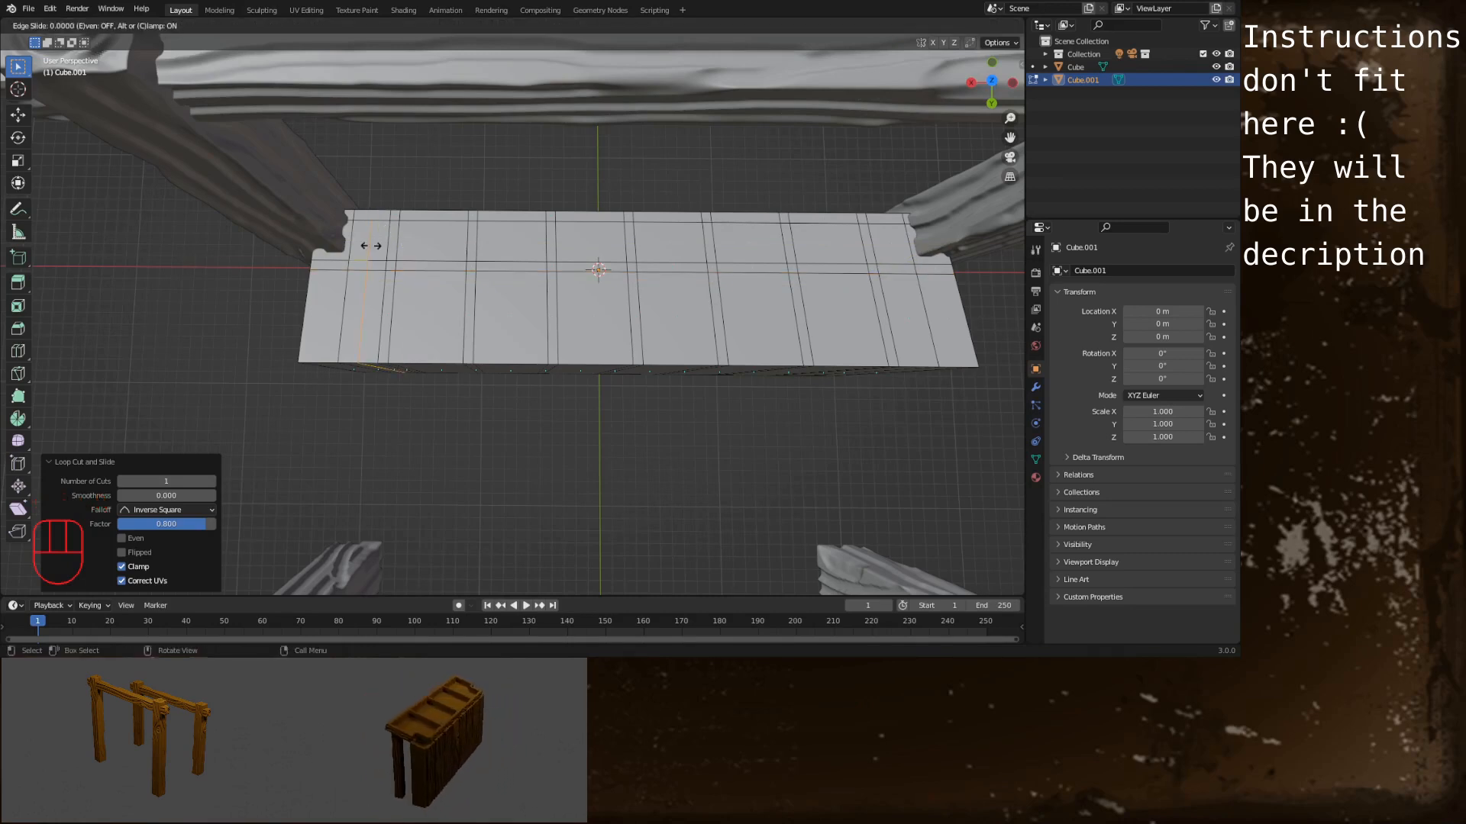
pyautogui.write('.3')
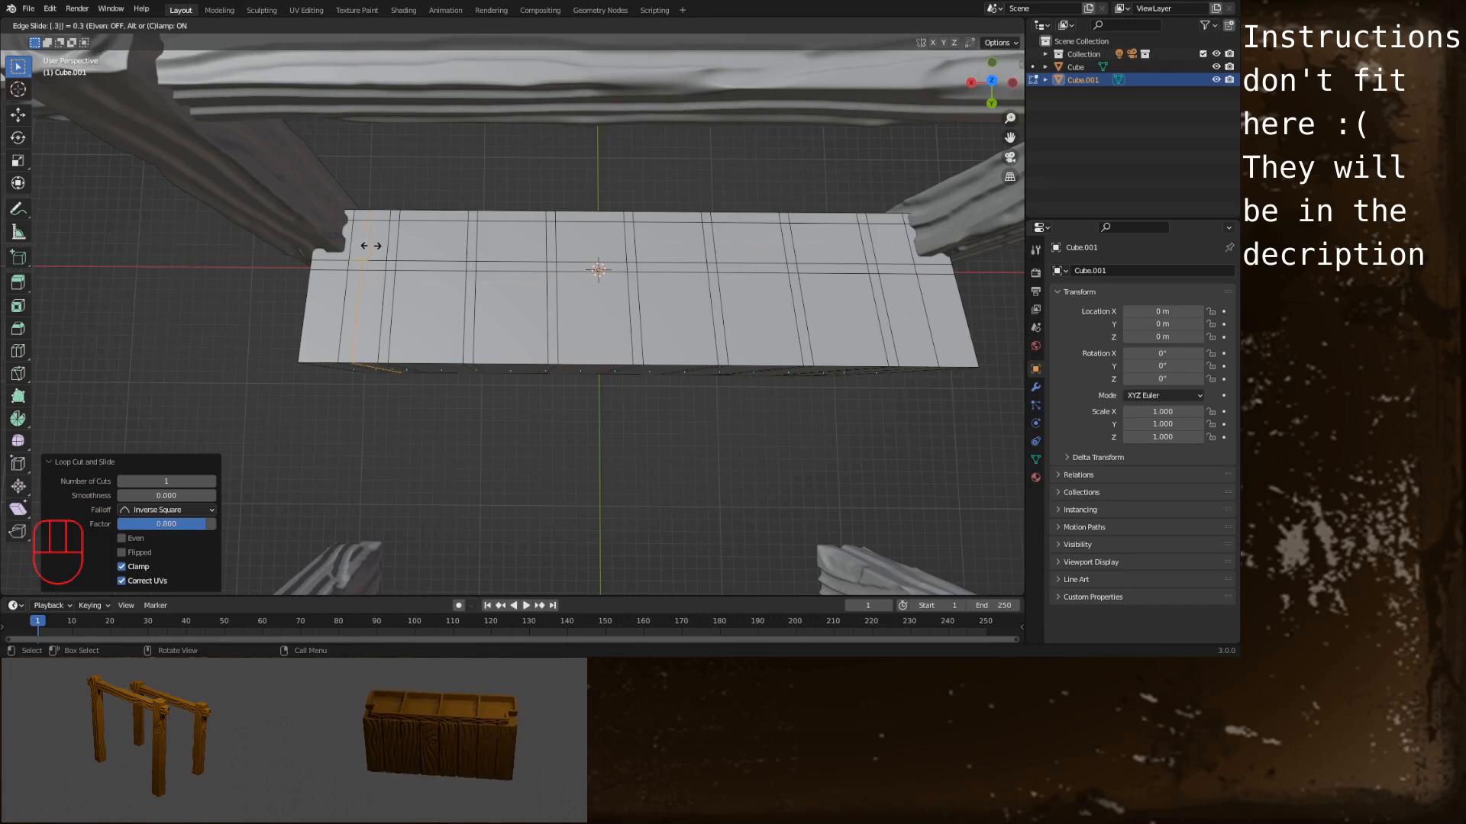
pyautogui.press('Return')
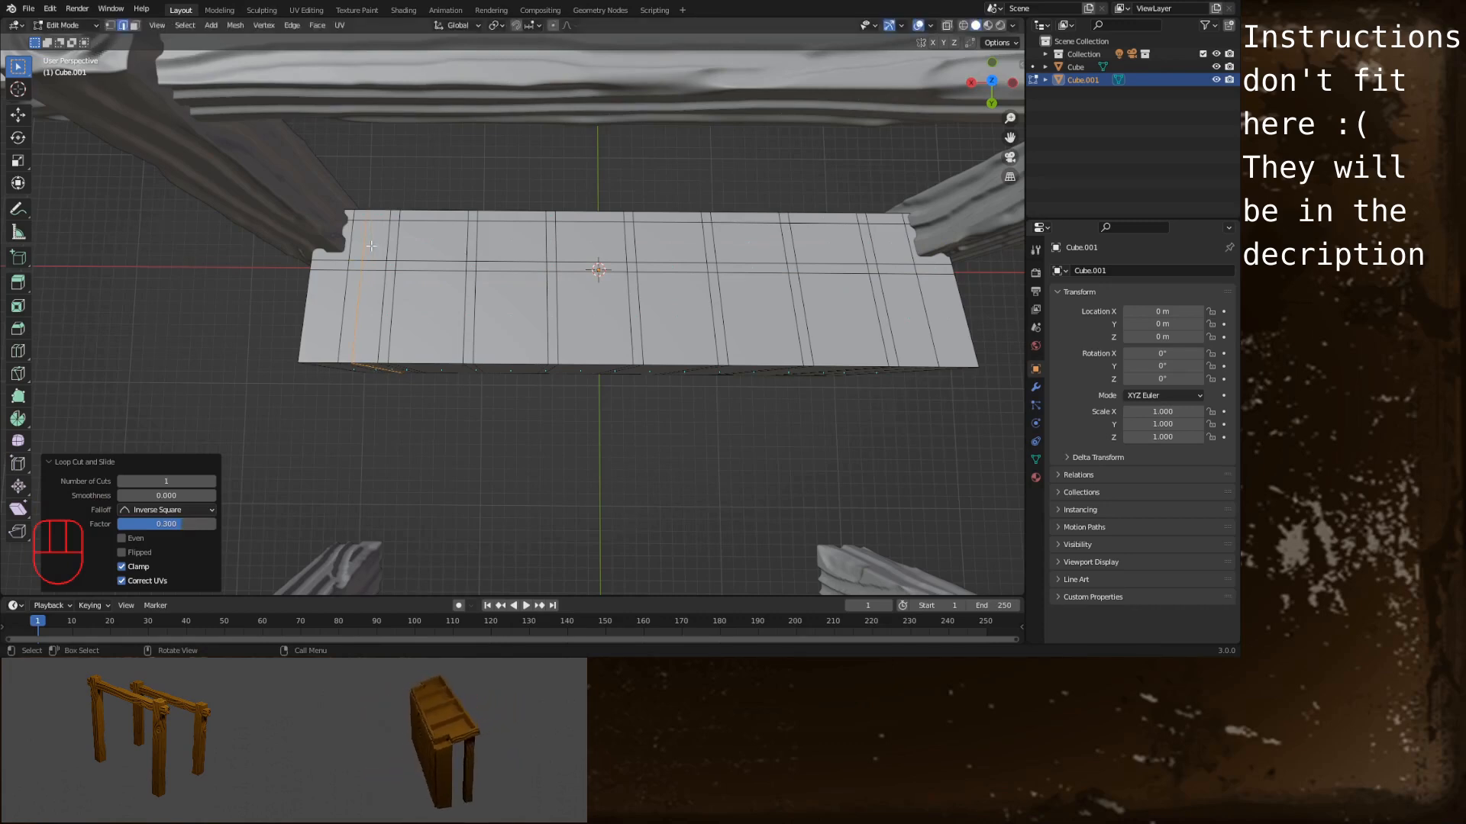
pyautogui.hotkey('ctrl', 'r')
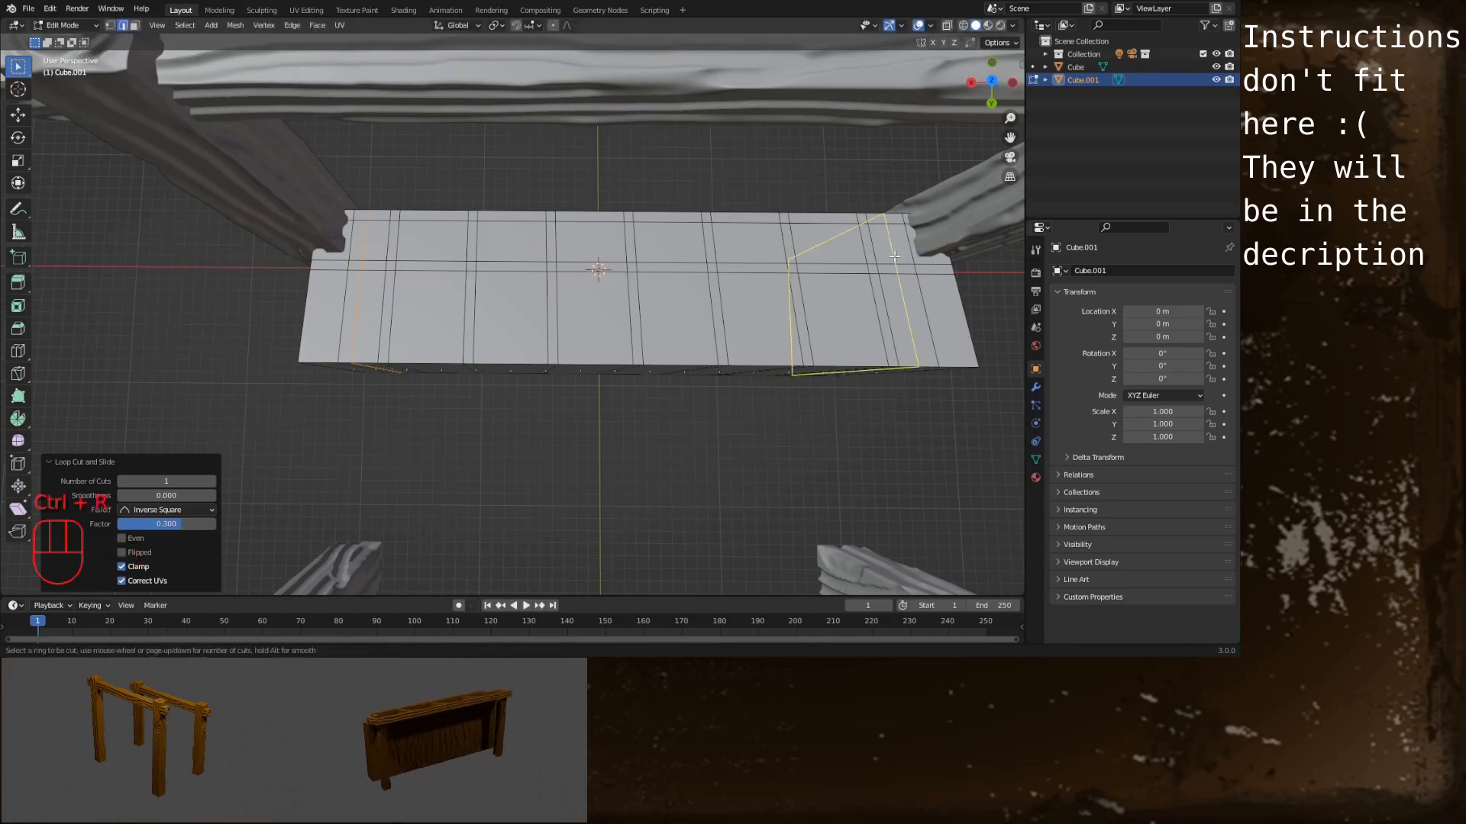
pyautogui.click(894, 264)
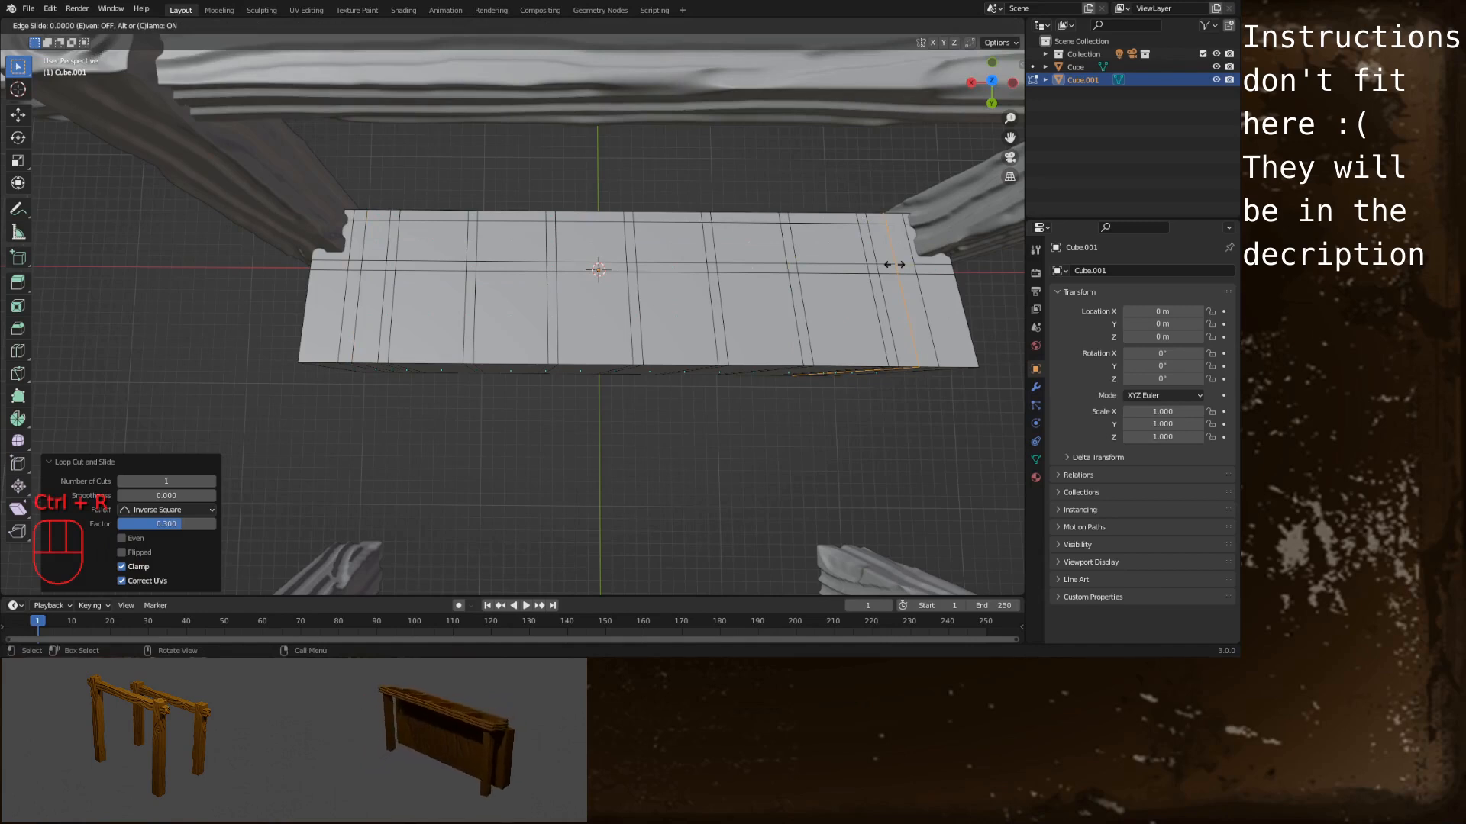
pyautogui.write('.3')
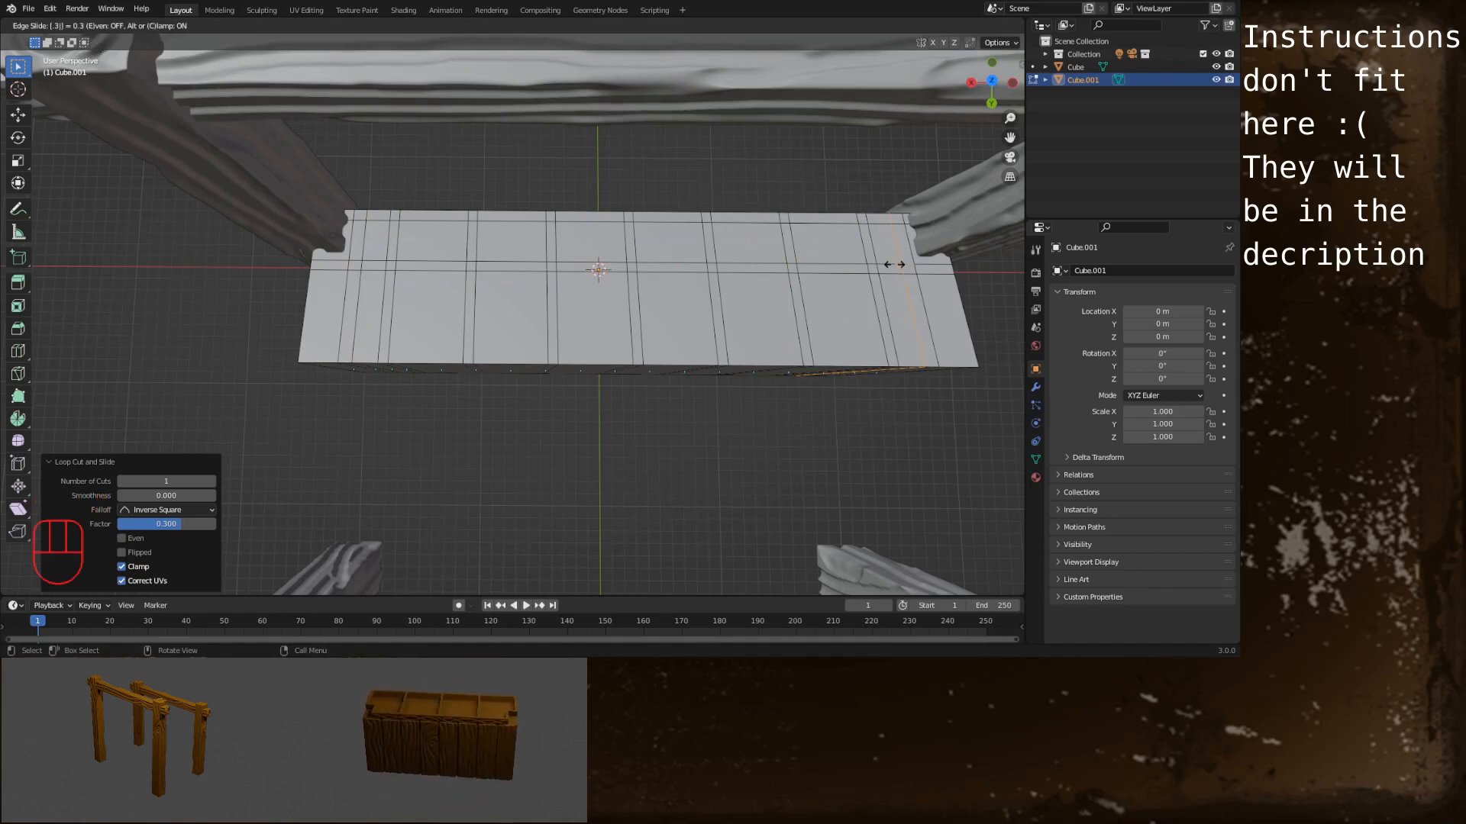
pyautogui.press('Return')
# Add a lengthwise loop cut across the wide part of the top, slid by a factor of -0.75 toward the raised edge
pyautogui.hotkey('ctrl', 'r')
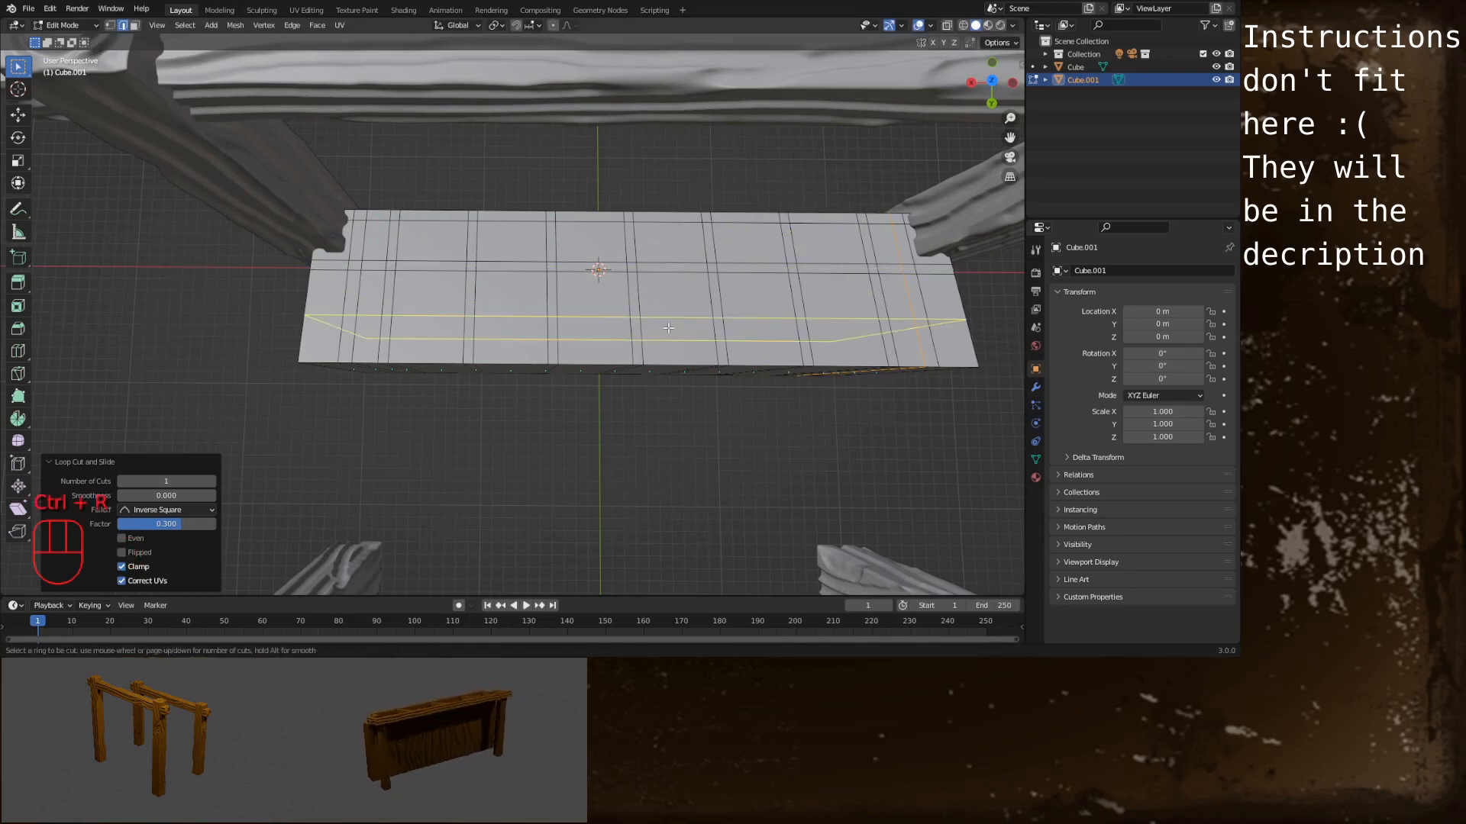
pyautogui.click(619, 330)
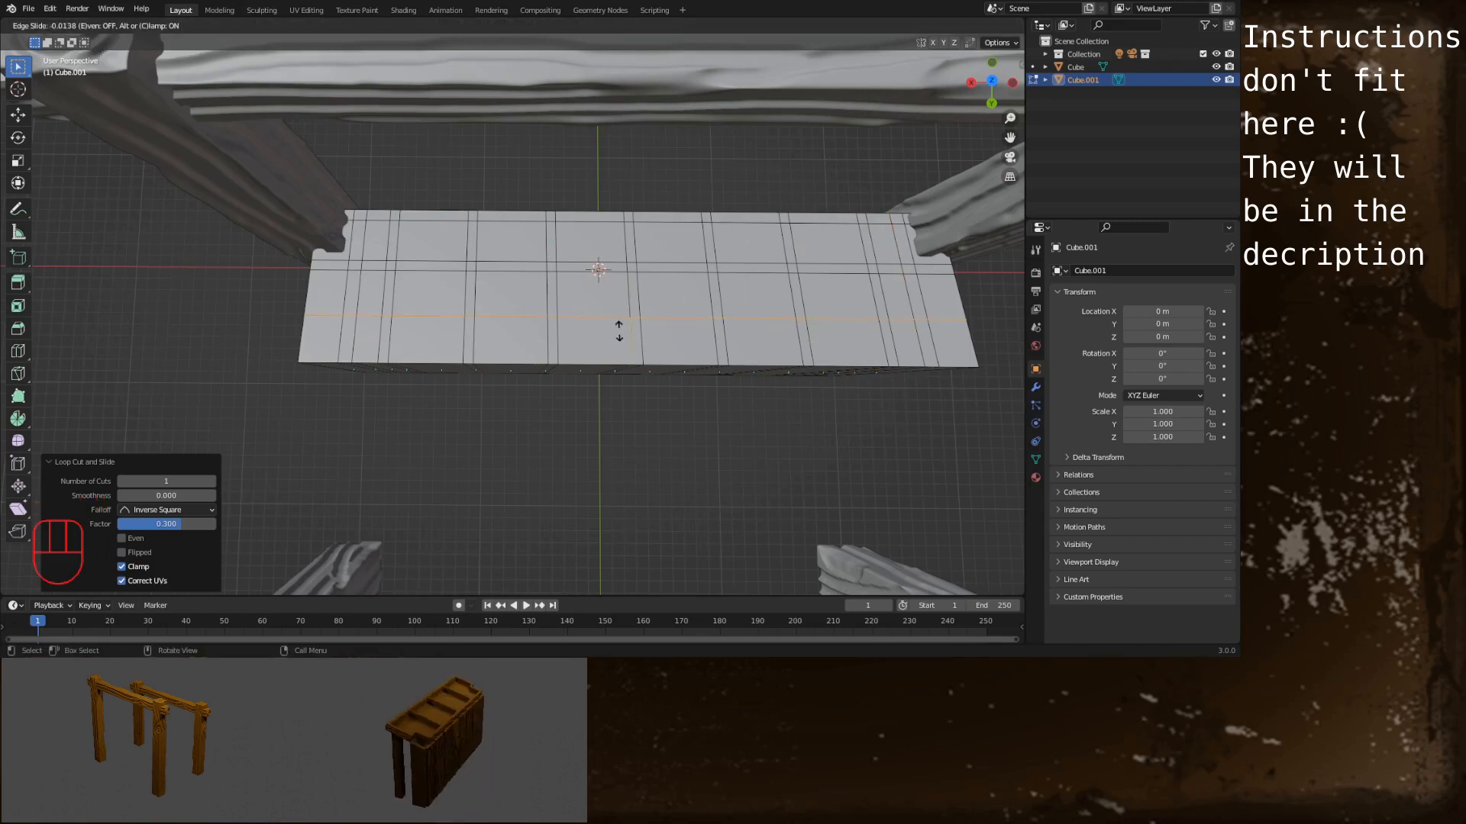
pyautogui.write('-(.75')
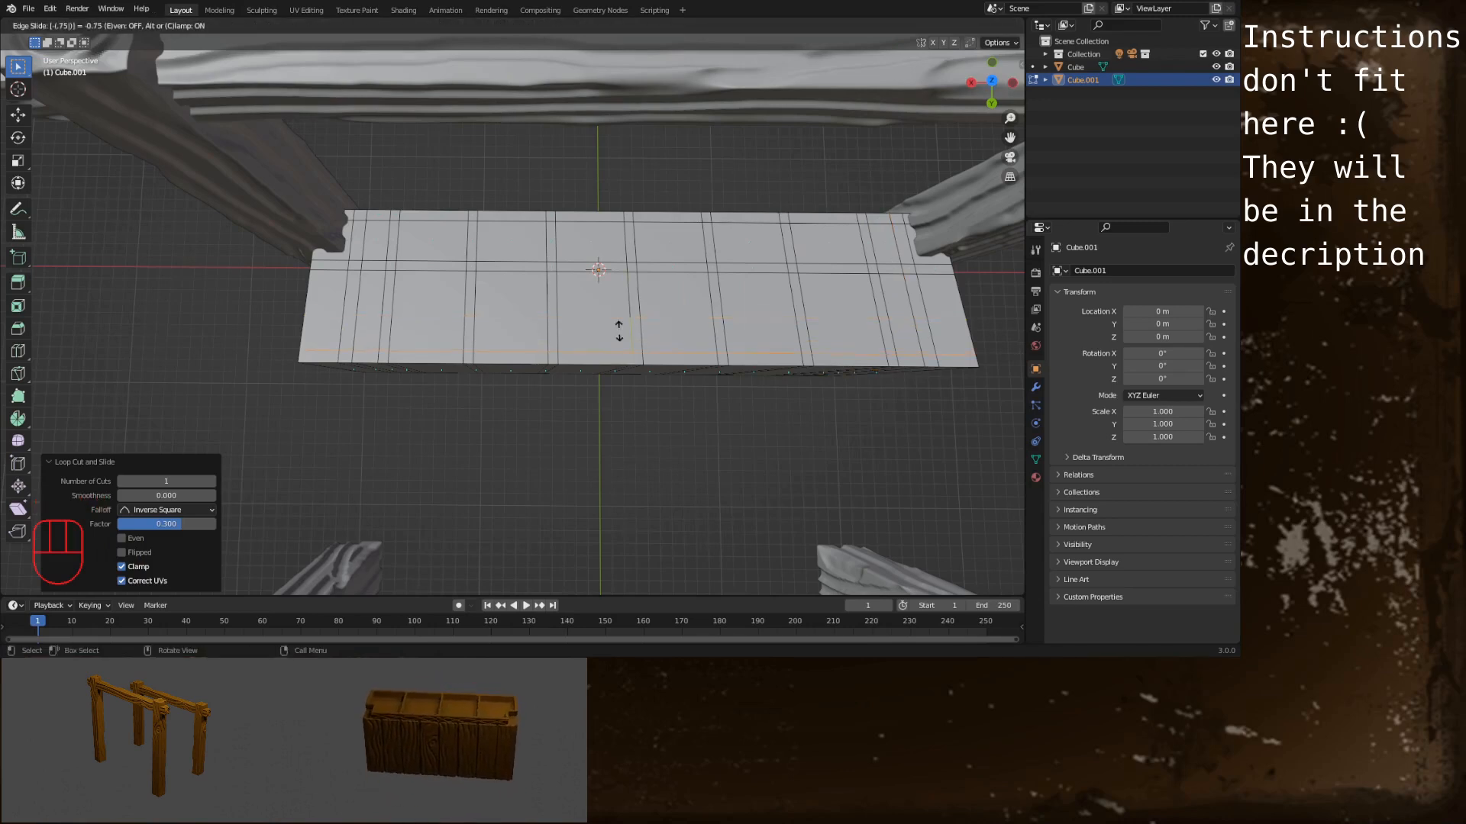
pyautogui.press('Return')
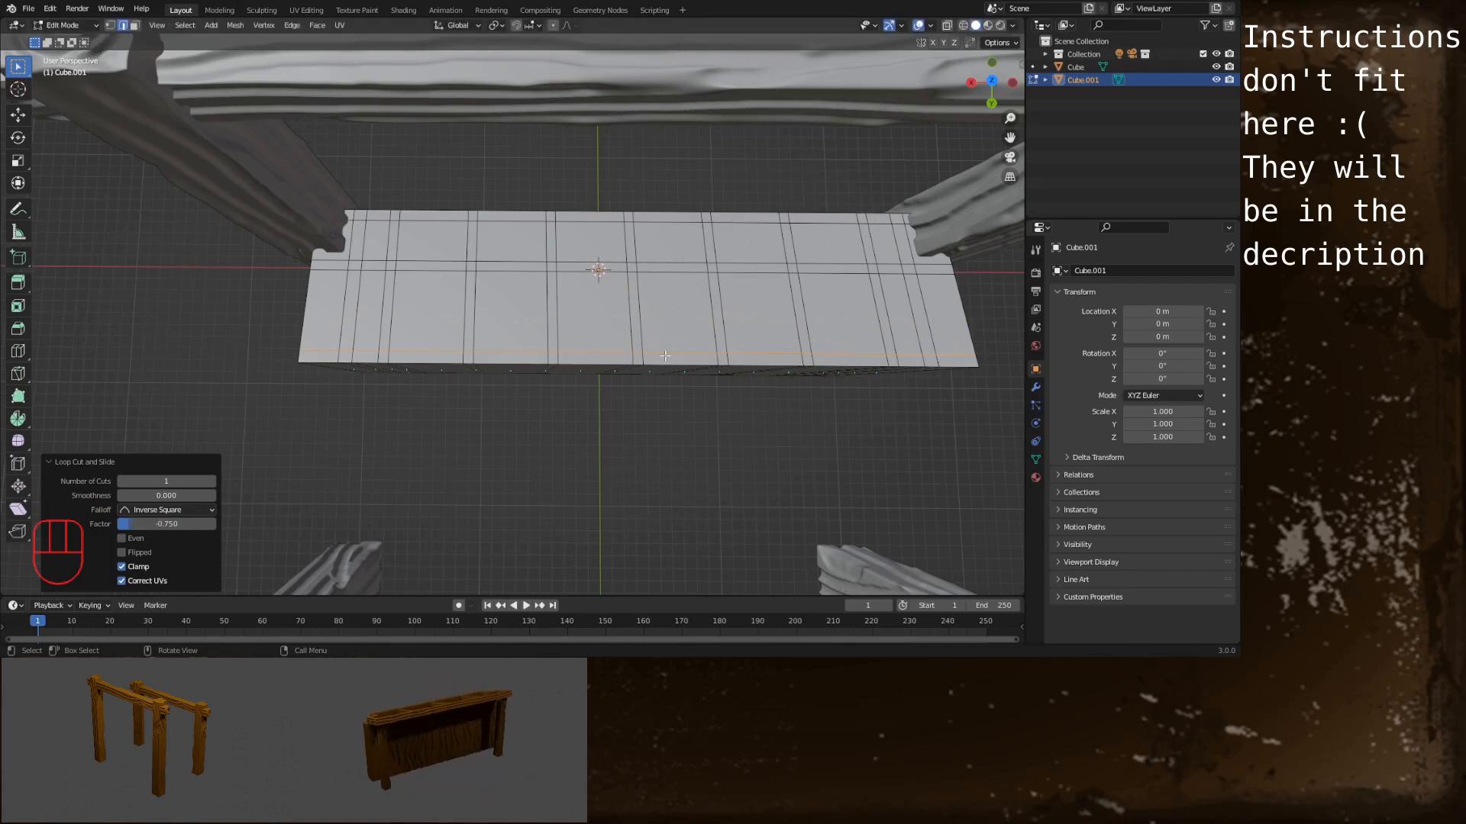
pyautogui.hotkey('ctrl', 'z')
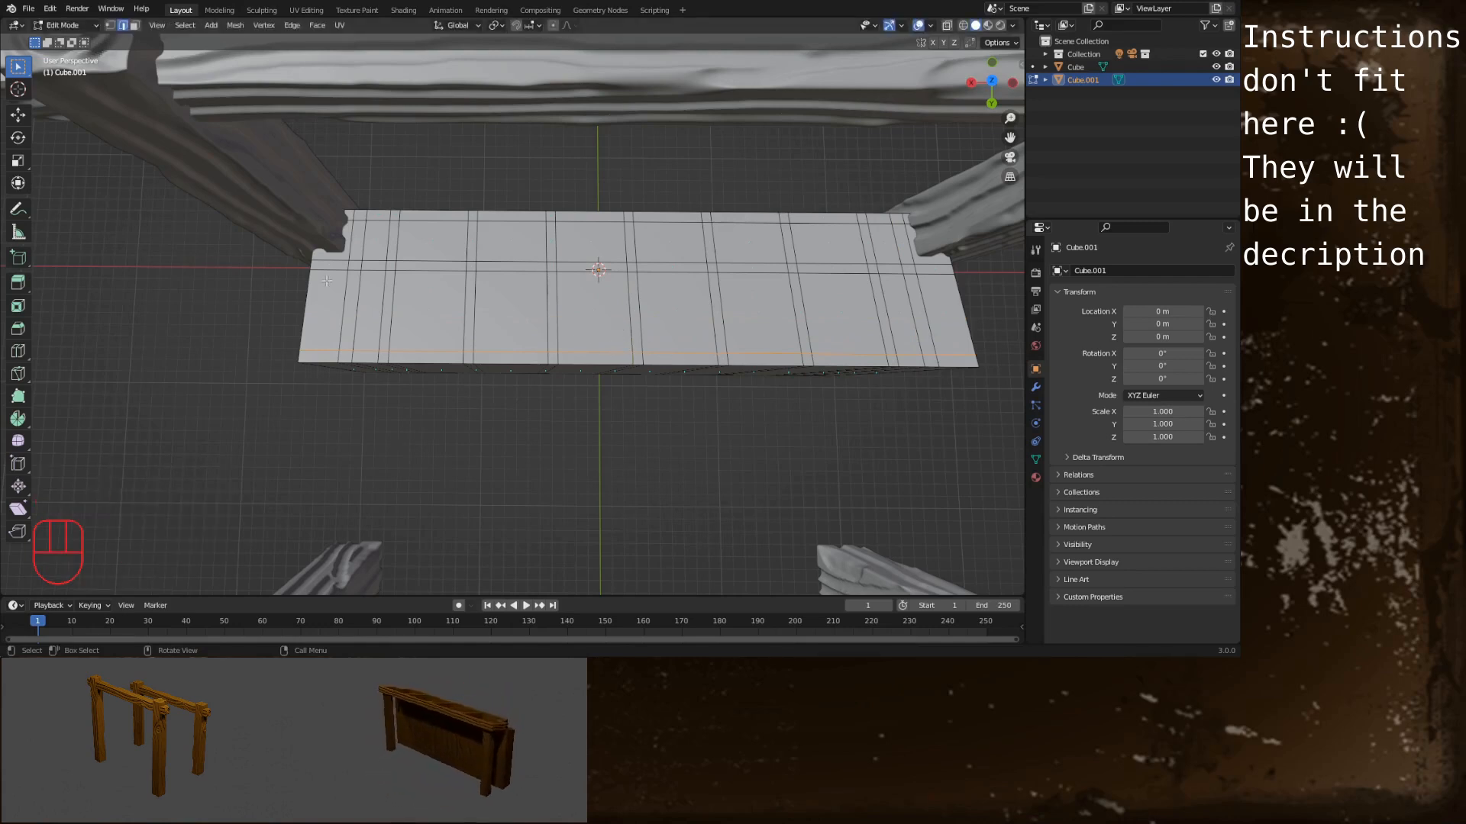
# Add a crosswise loop cut in the outermost strip at each end of the box, slid 0.3 toward the outer edges
pyautogui.press('ctrl')
pyautogui.hotkey('ctrl', 'r')
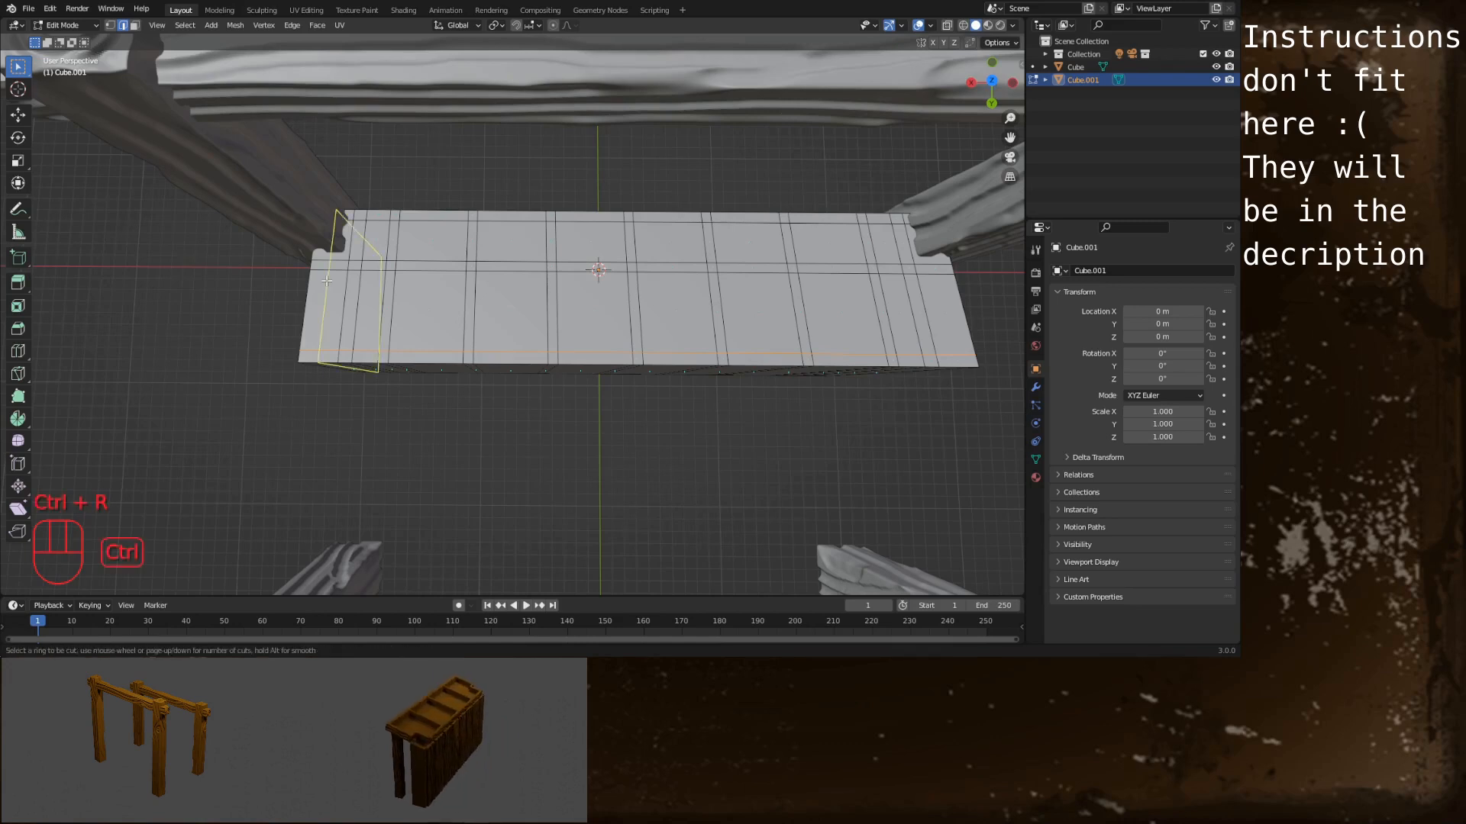
pyautogui.click(327, 281)
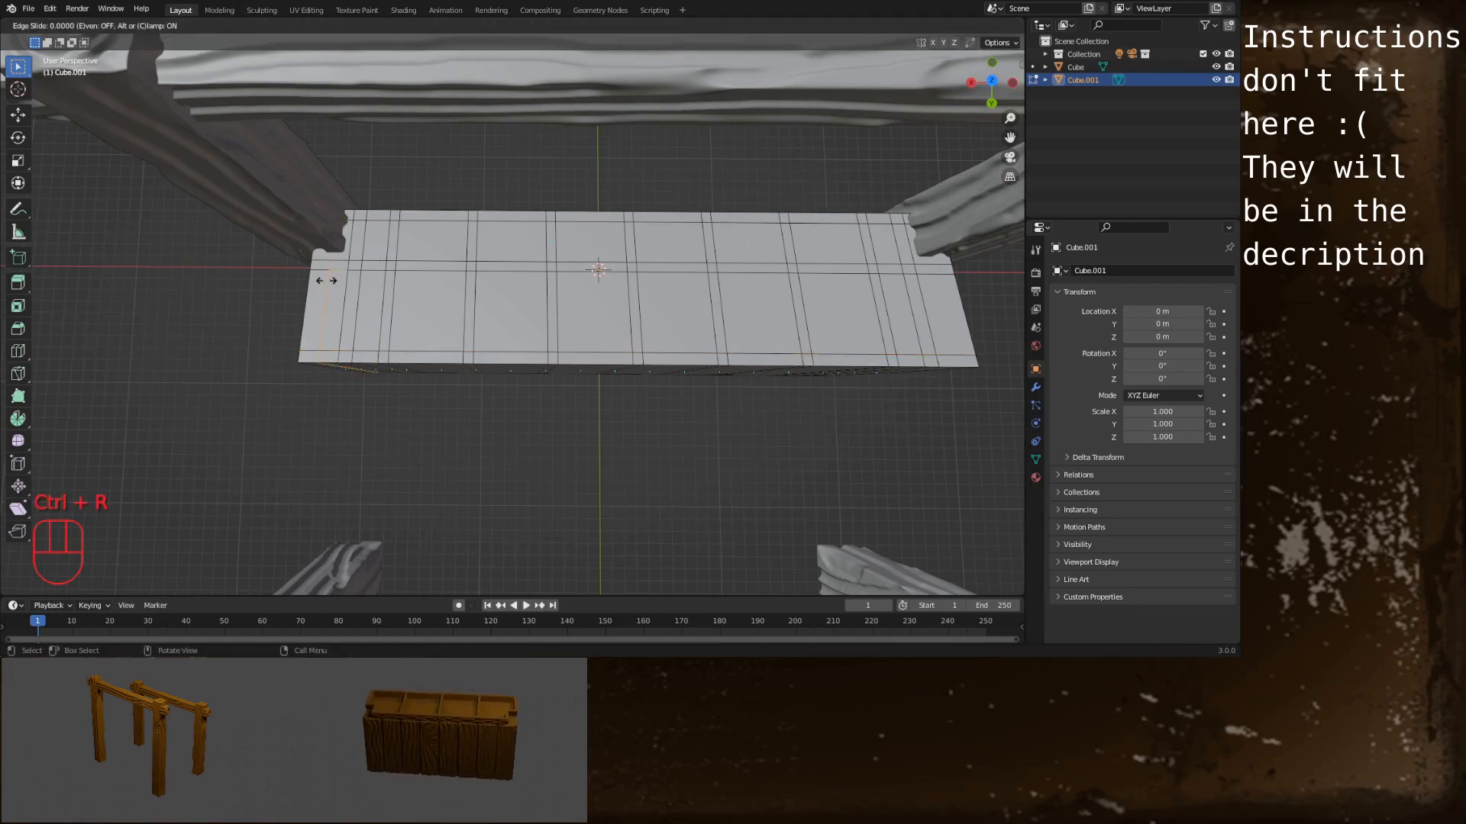
pyautogui.write('.3')
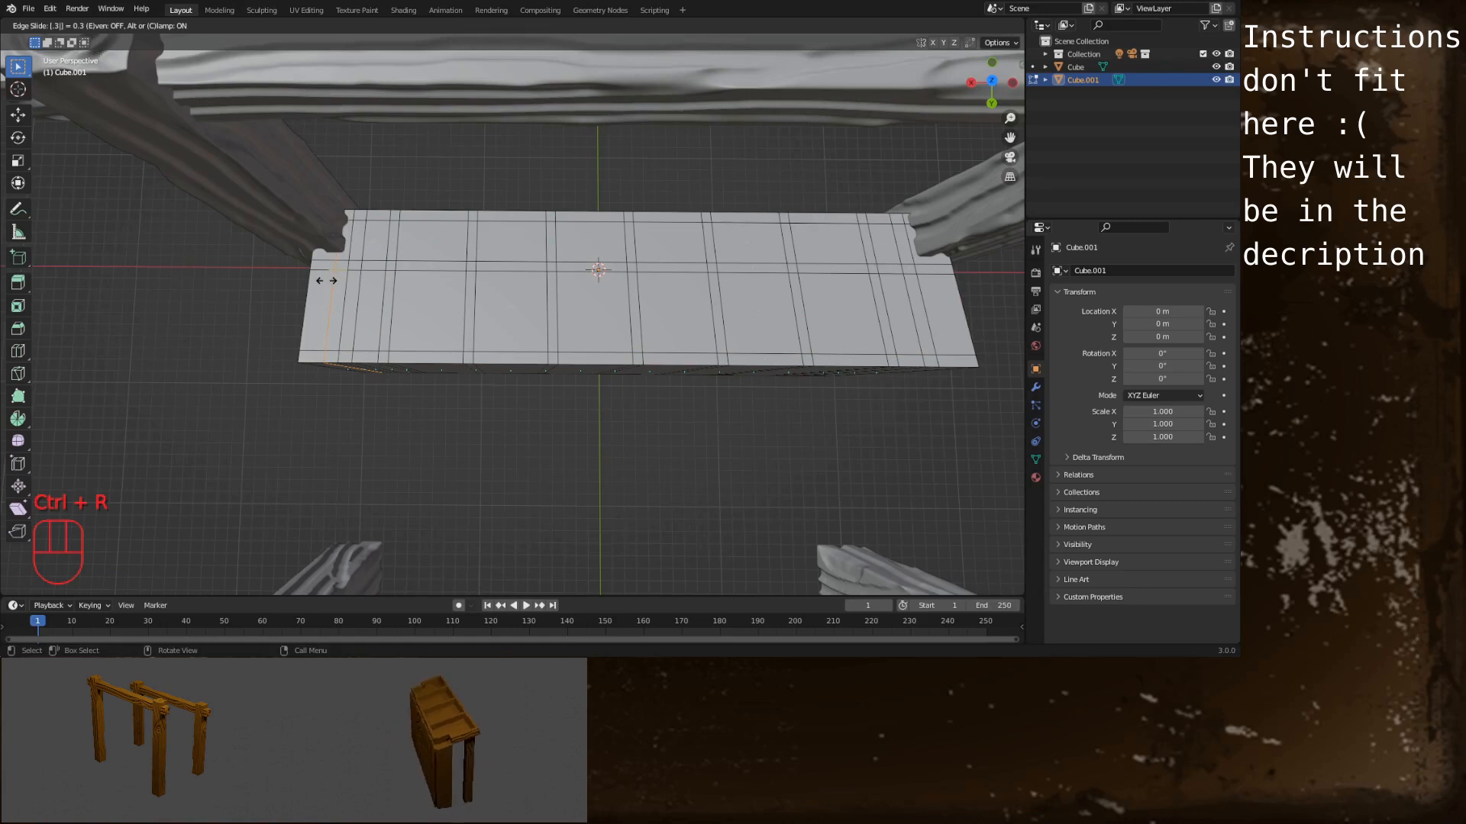
pyautogui.write('-')
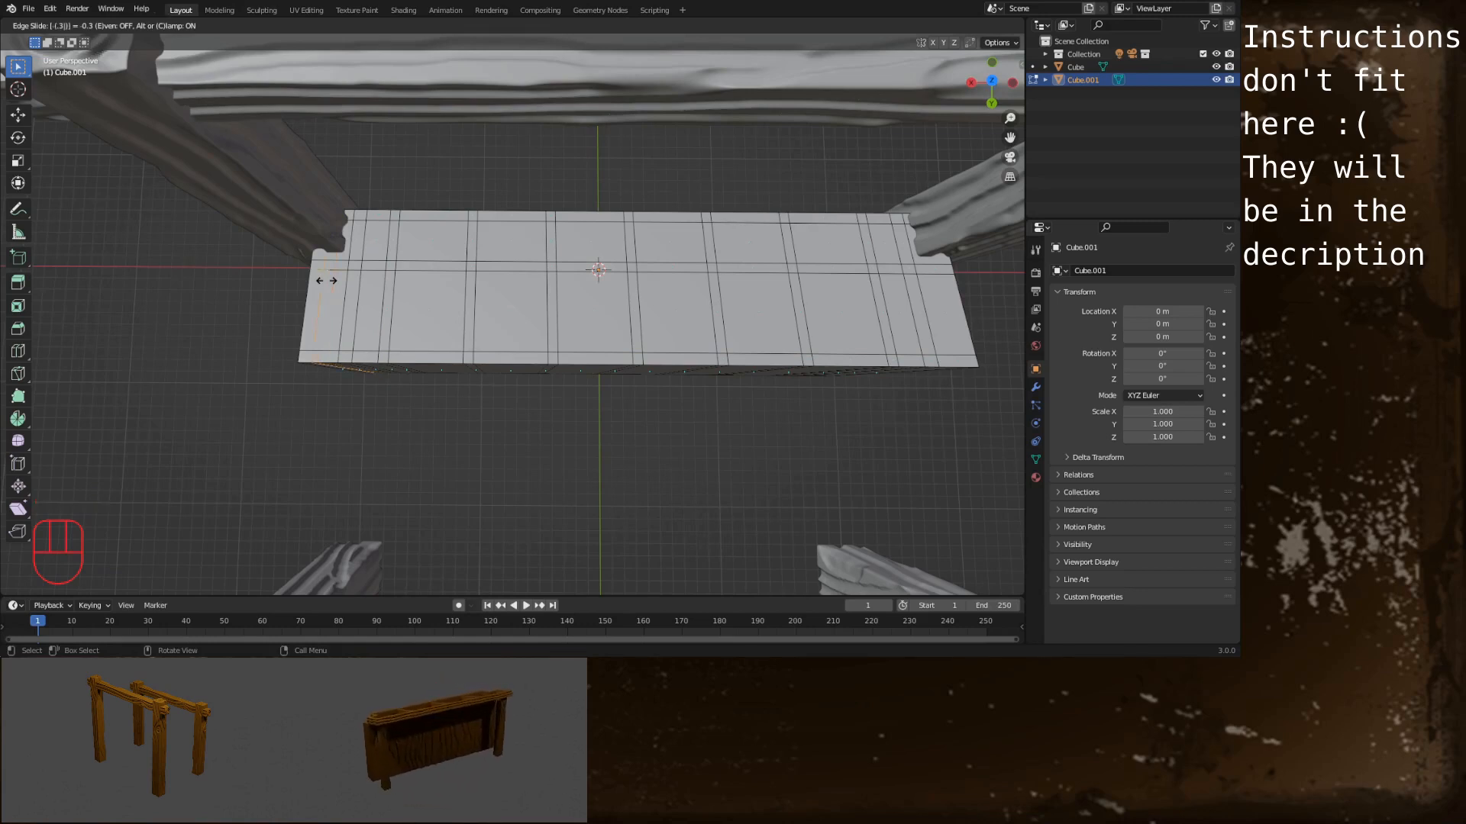
pyautogui.press('Return')
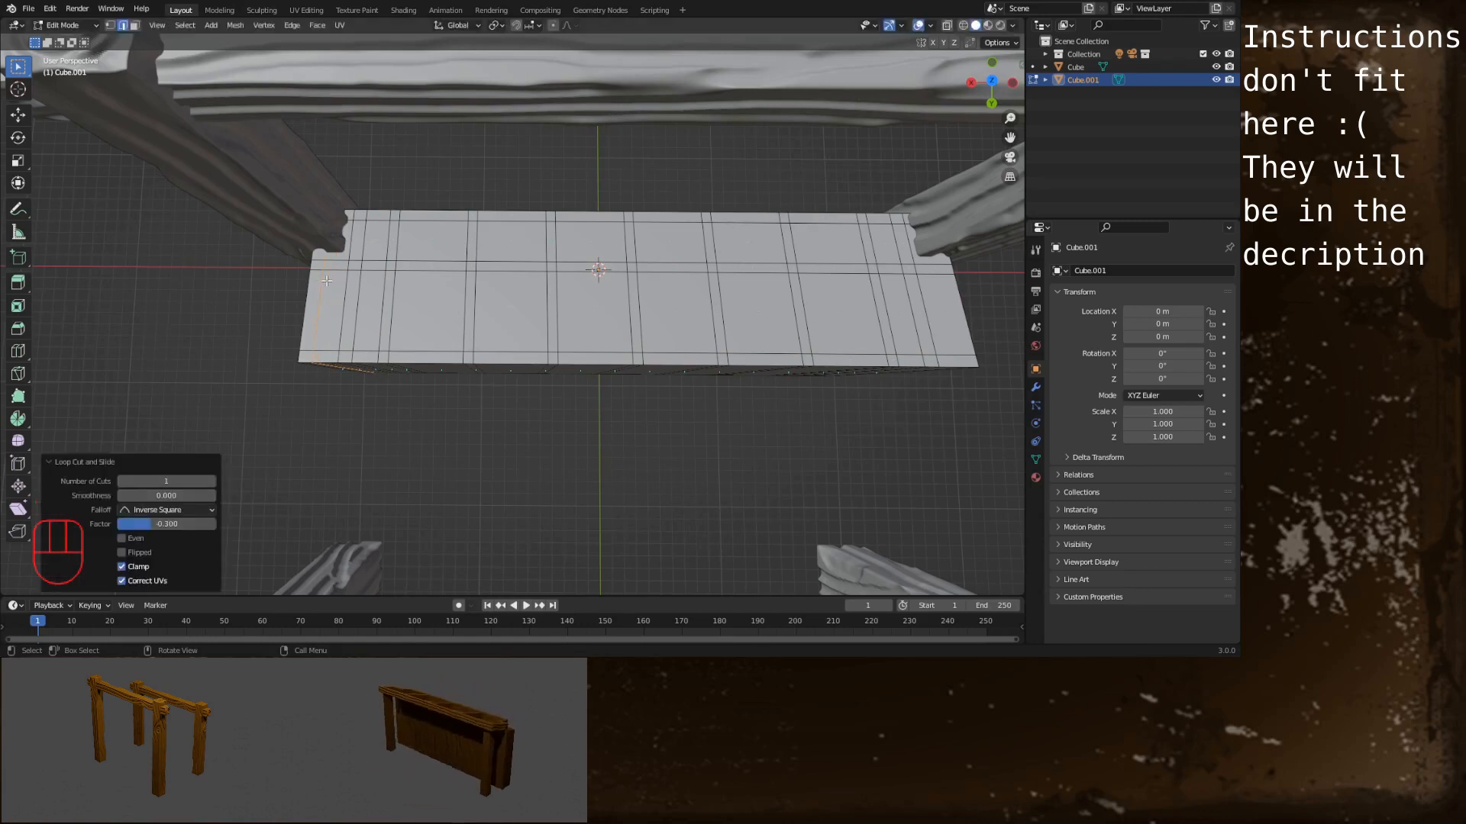
pyautogui.hotkey('ctrl', 'r')
pyautogui.click(934, 274)
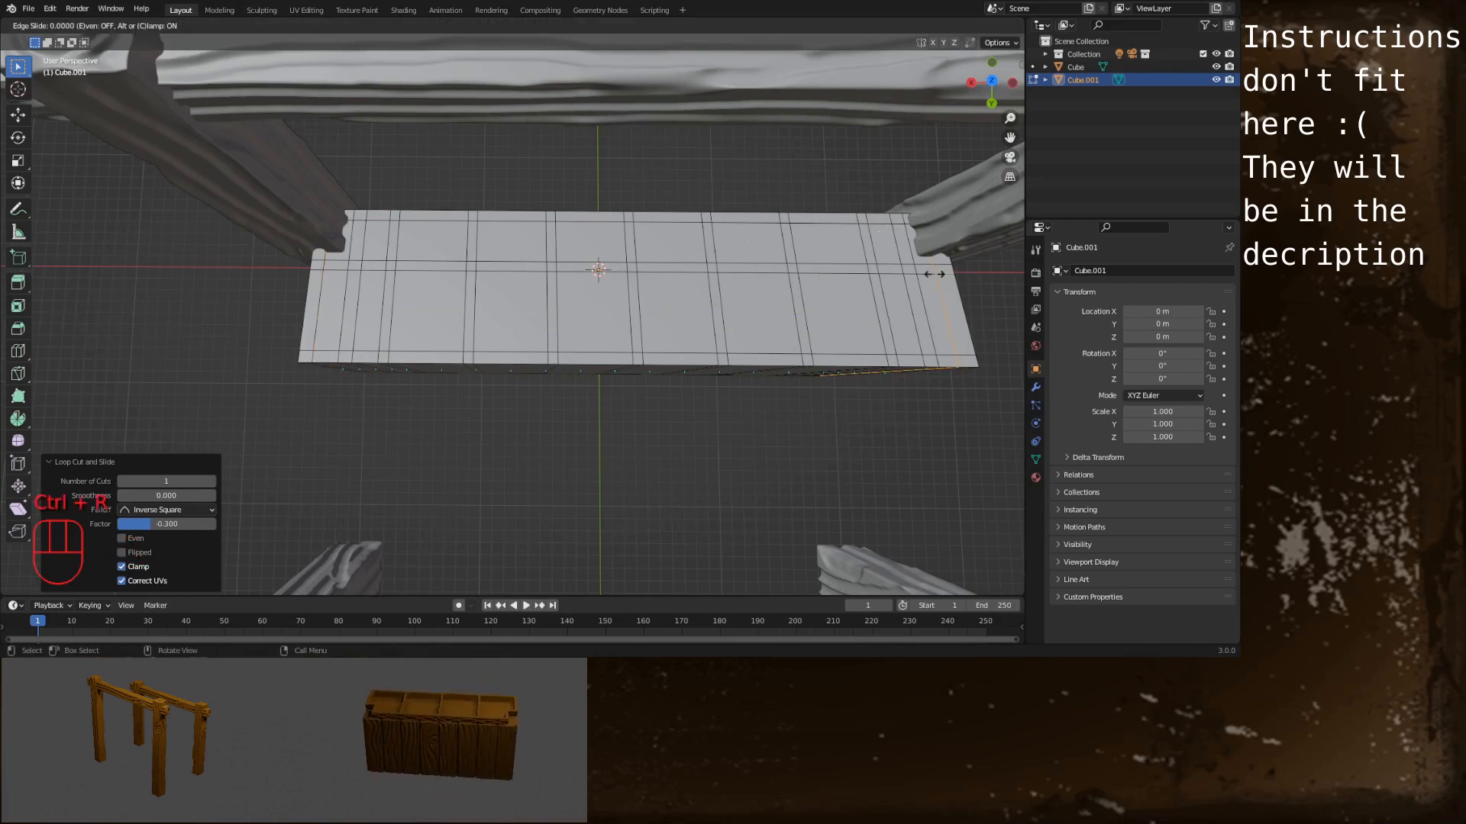
pyautogui.write('.3')
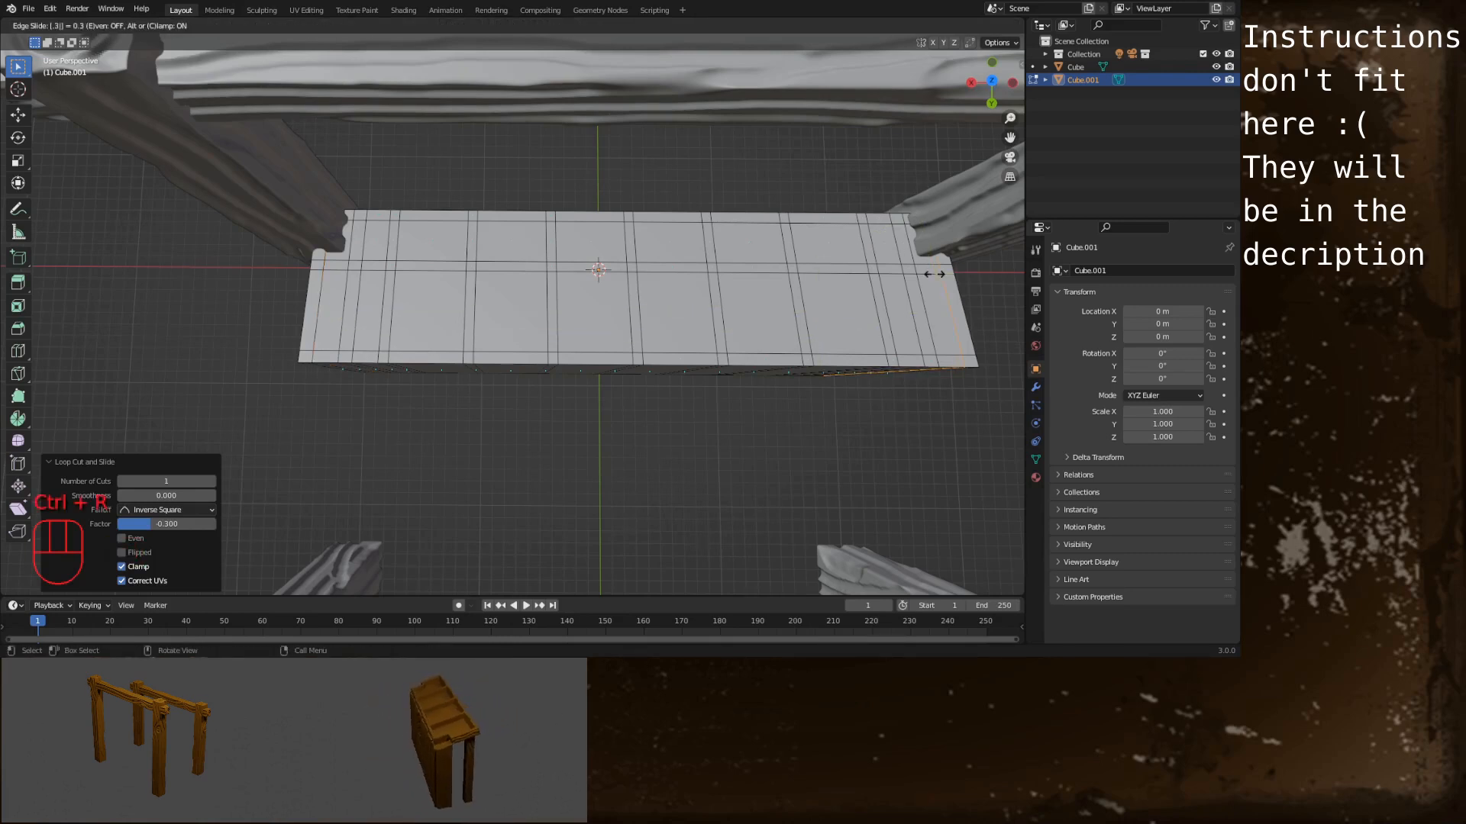
pyautogui.press('Return')
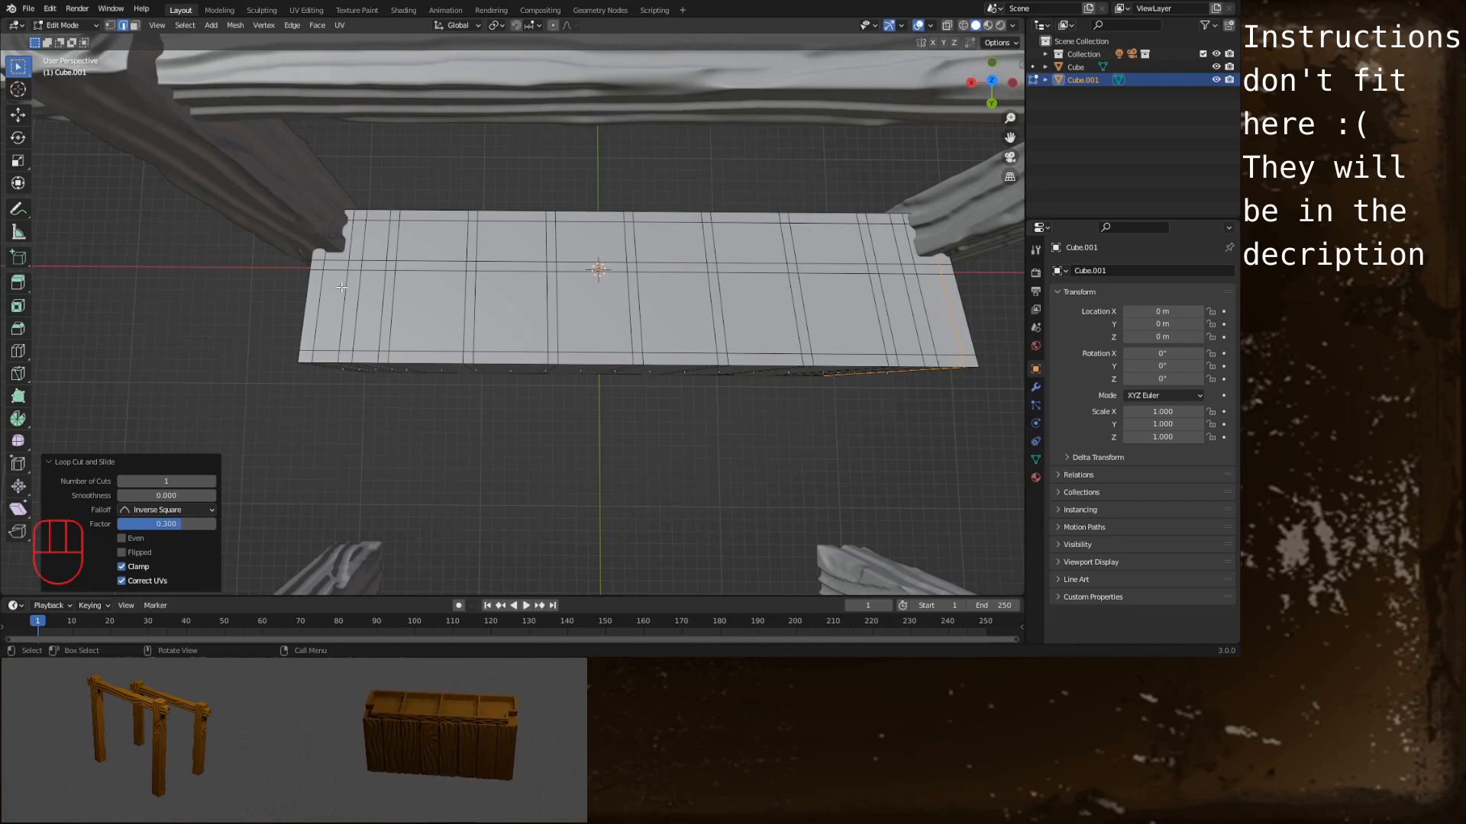
# Dissolve the surplus crosswise and lengthwise edges on the box's top, leaving three crossbar strips, the border strips and the corner sections at the posts
pyautogui.moveTo(333, 285); pyautogui.dragTo(376, 322)
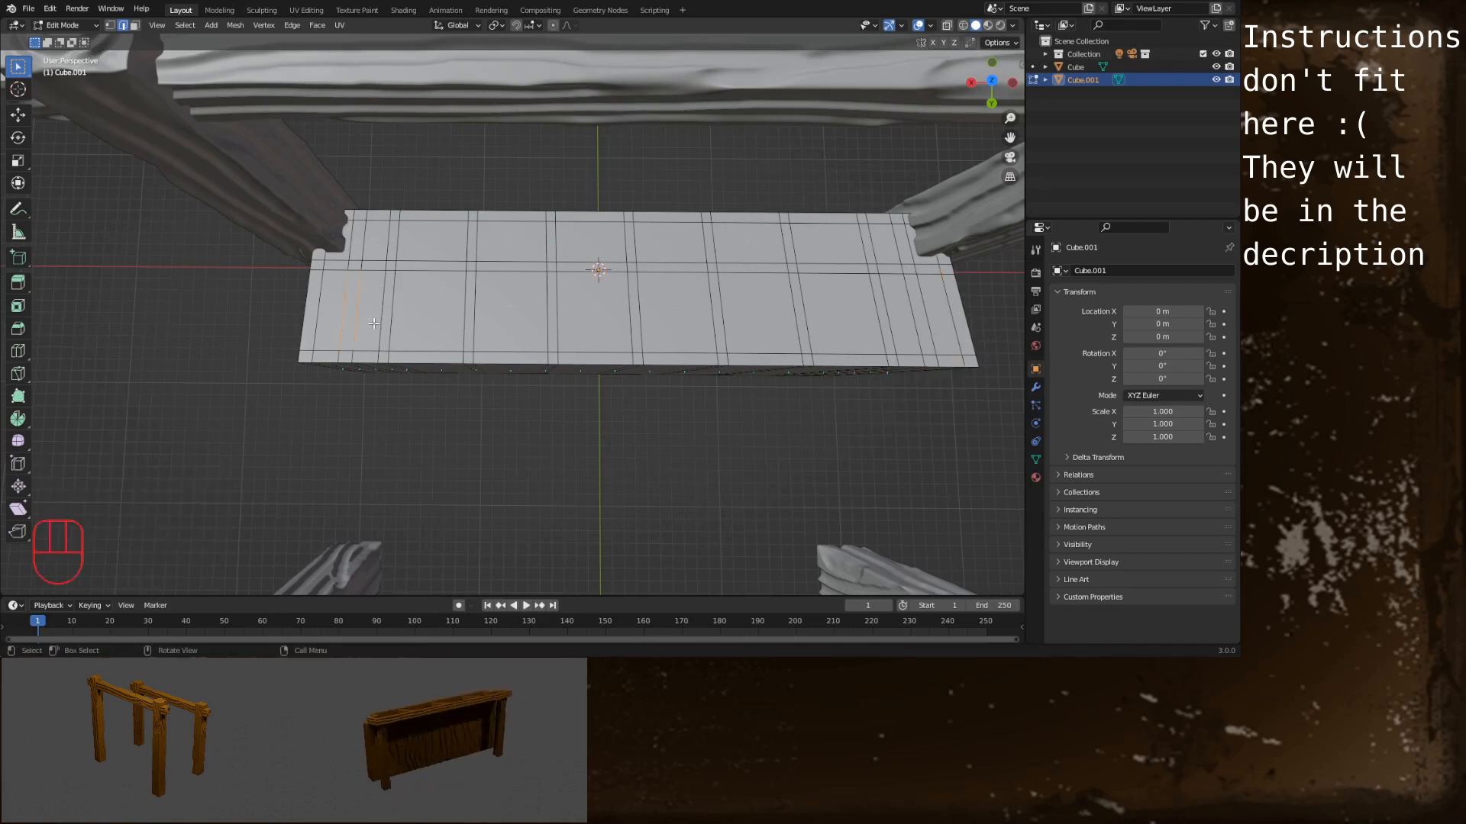
pyautogui.press('shift')
pyautogui.keyDown('shift'); pyautogui.click(389, 264); pyautogui.keyUp('shift')
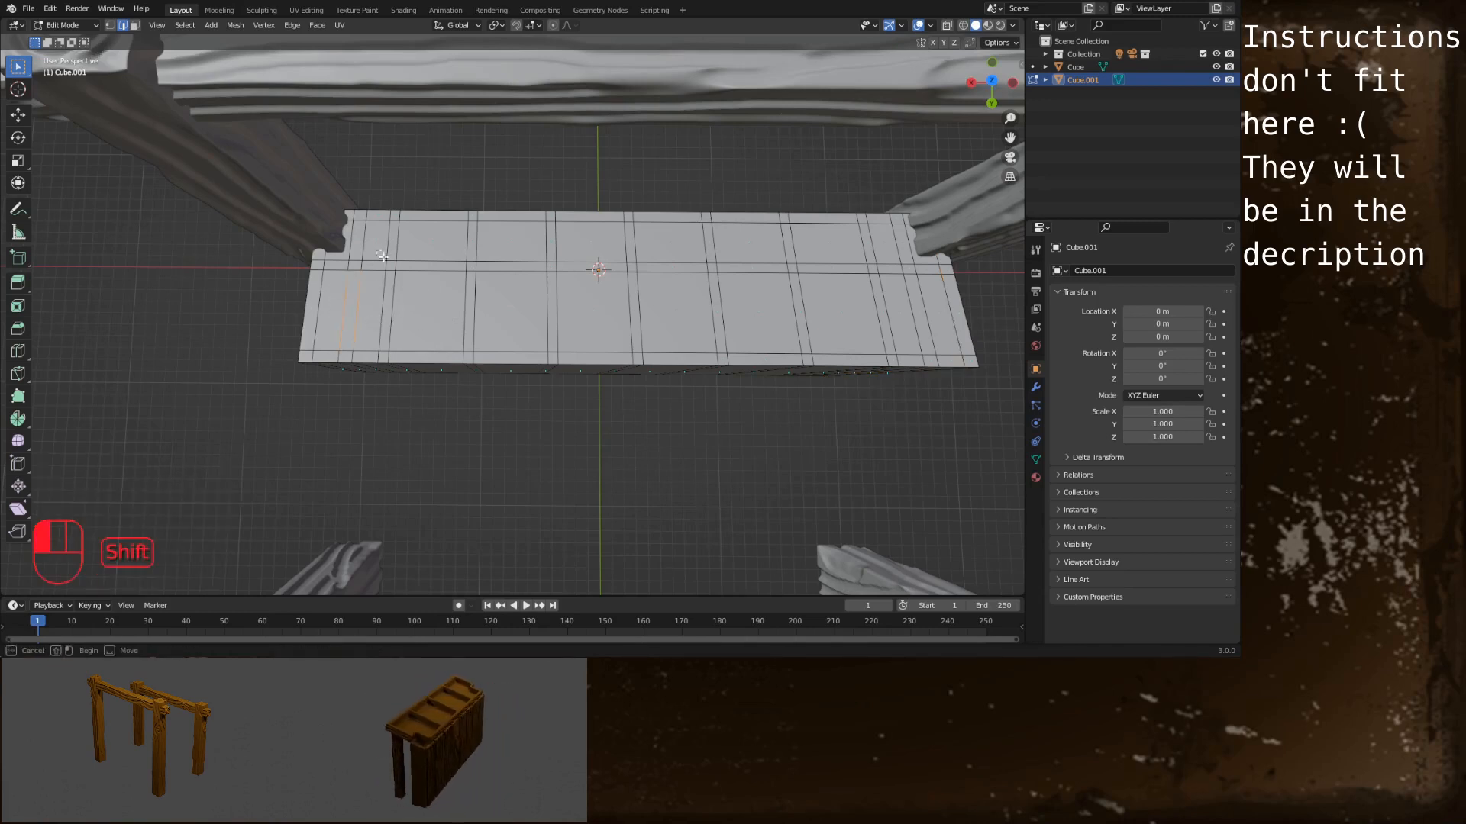
pyautogui.keyDown('shift'); pyautogui.moveTo(376, 253); pyautogui.dragTo(427, 307); pyautogui.keyUp('shift')
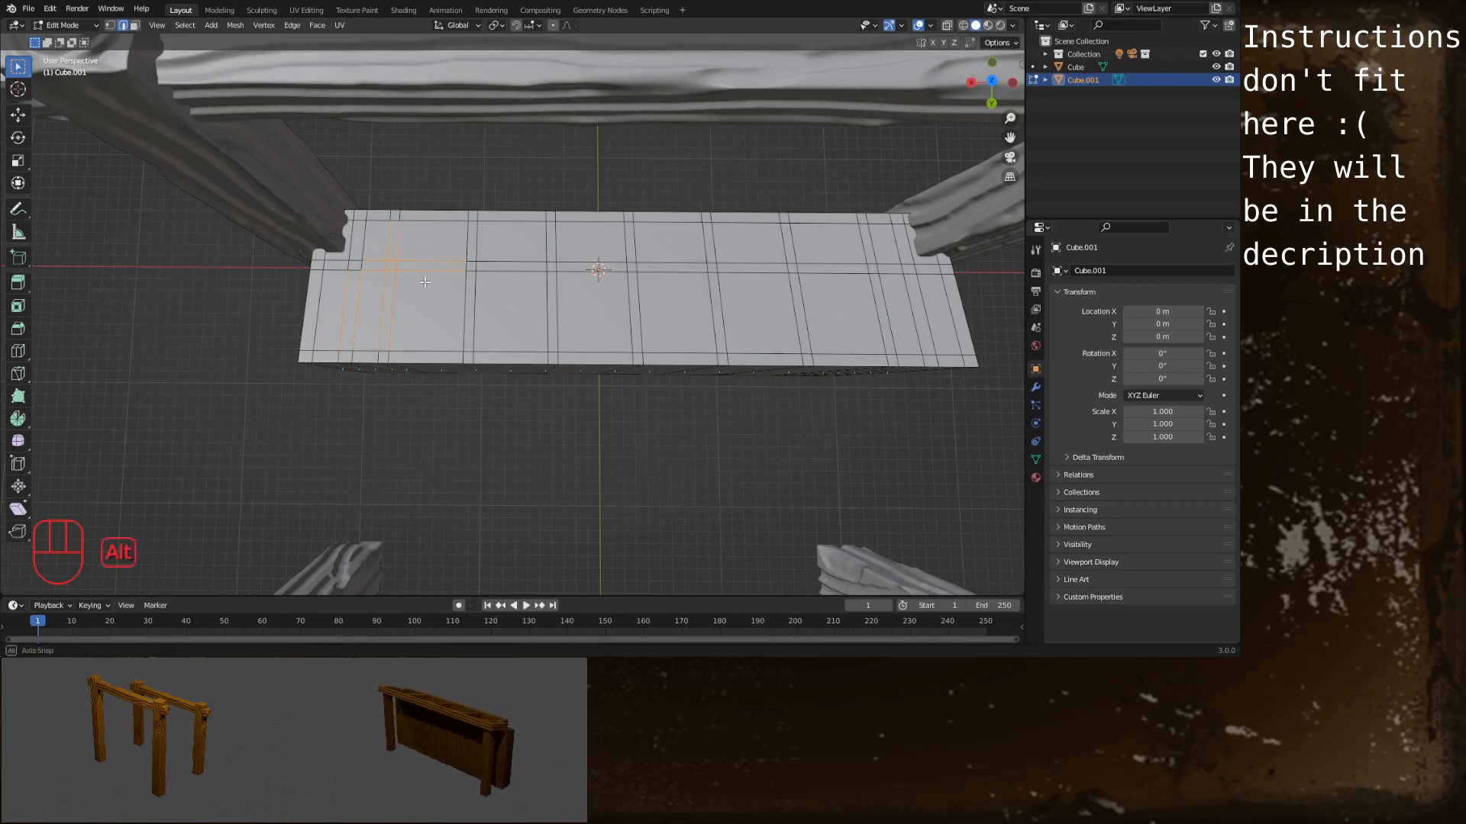
pyautogui.keyDown('alt'); pyautogui.moveTo(432, 294); pyautogui.dragTo(495, 258, button='middle'); pyautogui.keyUp('alt')
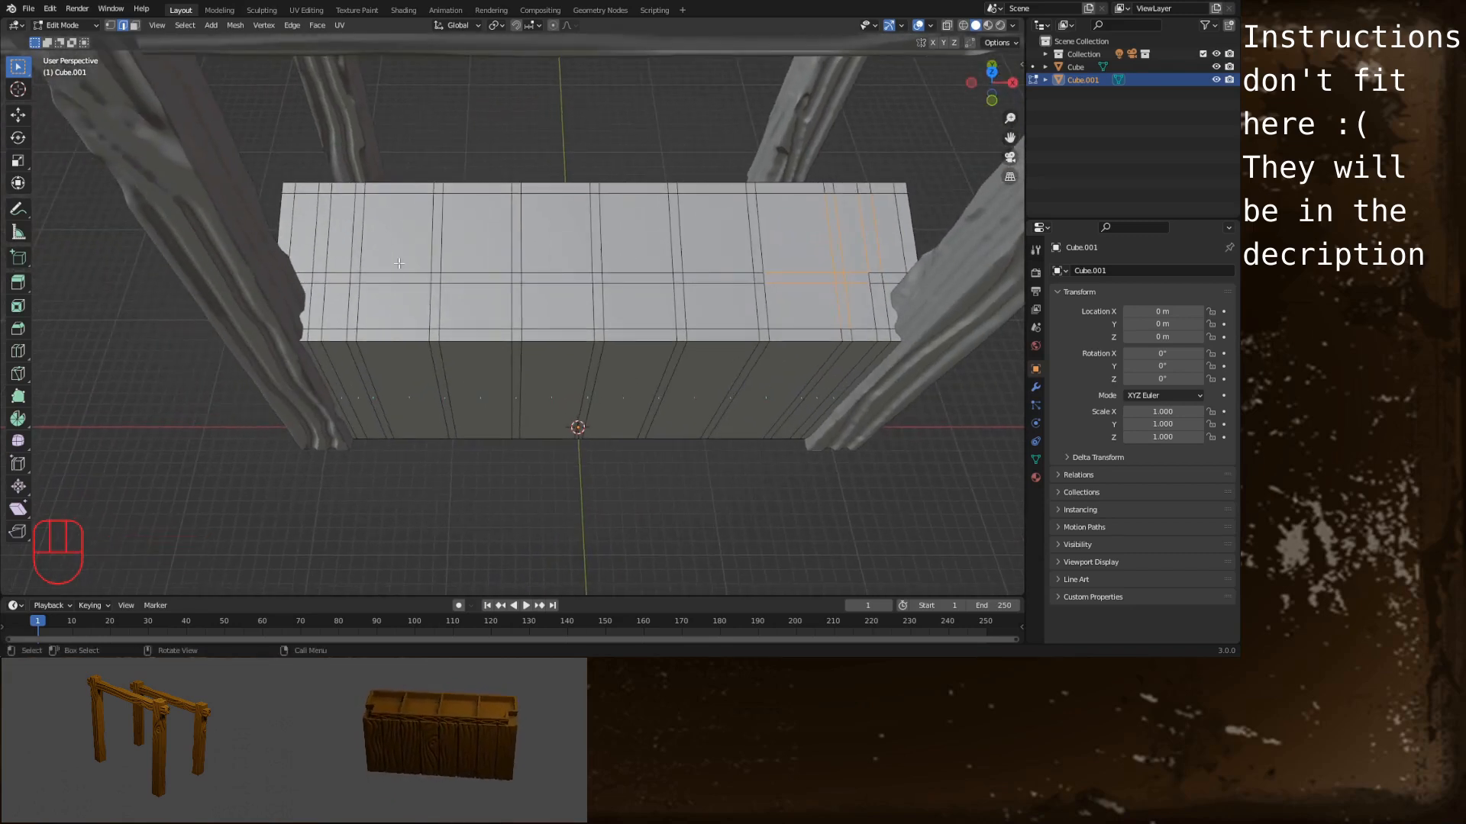
pyautogui.keyDown('shift'); pyautogui.click(348, 253); pyautogui.keyUp('shift')
pyautogui.keyDown('shift'); pyautogui.click(356, 259); pyautogui.keyUp('shift')
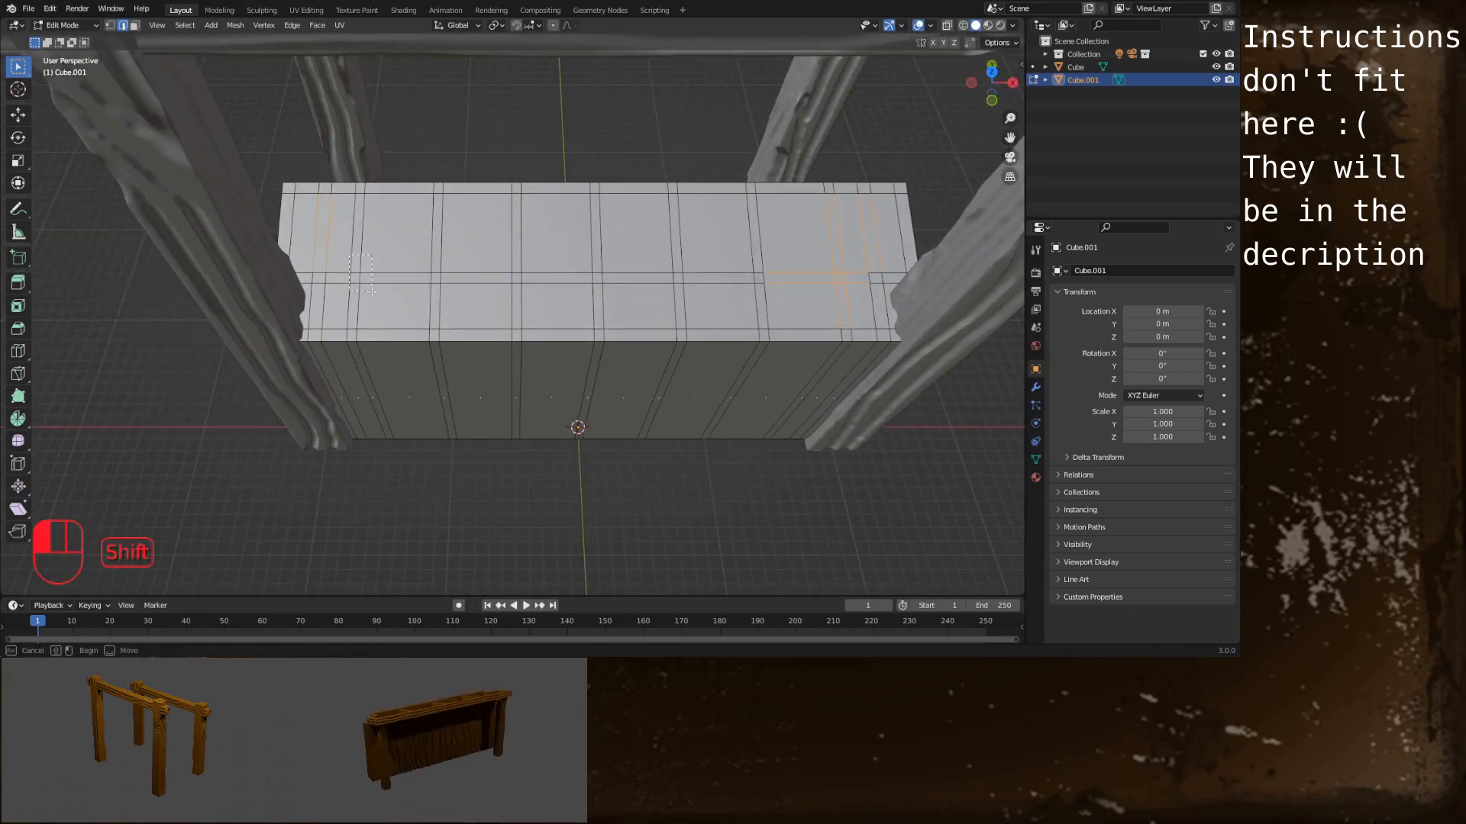
pyautogui.keyDown('shift'); pyautogui.click(401, 285); pyautogui.keyUp('shift')
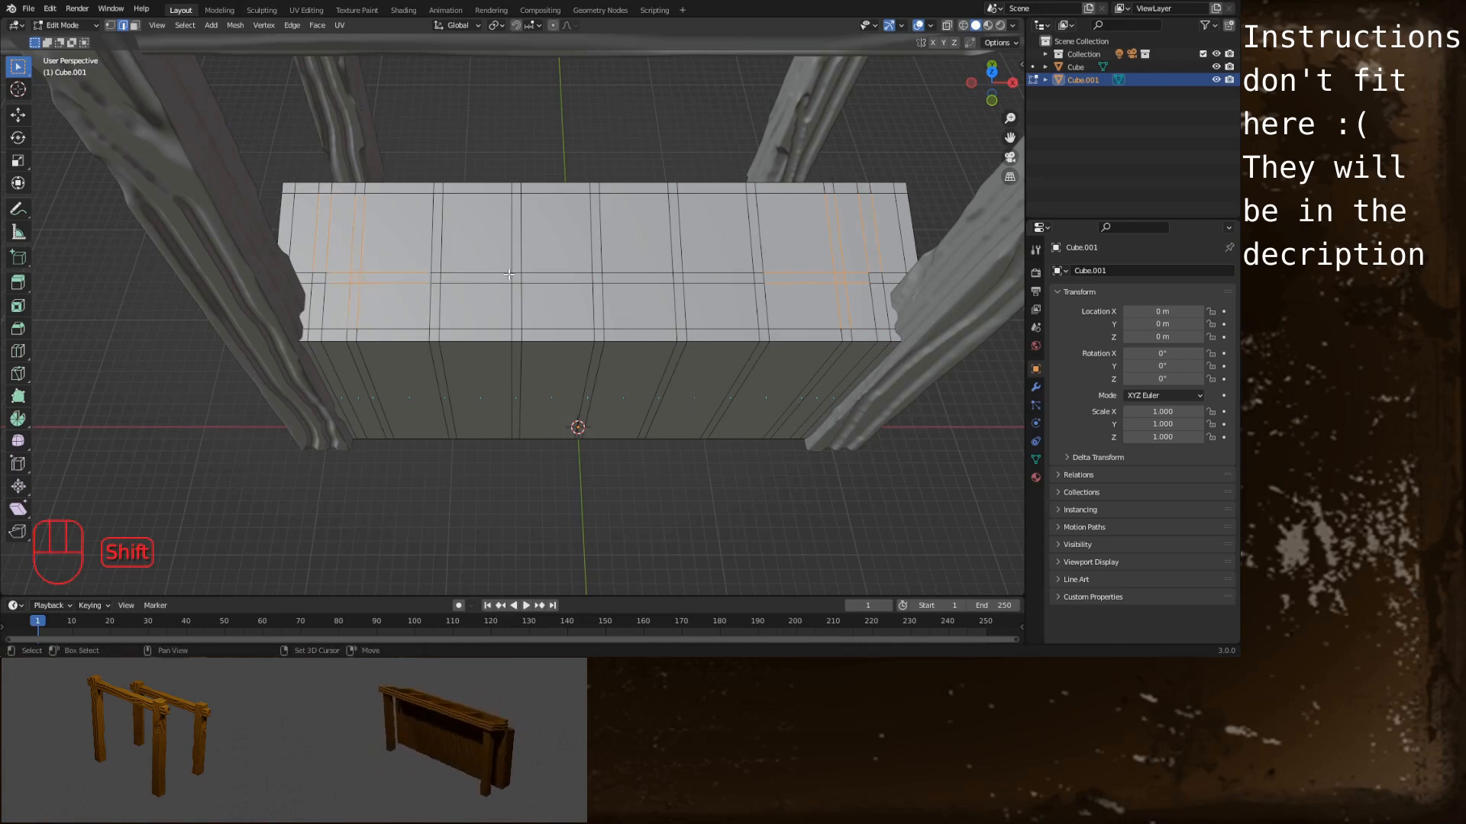
pyautogui.keyDown('shift'); pyautogui.moveTo(496, 260); pyautogui.dragTo(545, 307); pyautogui.keyUp('shift')
pyautogui.keyDown('shift'); pyautogui.moveTo(642, 248); pyautogui.dragTo(703, 307); pyautogui.keyUp('shift')
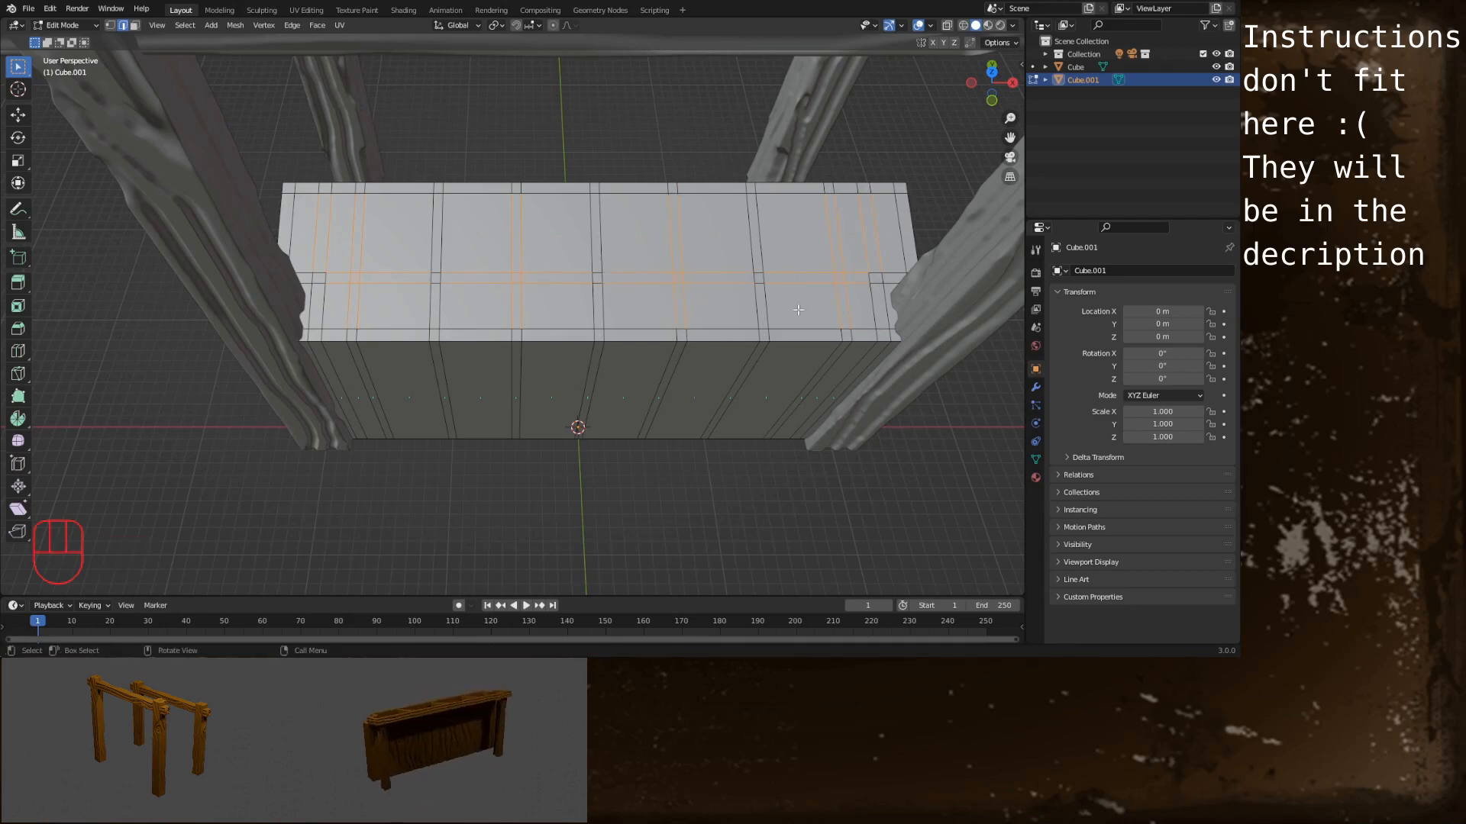
pyautogui.moveTo(532, 279); pyautogui.dragTo(507, 627, button='right')
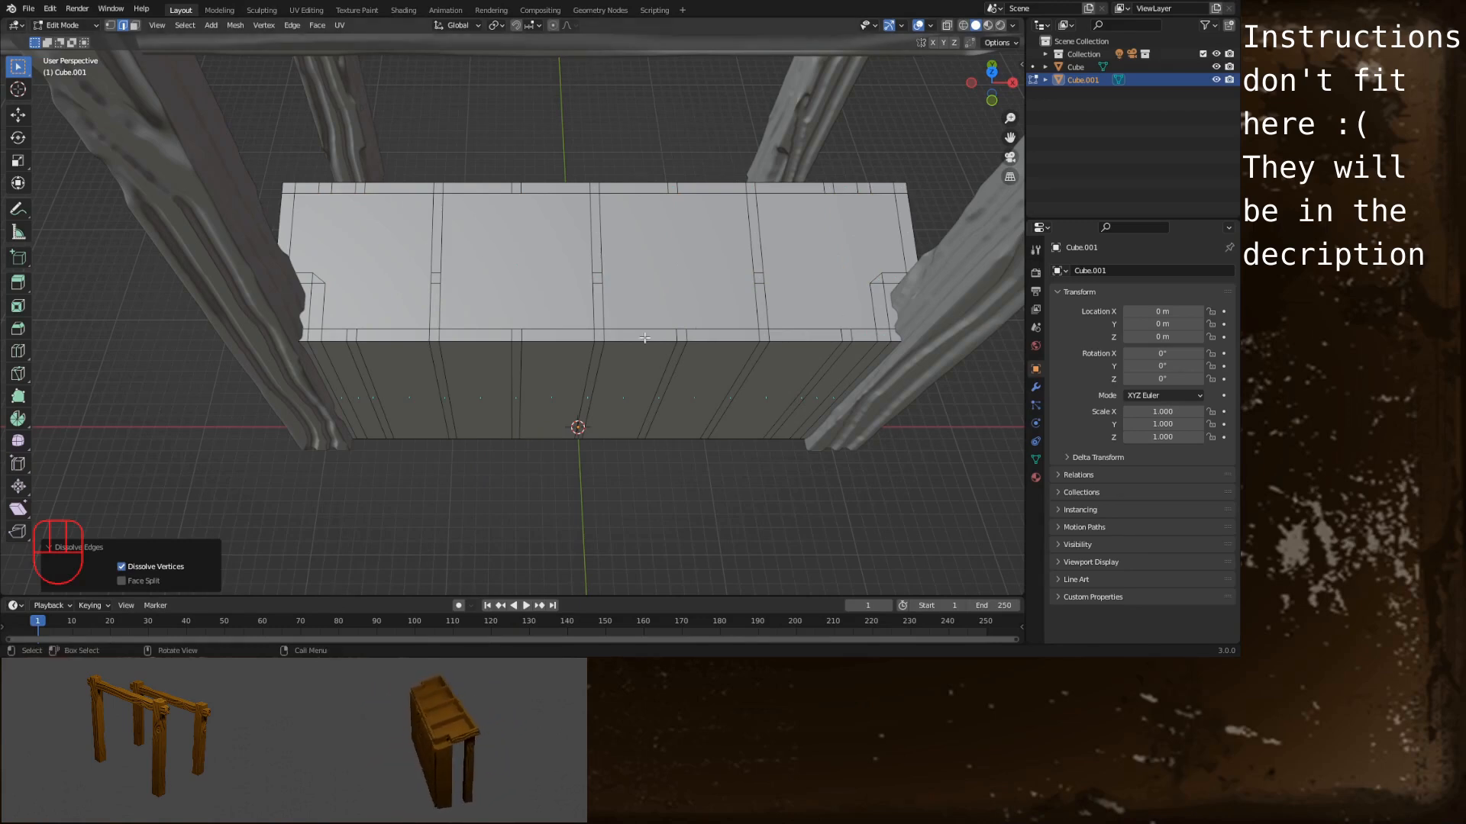
# Dissolve the short edges dividing the three crossbar strips and the surplus crosswise edges in the border strip opposite the posts
pyautogui.moveTo(432, 265); pyautogui.dragTo(436, 278)
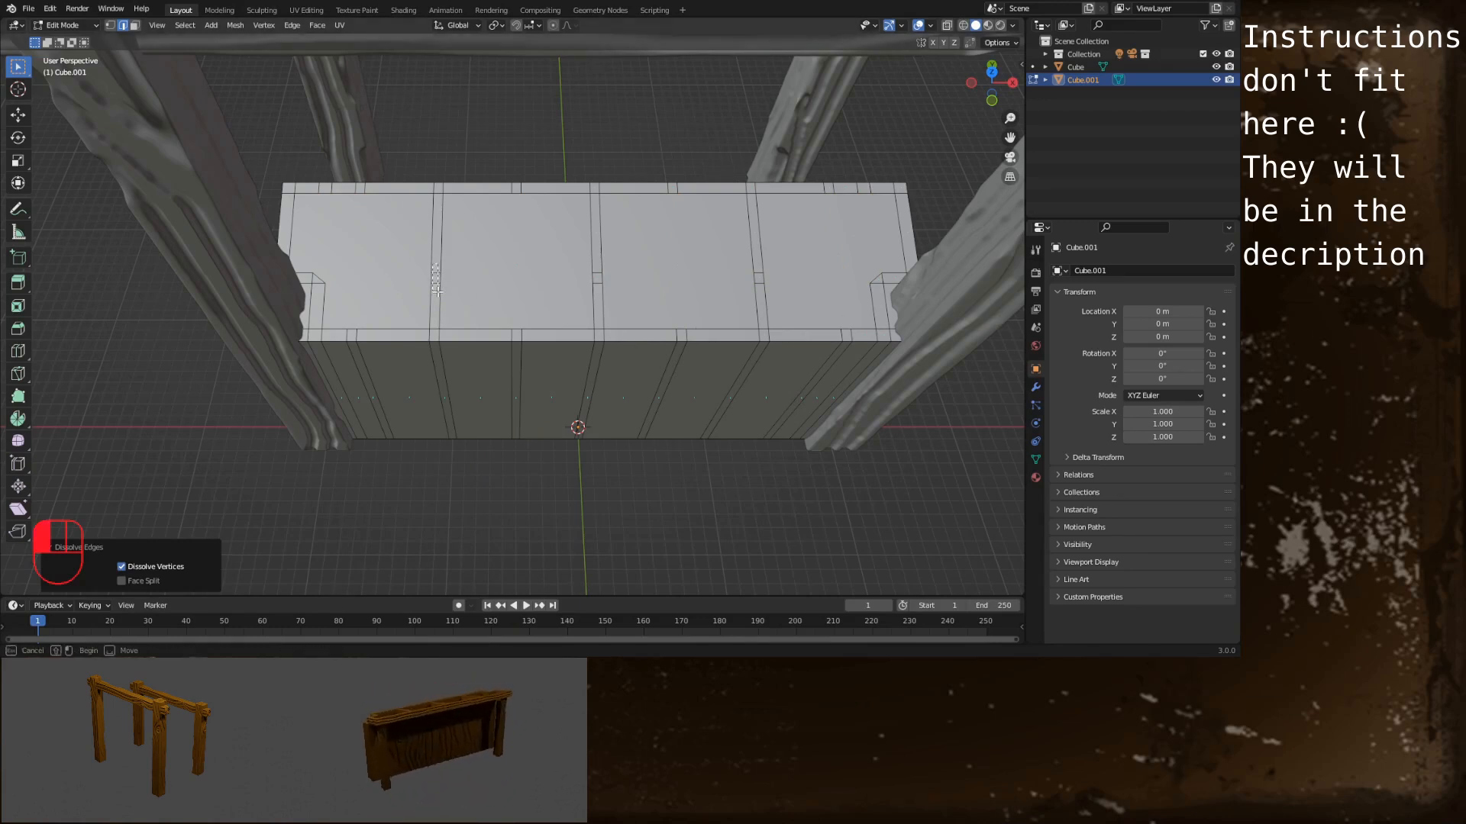
pyautogui.keyDown('shift'); pyautogui.click(597, 273); pyautogui.keyUp('shift')
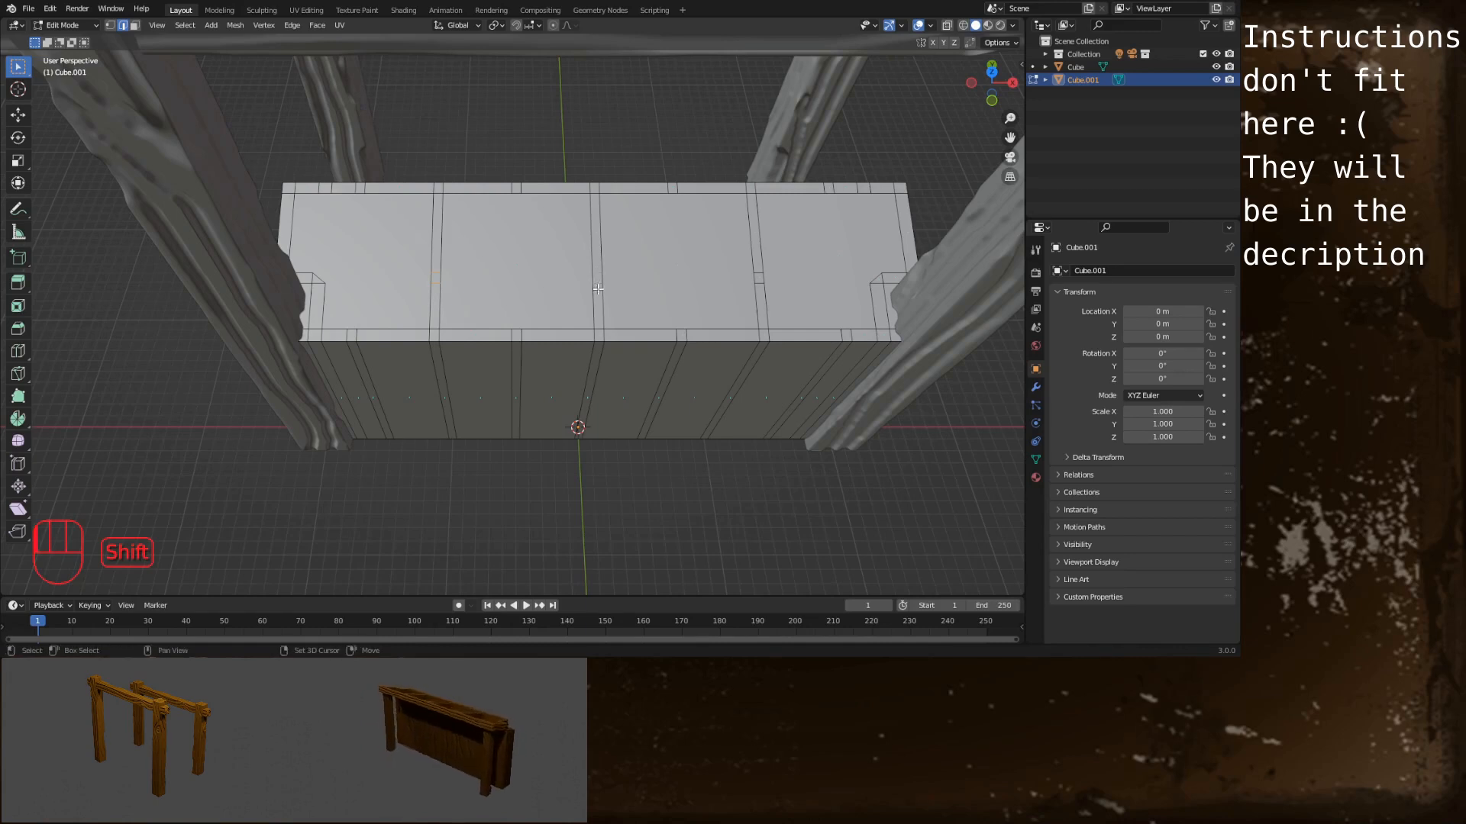
pyautogui.keyDown('shift'); pyautogui.click(756, 270); pyautogui.keyUp('shift')
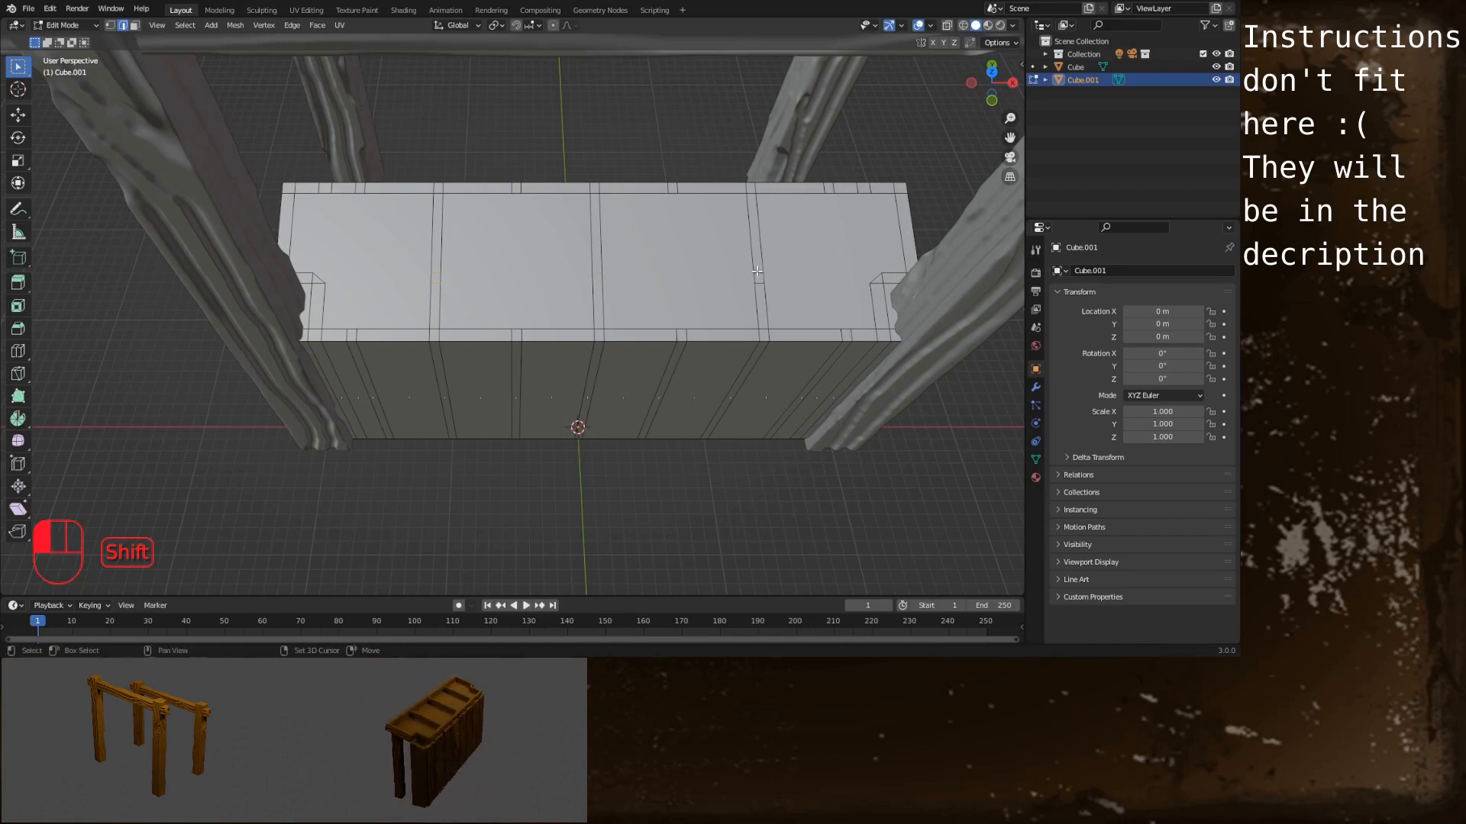
pyautogui.keyDown('shift'); pyautogui.click(674, 189); pyautogui.keyUp('shift')
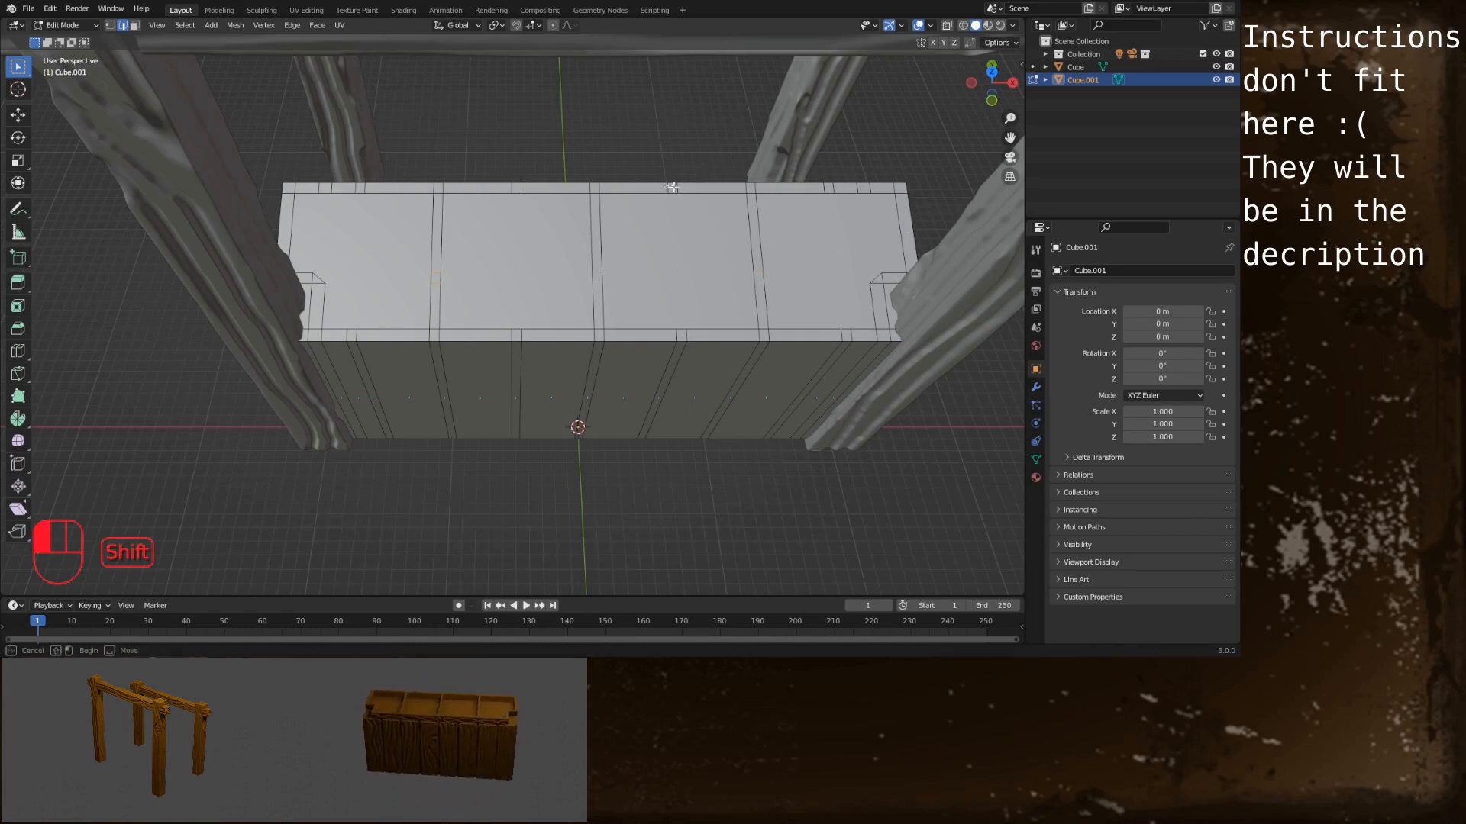
pyautogui.keyDown('shift'); pyautogui.moveTo(821, 185); pyautogui.dragTo(870, 188); pyautogui.keyUp('shift')
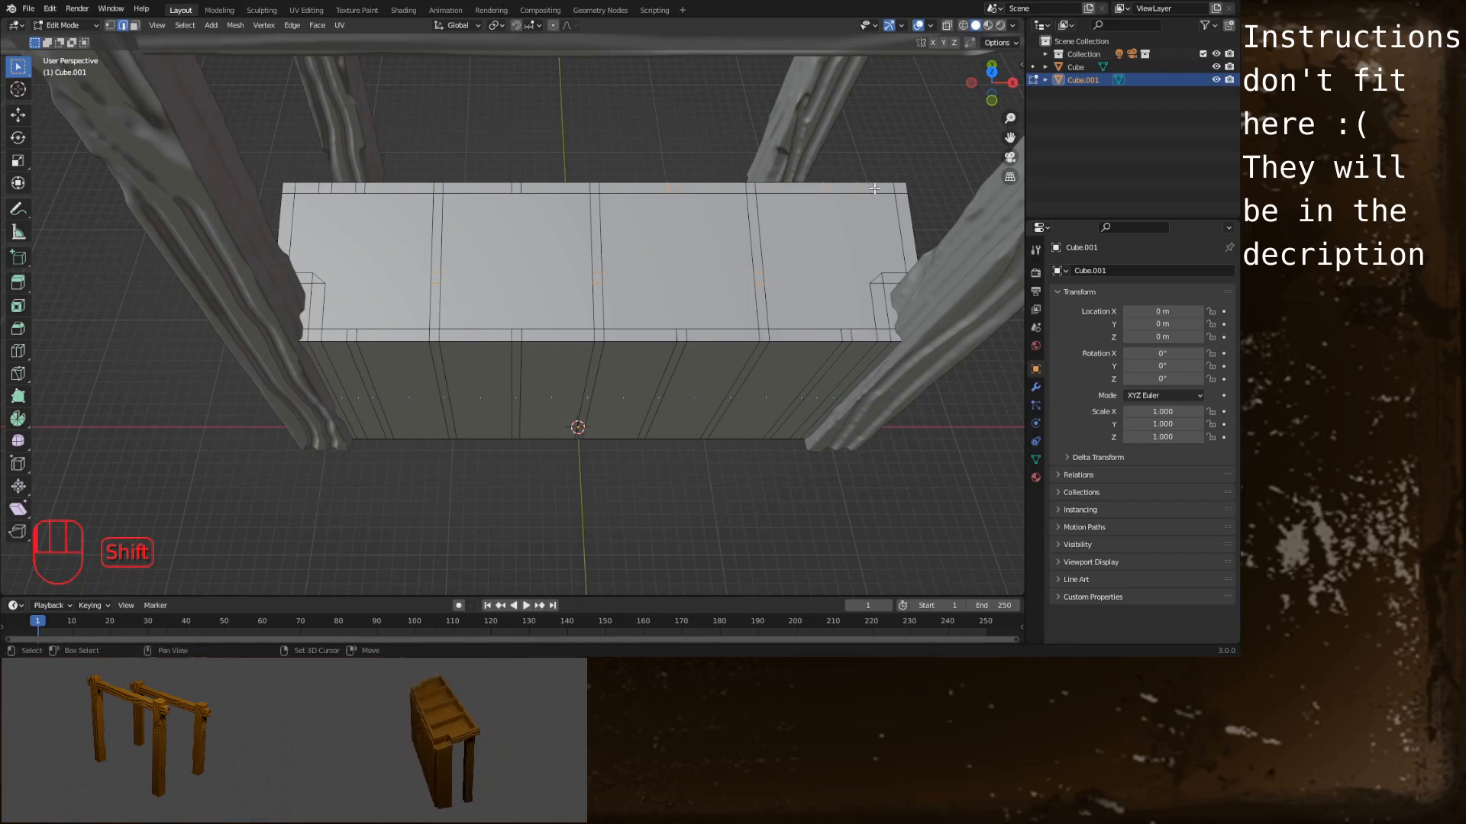
pyautogui.keyDown('shift'); pyautogui.moveTo(509, 187); pyautogui.dragTo(518, 190); pyautogui.keyUp('shift')
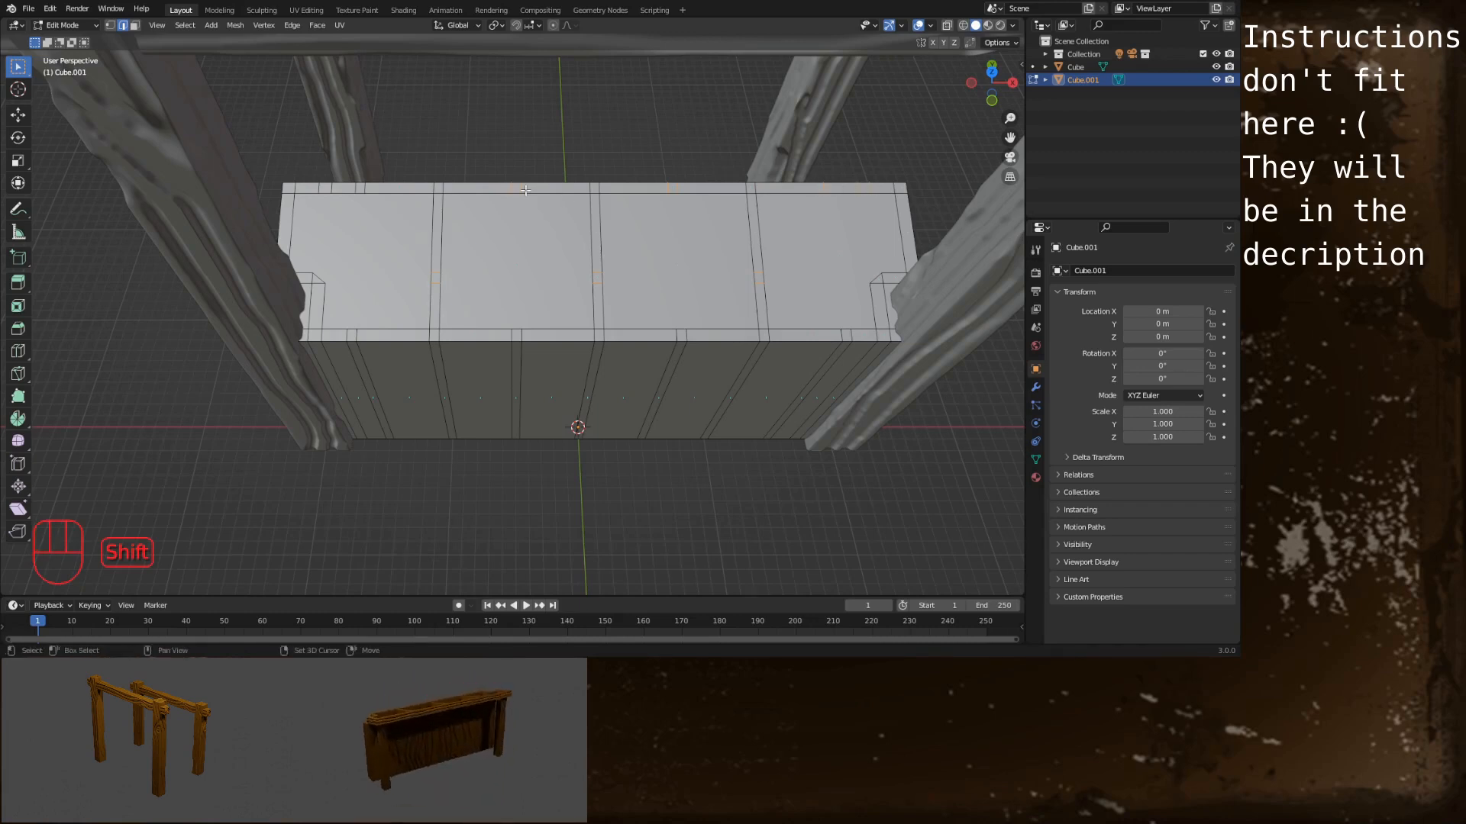
pyautogui.keyDown('shift'); pyautogui.moveTo(316, 187); pyautogui.dragTo(392, 189); pyautogui.keyUp('shift')
pyautogui.rightClick(425, 249)
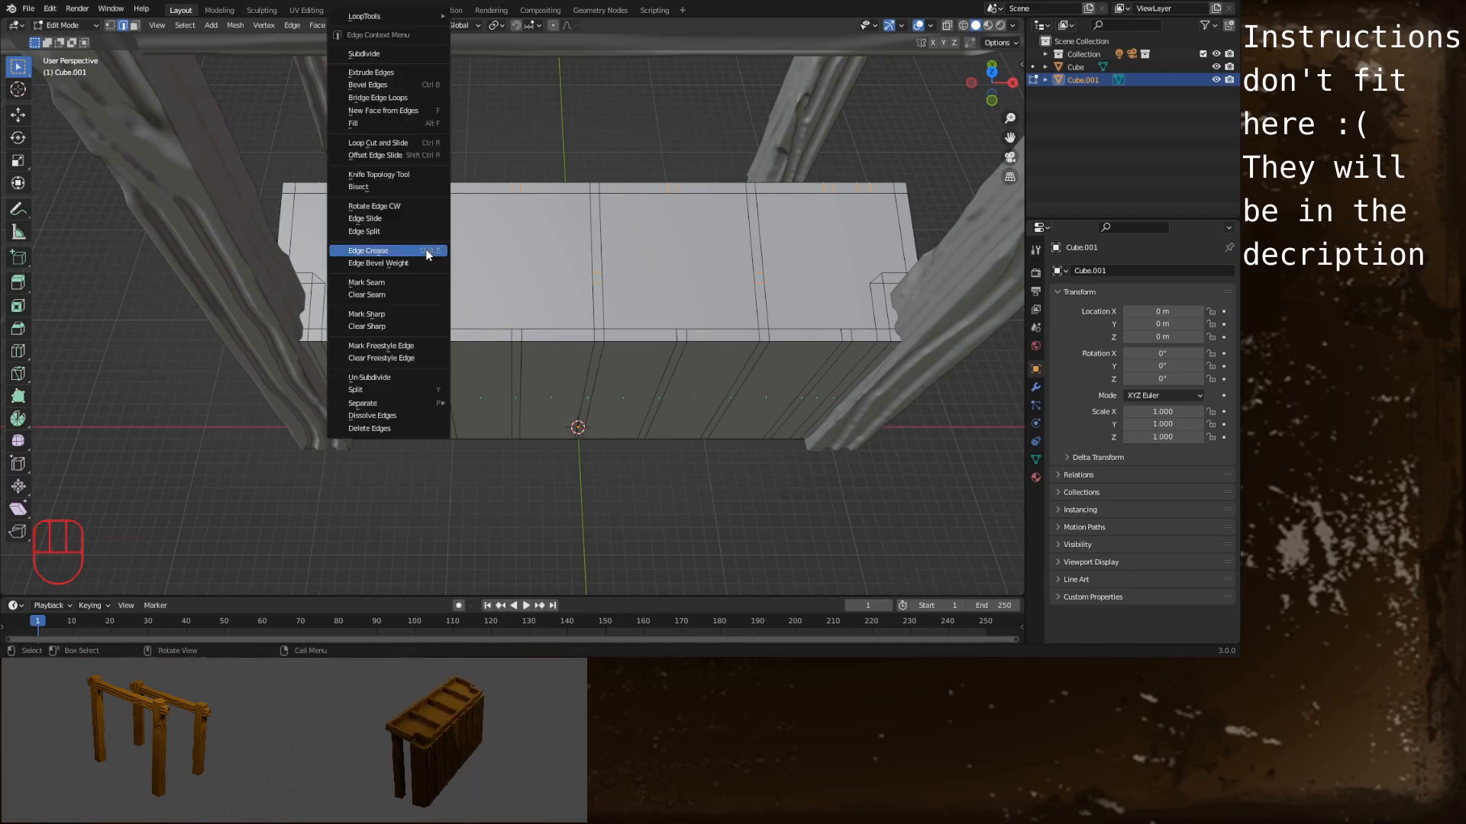
pyautogui.click(385, 415)
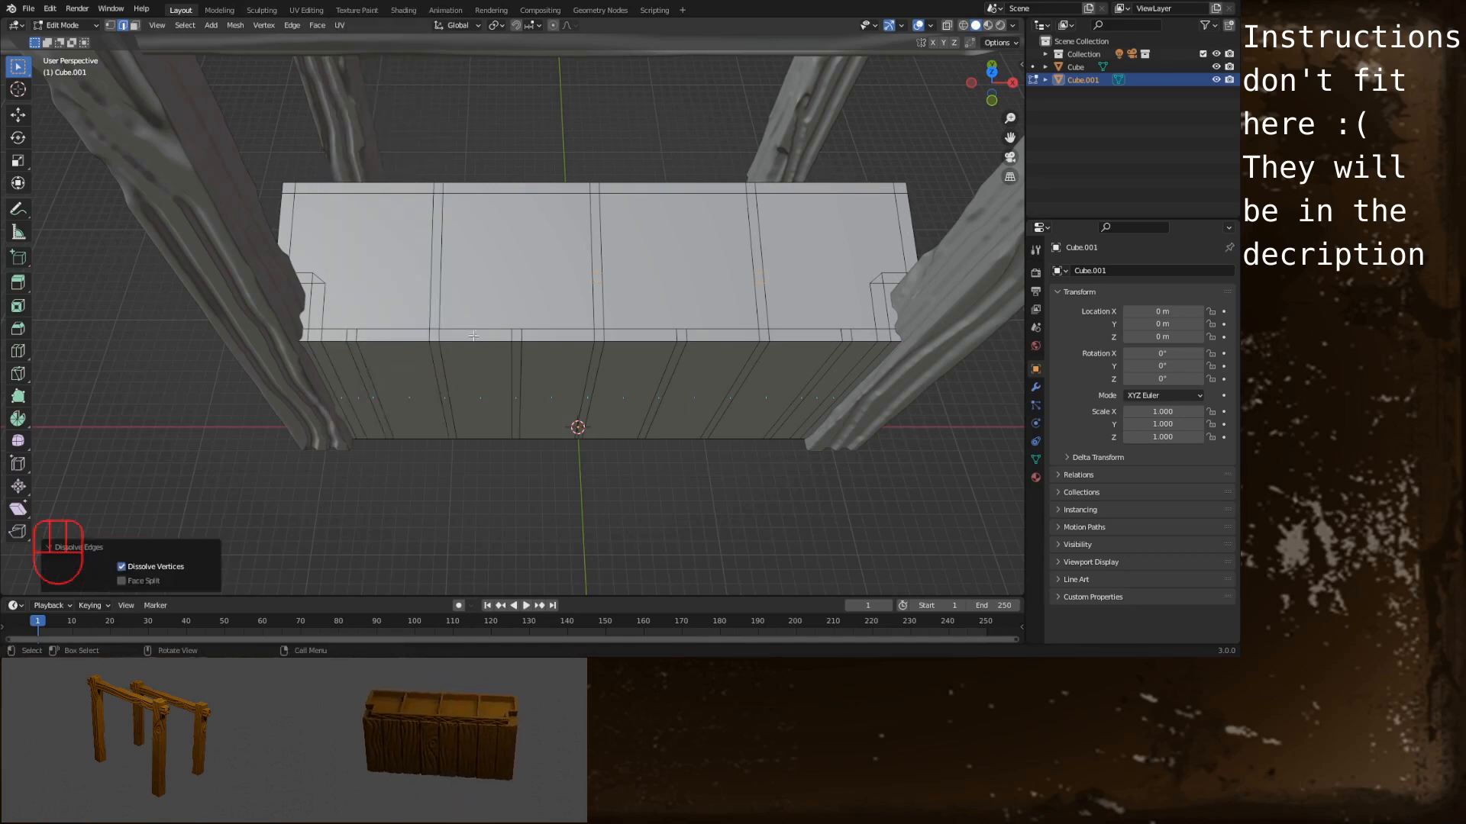
# Dissolve the surplus crosswise edges between the crossbars in the top border strip on the post side
pyautogui.click(346, 333)
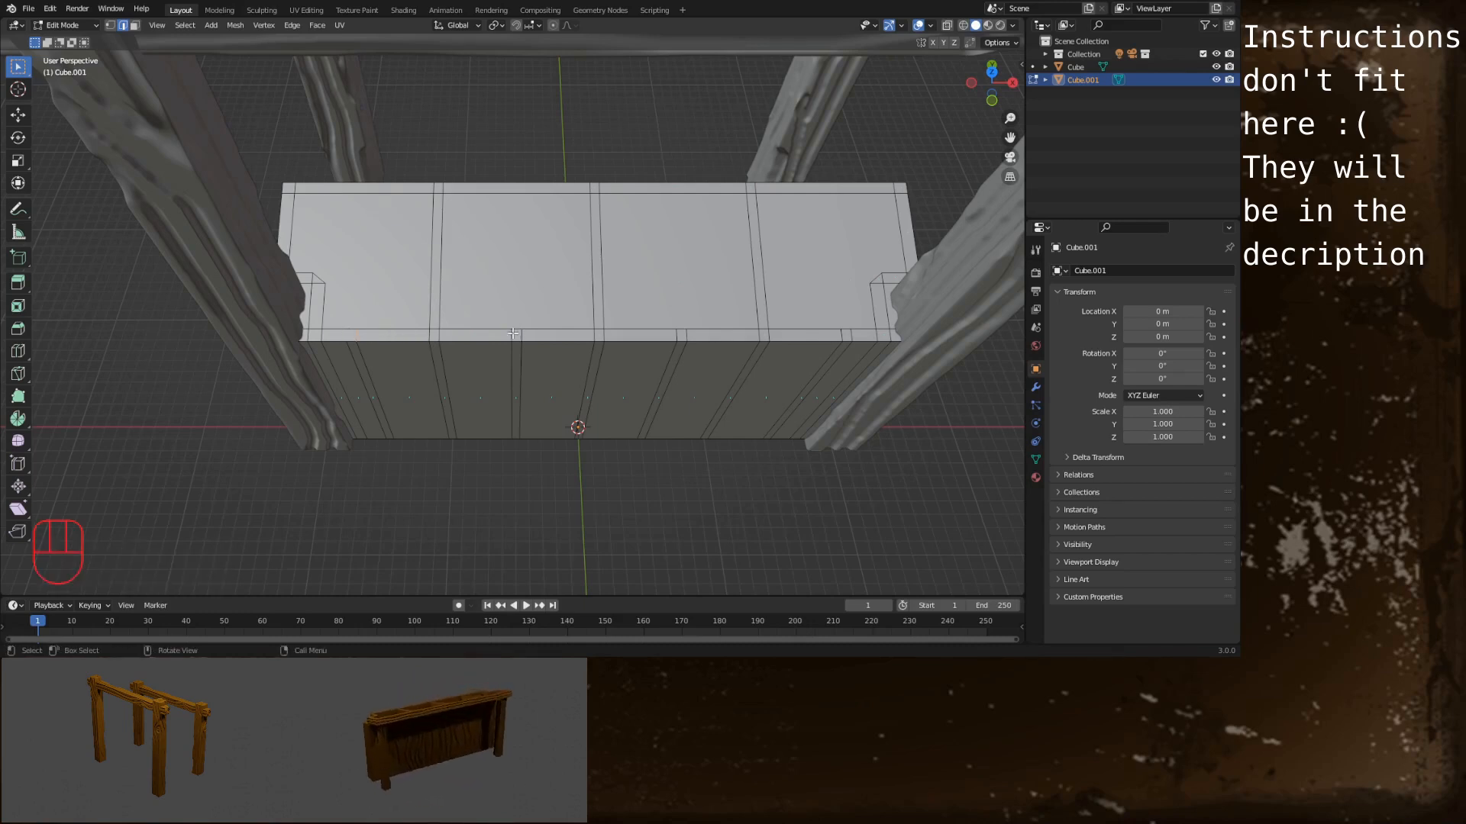
pyautogui.keyDown('shift'); pyautogui.moveTo(510, 333); pyautogui.dragTo(529, 336); pyautogui.keyUp('shift')
pyautogui.keyDown('shift'); pyautogui.moveTo(669, 333); pyautogui.dragTo(692, 336); pyautogui.keyUp('shift')
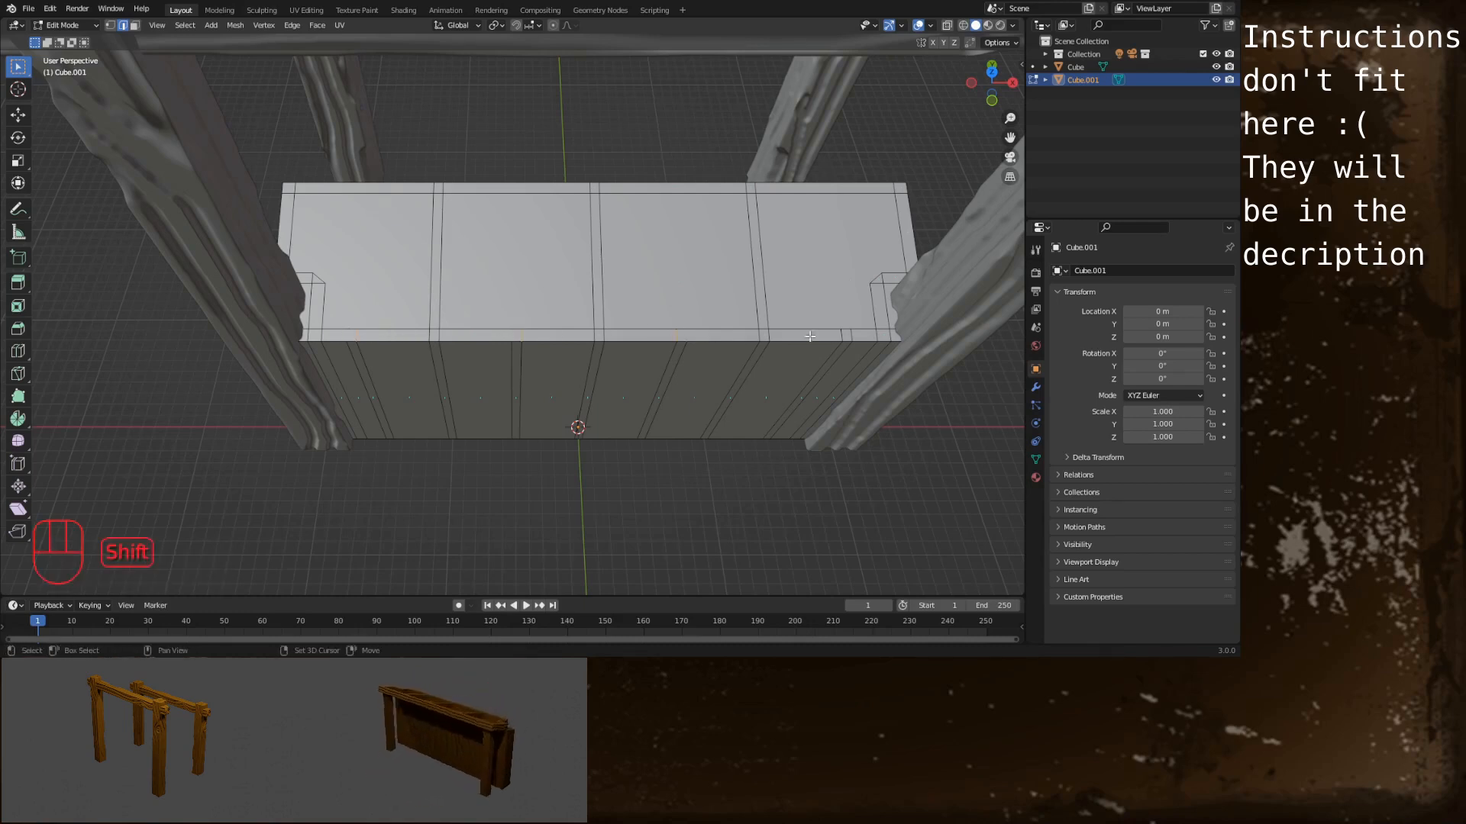
pyautogui.keyDown('shift'); pyautogui.moveTo(833, 332); pyautogui.dragTo(849, 336); pyautogui.keyUp('shift')
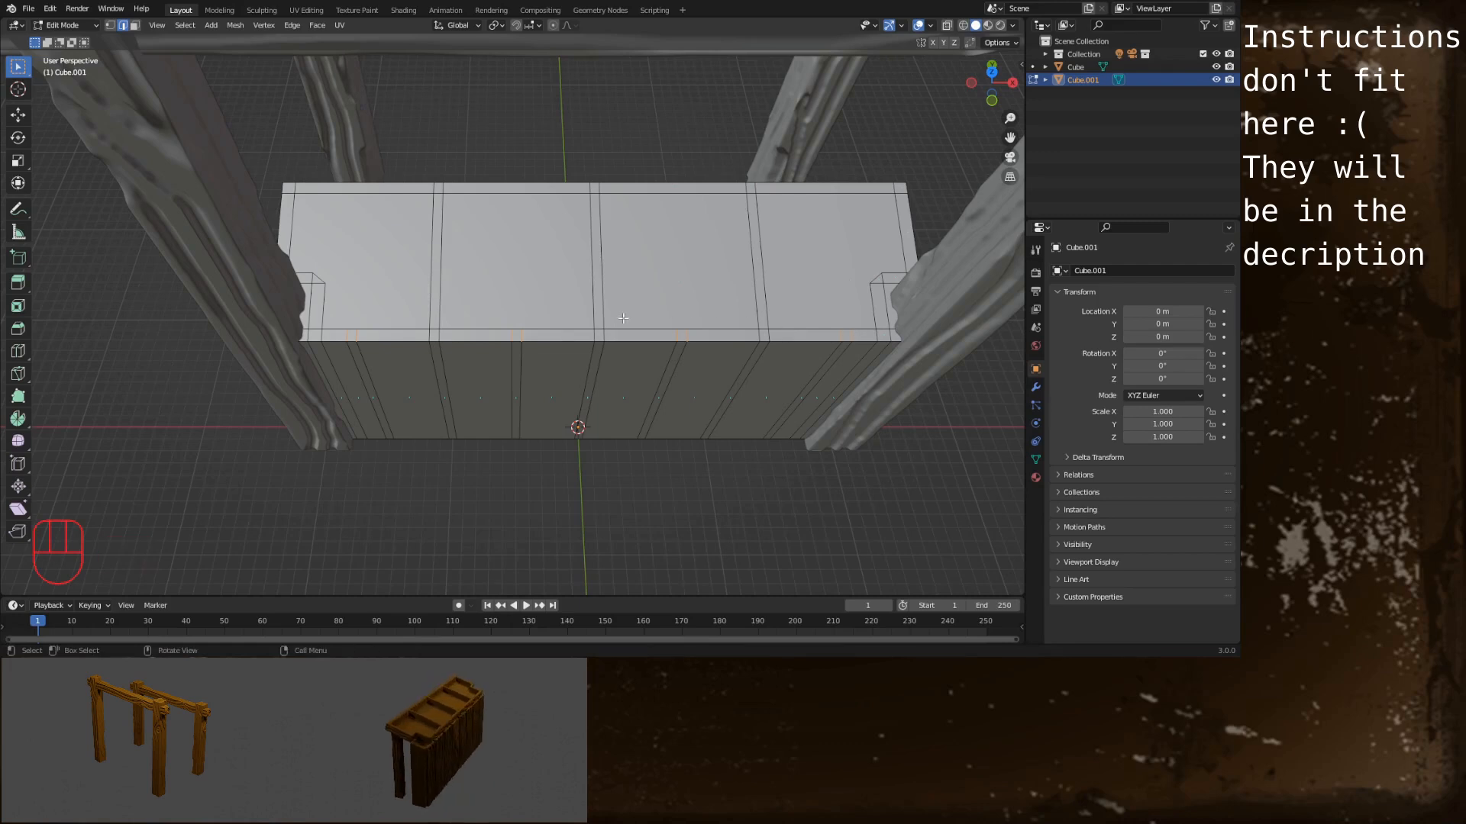
pyautogui.rightClick(622, 318)
pyautogui.click(591, 397)
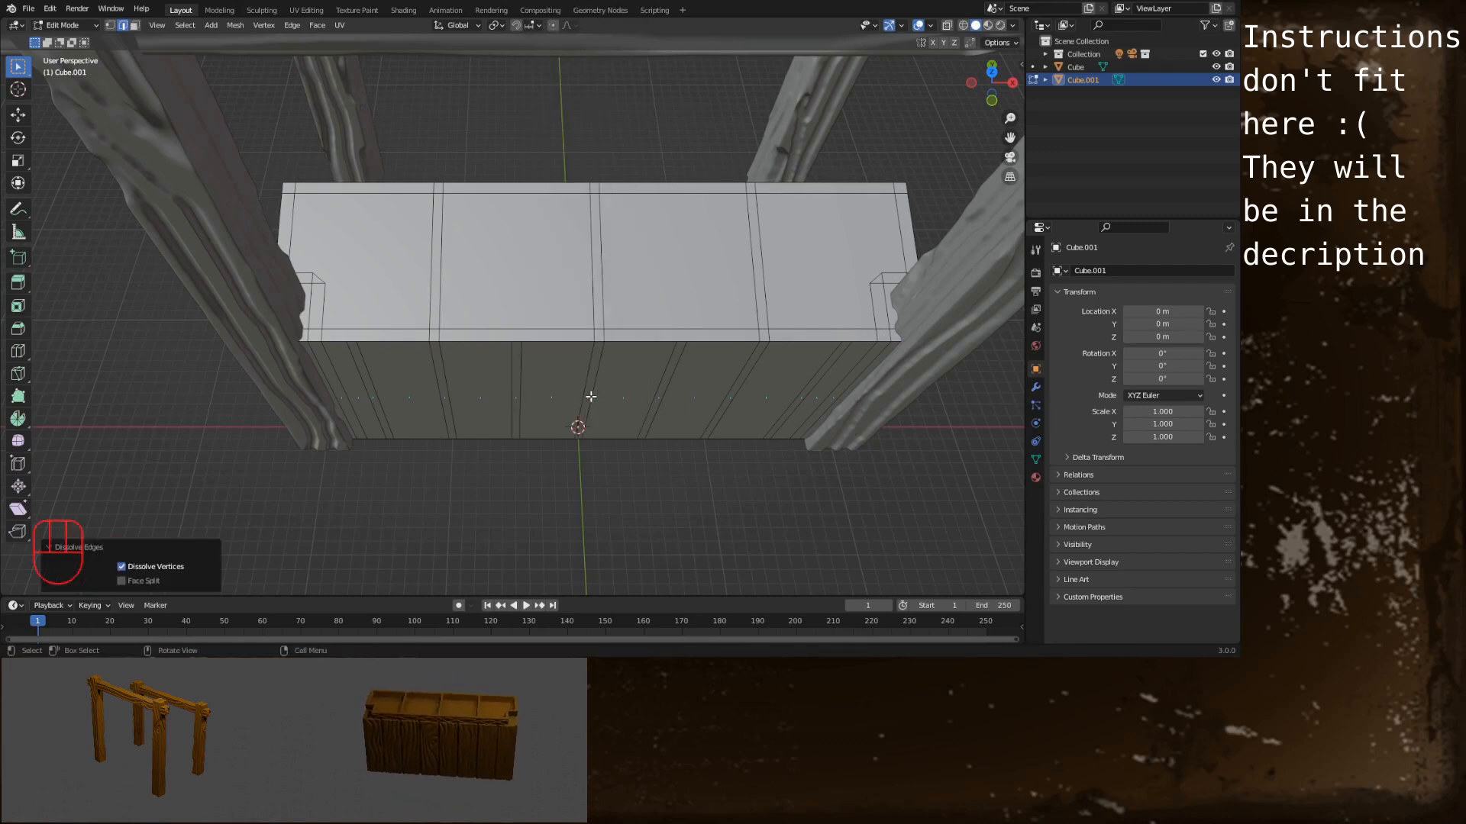
# Dissolve the outermost pair of vertical edges at each end of the box's side face below the post-side border strip
pyautogui.moveTo(319, 362); pyautogui.dragTo(334, 377)
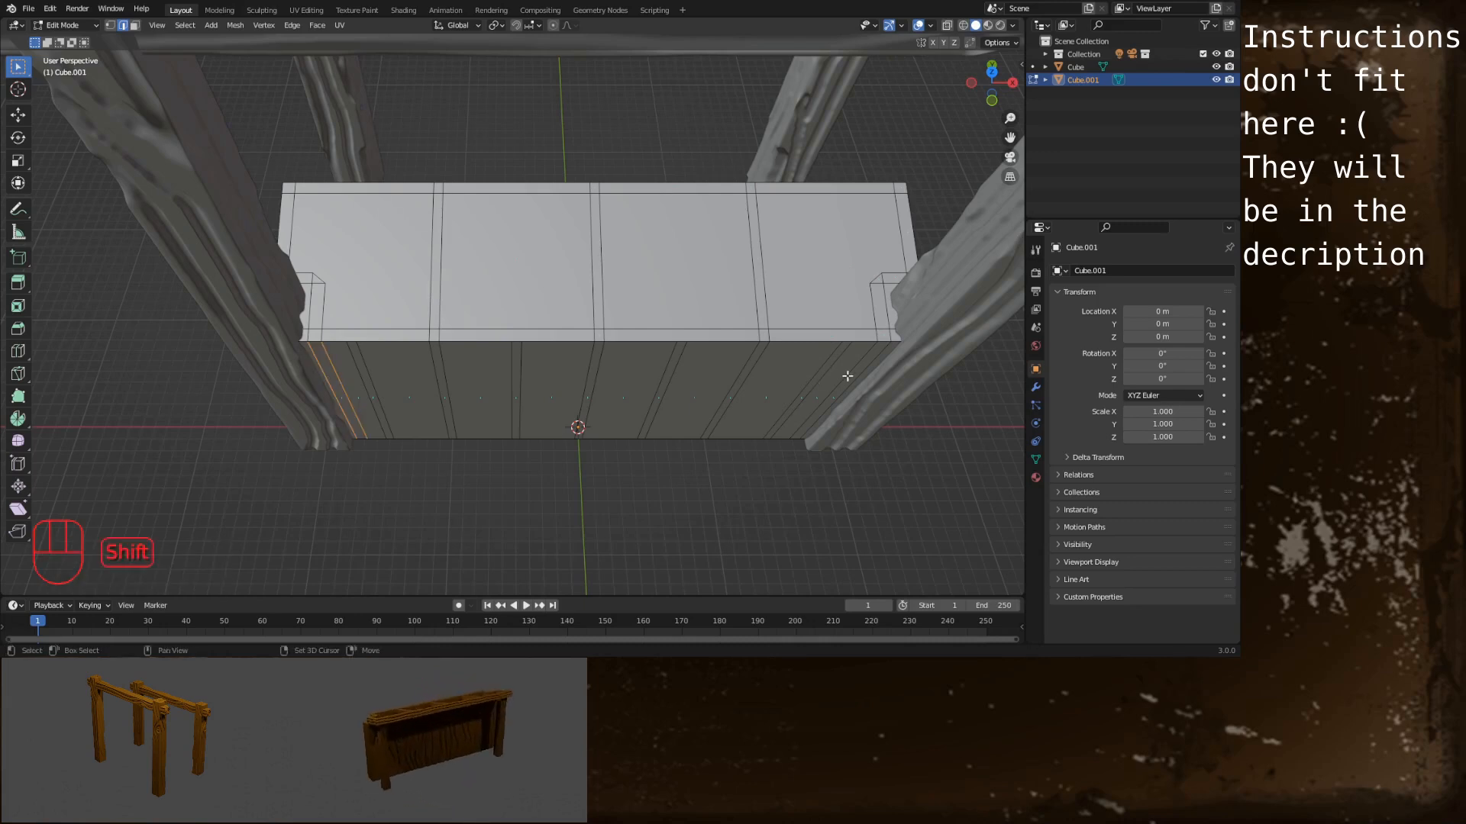
pyautogui.keyDown('shift'); pyautogui.moveTo(848, 376); pyautogui.dragTo(862, 383); pyautogui.keyUp('shift')
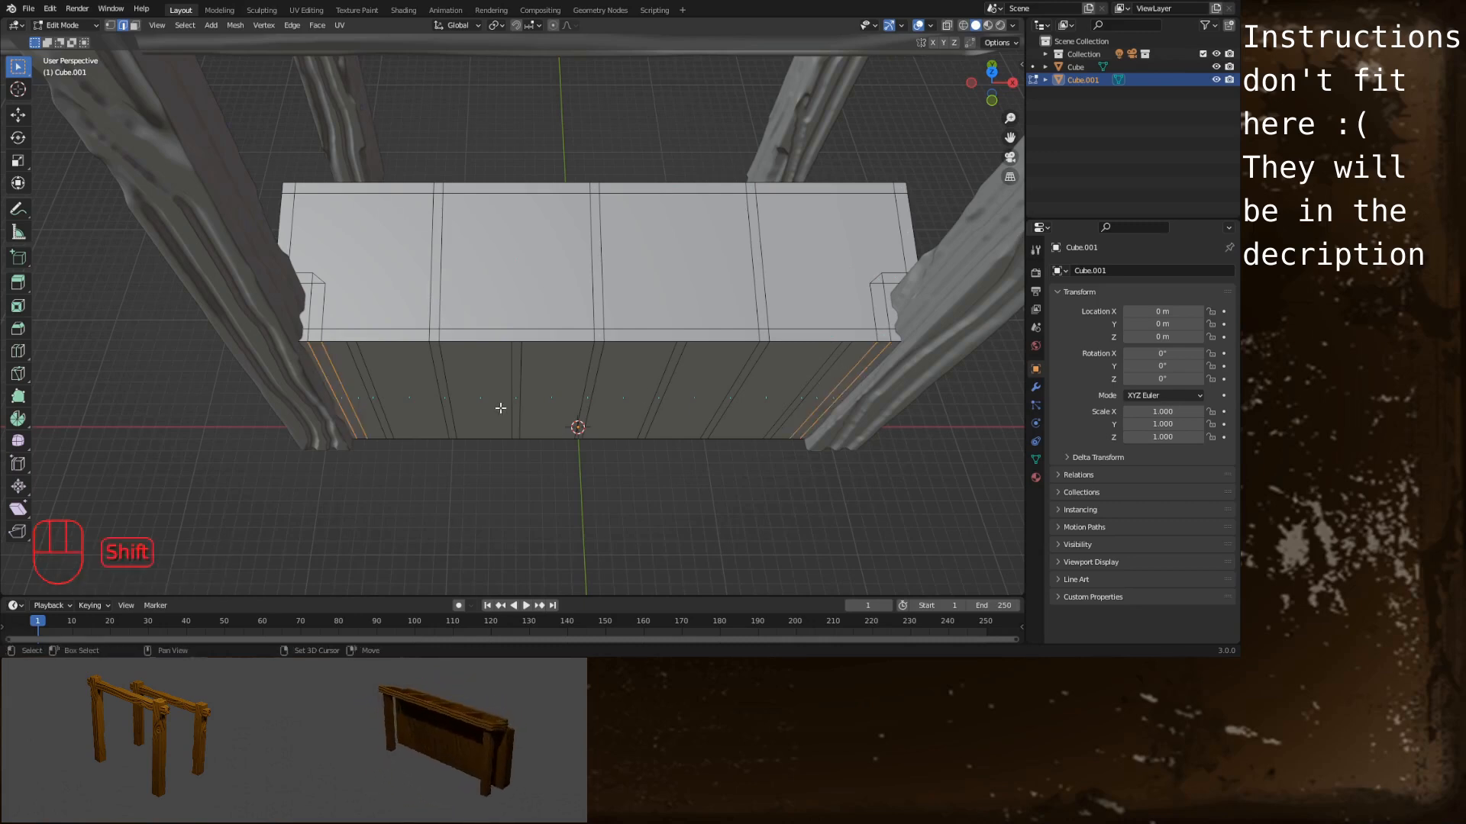
pyautogui.press('x')
pyautogui.click(517, 442)
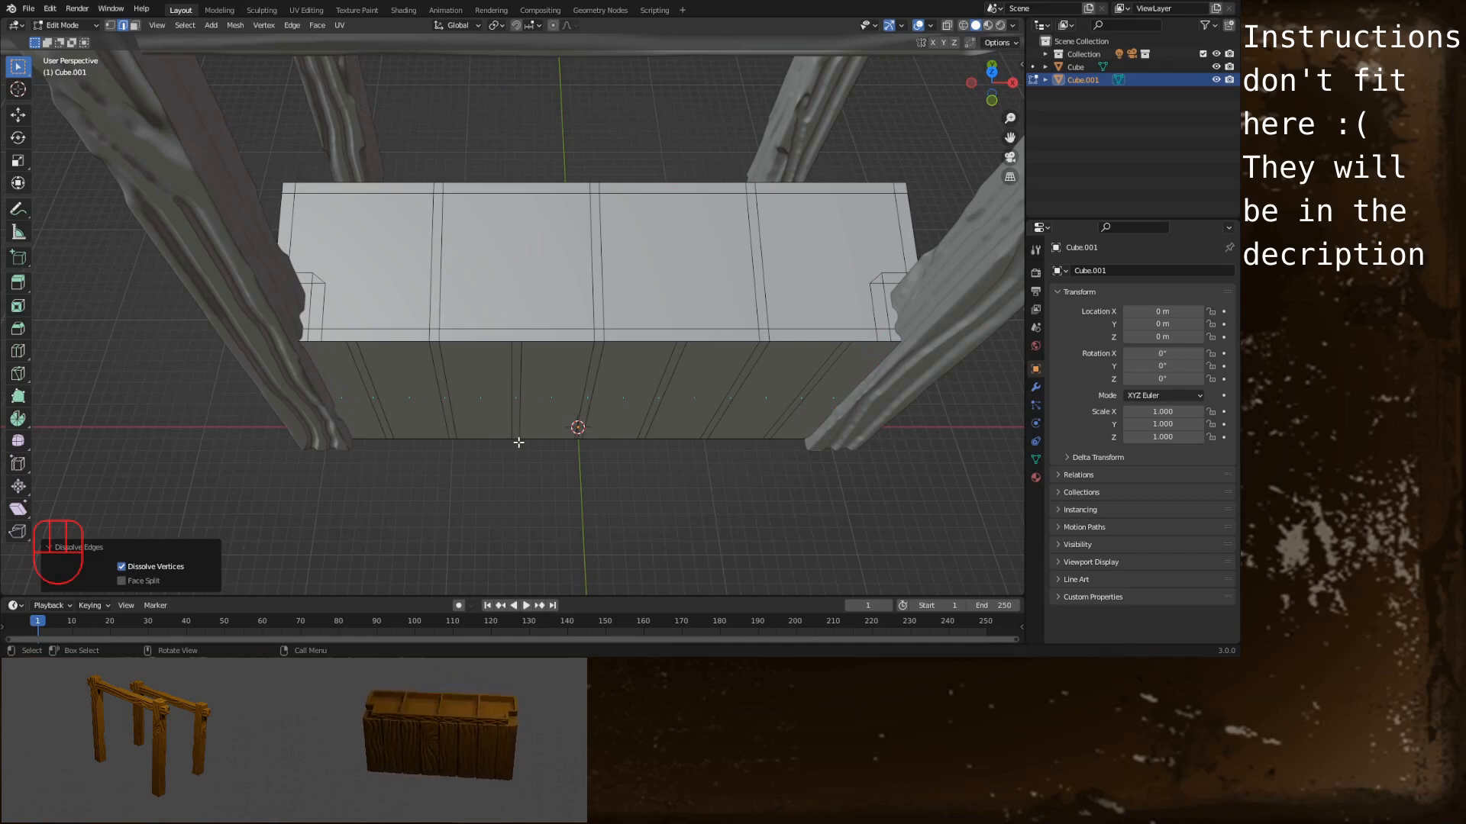
# Extrude the full row of faces in the post-side border strip 2 m along its normal
pyautogui.press('3')
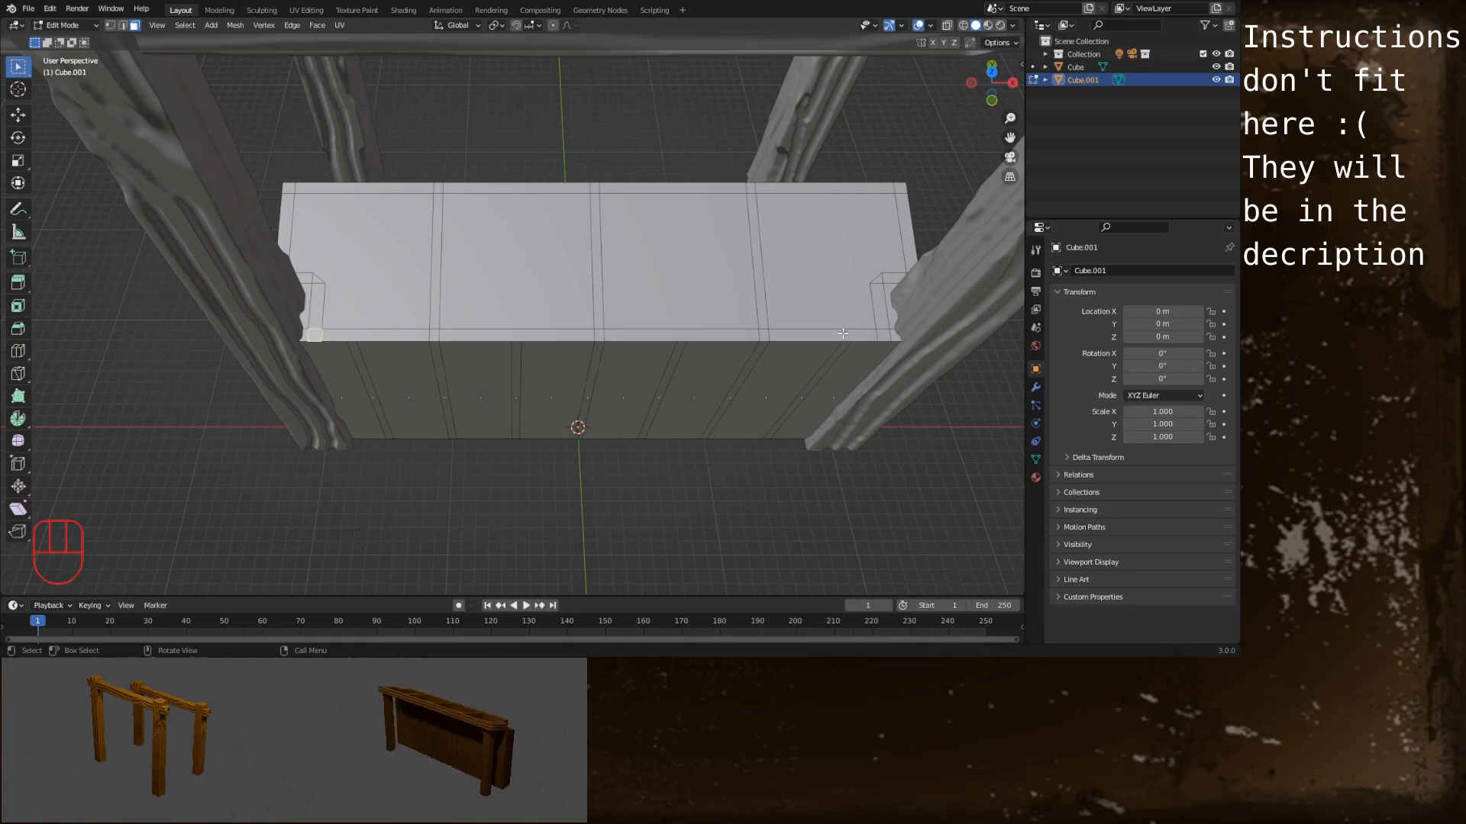
pyautogui.keyDown('ctrl'); pyautogui.click(883, 336); pyautogui.keyUp('ctrl')
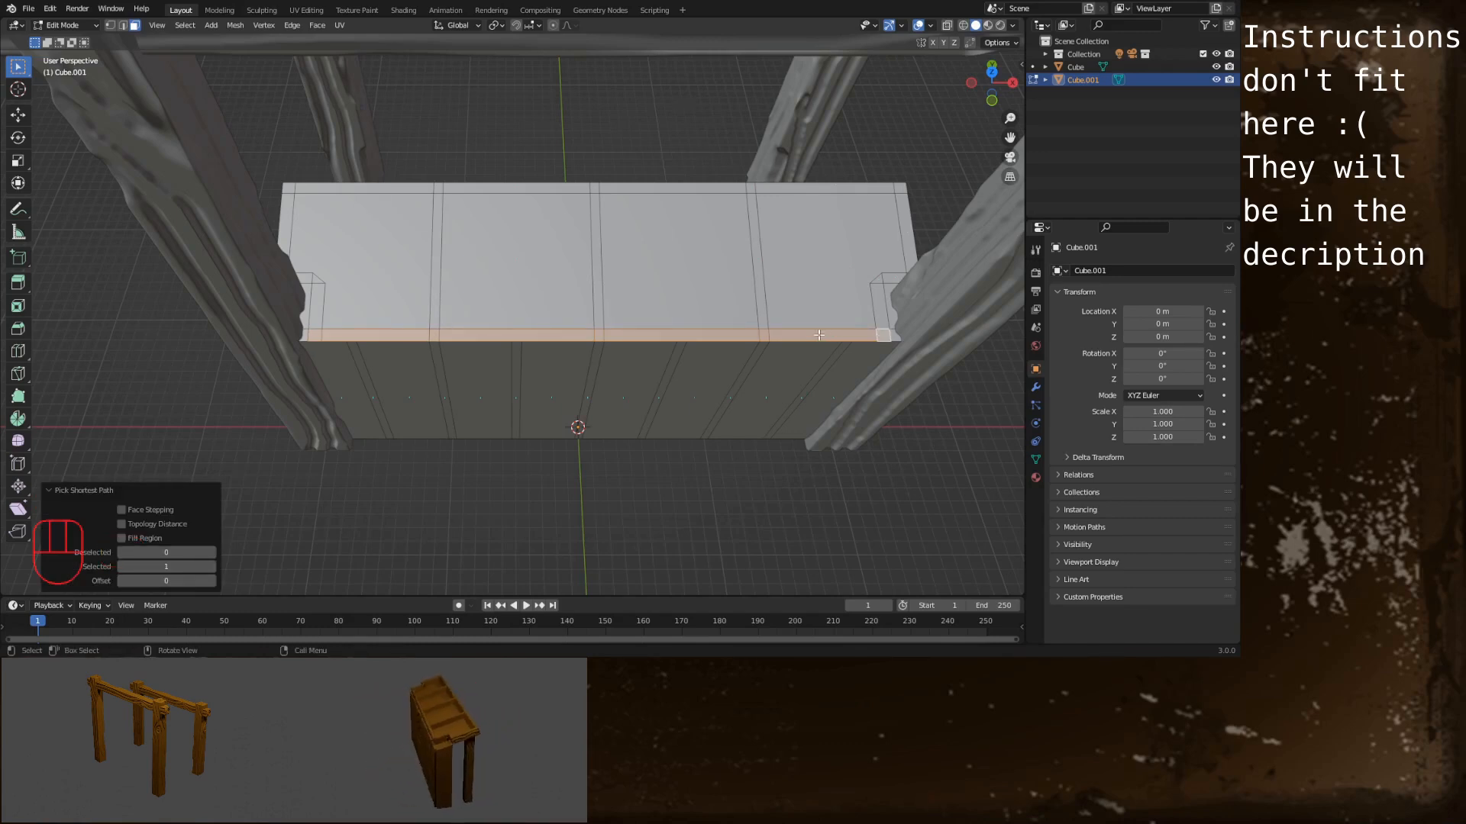
pyautogui.write('e')
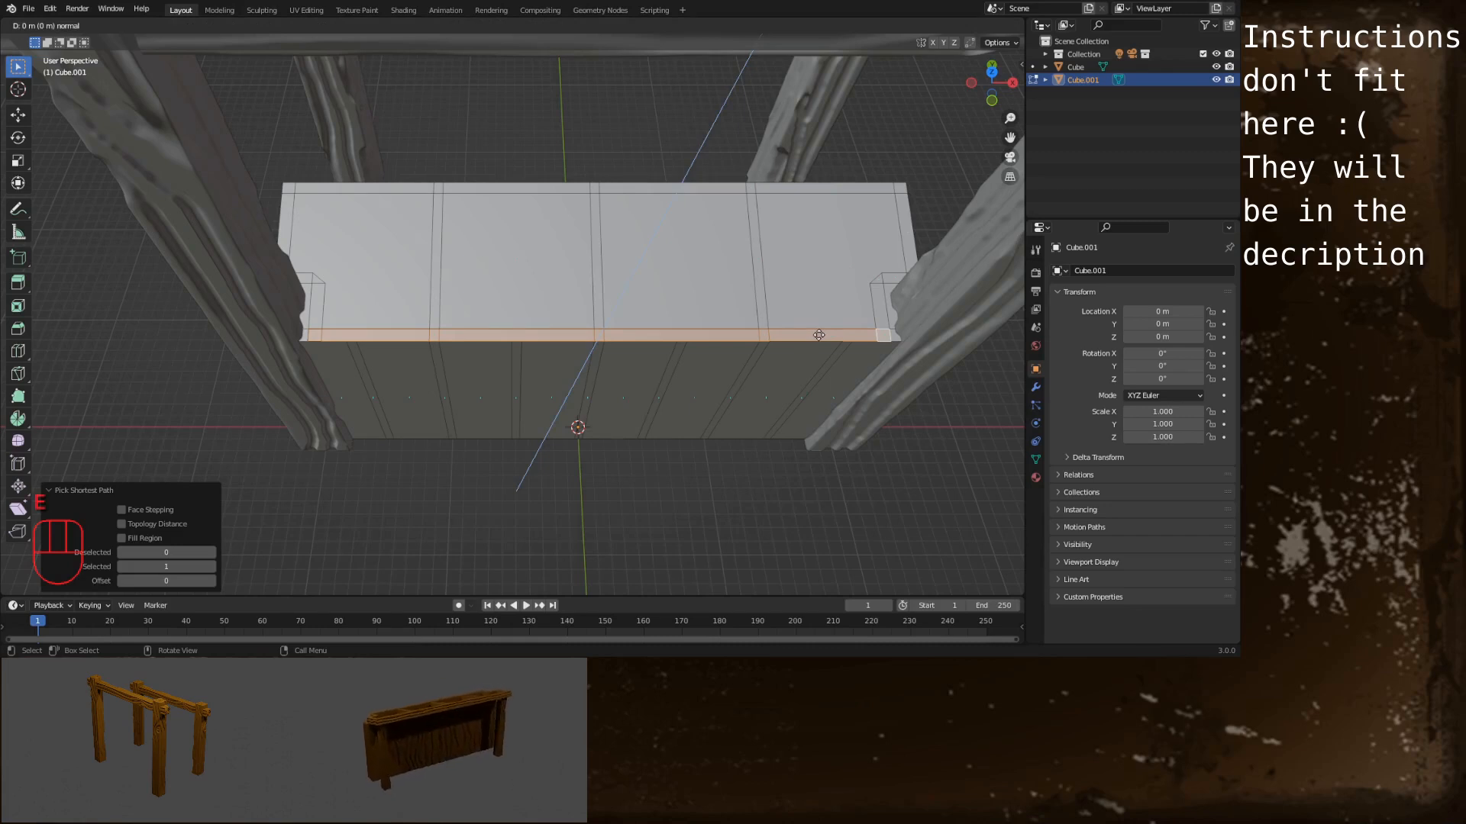
pyautogui.write('2')
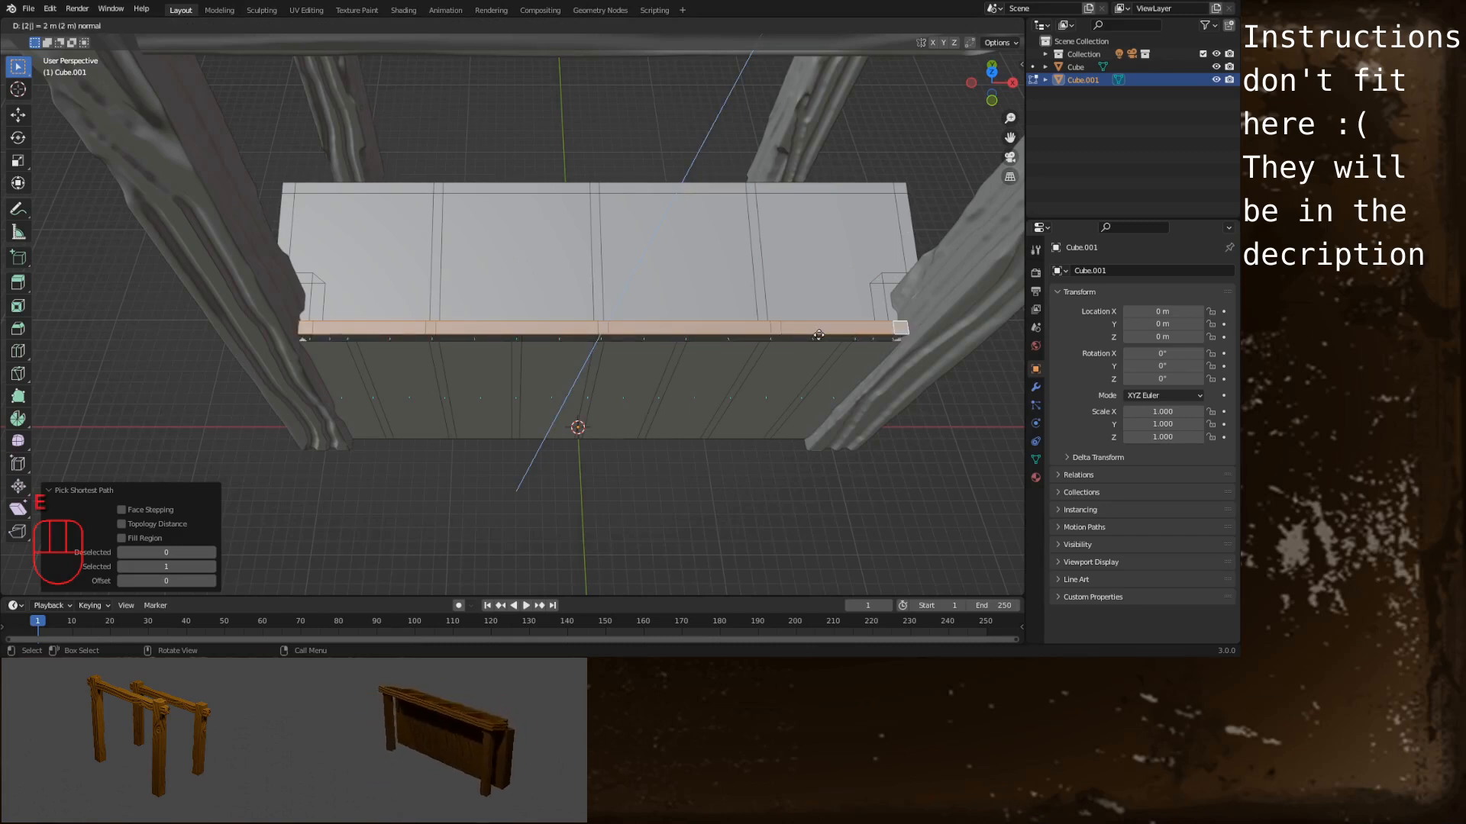
pyautogui.press('Return')
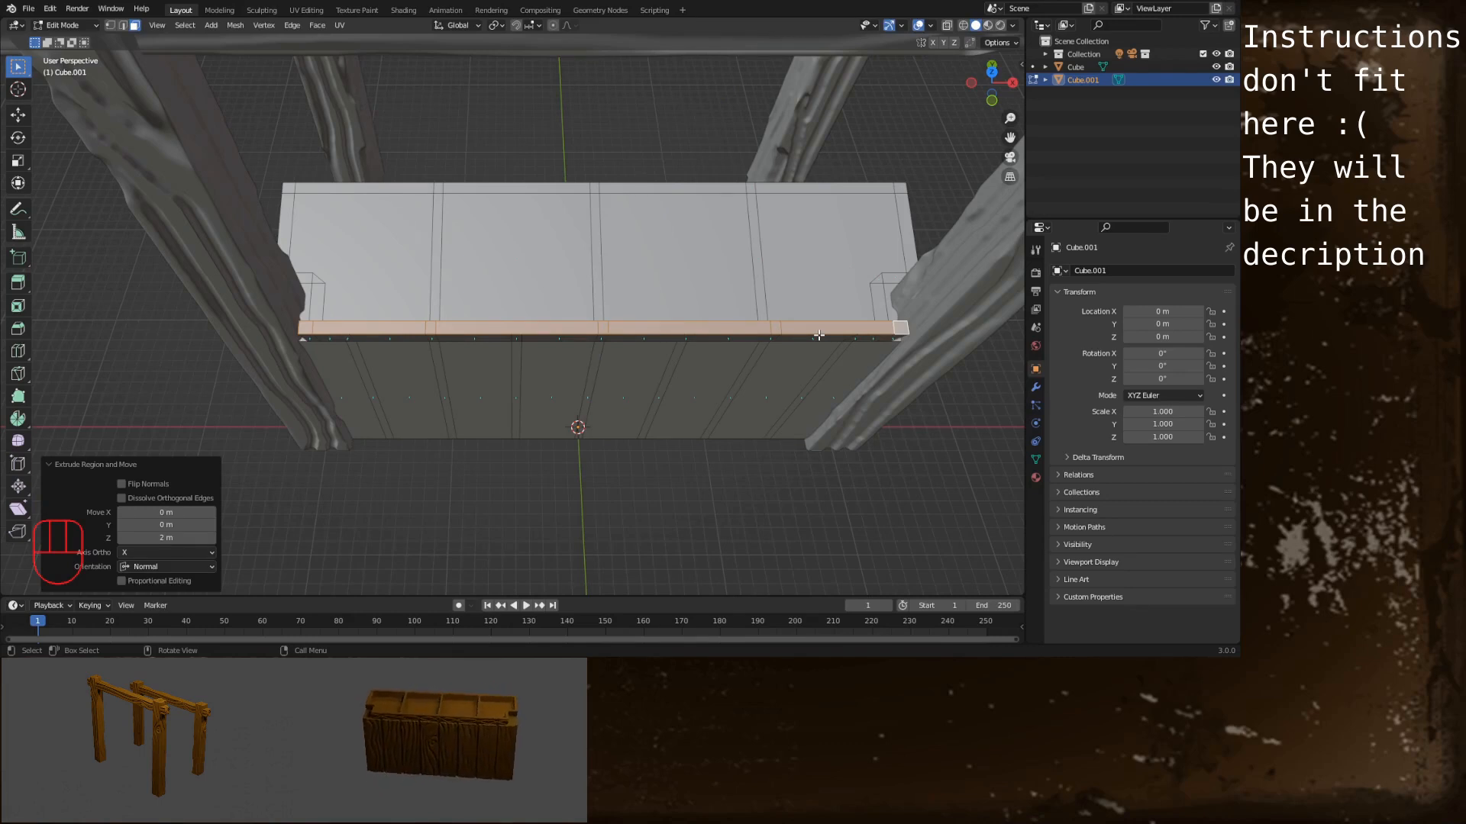
# Bevel the extruded border strip with a width of about 0.905 m and 6 segments, with Clamp Overlap enabled
pyautogui.hotkey('ctrl', 'b')
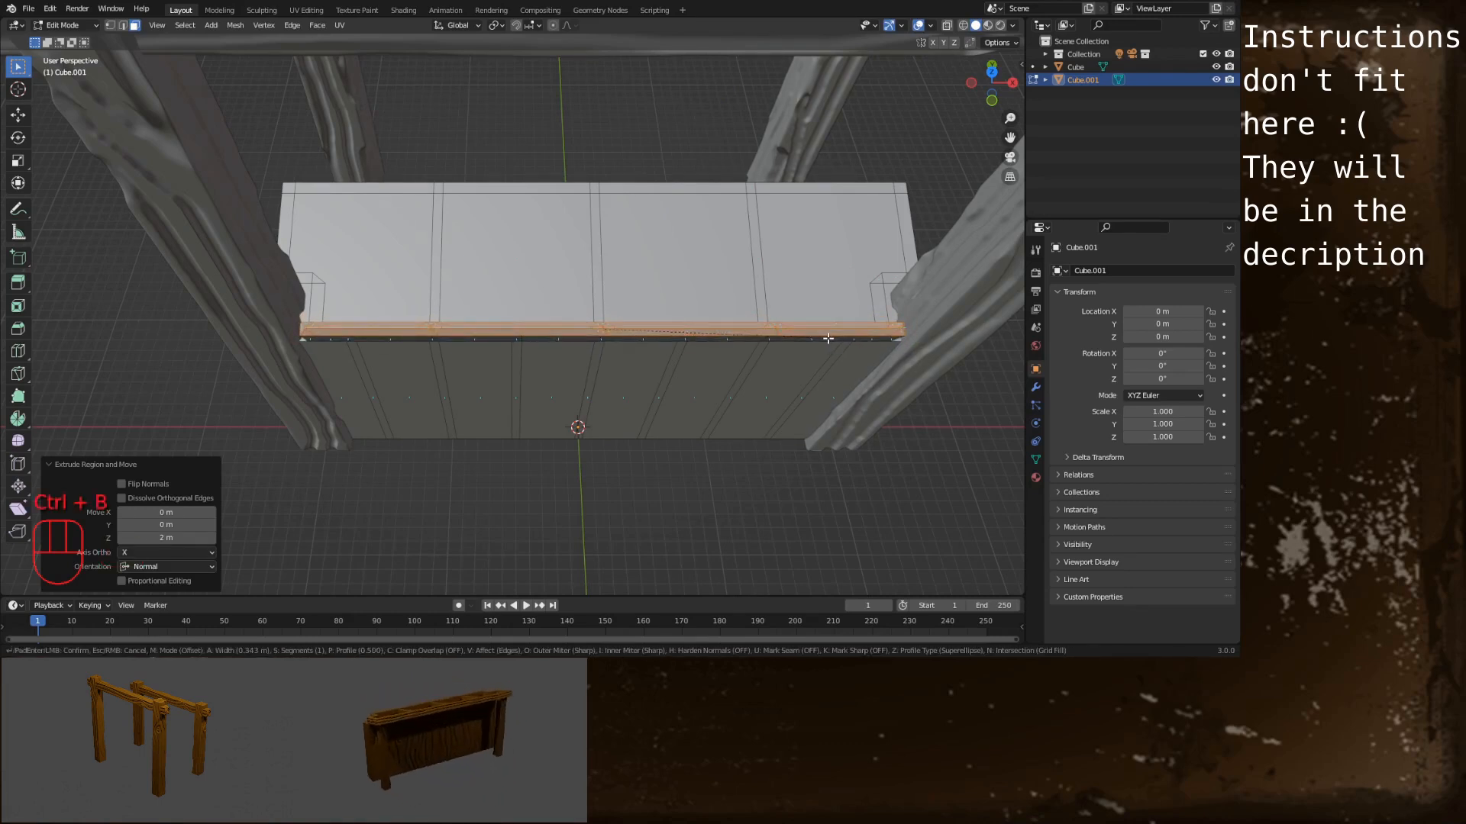
pyautogui.scroll(5, 832, 338)
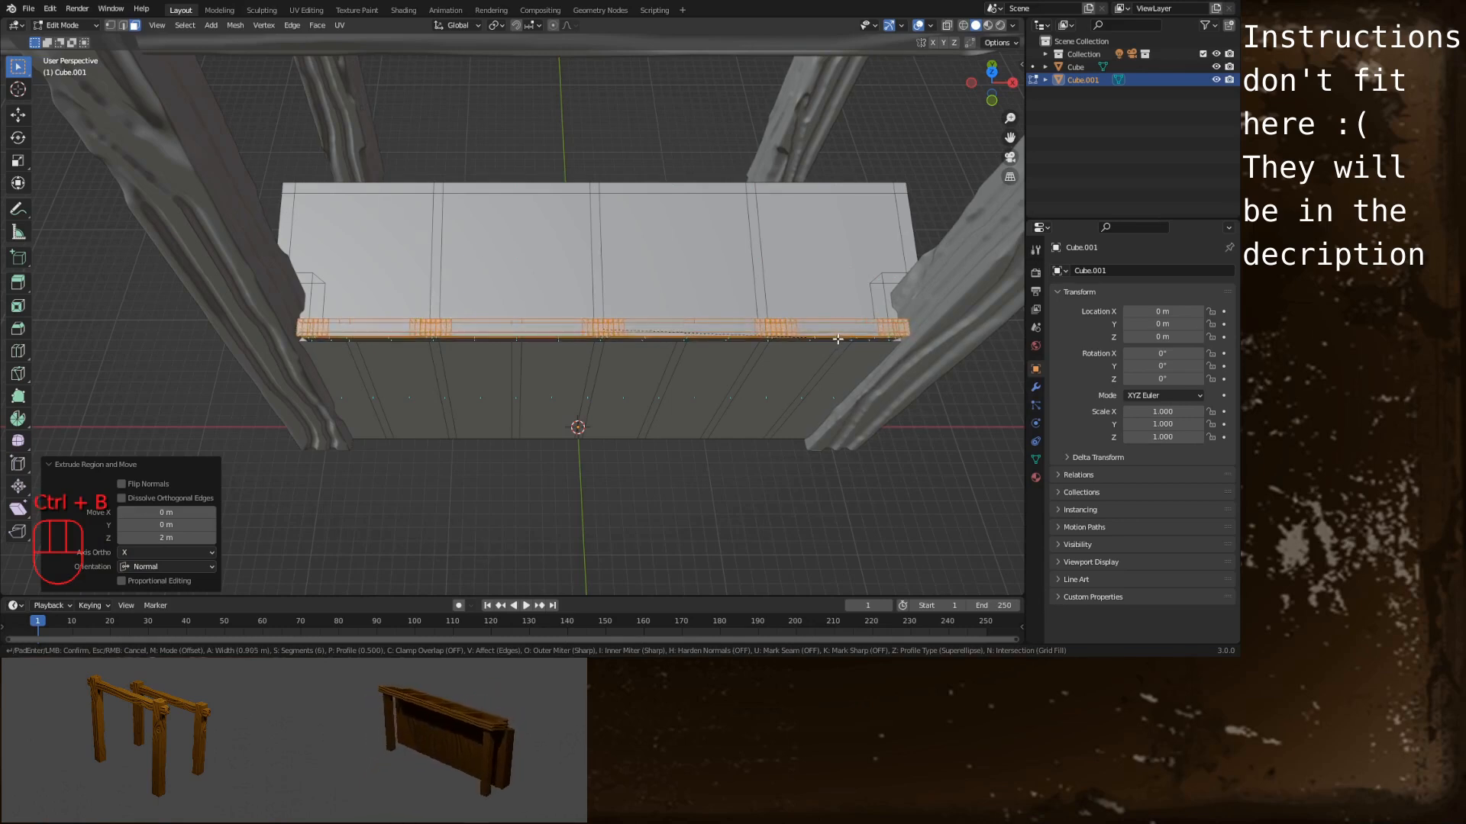
pyautogui.click(838, 338)
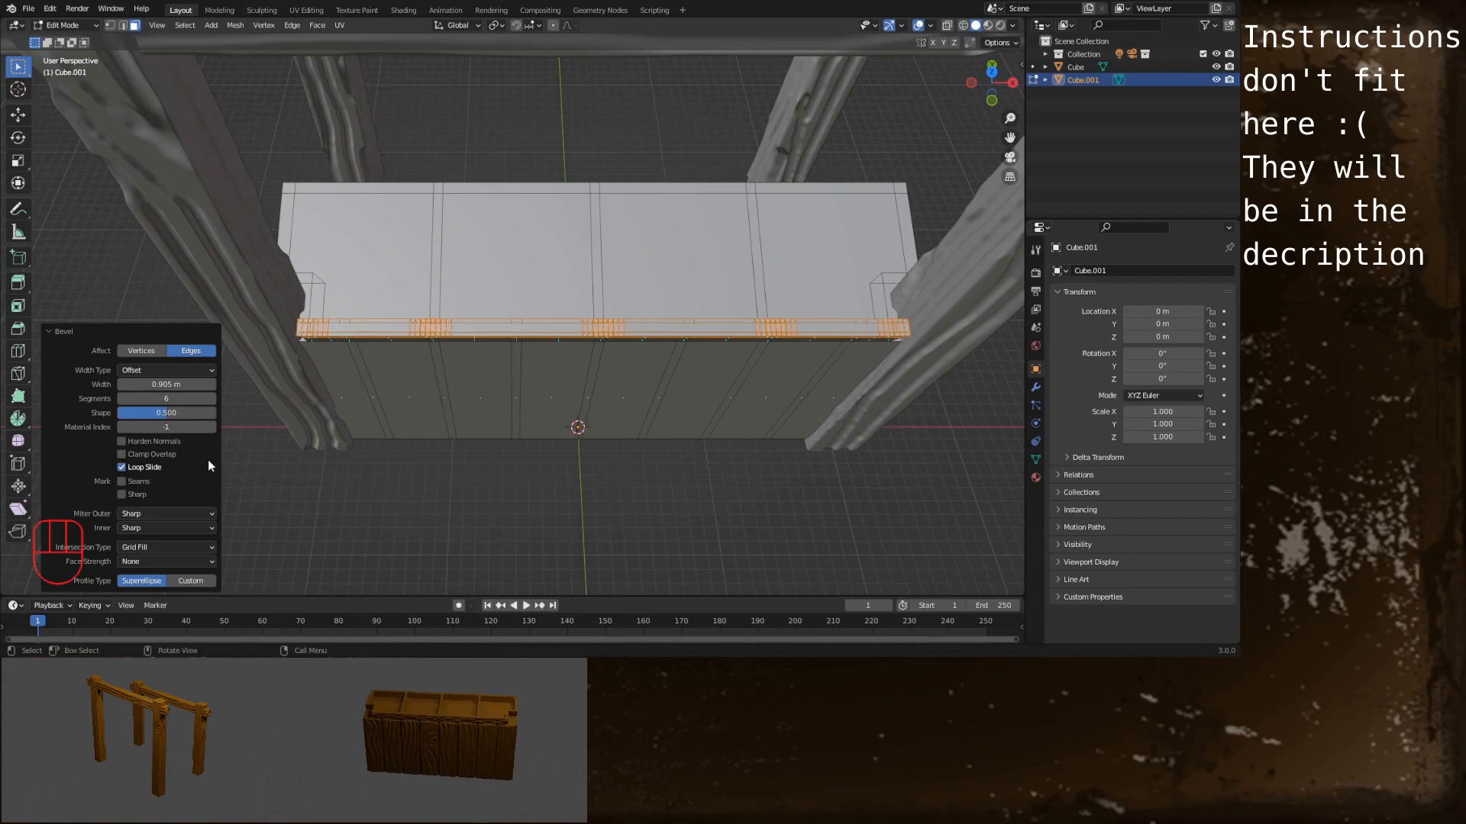
pyautogui.click(122, 455)
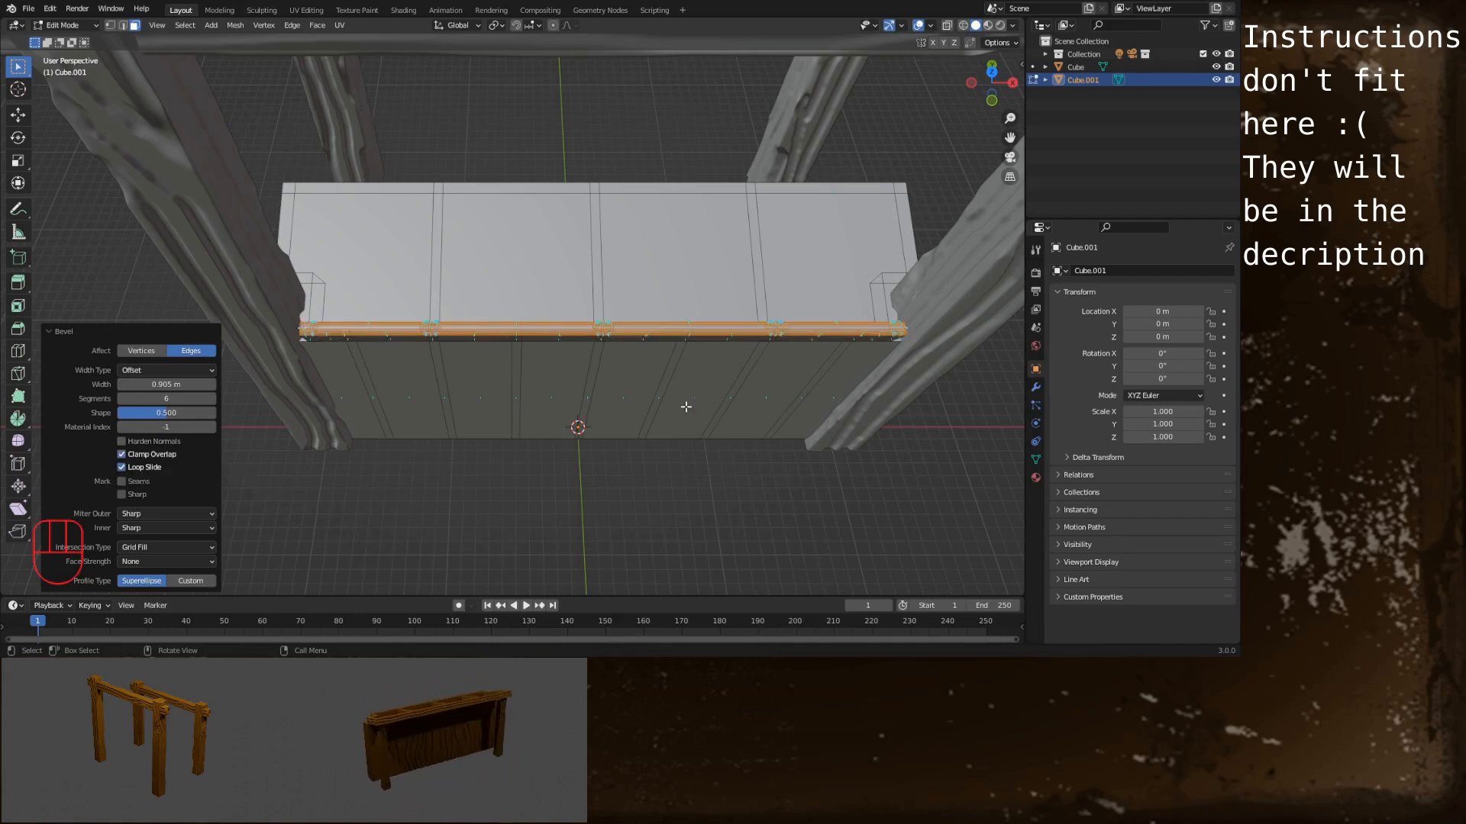
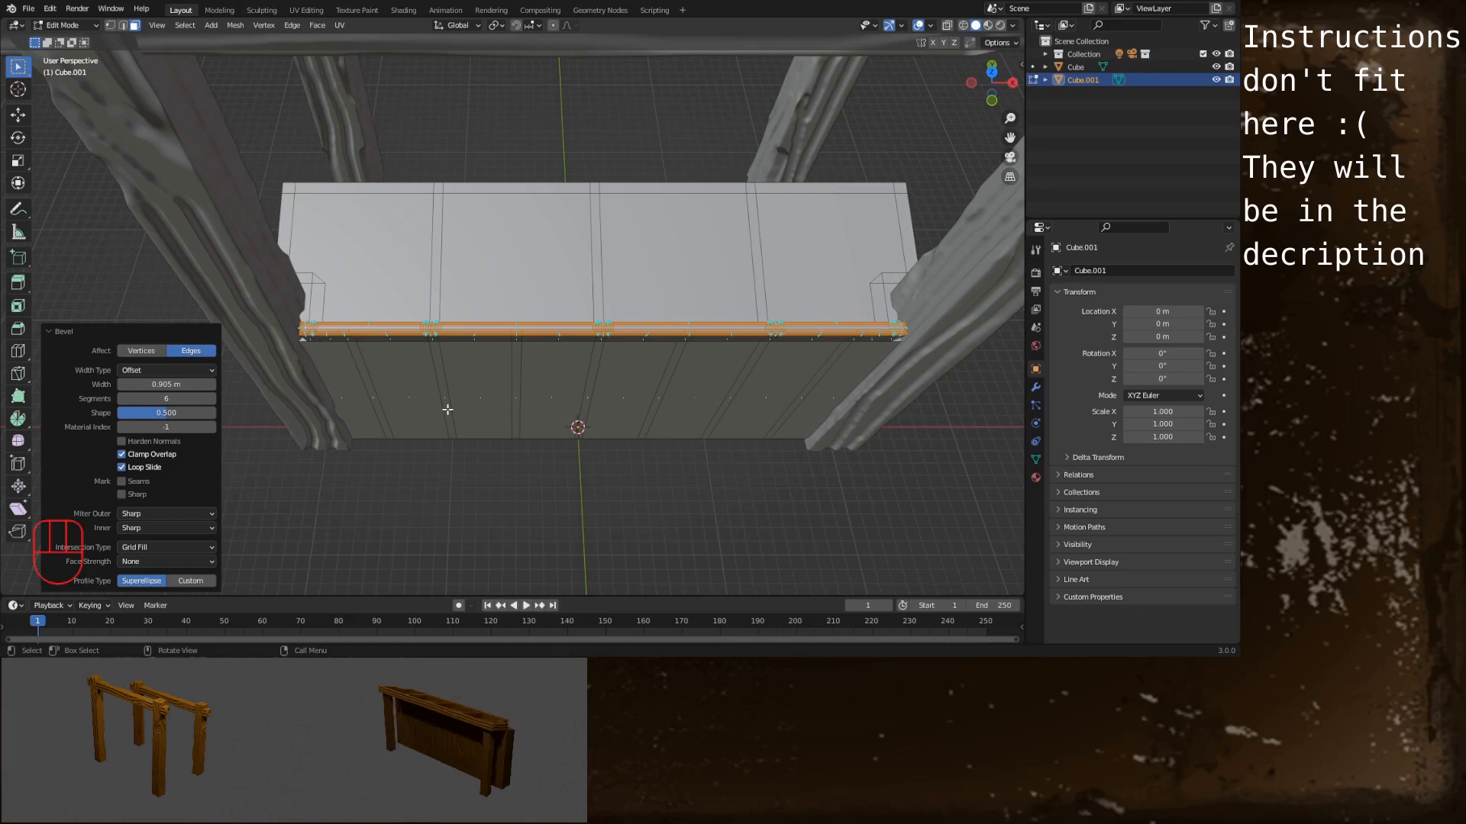
# Merge the whole mesh's vertices by distance at 0.0001 m and clear the selection
pyautogui.press('a')
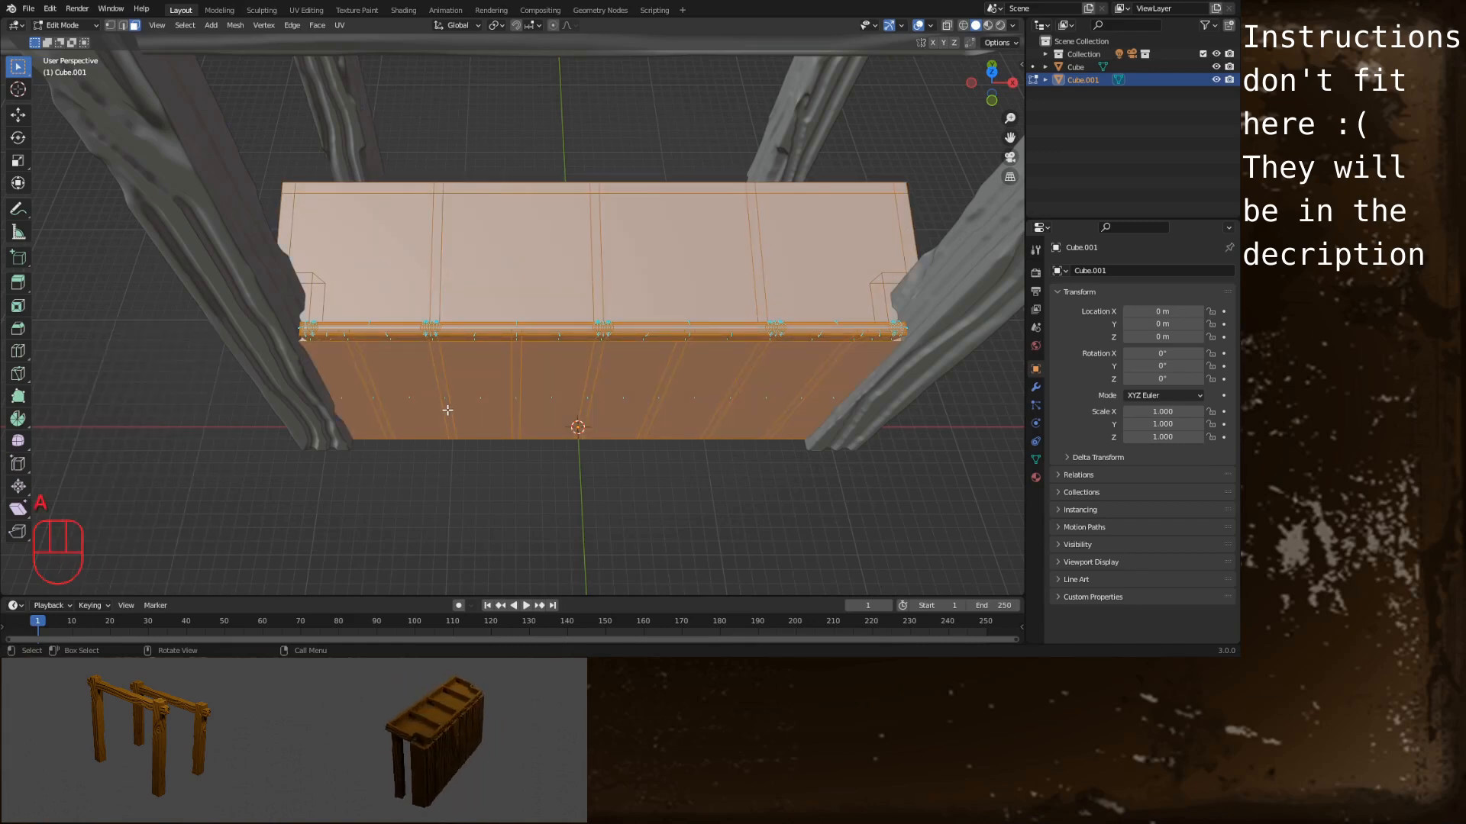
pyautogui.press('m')
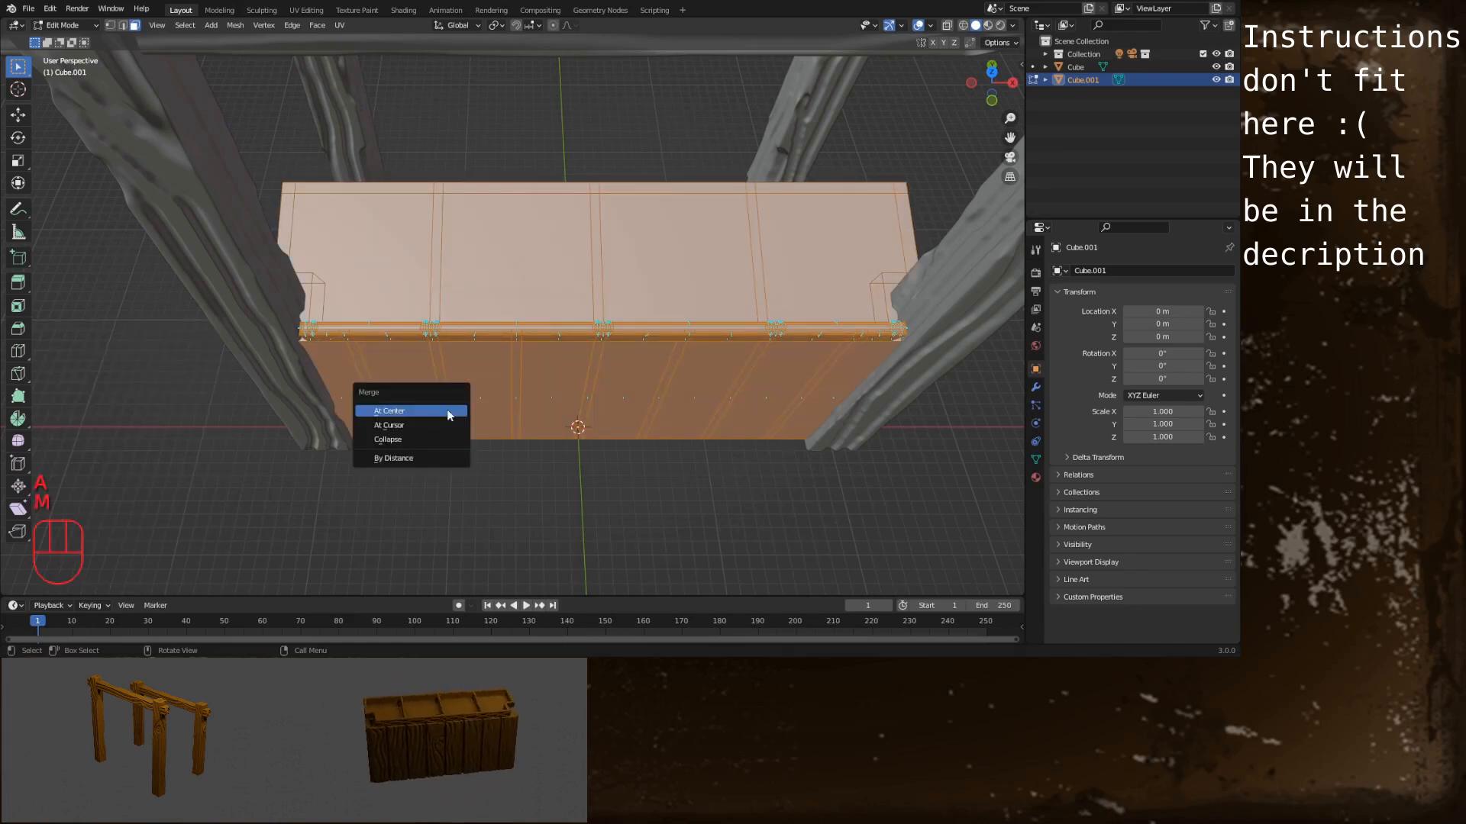
pyautogui.click(415, 460)
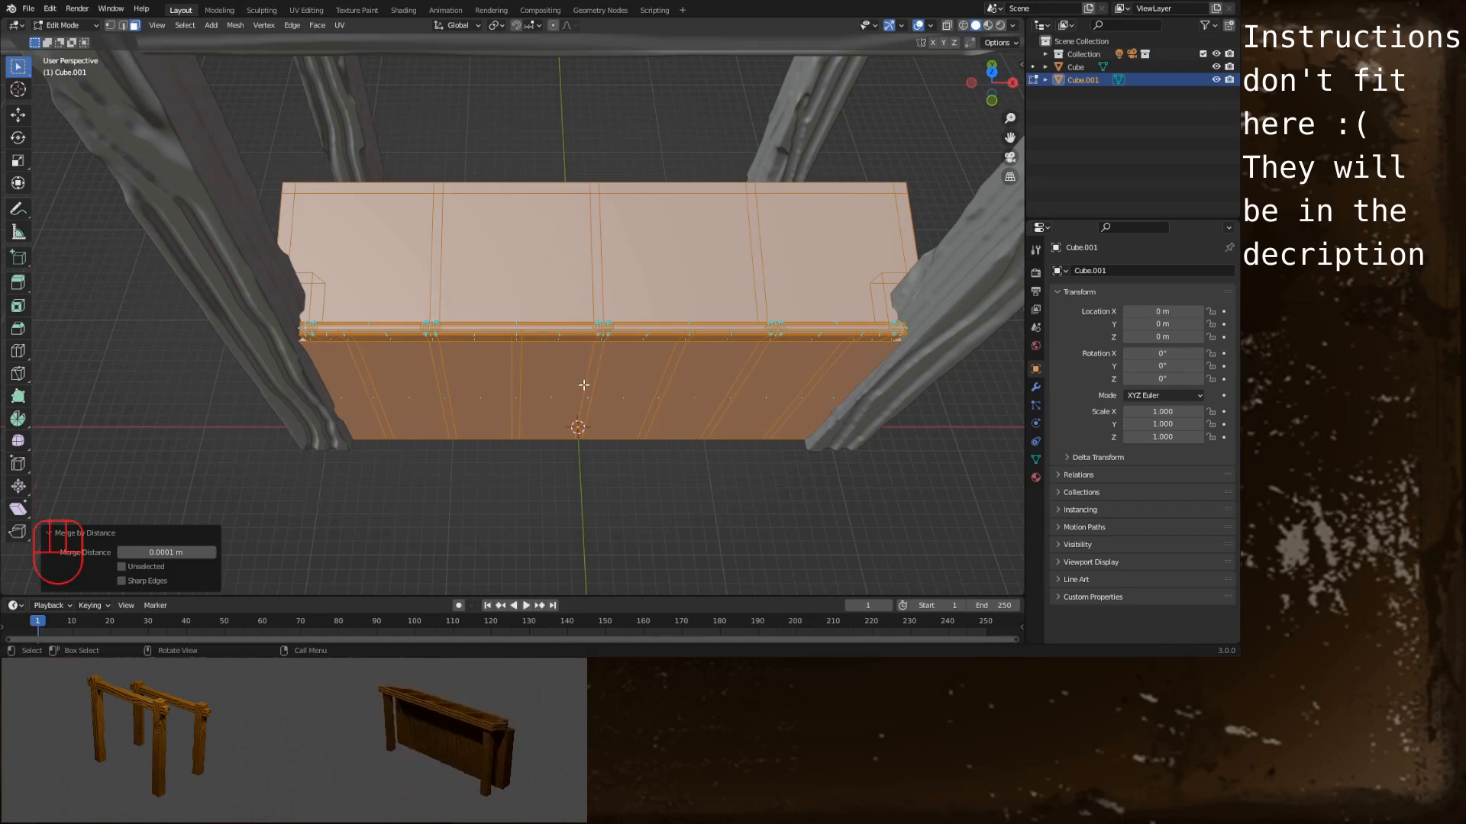
pyautogui.click(131, 405)
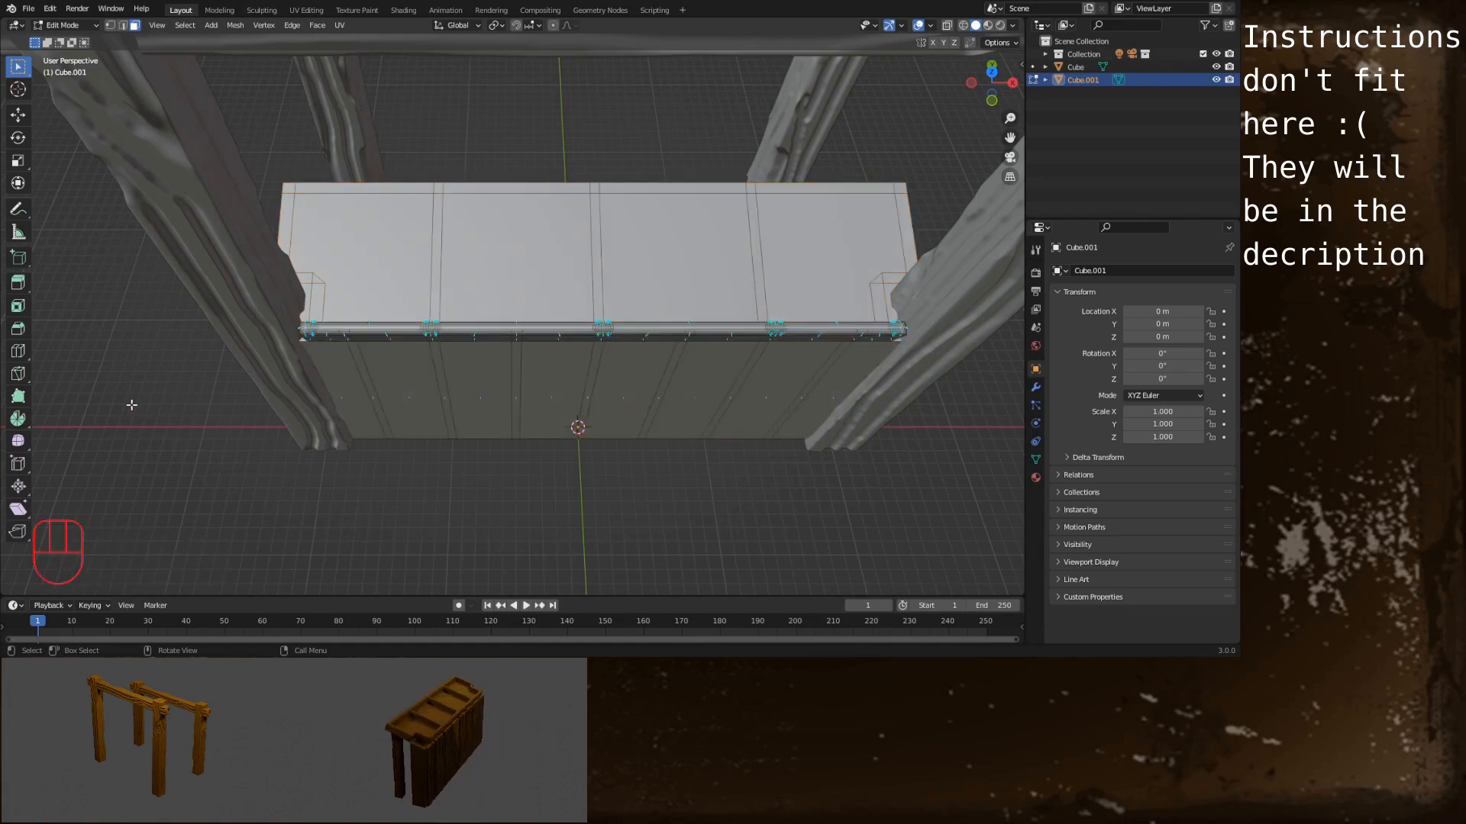
# Extrude the seven narrow strip faces on the box's plank wall facing the view inward by -0.2 m
pyautogui.click(368, 383)
pyautogui.keyDown('shift'); pyautogui.click(441, 382); pyautogui.keyUp('shift')
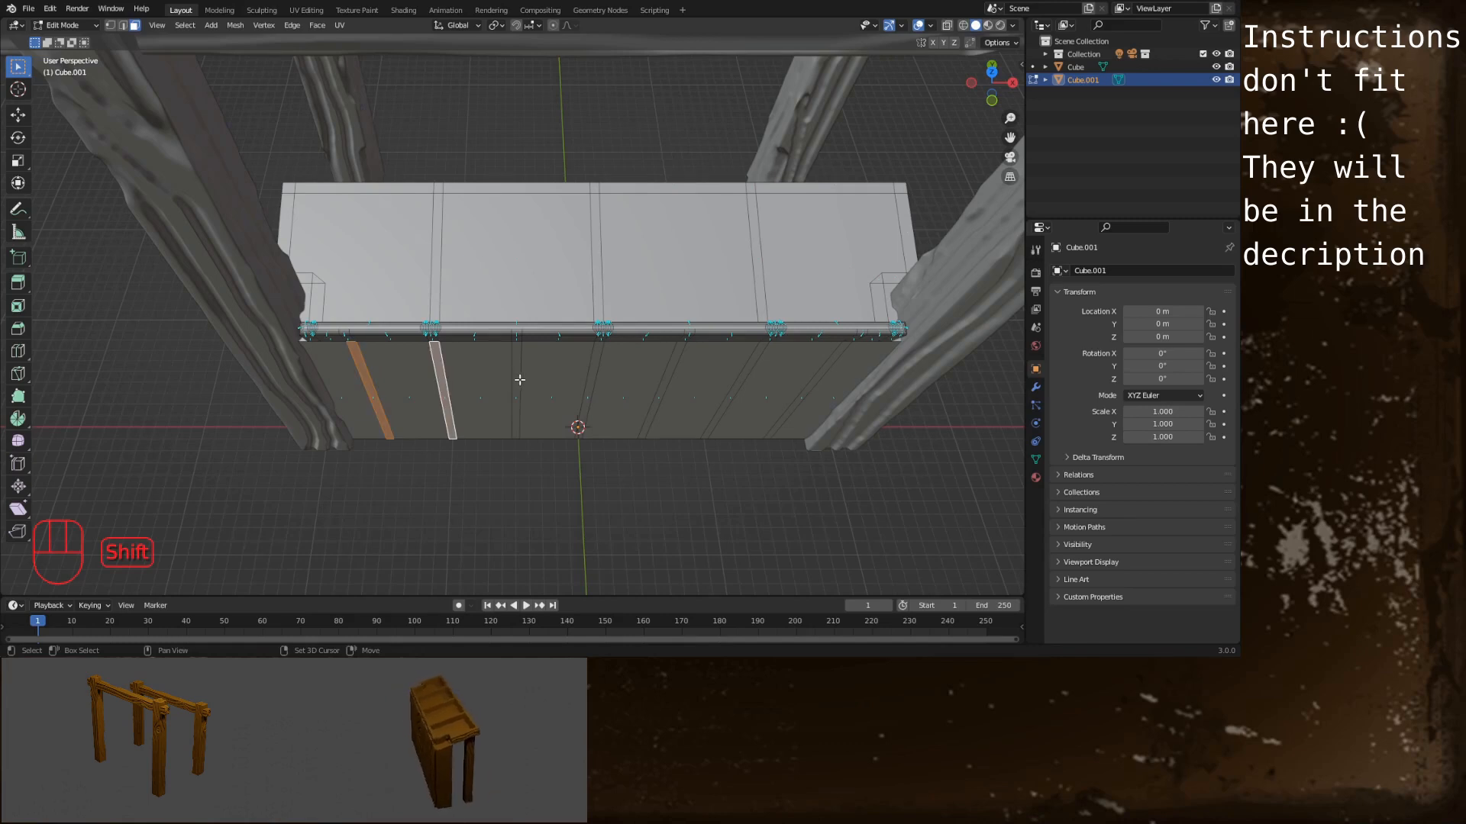
pyautogui.keyDown('shift'); pyautogui.click(521, 379); pyautogui.keyUp('shift')
pyautogui.keyDown('shift'); pyautogui.click(588, 377); pyautogui.keyUp('shift')
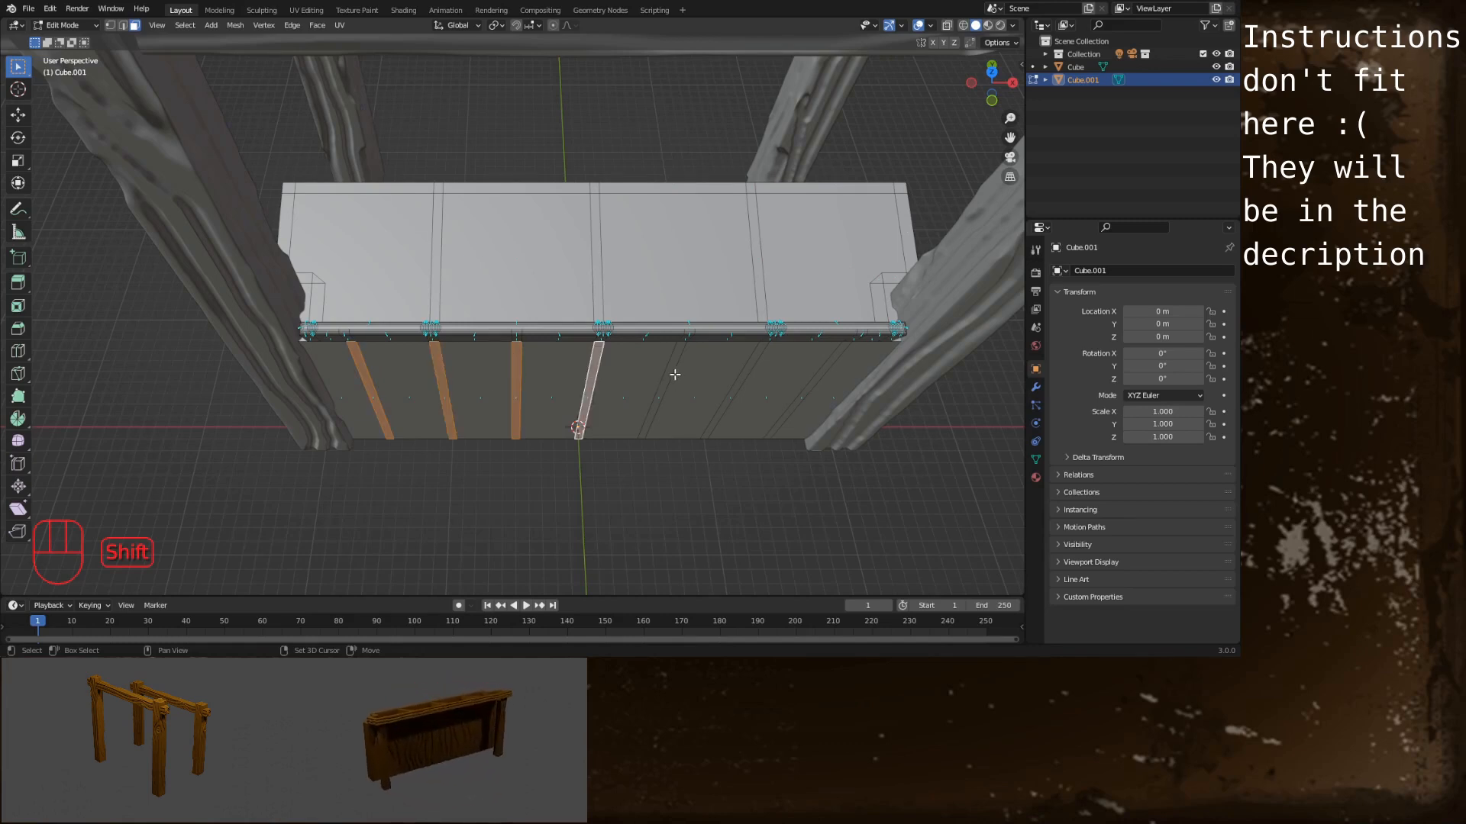
pyautogui.keyDown('shift'); pyautogui.click(670, 374); pyautogui.keyUp('shift')
pyautogui.keyDown('shift'); pyautogui.click(745, 376); pyautogui.keyUp('shift')
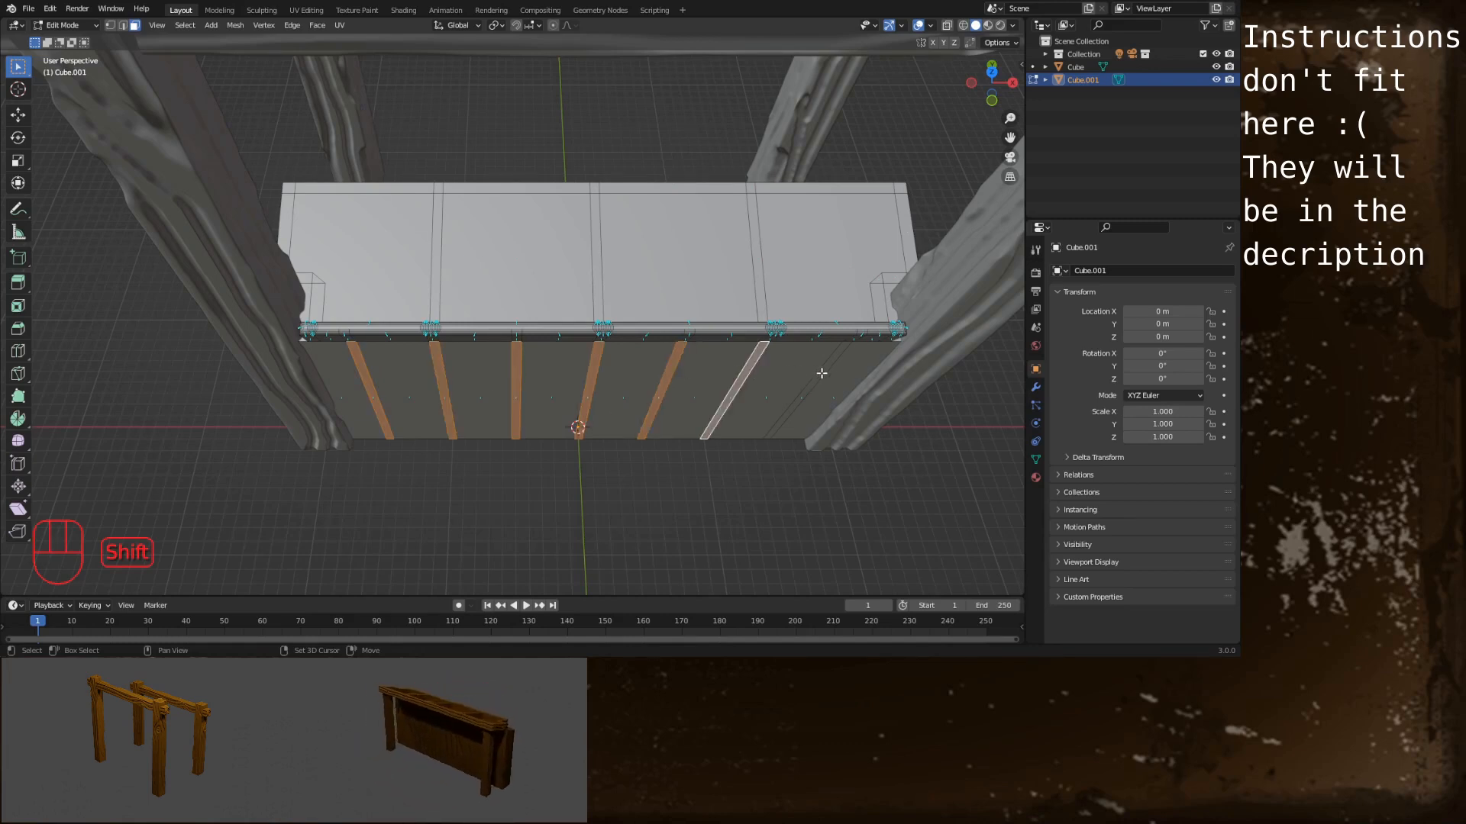
pyautogui.keyDown('shift'); pyautogui.click(817, 377); pyautogui.keyUp('shift')
pyautogui.press('e')
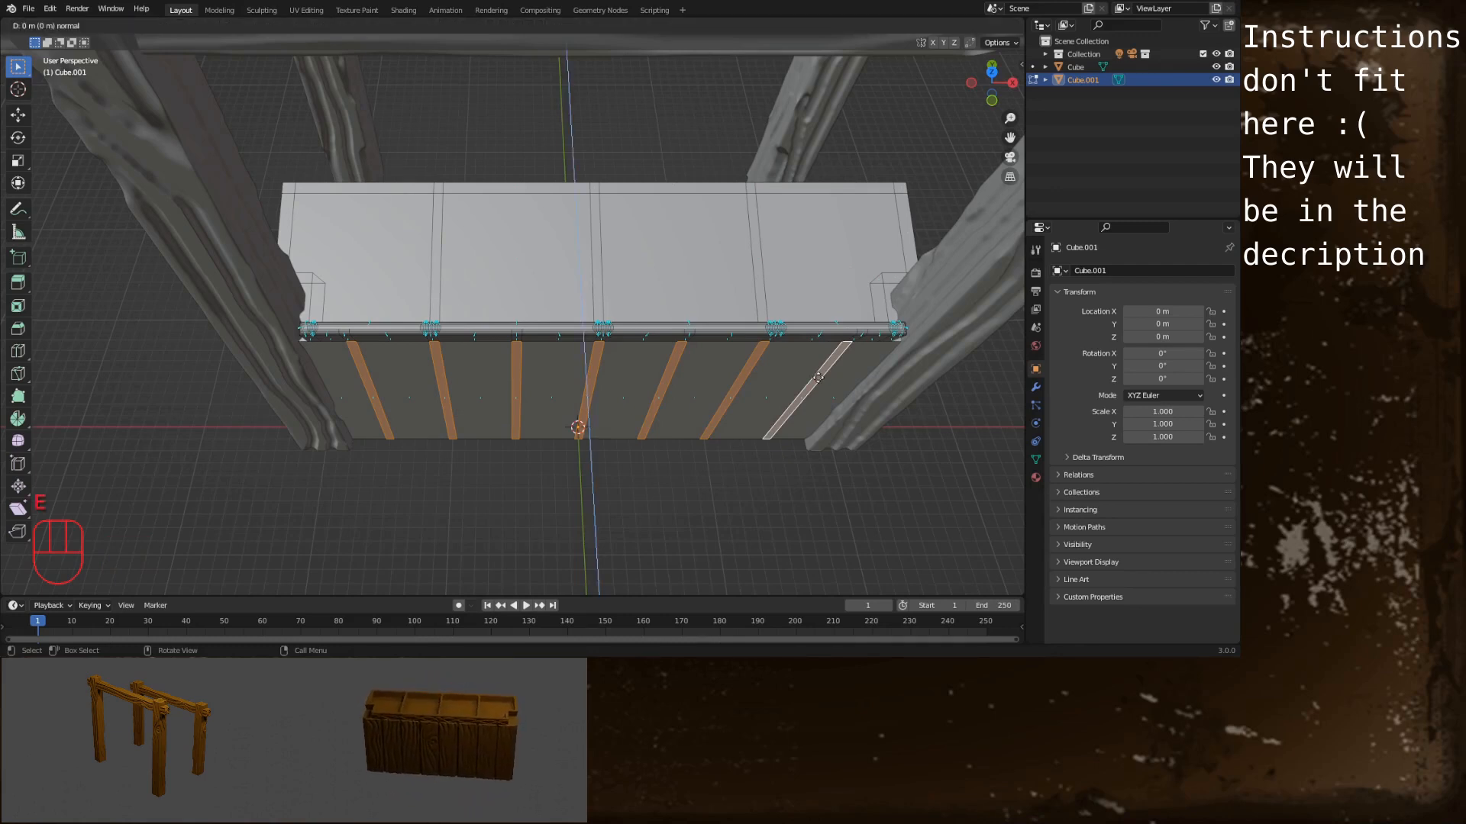
pyautogui.write('-.2')
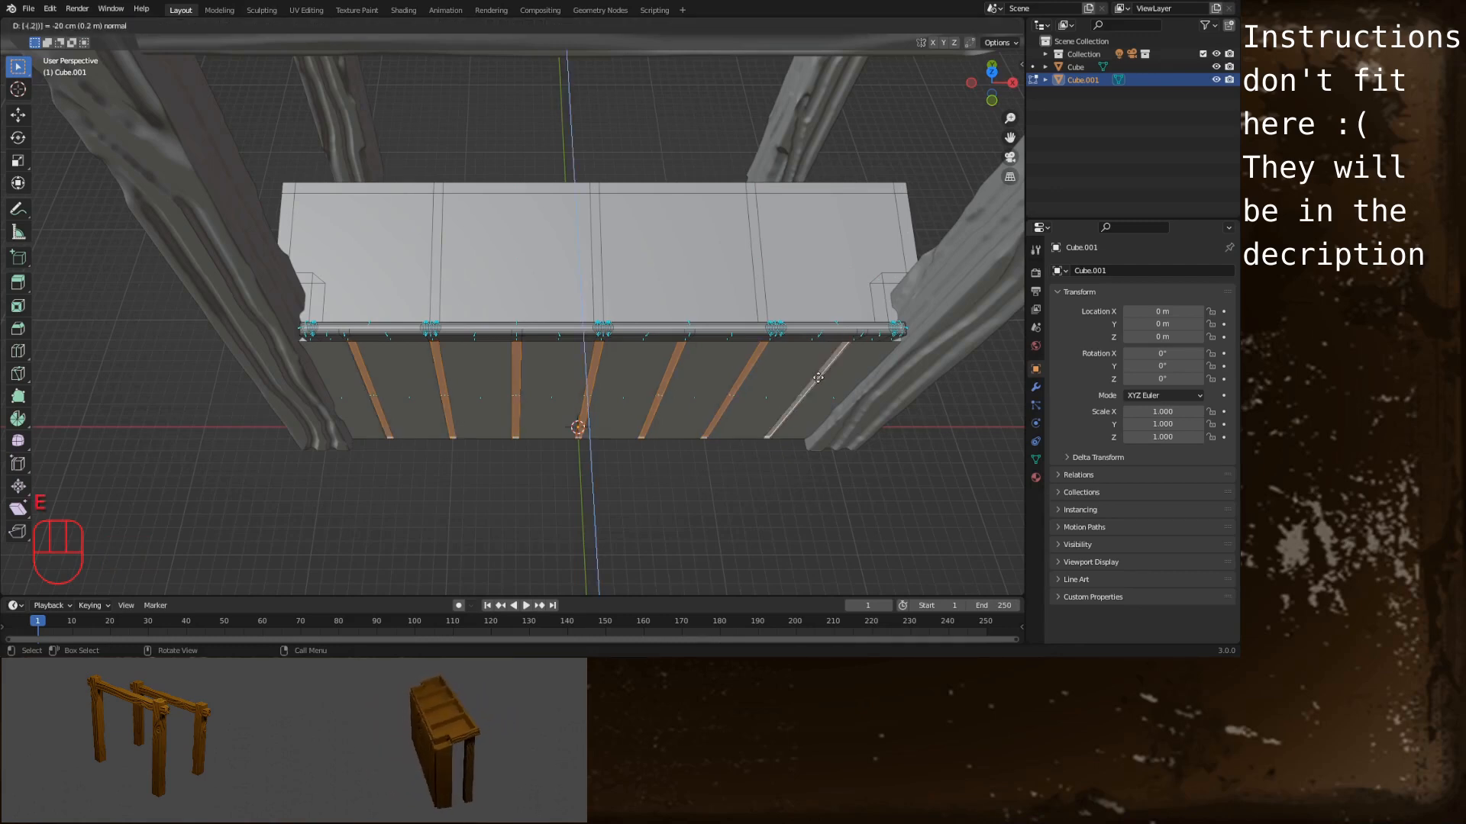
pyautogui.press('Return')
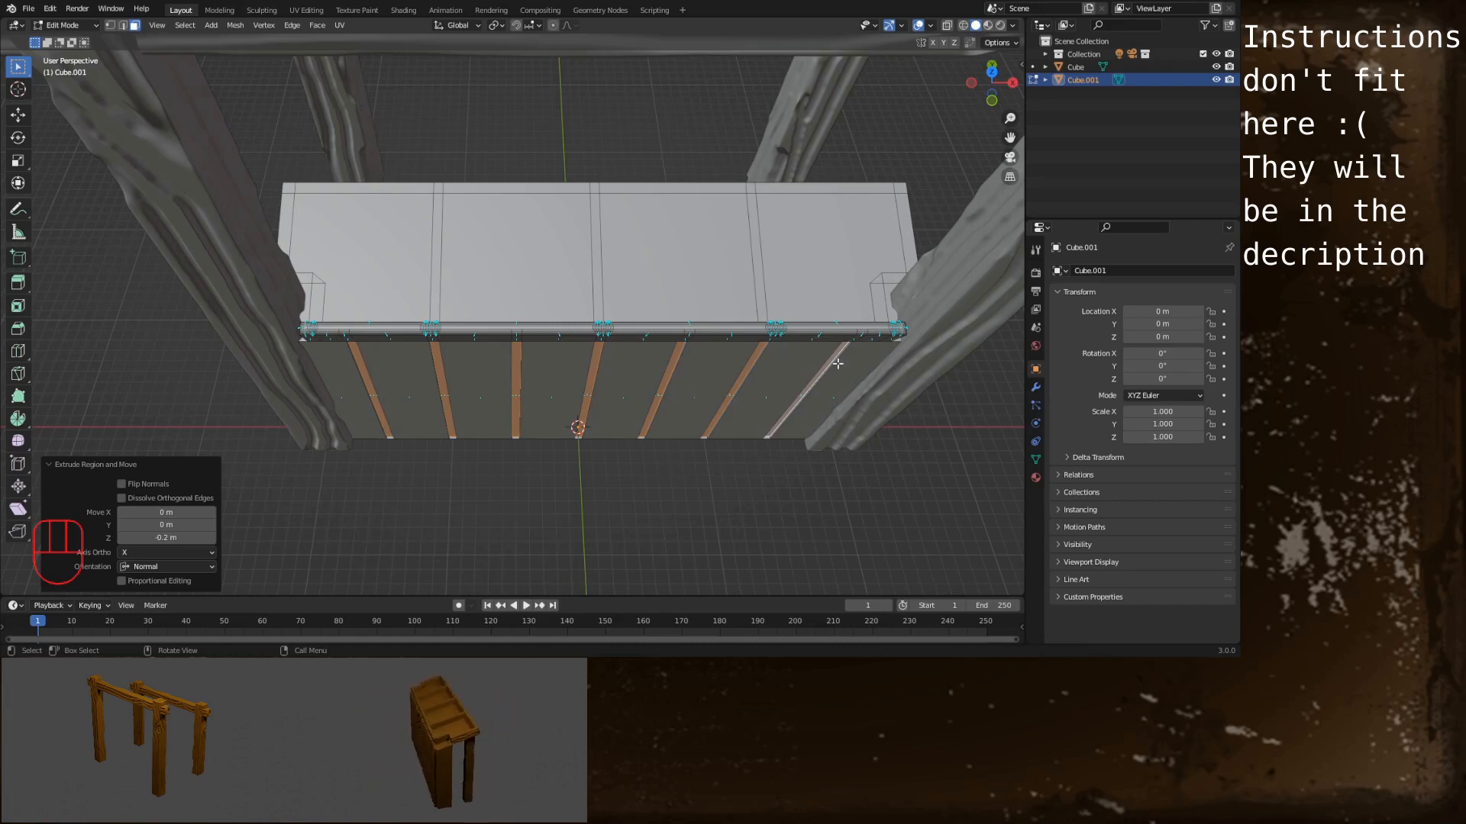
# Bevel the seven recessed strips with 6 segments and clamped overlap, and merge the whole mesh's vertices by distance at 0.0001 m
pyautogui.hotkey('ctrl', 'b')
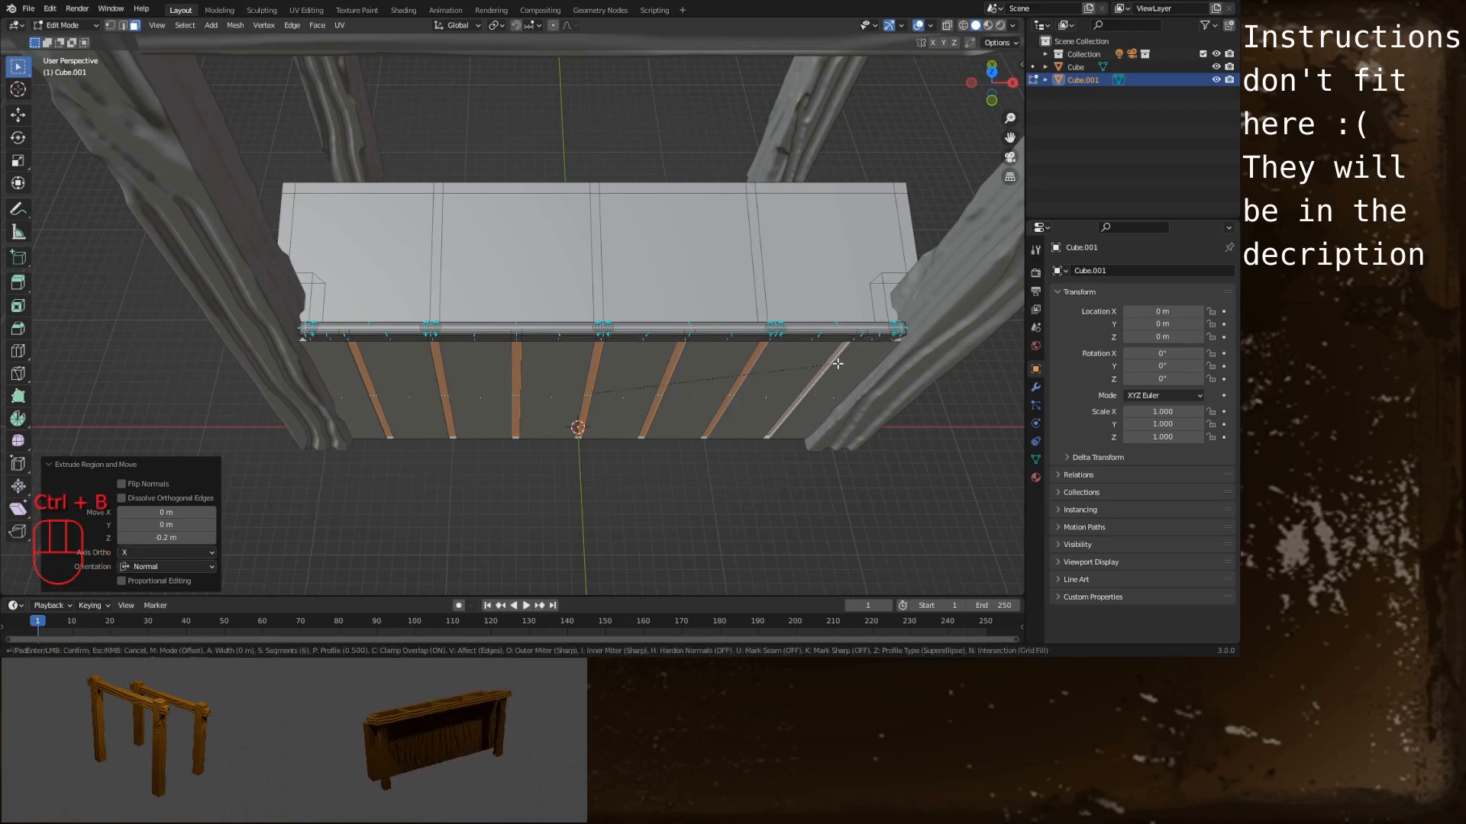
pyautogui.click(957, 355)
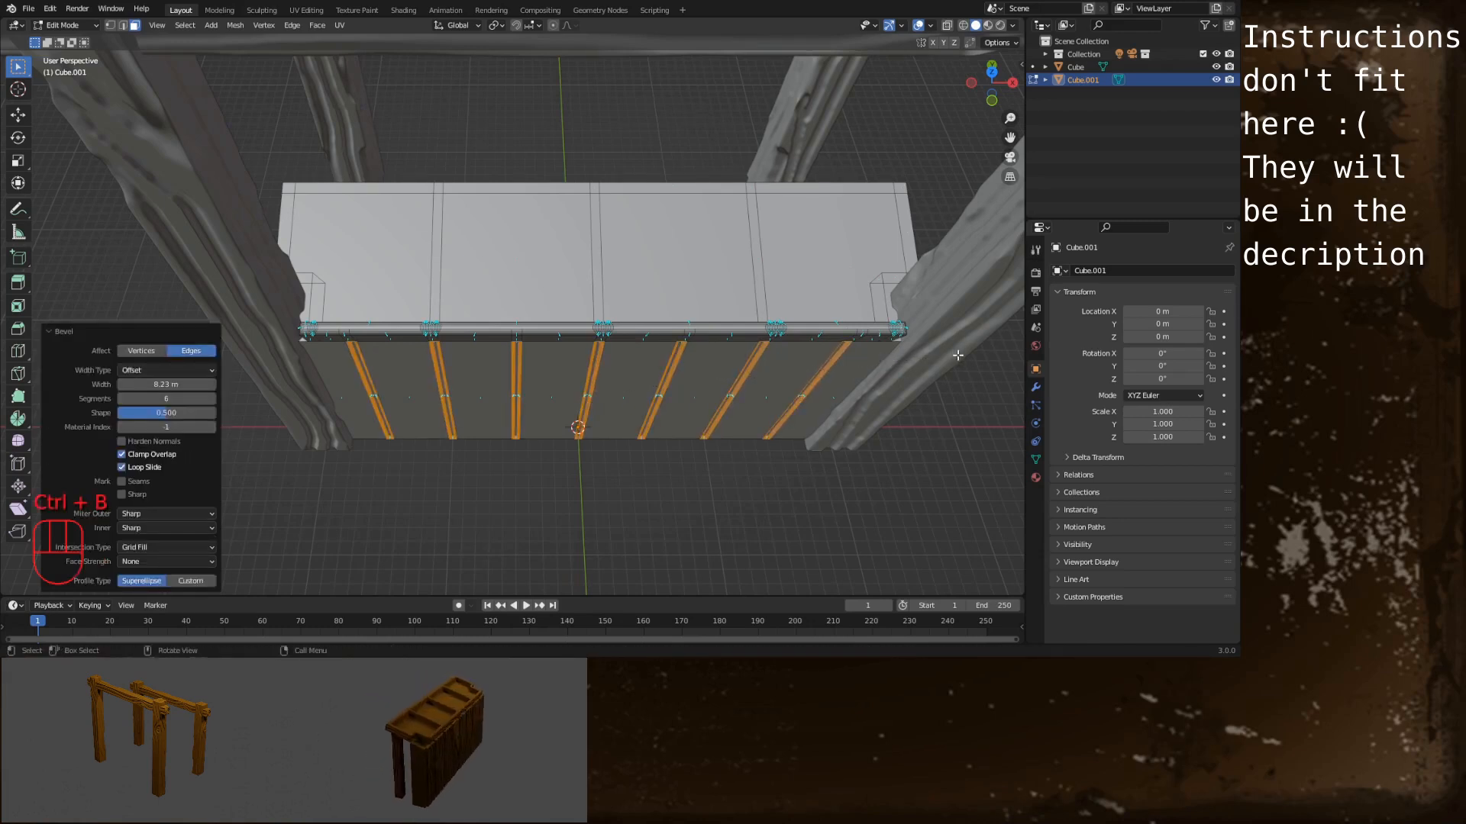
pyautogui.press('a')
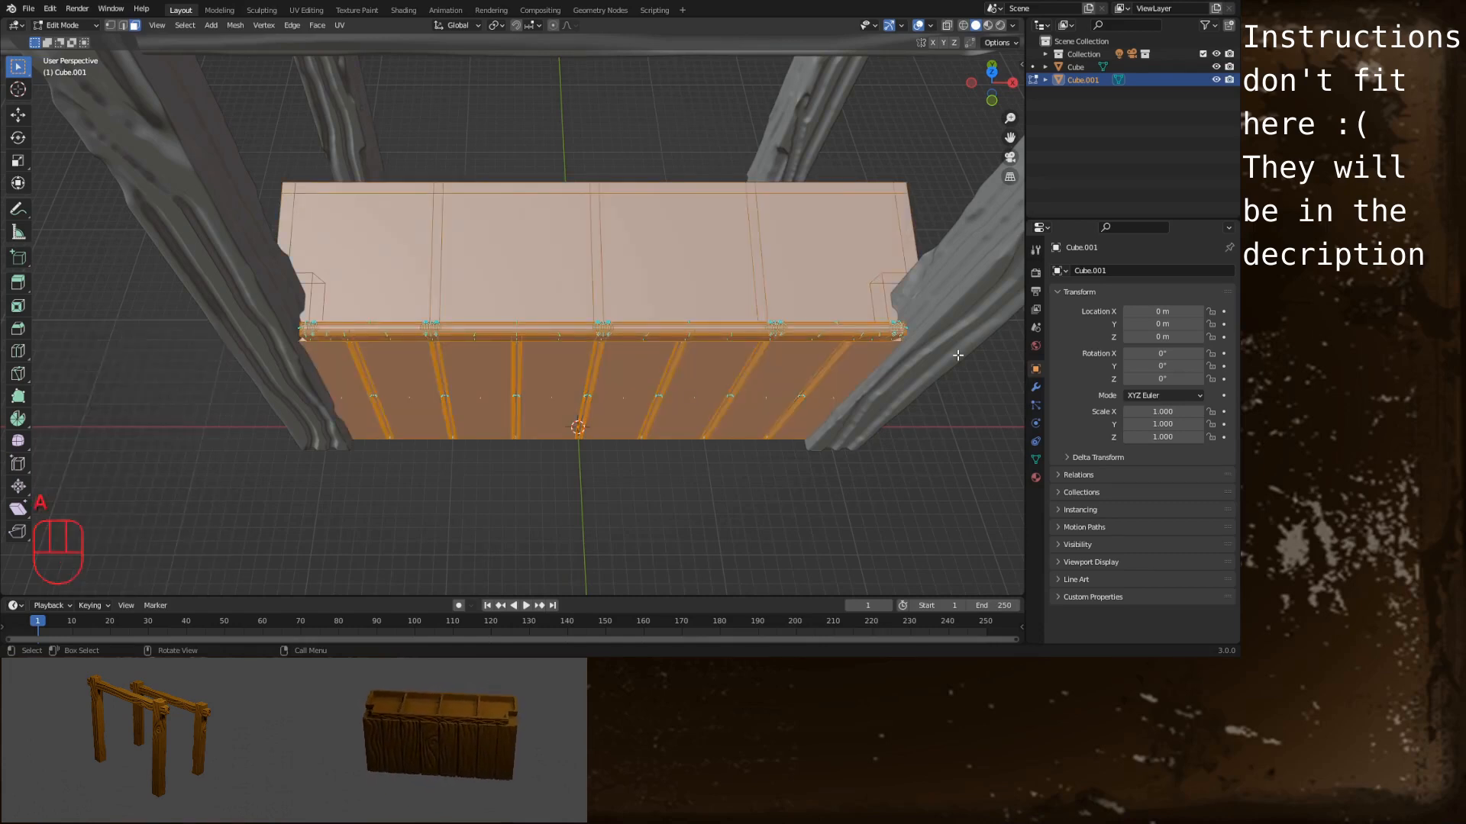
pyautogui.press('m')
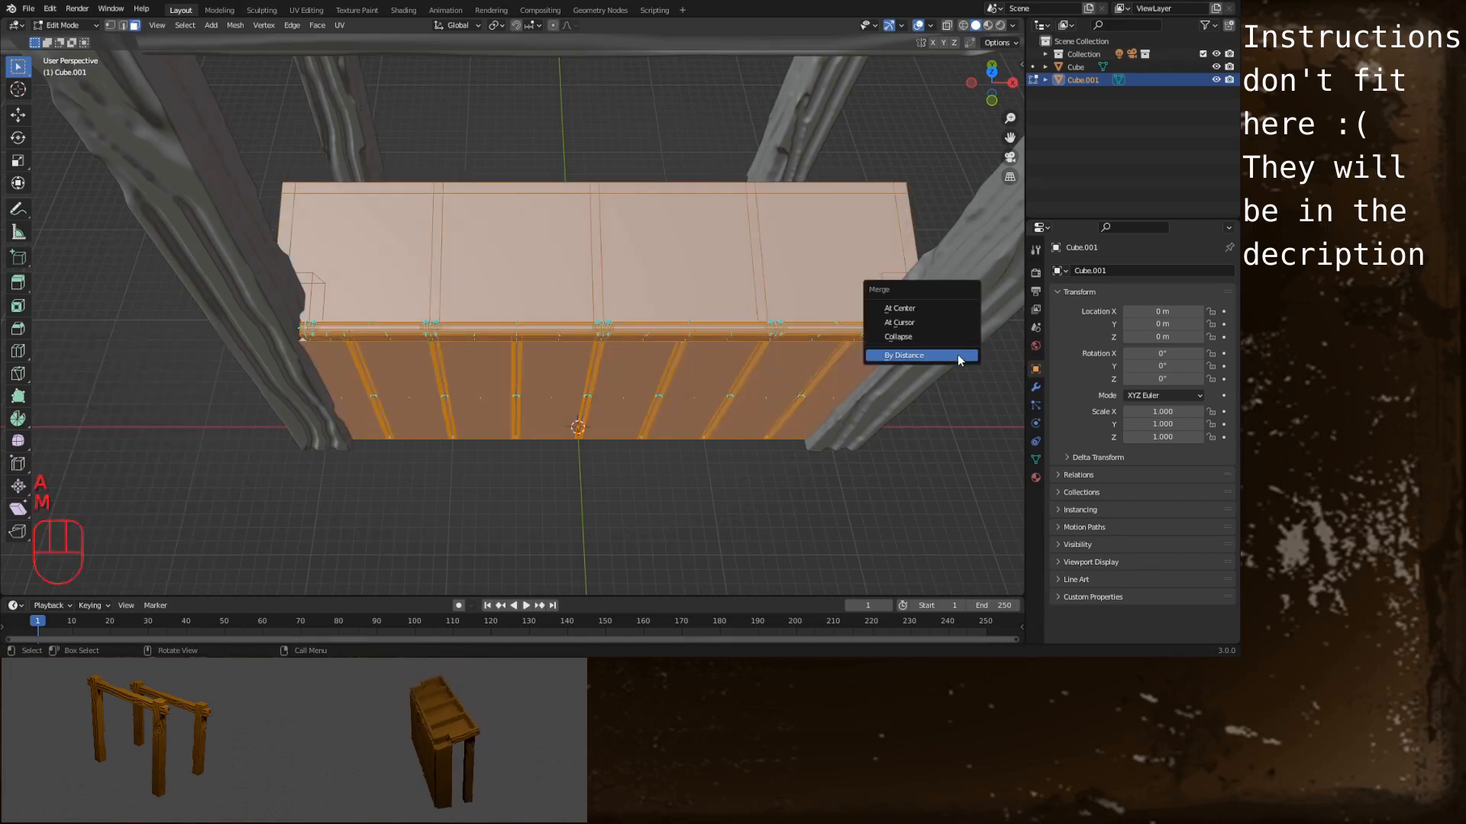
pyautogui.click(957, 354)
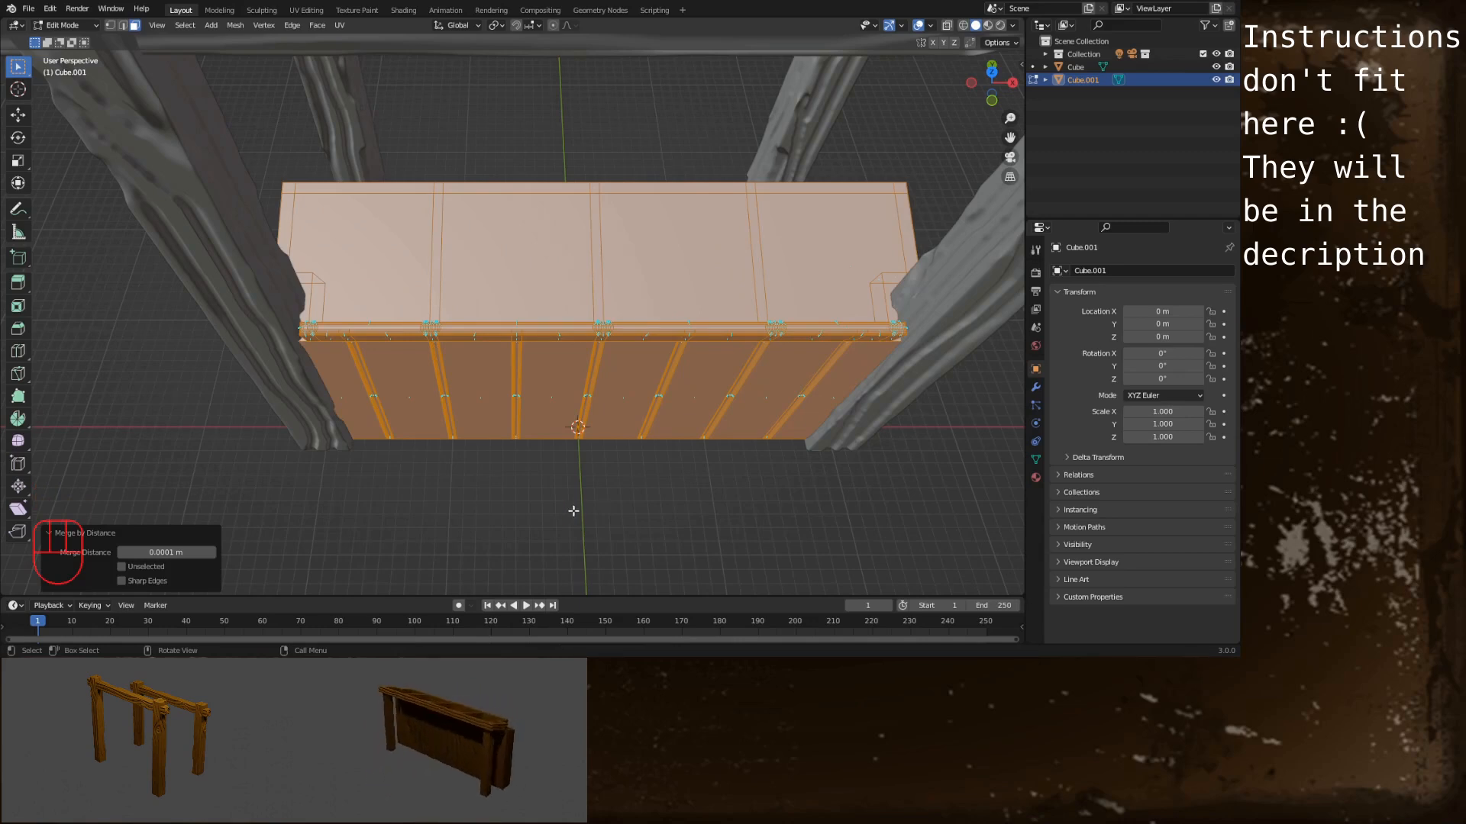
pyautogui.click(574, 511)
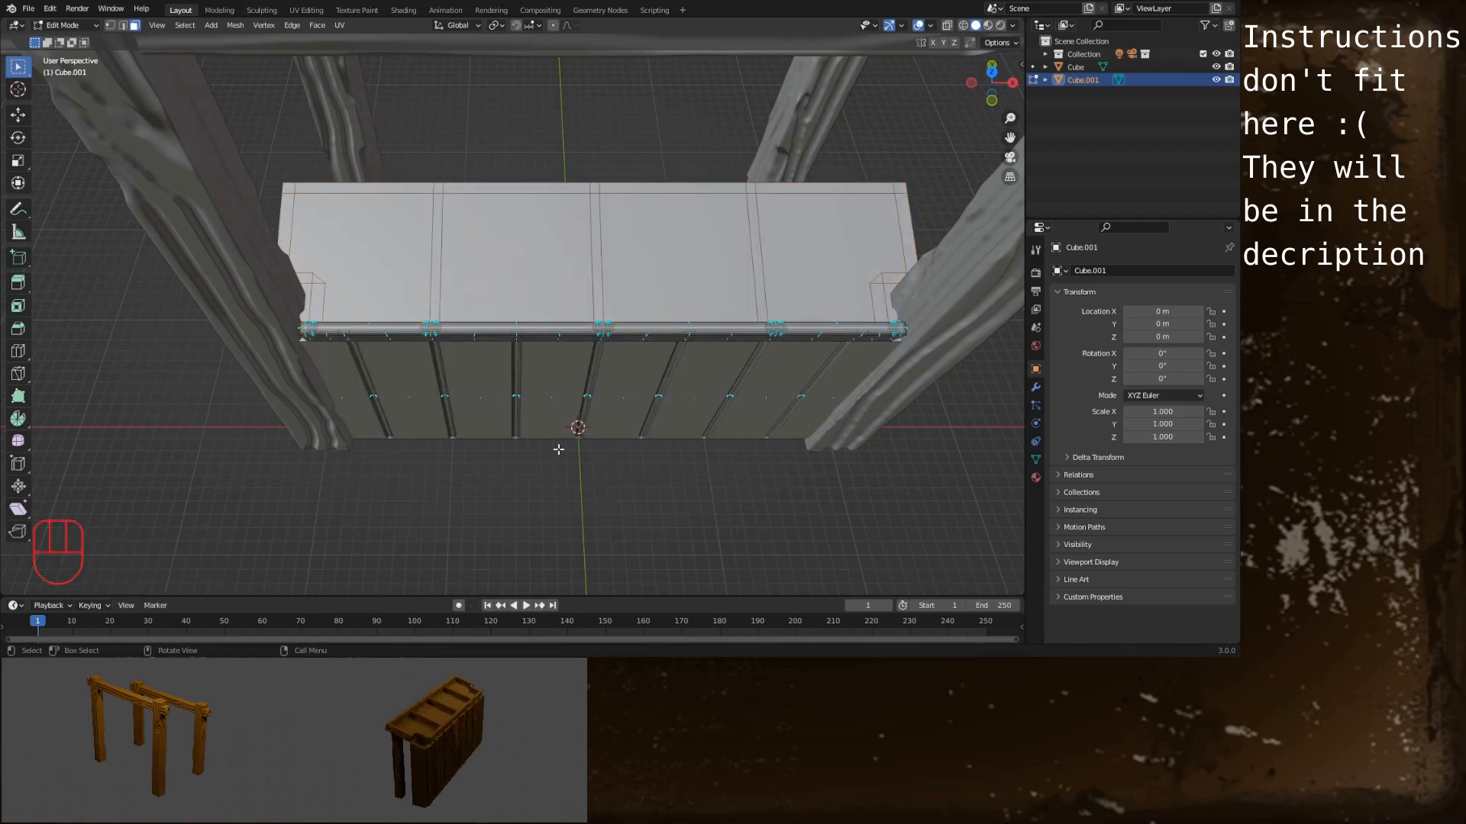
# Extrude the eight wide plank faces between the grooves outward by 0.5 m
pyautogui.click(344, 387)
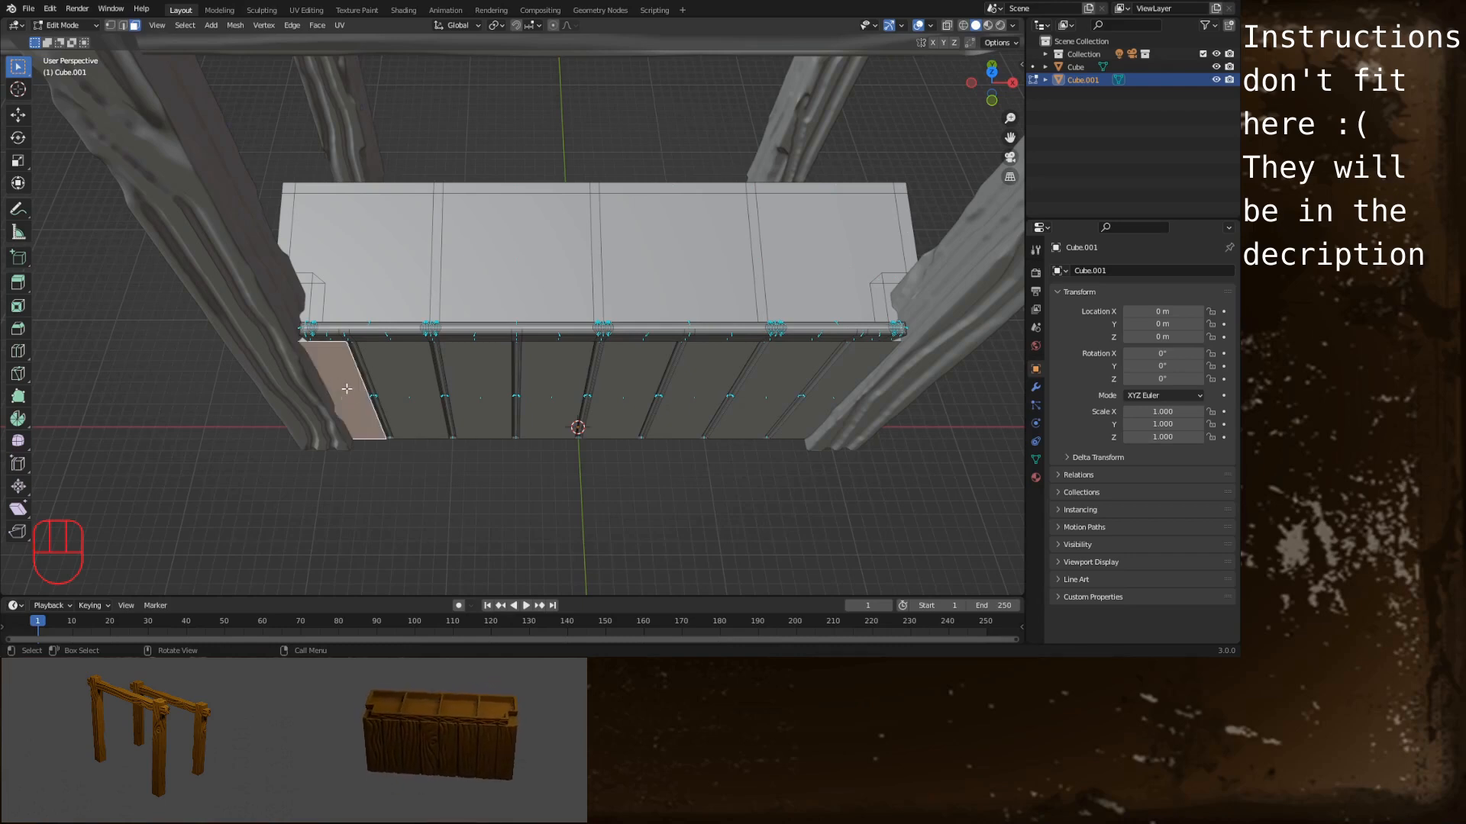
pyautogui.keyDown('shift'); pyautogui.click(408, 390); pyautogui.keyUp('shift')
pyautogui.keyDown('shift'); pyautogui.click(486, 385); pyautogui.keyUp('shift')
pyautogui.keyDown('shift'); pyautogui.click(567, 385); pyautogui.keyUp('shift')
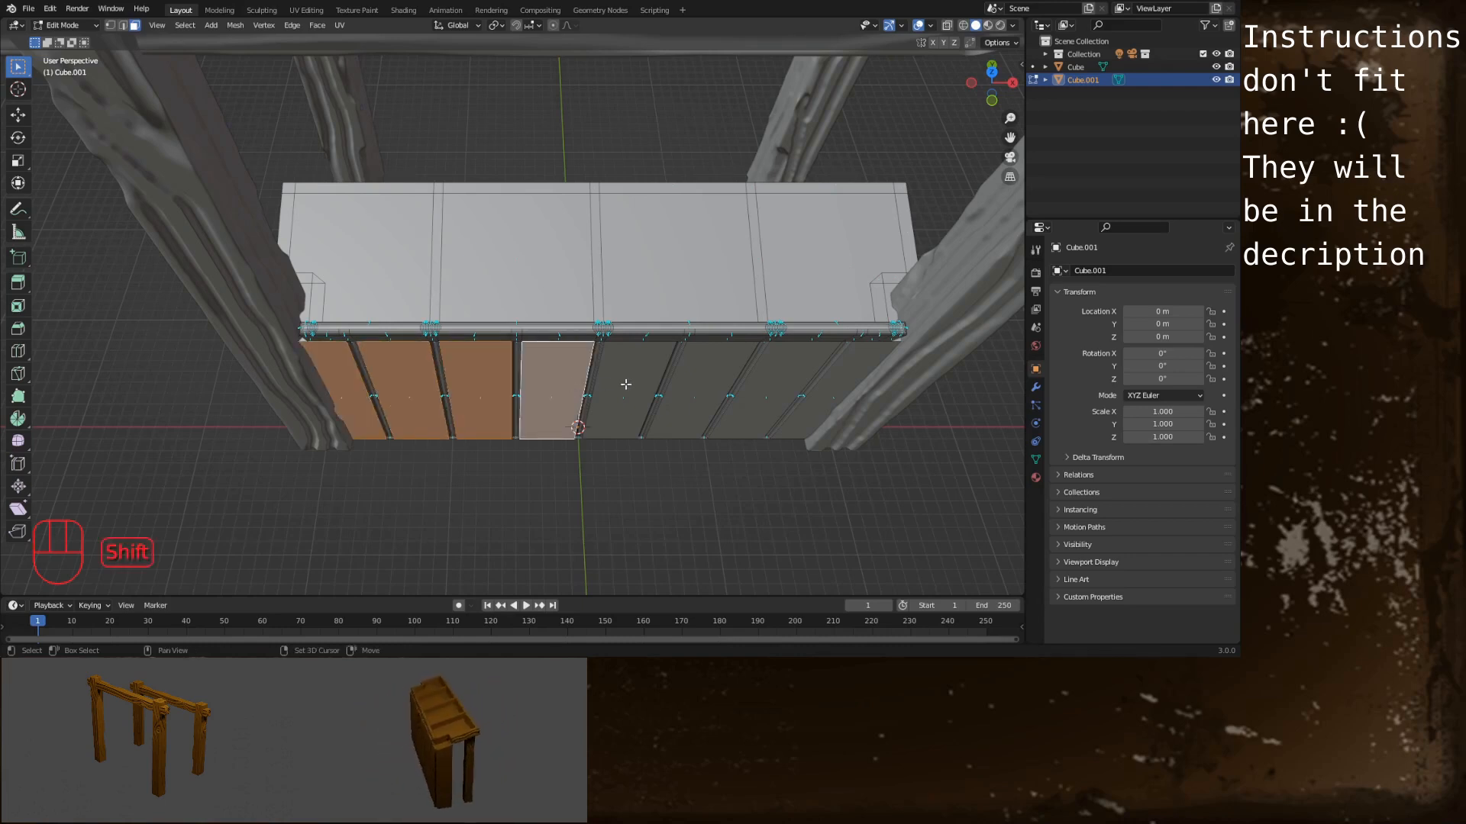
pyautogui.keyDown('shift'); pyautogui.click(695, 384); pyautogui.keyUp('shift')
pyautogui.keyDown('shift'); pyautogui.click(644, 376); pyautogui.keyUp('shift')
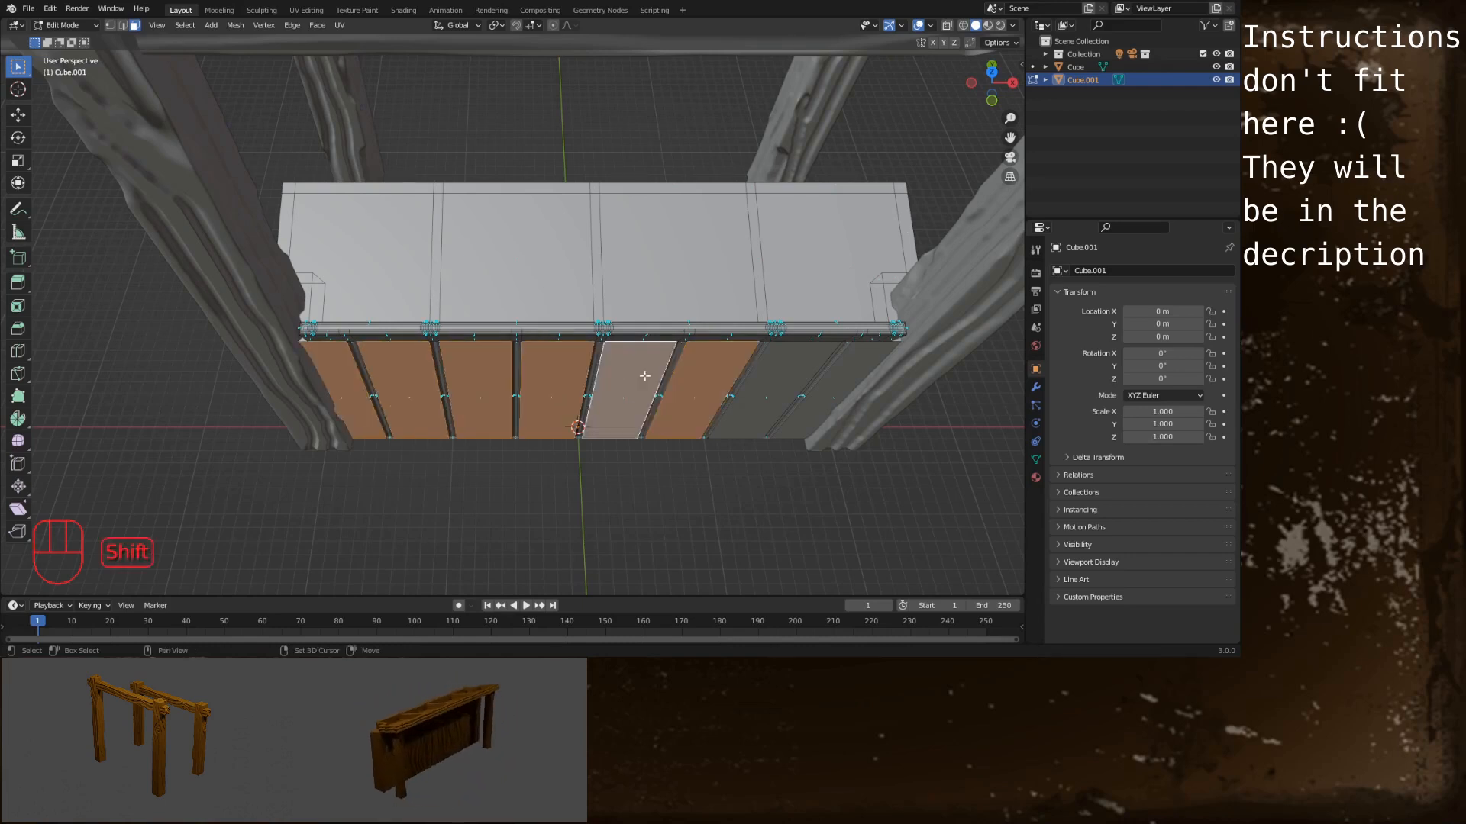
pyautogui.keyDown('shift'); pyautogui.click(775, 385); pyautogui.keyUp('shift')
pyautogui.keyDown('shift'); pyautogui.click(837, 387); pyautogui.keyUp('shift')
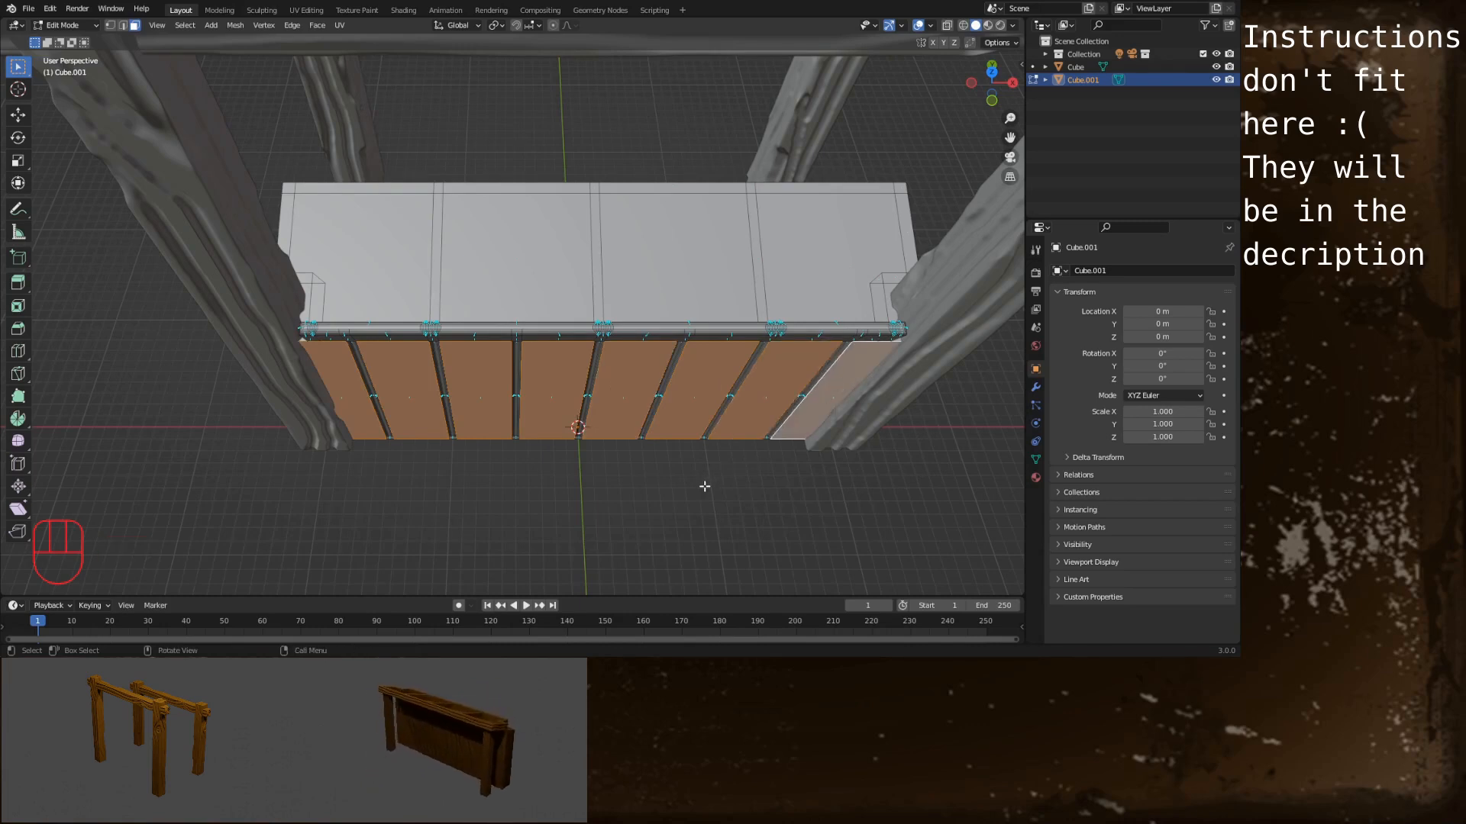
pyautogui.press('e')
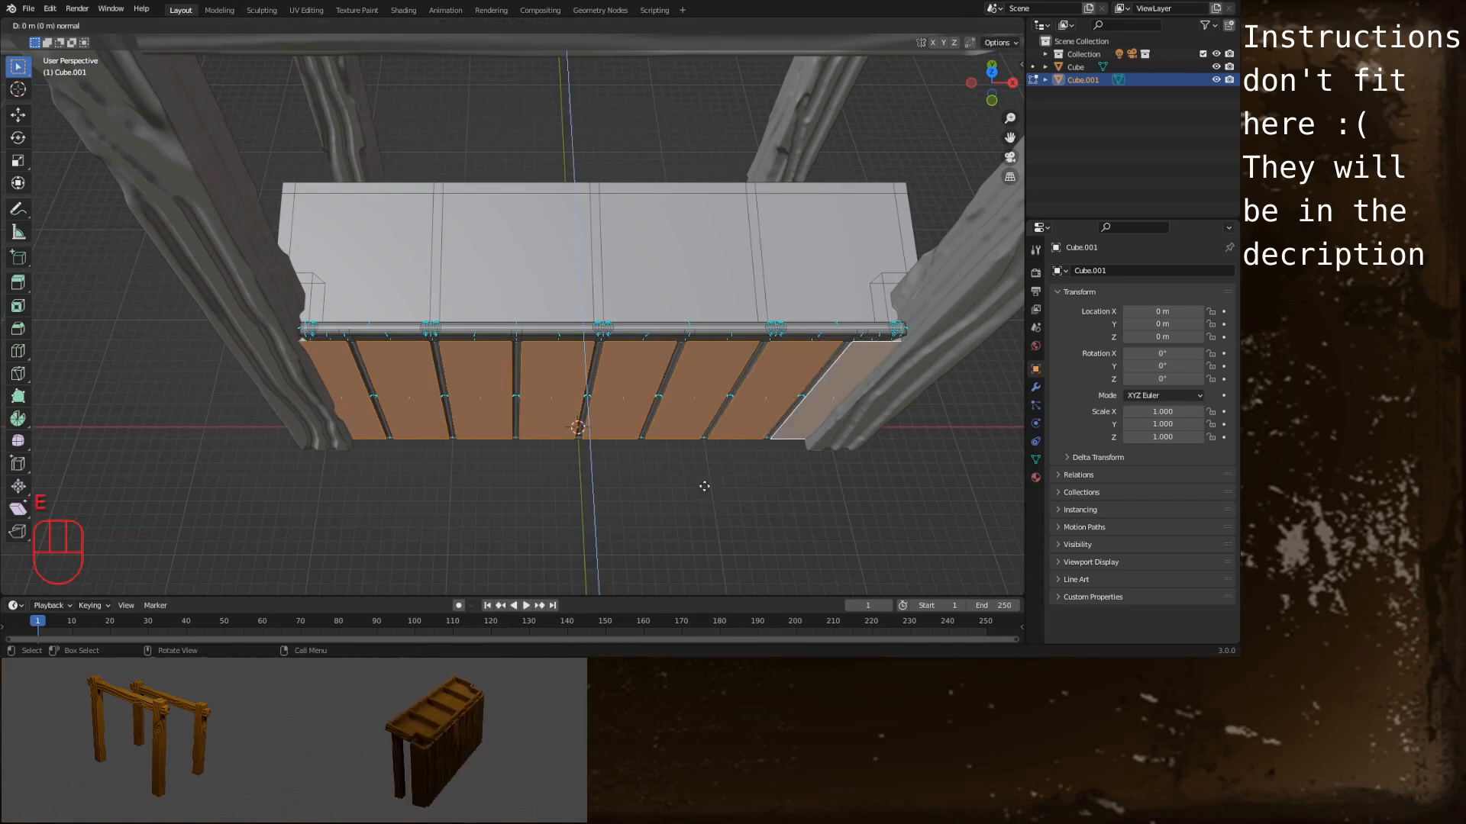
pyautogui.write('0.5')
pyautogui.press('Return')
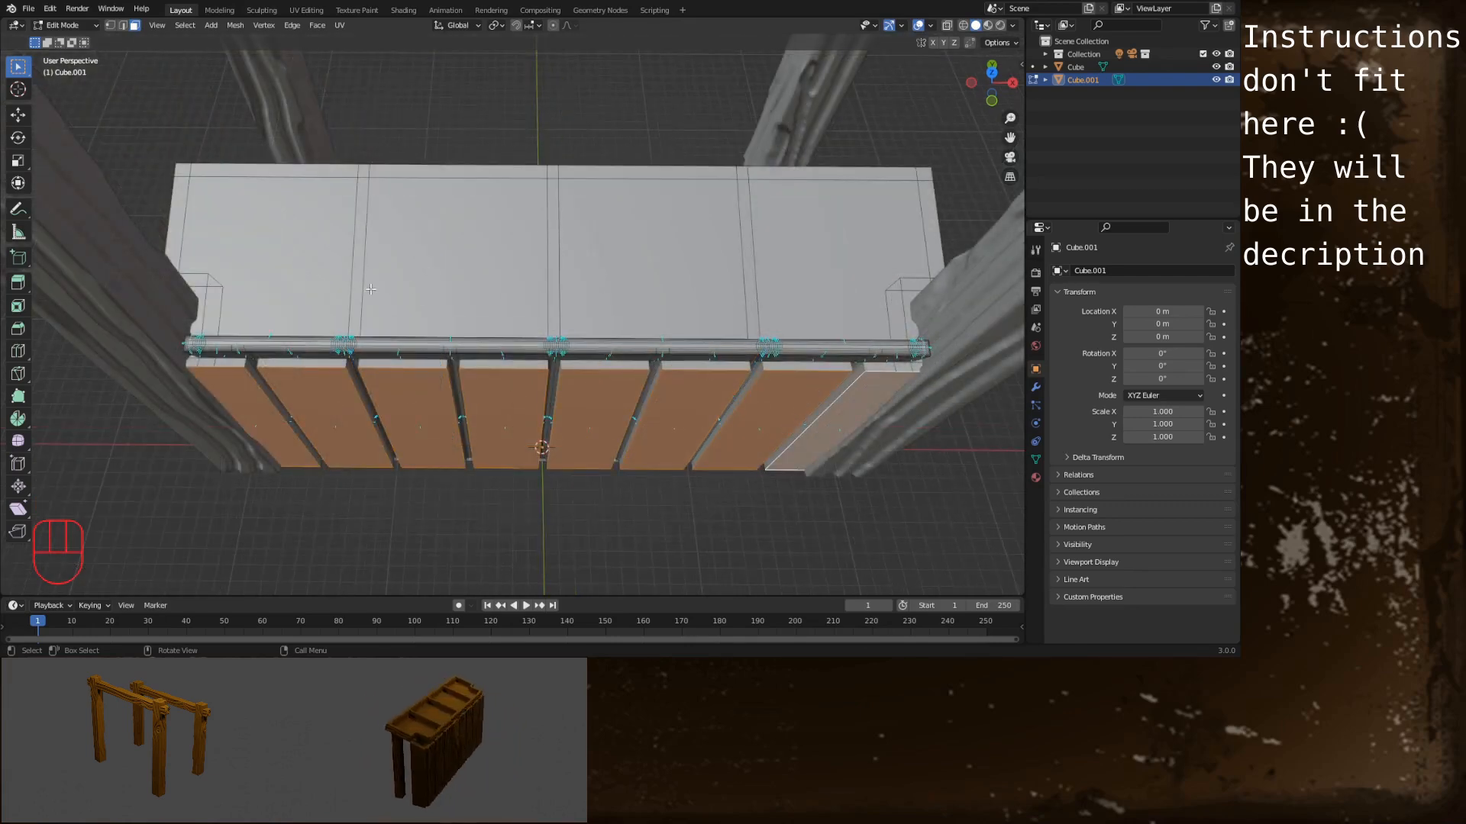
# Extrude the box top's rim faces, including both corner notches, and the three cross-divider faces upward by 1.7 m
pyautogui.click(365, 231)
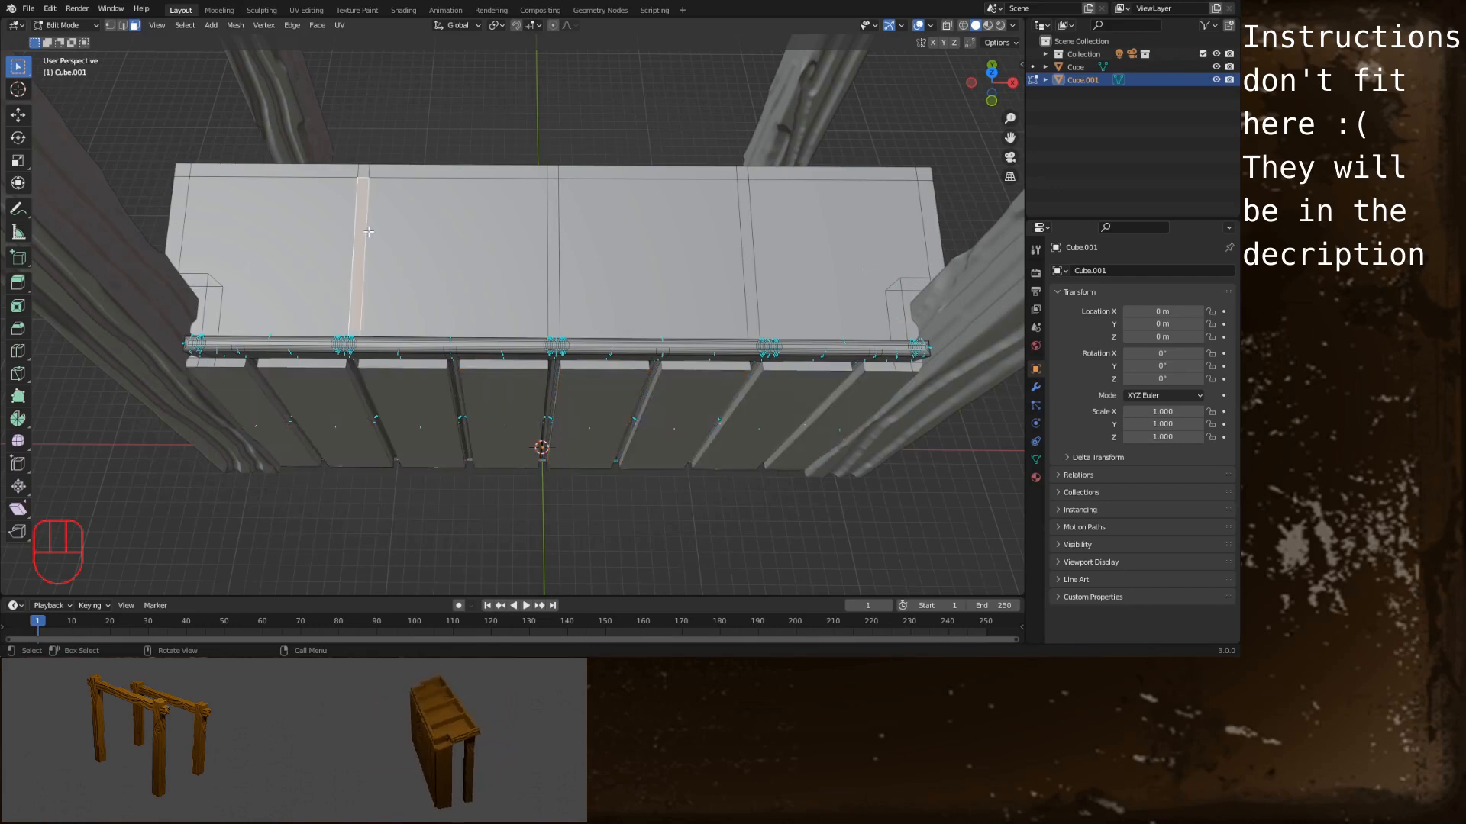
pyautogui.keyDown('shift'); pyautogui.click(191, 172); pyautogui.keyUp('shift')
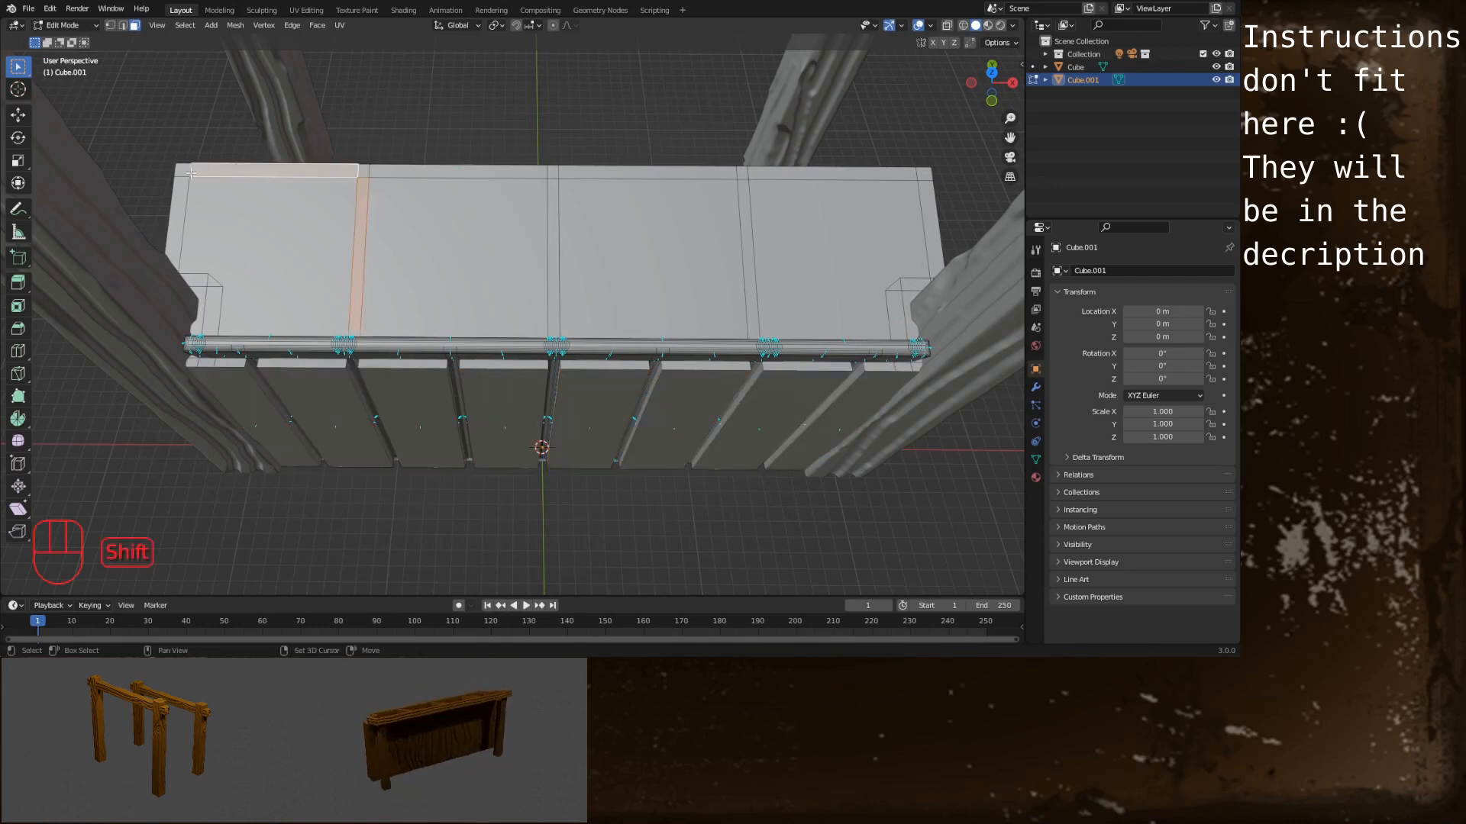
pyautogui.click(182, 173)
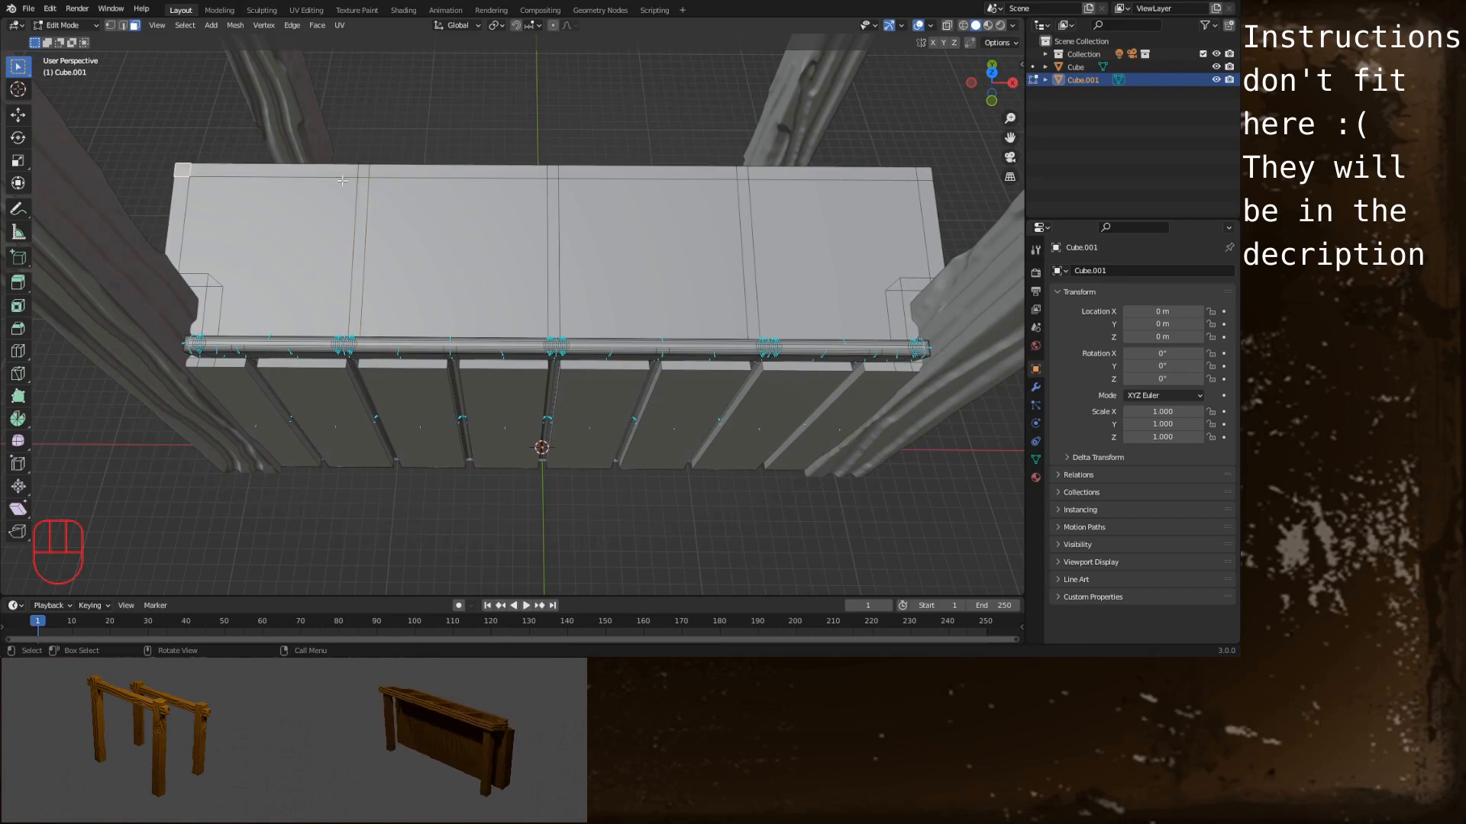
pyautogui.keyDown('ctrl'); pyautogui.click(923, 174); pyautogui.keyUp('ctrl')
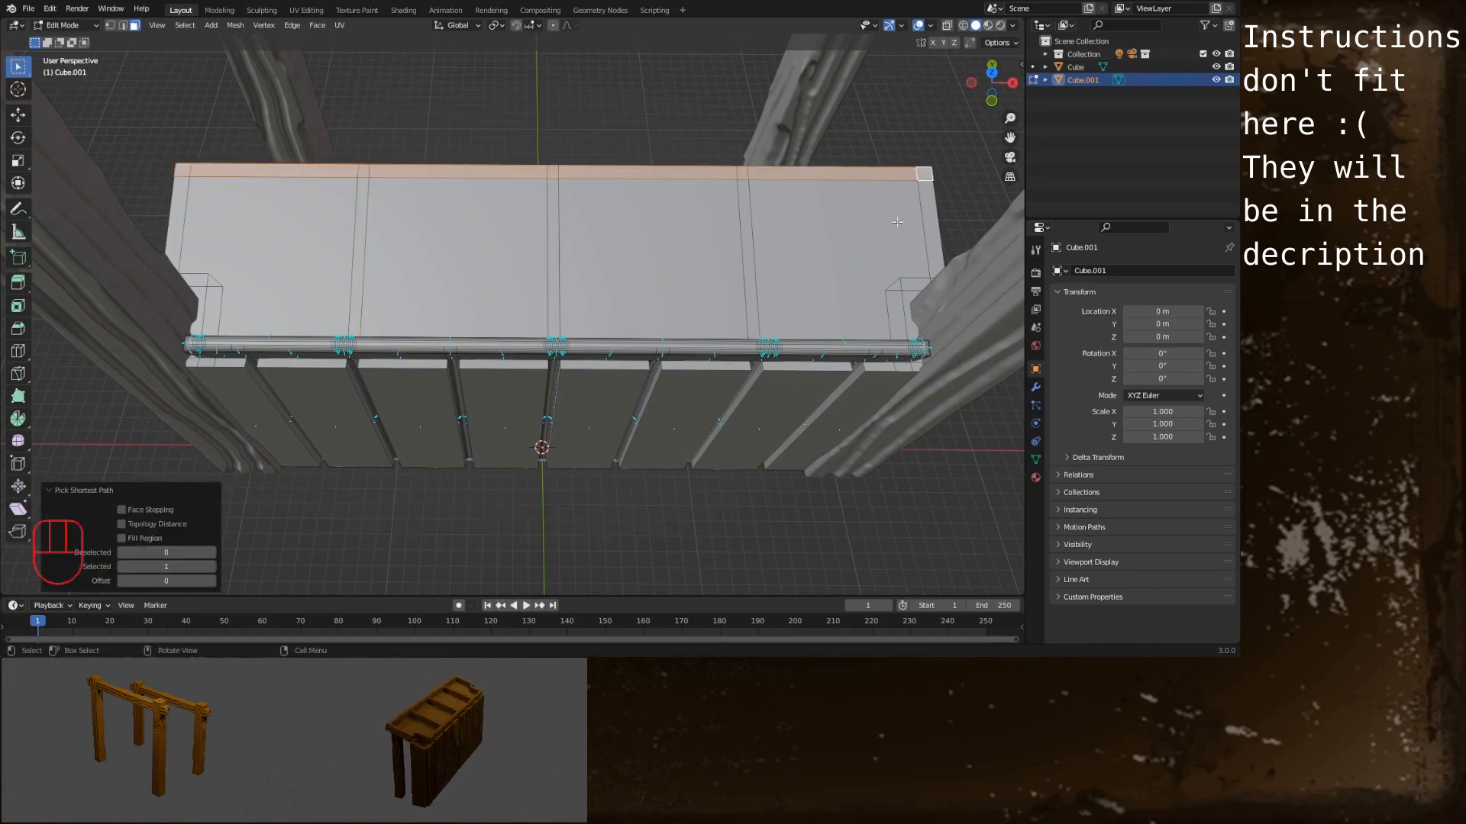
pyautogui.keyDown('shift'); pyautogui.click(938, 264); pyautogui.keyUp('shift')
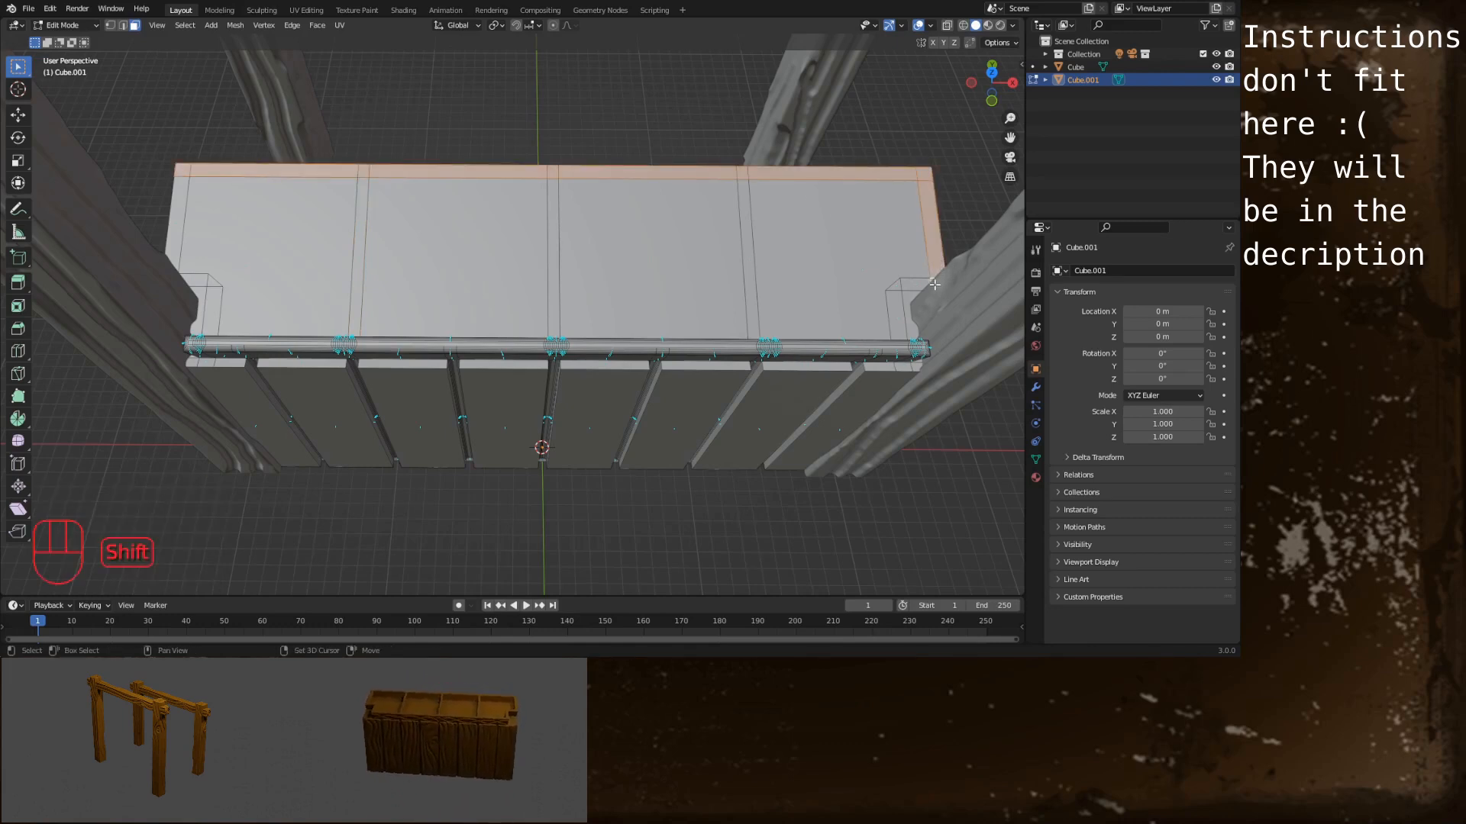
pyautogui.keyDown('shift'); pyautogui.click(916, 285); pyautogui.keyUp('shift')
pyautogui.keyDown('shift'); pyautogui.click(901, 313); pyautogui.keyUp('shift')
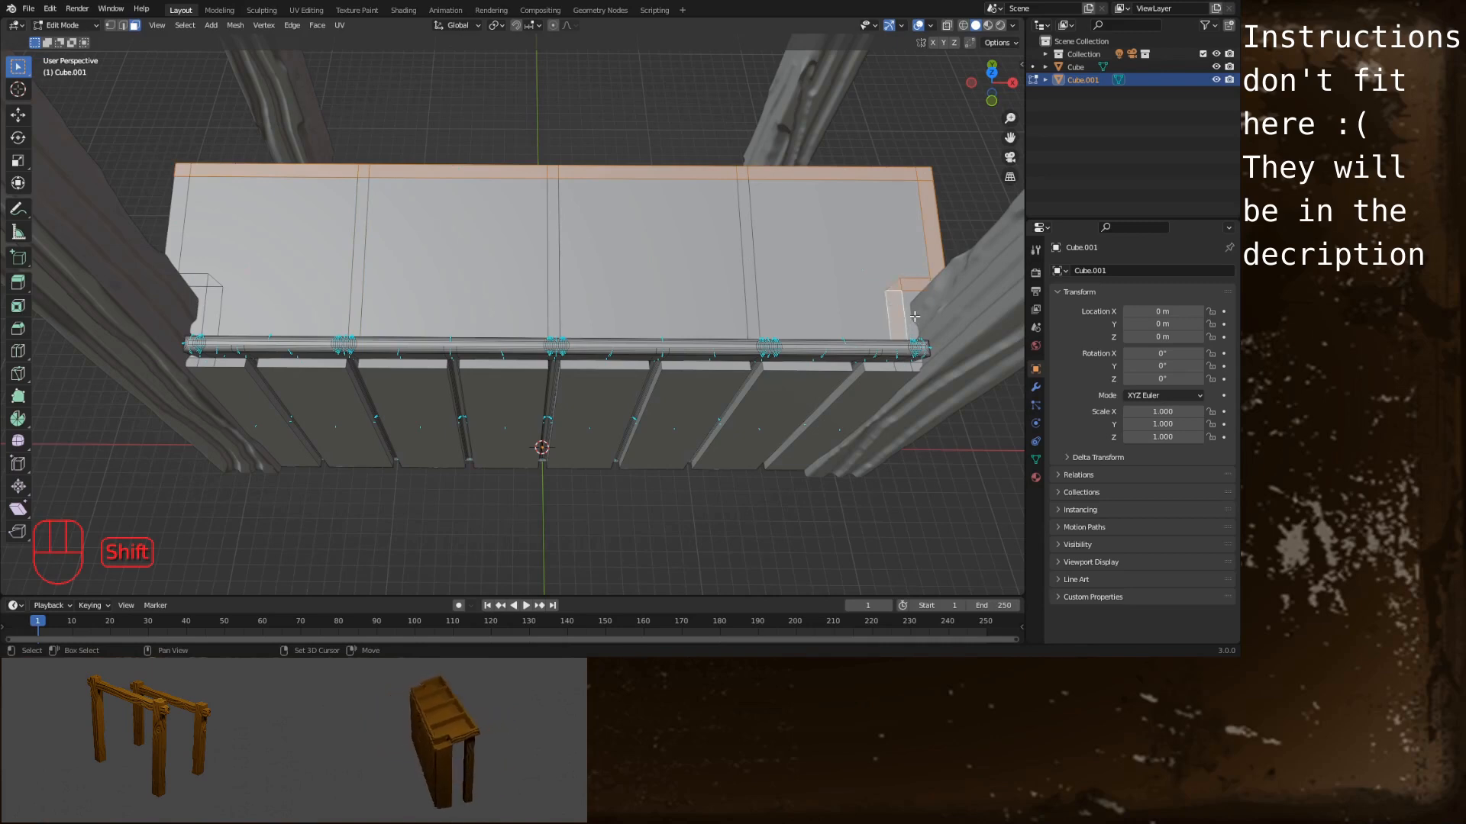
pyautogui.keyDown('shift'); pyautogui.click(748, 229); pyautogui.keyUp('shift')
pyautogui.keyDown('shift'); pyautogui.click(557, 213); pyautogui.keyUp('shift')
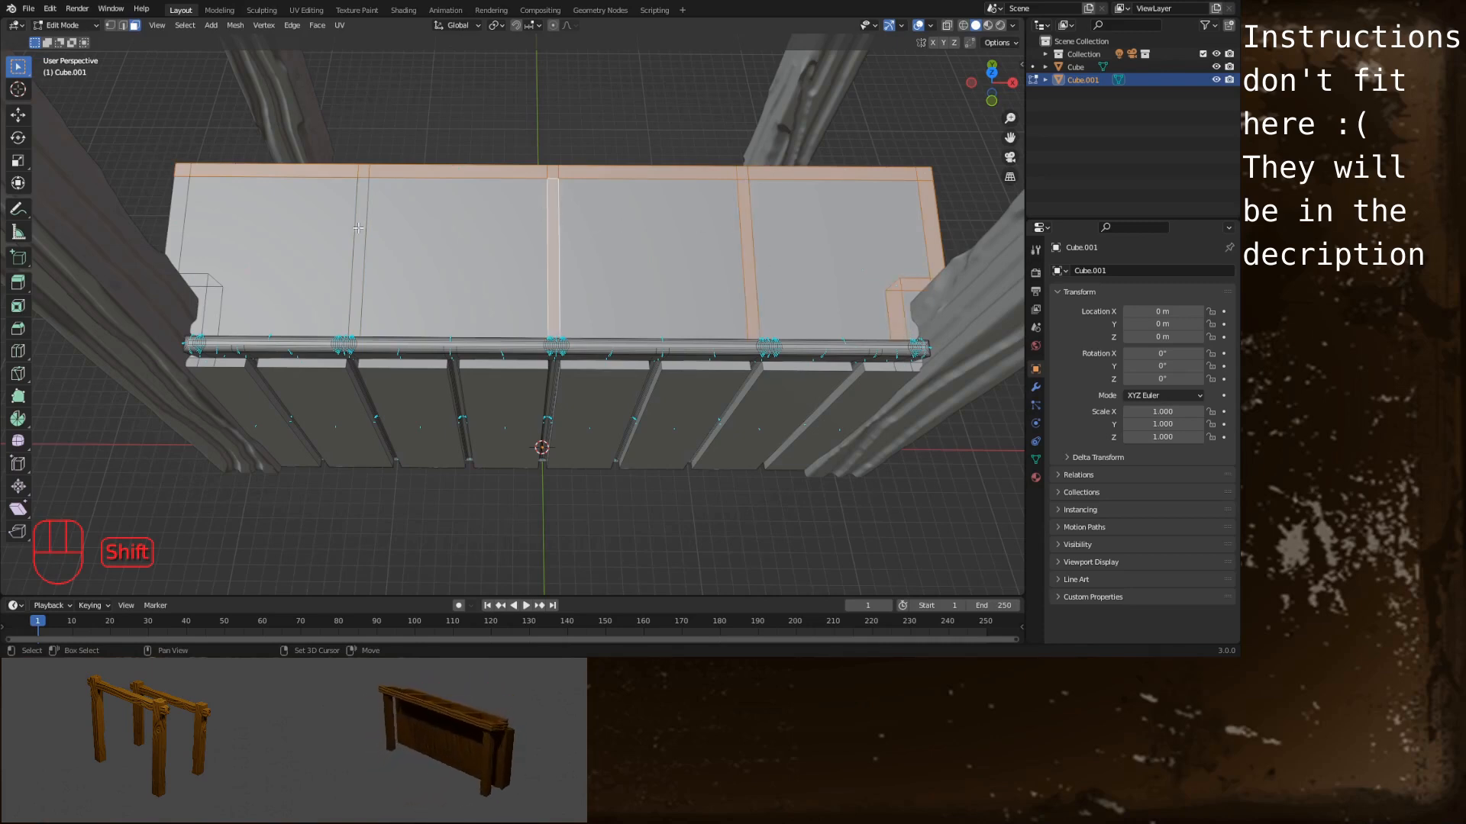
pyautogui.keyDown('shift'); pyautogui.click(358, 228); pyautogui.keyUp('shift')
pyautogui.moveTo(358, 227); pyautogui.dragTo(333, 220, button='middle')
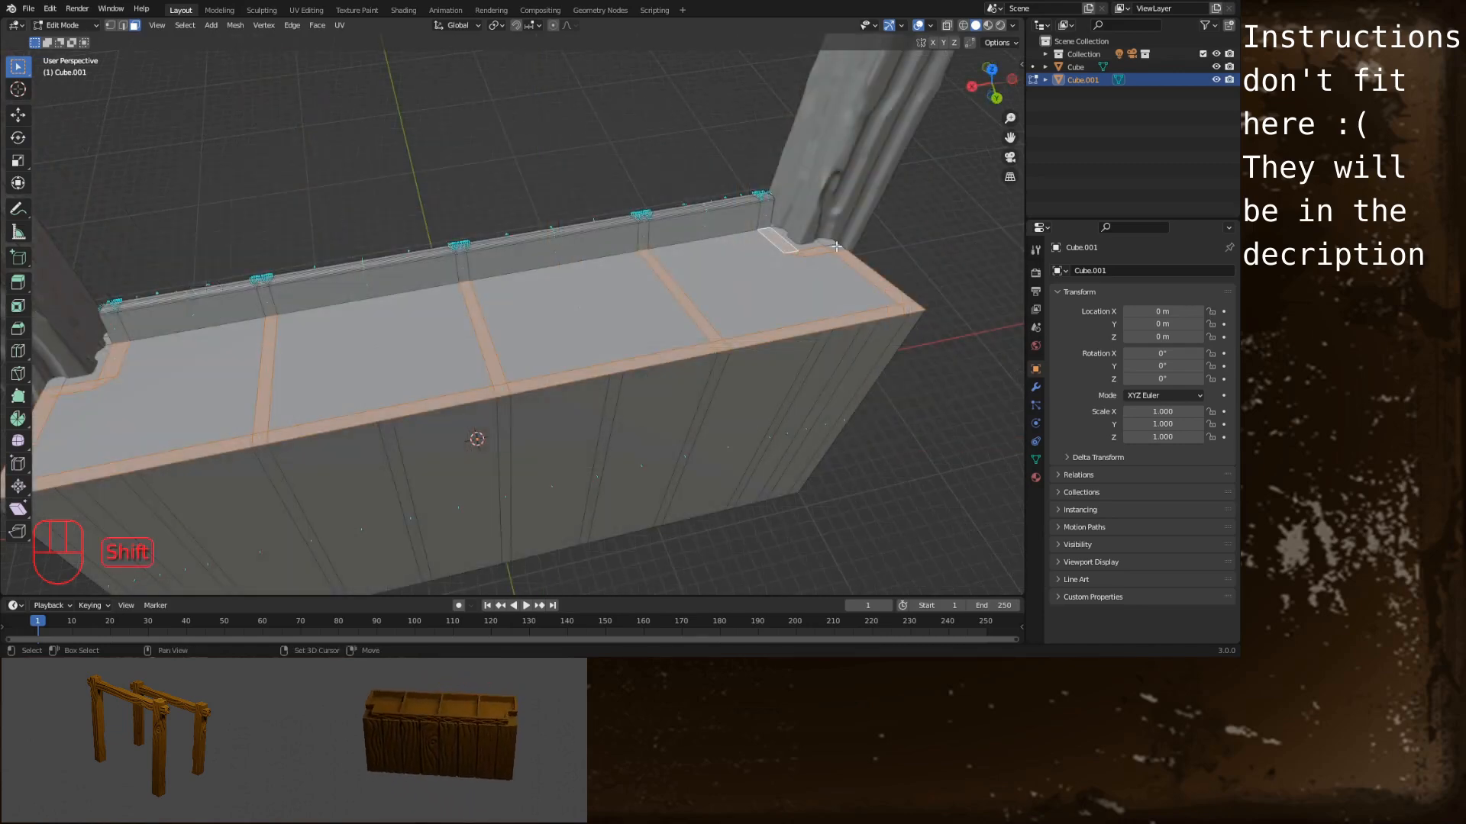
pyautogui.keyDown('shift'); pyautogui.click(836, 246); pyautogui.keyUp('shift')
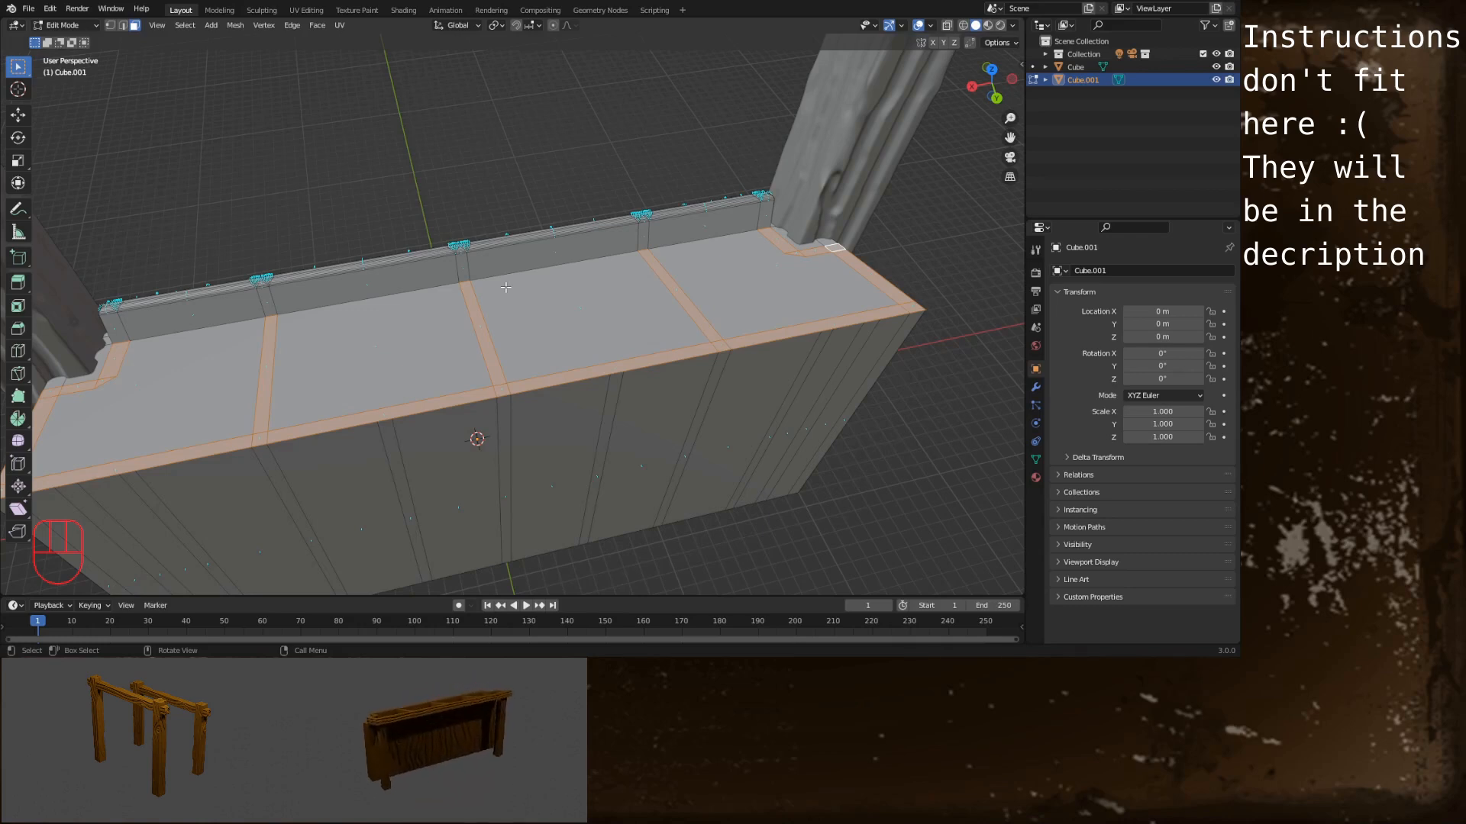
pyautogui.write('e')
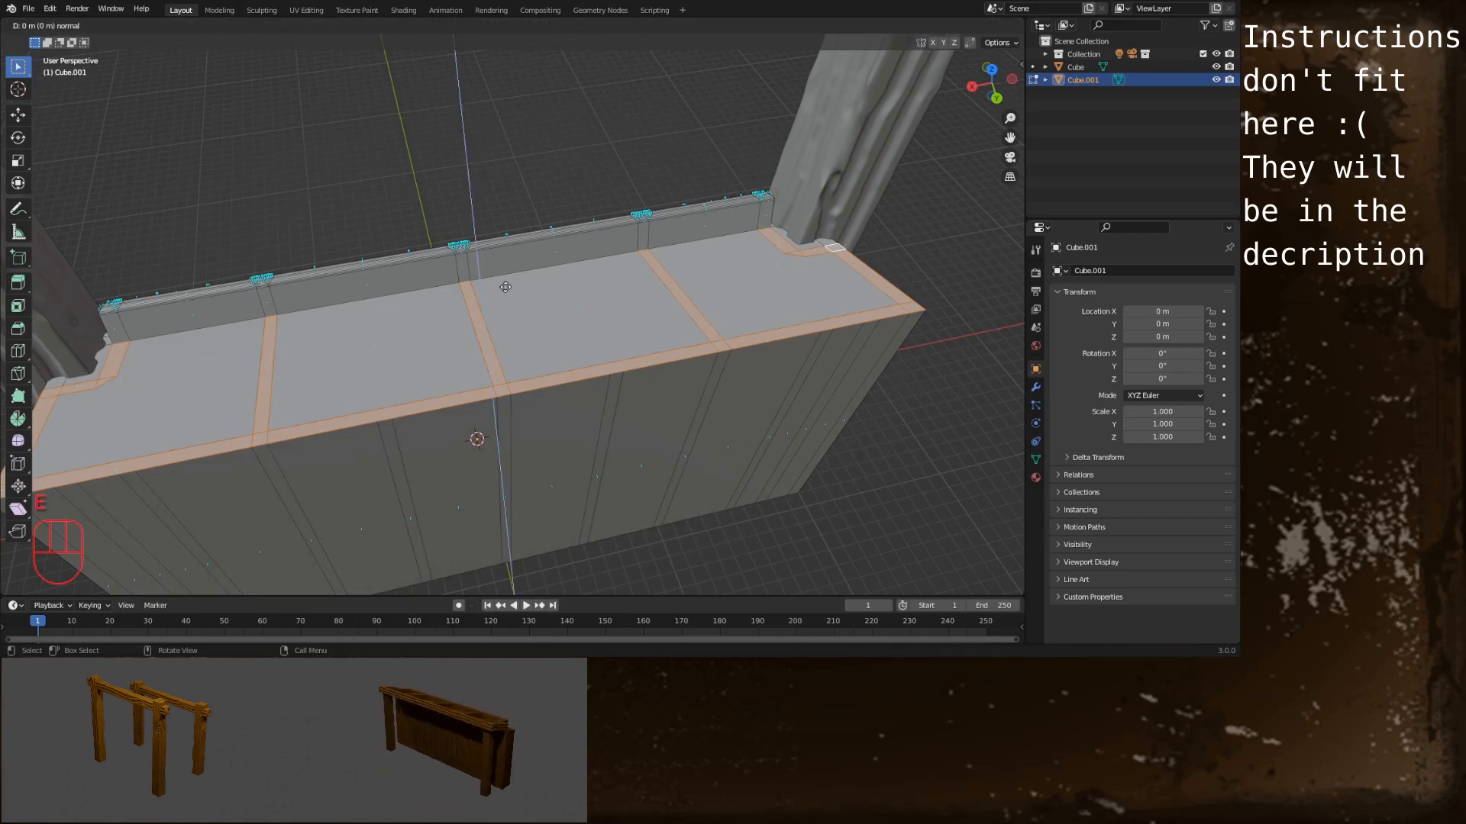
pyautogui.write('1.7')
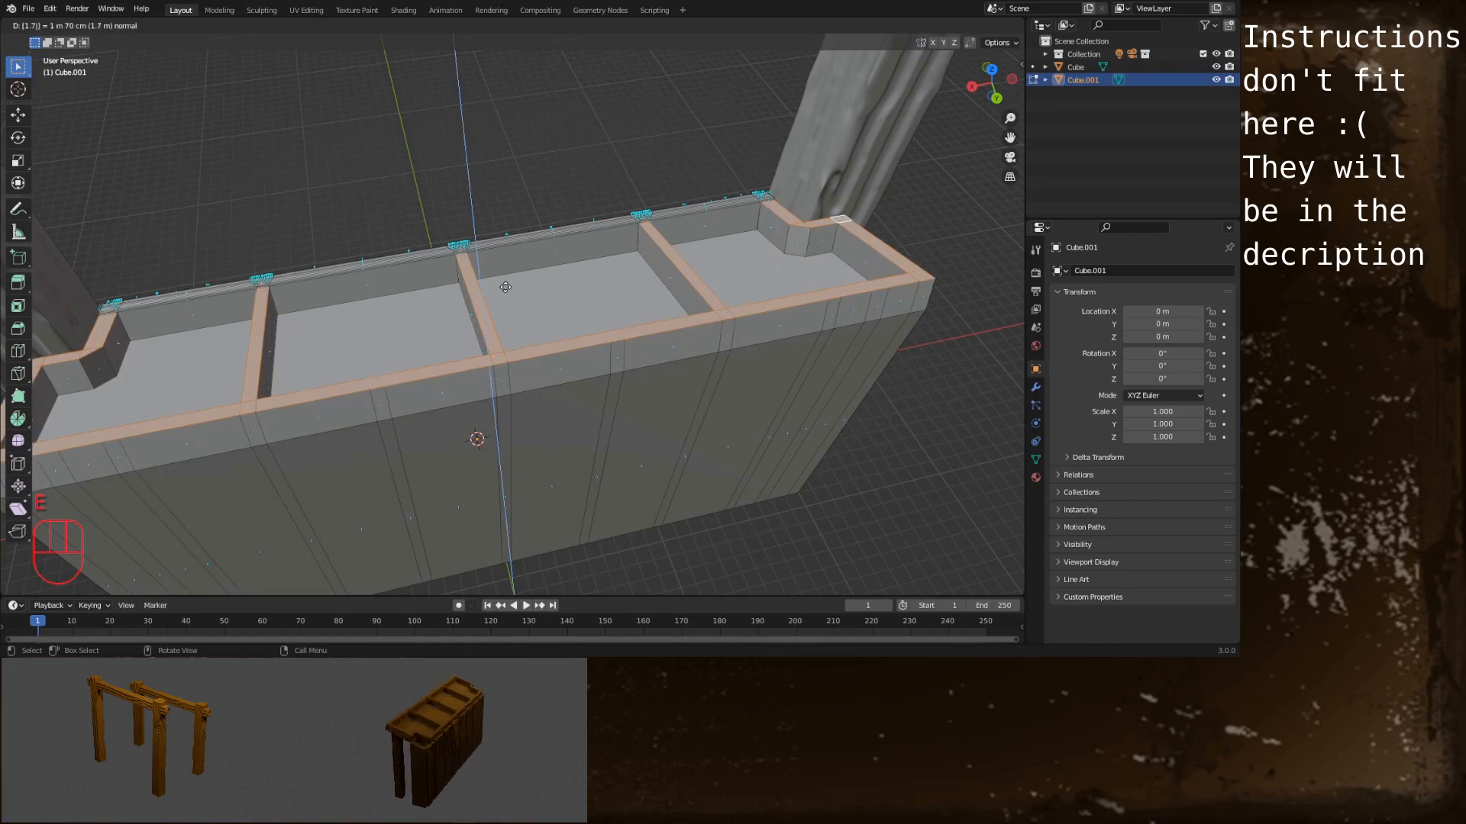
pyautogui.press('Return')
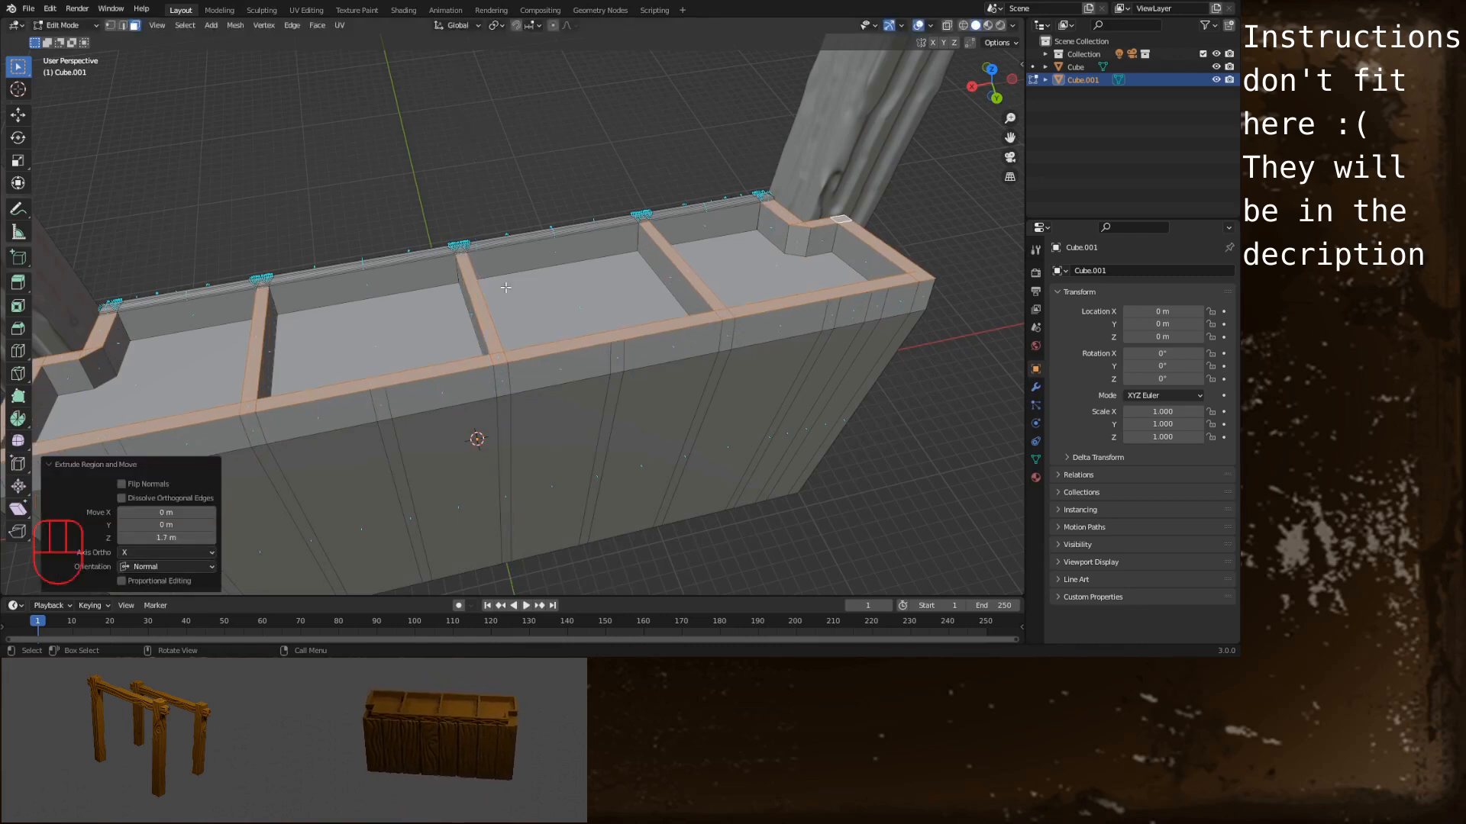
# Bevel the raised rim and dividers with 6 segments and clamped overlap, and merge all vertices by distance at 0.0001 m
pyautogui.hotkey('ctrl', 'b')
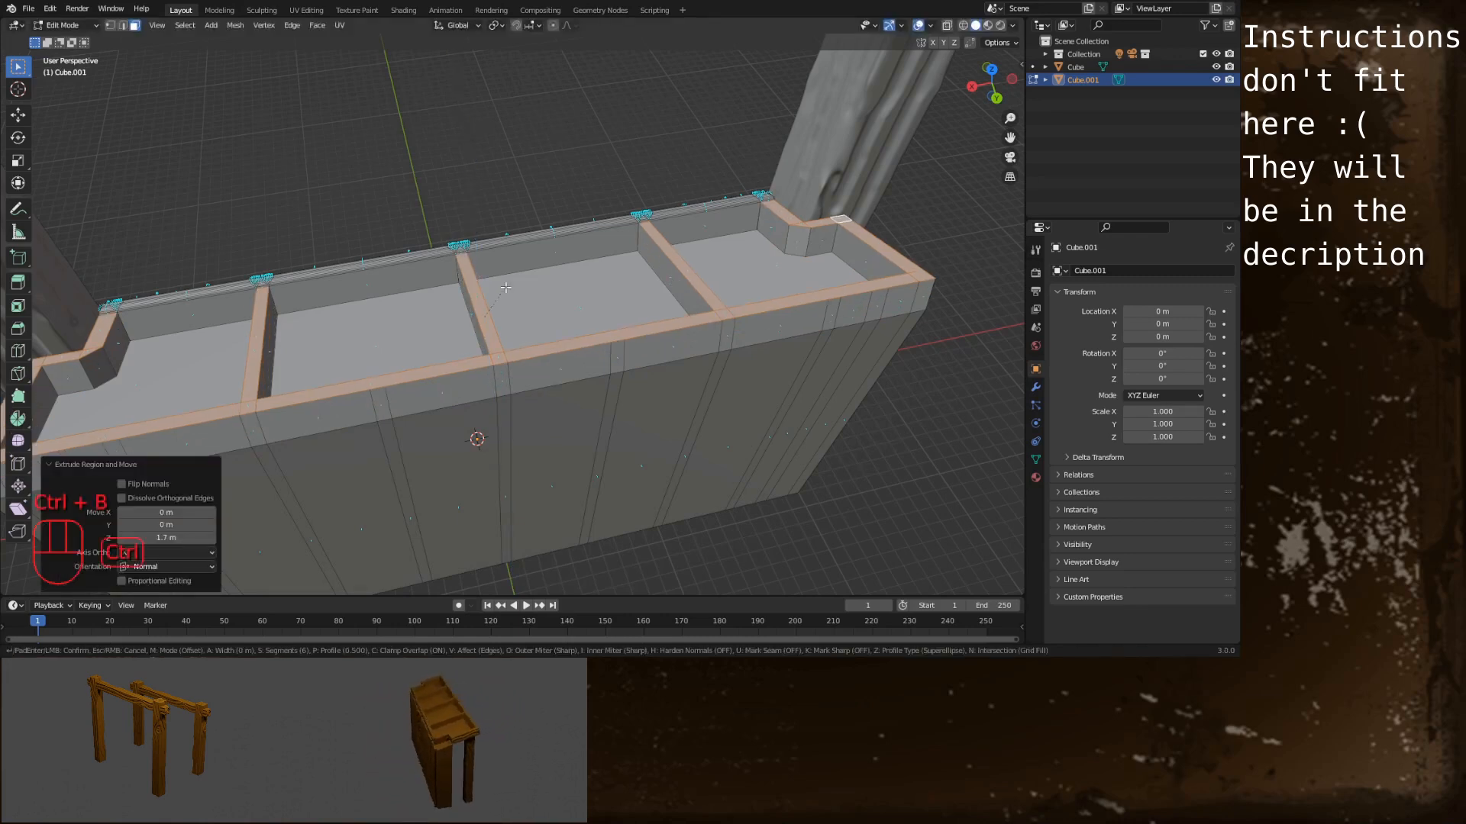
pyautogui.click(603, 278)
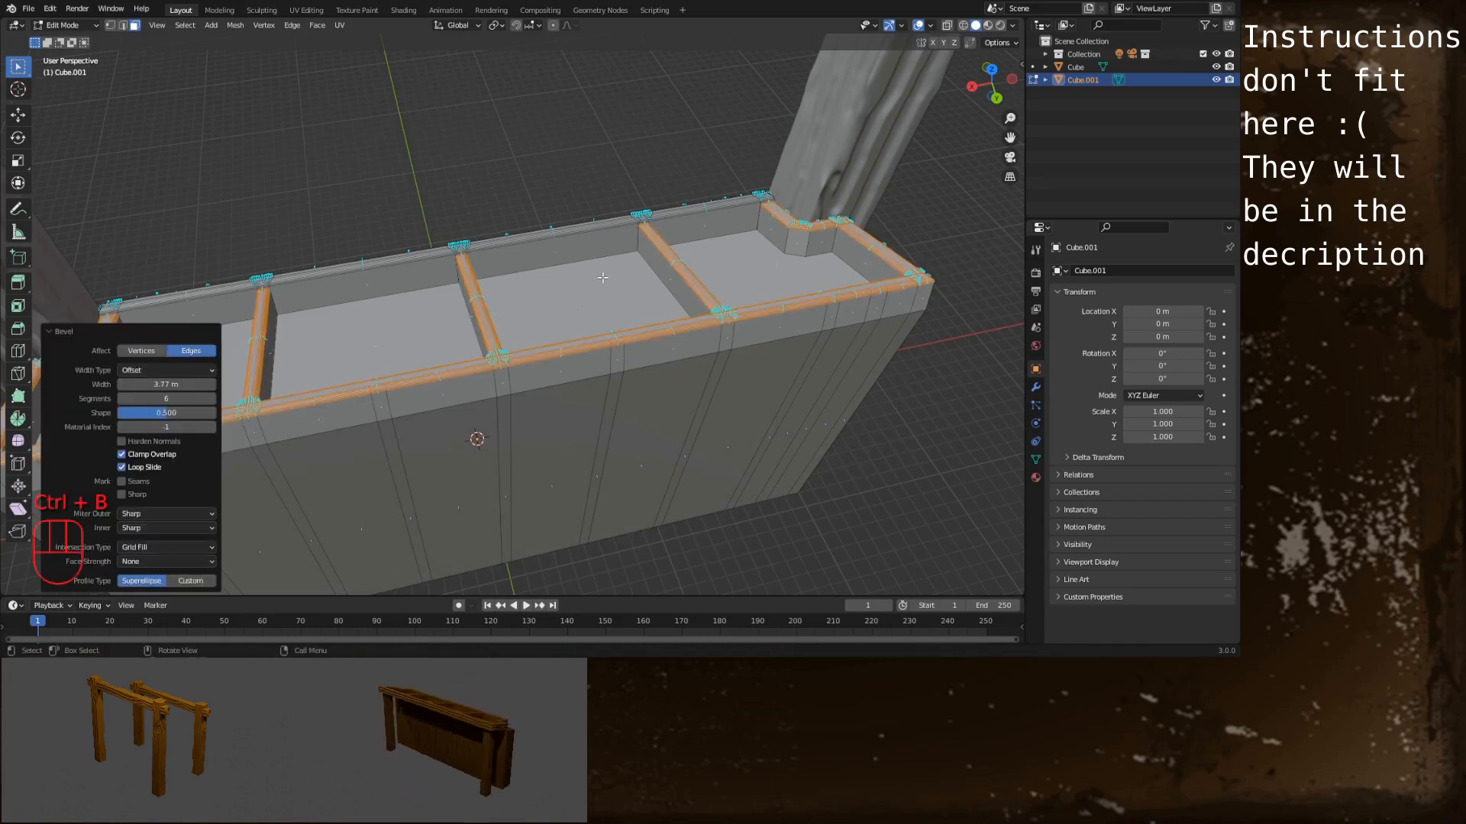
pyautogui.press('a')
pyautogui.press('m')
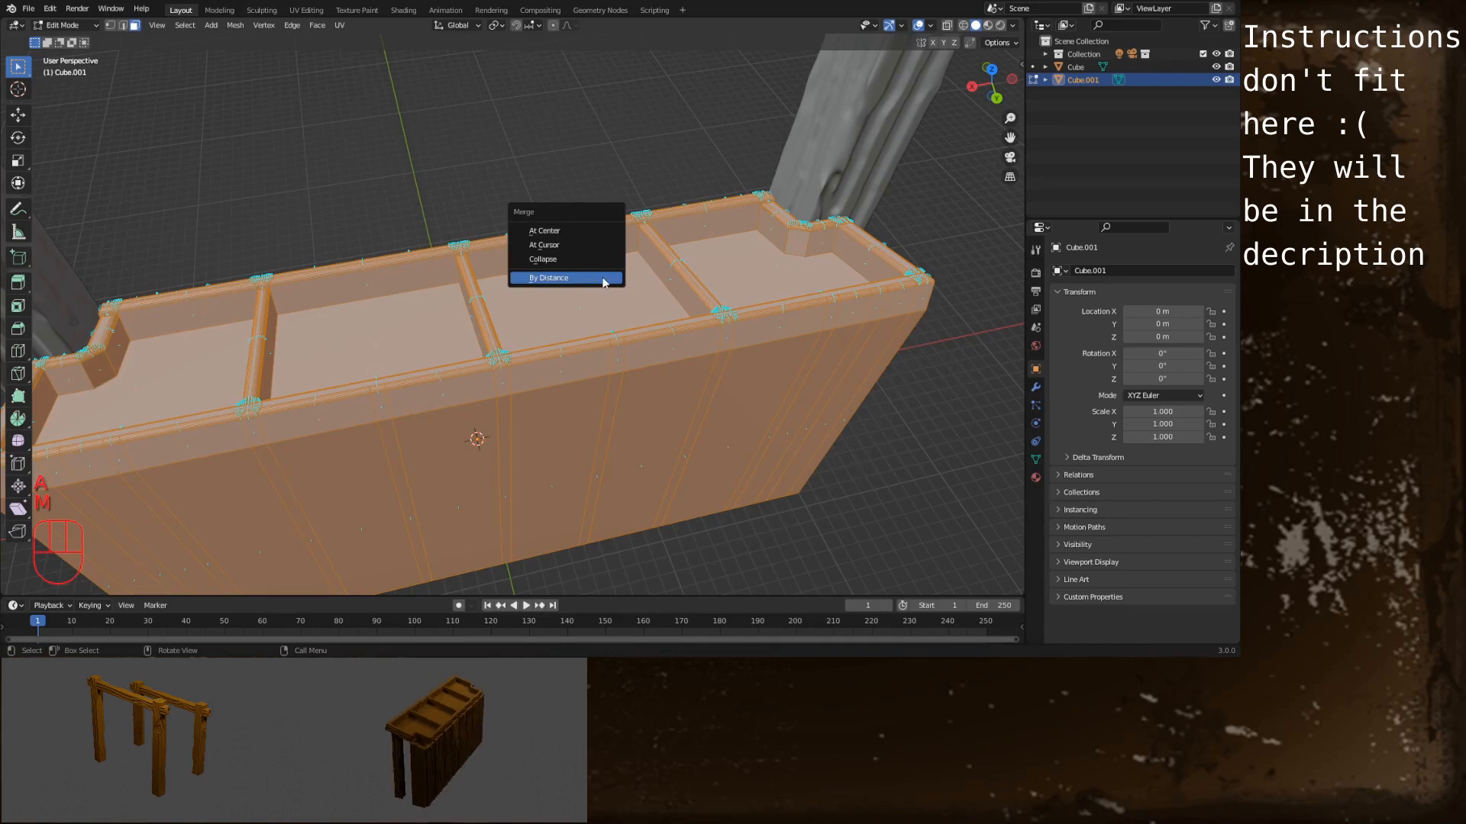
pyautogui.click(602, 280)
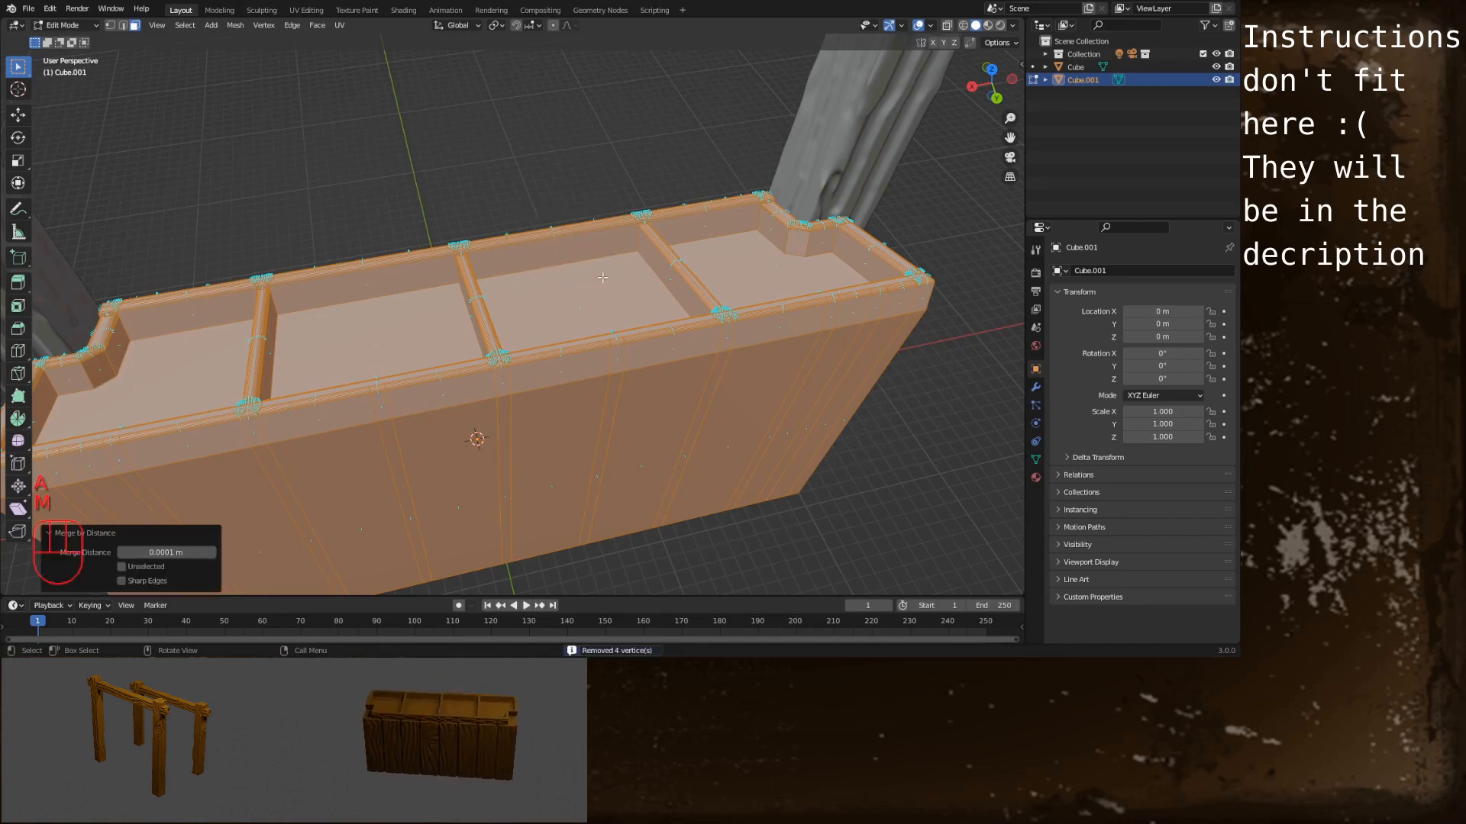
# Delete all back-wall faces and the adjoining end-wall faces of the plank box below the rim
pyautogui.click(546, 451)
pyautogui.keyDown('alt'); pyautogui.moveTo(481, 485); pyautogui.dragTo(580, 342); pyautogui.keyUp('alt')
pyautogui.moveTo(207, 330); pyautogui.dragTo(955, 385)
pyautogui.keyDown('alt'); pyautogui.keyDown('shift'); pyautogui.moveTo(929, 375); pyautogui.dragTo(740, 383); pyautogui.keyUp('shift'); pyautogui.keyUp('alt')
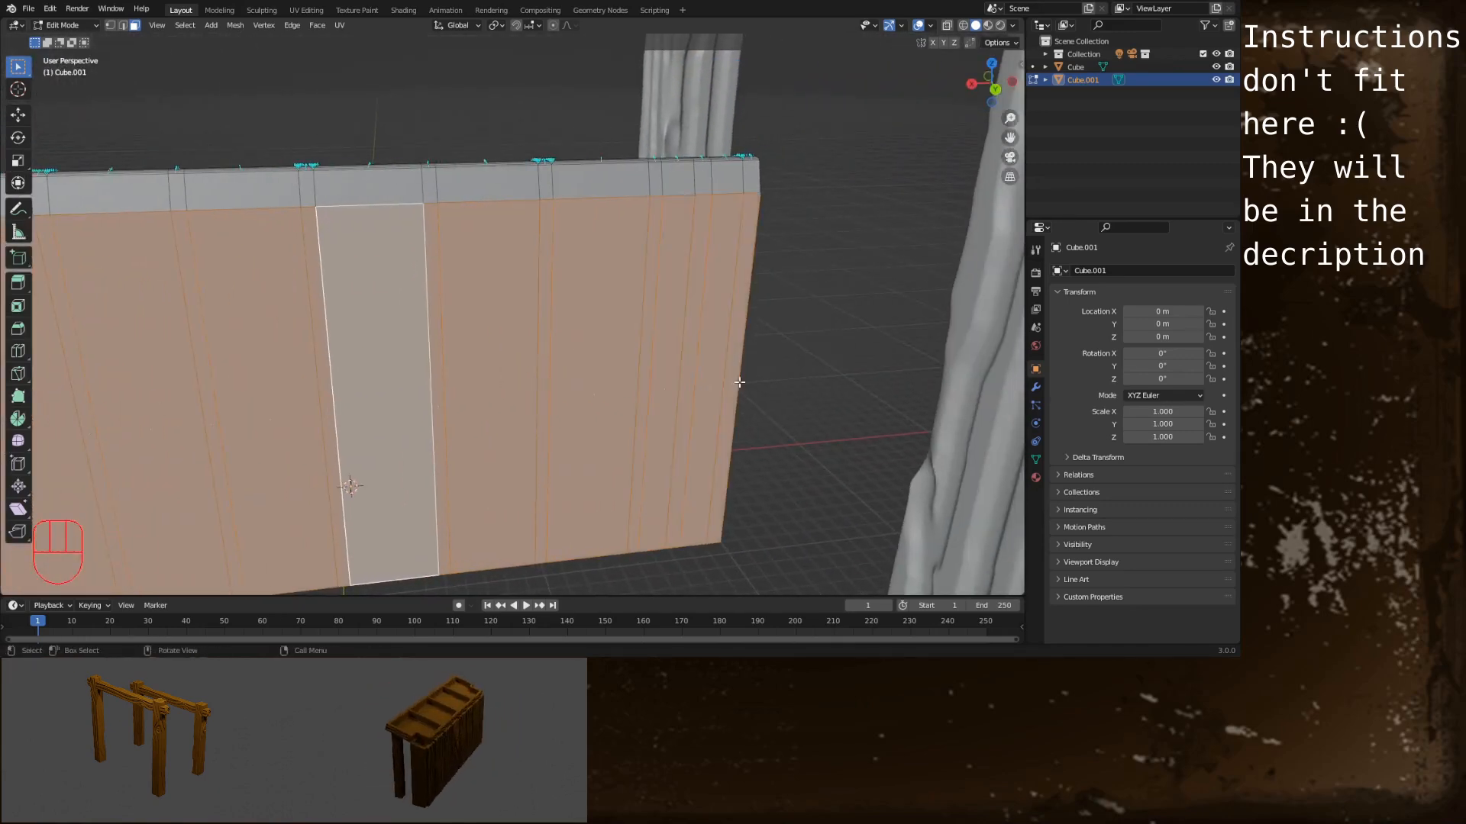
pyautogui.keyDown('alt'); pyautogui.moveTo(409, 366); pyautogui.dragTo(572, 327); pyautogui.keyUp('alt')
pyautogui.keyDown('alt'); pyautogui.keyDown('shift'); pyautogui.moveTo(713, 327); pyautogui.dragTo(592, 345); pyautogui.keyUp('shift'); pyautogui.keyUp('alt')
pyautogui.keyDown('alt'); pyautogui.moveTo(591, 346); pyautogui.dragTo(576, 334); pyautogui.keyUp('alt')
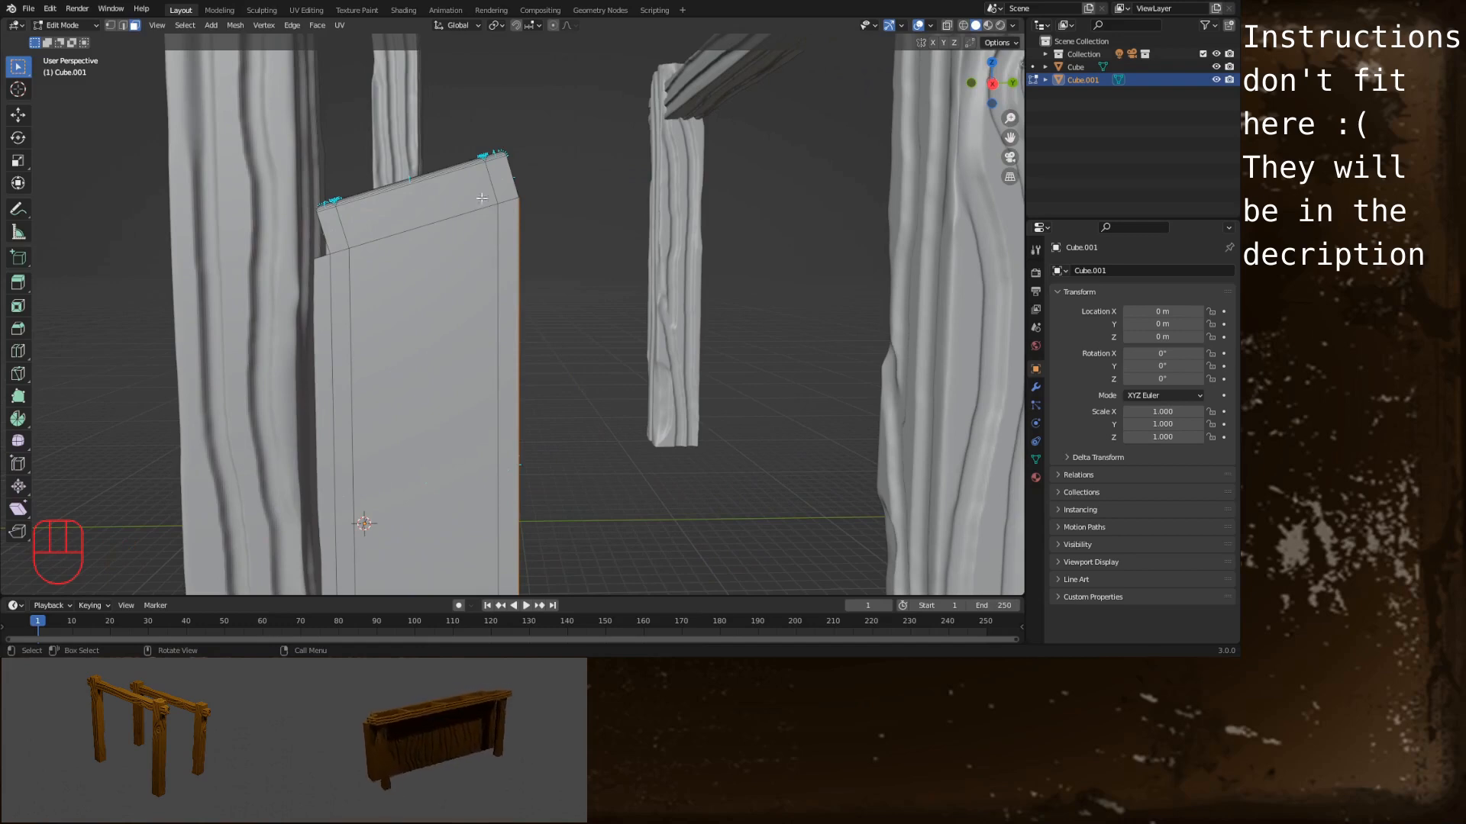
pyautogui.keyDown('shift'); pyautogui.moveTo(337, 279); pyautogui.dragTo(514, 324); pyautogui.keyUp('shift')
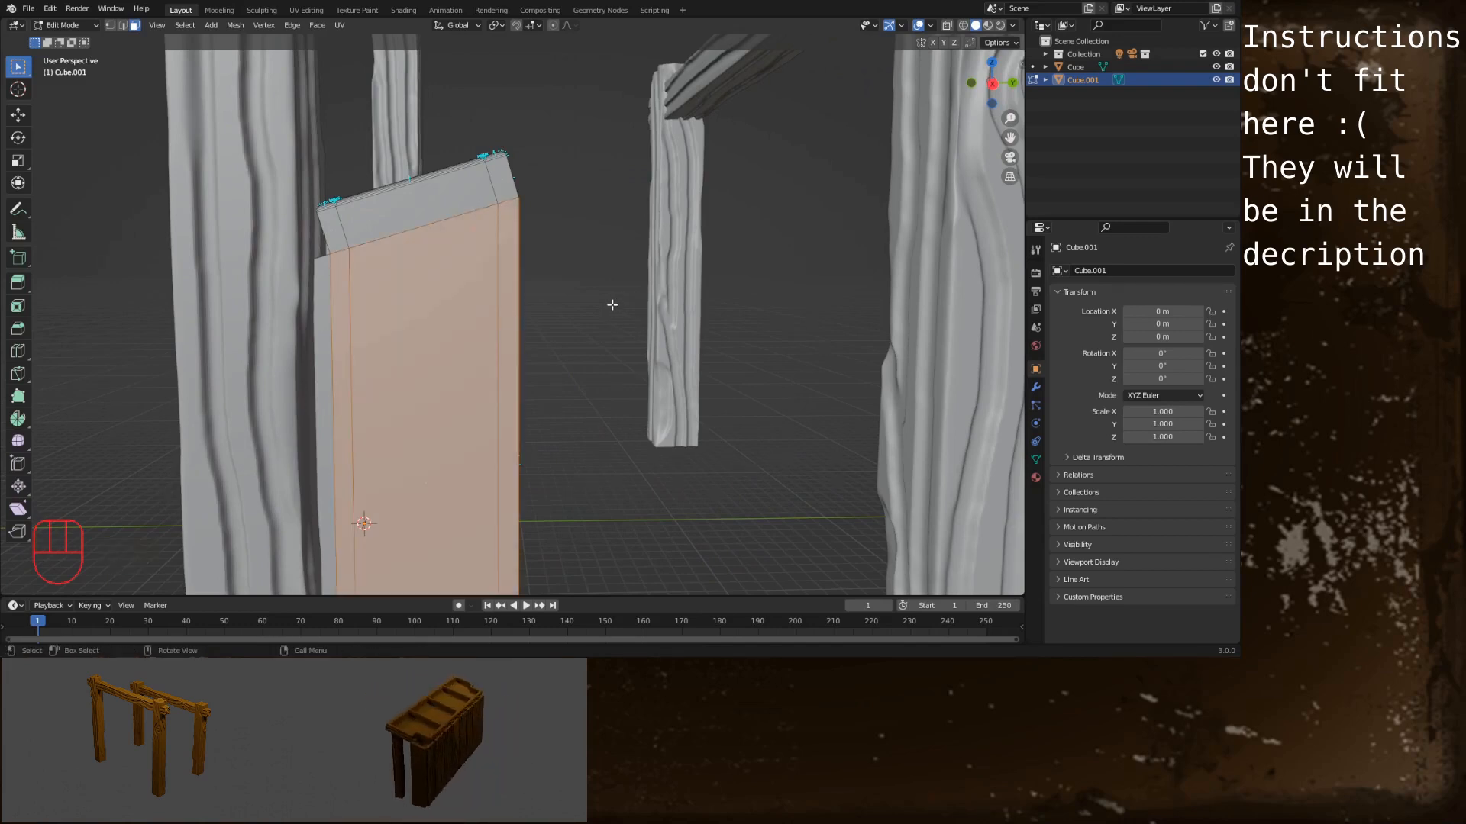
pyautogui.moveTo(618, 269); pyautogui.dragTo(626, 324, button='middle')
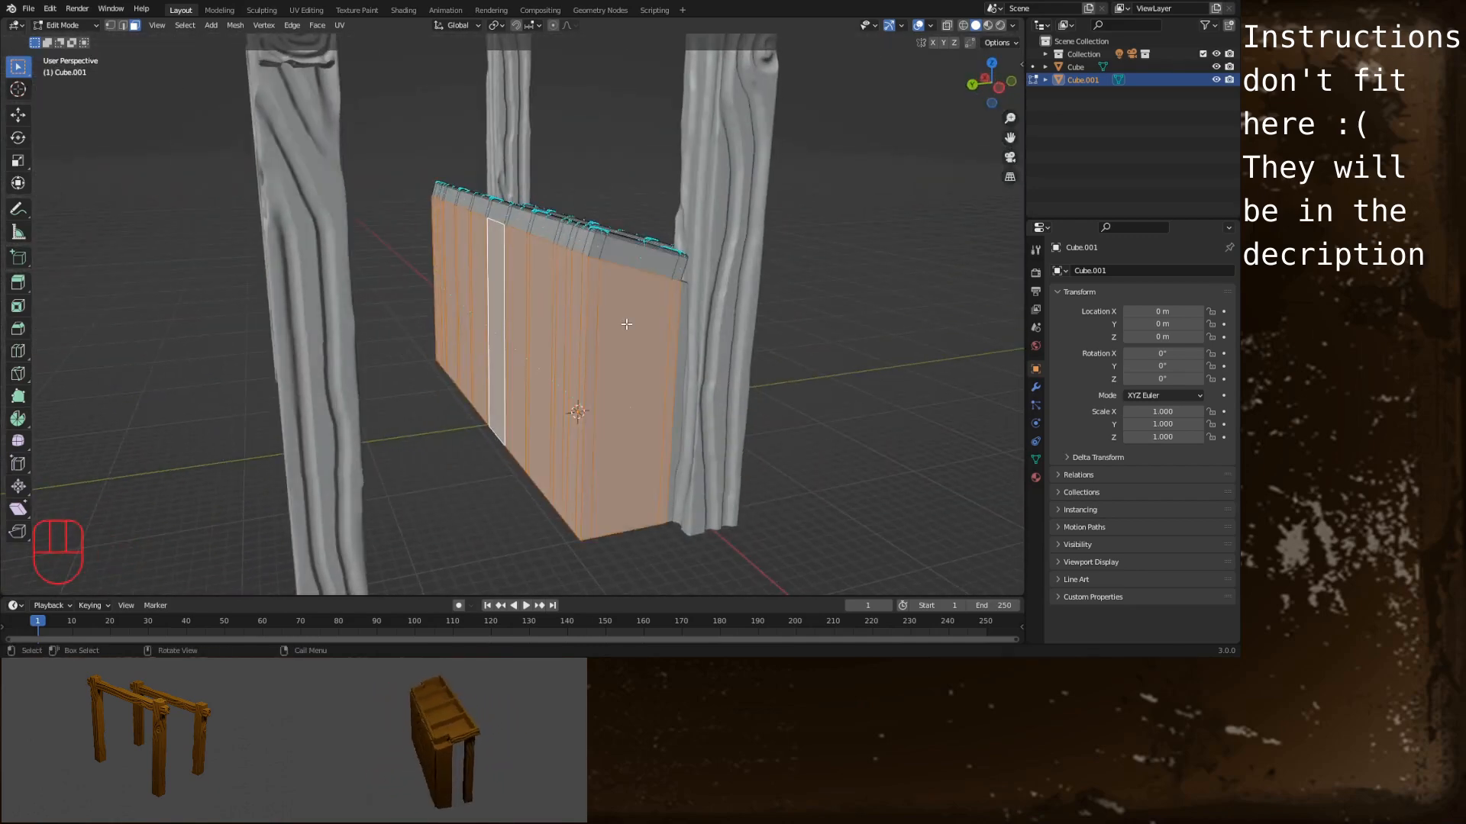
pyautogui.press('Delete')
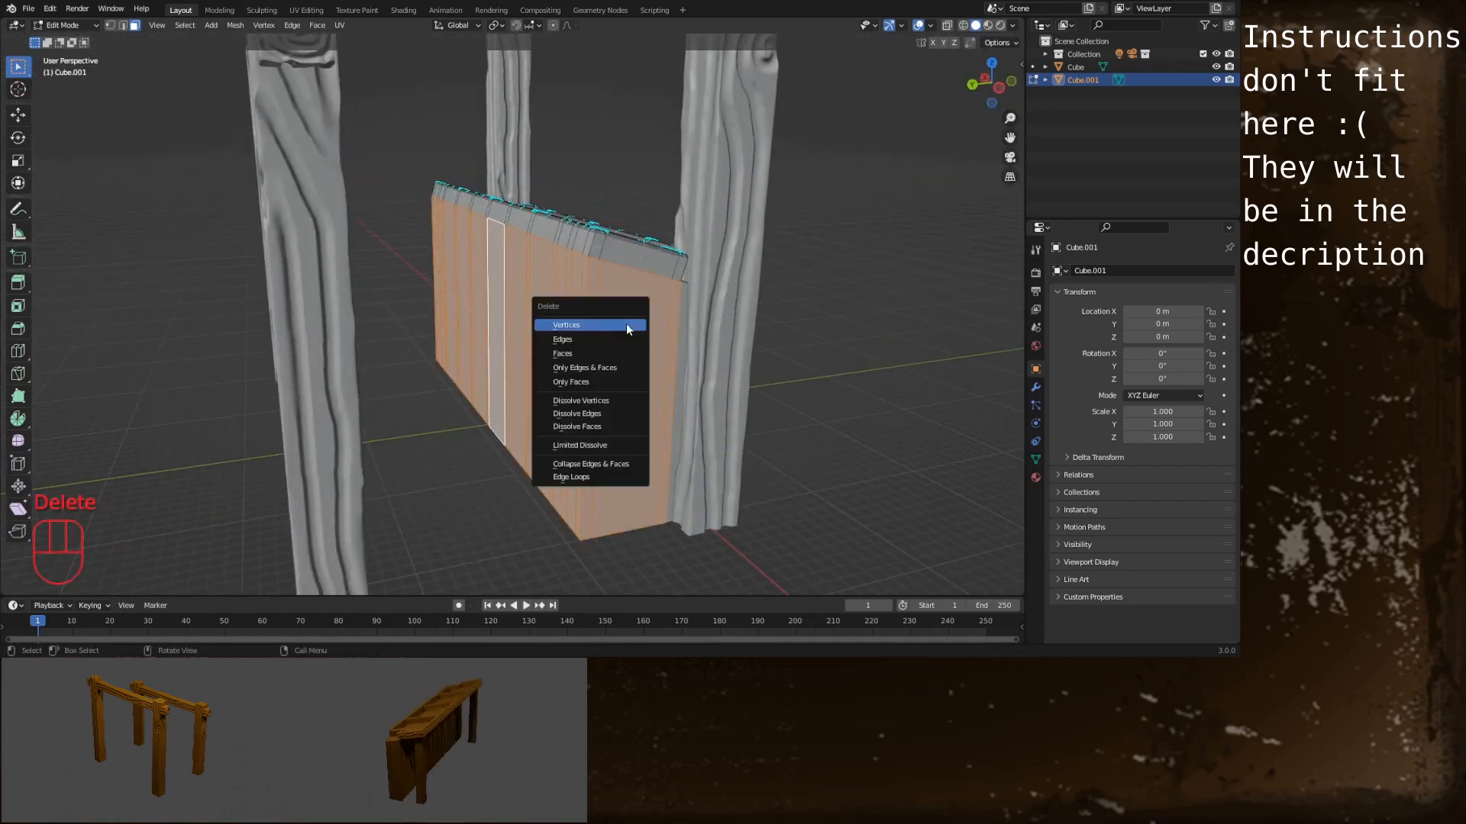
pyautogui.click(579, 353)
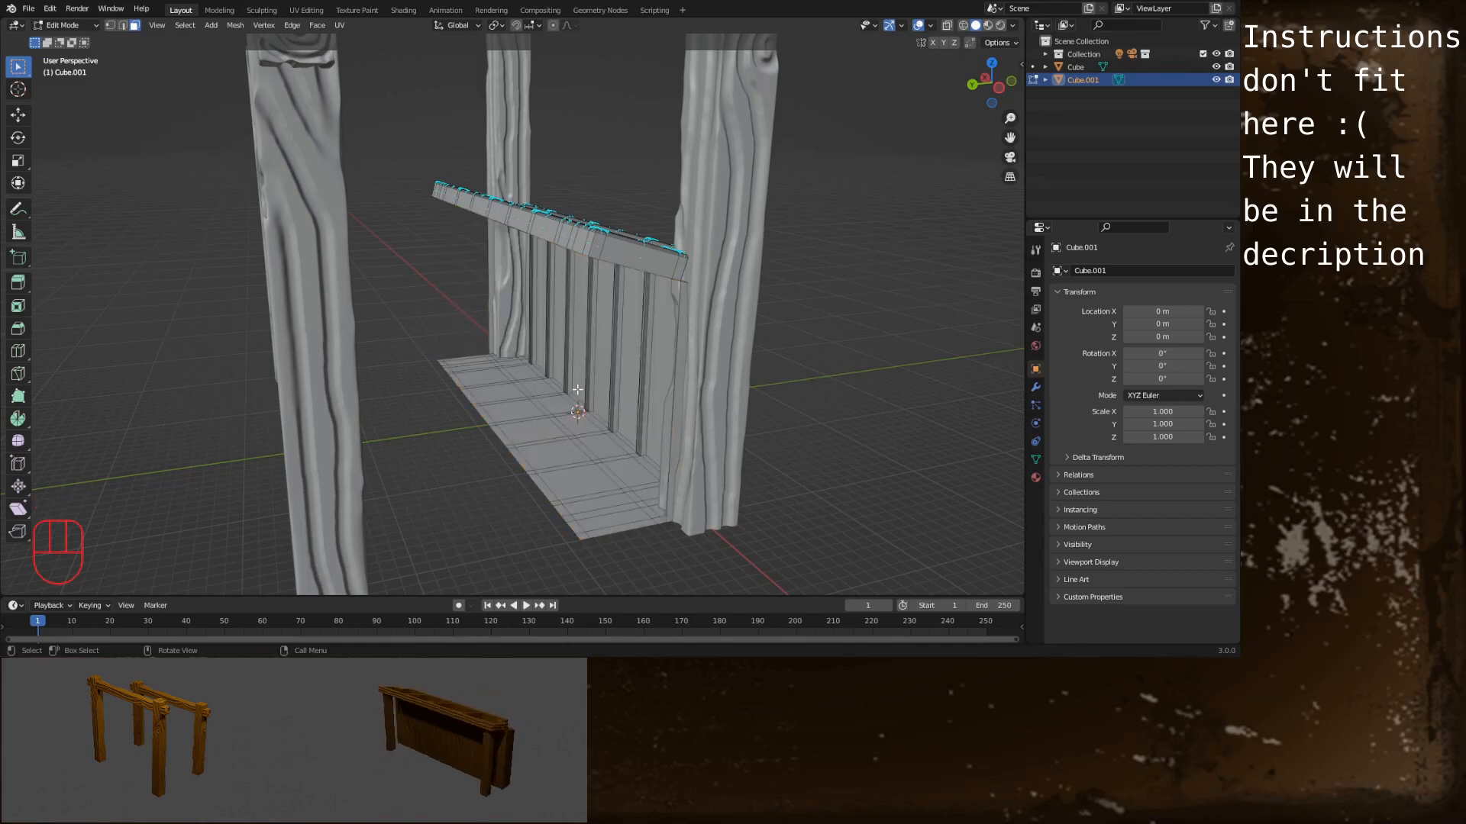
# Delete the box's subdivided bottom faces
pyautogui.moveTo(577, 390); pyautogui.dragTo(513, 398, button='middle')
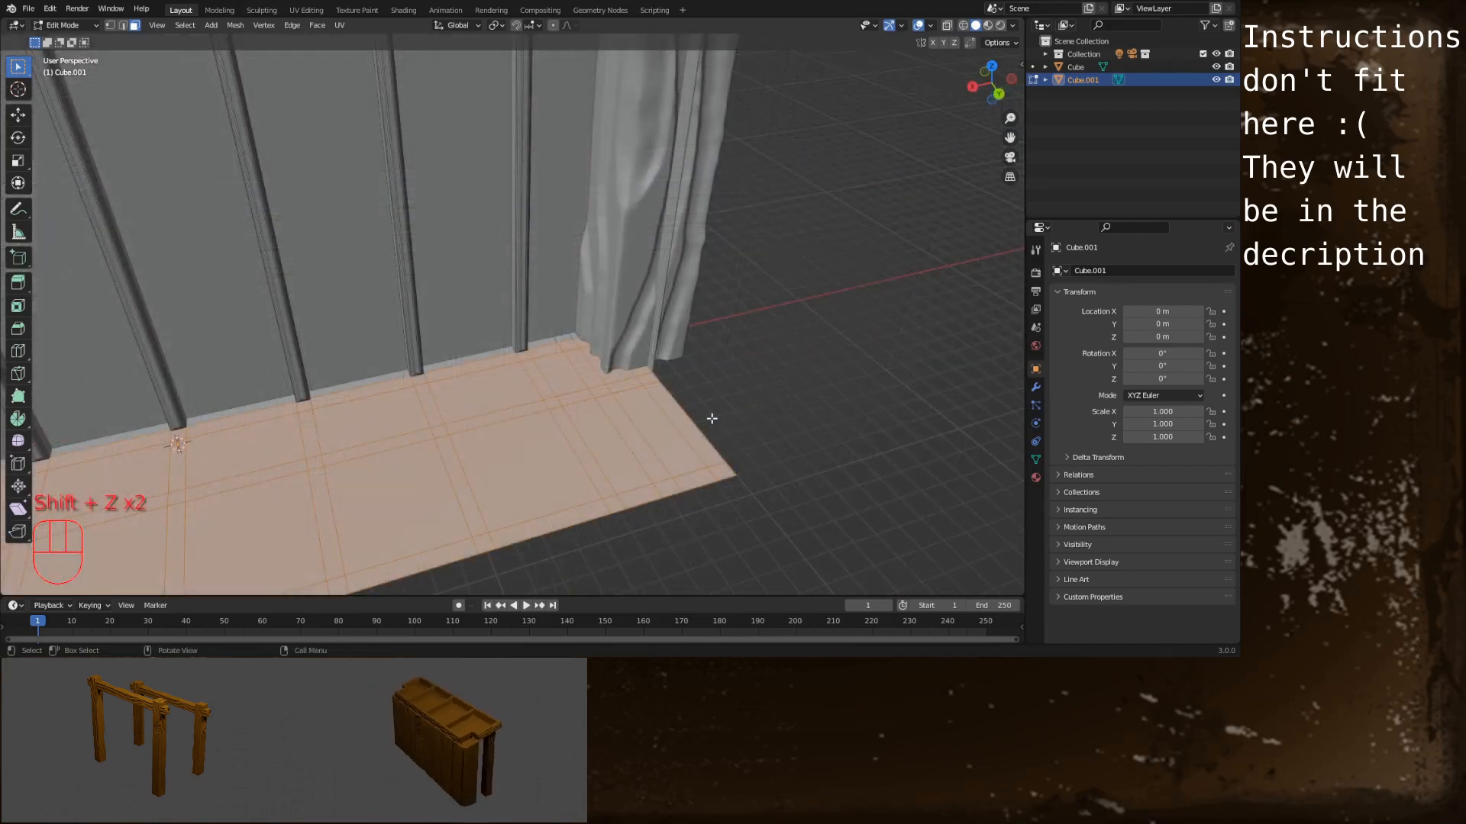
pyautogui.press('Delete')
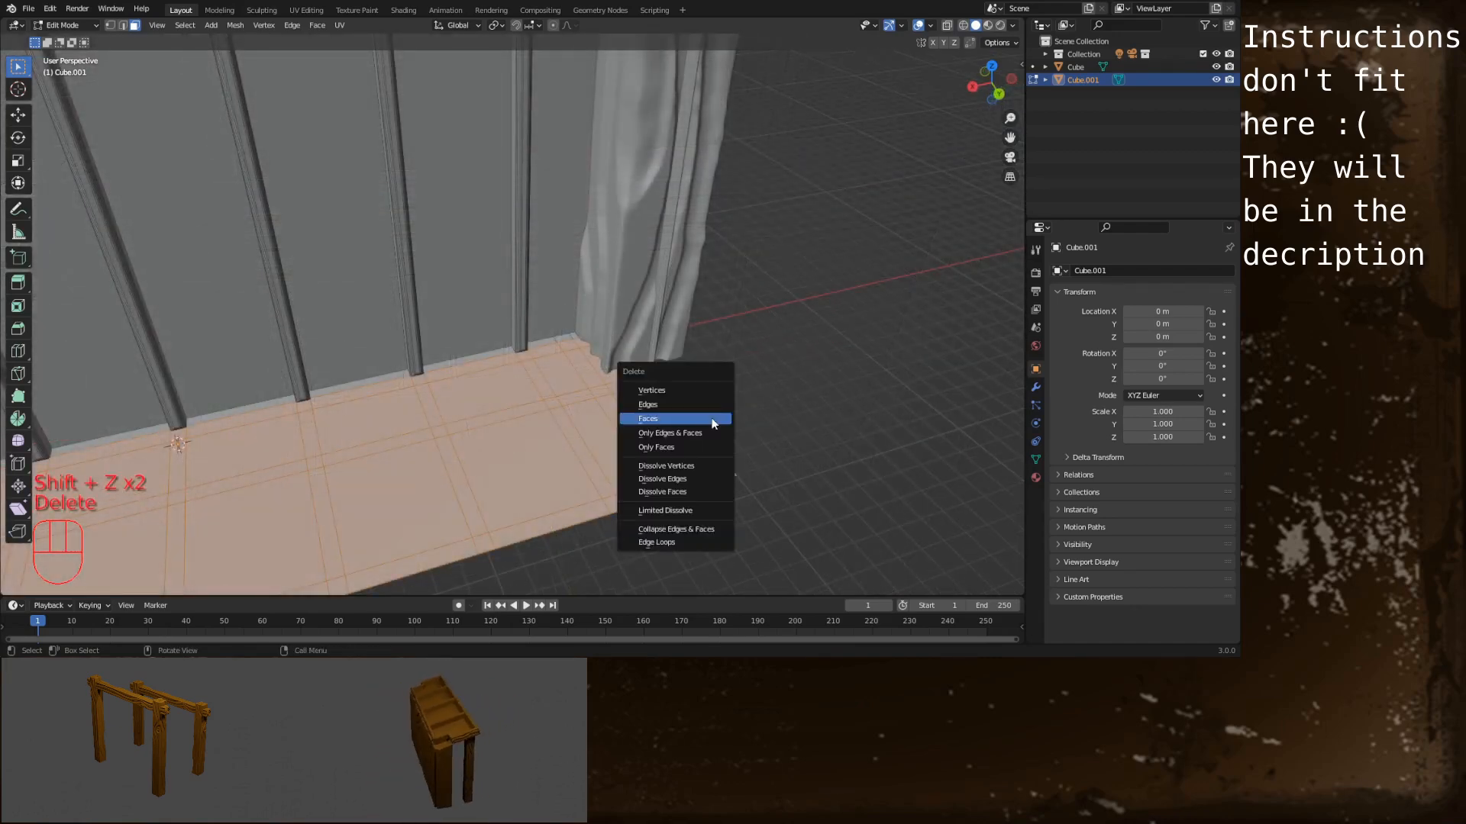
pyautogui.click(712, 422)
# Fill the open edge loop around the base of the plank front with a single bottom face
pyautogui.keyDown('alt'); pyautogui.moveTo(710, 419); pyautogui.dragTo(551, 378); pyautogui.keyUp('alt')
pyautogui.keyDown('alt'); pyautogui.keyDown('shift'); pyautogui.moveTo(558, 304); pyautogui.dragTo(572, 484); pyautogui.keyUp('shift'); pyautogui.keyUp('alt')
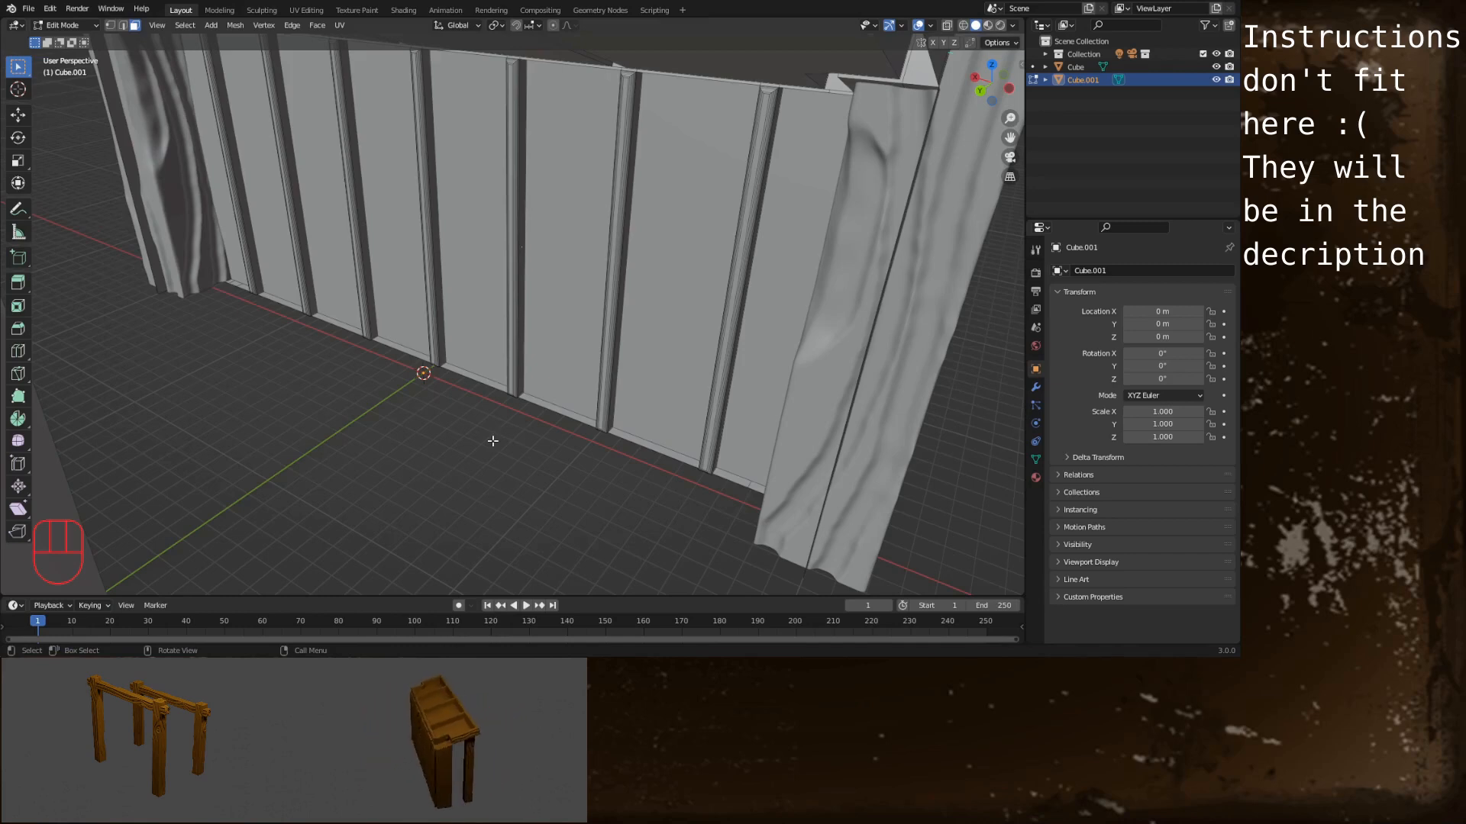
pyautogui.press('2')
pyautogui.click(550, 411)
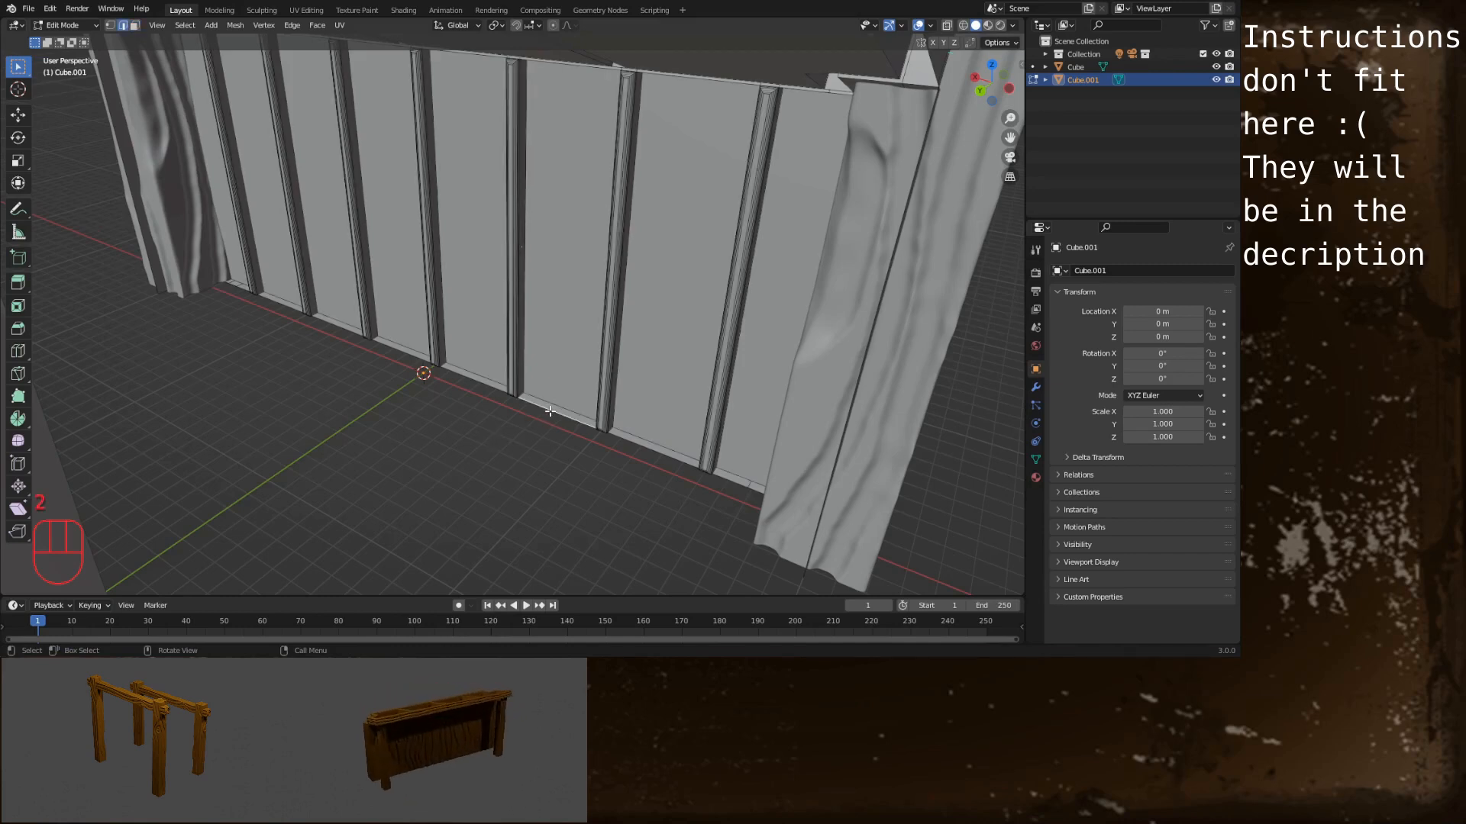
pyautogui.keyDown('alt'); pyautogui.click(549, 411); pyautogui.keyUp('alt')
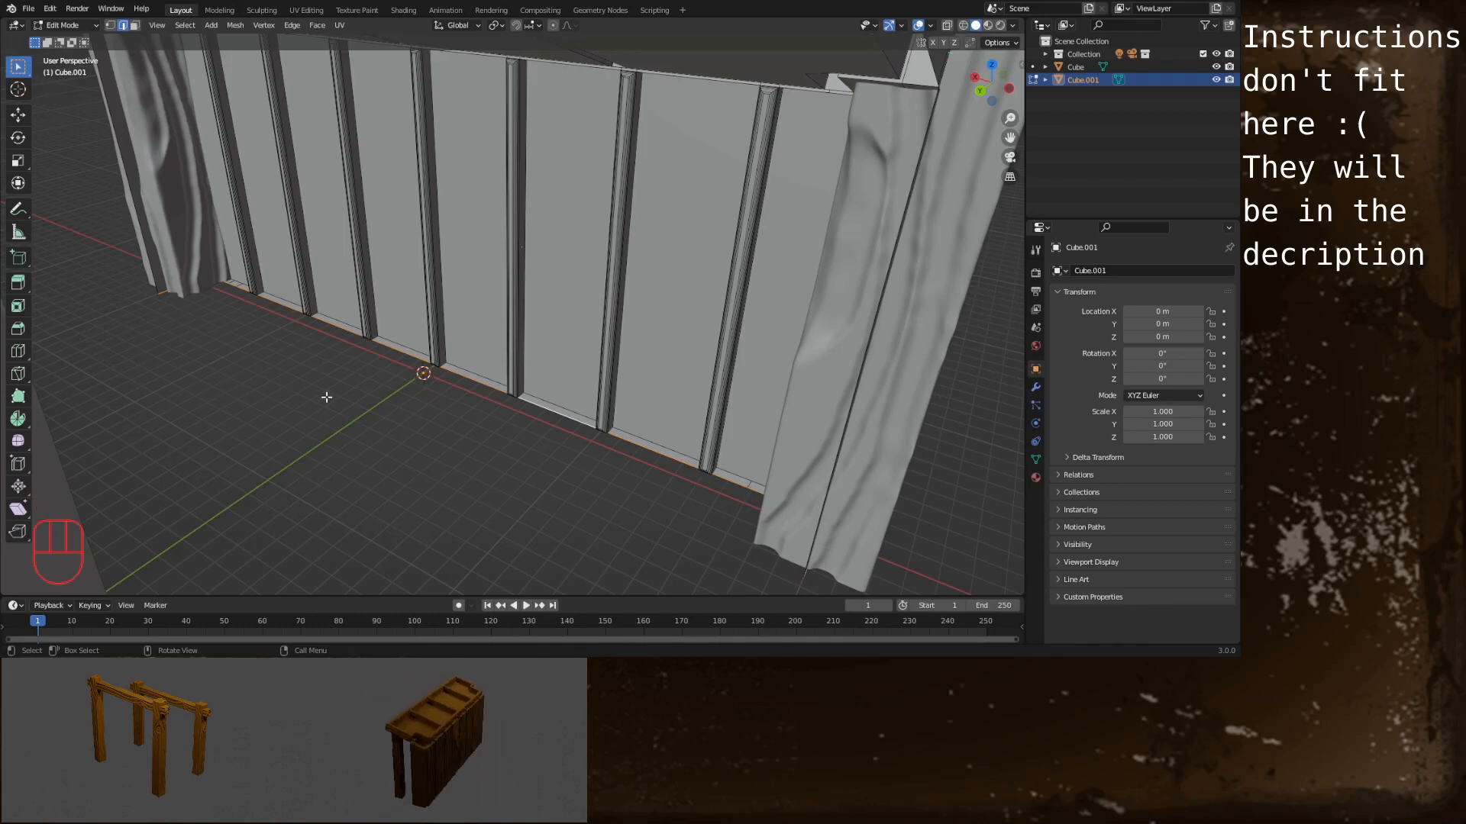
pyautogui.press('f')
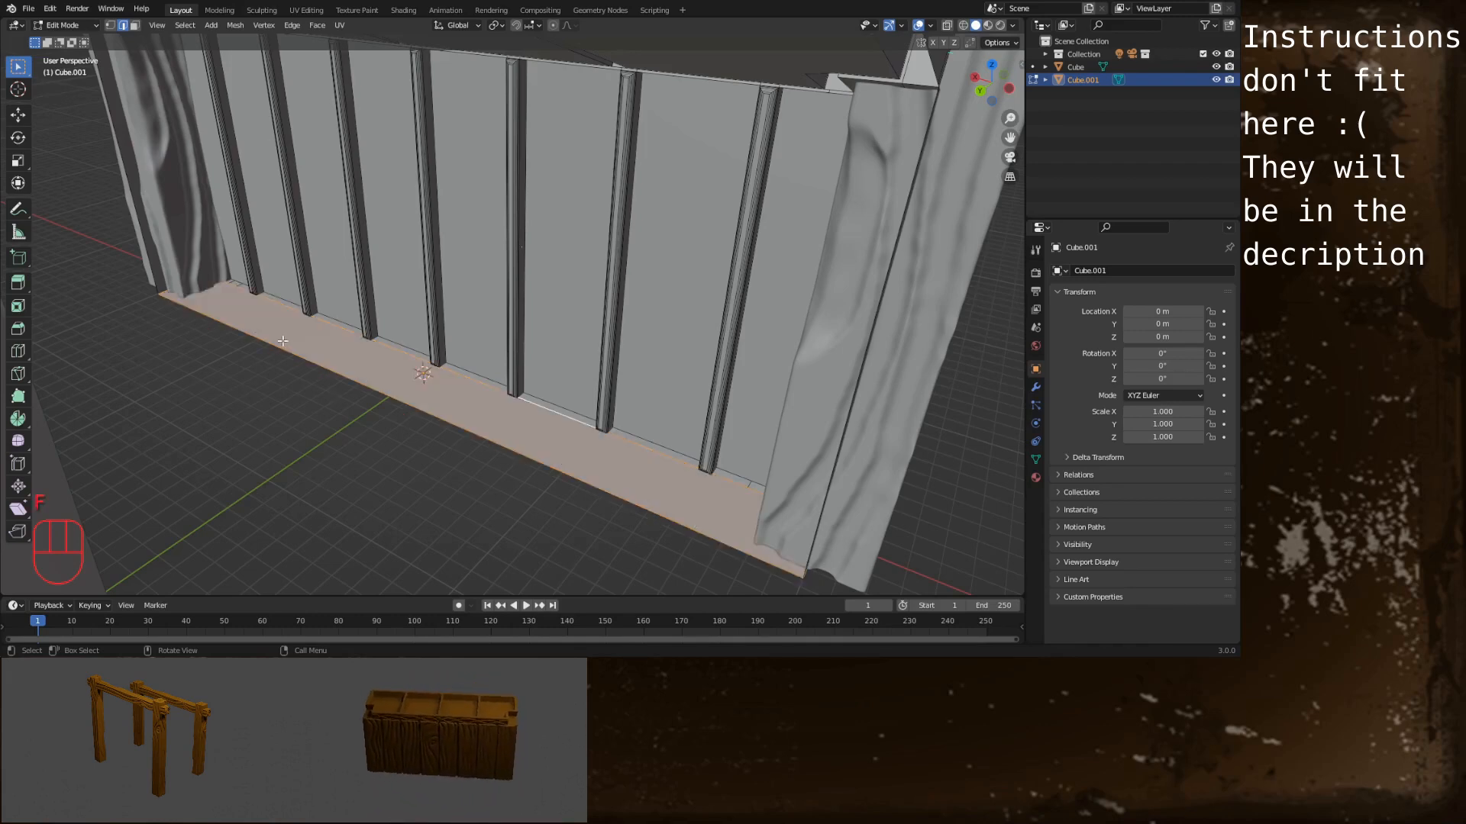
# Fill the open back with a single face using the new bottom's rear edge and the two vertical end edges
pyautogui.moveTo(450, 372); pyautogui.dragTo(346, 333, button='middle')
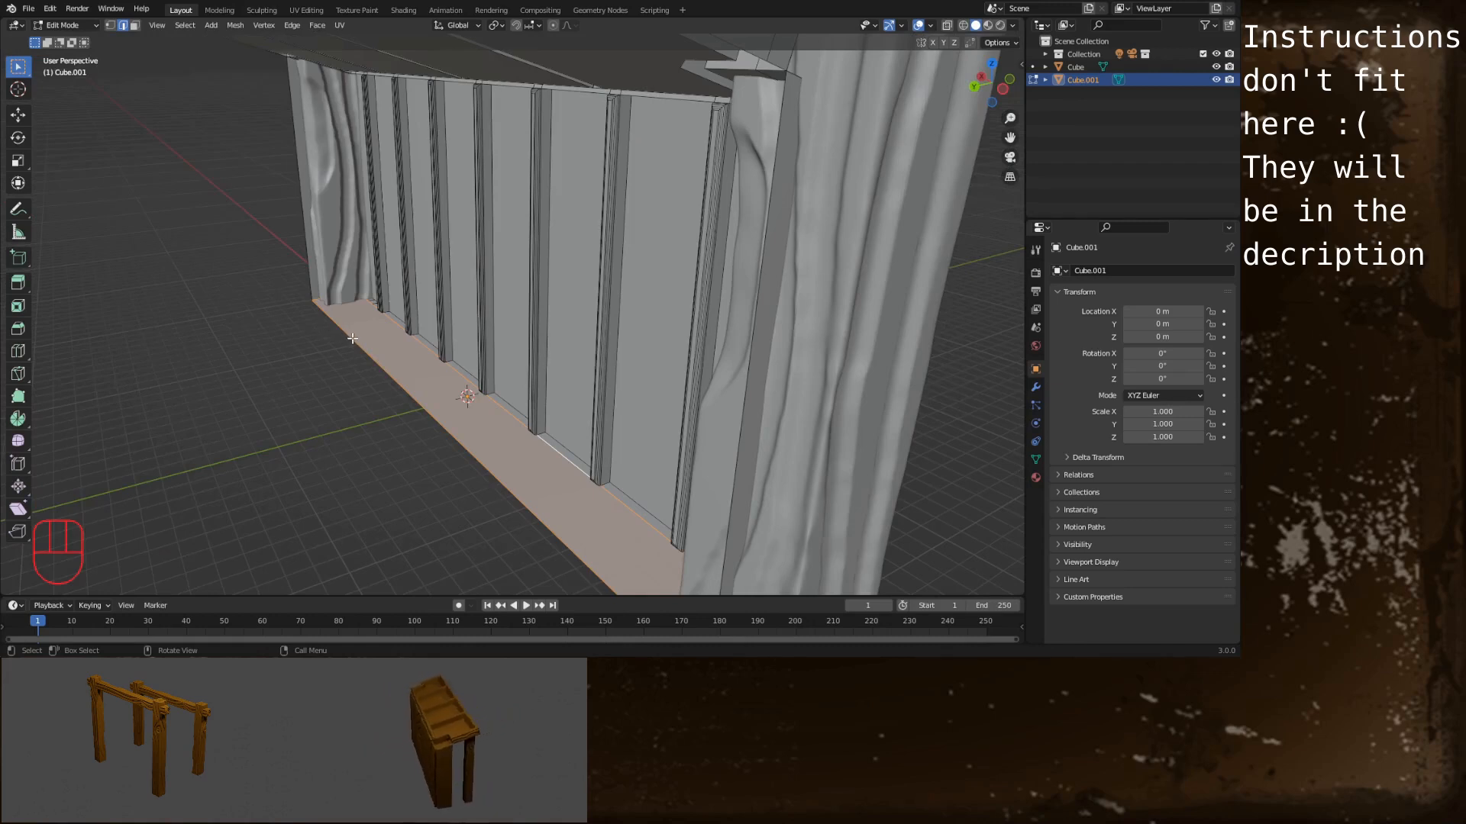
pyautogui.click(352, 338)
pyautogui.keyDown('shift'); pyautogui.click(305, 223); pyautogui.keyUp('shift')
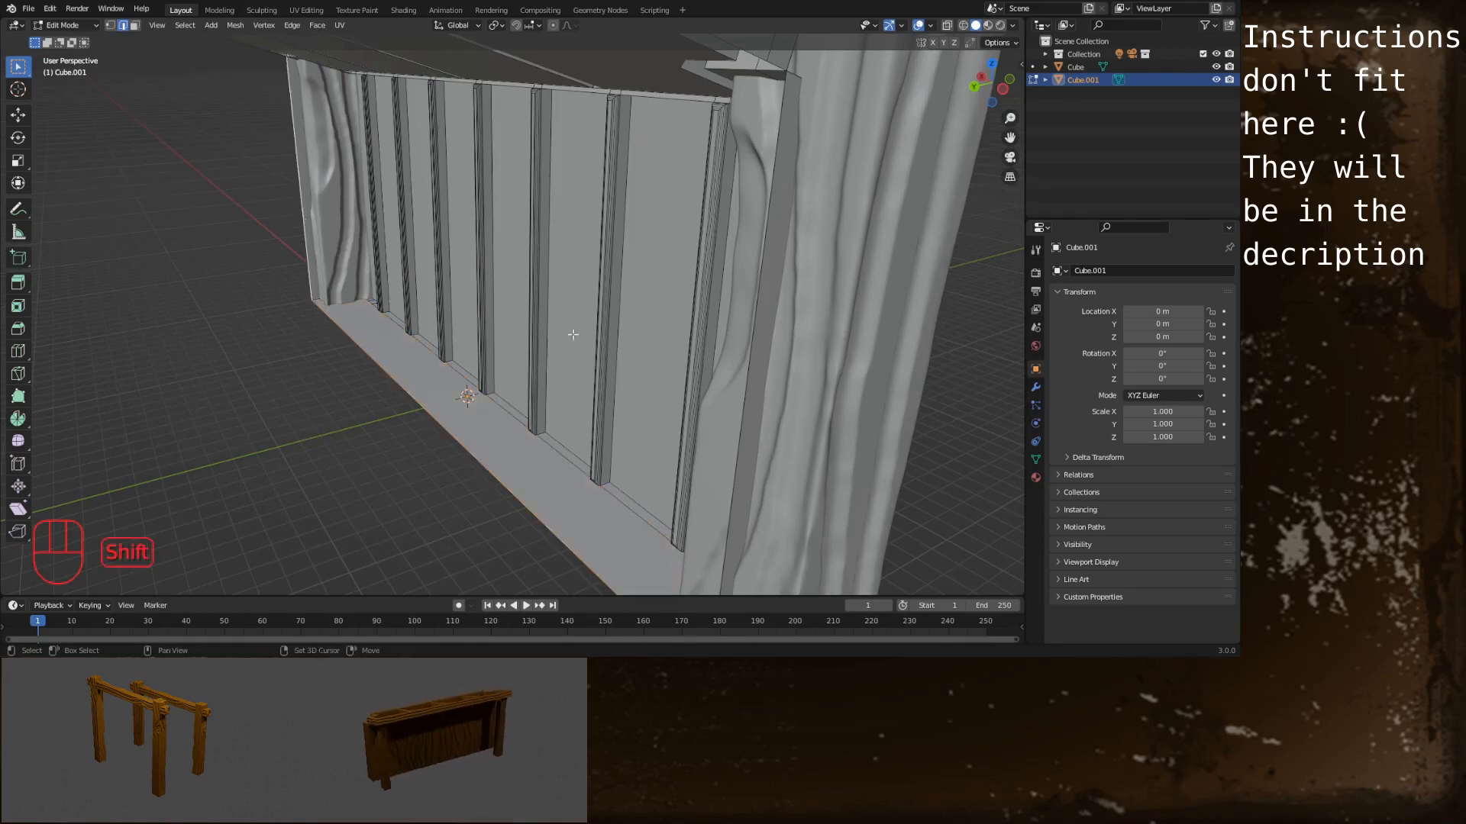
pyautogui.keyDown('shift'); pyautogui.click(754, 329); pyautogui.keyUp('shift')
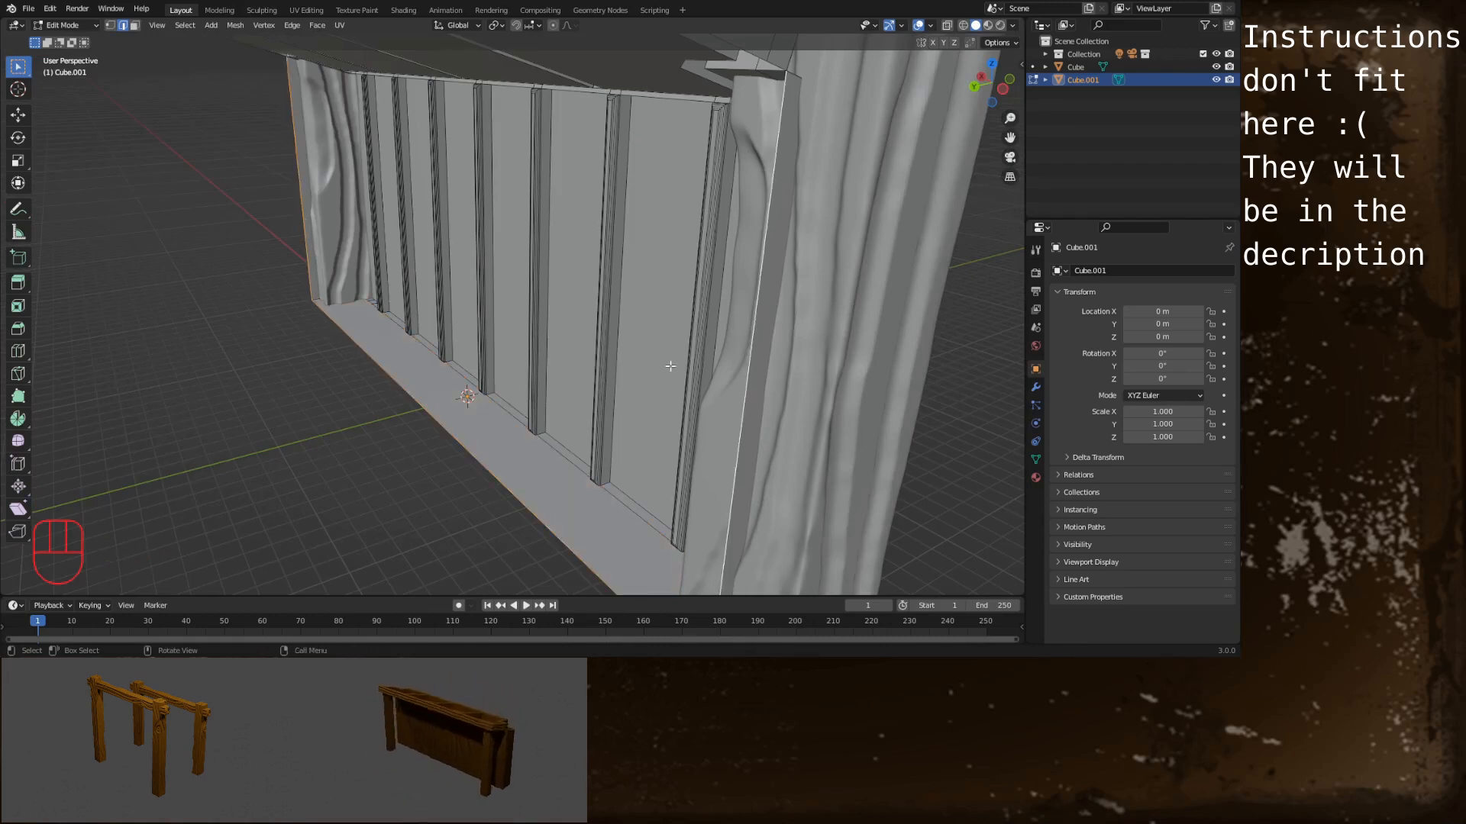
pyautogui.press('f')
# Fill the open underside of the overhanging slanted top with a face
pyautogui.keyDown('shift'); pyautogui.moveTo(575, 147); pyautogui.dragTo(582, 211, button='middle'); pyautogui.keyUp('shift')
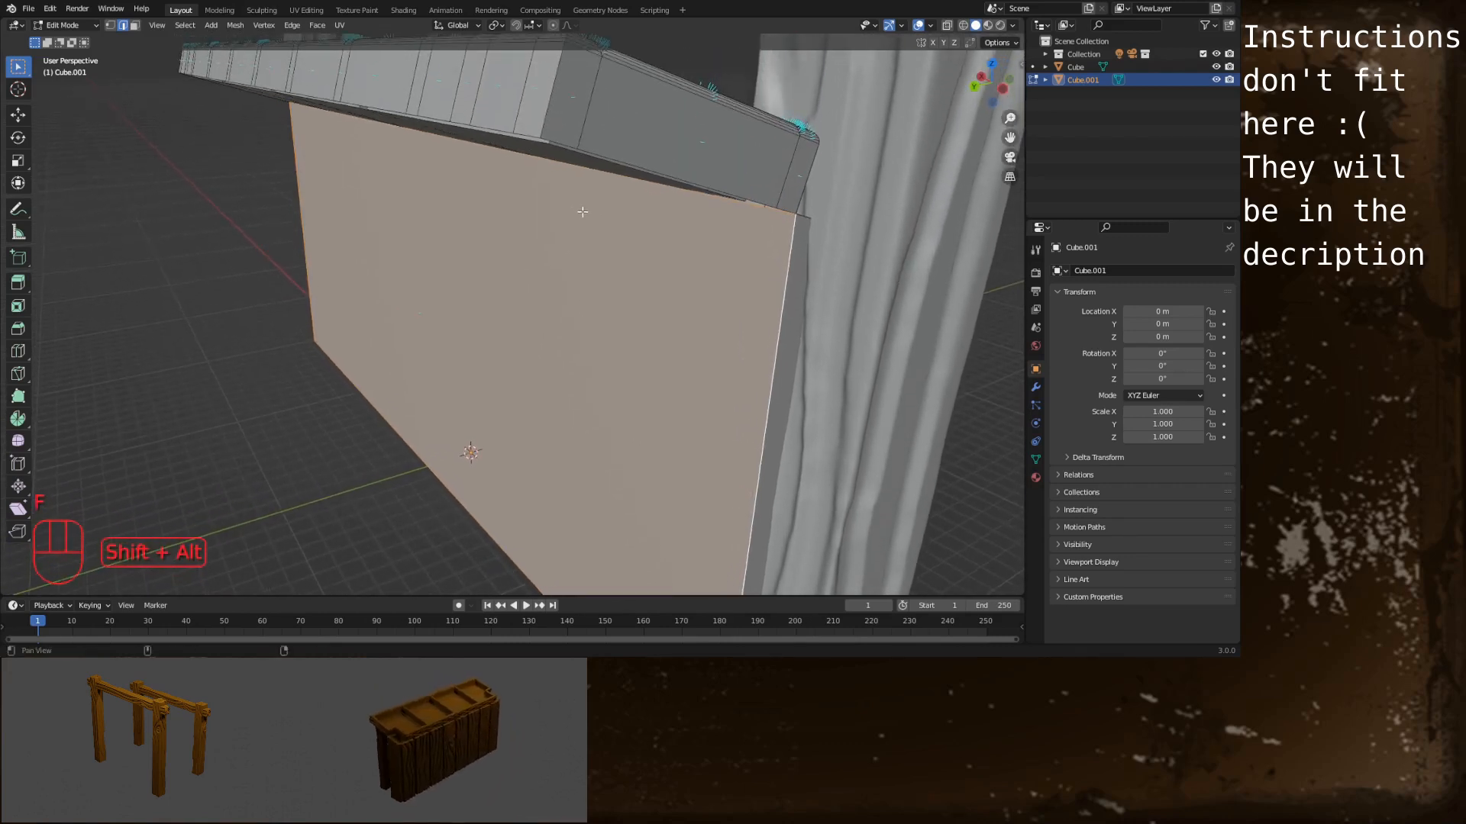
pyautogui.click(639, 183)
pyautogui.keyDown('alt'); pyautogui.moveTo(516, 140); pyautogui.dragTo(550, 150, button='middle'); pyautogui.keyUp('alt')
pyautogui.press('f')
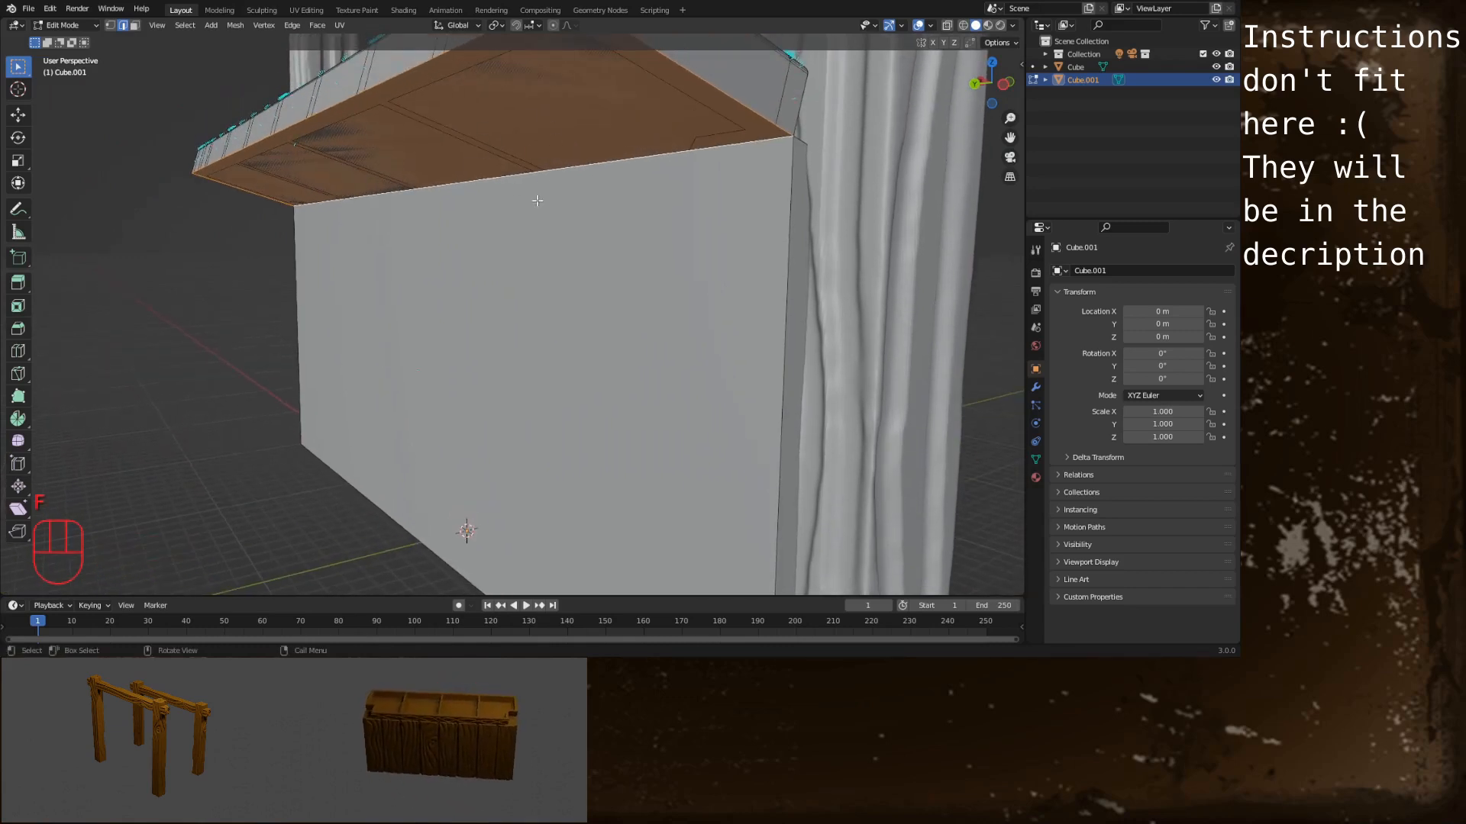
# Move the compartment floor inside the slanted top by -0.5 m along the Y axis
pyautogui.press('3')
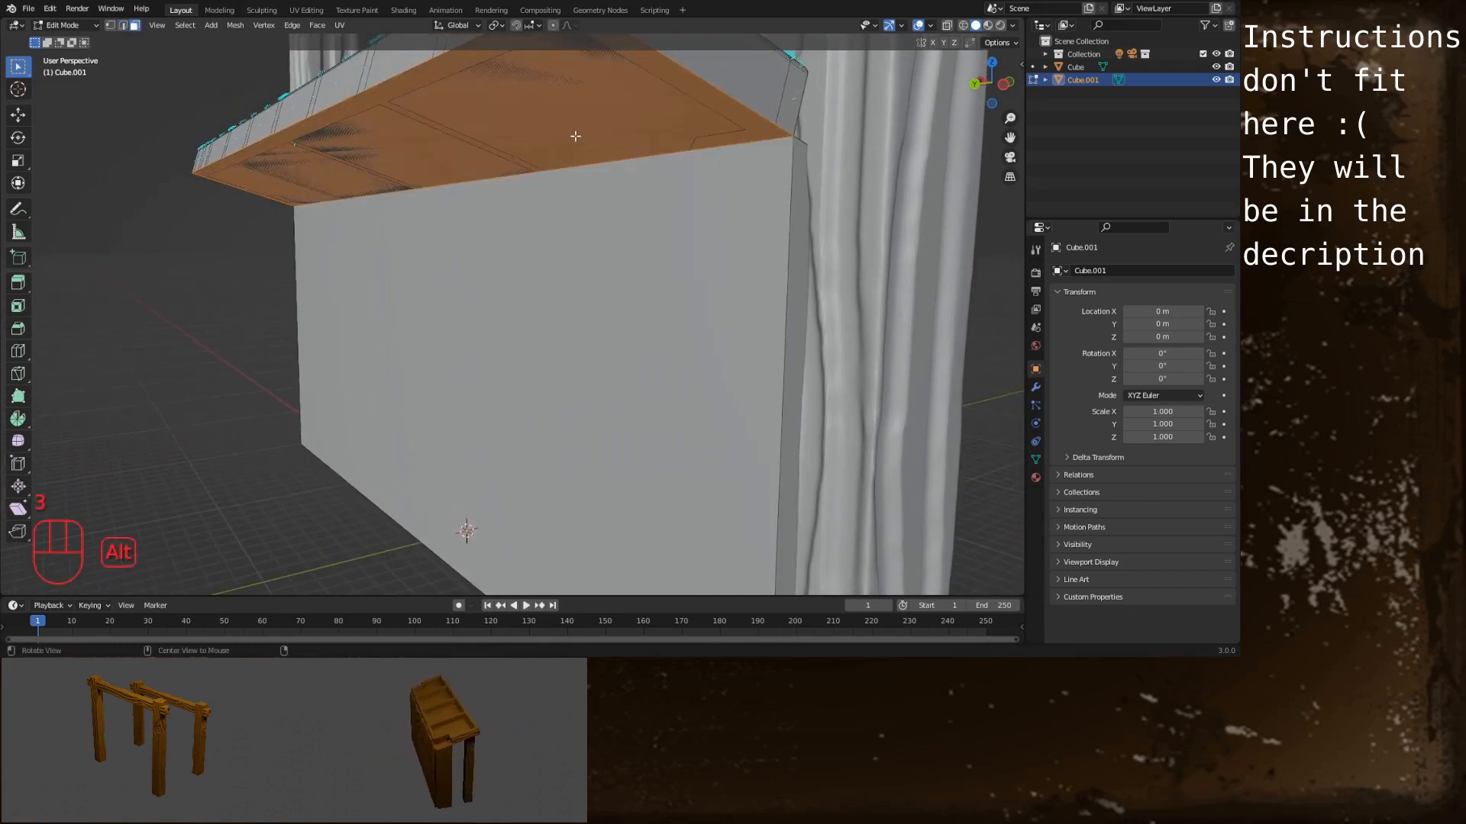
pyautogui.keyDown('alt'); pyautogui.moveTo(573, 137); pyautogui.dragTo(426, 212, button='middle'); pyautogui.keyUp('alt')
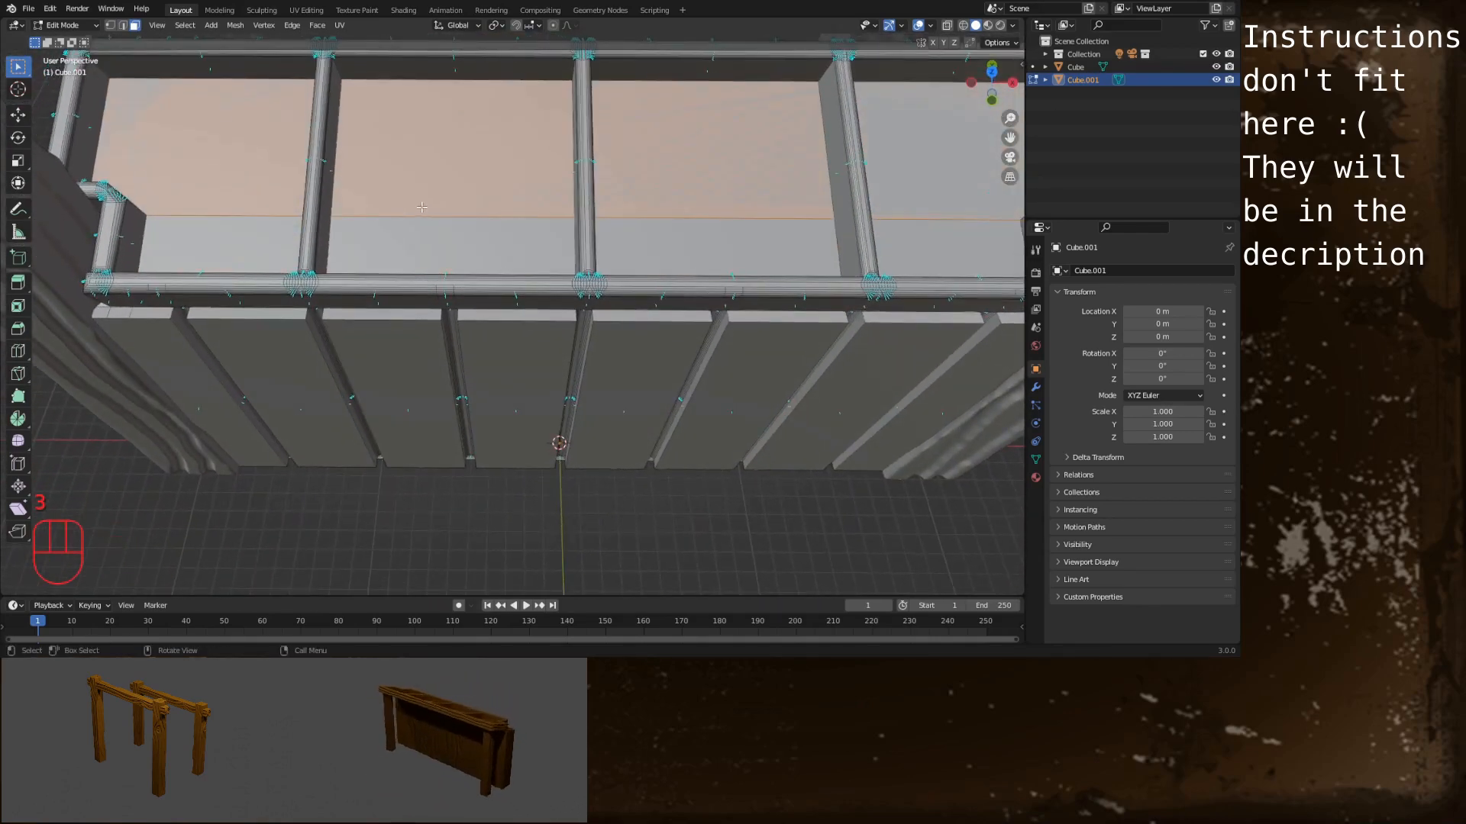
pyautogui.click(621, 254)
pyautogui.press('g')
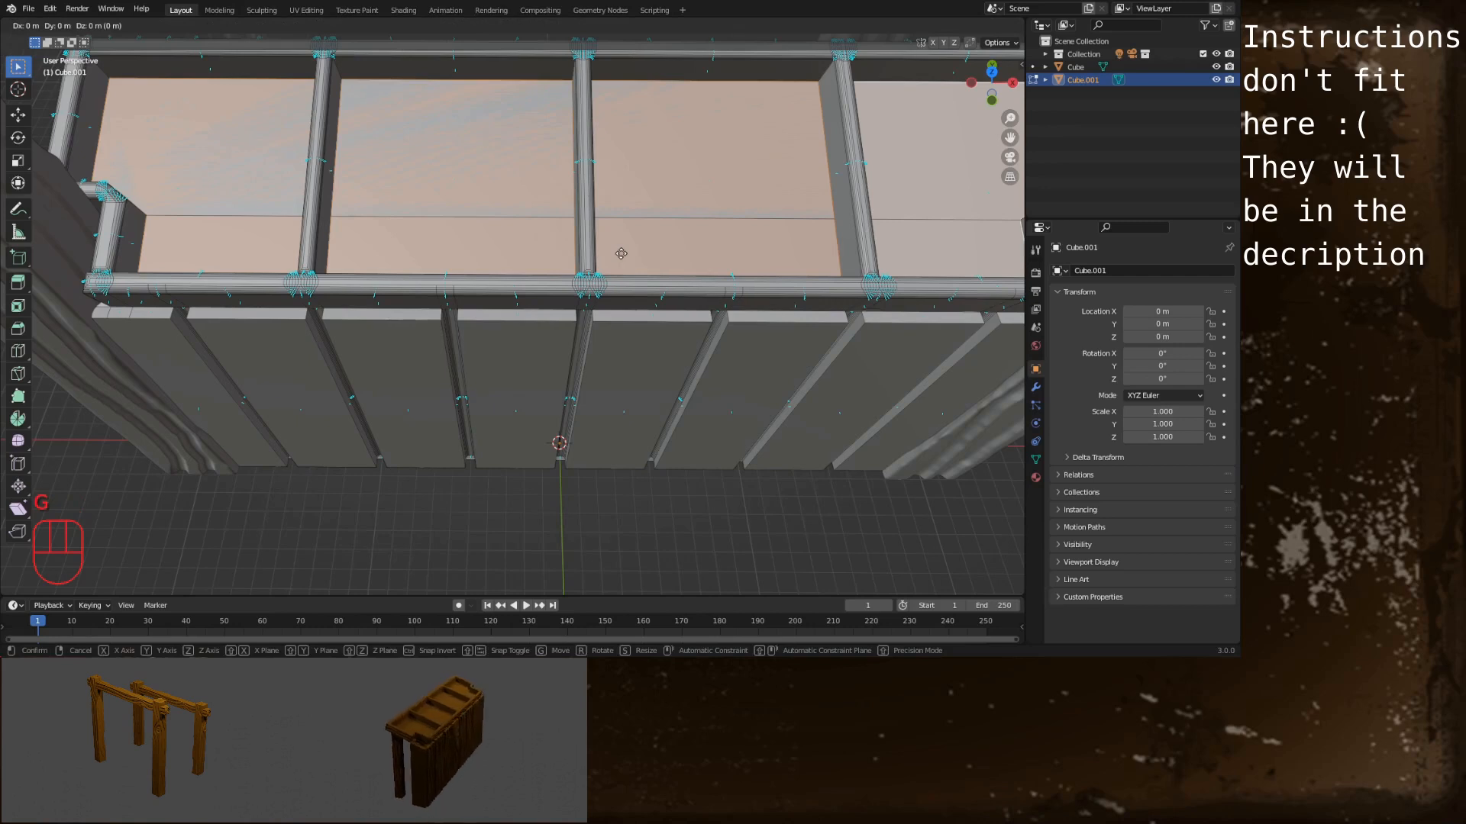
pyautogui.press('ctrl')
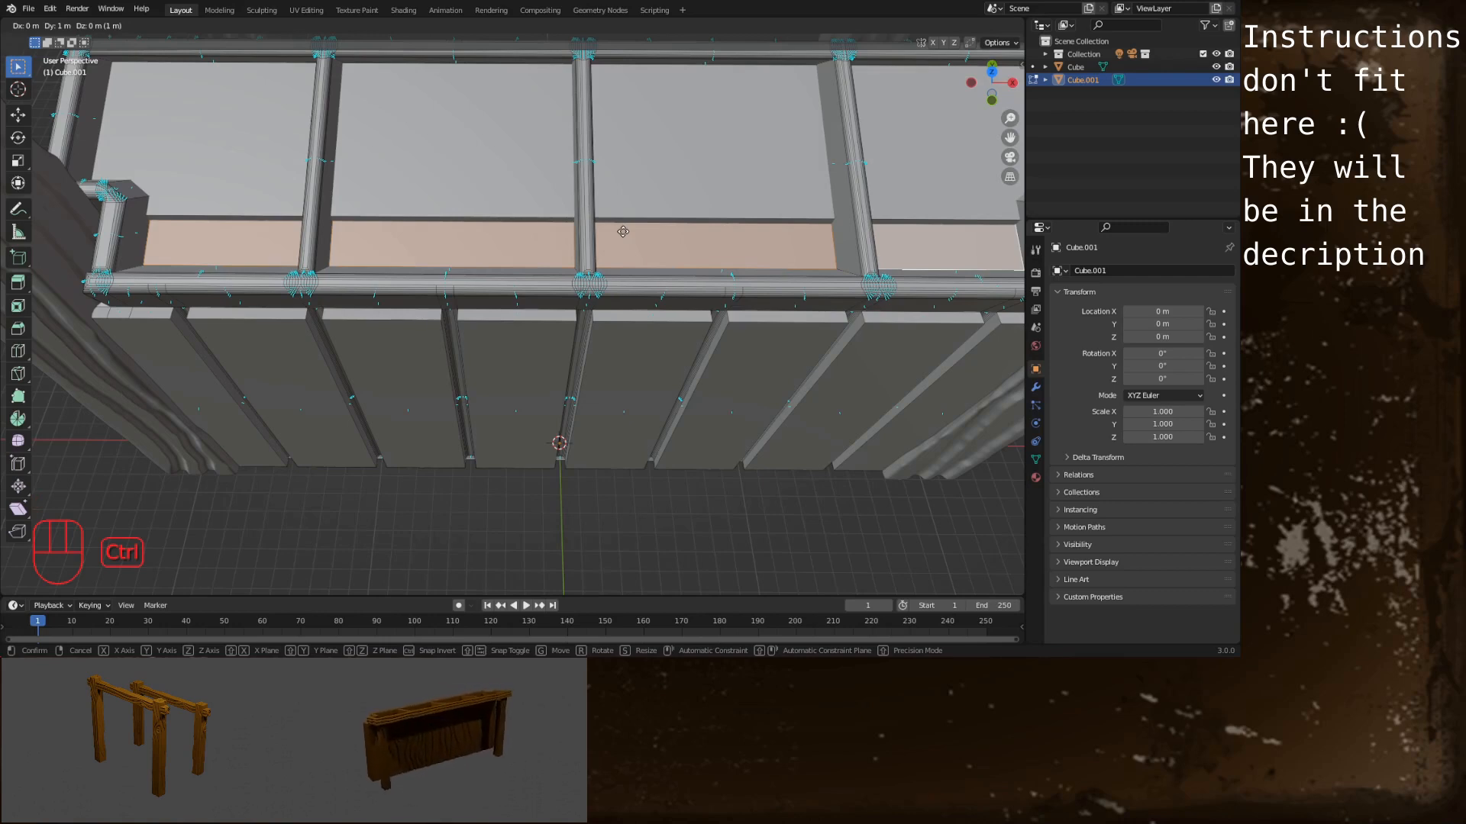
pyautogui.click(623, 231)
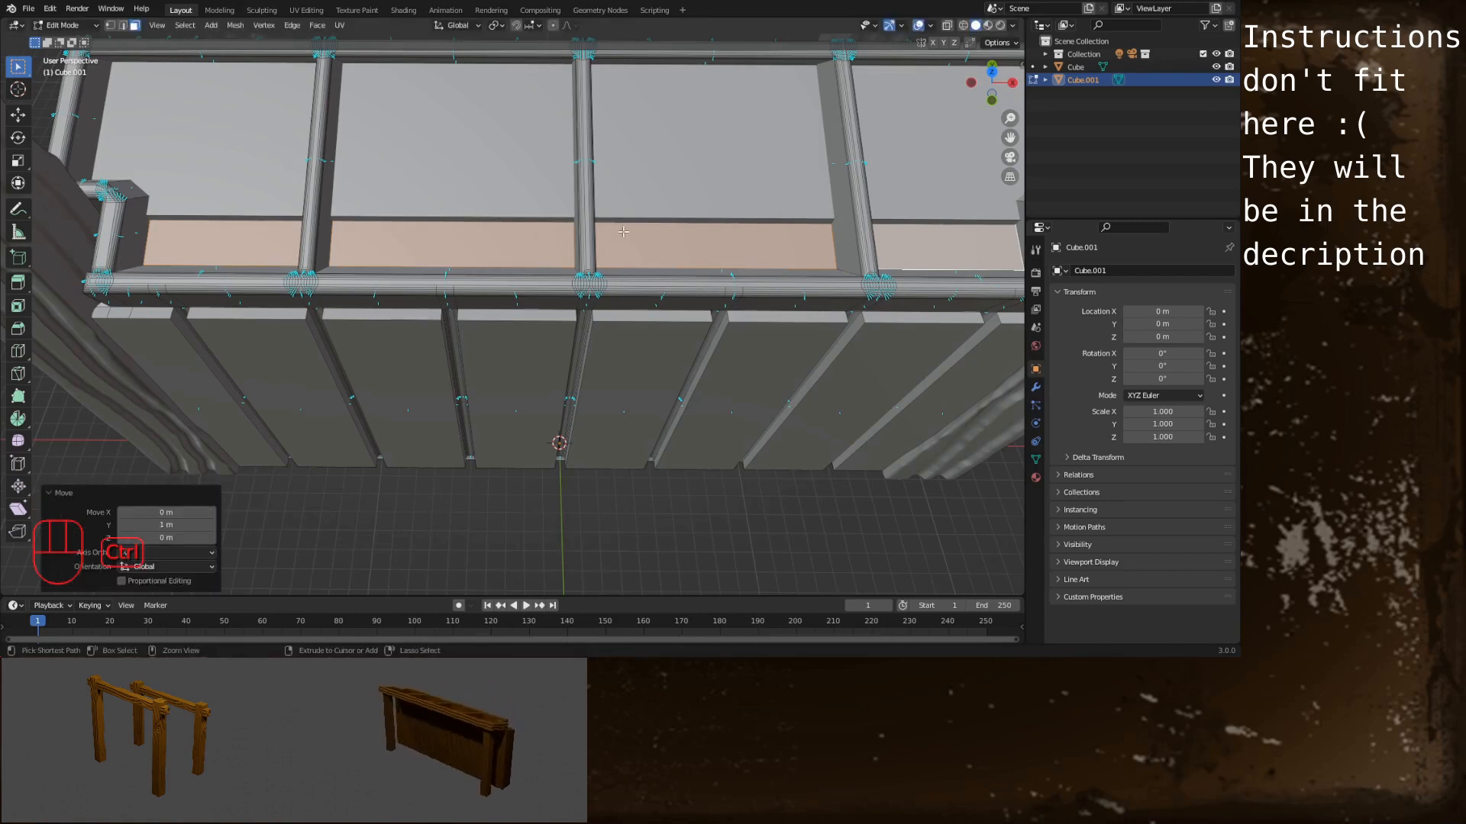
pyautogui.click(170, 526)
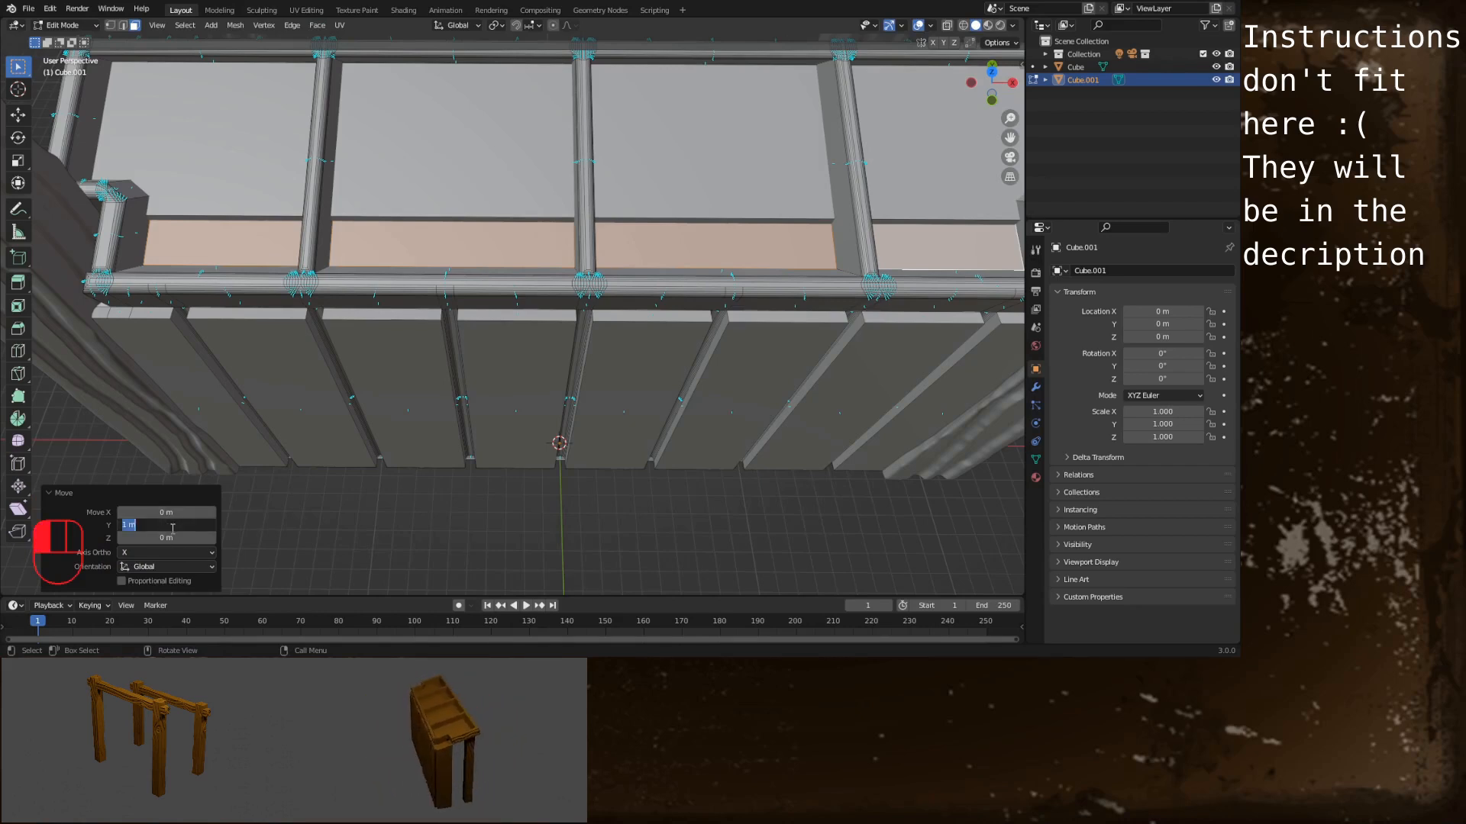
pyautogui.write('0.5')
pyautogui.press('Return')
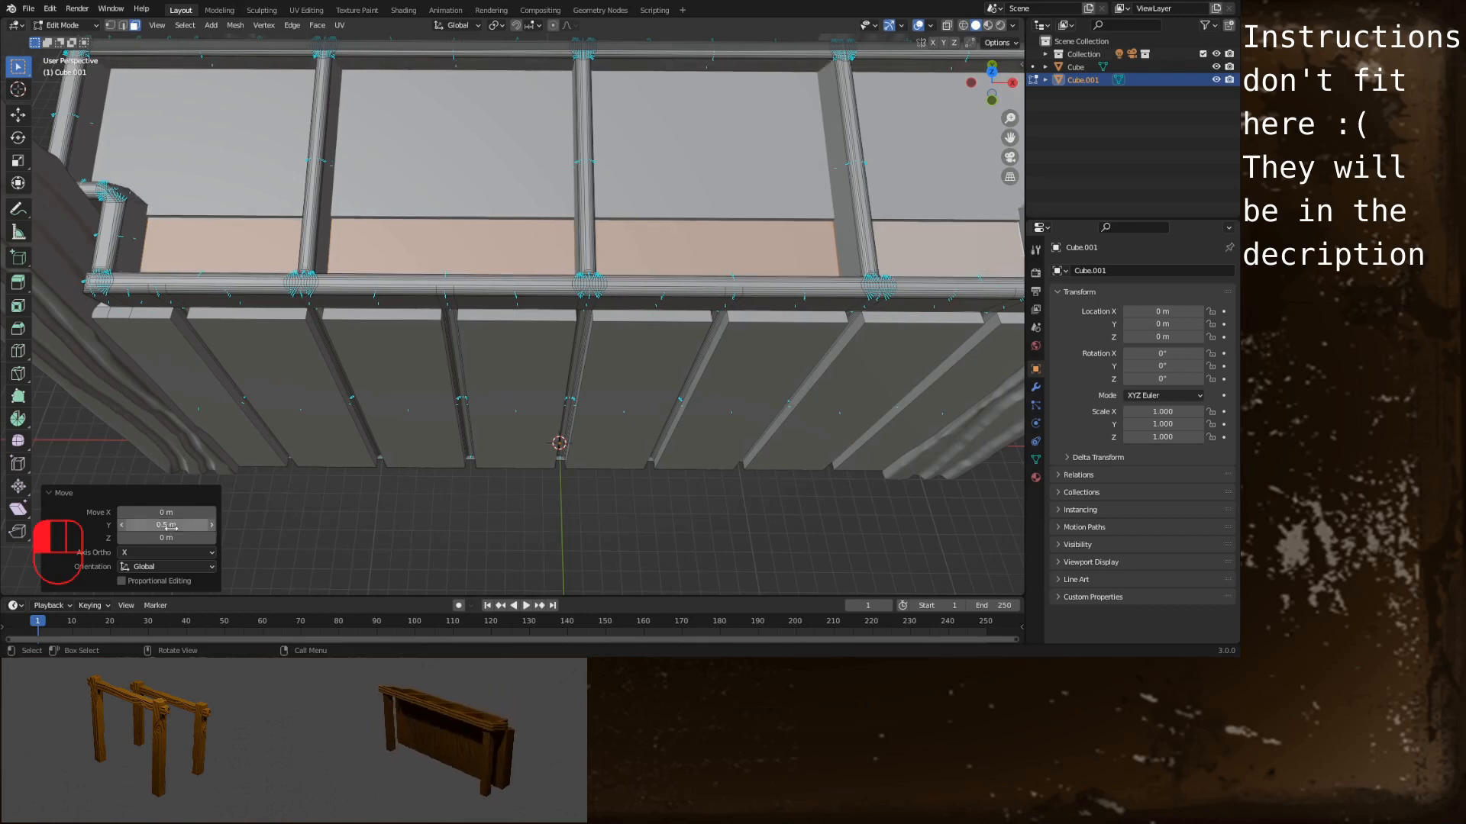
pyautogui.click(169, 526)
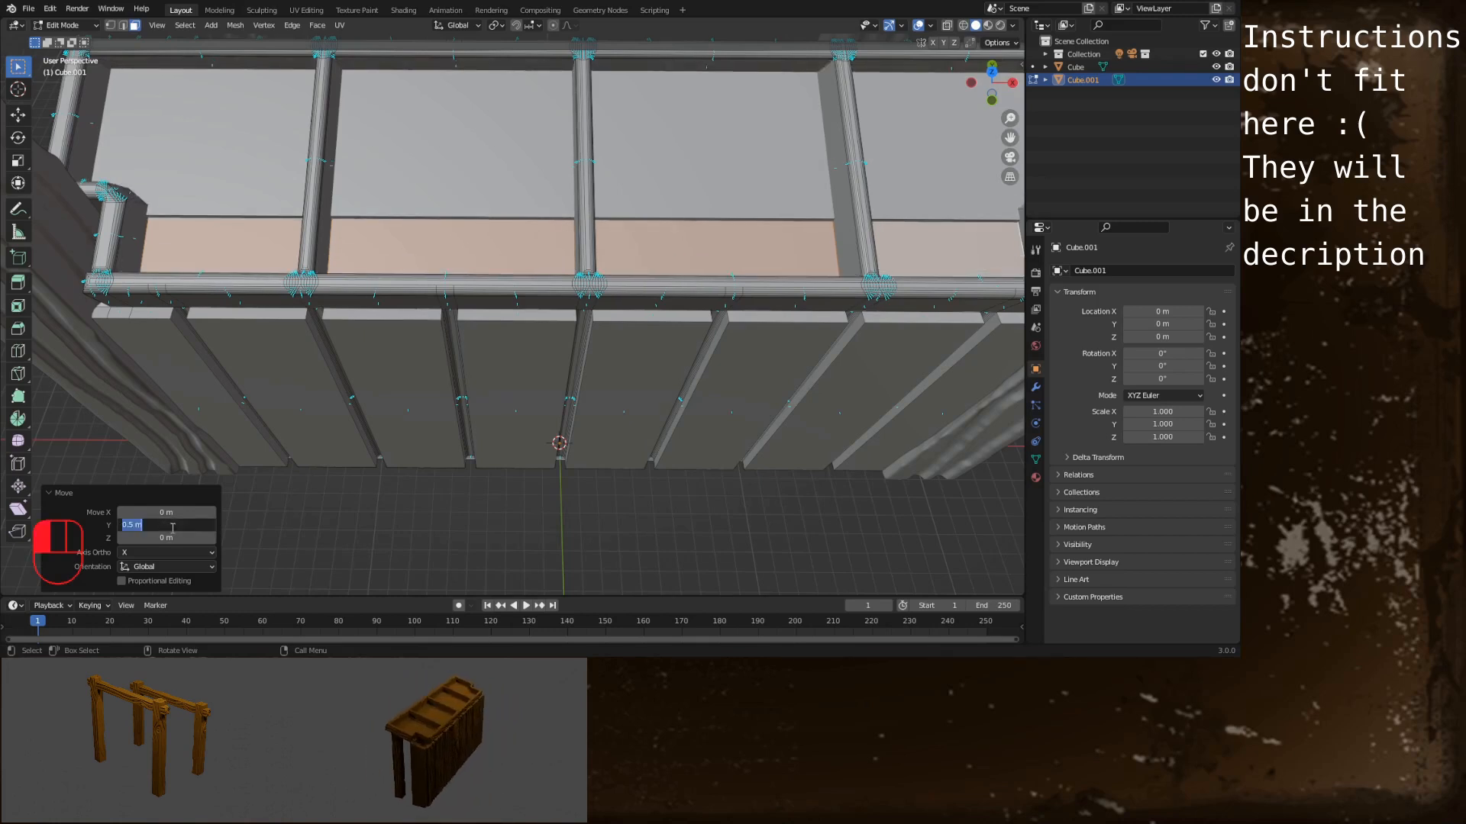
pyautogui.press('Home')
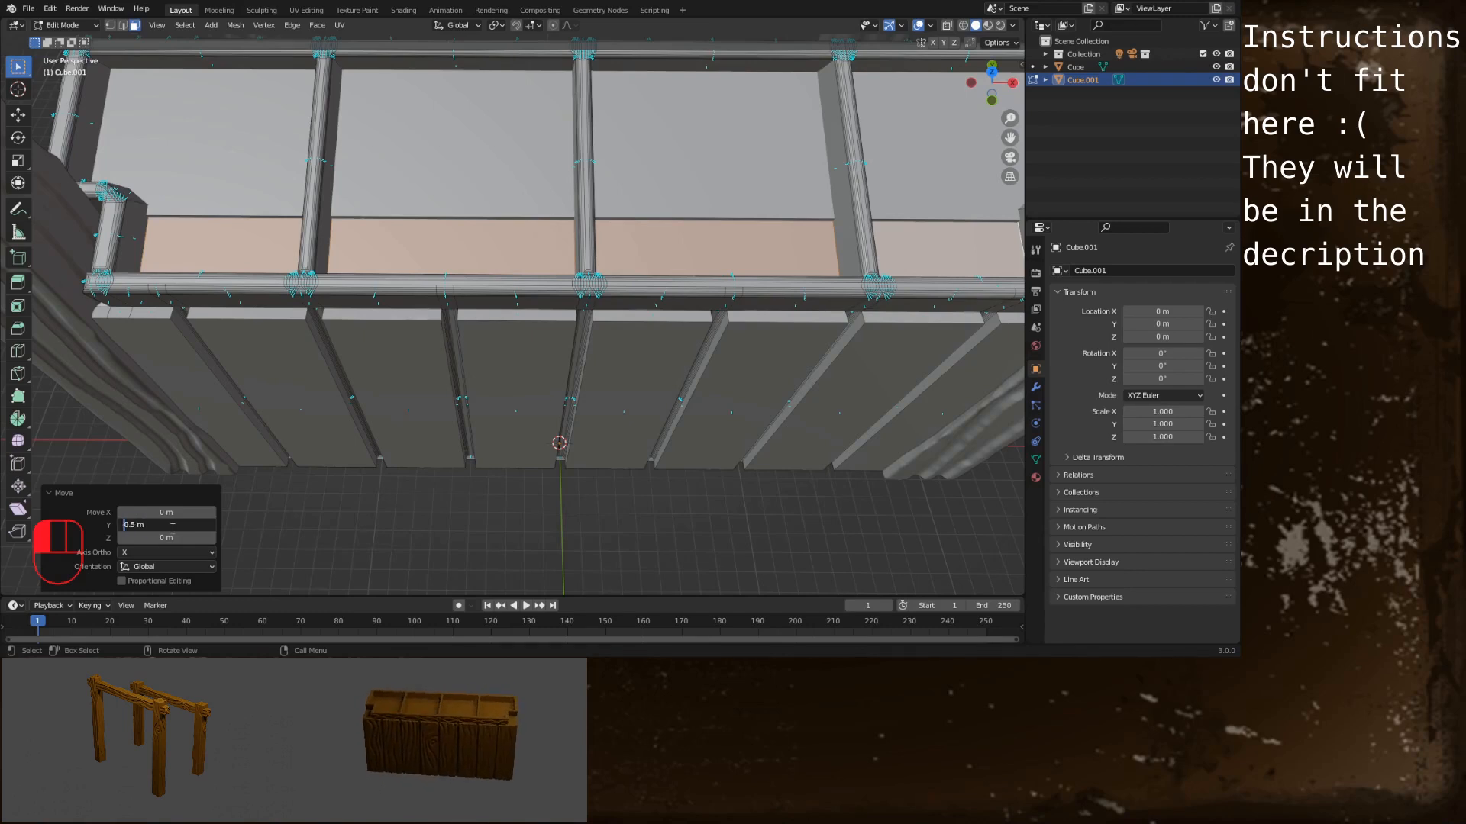
pyautogui.write('-')
pyautogui.press('Return')
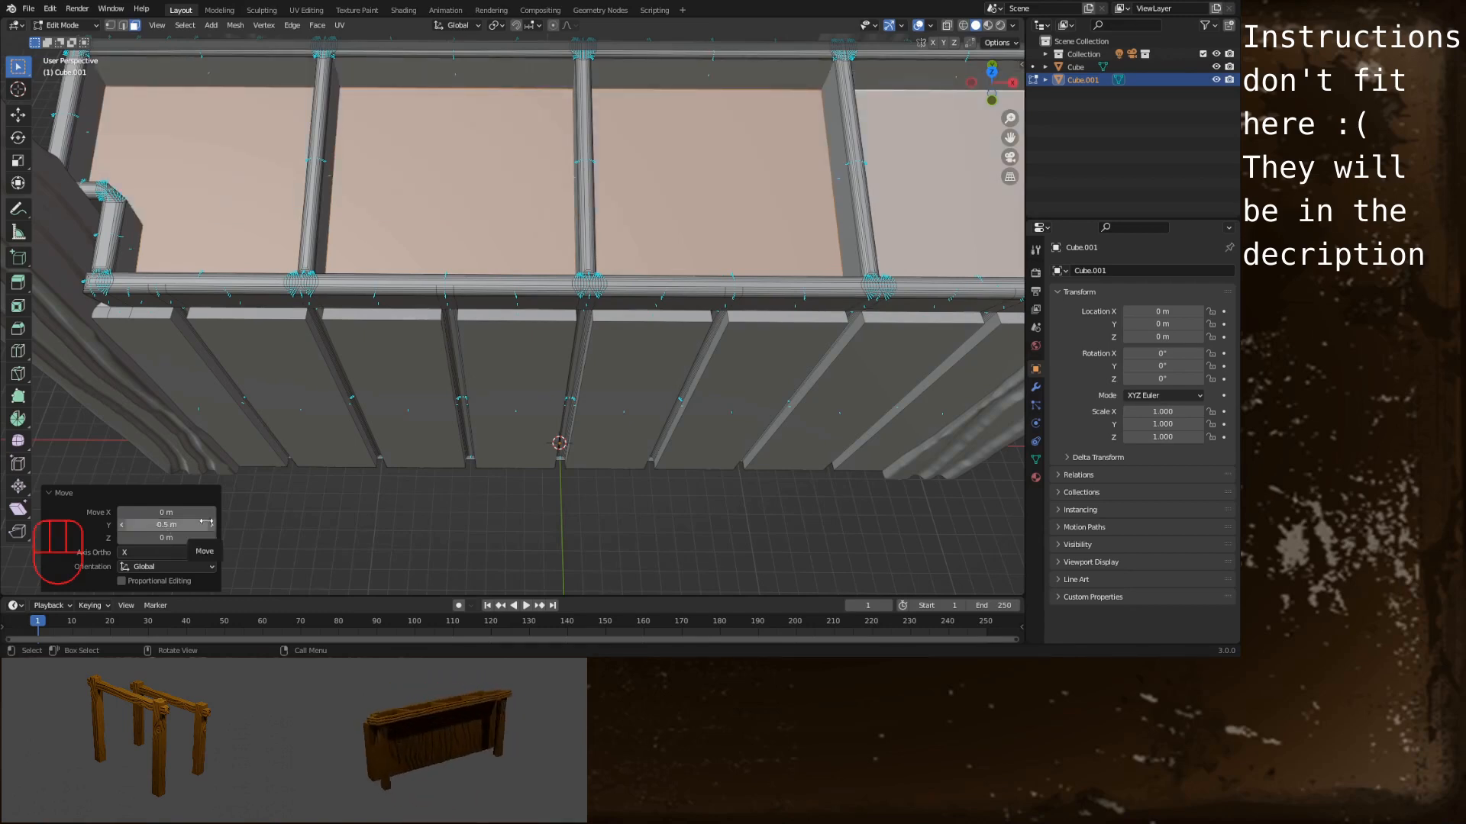
# Duplicate the carved wooden post at the plank box's +X end in place and separate the copy into its own object
pyautogui.press('Tab')
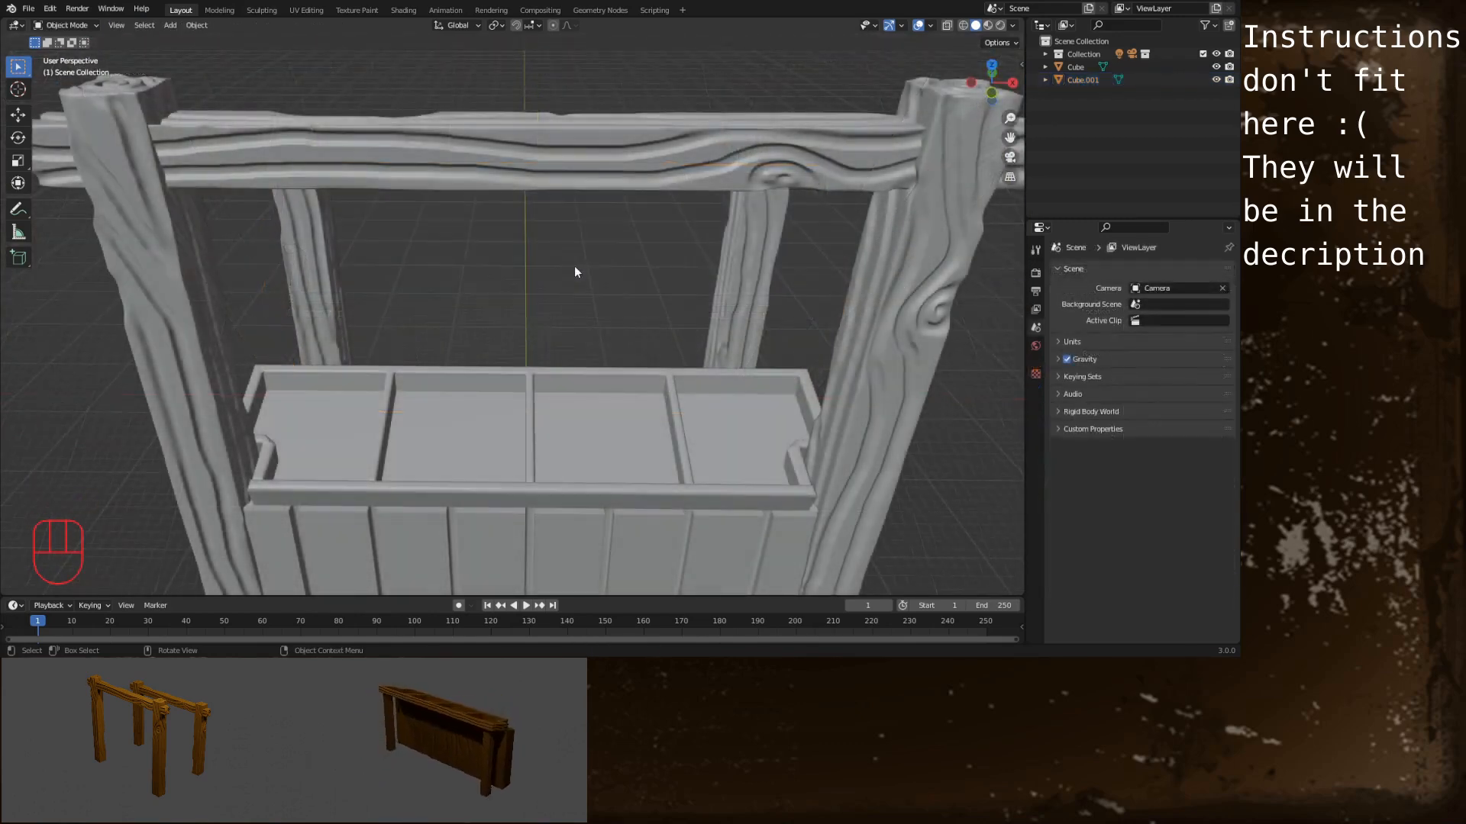
pyautogui.click(545, 176)
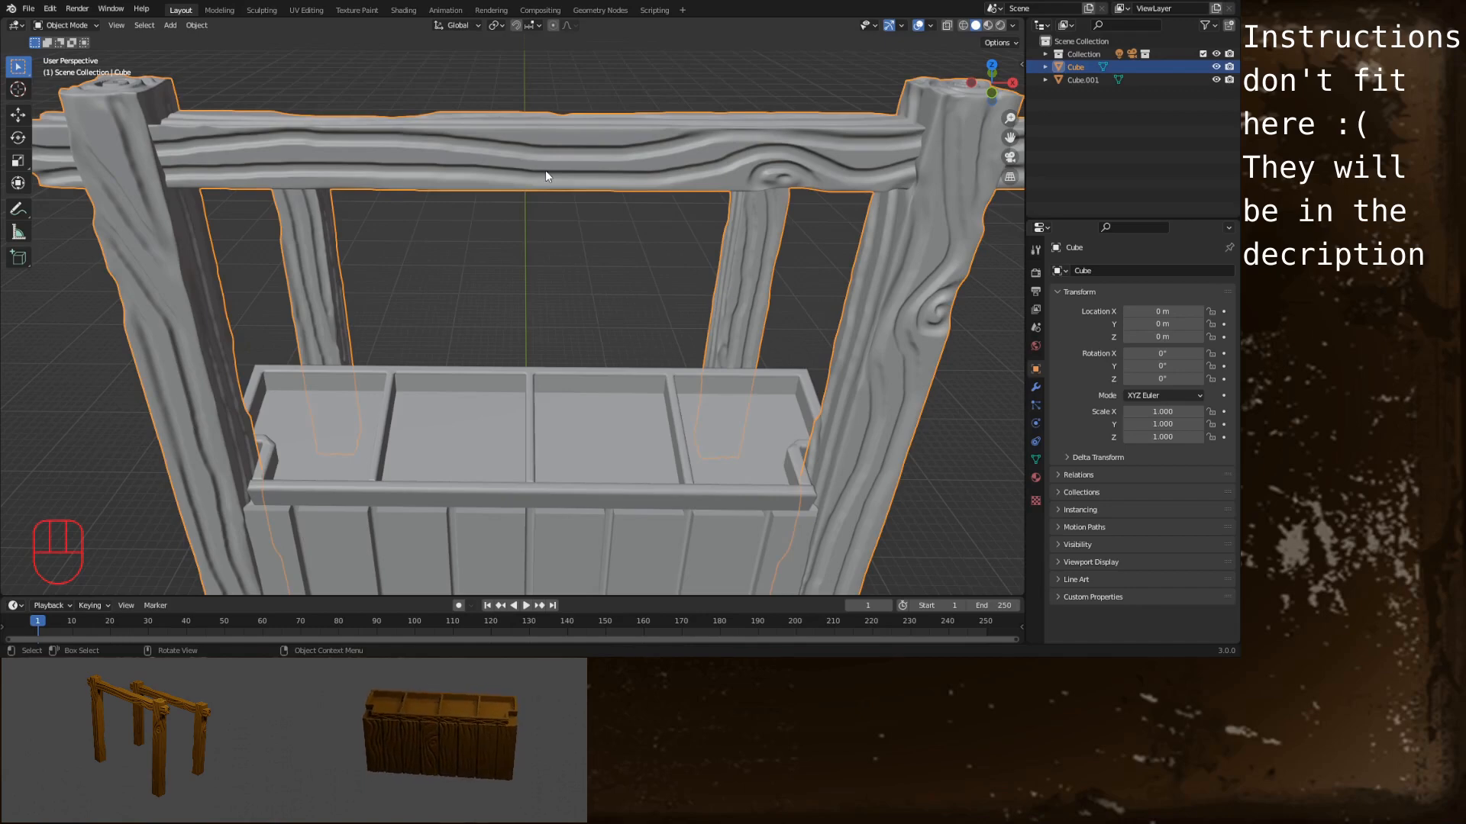
pyautogui.press('Tab')
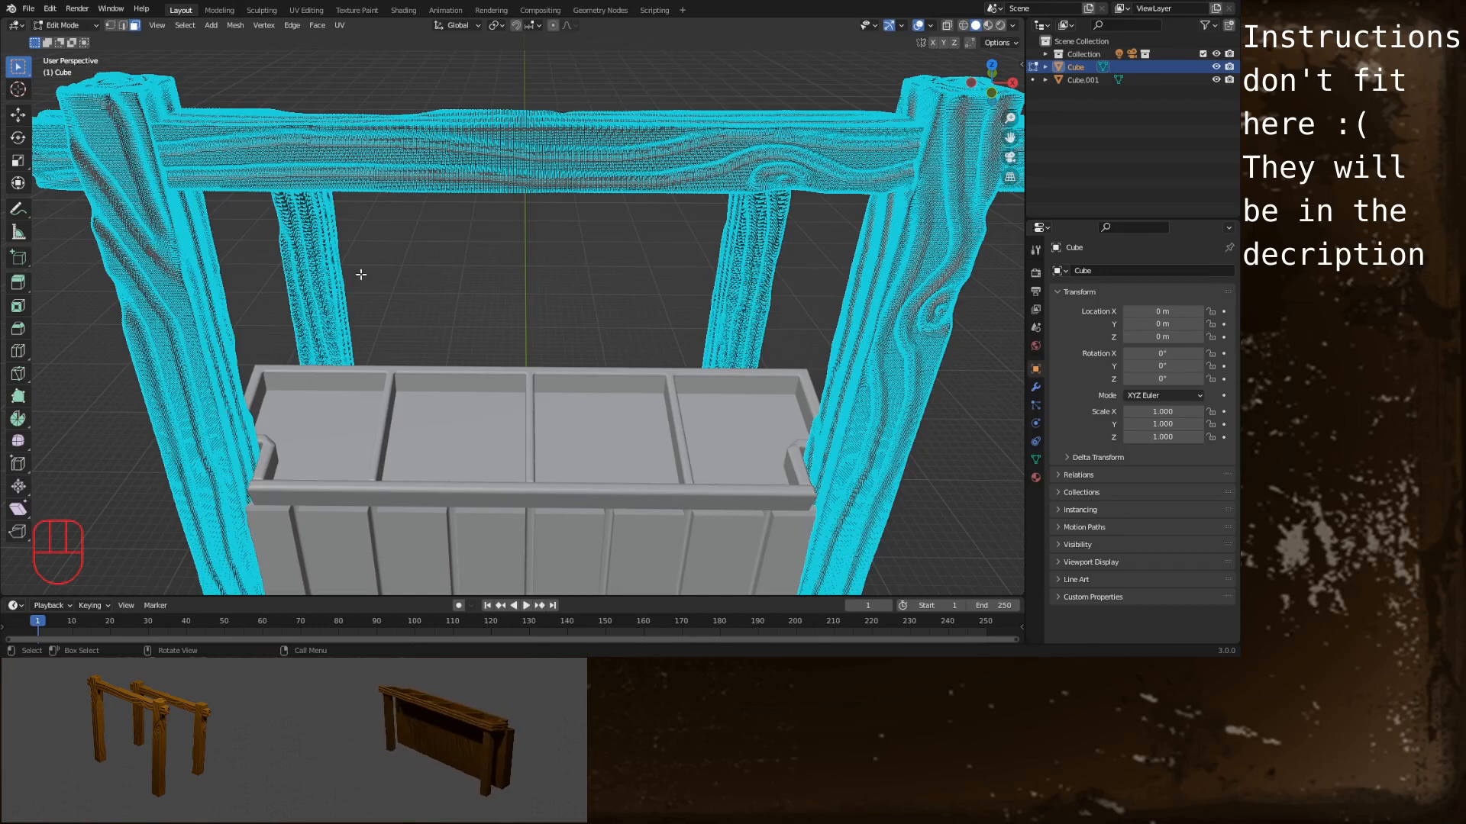
pyautogui.click(907, 325)
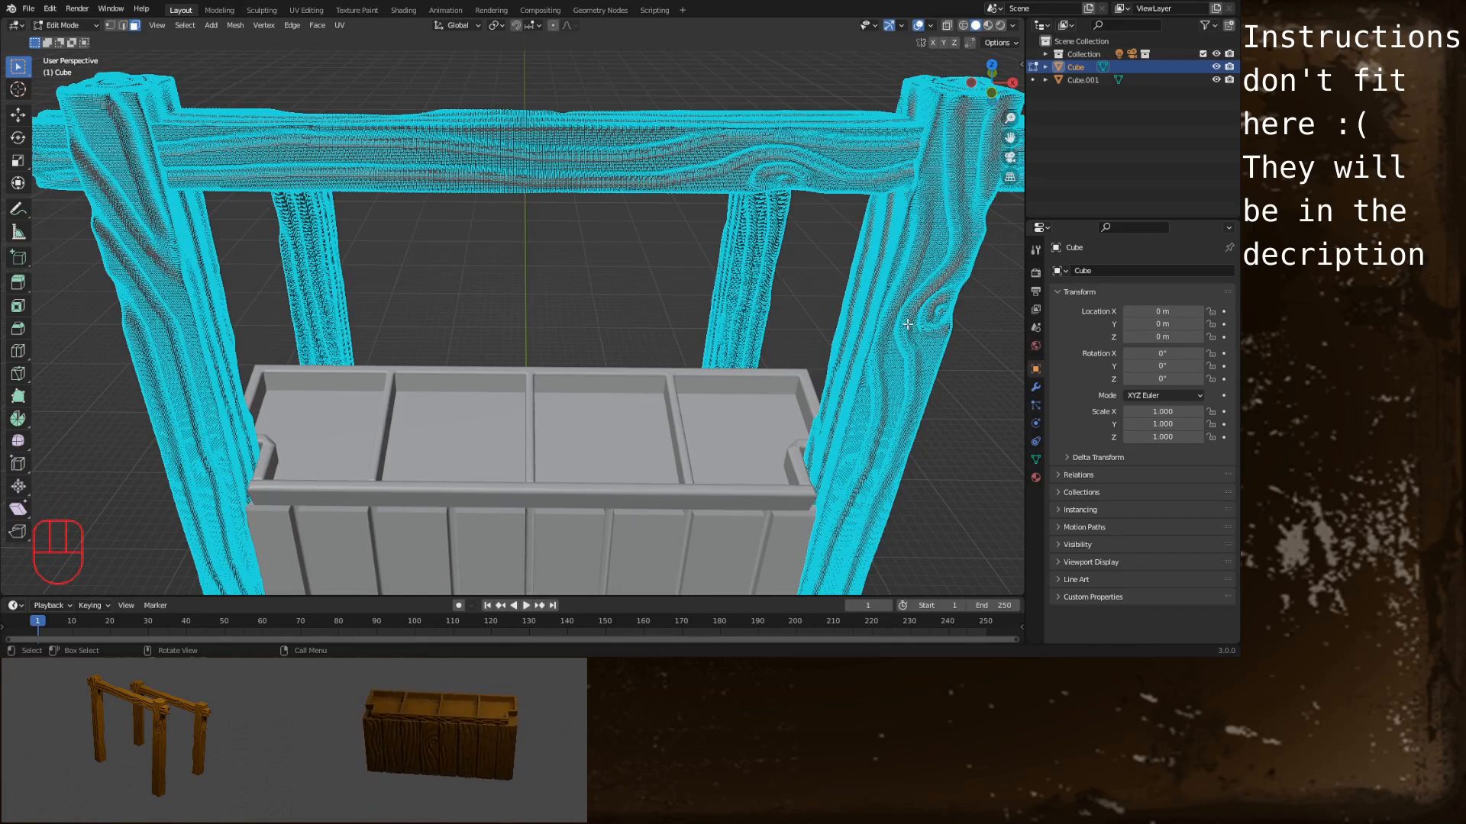
pyautogui.press('l')
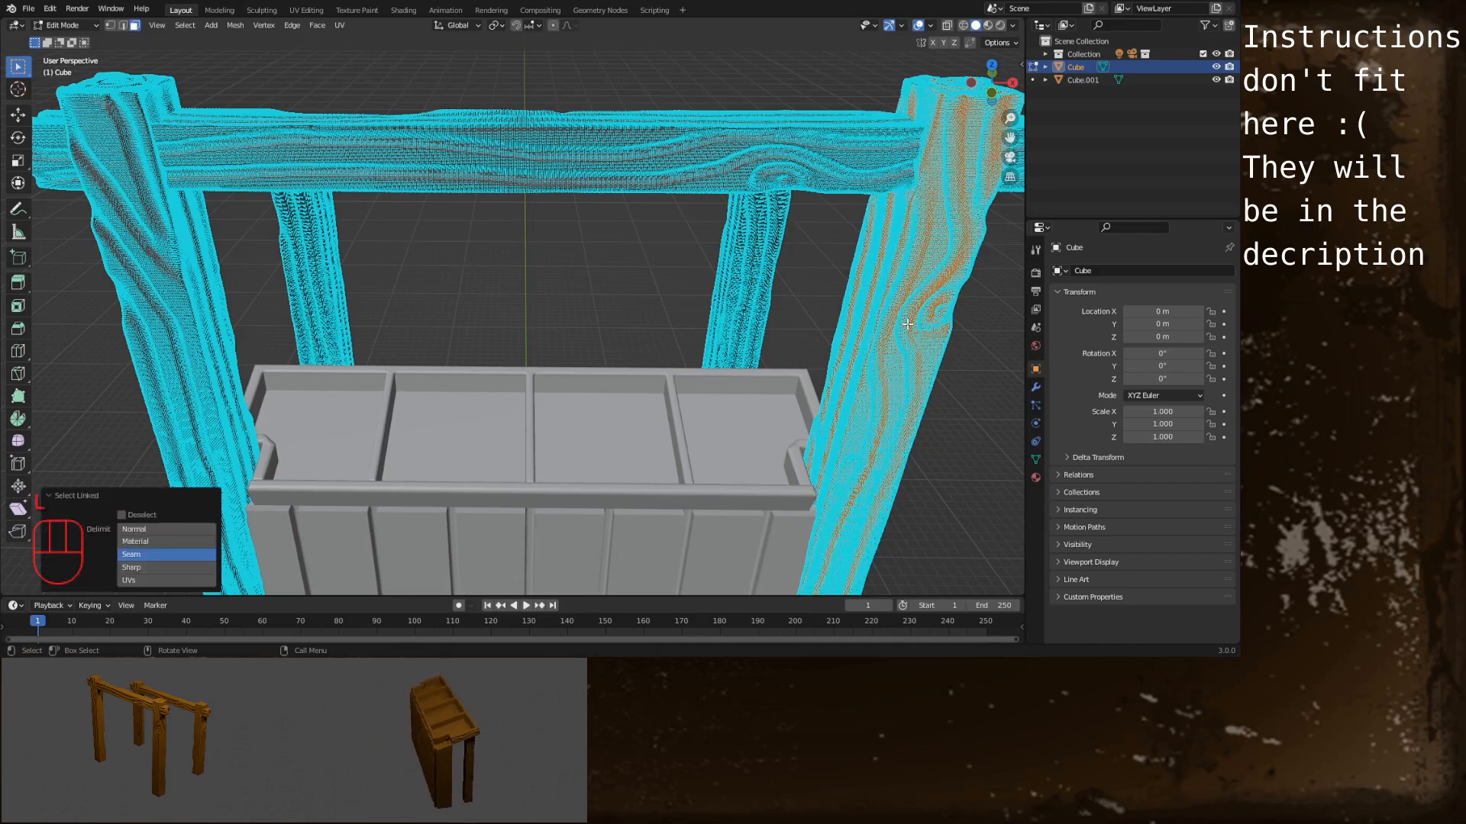
pyautogui.hotkey('shift', 'h')
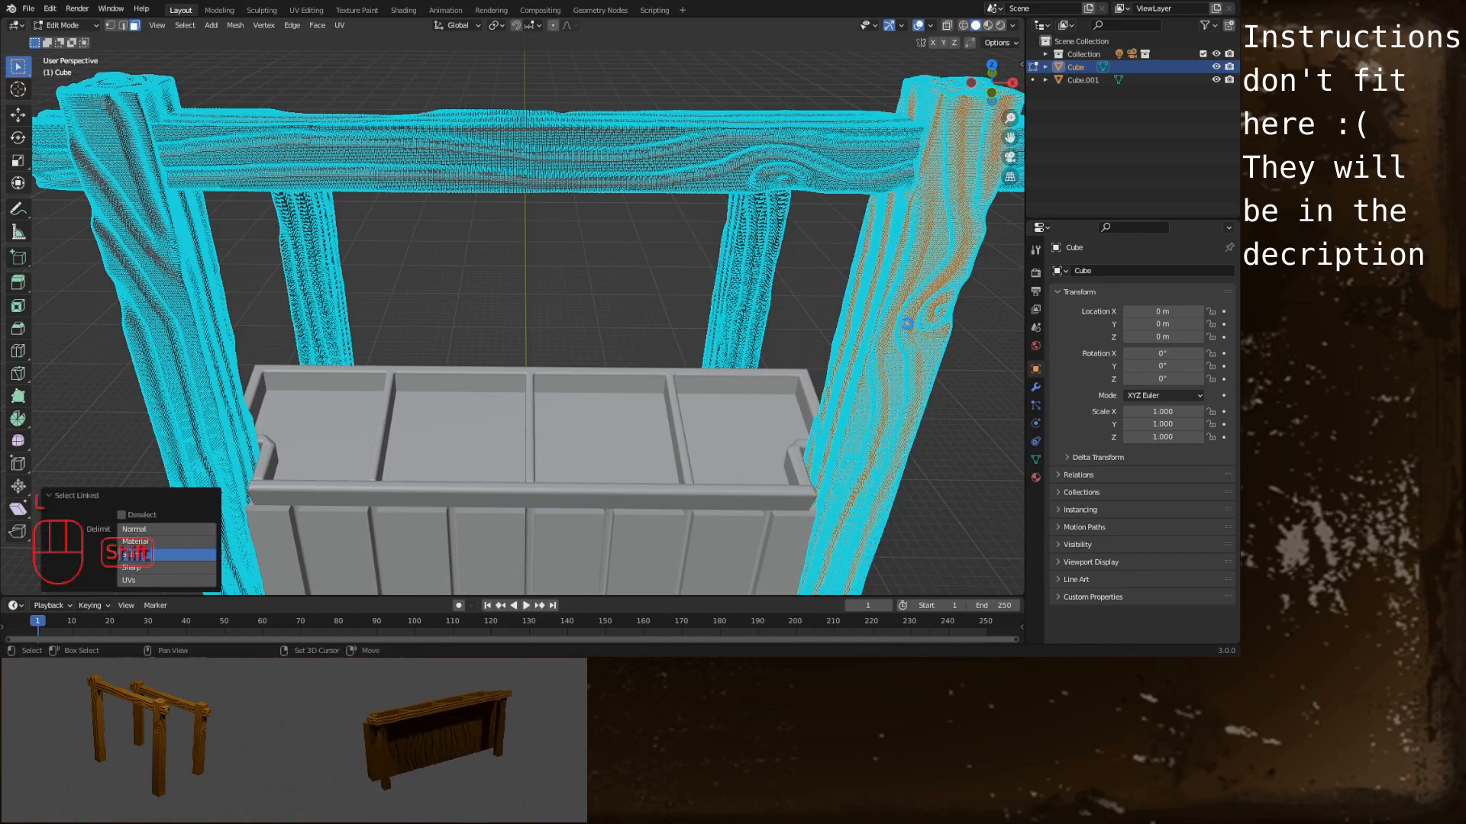
pyautogui.hotkey('shift', 'd')
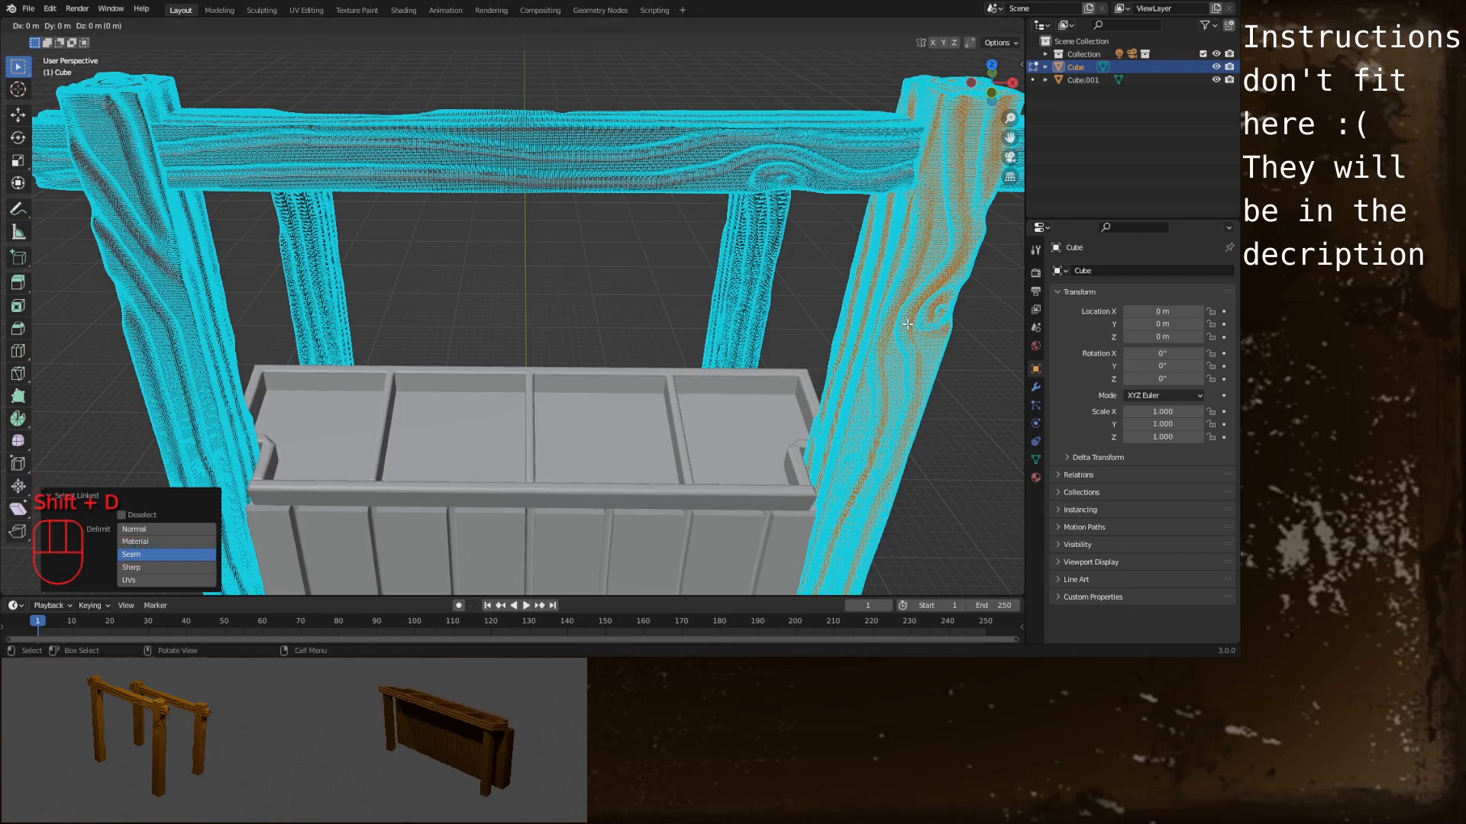
pyautogui.rightClick(907, 324)
pyautogui.press('p')
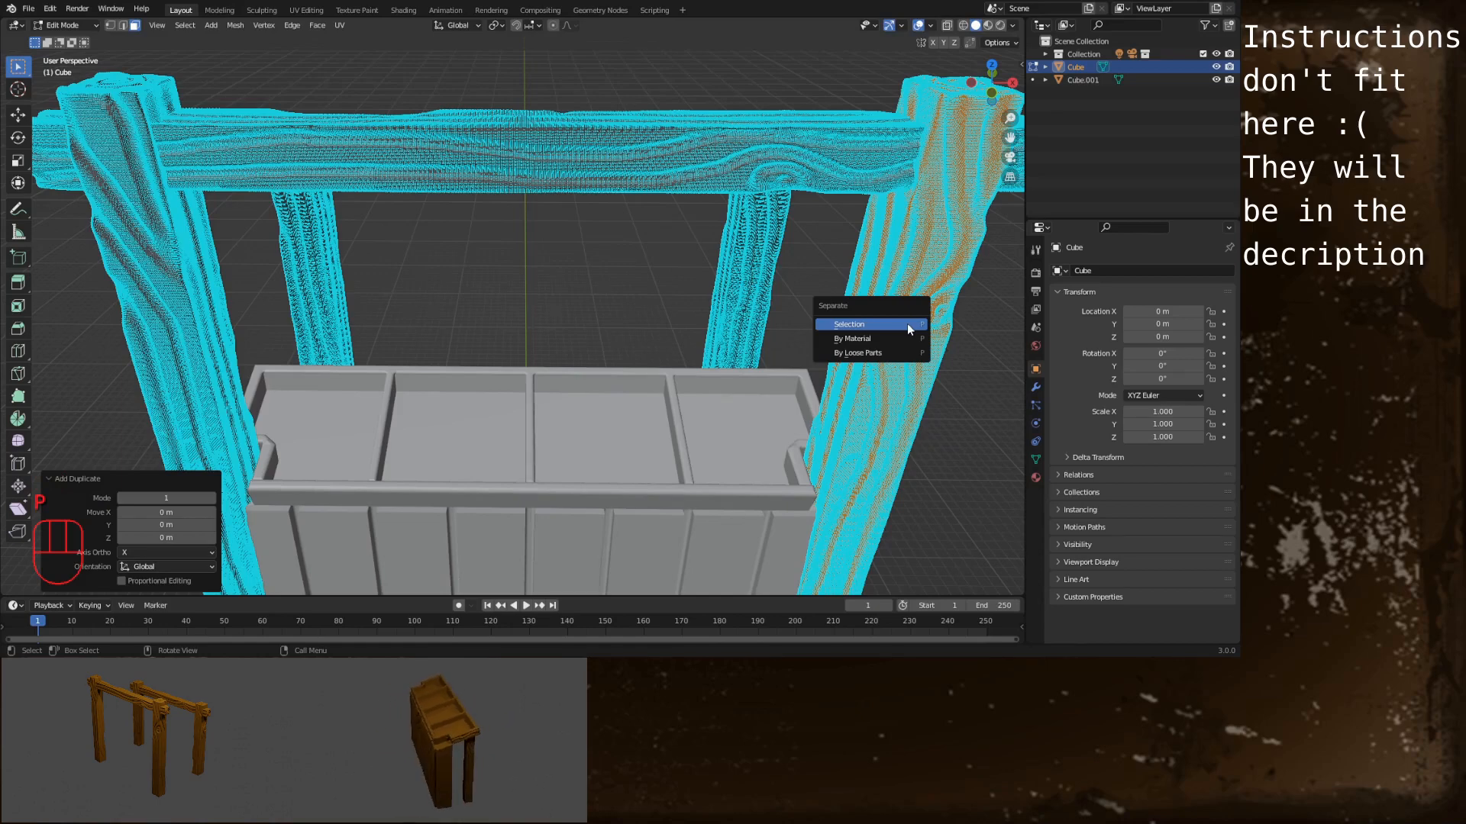
pyautogui.click(906, 325)
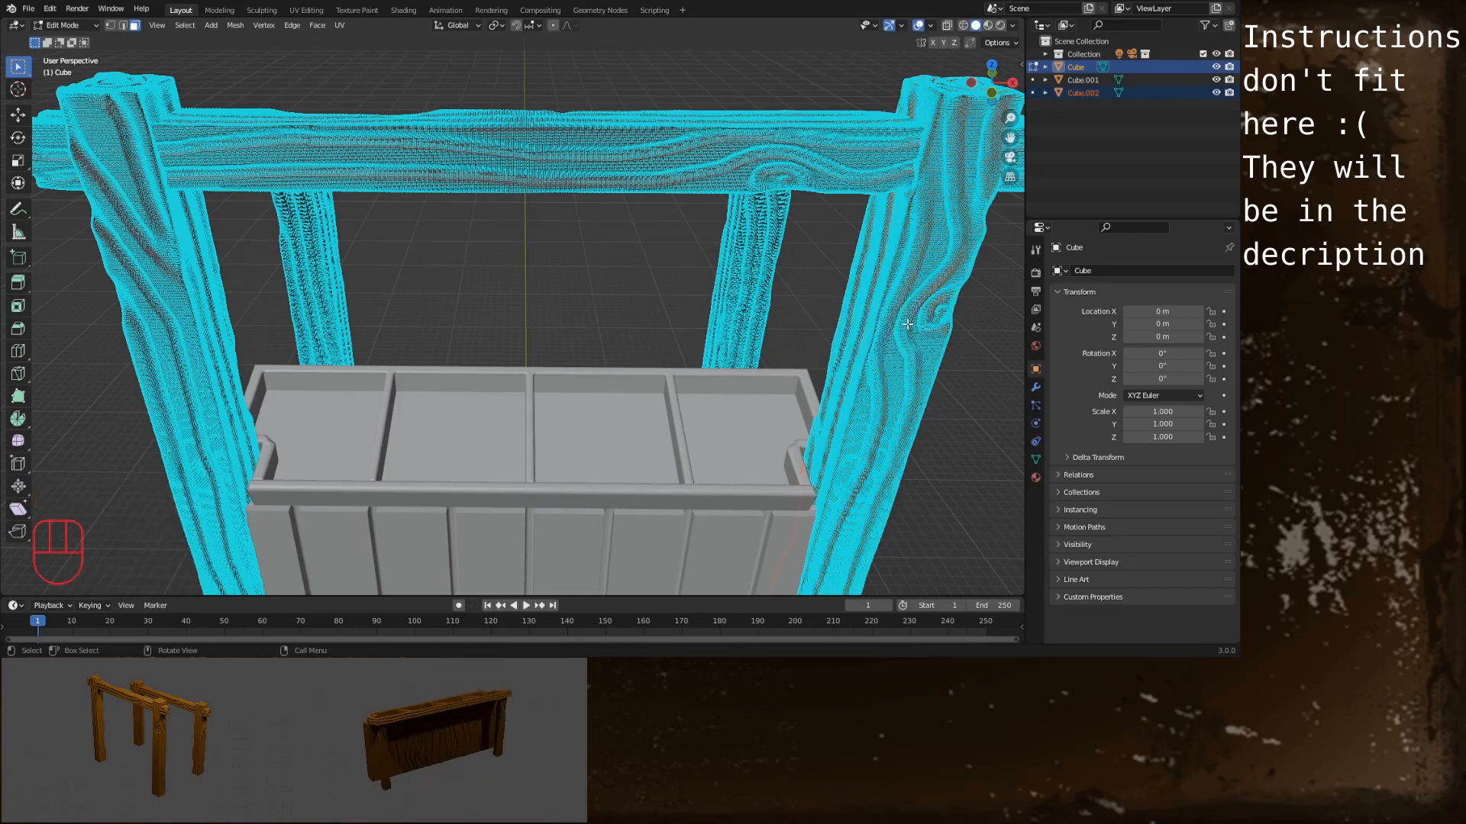
pyautogui.press('Tab')
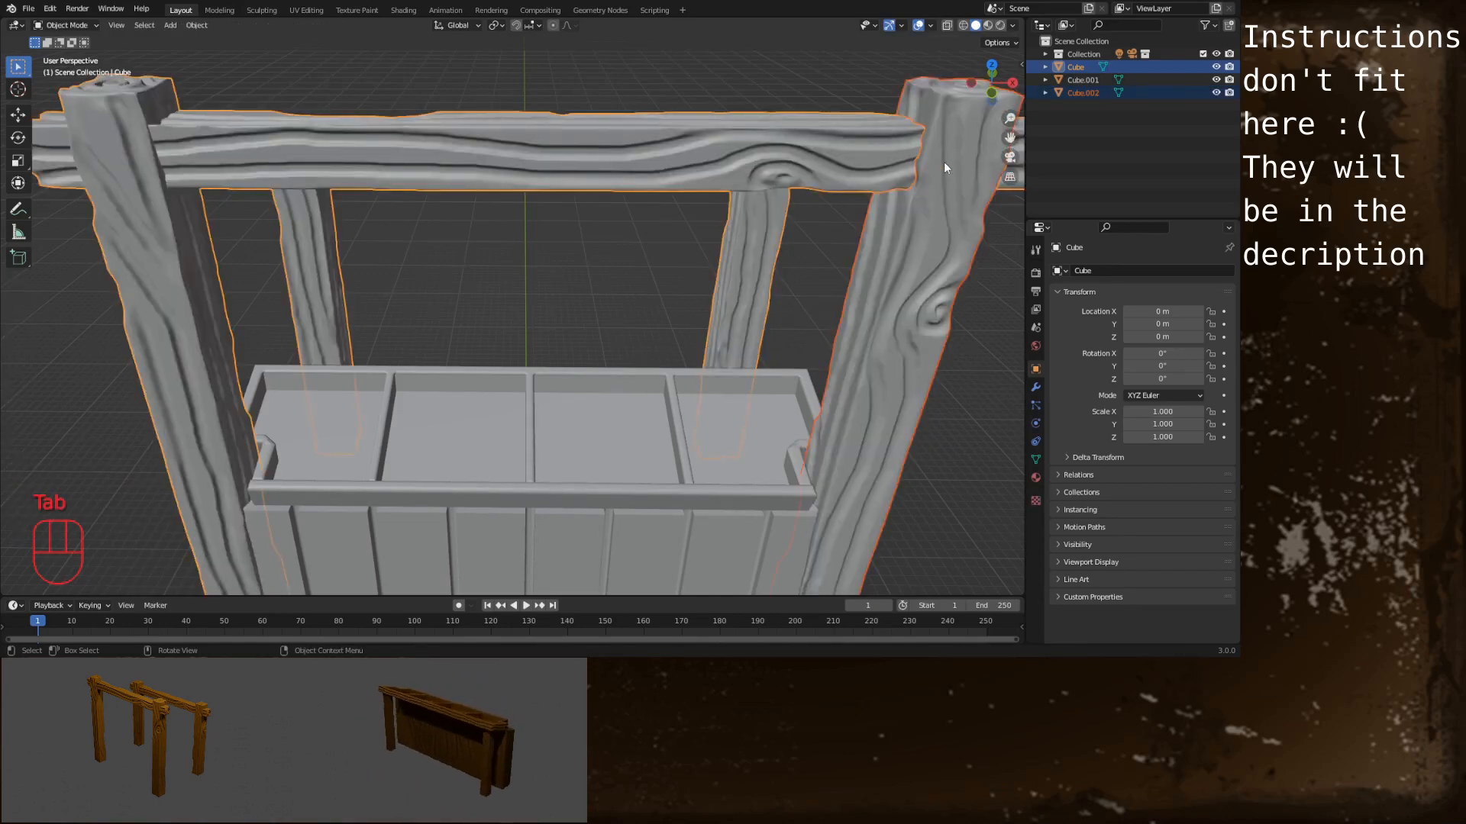
# Move the whole mesh of the separated post copy 7 m along the Y axis, under the overhanging top
pyautogui.click(936, 280)
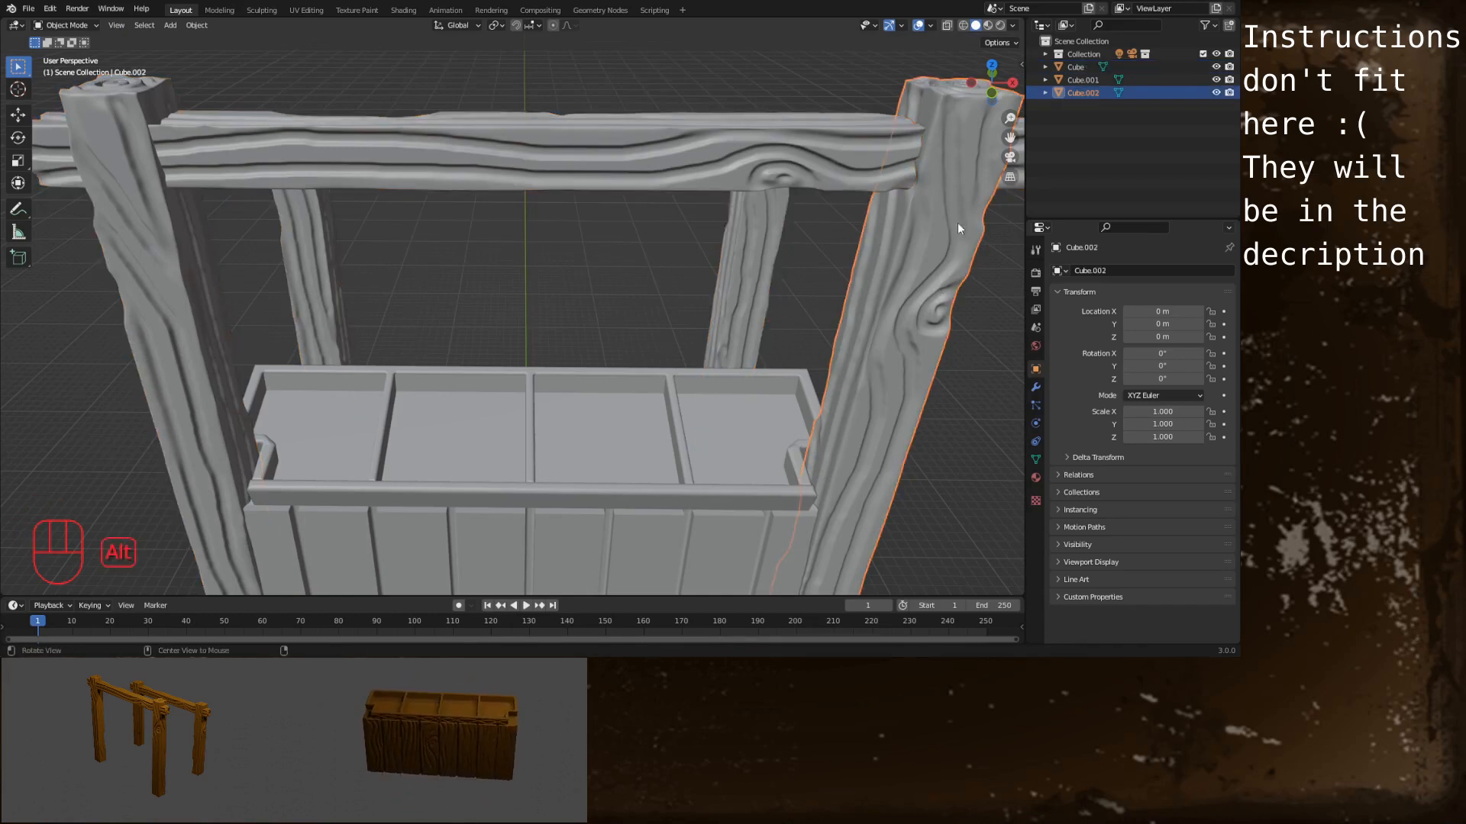
pyautogui.click(1013, 83)
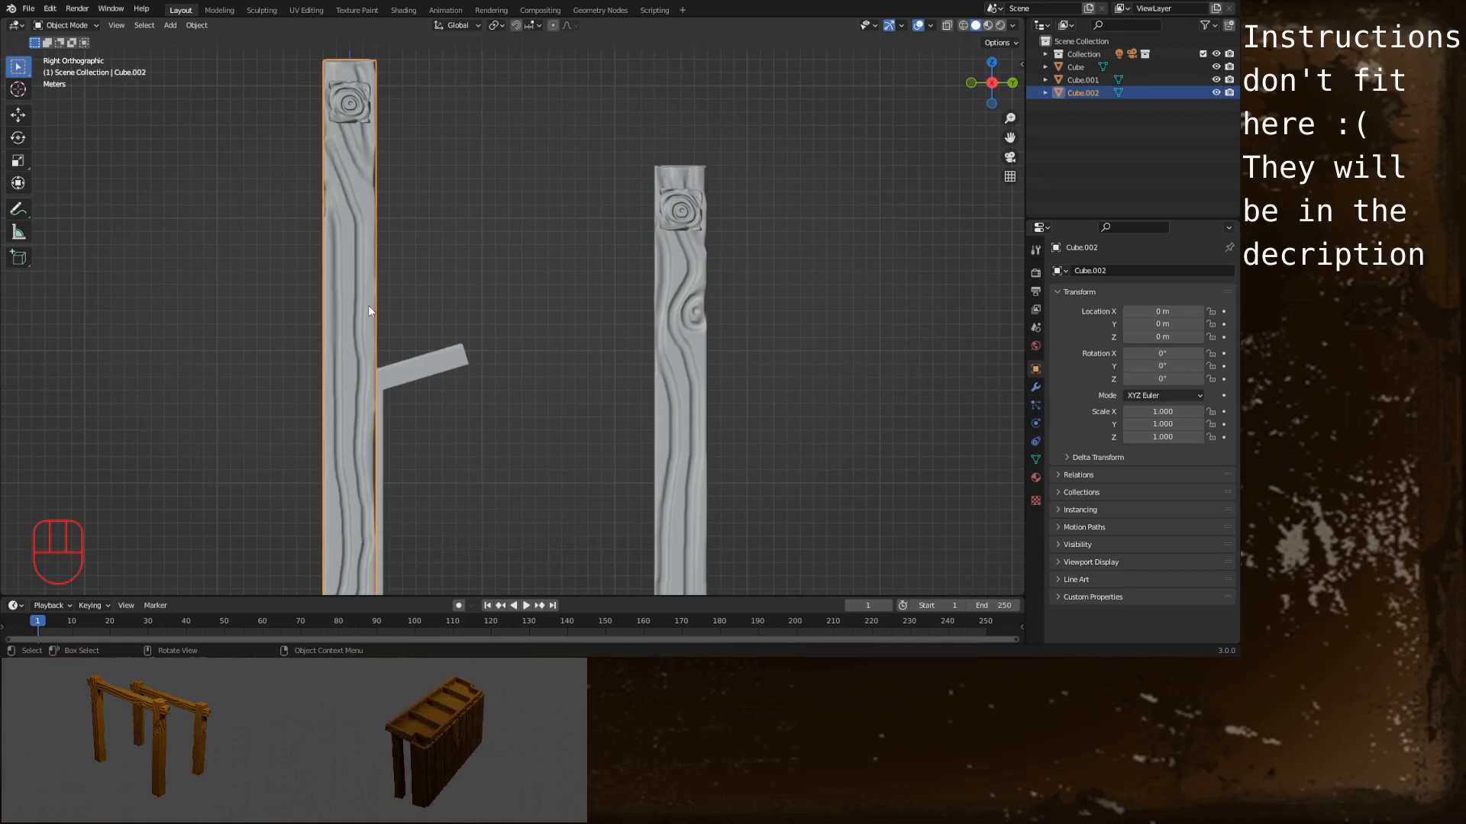
pyautogui.press('Tab')
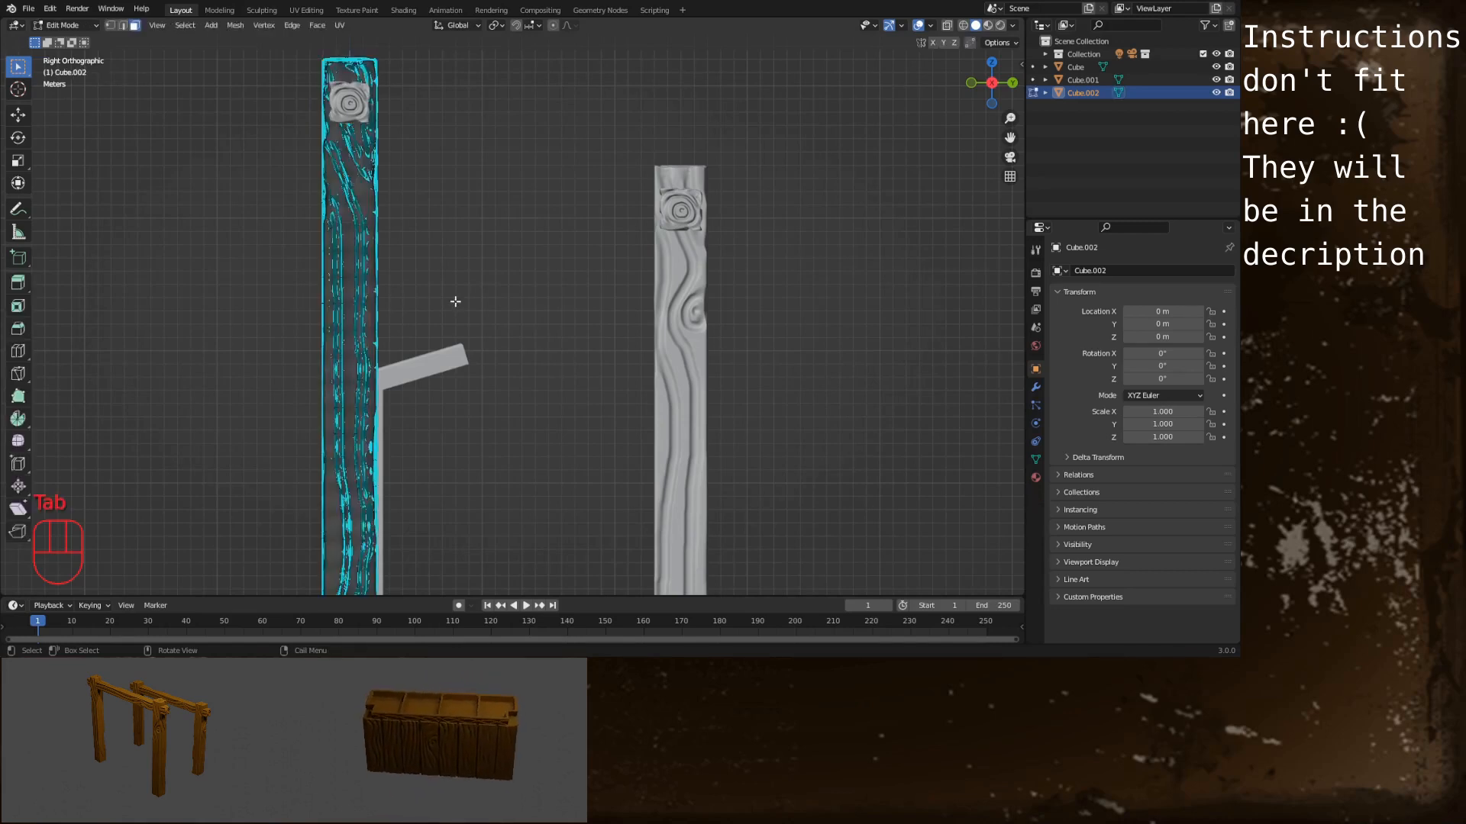
pyautogui.press('a')
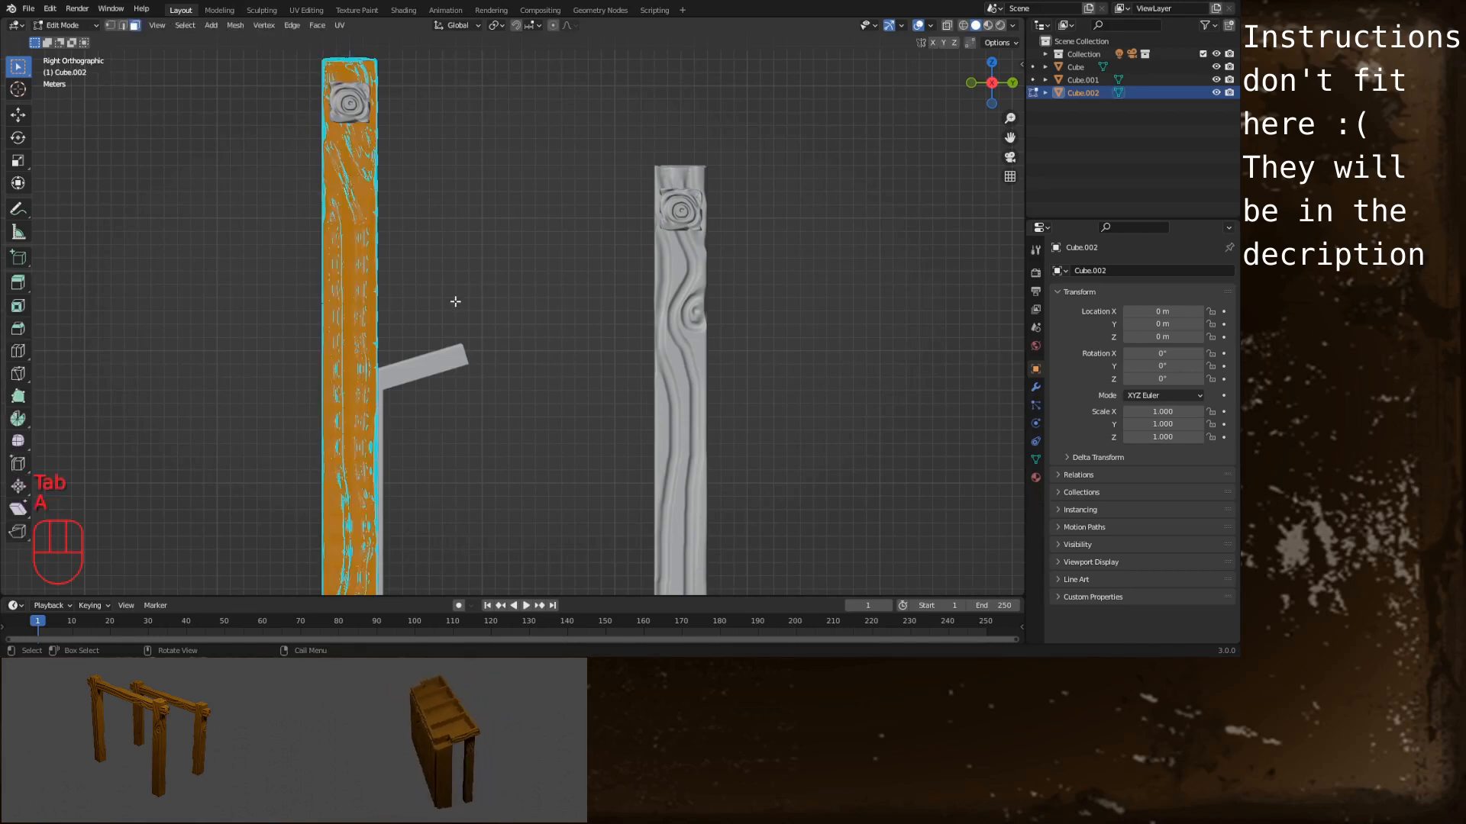
pyautogui.press('g')
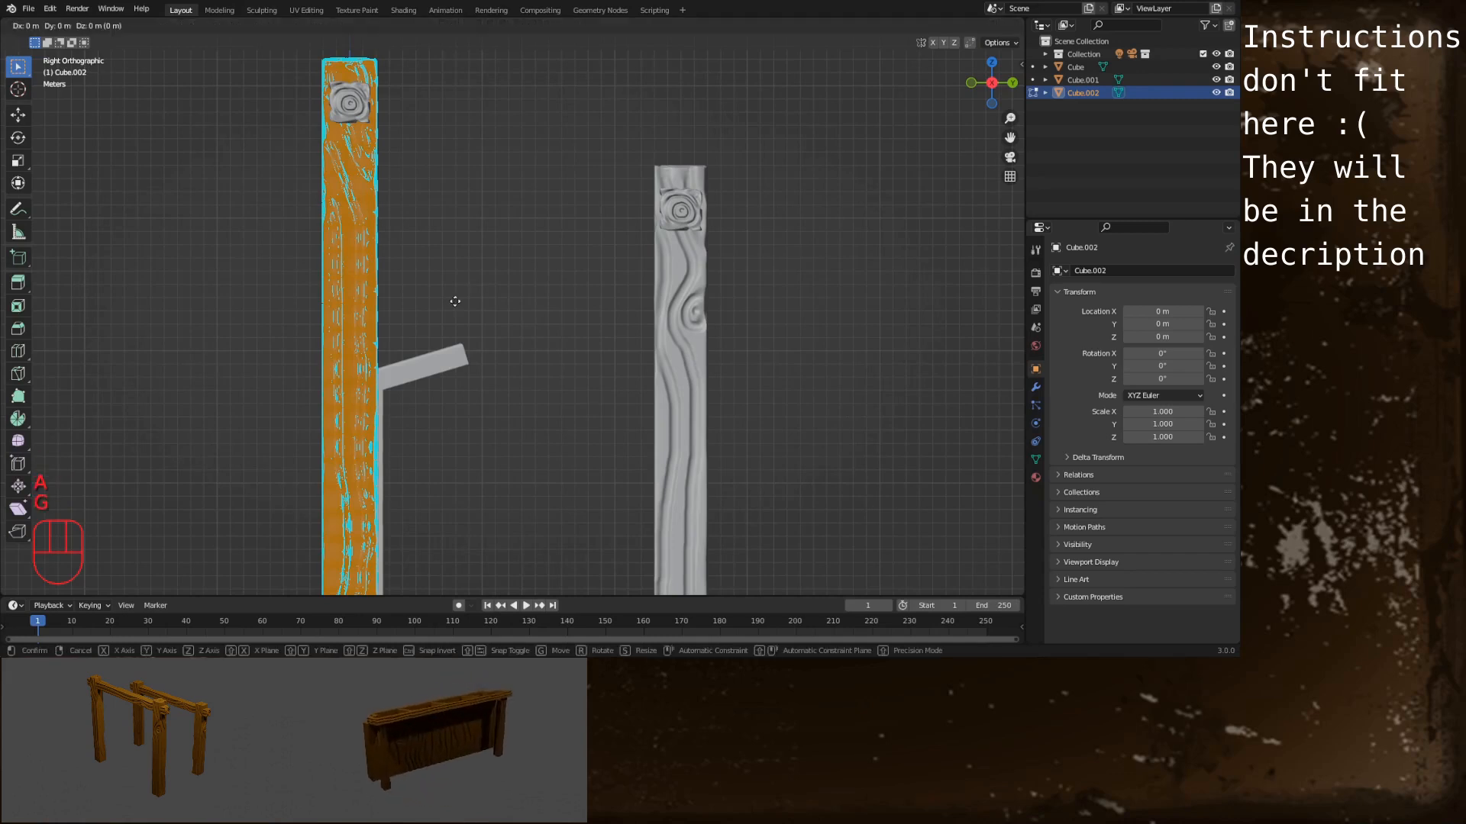
pyautogui.write('y')
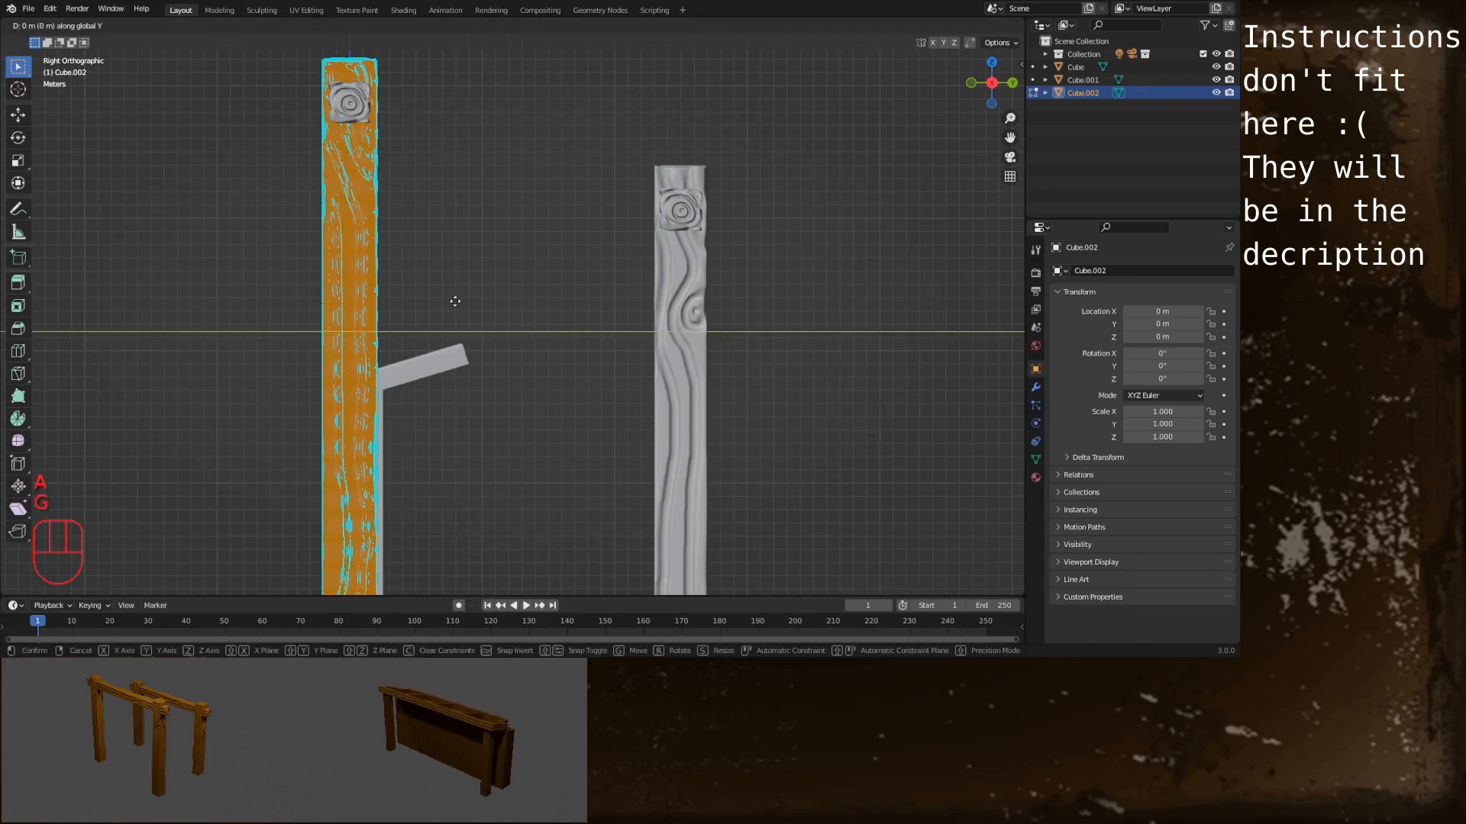
pyautogui.write('7')
pyautogui.press('Return')
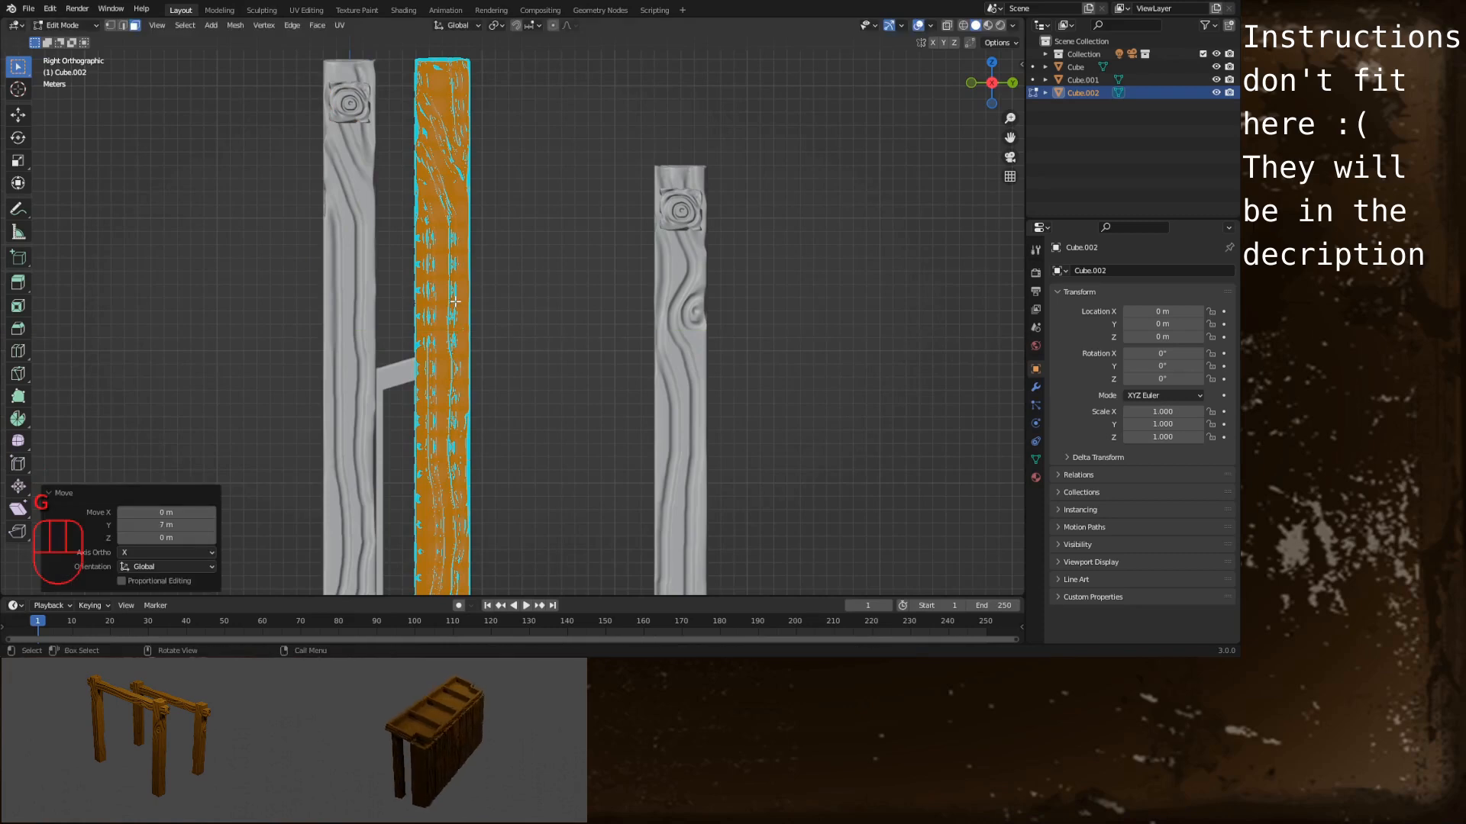
# Scale the post copy to 0.5 and move it -14 m along the Z axis, below the slanted top
pyautogui.press('s')
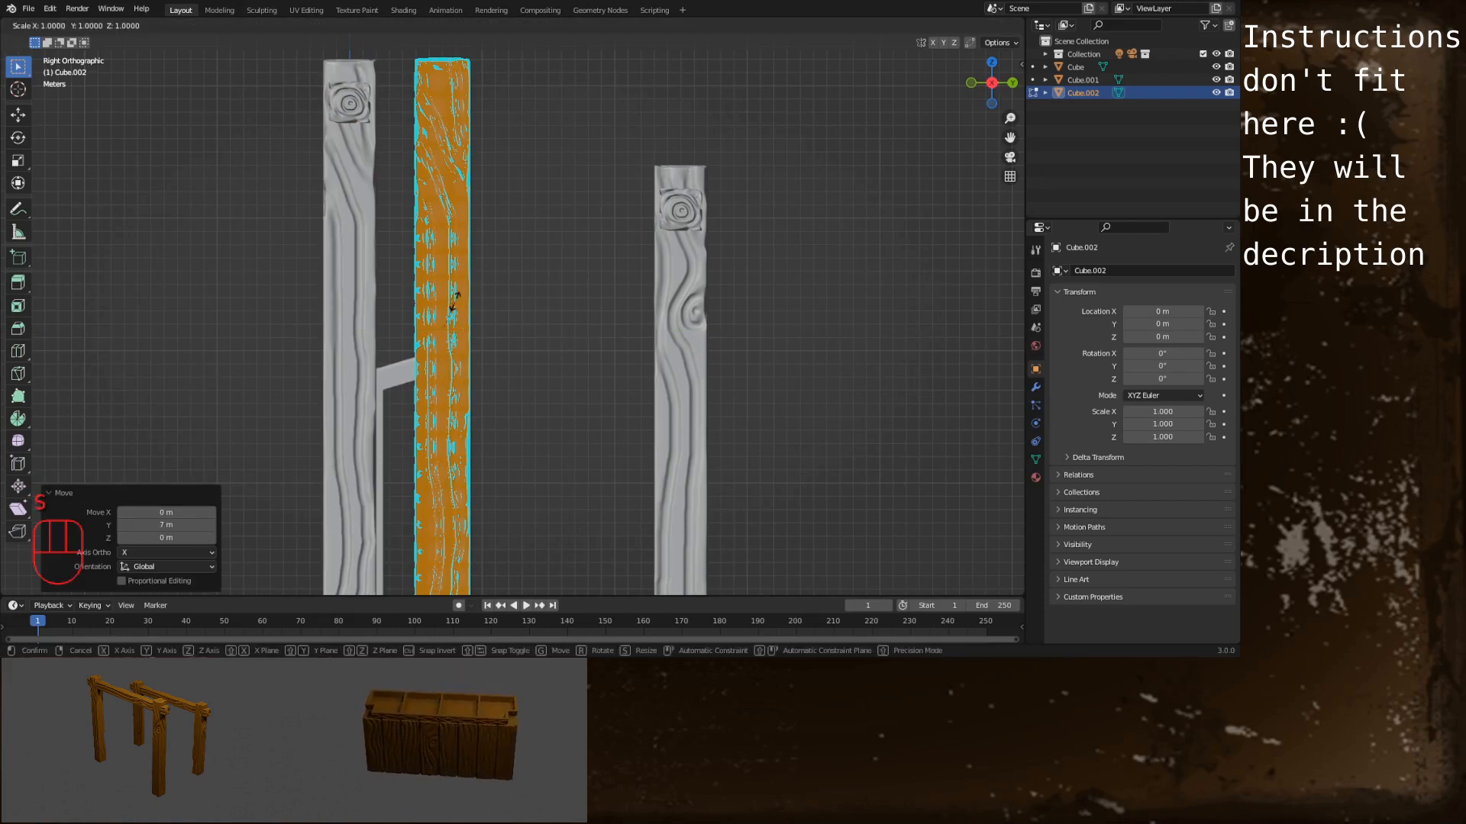
pyautogui.write('.5')
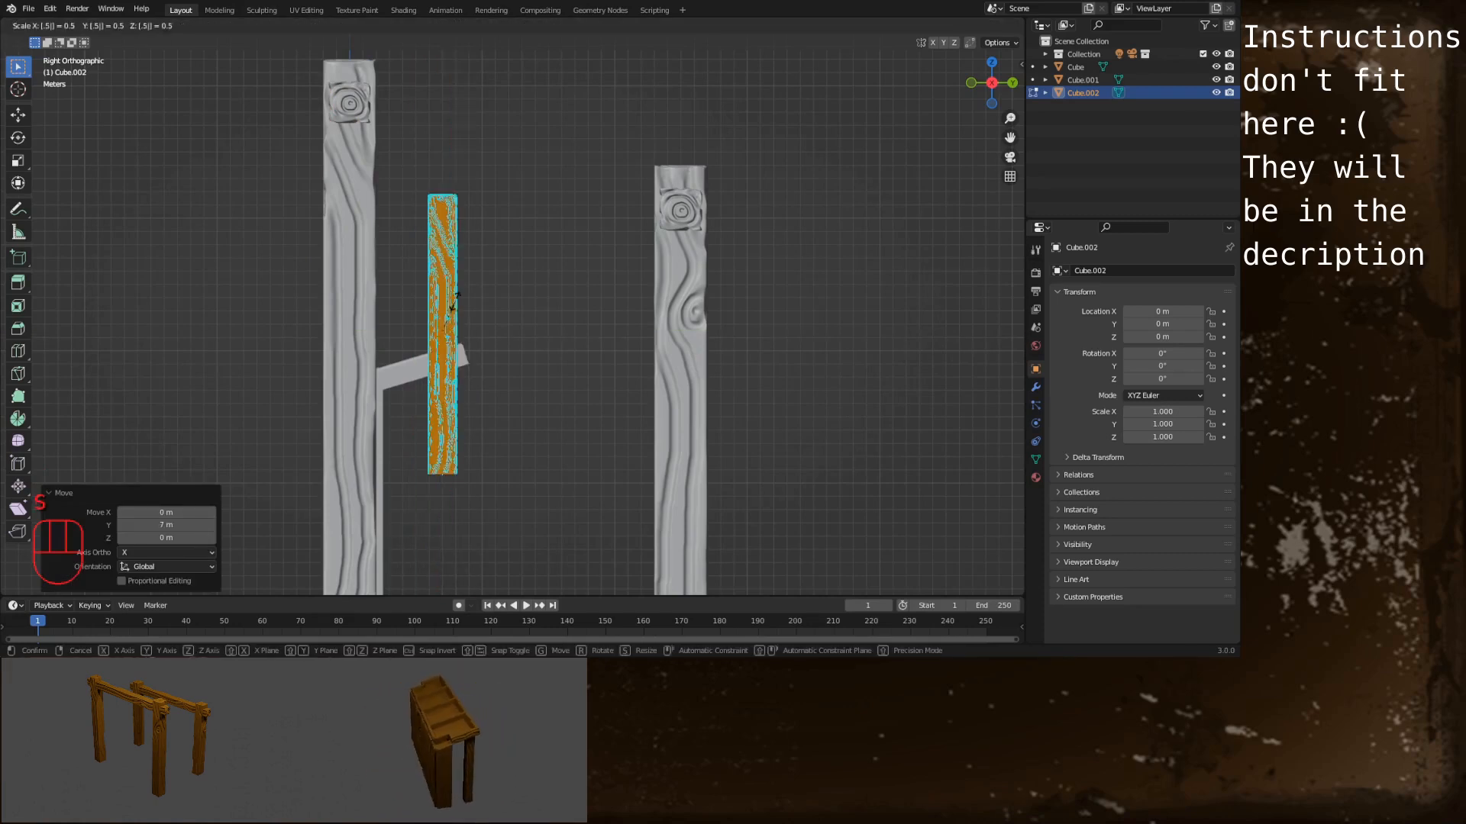
pyautogui.press('Return')
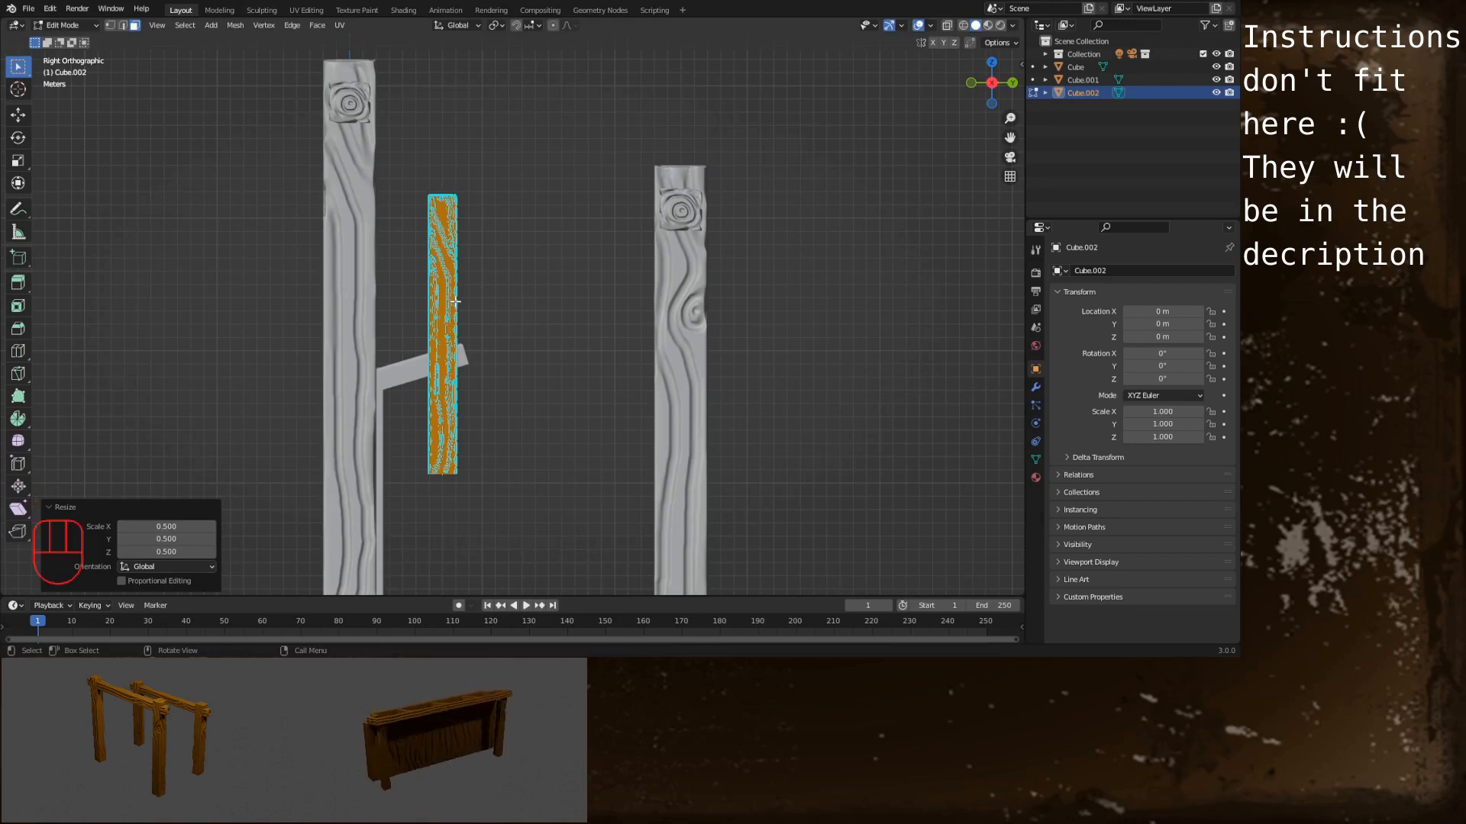
pyautogui.press('g')
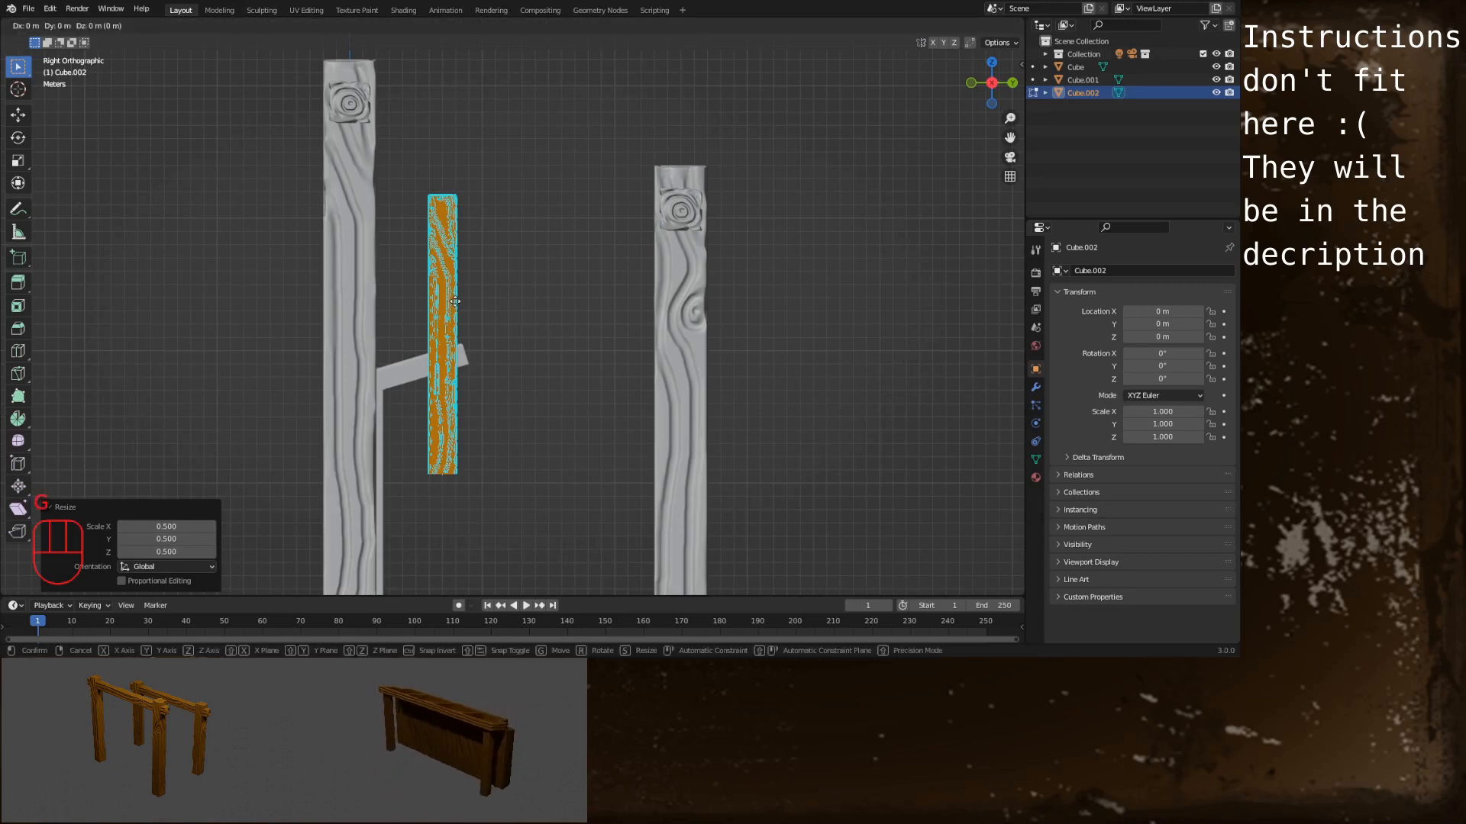
pyautogui.press('z')
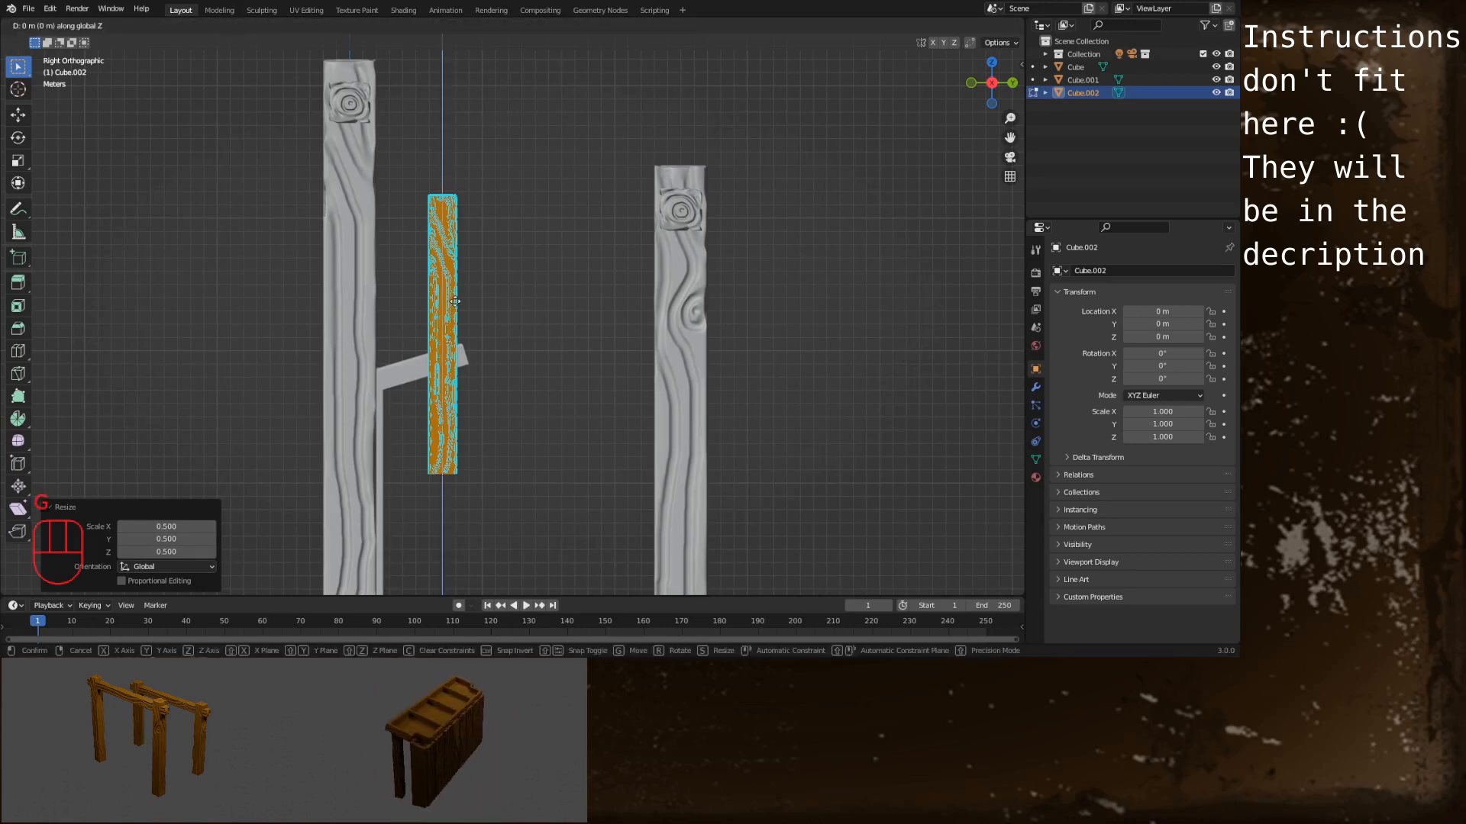
pyautogui.write('14')
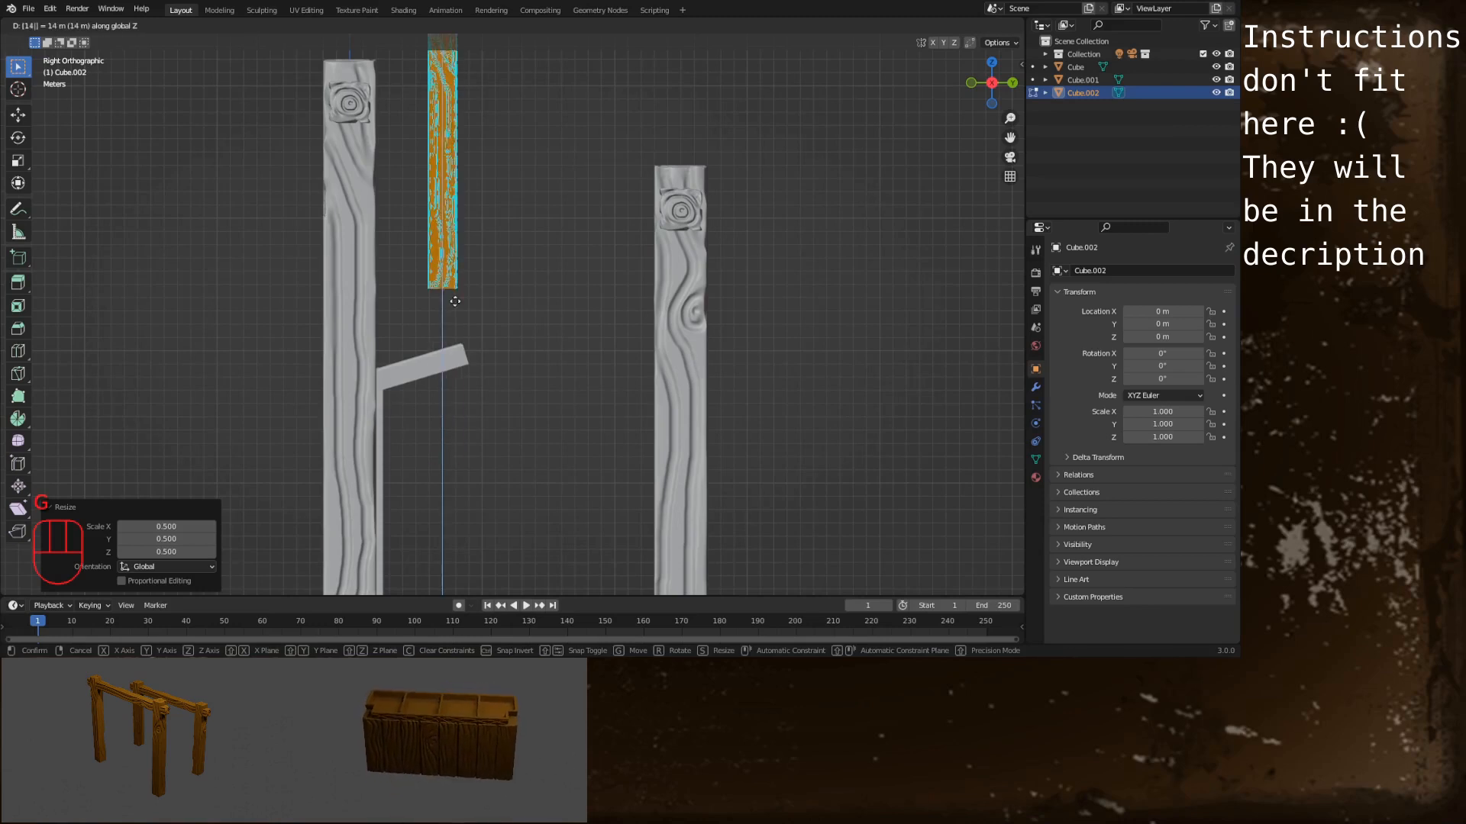
pyautogui.press('-')
pyautogui.press('Return')
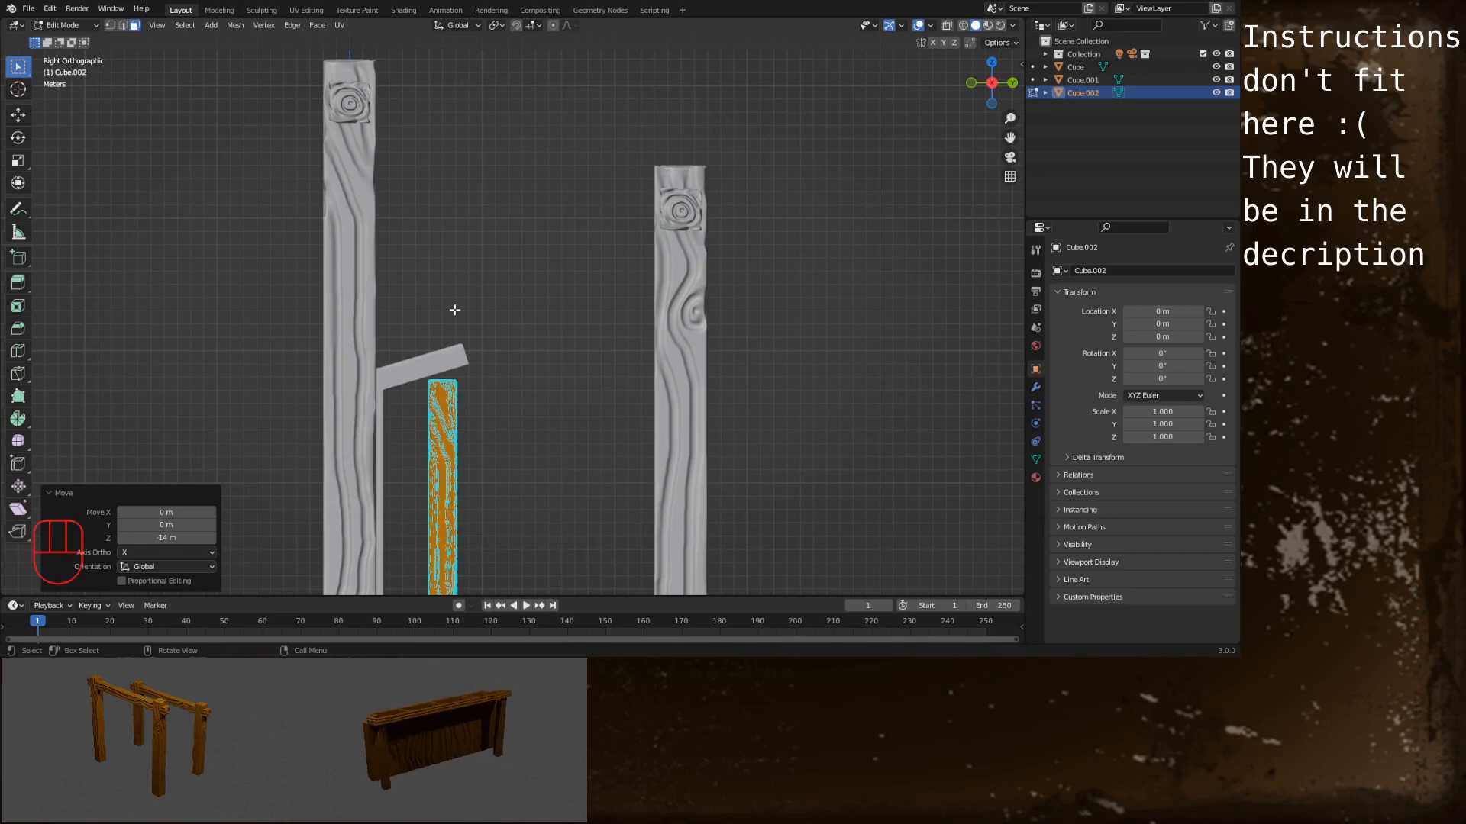
# Move the small leg -2 m along the X axis, in from the end of the overhanging top
pyautogui.moveTo(451, 314); pyautogui.dragTo(459, 362, button='middle')
pyautogui.press('g')
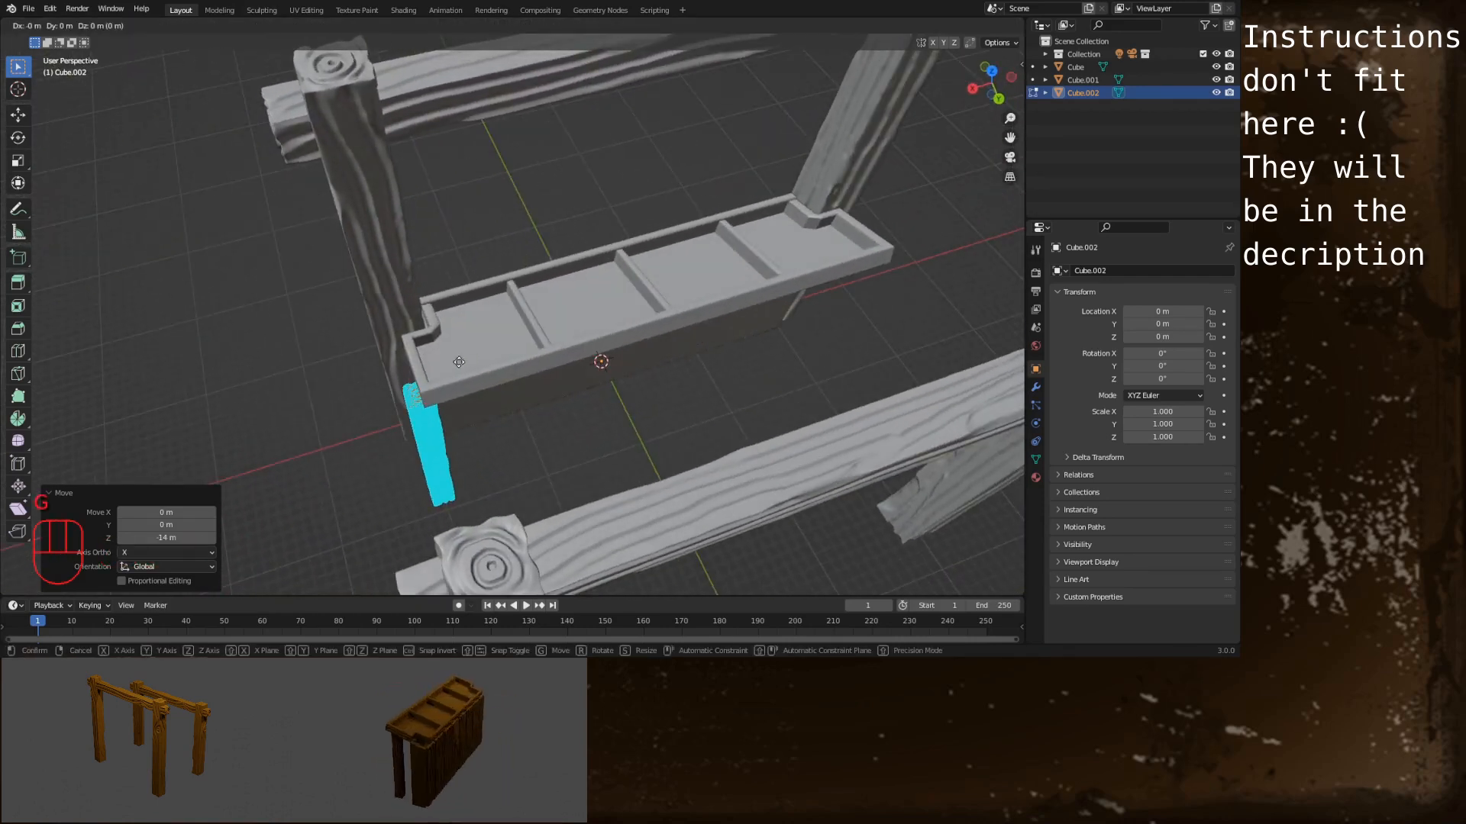
pyautogui.write('x')
pyautogui.write('2')
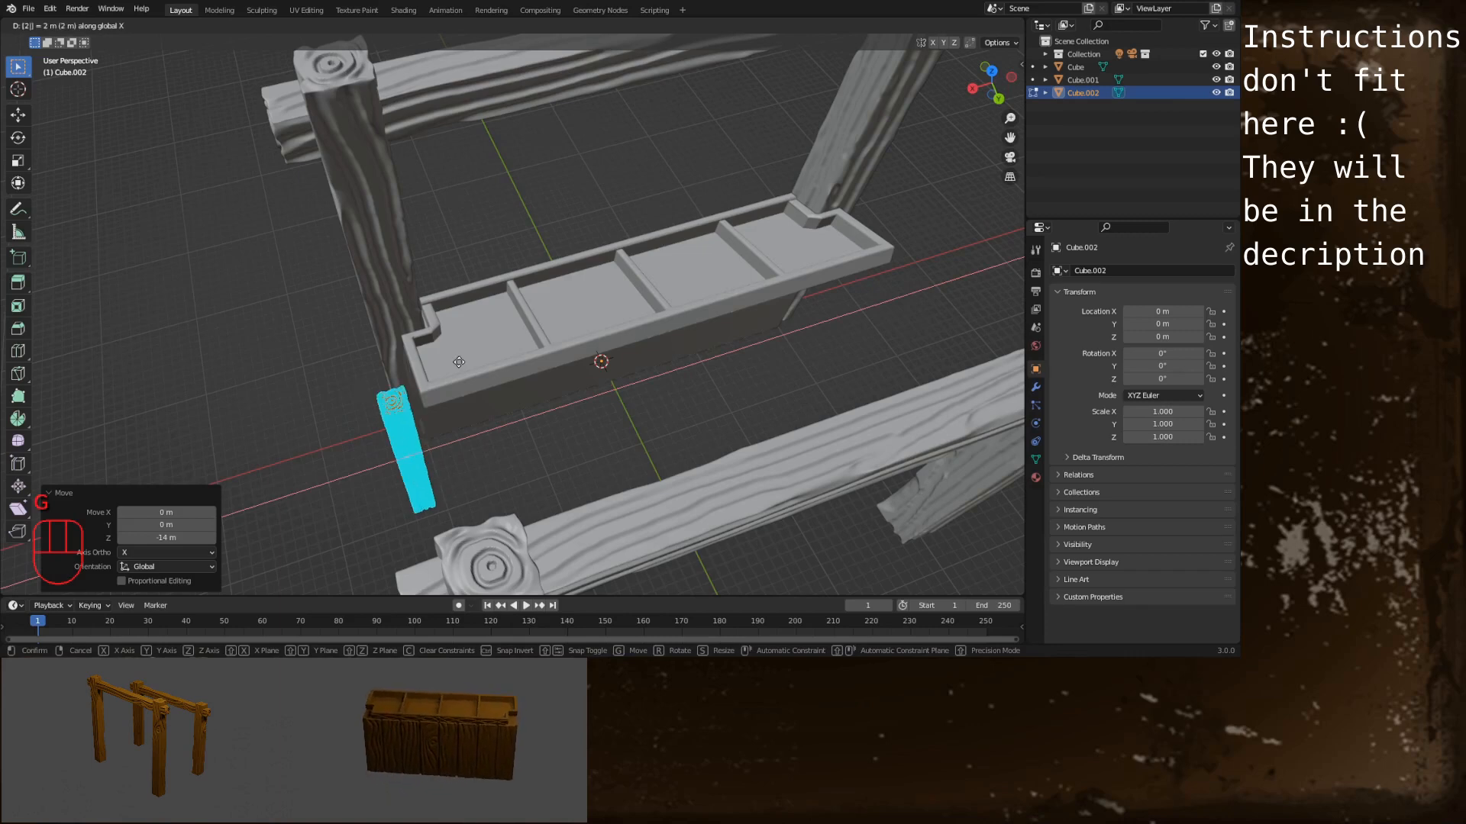
pyautogui.press('-')
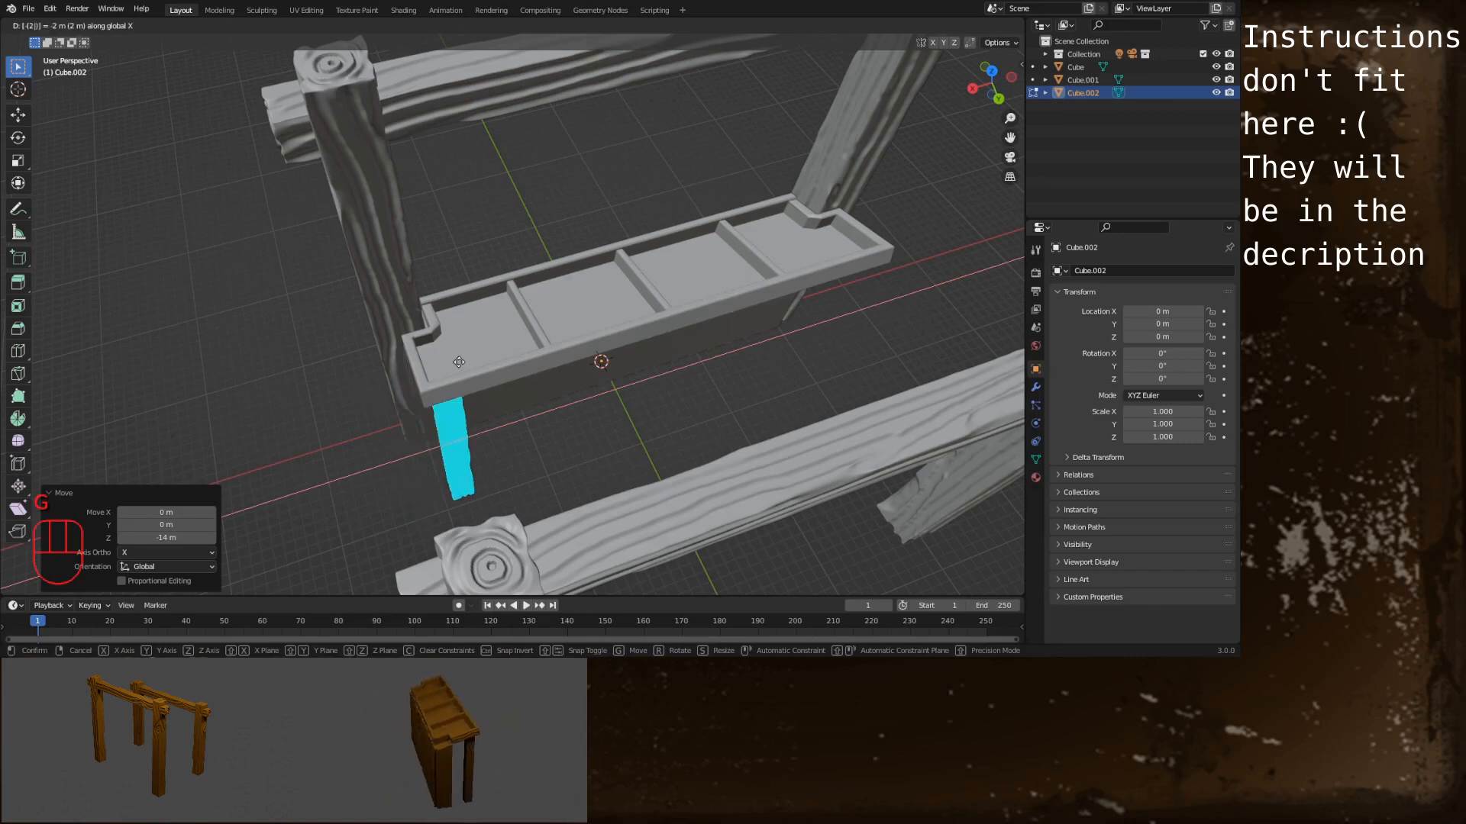
pyautogui.press('Return')
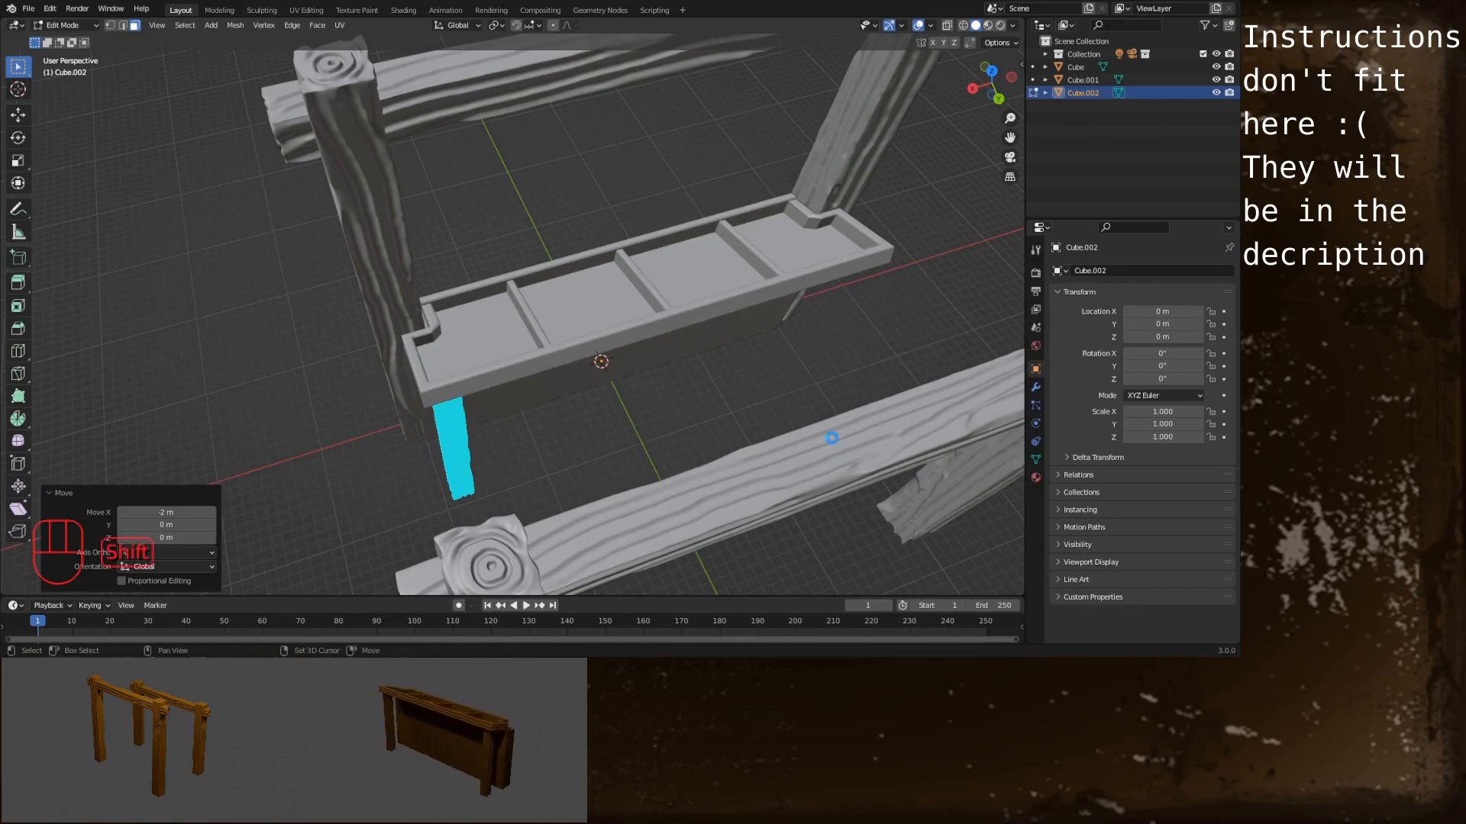
# Duplicate the small leg and place the copy -36 m along the X axis, under the opposite end of the top
pyautogui.hotkey('shift', 'd')
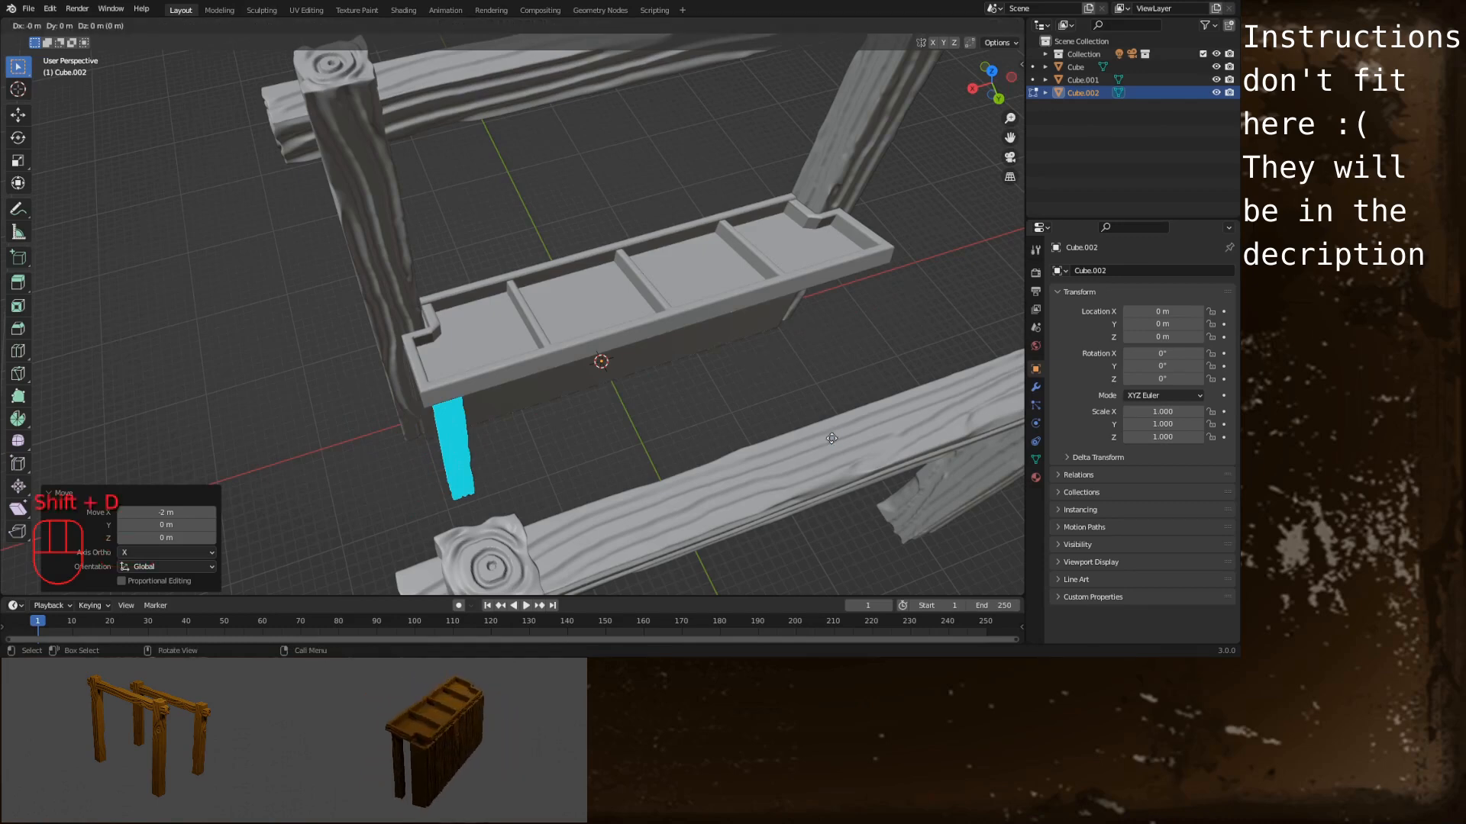
pyautogui.press('x')
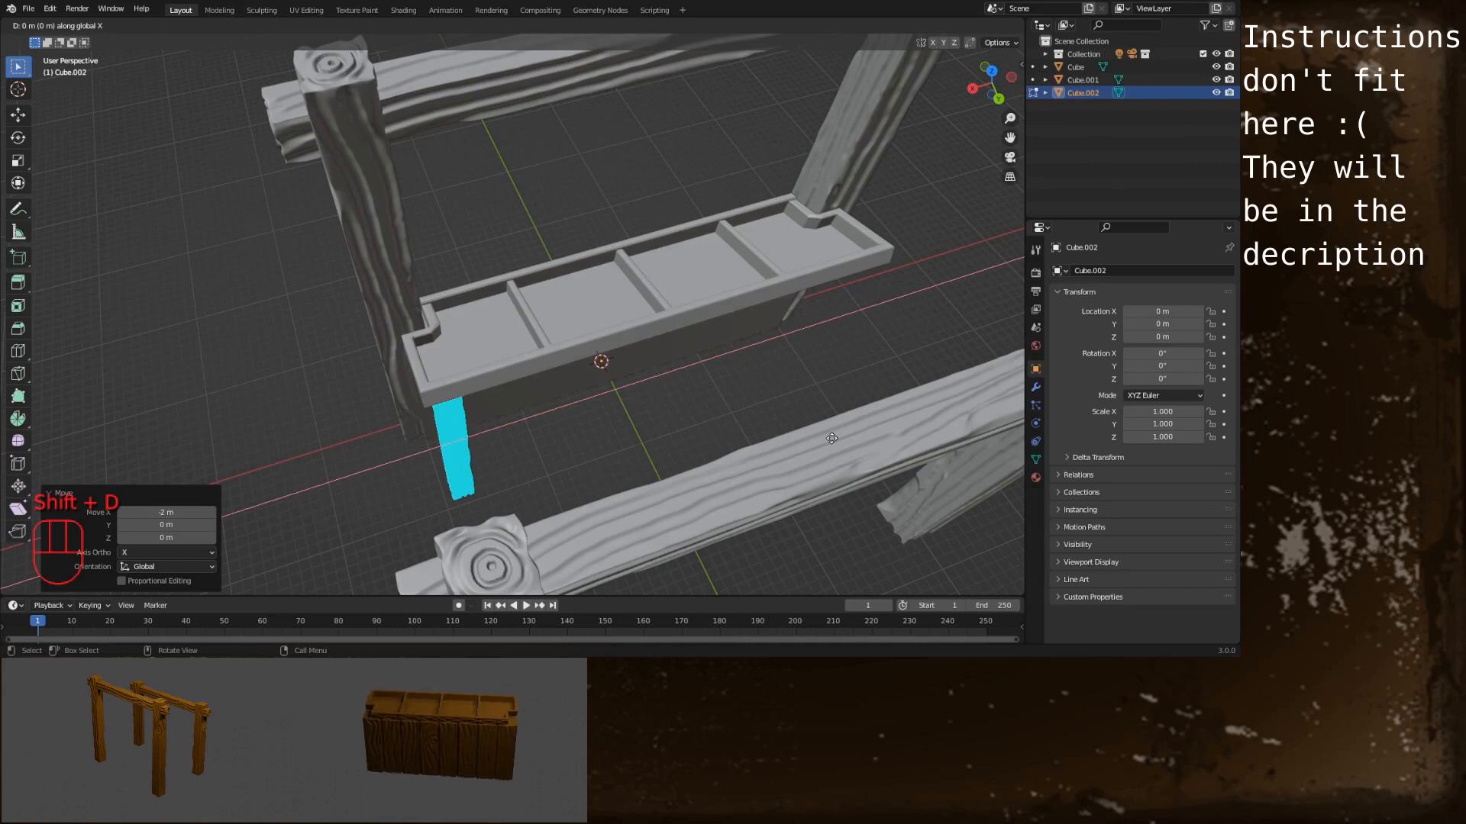
pyautogui.write('36')
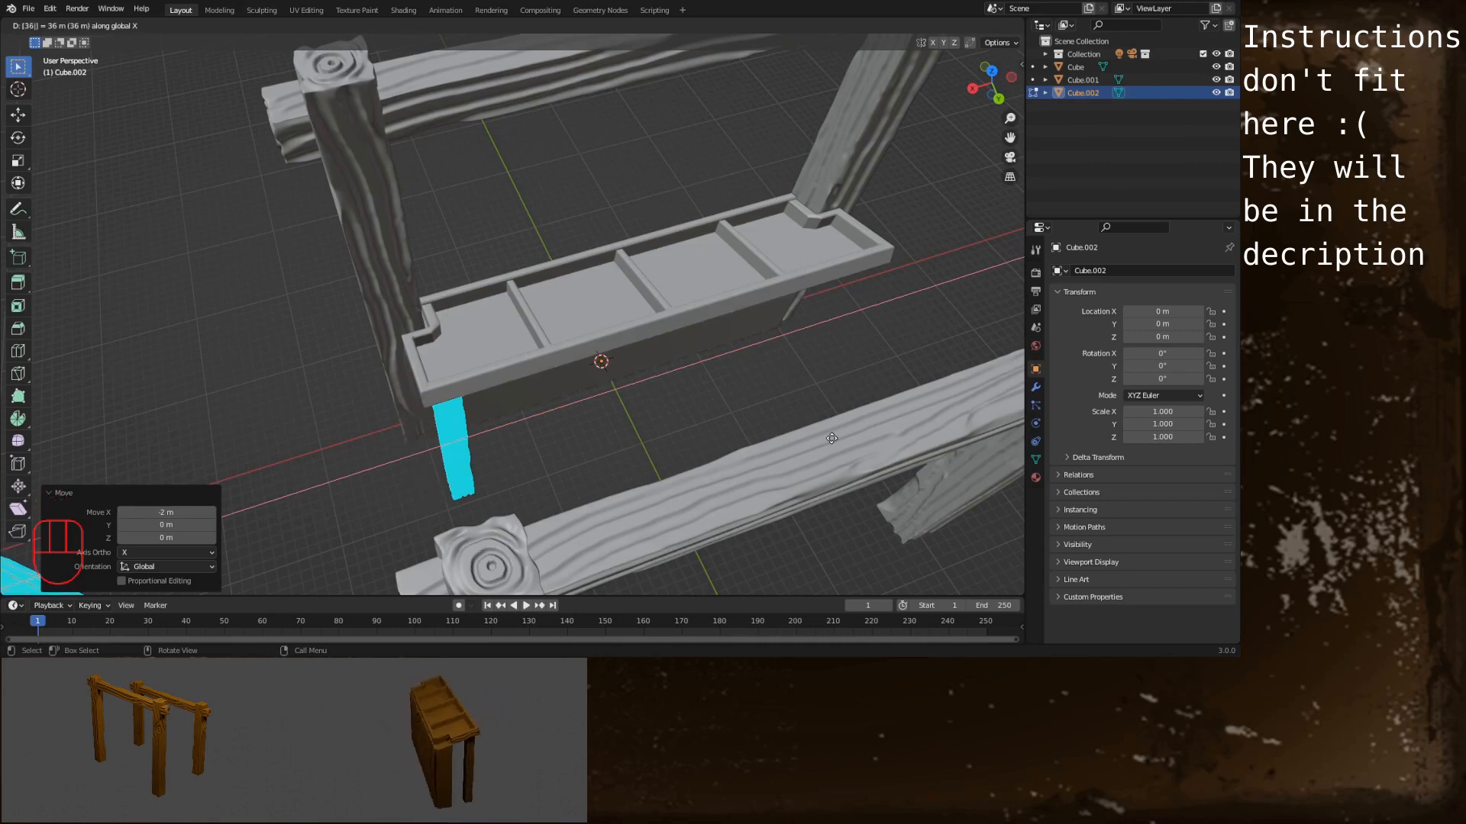
pyautogui.press('-')
pyautogui.press('Return')
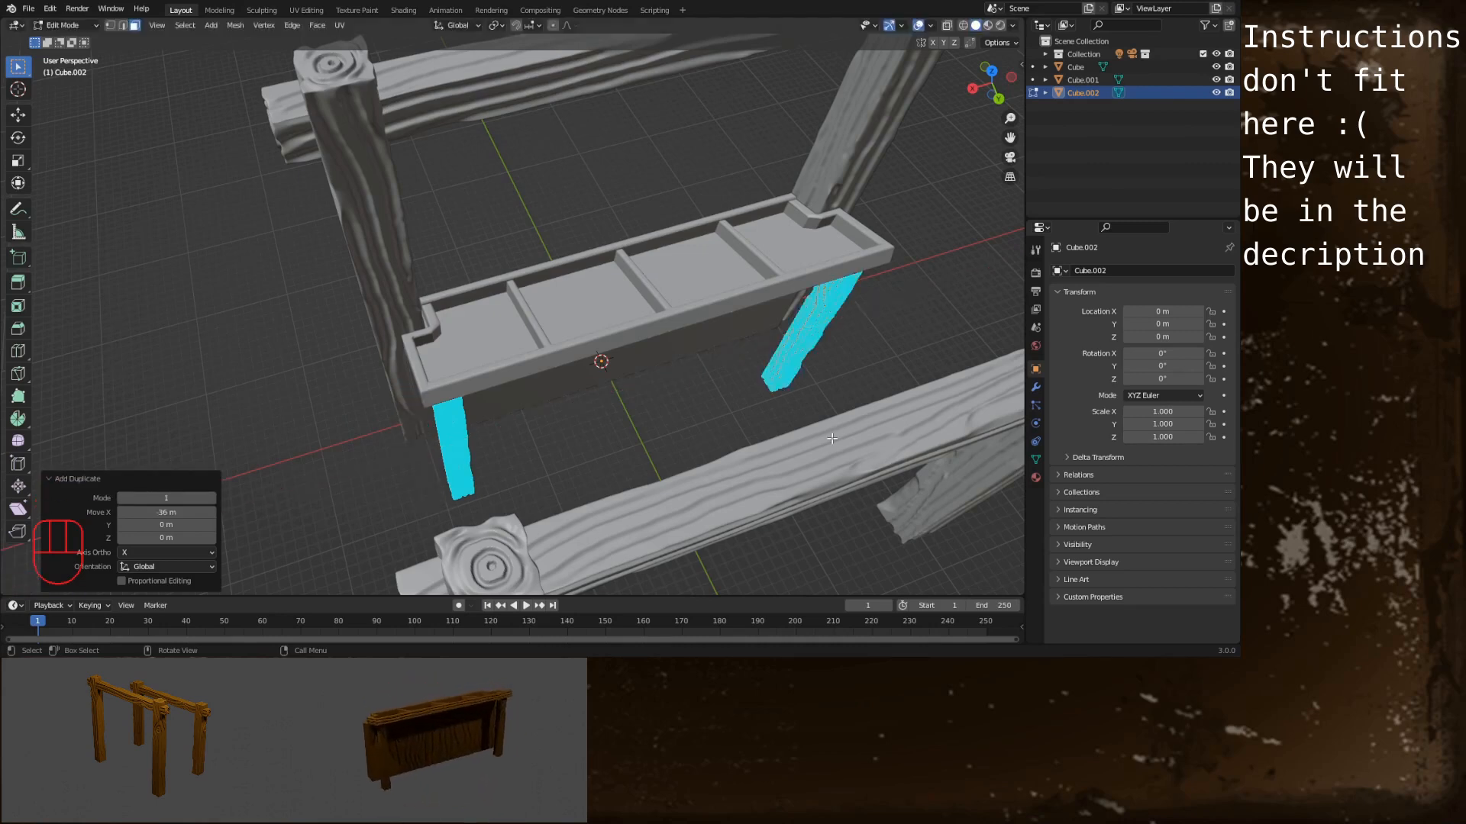
# Rotate the duplicated leg 90° about the Z axis
pyautogui.press('r')
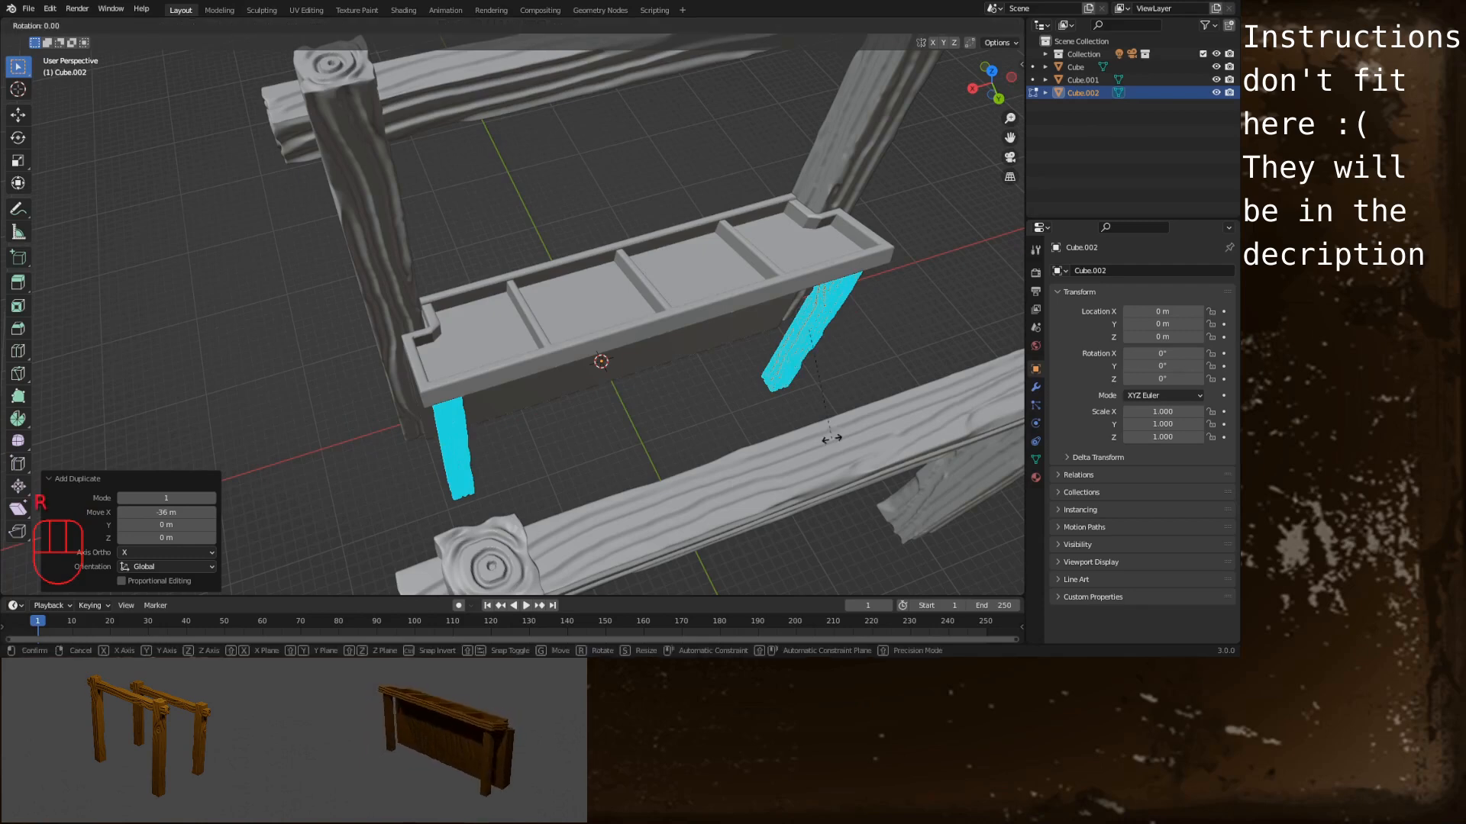
pyautogui.write('z')
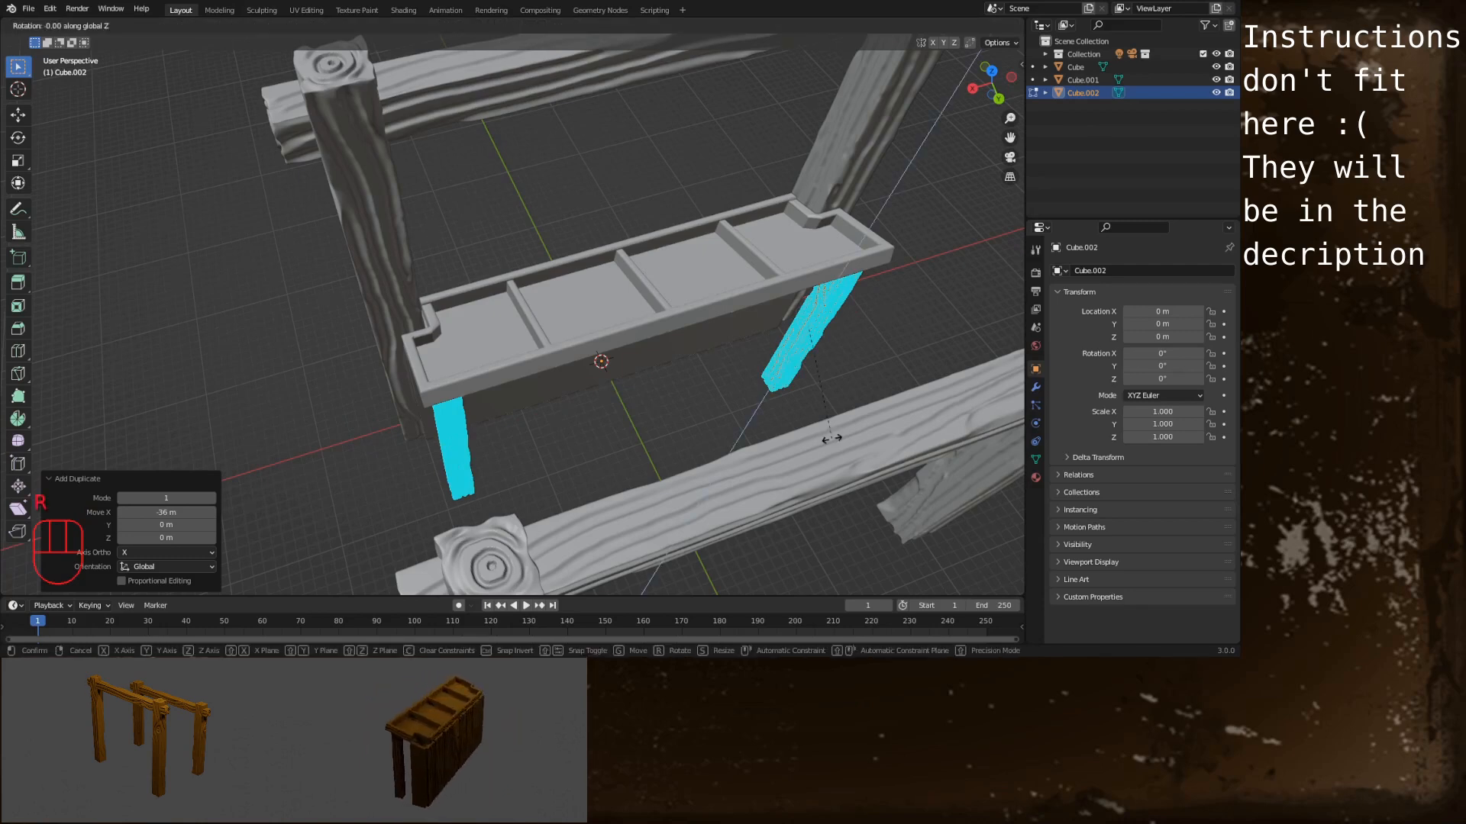
pyautogui.write('90')
pyautogui.press('Return')
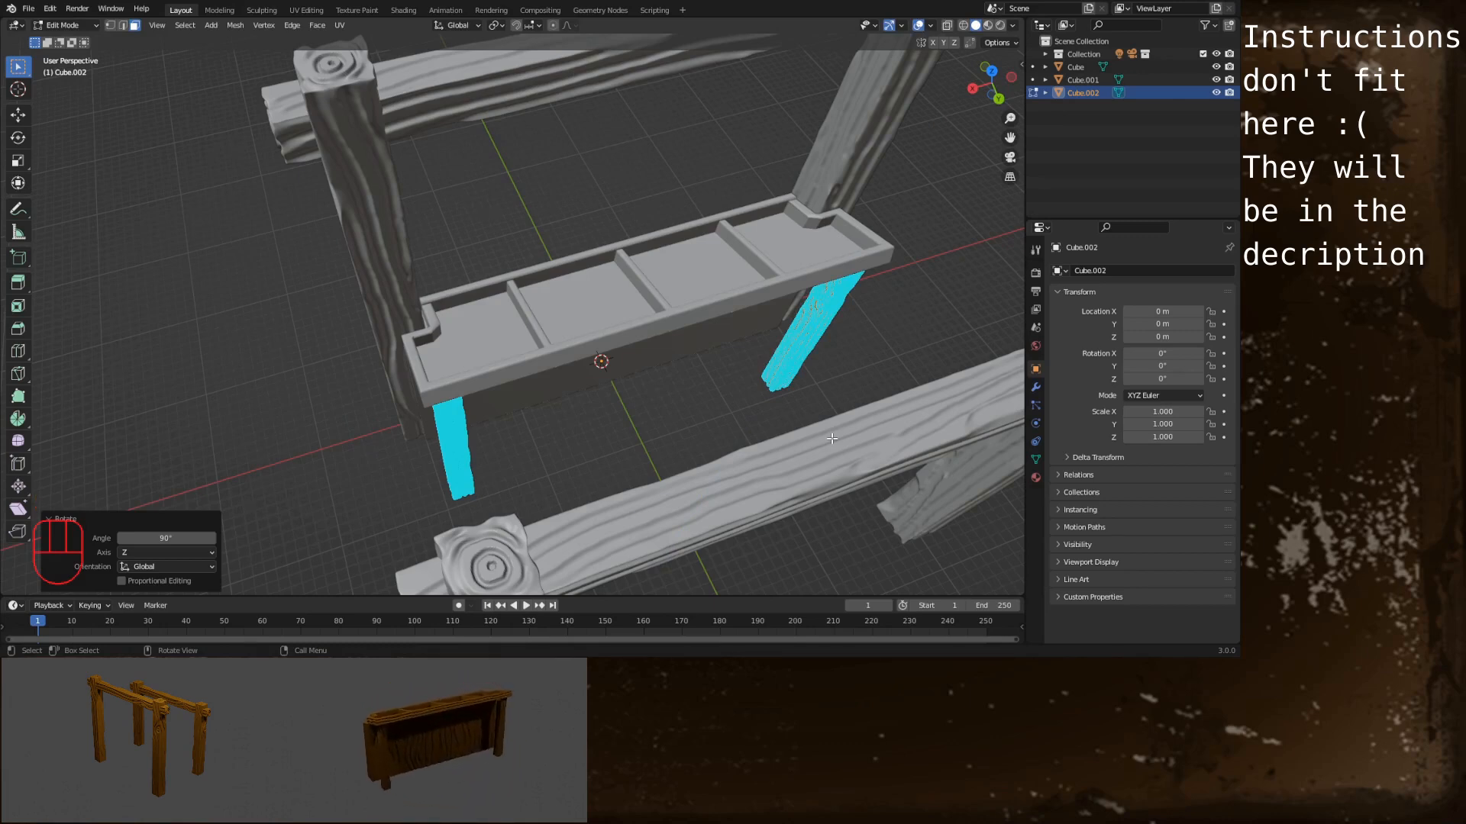
# Raise both small legs about 1.32 m along the Z axis so they overlap the slanted top
pyautogui.press('Tab')
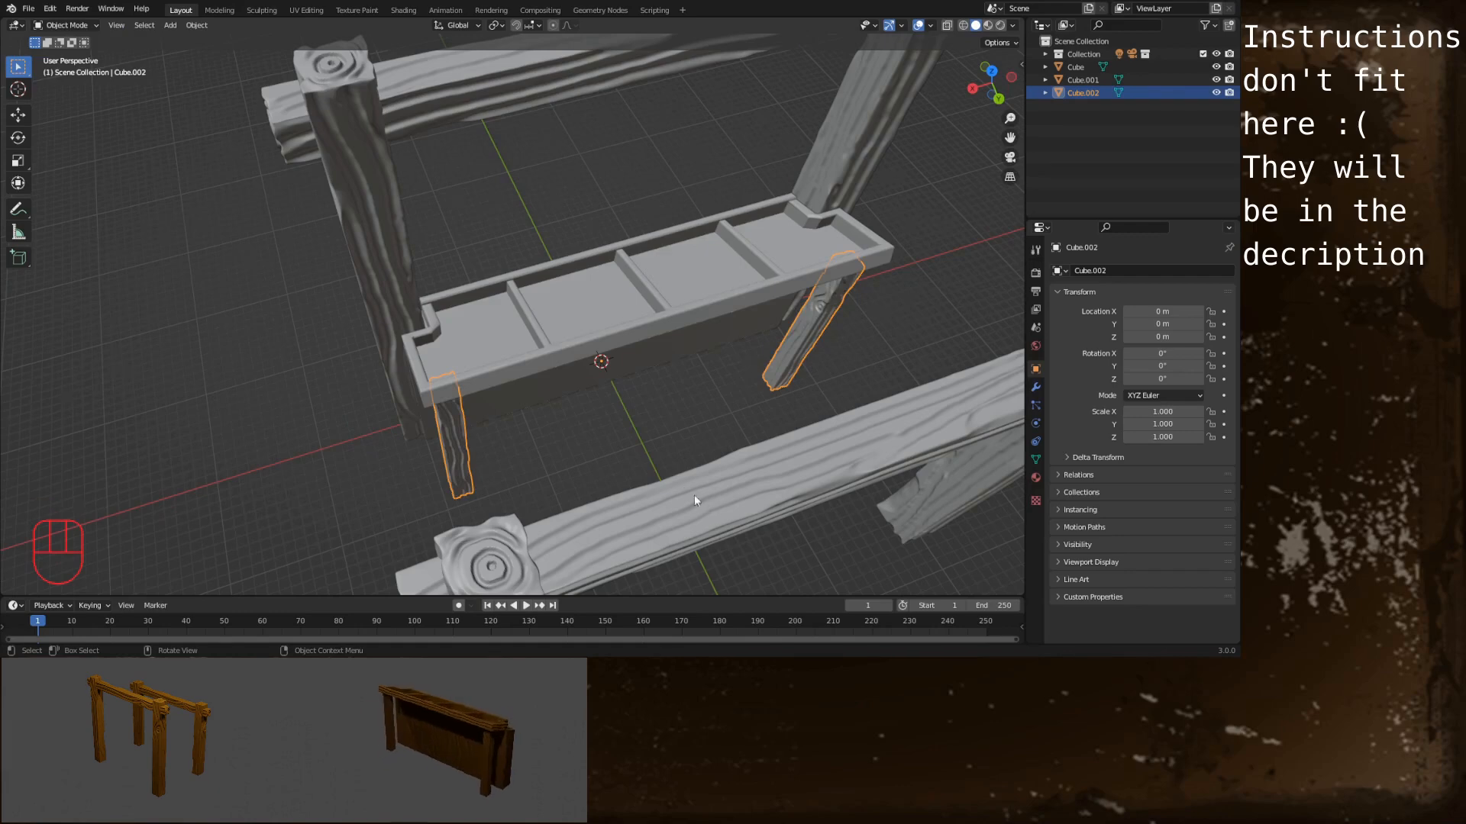
pyautogui.moveTo(694, 495); pyautogui.dragTo(649, 286, button='middle')
pyautogui.click(990, 83)
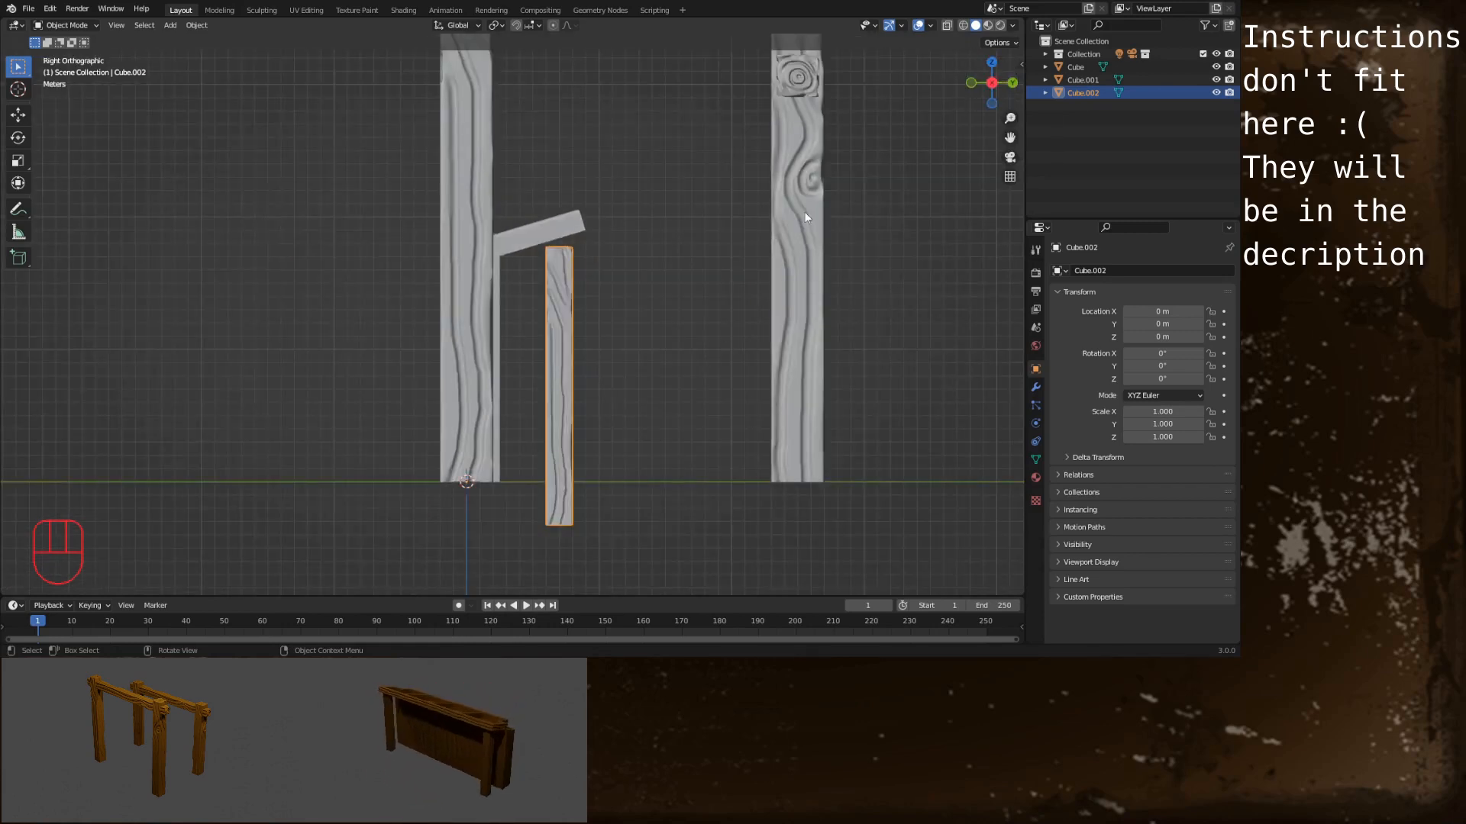
pyautogui.press('g')
pyautogui.press('z')
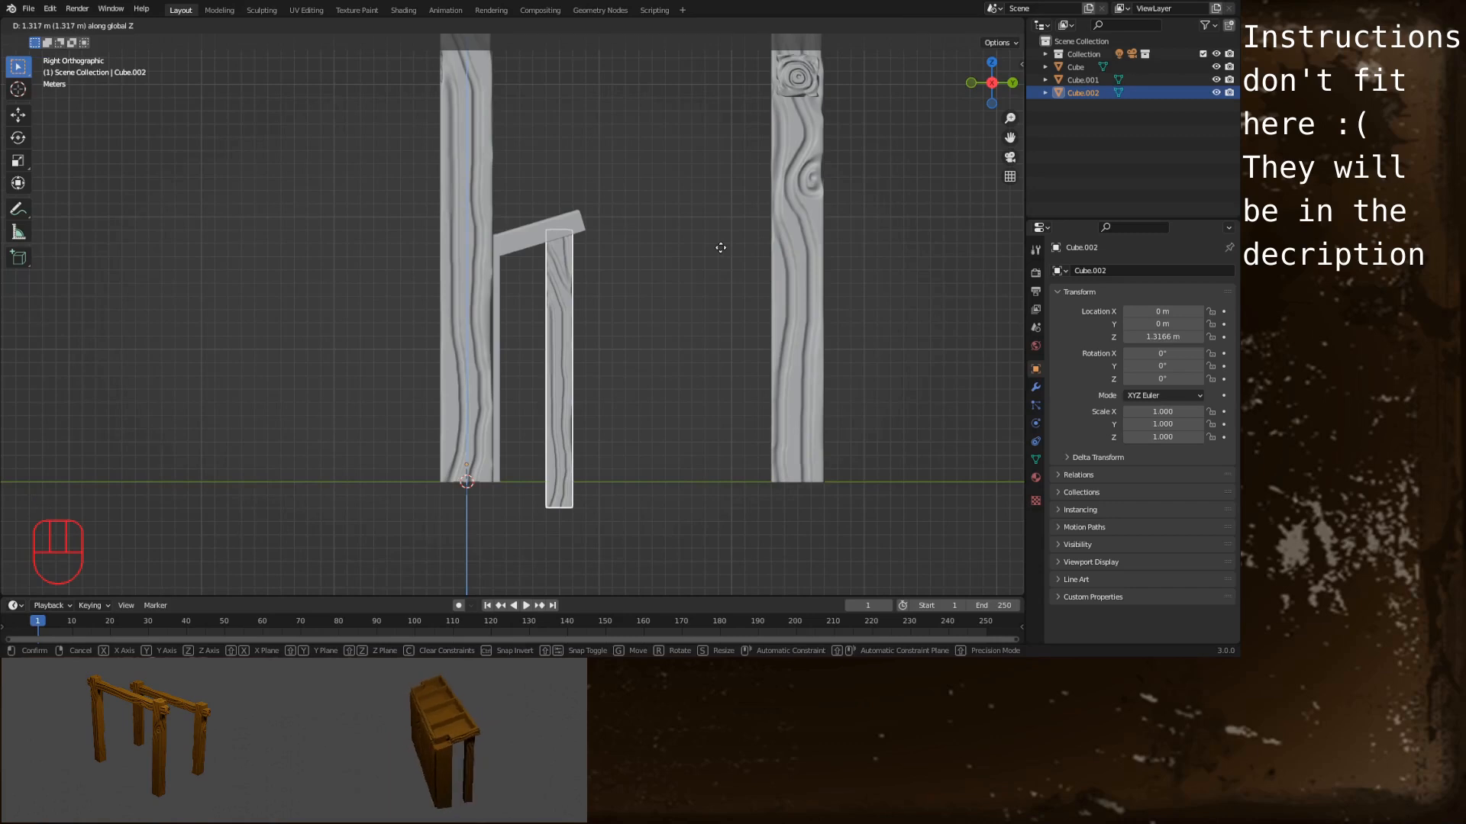
pyautogui.click(718, 250)
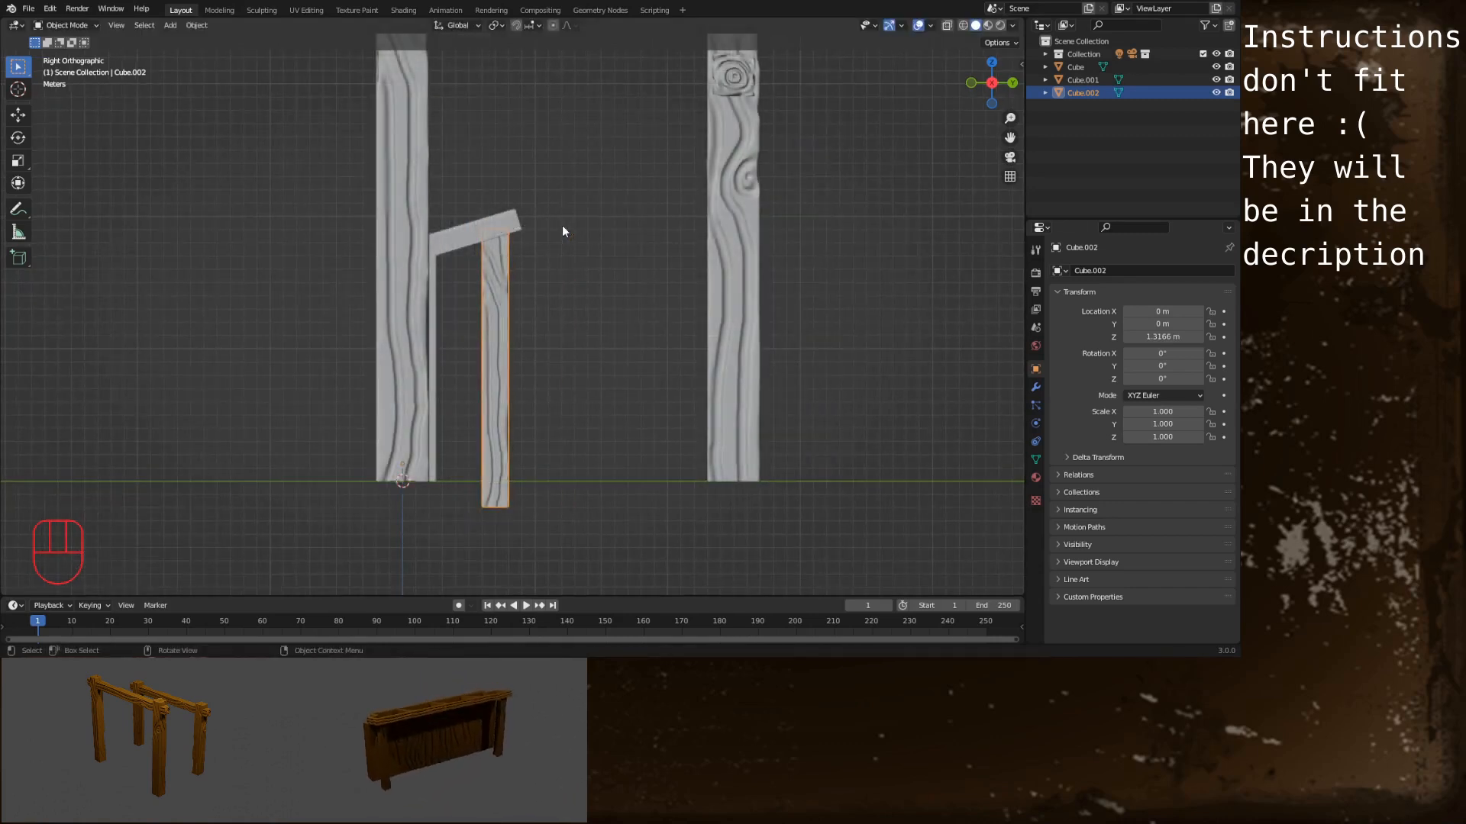
# Bisect the whole mesh of both small legs along the sloping underside of the overhanging top
pyautogui.scroll(5, 562, 226)
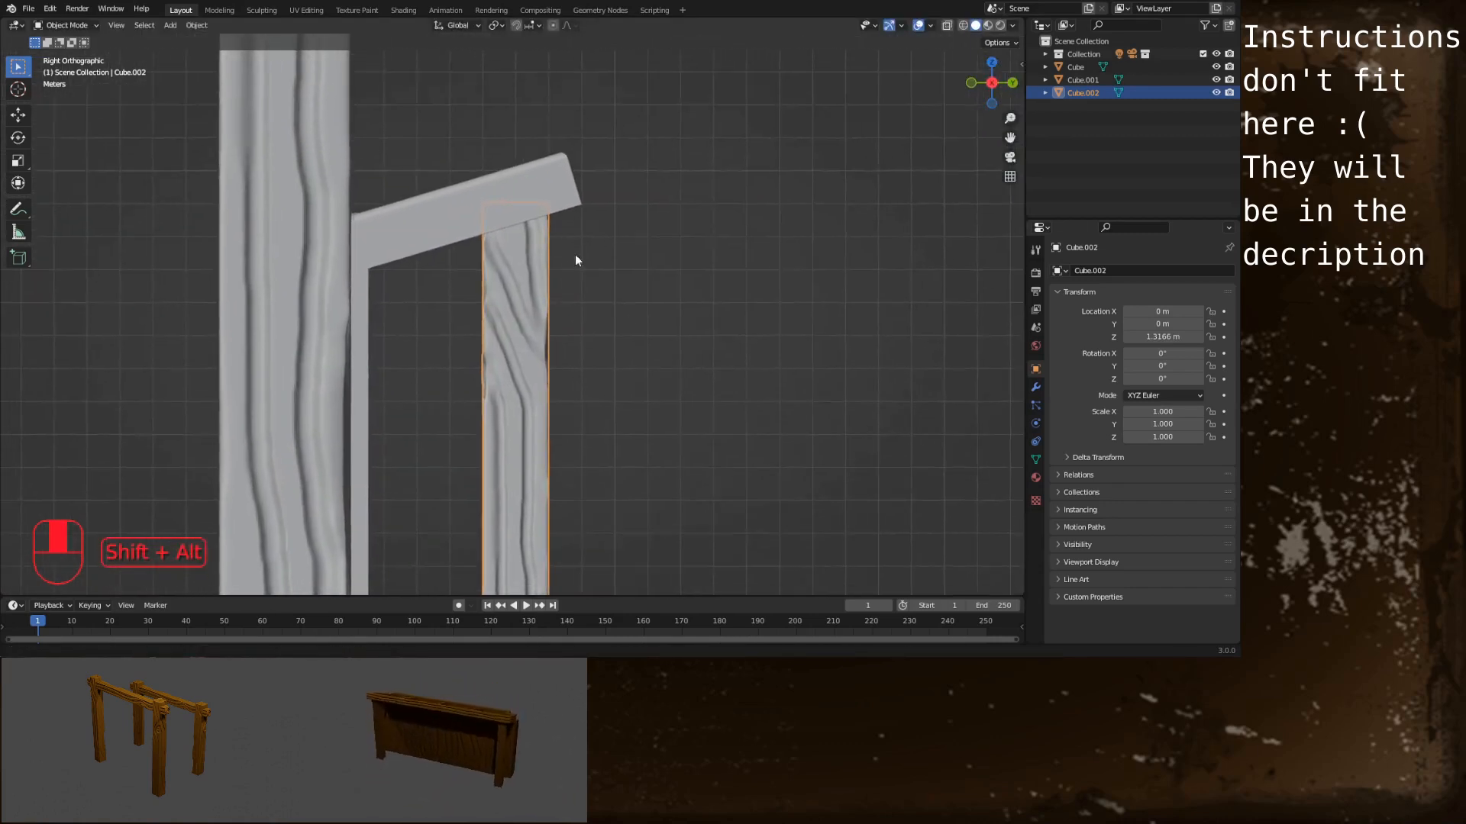
pyautogui.keyDown('shift'); pyautogui.moveTo(574, 255); pyautogui.dragTo(584, 268, button='middle'); pyautogui.keyUp('shift')
pyautogui.scroll(3, 584, 268)
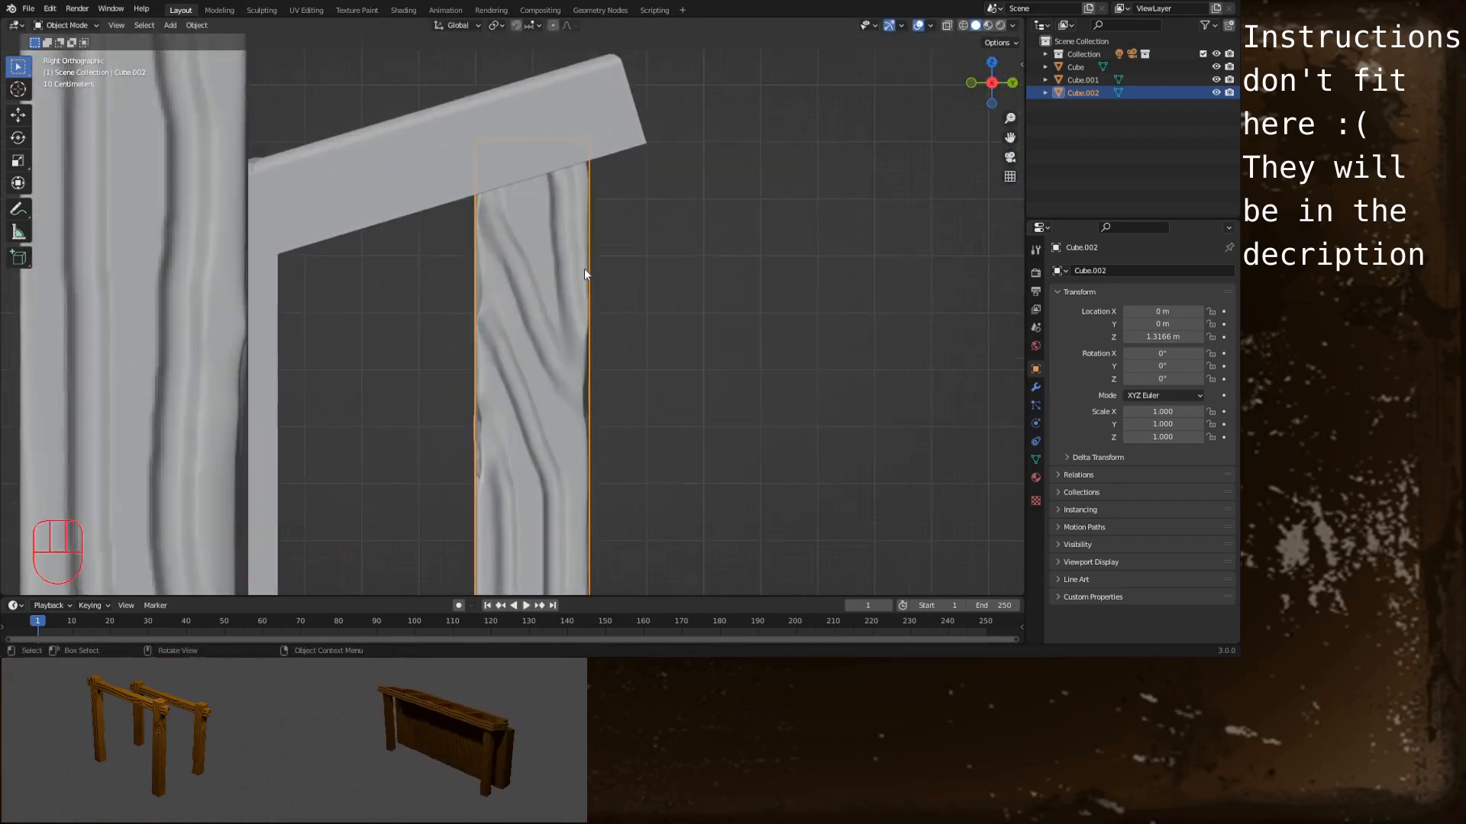
pyautogui.keyDown('shift'); pyautogui.moveTo(602, 195); pyautogui.dragTo(597, 237, button='middle'); pyautogui.keyUp('shift')
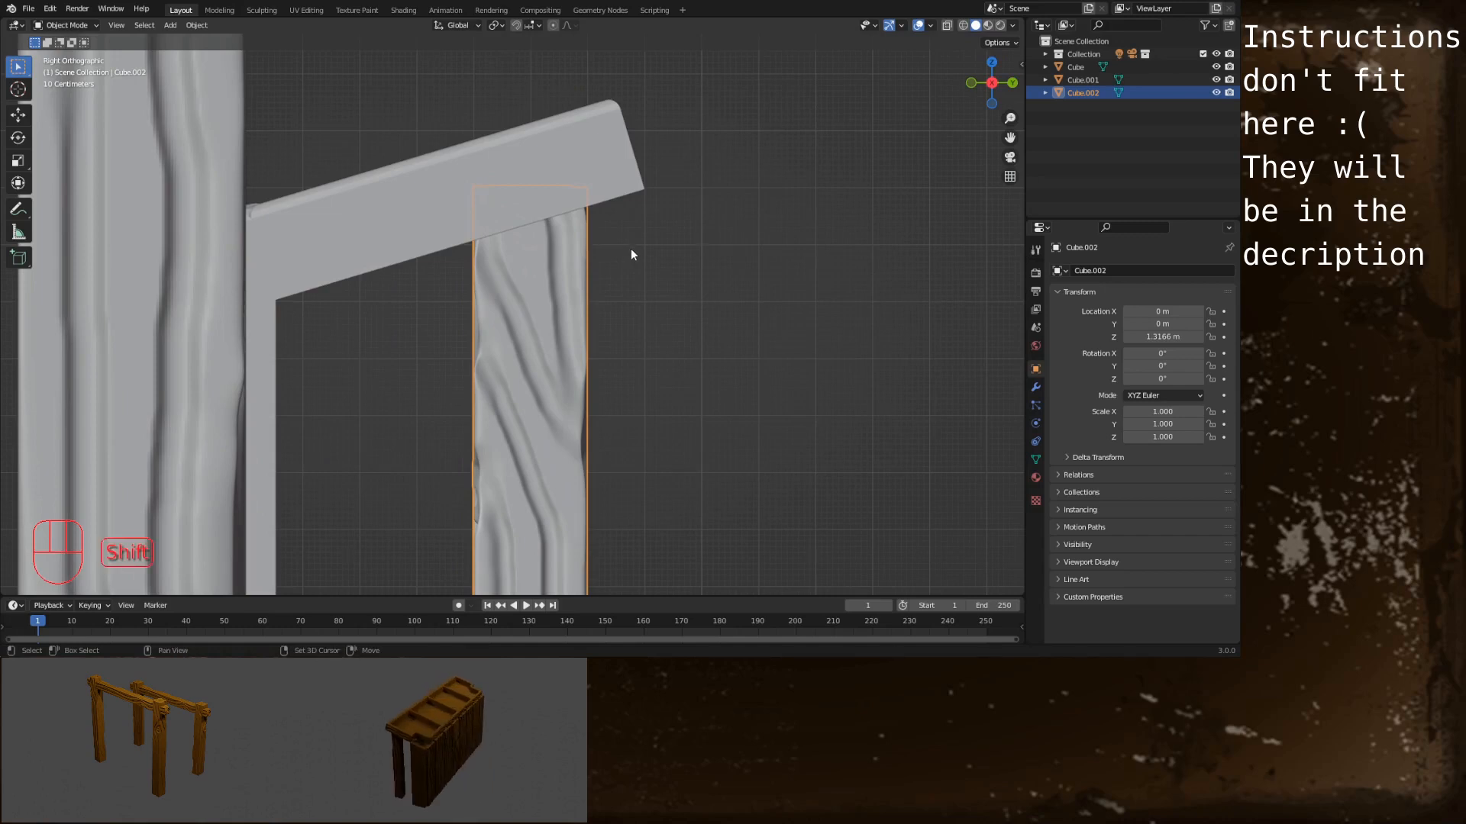
pyautogui.hotkey('shift', 'z')
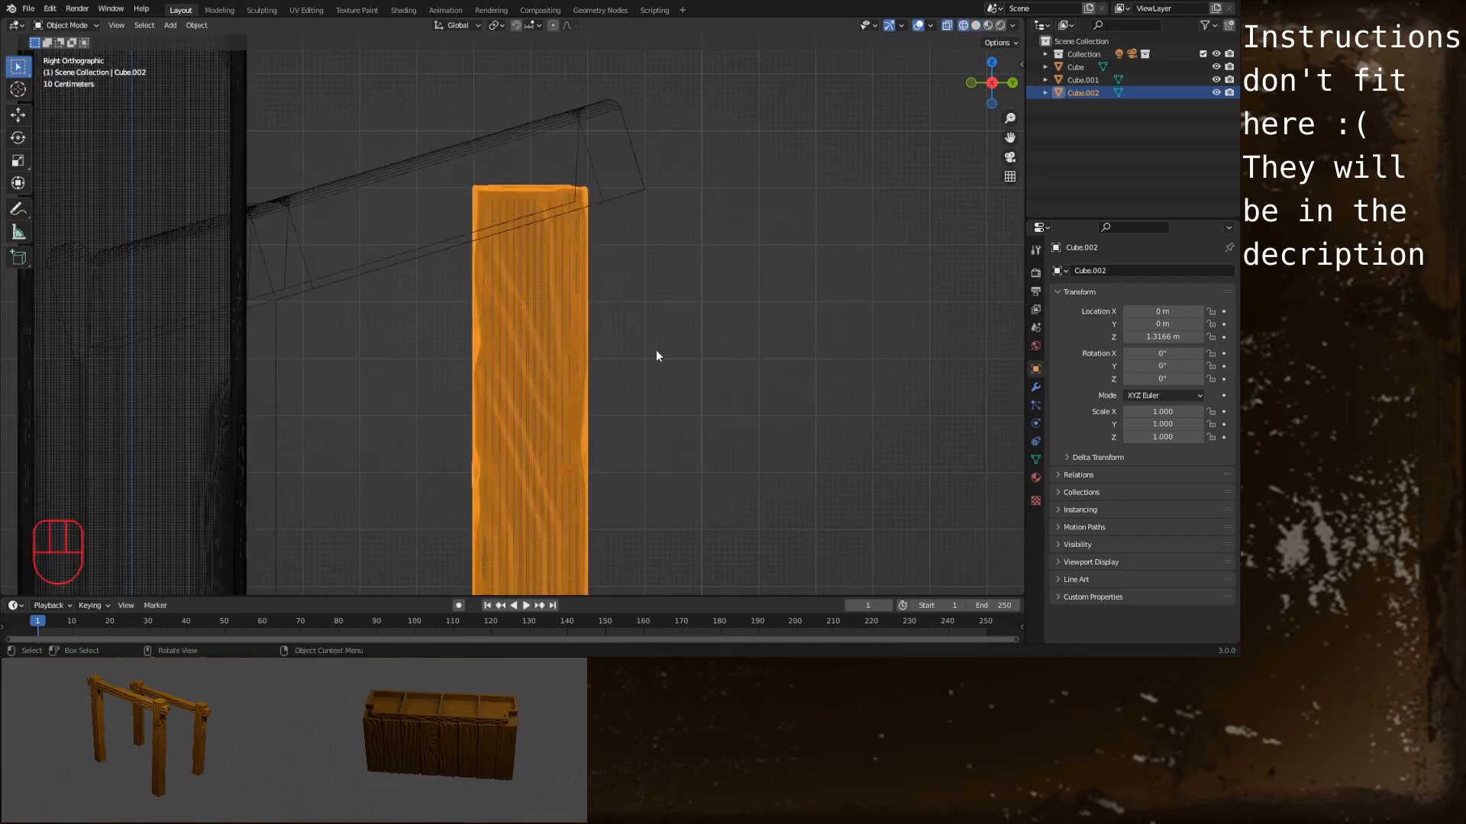
pyautogui.press('Tab')
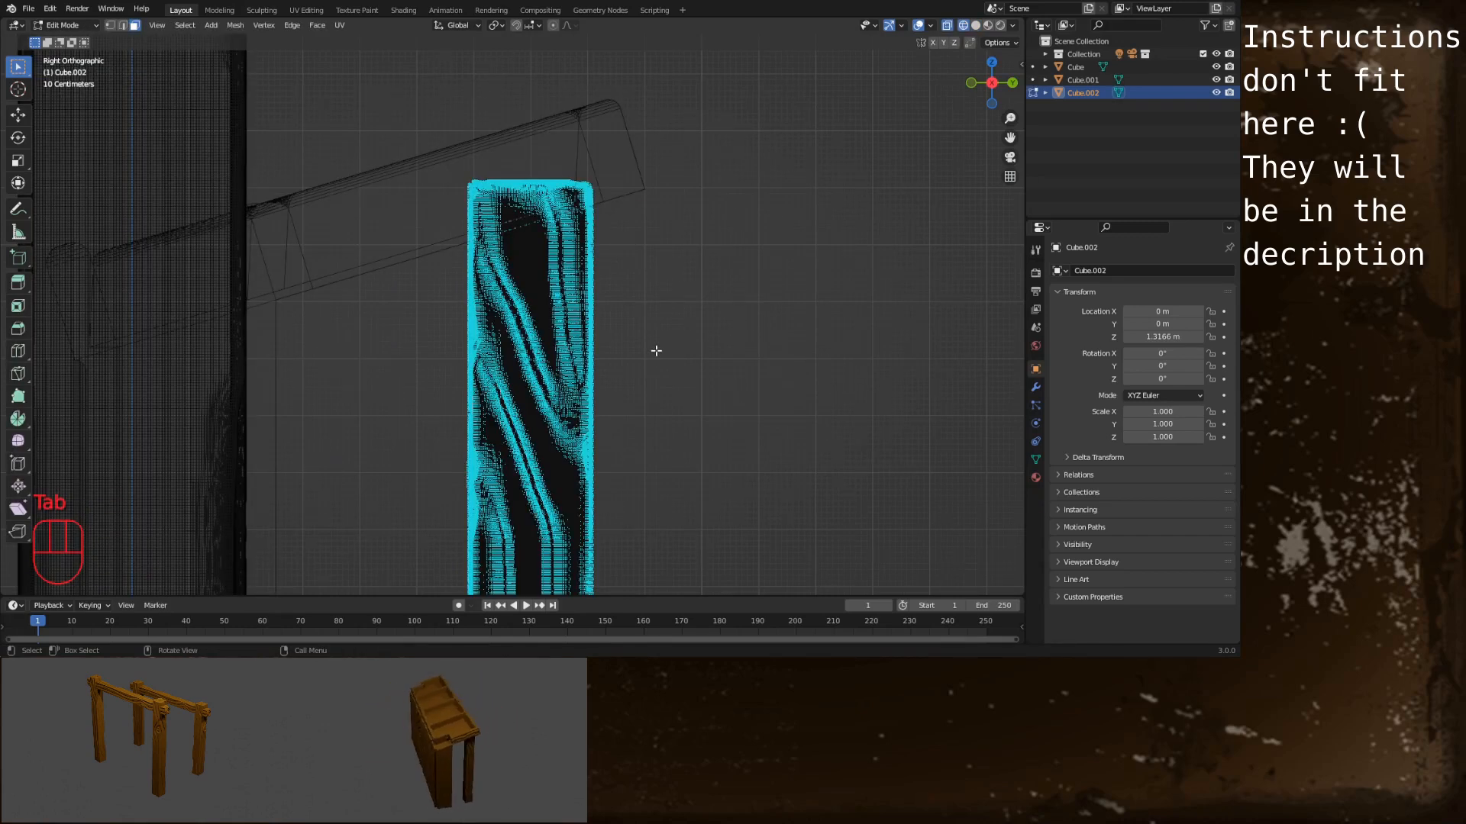
pyautogui.press('a')
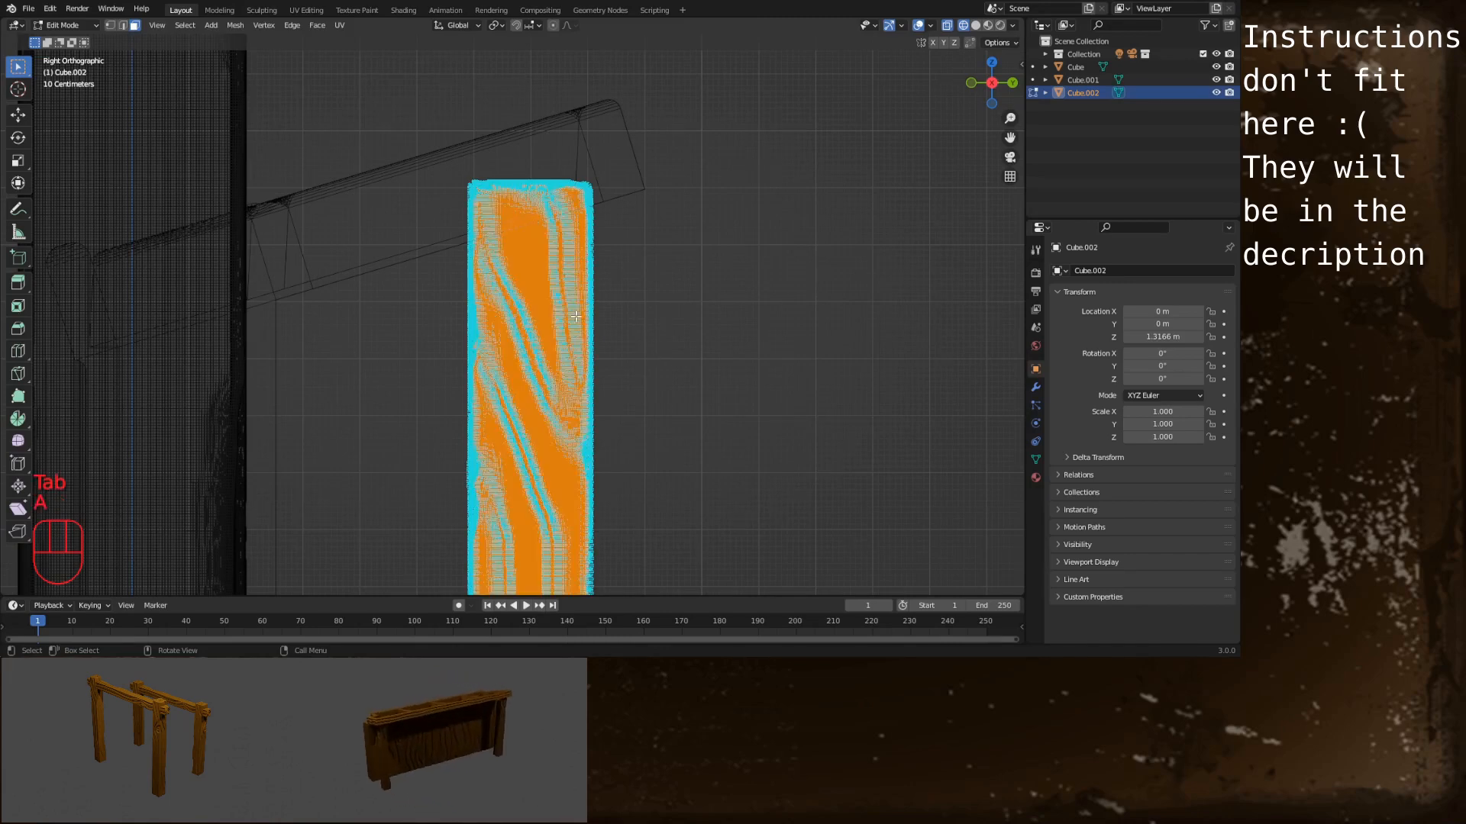
pyautogui.click(234, 26)
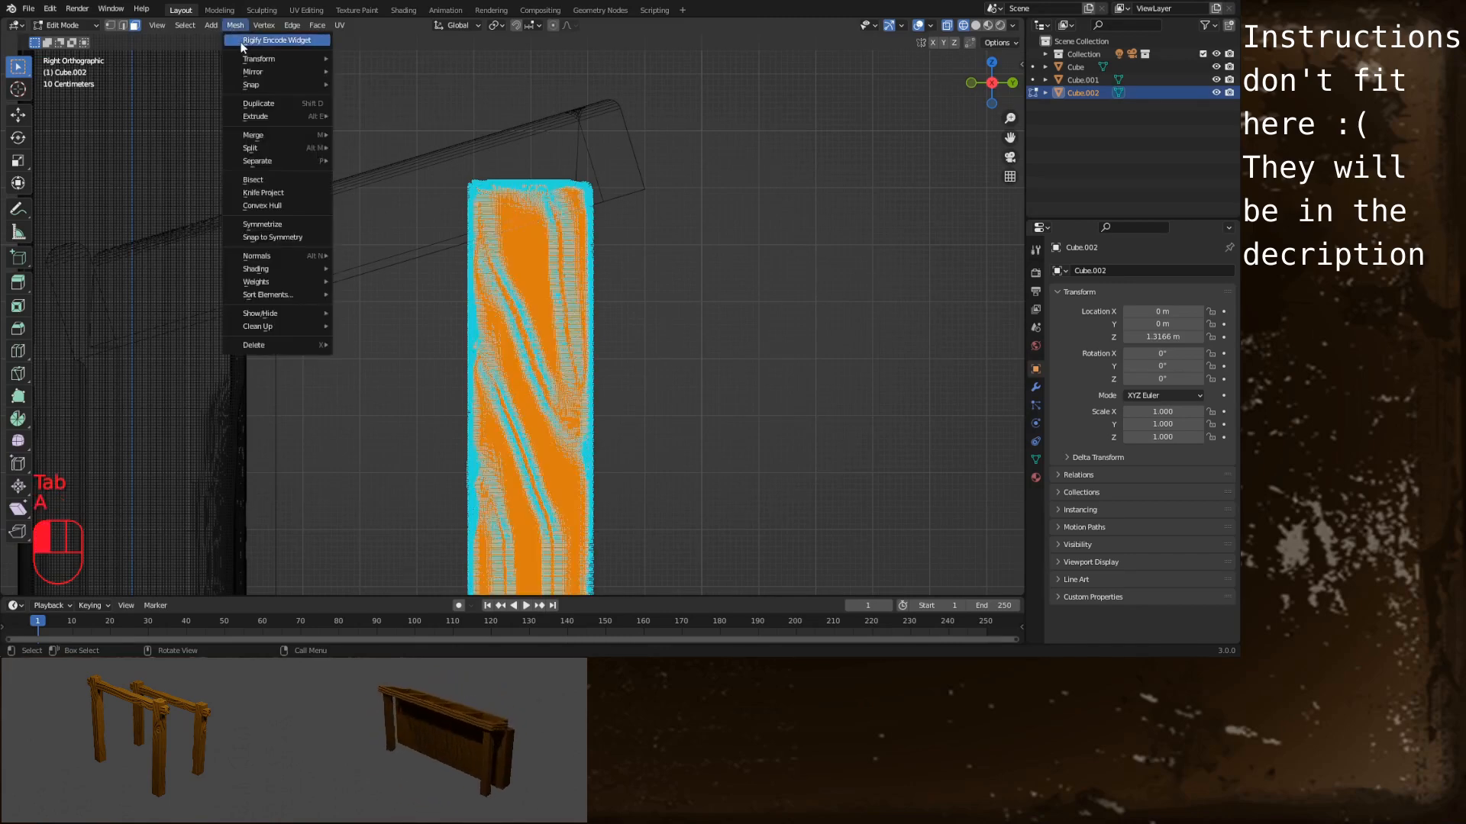
pyautogui.click(265, 179)
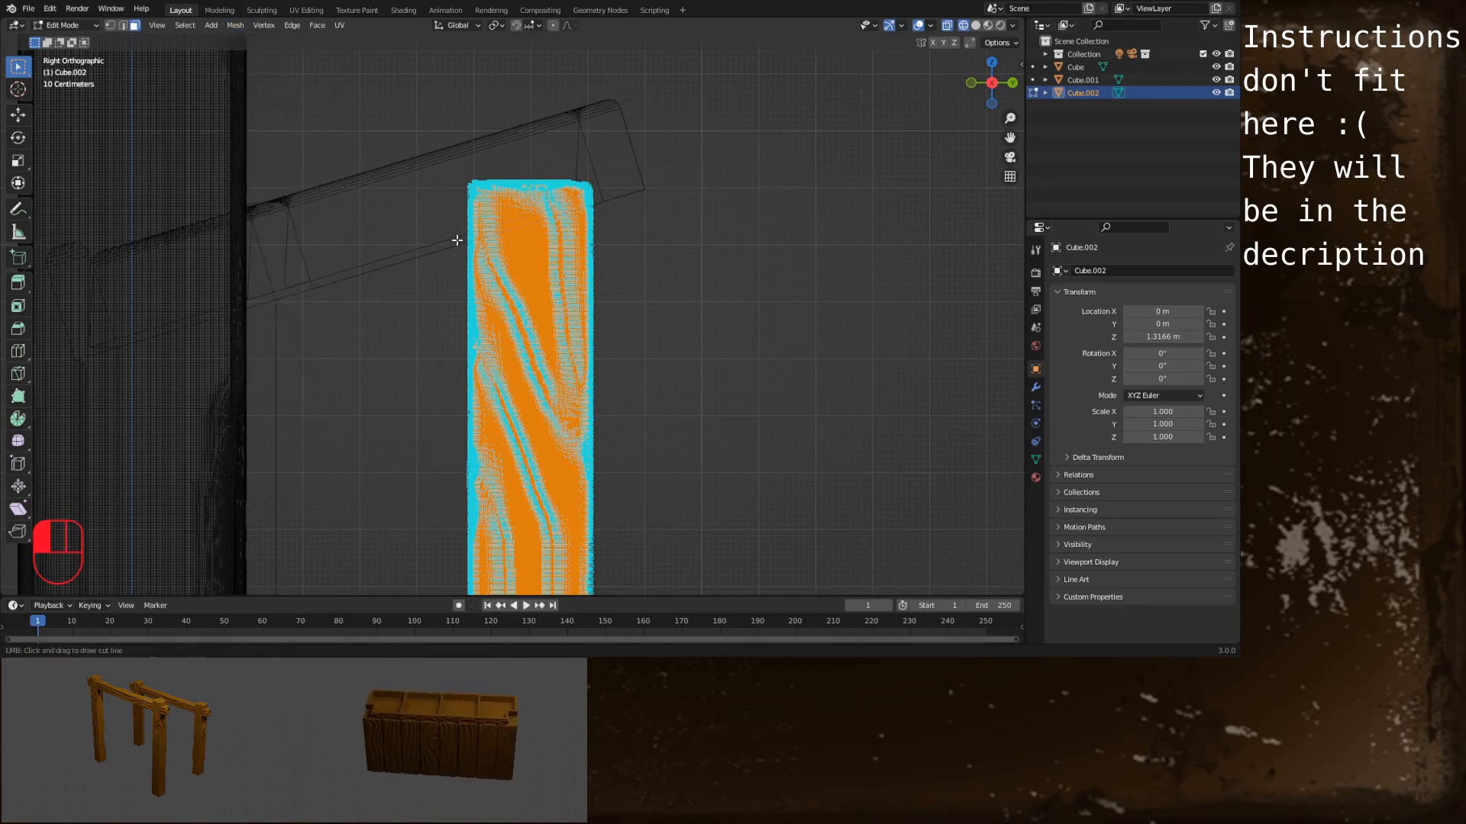
pyautogui.moveTo(452, 242); pyautogui.dragTo(596, 198)
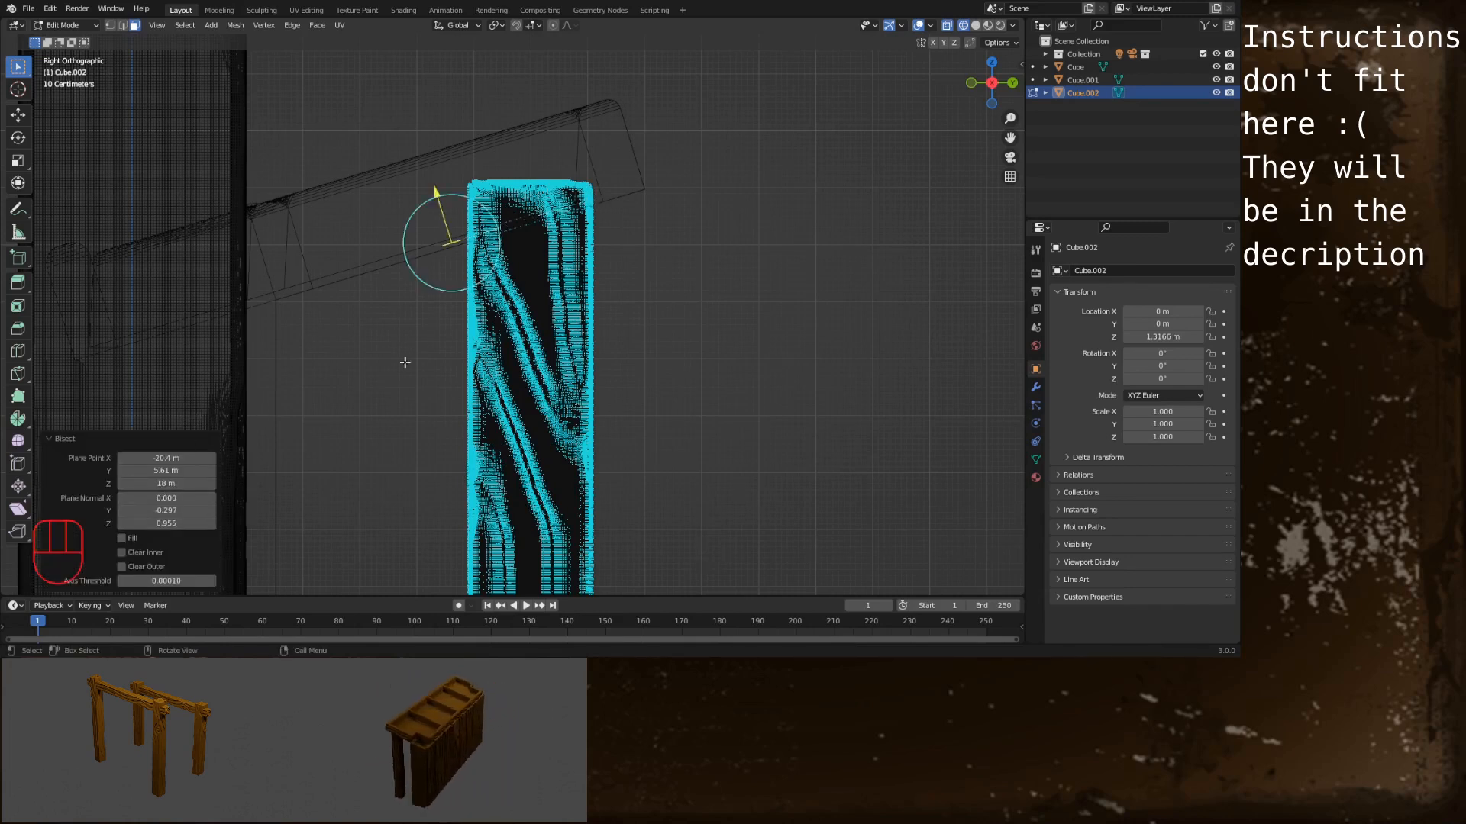
# Clear the outer part of the legs above the bisect line and fill the cut ends
pyautogui.click(121, 566)
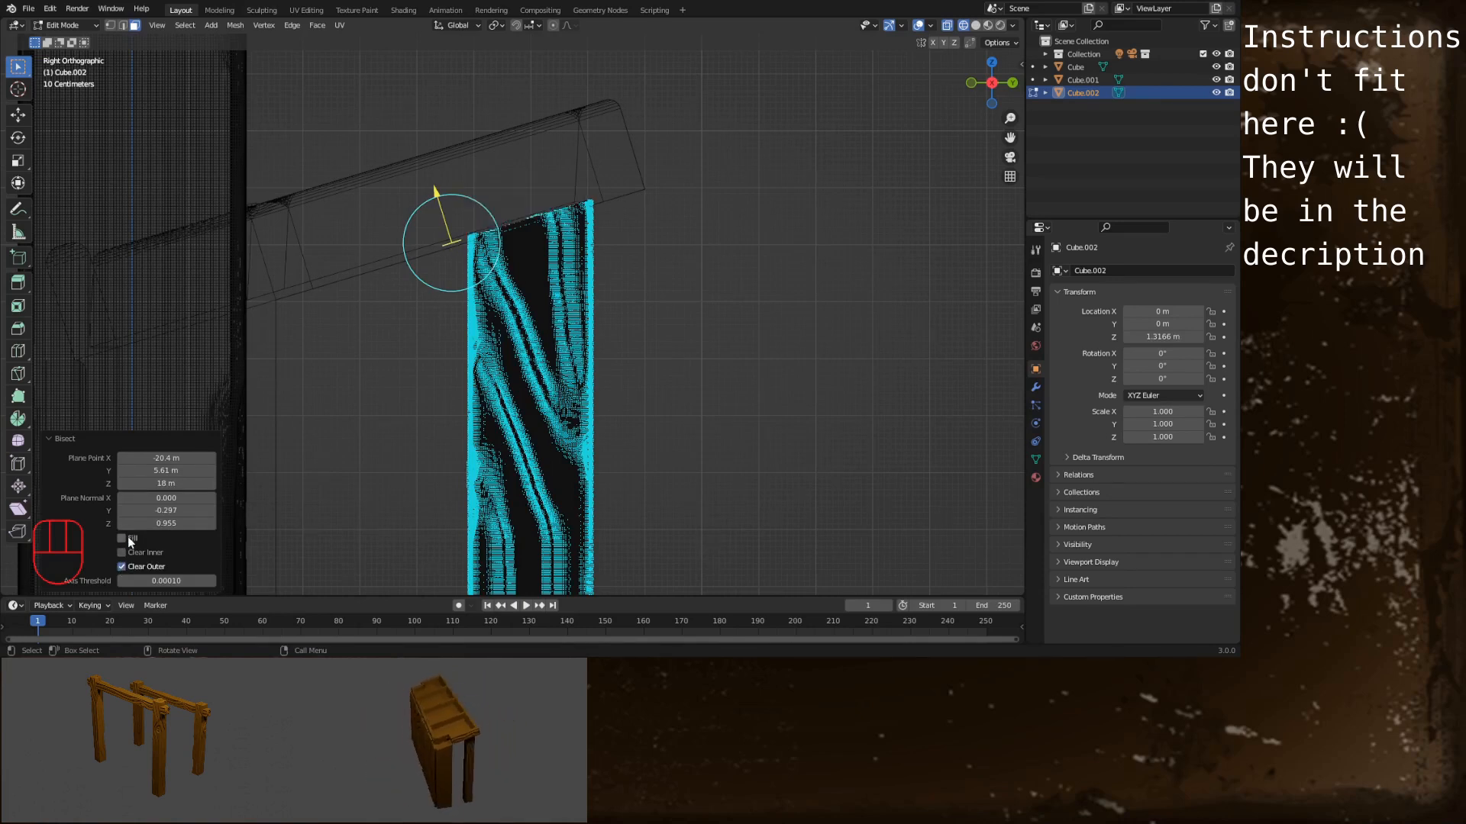
pyautogui.click(121, 538)
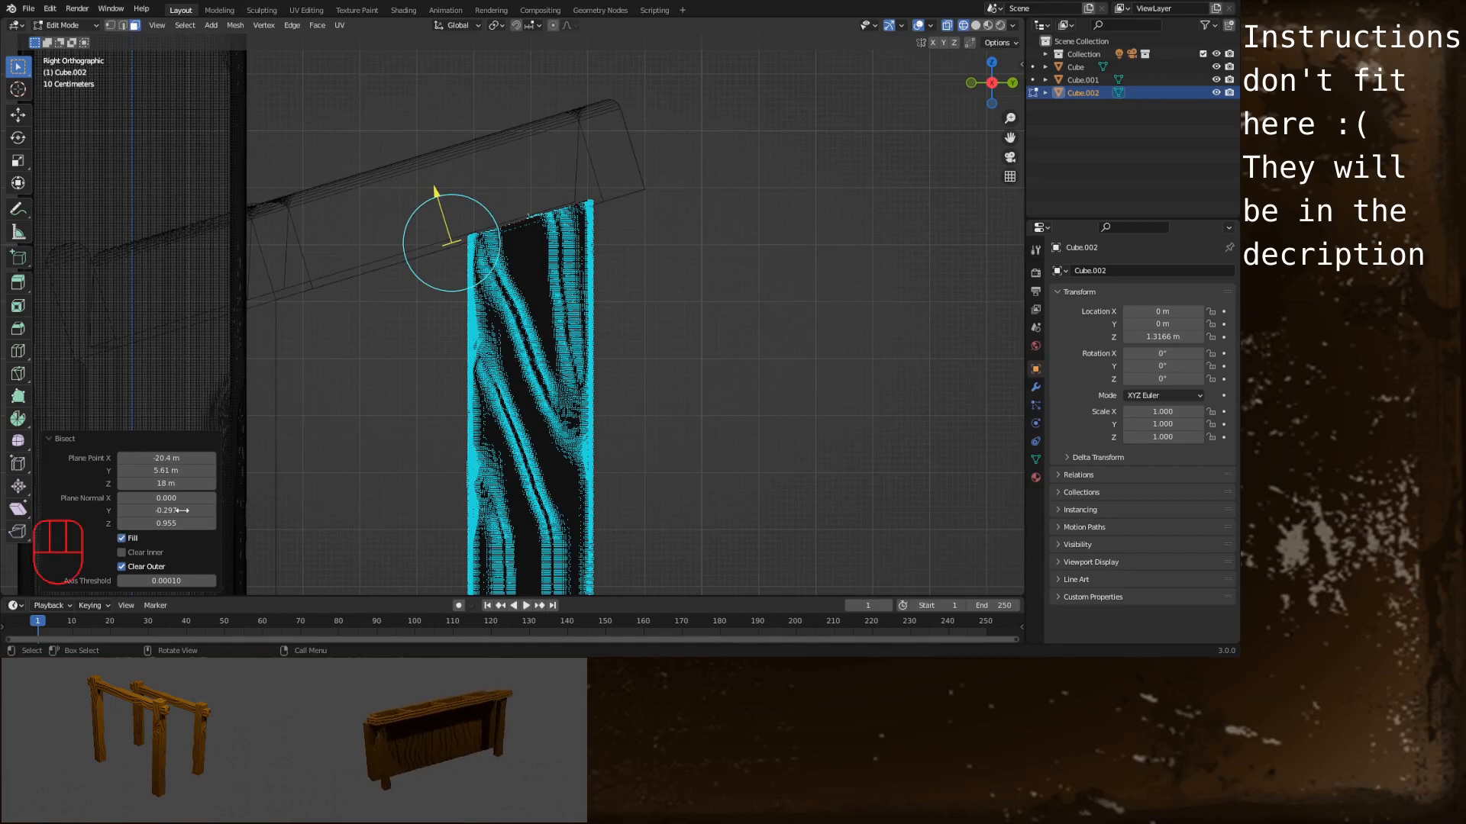
pyautogui.press('Tab')
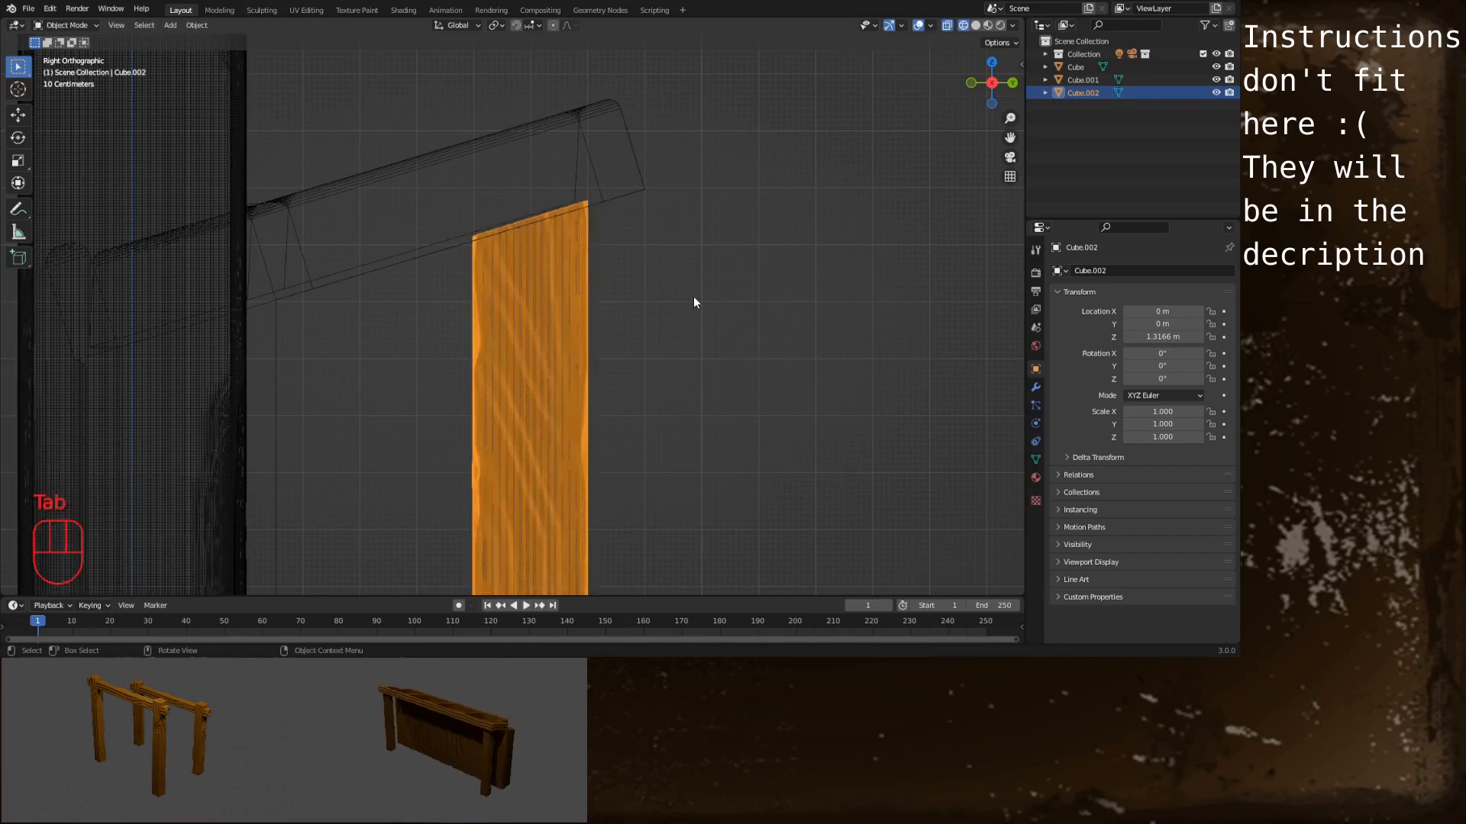
pyautogui.moveTo(488, 199)
pyautogui.keyDown('alt'); pyautogui.mouseDown(button='middle')
pyautogui.moveTo(452, 185)
pyautogui.moveTo(489, 202)
pyautogui.moveTo(419, 220)
pyautogui.moveTo(420, 268)
pyautogui.moveTo(380, 306)
pyautogui.moveTo(295, 179)
pyautogui.moveTo(217, 139)
pyautogui.moveTo(341, 160)
pyautogui.moveTo(219, 171)
pyautogui.moveTo(392, 191)
pyautogui.moveTo(462, 237)
pyautogui.mouseUp(button='middle'); pyautogui.keyUp('alt')
pyautogui.hotkey('shift', 'z')
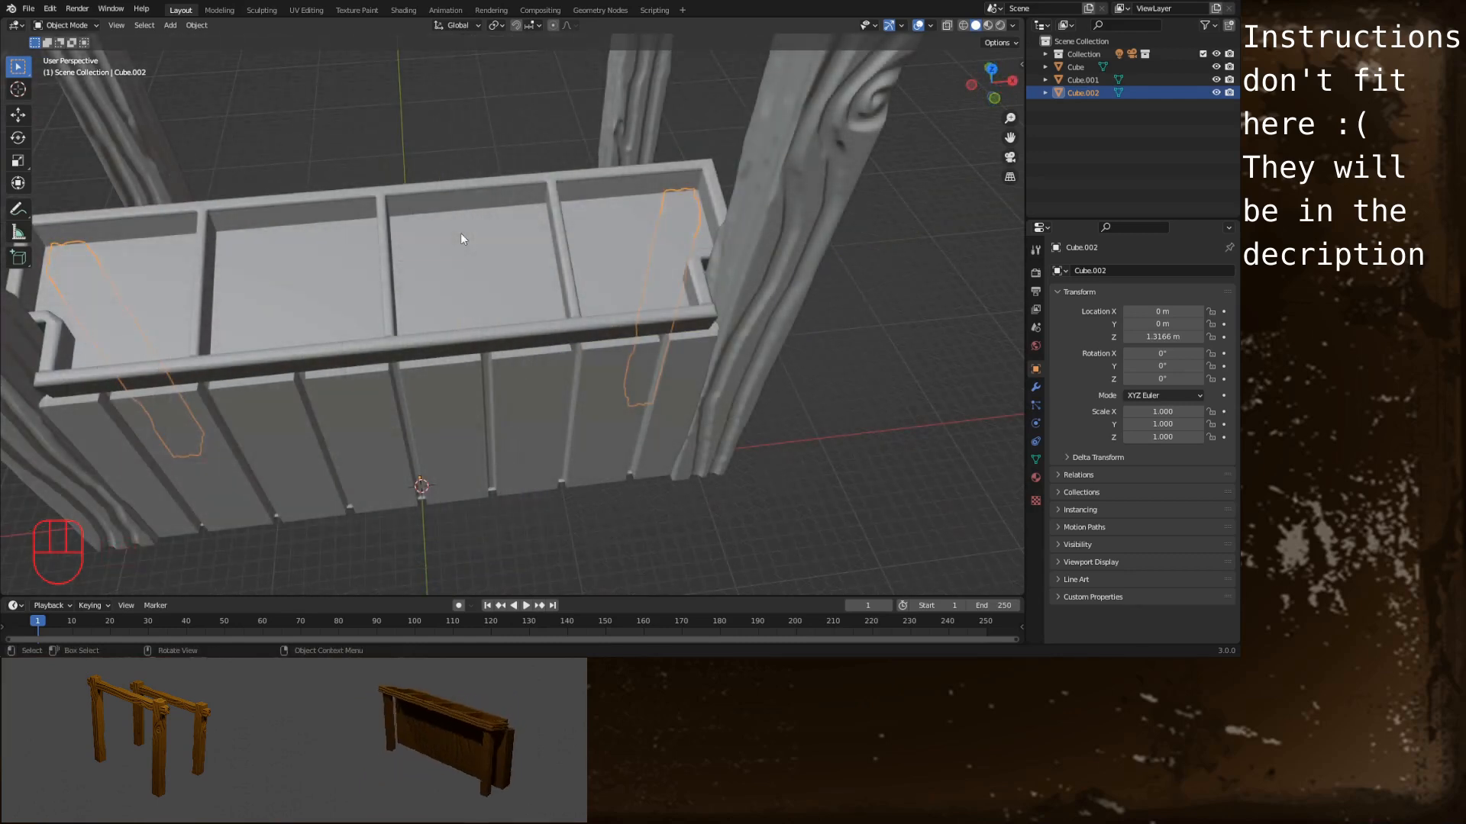
# Add a voxel Remesh modifier with a voxel size of 0.05 m to the plank box and apply it
pyautogui.click(461, 235)
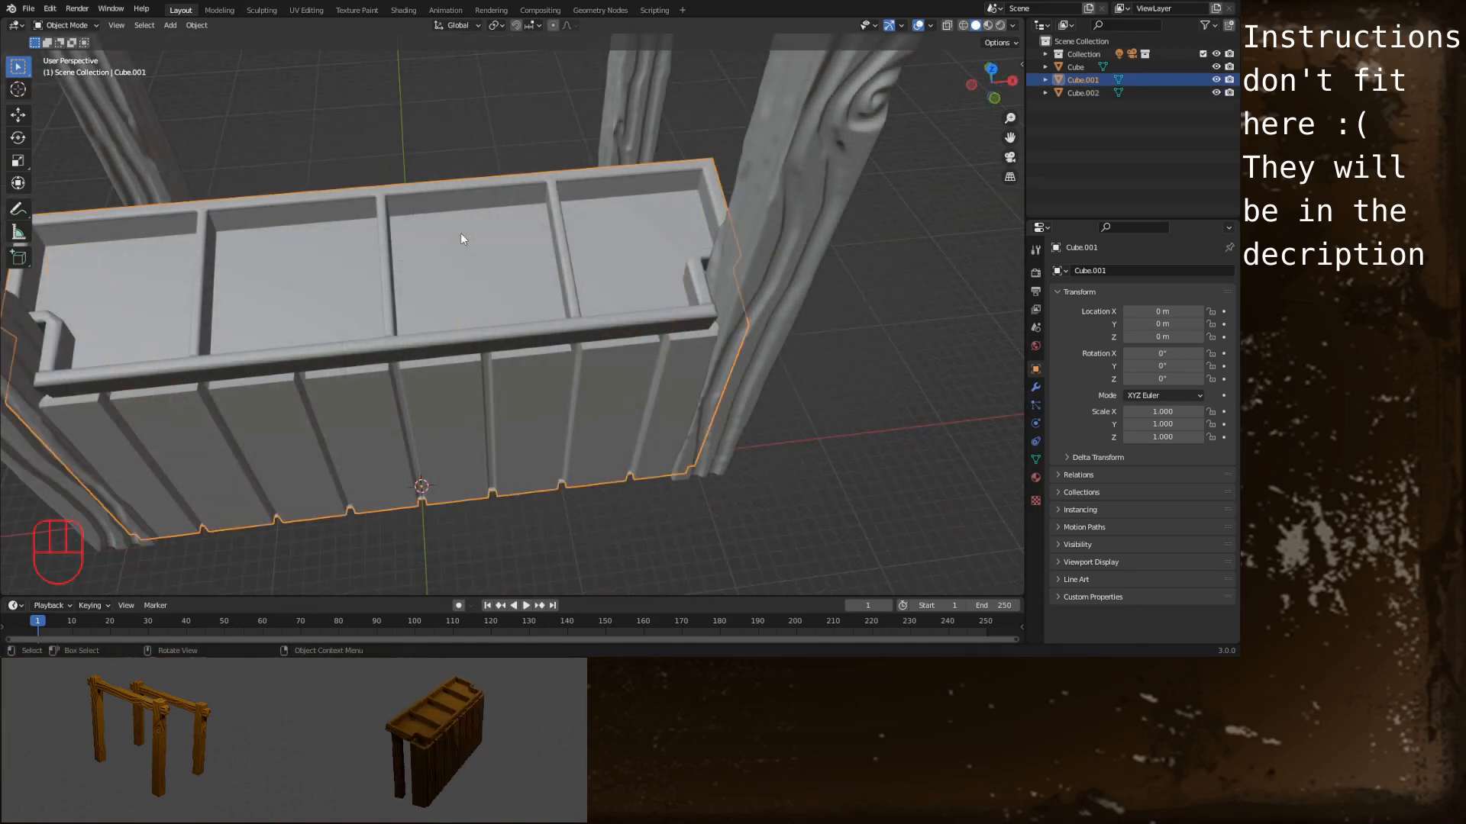
pyautogui.click(1035, 387)
pyautogui.click(1106, 269)
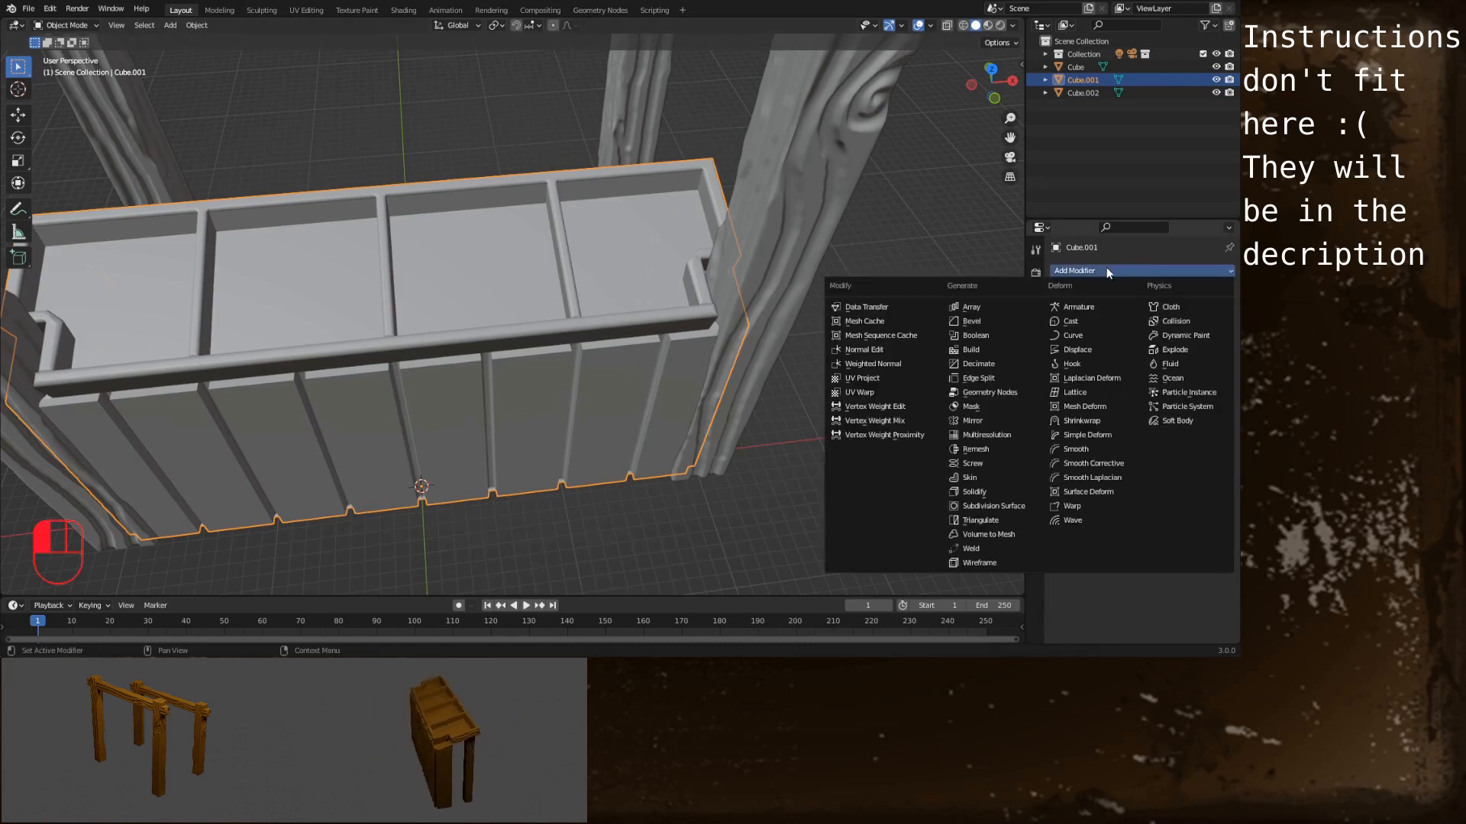
pyautogui.click(980, 451)
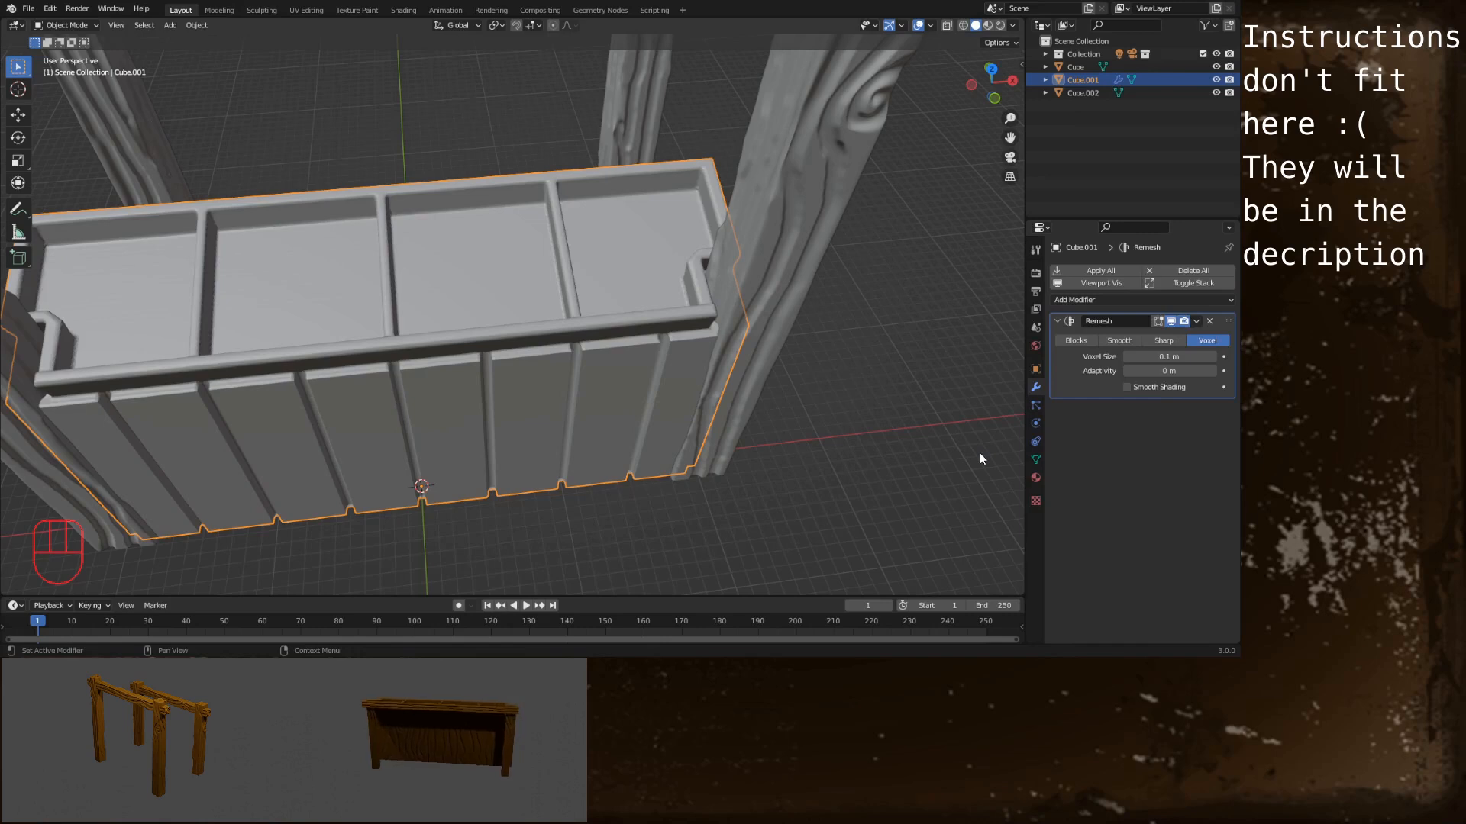
pyautogui.click(1161, 356)
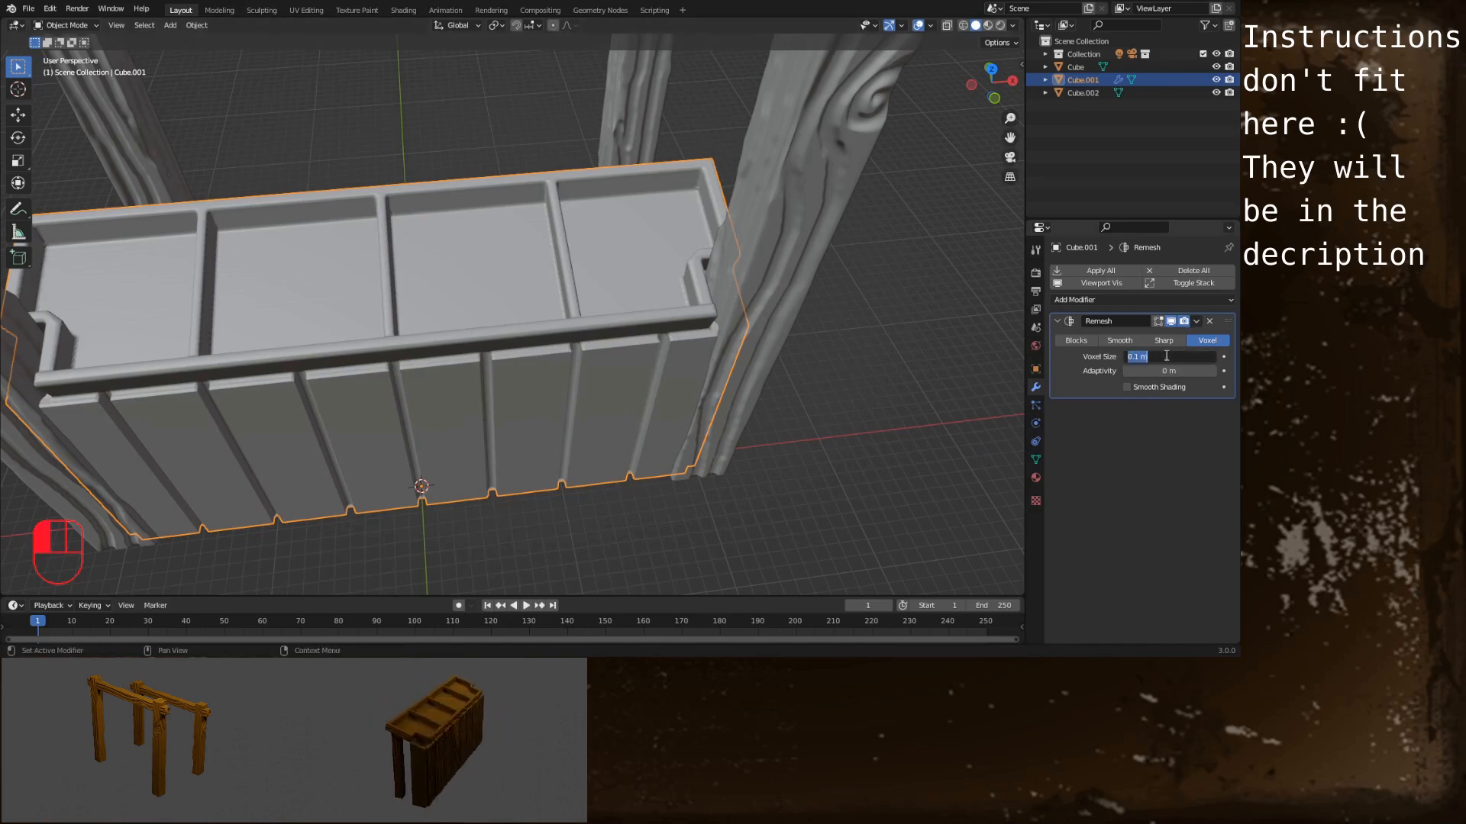
pyautogui.write('0.05')
pyautogui.press('Return')
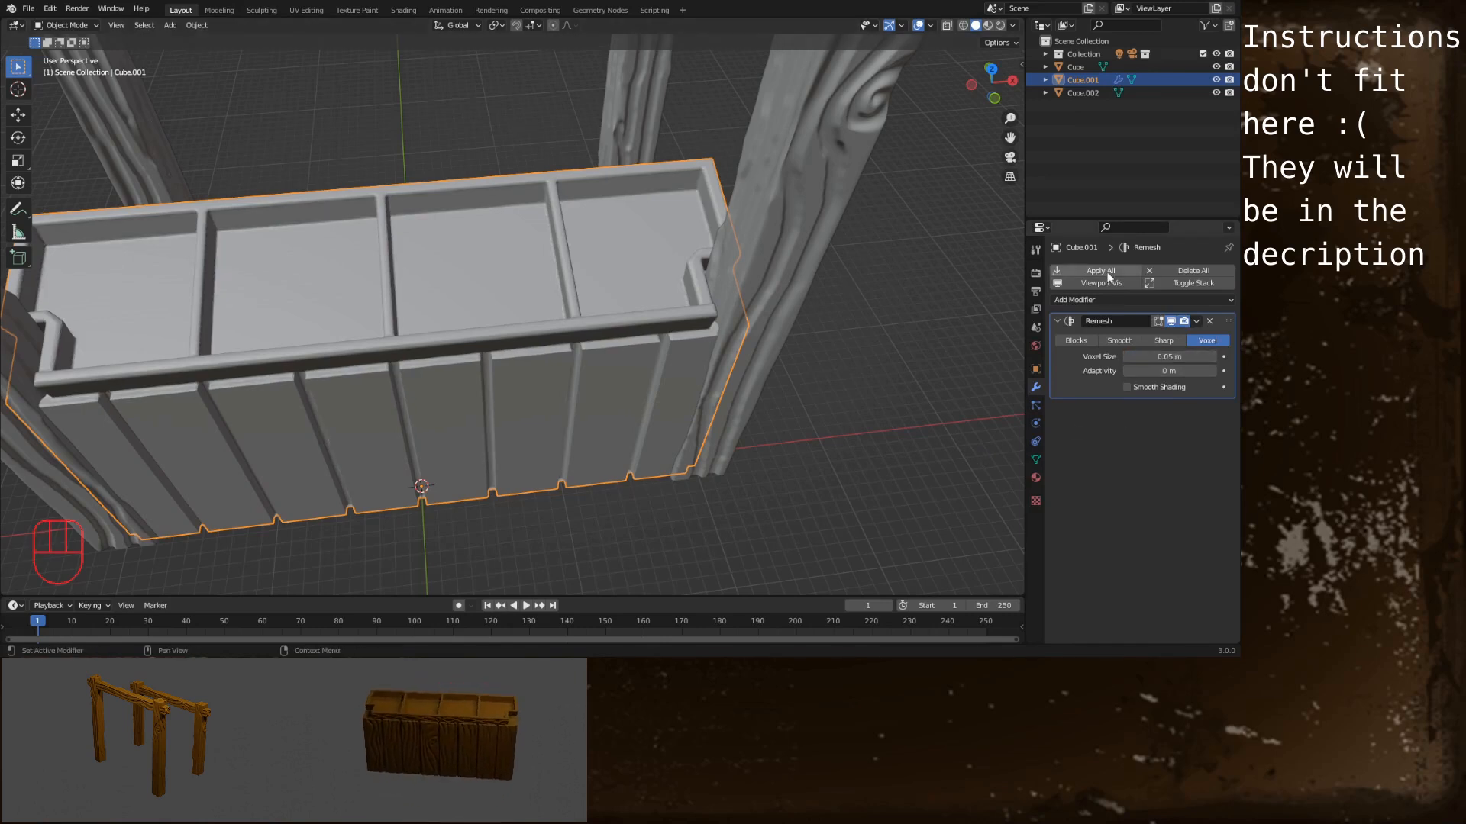
pyautogui.click(1101, 271)
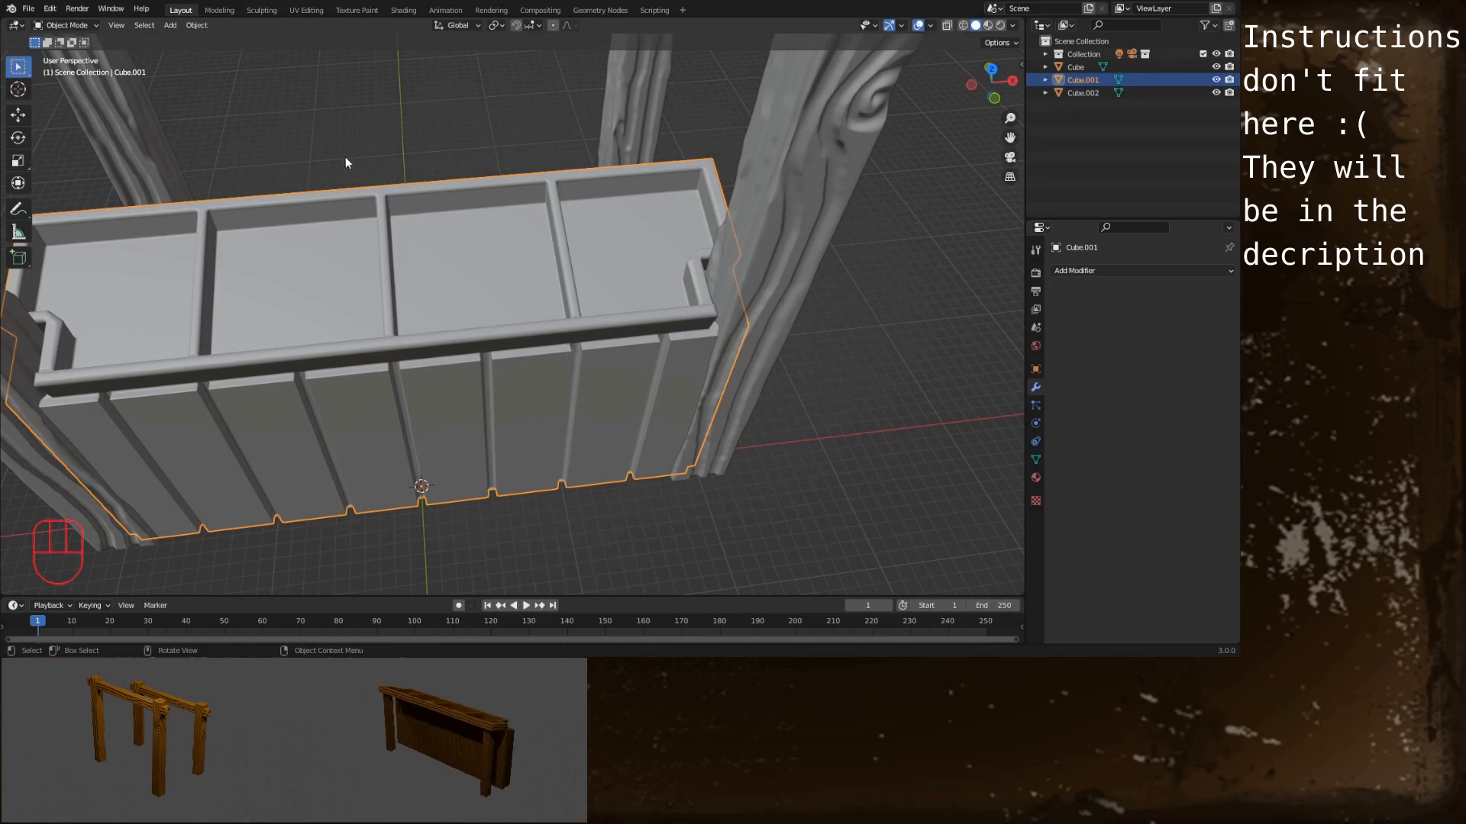
# Switch the plank box to Sculpt Mode and choose the Mask brush with a radius of 14 px
pyautogui.click(67, 26)
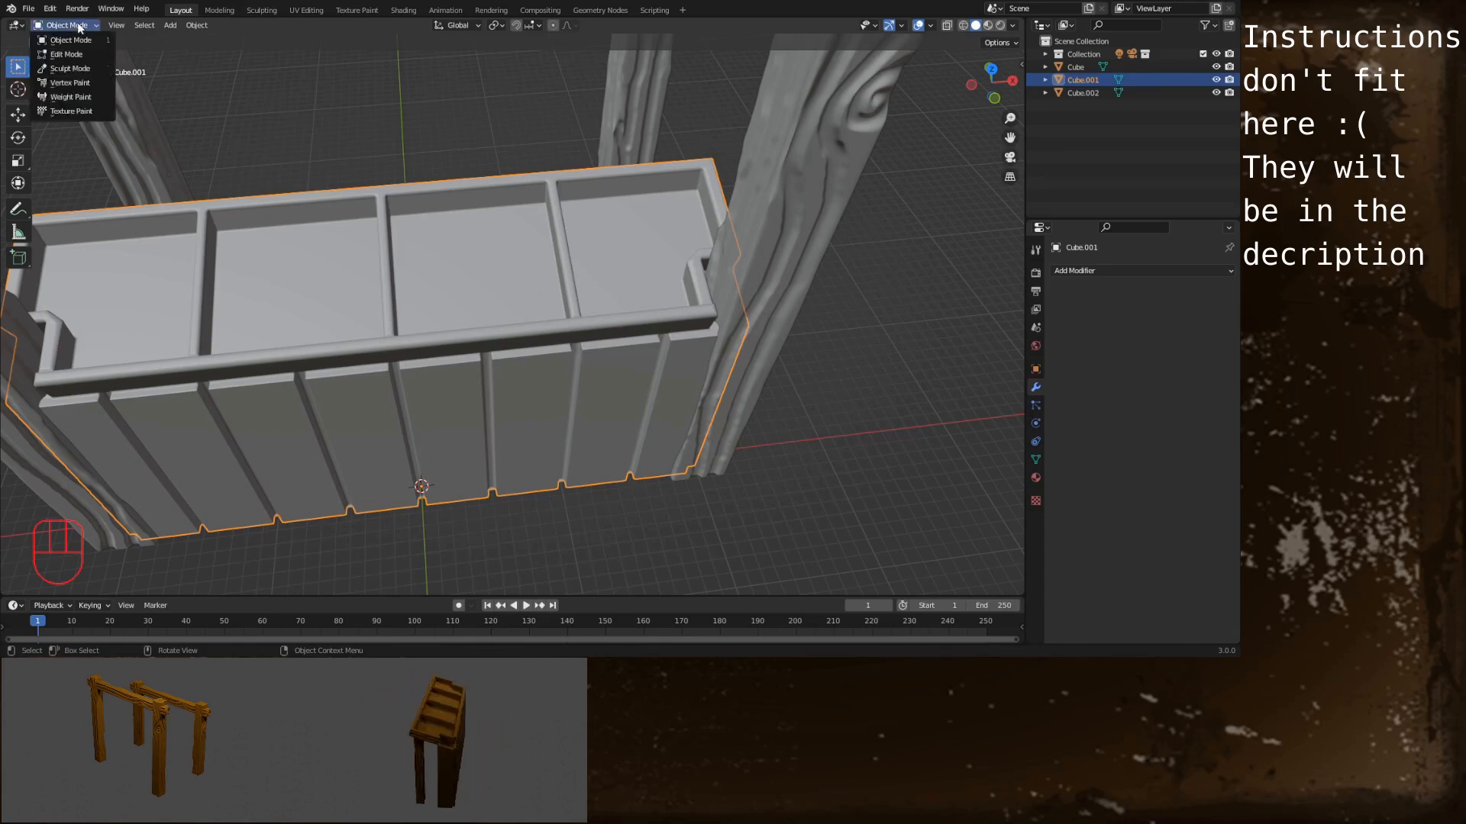
pyautogui.click(85, 68)
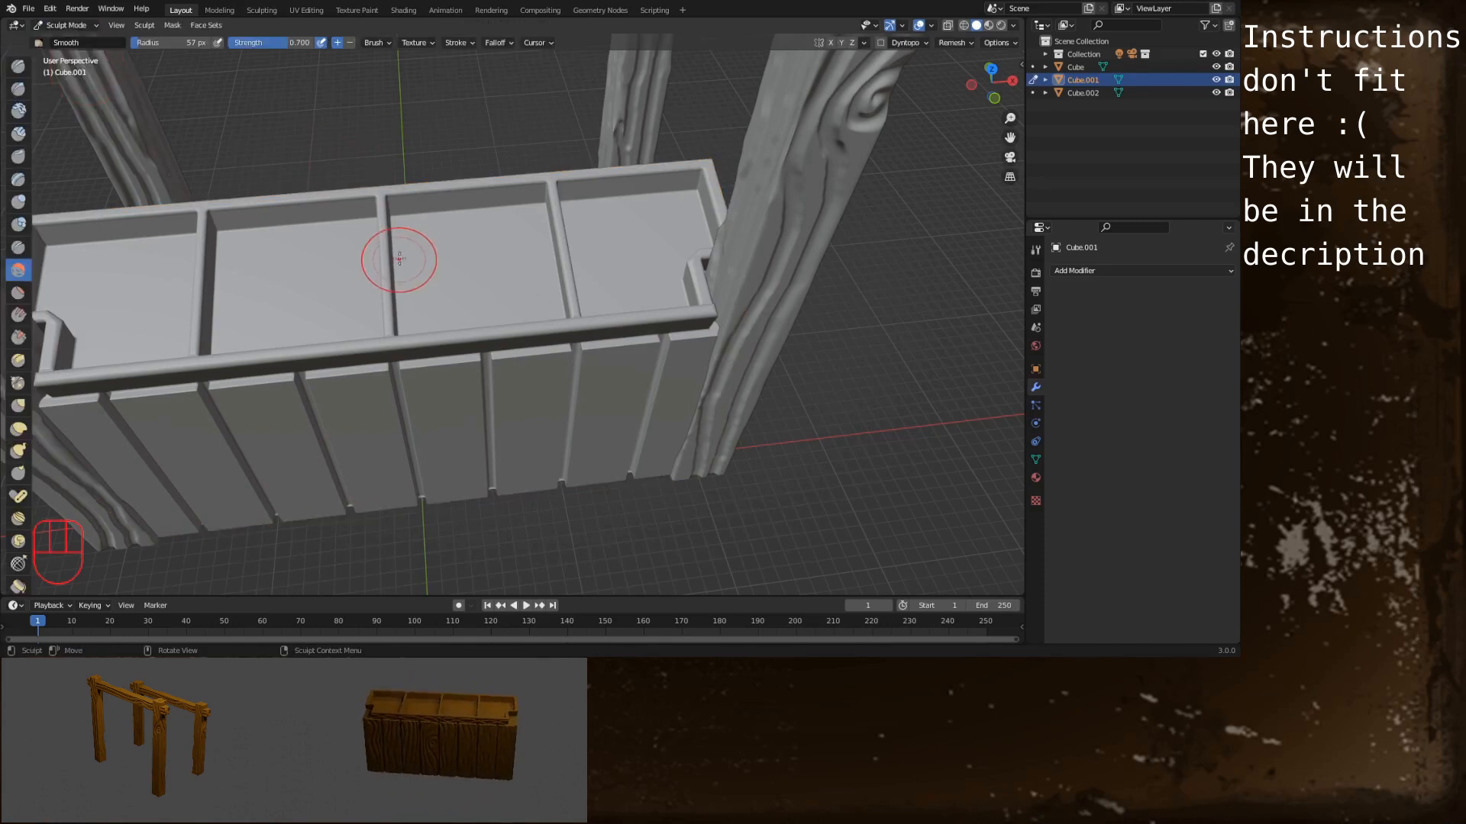
pyautogui.press('m')
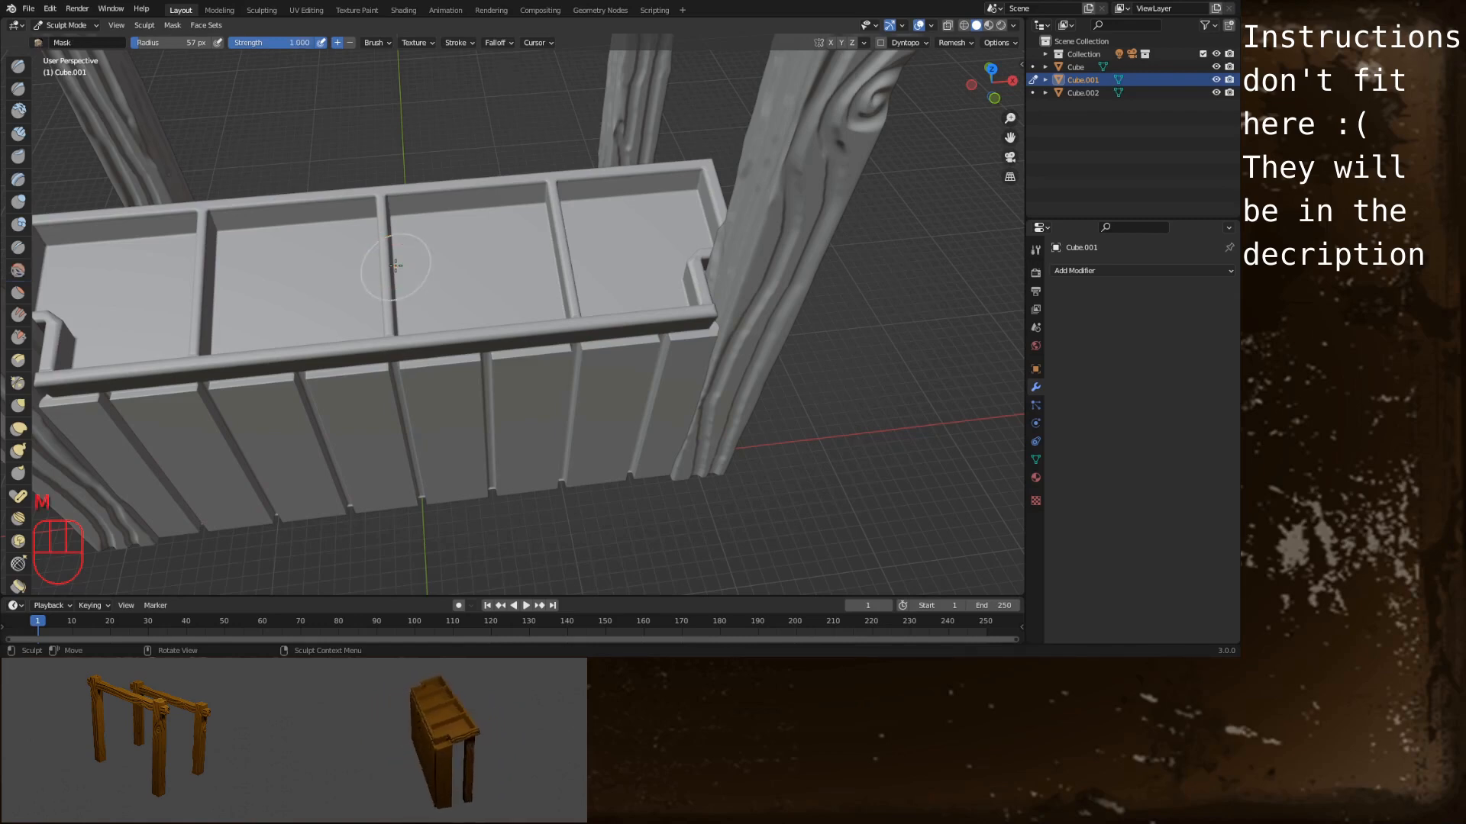
pyautogui.press('f')
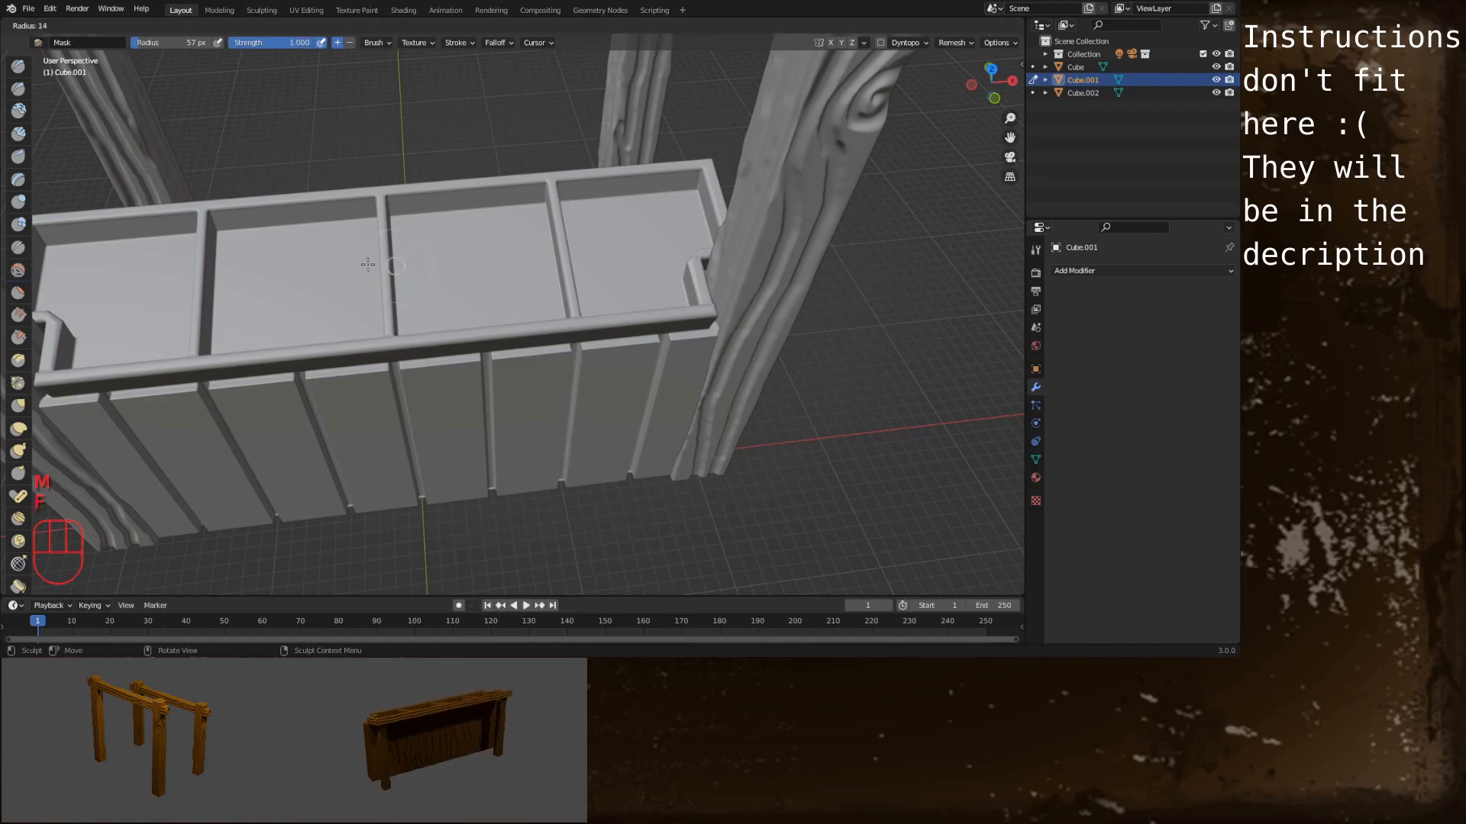
pyautogui.click(371, 263)
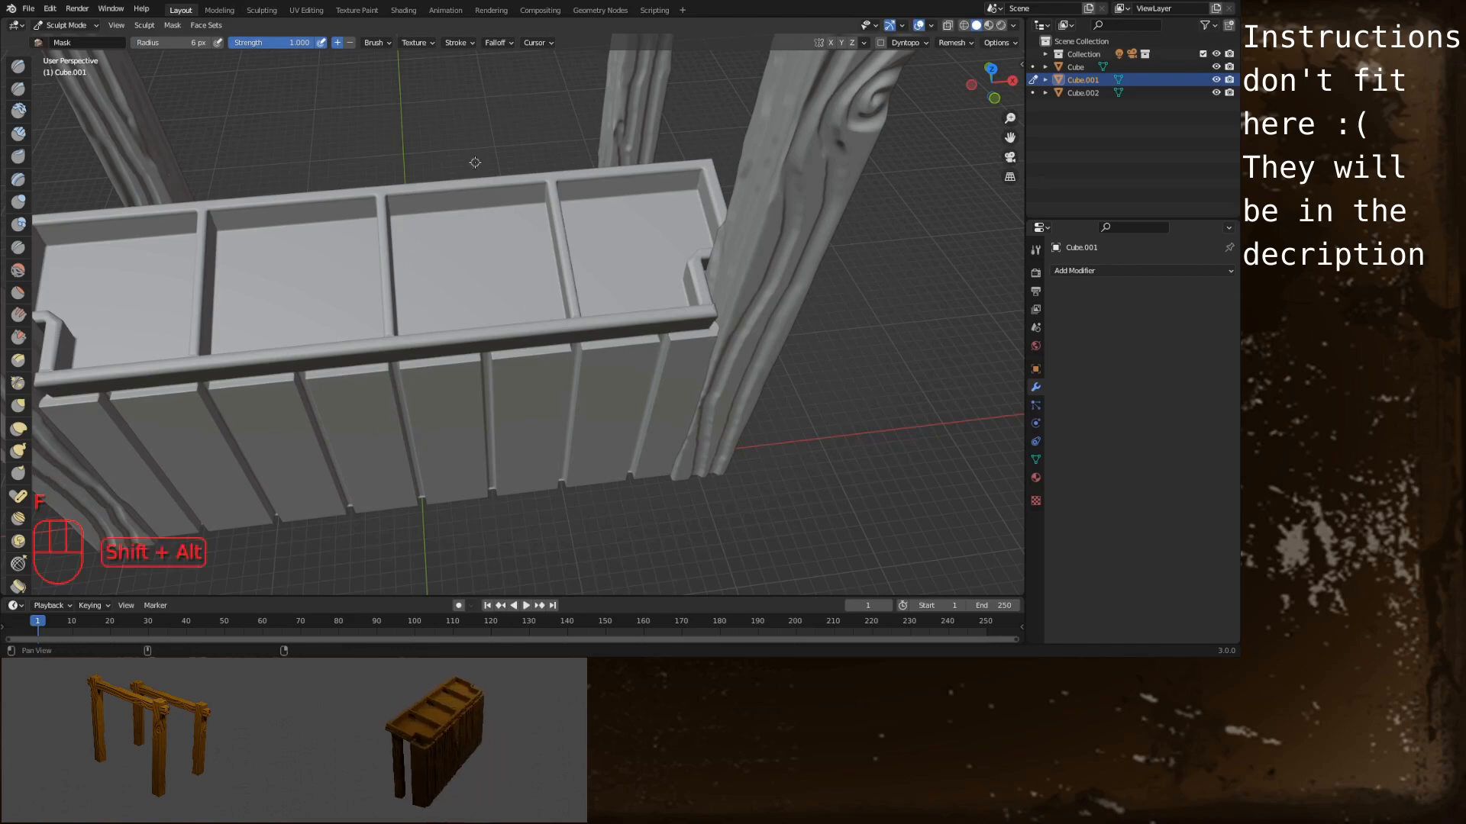
# Paint wavy vertical wood-grain mask lines down all eight front planks, curving them around a small ringed knot on the fourth plank
pyautogui.keyDown('alt'); pyautogui.moveTo(430, 330); pyautogui.dragTo(527, 146, button='middle'); pyautogui.keyUp('alt')
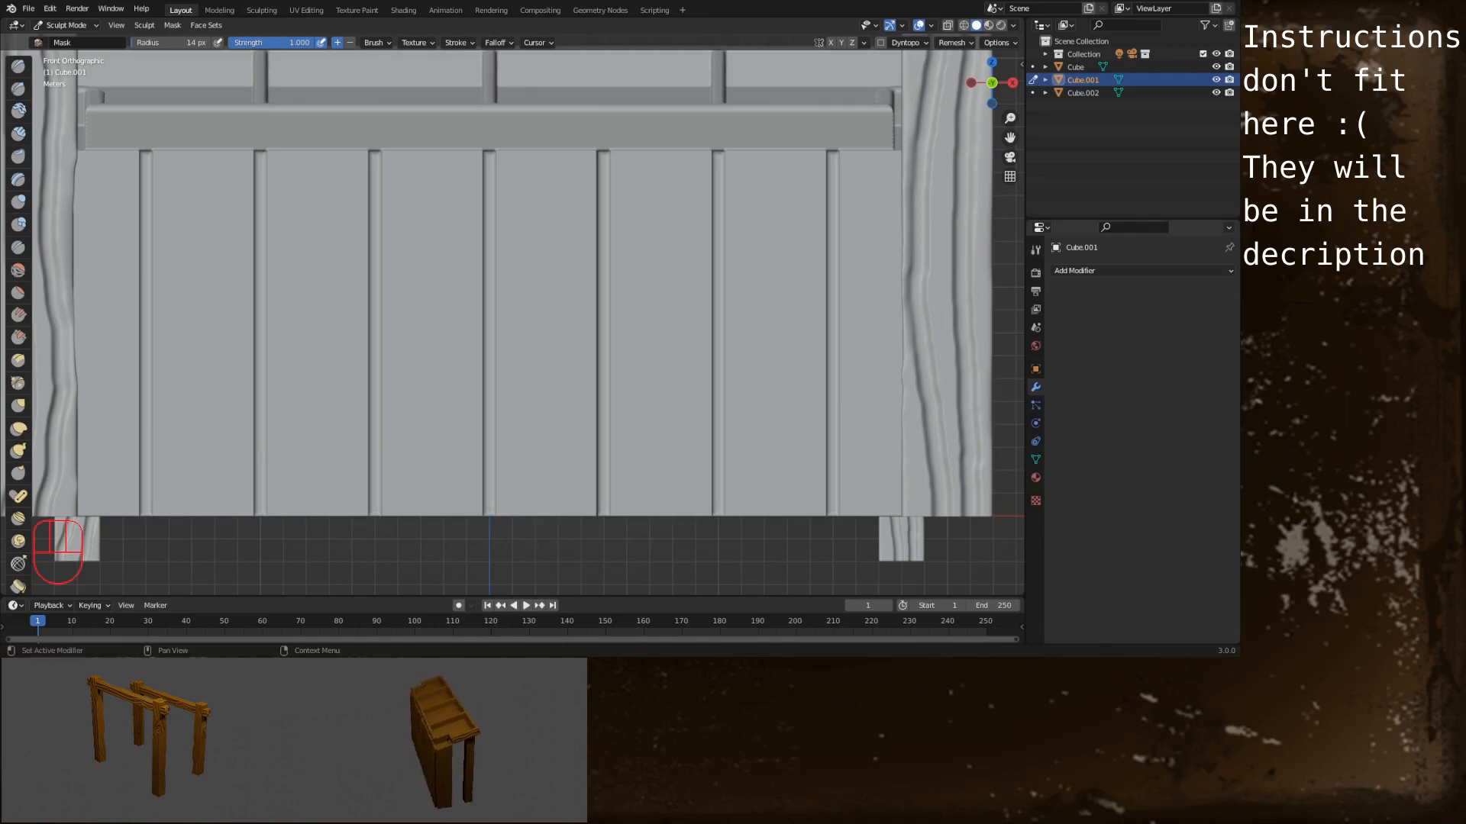
pyautogui.moveTo(109, 158)
pyautogui.mouseDown()
pyautogui.moveTo(100, 517)
pyautogui.moveTo(136, 452)
pyautogui.mouseUp()
pyautogui.moveTo(134, 352); pyautogui.dragTo(136, 228)
pyautogui.moveTo(93, 160)
pyautogui.mouseDown()
pyautogui.moveTo(85, 505)
pyautogui.moveTo(213, 149)
pyautogui.moveTo(156, 310)
pyautogui.mouseUp()
pyautogui.moveTo(245, 151); pyautogui.dragTo(208, 510)
pyautogui.moveTo(316, 513)
pyautogui.mouseDown()
pyautogui.moveTo(359, 144)
pyautogui.moveTo(284, 510)
pyautogui.moveTo(313, 150)
pyautogui.moveTo(268, 305)
pyautogui.mouseUp()
pyautogui.moveTo(455, 273); pyautogui.dragTo(457, 296)
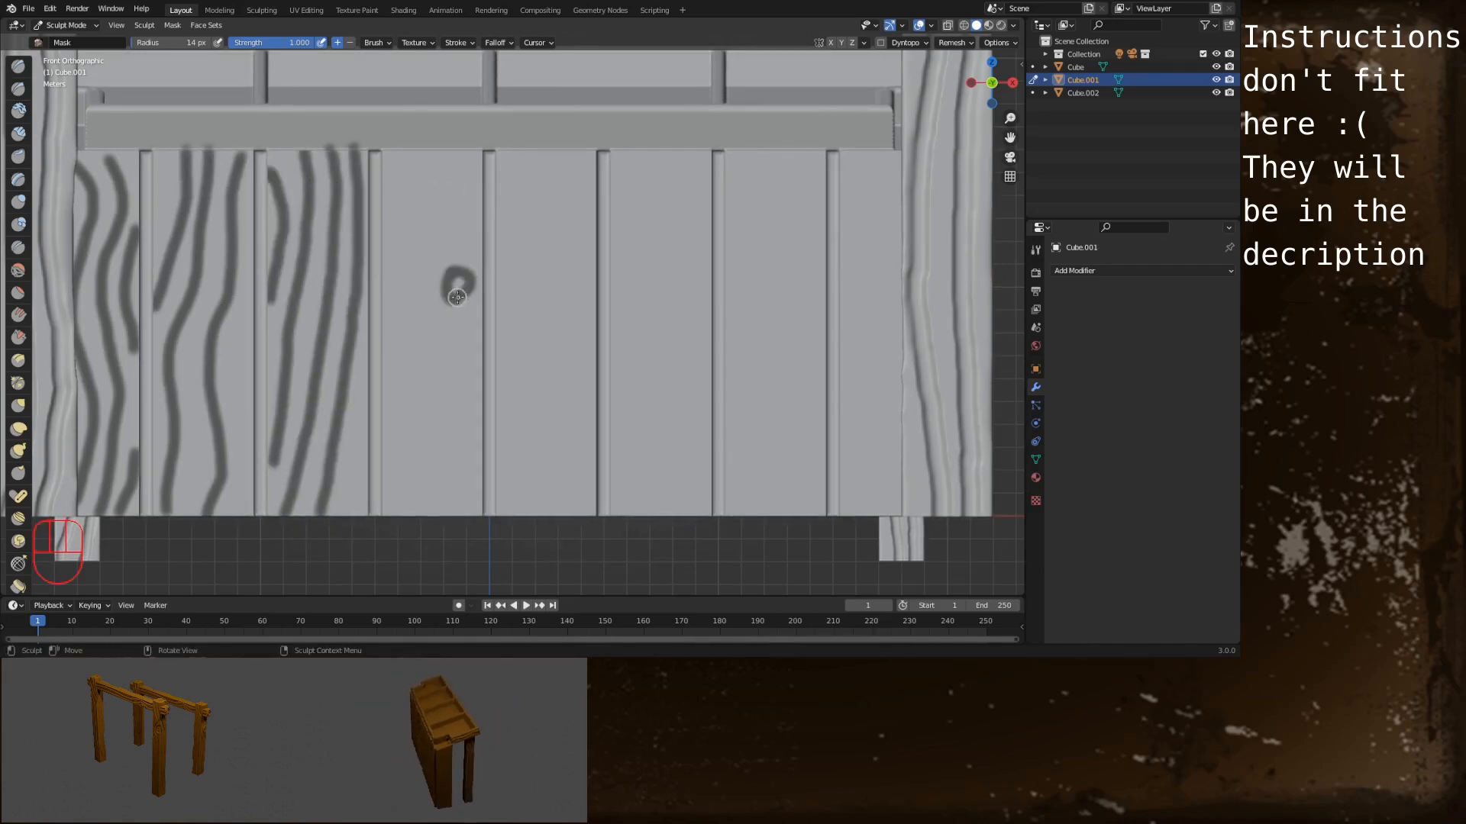
pyautogui.moveTo(475, 240)
pyautogui.mouseDown()
pyautogui.moveTo(473, 516)
pyautogui.moveTo(479, 150)
pyautogui.moveTo(388, 405)
pyautogui.moveTo(447, 515)
pyautogui.moveTo(551, 146)
pyautogui.mouseUp()
pyautogui.hotkey('ctrl', 'z')
pyautogui.moveTo(498, 146)
pyautogui.mouseDown()
pyautogui.moveTo(510, 515)
pyautogui.moveTo(580, 137)
pyautogui.moveTo(623, 517)
pyautogui.mouseUp()
pyautogui.moveTo(648, 518)
pyautogui.mouseDown()
pyautogui.moveTo(662, 145)
pyautogui.moveTo(698, 520)
pyautogui.mouseUp()
pyautogui.moveTo(748, 520); pyautogui.dragTo(773, 144)
pyautogui.moveTo(798, 151); pyautogui.dragTo(797, 516)
pyautogui.moveTo(729, 440)
pyautogui.mouseDown()
pyautogui.moveTo(751, 263)
pyautogui.moveTo(745, 142)
pyautogui.mouseUp()
pyautogui.moveTo(816, 190); pyautogui.dragTo(810, 518)
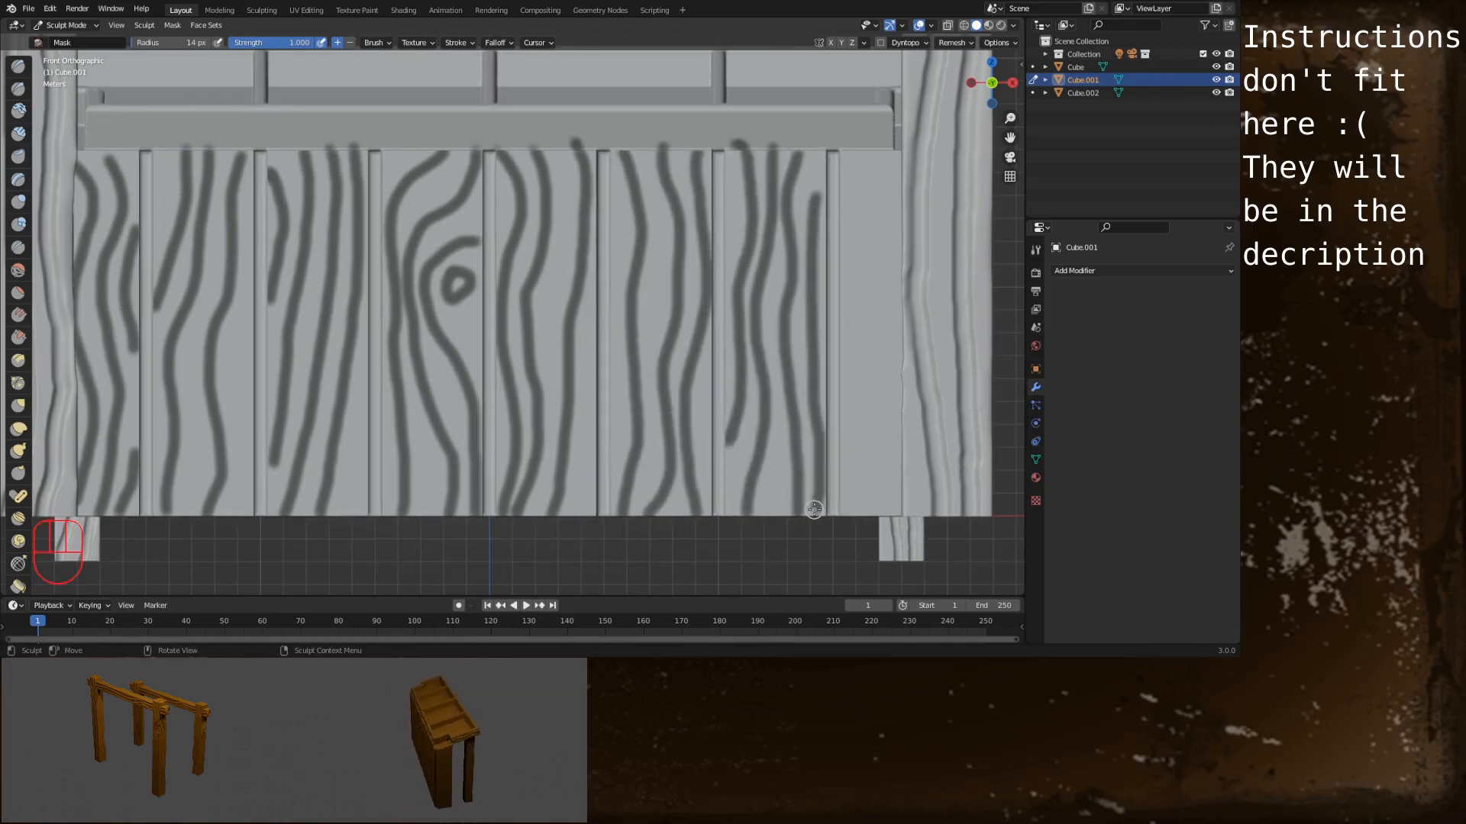
pyautogui.moveTo(844, 150)
pyautogui.mouseDown()
pyautogui.moveTo(859, 523)
pyautogui.moveTo(897, 153)
pyautogui.mouseUp()
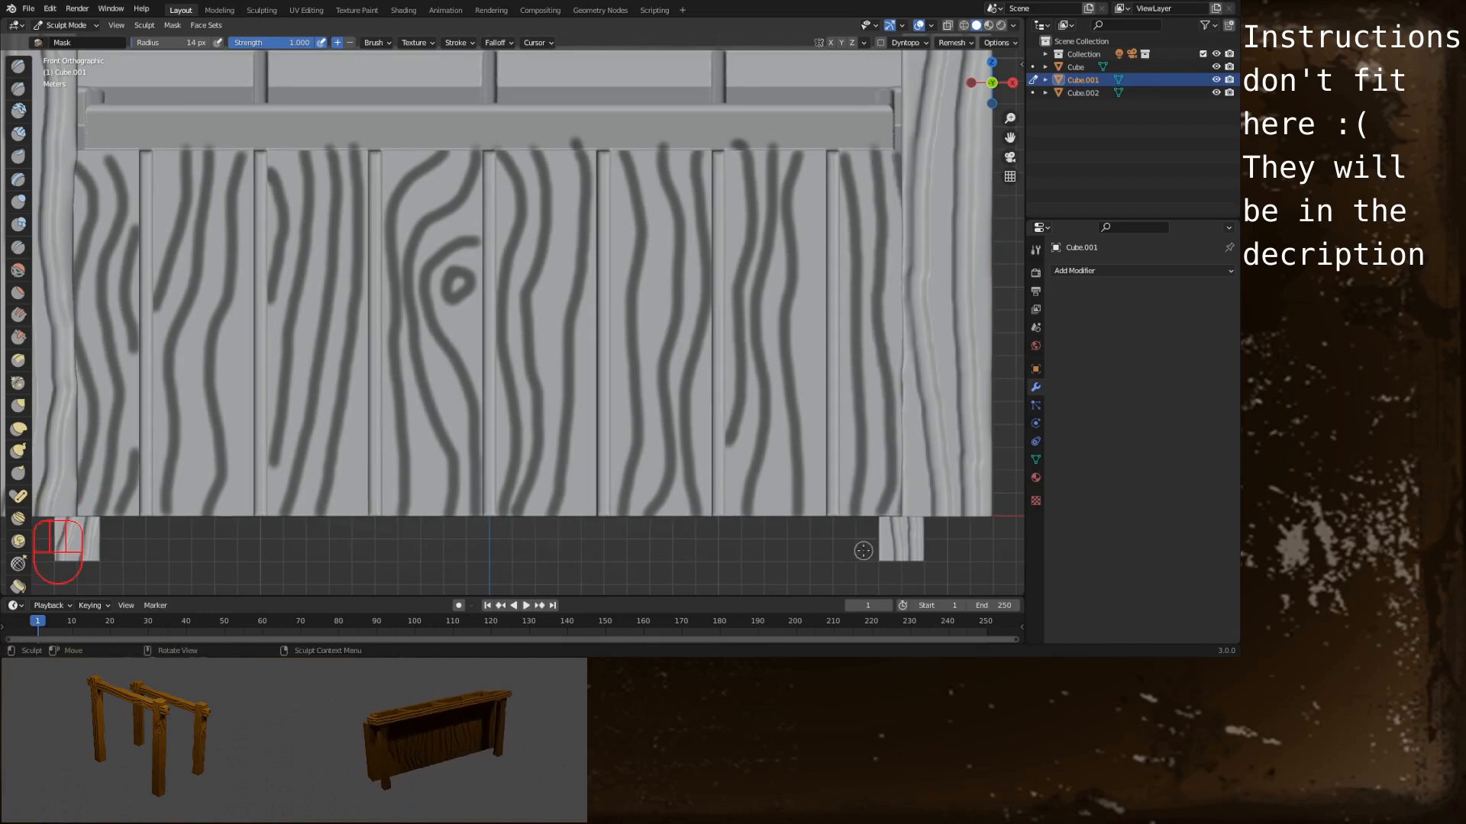
# Erase the grain mask that spills from the front planks onto the rail above them
pyautogui.keyDown('shift'); pyautogui.moveTo(522, 197); pyautogui.dragTo(542, 241, button='middle'); pyautogui.keyUp('shift')
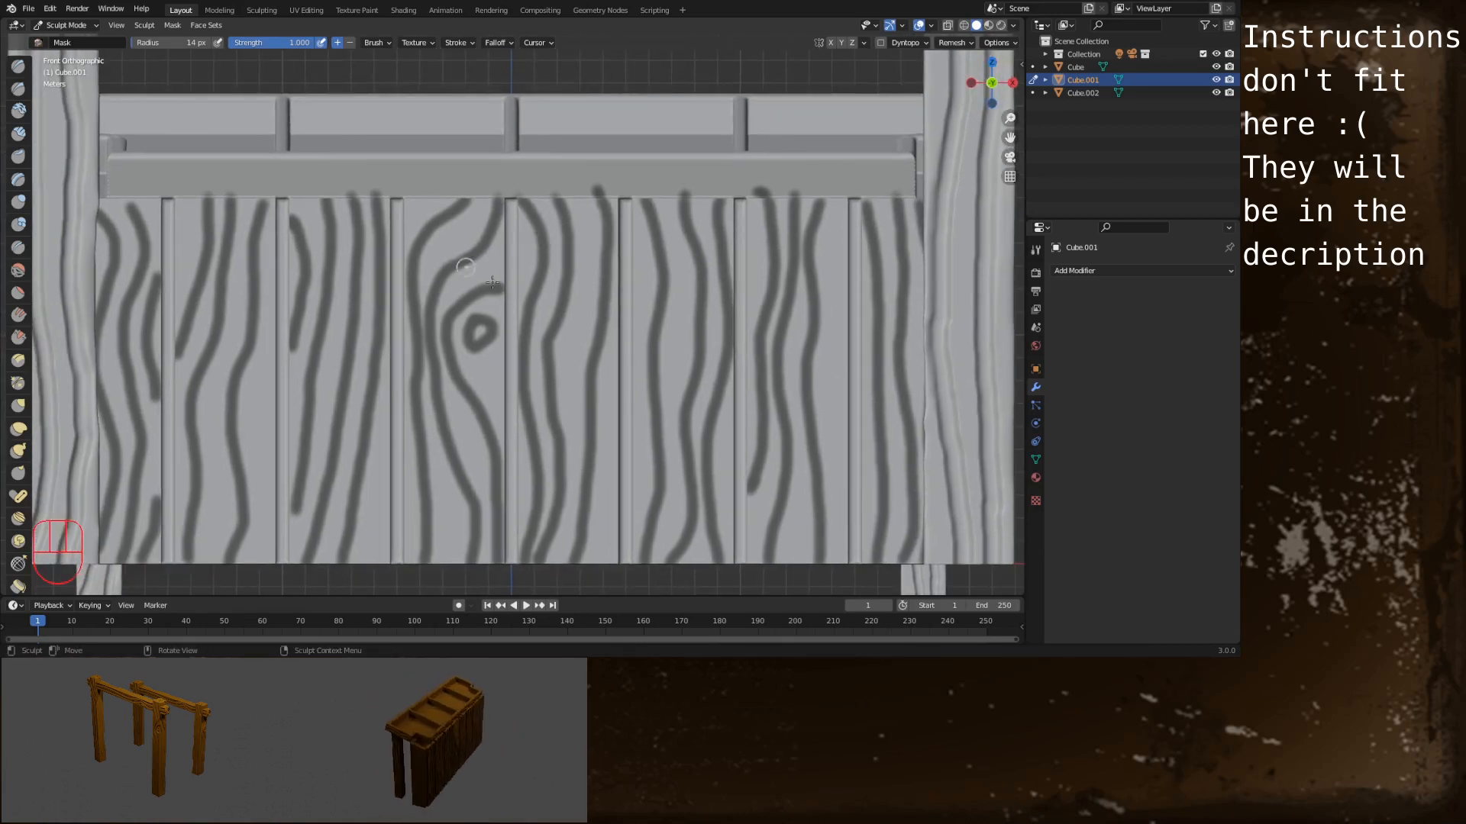
pyautogui.moveTo(497, 248); pyautogui.dragTo(671, 221, button='middle')
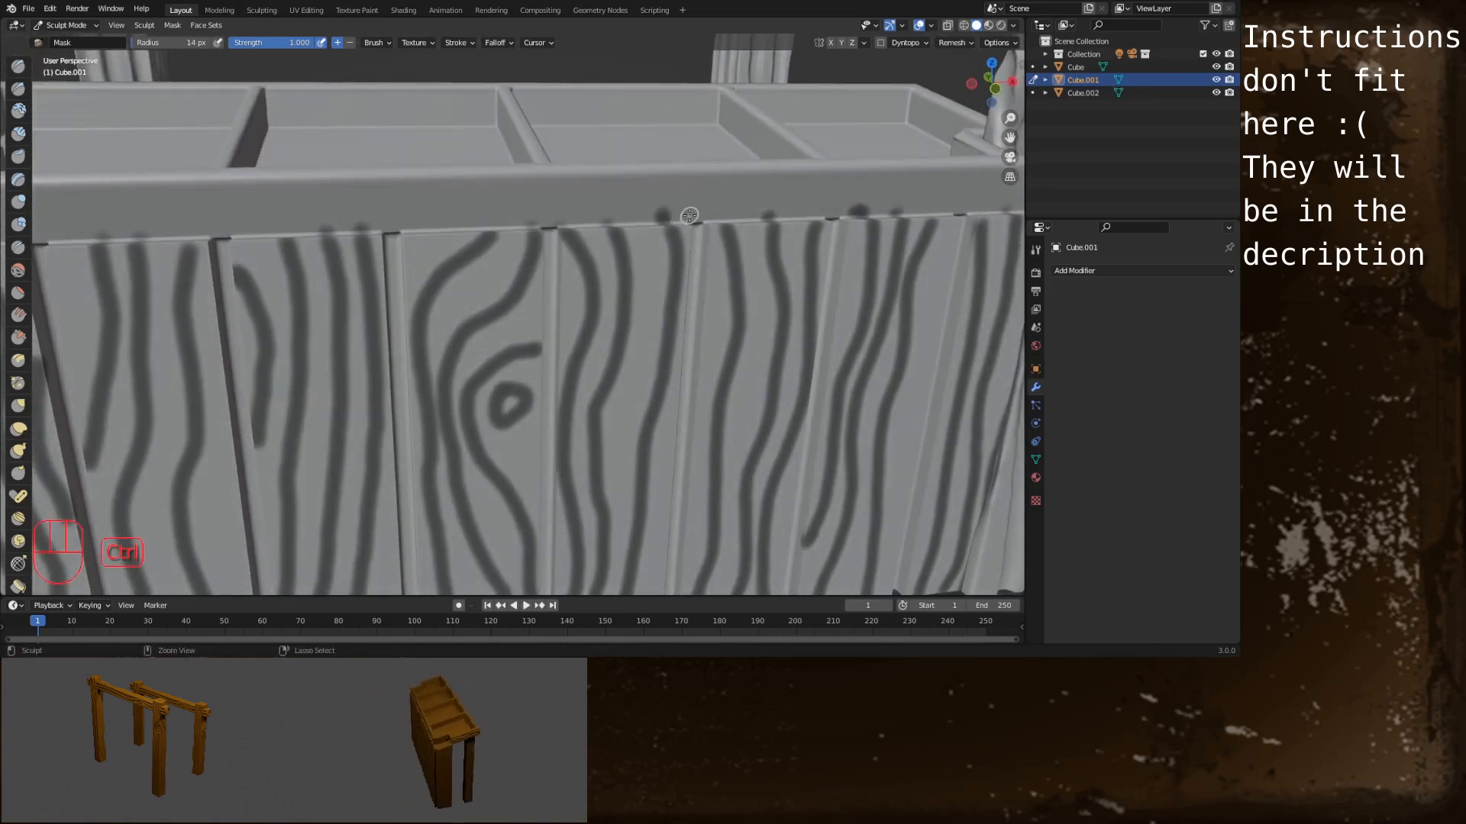
pyautogui.keyDown('ctrl'); pyautogui.moveTo(691, 212); pyautogui.dragTo(650, 210); pyautogui.keyUp('ctrl')
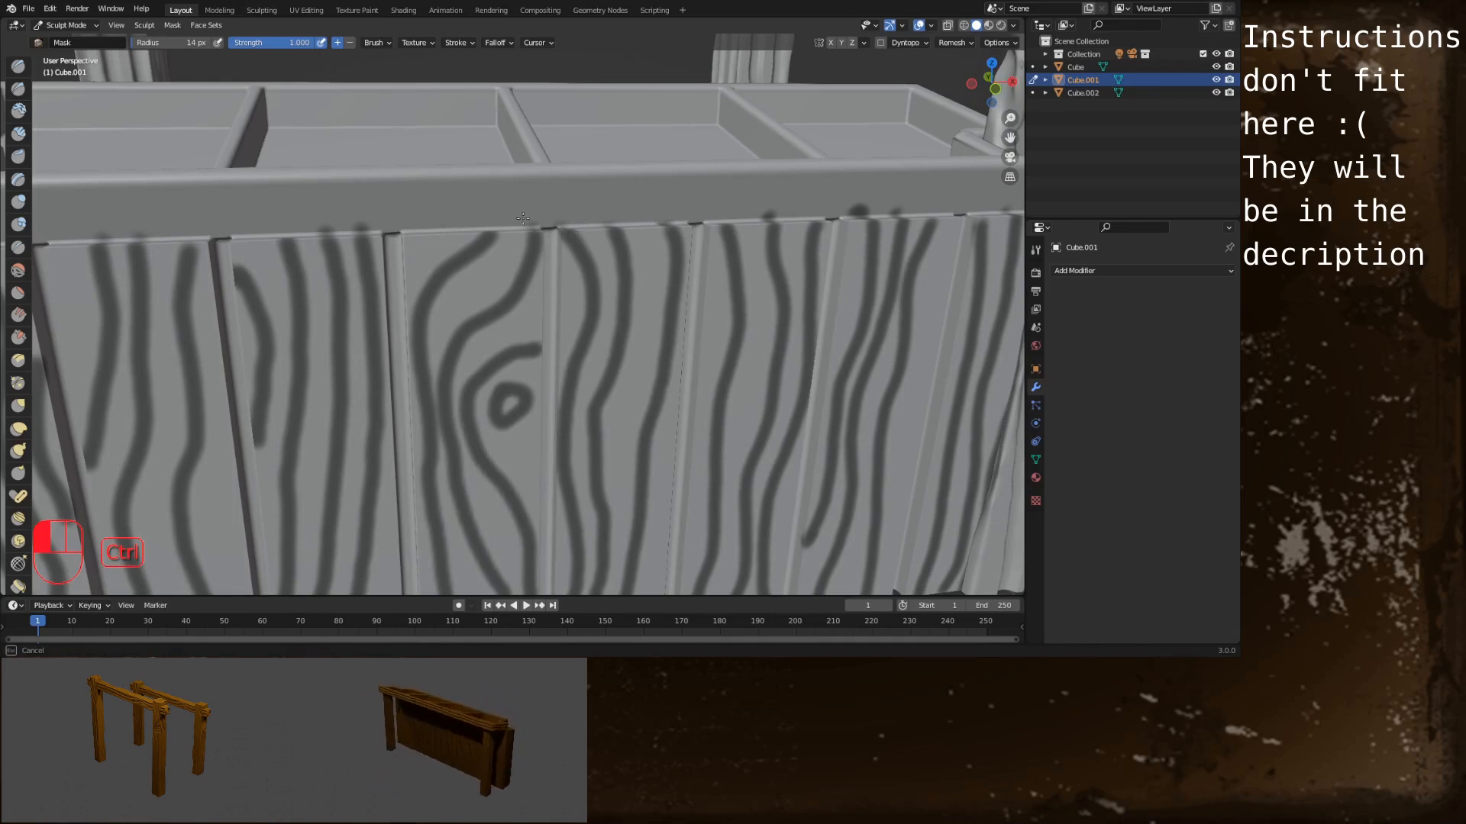
pyautogui.keyDown('ctrl'); pyautogui.moveTo(523, 218); pyautogui.dragTo(390, 222); pyautogui.keyUp('ctrl')
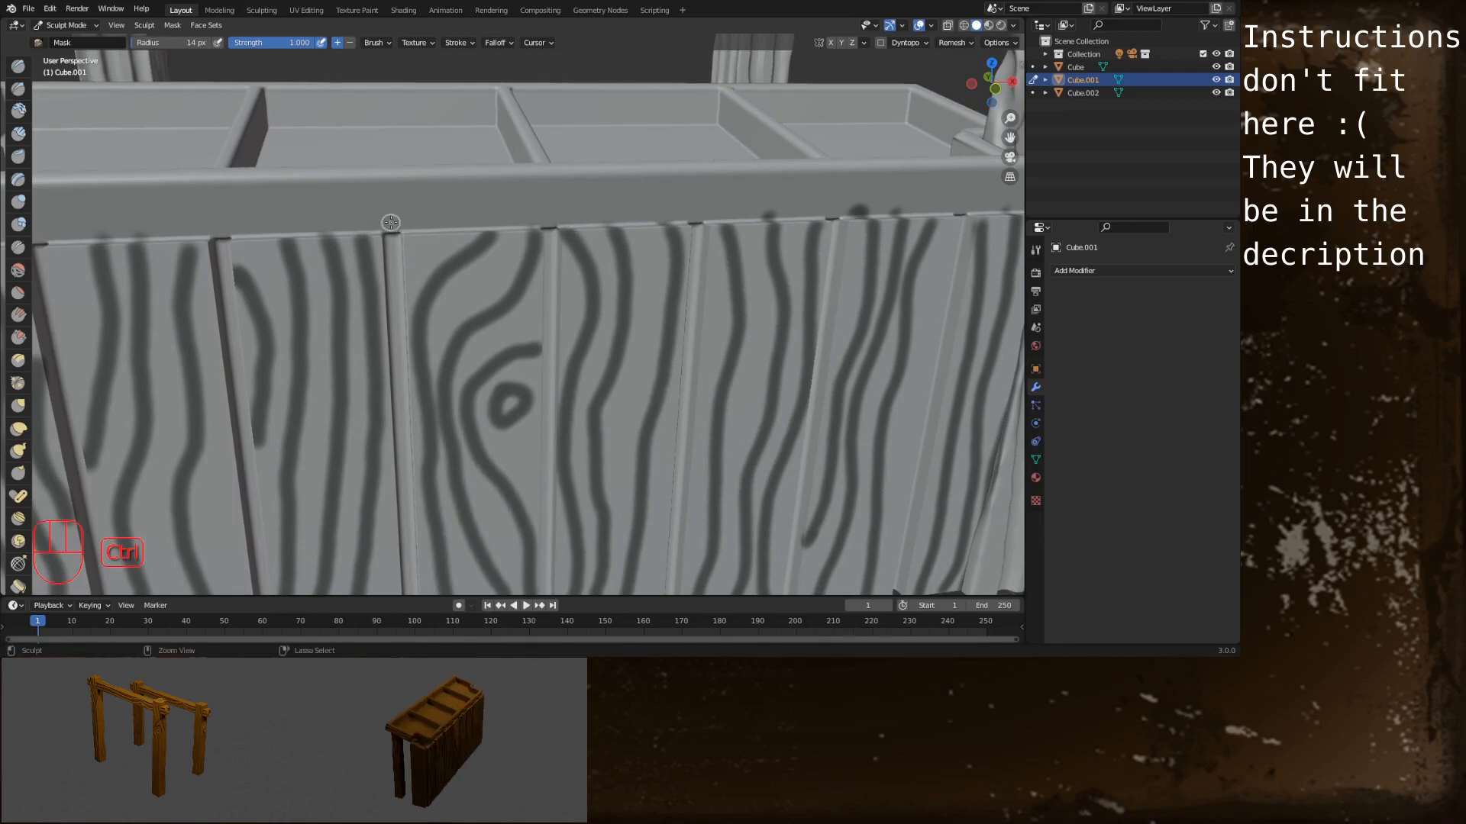
pyautogui.moveTo(213, 221)
pyautogui.keyDown('ctrl'); pyautogui.mouseDown()
pyautogui.moveTo(143, 226)
pyautogui.moveTo(680, 194)
pyautogui.moveTo(750, 205)
pyautogui.mouseUp(); pyautogui.keyUp('ctrl')
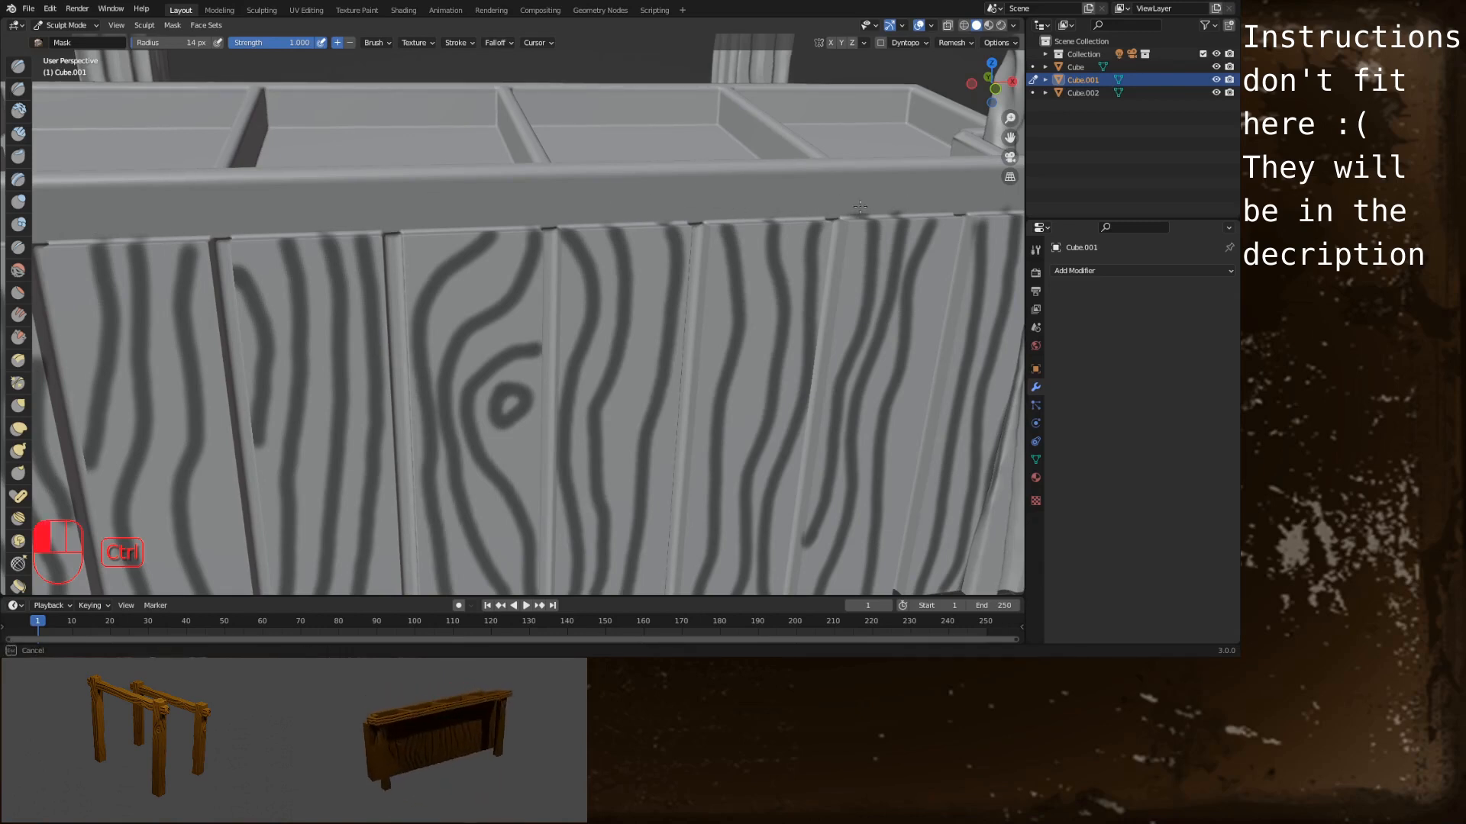
pyautogui.keyDown('ctrl'); pyautogui.moveTo(844, 213); pyautogui.dragTo(848, 217); pyautogui.keyUp('ctrl')
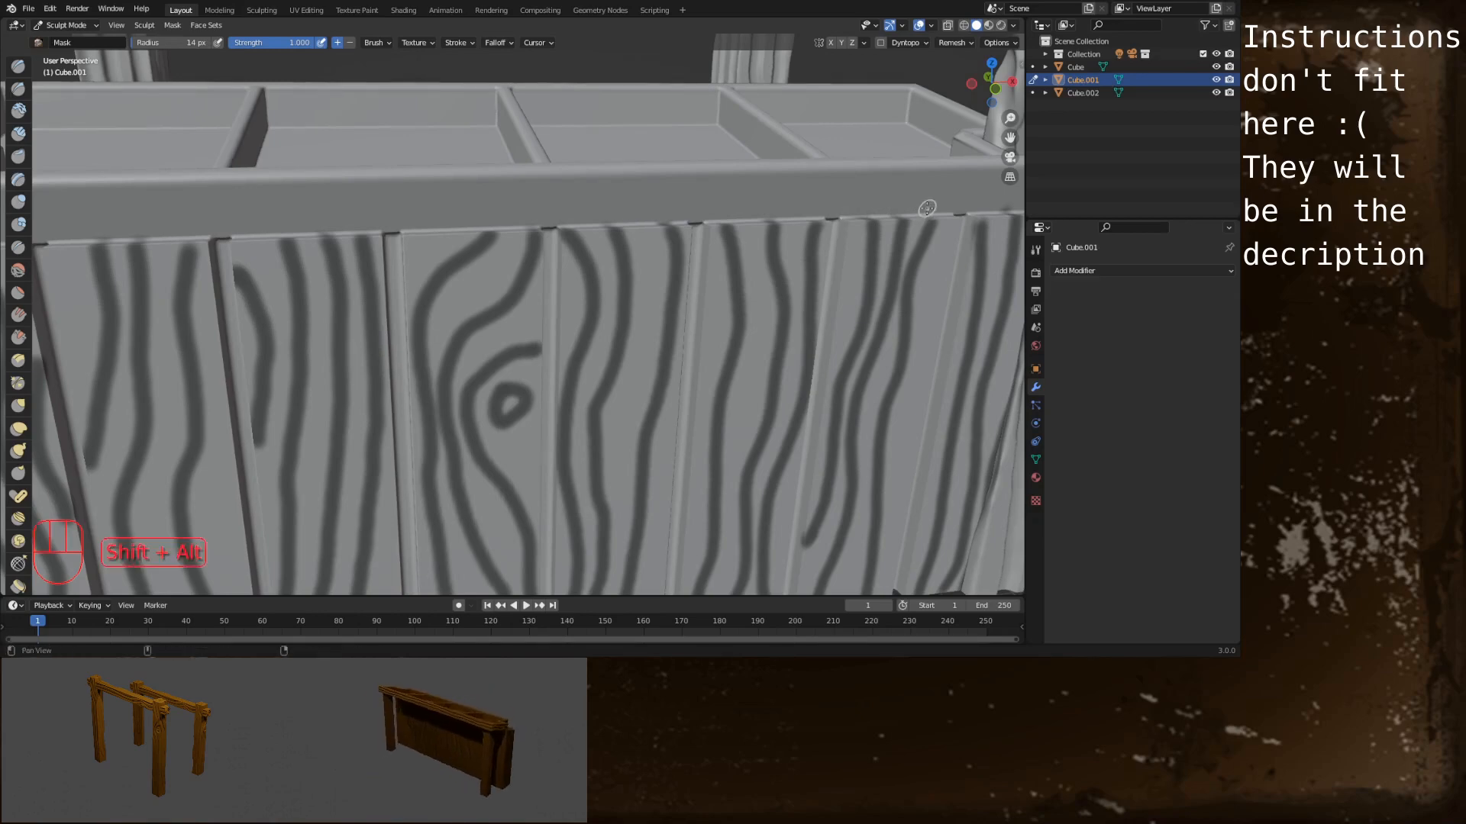
pyautogui.moveTo(926, 210)
pyautogui.keyDown('shift'); pyautogui.mouseDown(button='middle')
pyautogui.moveTo(569, 207)
pyautogui.moveTo(477, 202)
pyautogui.moveTo(451, 183)
pyautogui.moveTo(913, 182)
pyautogui.mouseUp(button='middle'); pyautogui.keyUp('shift')
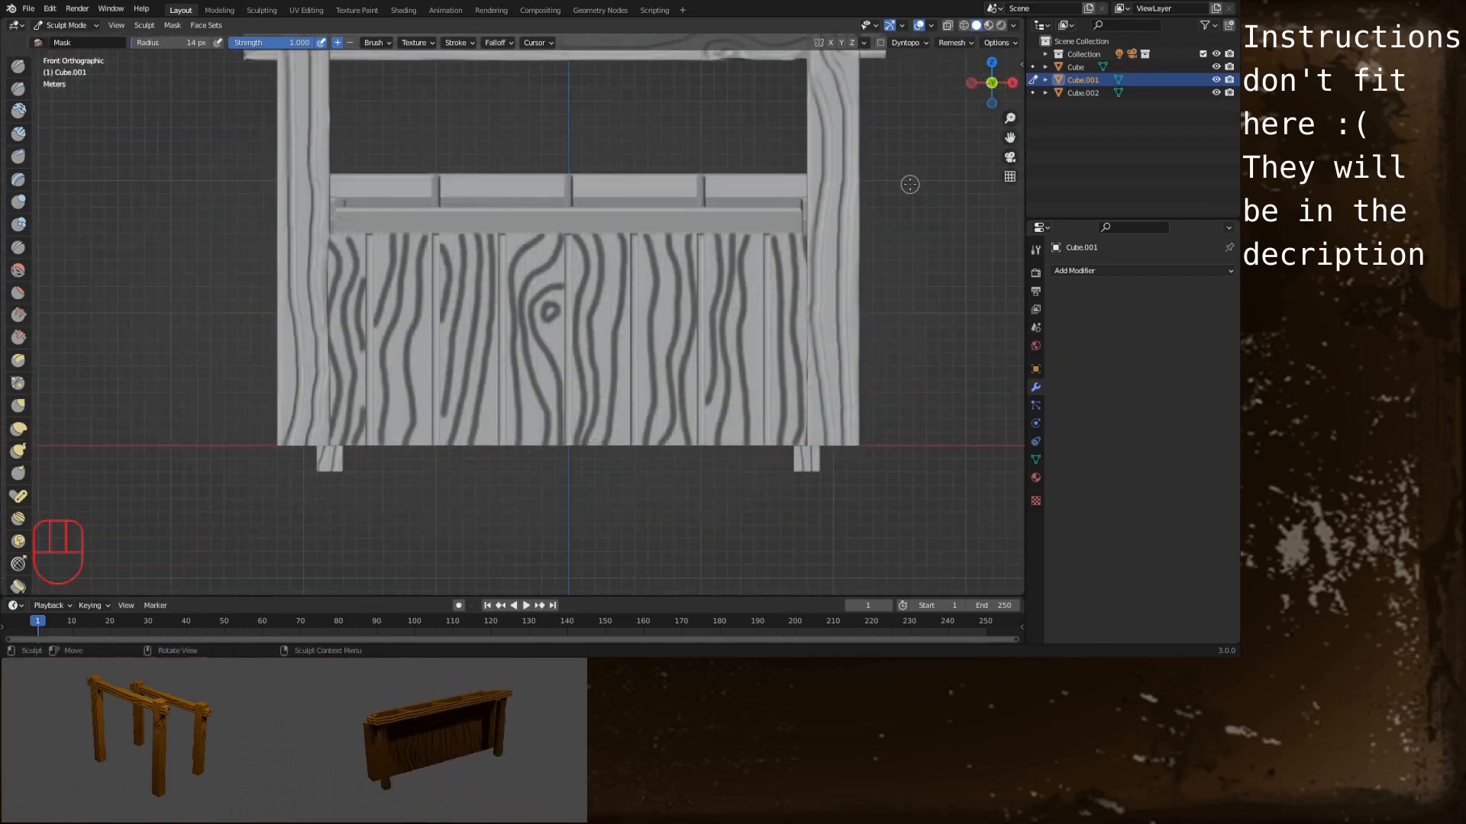
# Turn on X symmetry and try painting a grain mask line along the front rail with the brush radius reduced to 9 px
pyautogui.scroll(4, 896, 192)
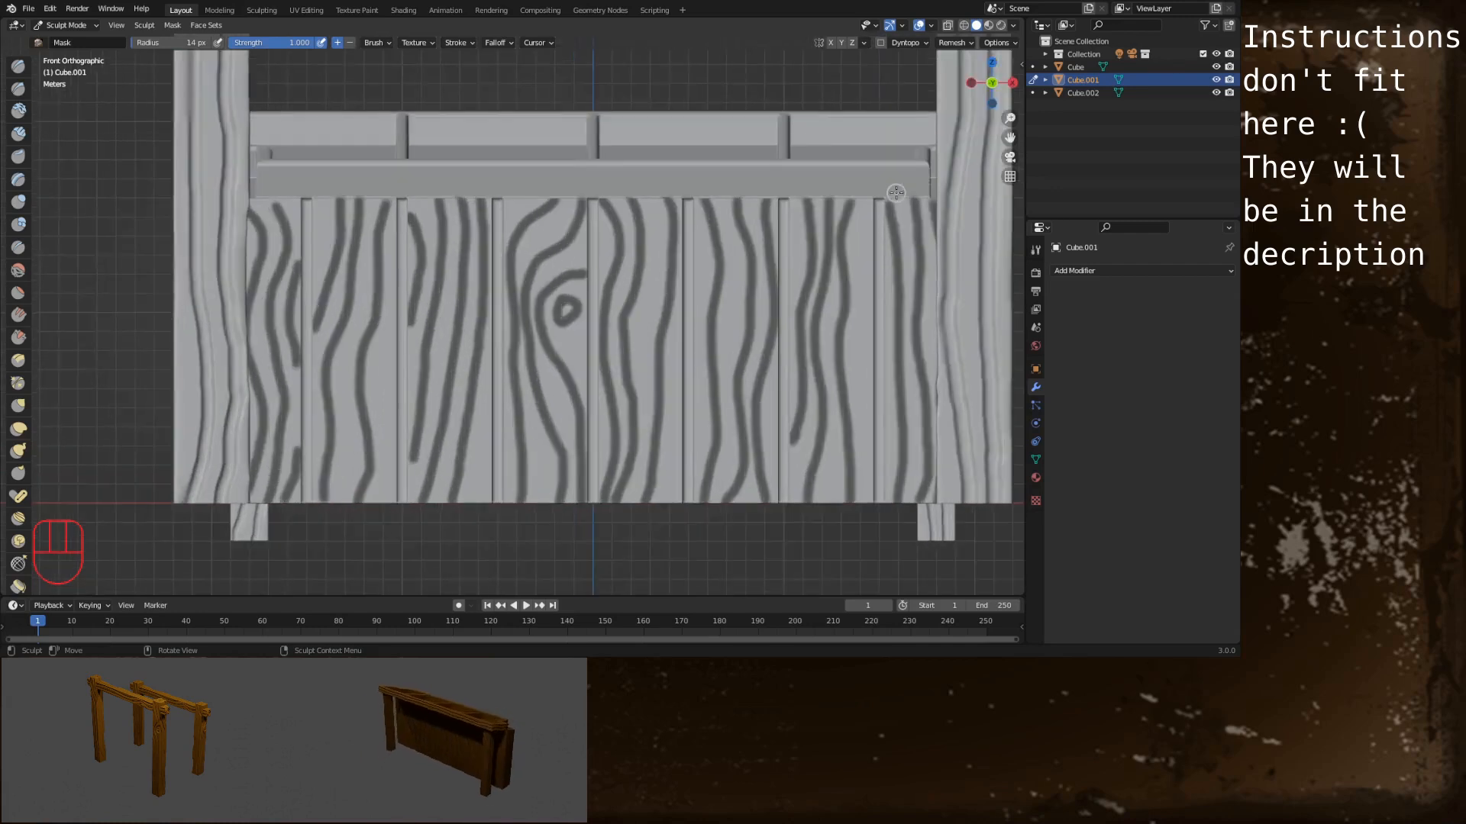
pyautogui.keyDown('alt'); pyautogui.keyDown('shift'); pyautogui.moveTo(744, 77); pyautogui.dragTo(632, 217, button='middle'); pyautogui.keyUp('shift'); pyautogui.keyUp('alt')
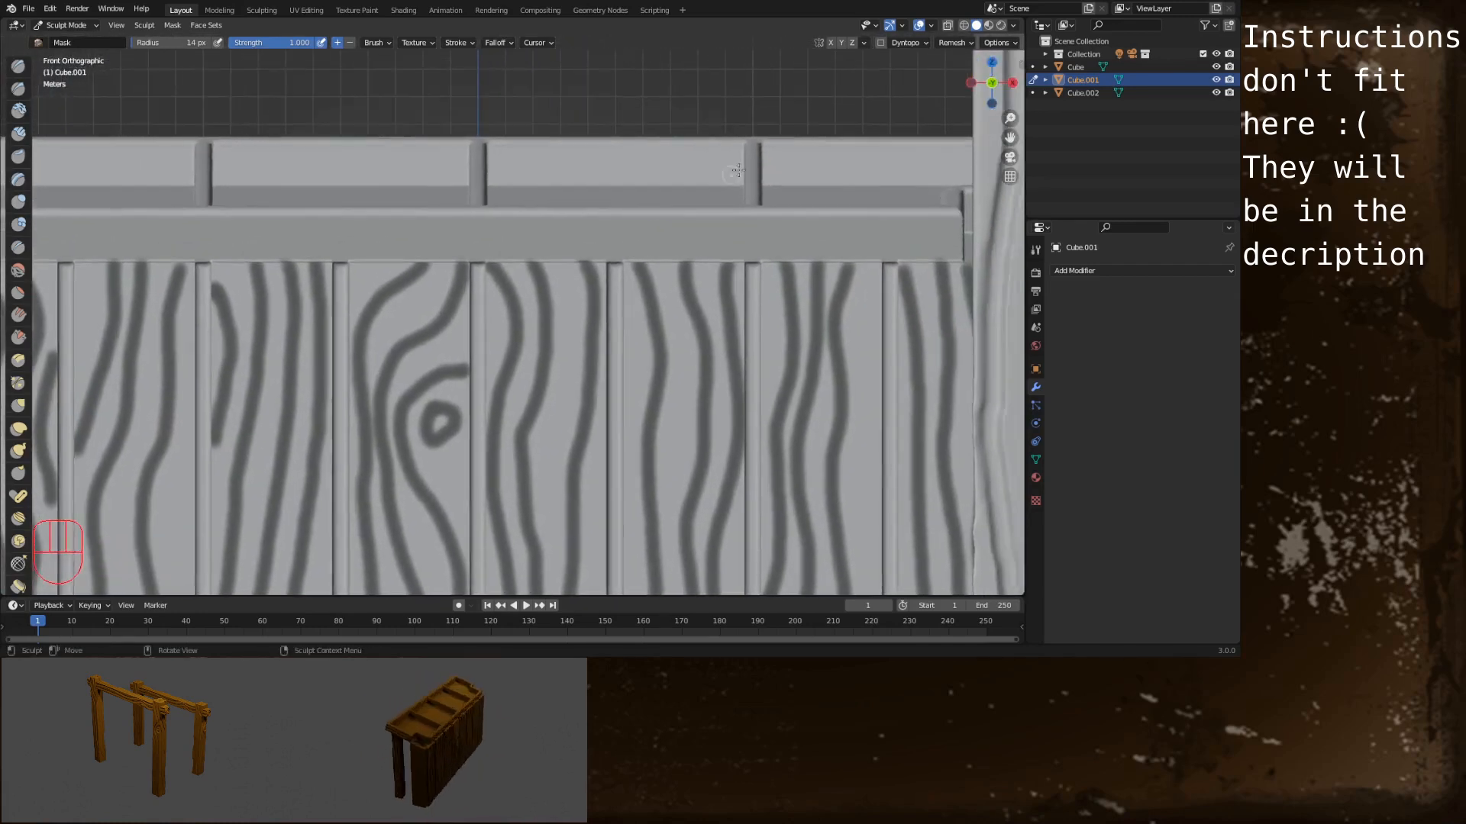
pyautogui.scroll(-1, 633, 217)
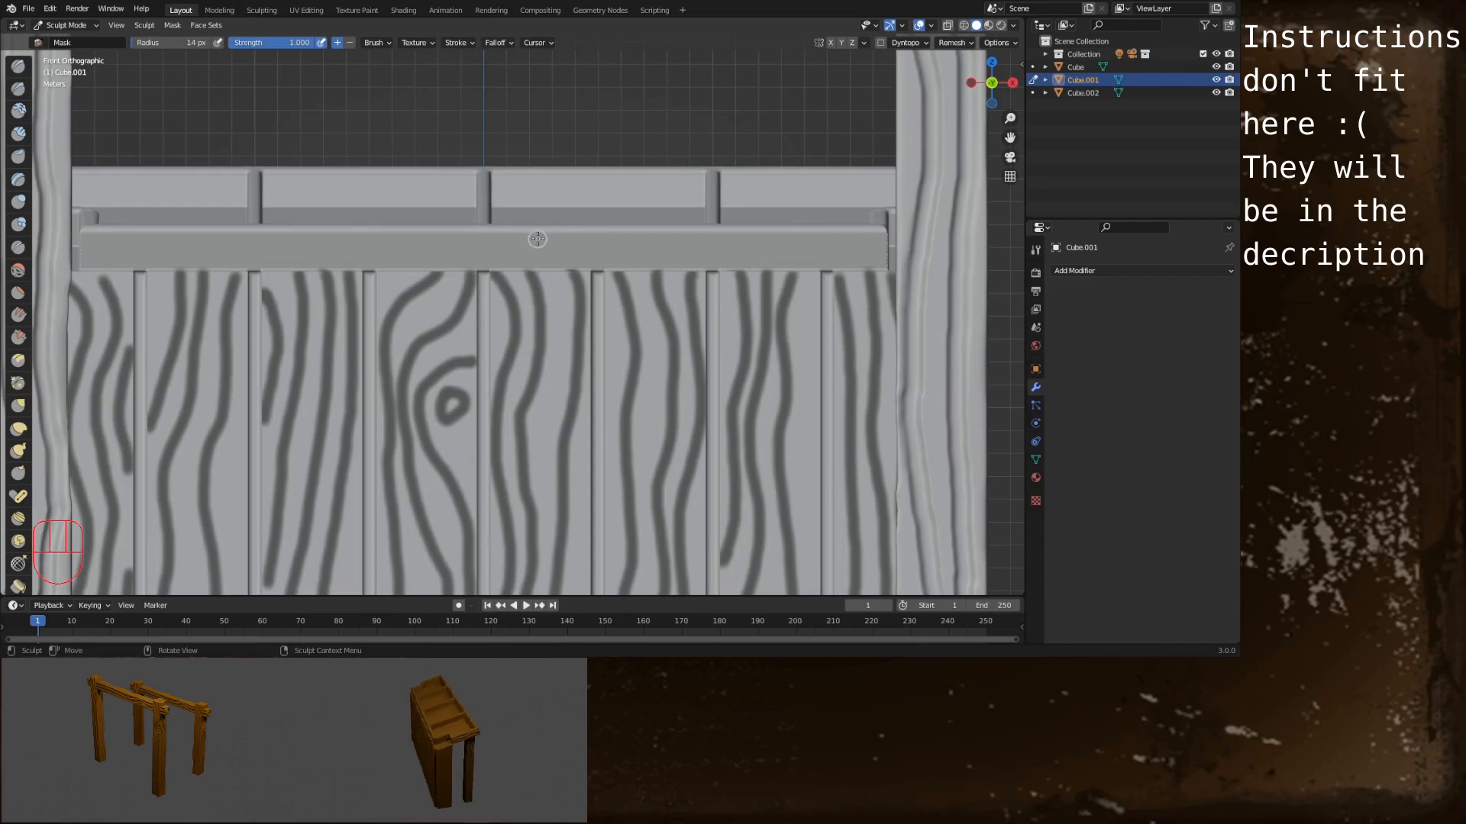
pyautogui.click(831, 42)
pyautogui.moveTo(860, 253); pyautogui.dragTo(529, 247)
pyautogui.hotkey('ctrl', 'z')
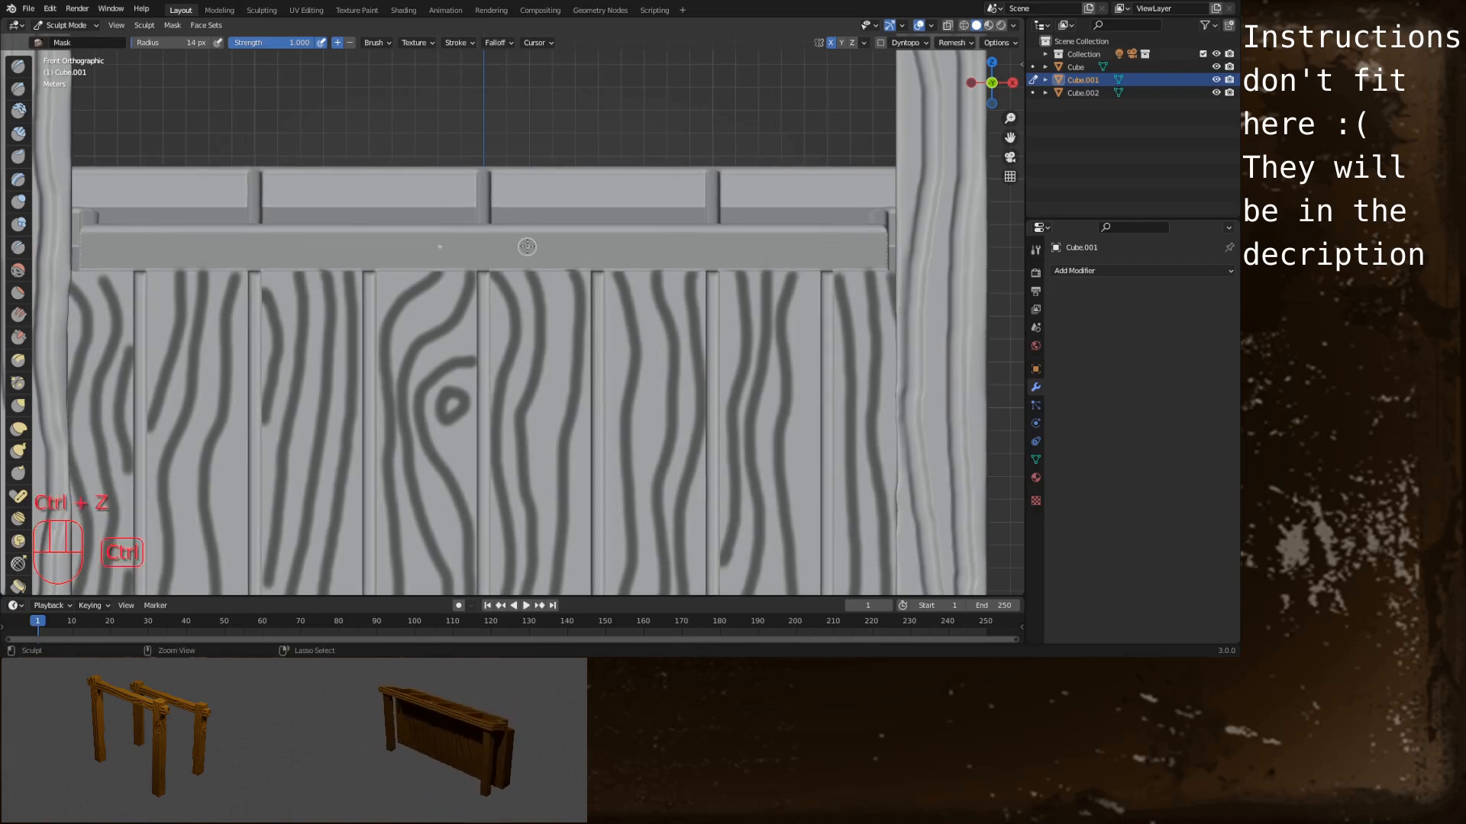
pyautogui.press('f')
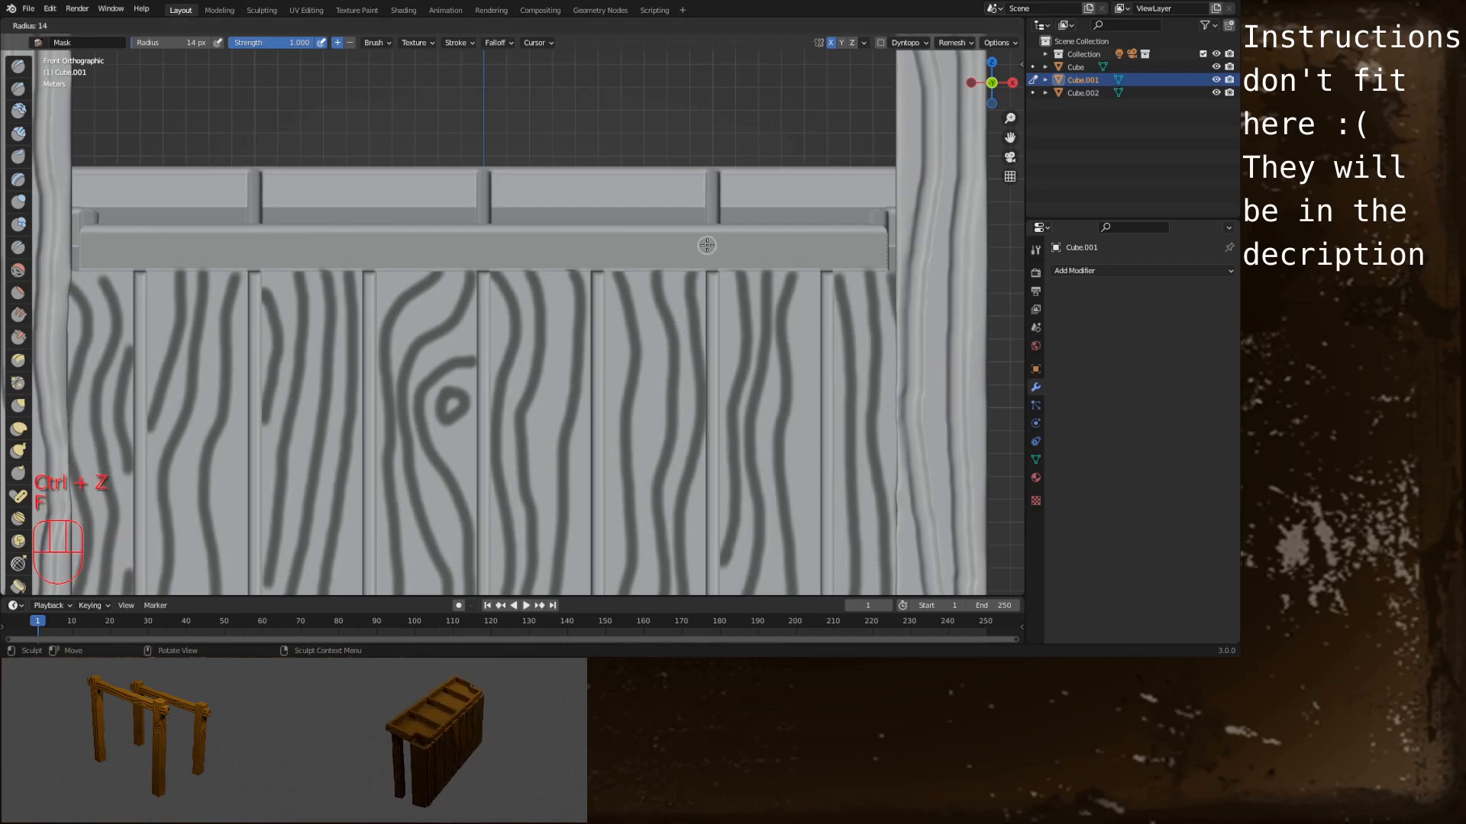
pyautogui.click(705, 245)
pyautogui.moveTo(863, 261)
pyautogui.mouseDown()
pyautogui.moveTo(820, 243)
pyautogui.moveTo(481, 245)
pyautogui.mouseUp()
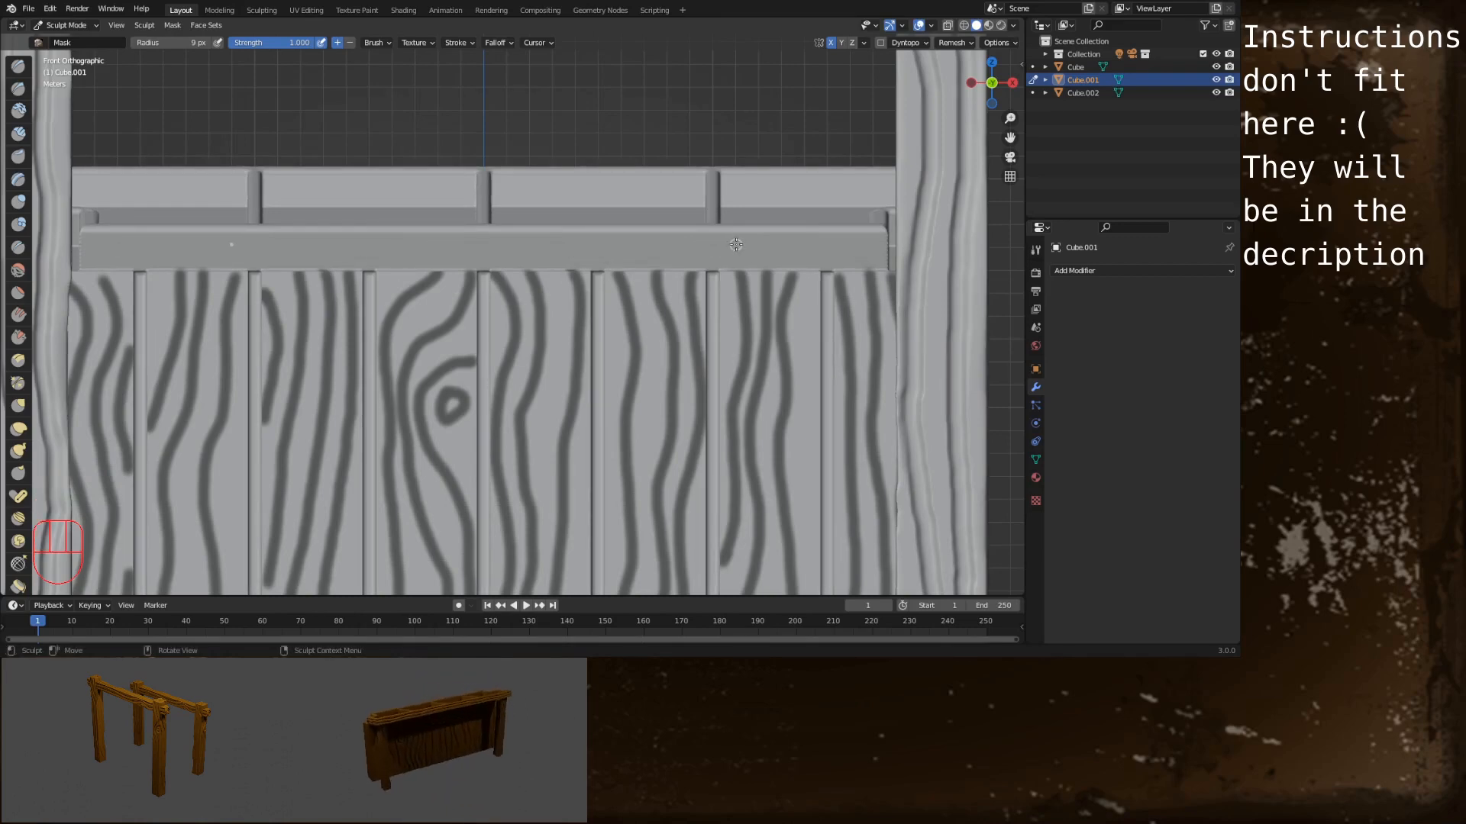
# Paint two wavy mask lines lengthwise along the side board of the top with an 18 px brush radius
pyautogui.keyDown('alt'); pyautogui.moveTo(905, 255); pyautogui.dragTo(569, 254); pyautogui.keyUp('alt')
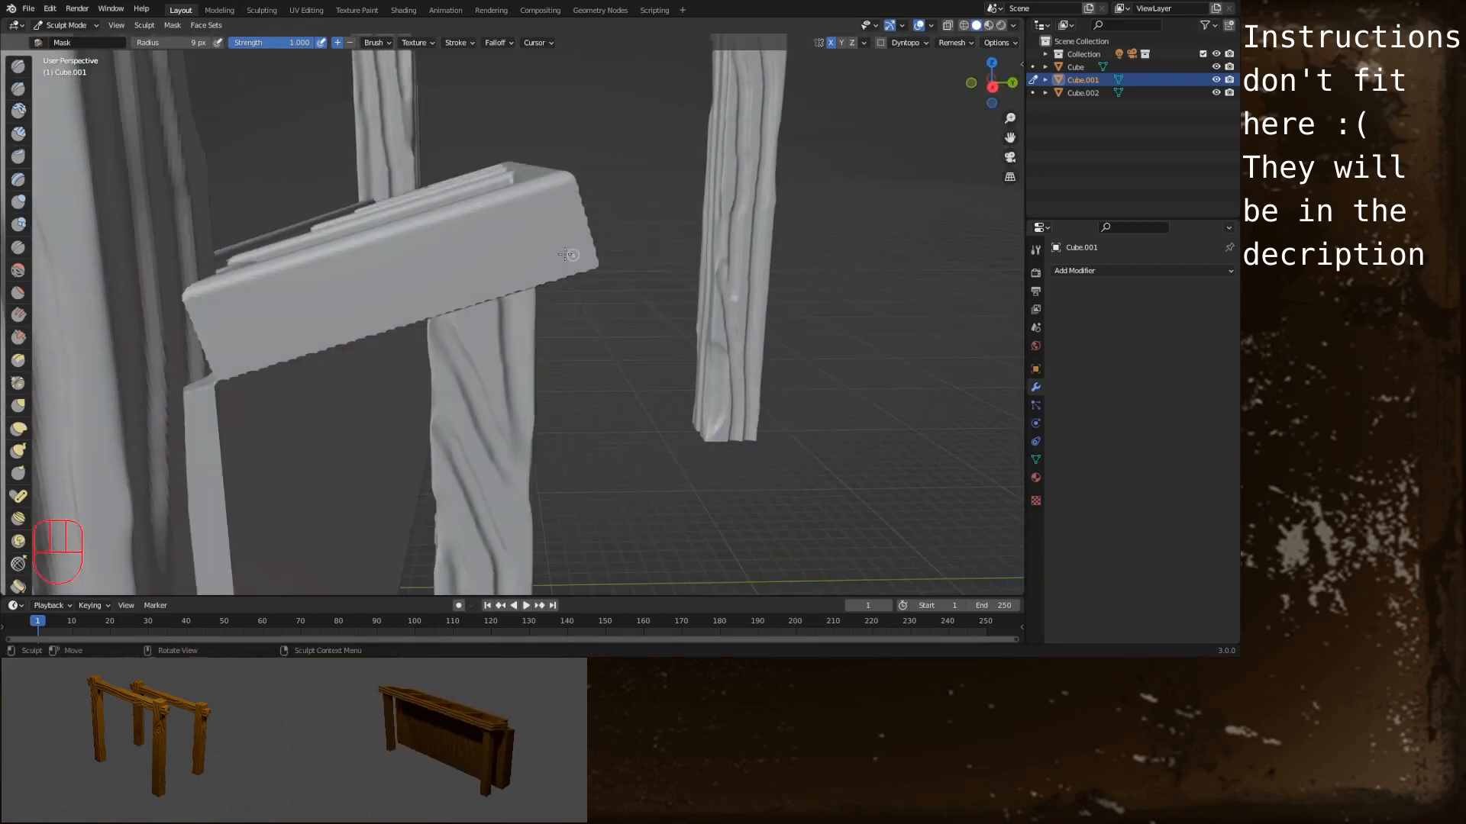
pyautogui.keyDown('alt'); pyautogui.keyDown('shift'); pyautogui.moveTo(417, 277); pyautogui.dragTo(464, 269); pyautogui.keyUp('shift'); pyautogui.keyUp('alt')
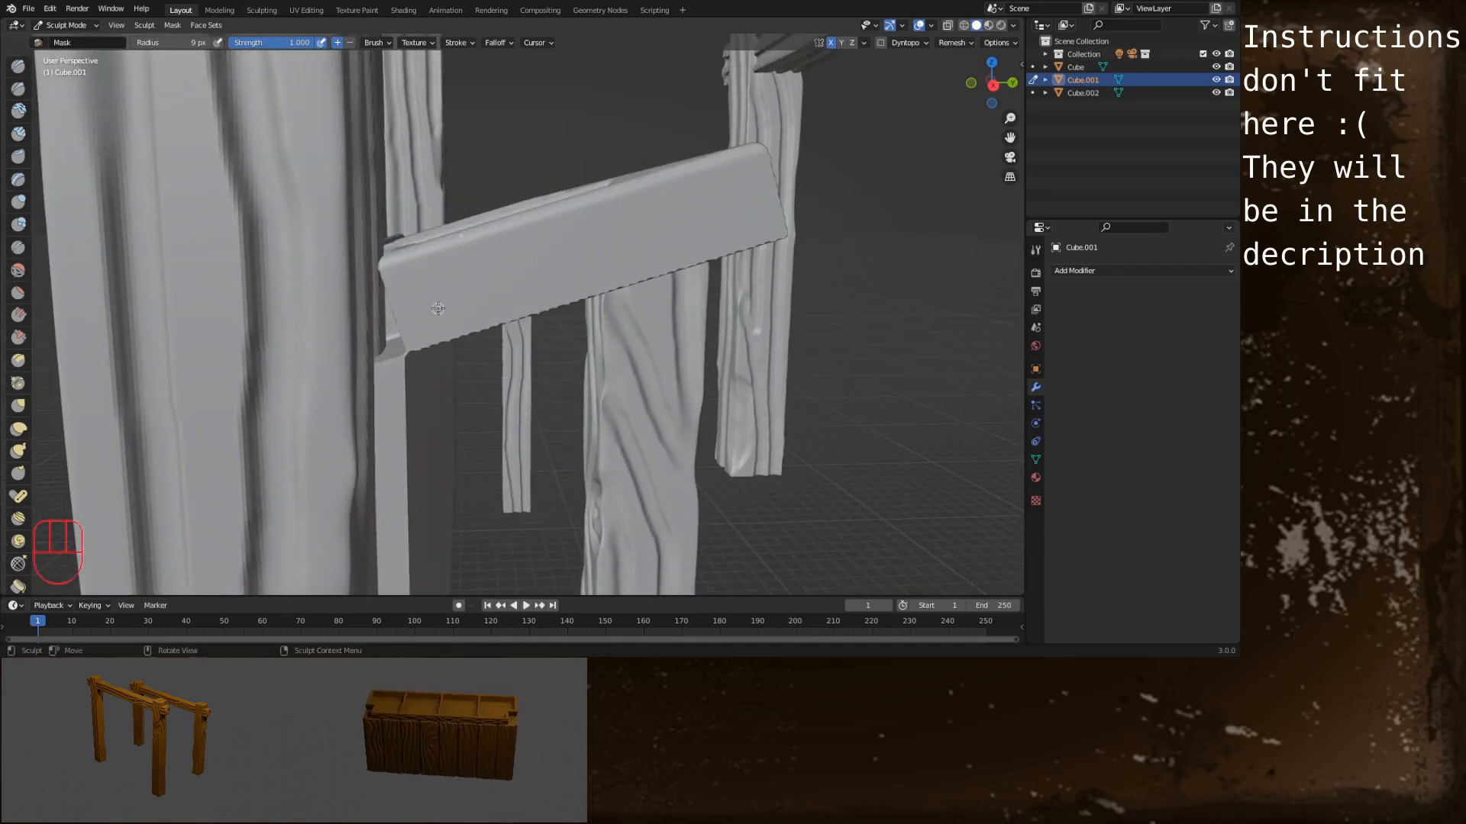
pyautogui.press('f')
pyautogui.moveTo(415, 332); pyautogui.dragTo(777, 218)
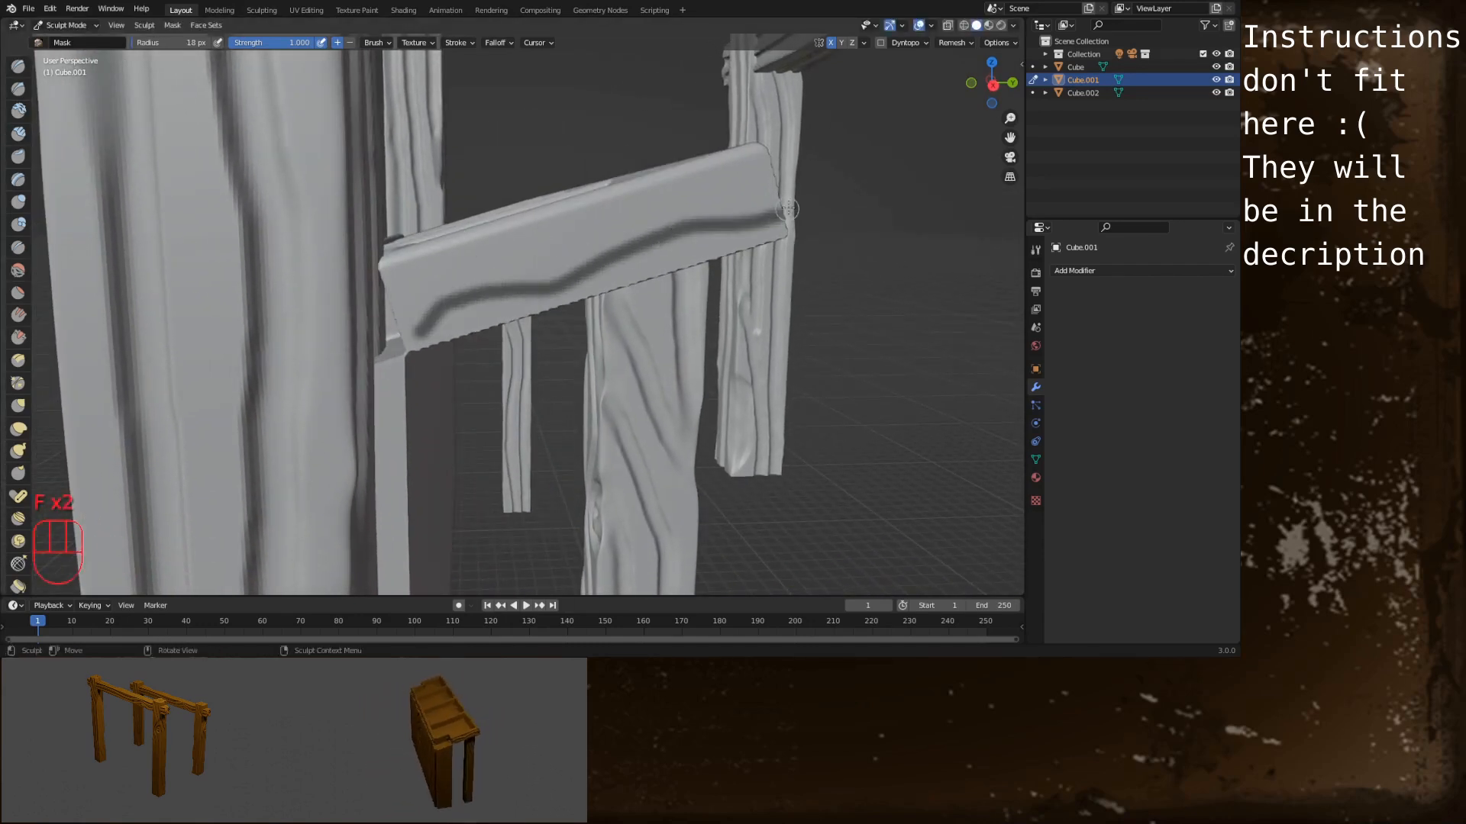
pyautogui.moveTo(765, 165); pyautogui.dragTo(391, 293)
# Paint wavy horizontal grain mask lines along the back edge of the top, reducing the brush radius to 13 px
pyautogui.keyDown('alt'); pyautogui.moveTo(661, 232); pyautogui.dragTo(427, 263, button='middle'); pyautogui.keyUp('alt')
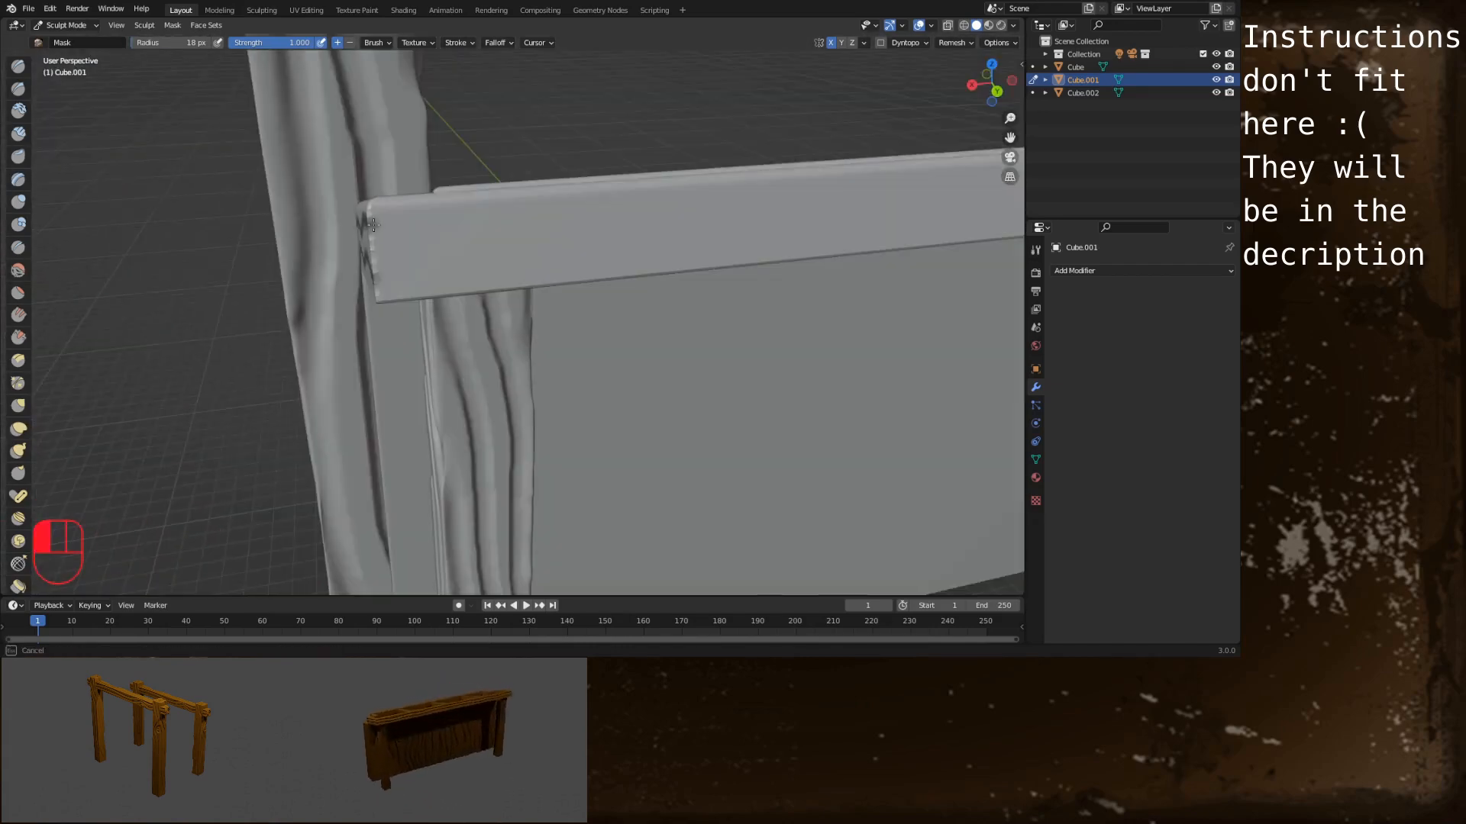
pyautogui.moveTo(370, 235); pyautogui.dragTo(680, 217)
pyautogui.moveTo(679, 217)
pyautogui.keyDown('alt'); pyautogui.mouseDown(button='middle')
pyautogui.moveTo(706, 363)
pyautogui.moveTo(609, 226)
pyautogui.mouseUp(button='middle'); pyautogui.keyUp('alt')
pyautogui.scroll(4, 609, 225)
pyautogui.moveTo(398, 187); pyautogui.dragTo(798, 182)
pyautogui.press('f')
pyautogui.moveTo(535, 205)
pyautogui.keyDown('alt'); pyautogui.keyDown('shift'); pyautogui.mouseDown()
pyautogui.moveTo(867, 157)
pyautogui.moveTo(130, 160)
pyautogui.mouseUp(); pyautogui.keyUp('shift'); pyautogui.keyUp('alt')
pyautogui.moveTo(725, 151)
pyautogui.keyDown('alt'); pyautogui.mouseDown()
pyautogui.moveTo(777, 134)
pyautogui.moveTo(126, 170)
pyautogui.mouseUp(); pyautogui.keyUp('alt')
pyautogui.moveTo(233, 173); pyautogui.dragTo(985, 156)
pyautogui.scroll(-5, 733, 306)
# In the back view, paint mirrored wavy vertical grain mask lines across the outer parts of the plain back panel
pyautogui.keyDown('alt'); pyautogui.moveTo(733, 329); pyautogui.dragTo(690, 260); pyautogui.keyUp('alt')
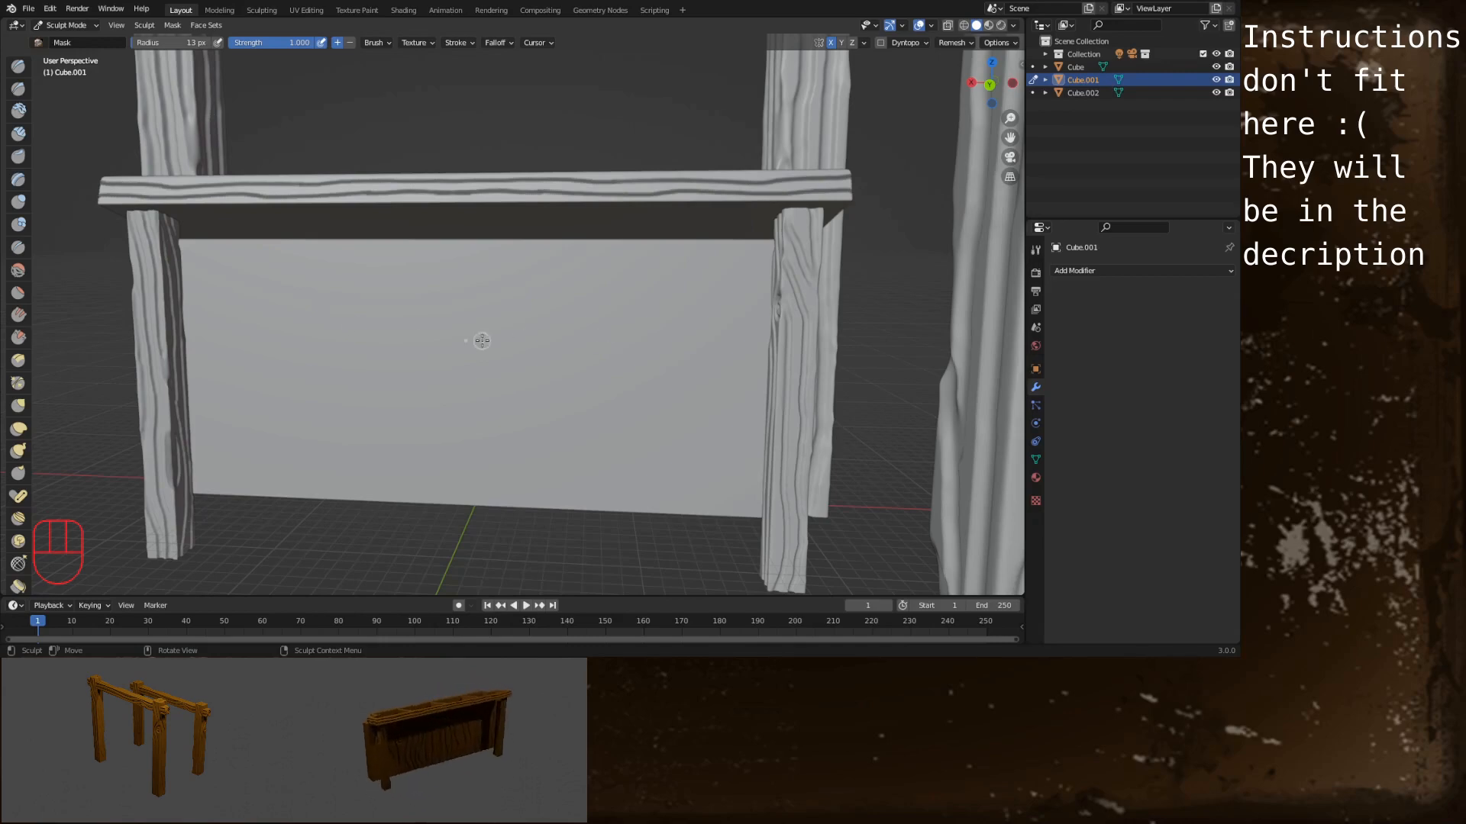
pyautogui.keyDown('alt'); pyautogui.moveTo(369, 361); pyautogui.dragTo(361, 321); pyautogui.keyUp('alt')
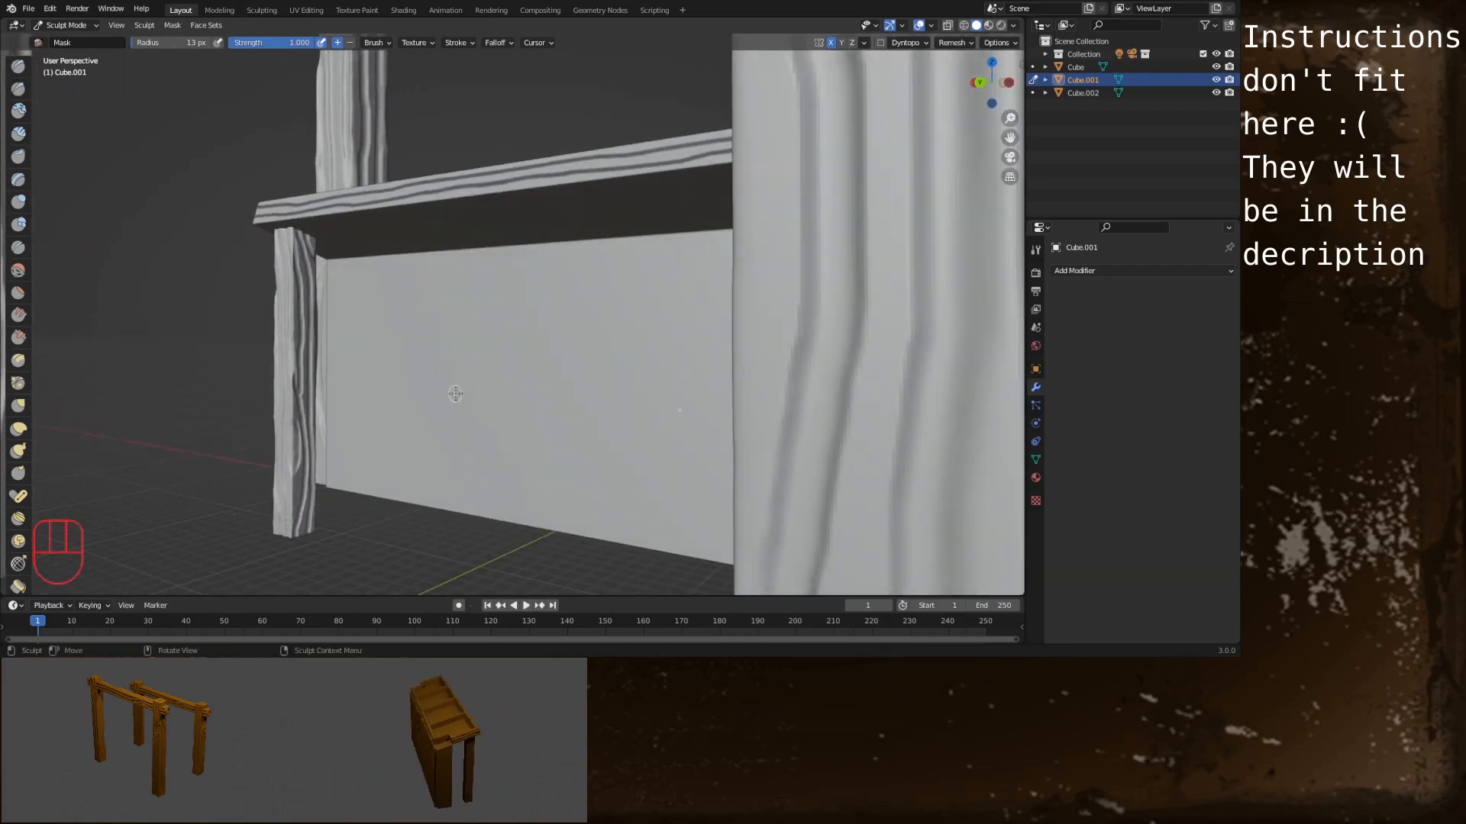
pyautogui.keyDown('shift'); pyautogui.moveTo(421, 361); pyautogui.dragTo(476, 371, button='middle'); pyautogui.keyUp('shift')
pyautogui.scroll(2, 335, 250)
pyautogui.click(981, 82)
pyautogui.scroll(-3, 653, 267)
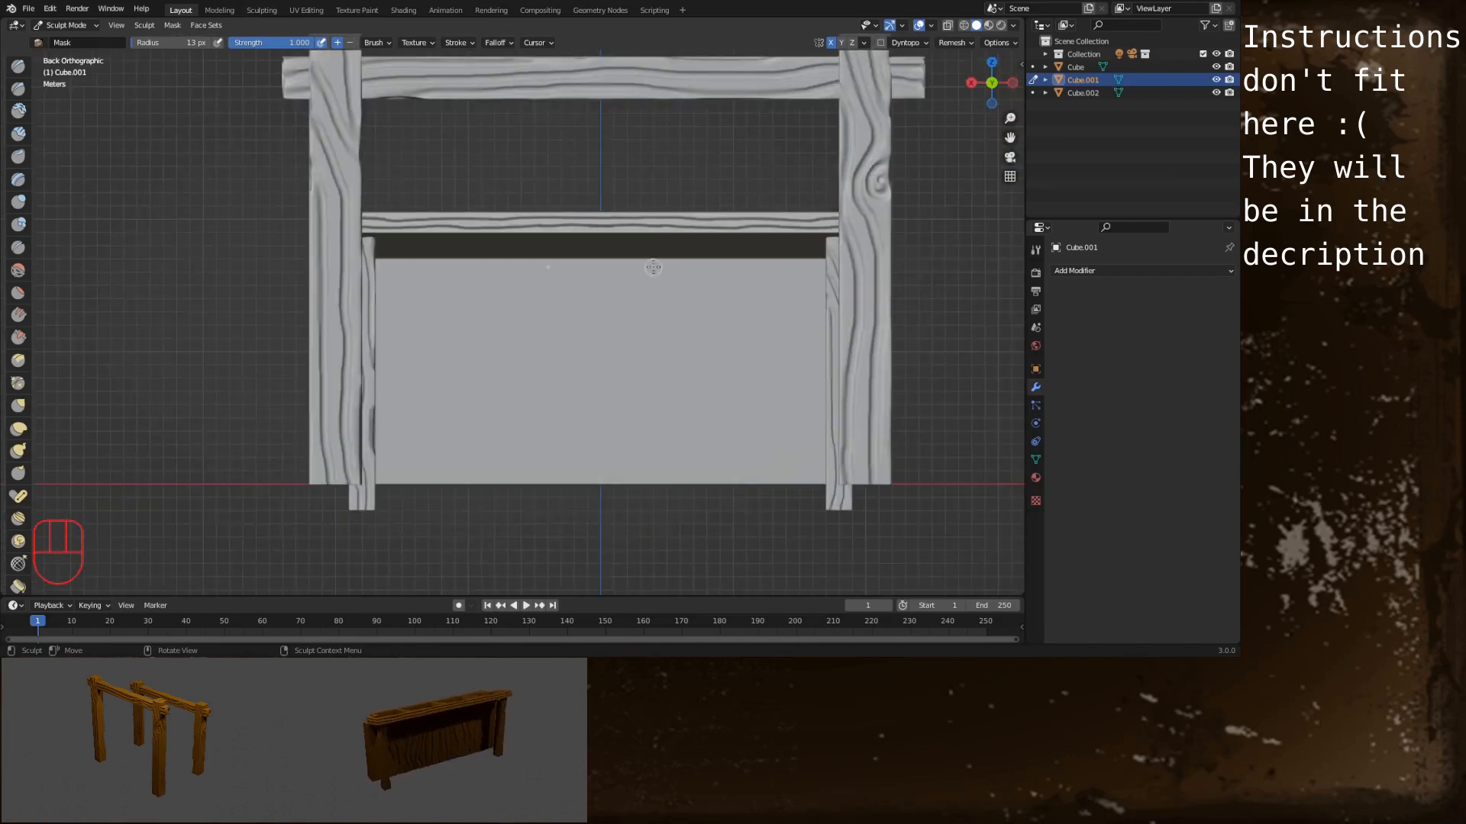
pyautogui.scroll(2, 433, 292)
pyautogui.moveTo(328, 238)
pyautogui.mouseDown()
pyautogui.moveTo(327, 557)
pyautogui.moveTo(359, 264)
pyautogui.moveTo(451, 405)
pyautogui.moveTo(489, 401)
pyautogui.moveTo(527, 561)
pyautogui.moveTo(560, 240)
pyautogui.moveTo(564, 556)
pyautogui.mouseUp()
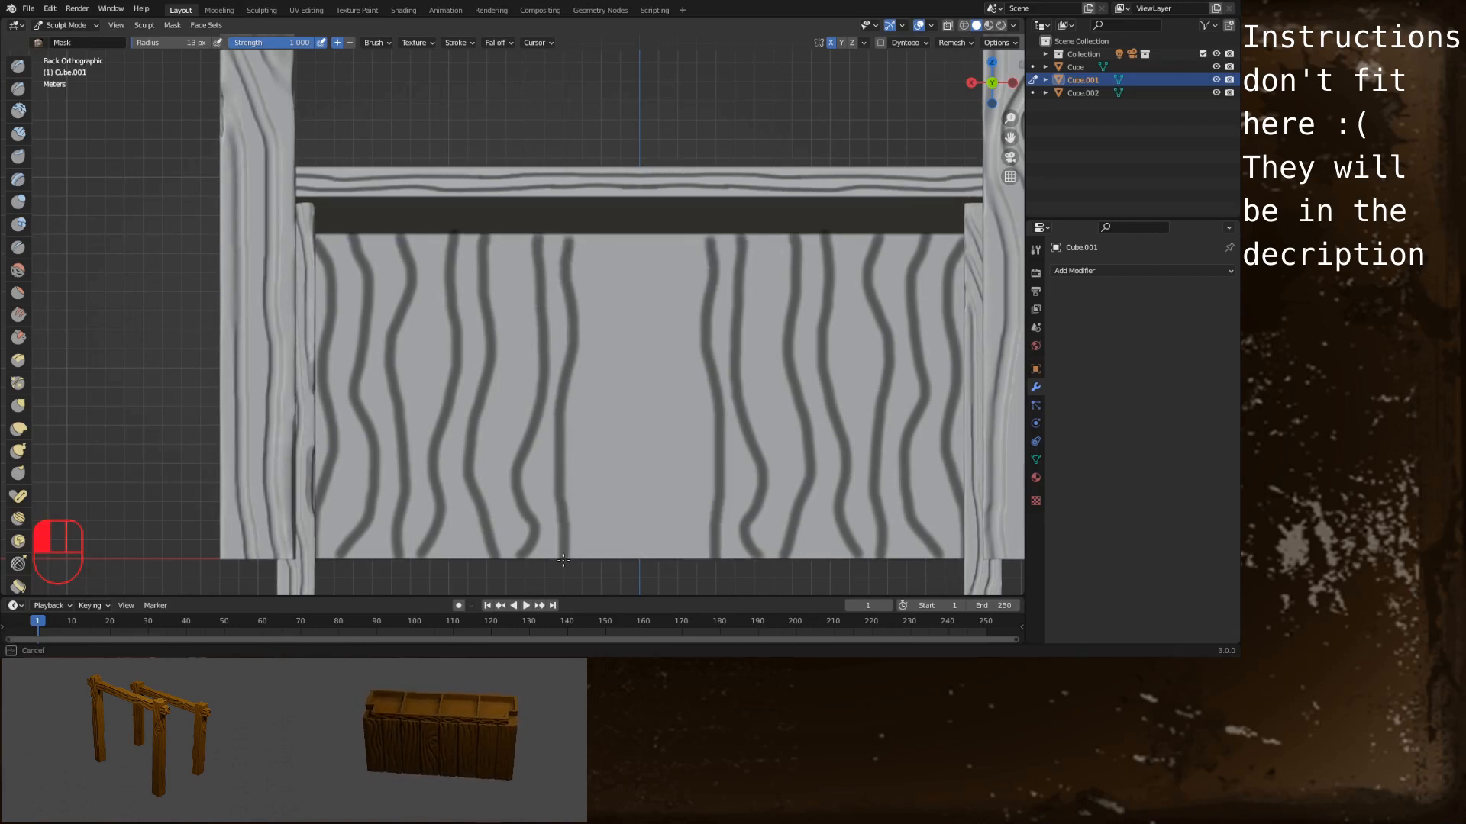
# Turn off X symmetry and fill the middle of the back panel with additional wavy vertical mask lines
pyautogui.click(831, 43)
pyautogui.moveTo(591, 246); pyautogui.dragTo(603, 556)
pyautogui.moveTo(646, 556); pyautogui.dragTo(655, 237)
pyautogui.moveTo(683, 238); pyautogui.dragTo(686, 557)
pyautogui.moveTo(514, 240); pyautogui.dragTo(510, 557)
# Mask a small knot with one surrounding ring between two back panel grain lines and add a branching line below it
pyautogui.moveTo(432, 351); pyautogui.dragTo(427, 357)
pyautogui.moveTo(430, 328)
pyautogui.mouseDown()
pyautogui.moveTo(442, 396)
pyautogui.moveTo(445, 242)
pyautogui.mouseUp()
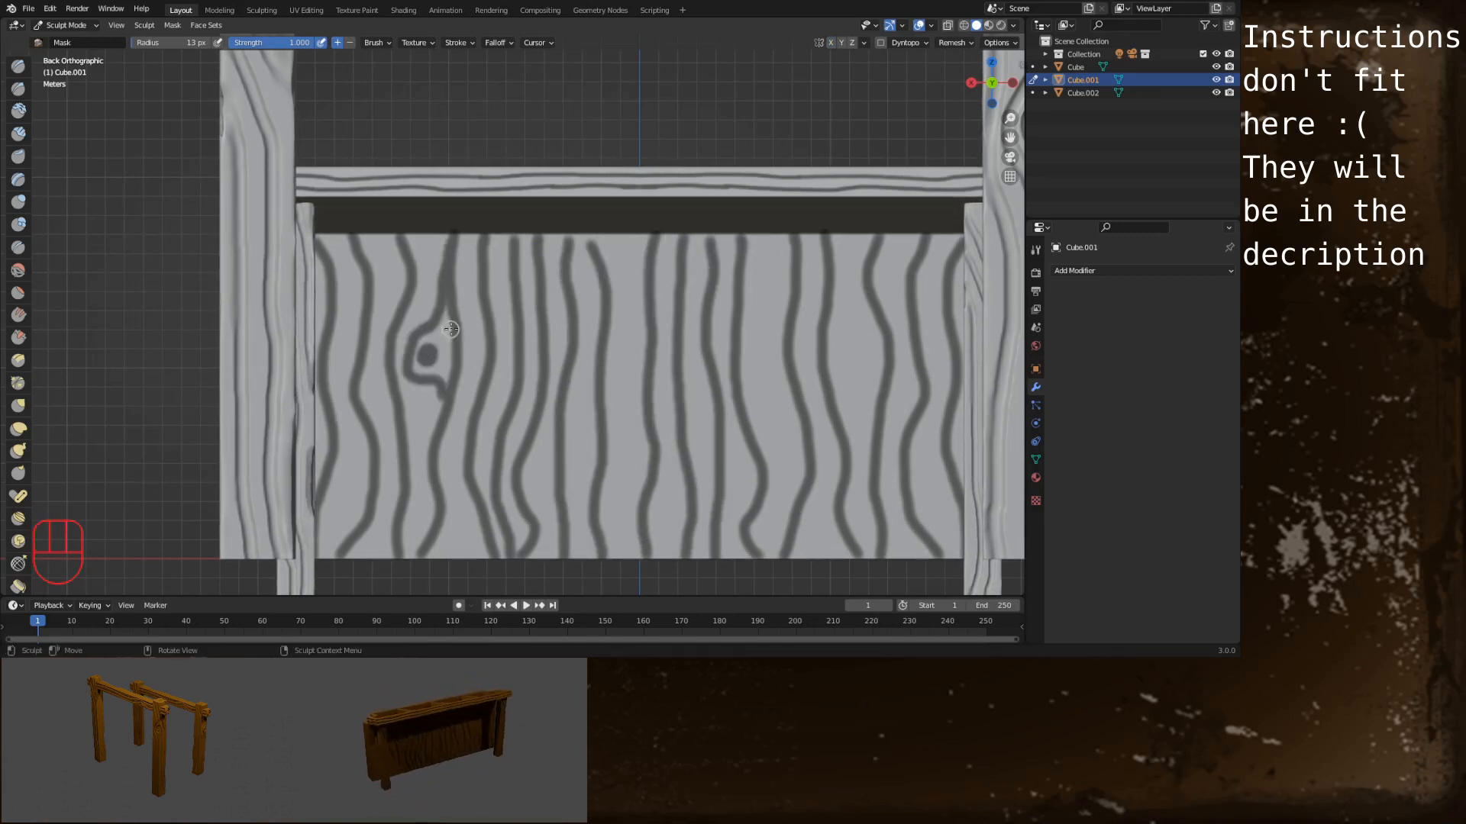
pyautogui.hotkey('ctrl', 'z')
pyautogui.hotkey('ctrl', 'z')
pyautogui.moveTo(433, 329)
pyautogui.mouseDown()
pyautogui.moveTo(445, 345)
pyautogui.moveTo(432, 328)
pyautogui.mouseUp()
pyautogui.moveTo(463, 545); pyautogui.dragTo(442, 458)
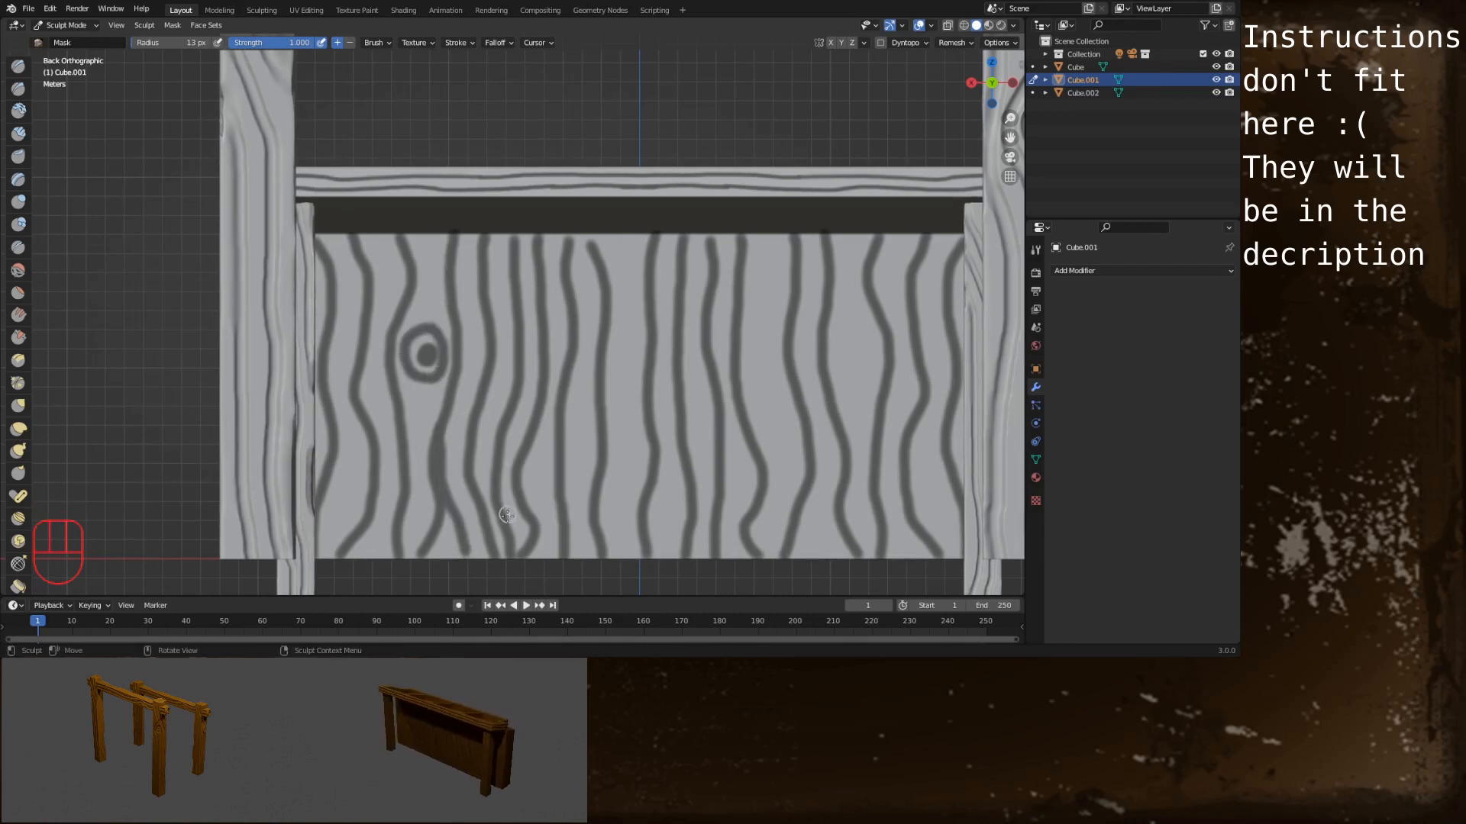
# Extend the ends of the back panel's grain mask lines to its upper and lower edges
pyautogui.click(781, 558)
pyautogui.click(863, 558)
pyautogui.moveTo(592, 246); pyautogui.dragTo(590, 235)
pyautogui.moveTo(569, 243); pyautogui.dragTo(538, 235)
pyautogui.moveTo(516, 243); pyautogui.dragTo(515, 236)
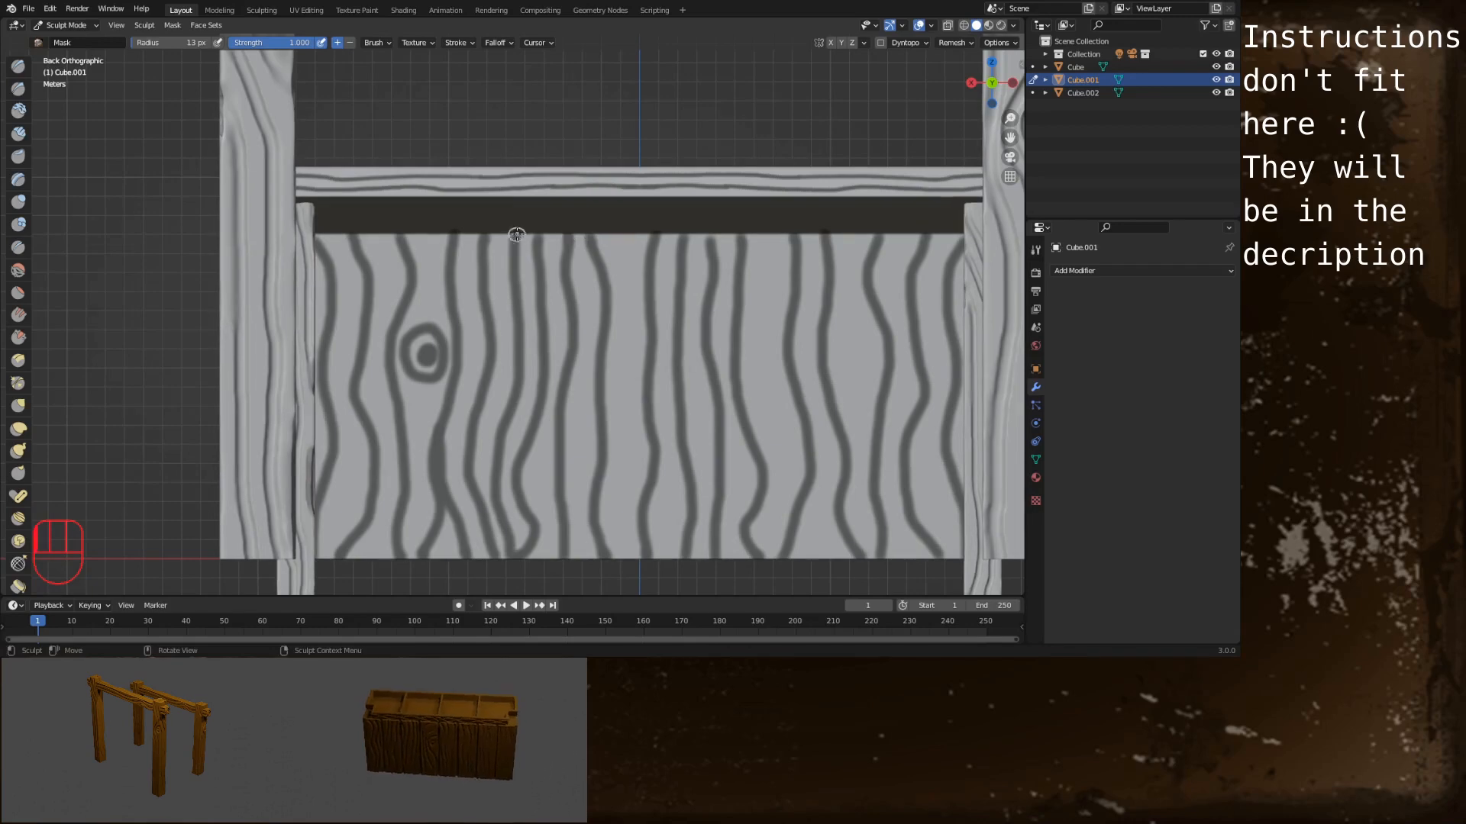
pyautogui.moveTo(711, 241); pyautogui.dragTo(708, 229)
pyautogui.moveTo(739, 245); pyautogui.dragTo(740, 235)
# Erase the grain mask that spills from the back panel onto the underside of the top
pyautogui.keyDown('alt'); pyautogui.keyDown('shift'); pyautogui.moveTo(618, 246); pyautogui.dragTo(599, 307, button='middle'); pyautogui.keyUp('shift'); pyautogui.keyUp('alt')
pyautogui.keyDown('alt'); pyautogui.moveTo(595, 330); pyautogui.dragTo(577, 264, button='middle'); pyautogui.keyUp('alt')
pyautogui.scroll(2, 471, 283)
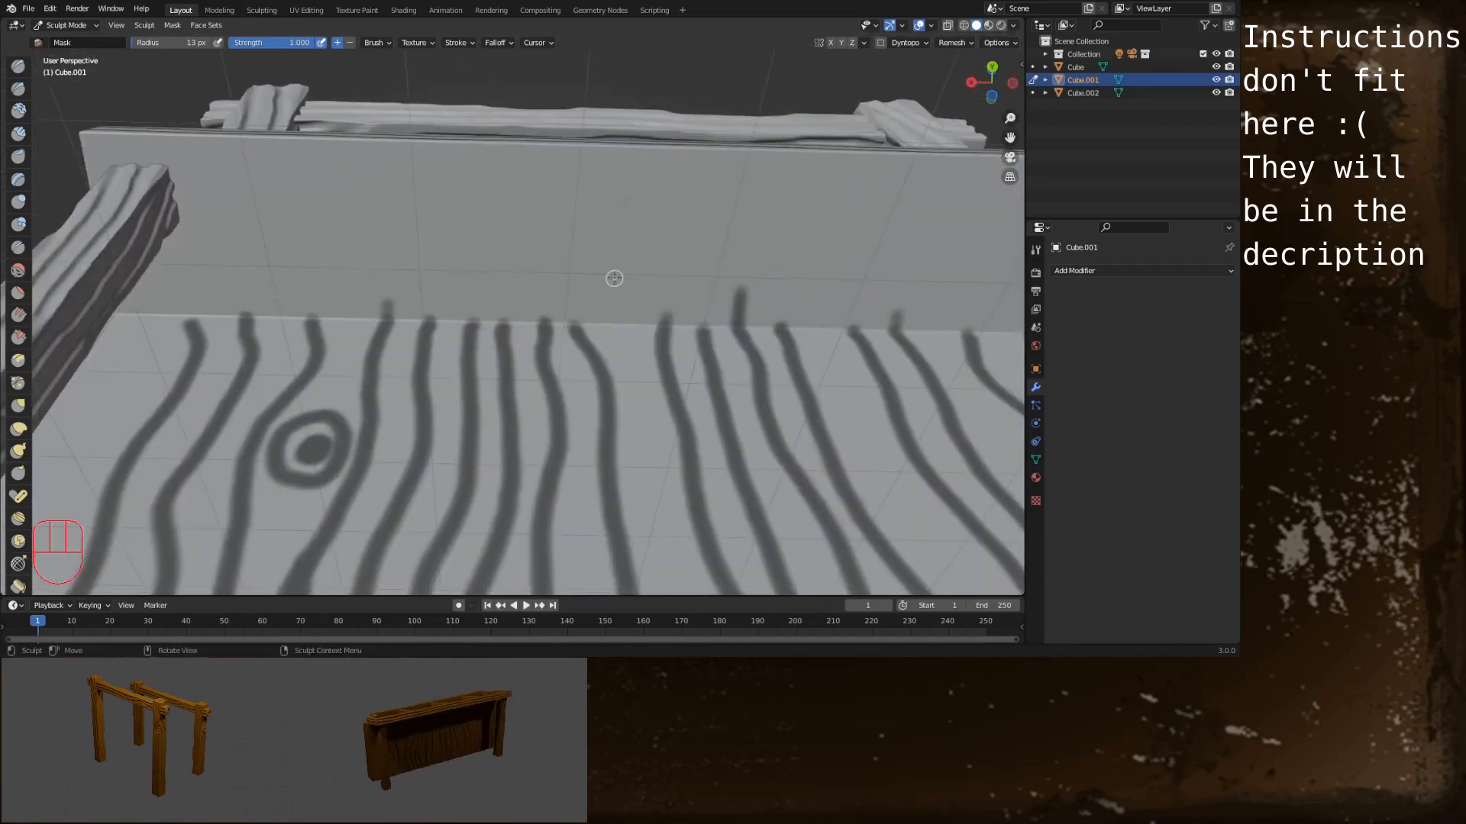
pyautogui.keyDown('ctrl'); pyautogui.moveTo(825, 289); pyautogui.dragTo(675, 297); pyautogui.keyUp('ctrl')
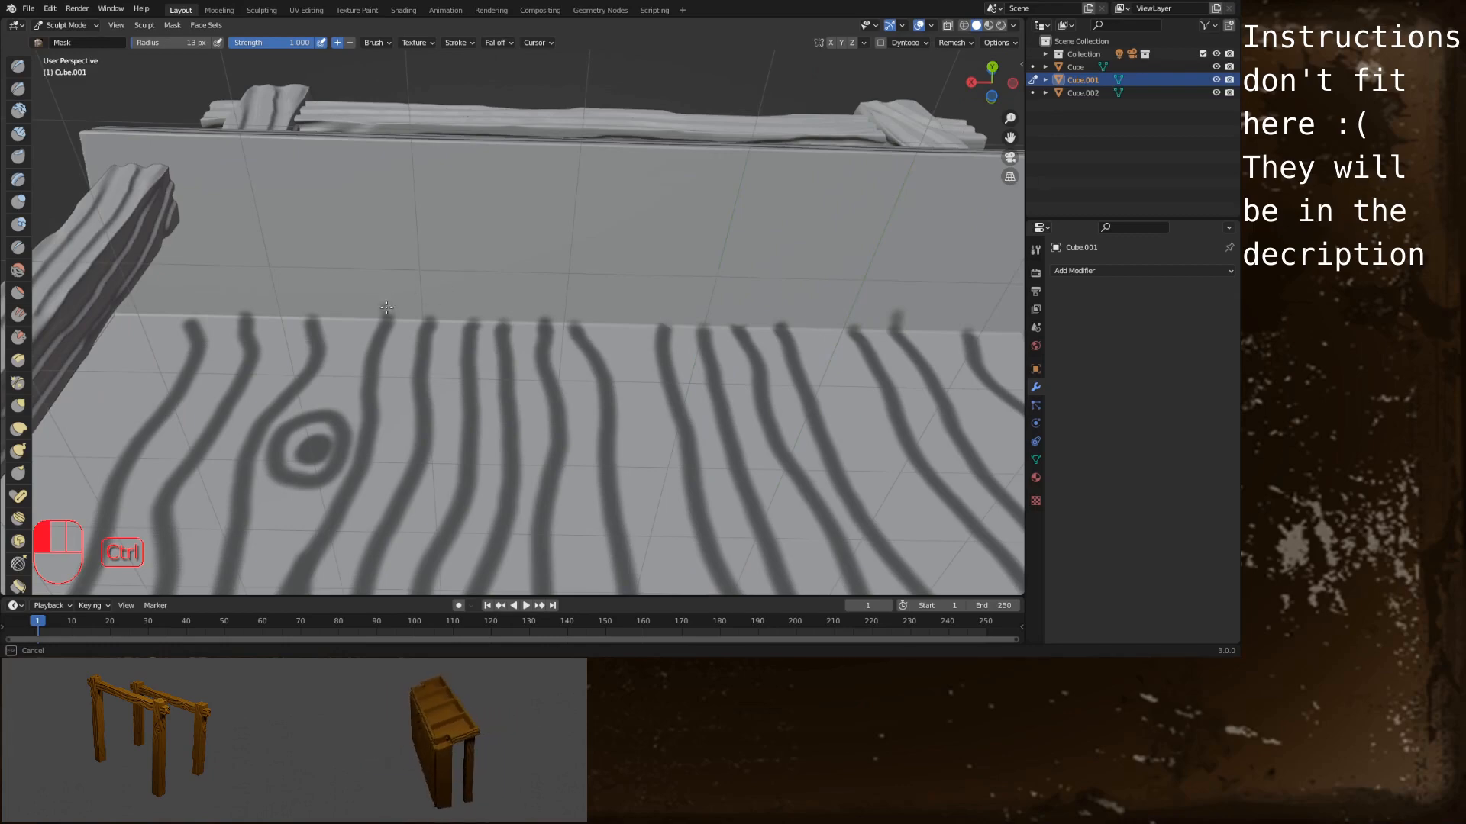
pyautogui.keyDown('ctrl'); pyautogui.moveTo(387, 308); pyautogui.dragTo(467, 312); pyautogui.keyUp('ctrl')
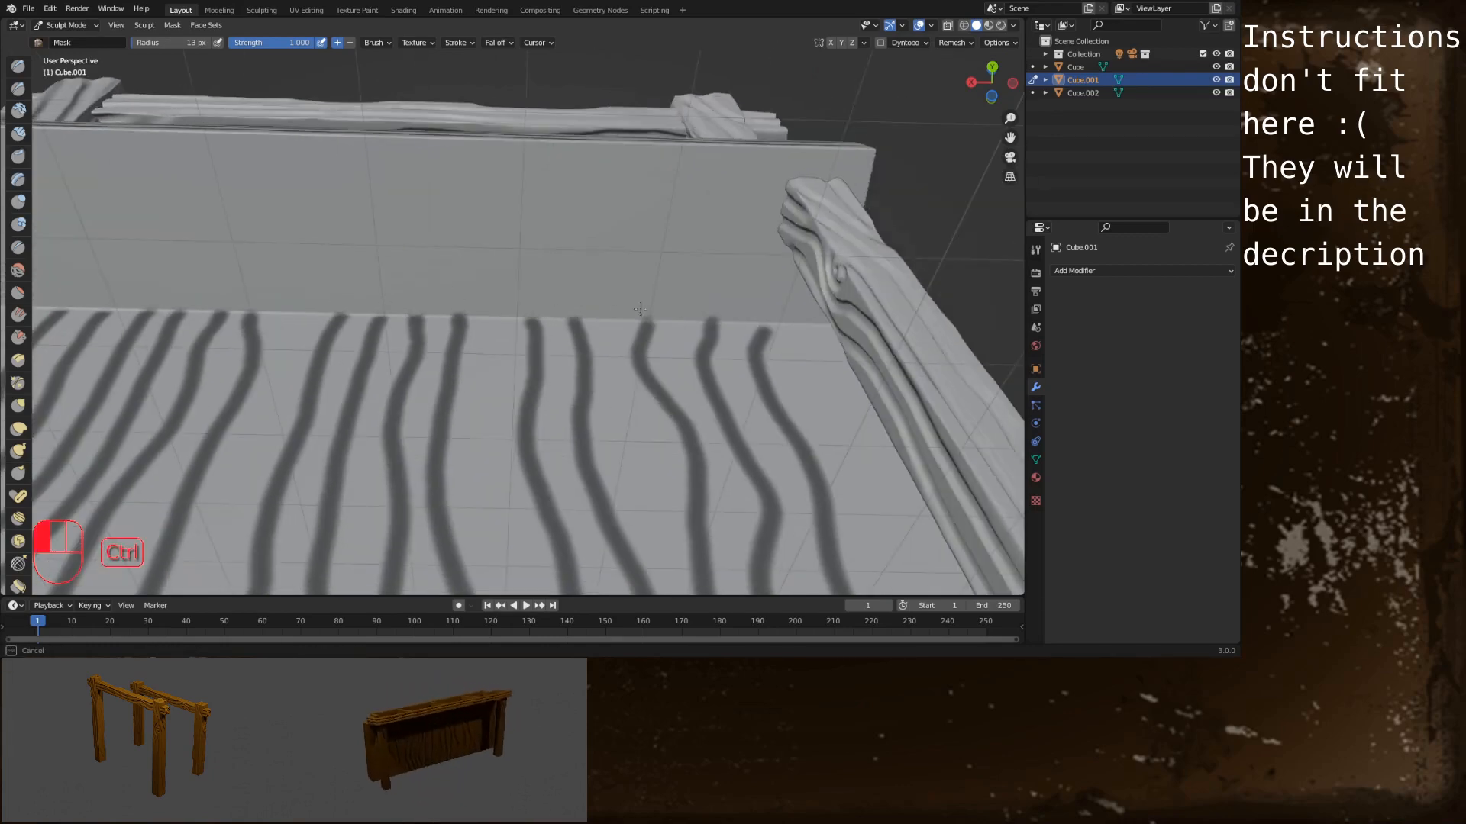
pyautogui.keyDown('ctrl'); pyautogui.moveTo(640, 310); pyautogui.dragTo(716, 314); pyautogui.keyUp('ctrl')
# Erase the stray mask spots on the floors of the compartments in the divided top
pyautogui.moveTo(716, 314)
pyautogui.keyDown('alt'); pyautogui.mouseDown(button='middle')
pyautogui.moveTo(721, 302)
pyautogui.moveTo(954, 341)
pyautogui.moveTo(679, 284)
pyautogui.mouseUp(button='middle'); pyautogui.keyUp('alt')
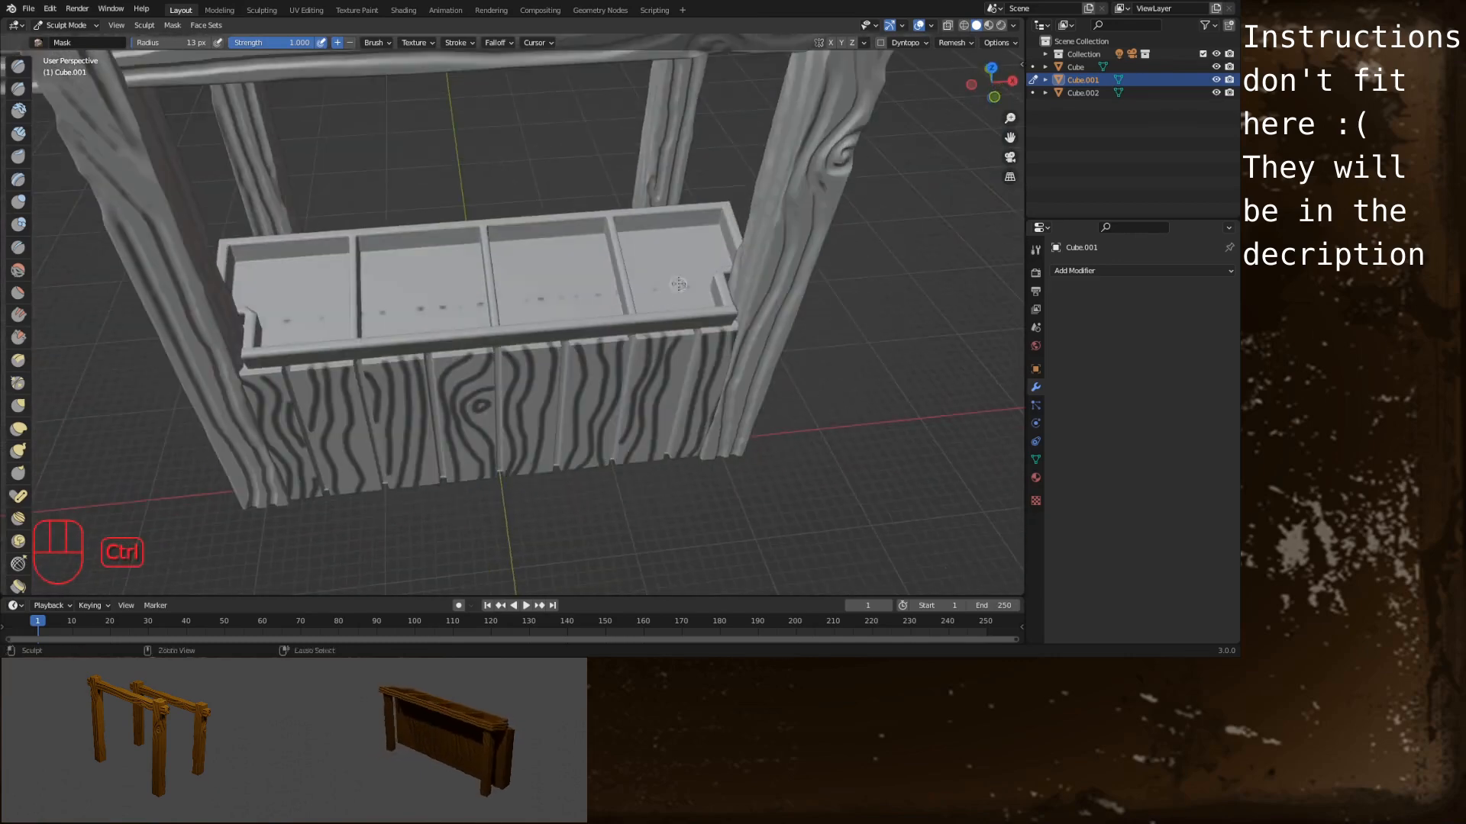
pyautogui.keyDown('ctrl'); pyautogui.moveTo(679, 284); pyautogui.dragTo(291, 320); pyautogui.keyUp('ctrl')
pyautogui.moveTo(290, 319)
pyautogui.keyDown('alt'); pyautogui.mouseDown(button='middle')
pyautogui.moveTo(115, 309)
pyautogui.moveTo(901, 256)
pyautogui.moveTo(655, 260)
pyautogui.moveTo(611, 242)
pyautogui.moveTo(626, 313)
pyautogui.mouseUp(button='middle'); pyautogui.keyUp('alt')
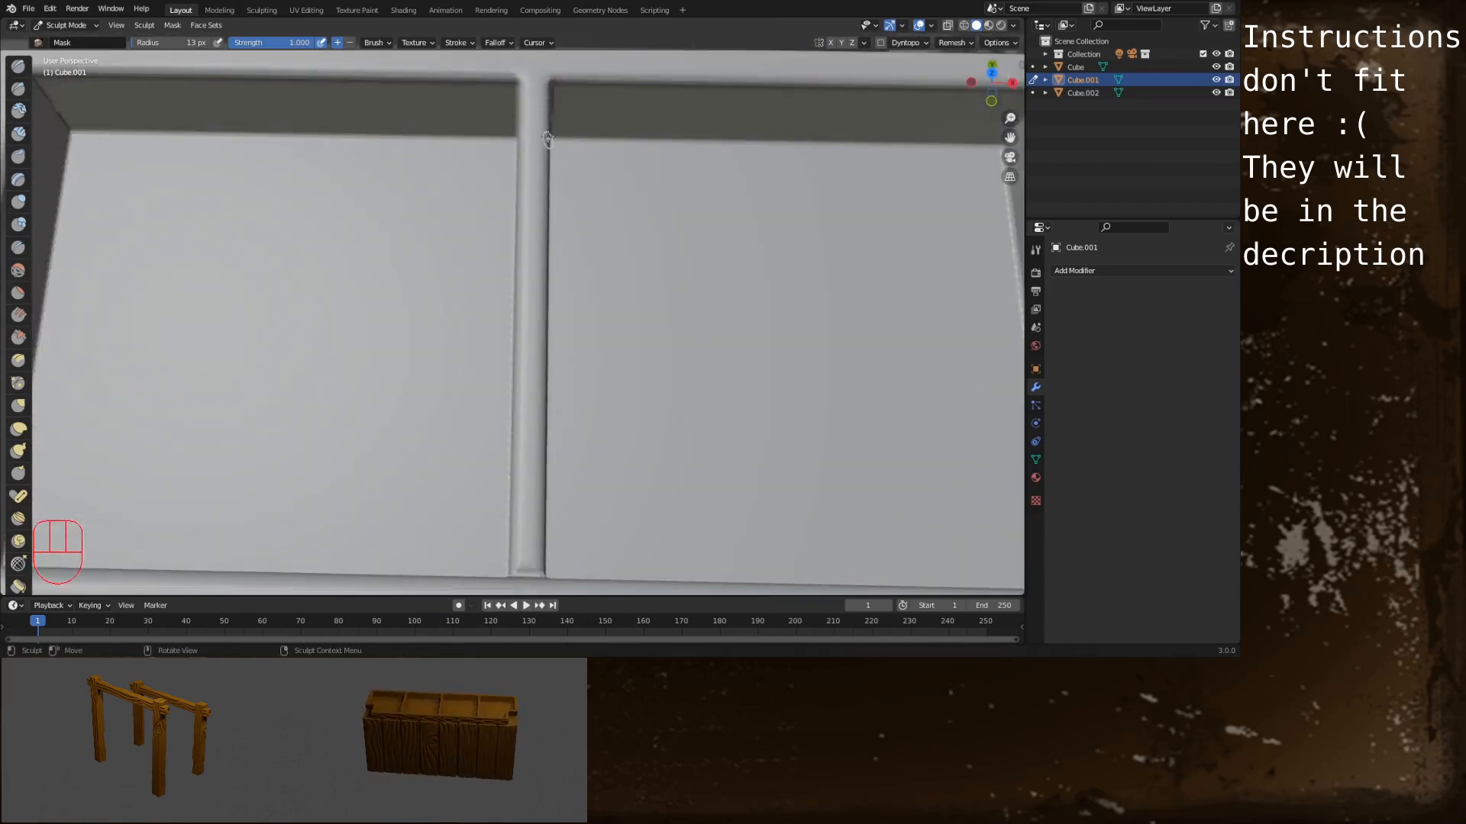
# Try to paint a mask line along the middle divider of the top
pyautogui.moveTo(537, 78); pyautogui.dragTo(540, 342)
pyautogui.hotkey('ctrl', 'z')
pyautogui.moveTo(554, 328)
pyautogui.keyDown('alt'); pyautogui.mouseDown(button='middle')
pyautogui.moveTo(568, 248)
pyautogui.moveTo(555, 253)
pyautogui.mouseUp(button='middle'); pyautogui.keyUp('alt')
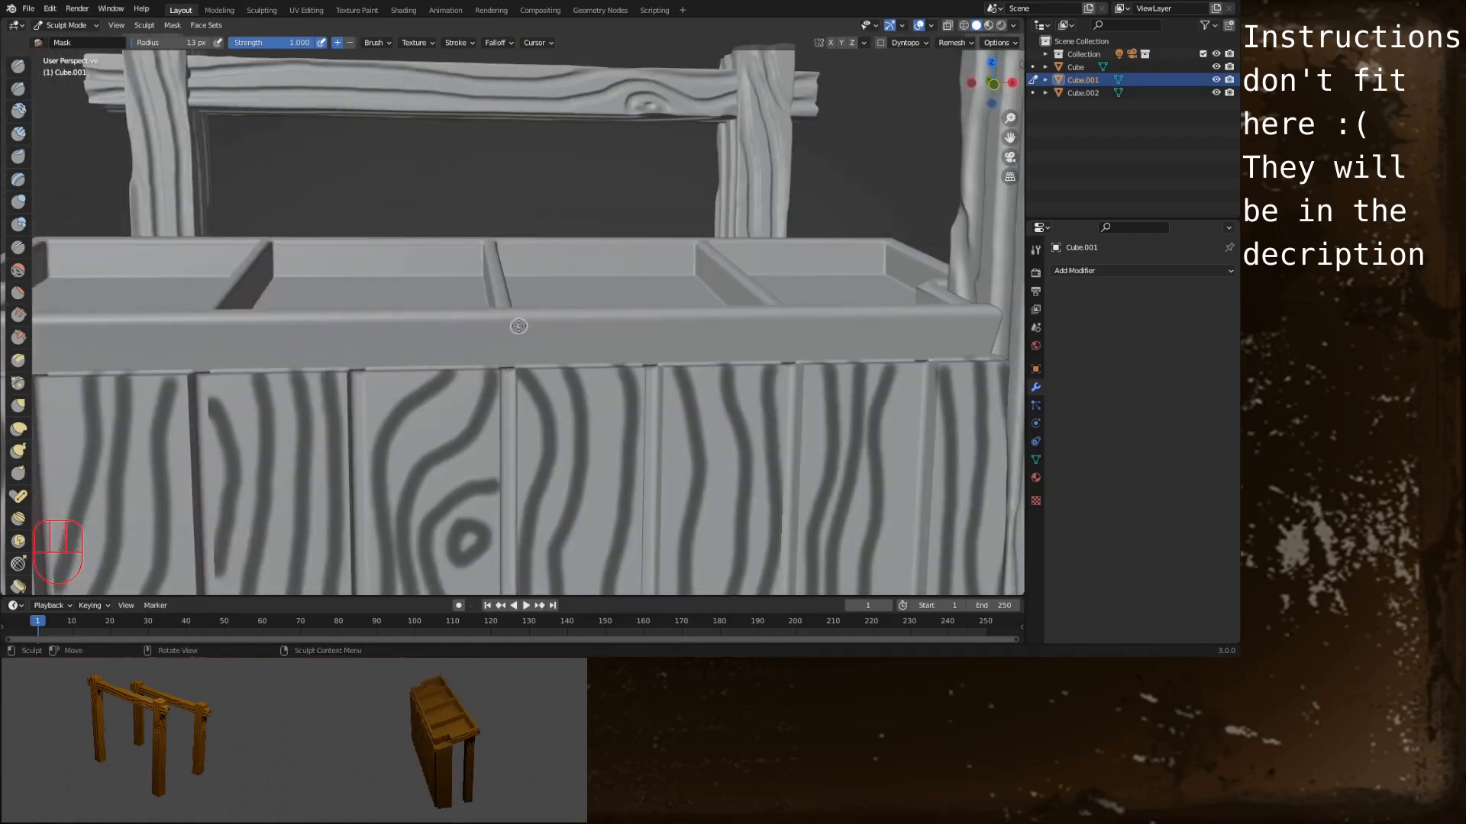
# Try to paint crossing wavy mask lines freehand along the front rail without symmetry, and undo all of the strokes
pyautogui.press('KP_1')
pyautogui.keyDown('shift'); pyautogui.moveTo(513, 359); pyautogui.dragTo(626, 238, button='middle'); pyautogui.keyUp('shift')
pyautogui.moveTo(609, 205); pyautogui.dragTo(92, 226)
pyautogui.keyDown('shift'); pyautogui.moveTo(91, 226); pyautogui.dragTo(599, 204, button='middle'); pyautogui.keyUp('shift')
pyautogui.moveTo(598, 204); pyautogui.dragTo(277, 202)
pyautogui.hotkey('ctrl', 'z')
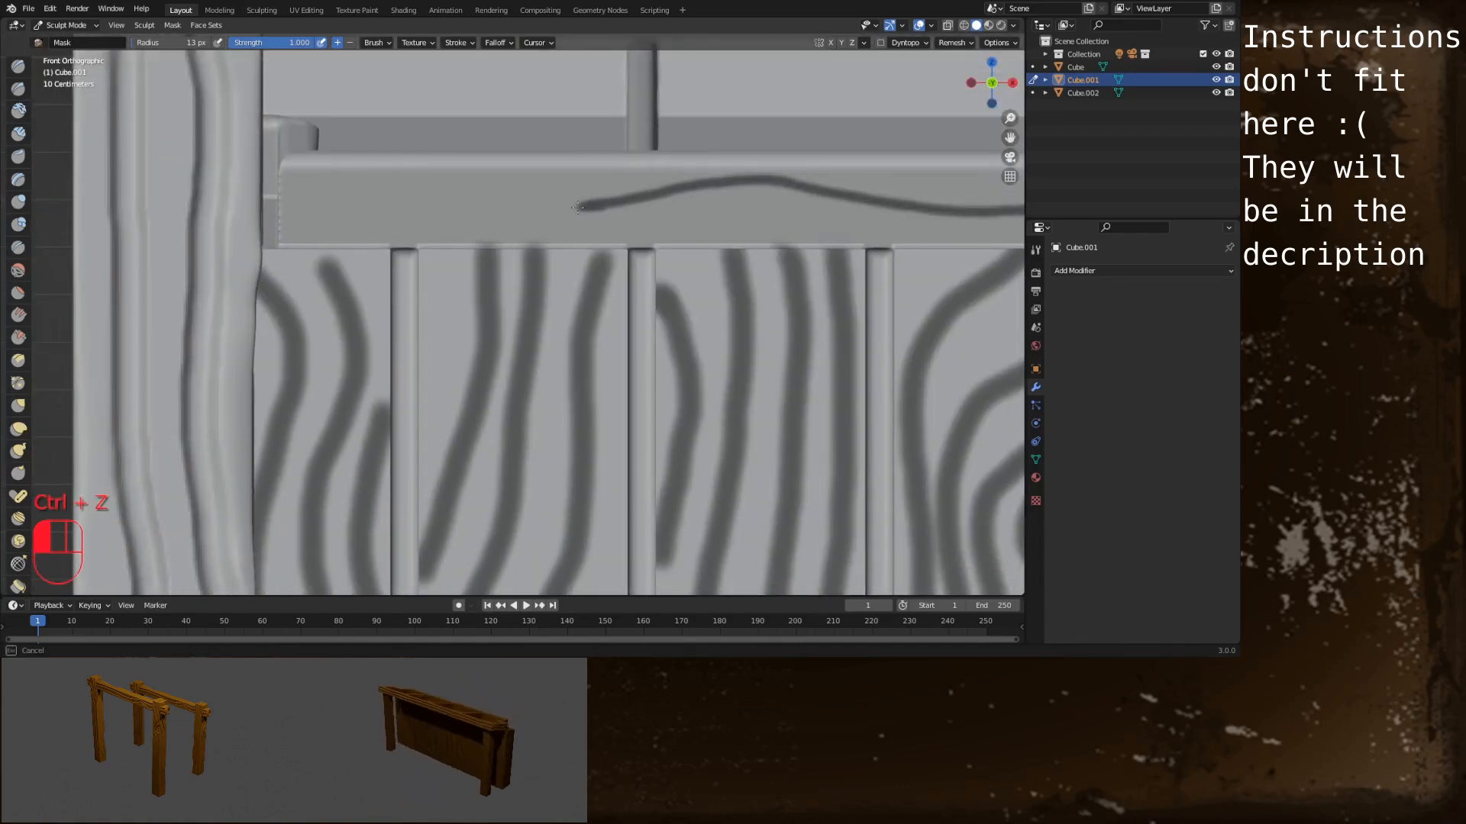
pyautogui.moveTo(586, 205)
pyautogui.mouseDown()
pyautogui.moveTo(281, 185)
pyautogui.moveTo(554, 205)
pyautogui.moveTo(992, 185)
pyautogui.mouseUp()
pyautogui.keyDown('shift'); pyautogui.moveTo(993, 184); pyautogui.dragTo(760, 196, button='middle'); pyautogui.keyUp('shift')
pyautogui.moveTo(48, 246)
pyautogui.mouseDown()
pyautogui.moveTo(594, 229)
pyautogui.moveTo(1000, 243)
pyautogui.mouseUp()
pyautogui.keyDown('shift'); pyautogui.moveTo(1000, 243); pyautogui.dragTo(484, 222, button='middle'); pyautogui.keyUp('shift')
pyautogui.moveTo(382, 200)
pyautogui.mouseDown()
pyautogui.moveTo(504, 179)
pyautogui.moveTo(800, 220)
pyautogui.moveTo(877, 184)
pyautogui.mouseUp()
pyautogui.moveTo(524, 231)
pyautogui.mouseDown()
pyautogui.moveTo(584, 218)
pyautogui.moveTo(974, 240)
pyautogui.mouseUp()
pyautogui.keyDown('alt'); pyautogui.keyDown('shift'); pyautogui.moveTo(952, 242); pyautogui.dragTo(357, 261, button='middle'); pyautogui.keyUp('shift'); pyautogui.keyUp('alt')
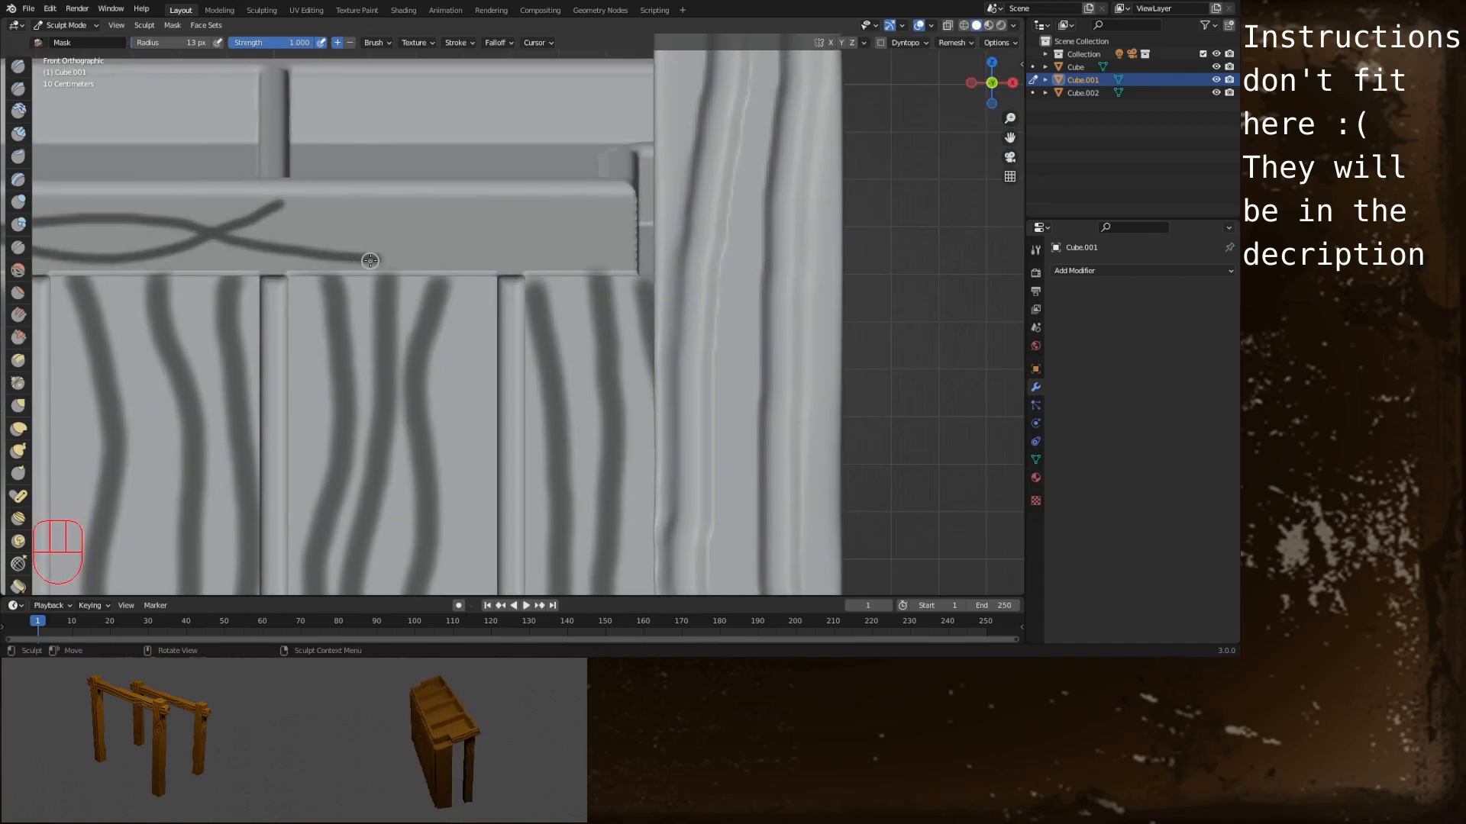
pyautogui.scroll(-5, 369, 261)
pyautogui.moveTo(256, 267)
pyautogui.keyDown('alt'); pyautogui.keyDown('shift'); pyautogui.mouseDown(button='middle')
pyautogui.moveTo(435, 247)
pyautogui.moveTo(524, 217)
pyautogui.mouseUp(button='middle'); pyautogui.keyUp('shift'); pyautogui.keyUp('alt')
pyautogui.hotkey('ctrl', 'z')
pyautogui.hotkey('ctrl', 'z')
pyautogui.hotkey('ctrl', 'z')
pyautogui.hotkey('ctrl', 'z')
pyautogui.hotkey('ctrl', 'z')
# Turn X symmetry back on and paint the first wavy mask line along the front rail
pyautogui.scroll(1, 522, 217)
pyautogui.click(830, 43)
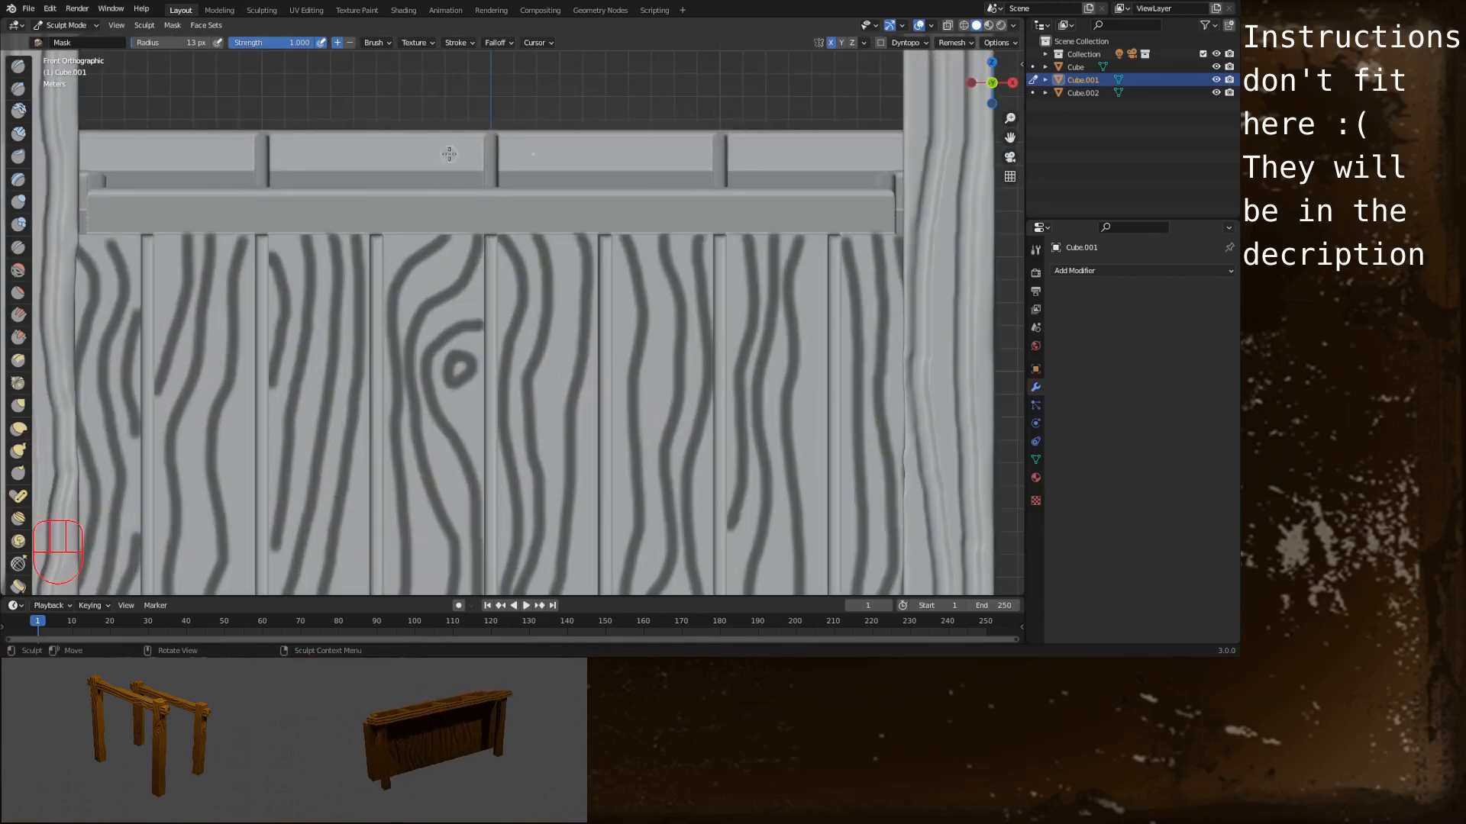
pyautogui.keyDown('shift'); pyautogui.moveTo(400, 102); pyautogui.dragTo(412, 128, button='middle'); pyautogui.keyUp('shift')
pyautogui.scroll(2, 414, 144)
pyautogui.scroll(-5, 449, 206)
pyautogui.moveTo(342, 222)
pyautogui.mouseDown()
pyautogui.moveTo(516, 190)
pyautogui.moveTo(418, 242)
pyautogui.moveTo(124, 189)
pyautogui.mouseUp()
pyautogui.hotkey('ctrl', 'z')
pyautogui.scroll(6, 337, 232)
pyautogui.keyDown('shift'); pyautogui.moveTo(124, 188); pyautogui.dragTo(720, 156, button='middle'); pyautogui.keyUp('shift')
pyautogui.moveTo(719, 156)
pyautogui.mouseDown()
pyautogui.moveTo(406, 169)
pyautogui.moveTo(297, 149)
pyautogui.mouseUp()
# Paint a second wavy mask line along the front rail that repeatedly crosses the first one
pyautogui.moveTo(300, 215); pyautogui.dragTo(417, 177)
pyautogui.hotkey('ctrl', 'z')
pyautogui.moveTo(302, 214); pyautogui.dragTo(607, 168)
pyautogui.hotkey('ctrl', 'z')
pyautogui.moveTo(301, 215); pyautogui.dragTo(1000, 155)
# Join the crossing mask lines at the centre of the front rail and erase the excess mask where they meet
pyautogui.keyDown('shift'); pyautogui.moveTo(915, 152); pyautogui.dragTo(284, 171, button='middle'); pyautogui.keyUp('shift')
pyautogui.moveTo(368, 174)
pyautogui.mouseDown()
pyautogui.moveTo(429, 184)
pyautogui.moveTo(499, 229)
pyautogui.mouseUp()
pyautogui.keyDown('ctrl'); pyautogui.moveTo(516, 228); pyautogui.dragTo(515, 220); pyautogui.keyUp('ctrl')
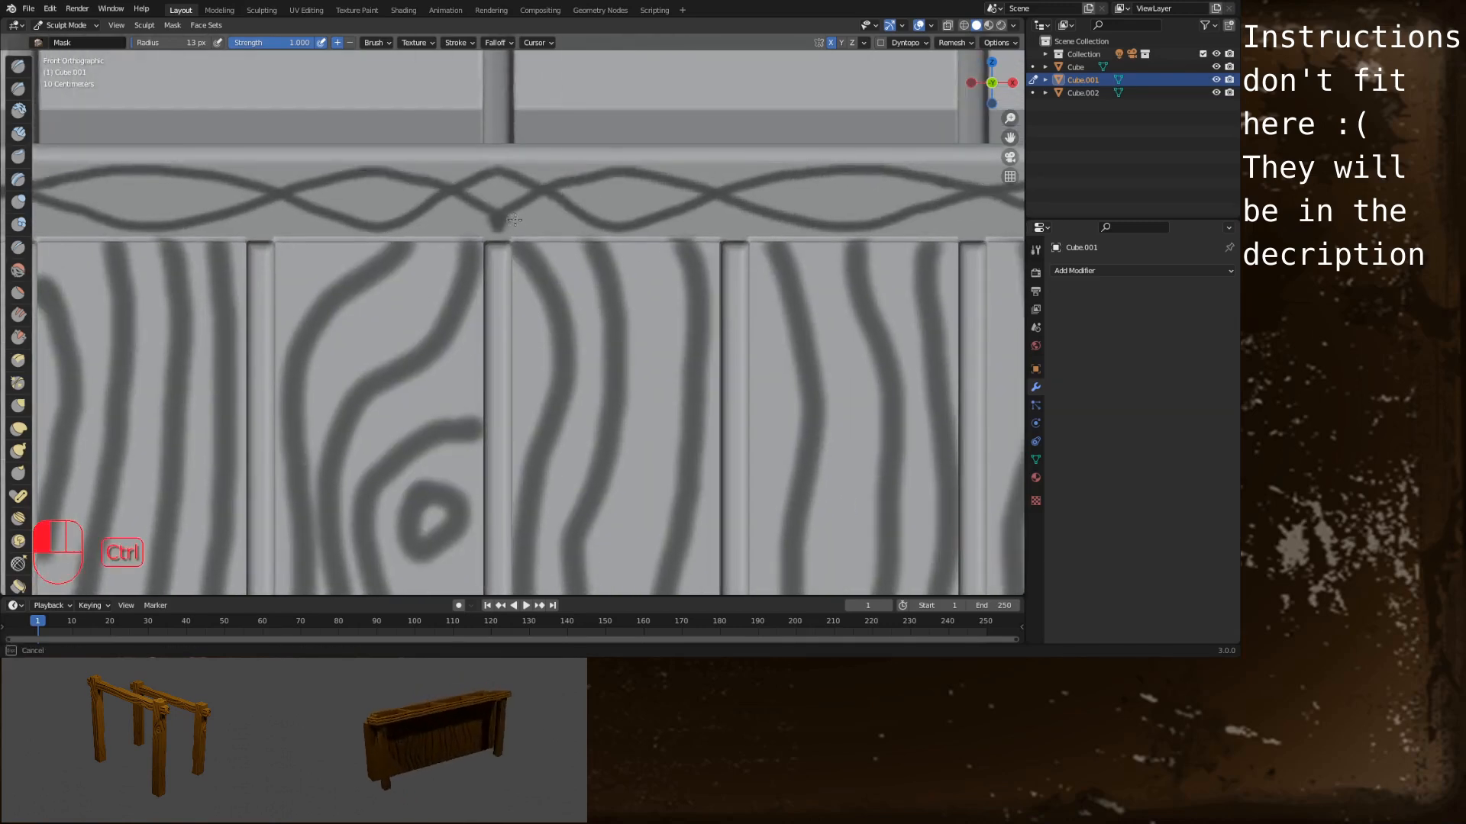
pyautogui.press('KP_Decimal')
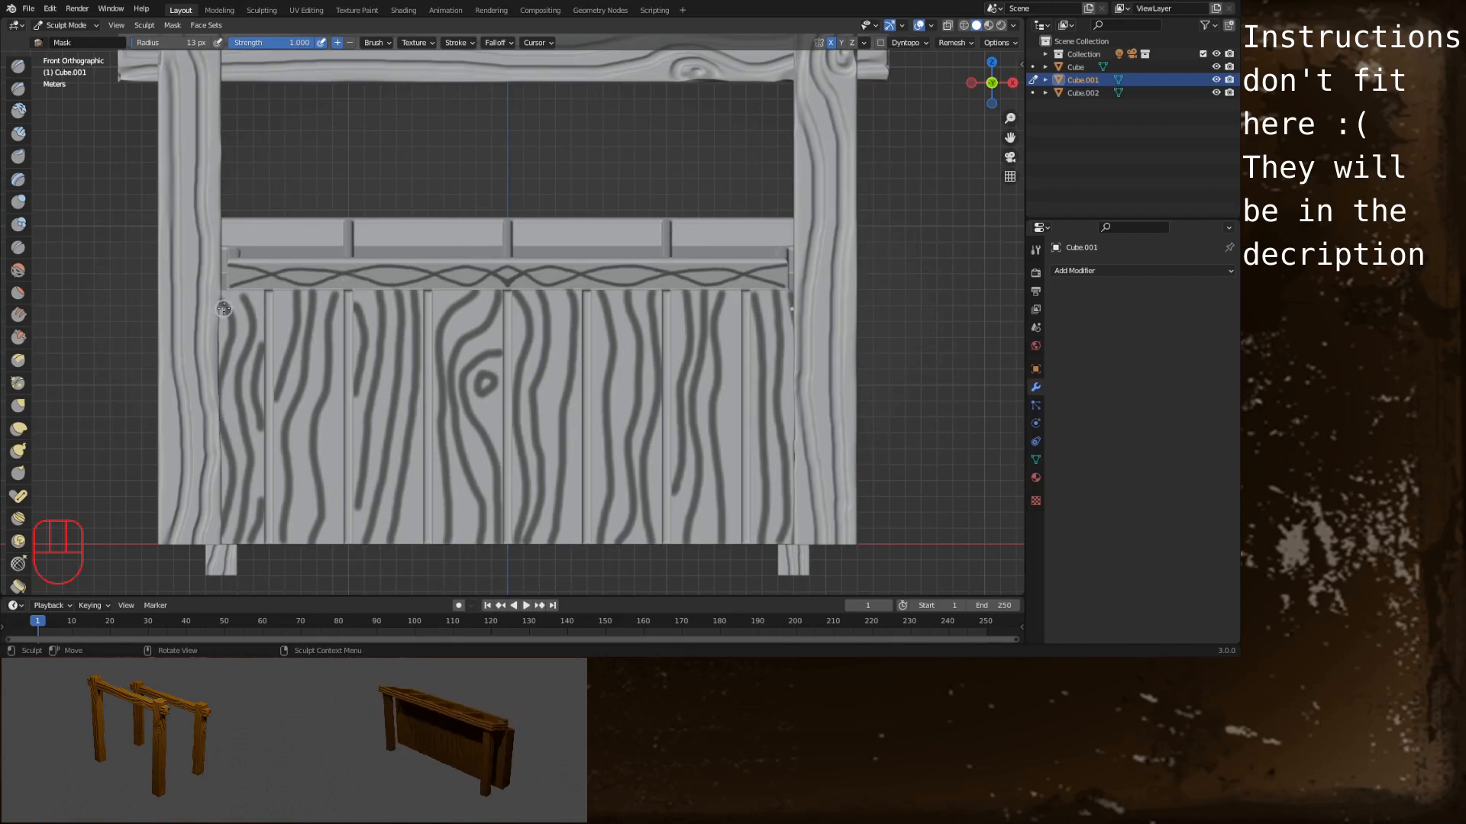
# Touch up the mask at the end of the front rail's wavy line and at the lower end of the third plank's grain line
pyautogui.keyDown('alt'); pyautogui.keyDown('shift'); pyautogui.moveTo(217, 310); pyautogui.dragTo(495, 314, button='middle'); pyautogui.keyUp('shift'); pyautogui.keyUp('alt')
pyautogui.scroll(8, 495, 314)
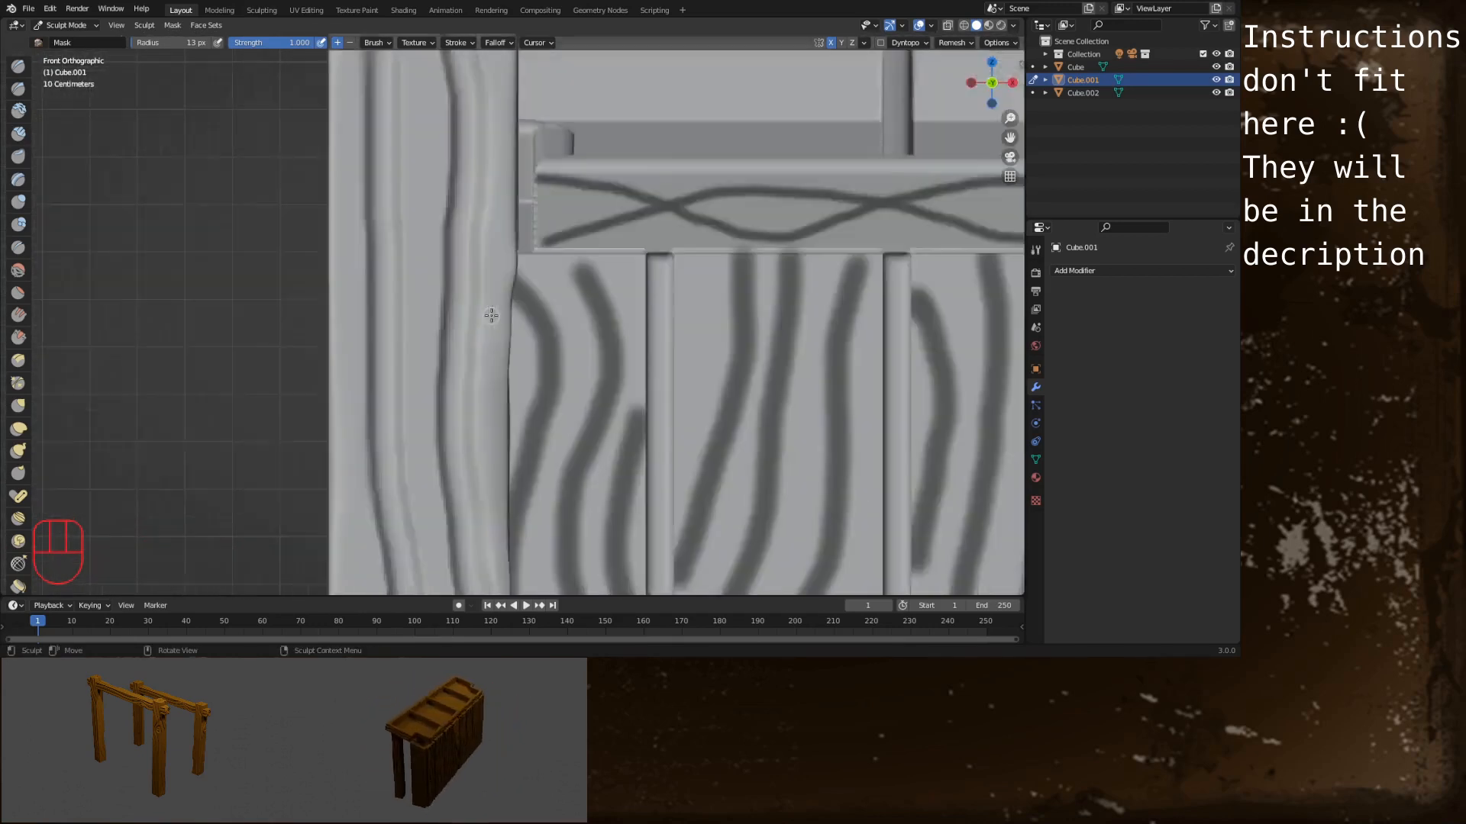
pyautogui.moveTo(570, 229)
pyautogui.mouseDown()
pyautogui.moveTo(565, 207)
pyautogui.moveTo(541, 218)
pyautogui.mouseUp()
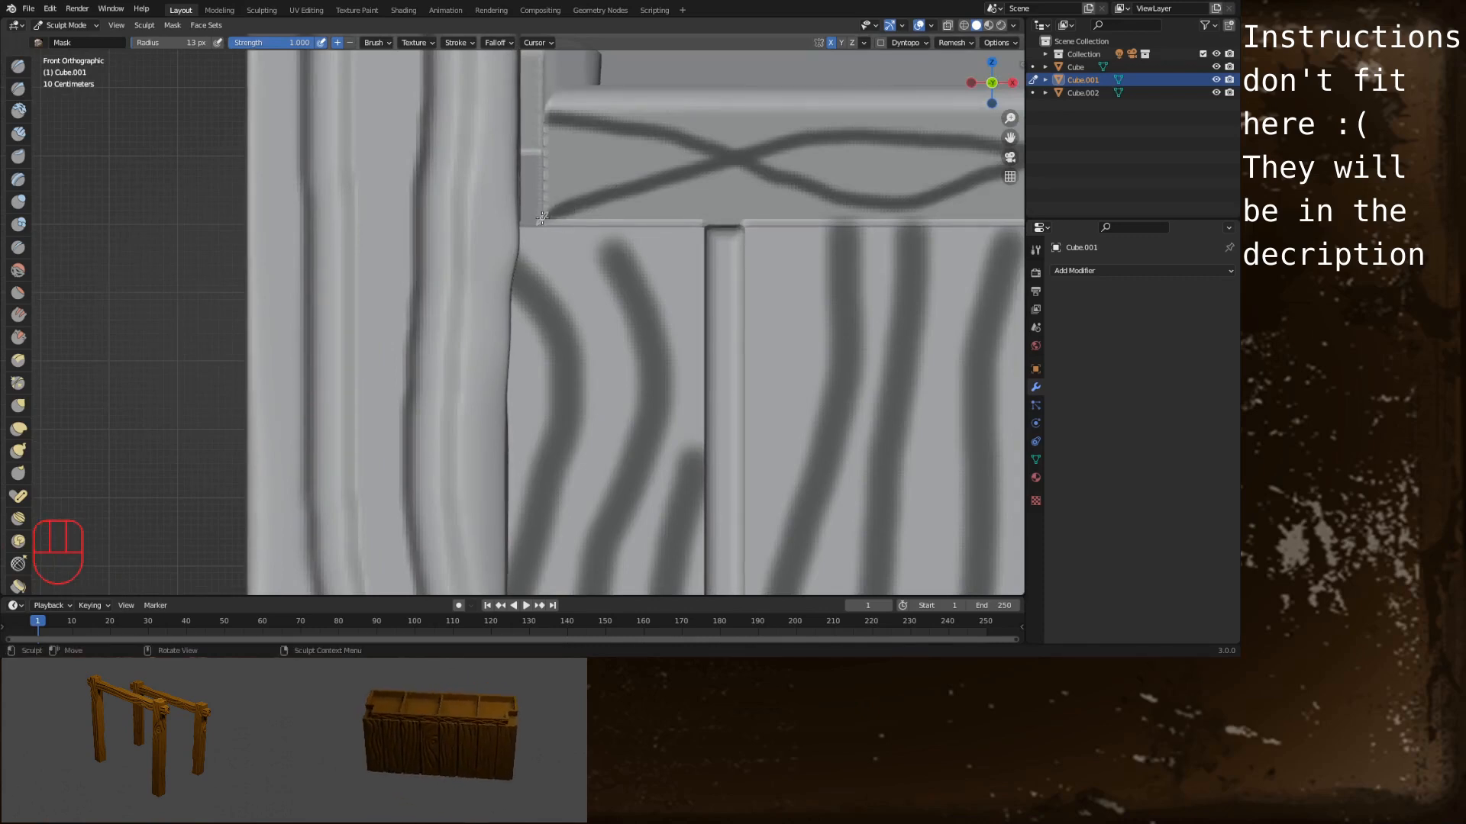
pyautogui.scroll(-5, 565, 179)
pyautogui.keyDown('alt'); pyautogui.keyDown('shift'); pyautogui.moveTo(643, 339); pyautogui.dragTo(461, 161, button='middle'); pyautogui.keyUp('shift'); pyautogui.keyUp('alt')
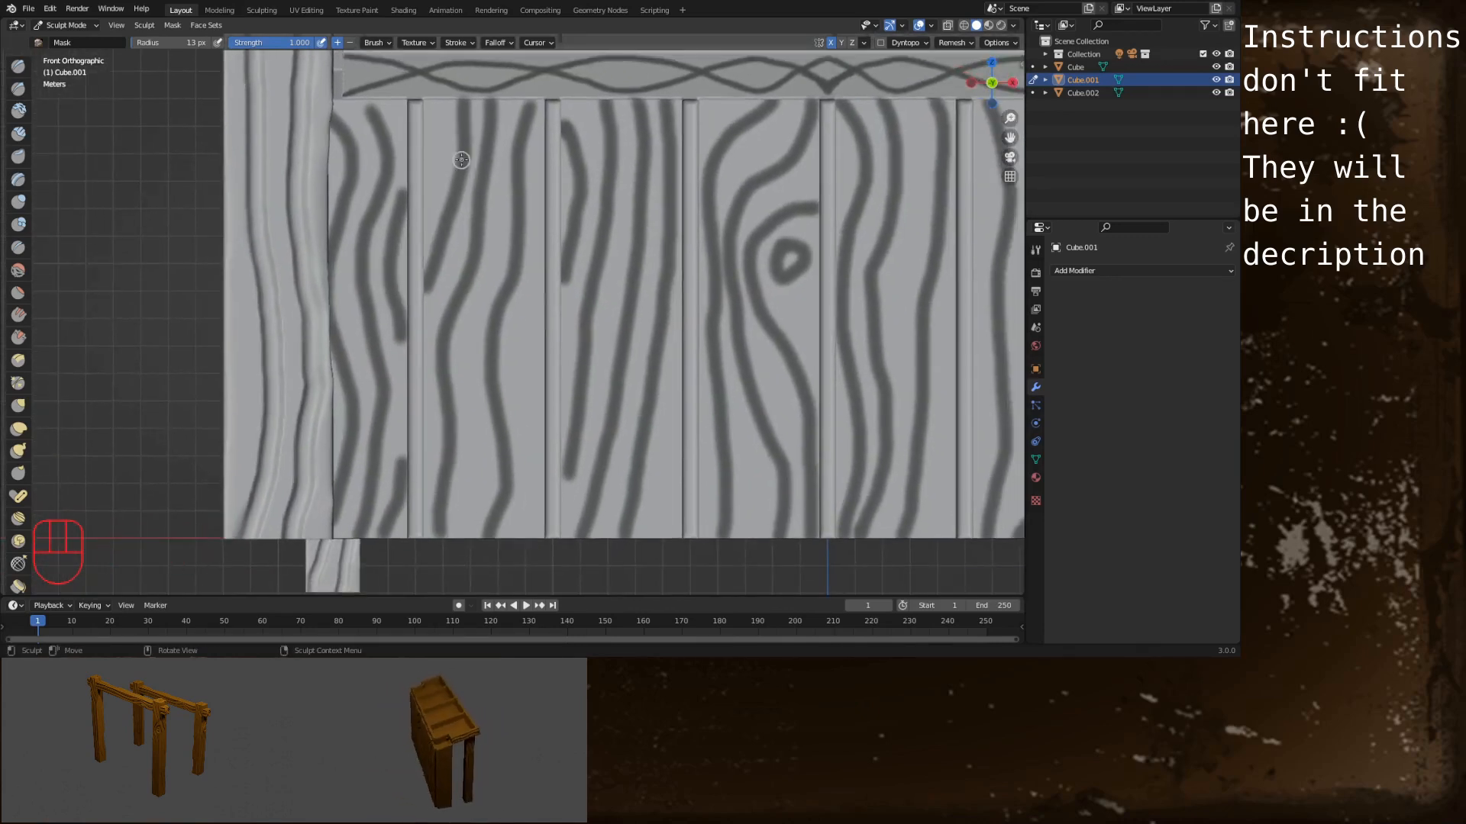
pyautogui.moveTo(577, 214)
pyautogui.keyDown('alt'); pyautogui.mouseDown(button='middle')
pyautogui.moveTo(520, 220)
pyautogui.moveTo(569, 214)
pyautogui.moveTo(511, 180)
pyautogui.moveTo(535, 310)
pyautogui.mouseUp(button='middle'); pyautogui.keyUp('alt')
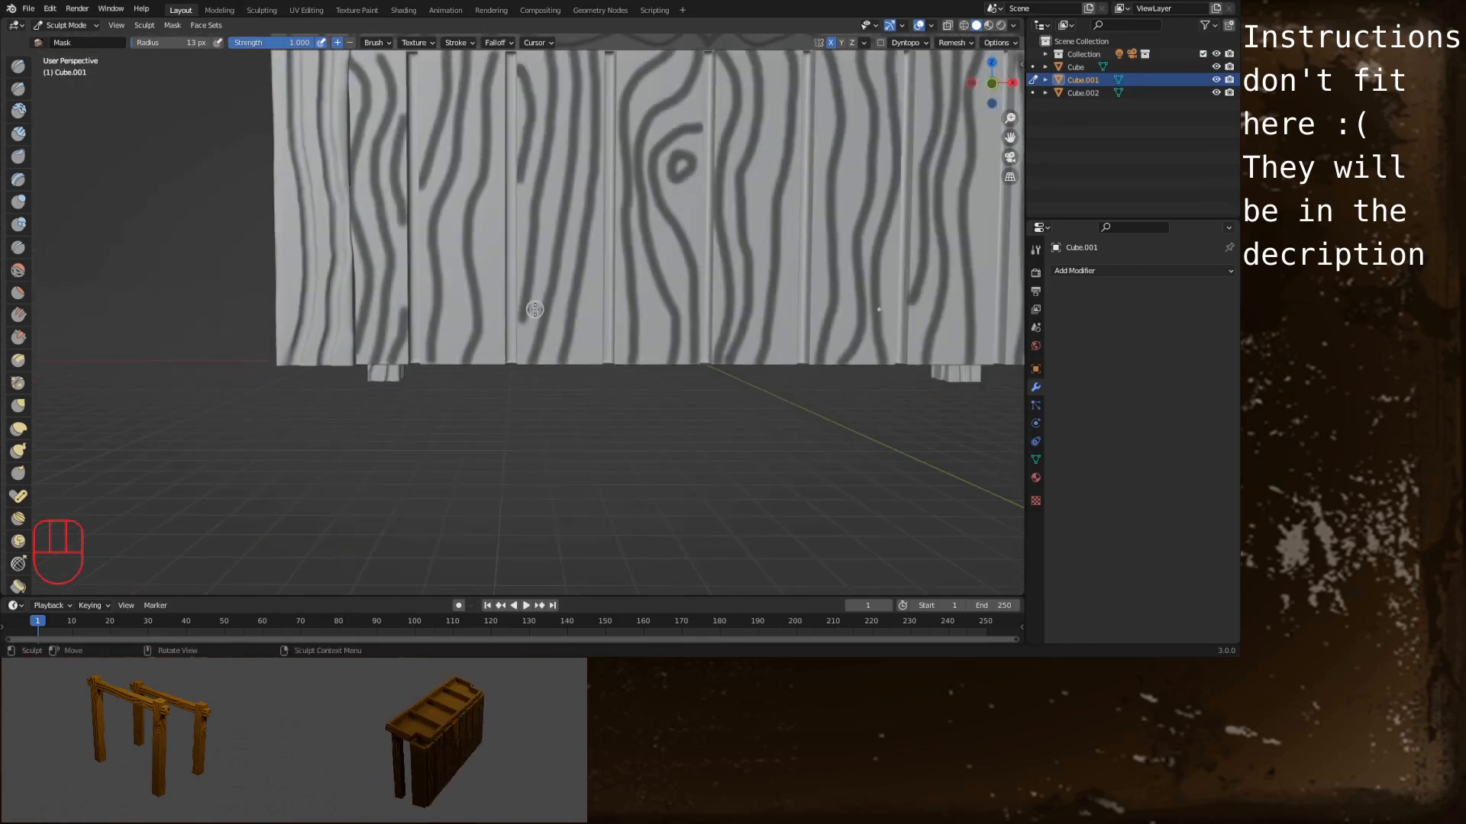
pyautogui.scroll(2, 525, 314)
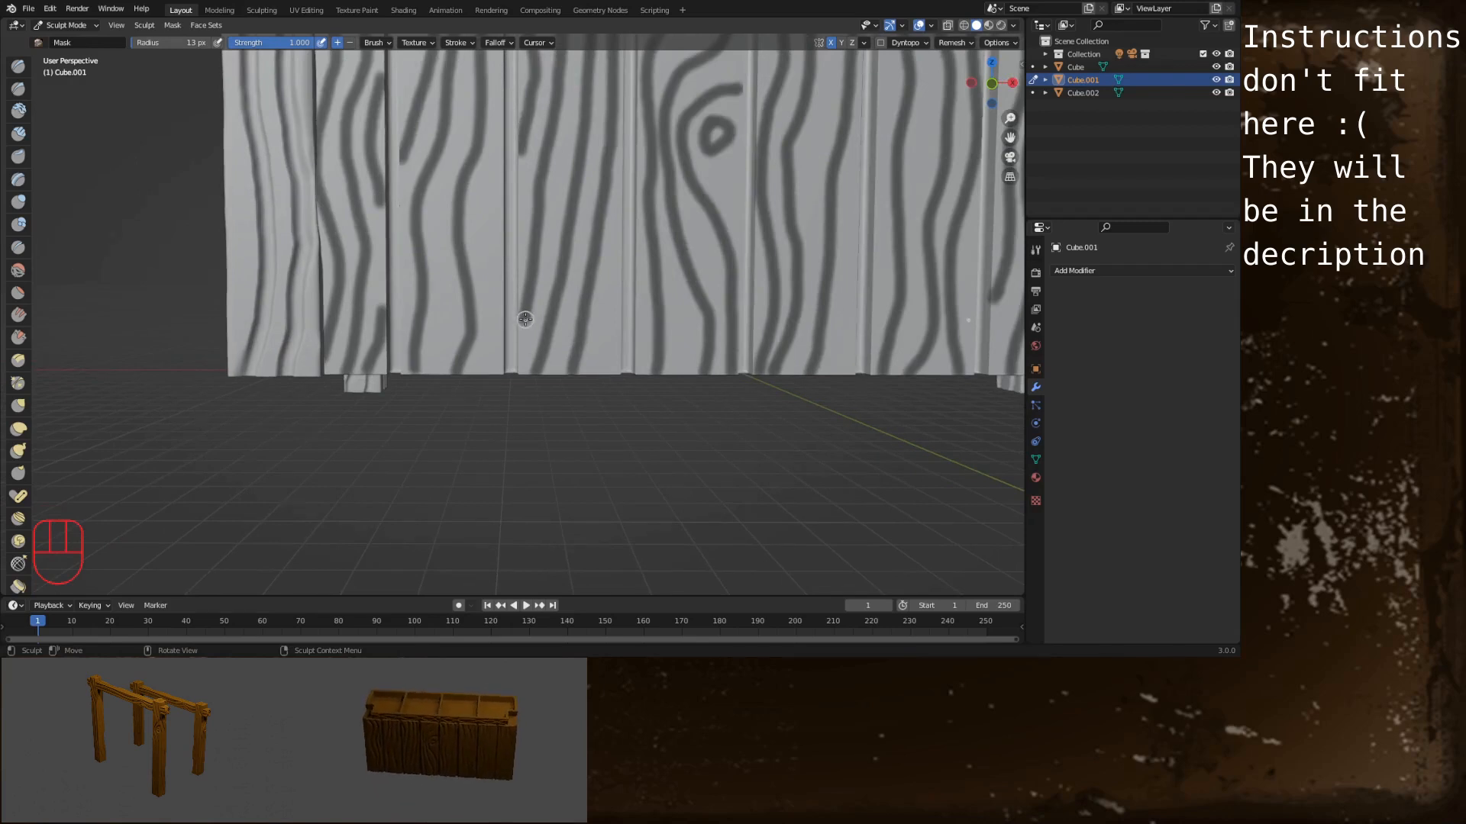
pyautogui.moveTo(525, 319); pyautogui.dragTo(522, 322)
pyautogui.keyDown('shift'); pyautogui.moveTo(657, 290); pyautogui.dragTo(374, 281, button='middle'); pyautogui.keyUp('shift')
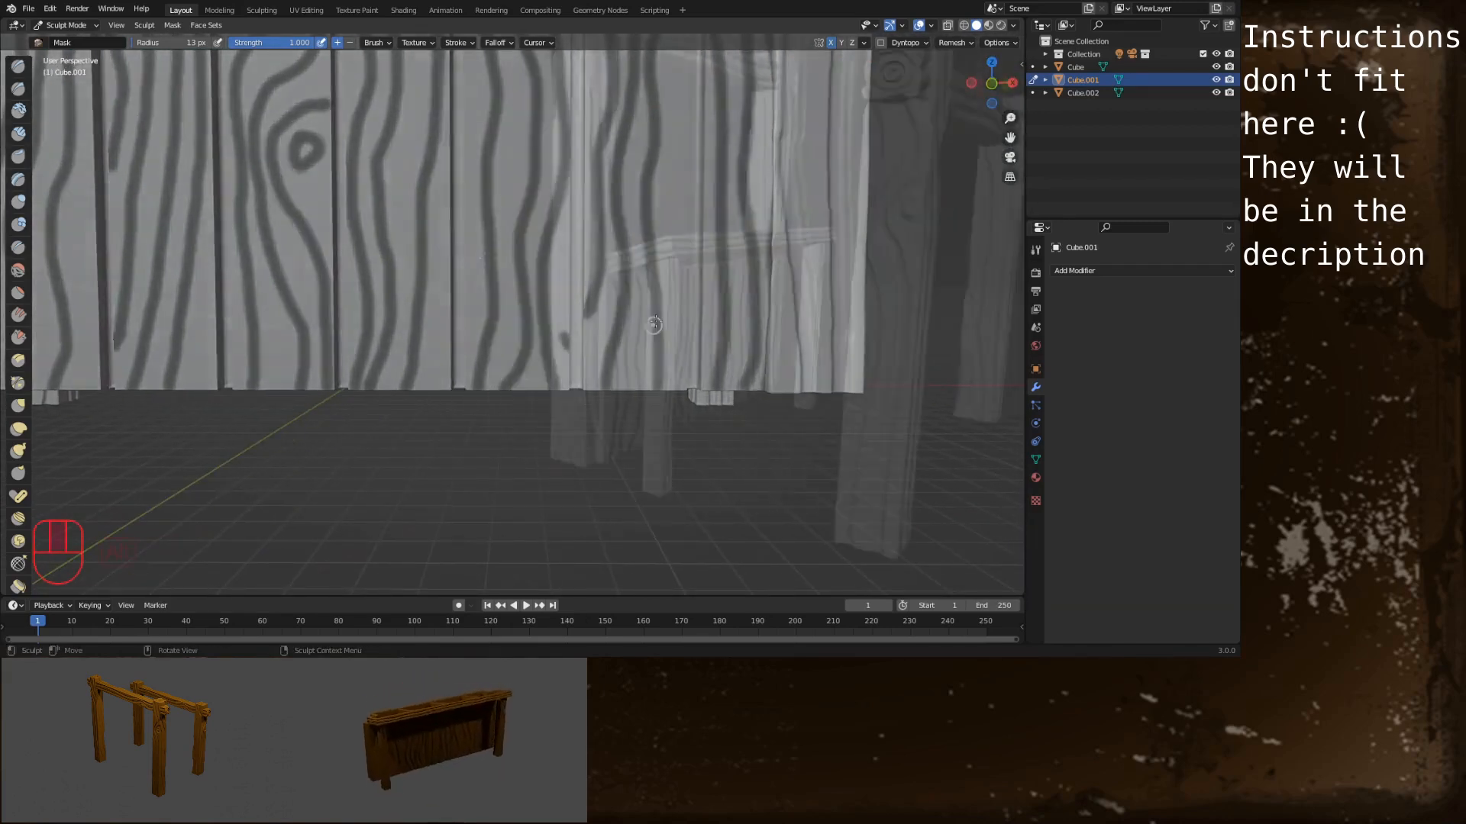
# Invert the mask and apply a Mesh Filter of type Inflate at strength 1.000 to the unmasked plank grain and rail lines
pyautogui.scroll(-4, 550, 279)
pyautogui.moveTo(550, 279); pyautogui.dragTo(527, 300, button='middle')
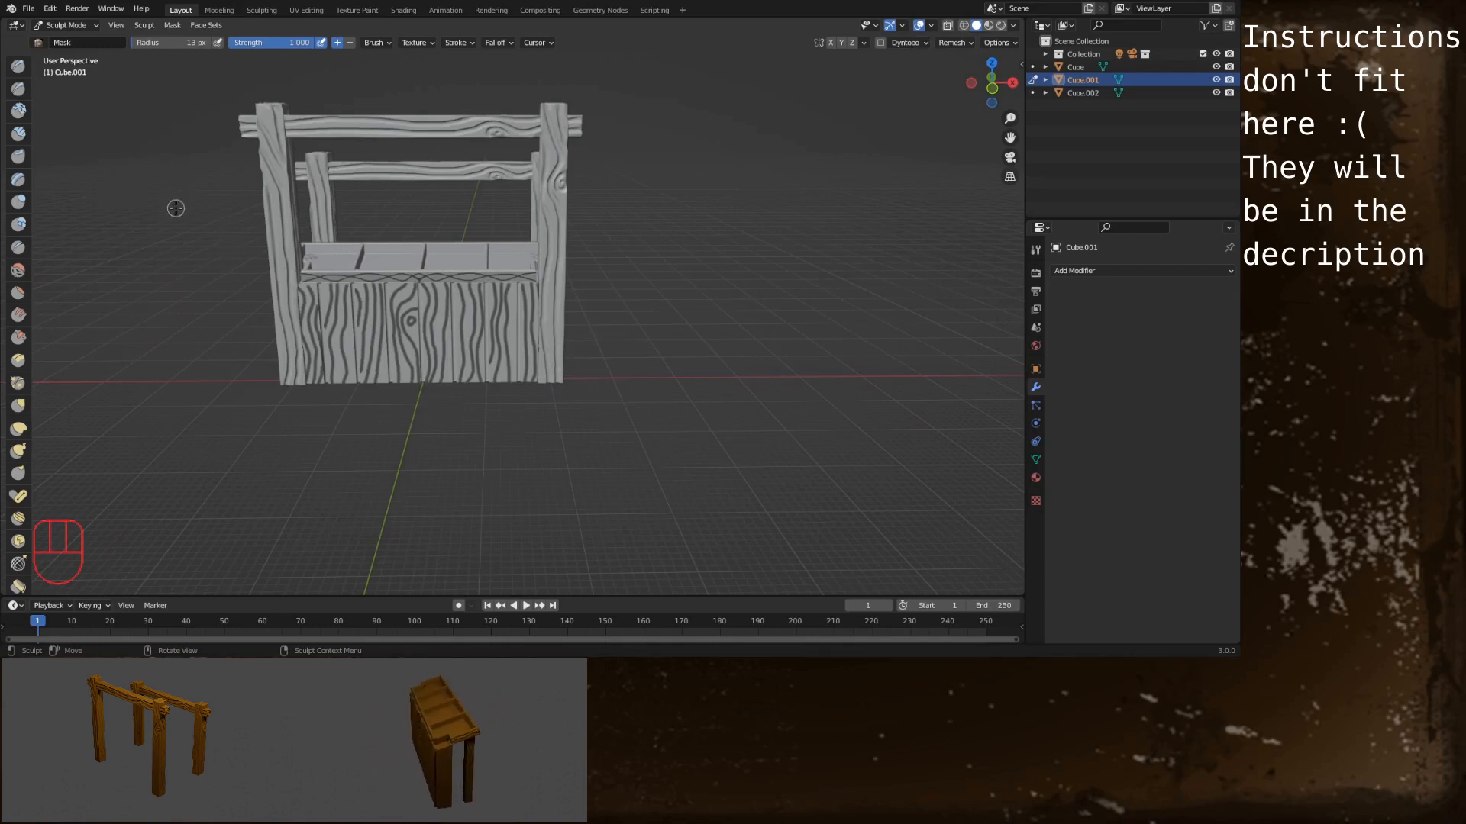
pyautogui.hotkey('ctrl', 'i')
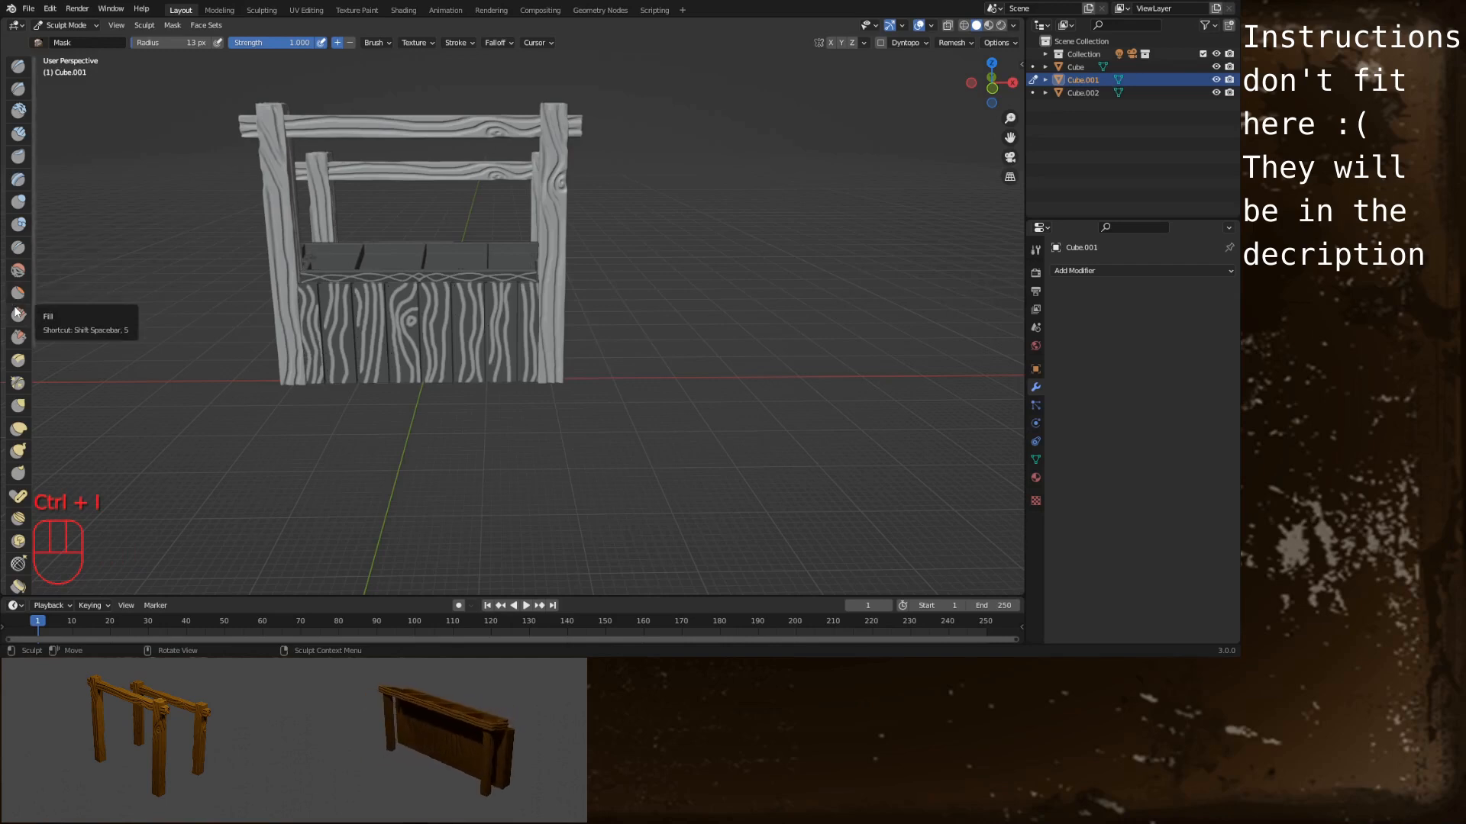
pyautogui.scroll(-10, 18, 397)
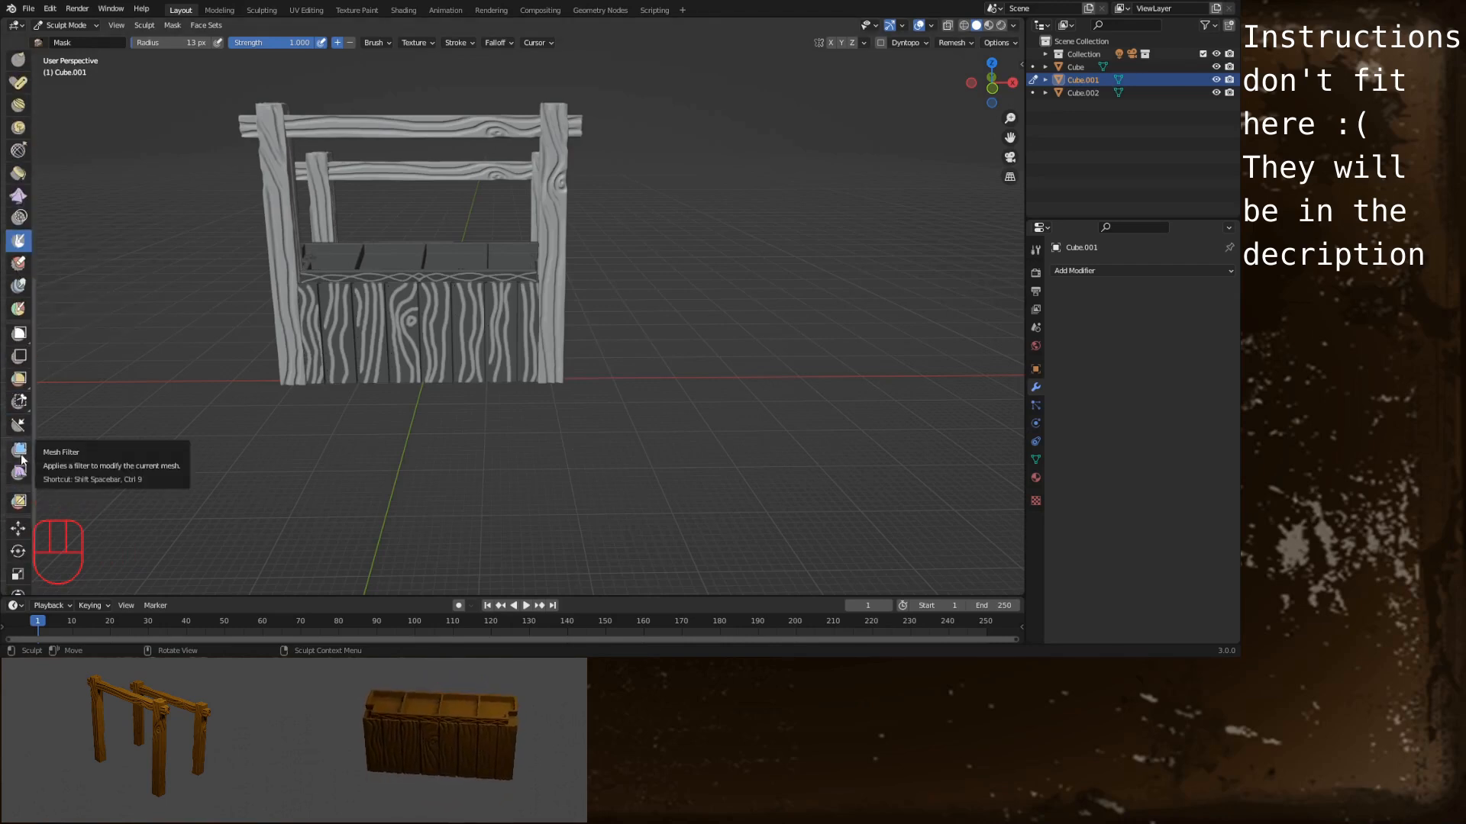
pyautogui.click(21, 456)
pyautogui.keyDown('alt'); pyautogui.keyDown('shift'); pyautogui.moveTo(217, 300); pyautogui.dragTo(221, 264, button='middle'); pyautogui.keyUp('shift'); pyautogui.keyUp('alt')
pyautogui.moveTo(260, 264)
pyautogui.keyDown('alt'); pyautogui.mouseDown(button='middle')
pyautogui.moveTo(239, 257)
pyautogui.moveTo(523, 160)
pyautogui.moveTo(300, 243)
pyautogui.moveTo(324, 233)
pyautogui.mouseUp(button='middle'); pyautogui.keyUp('alt')
pyautogui.keyDown('alt'); pyautogui.keyDown('shift'); pyautogui.moveTo(324, 233); pyautogui.dragTo(406, 165, button='middle'); pyautogui.keyUp('shift'); pyautogui.keyUp('alt')
pyautogui.scroll(3, 412, 161)
pyautogui.keyDown('alt'); pyautogui.keyDown('shift'); pyautogui.moveTo(407, 165); pyautogui.dragTo(430, 230, button='middle'); pyautogui.keyUp('shift'); pyautogui.keyUp('alt')
pyautogui.keyDown('alt'); pyautogui.moveTo(430, 230); pyautogui.dragTo(417, 209, button='middle'); pyautogui.keyUp('alt')
pyautogui.moveTo(384, 130); pyautogui.dragTo(229, 147)
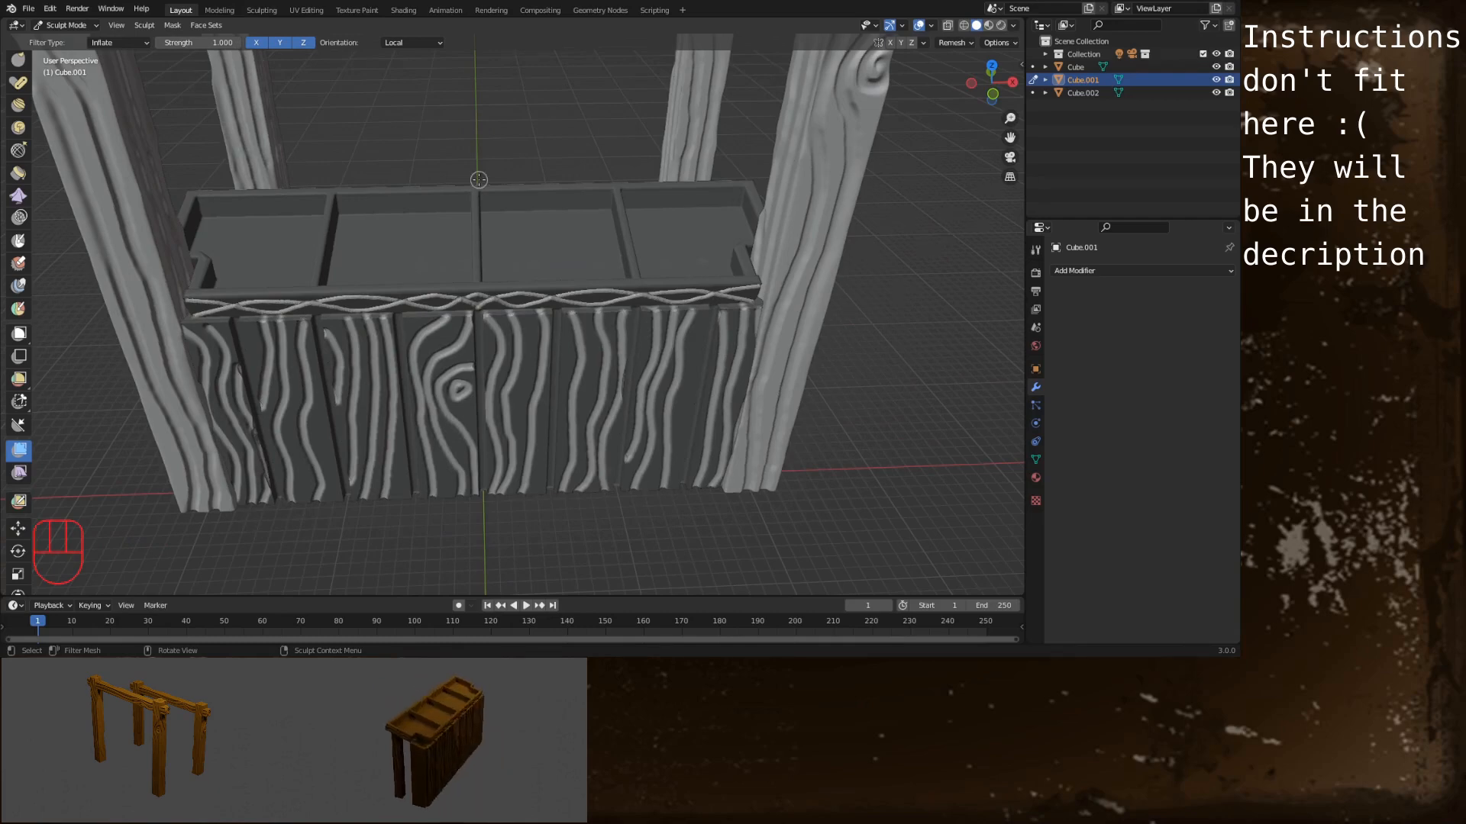
# Clear the mask from the plank box
pyautogui.keyDown('alt'); pyautogui.moveTo(383, 148); pyautogui.dragTo(455, 205, button='middle'); pyautogui.keyUp('alt')
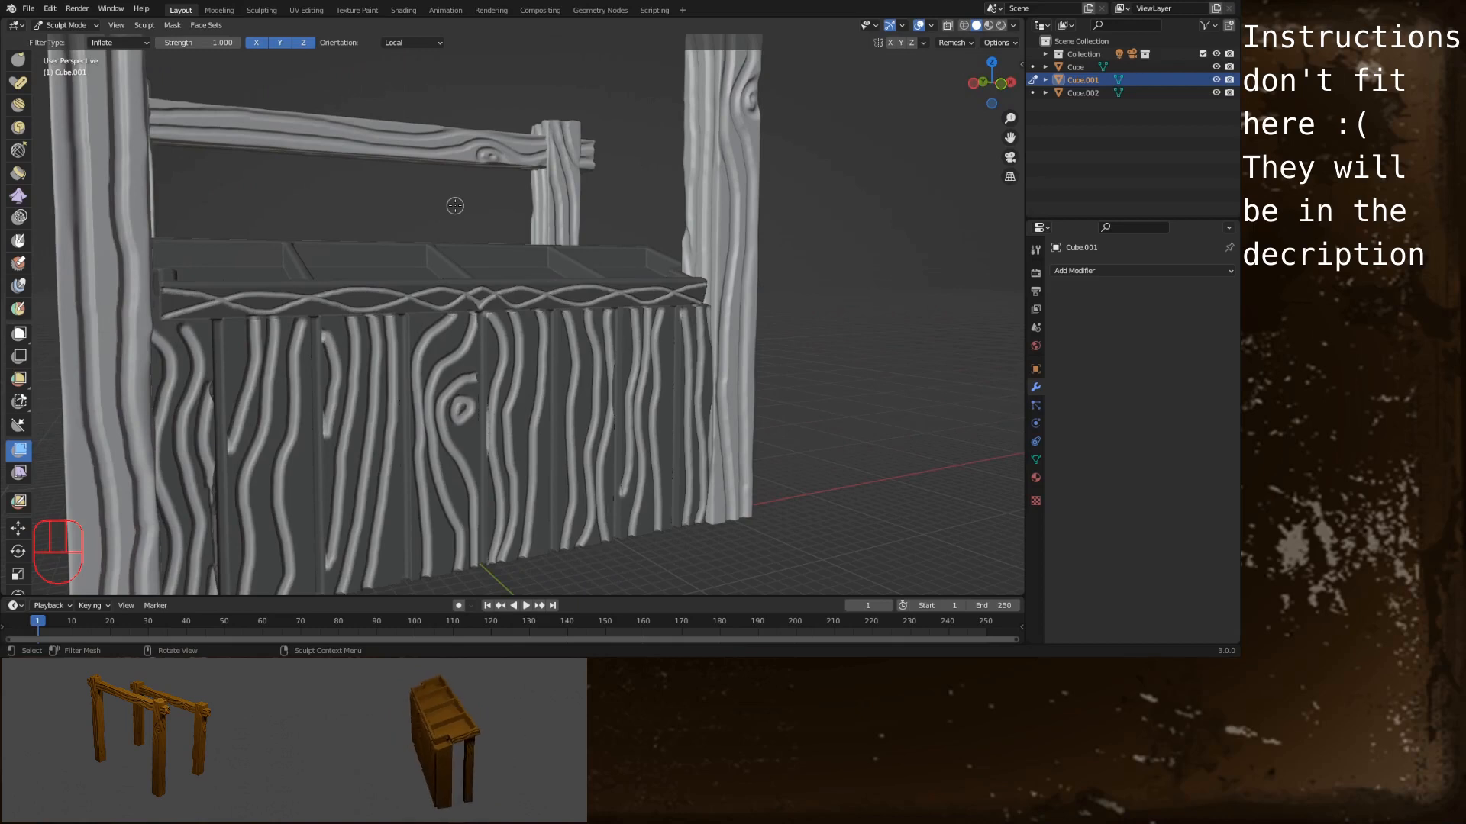
pyautogui.press('F3')
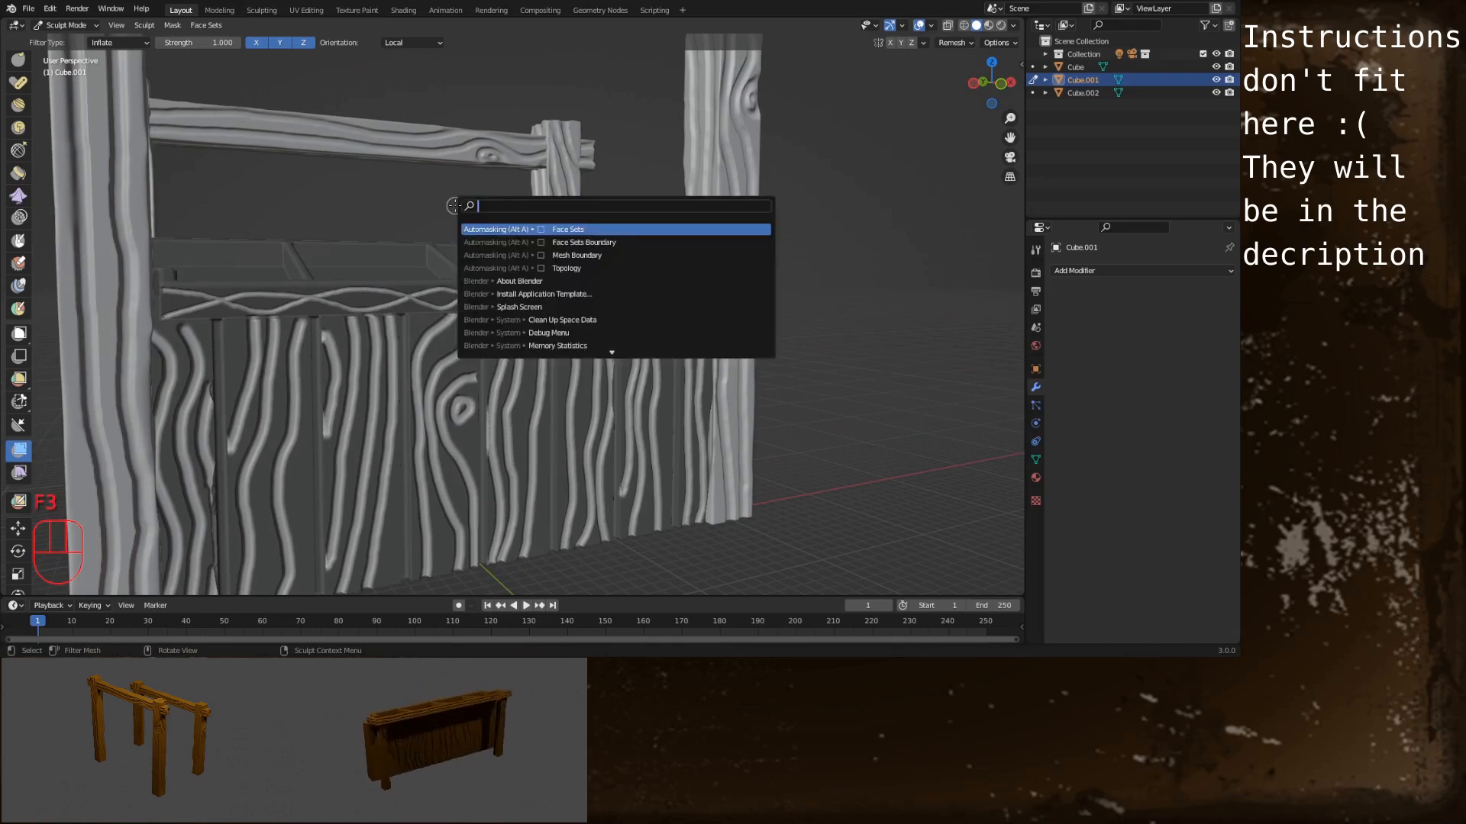
pyautogui.write('clea')
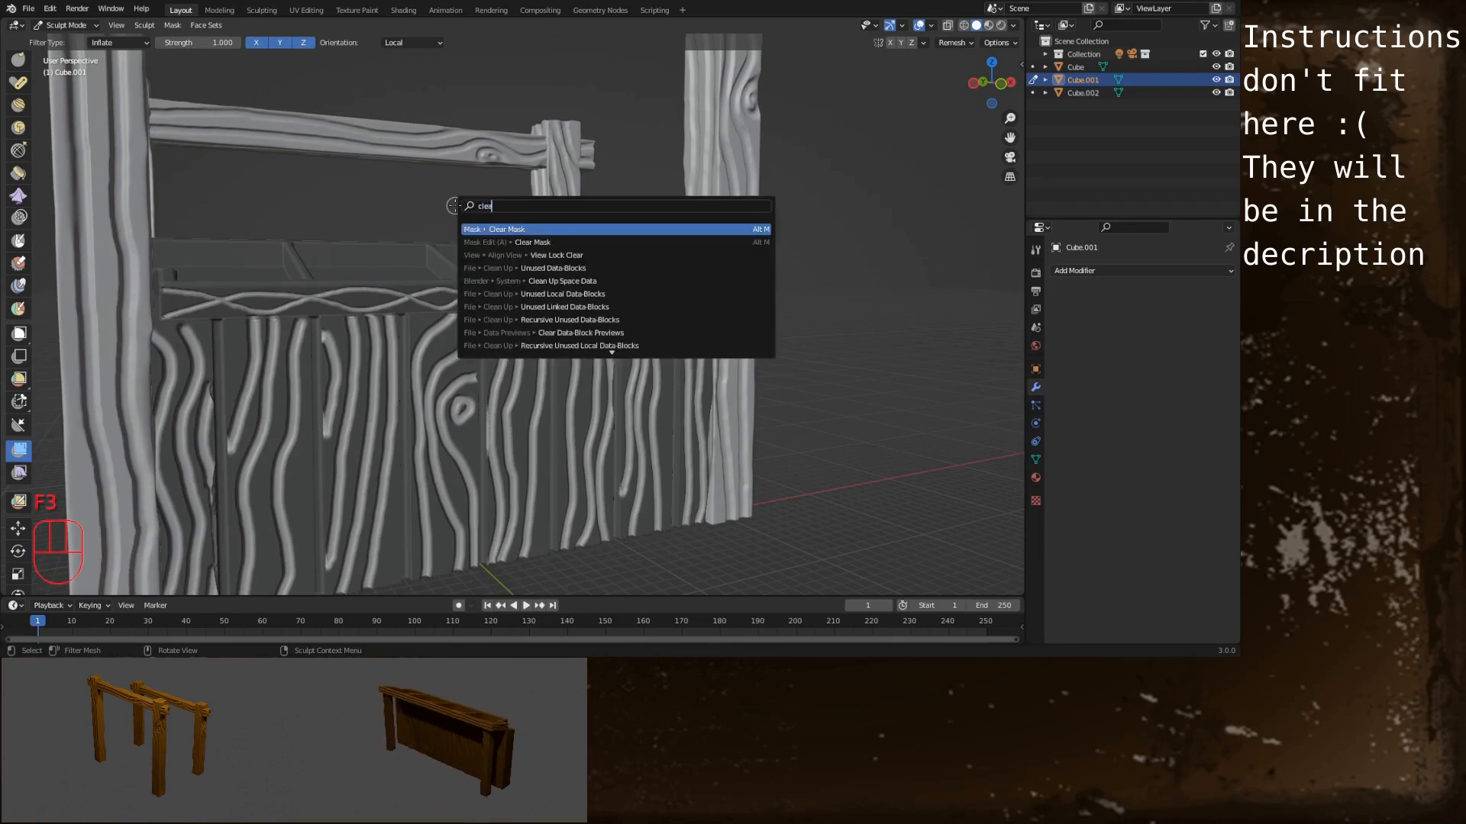
pyautogui.press('Return')
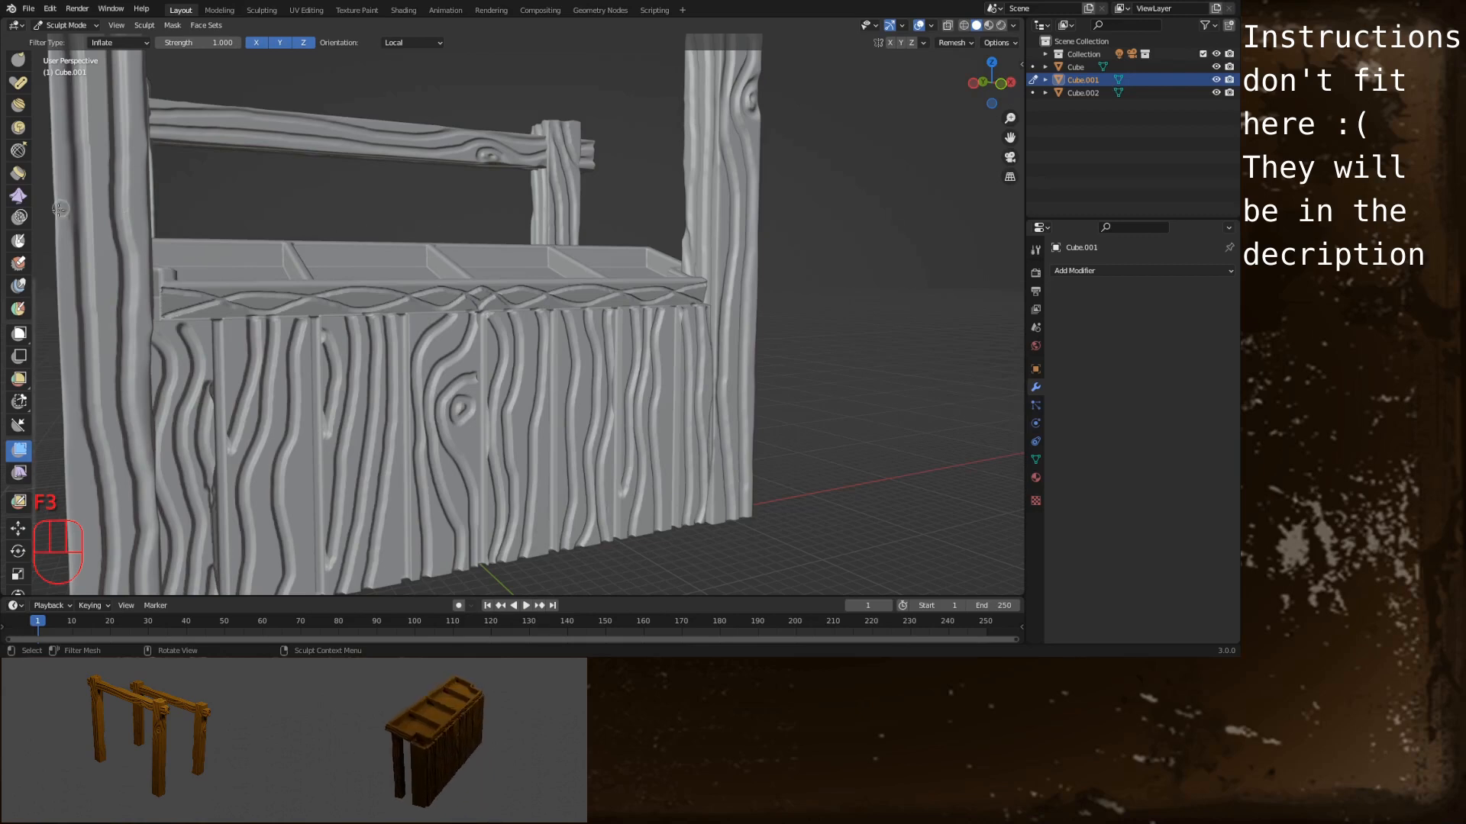
# Select the Inflate/Deflate brush and smooth the rough grain lines on the front planks
pyautogui.scroll(10, 20, 233)
pyautogui.click(16, 202)
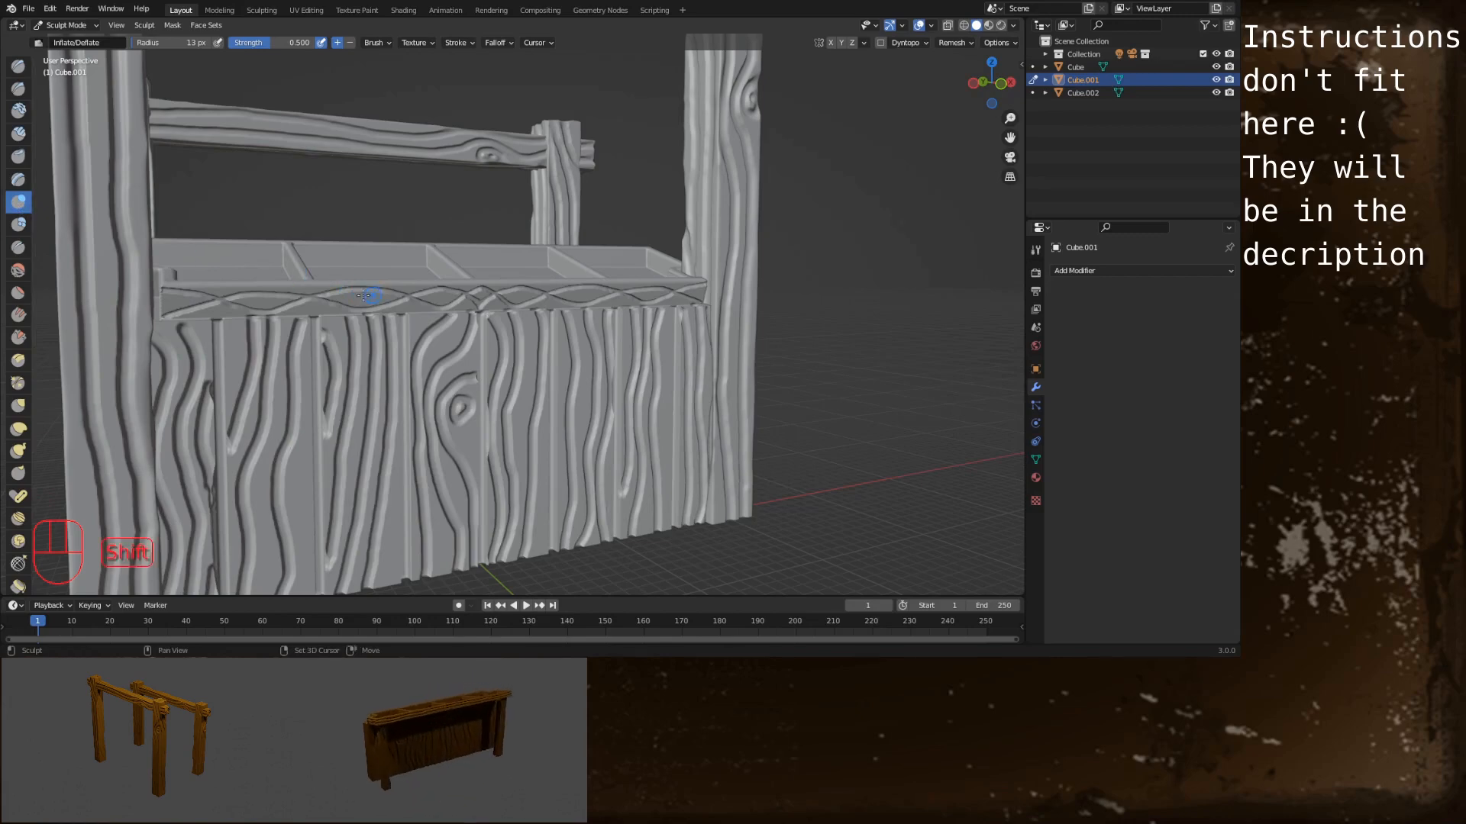
pyautogui.keyDown('alt'); pyautogui.keyDown('shift'); pyautogui.moveTo(341, 232); pyautogui.dragTo(393, 210, button='middle'); pyautogui.keyUp('shift'); pyautogui.keyUp('alt')
pyautogui.keyDown('ctrl'); pyautogui.keyDown('alt'); pyautogui.moveTo(427, 344); pyautogui.dragTo(432, 233, button='middle'); pyautogui.keyUp('alt'); pyautogui.keyUp('ctrl')
pyautogui.keyDown('alt'); pyautogui.keyDown('shift'); pyautogui.moveTo(374, 381); pyautogui.dragTo(481, 268, button='middle'); pyautogui.keyUp('shift'); pyautogui.keyUp('alt')
pyautogui.keyDown('alt'); pyautogui.keyDown('shift'); pyautogui.moveTo(488, 351); pyautogui.dragTo(428, 276, button='middle'); pyautogui.keyUp('shift'); pyautogui.keyUp('alt')
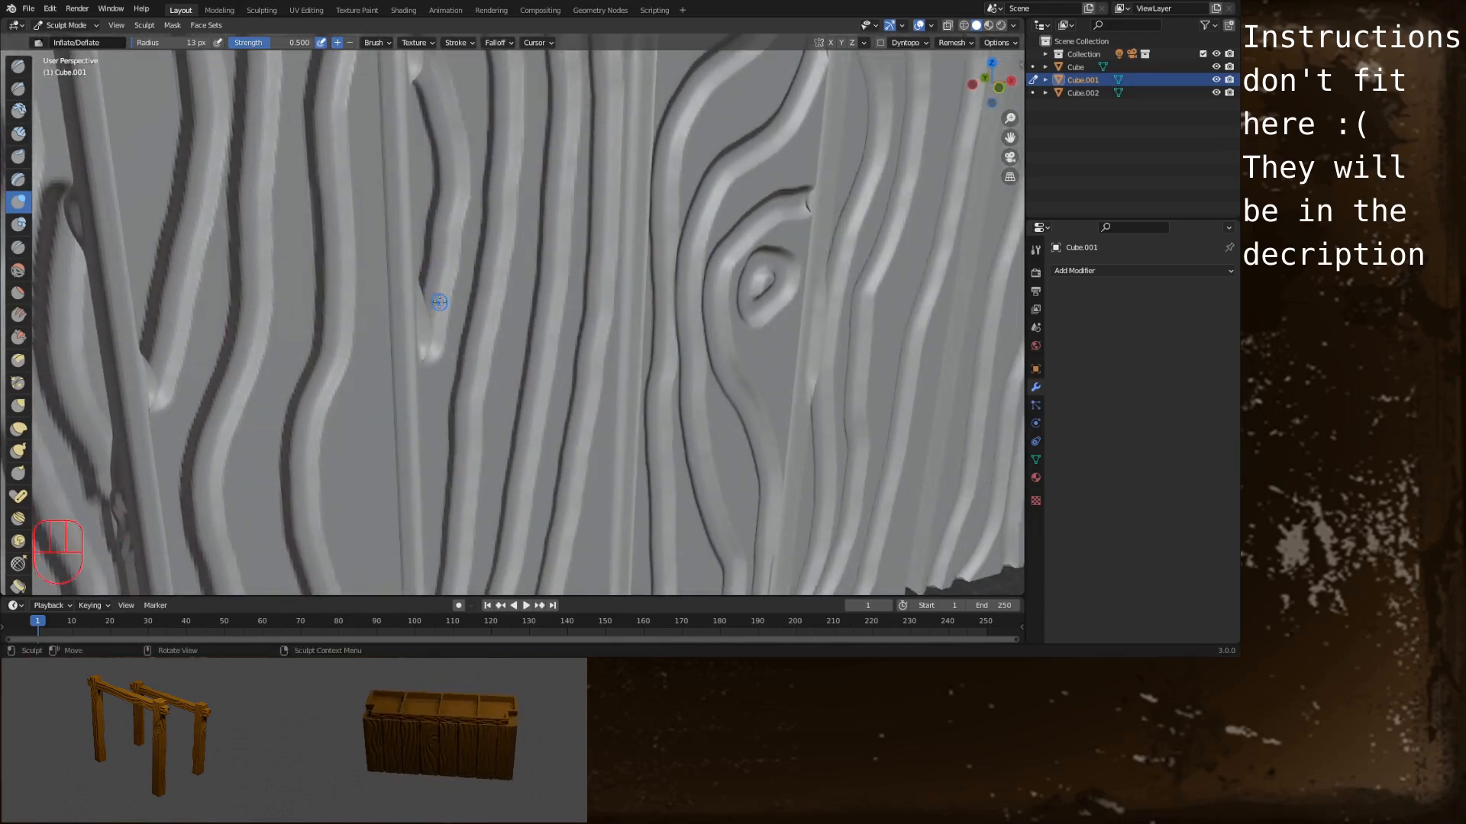
pyautogui.scroll(-1, 429, 286)
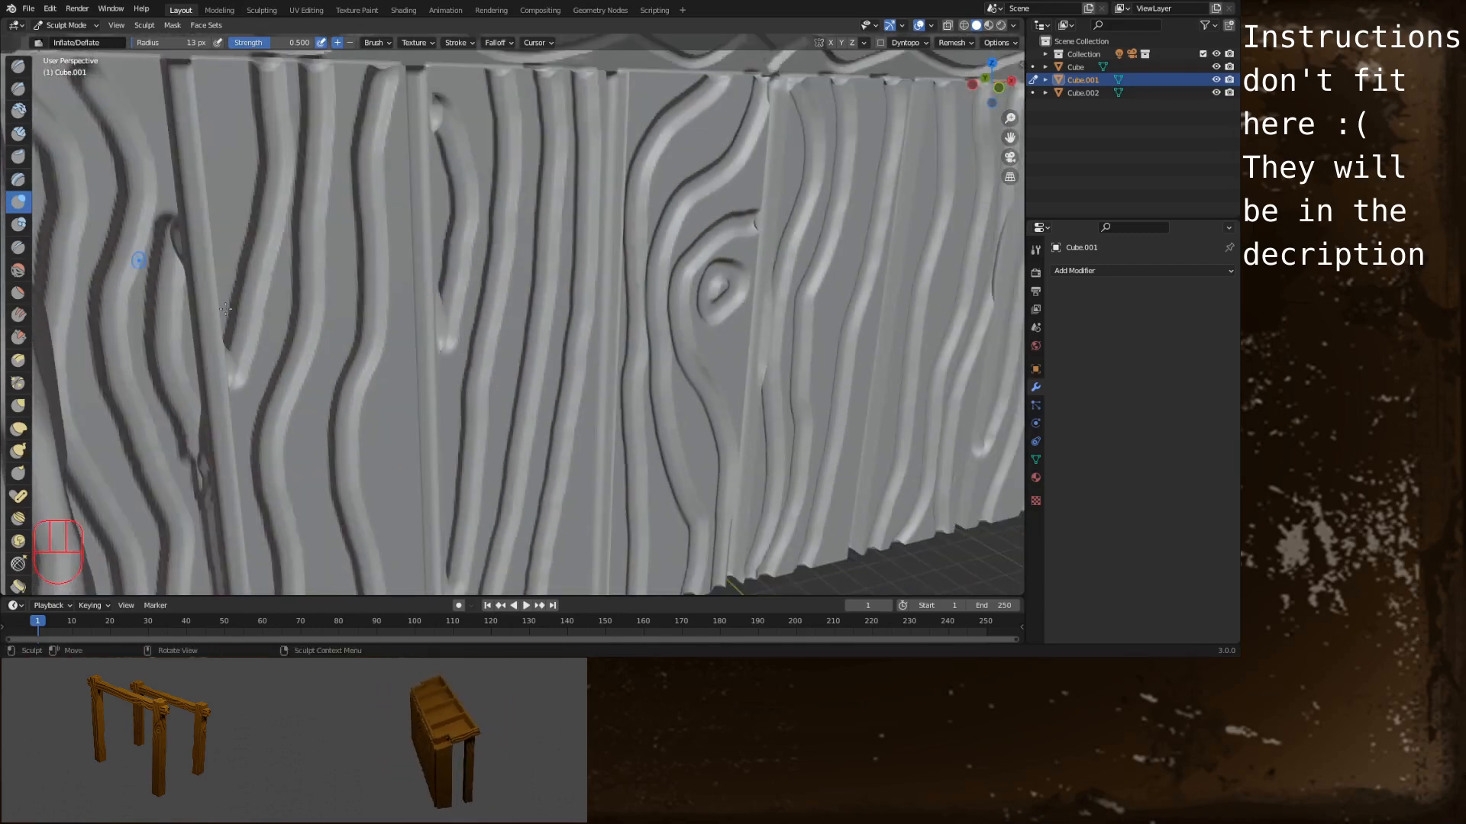
pyautogui.moveTo(445, 309)
pyautogui.keyDown('shift'); pyautogui.mouseDown()
pyautogui.moveTo(441, 355)
pyautogui.moveTo(440, 325)
pyautogui.mouseUp(); pyautogui.keyUp('shift')
pyautogui.moveTo(454, 226)
pyautogui.mouseDown(button='middle')
pyautogui.moveTo(491, 252)
pyautogui.moveTo(558, 228)
pyautogui.mouseUp(button='middle')
pyautogui.keyDown('shift'); pyautogui.moveTo(544, 205); pyautogui.dragTo(542, 353); pyautogui.keyUp('shift')
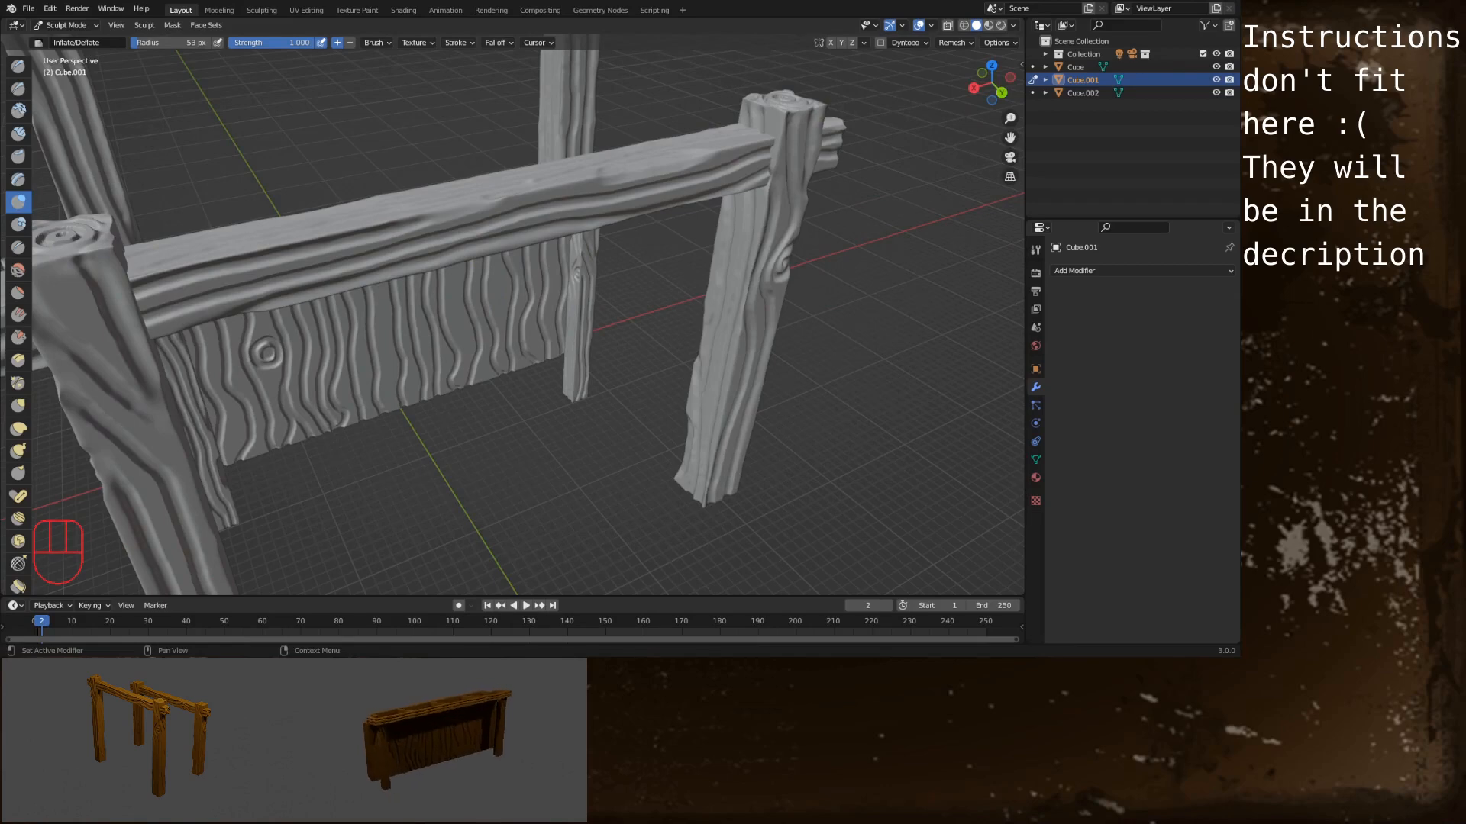
# Return to Object Mode, add a Decimate modifier set to Un-Subdivide with 3 iterations to the plank box, and apply it
pyautogui.click(856, 357)
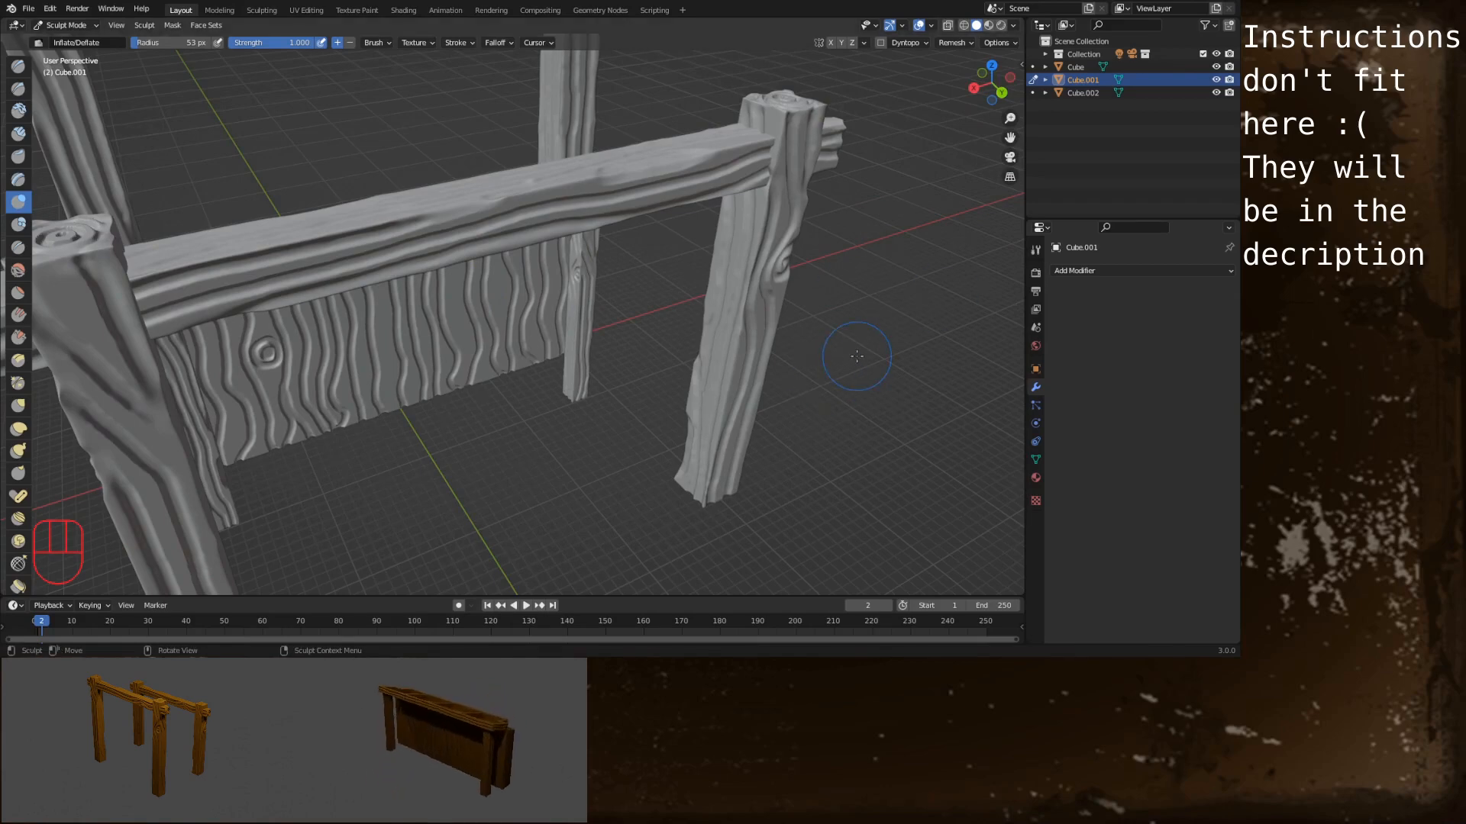
pyautogui.keyDown('alt'); pyautogui.moveTo(382, 344); pyautogui.dragTo(651, 377); pyautogui.keyUp('alt')
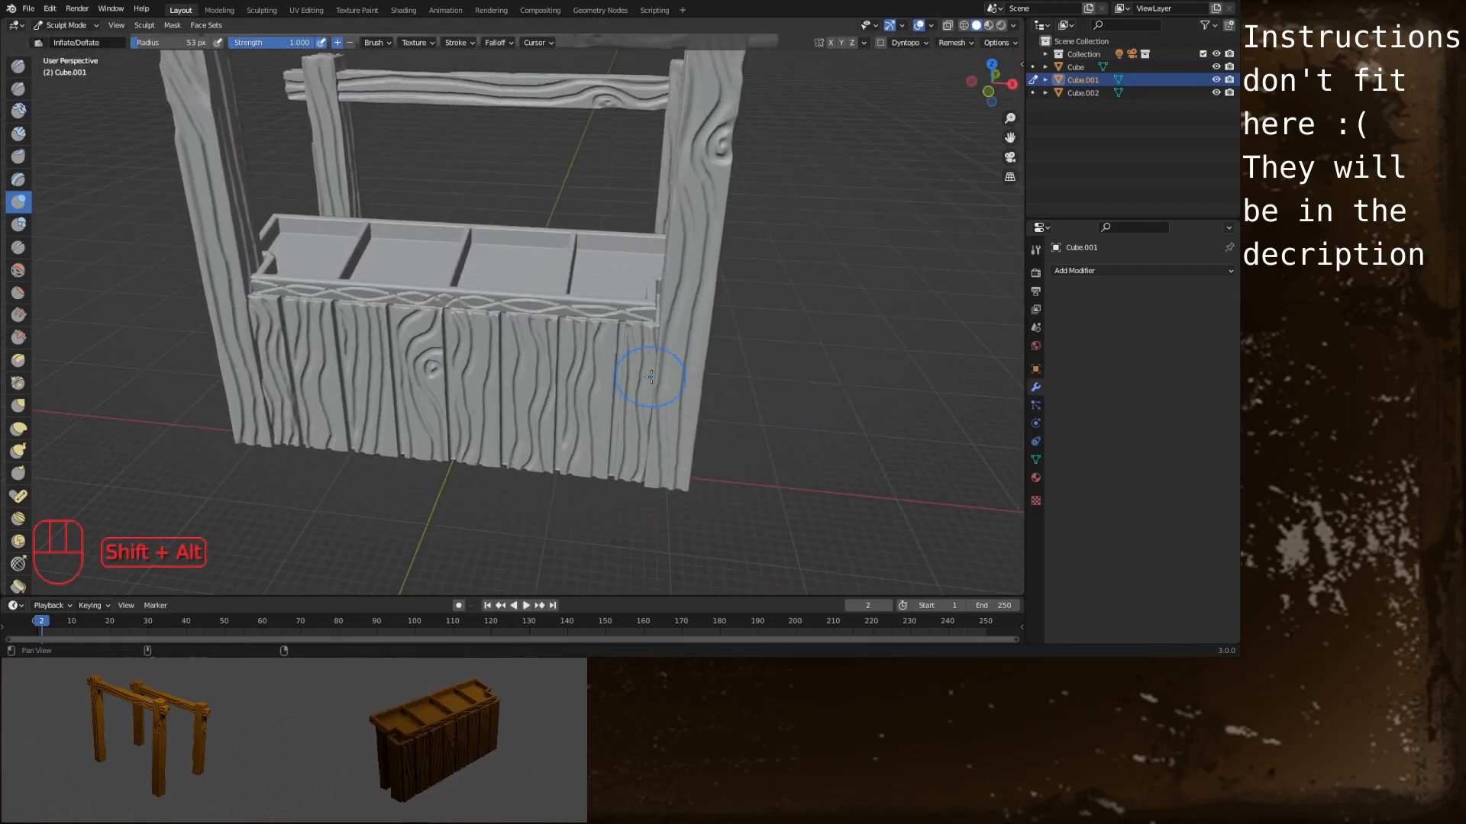
pyautogui.click(81, 26)
pyautogui.click(76, 40)
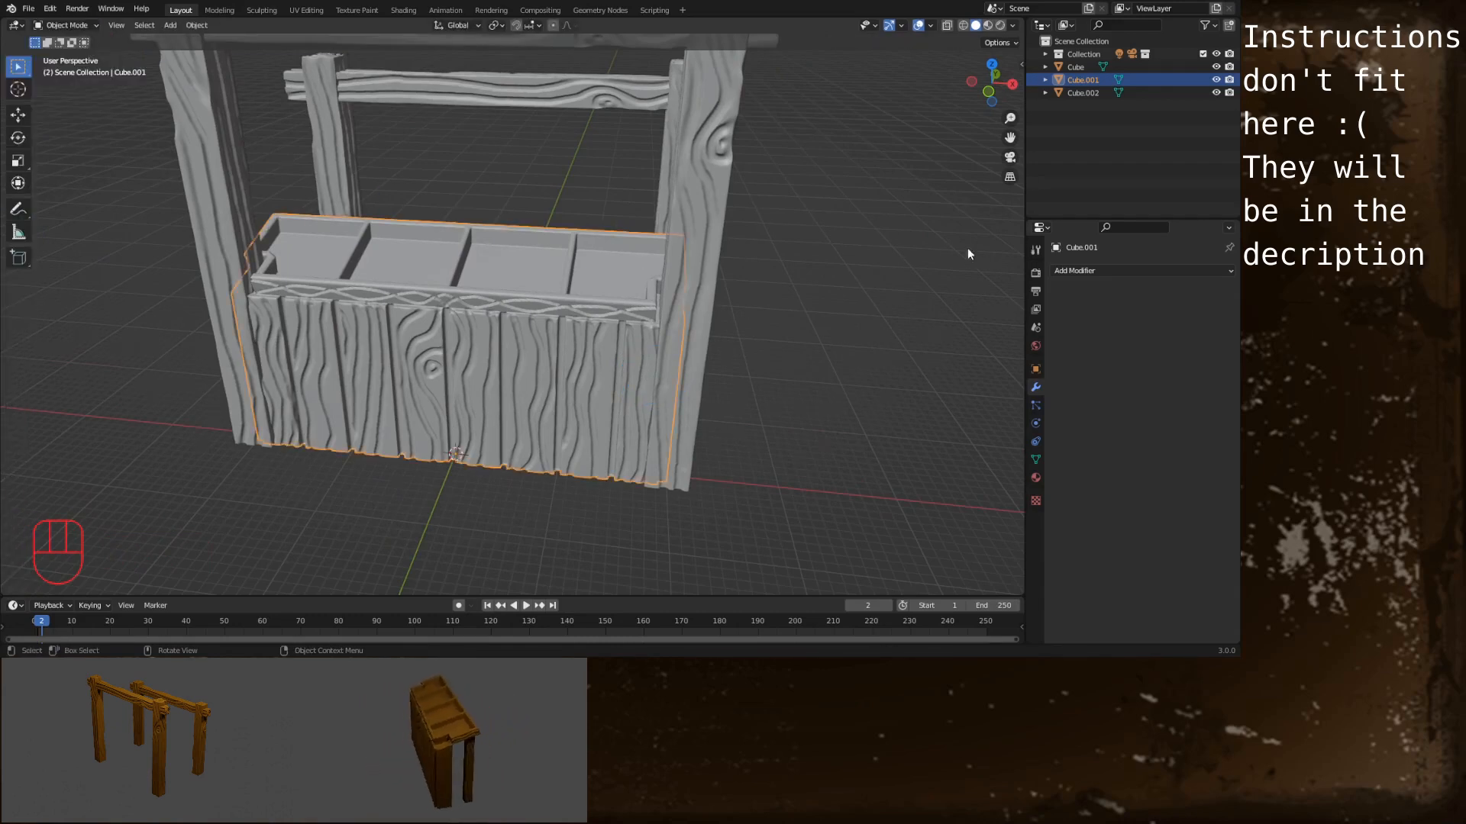
pyautogui.click(1082, 270)
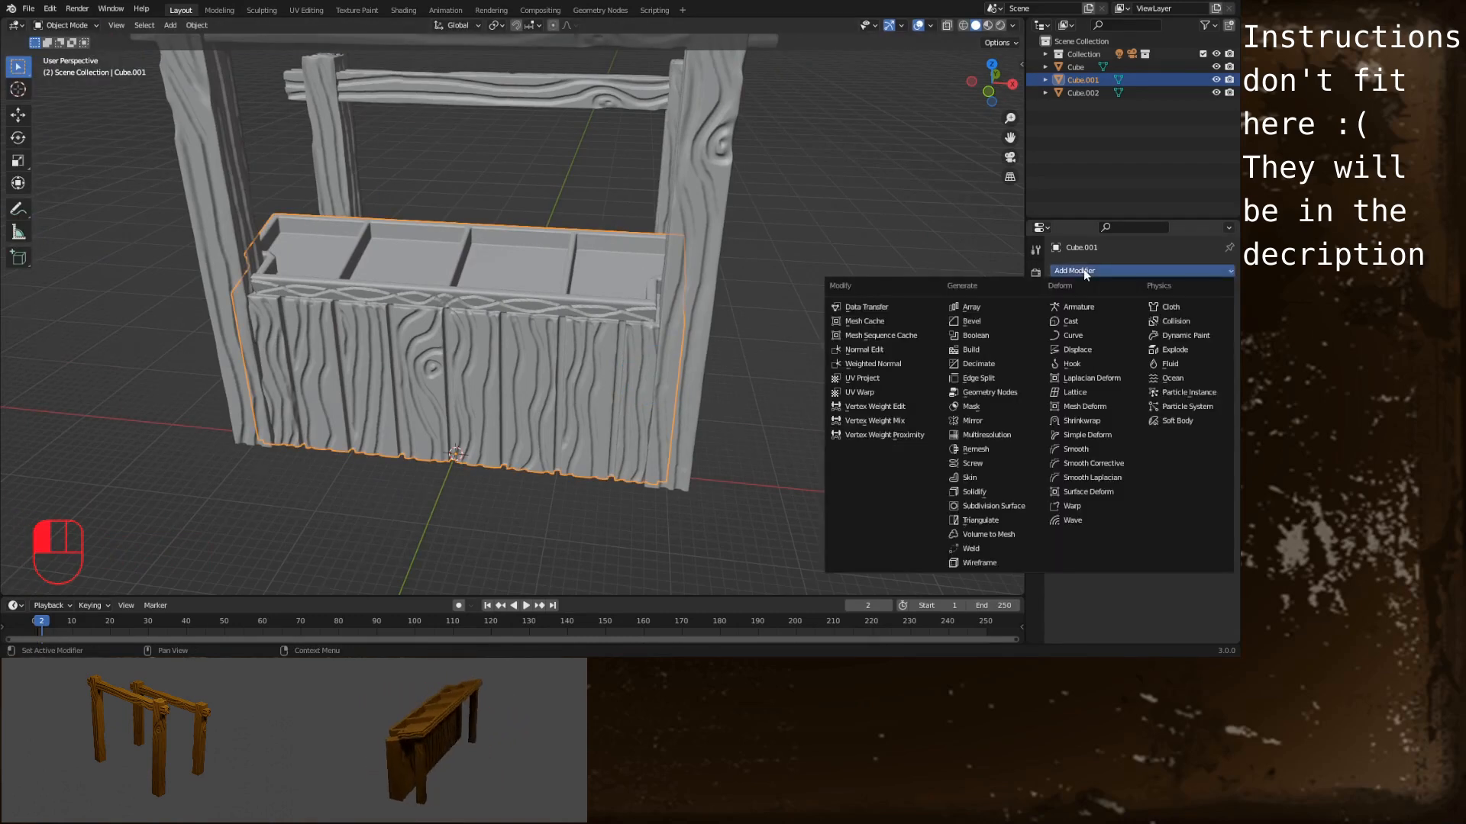
pyautogui.click(991, 363)
pyautogui.click(1142, 340)
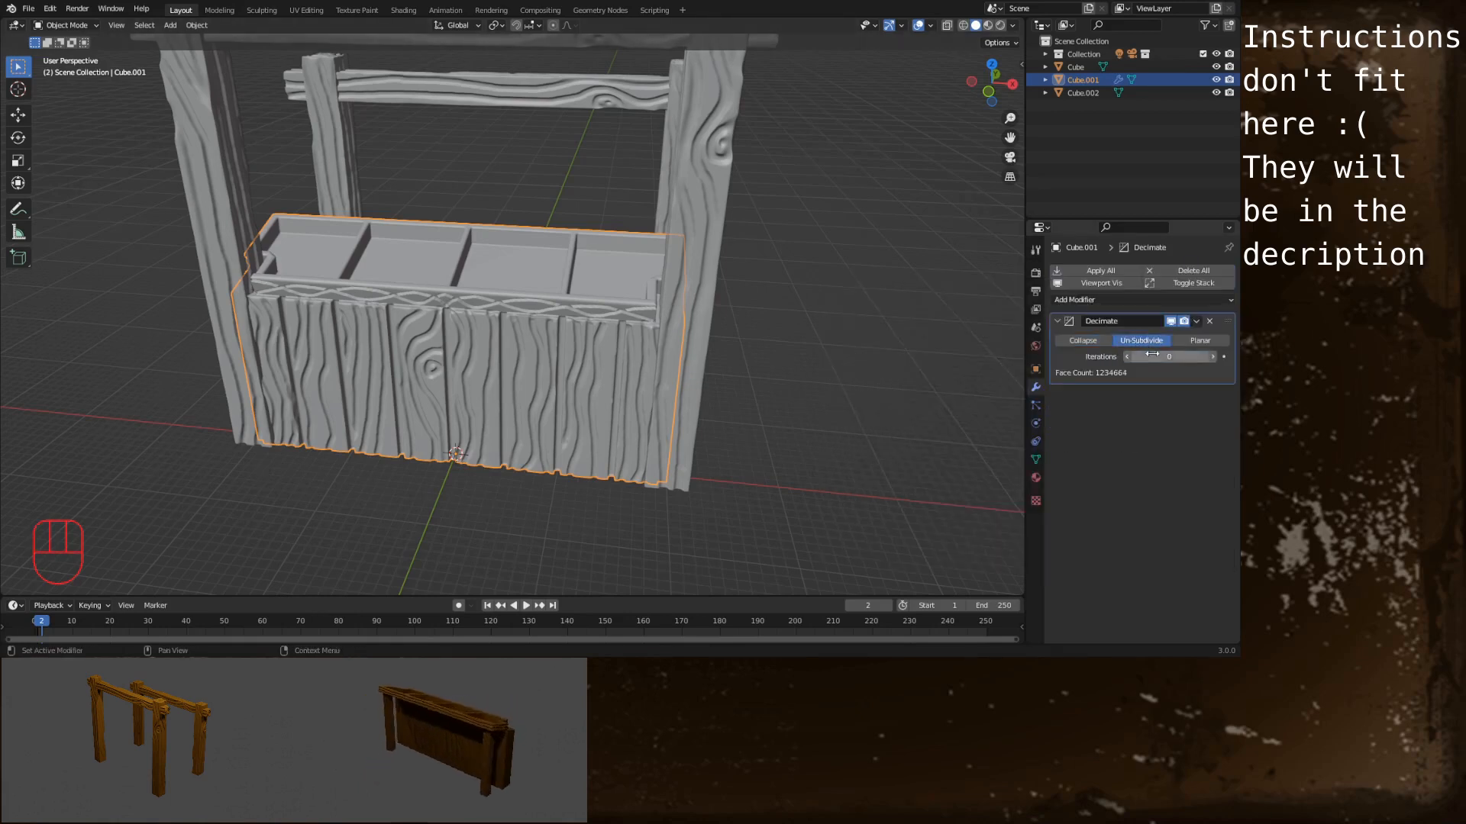
pyautogui.click(1152, 354)
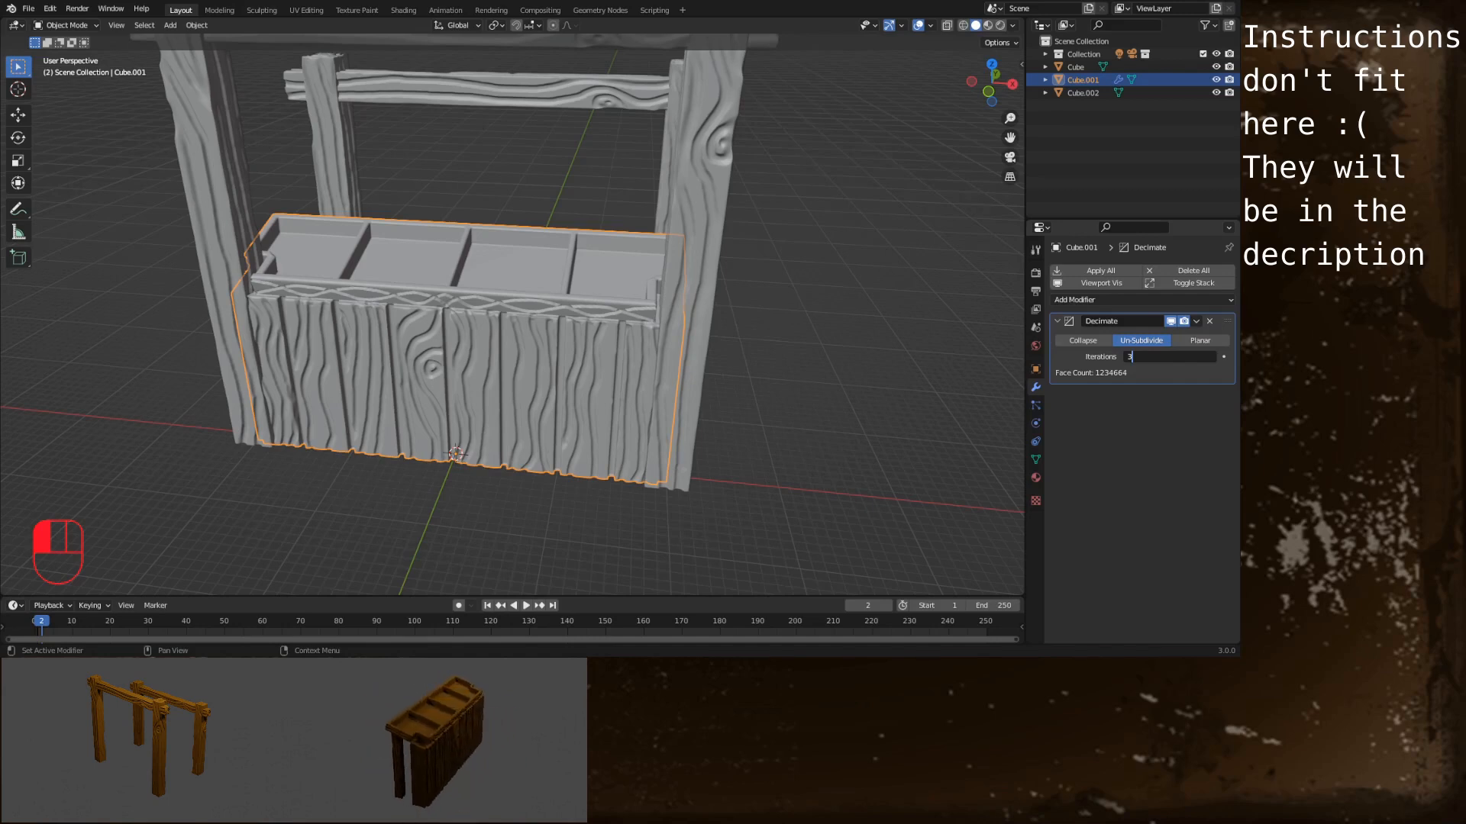
pyautogui.click(1140, 373)
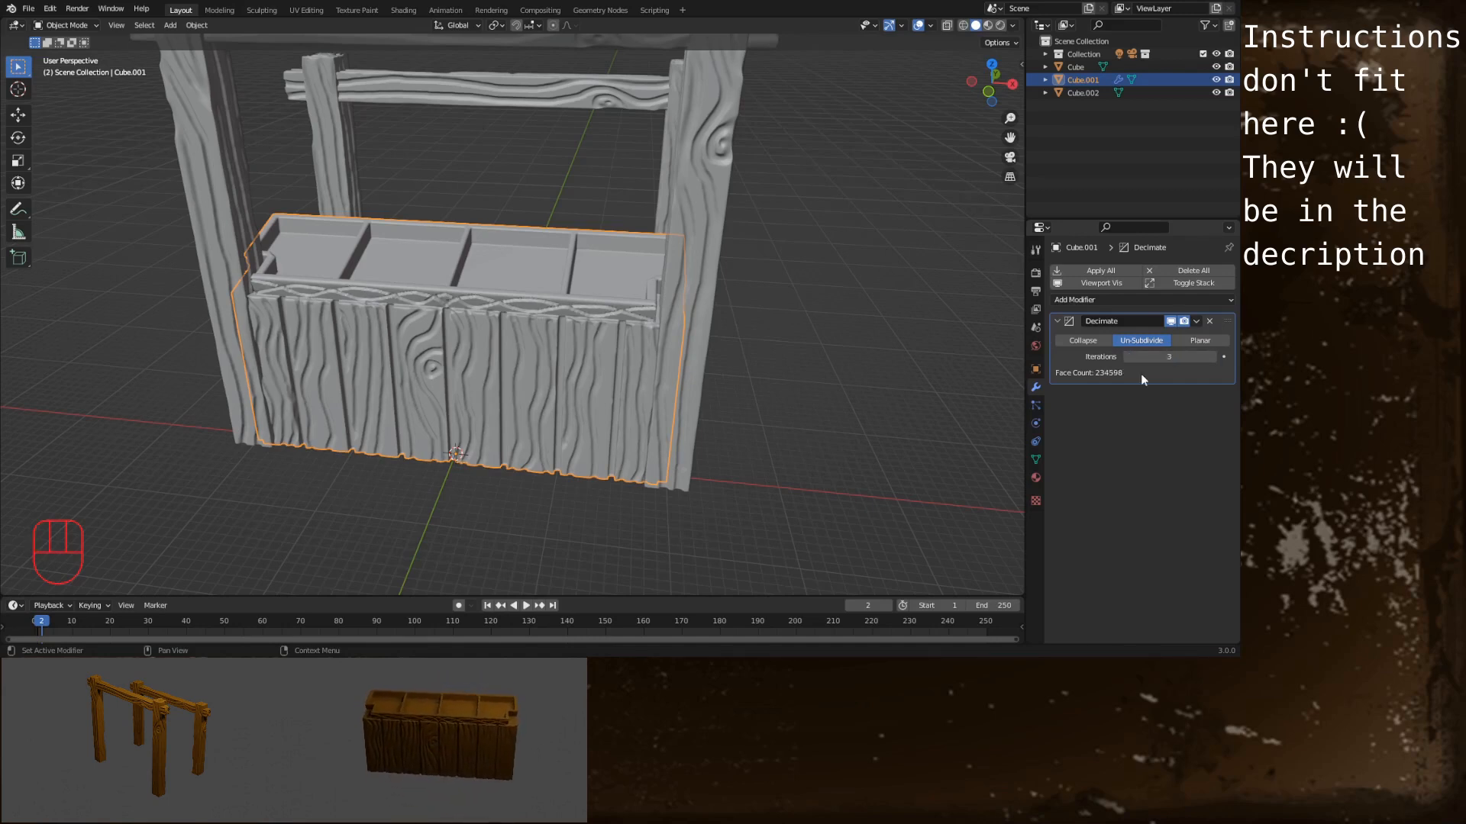
pyautogui.click(1110, 275)
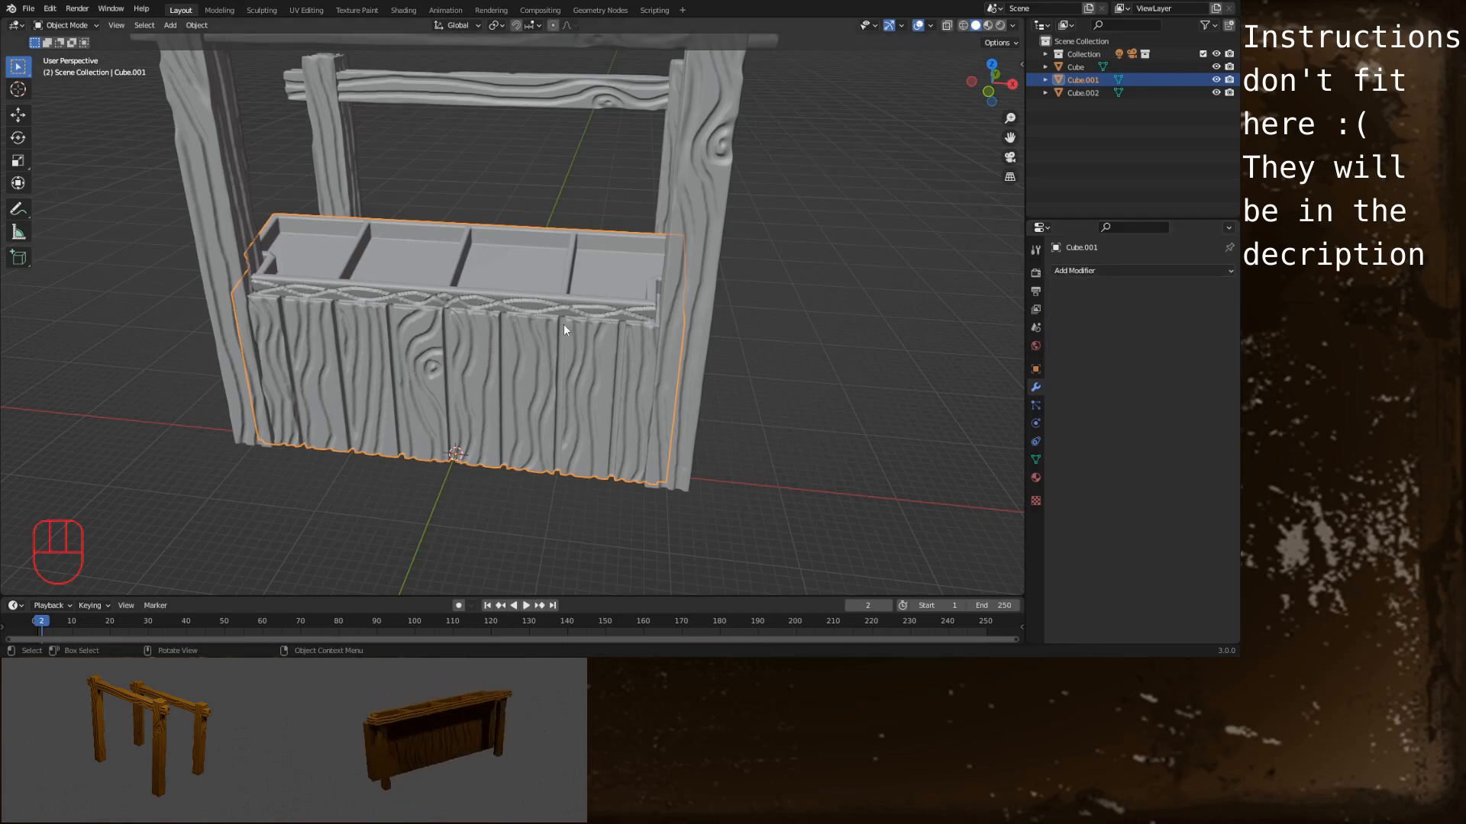
# Add the carved legs and their slanted support to the plank box selection and join them into one object
pyautogui.scroll(4, 562, 323)
pyautogui.keyDown('alt'); pyautogui.moveTo(562, 323); pyautogui.dragTo(630, 268, button='middle'); pyautogui.keyUp('alt')
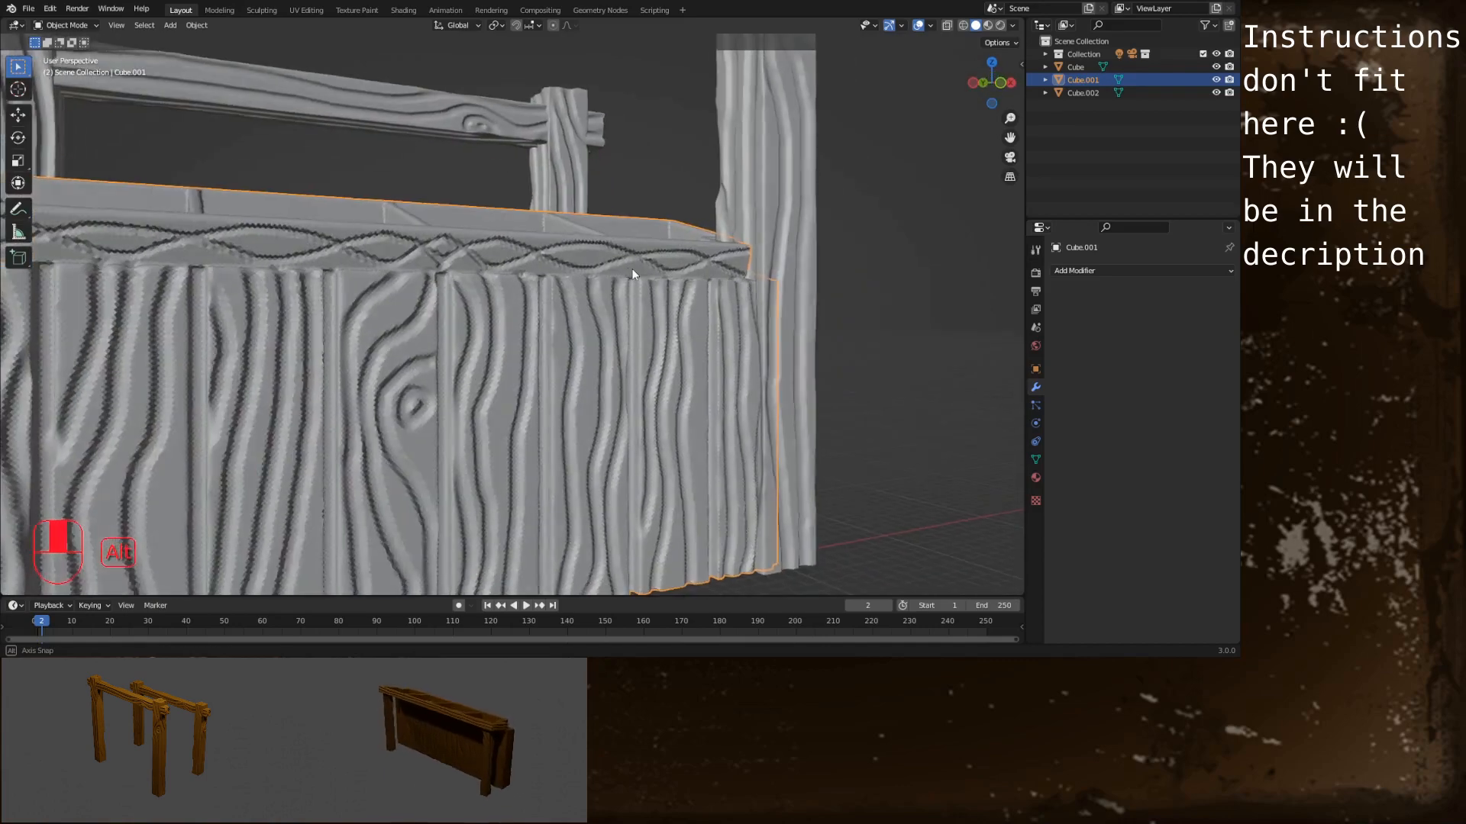
pyautogui.scroll(-4, 458, 287)
pyautogui.keyDown('alt'); pyautogui.keyDown('shift'); pyautogui.moveTo(458, 287); pyautogui.dragTo(564, 219, button='middle'); pyautogui.keyUp('shift'); pyautogui.keyUp('alt')
pyautogui.scroll(6, 472, 282)
pyautogui.scroll(-5, 534, 268)
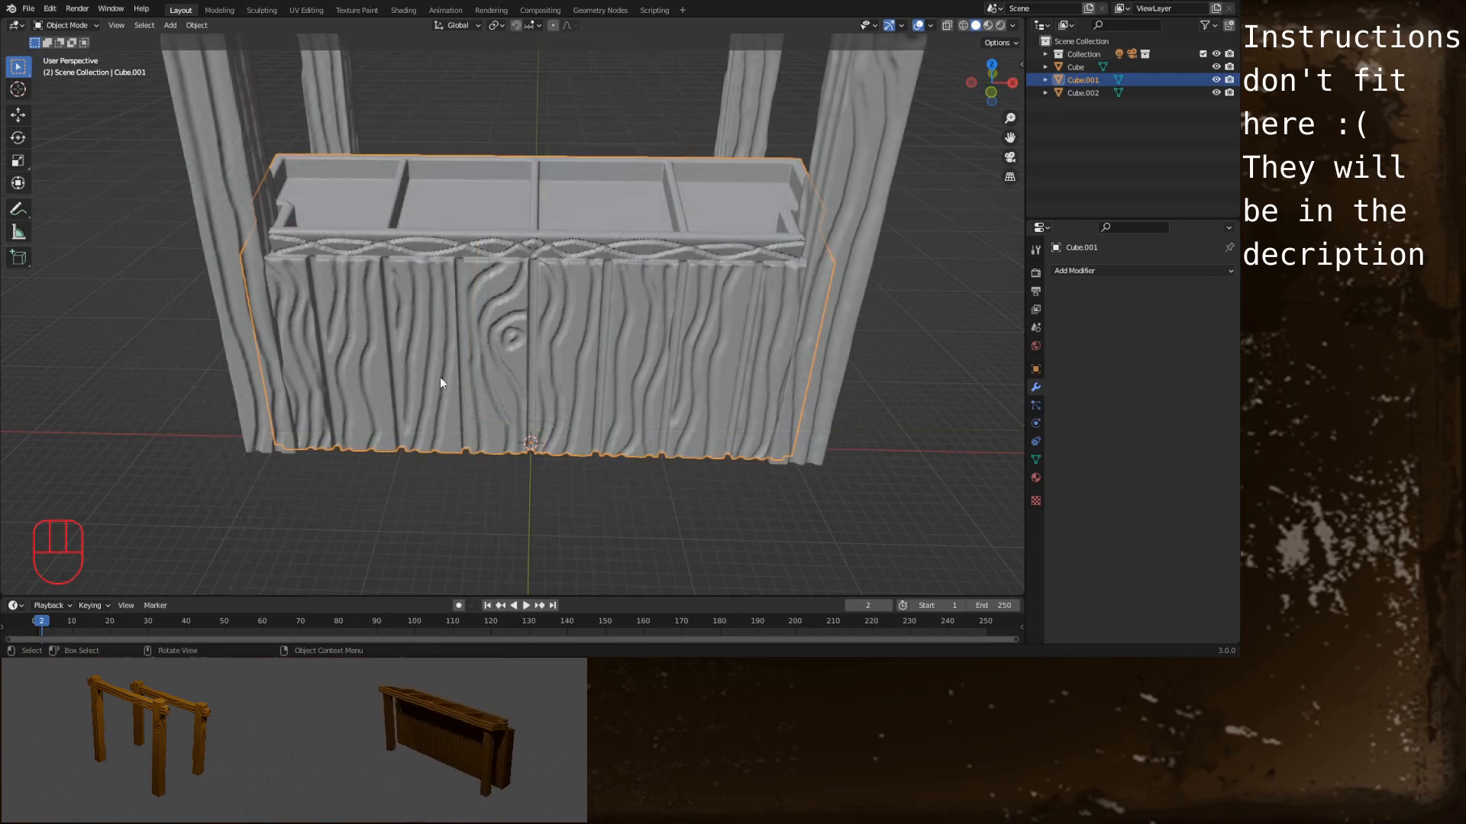
pyautogui.keyDown('alt'); pyautogui.moveTo(382, 328); pyautogui.dragTo(500, 296, button='middle'); pyautogui.keyUp('alt')
pyautogui.keyDown('shift'); pyautogui.click(427, 229); pyautogui.keyUp('shift')
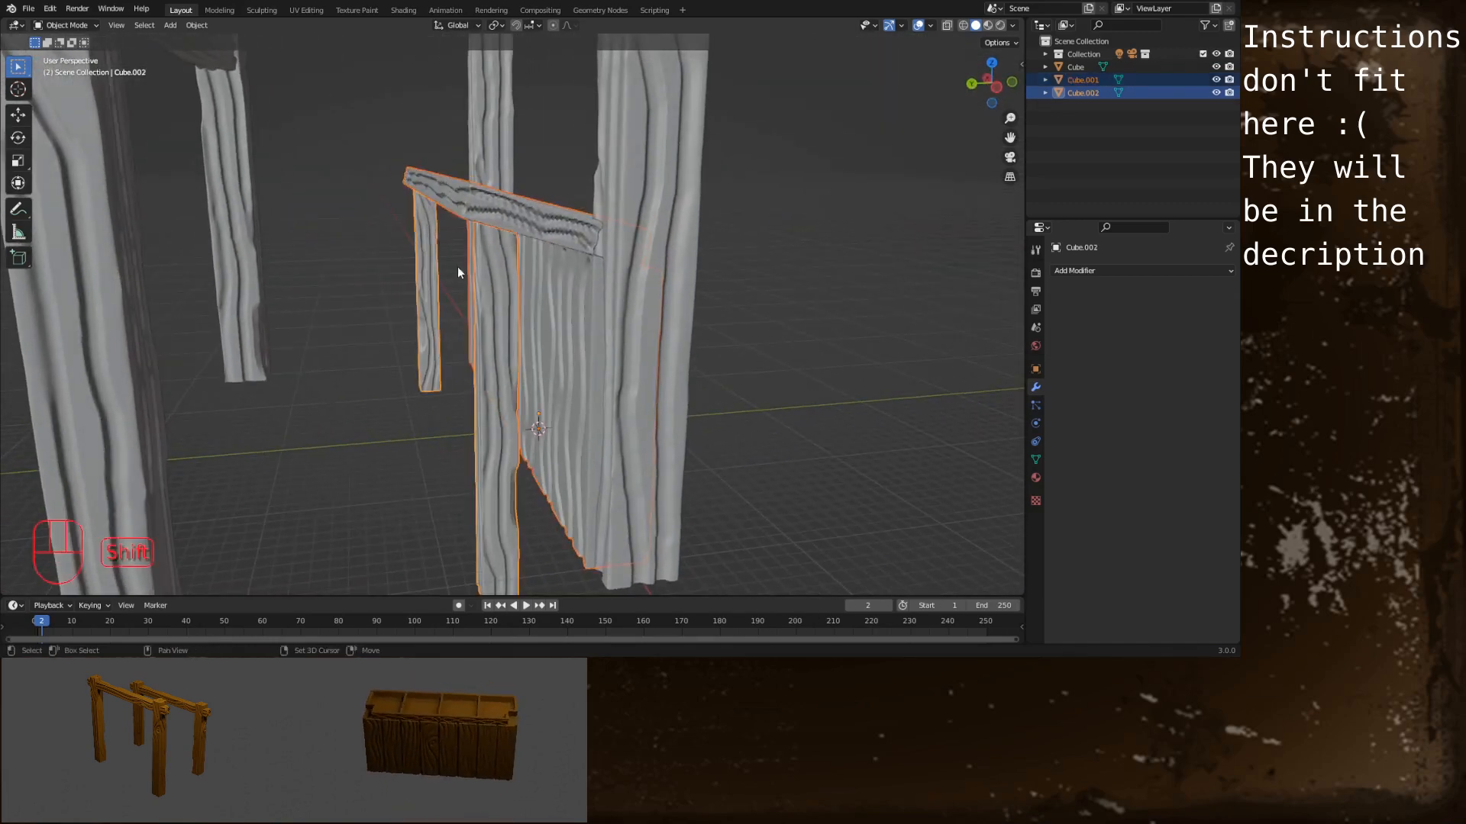
pyautogui.rightClick(425, 247)
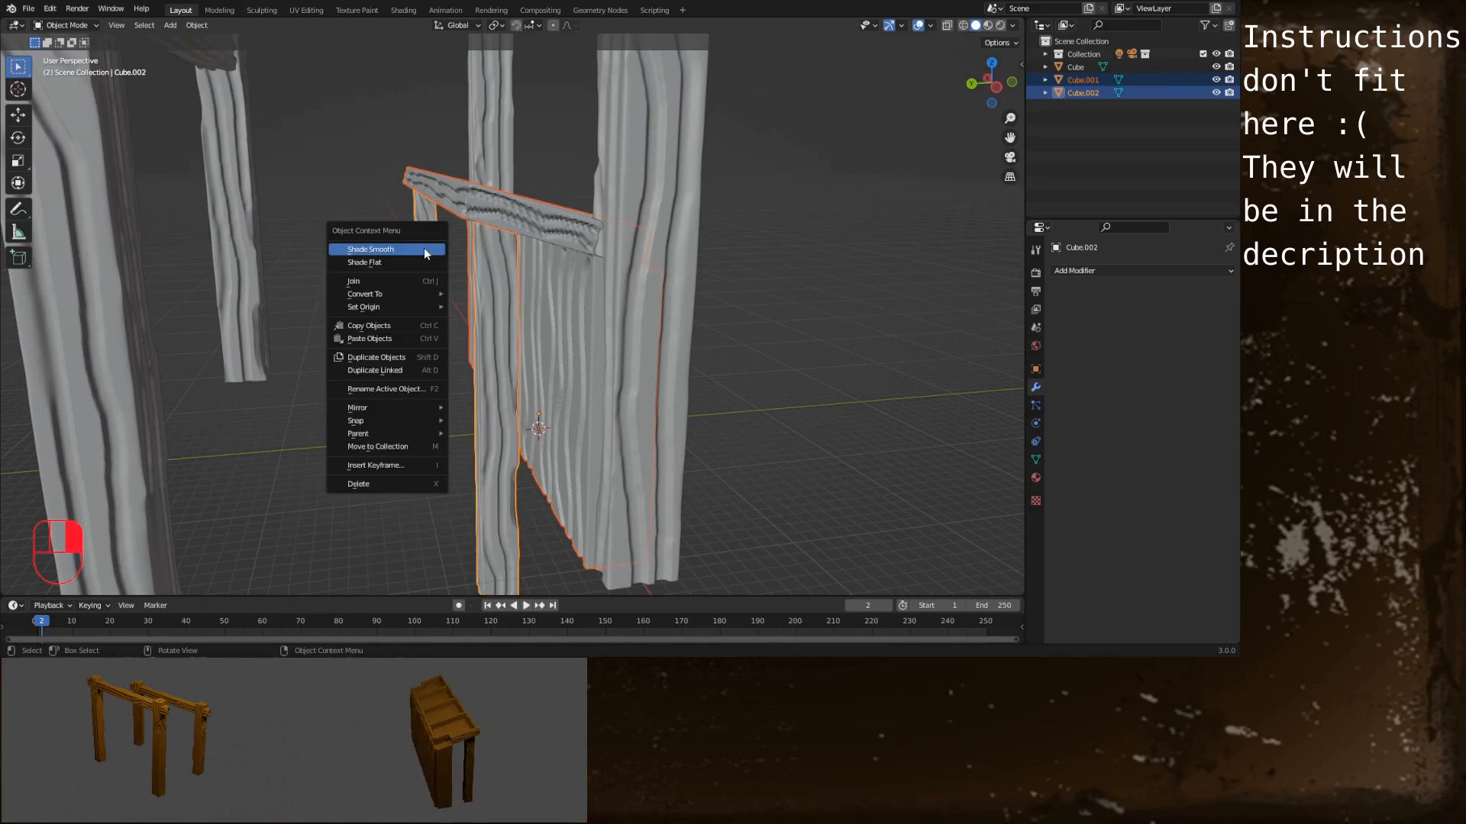
pyautogui.click(359, 282)
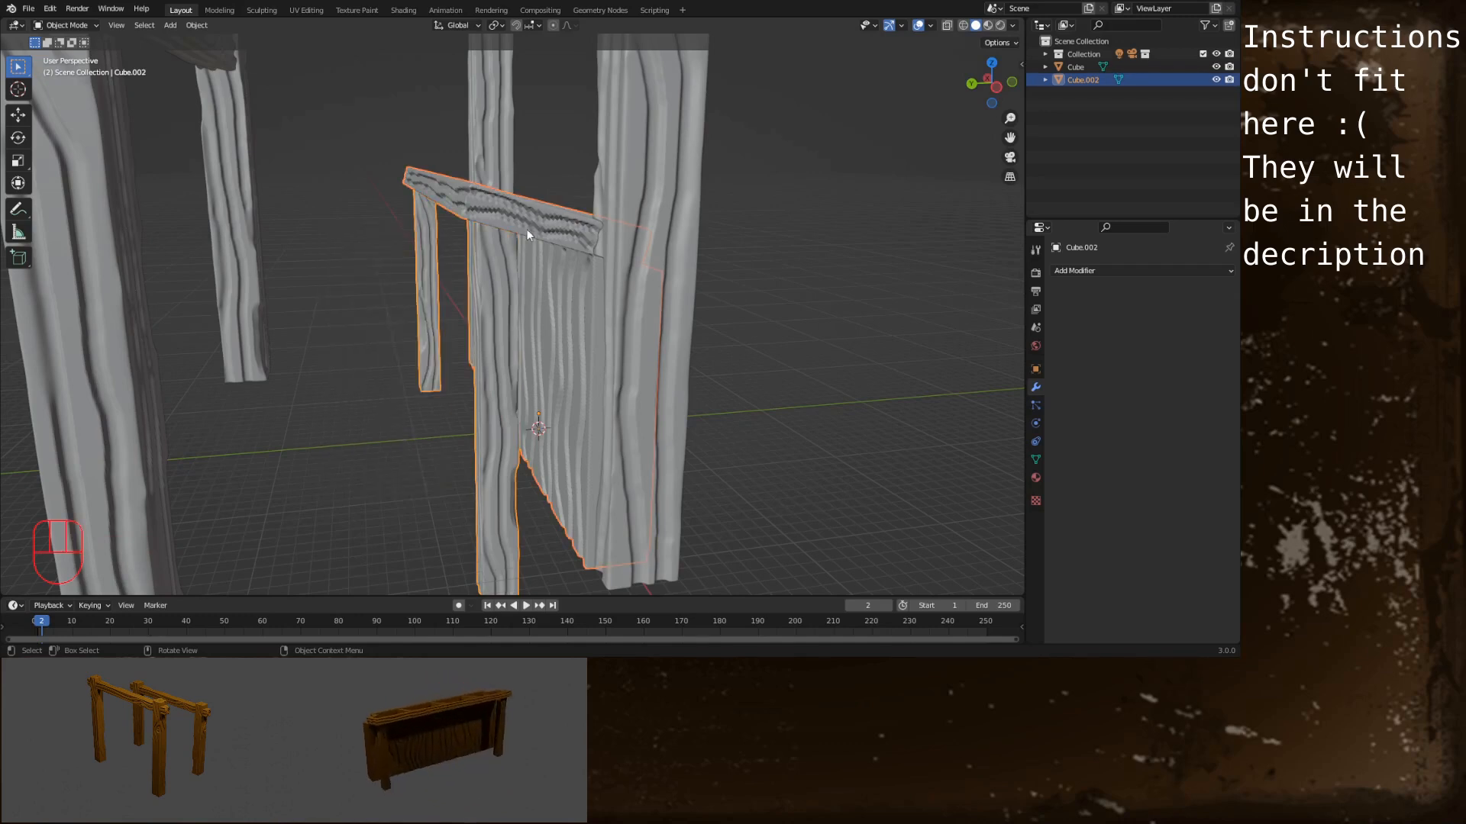
# Lower the joined plank box about 0.08 m along Z so its underside sits just below the ground line
pyautogui.click(987, 78)
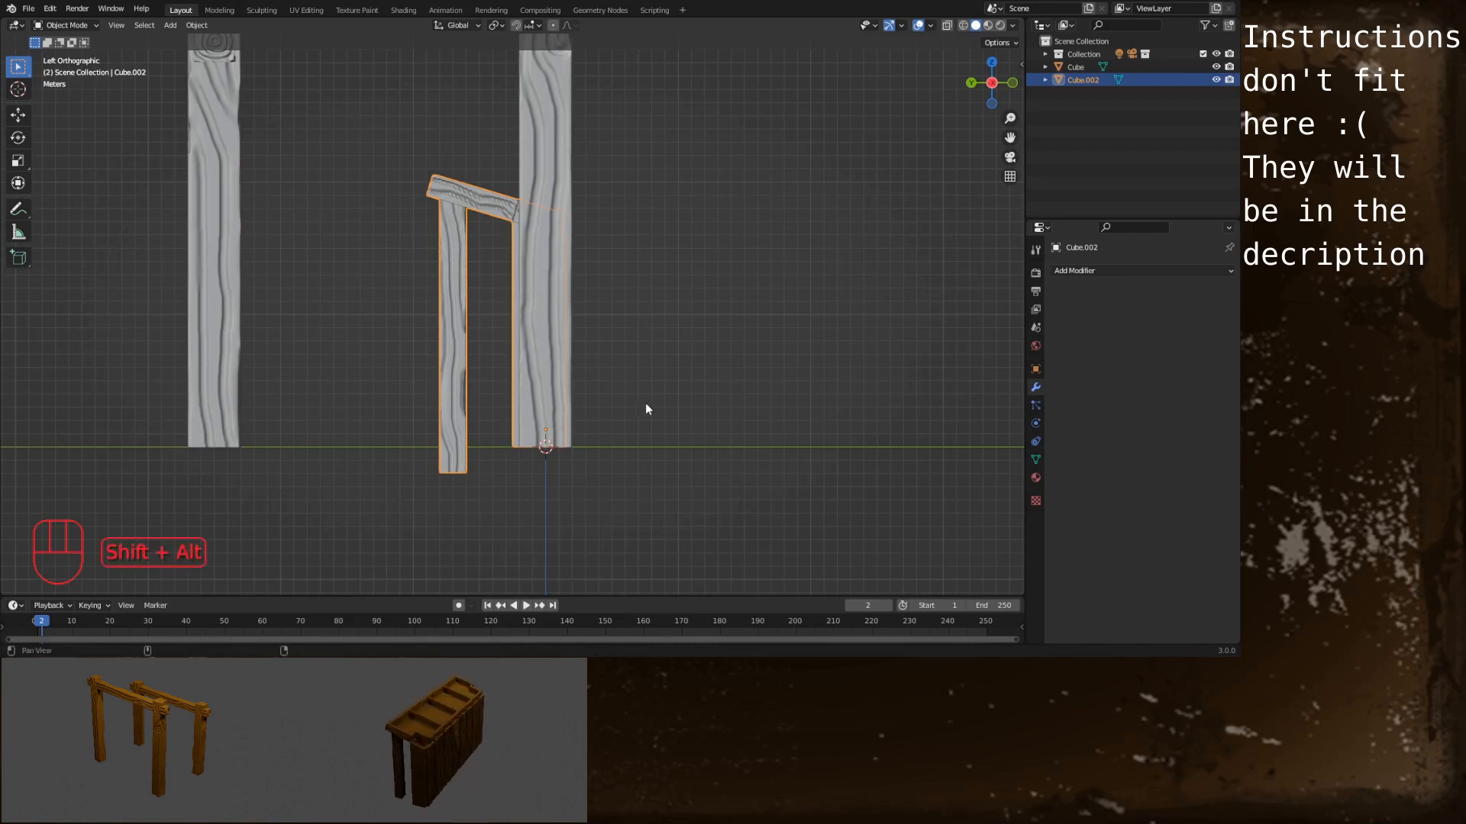
pyautogui.keyDown('shift'); pyautogui.moveTo(644, 401); pyautogui.dragTo(612, 268, button='middle'); pyautogui.keyUp('shift')
pyautogui.scroll(8, 580, 333)
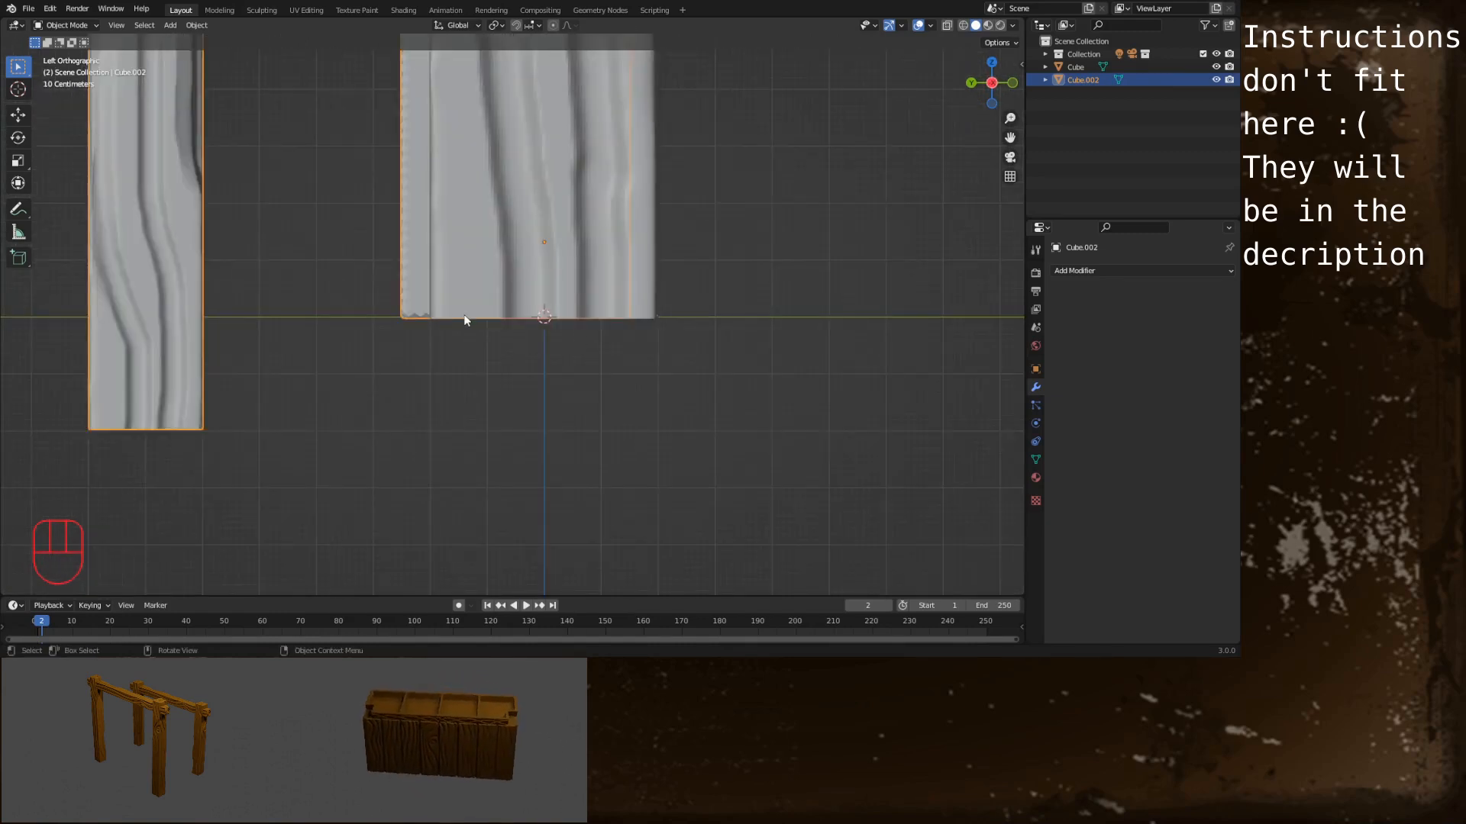
pyautogui.press('g')
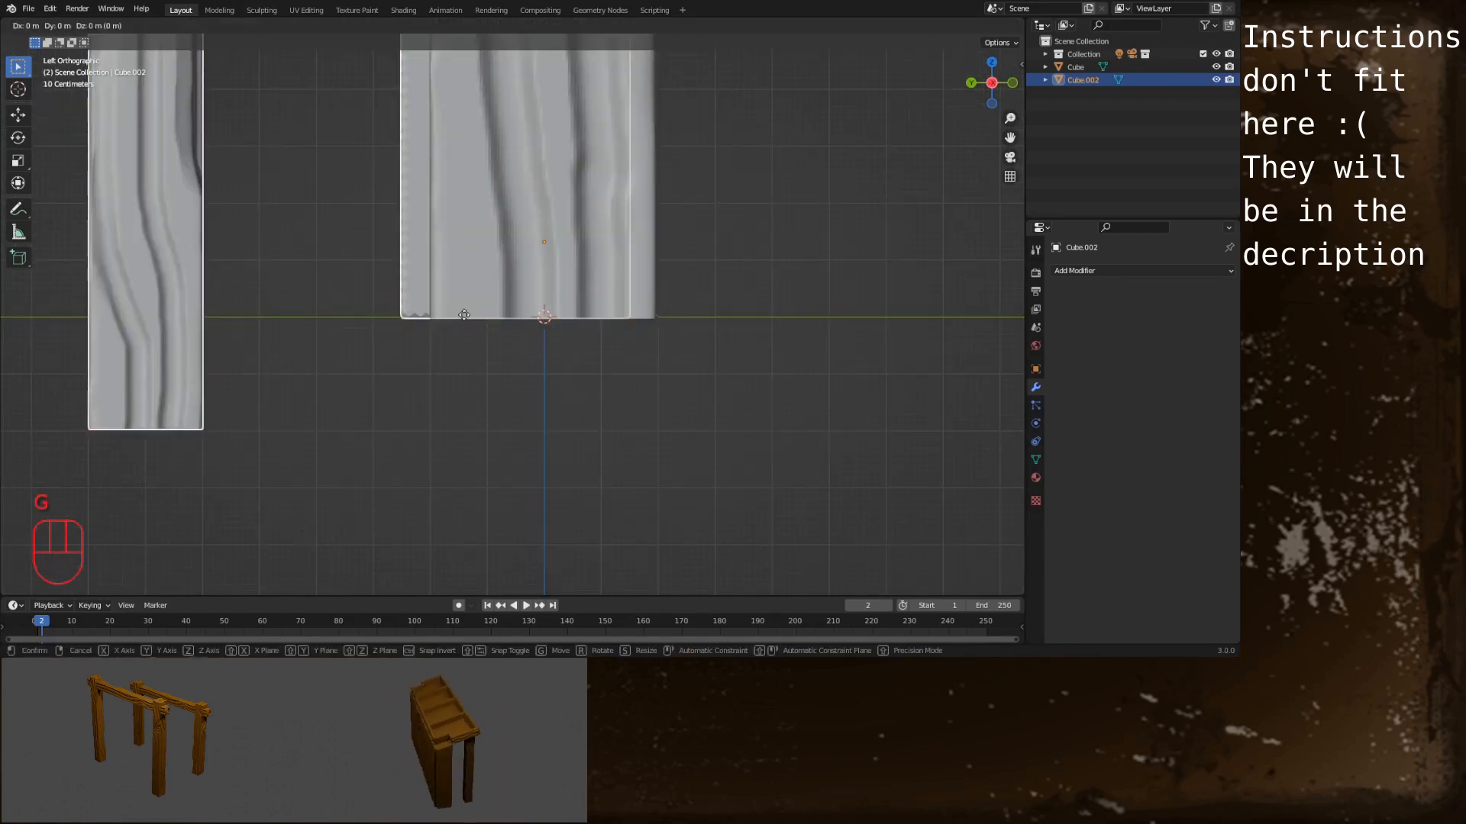
pyautogui.press('z')
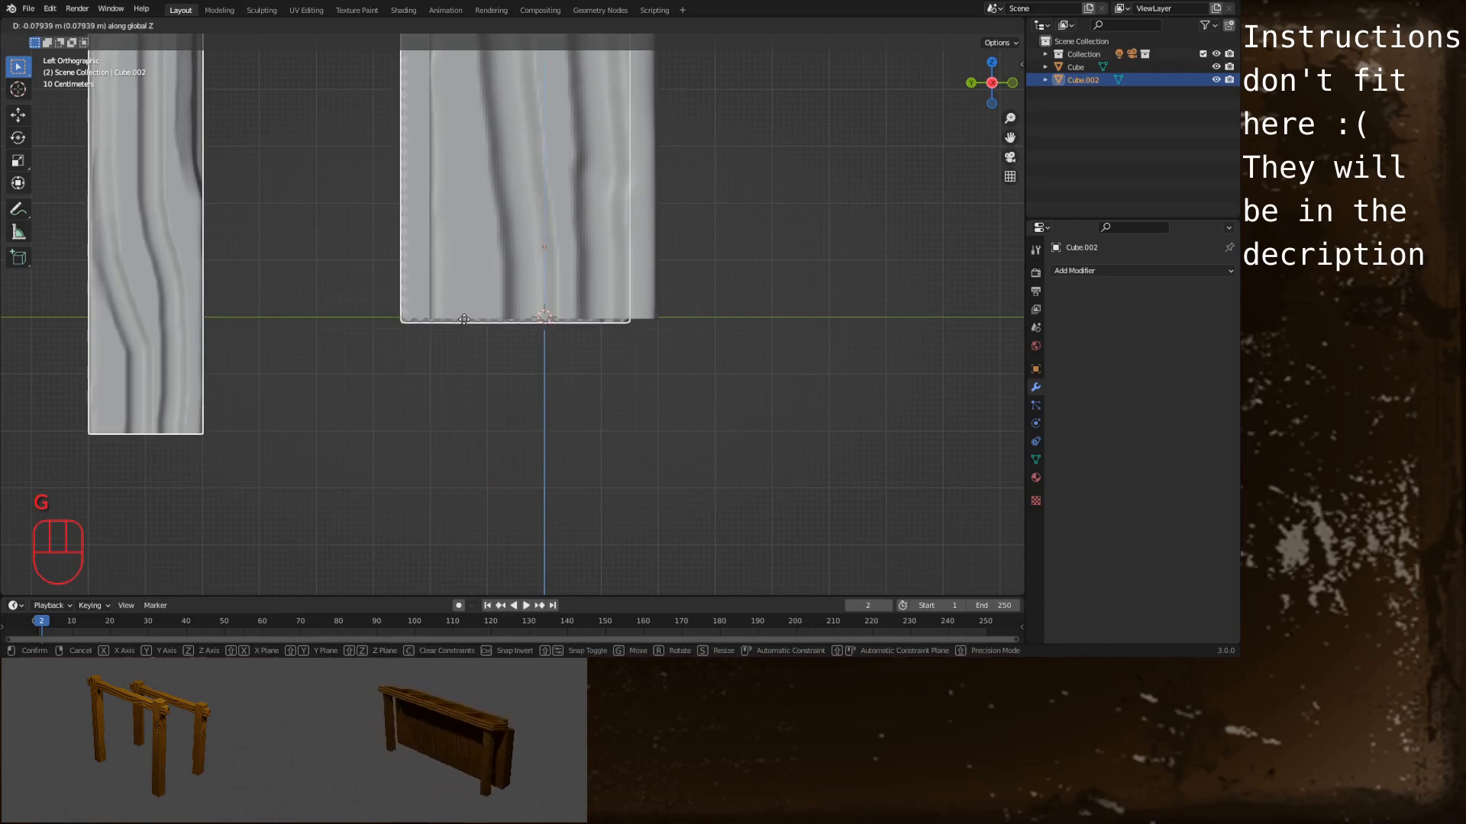
pyautogui.click(464, 319)
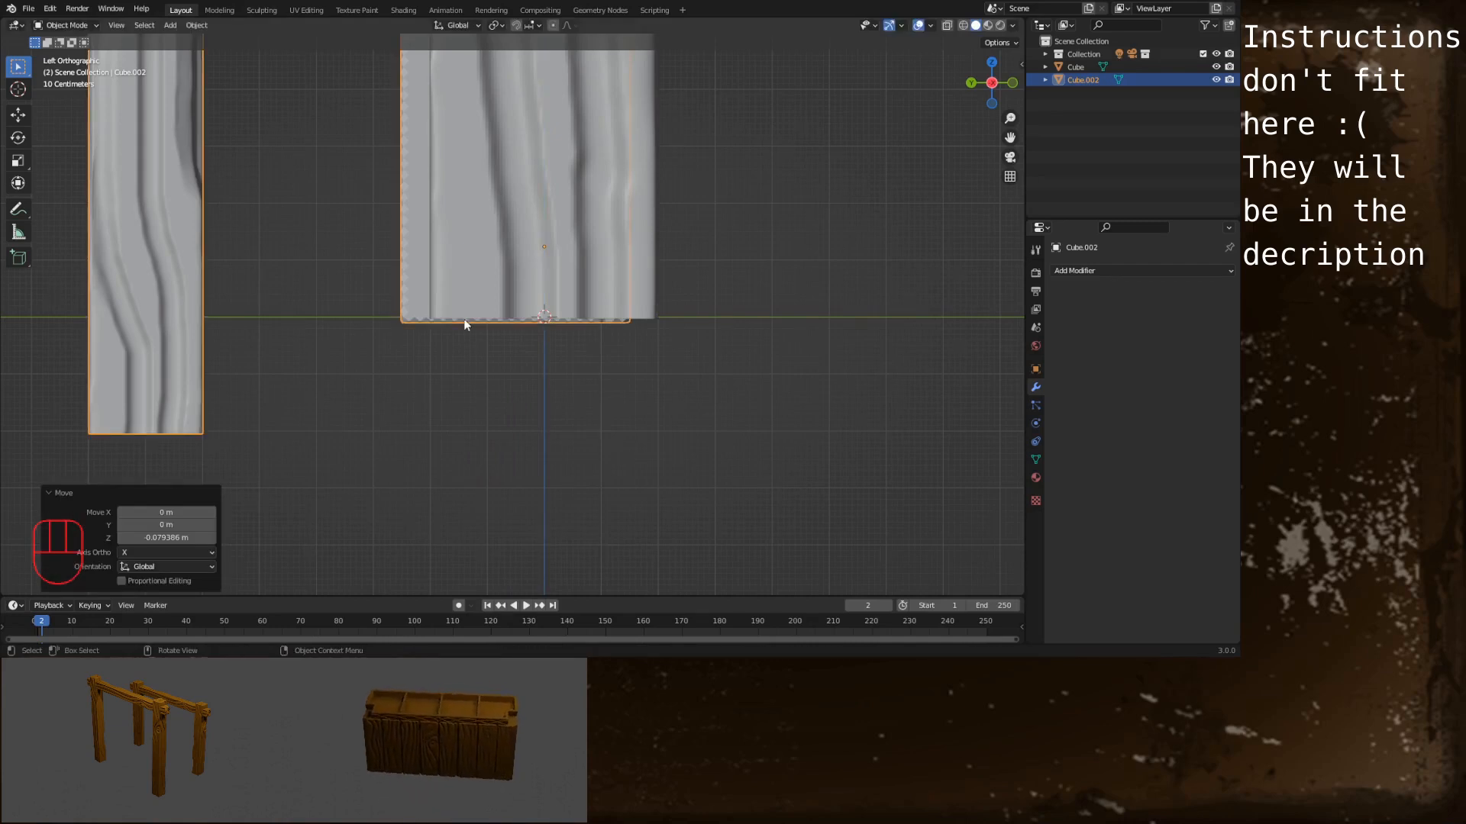
# Bisect the whole plank box mesh horizontally at ground level with Fill and Clear Outer, cutting away everything below, and return to Object Mode
pyautogui.press('Tab')
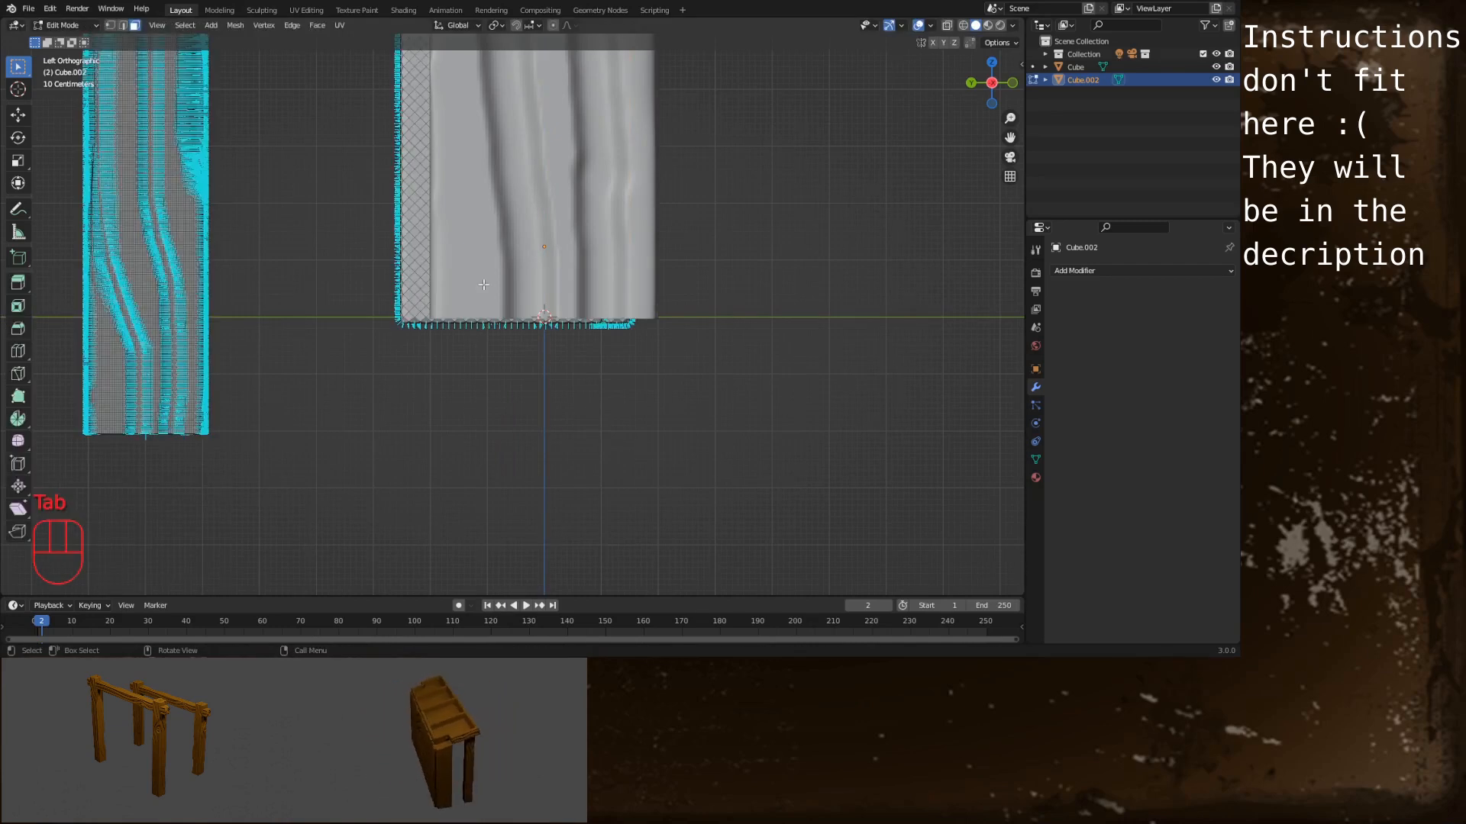
pyautogui.press('a')
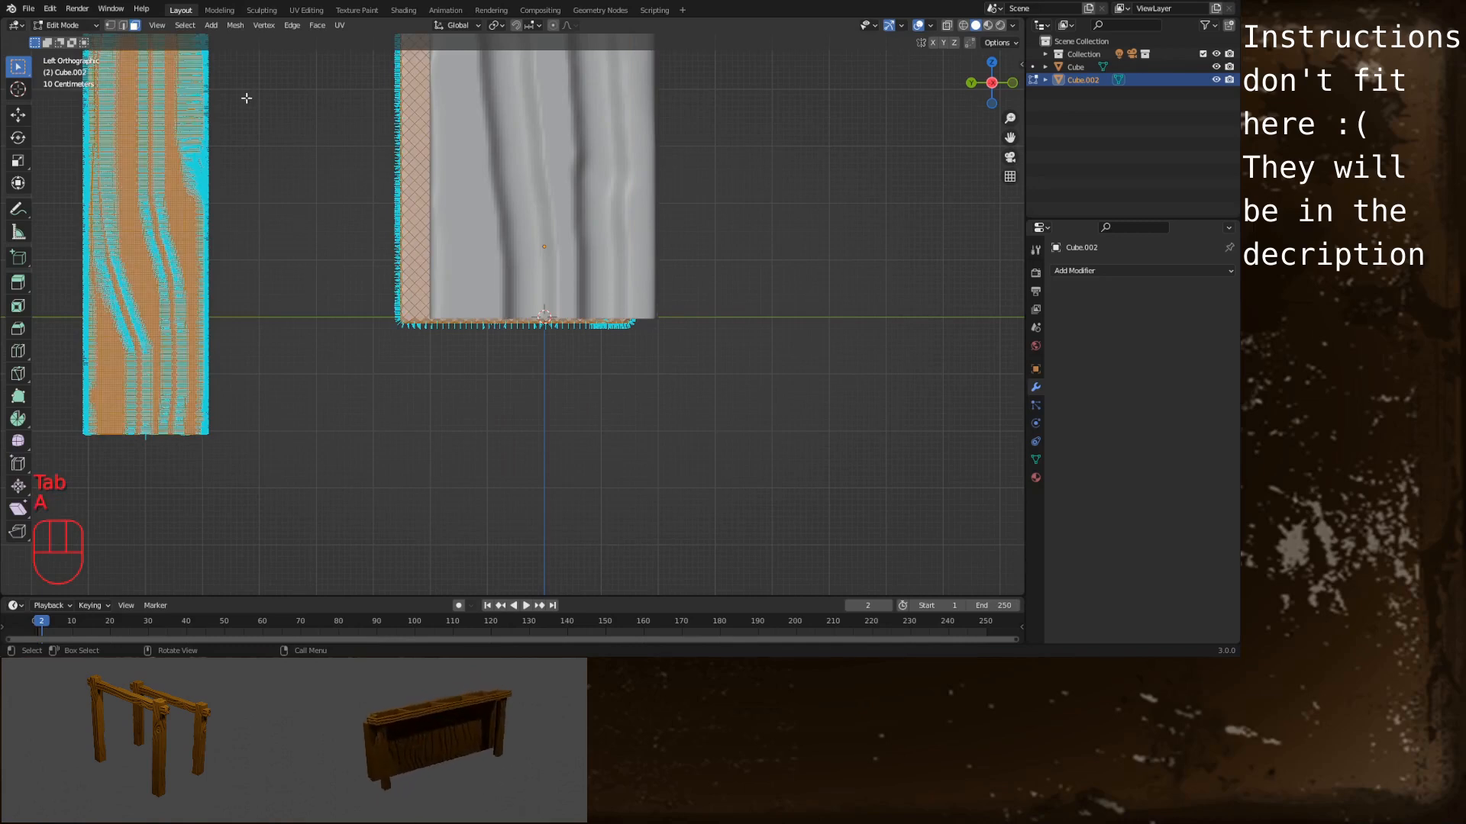
pyautogui.click(236, 26)
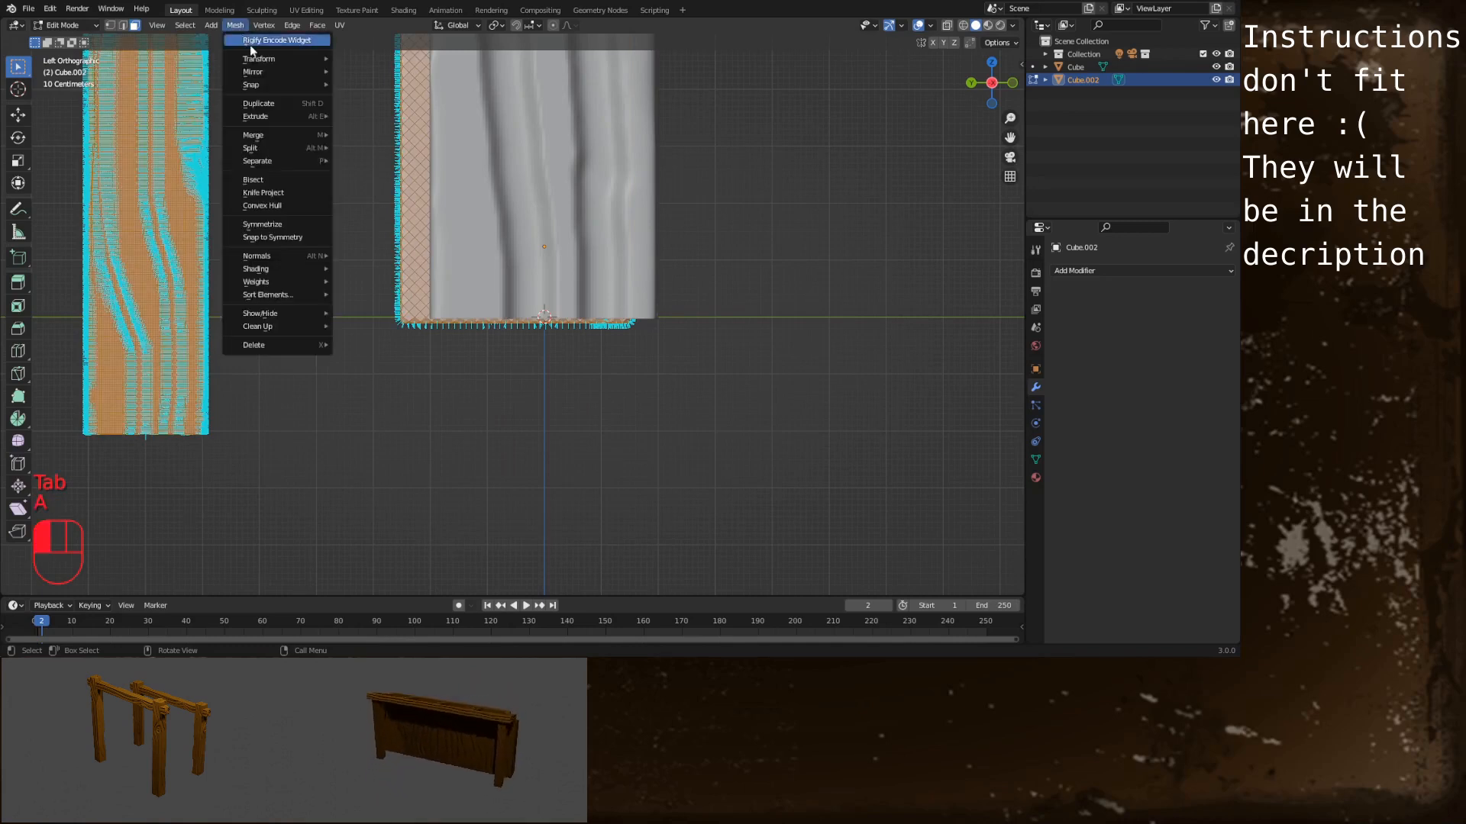
pyautogui.click(277, 180)
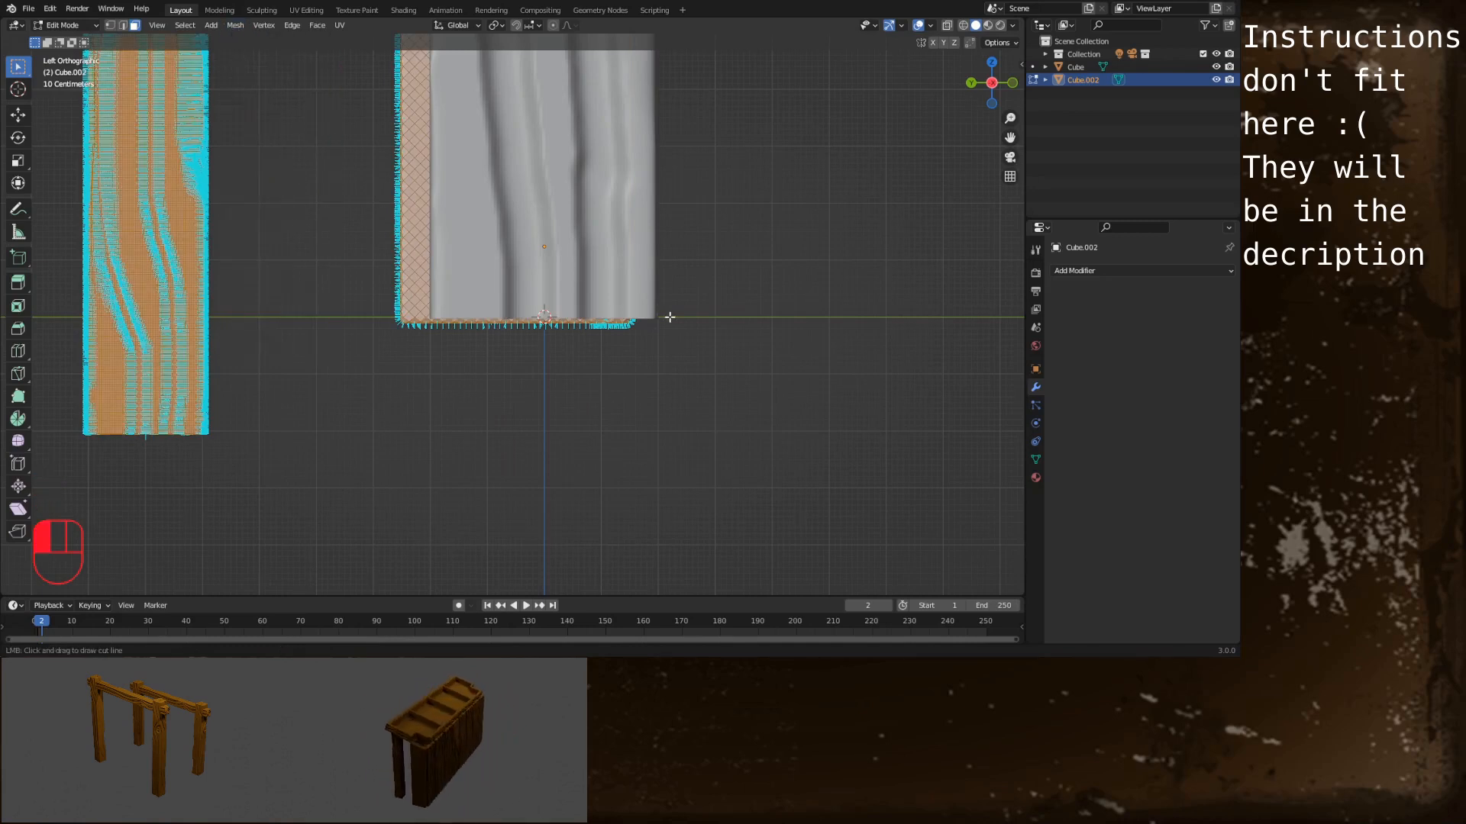
pyautogui.moveTo(669, 316); pyautogui.dragTo(668, 317)
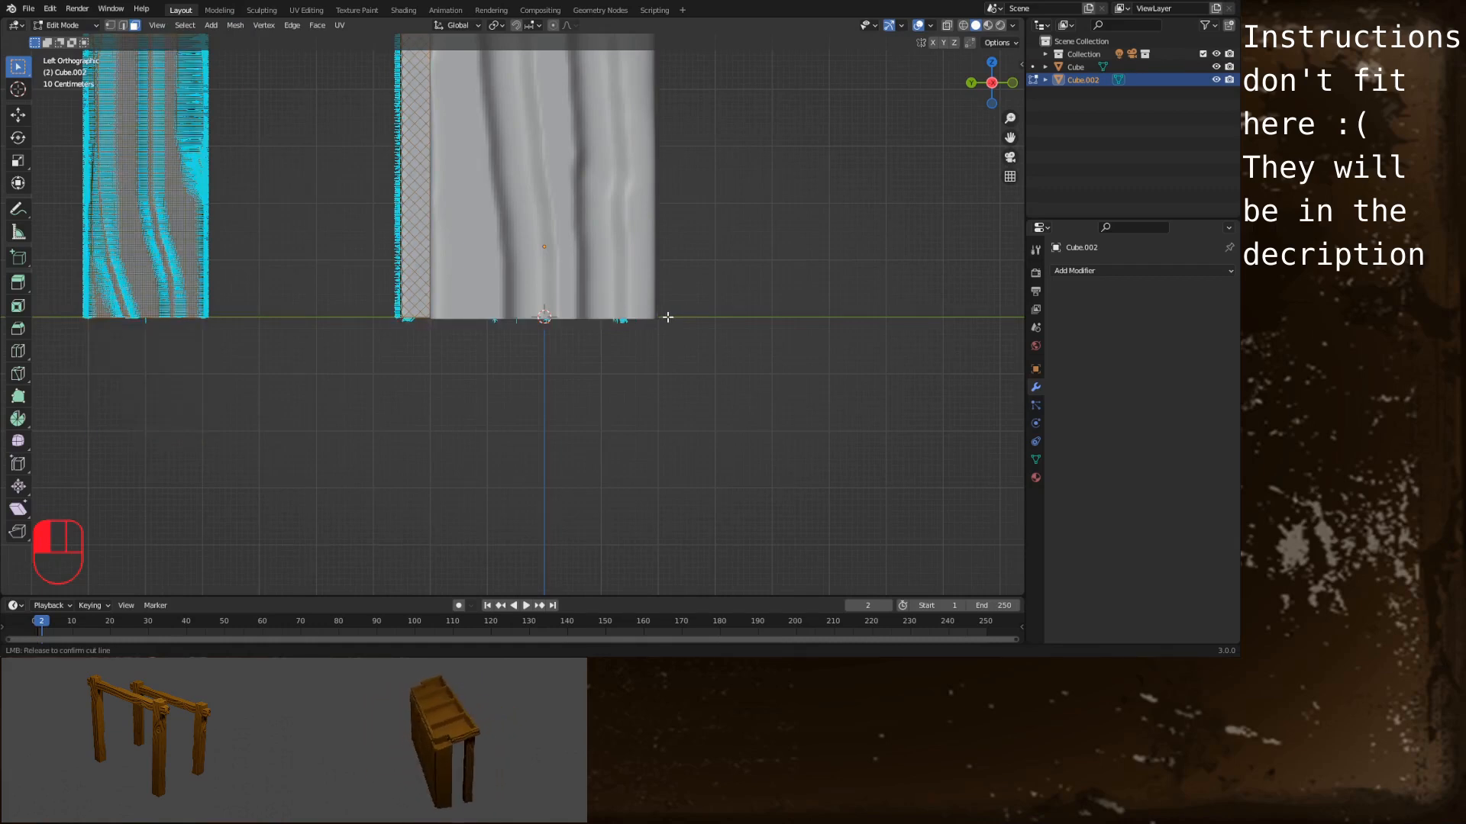
pyautogui.moveTo(668, 317); pyautogui.dragTo(668, 317)
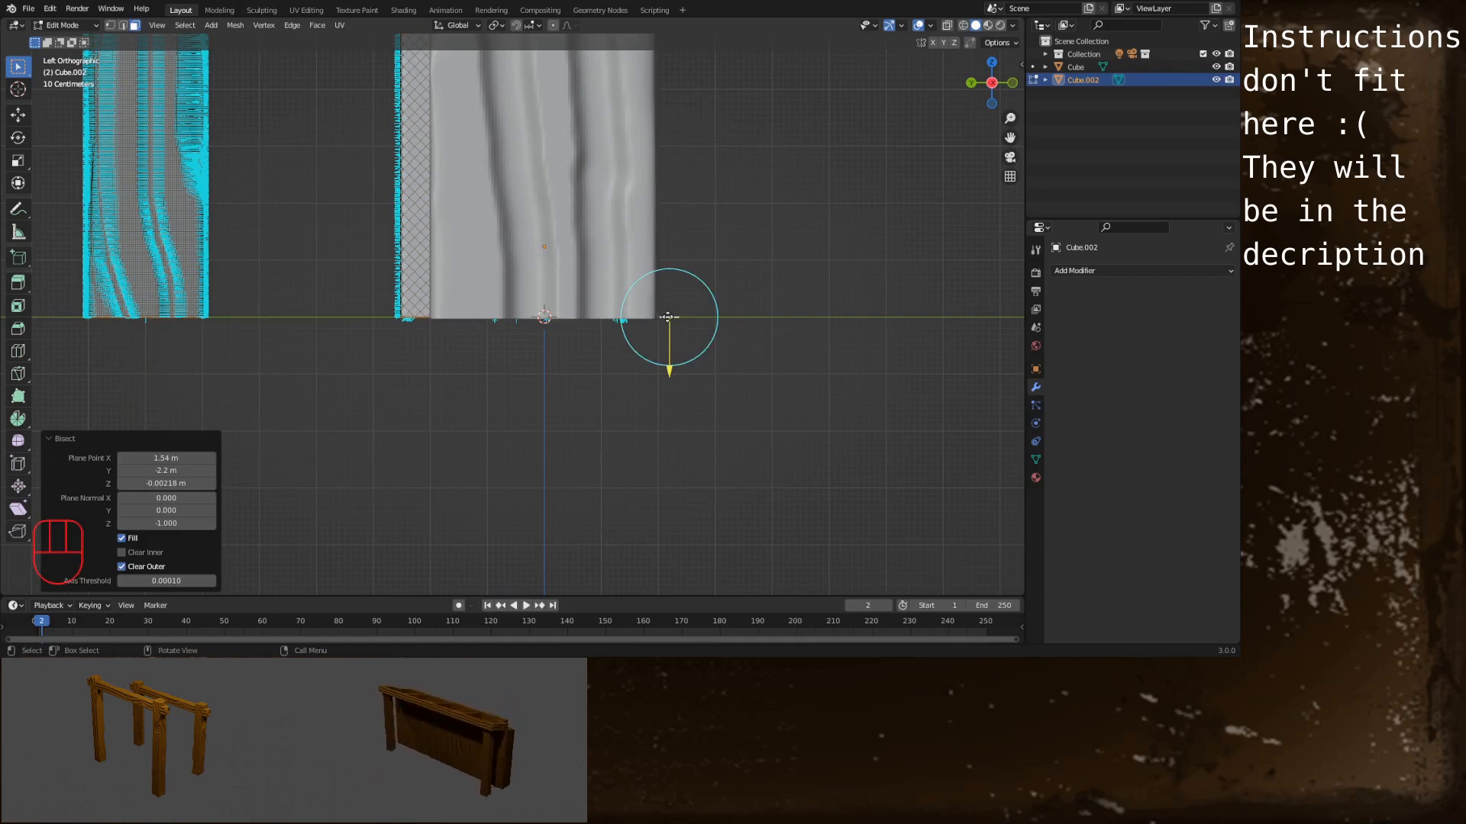
pyautogui.click(780, 230)
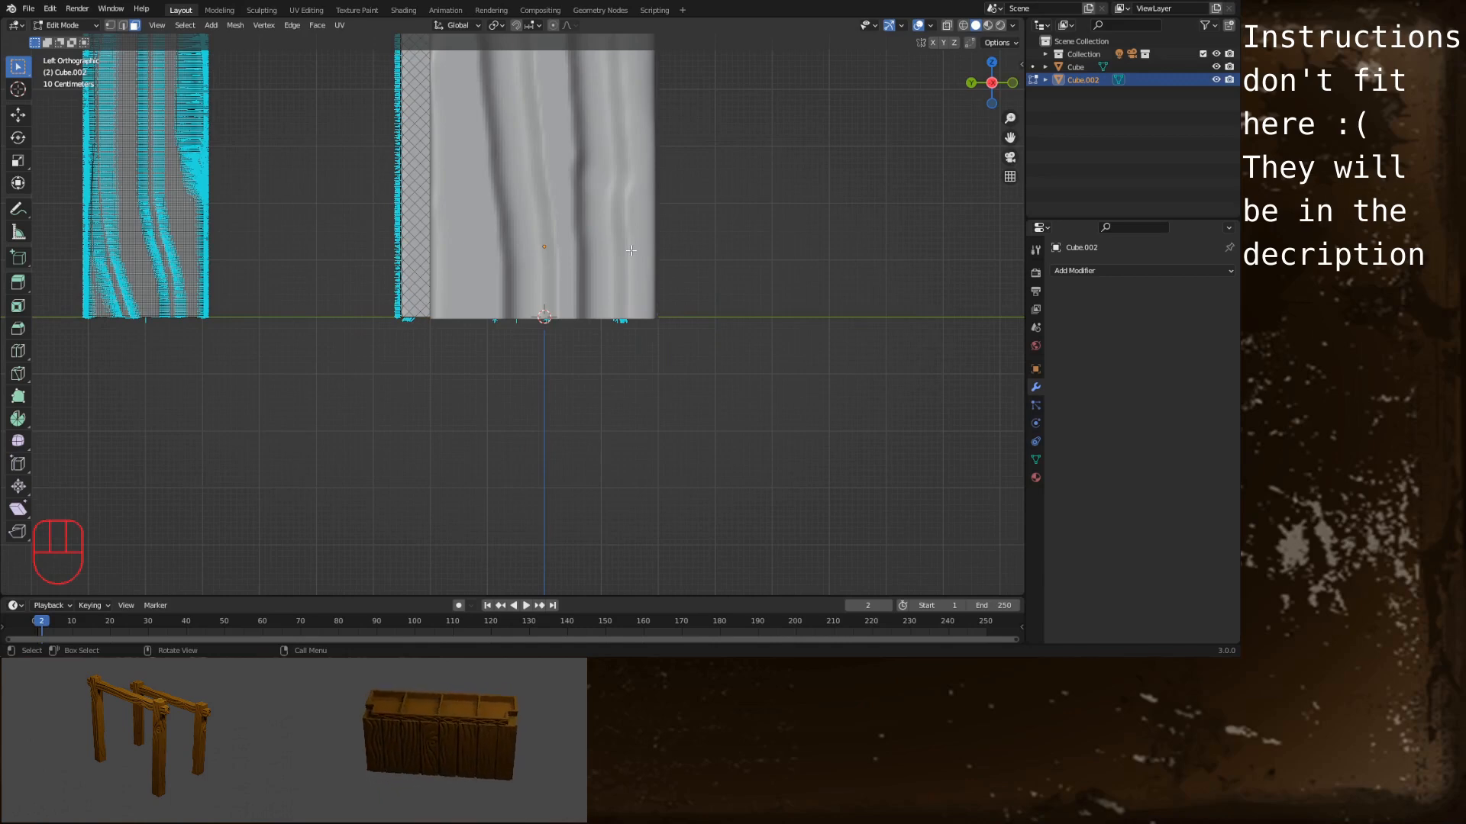
pyautogui.press('Tab')
# Deselect everything, add a plane at the world origin and scale its mesh by 30 in Edit Mode
pyautogui.moveTo(630, 244); pyautogui.dragTo(554, 353, button='middle')
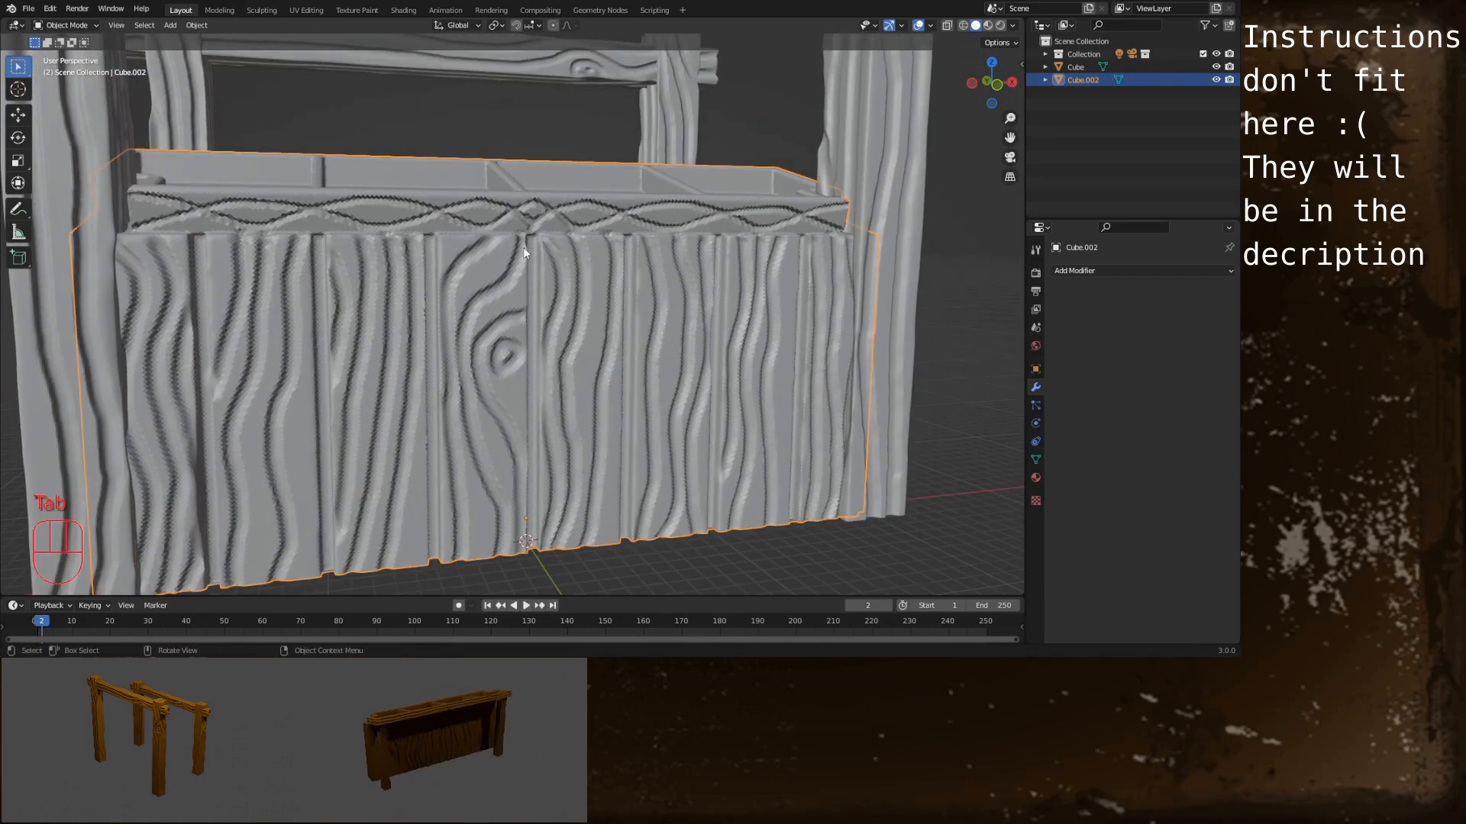
pyautogui.scroll(-3, 523, 246)
pyautogui.keyDown('shift'); pyautogui.moveTo(481, 197); pyautogui.dragTo(498, 299, button='middle'); pyautogui.keyUp('shift')
pyautogui.moveTo(498, 300); pyautogui.dragTo(601, 312, button='middle')
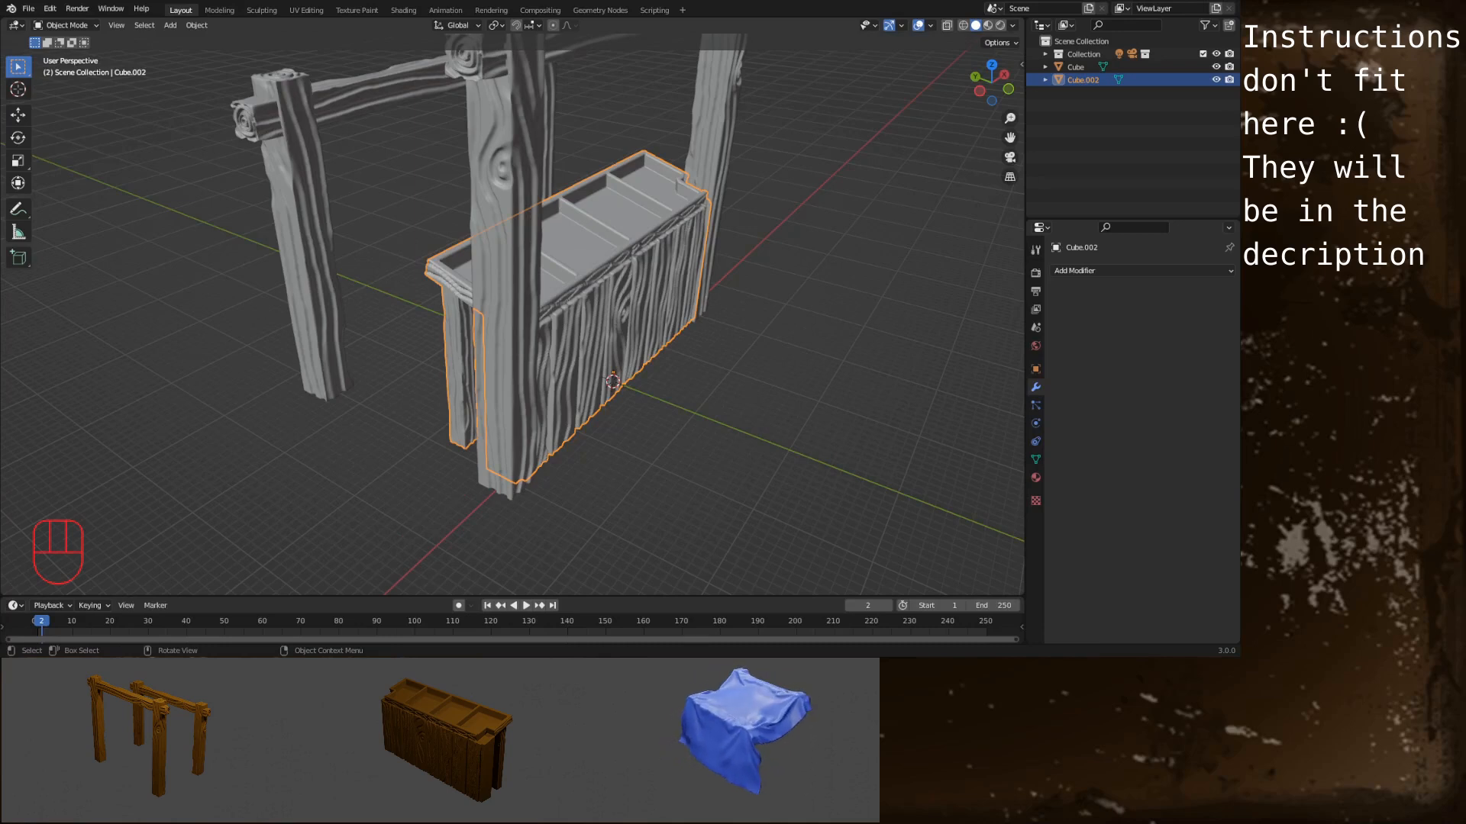
pyautogui.hotkey('alt', 'a')
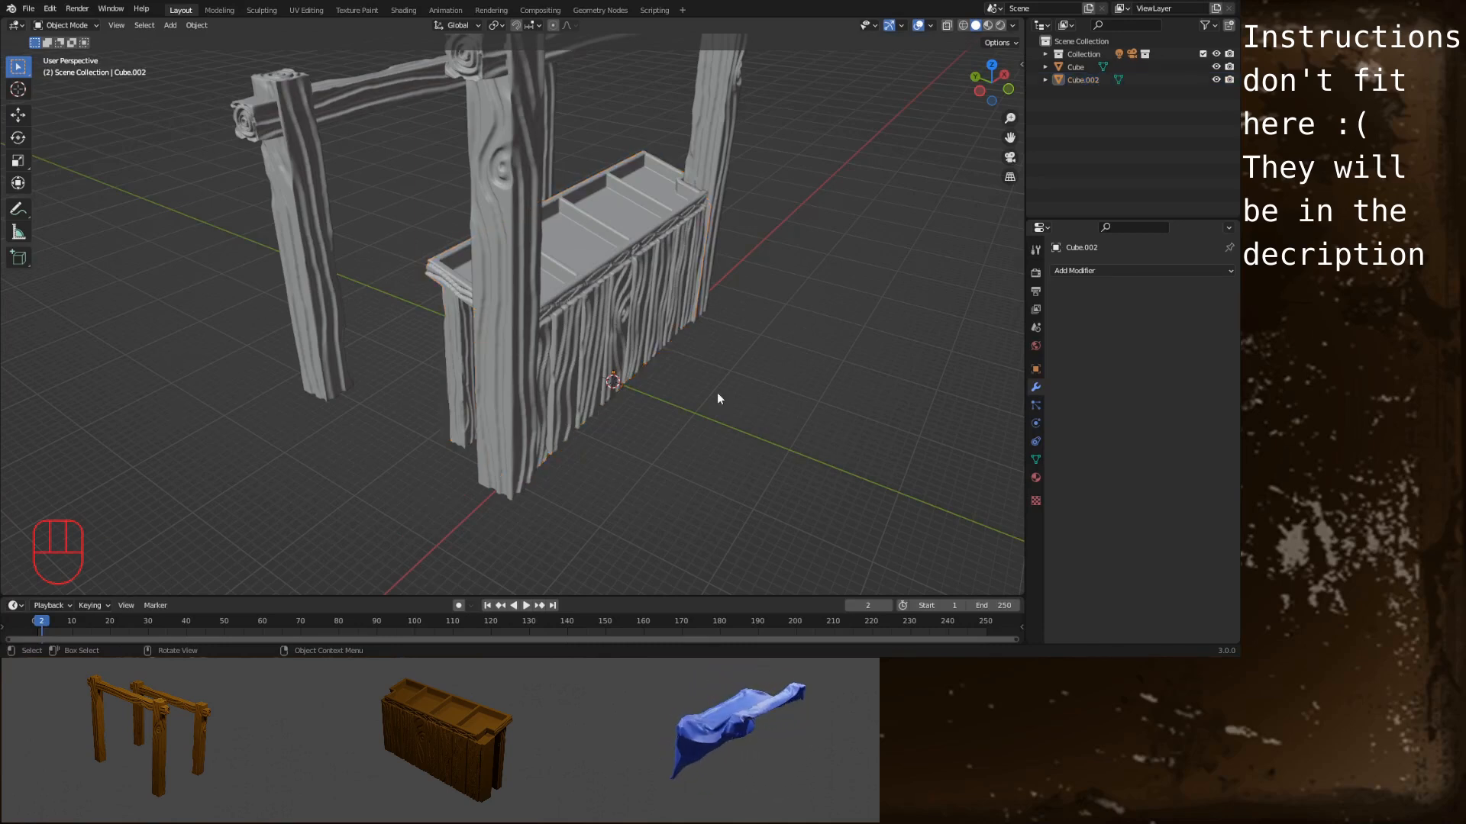
pyautogui.hotkey('shift', 'a')
pyautogui.moveTo(717, 394)
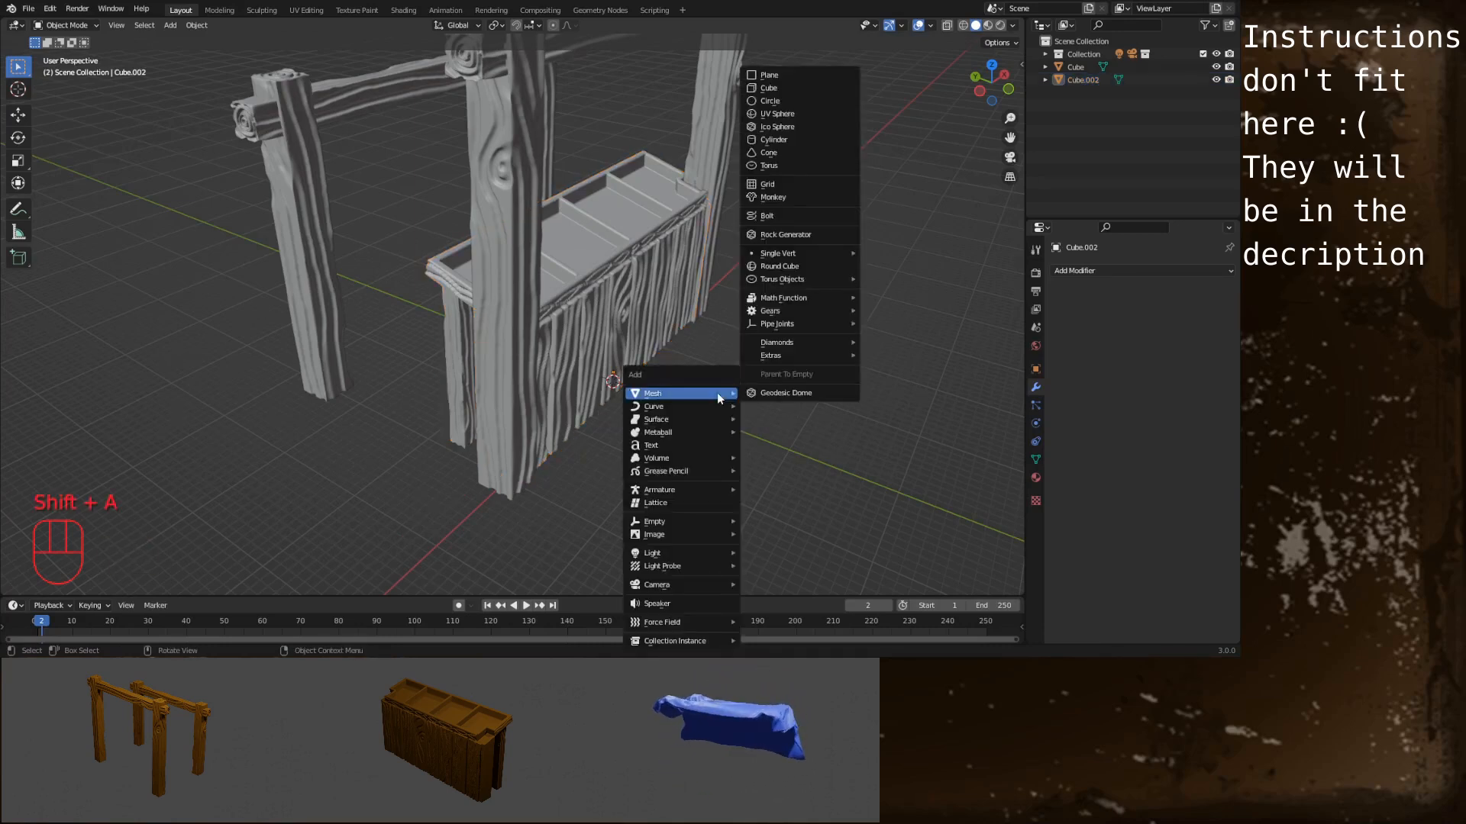
pyautogui.click(764, 76)
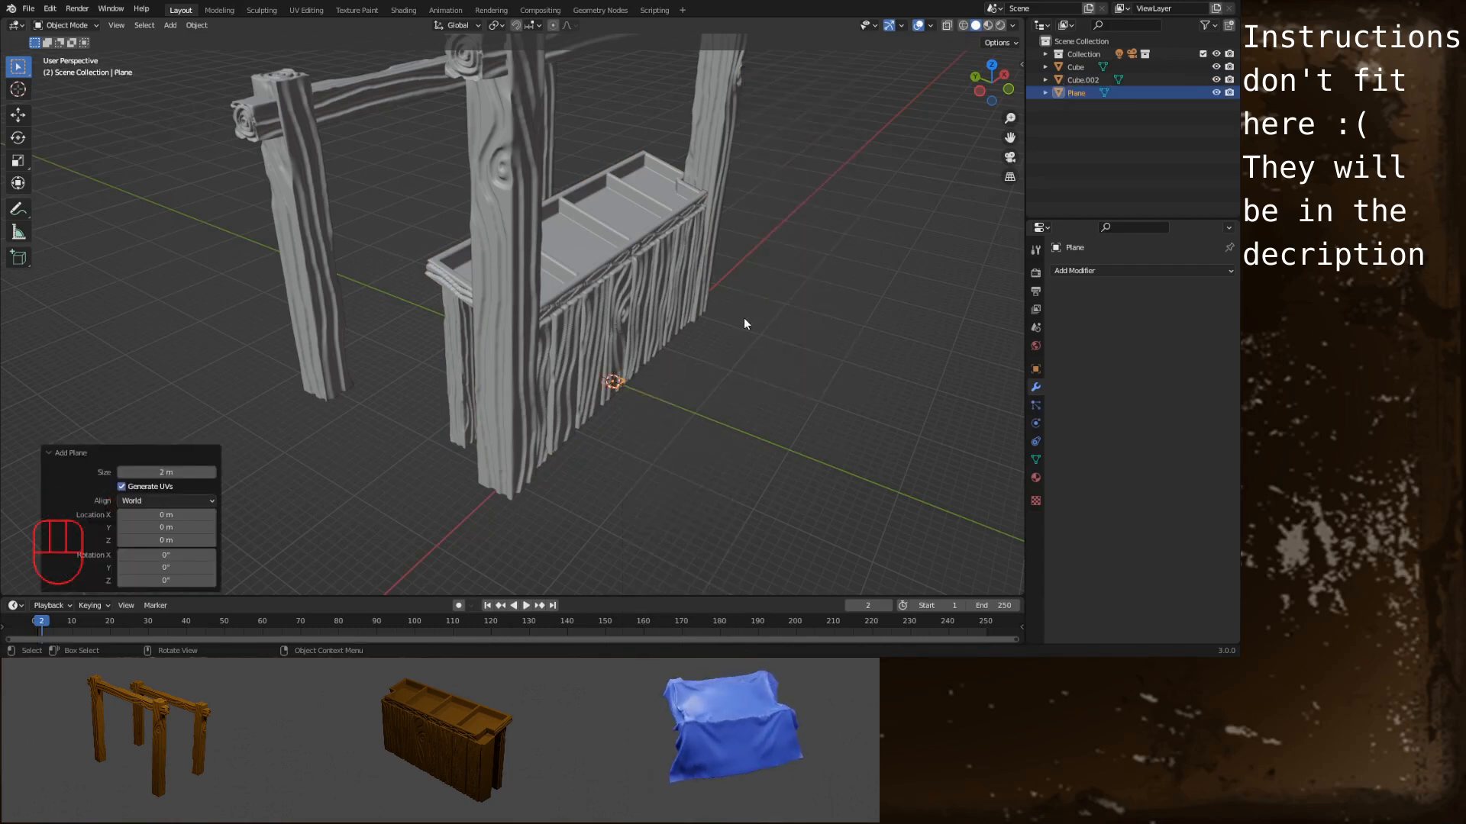
pyautogui.press('Tab')
pyautogui.write('s')
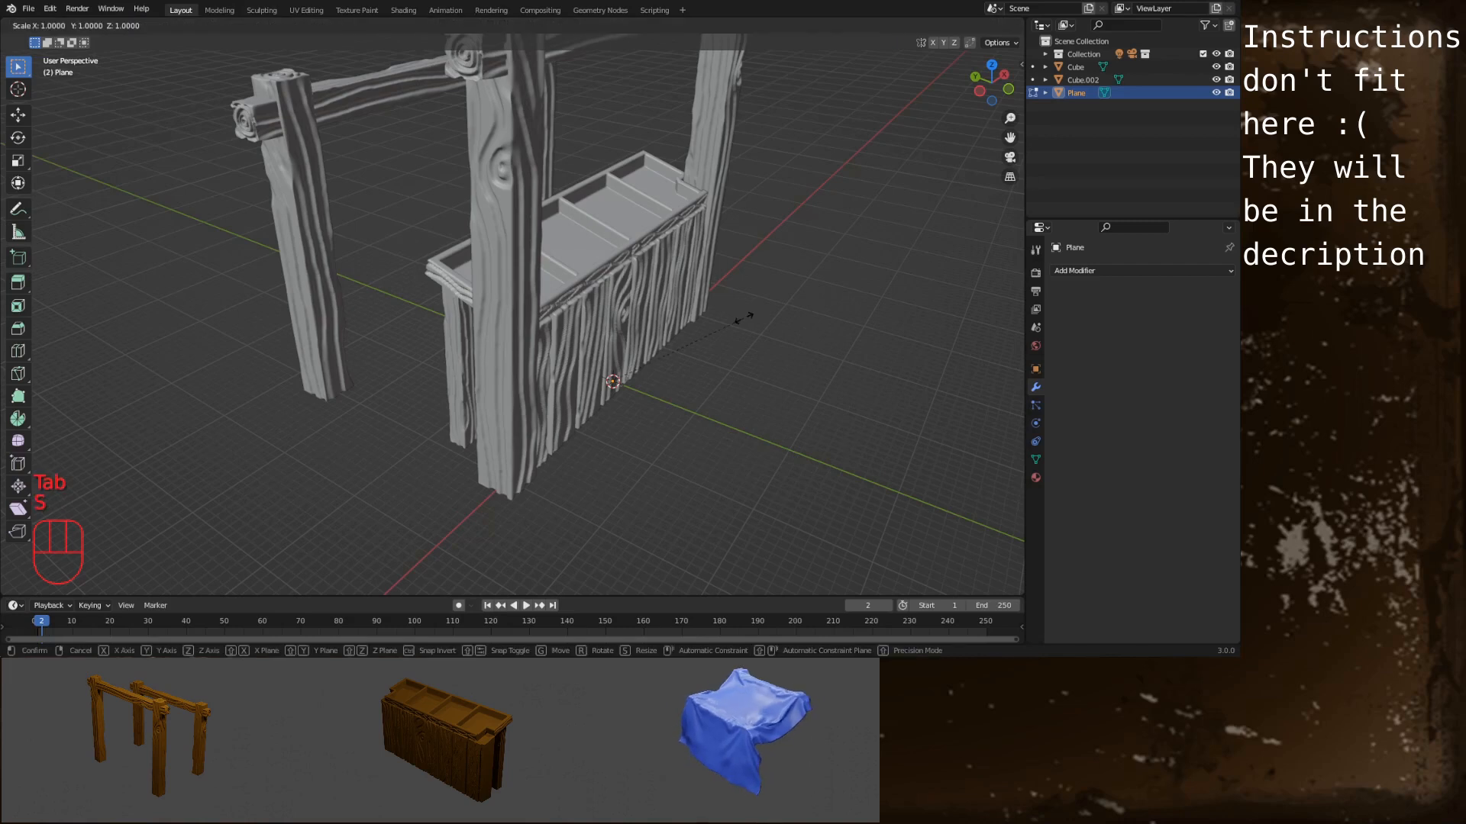
pyautogui.write('30')
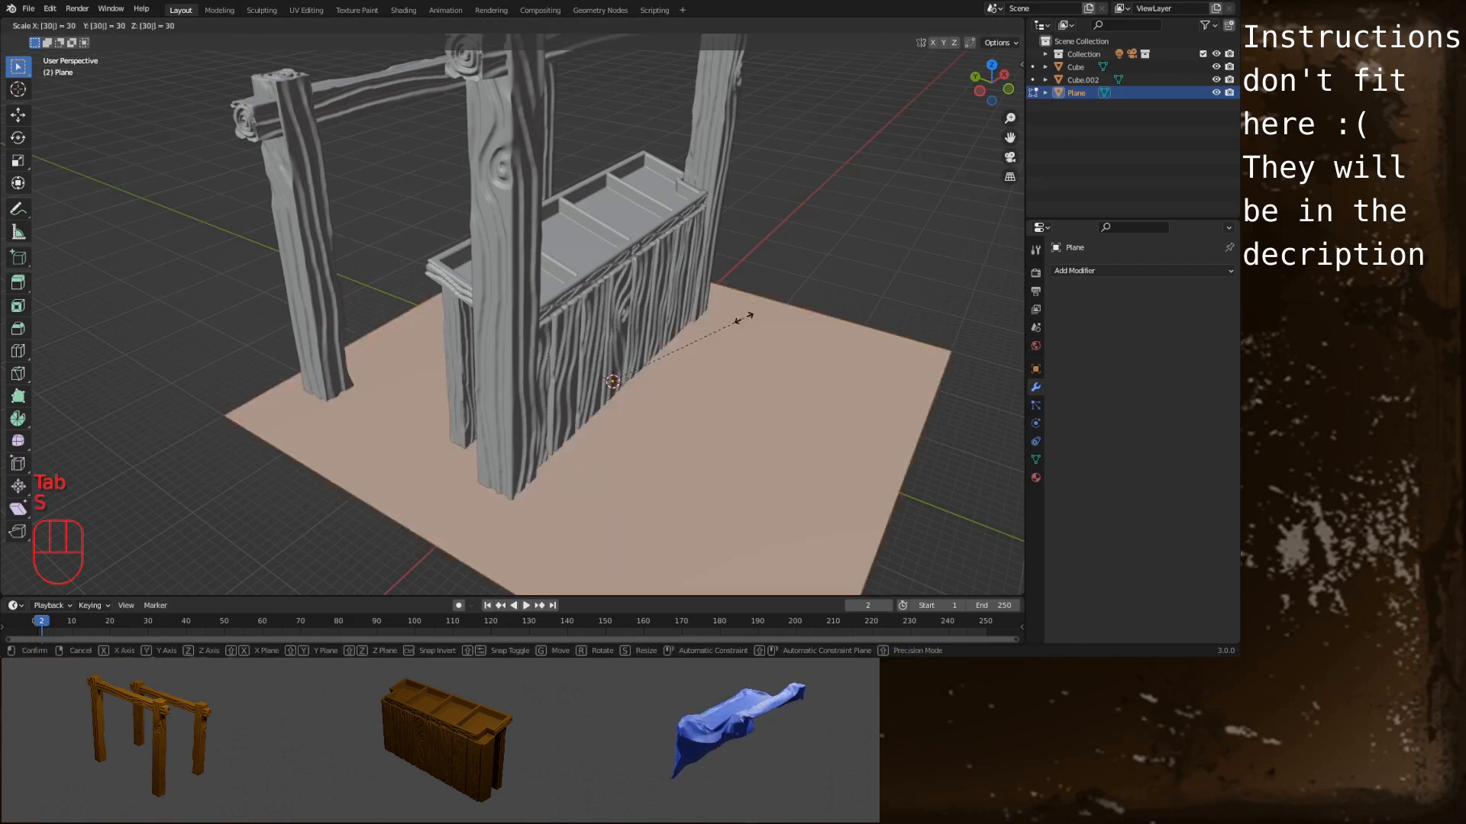
pyautogui.click(745, 318)
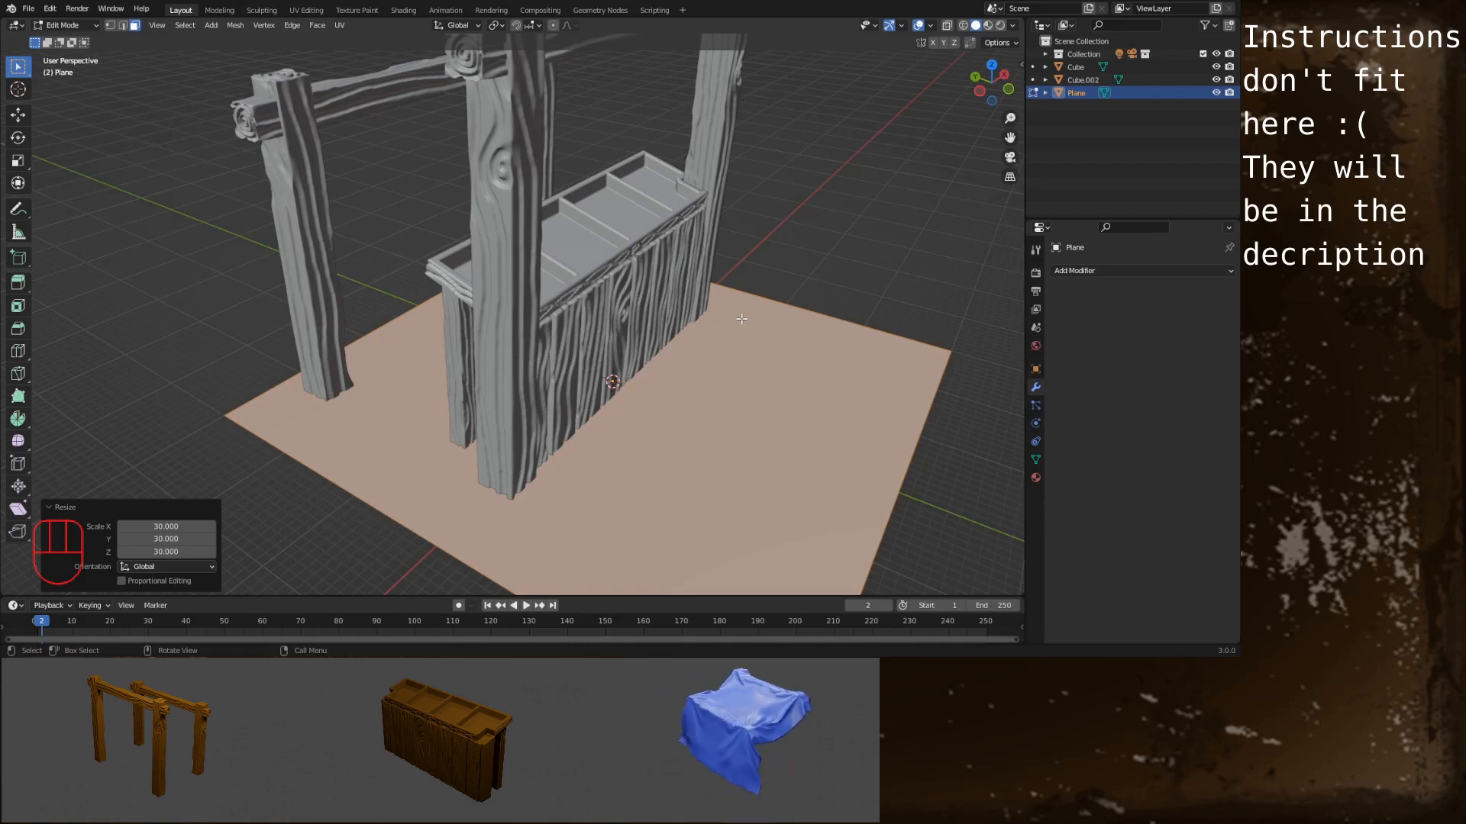
# Move the plane's mesh 20 m along Y and 45 m up along Z, above the posts
pyautogui.press('g')
pyautogui.write('y')
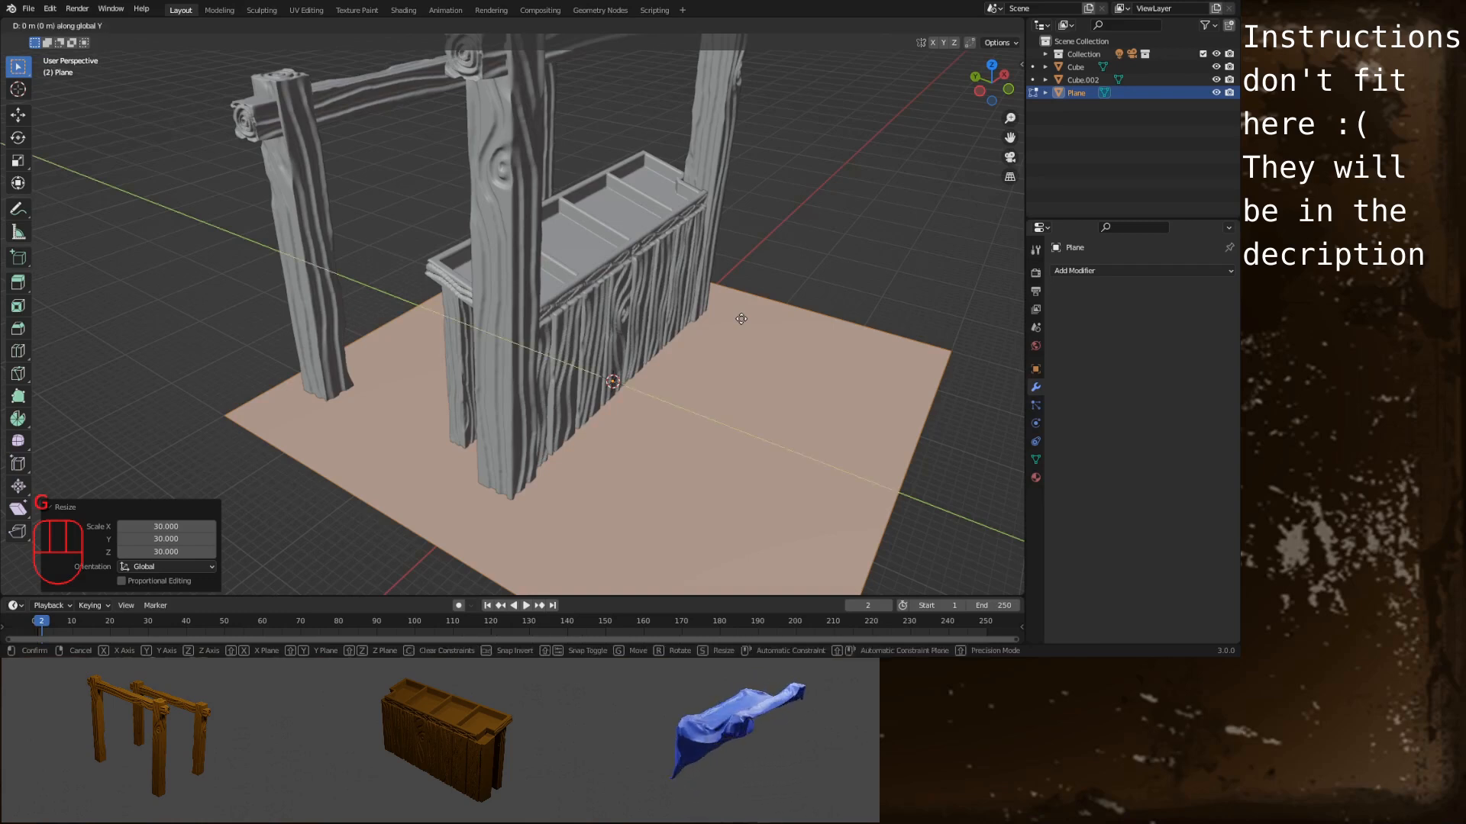
pyautogui.write('20')
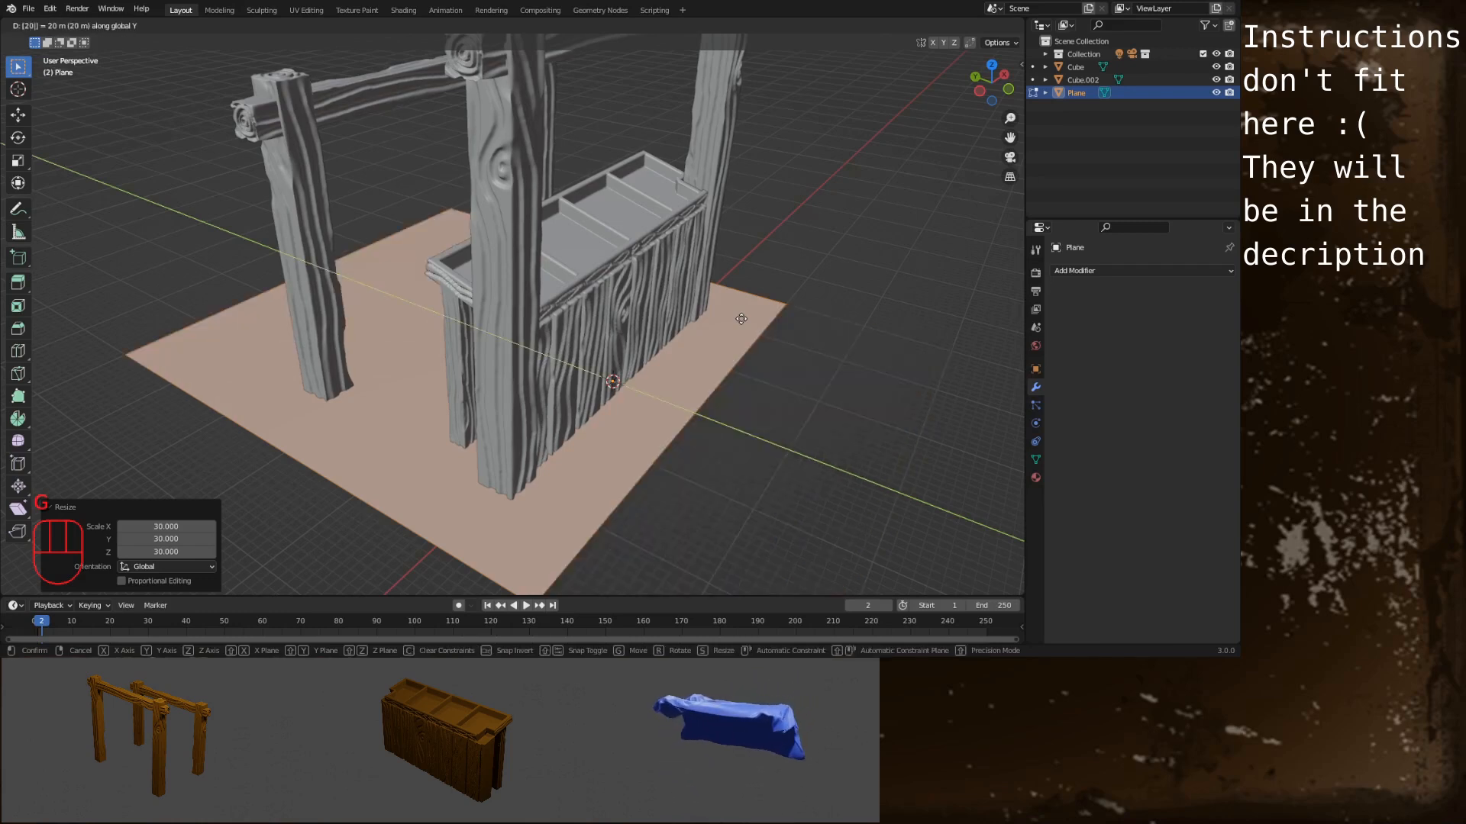
pyautogui.press('Return')
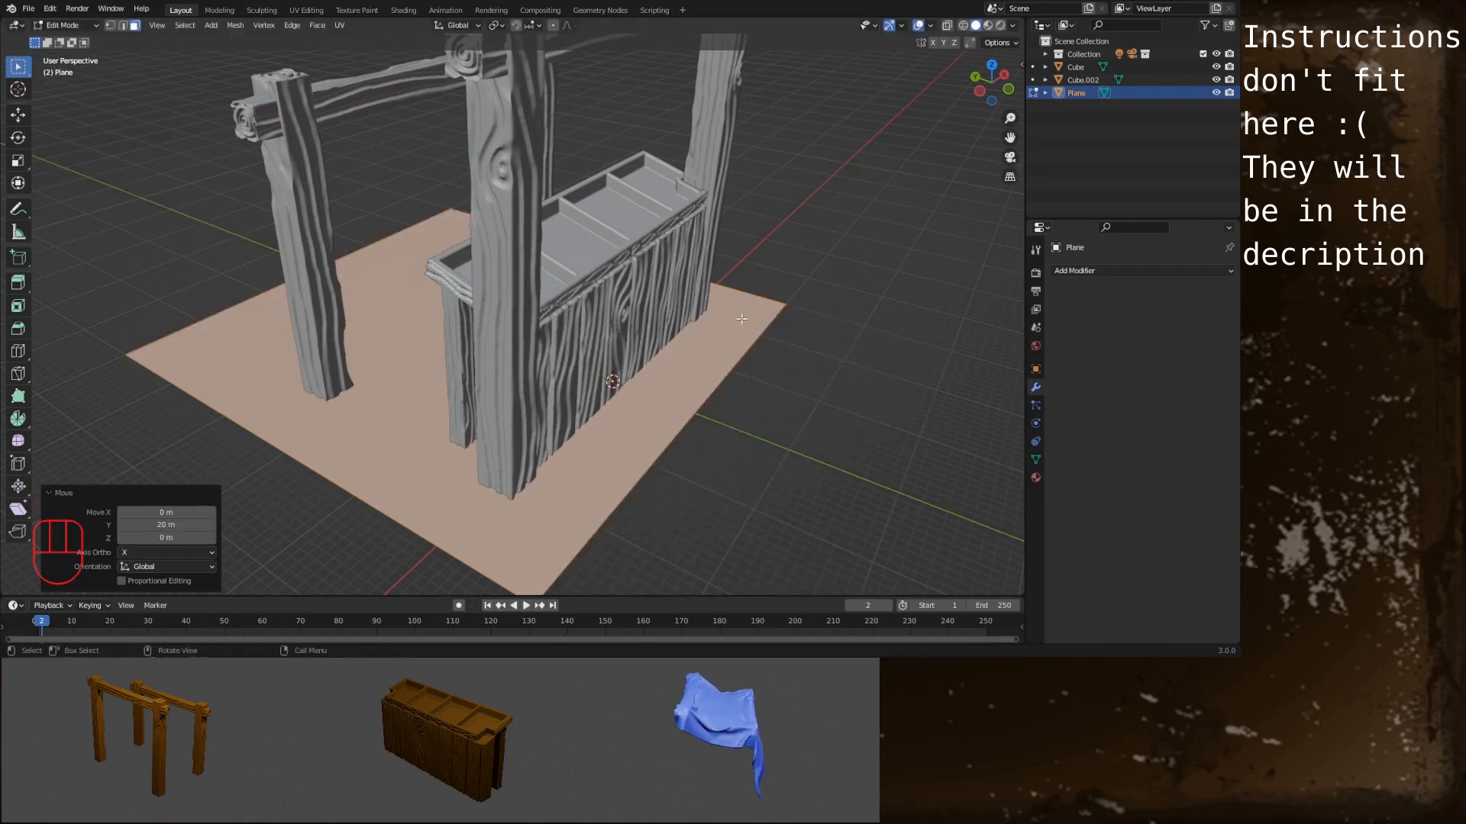
pyautogui.press('g')
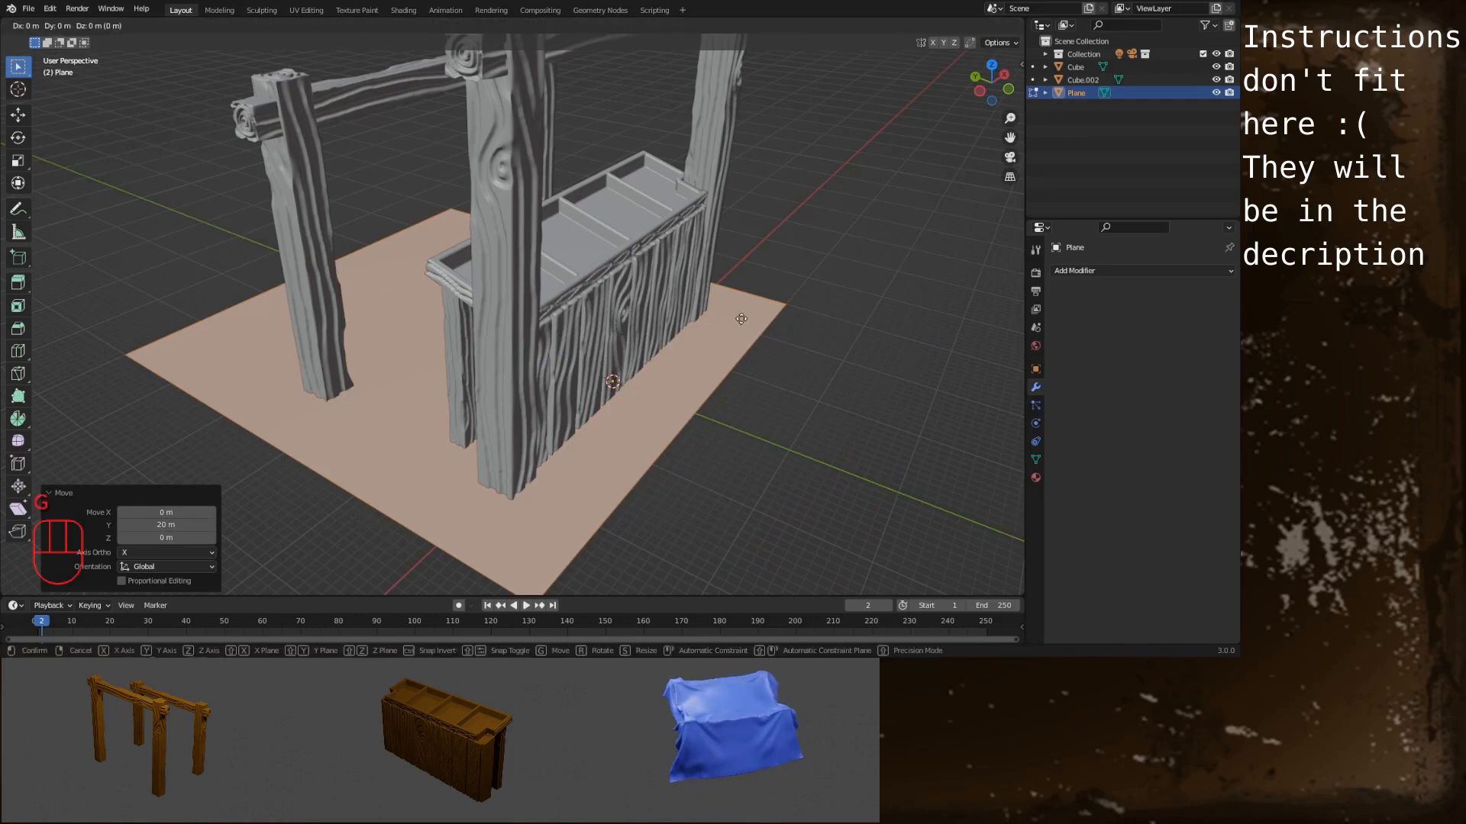
pyautogui.write('z')
pyautogui.write('45')
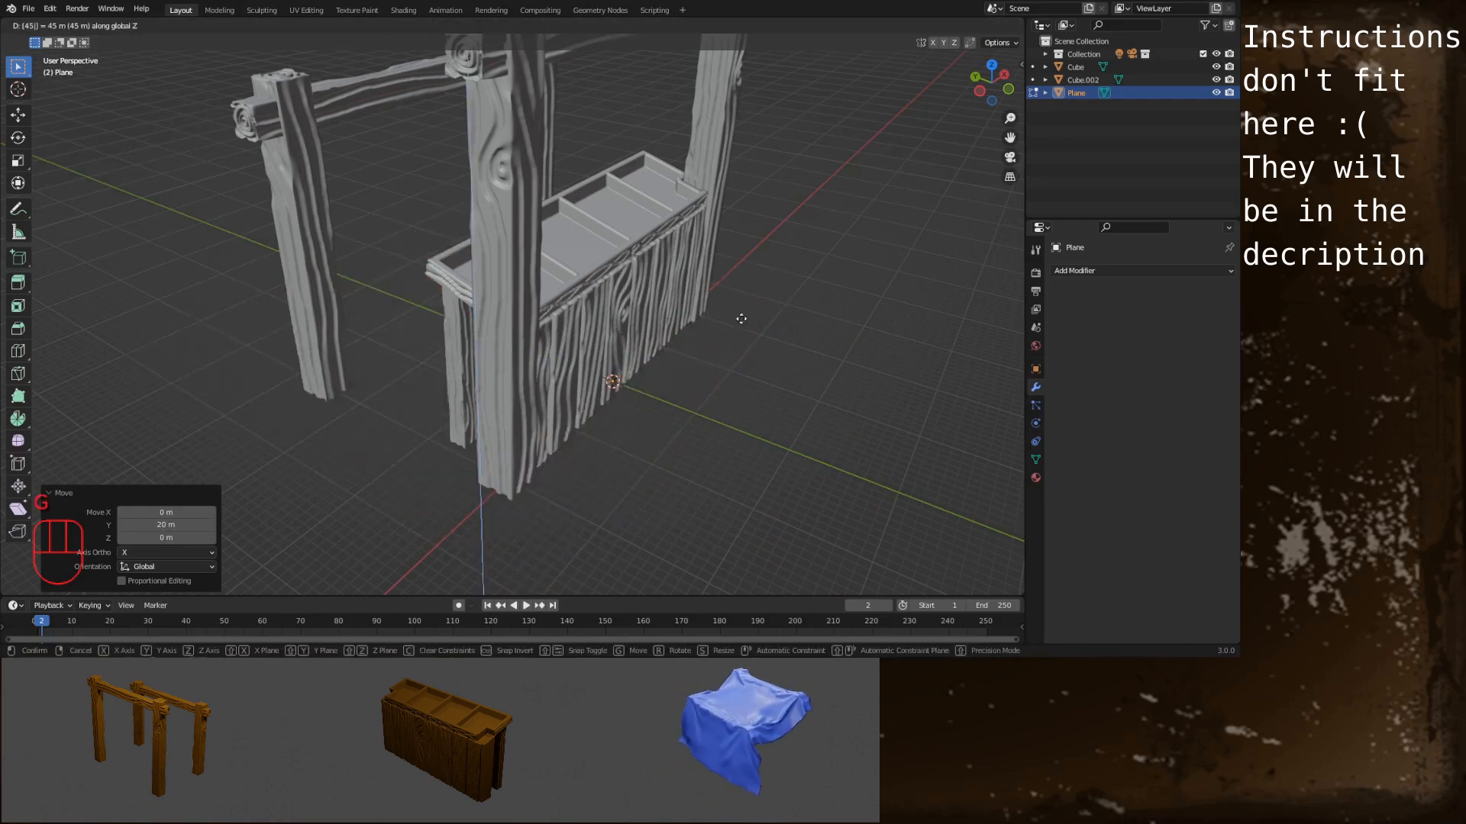
pyautogui.press('Return')
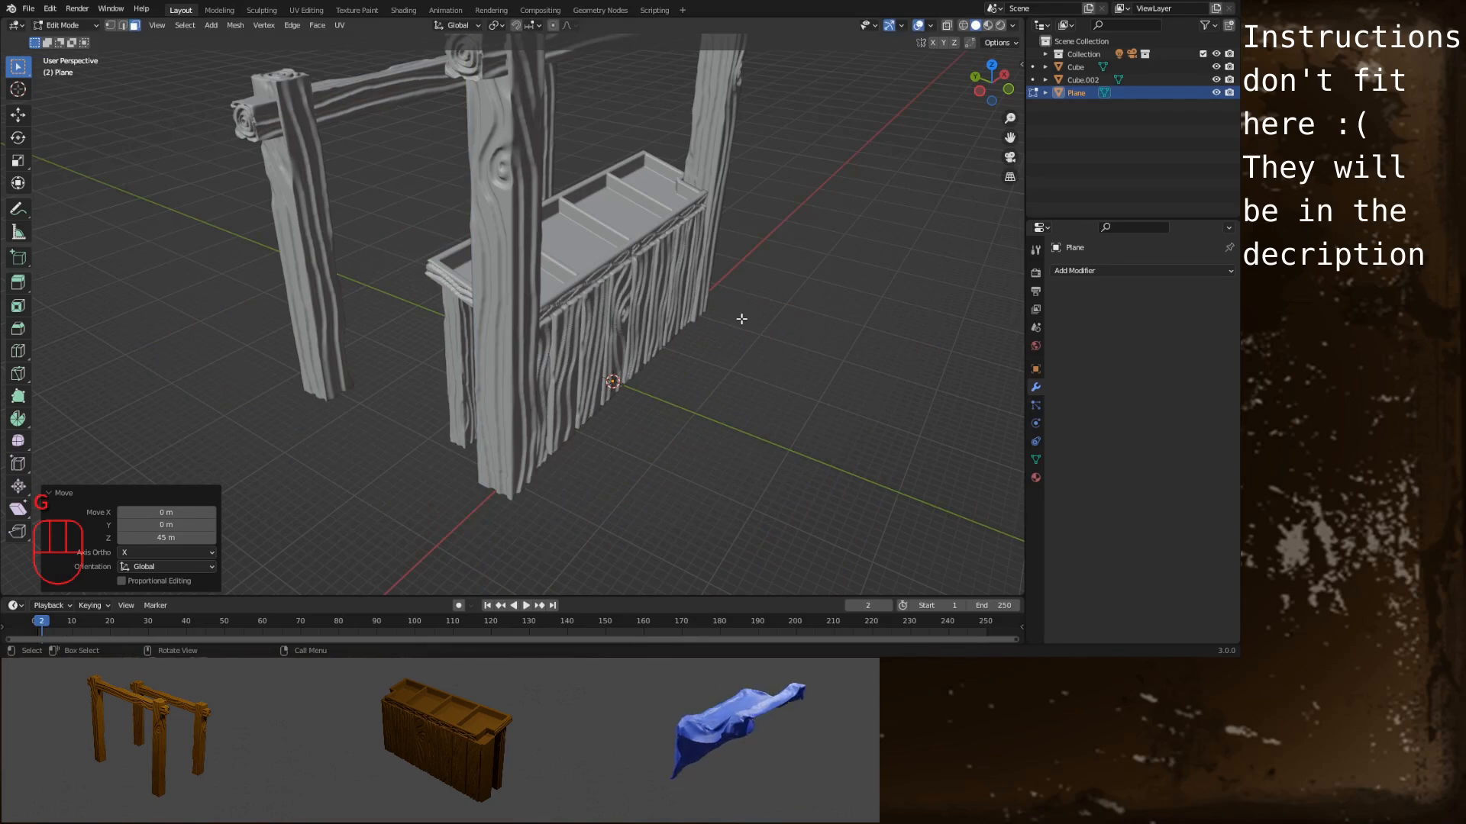
# Rotate the plane by -15° in the left side view so it slopes down towards the shorter posts
pyautogui.scroll(-5, 720, 279)
pyautogui.moveTo(710, 245); pyautogui.dragTo(710, 300, button='middle')
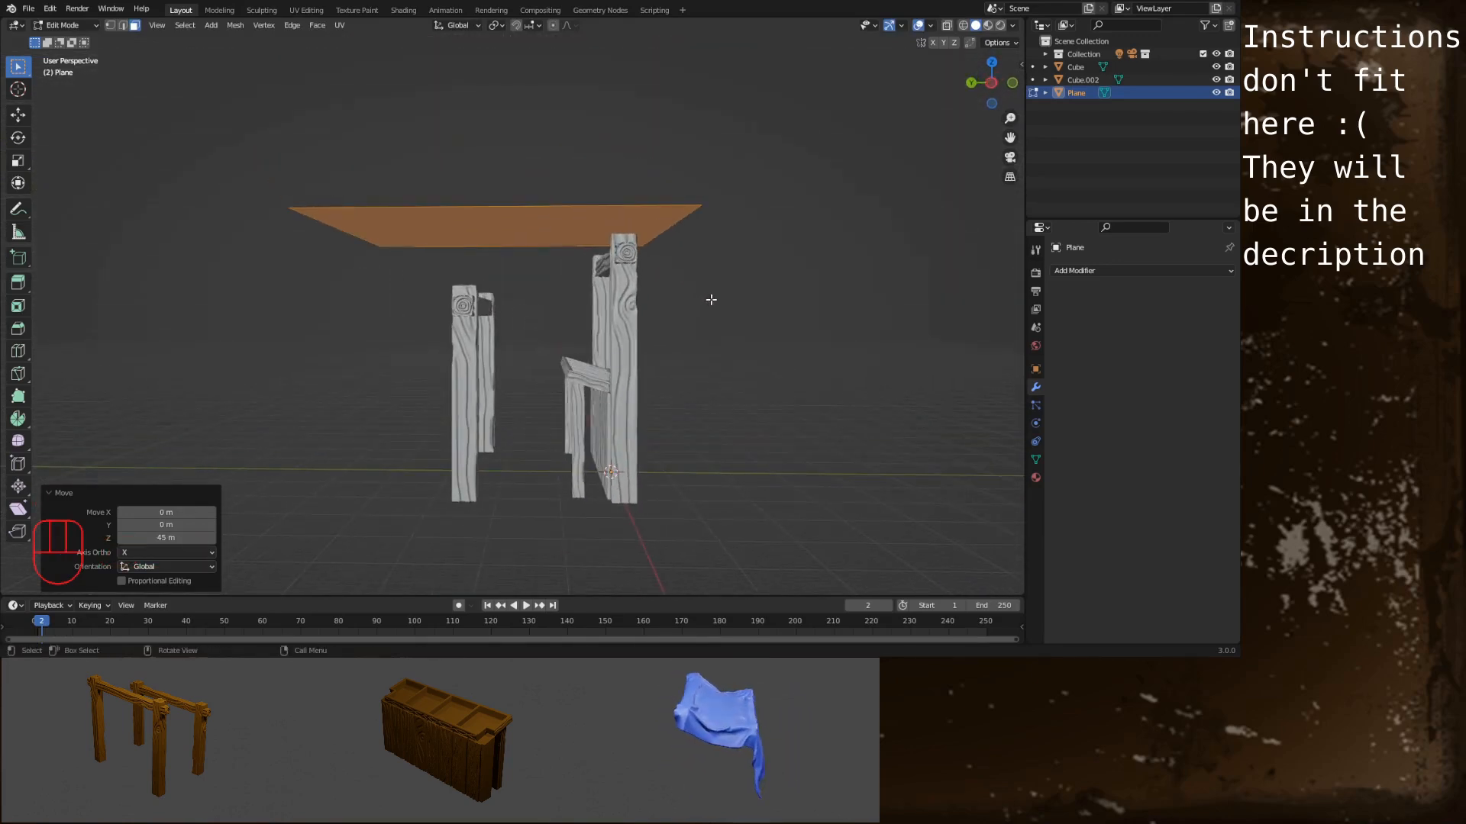
pyautogui.click(990, 83)
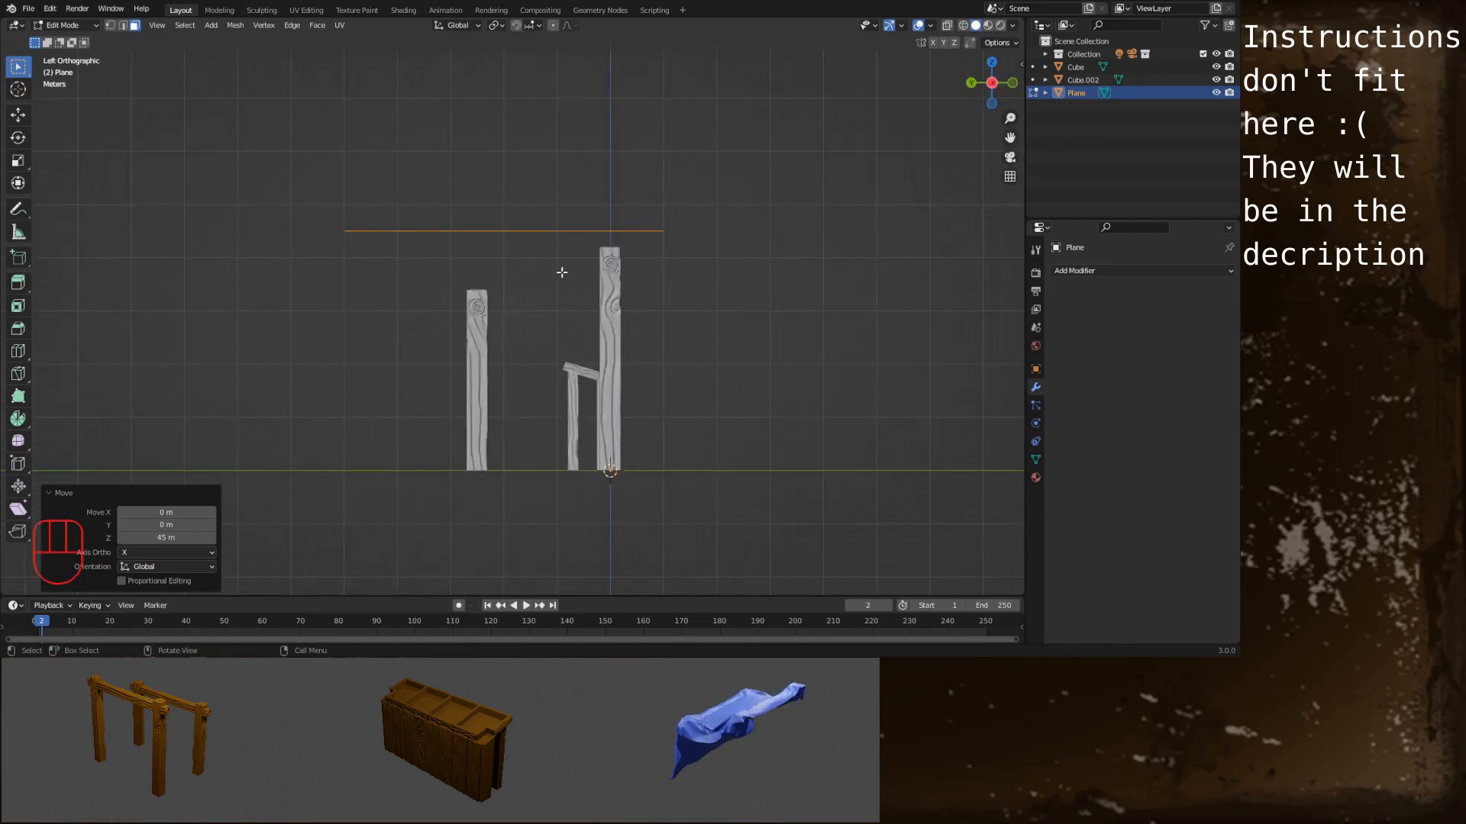
pyautogui.write('r15')
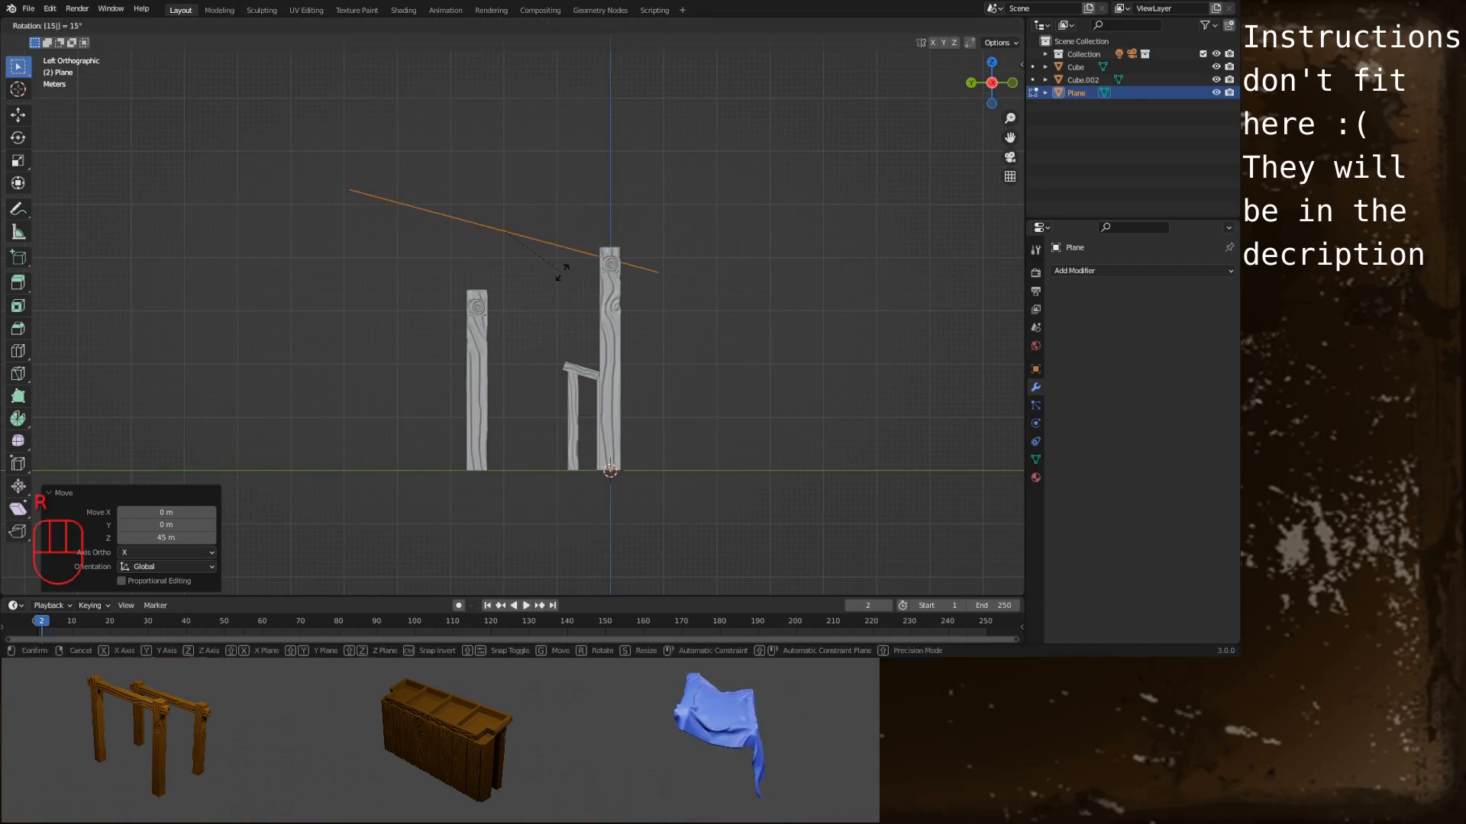
pyautogui.write('-')
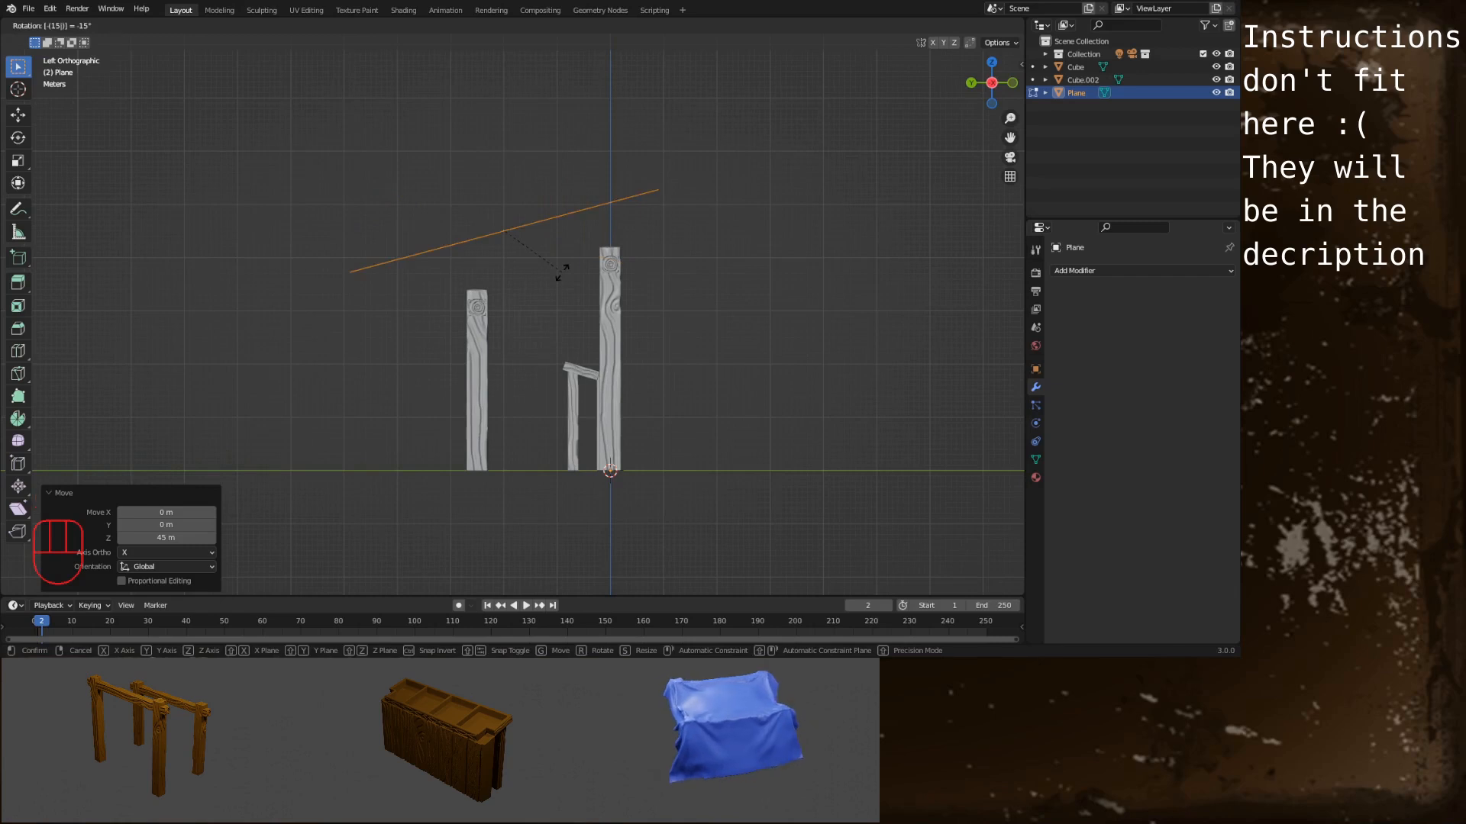
pyautogui.press('Return')
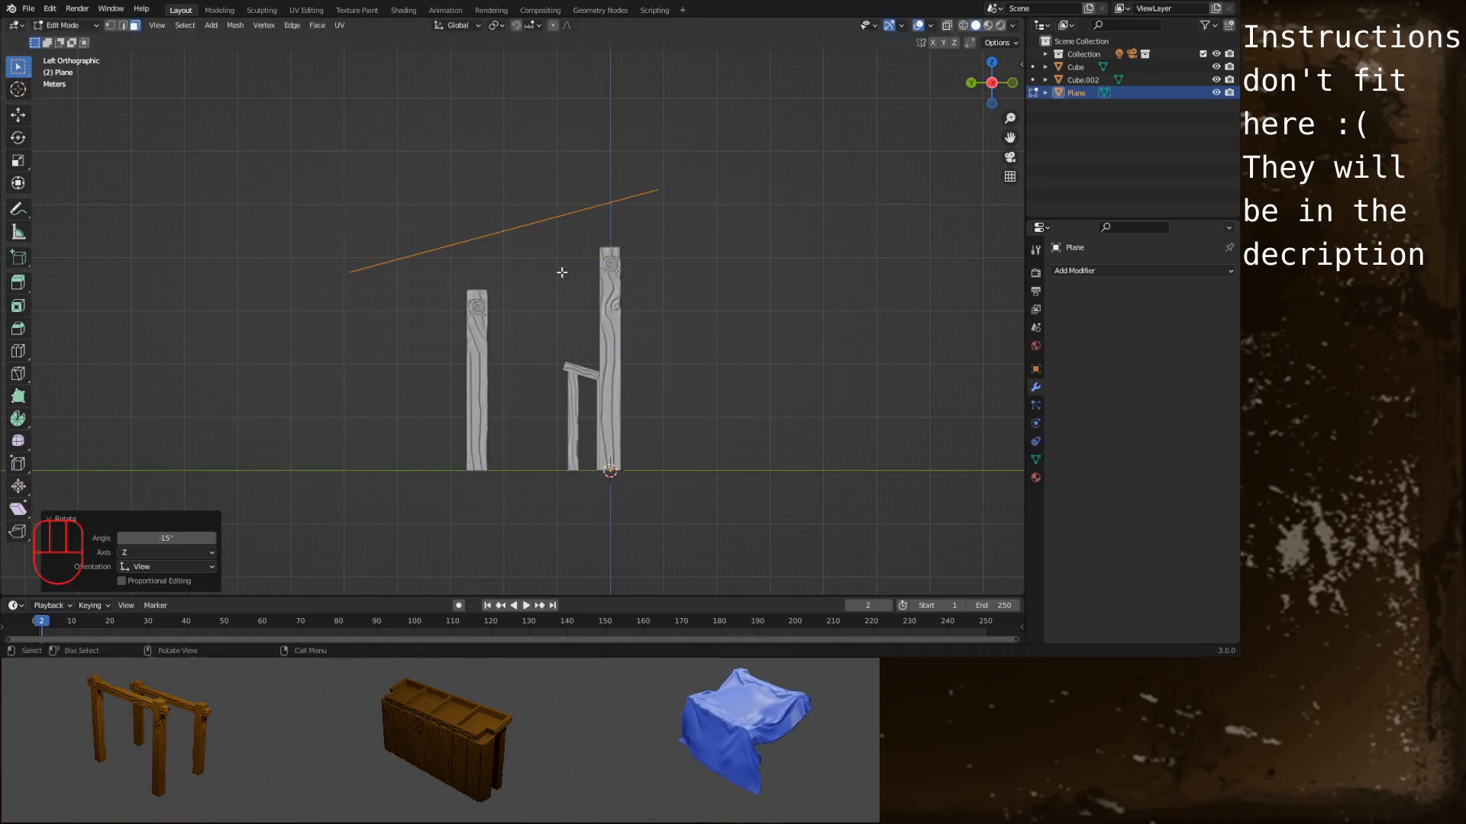
# Subdivide the sloped plane with 10 cuts
pyautogui.rightClick(561, 272)
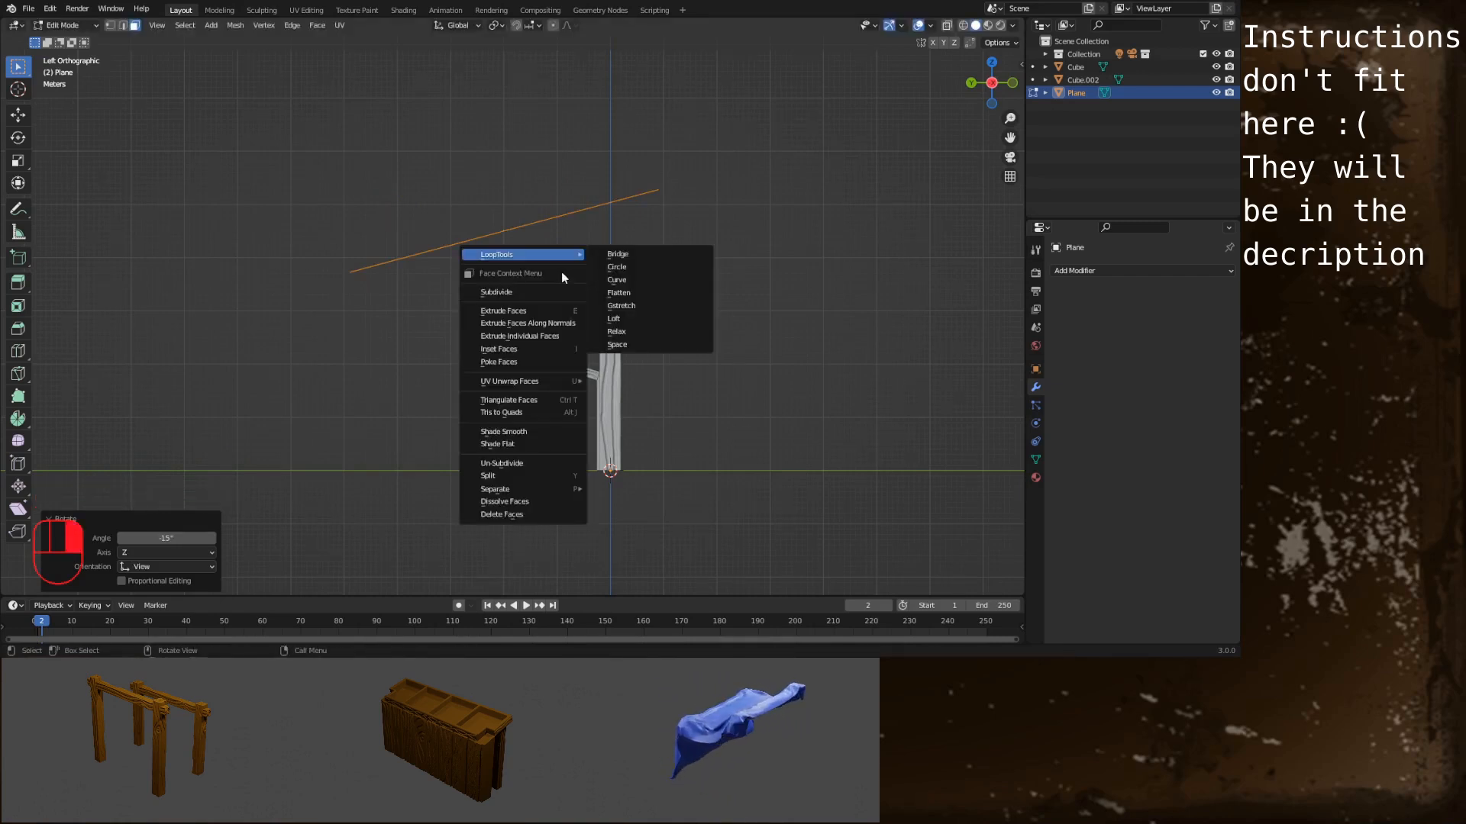
pyautogui.click(546, 288)
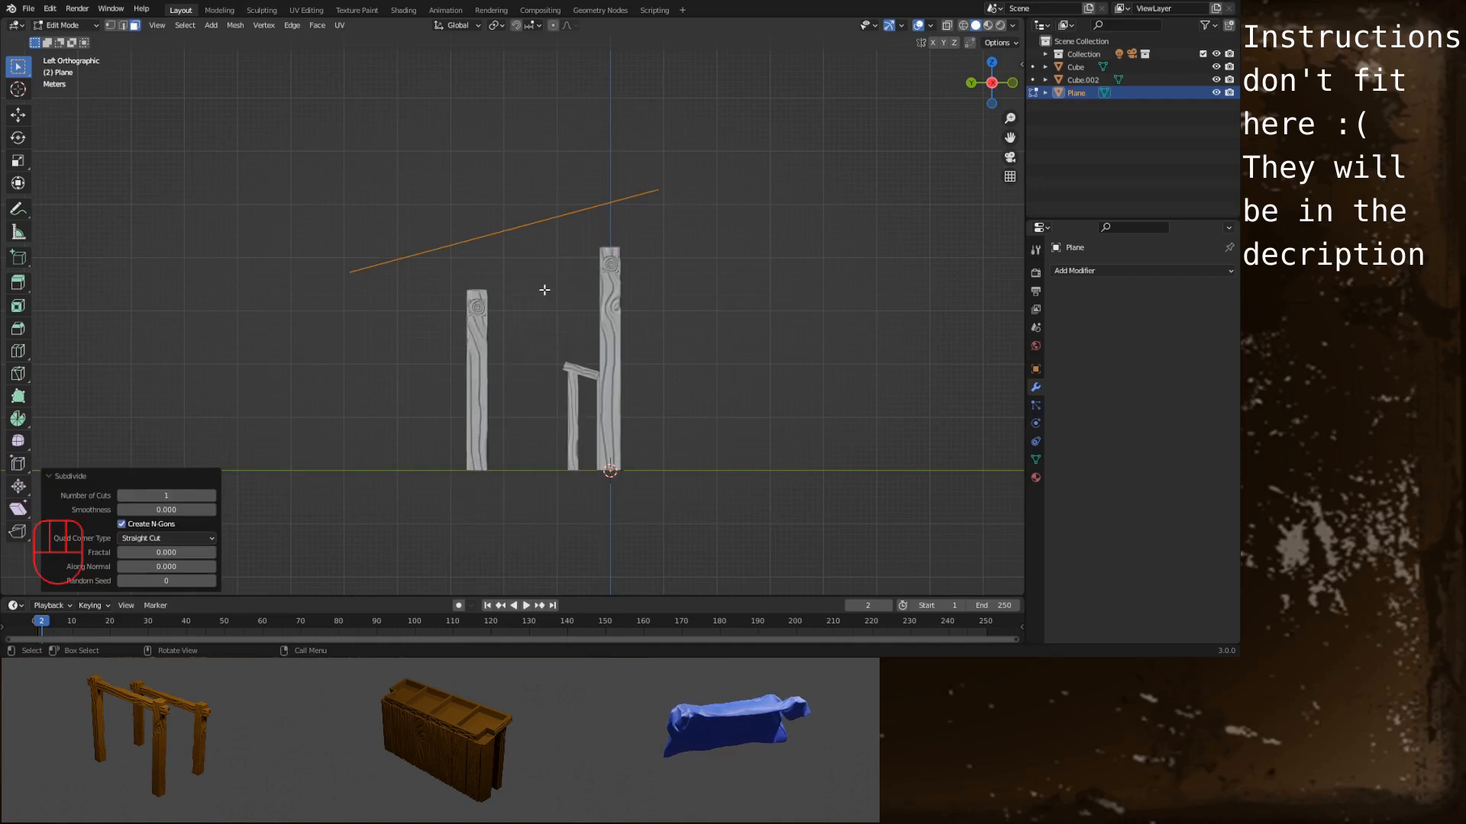
pyautogui.click(185, 494)
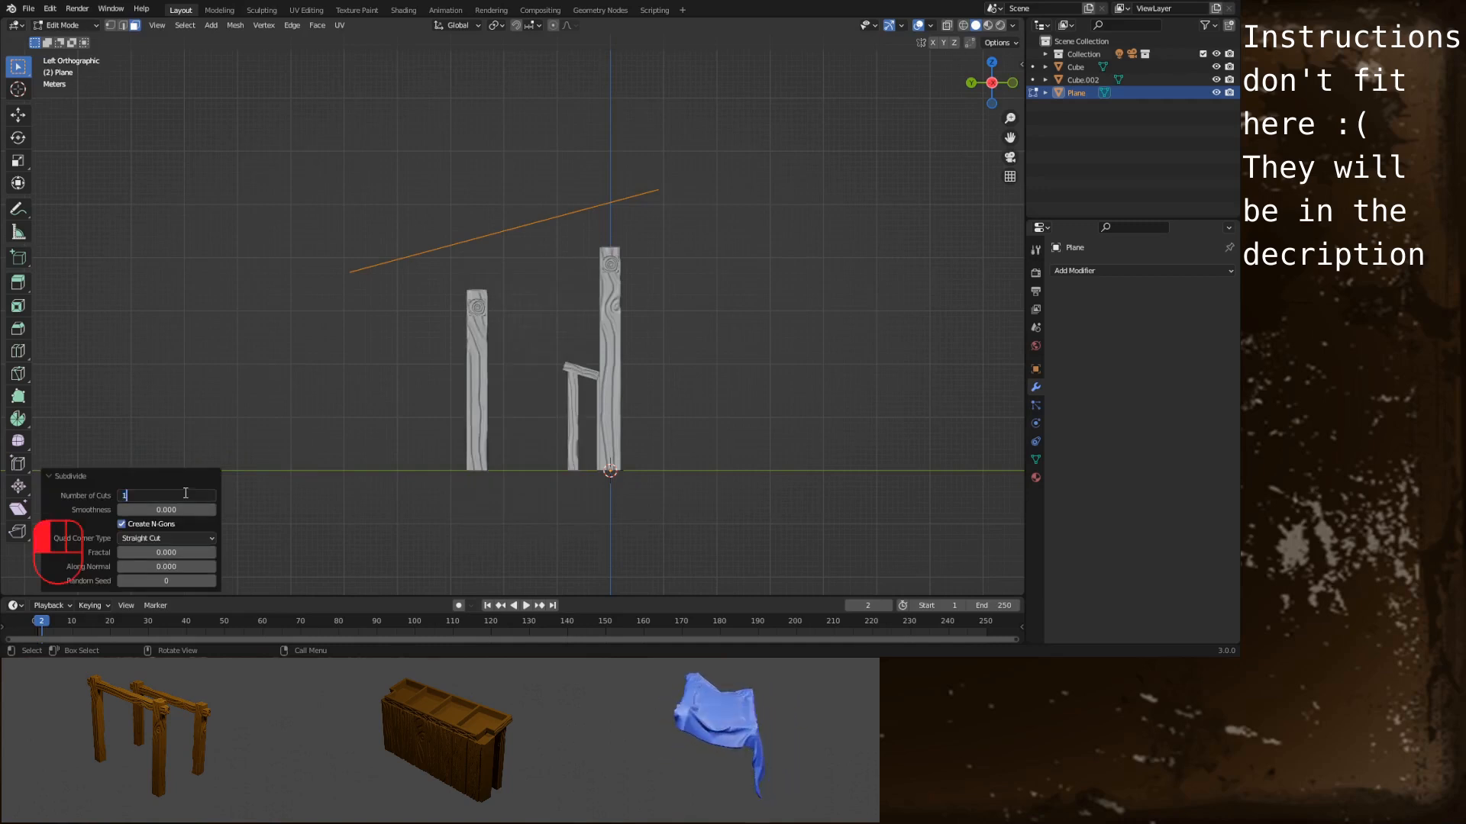
pyautogui.write('10')
pyautogui.press('Return')
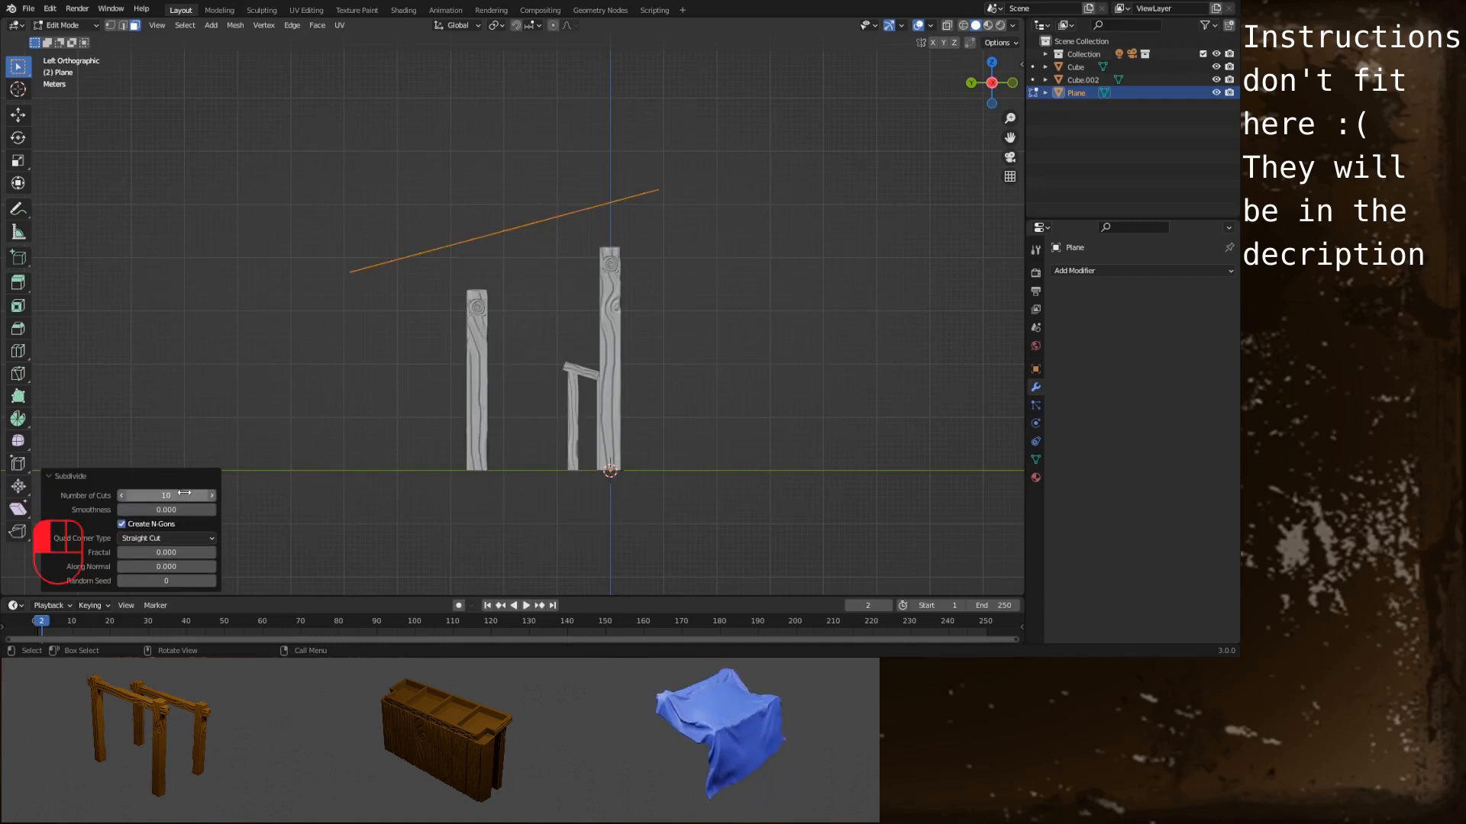
# Subdivide the already divided plane a second time with 10 cuts and return to Object Mode
pyautogui.rightClick(513, 350)
pyautogui.click(513, 350)
pyautogui.click(177, 496)
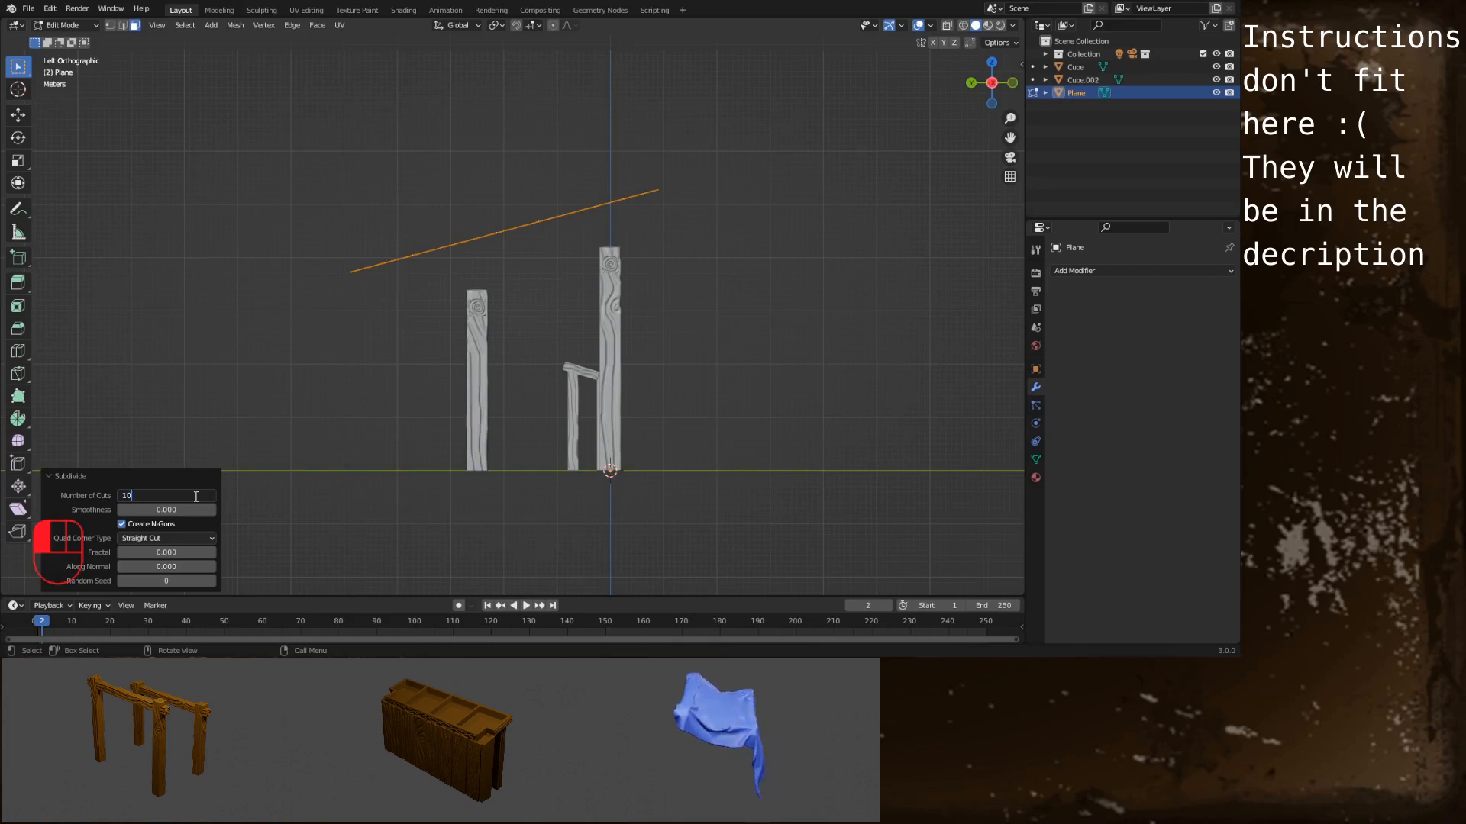
pyautogui.press('Return')
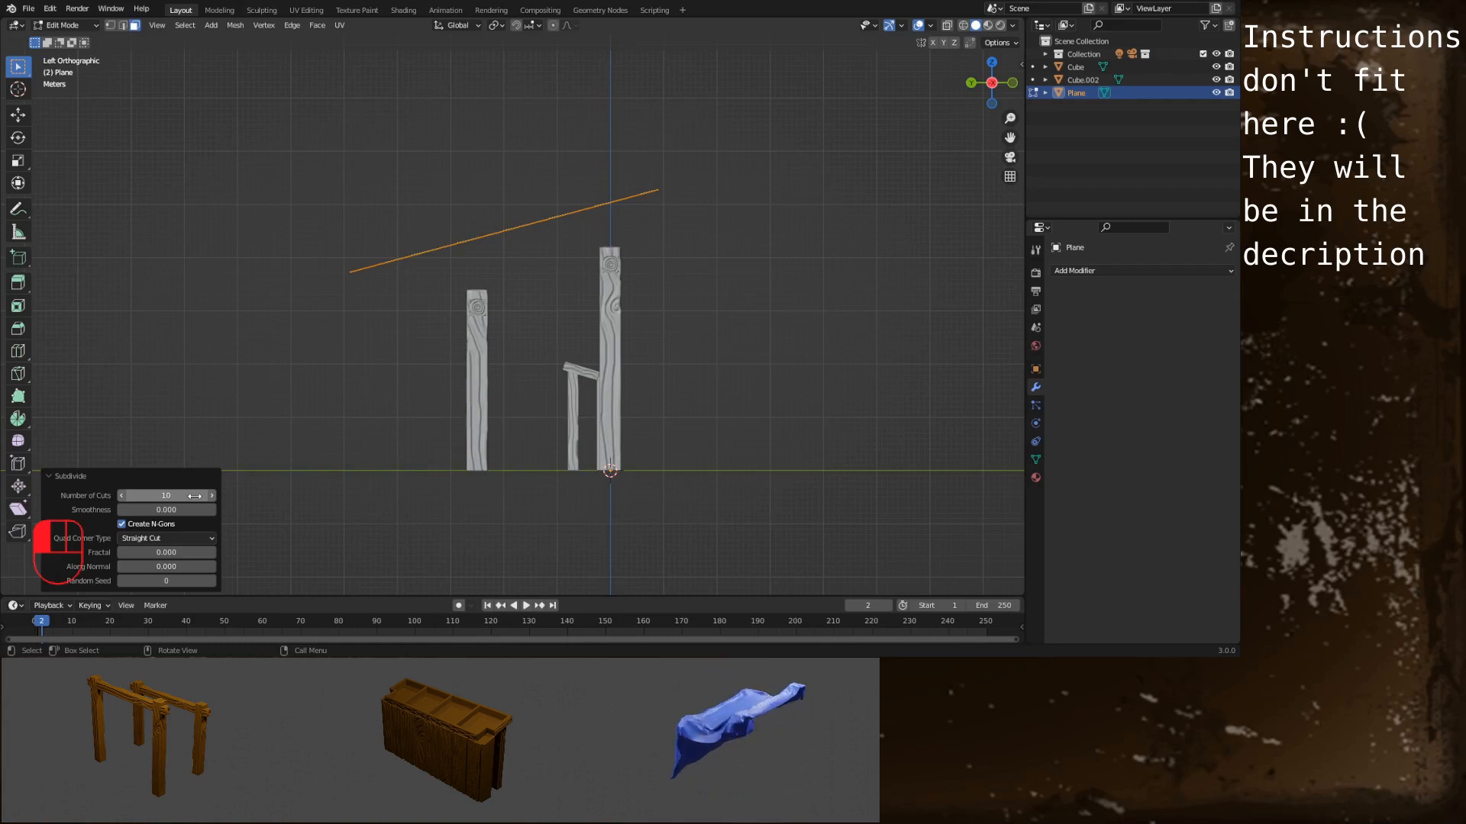
pyautogui.press('Tab')
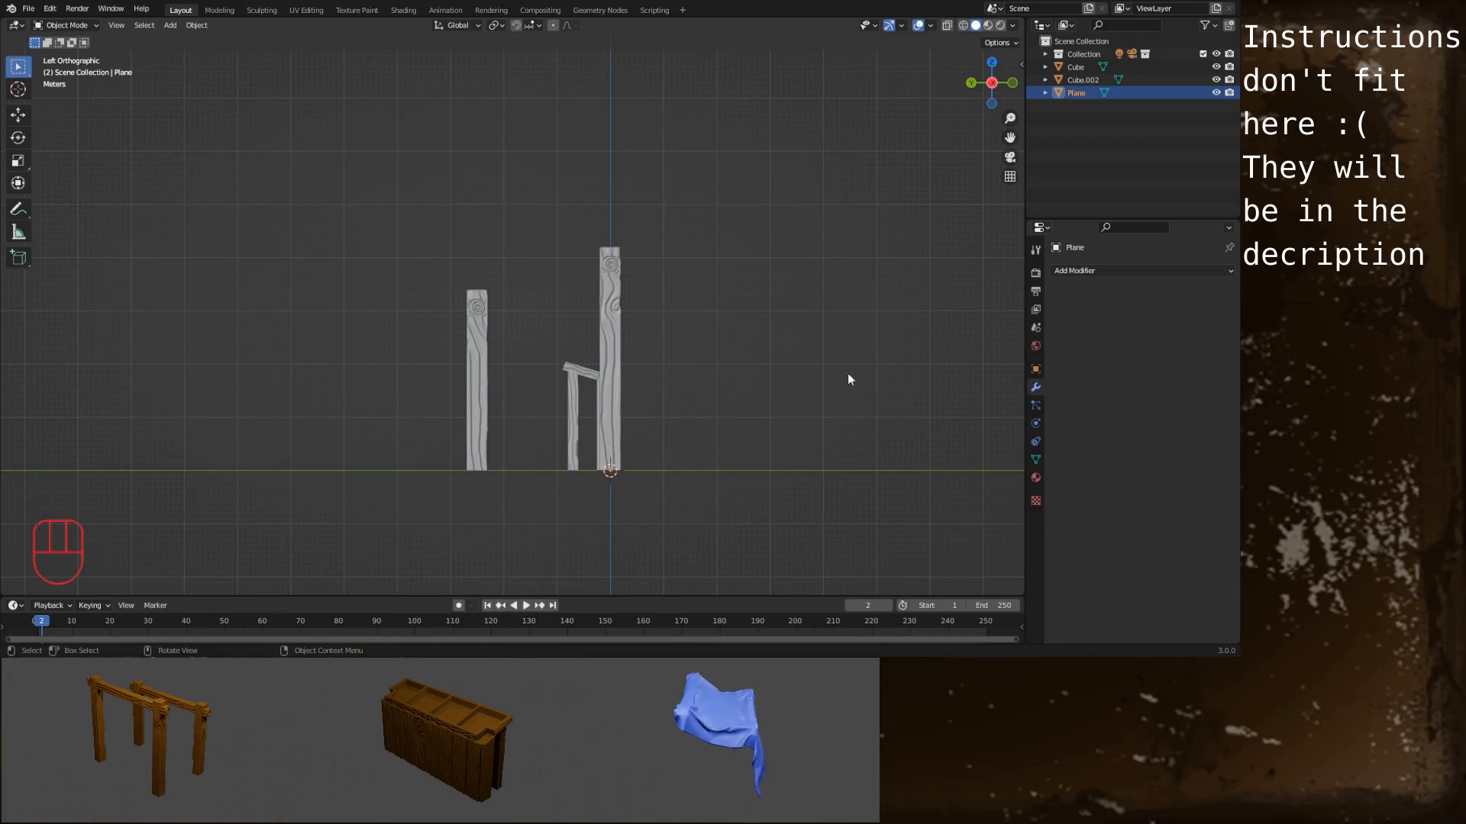
# Add Cloth physics to the plane and enable Self Collisions in its collision settings
pyautogui.click(1034, 424)
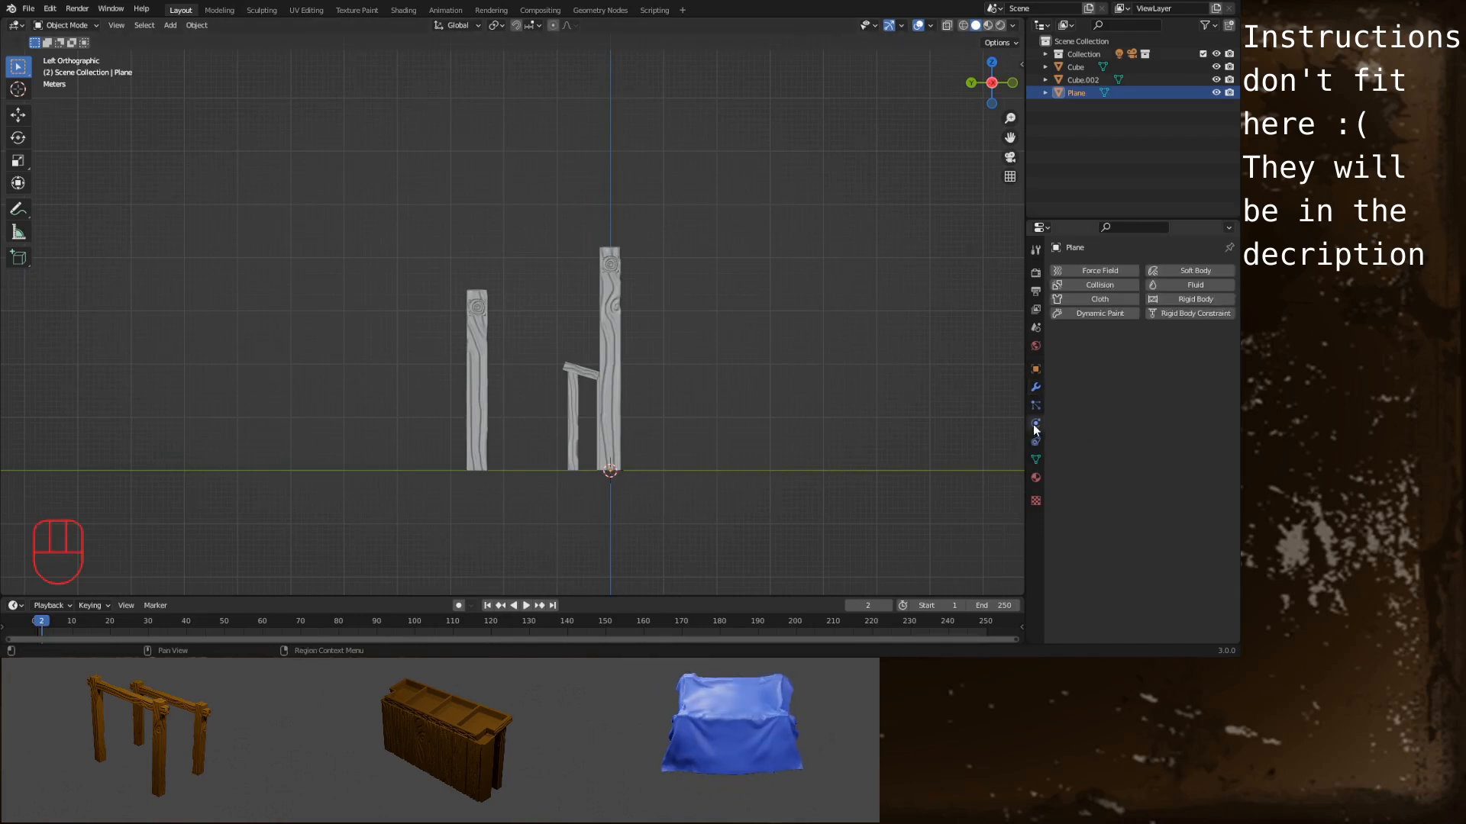
pyautogui.click(1080, 300)
pyautogui.scroll(-10, 1104, 456)
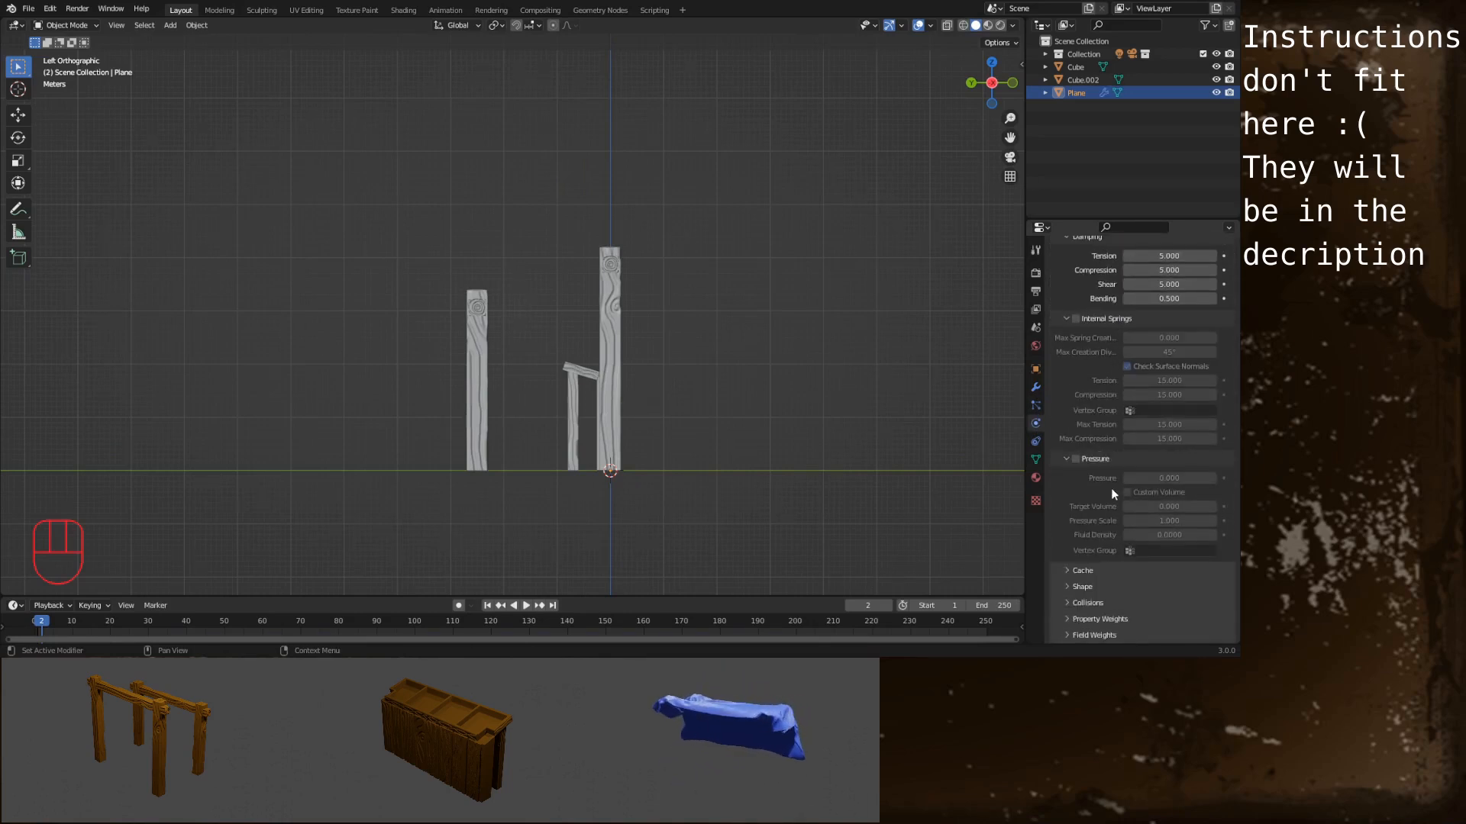
pyautogui.click(1087, 603)
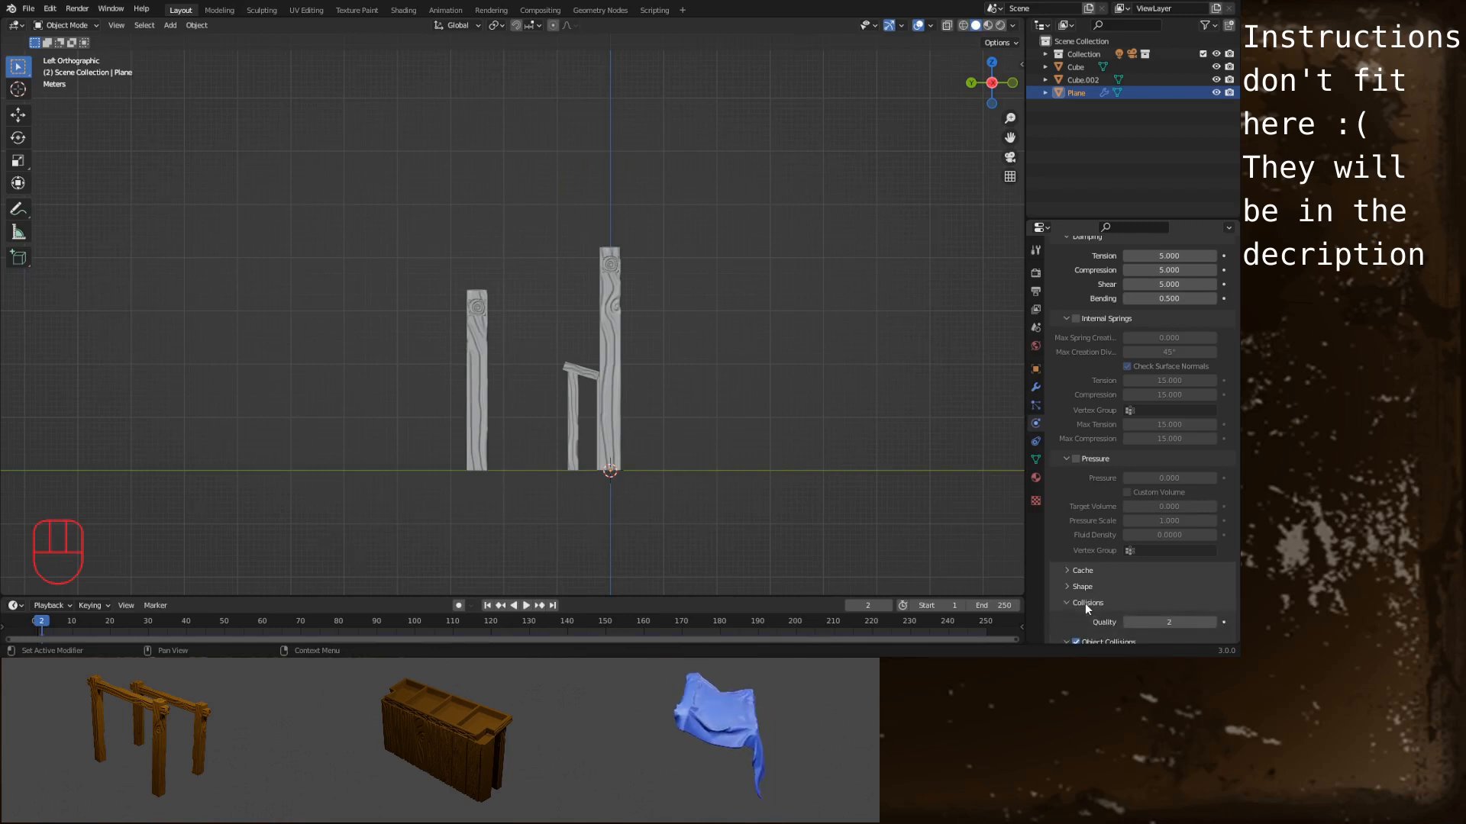
pyautogui.scroll(-4, 1102, 575)
pyautogui.scroll(-2, 1106, 575)
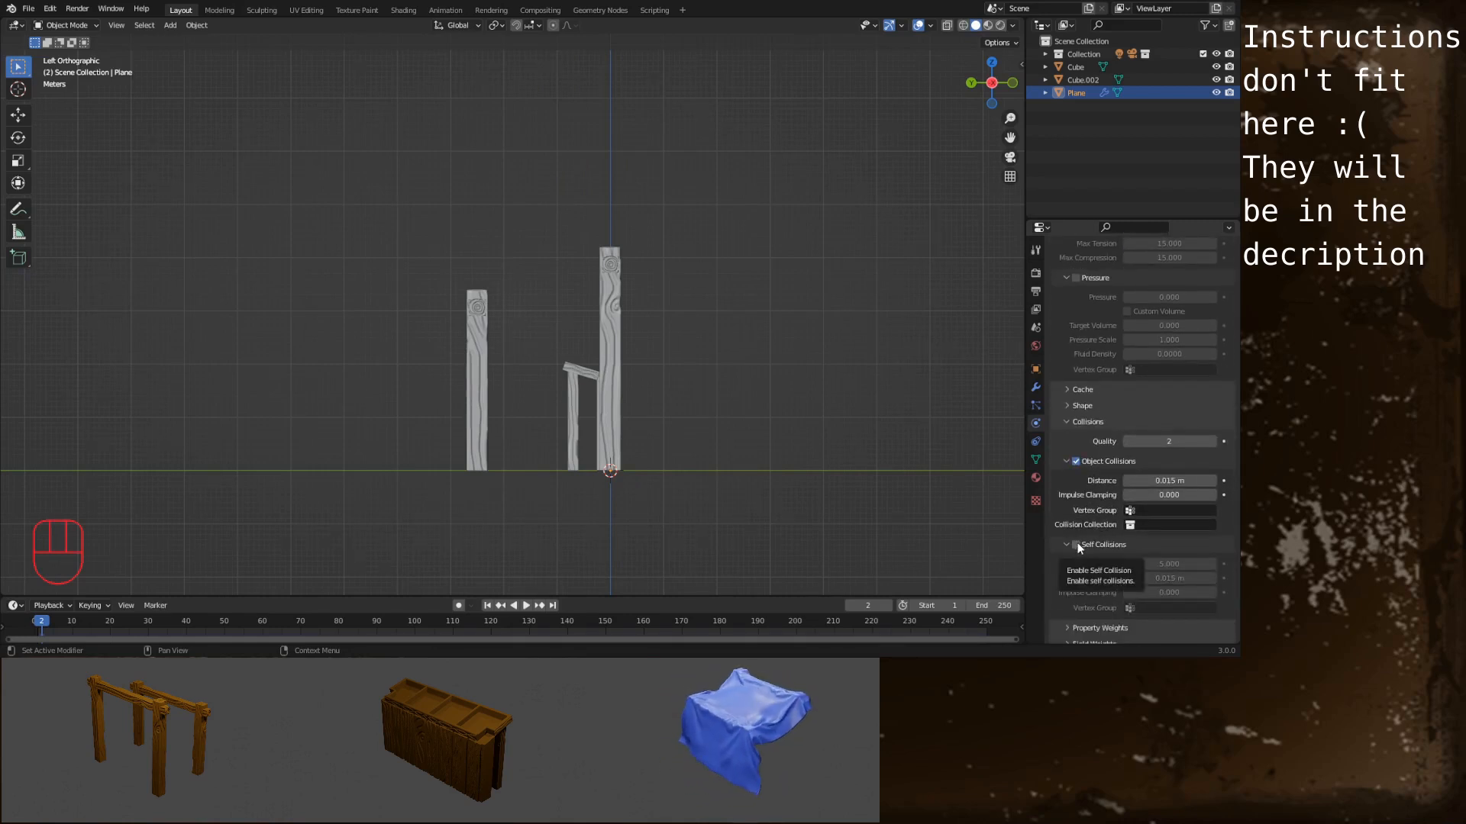
pyautogui.click(1077, 545)
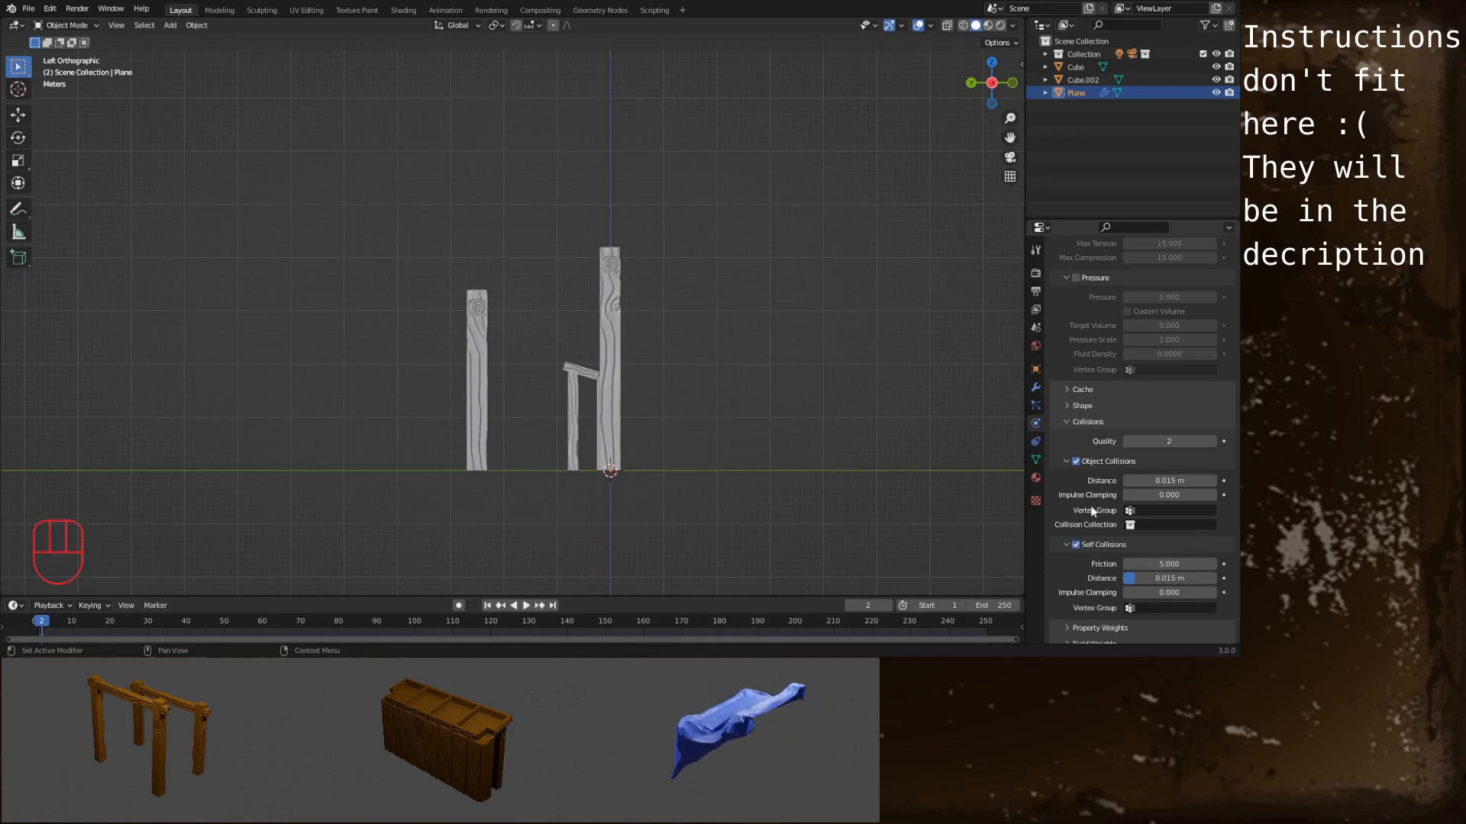
# Give the wooden post frame Collision physics so the cloth can land on it
pyautogui.click(612, 365)
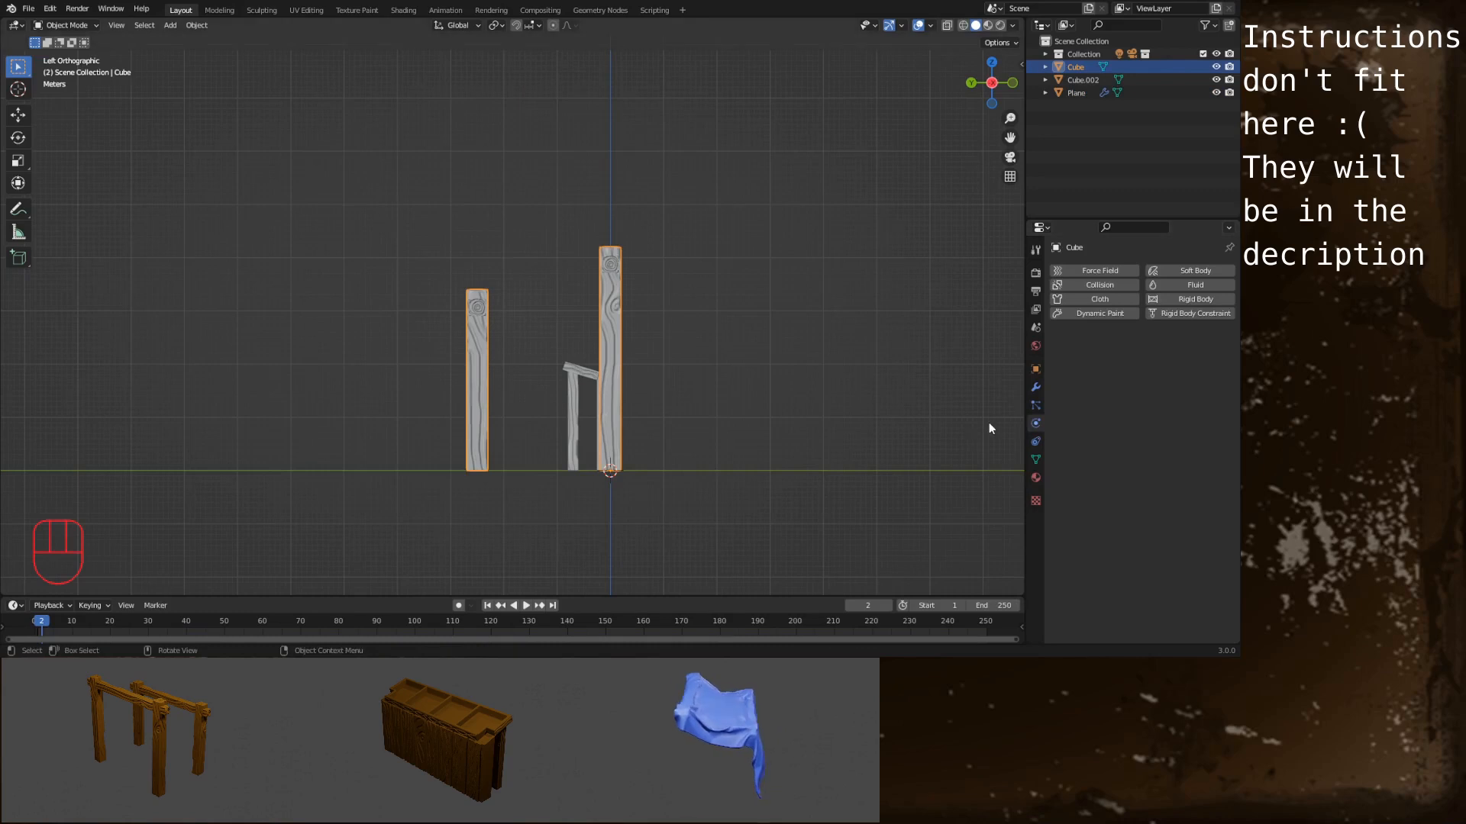
pyautogui.click(1089, 287)
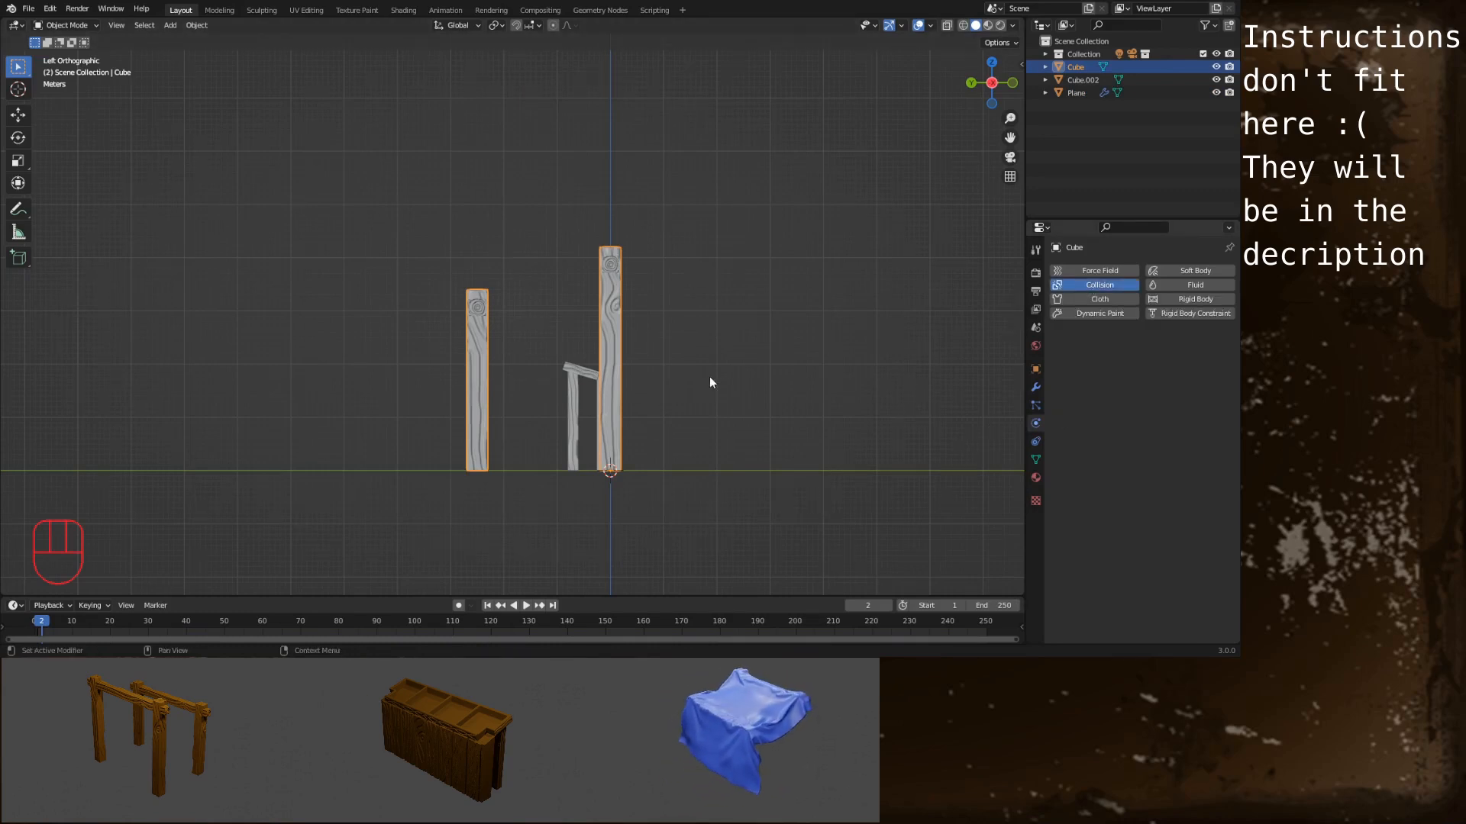
pyautogui.moveTo(718, 281); pyautogui.dragTo(688, 301, button='middle')
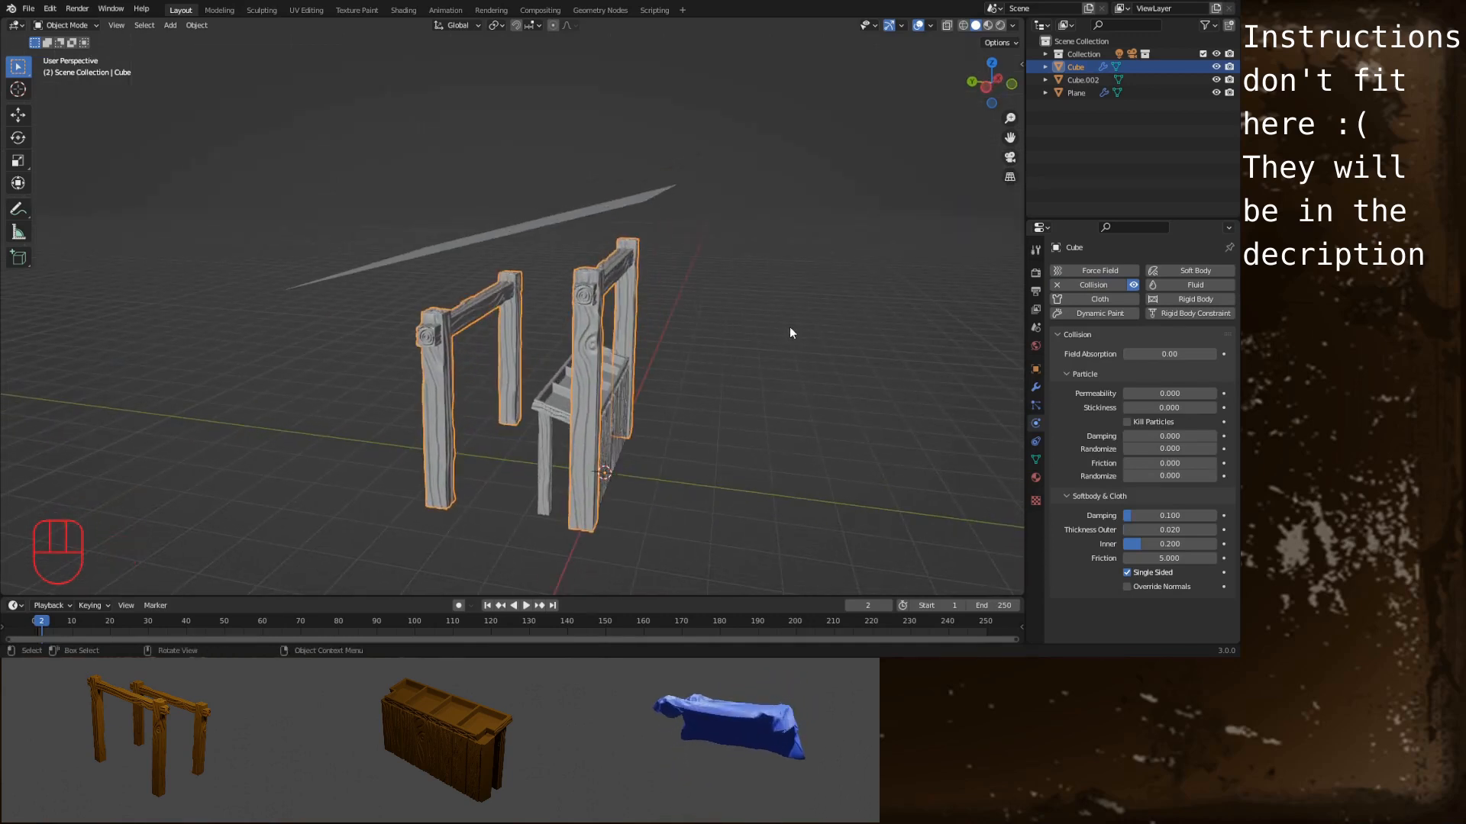
# Play the simulation until the cloth drapes over the posts and set the timeline to frame 171
pyautogui.press('space')
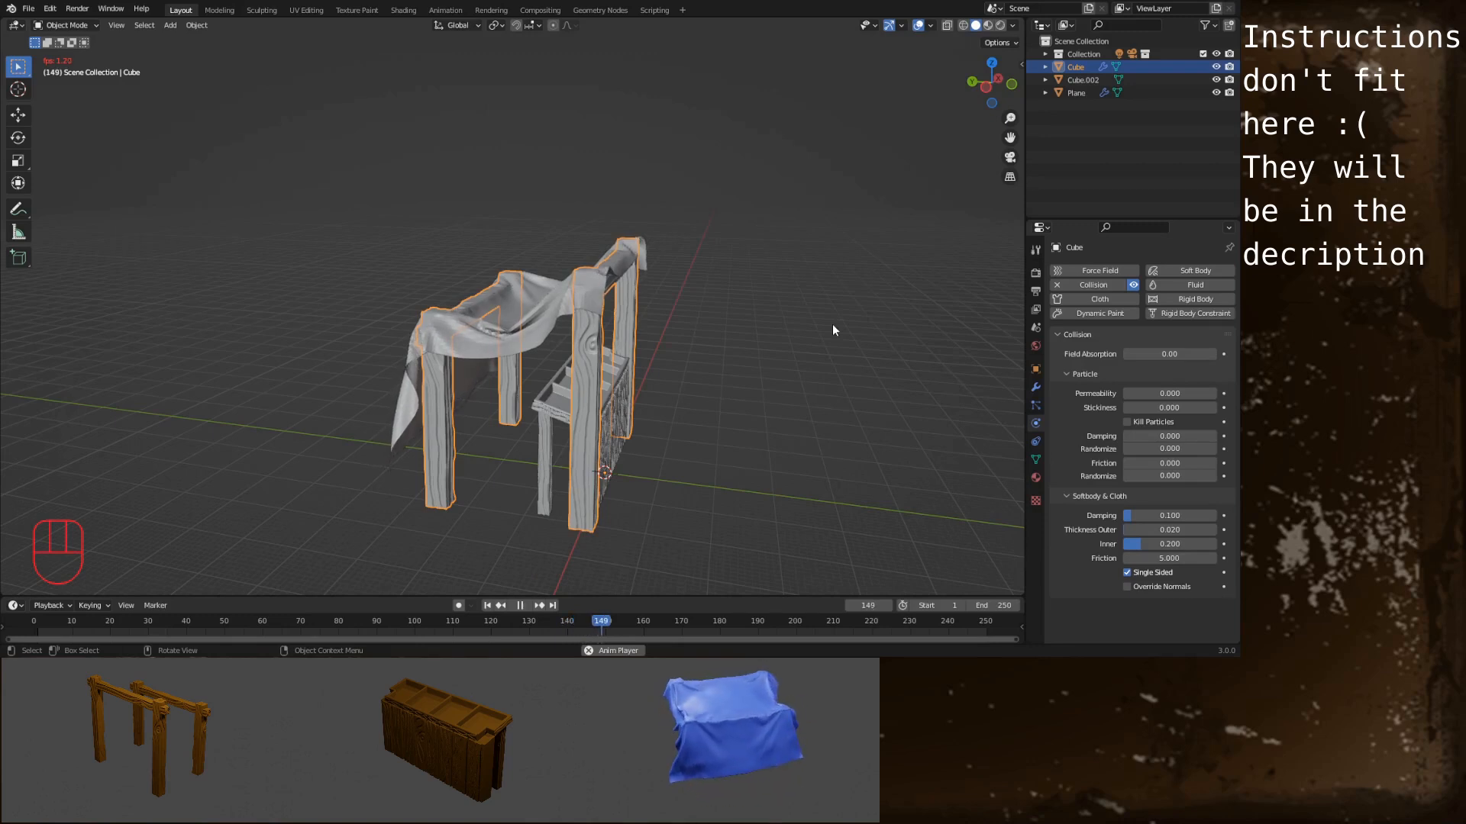
pyautogui.press('space')
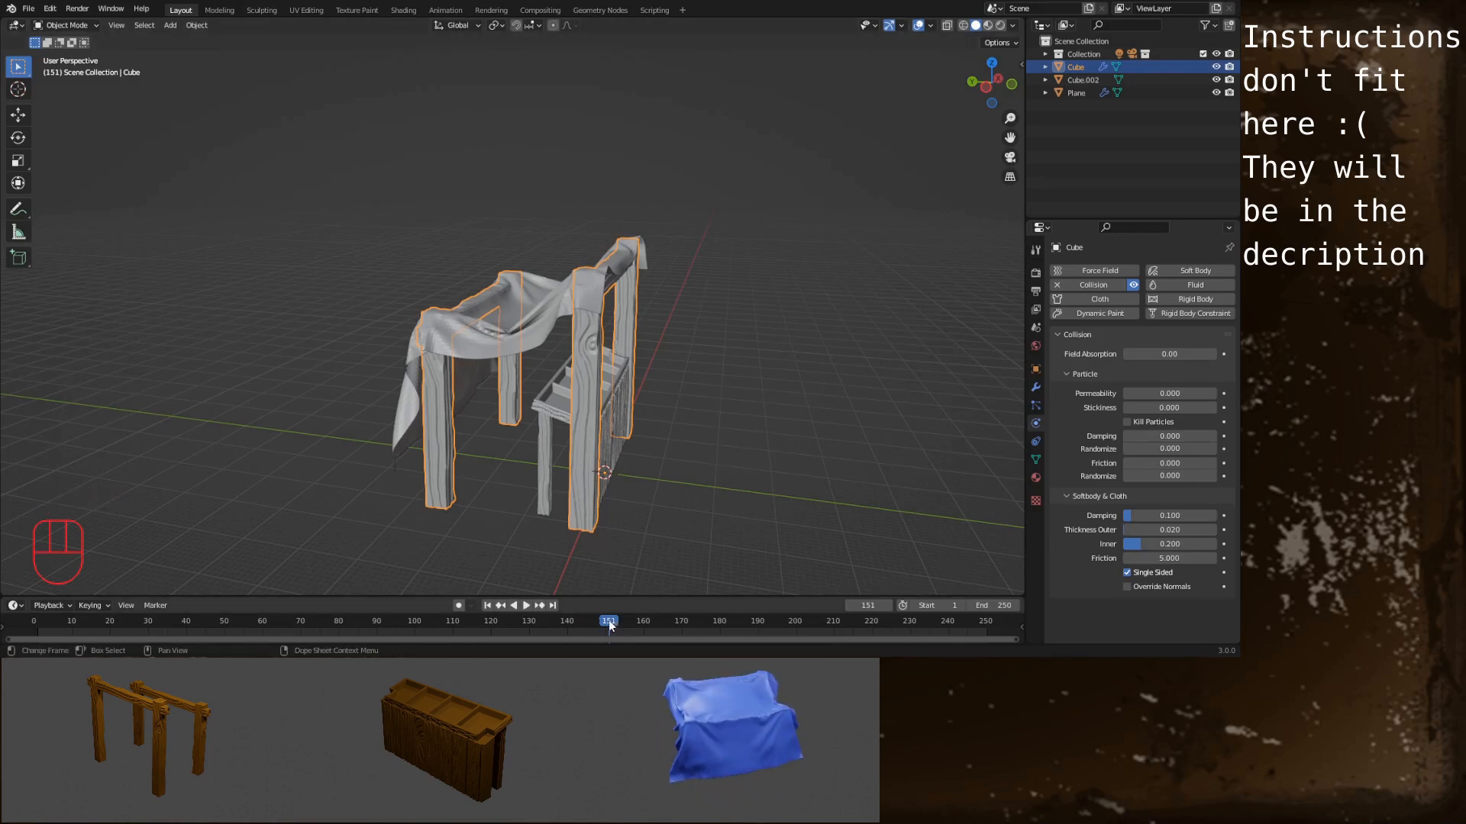
pyautogui.click(526, 605)
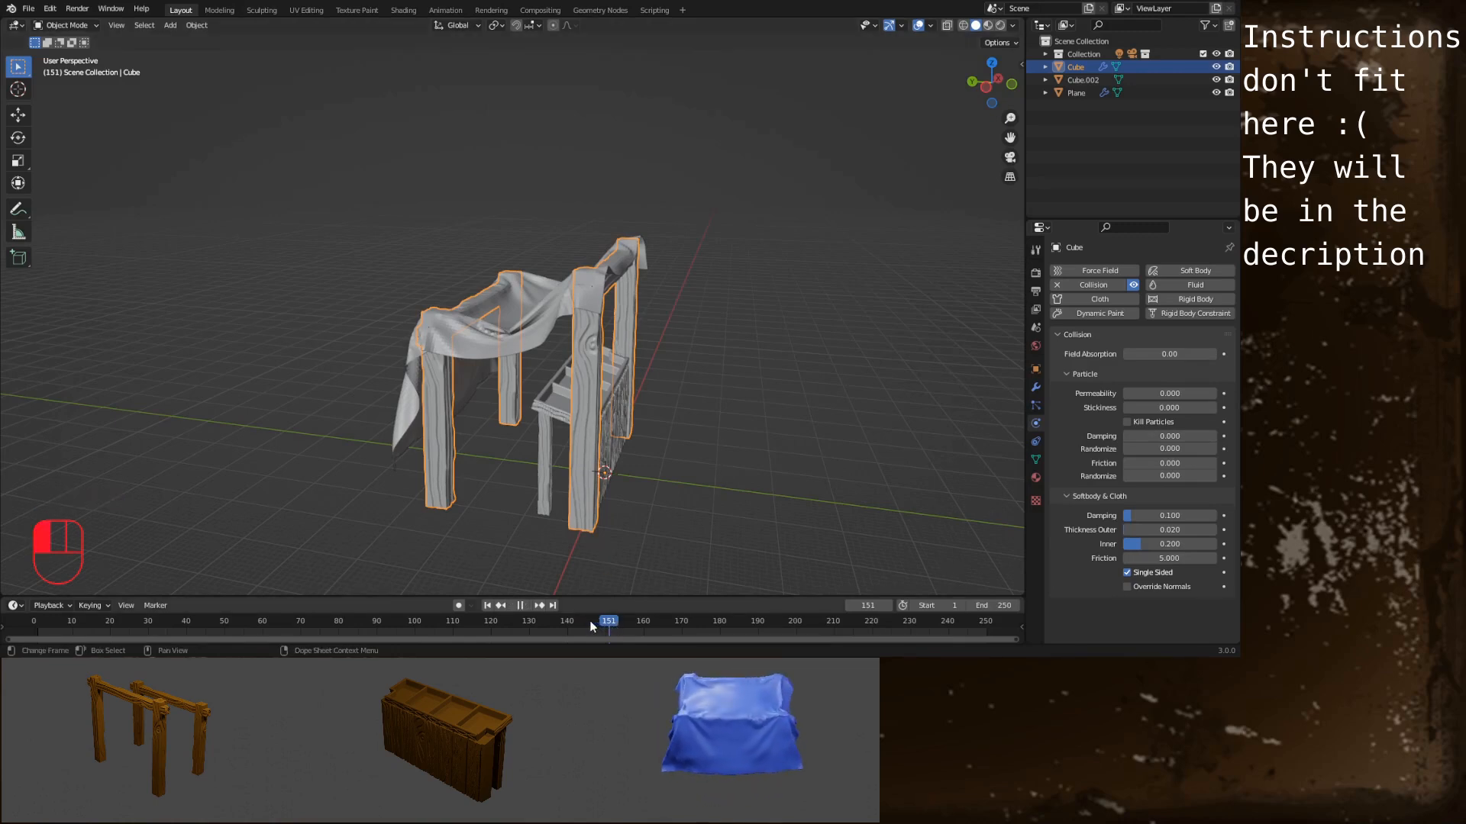
pyautogui.click(546, 625)
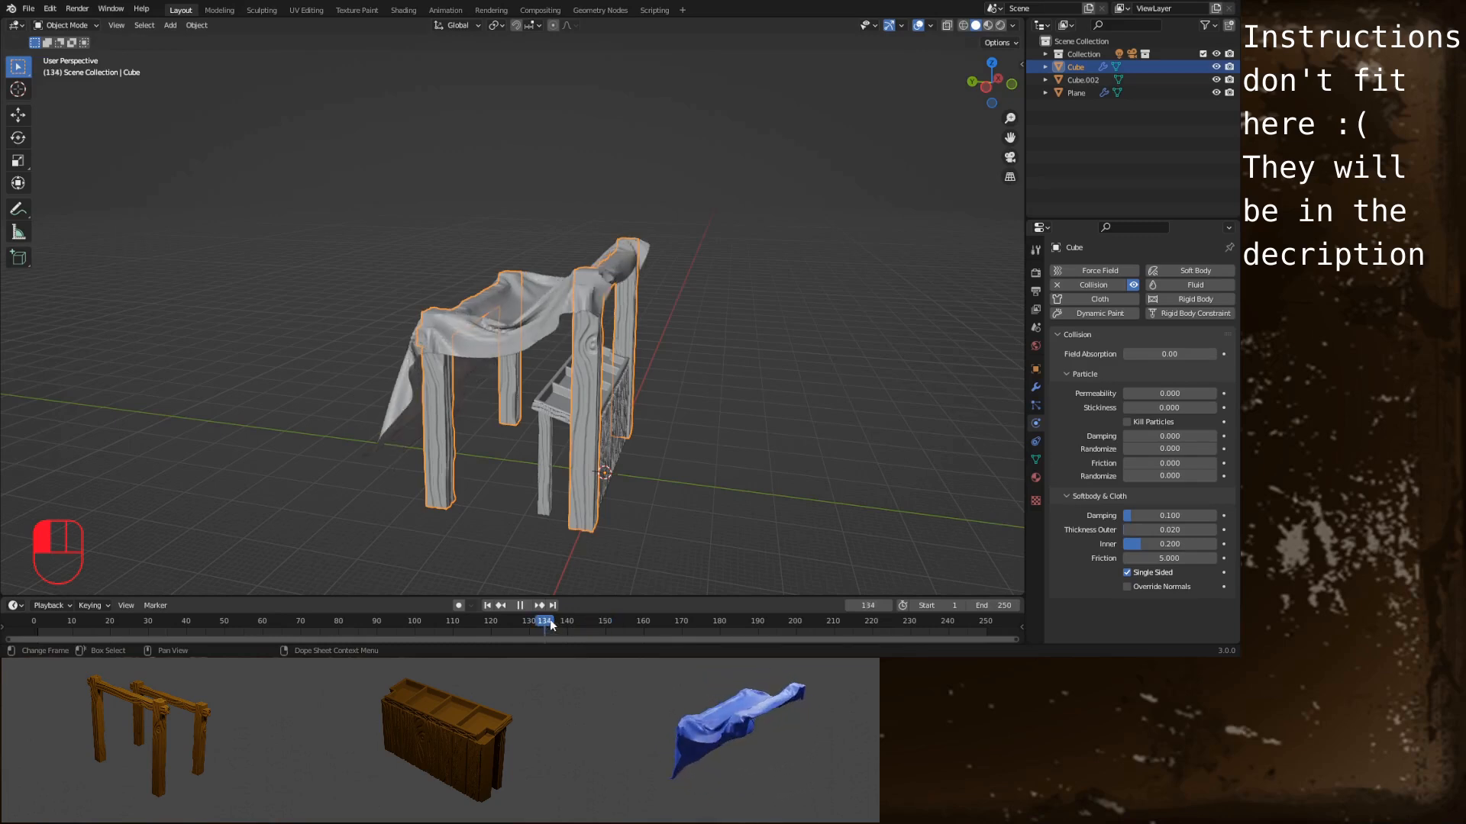
pyautogui.click(603, 623)
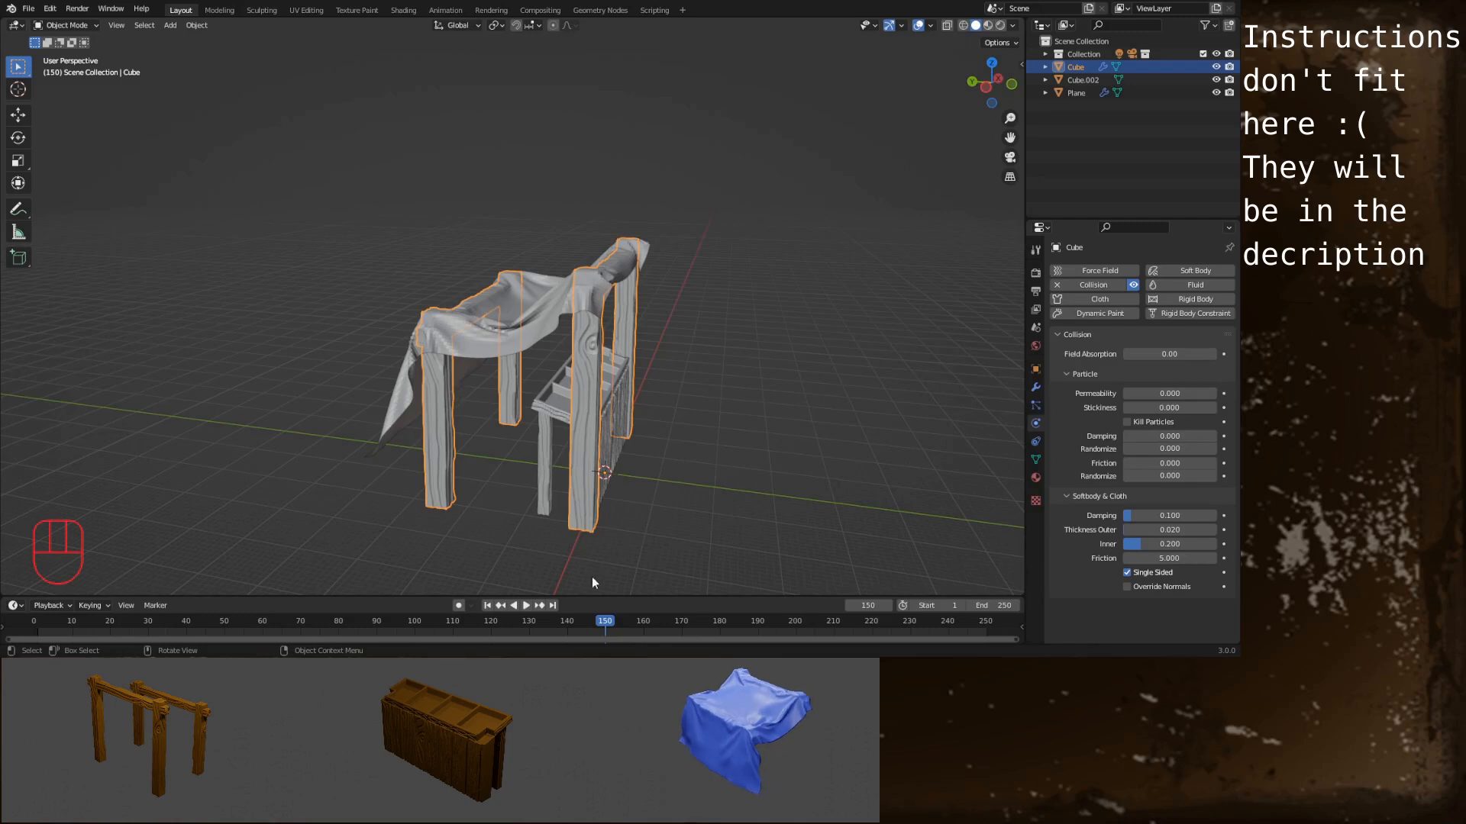
pyautogui.moveTo(616, 621); pyautogui.dragTo(694, 611)
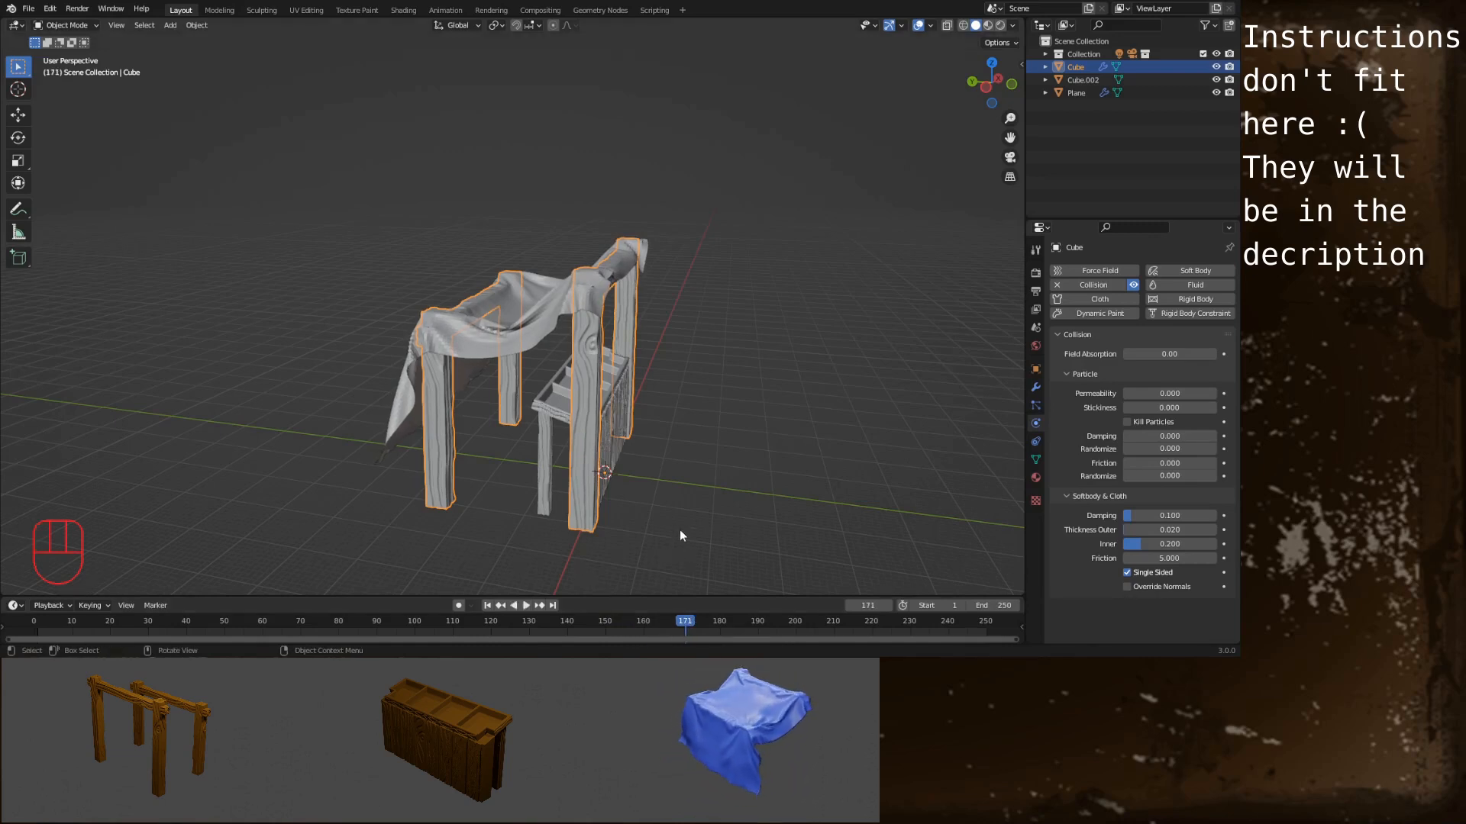
# Add a Solidify modifier to the draped cloth with a thickness of 1 m
pyautogui.click(534, 319)
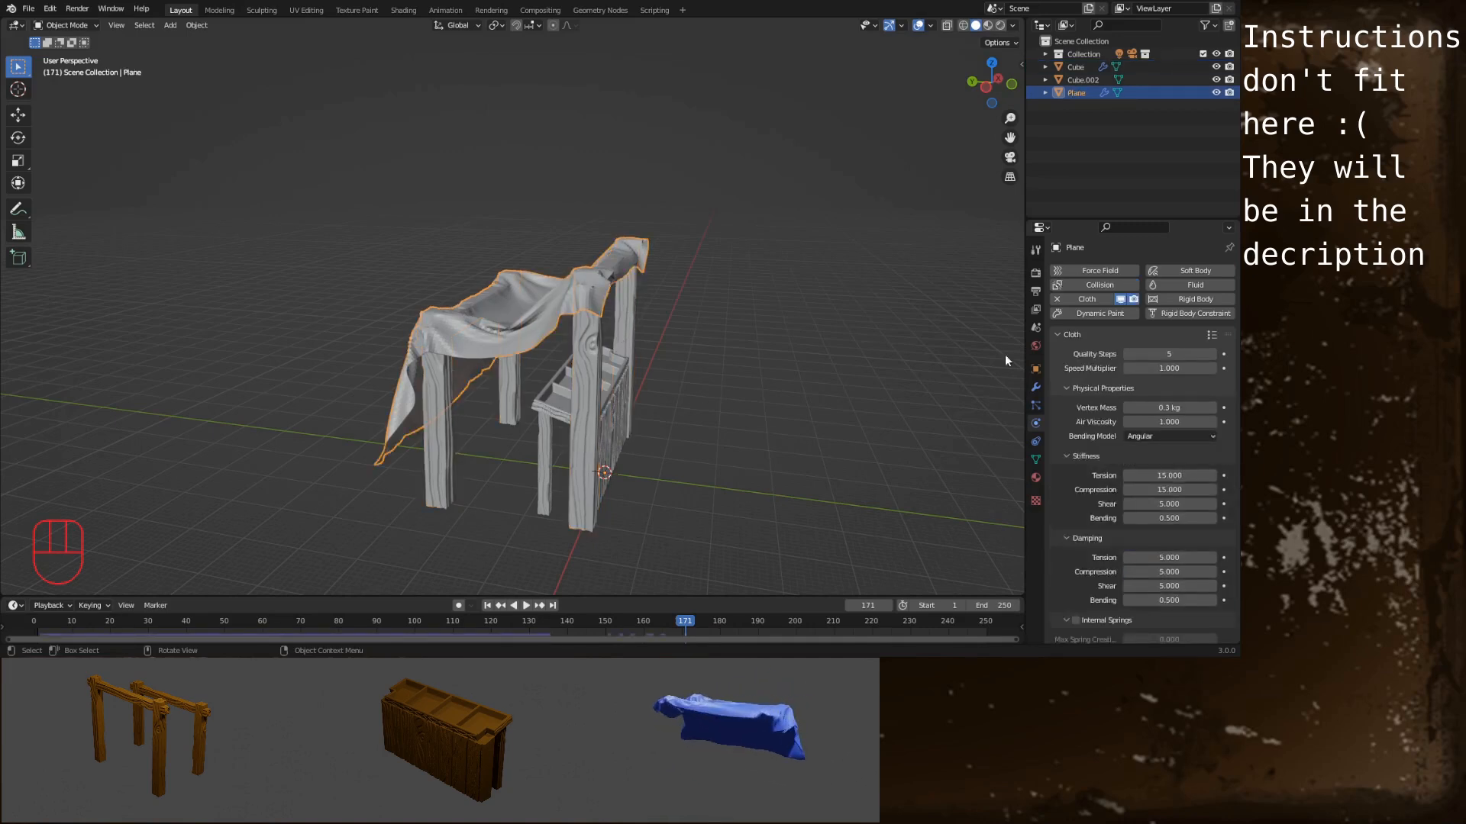
pyautogui.click(1035, 387)
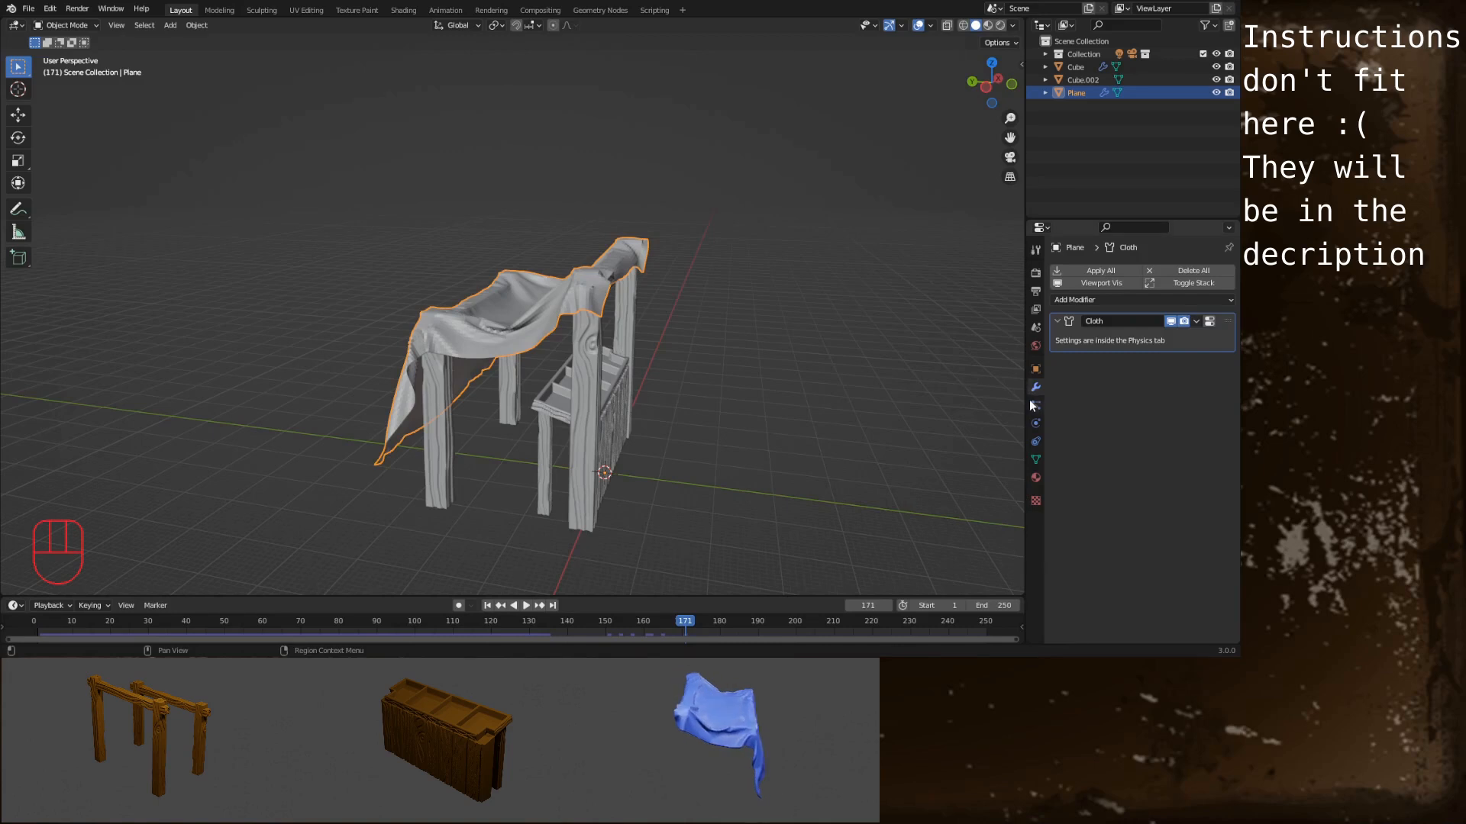
pyautogui.click(1128, 299)
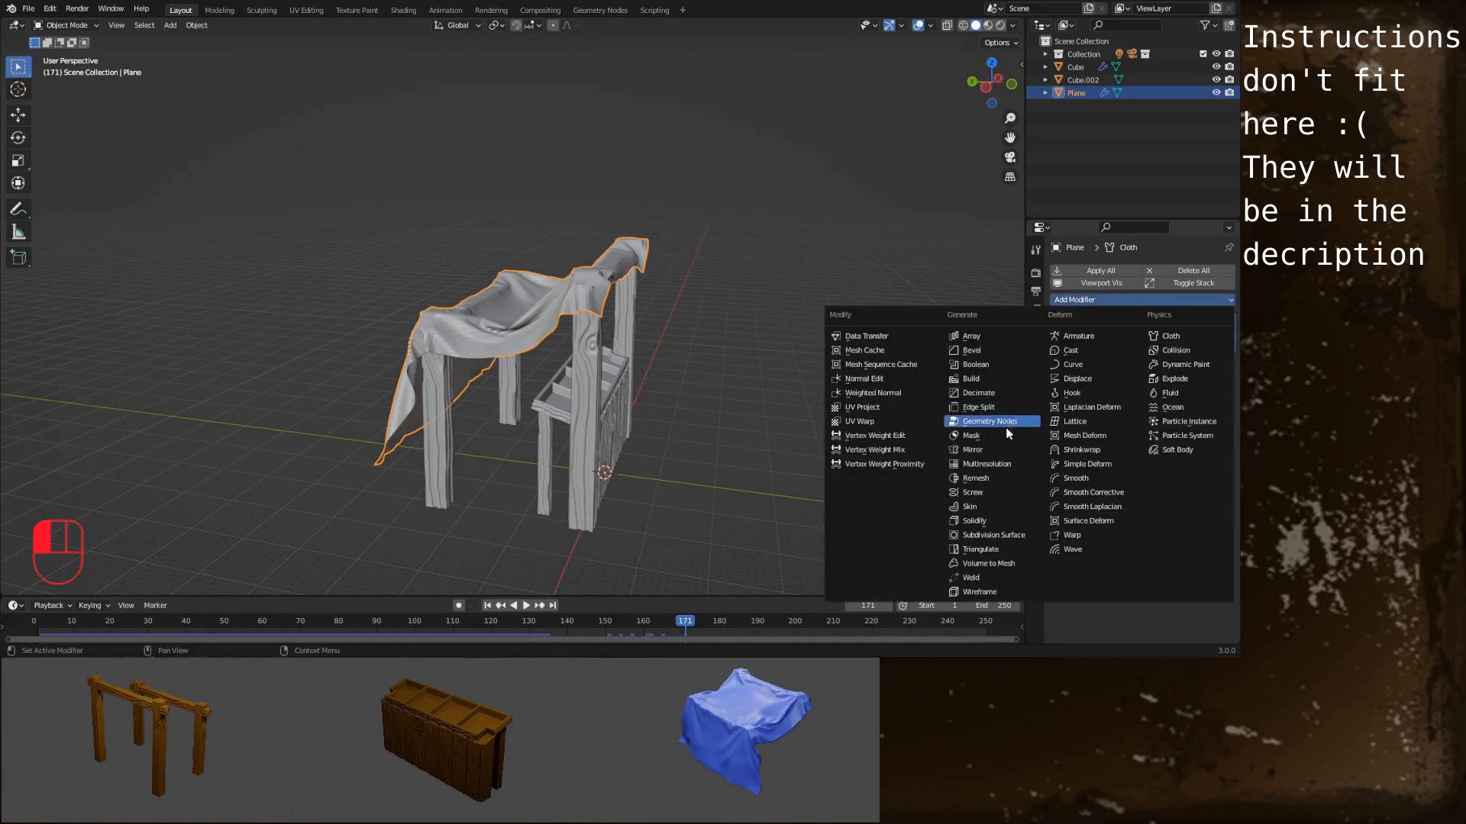
pyautogui.click(987, 520)
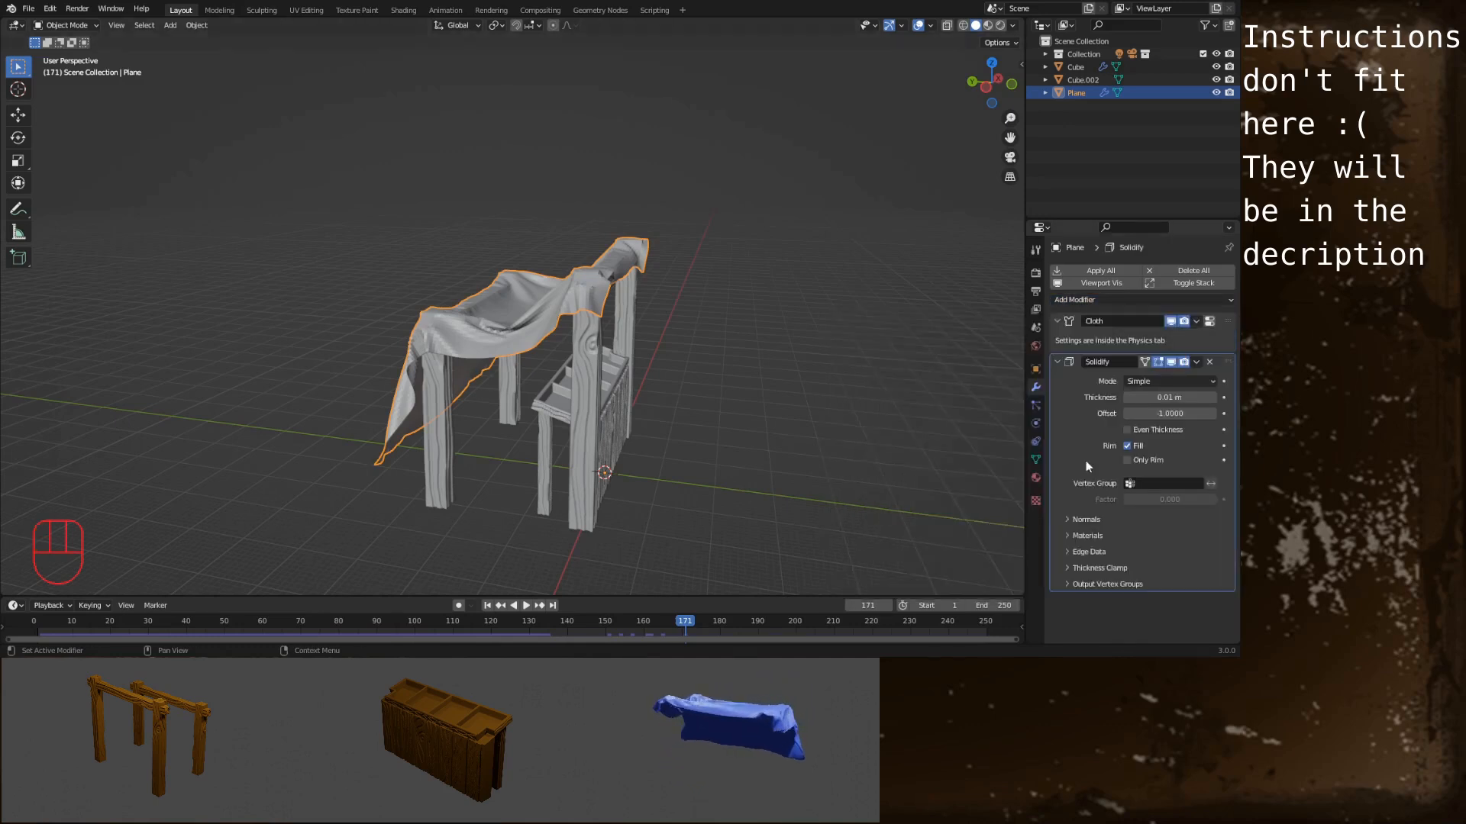
pyautogui.click(1161, 397)
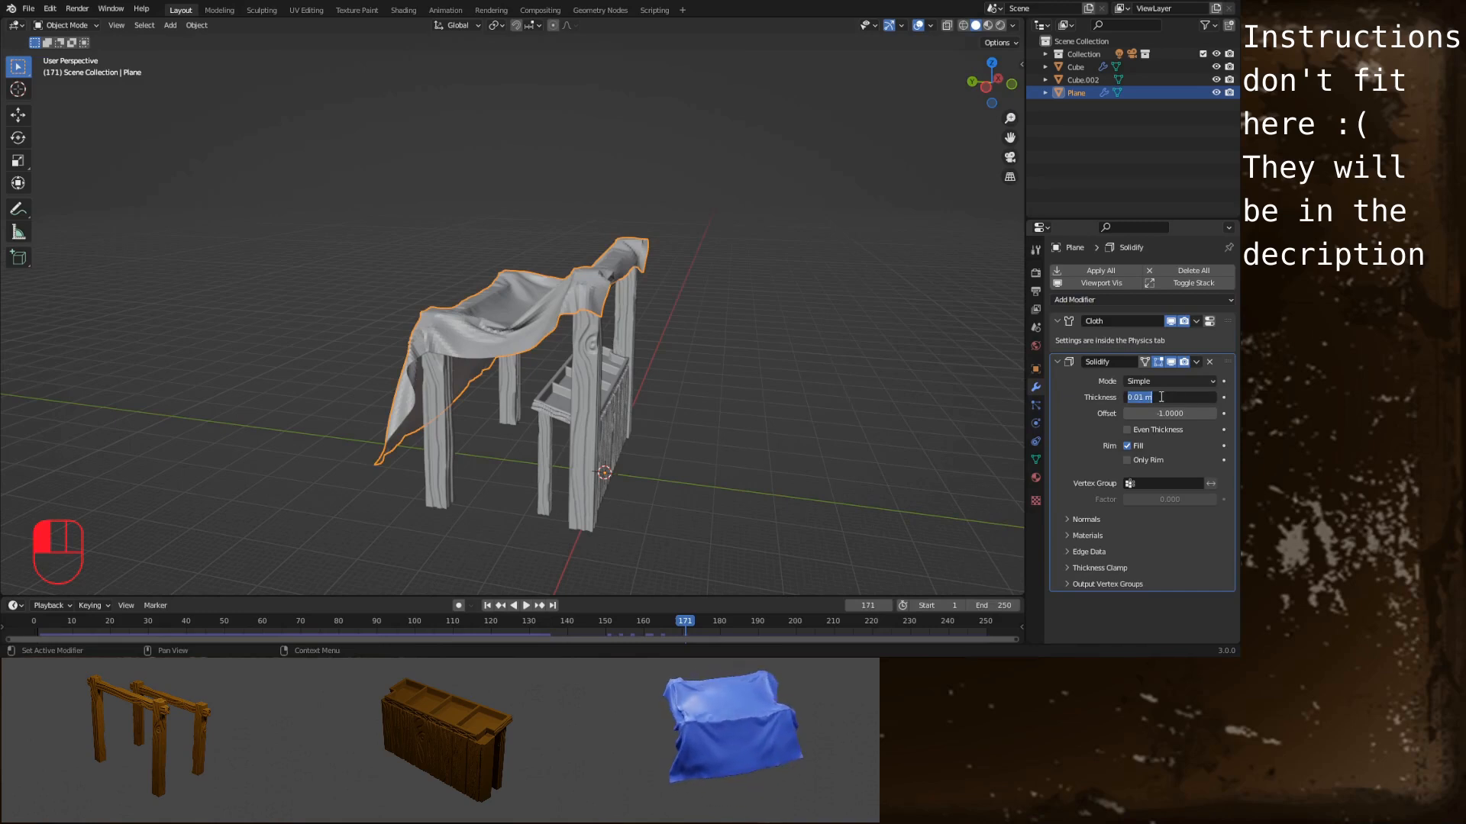
pyautogui.write('1')
pyautogui.click(1106, 419)
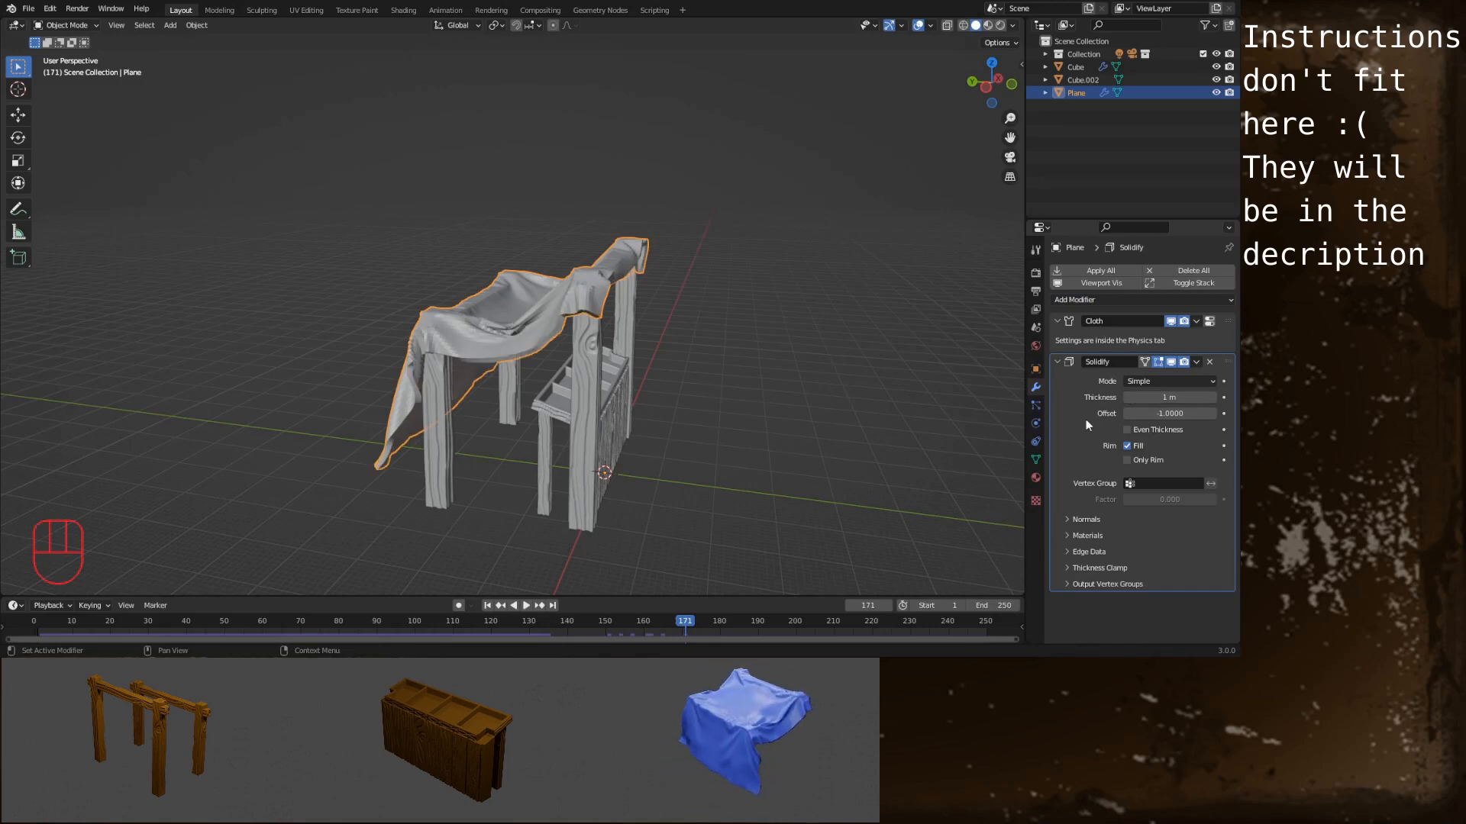
# Add a Subdivision Surface modifier to the cloth and apply all of its modifiers
pyautogui.click(1138, 299)
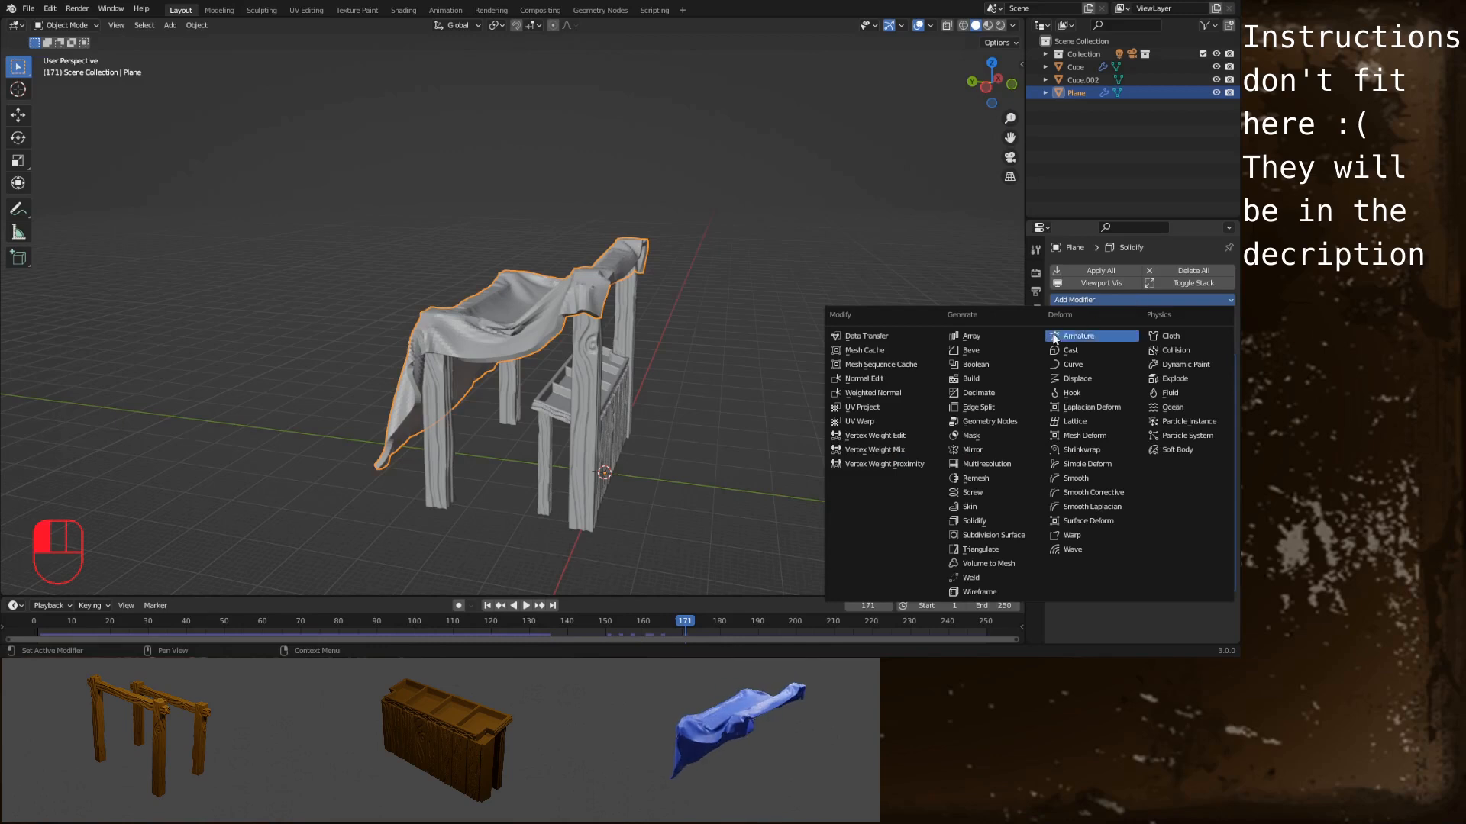
pyautogui.click(1018, 536)
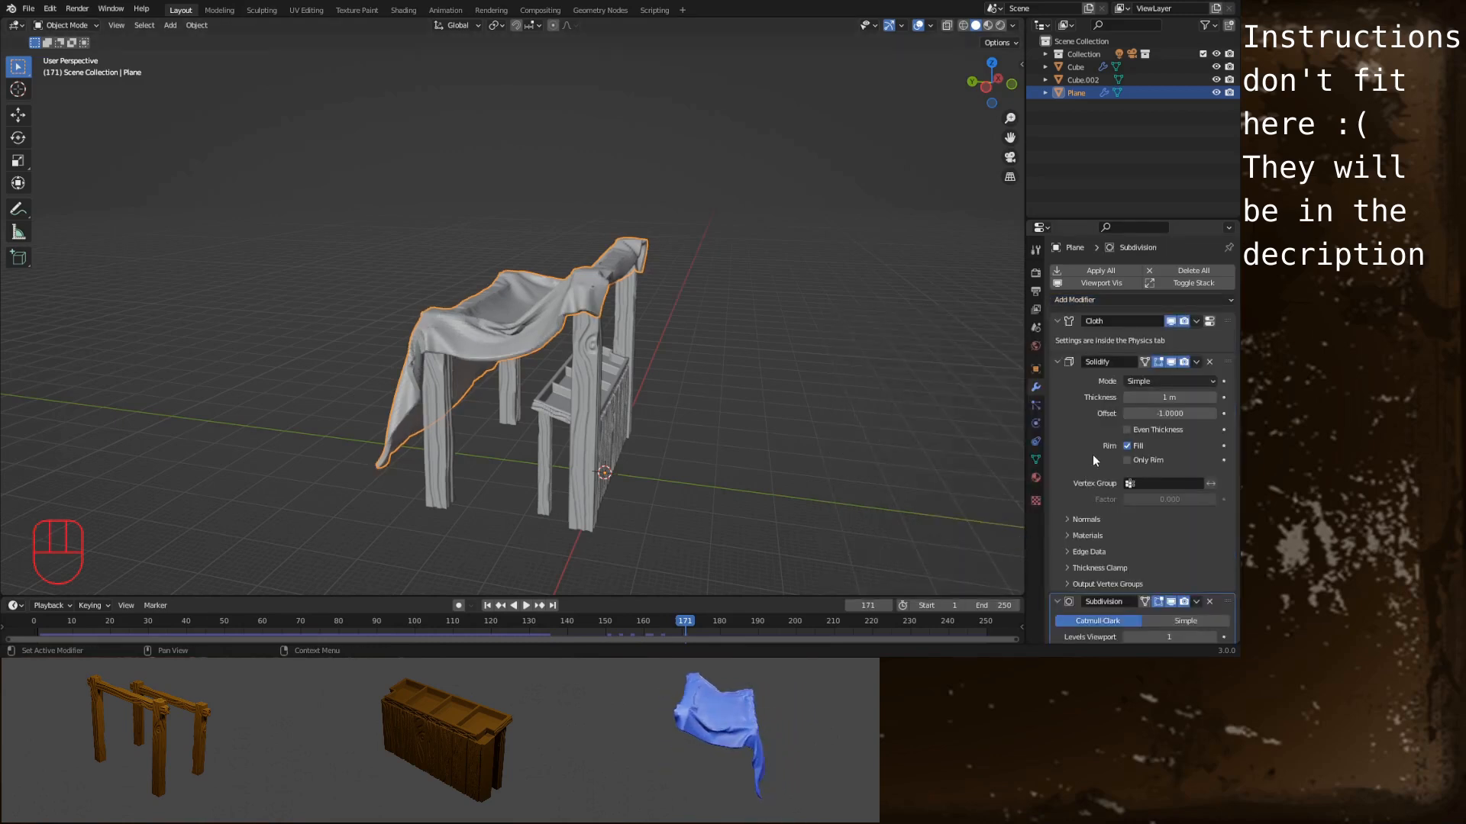
pyautogui.scroll(-2, 1092, 455)
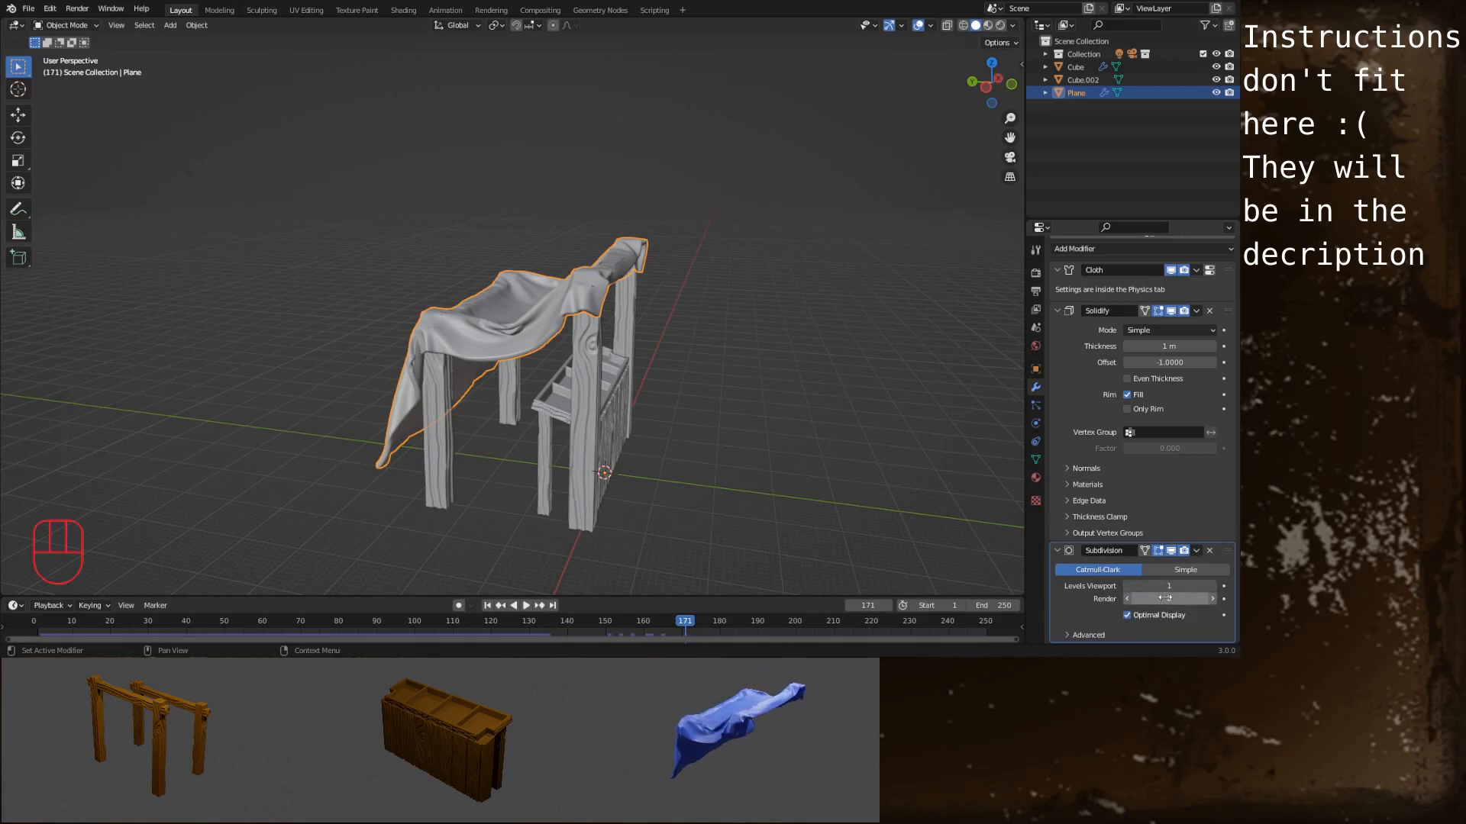
pyautogui.moveTo(1166, 598); pyautogui.dragTo(1187, 598)
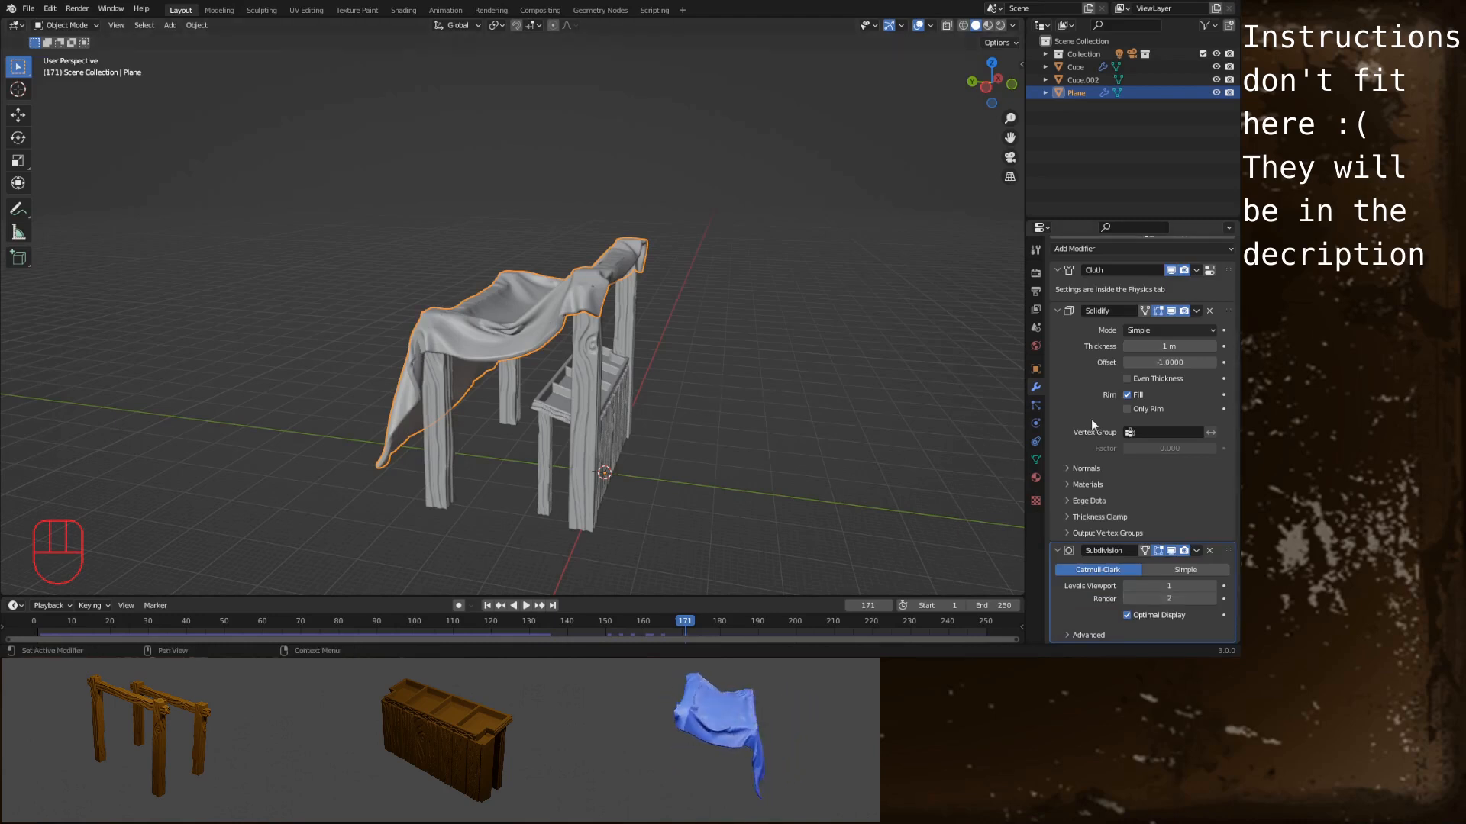
pyautogui.scroll(3, 1091, 419)
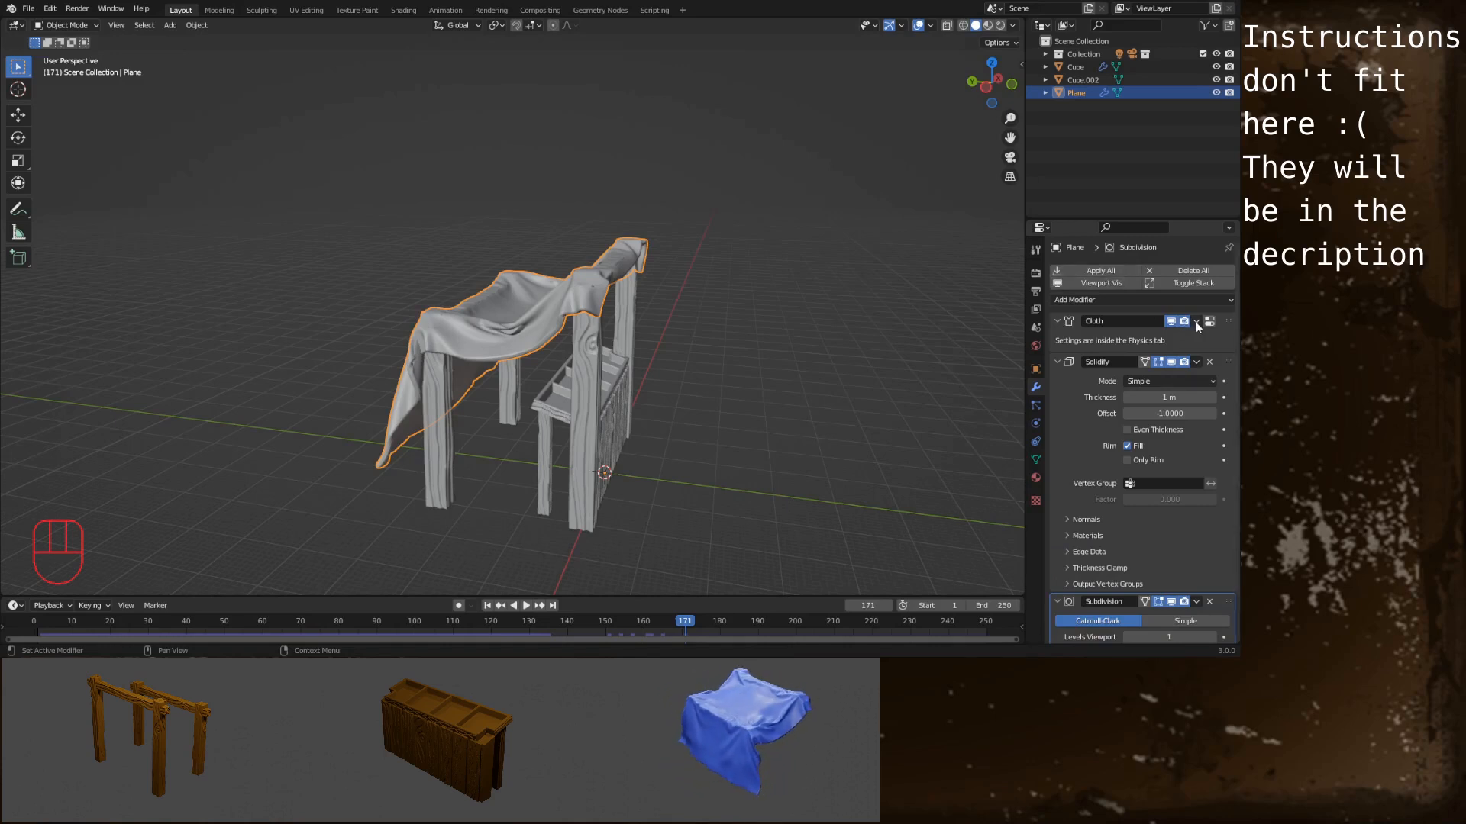
pyautogui.click(1116, 268)
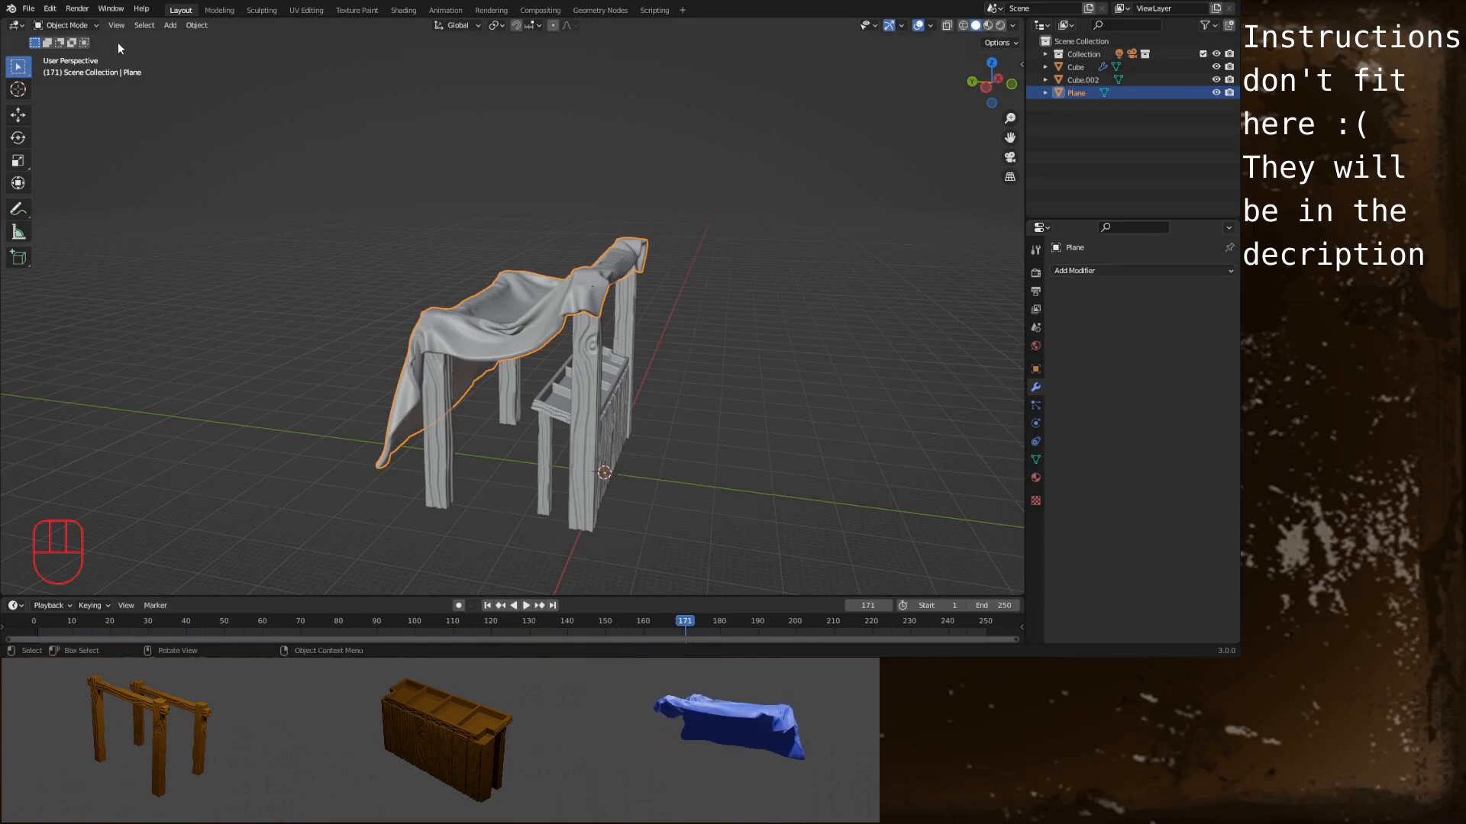
# Switch the cloth to Sculpt Mode and use the Grab brush at 113 px radius to pull it over wood poking through the high beam
pyautogui.click(72, 25)
pyautogui.click(88, 71)
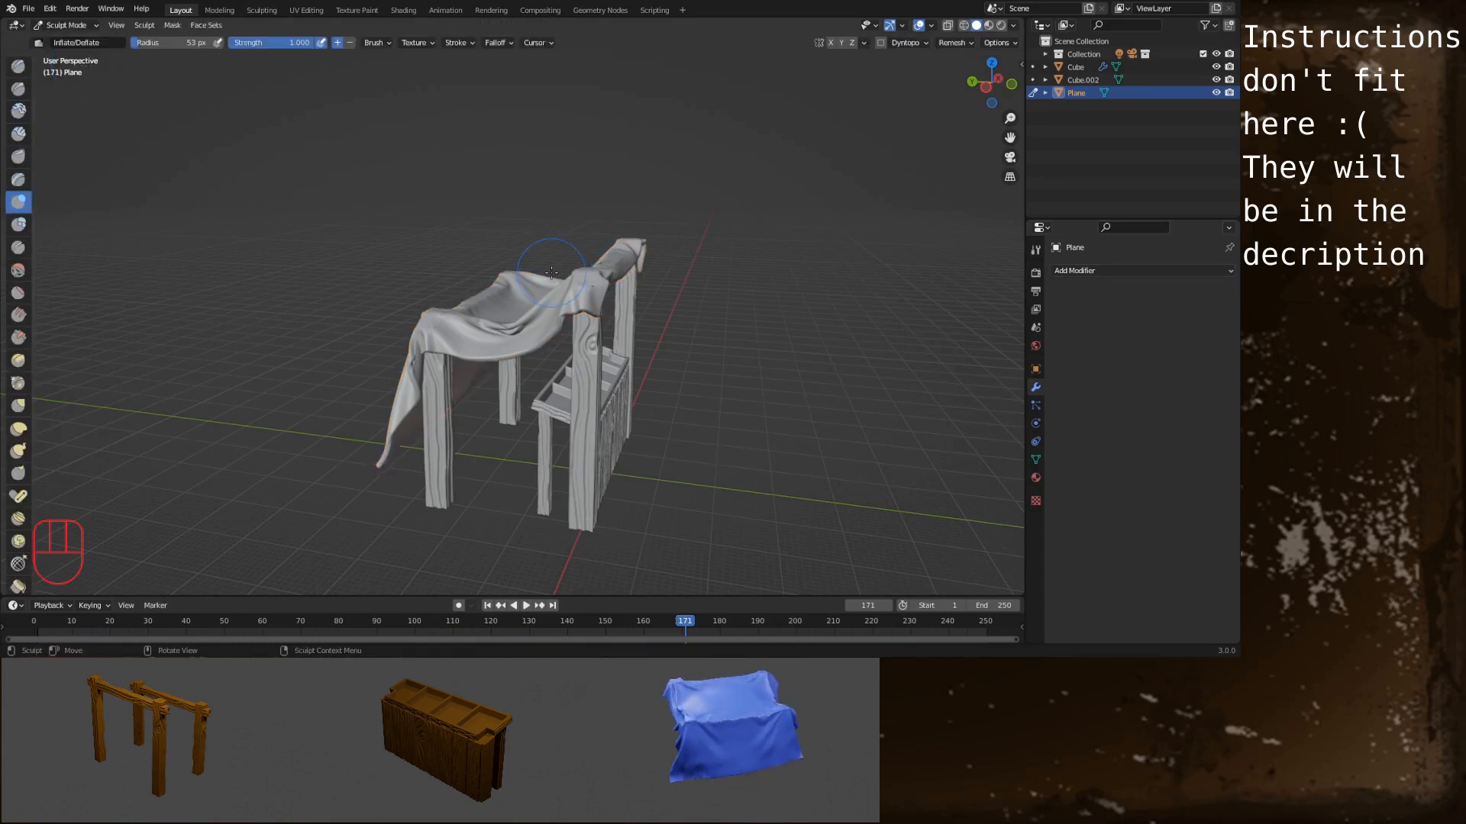
pyautogui.press('g')
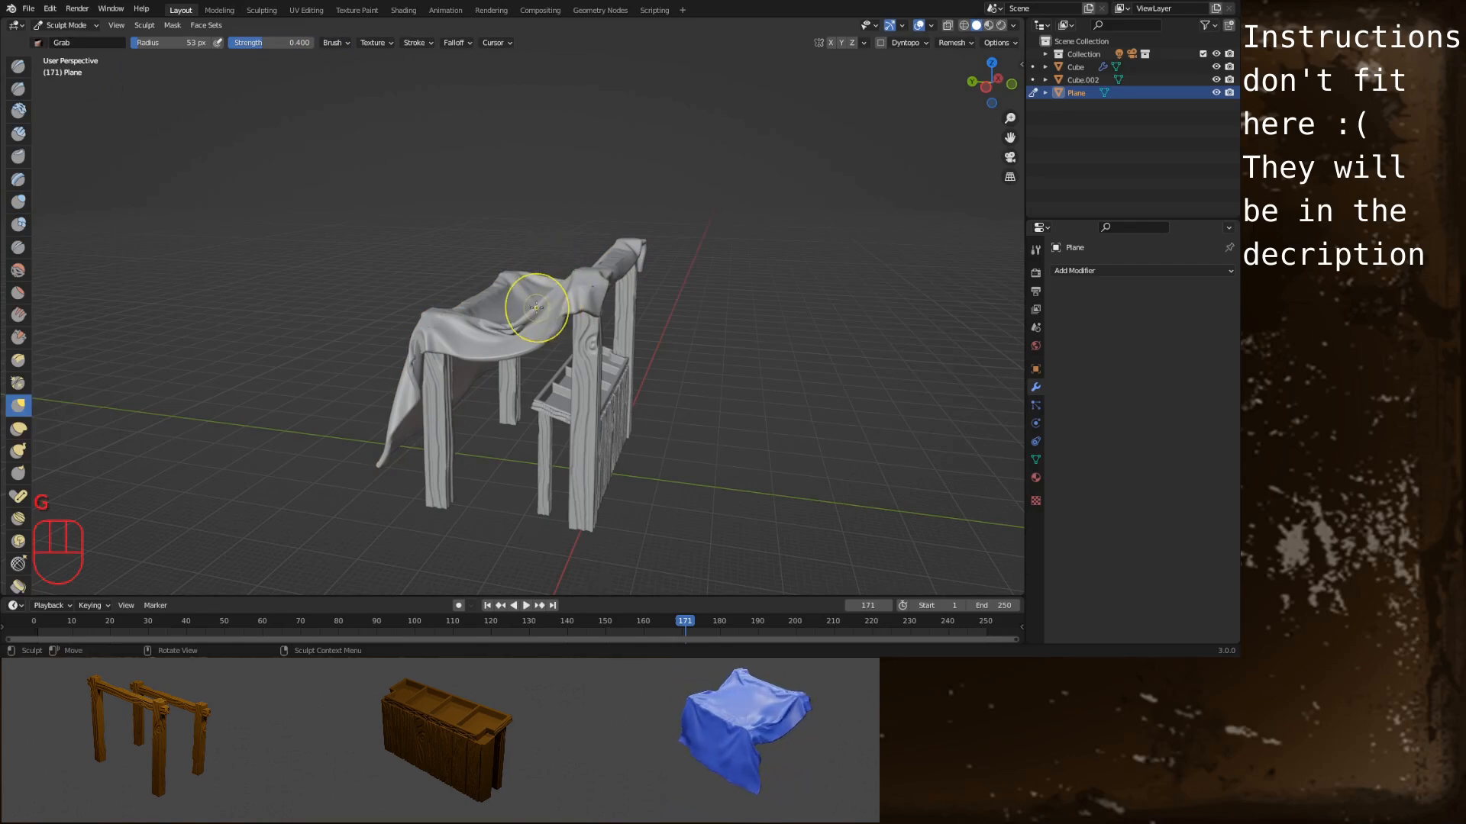
pyautogui.keyDown('alt'); pyautogui.moveTo(564, 290); pyautogui.dragTo(550, 256, button='middle'); pyautogui.keyUp('alt')
pyautogui.scroll(4, 490, 298)
pyautogui.keyDown('shift'); pyautogui.moveTo(665, 252); pyautogui.dragTo(586, 279, button='middle'); pyautogui.keyUp('shift')
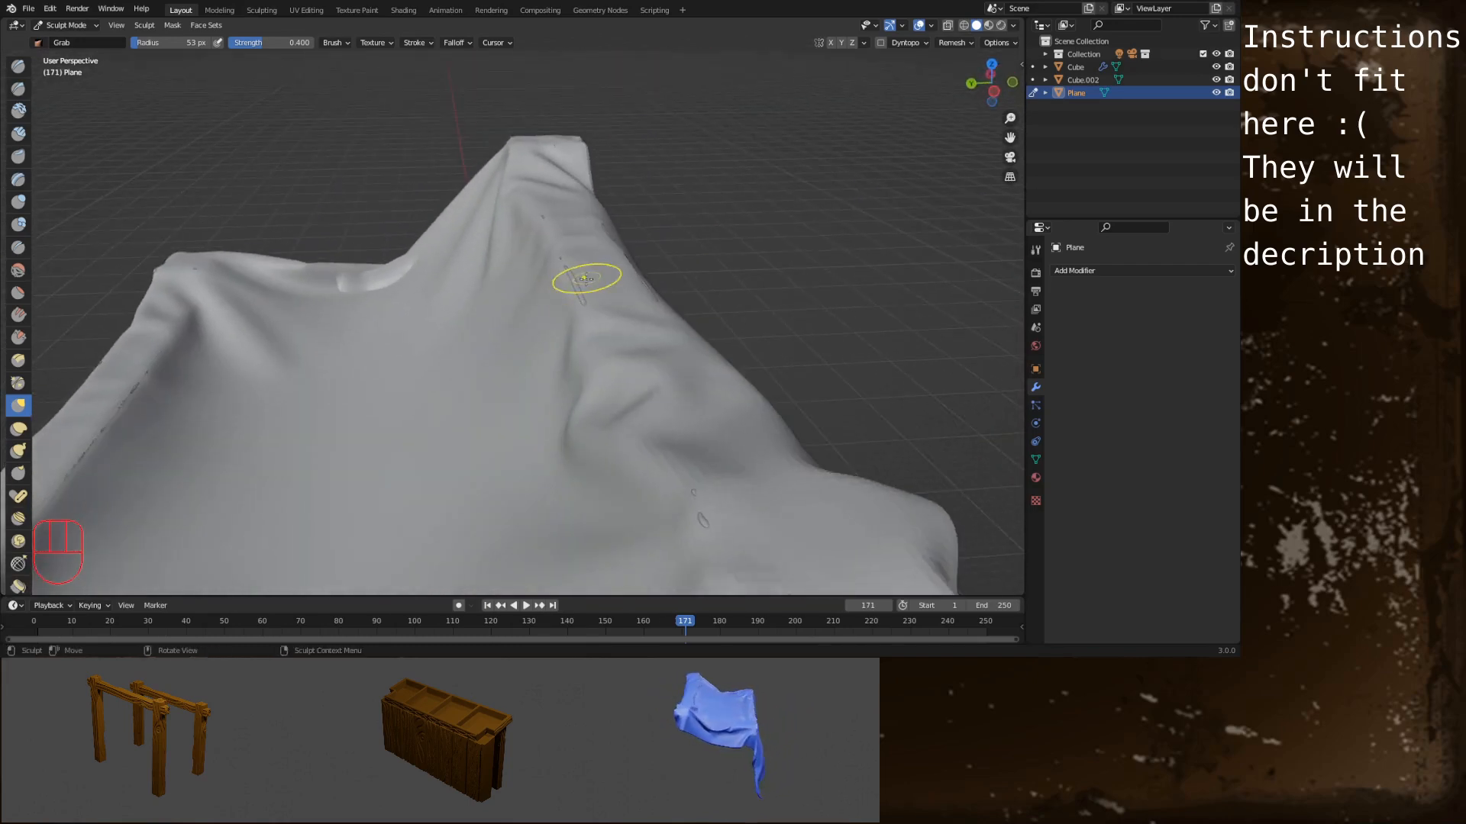
pyautogui.press('f')
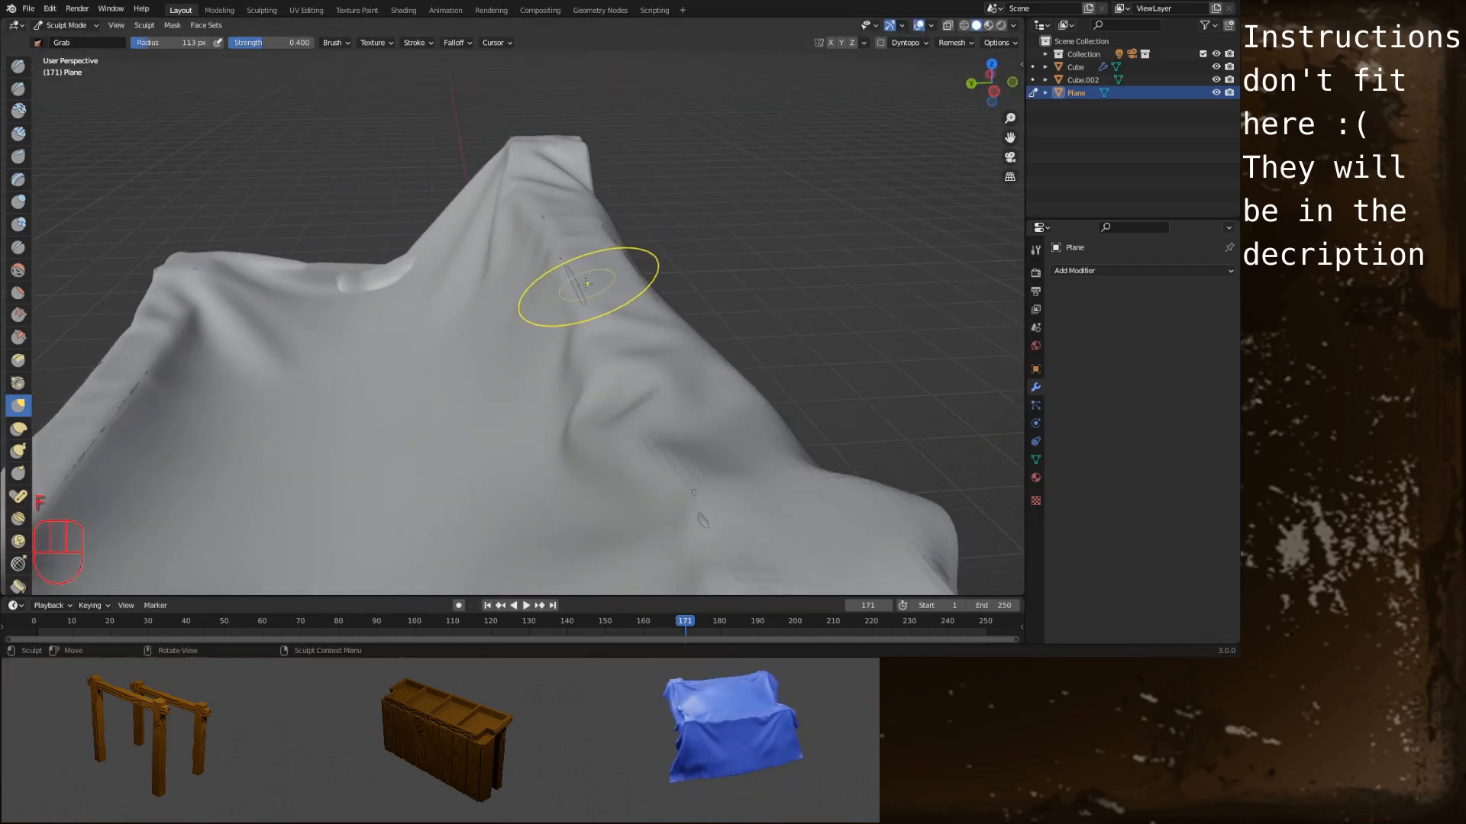
pyautogui.click(579, 283)
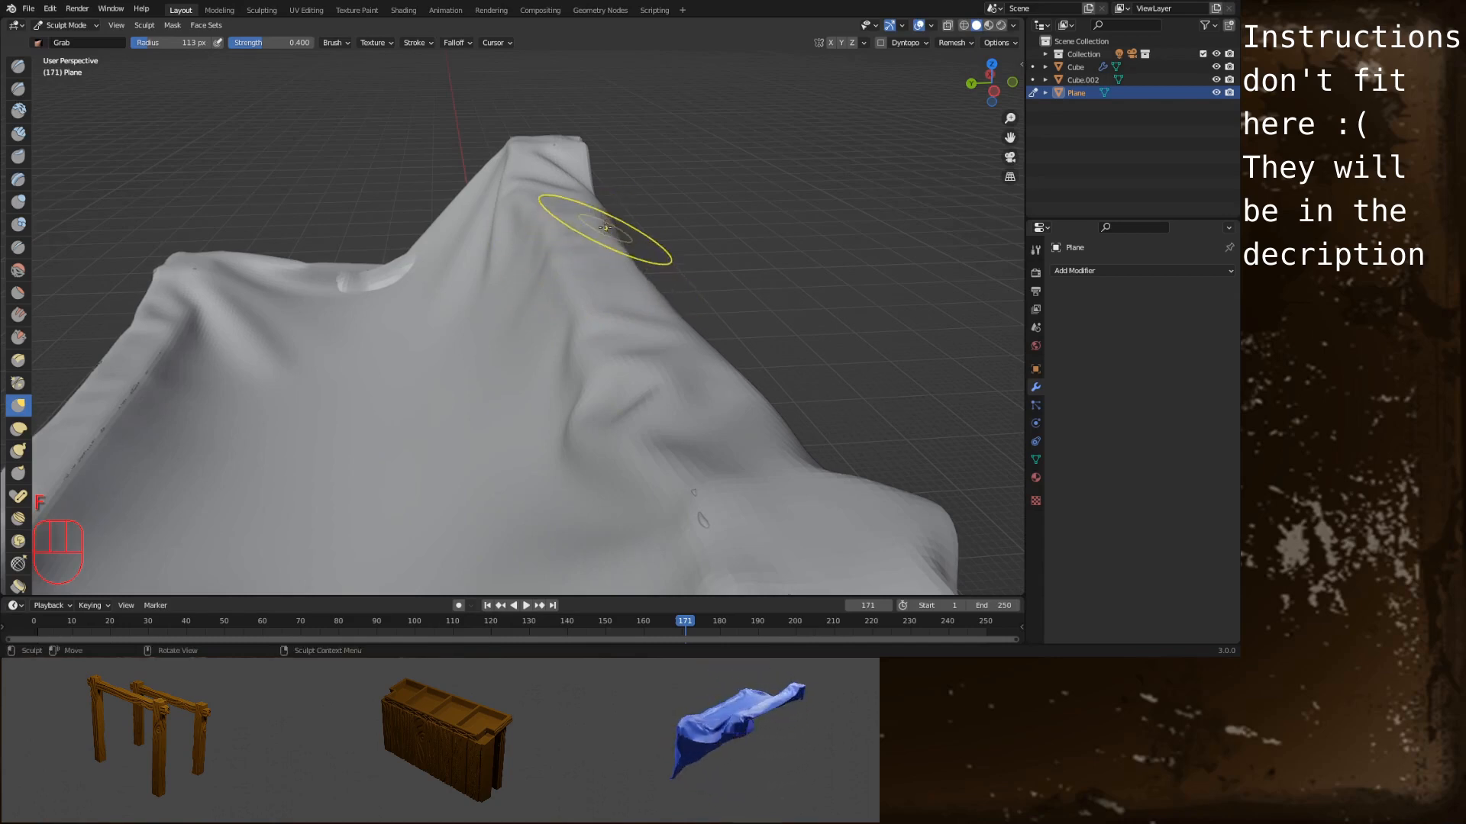
# Pull the cloth outward with the Grab brush wherever wood pokes through around the high beam's ends and post corners
pyautogui.moveTo(611, 229)
pyautogui.keyDown('shift'); pyautogui.mouseDown(button='middle')
pyautogui.moveTo(638, 277)
pyautogui.moveTo(825, 248)
pyautogui.moveTo(634, 263)
pyautogui.mouseUp(button='middle'); pyautogui.keyUp('shift')
pyautogui.moveTo(634, 263)
pyautogui.keyDown('alt'); pyautogui.mouseDown(button='middle')
pyautogui.moveTo(794, 284)
pyautogui.moveTo(560, 276)
pyautogui.mouseUp(button='middle'); pyautogui.keyUp('alt')
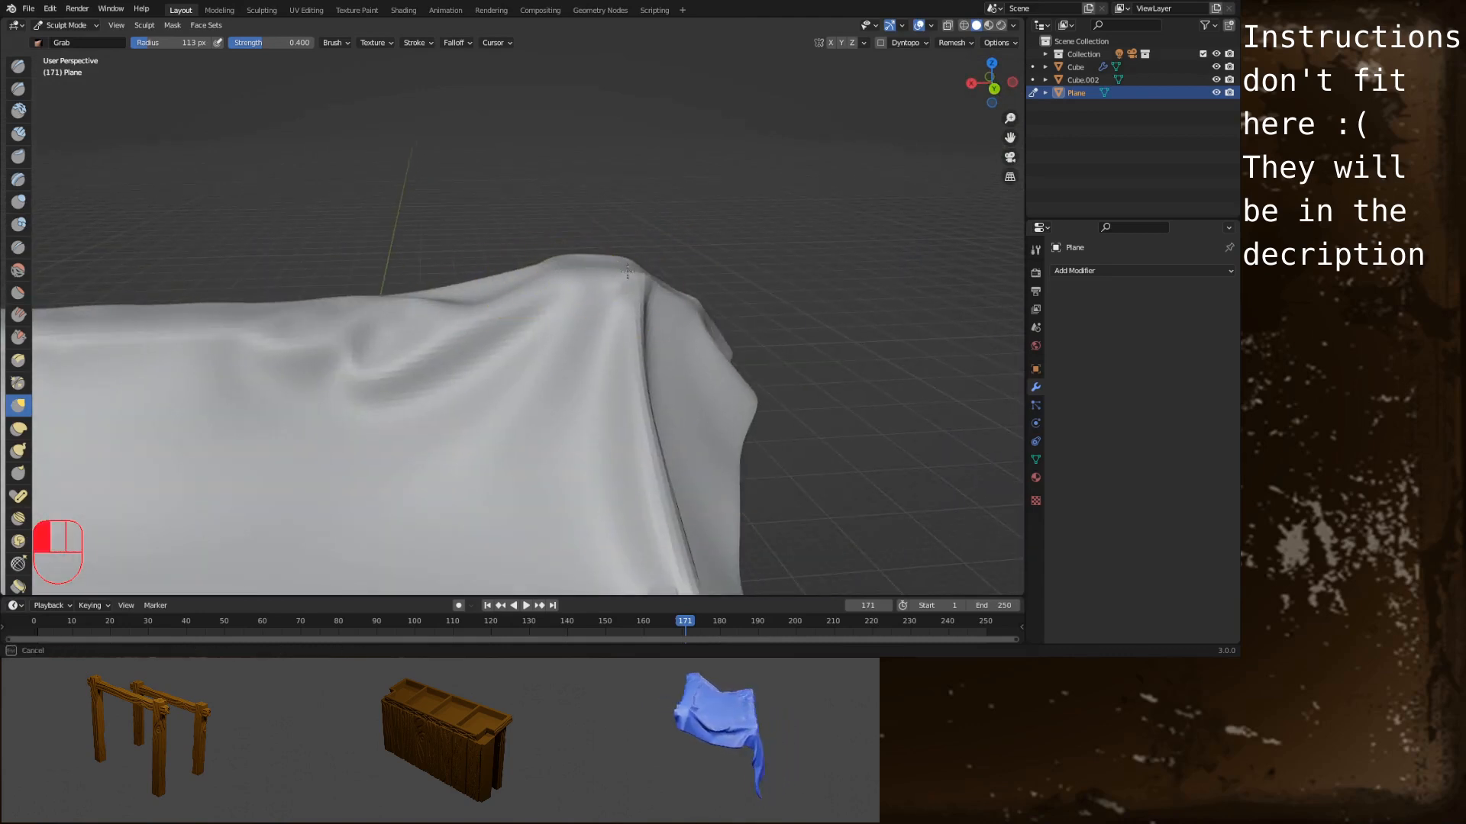
pyautogui.moveTo(638, 260)
pyautogui.keyDown('alt'); pyautogui.mouseDown(button='middle')
pyautogui.moveTo(507, 245)
pyautogui.moveTo(655, 367)
pyautogui.moveTo(613, 216)
pyautogui.moveTo(596, 236)
pyautogui.mouseUp(button='middle'); pyautogui.keyUp('alt')
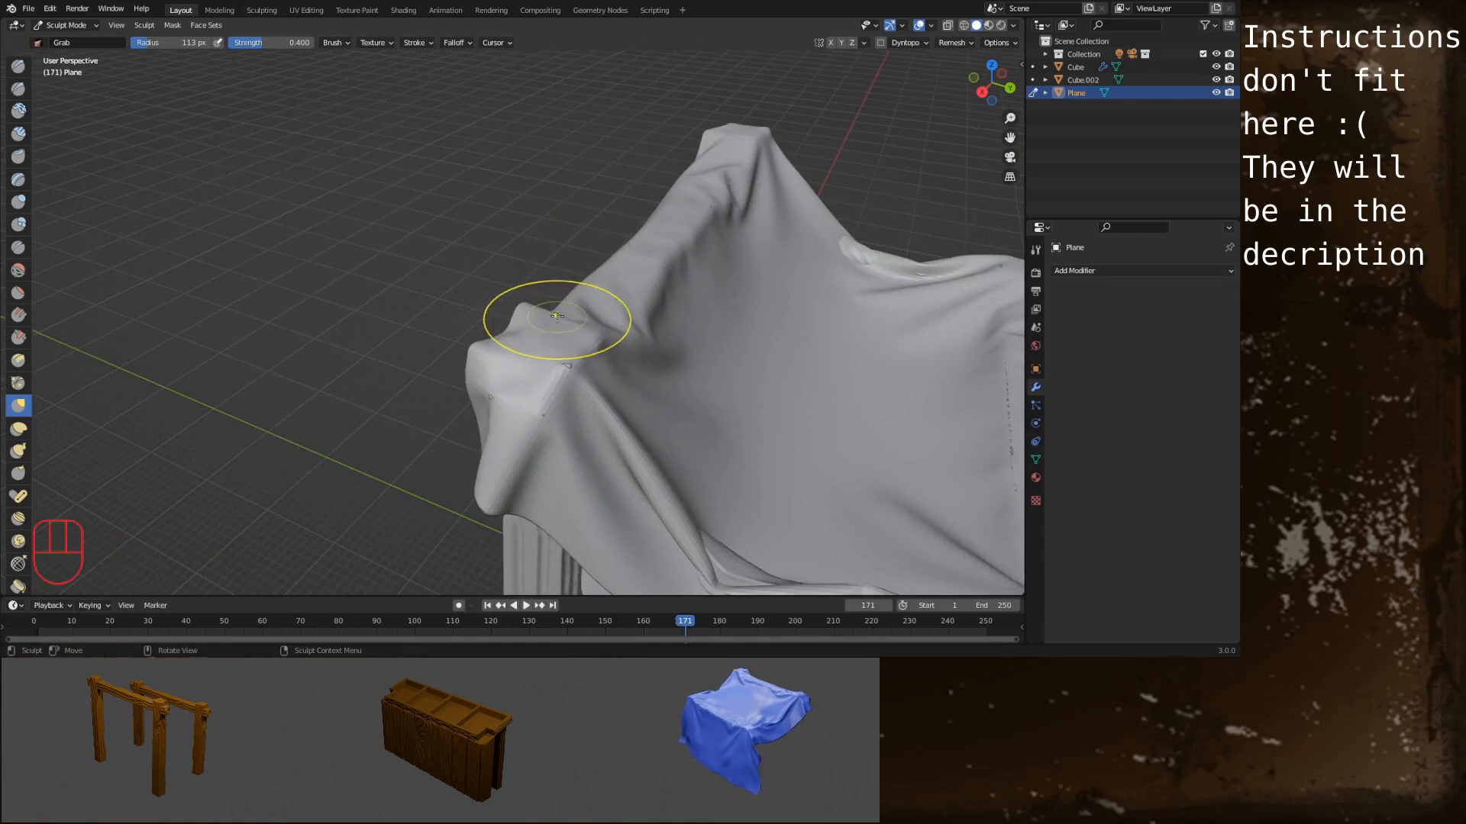
pyautogui.moveTo(560, 357)
pyautogui.keyDown('alt'); pyautogui.mouseDown(button='middle')
pyautogui.moveTo(384, 348)
pyautogui.moveTo(481, 301)
pyautogui.moveTo(619, 277)
pyautogui.mouseUp(button='middle'); pyautogui.keyUp('alt')
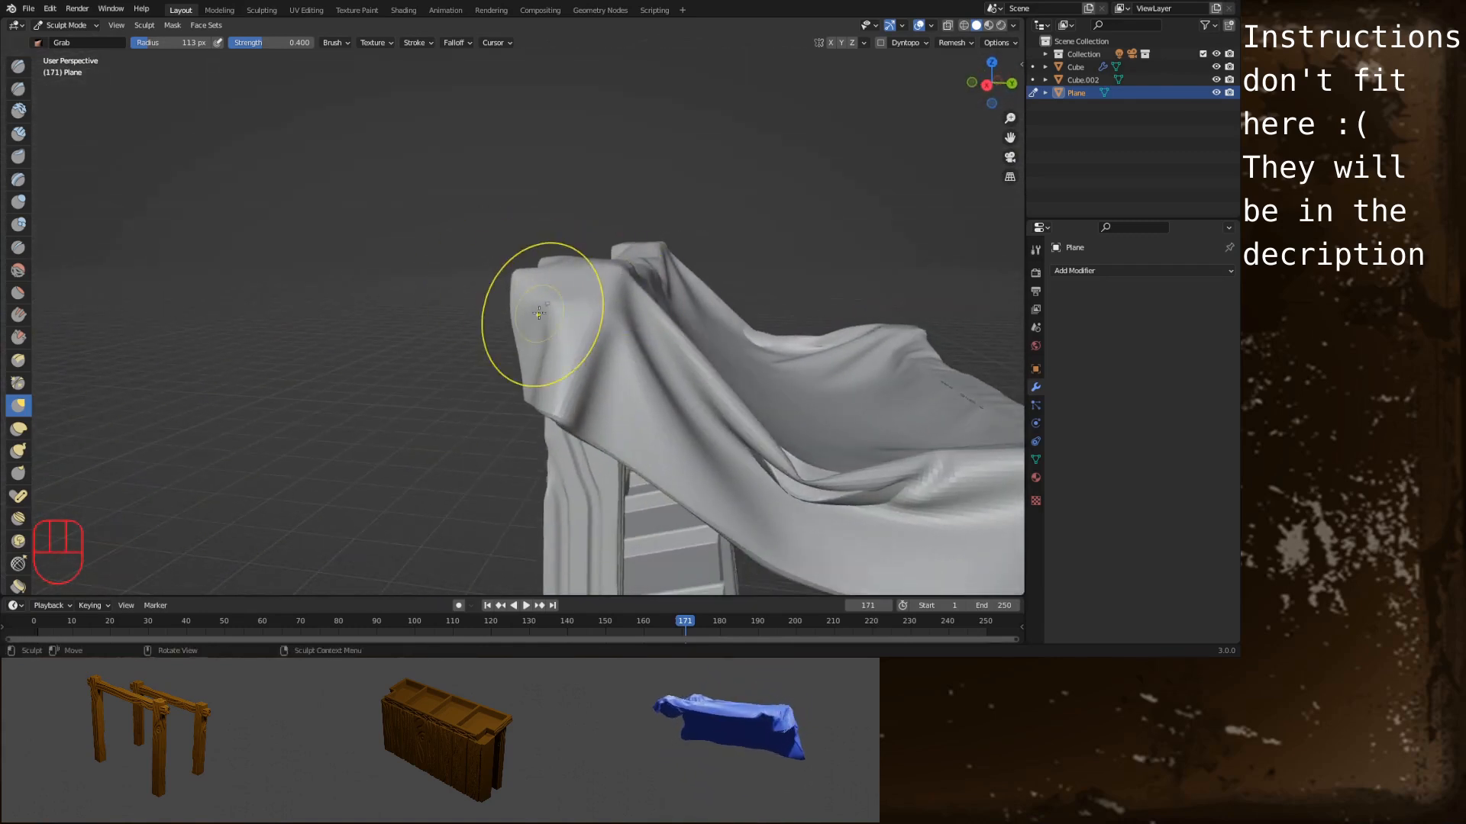
pyautogui.moveTo(540, 310)
pyautogui.keyDown('alt'); pyautogui.mouseDown(button='middle')
pyautogui.moveTo(443, 358)
pyautogui.moveTo(403, 349)
pyautogui.moveTo(346, 281)
pyautogui.moveTo(555, 307)
pyautogui.moveTo(687, 379)
pyautogui.moveTo(506, 308)
pyautogui.moveTo(427, 298)
pyautogui.moveTo(502, 304)
pyautogui.moveTo(437, 356)
pyautogui.moveTo(565, 340)
pyautogui.mouseUp(button='middle'); pyautogui.keyUp('alt')
pyautogui.moveTo(628, 343); pyautogui.dragTo(638, 346)
pyautogui.keyDown('alt'); pyautogui.moveTo(638, 347); pyautogui.dragTo(458, 357, button='middle'); pyautogui.keyUp('alt')
pyautogui.moveTo(458, 357)
pyautogui.keyDown('alt'); pyautogui.keyDown('shift'); pyautogui.mouseDown(button='middle')
pyautogui.moveTo(584, 329)
pyautogui.moveTo(550, 353)
pyautogui.moveTo(402, 298)
pyautogui.mouseUp(button='middle'); pyautogui.keyUp('shift'); pyautogui.keyUp('alt')
pyautogui.moveTo(402, 298); pyautogui.dragTo(400, 287)
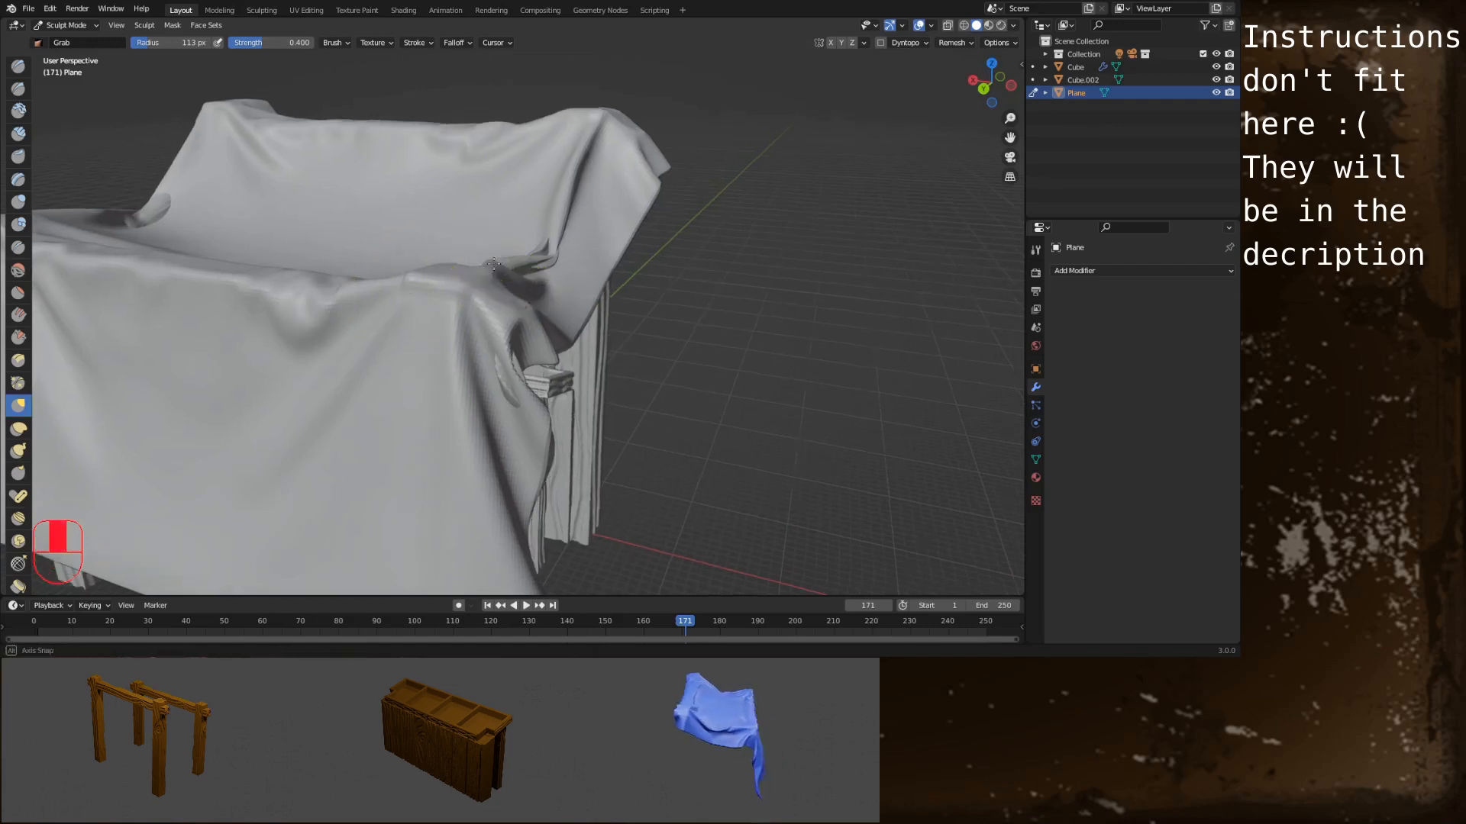
# Pull the cloth clear of the wood showing through at the lower rear post corner and along the rear beam
pyautogui.keyDown('alt'); pyautogui.moveTo(400, 288); pyautogui.dragTo(422, 309, button='middle'); pyautogui.keyUp('alt')
pyautogui.scroll(4, 617, 263)
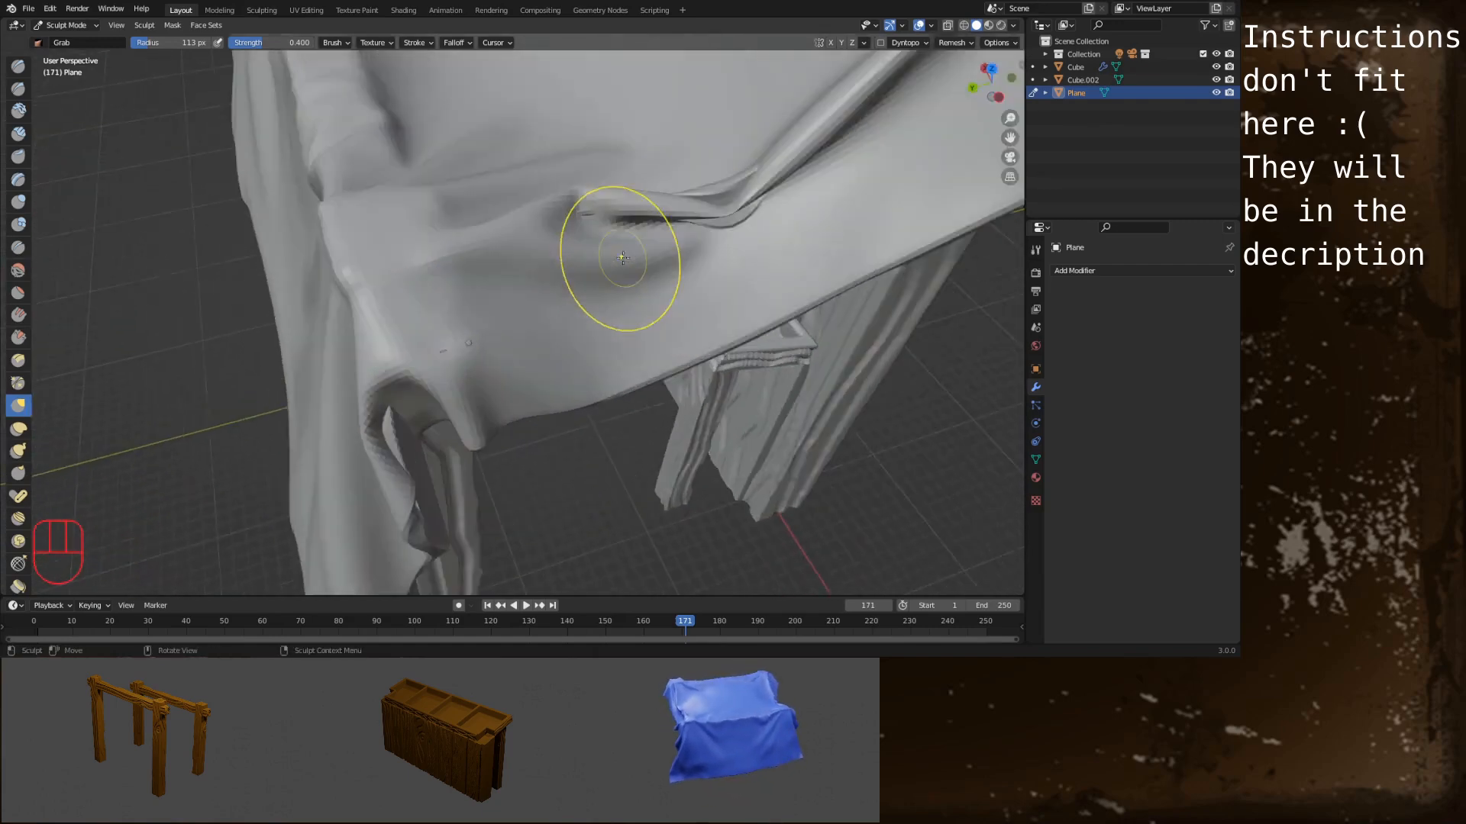
pyautogui.moveTo(670, 202)
pyautogui.keyDown('alt'); pyautogui.keyDown('shift'); pyautogui.mouseDown(button='middle')
pyautogui.moveTo(325, 299)
pyautogui.moveTo(270, 274)
pyautogui.moveTo(293, 301)
pyautogui.mouseUp(button='middle'); pyautogui.keyUp('shift'); pyautogui.keyUp('alt')
pyautogui.moveTo(294, 302)
pyautogui.keyDown('alt'); pyautogui.keyDown('shift'); pyautogui.mouseDown(button='middle')
pyautogui.moveTo(324, 344)
pyautogui.moveTo(359, 288)
pyautogui.mouseUp(button='middle'); pyautogui.keyUp('shift'); pyautogui.keyUp('alt')
pyautogui.keyDown('shift'); pyautogui.moveTo(483, 399); pyautogui.dragTo(419, 399); pyautogui.keyUp('shift')
pyautogui.keyDown('alt'); pyautogui.moveTo(419, 399); pyautogui.dragTo(337, 448, button='middle'); pyautogui.keyUp('alt')
pyautogui.moveTo(252, 412)
pyautogui.keyDown('alt'); pyautogui.mouseDown(button='middle')
pyautogui.moveTo(490, 416)
pyautogui.moveTo(288, 441)
pyautogui.moveTo(367, 344)
pyautogui.moveTo(278, 336)
pyautogui.moveTo(399, 336)
pyautogui.moveTo(262, 298)
pyautogui.mouseUp(button='middle'); pyautogui.keyUp('alt')
pyautogui.scroll(4, 393, 337)
pyautogui.moveTo(335, 266); pyautogui.dragTo(337, 257)
# Smooth the jagged hanging fold of cloth beside the lower rear post
pyautogui.keyDown('alt'); pyautogui.moveTo(298, 245); pyautogui.dragTo(402, 235, button='middle'); pyautogui.keyUp('alt')
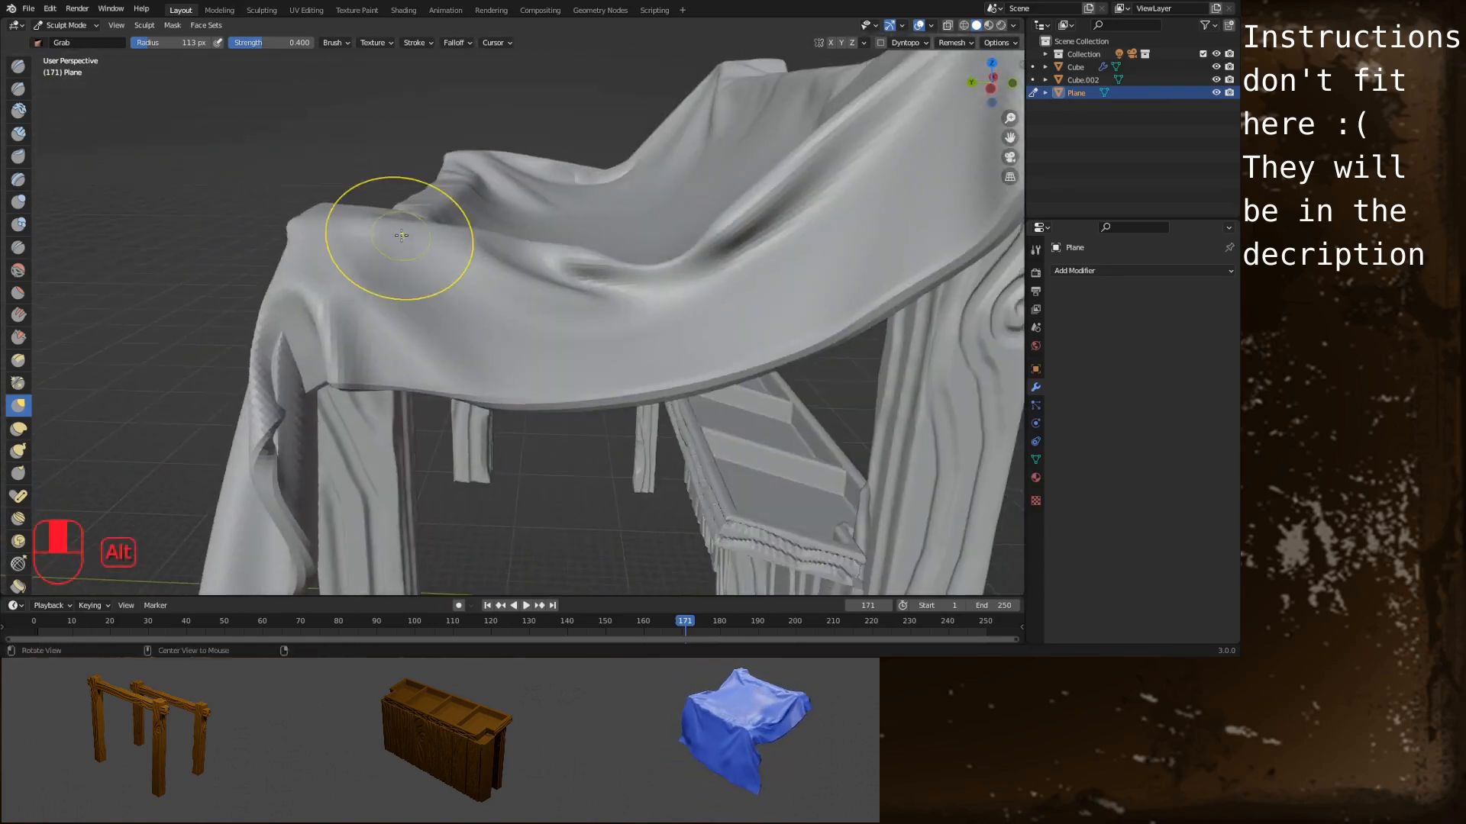
pyautogui.keyDown('alt'); pyautogui.keyDown('shift'); pyautogui.moveTo(305, 317); pyautogui.dragTo(412, 238, button='middle'); pyautogui.keyUp('shift'); pyautogui.keyUp('alt')
pyautogui.keyDown('shift'); pyautogui.moveTo(388, 236); pyautogui.dragTo(397, 309); pyautogui.keyUp('shift')
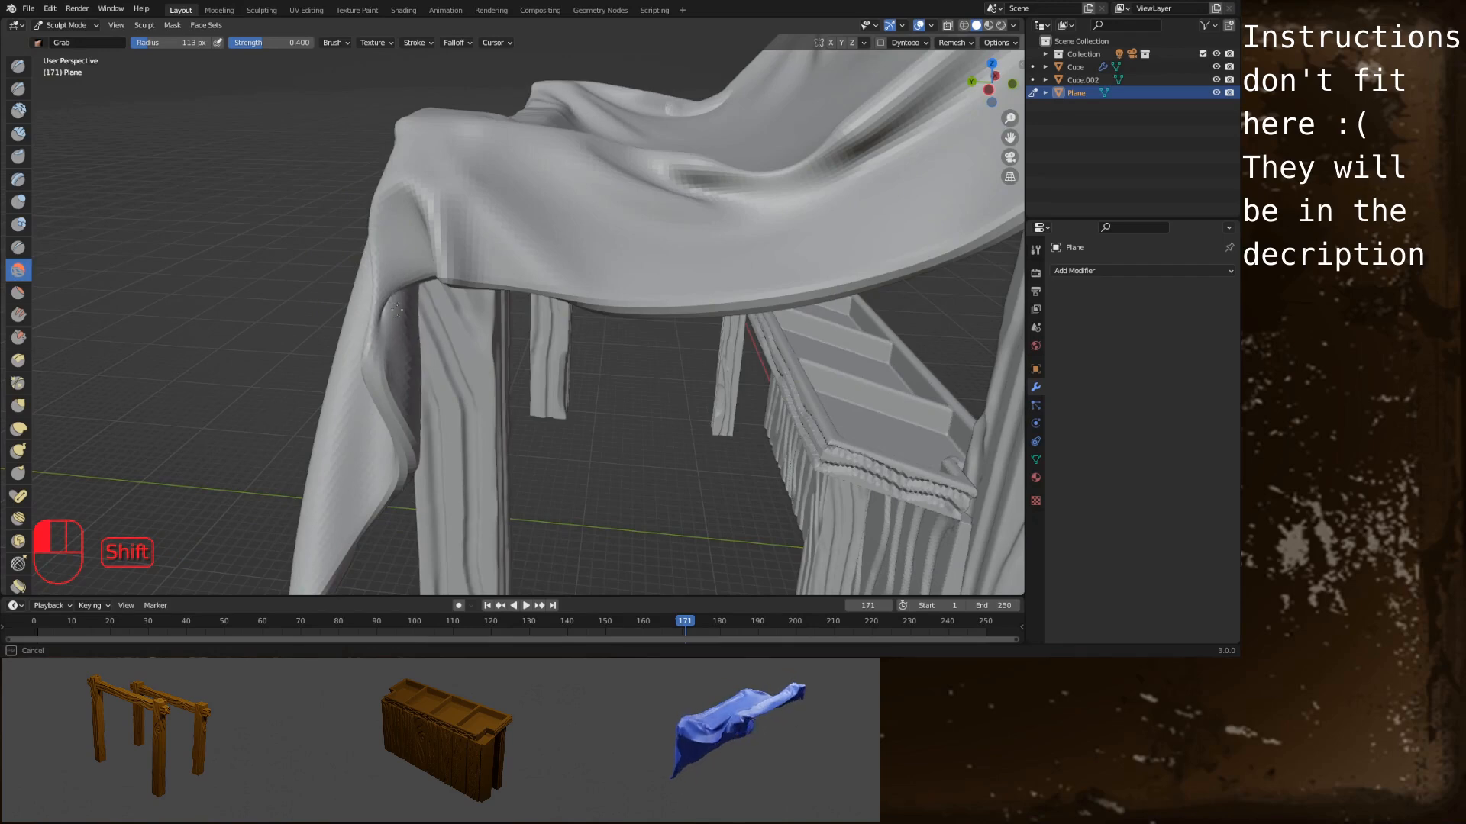
pyautogui.keyDown('alt'); pyautogui.moveTo(397, 309); pyautogui.dragTo(519, 302, button='middle'); pyautogui.keyUp('alt')
pyautogui.scroll(3, 519, 302)
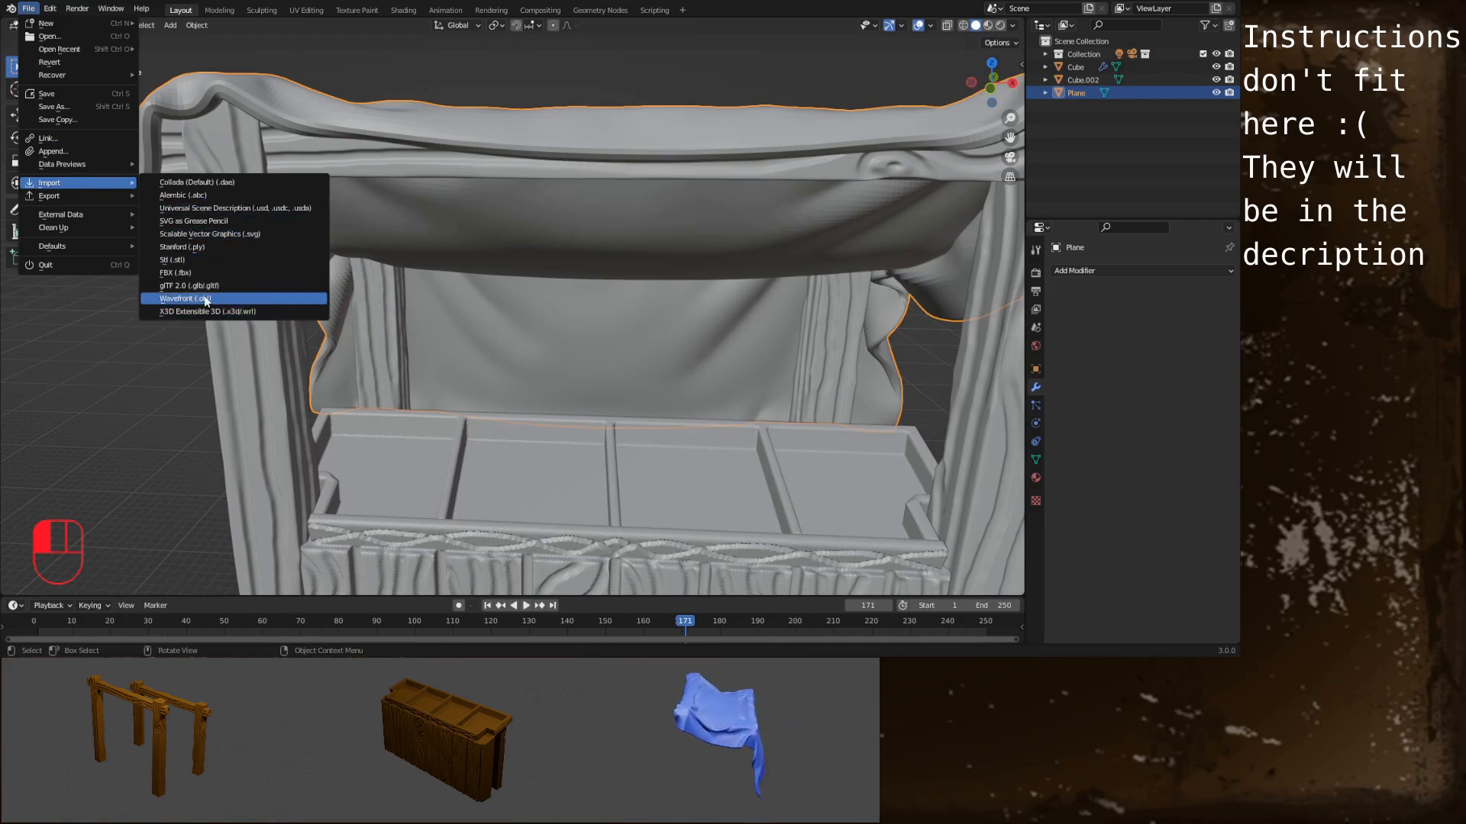
# Import the NPC - Bar Keep STL figure as a scale reference behind the counter
pyautogui.click(200, 264)
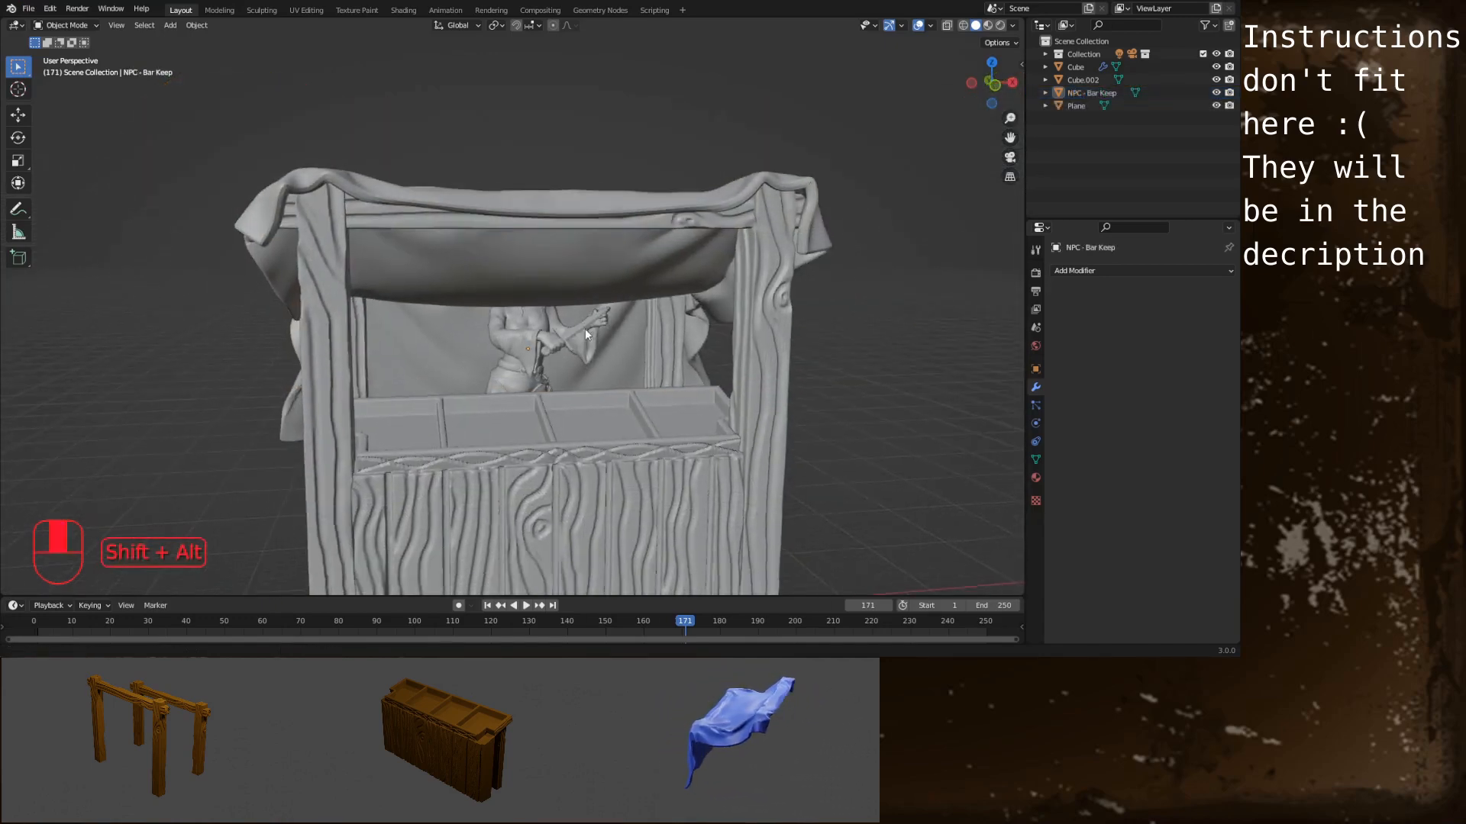
pyautogui.keyDown('shift'); pyautogui.moveTo(585, 334); pyautogui.dragTo(555, 272, button='middle'); pyautogui.keyUp('shift')
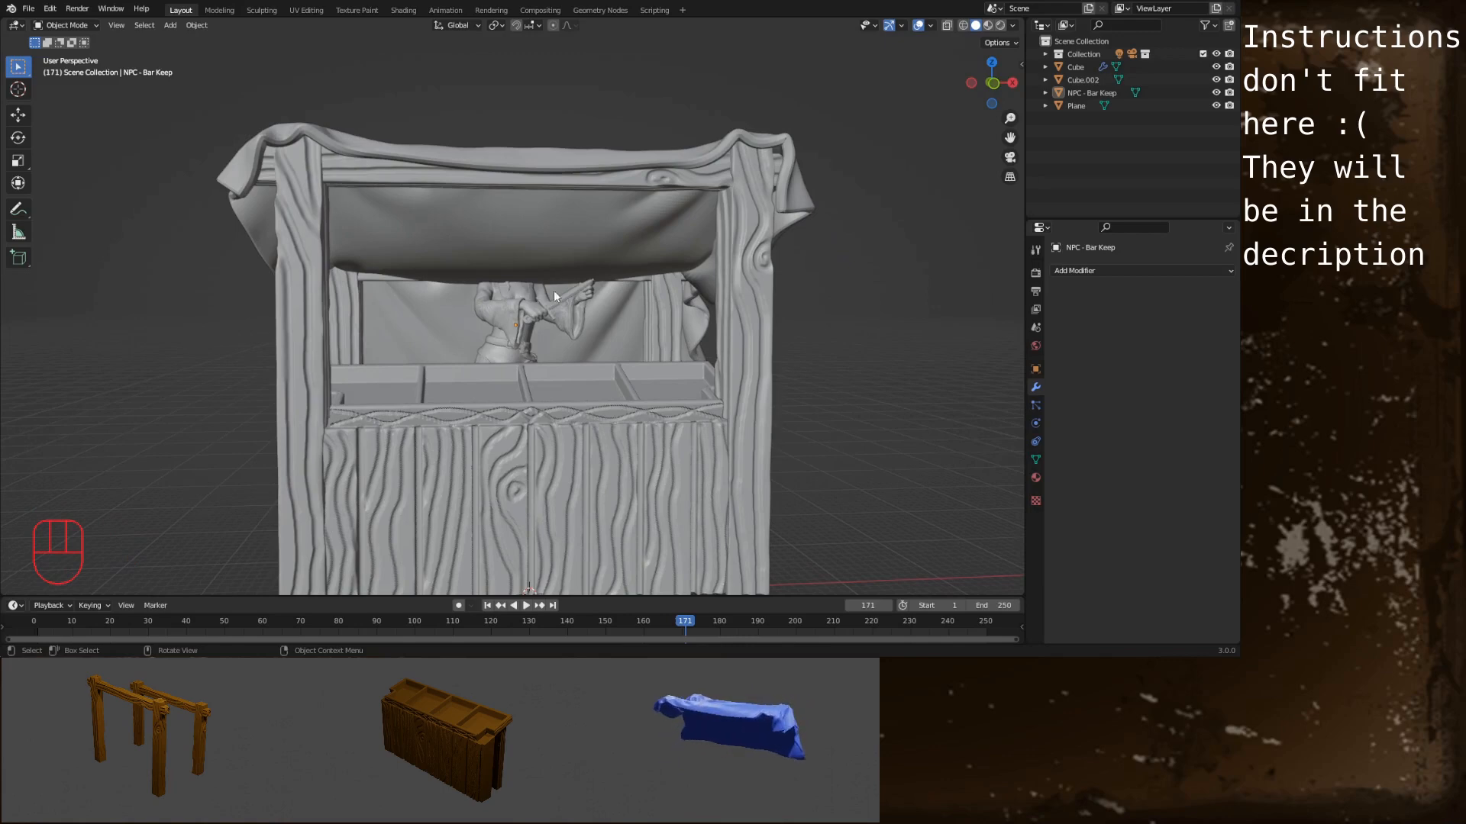
pyautogui.keyDown('alt'); pyautogui.moveTo(400, 262); pyautogui.dragTo(571, 307, button='middle'); pyautogui.keyUp('alt')
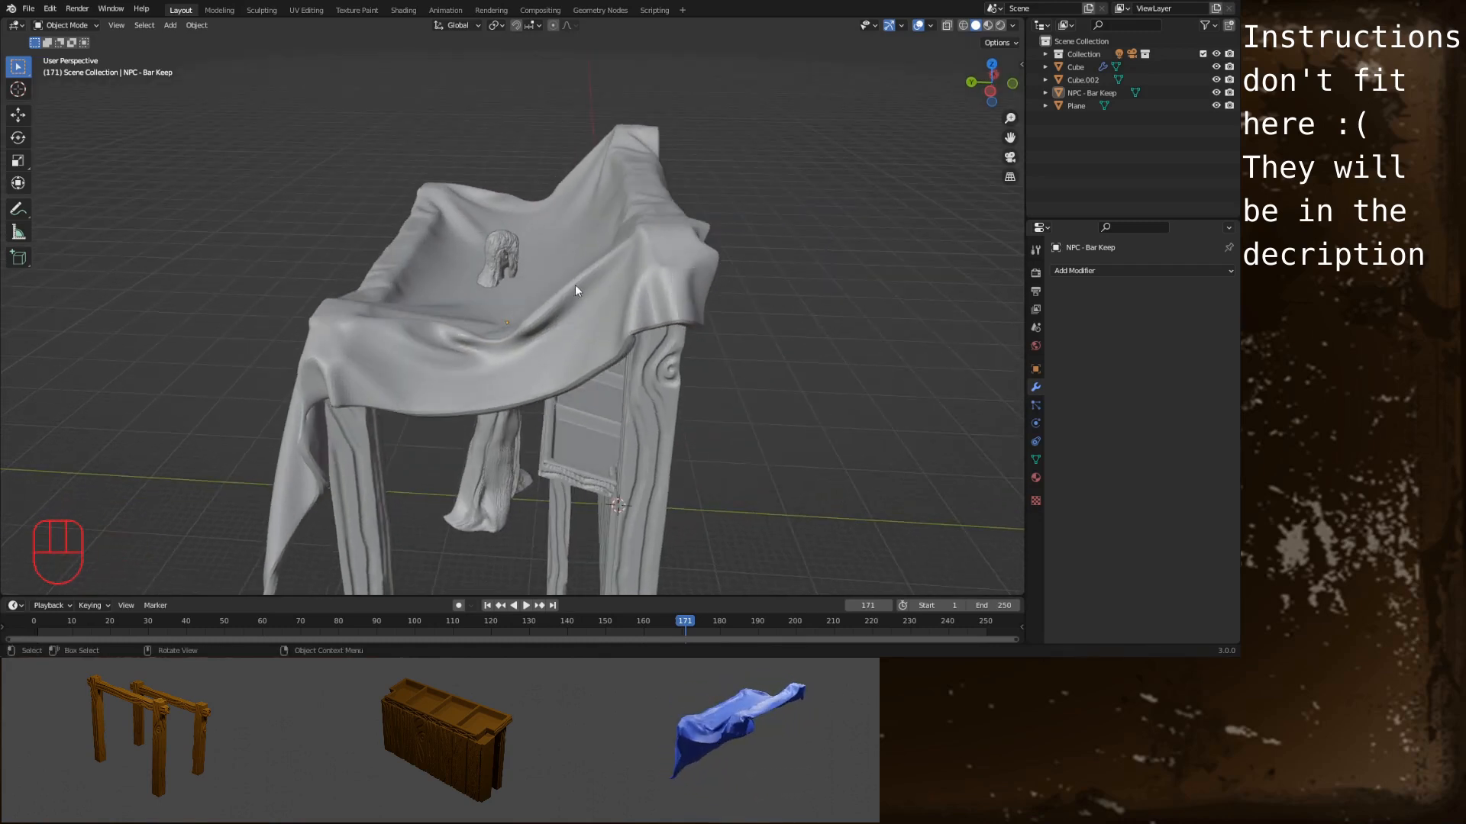
# Sculpt the cloth with the Grab brush at 193 px radius, raising the sagging canopy above the figure's head
pyautogui.click(586, 251)
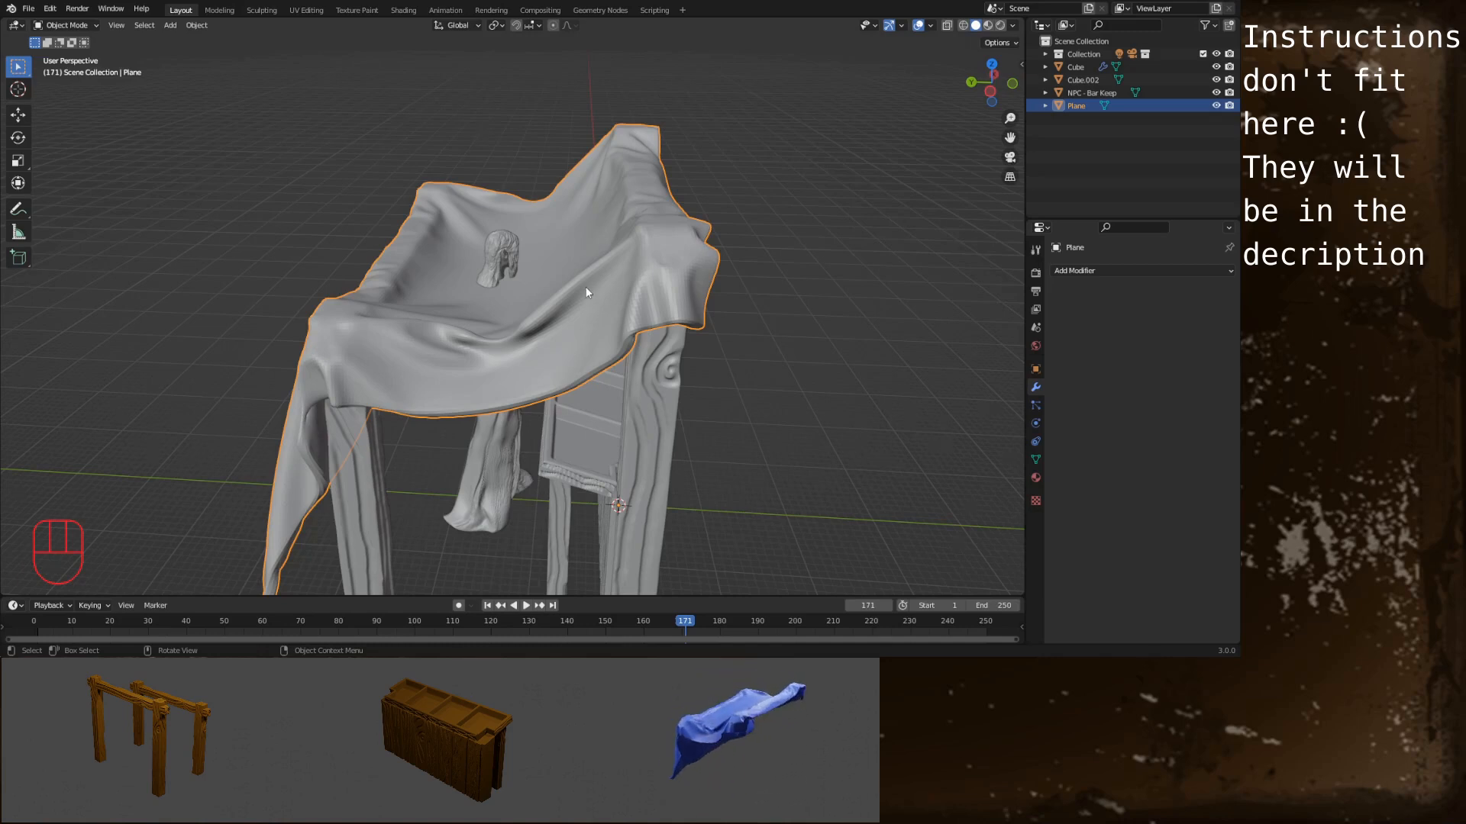
pyautogui.hotkey('ctrl', 'Tab')
pyautogui.press('f')
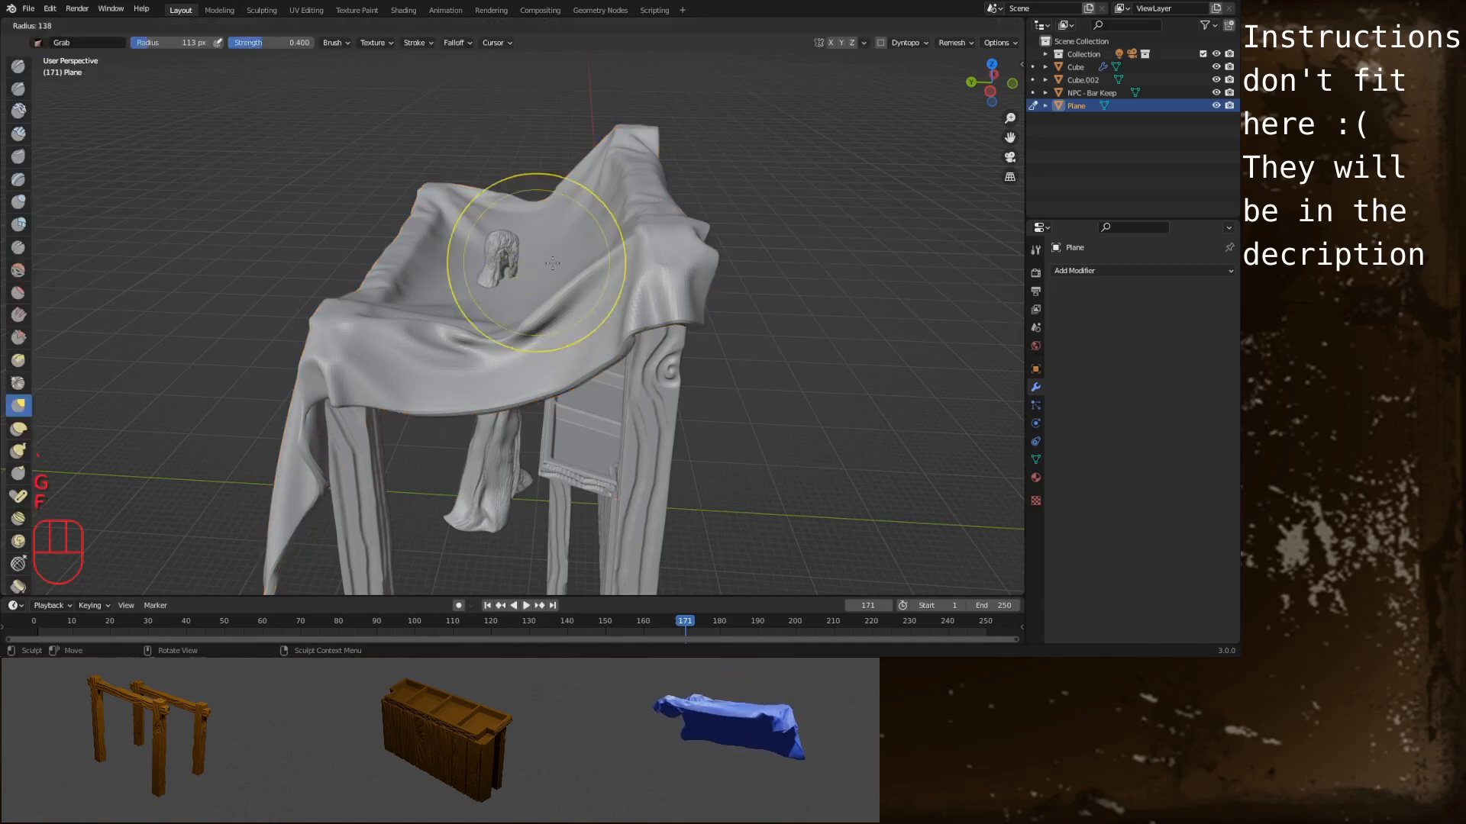
pyautogui.click(656, 263)
pyautogui.moveTo(521, 261)
pyautogui.mouseDown()
pyautogui.moveTo(503, 202)
pyautogui.moveTo(589, 236)
pyautogui.mouseUp()
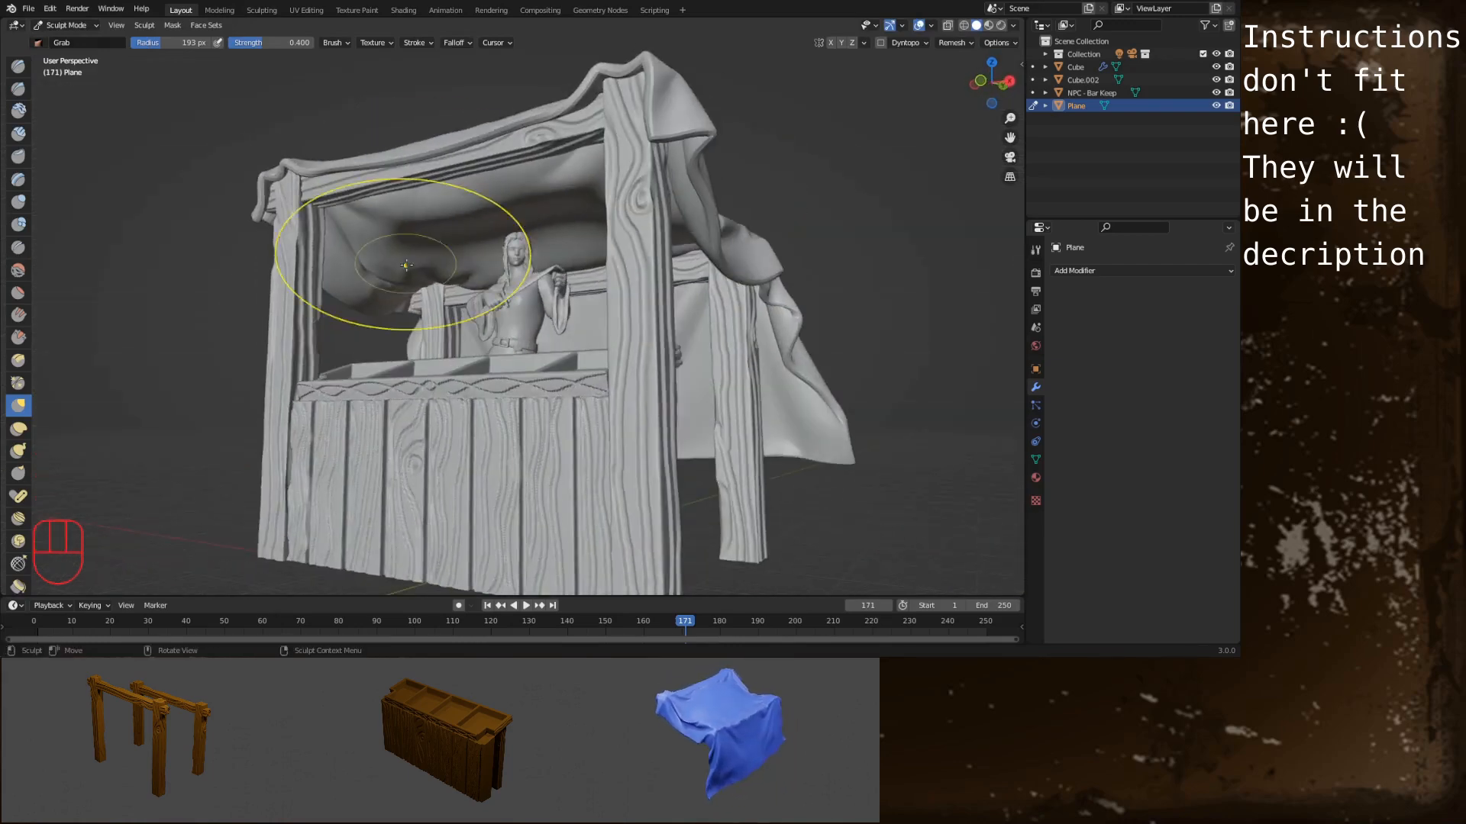
pyautogui.keyDown('alt'); pyautogui.moveTo(550, 247); pyautogui.dragTo(801, 244, button='middle'); pyautogui.keyUp('alt')
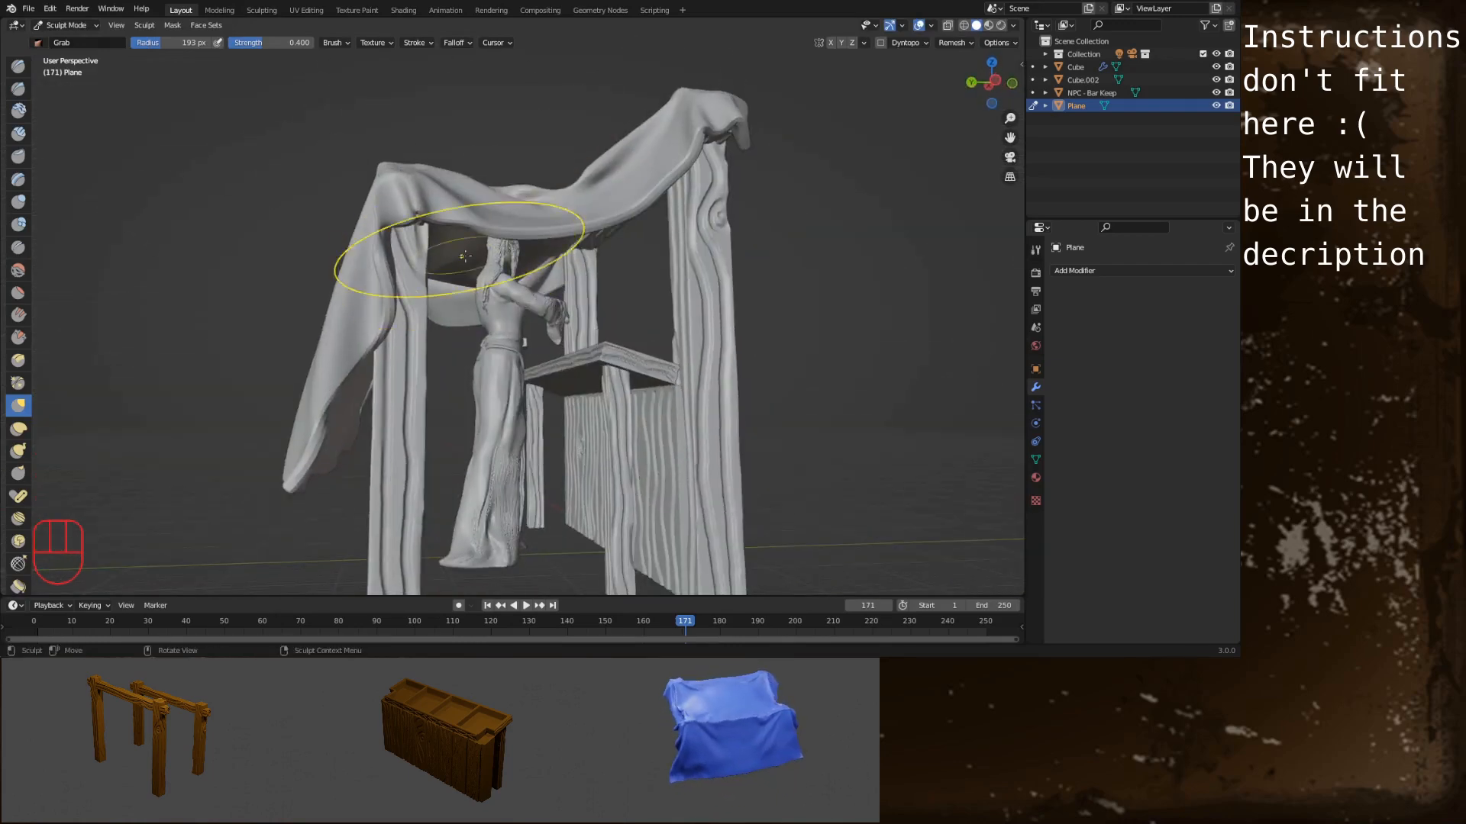
pyautogui.moveTo(458, 251); pyautogui.dragTo(455, 214)
pyautogui.keyDown('alt'); pyautogui.moveTo(687, 244); pyautogui.dragTo(489, 246, button='middle'); pyautogui.keyUp('alt')
pyautogui.moveTo(687, 243); pyautogui.dragTo(688, 232)
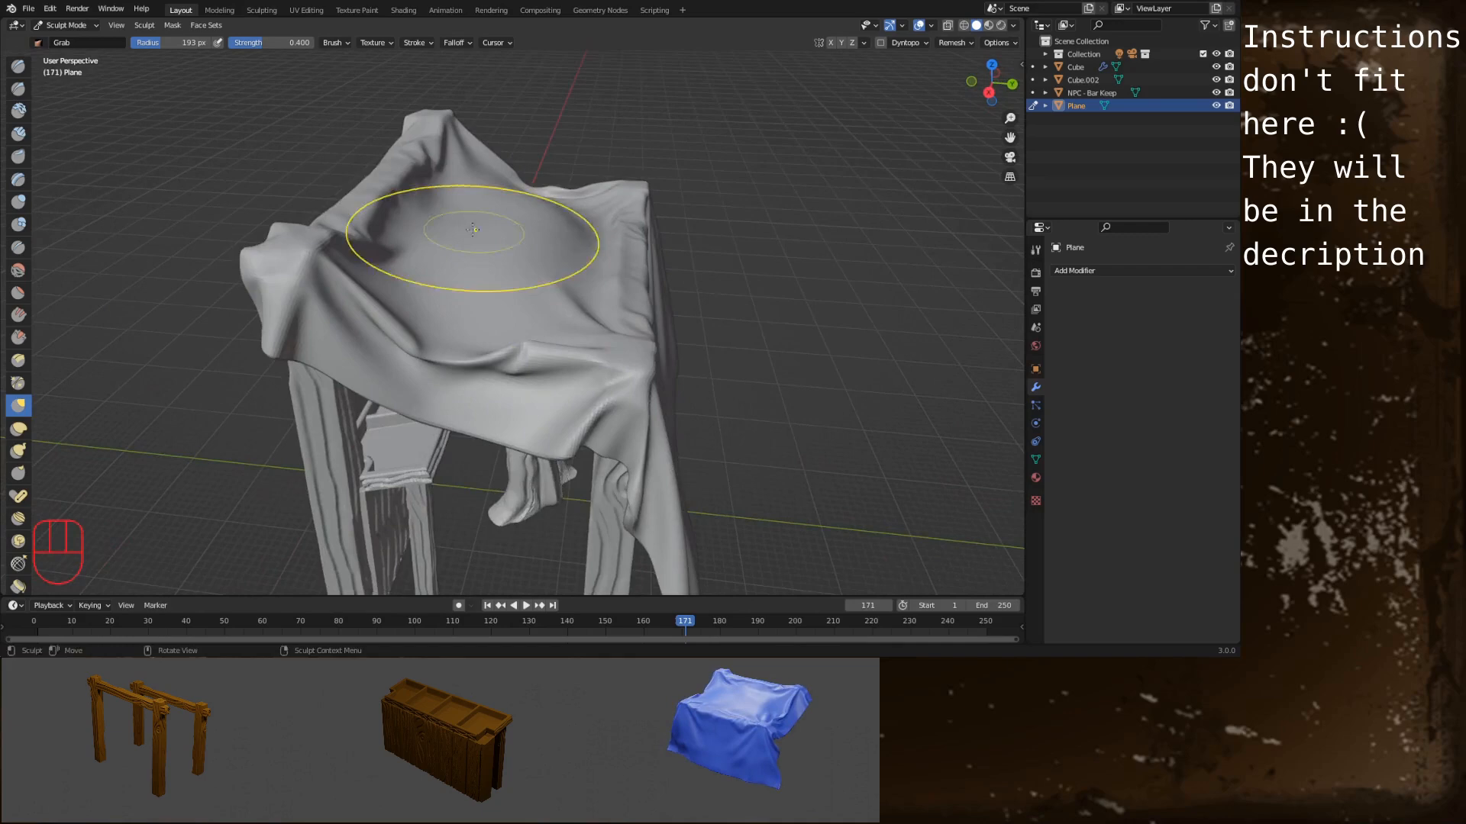
# Reshape the raised canopy with further Grab strokes across its middle and toward the high beam
pyautogui.scroll(5, 523, 269)
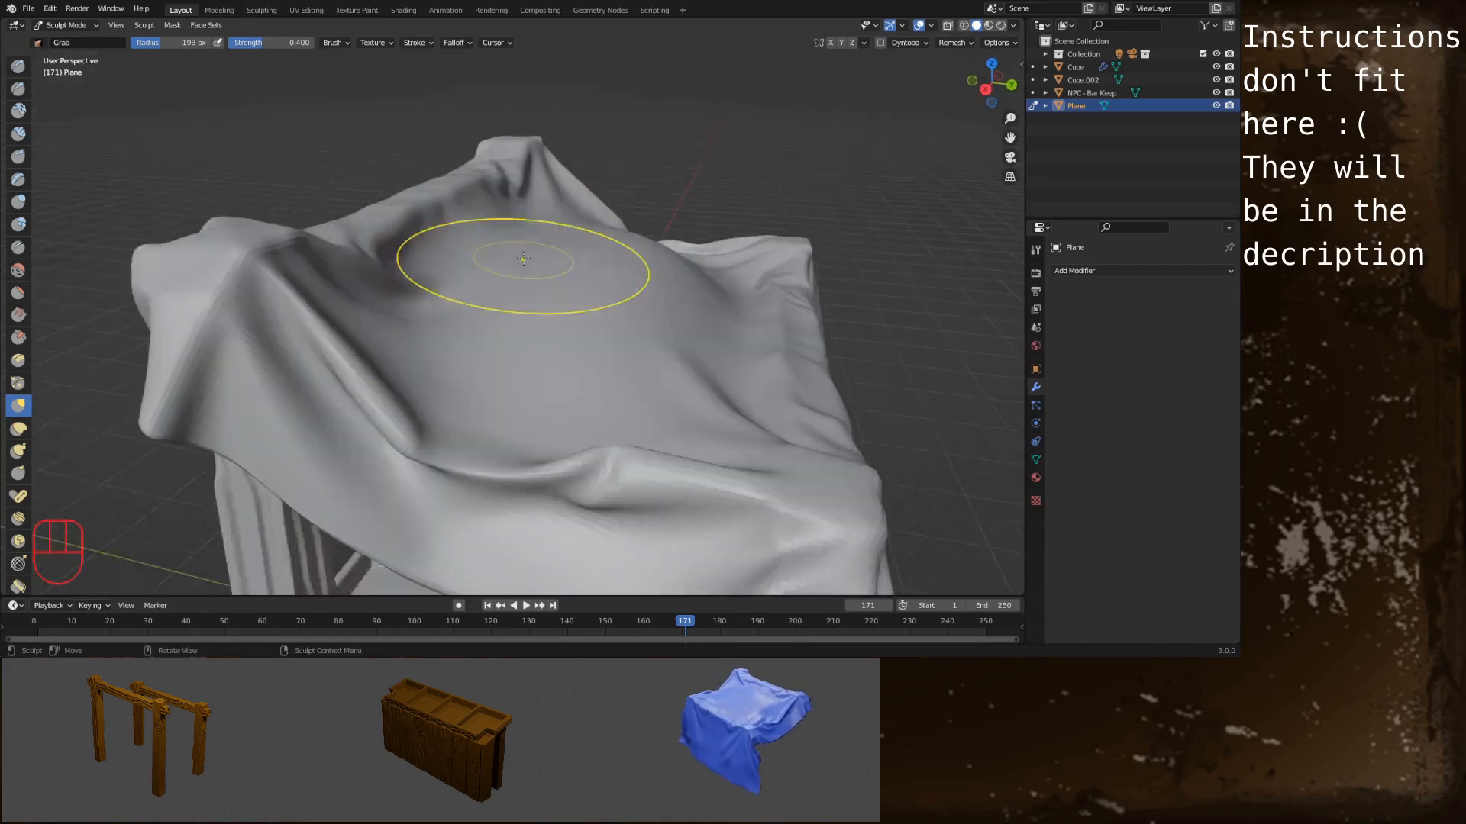
pyautogui.moveTo(523, 269)
pyautogui.keyDown('alt'); pyautogui.mouseDown(button='middle')
pyautogui.moveTo(491, 236)
pyautogui.moveTo(690, 280)
pyautogui.moveTo(565, 244)
pyautogui.mouseUp(button='middle'); pyautogui.keyUp('alt')
pyautogui.moveTo(564, 244); pyautogui.dragTo(569, 218)
pyautogui.keyDown('alt'); pyautogui.moveTo(569, 217); pyautogui.dragTo(661, 243, button='middle'); pyautogui.keyUp('alt')
pyautogui.moveTo(661, 243); pyautogui.dragTo(661, 236)
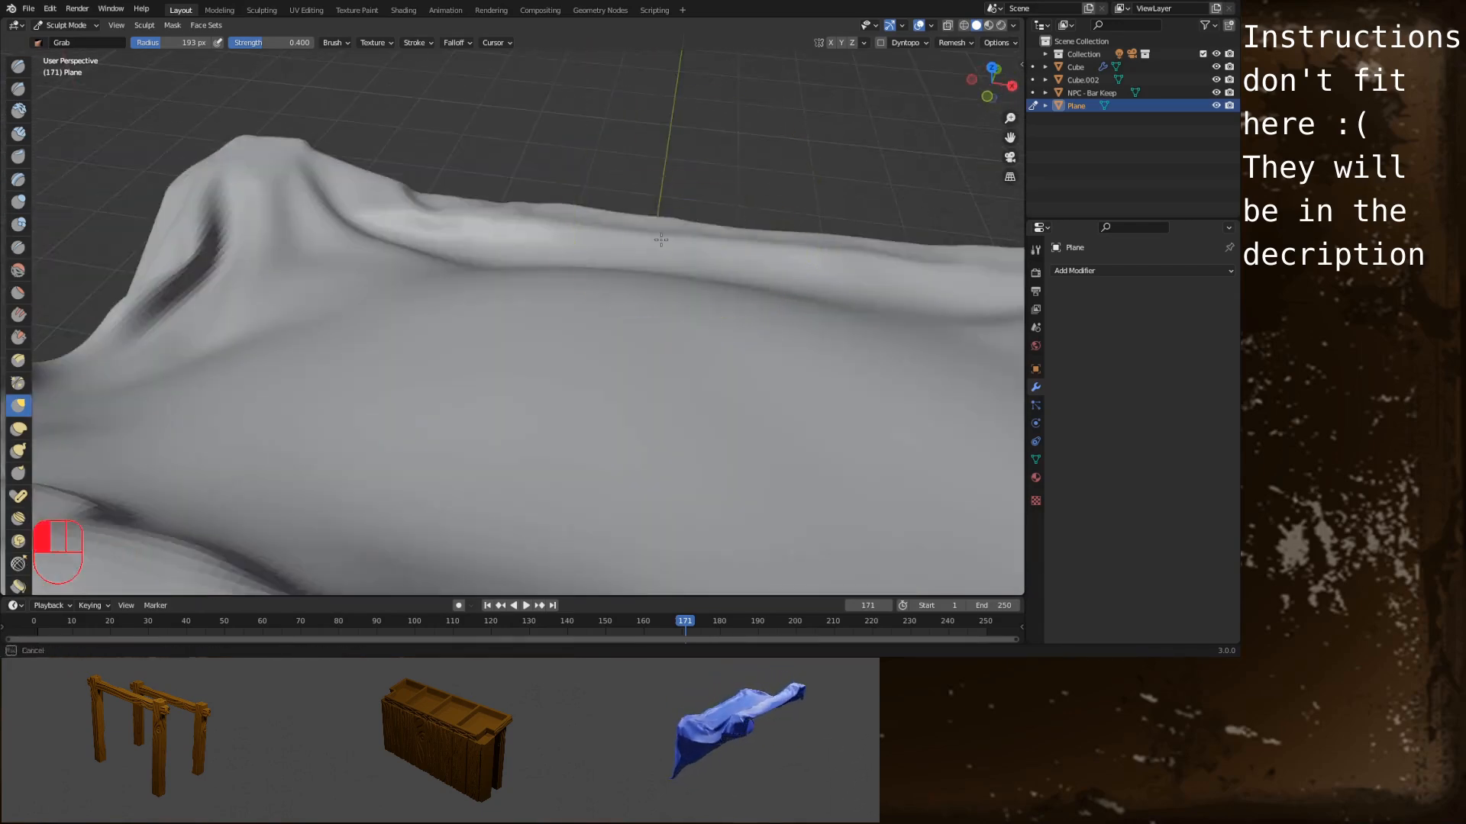
pyautogui.moveTo(661, 236)
pyautogui.keyDown('alt'); pyautogui.mouseDown(button='middle')
pyautogui.moveTo(422, 294)
pyautogui.moveTo(668, 252)
pyautogui.moveTo(646, 280)
pyautogui.mouseUp(button='middle'); pyautogui.keyUp('alt')
pyautogui.scroll(-5, 668, 251)
pyautogui.scroll(3, 668, 251)
pyautogui.moveTo(646, 280); pyautogui.dragTo(647, 260)
pyautogui.scroll(4, 649, 252)
pyautogui.moveTo(649, 252)
pyautogui.mouseDown(button='middle')
pyautogui.moveTo(703, 262)
pyautogui.moveTo(695, 236)
pyautogui.mouseUp(button='middle')
pyautogui.moveTo(694, 237)
pyautogui.mouseDown()
pyautogui.moveTo(688, 171)
pyautogui.moveTo(599, 195)
pyautogui.moveTo(535, 267)
pyautogui.mouseUp()
# Pull the lower edge of the cloth hanging behind the stall upward and in toward the rear posts
pyautogui.scroll(-4, 687, 171)
pyautogui.moveTo(534, 267)
pyautogui.keyDown('alt'); pyautogui.keyDown('shift'); pyautogui.mouseDown()
pyautogui.moveTo(526, 329)
pyautogui.moveTo(592, 314)
pyautogui.mouseUp(); pyautogui.keyUp('shift'); pyautogui.keyUp('alt')
pyautogui.scroll(-2, 592, 313)
pyautogui.moveTo(500, 305); pyautogui.dragTo(503, 300)
pyautogui.moveTo(504, 300); pyautogui.dragTo(764, 313, button='middle')
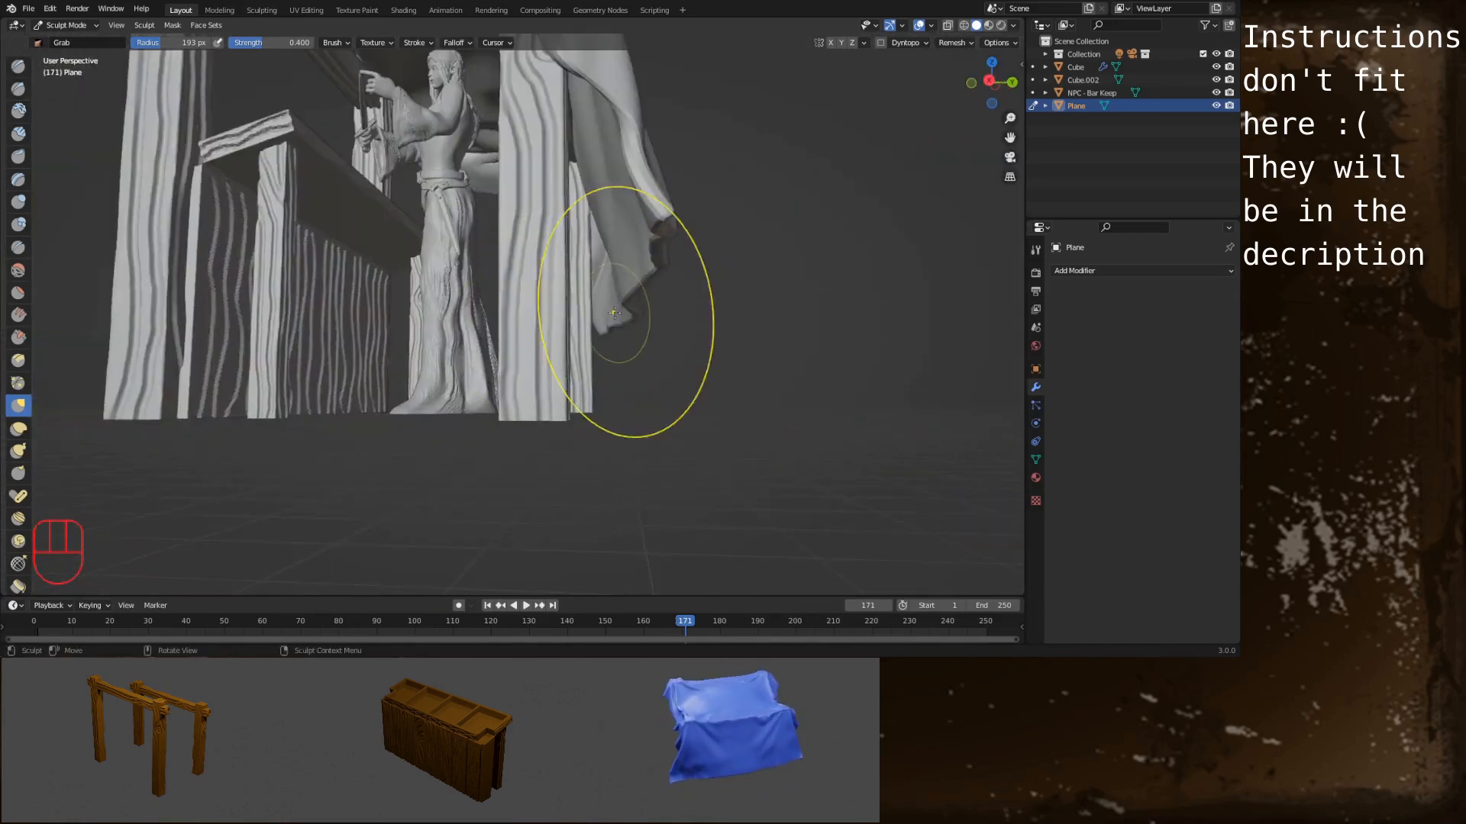
pyautogui.moveTo(622, 313)
pyautogui.mouseDown()
pyautogui.moveTo(658, 248)
pyautogui.moveTo(622, 206)
pyautogui.mouseUp()
pyautogui.scroll(-3, 624, 112)
pyautogui.moveTo(587, 305); pyautogui.dragTo(568, 282)
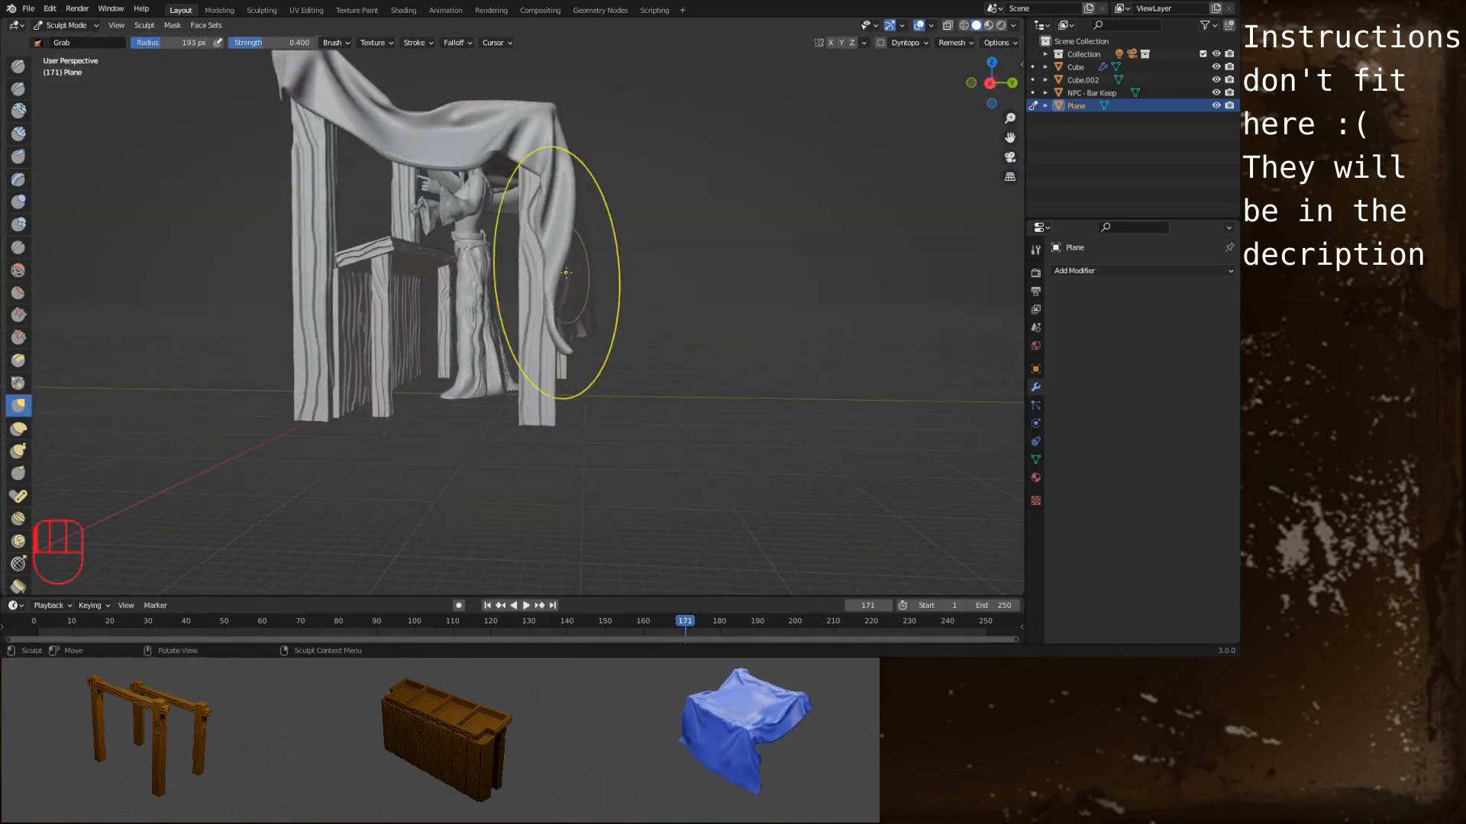
# Smooth the cloth around the rear corner and inspect the canopy from several sides
pyautogui.moveTo(569, 282)
pyautogui.mouseDown(button='middle')
pyautogui.moveTo(465, 310)
pyautogui.moveTo(695, 202)
pyautogui.moveTo(611, 298)
pyautogui.mouseUp(button='middle')
pyautogui.moveTo(611, 298)
pyautogui.keyDown('alt'); pyautogui.keyDown('shift'); pyautogui.mouseDown(button='middle')
pyautogui.moveTo(566, 209)
pyautogui.moveTo(648, 195)
pyautogui.moveTo(478, 229)
pyautogui.moveTo(397, 222)
pyautogui.moveTo(489, 305)
pyautogui.moveTo(553, 294)
pyautogui.moveTo(504, 320)
pyautogui.mouseUp(button='middle'); pyautogui.keyUp('shift'); pyautogui.keyUp('alt')
pyautogui.scroll(4, 519, 306)
pyautogui.moveTo(519, 290)
pyautogui.keyDown('shift'); pyautogui.mouseDown()
pyautogui.moveTo(528, 218)
pyautogui.moveTo(534, 244)
pyautogui.mouseUp(); pyautogui.keyUp('shift')
pyautogui.moveTo(535, 244)
pyautogui.keyDown('alt'); pyautogui.mouseDown(button='middle')
pyautogui.moveTo(582, 233)
pyautogui.moveTo(596, 264)
pyautogui.mouseUp(button='middle'); pyautogui.keyUp('alt')
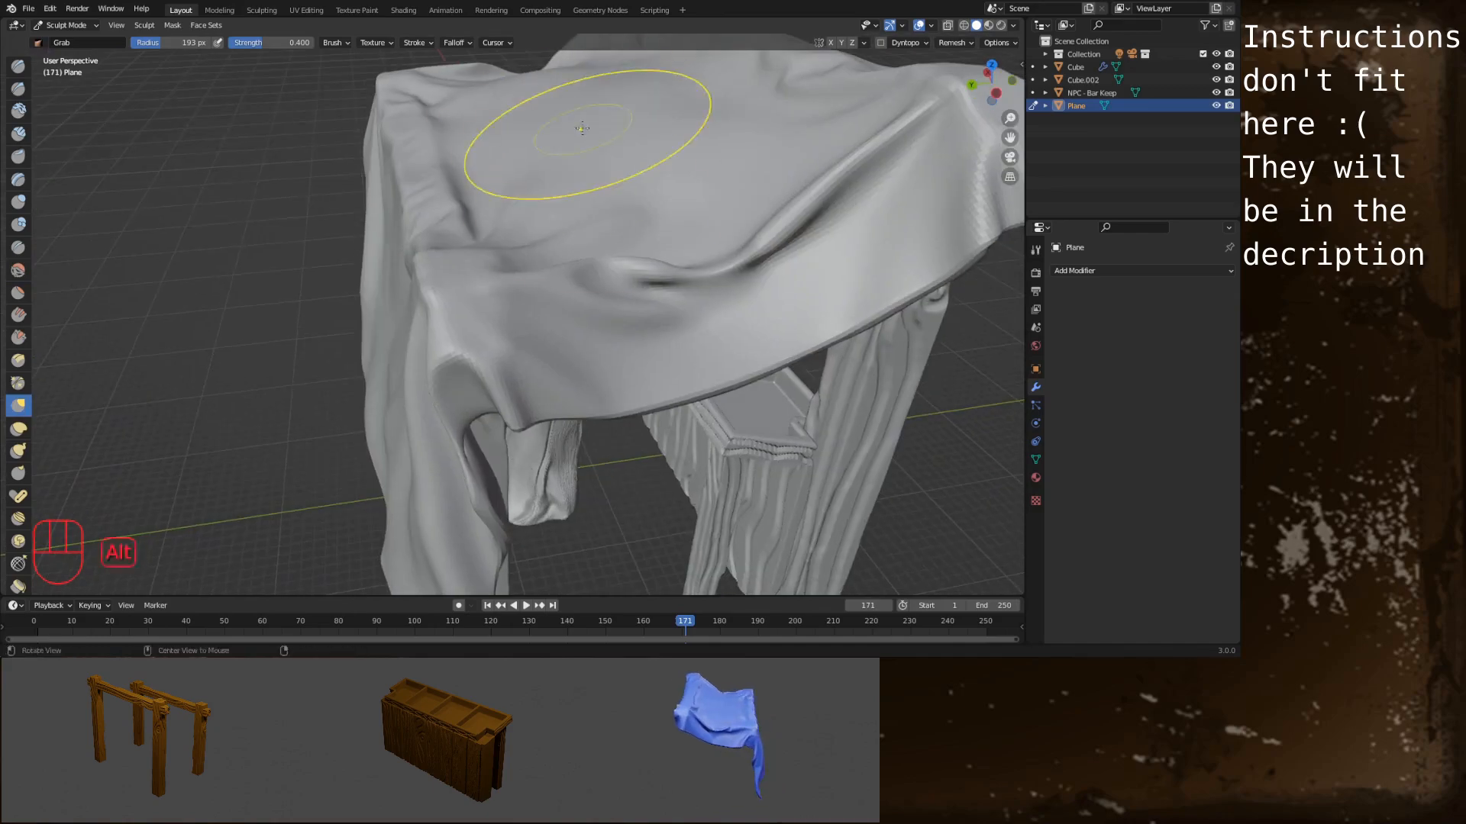
pyautogui.keyDown('alt'); pyautogui.moveTo(587, 137); pyautogui.dragTo(693, 124, button='middle'); pyautogui.keyUp('alt')
pyautogui.moveTo(473, 183)
pyautogui.keyDown('alt'); pyautogui.mouseDown(button='middle')
pyautogui.moveTo(668, 138)
pyautogui.moveTo(664, 196)
pyautogui.moveTo(406, 192)
pyautogui.moveTo(372, 177)
pyautogui.moveTo(647, 137)
pyautogui.moveTo(539, 168)
pyautogui.mouseUp(button='middle'); pyautogui.keyUp('alt')
pyautogui.scroll(-5, 538, 168)
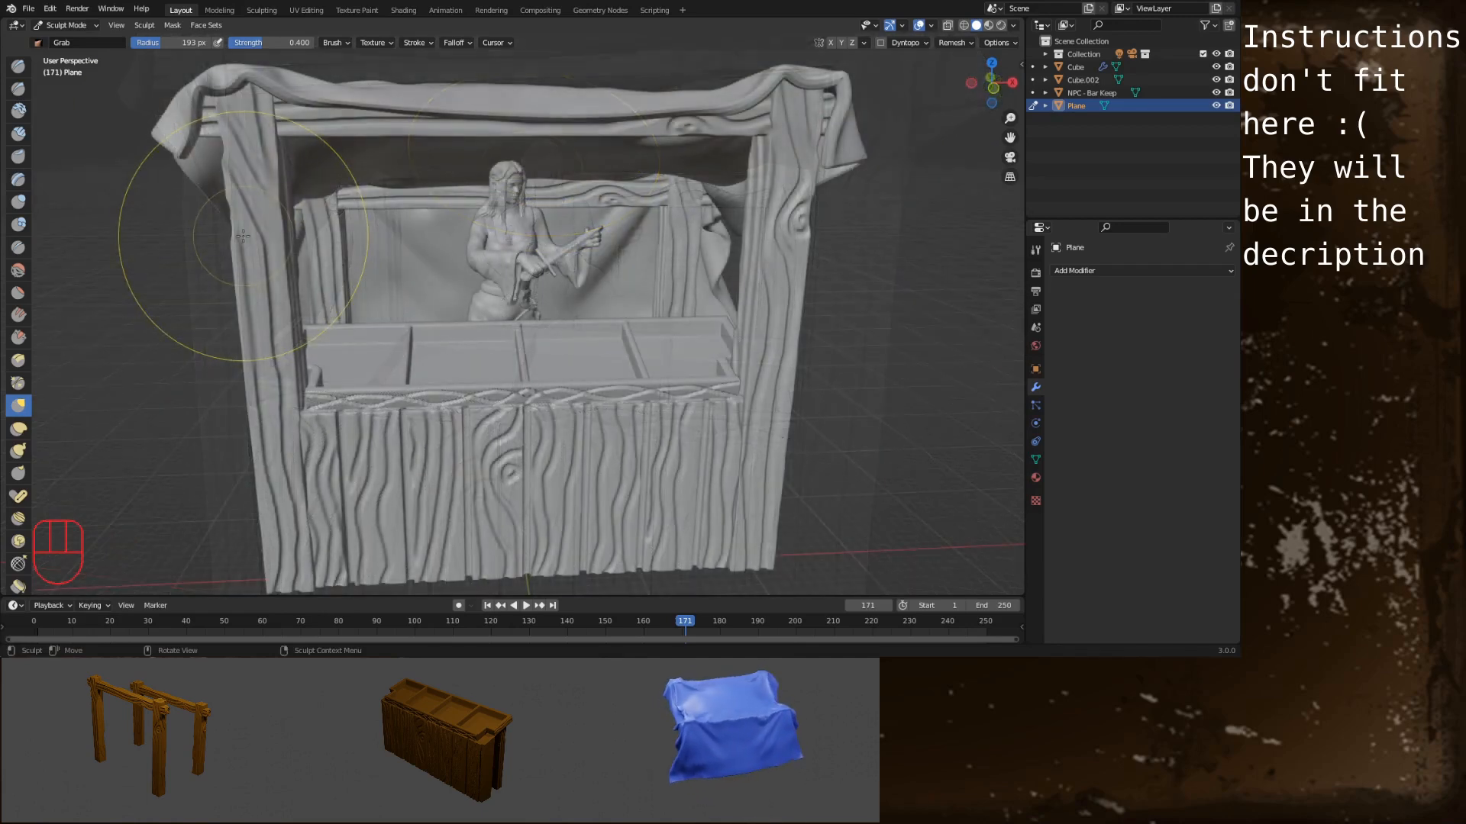
# Return to Object Mode and join the post frame, counter and cloth into one object, leaving out the figure
pyautogui.click(65, 26)
pyautogui.click(73, 41)
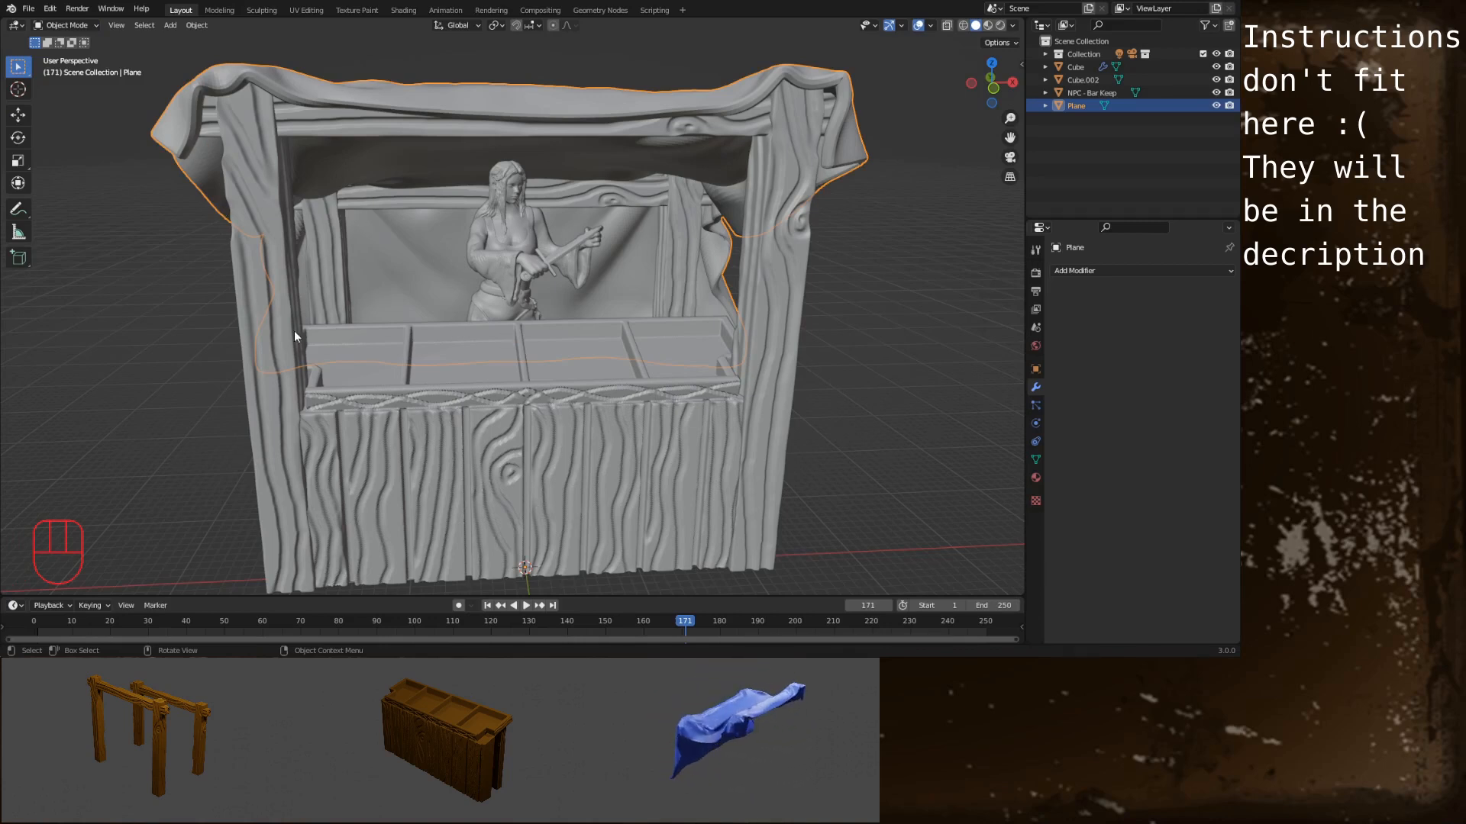
pyautogui.moveTo(168, 145); pyautogui.dragTo(340, 439)
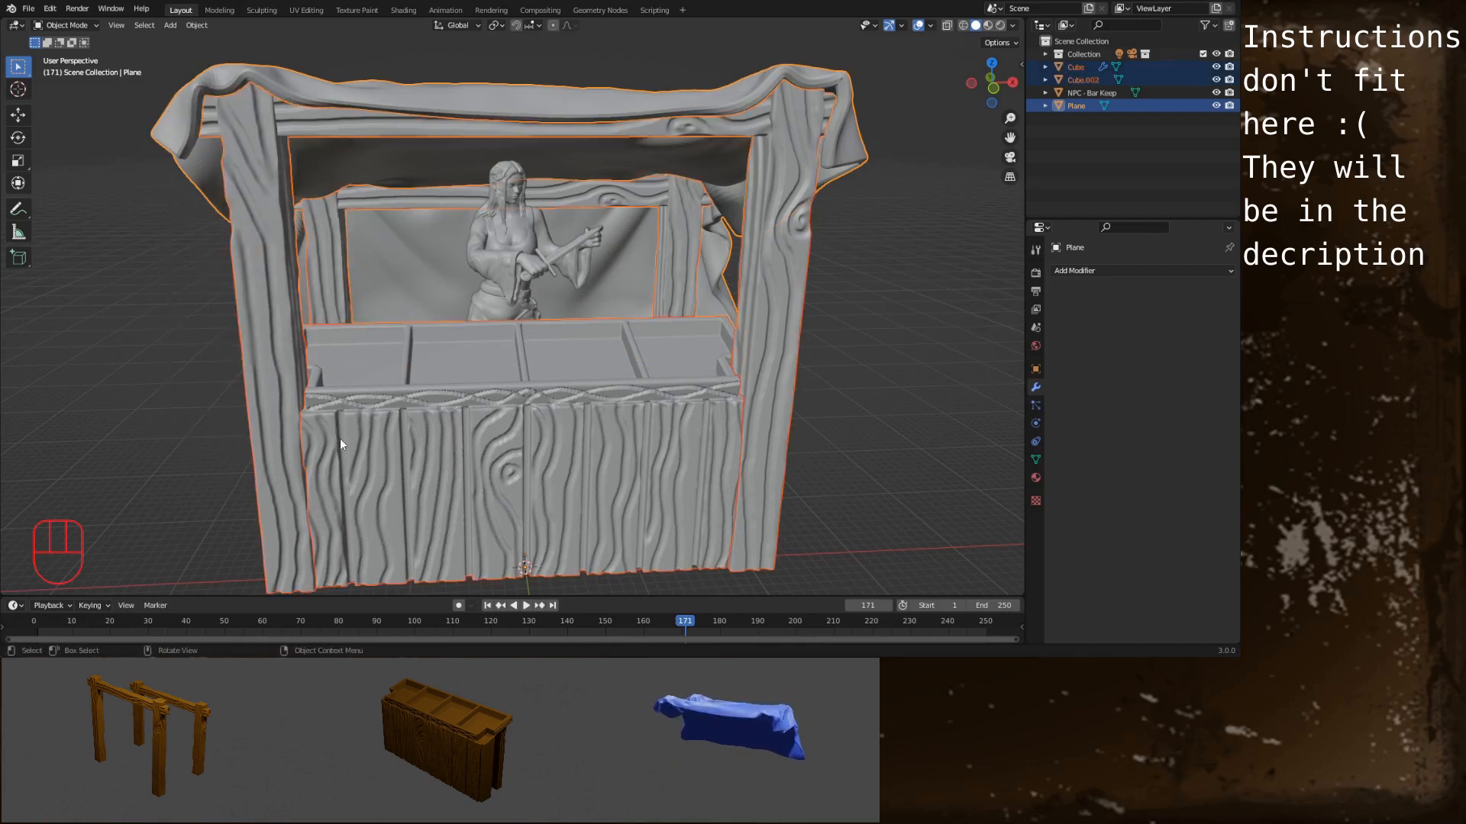
pyautogui.rightClick(380, 275)
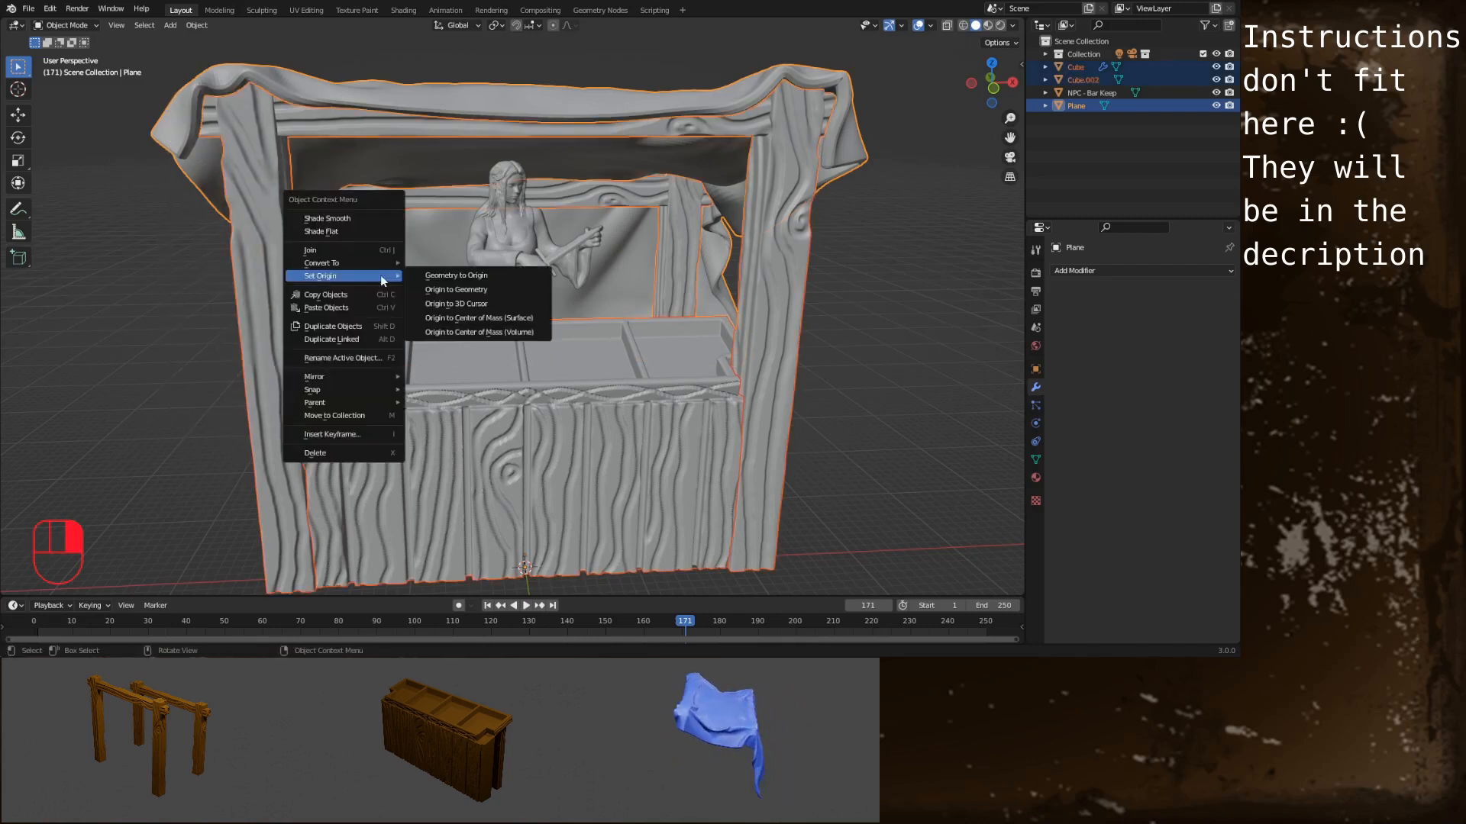
pyautogui.click(349, 250)
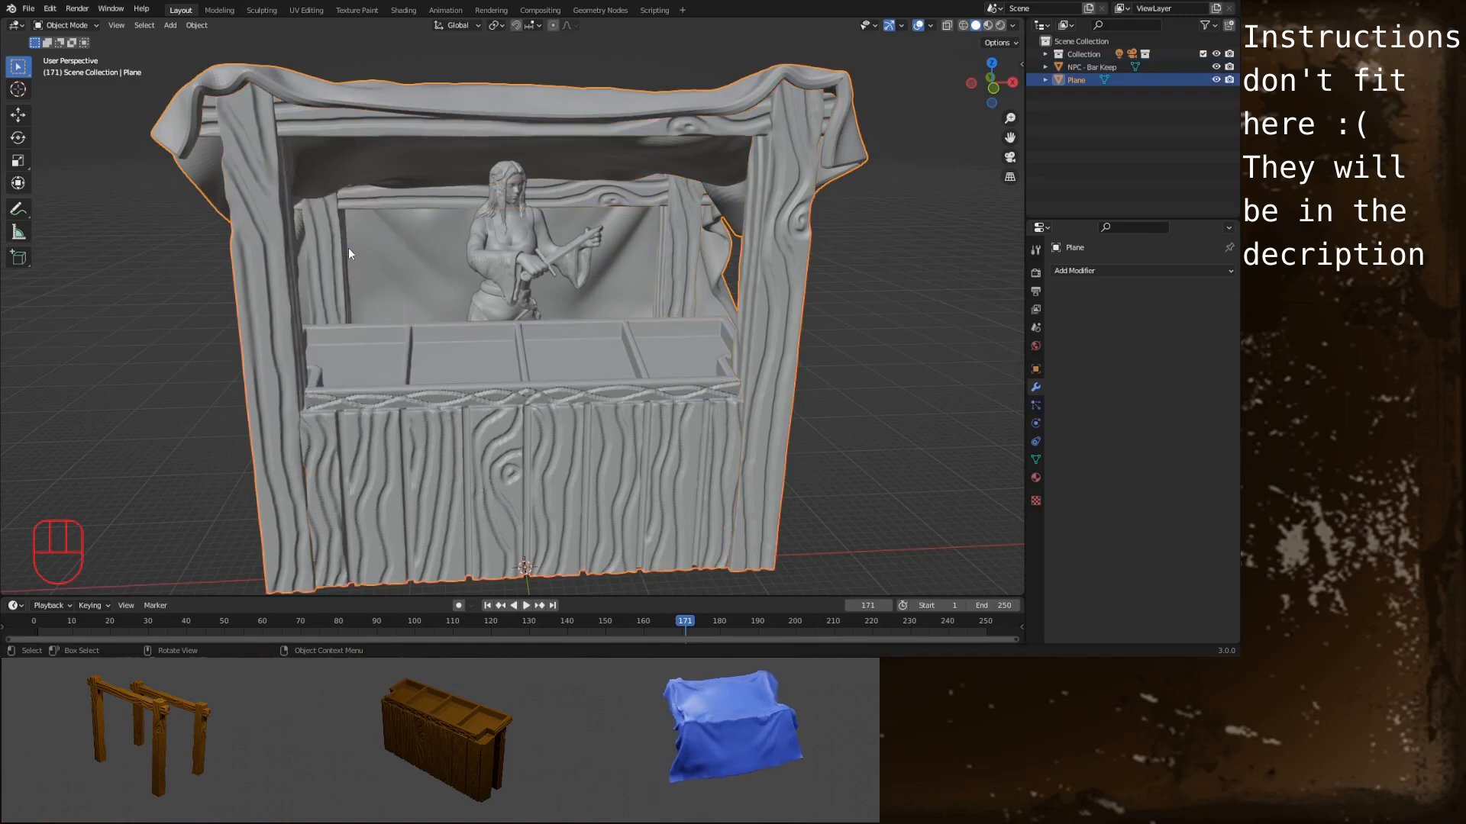
# Export the joined market stall in STL format
pyautogui.click(28, 8)
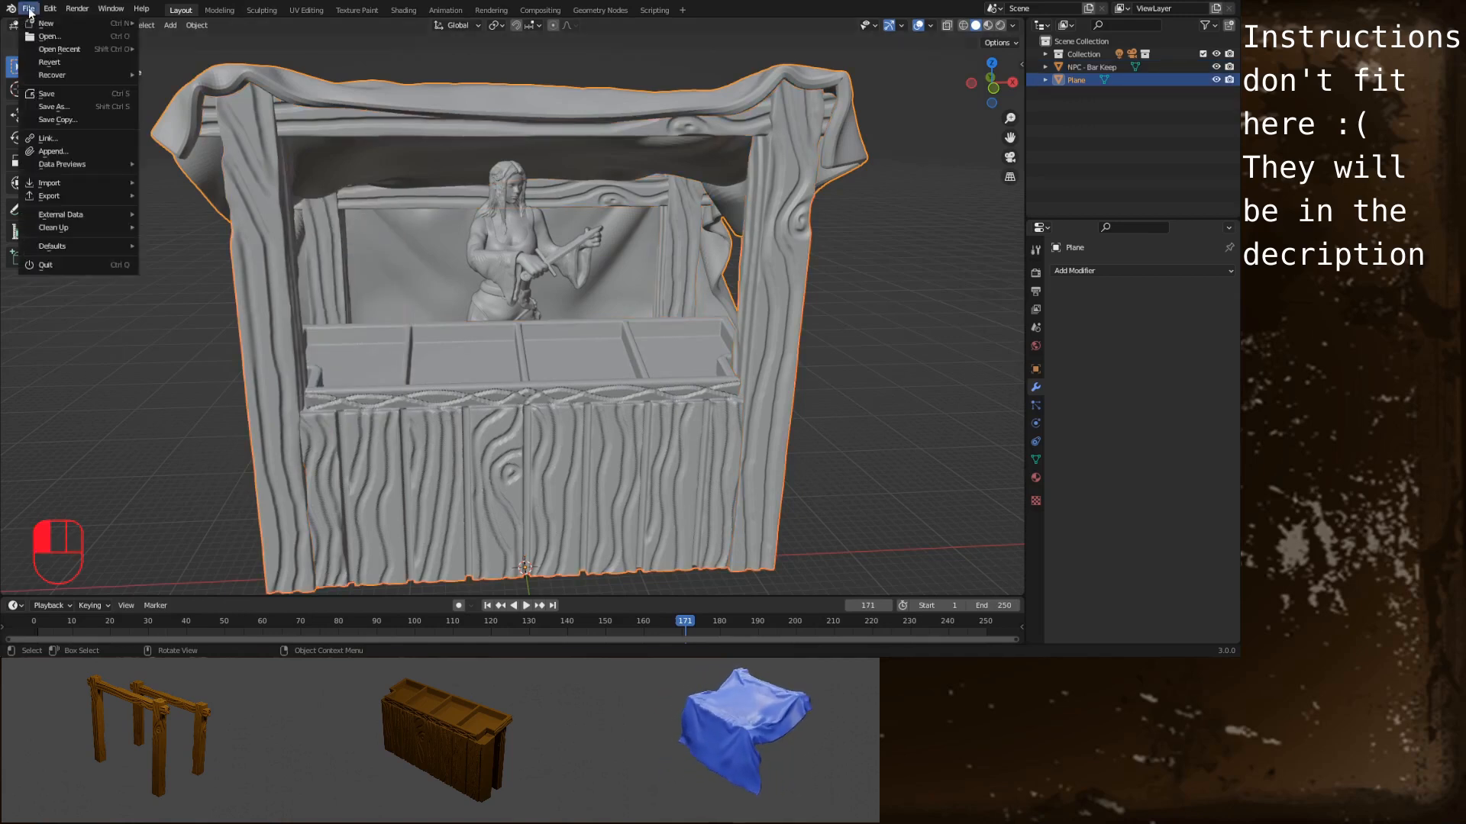
pyautogui.moveTo(85, 198)
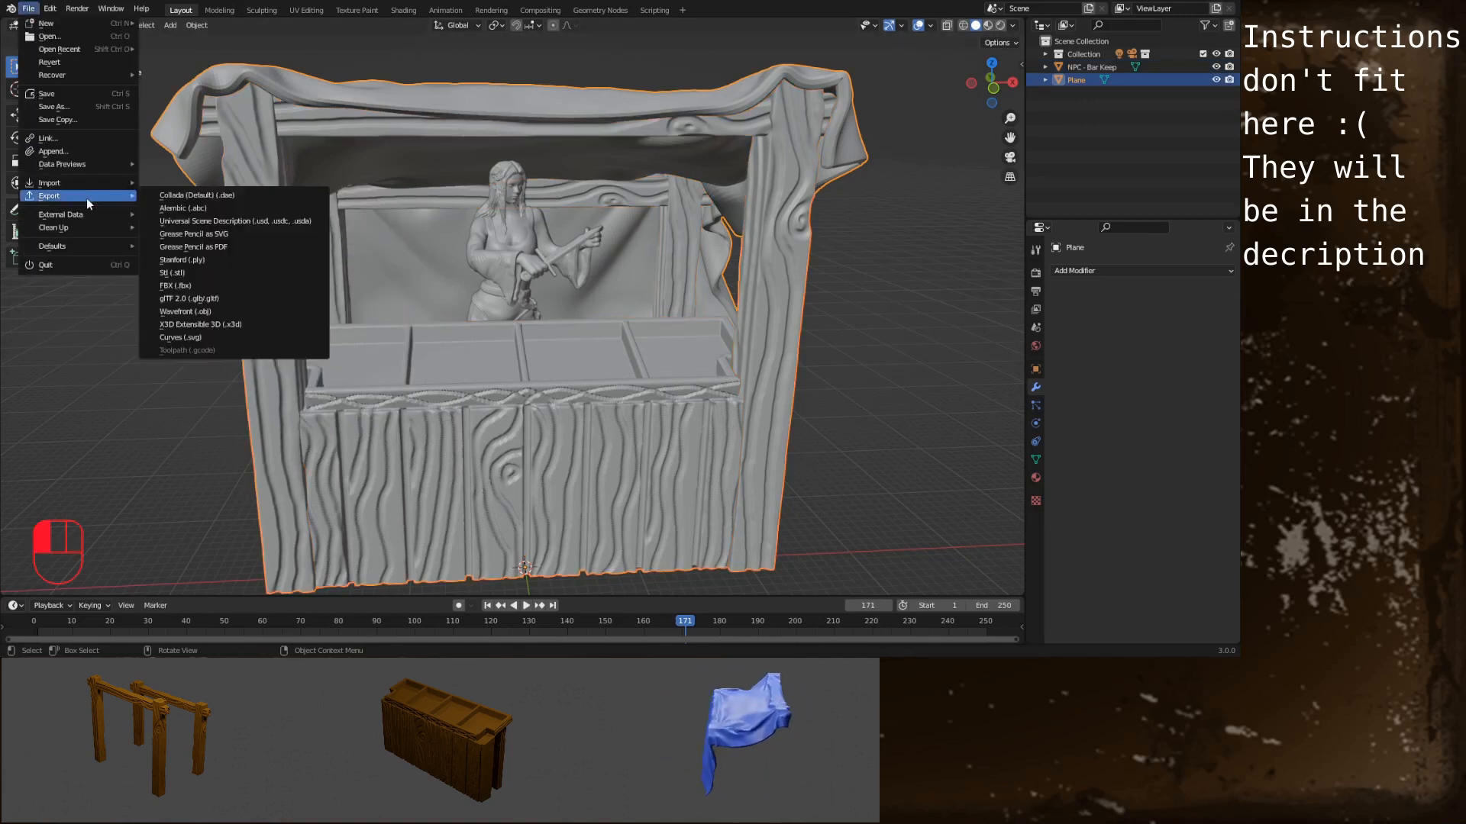
pyautogui.click(199, 272)
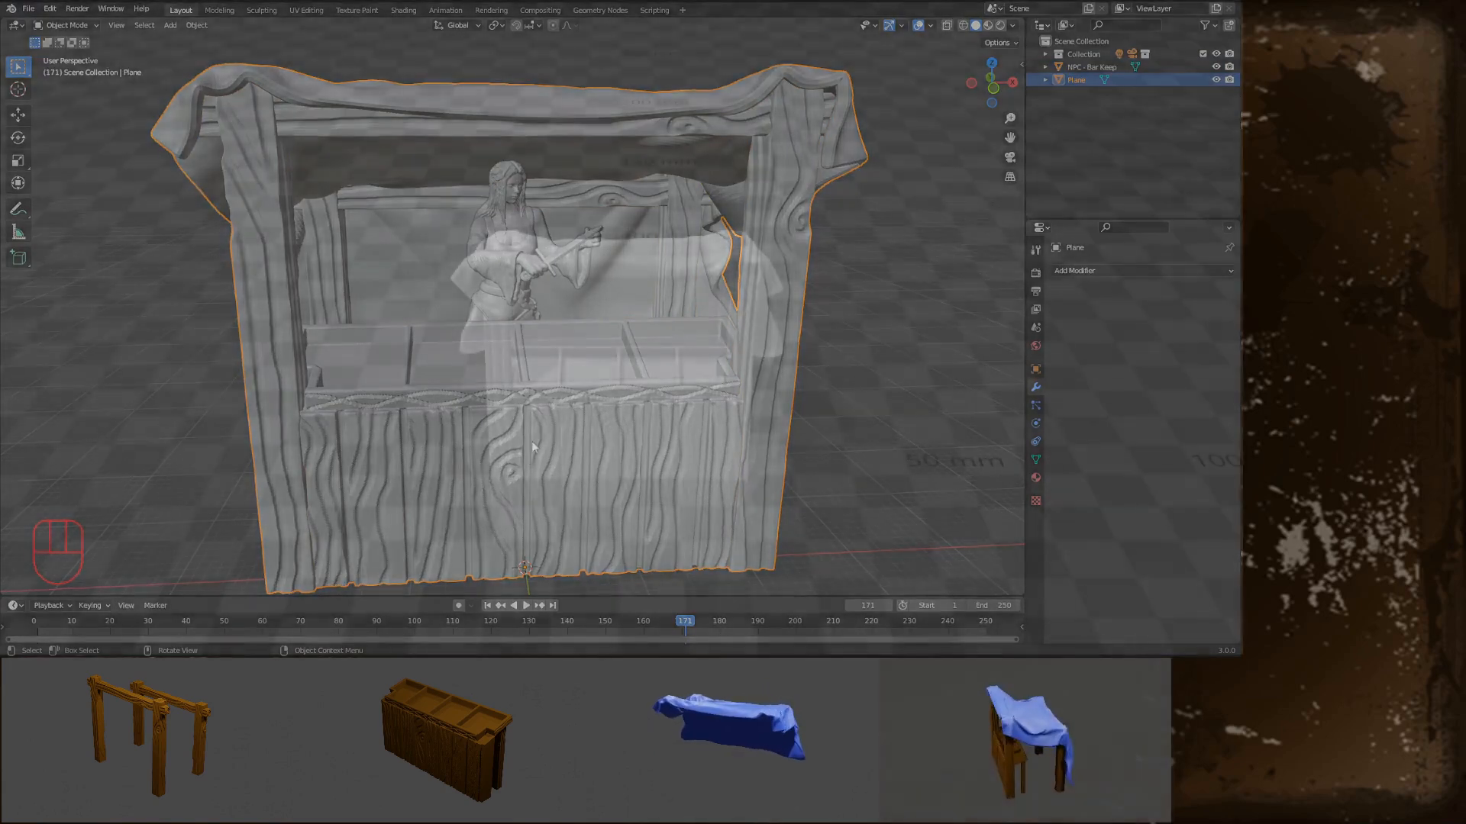
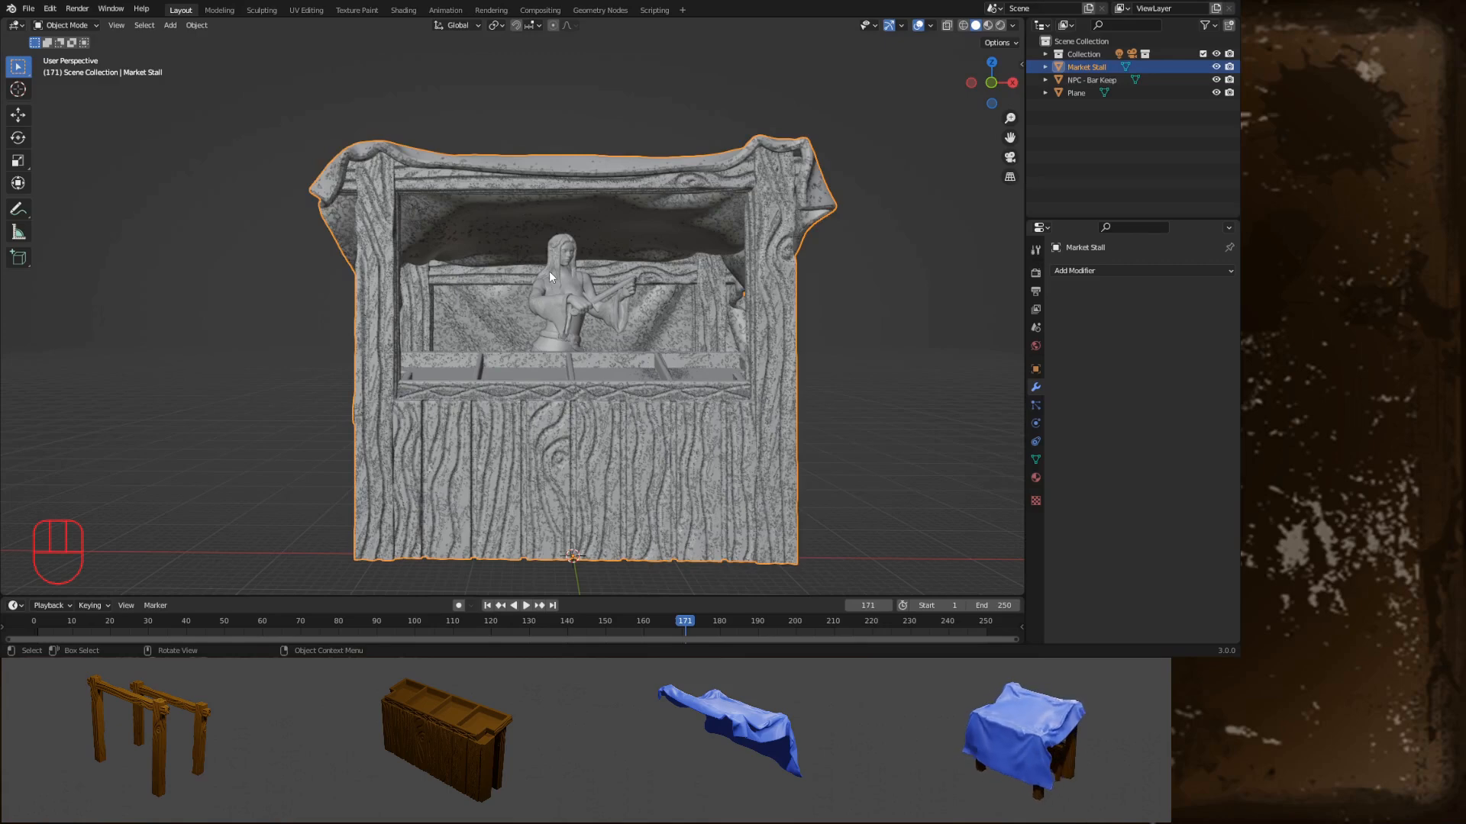
# Move the Market Stall object about -52.36 m along the X axis so it stands beside the original stall
pyautogui.press('g')
pyautogui.press('x')
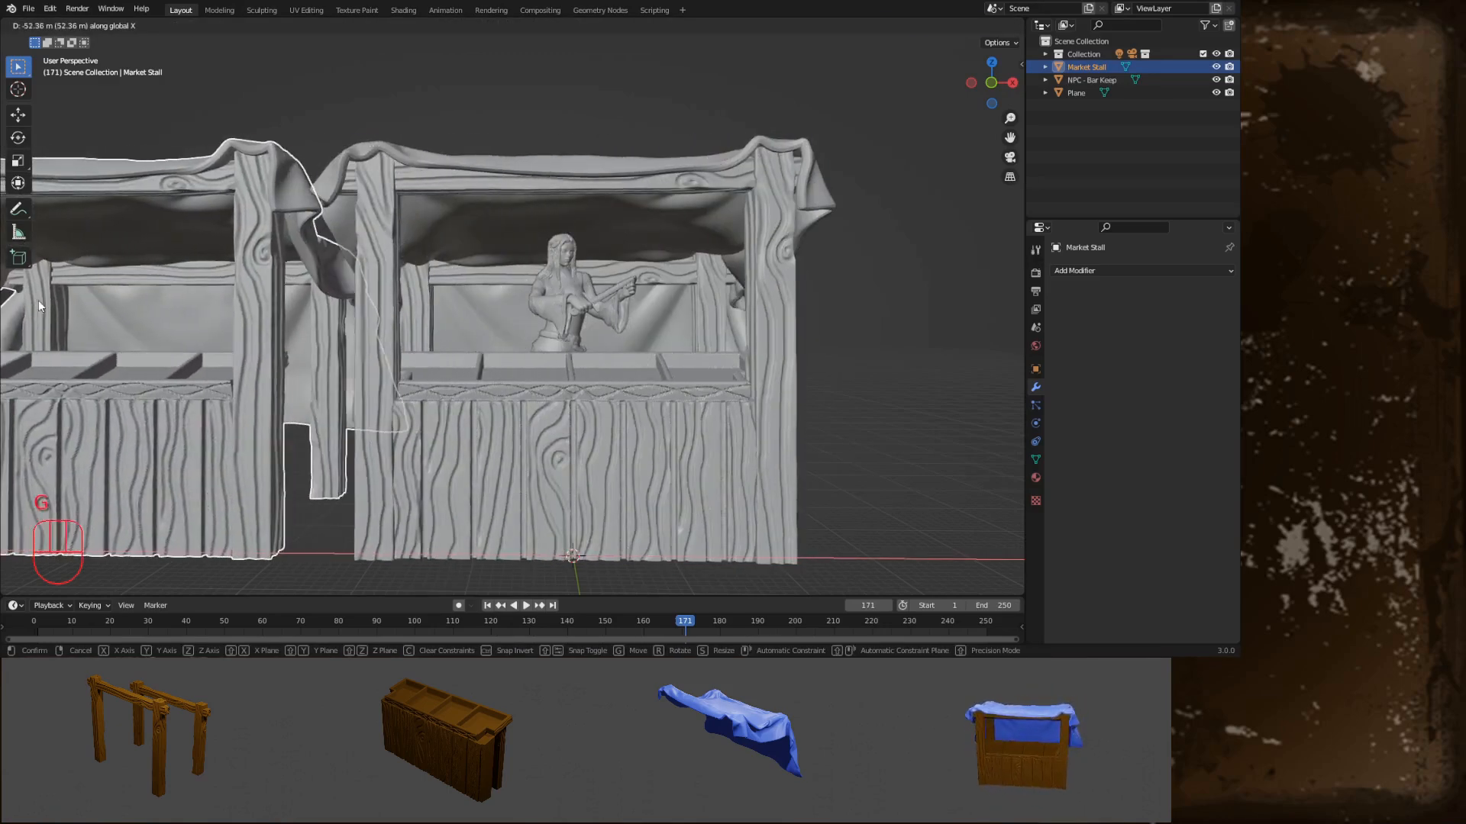
pyautogui.click(374, 219)
# Examine the moved stall's mesh in wireframe around the canopy corner and post, then return to solid shading and compare both stalls
pyautogui.keyDown('alt'); pyautogui.keyDown('shift'); pyautogui.moveTo(345, 158); pyautogui.dragTo(546, 150); pyautogui.keyUp('shift'); pyautogui.keyUp('alt')
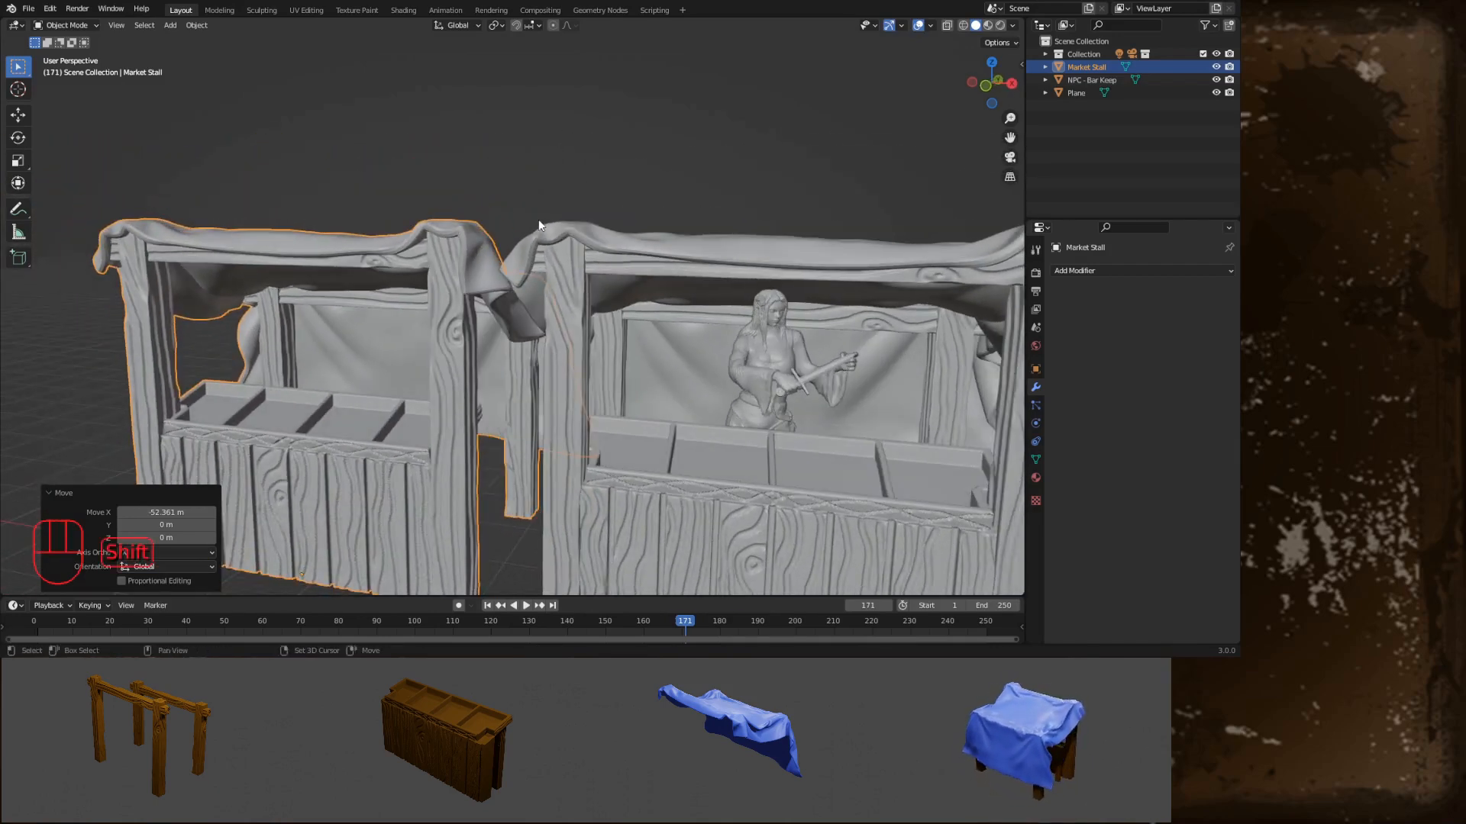
pyautogui.hotkey('shift', 'z')
pyautogui.moveTo(467, 220); pyautogui.dragTo(554, 230, button='middle')
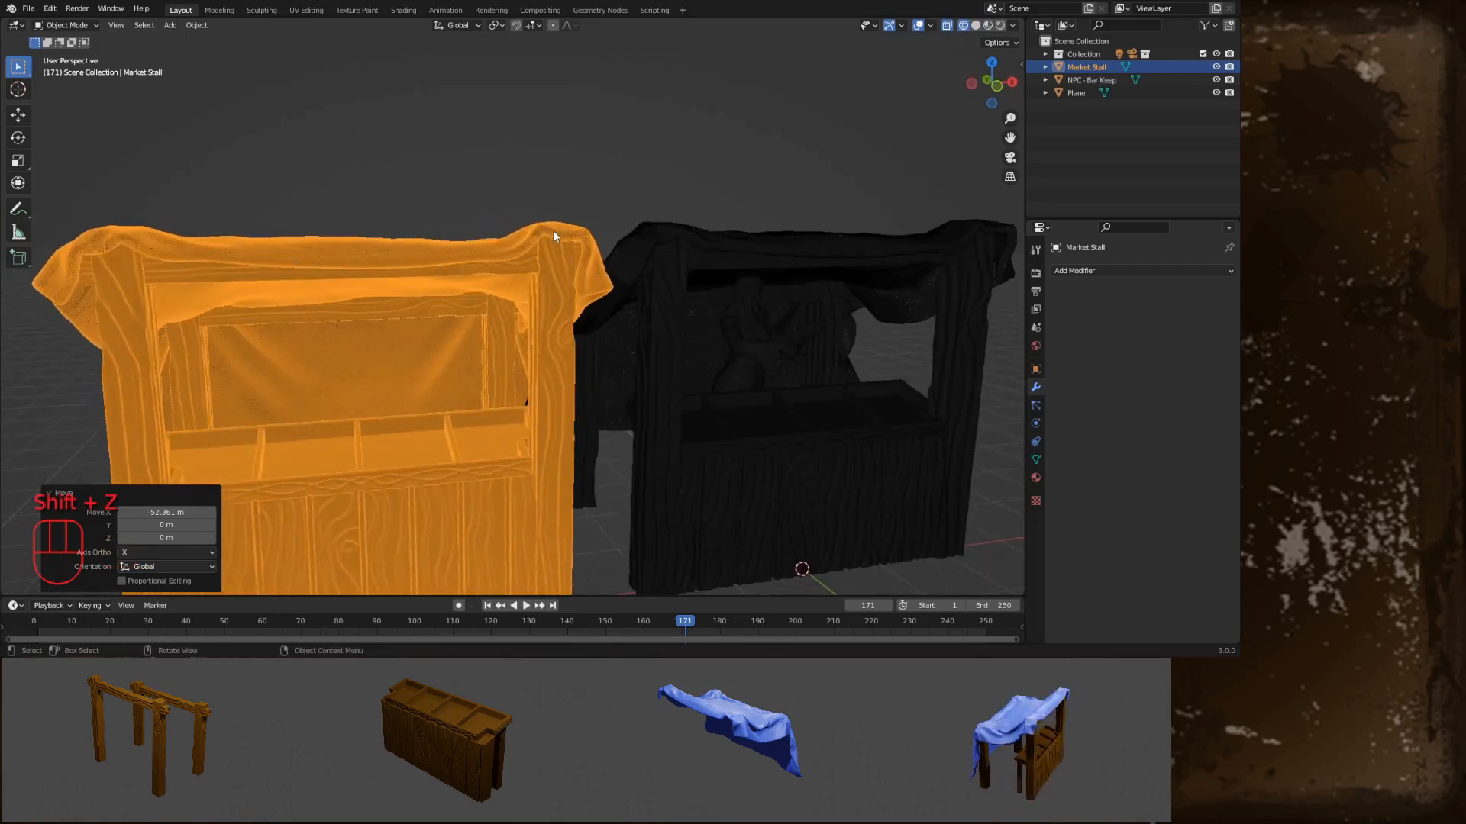
pyautogui.scroll(5, 552, 230)
pyautogui.keyDown('alt'); pyautogui.moveTo(598, 174); pyautogui.dragTo(509, 280); pyautogui.keyUp('alt')
pyautogui.scroll(3, 451, 179)
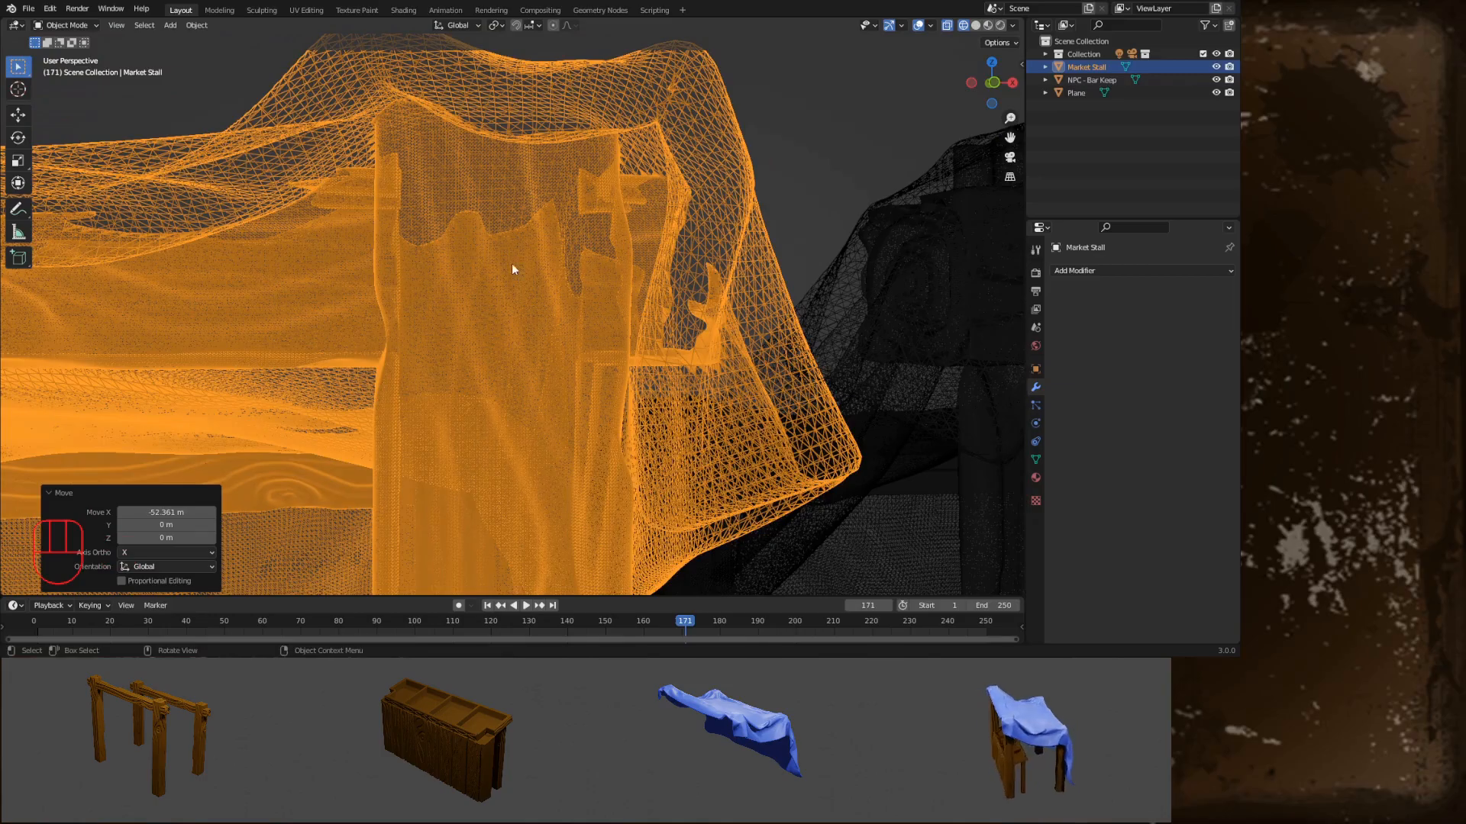
pyautogui.keyDown('alt'); pyautogui.moveTo(368, 260); pyautogui.dragTo(519, 246); pyautogui.keyUp('alt')
pyautogui.moveTo(624, 233)
pyautogui.keyDown('alt'); pyautogui.mouseDown()
pyautogui.moveTo(393, 242)
pyautogui.moveTo(289, 279)
pyautogui.moveTo(345, 347)
pyautogui.moveTo(623, 312)
pyautogui.moveTo(480, 297)
pyautogui.moveTo(554, 412)
pyautogui.moveTo(430, 213)
pyautogui.moveTo(580, 224)
pyautogui.moveTo(484, 260)
pyautogui.moveTo(624, 302)
pyautogui.moveTo(454, 302)
pyautogui.moveTo(510, 348)
pyautogui.moveTo(519, 288)
pyautogui.moveTo(537, 272)
pyautogui.moveTo(563, 321)
pyautogui.mouseUp(); pyautogui.keyUp('alt')
pyautogui.hotkey('shift', 'z')
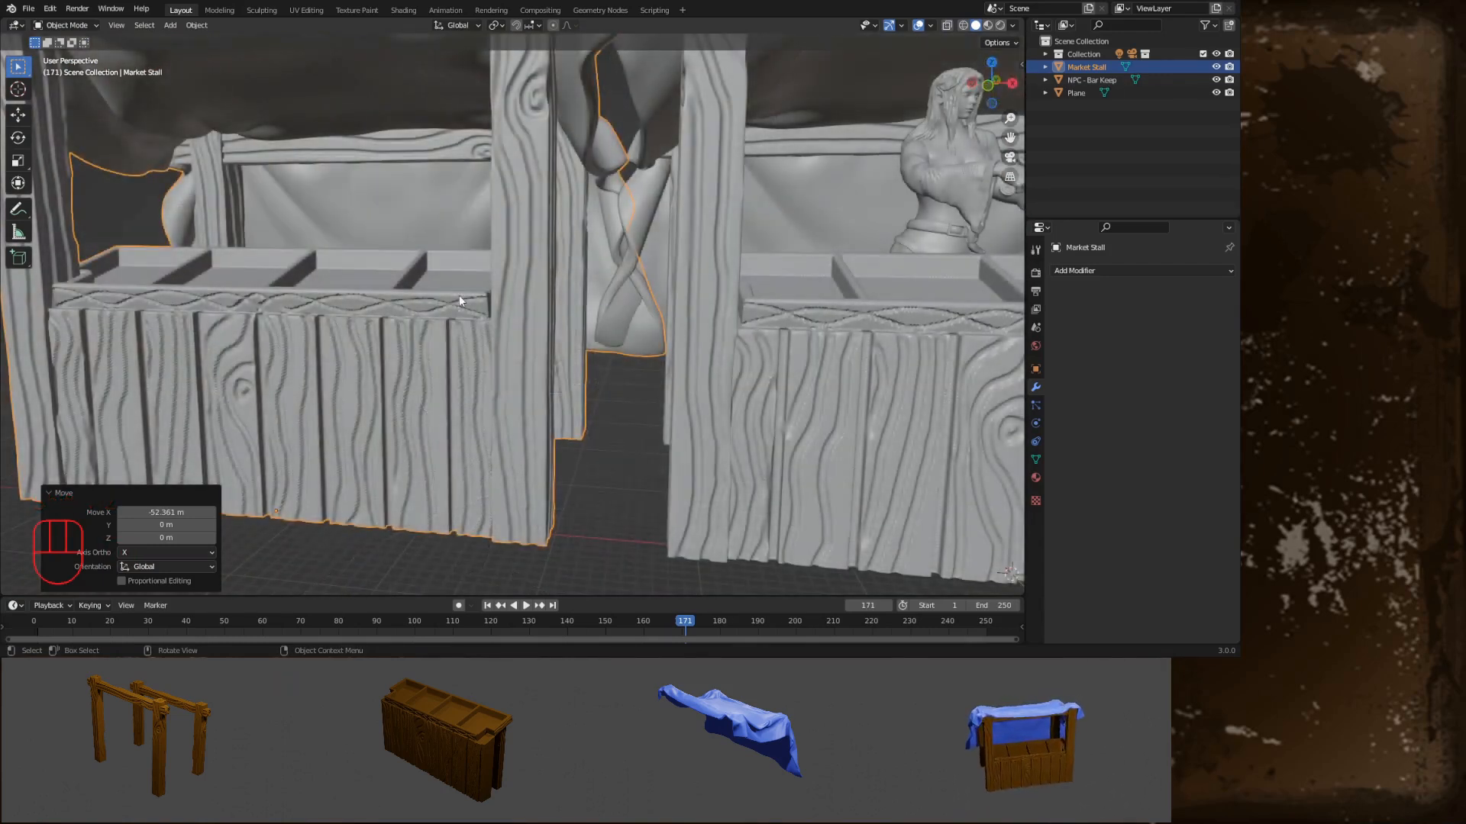
pyautogui.scroll(-3, 459, 294)
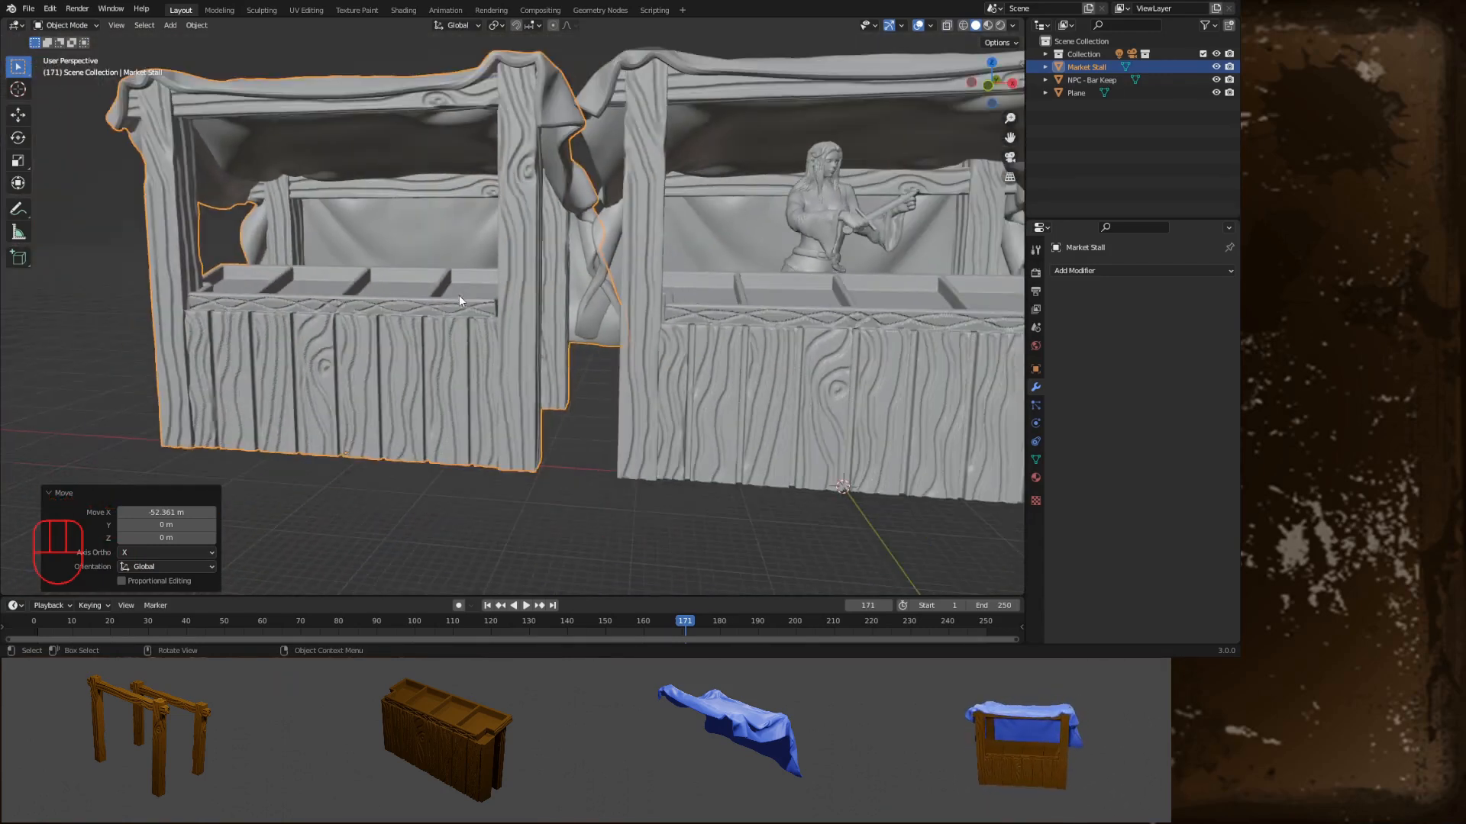